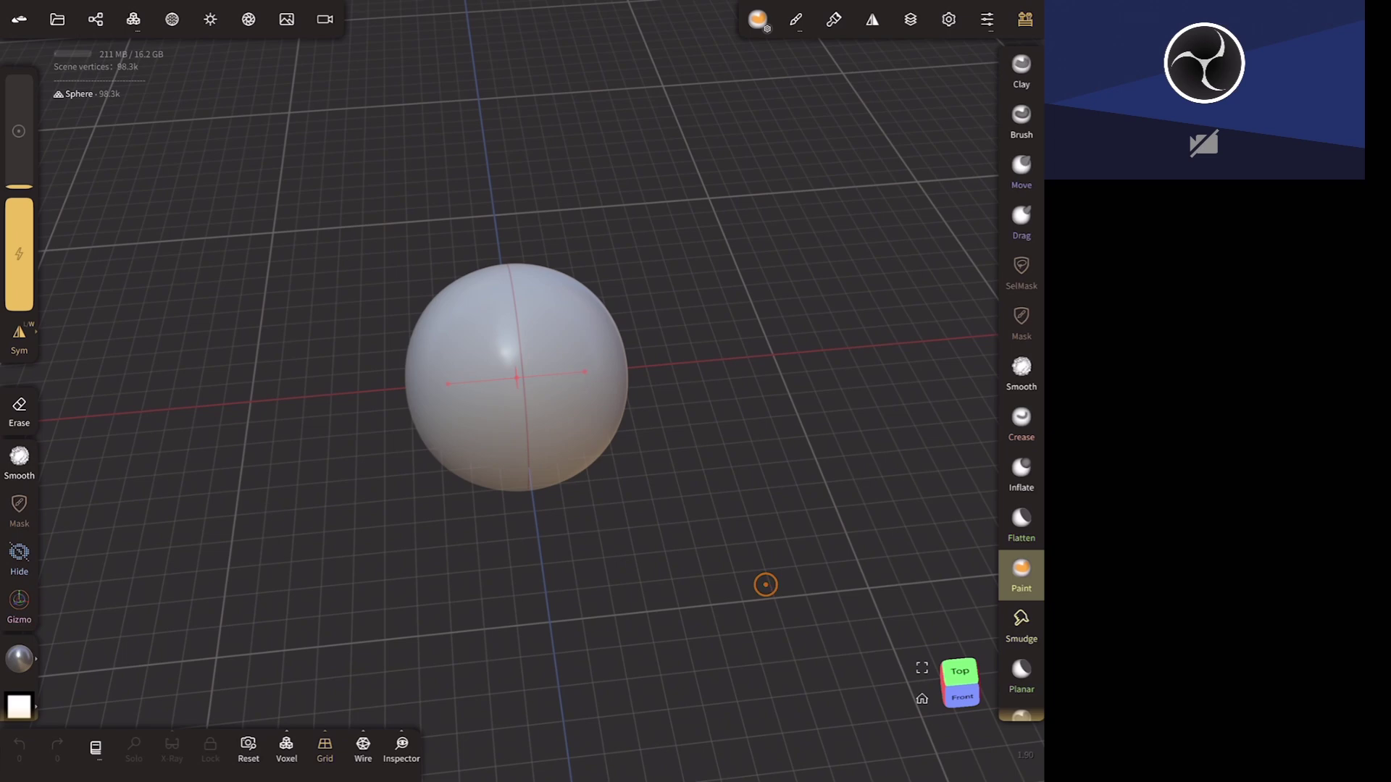
- Tilt the view down onto the sphere and open the Background settings
{"action": "left_click_drag", "start_coordinate": [766, 585], "coordinate": [745, 483]}
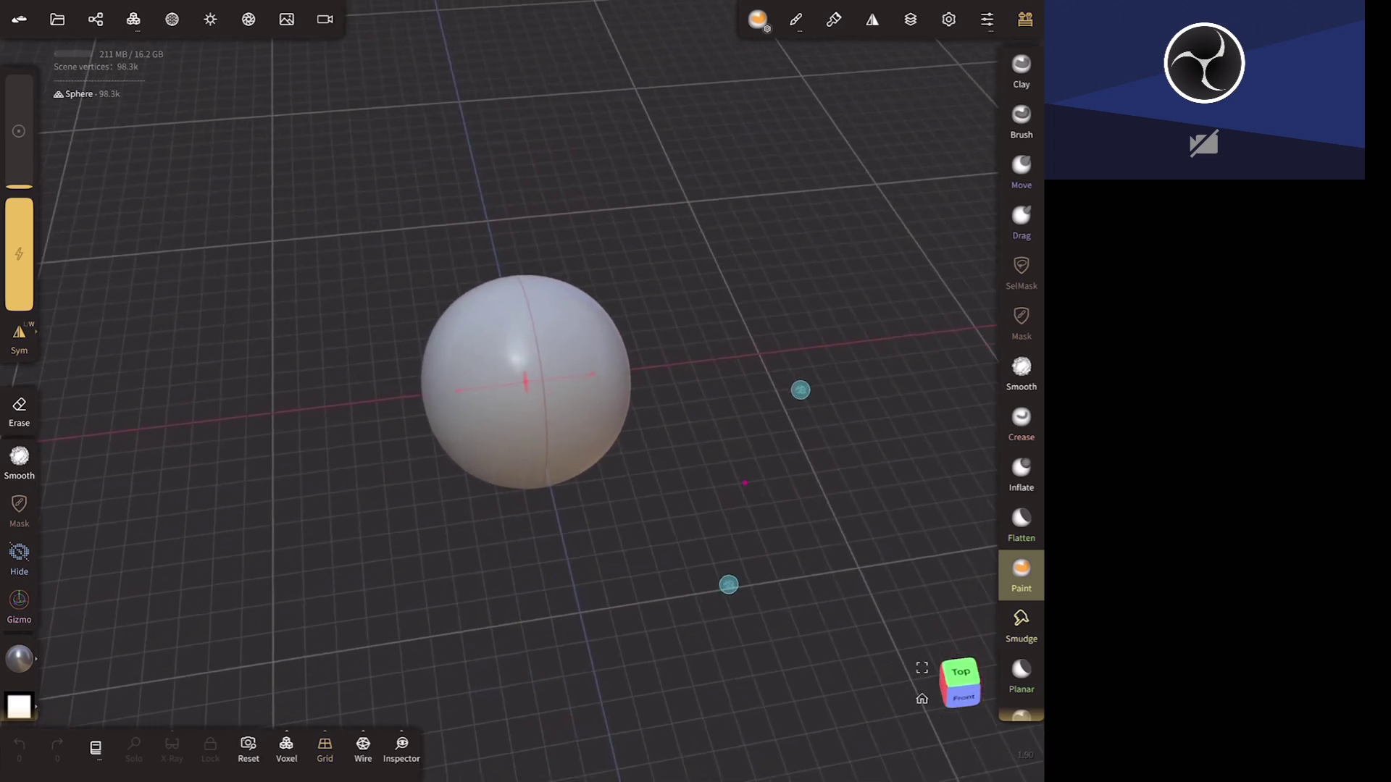
{"action": "left_click_drag", "start_coordinate": [800, 390], "coordinate": [789, 396]}
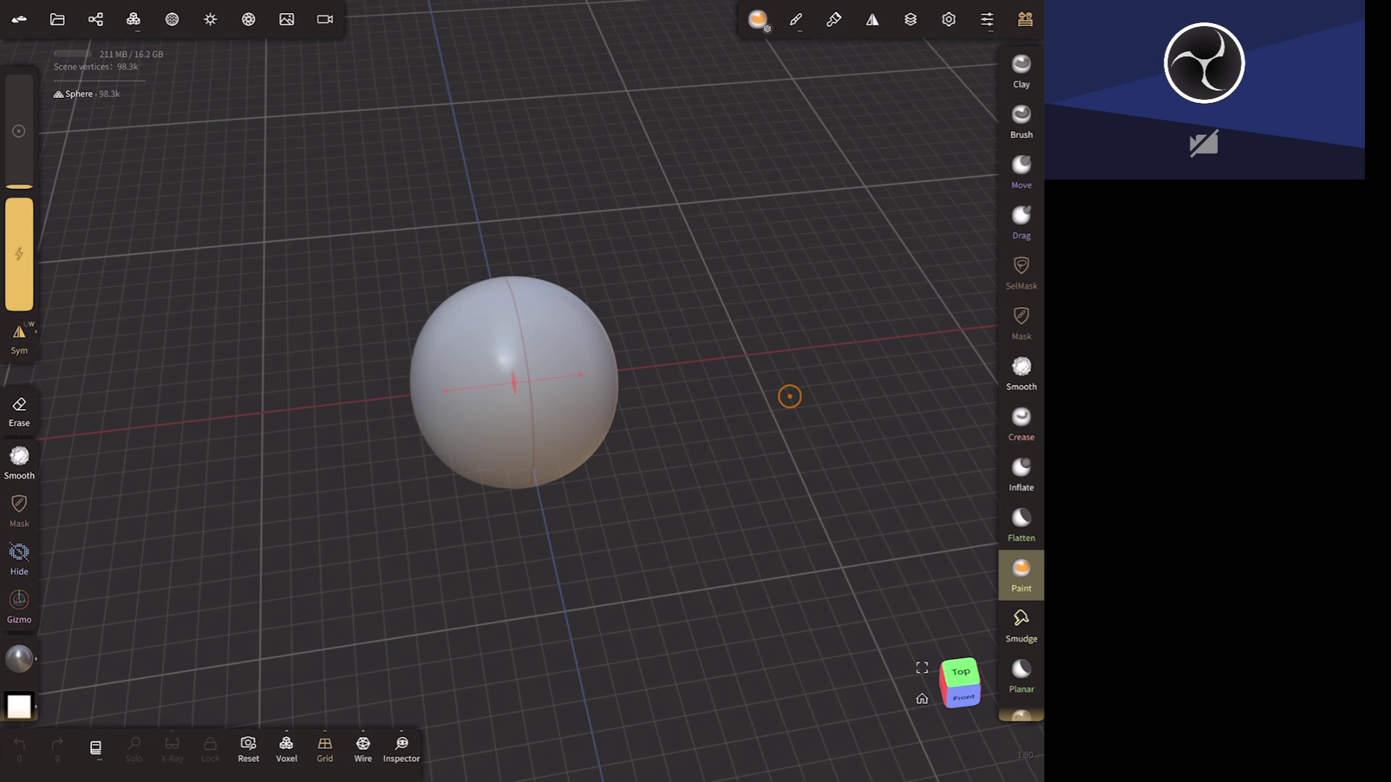
{"action": "mouse_move", "coordinate": [789, 396]}
{"action": "left_mouse_down"}
{"action": "mouse_move", "coordinate": [831, 539]}
{"action": "mouse_move", "coordinate": [789, 525]}
{"action": "mouse_move", "coordinate": [787, 545]}
{"action": "left_mouse_up"}
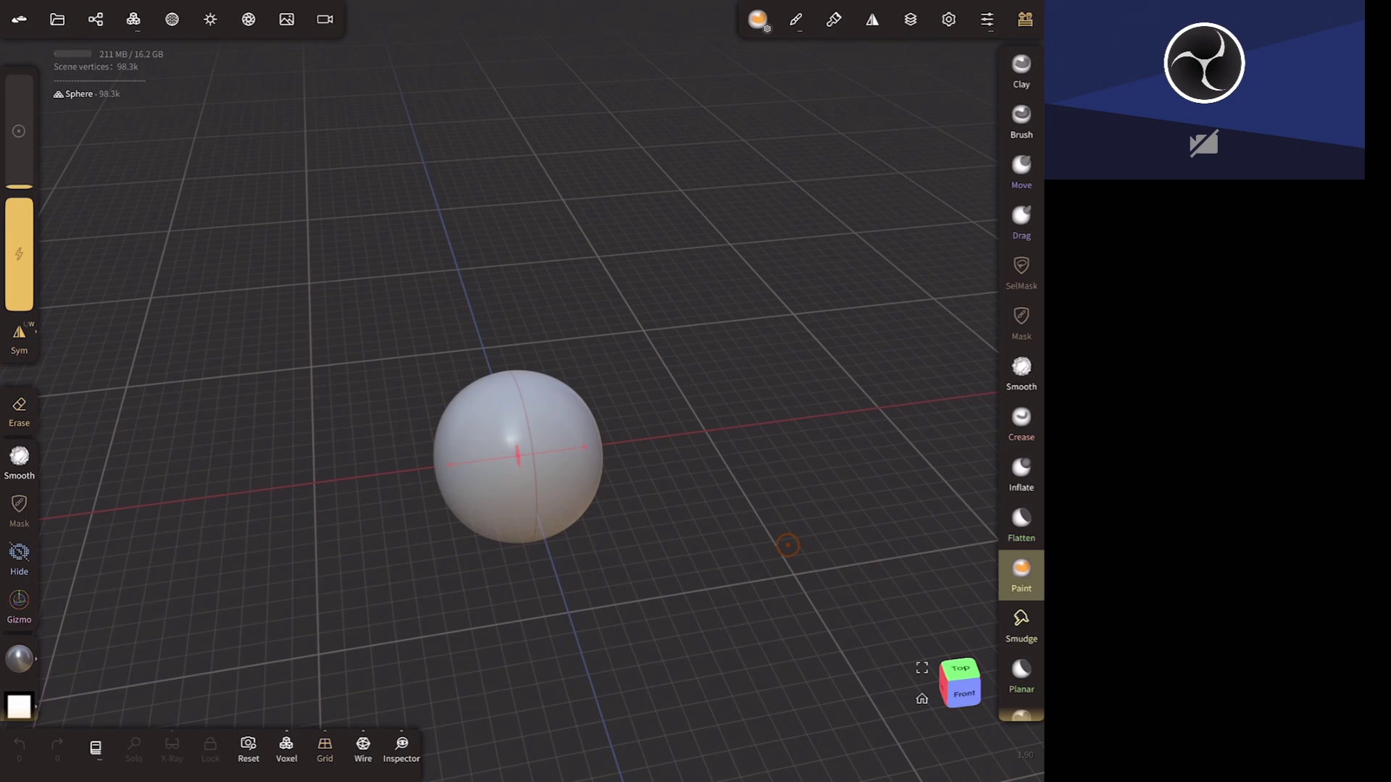
{"action": "left_click", "coordinate": [286, 19]}
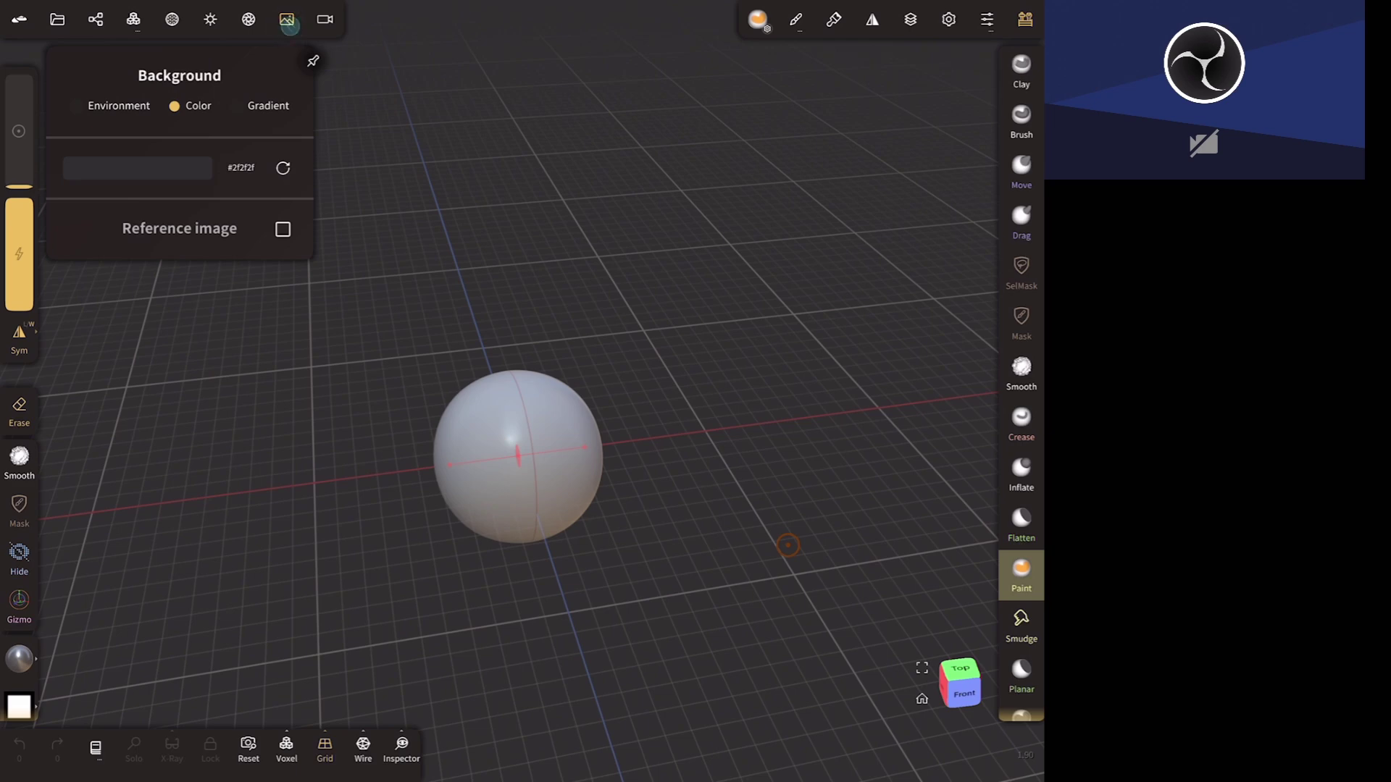
{"action": "left_click", "coordinate": [286, 19]}
{"action": "left_click", "coordinate": [286, 19]}
{"action": "left_click", "coordinate": [286, 19]}
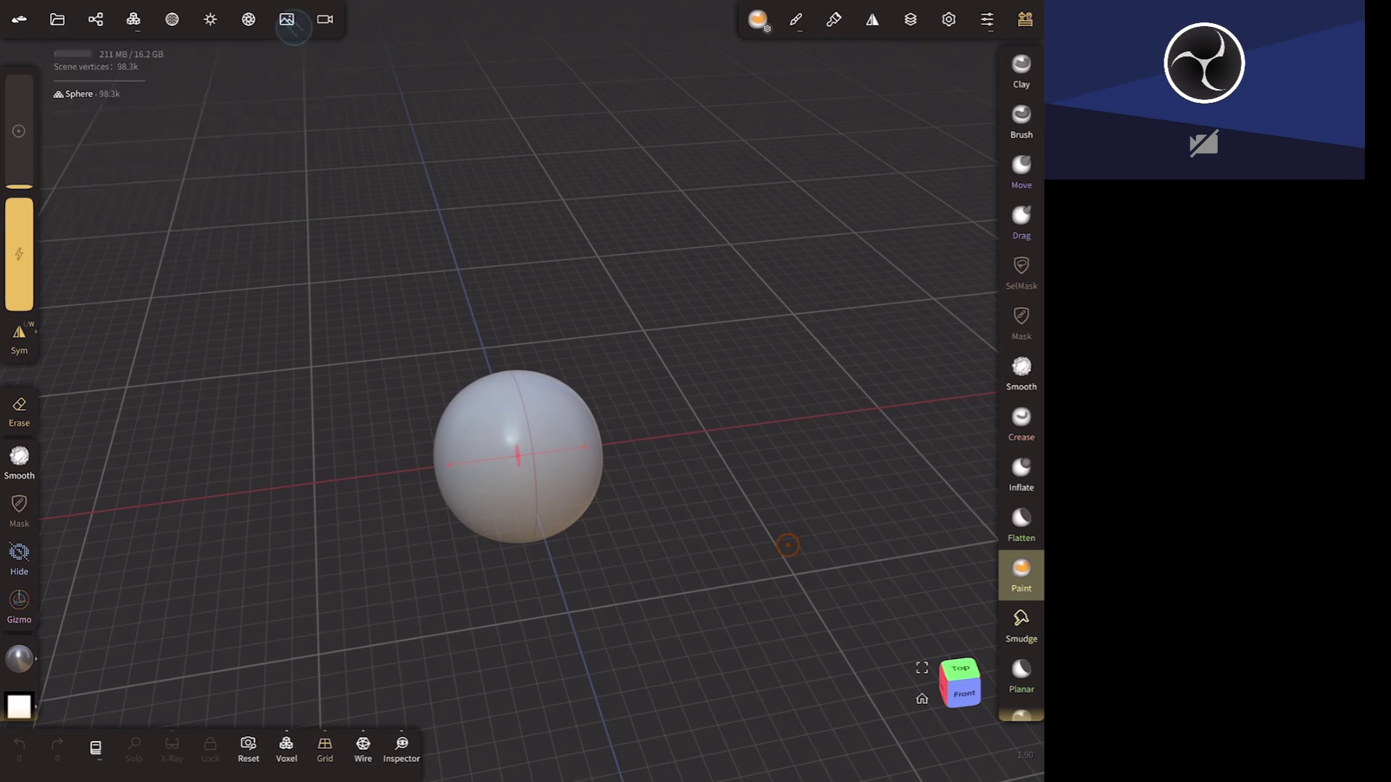
{"action": "left_click", "coordinate": [286, 18]}
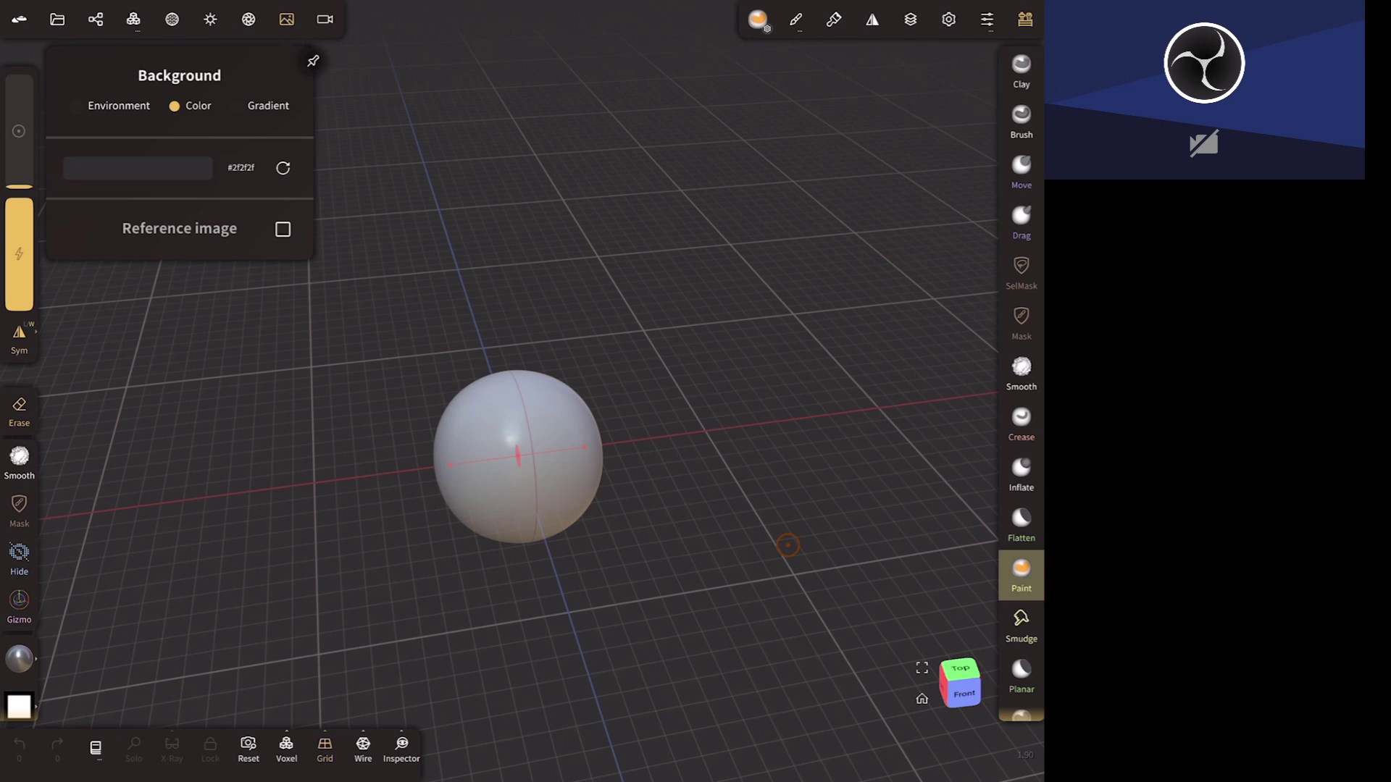
- Darken the background to #242424 and enable a reference image
{"action": "left_click", "coordinate": [138, 167]}
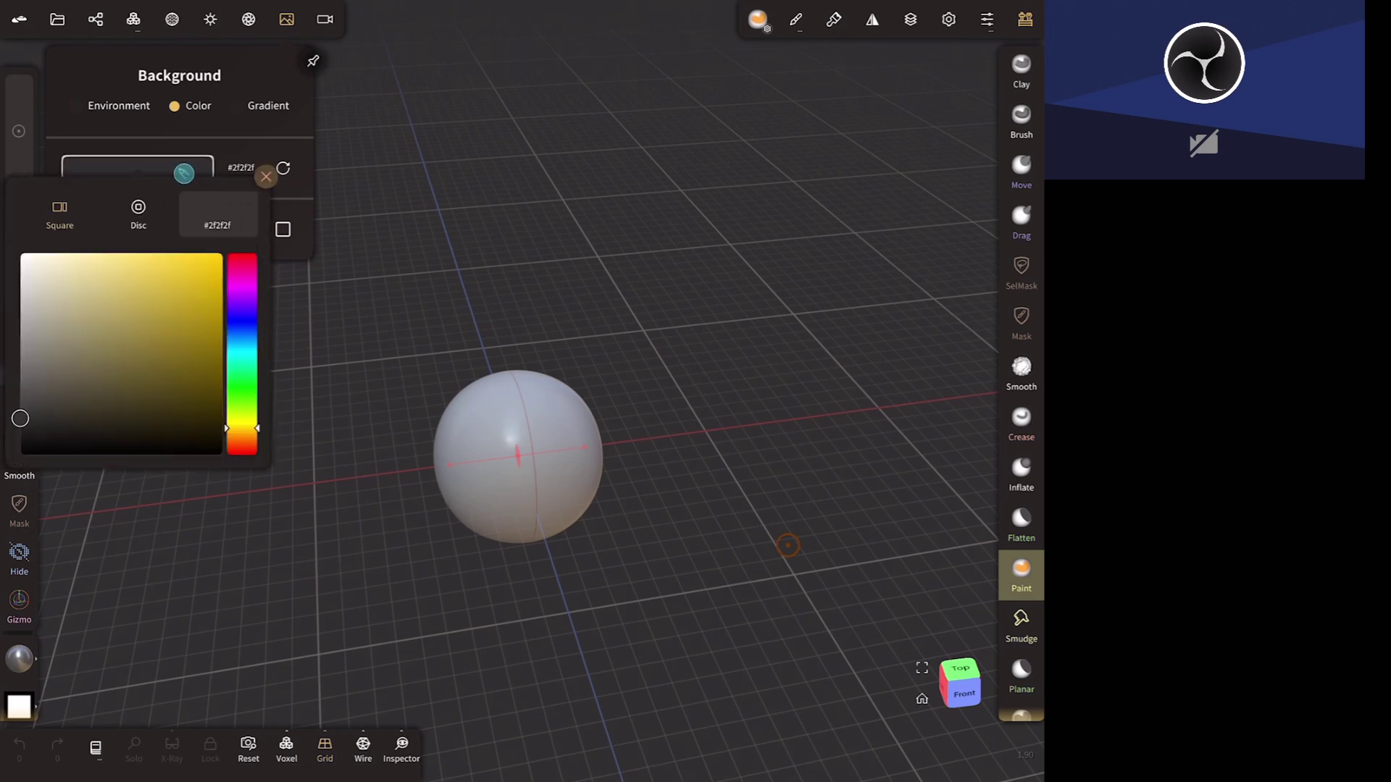
{"action": "mouse_move", "coordinate": [124, 310]}
{"action": "left_mouse_down"}
{"action": "mouse_move", "coordinate": [96, 365]}
{"action": "mouse_move", "coordinate": [19, 427]}
{"action": "left_mouse_up"}
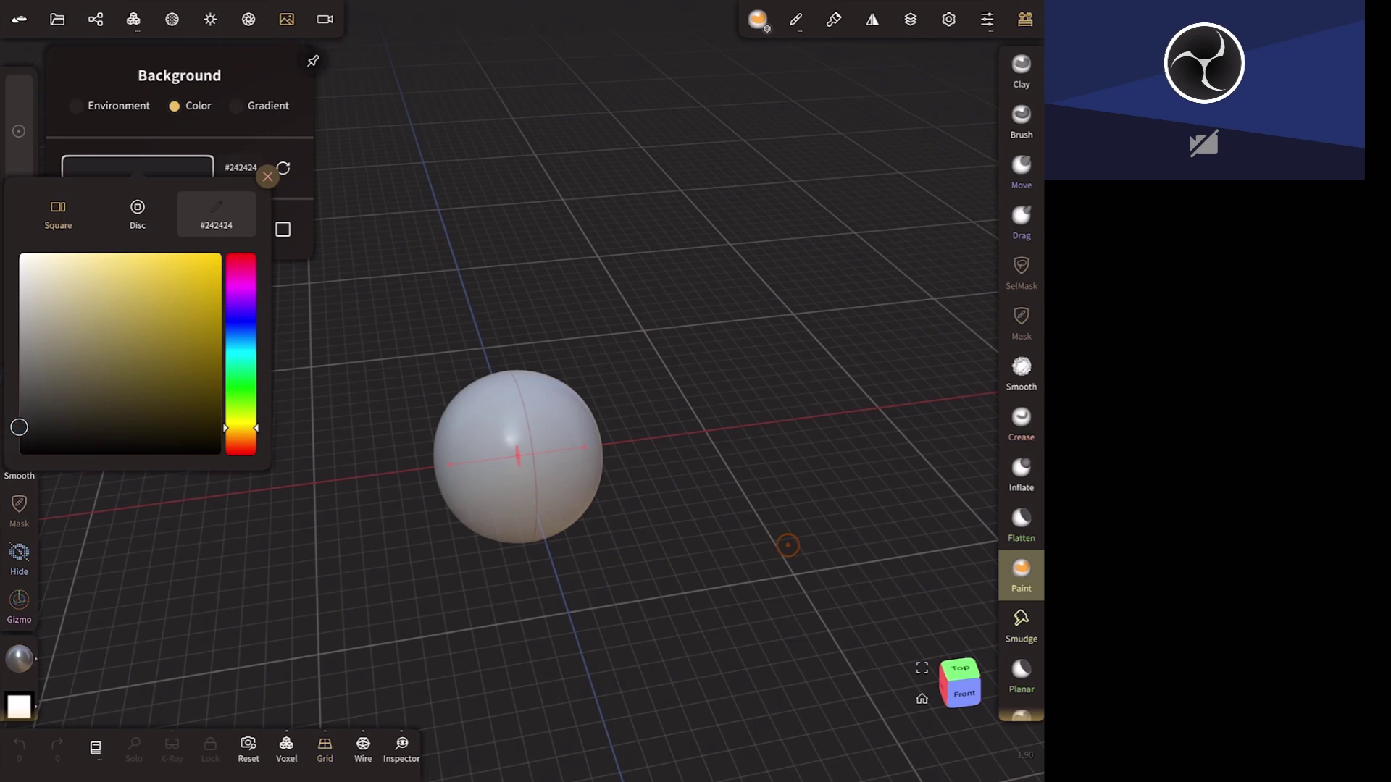
{"action": "left_click", "coordinate": [267, 176]}
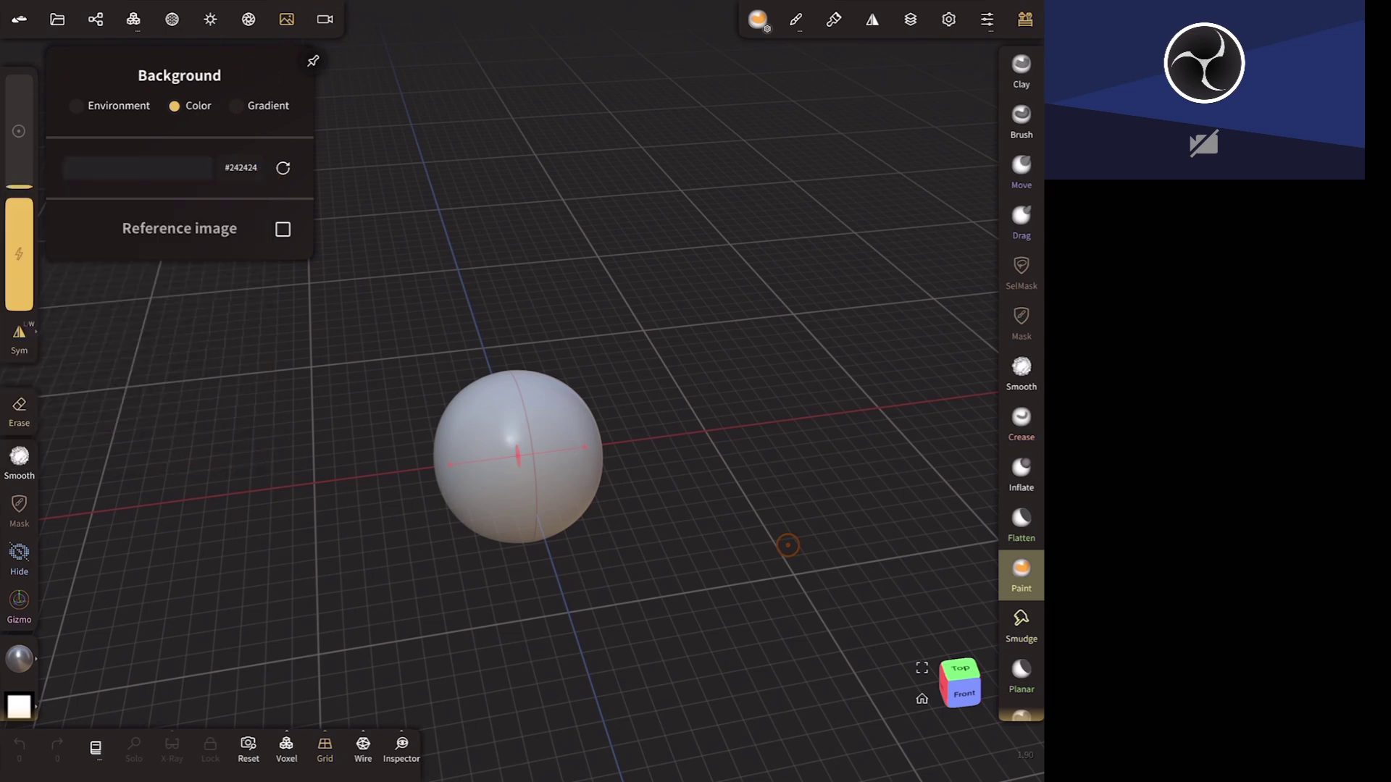
{"action": "left_click", "coordinate": [282, 229]}
{"action": "left_click", "coordinate": [196, 308]}
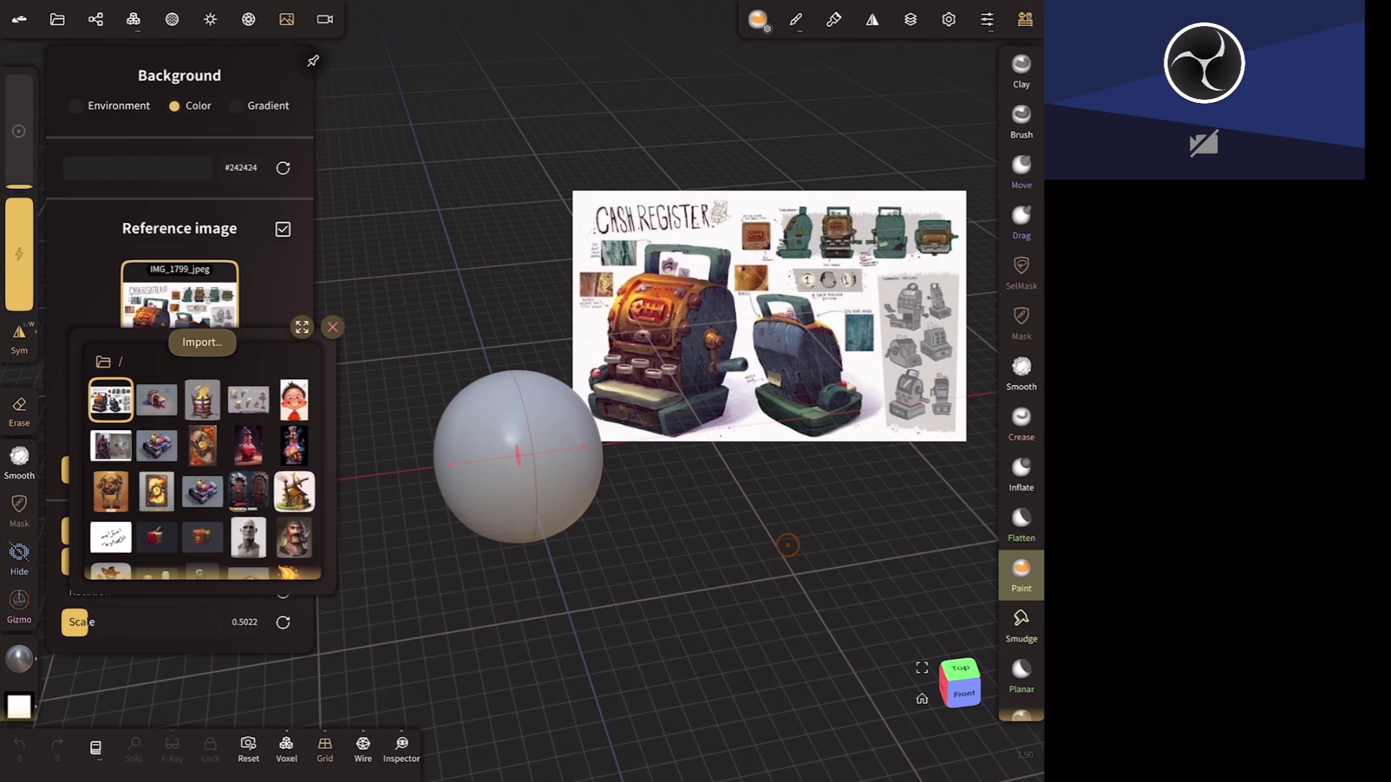
- Import the red vintage radio photo from Photos as the reference image
{"action": "left_click", "coordinate": [203, 342]}
{"action": "left_click", "coordinate": [521, 372]}
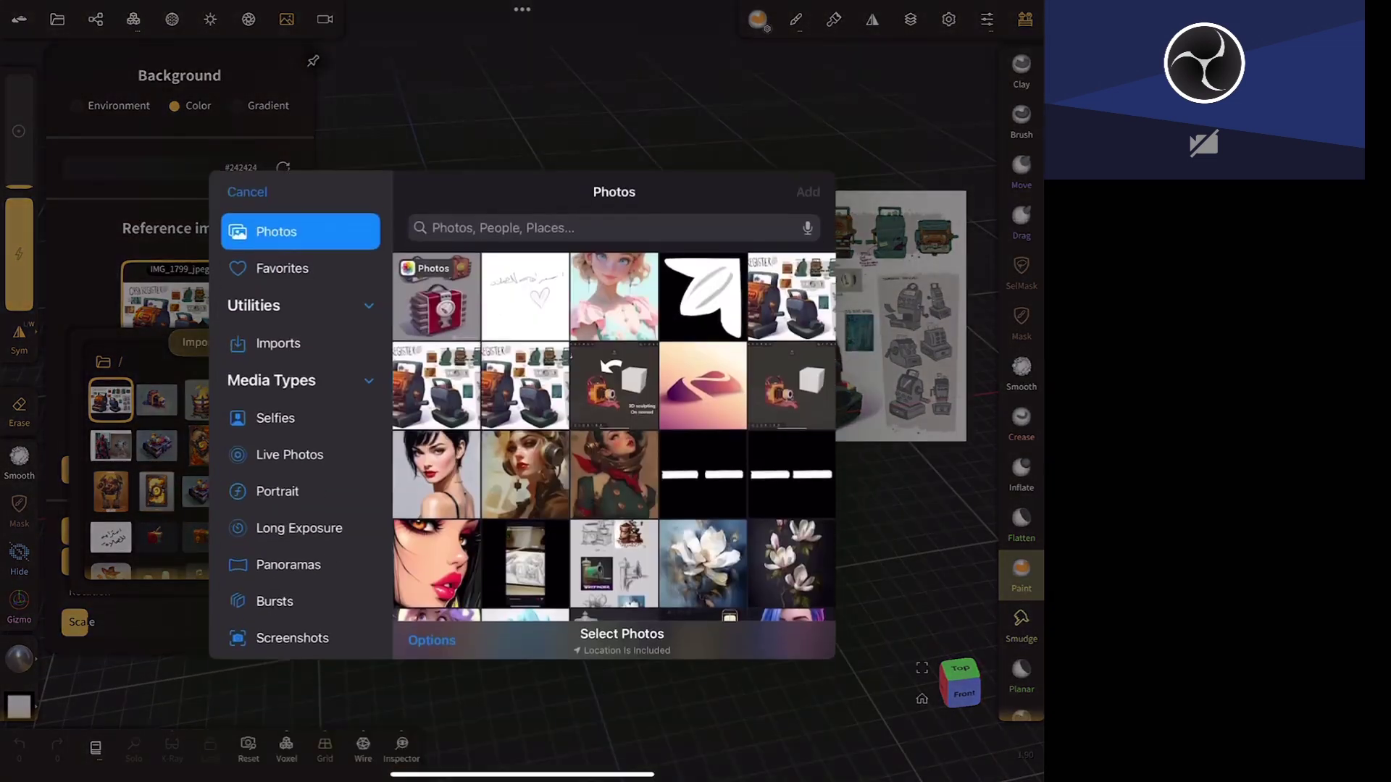
{"action": "left_click", "coordinate": [436, 272]}
{"action": "left_click", "coordinate": [808, 168]}
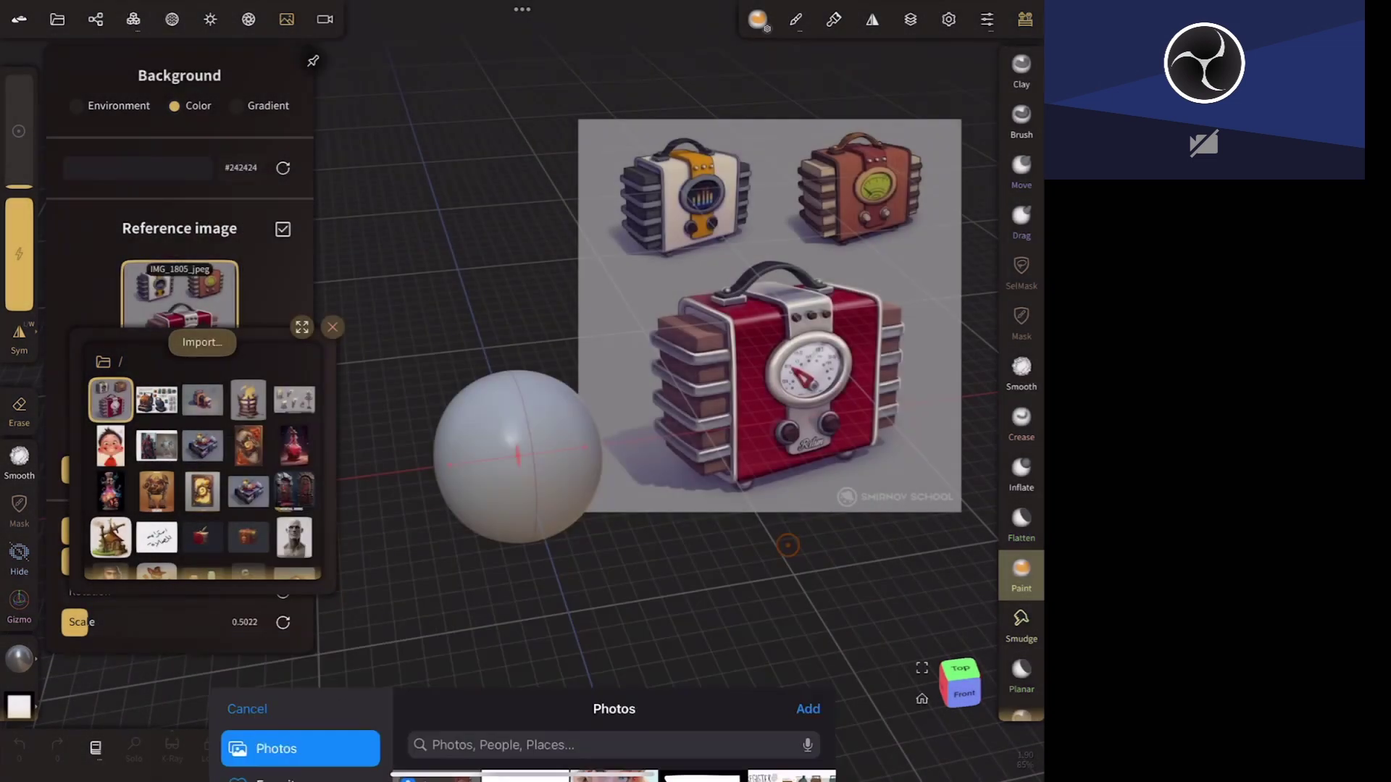
{"action": "left_click_drag", "start_coordinate": [787, 544], "coordinate": [760, 562]}
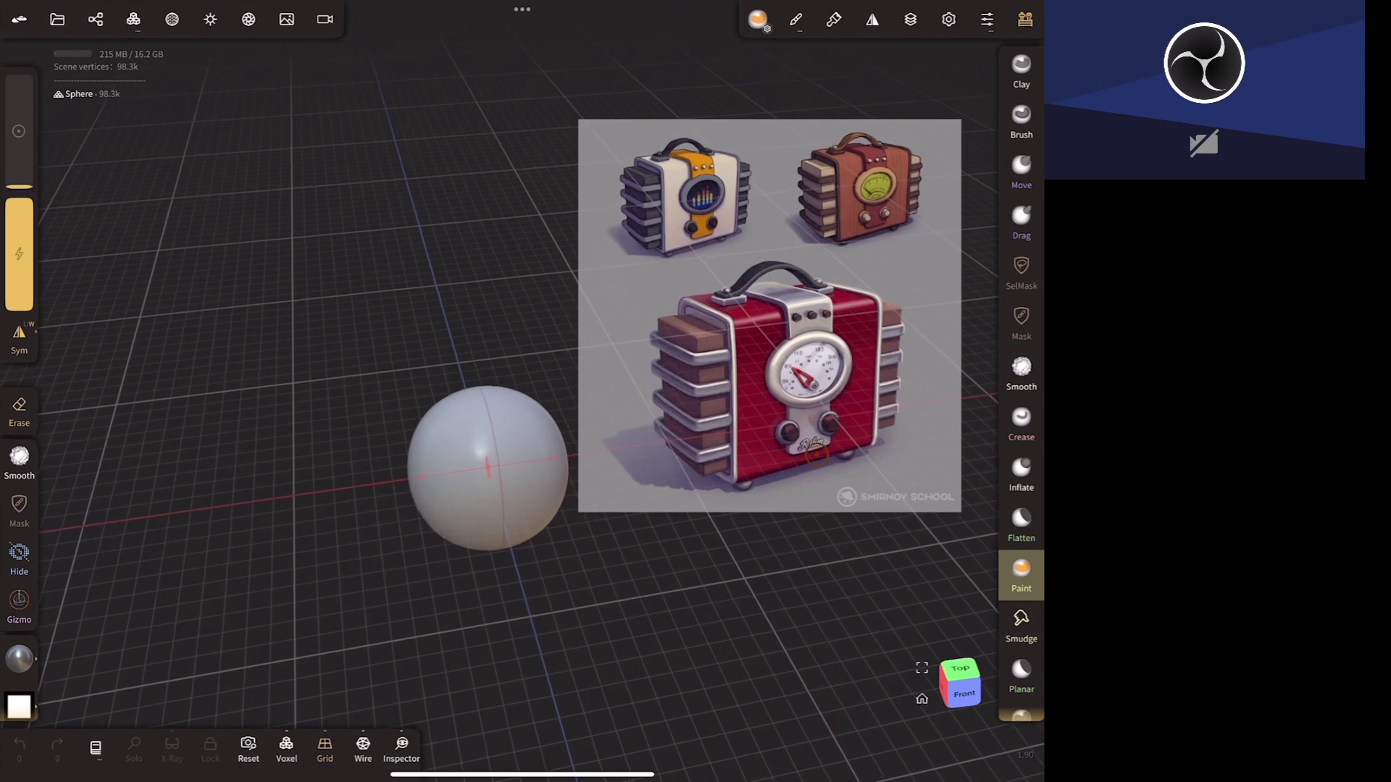
- Resize and move the radio reference beside the sphere, then reframe the view
{"action": "left_click", "coordinate": [286, 19]}
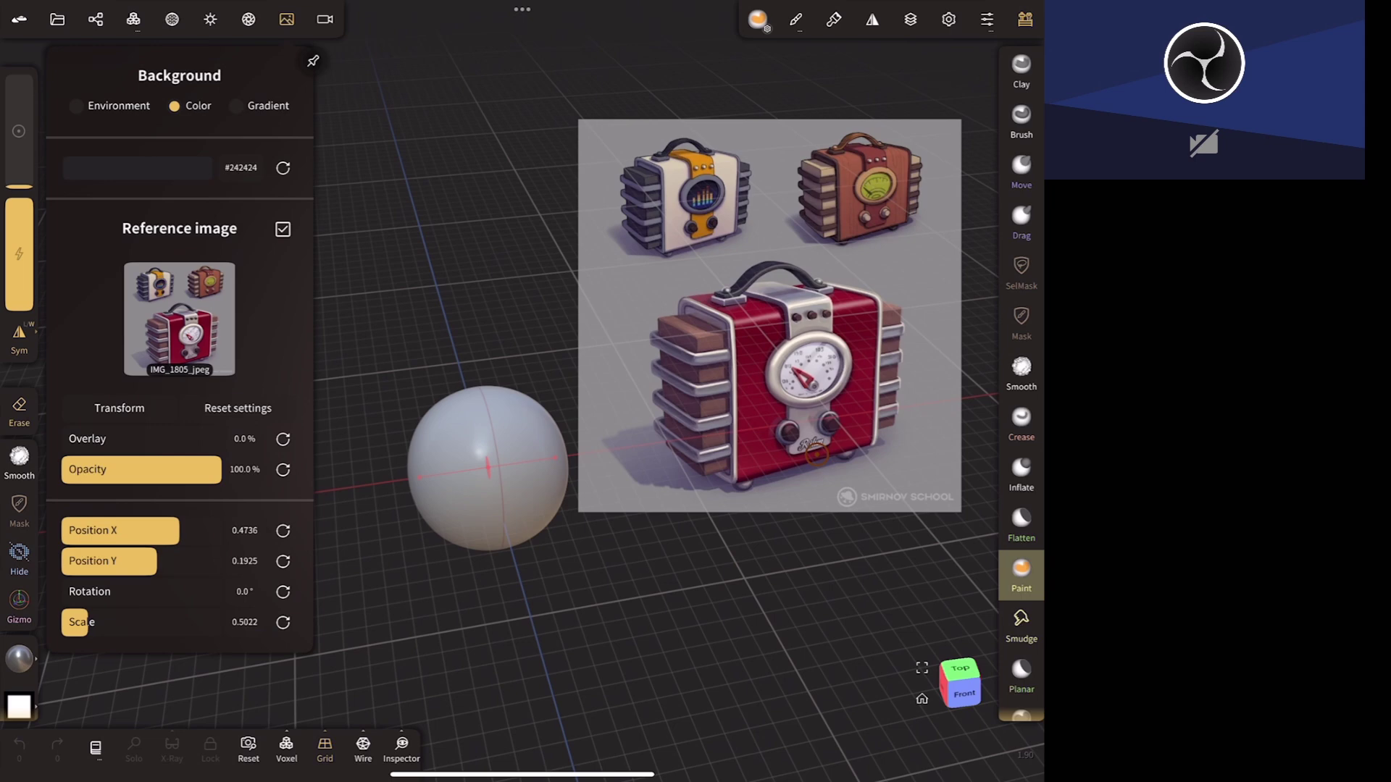
{"action": "left_click", "coordinate": [119, 408]}
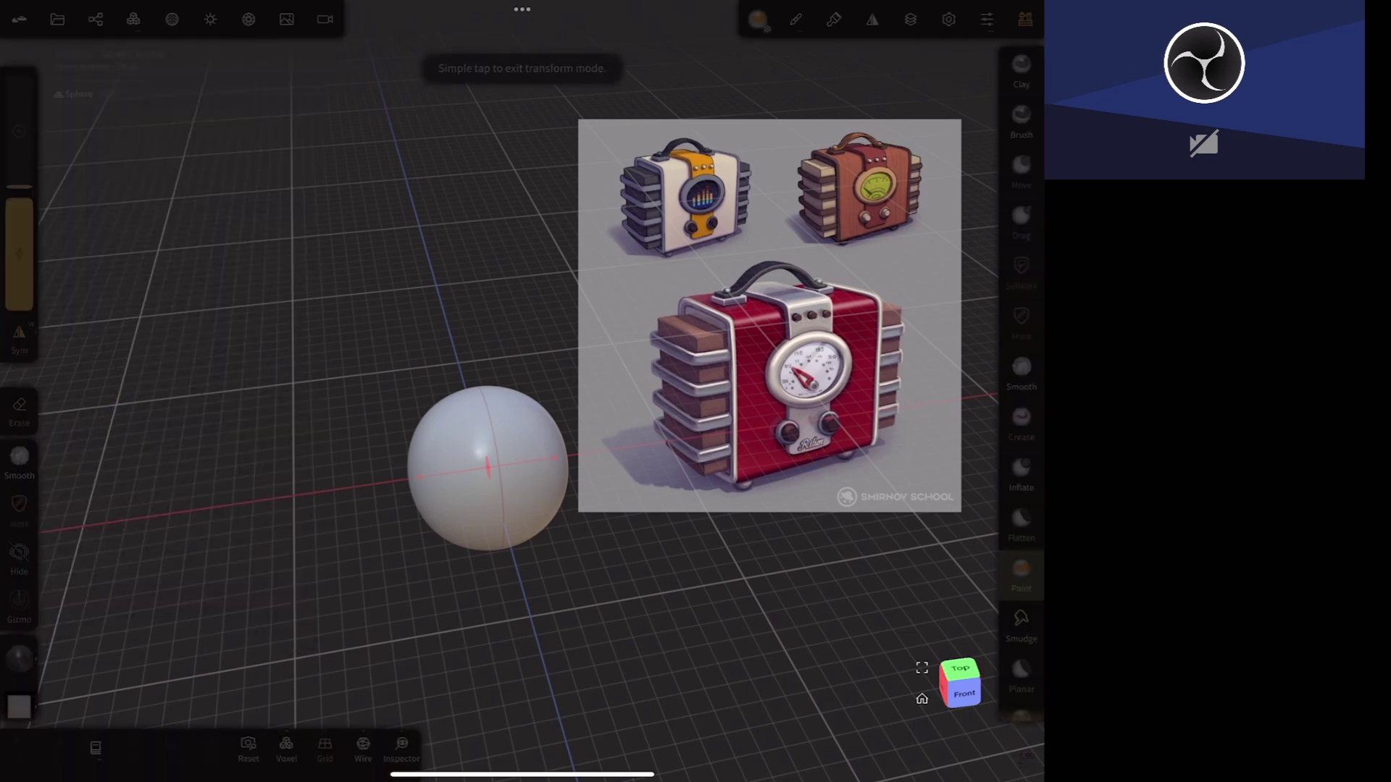
{"action": "left_click_drag", "start_coordinate": [832, 257], "coordinate": [813, 231]}
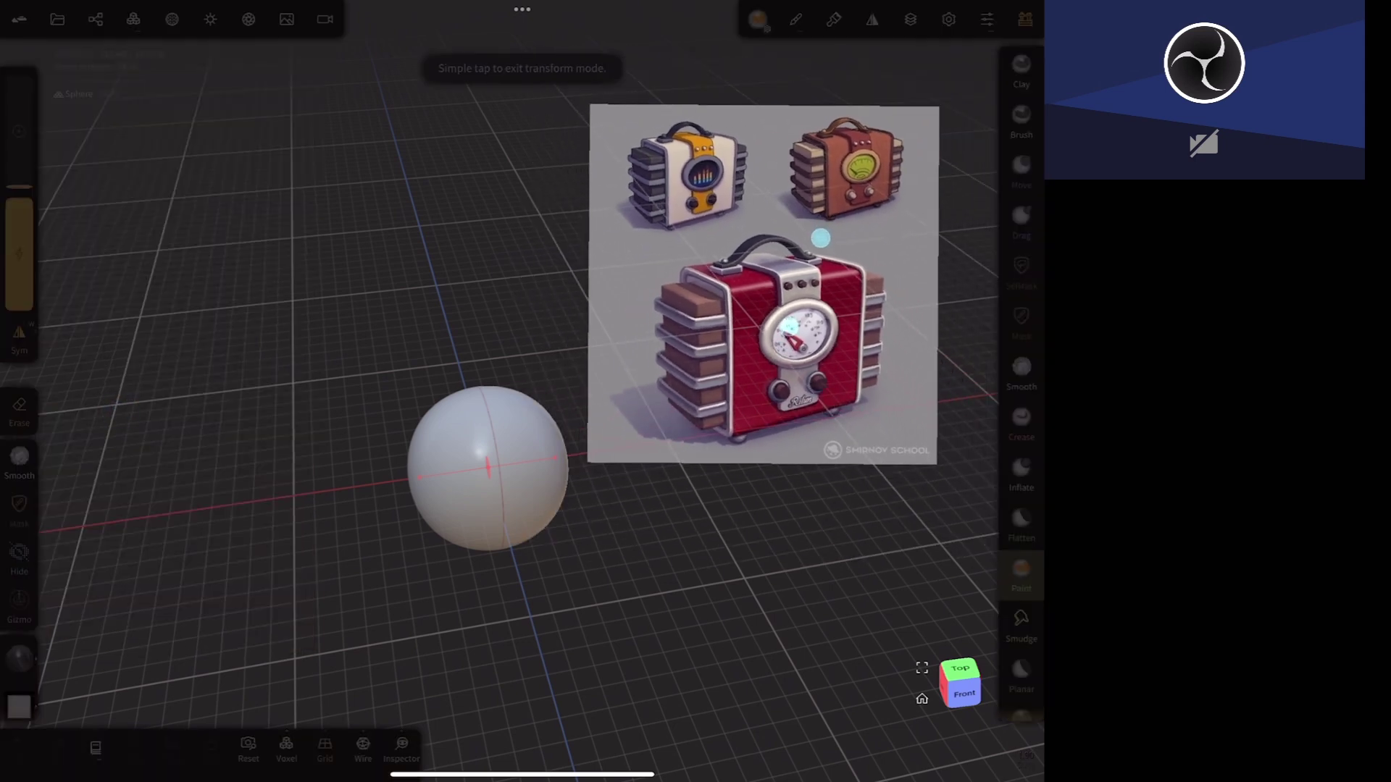
{"action": "left_click_drag", "start_coordinate": [813, 230], "coordinate": [814, 219]}
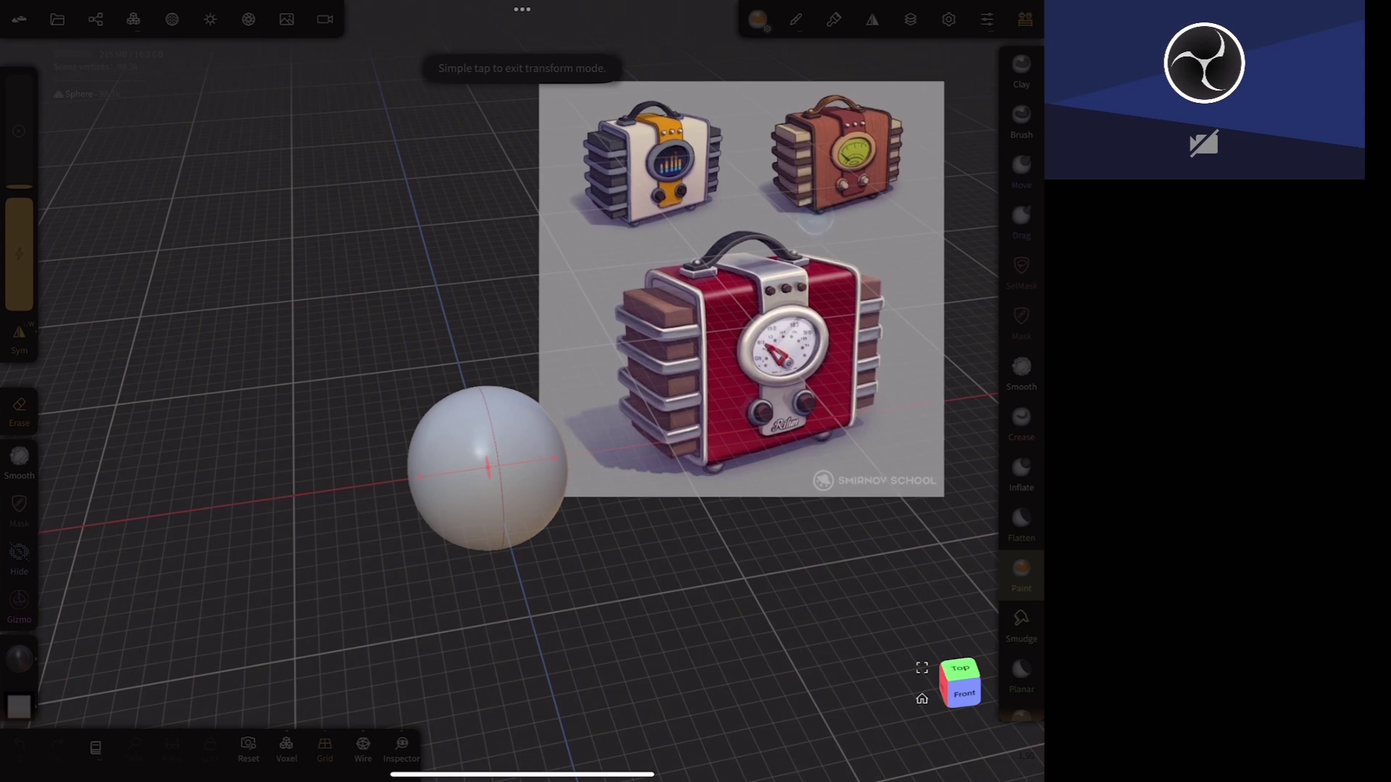
{"action": "middle_click_drag", "start_coordinate": [754, 602], "coordinate": [690, 606]}
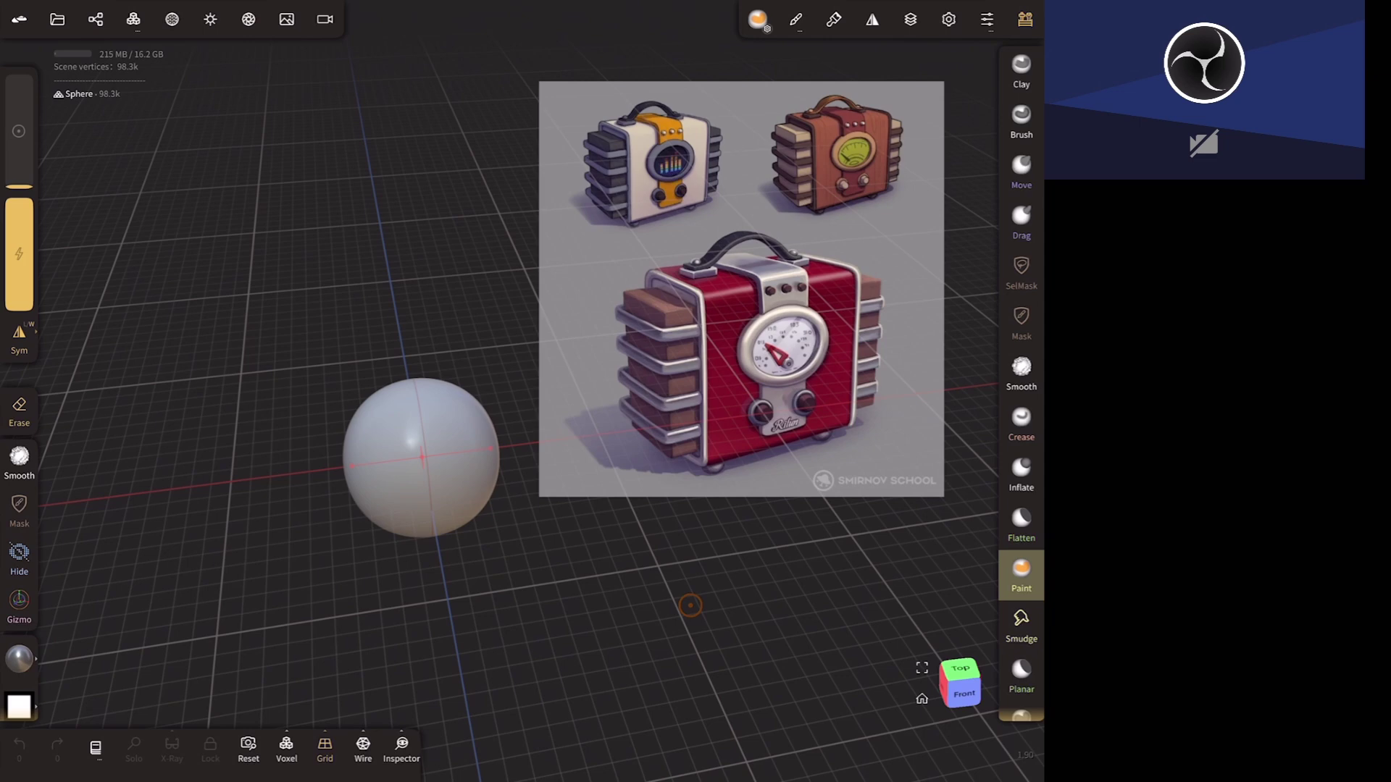
{"action": "mouse_move", "coordinate": [690, 606]}
{"action": "middle_mouse_down"}
{"action": "mouse_move", "coordinate": [745, 590]}
{"action": "mouse_move", "coordinate": [724, 593]}
{"action": "middle_mouse_up"}
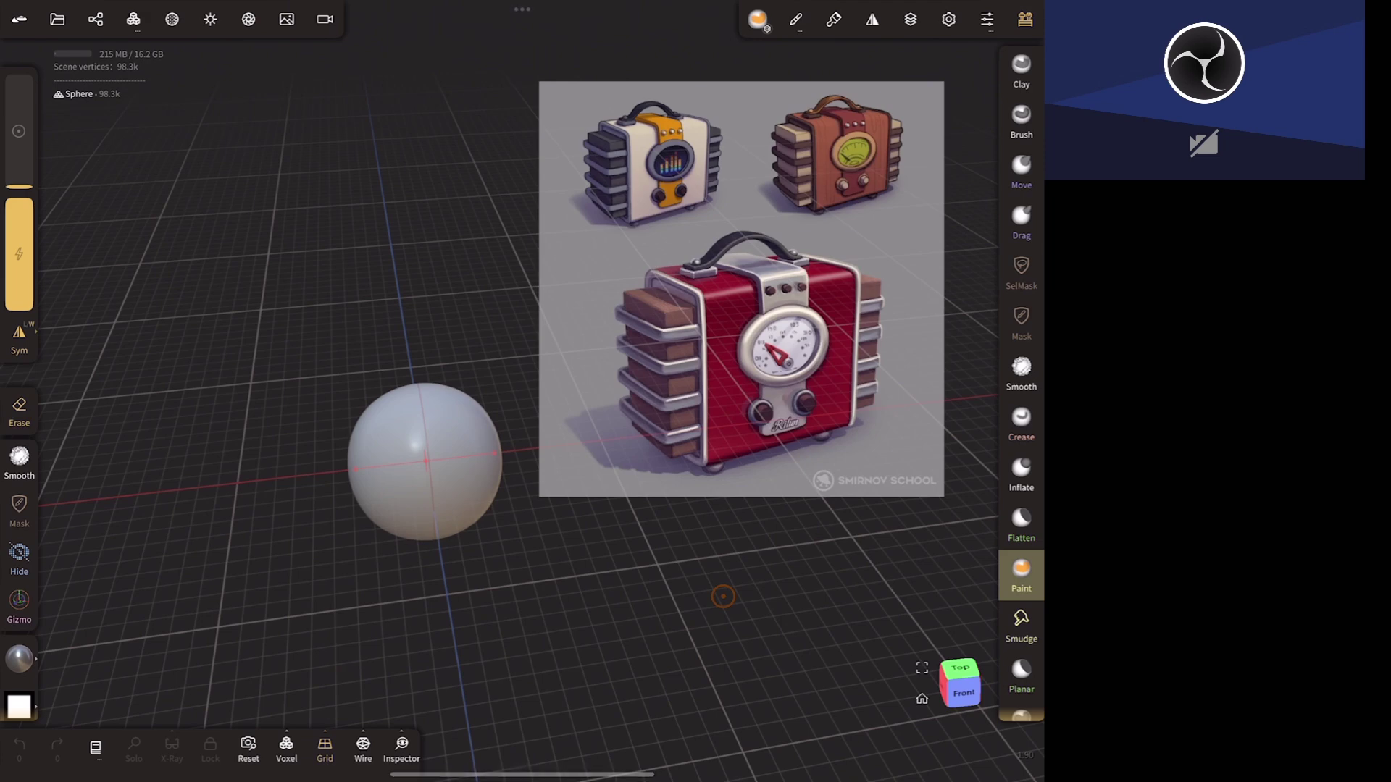
{"action": "middle_click_drag", "start_coordinate": [723, 596], "coordinate": [746, 669]}
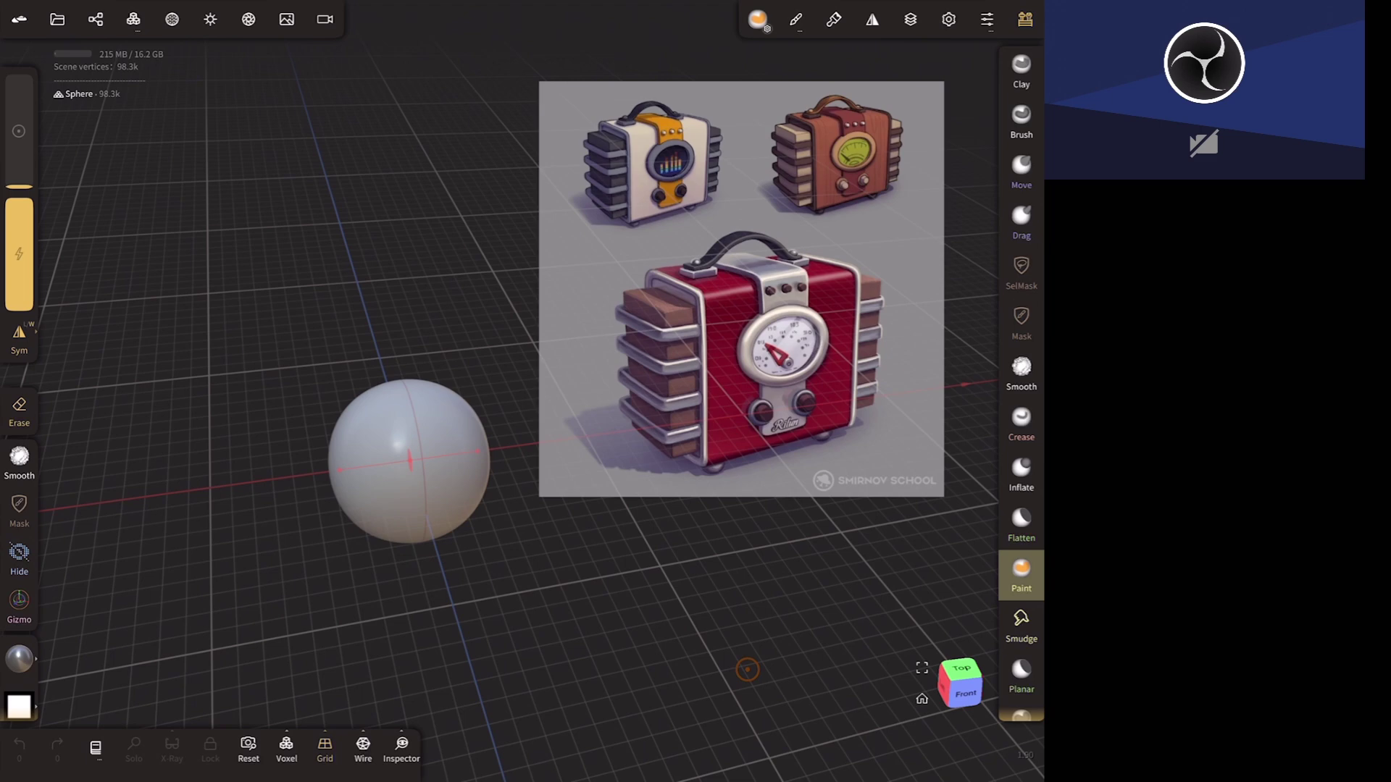
{"action": "middle_click_drag", "start_coordinate": [747, 669], "coordinate": [733, 578]}
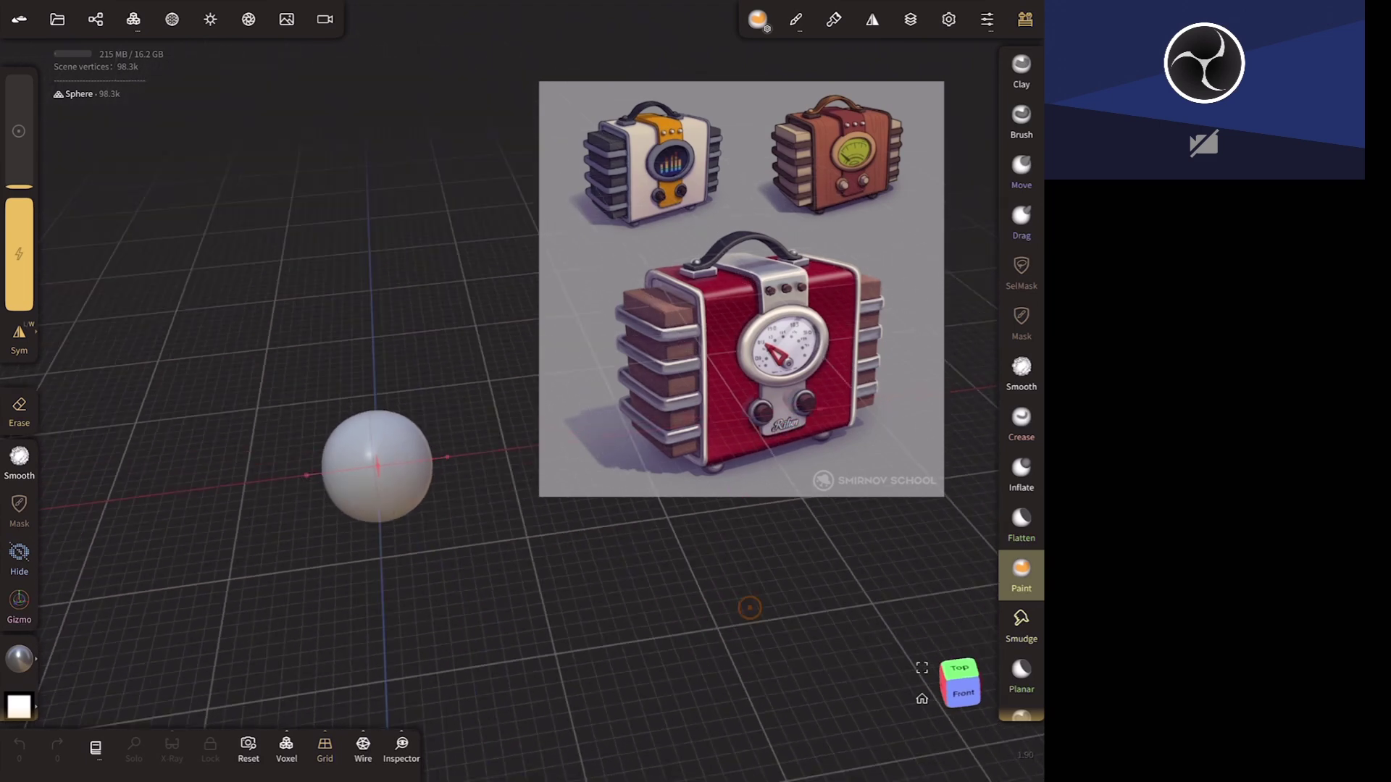
- Delete the sphere and add a Box primitive in its place
{"action": "left_click", "coordinate": [95, 19]}
{"action": "left_click", "coordinate": [146, 69]}
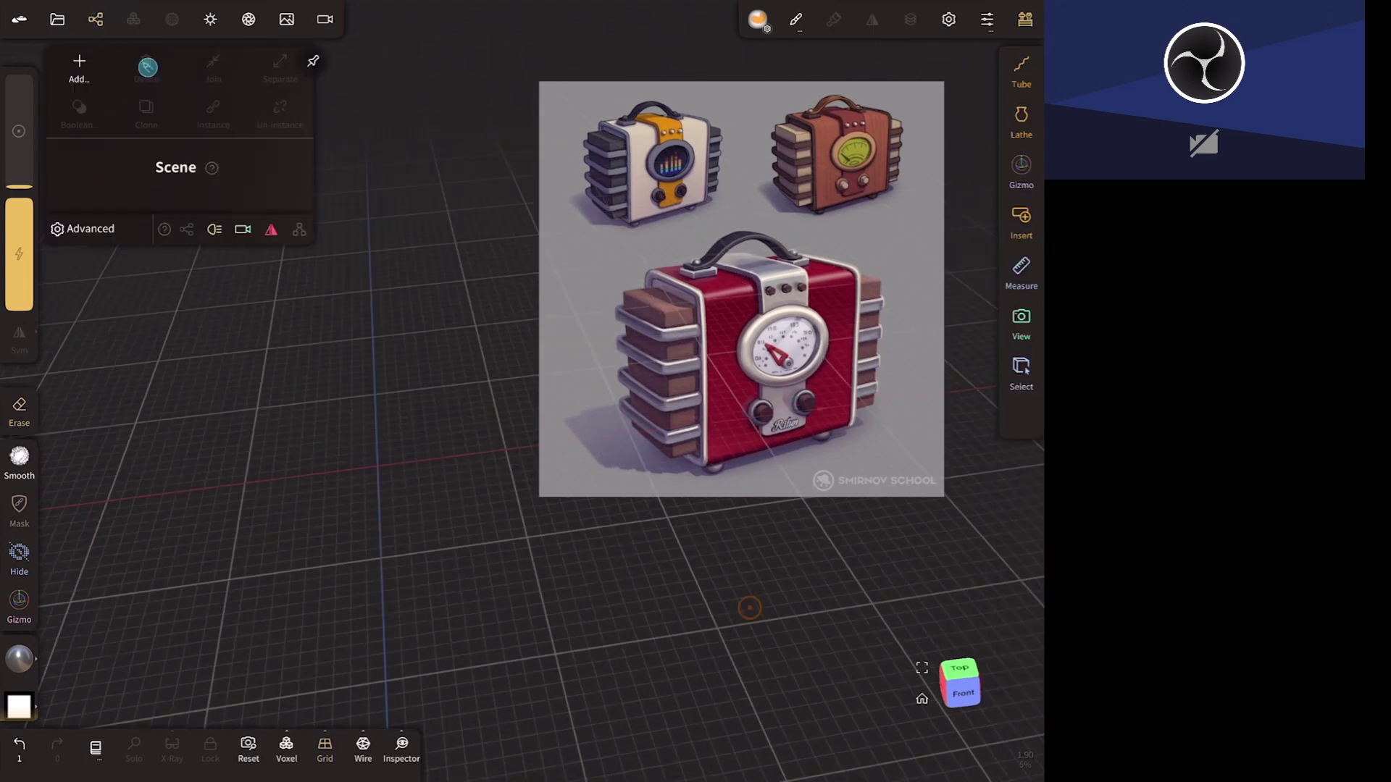
{"action": "left_click", "coordinate": [79, 68]}
{"action": "left_click", "coordinate": [115, 191]}
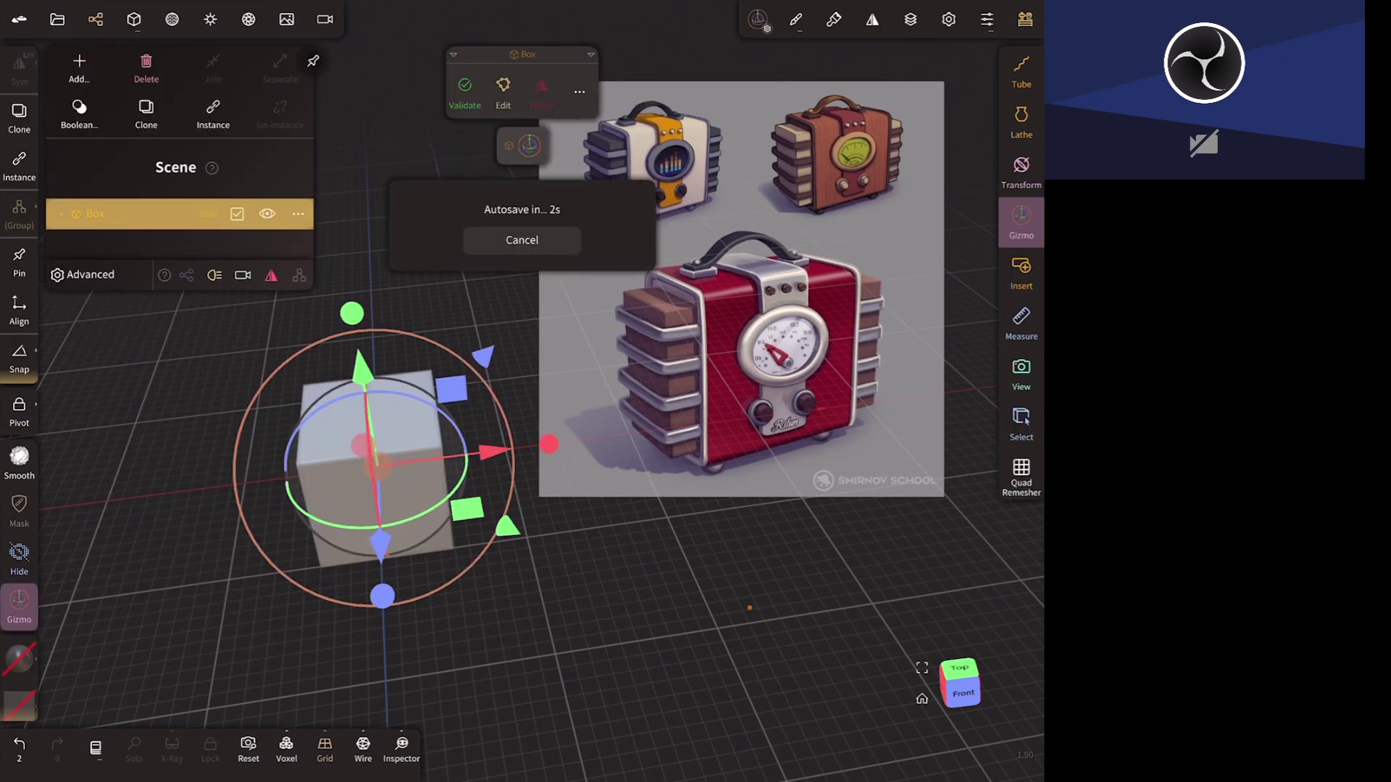
{"action": "mouse_move", "coordinate": [750, 607]}
{"action": "middle_mouse_down"}
{"action": "mouse_move", "coordinate": [721, 577]}
{"action": "mouse_move", "coordinate": [810, 531]}
{"action": "mouse_move", "coordinate": [772, 550]}
{"action": "mouse_move", "coordinate": [755, 603]}
{"action": "middle_mouse_up"}
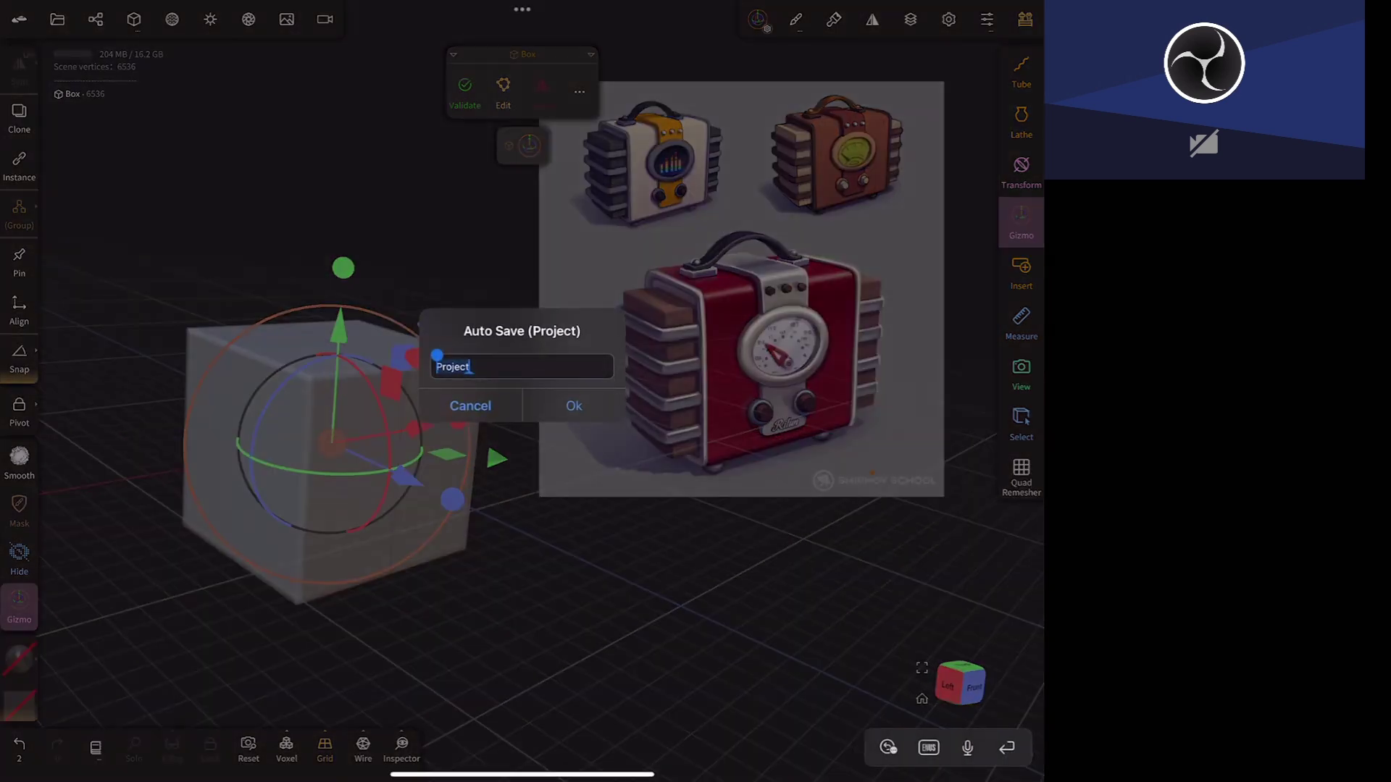
- Save the project under the name 'Vintage device'
{"action": "key", "text": "BackSpace"}
{"action": "key", "text": "BackSpace"}
{"action": "key", "text": "BackSpace"}
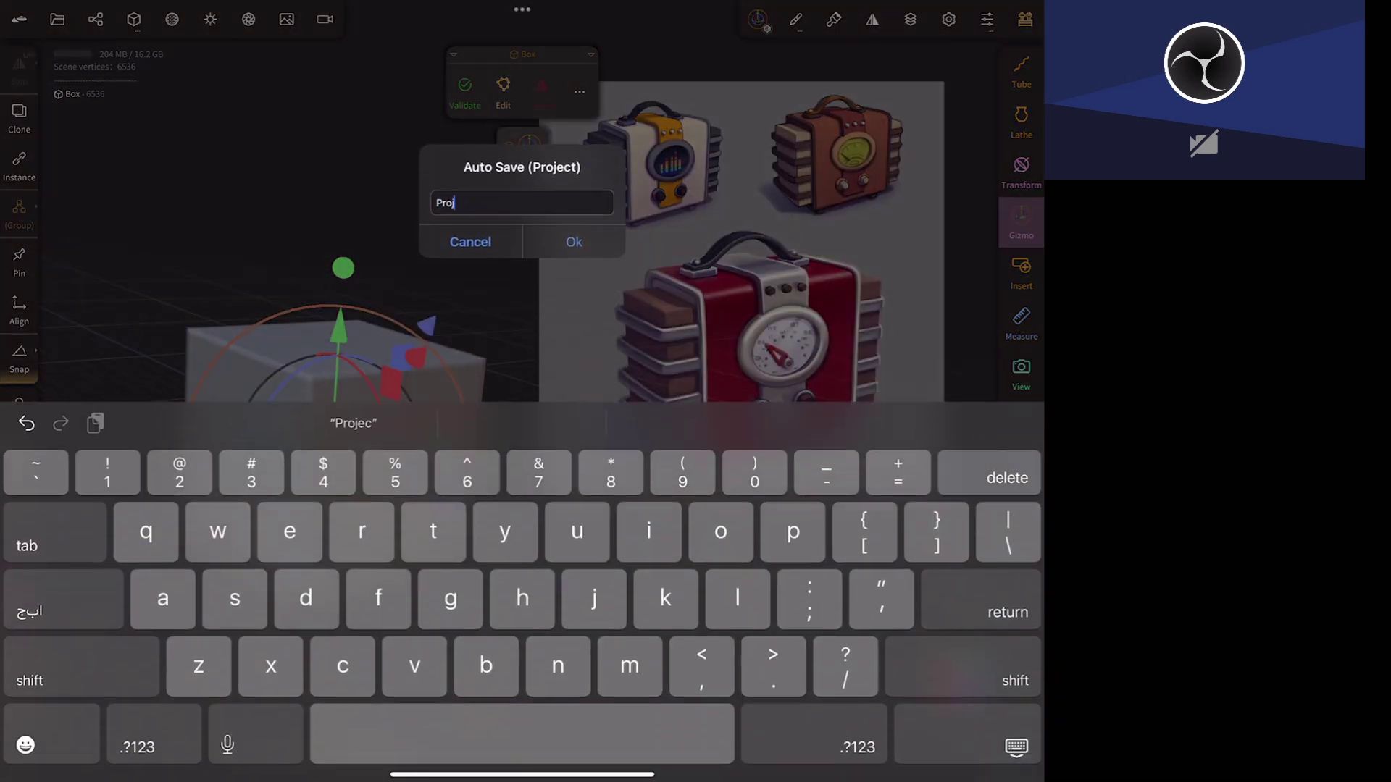
{"action": "key", "text": "BackSpace"}
{"action": "key", "text": "BackSpace"}
{"action": "key", "text": "BackSpace"}
{"action": "key", "text": "BackSpace"}
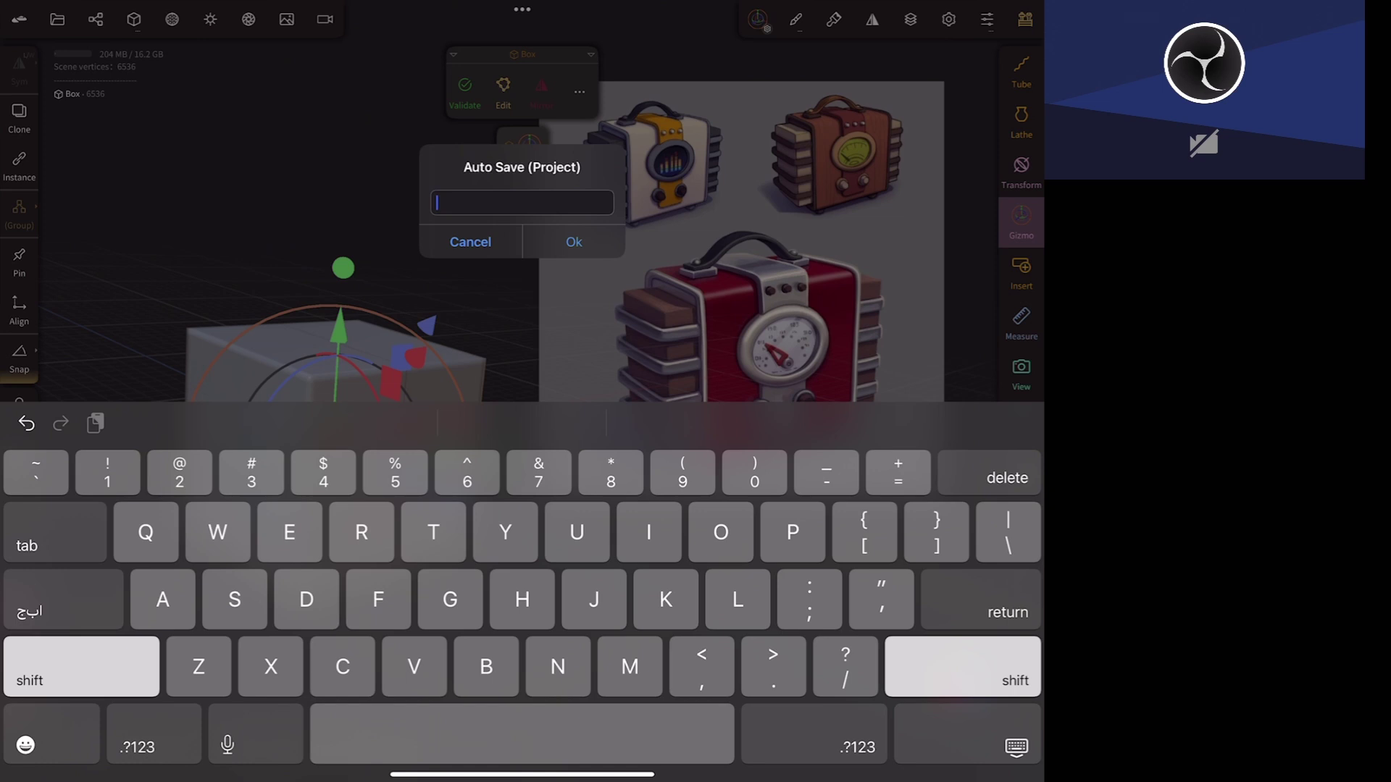
{"action": "type", "text": "Vin"}
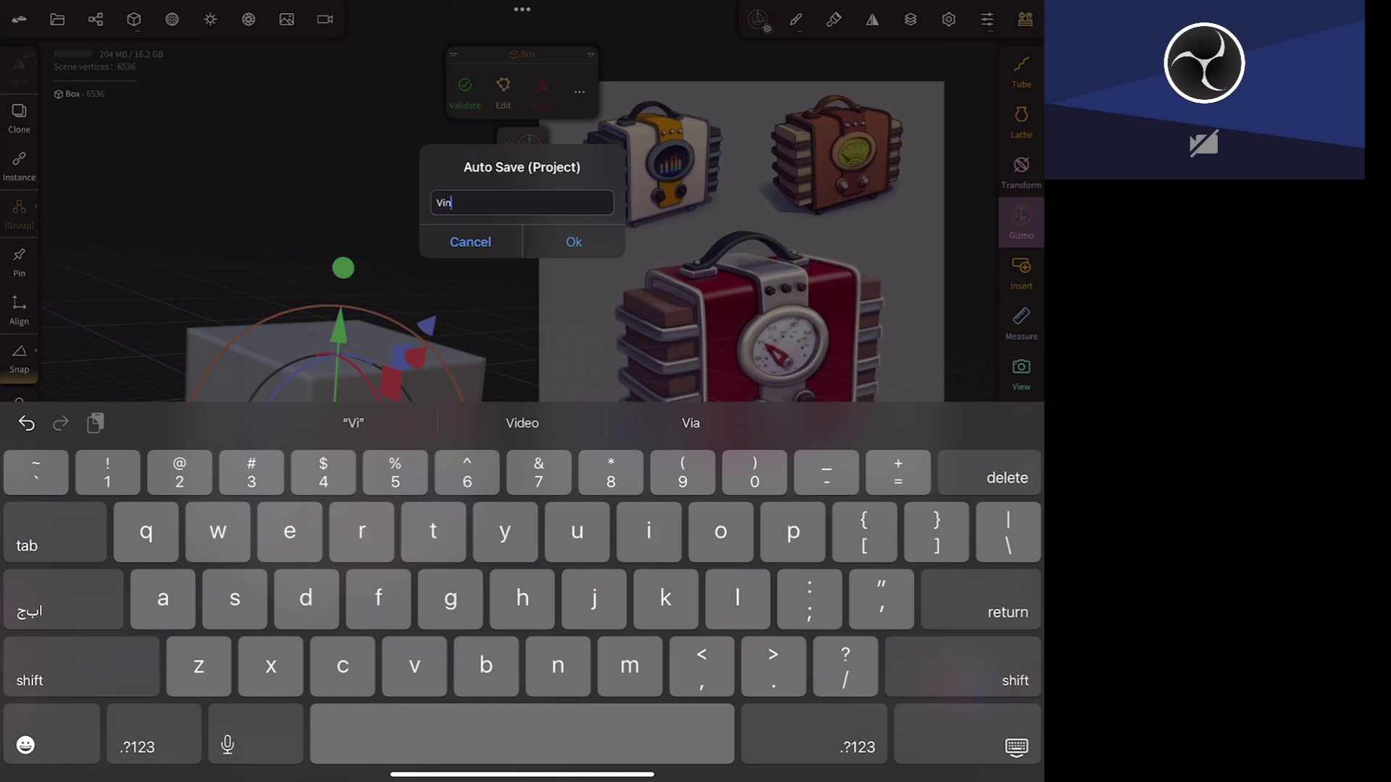
{"action": "type", "text": "tag "}
{"action": "type", "text": "devi"}
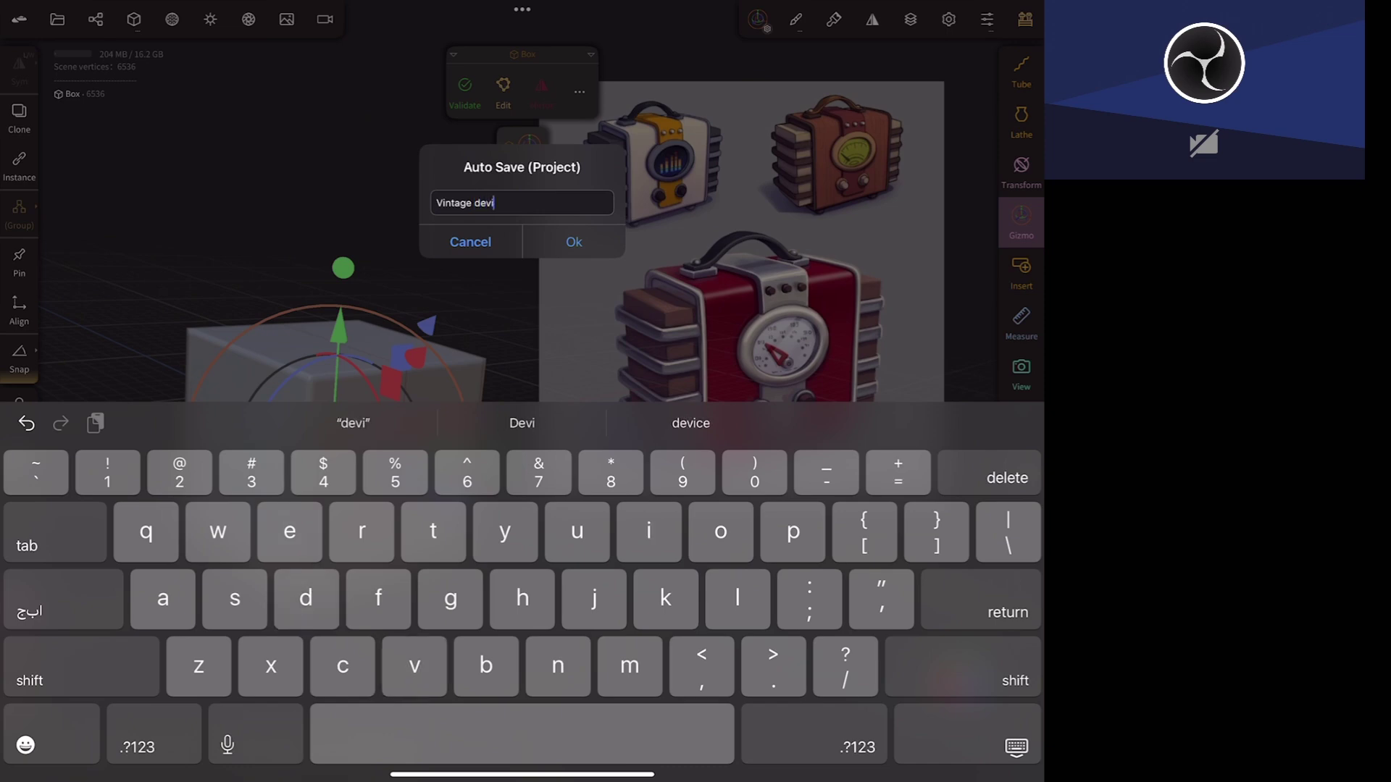
{"action": "type", "text": "ce"}
{"action": "key", "text": "Return"}
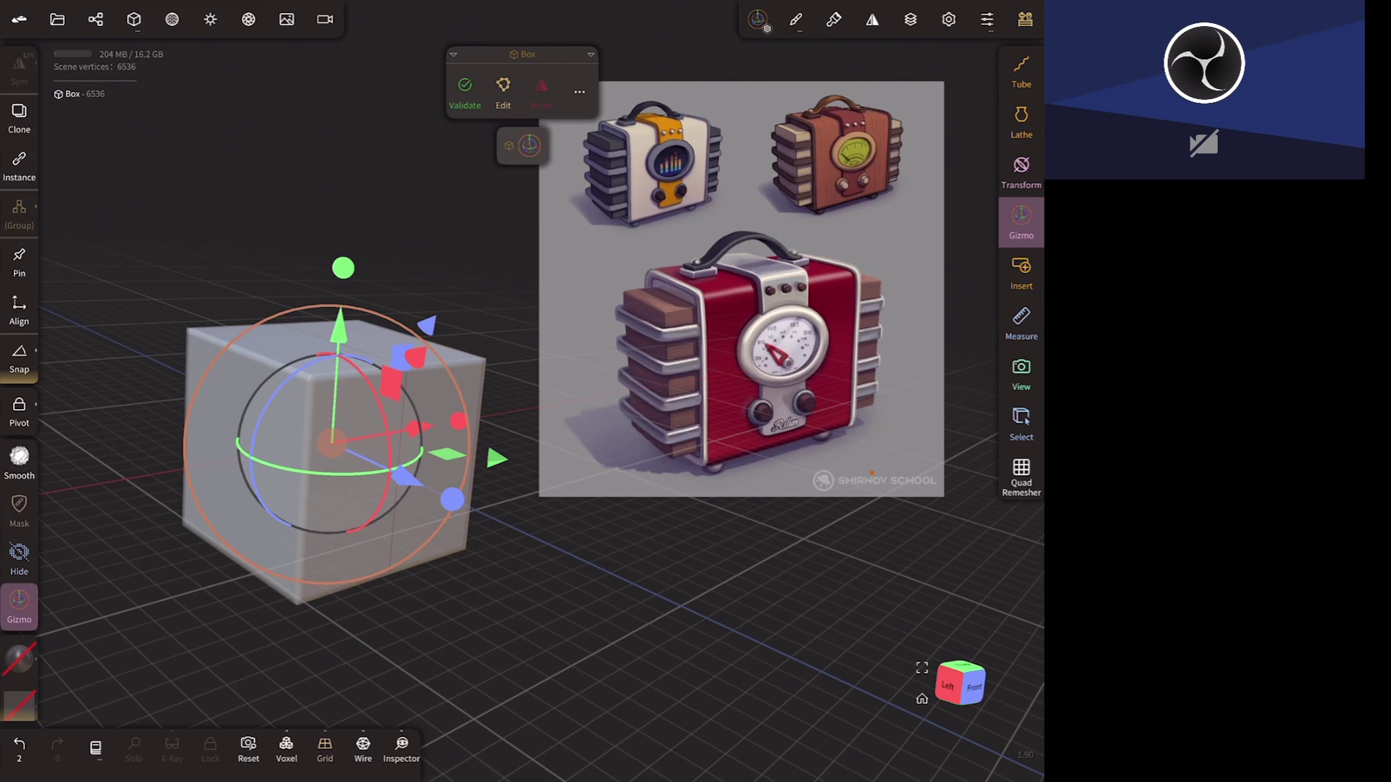
- Flatten the box front to back and set Post subdivision 1 and Division X 20
{"action": "mouse_move", "coordinate": [746, 611]}
{"action": "left_mouse_down"}
{"action": "mouse_move", "coordinate": [730, 605]}
{"action": "mouse_move", "coordinate": [818, 657]}
{"action": "mouse_move", "coordinate": [783, 481]}
{"action": "mouse_move", "coordinate": [801, 404]}
{"action": "mouse_move", "coordinate": [837, 433]}
{"action": "left_mouse_up"}
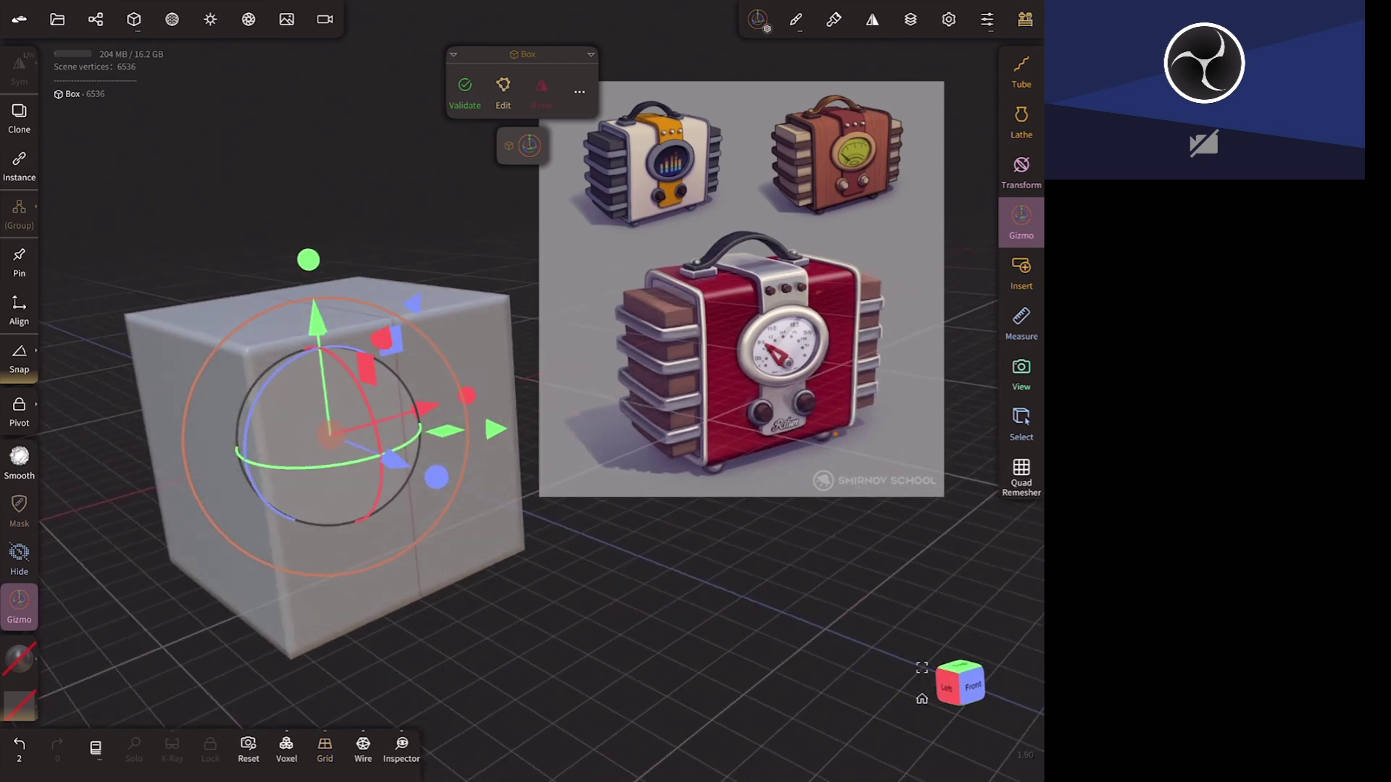
{"action": "mouse_move", "coordinate": [739, 594]}
{"action": "left_mouse_down"}
{"action": "mouse_move", "coordinate": [810, 584]}
{"action": "mouse_move", "coordinate": [843, 520]}
{"action": "left_mouse_up"}
{"action": "mouse_move", "coordinate": [640, 468]}
{"action": "left_mouse_down"}
{"action": "mouse_move", "coordinate": [590, 461]}
{"action": "mouse_move", "coordinate": [590, 599]}
{"action": "mouse_move", "coordinate": [674, 574]}
{"action": "mouse_move", "coordinate": [714, 654]}
{"action": "mouse_move", "coordinate": [849, 596]}
{"action": "mouse_move", "coordinate": [655, 562]}
{"action": "mouse_move", "coordinate": [705, 536]}
{"action": "mouse_move", "coordinate": [810, 562]}
{"action": "mouse_move", "coordinate": [751, 608]}
{"action": "mouse_move", "coordinate": [810, 609]}
{"action": "mouse_move", "coordinate": [803, 628]}
{"action": "mouse_move", "coordinate": [450, 664]}
{"action": "mouse_move", "coordinate": [643, 652]}
{"action": "mouse_move", "coordinate": [873, 441]}
{"action": "mouse_move", "coordinate": [798, 491]}
{"action": "mouse_move", "coordinate": [845, 466]}
{"action": "left_mouse_up"}
{"action": "left_click", "coordinate": [579, 91]}
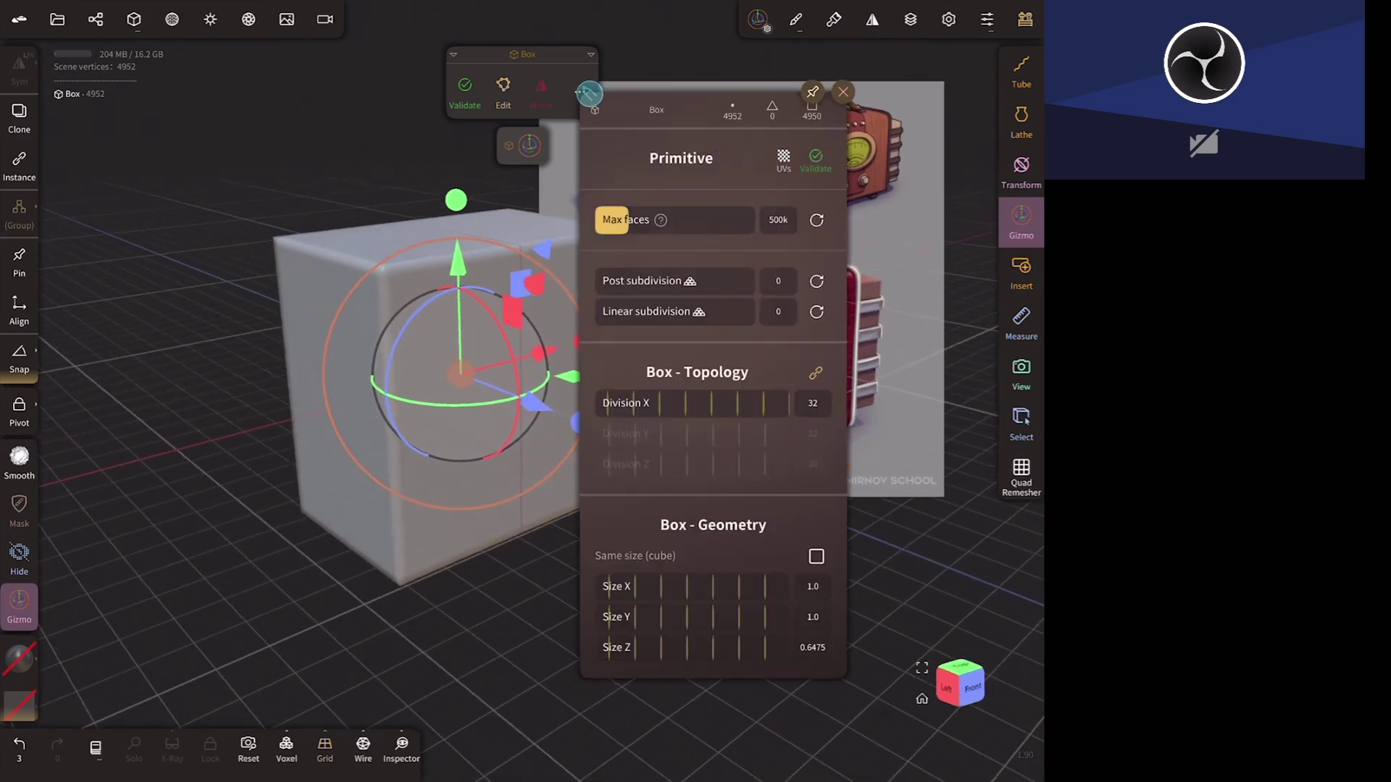
{"action": "left_click_drag", "start_coordinate": [680, 285], "coordinate": [712, 282]}
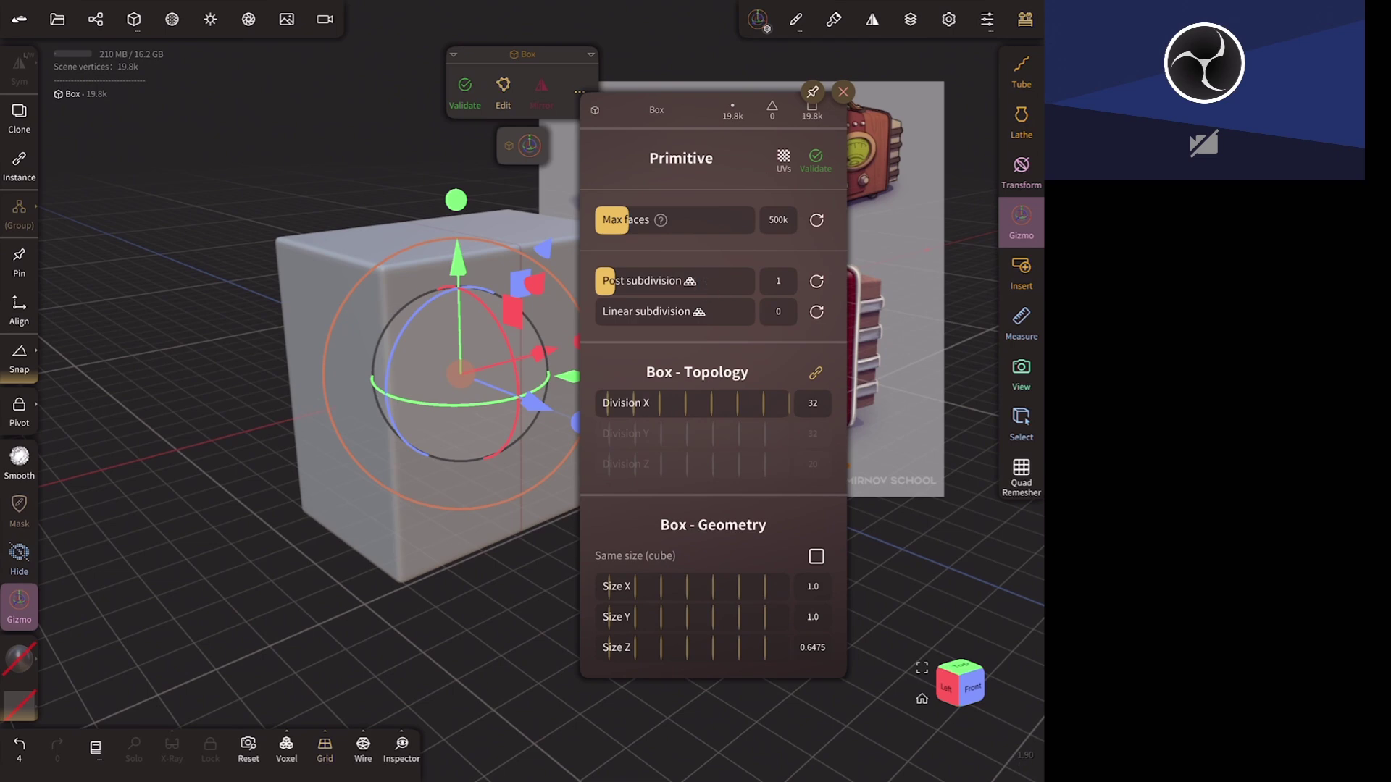
{"action": "left_click_drag", "start_coordinate": [724, 404], "coordinate": [632, 402]}
{"action": "mouse_move", "coordinate": [651, 644]}
{"action": "left_mouse_down"}
{"action": "mouse_move", "coordinate": [630, 637]}
{"action": "mouse_move", "coordinate": [681, 647]}
{"action": "mouse_move", "coordinate": [721, 631]}
{"action": "mouse_move", "coordinate": [700, 648]}
{"action": "left_mouse_up"}
{"action": "mouse_move", "coordinate": [725, 589]}
{"action": "left_mouse_down"}
{"action": "mouse_move", "coordinate": [676, 558]}
{"action": "mouse_move", "coordinate": [716, 593]}
{"action": "mouse_move", "coordinate": [680, 543]}
{"action": "mouse_move", "coordinate": [739, 576]}
{"action": "mouse_move", "coordinate": [749, 517]}
{"action": "left_mouse_up"}
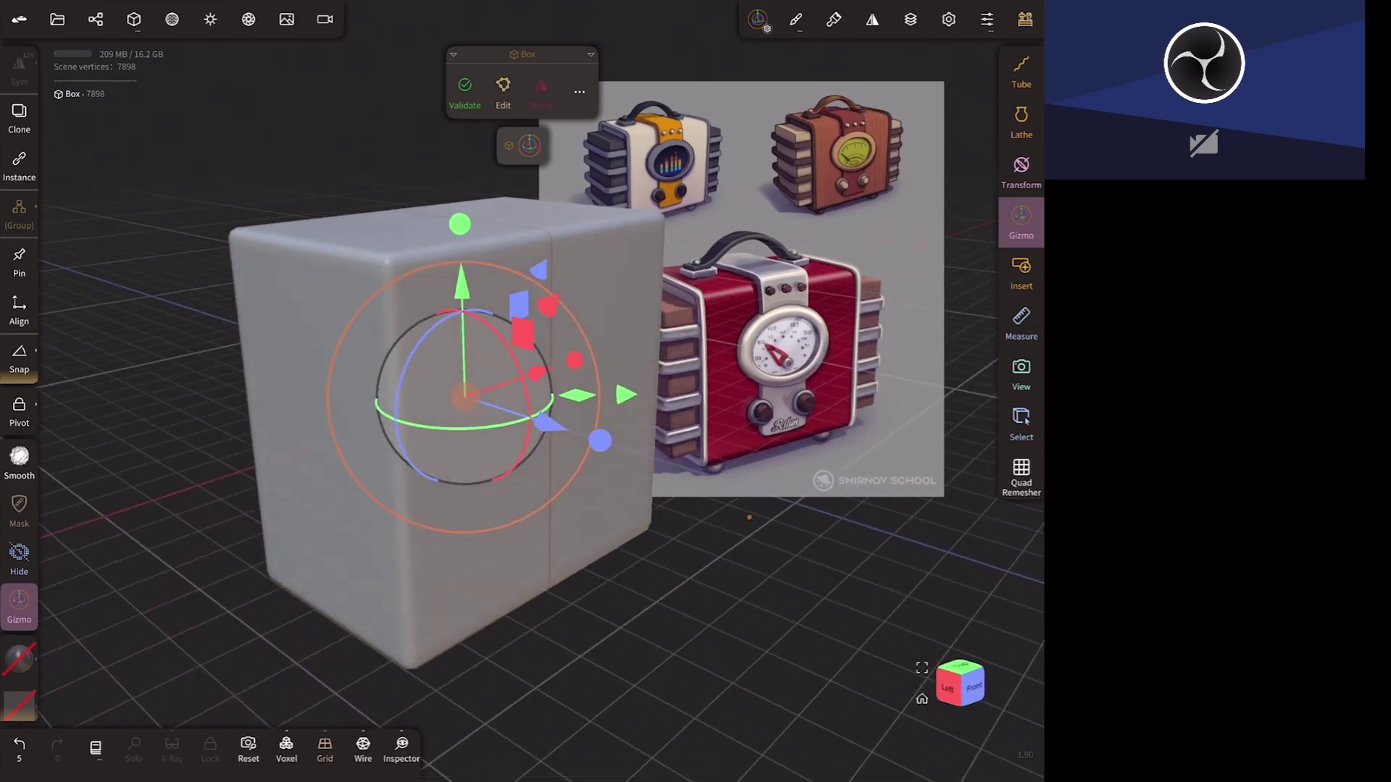
{"action": "left_click_drag", "start_coordinate": [749, 517], "coordinate": [742, 578]}
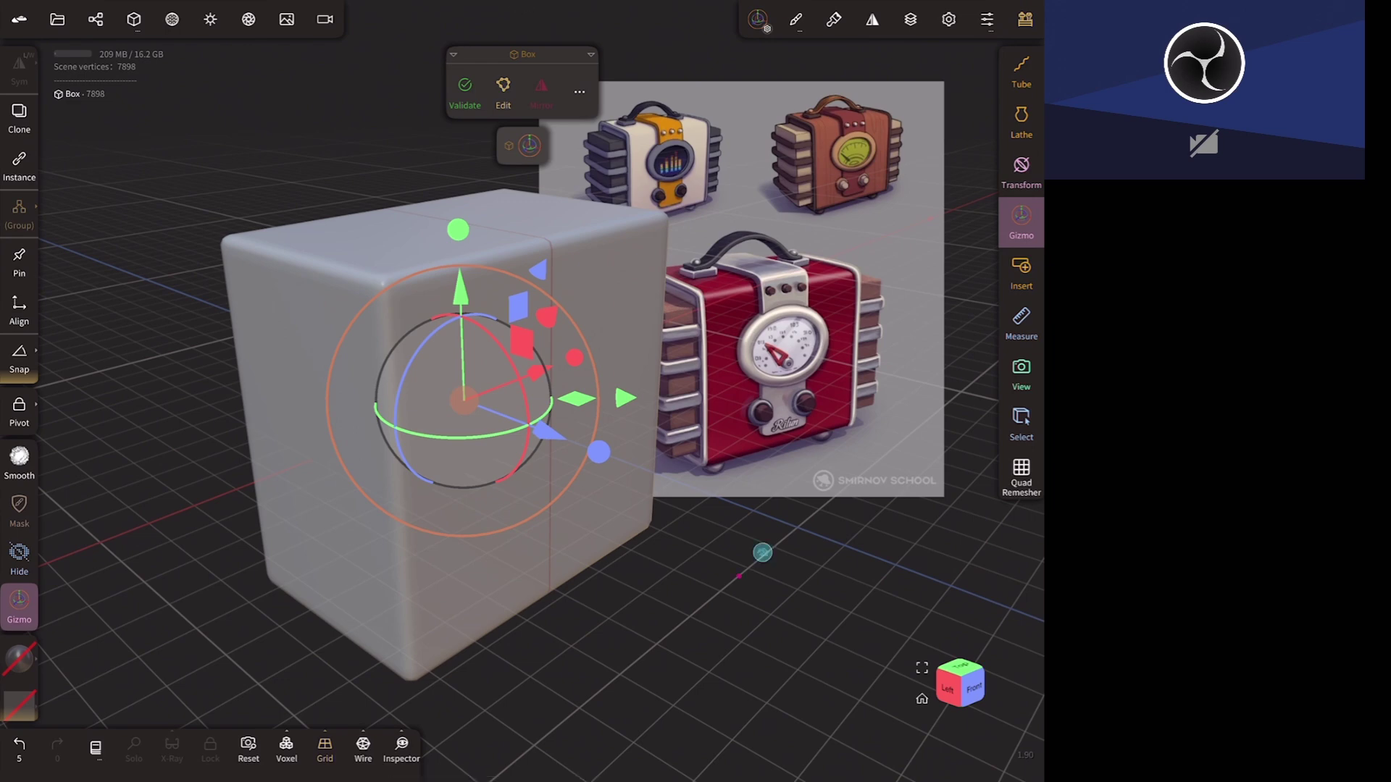
- Set the box to Post subdivision 2 and Division X 14
{"action": "left_click", "coordinate": [502, 90]}
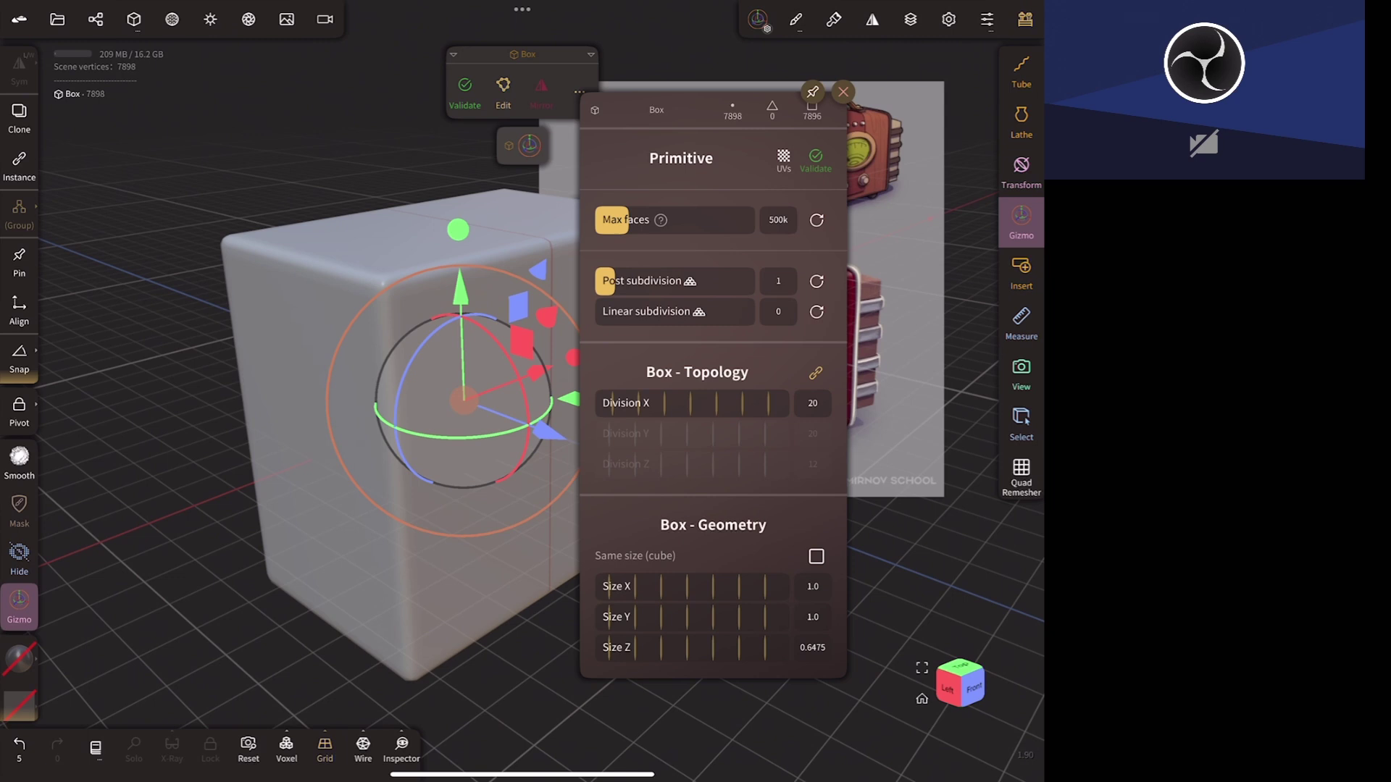
{"action": "left_click_drag", "start_coordinate": [724, 287], "coordinate": [759, 289]}
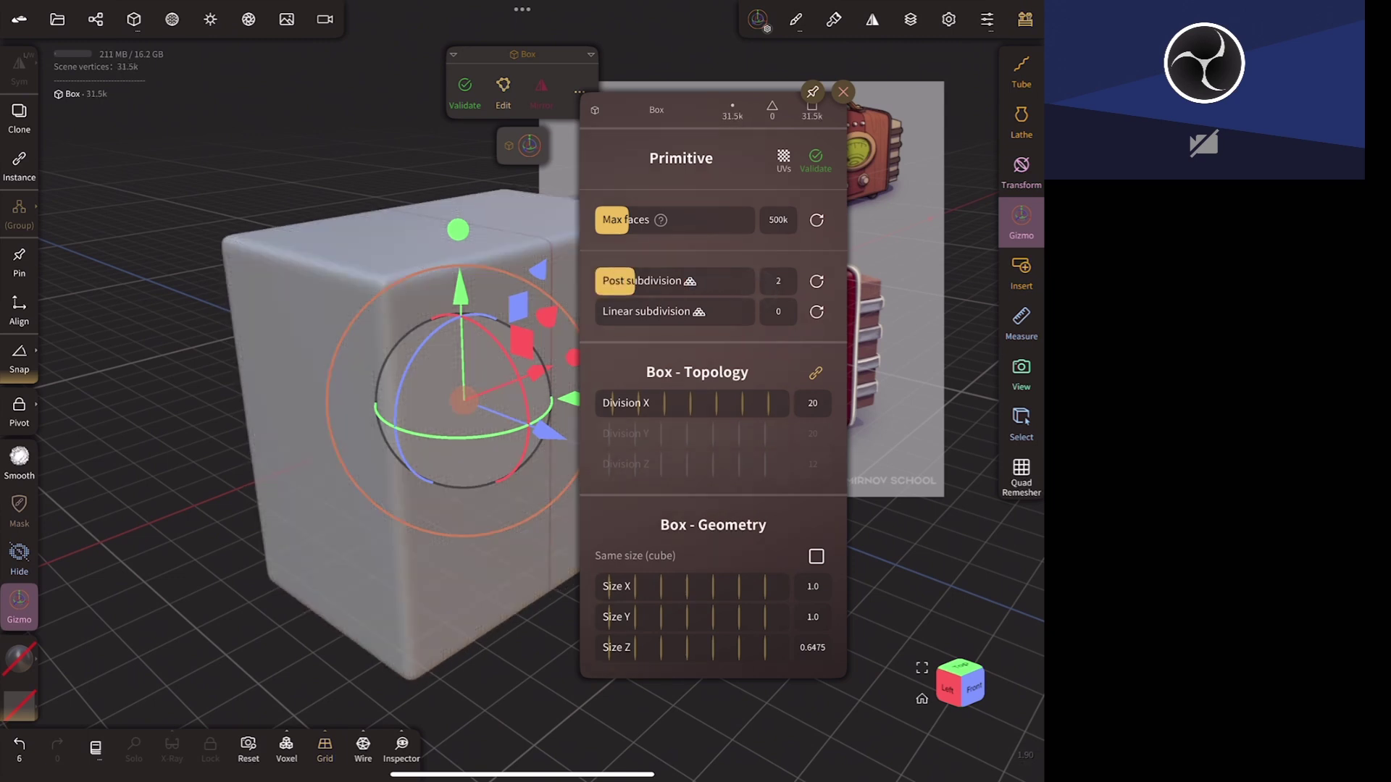
{"action": "left_click_drag", "start_coordinate": [737, 402], "coordinate": [665, 403]}
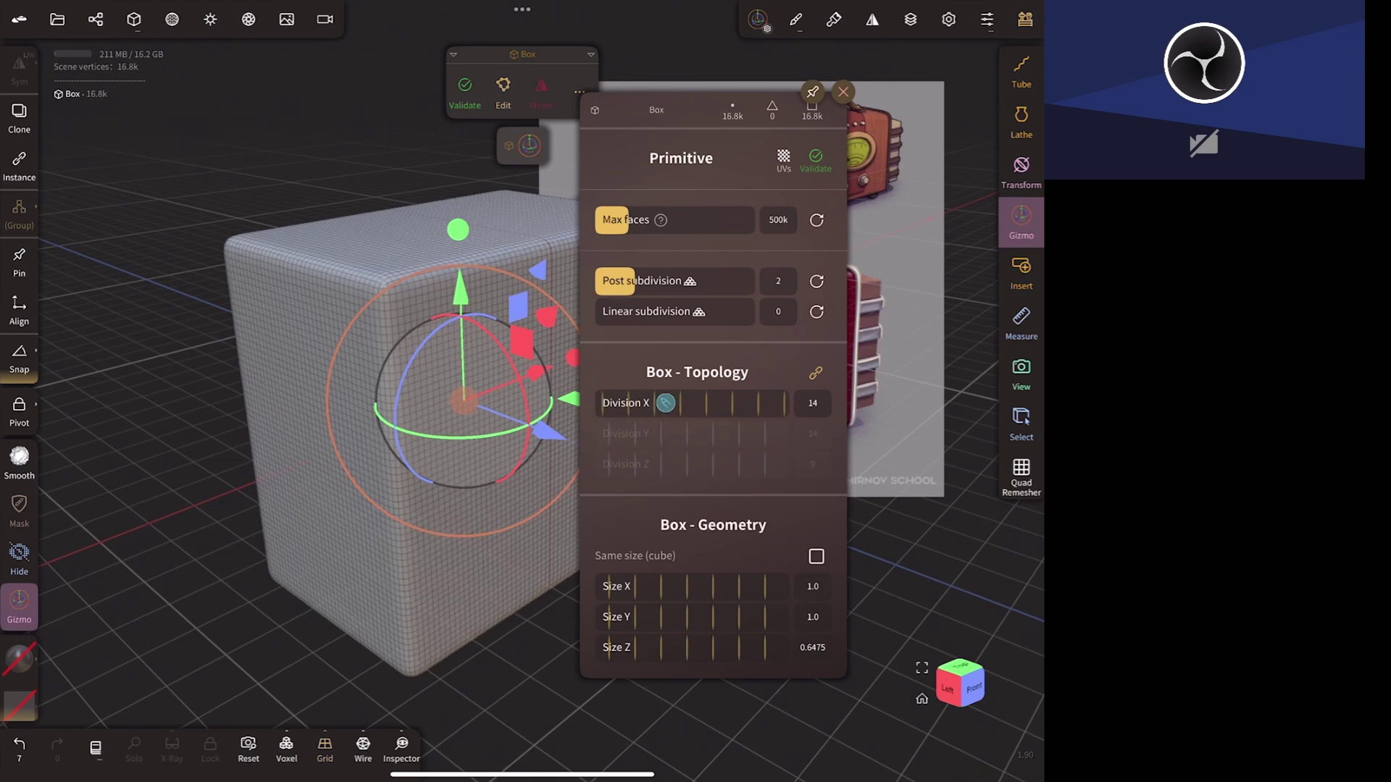
{"action": "left_click_drag", "start_coordinate": [568, 662], "coordinate": [655, 653]}
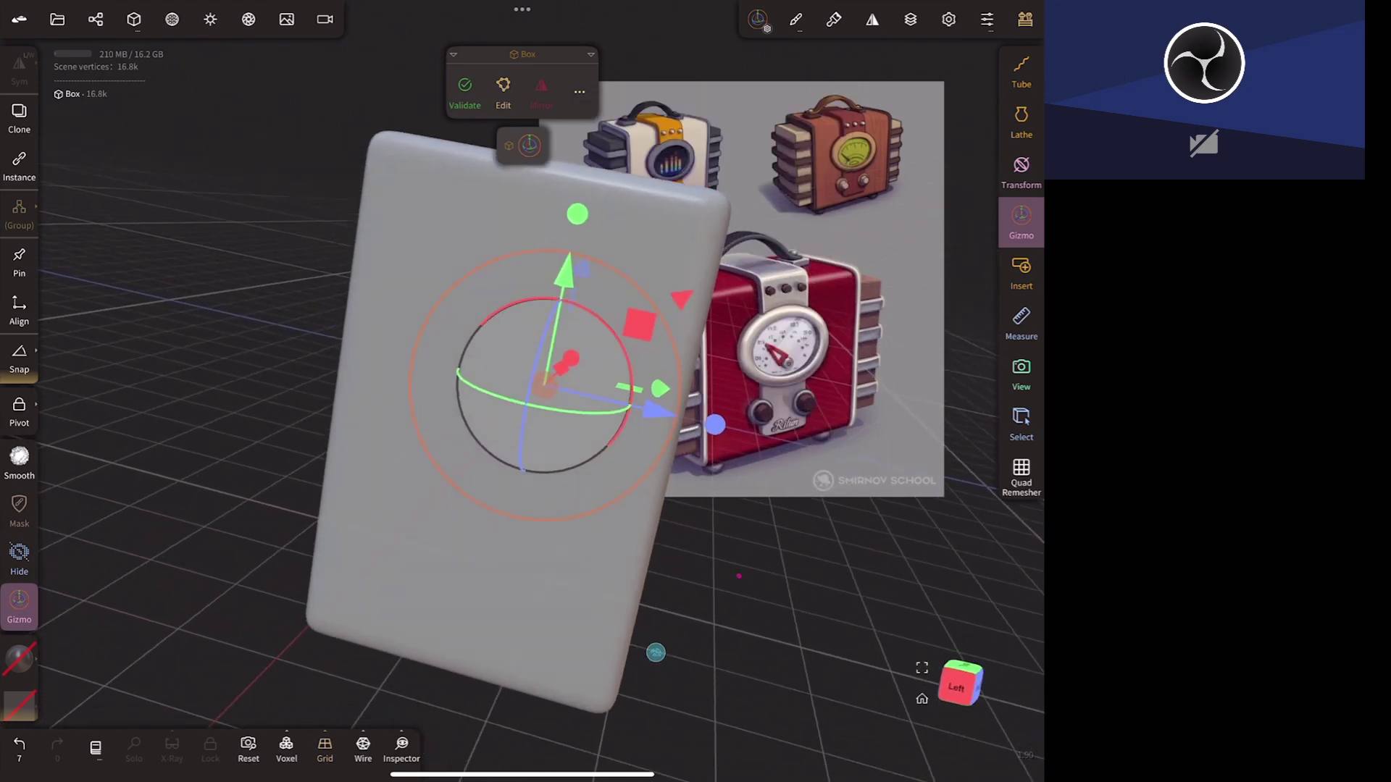
{"action": "middle_click_drag", "start_coordinate": [724, 644], "coordinate": [734, 618]}
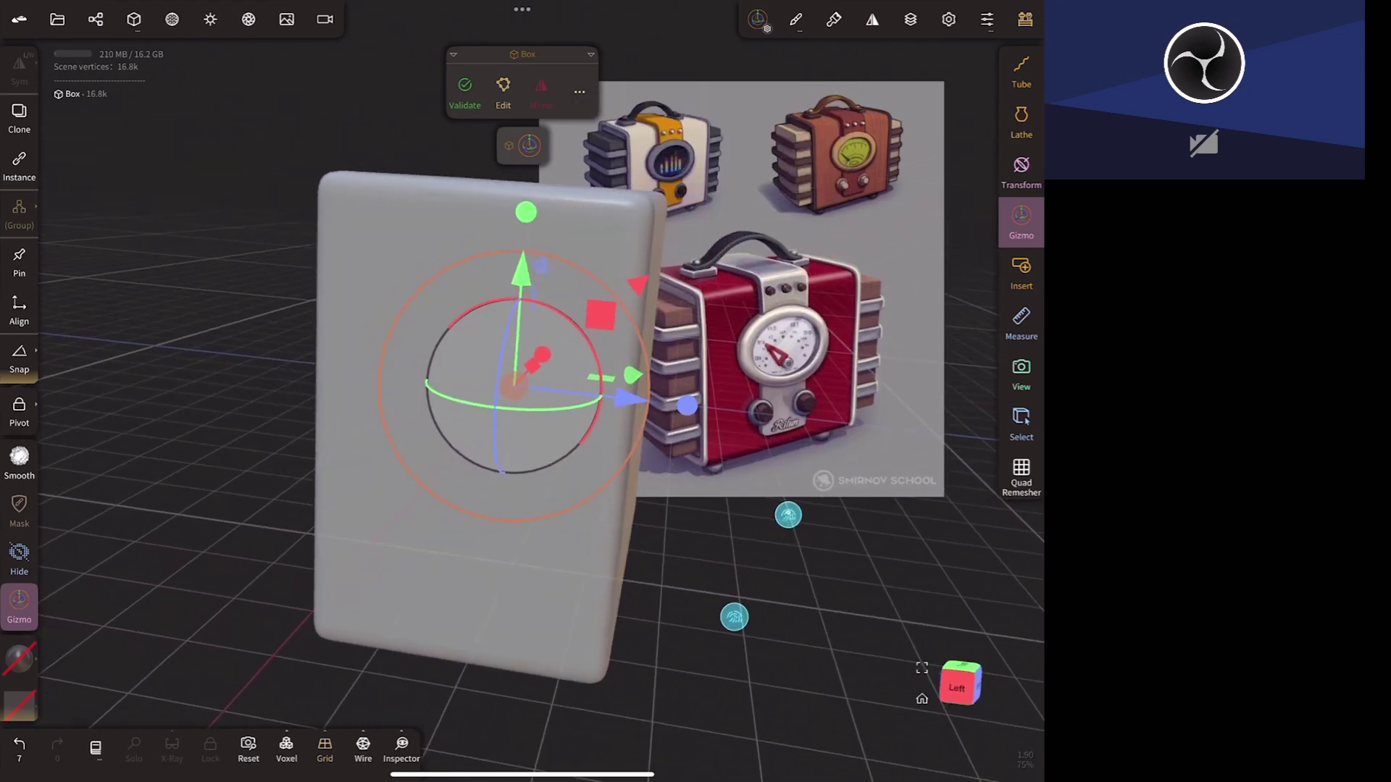
{"action": "left_click", "coordinate": [956, 688]}
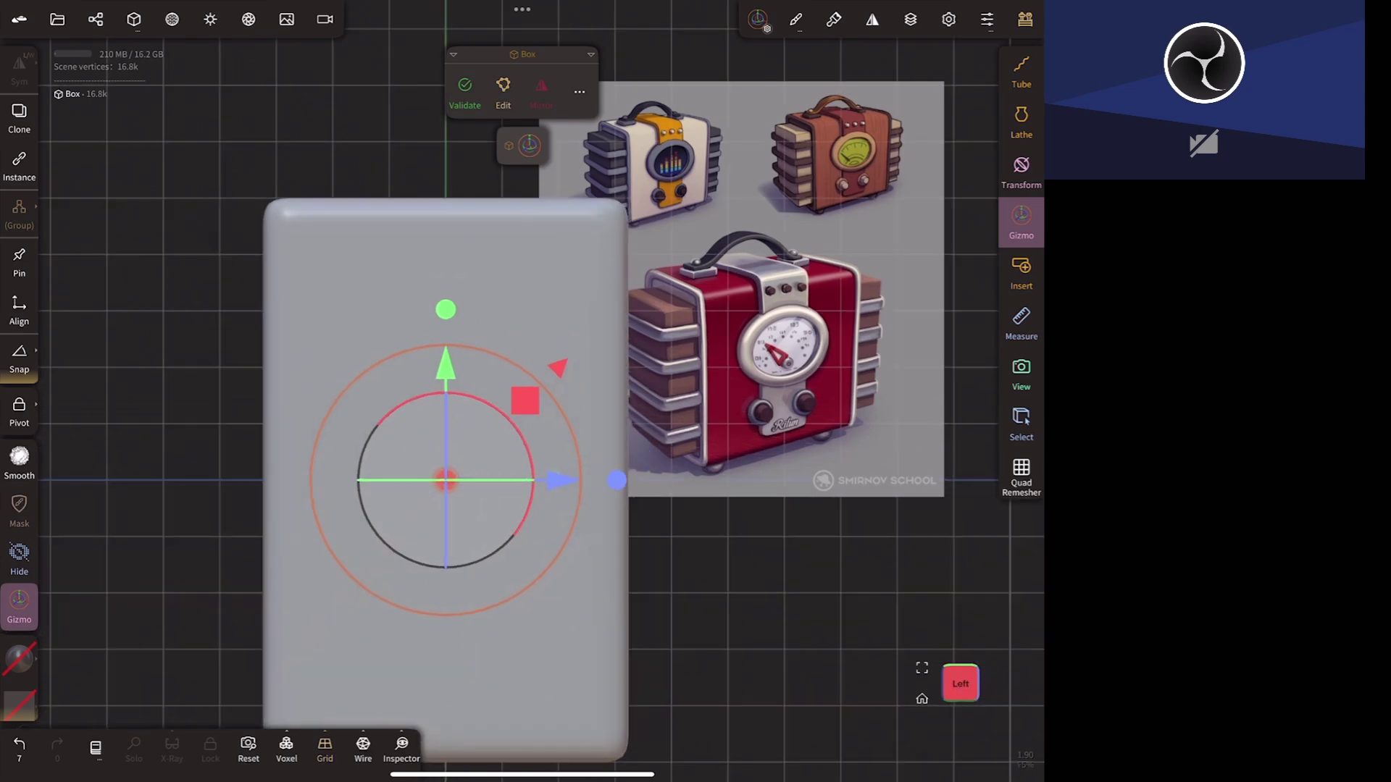
{"action": "mouse_move", "coordinate": [629, 702]}
{"action": "left_mouse_down"}
{"action": "mouse_move", "coordinate": [681, 572]}
{"action": "mouse_move", "coordinate": [677, 637]}
{"action": "mouse_move", "coordinate": [783, 521]}
{"action": "left_mouse_up"}
- Raise the box to Post subdivision 3 and frame it from the Front view
{"action": "left_click", "coordinate": [579, 91]}
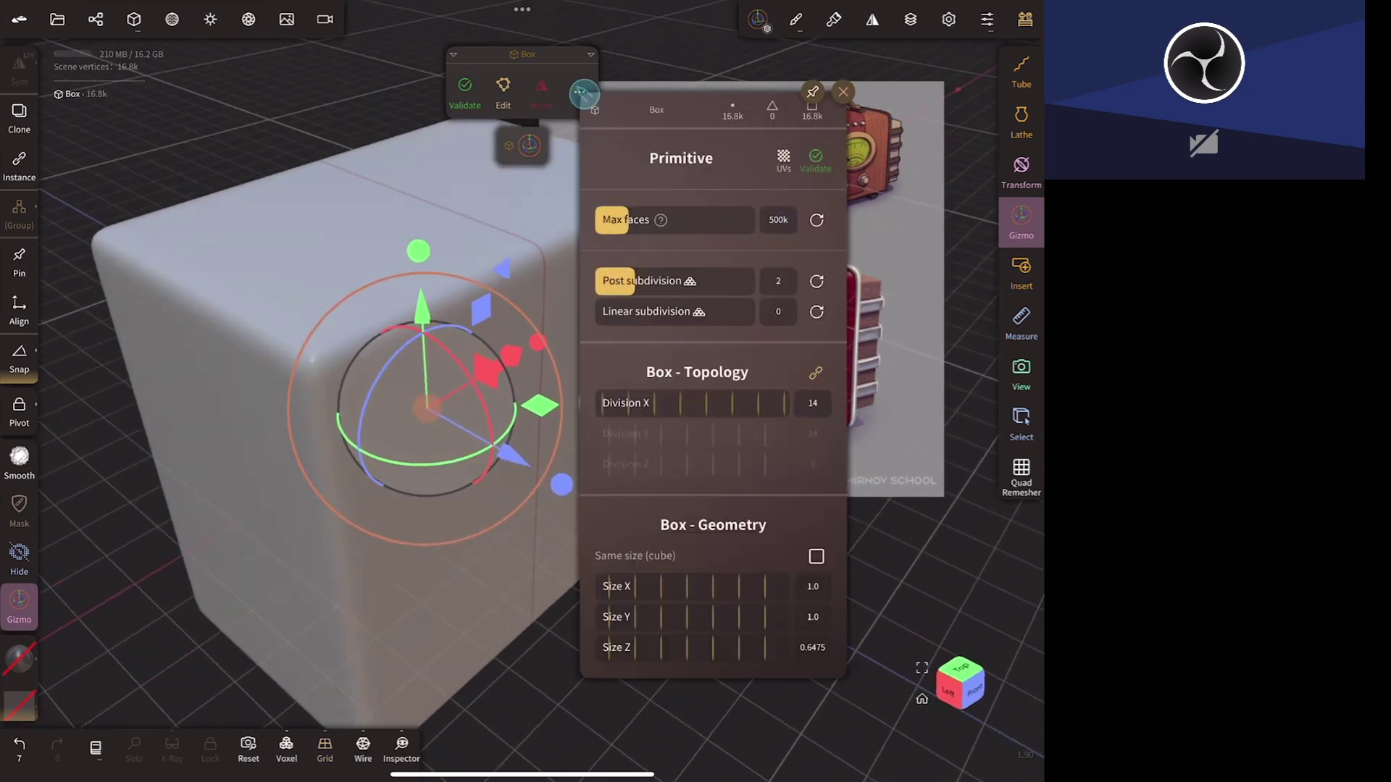
{"action": "left_click_drag", "start_coordinate": [648, 280], "coordinate": [673, 280]}
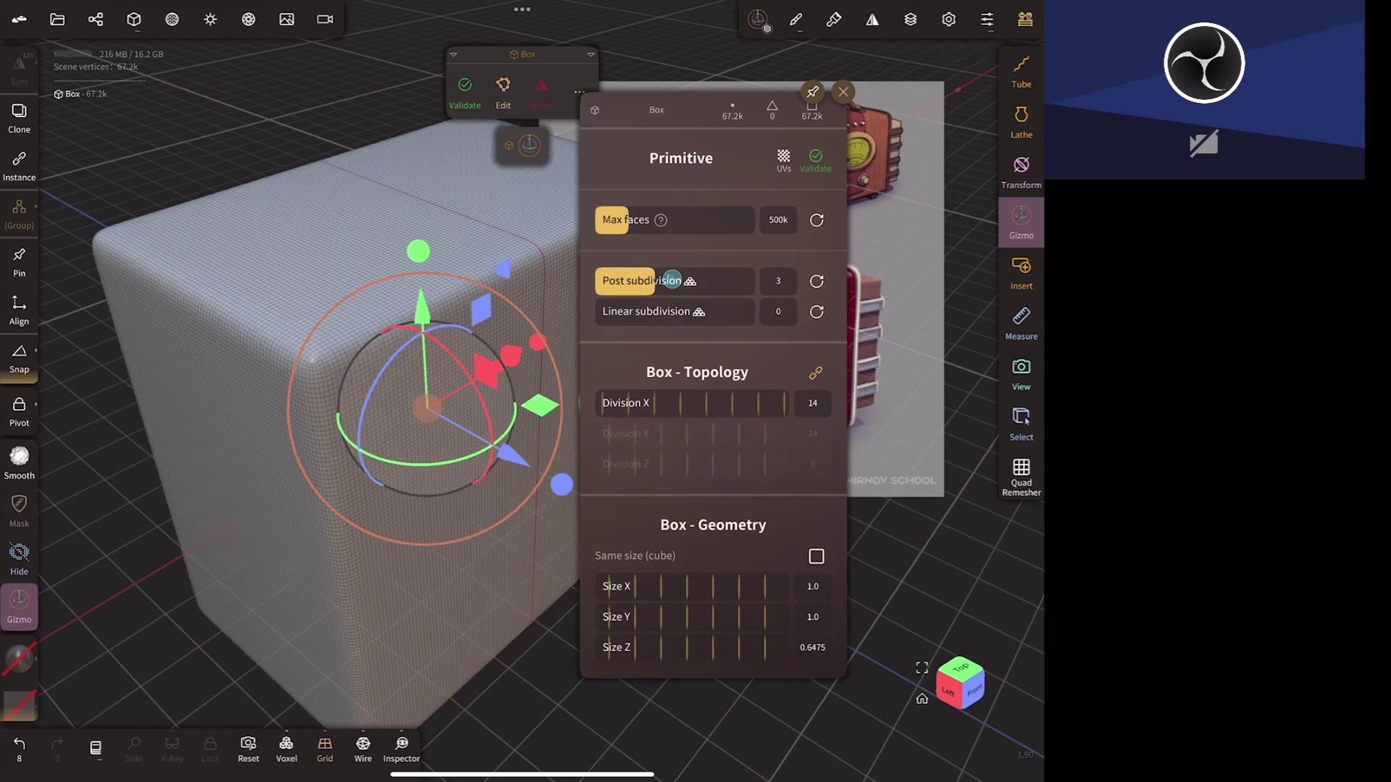
{"action": "left_click", "coordinate": [759, 673]}
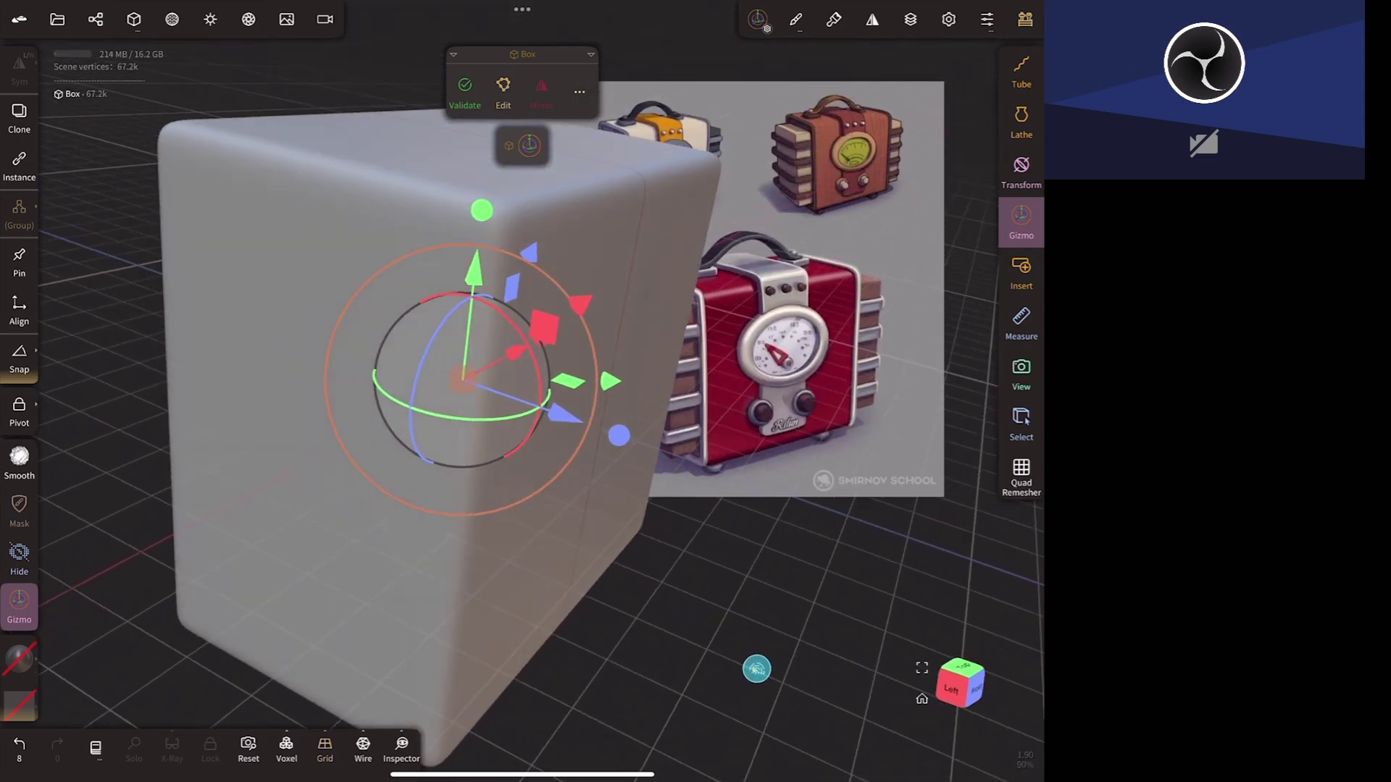
{"action": "mouse_move", "coordinate": [759, 674]}
{"action": "left_mouse_down"}
{"action": "mouse_move", "coordinate": [803, 597]}
{"action": "mouse_move", "coordinate": [876, 608]}
{"action": "mouse_move", "coordinate": [553, 574]}
{"action": "left_mouse_up"}
{"action": "left_click", "coordinate": [961, 684]}
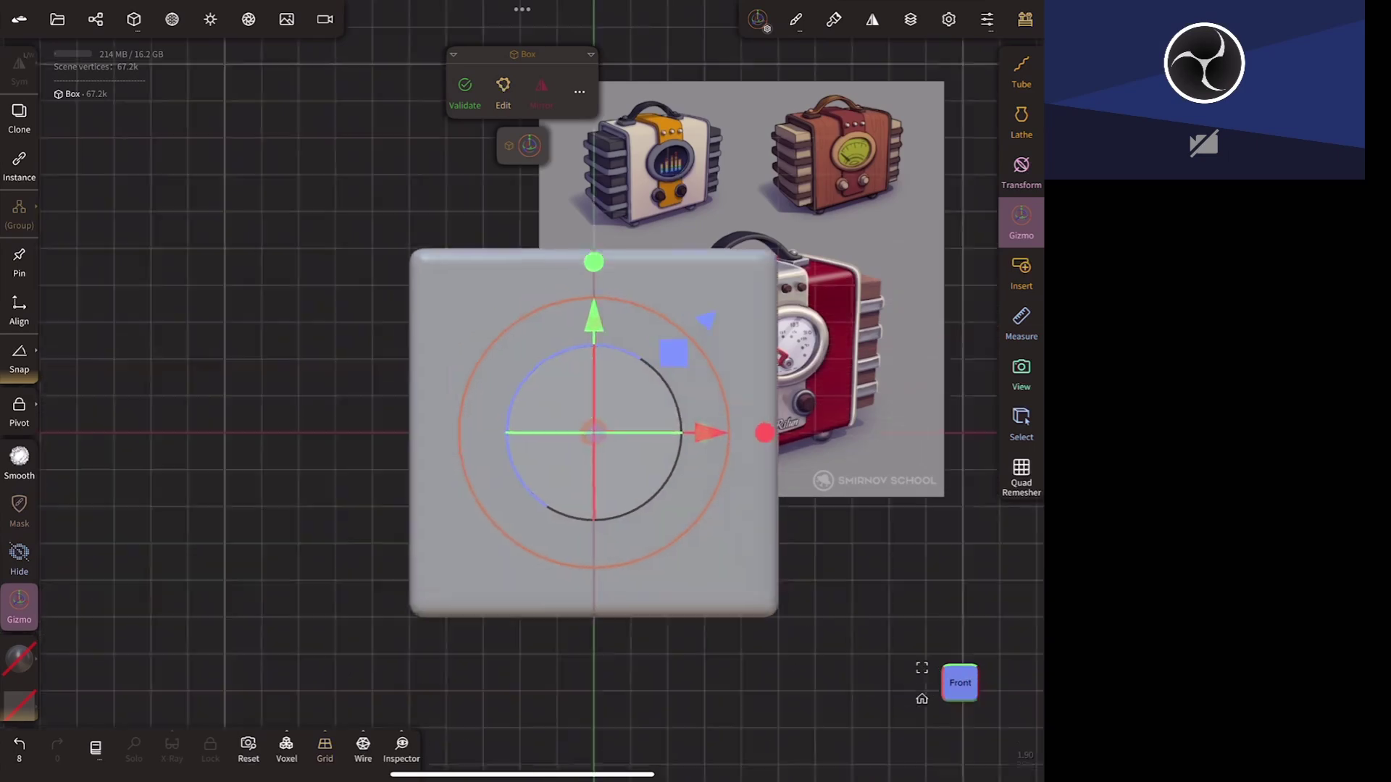
{"action": "mouse_move", "coordinate": [891, 523]}
{"action": "middle_mouse_down"}
{"action": "mouse_move", "coordinate": [723, 494]}
{"action": "mouse_move", "coordinate": [767, 475]}
{"action": "mouse_move", "coordinate": [762, 489]}
{"action": "middle_mouse_up"}
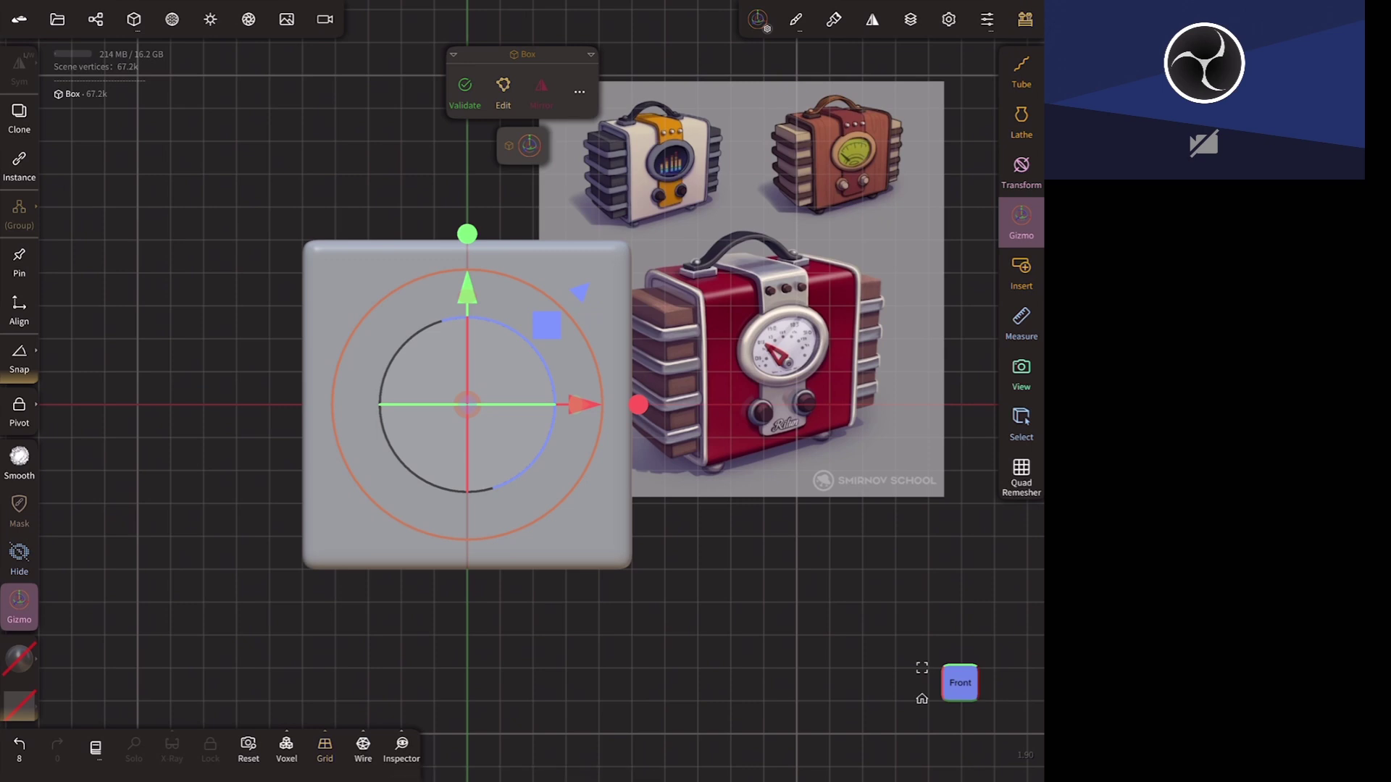
{"action": "left_click", "coordinate": [95, 18]}
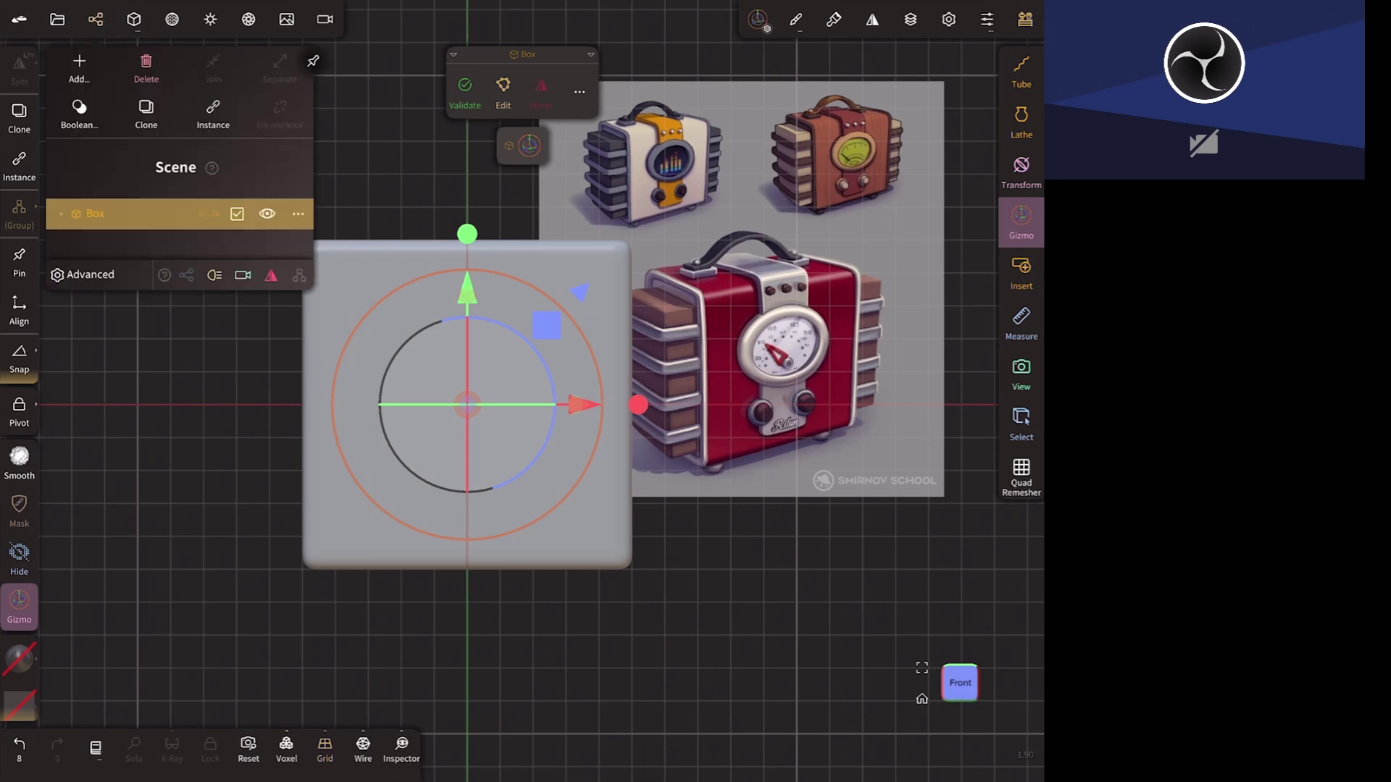
- Clear the Box object's name in the Scene list and enter 'Middle body'
{"action": "left_click", "coordinate": [298, 214]}
{"action": "left_click", "coordinate": [242, 263]}
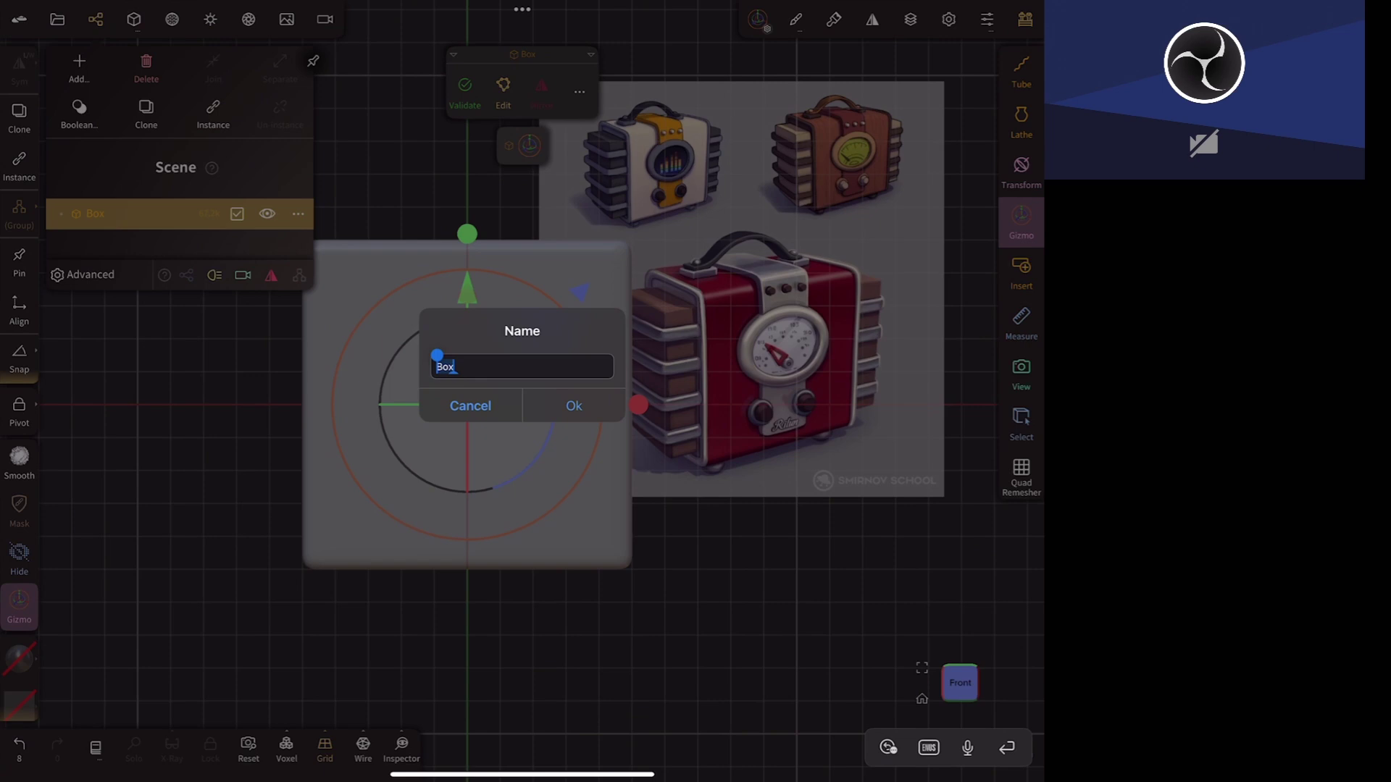
{"action": "key", "text": "BackSpace"}
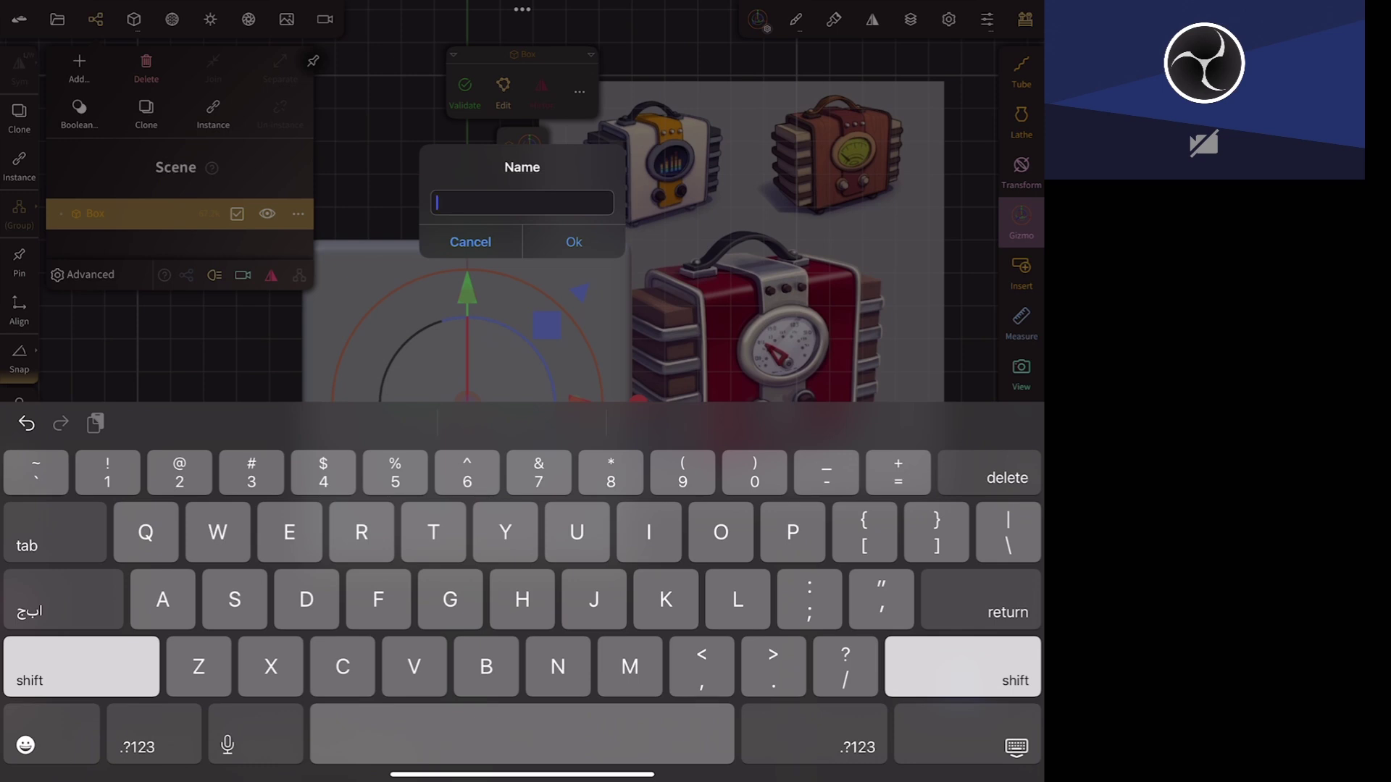
{"action": "type", "text": "Mi"}
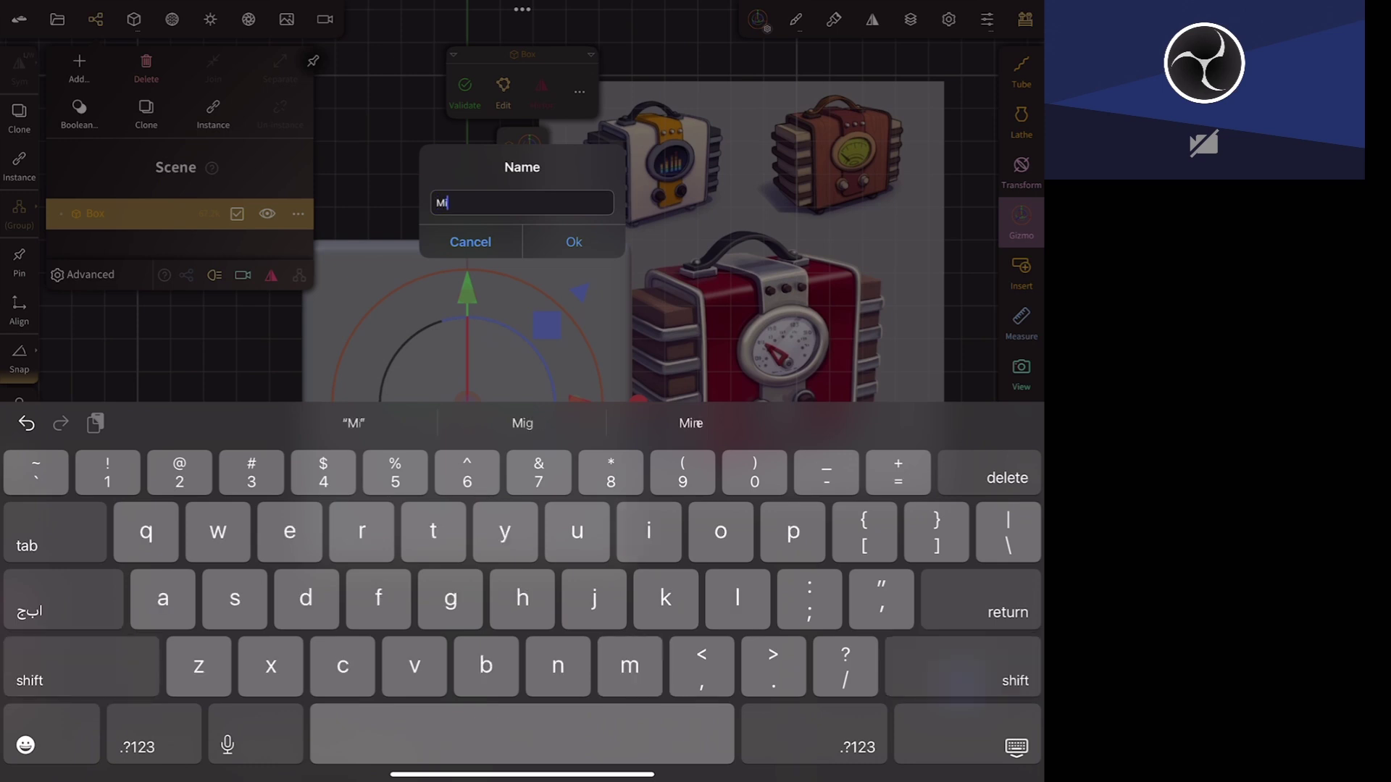
{"action": "type", "text": "ddl"}
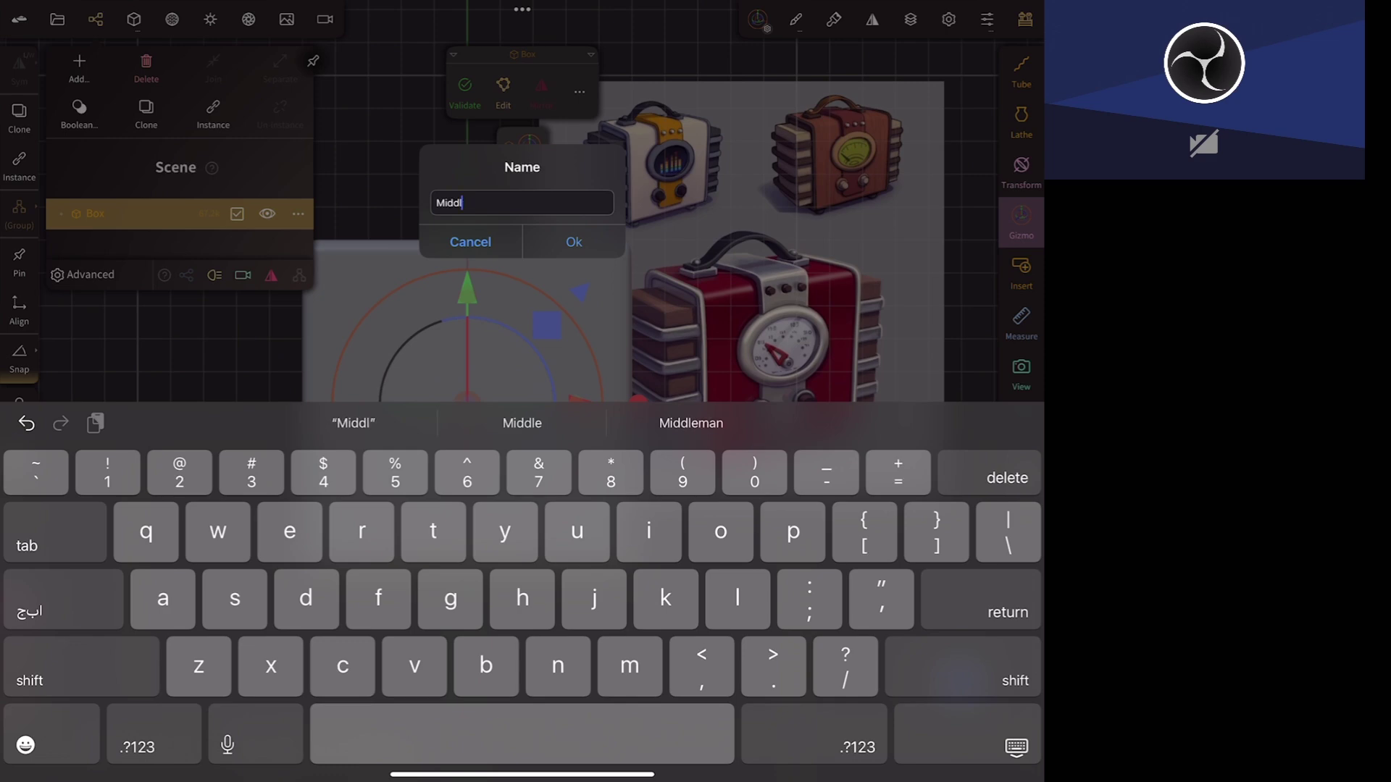
{"action": "type", "text": "e"}
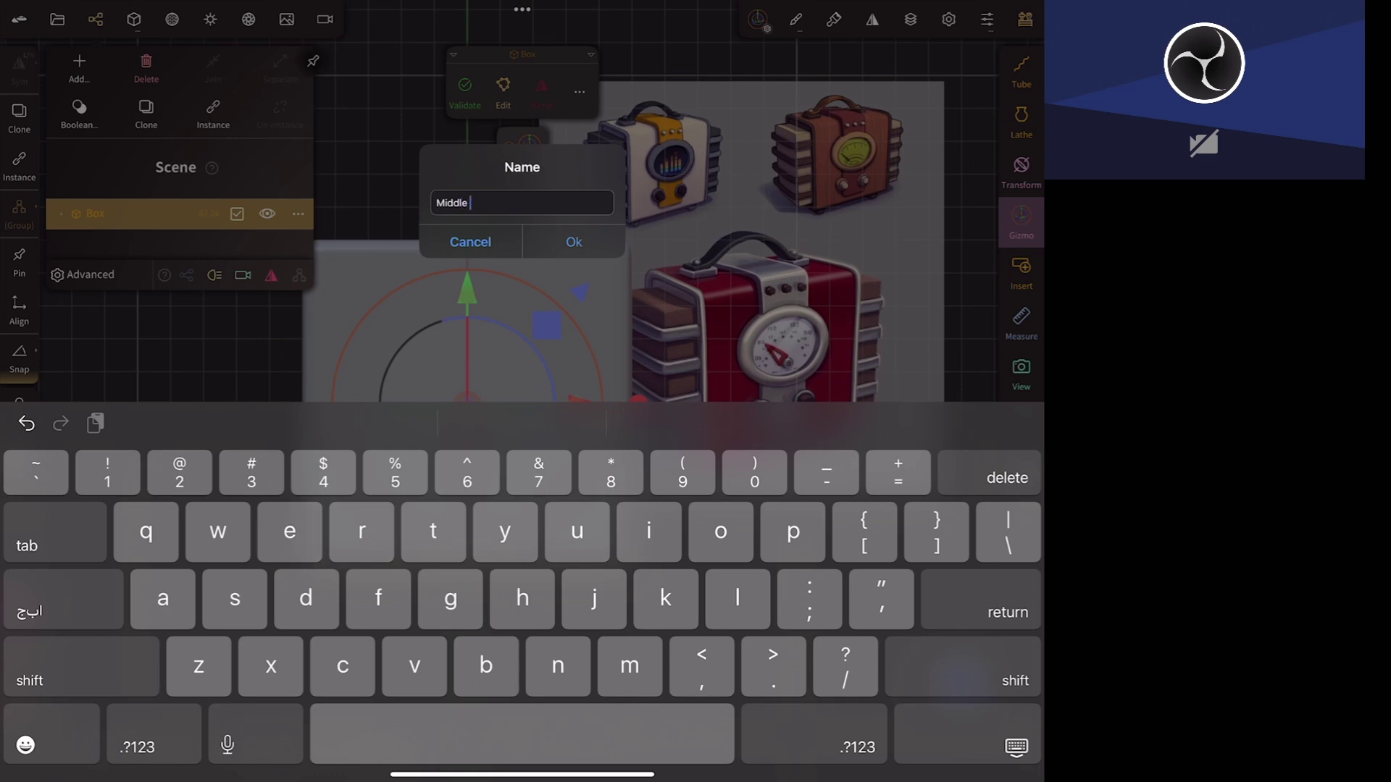
{"action": "type", "text": " body"}
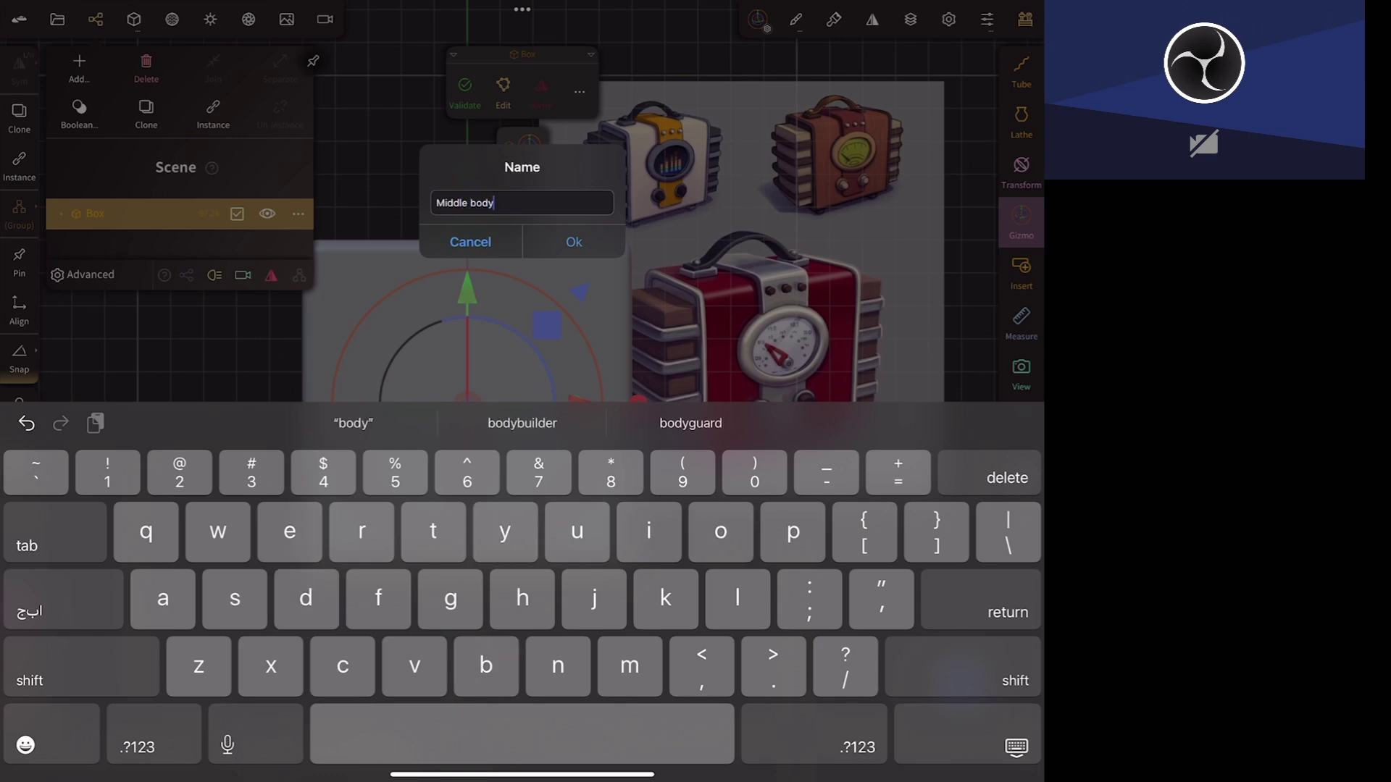
{"action": "key", "text": "Return"}
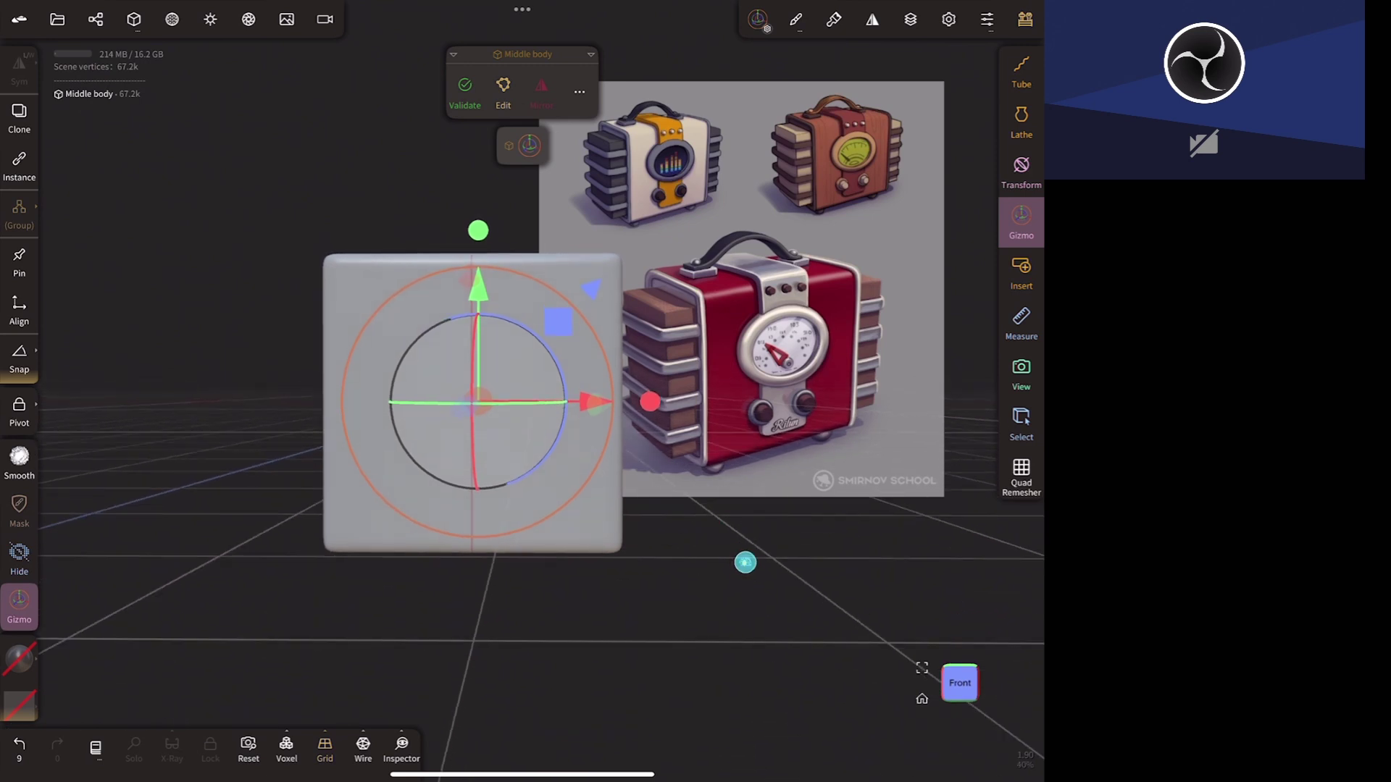
- Duplicate Middle body and stretch the copy wider horizontally
{"action": "left_click", "coordinate": [95, 19]}
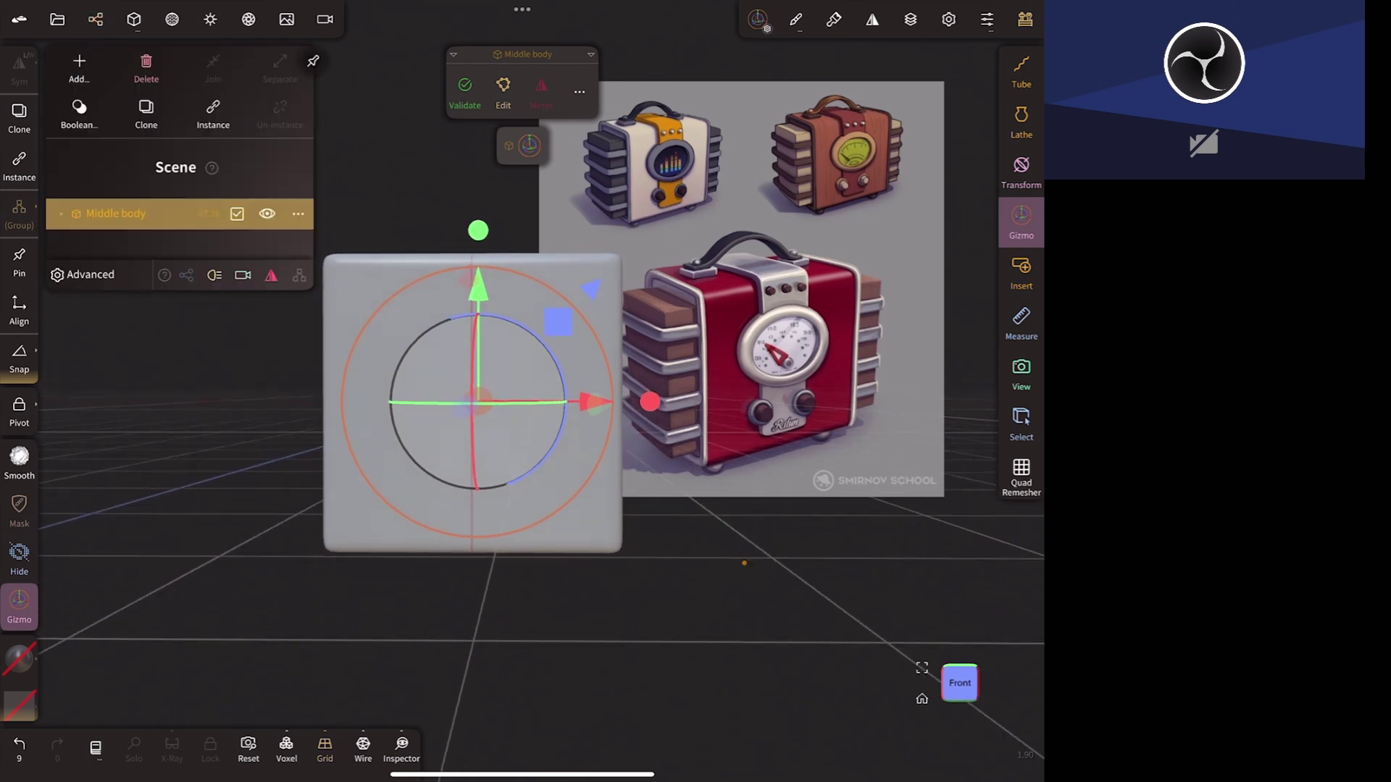
{"action": "left_click", "coordinate": [146, 113]}
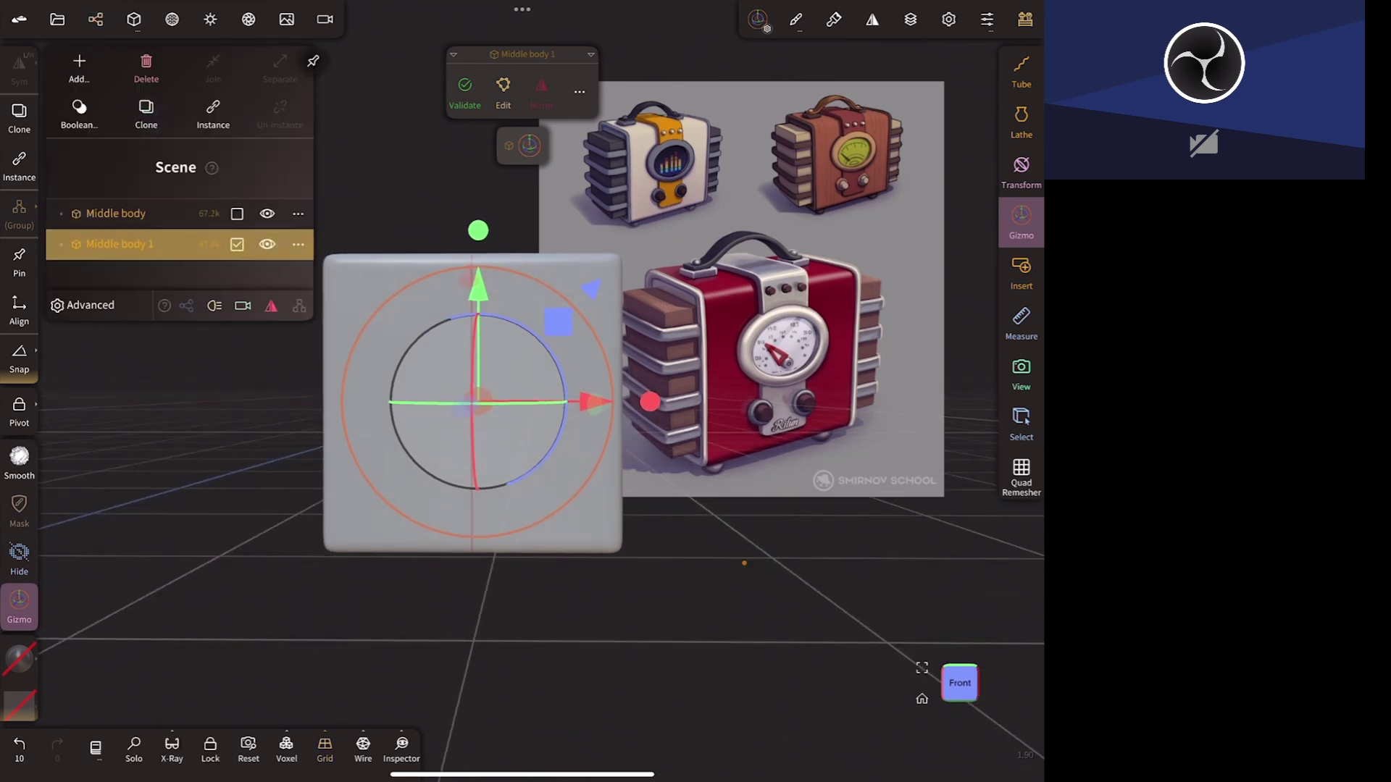
{"action": "left_click", "coordinate": [478, 230]}
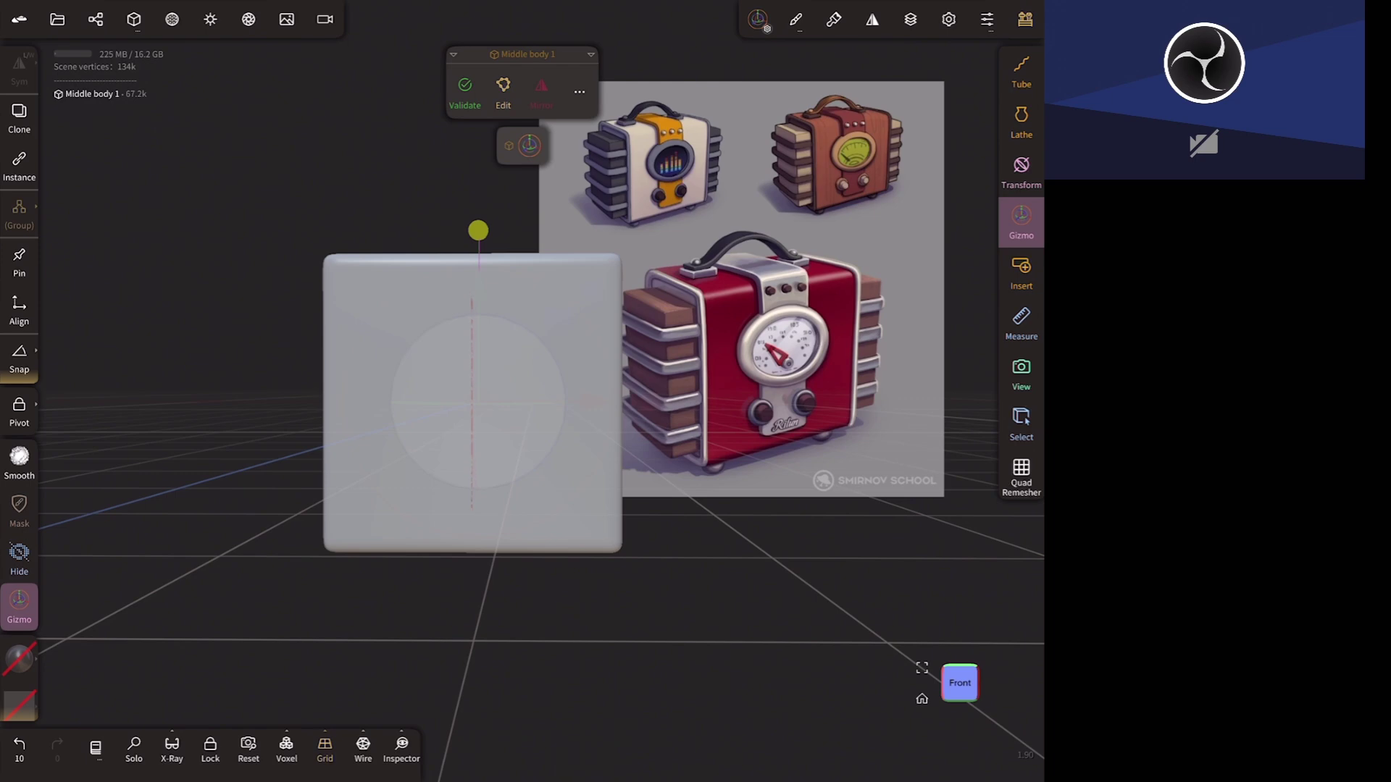
{"action": "left_click_drag", "start_coordinate": [649, 398], "coordinate": [649, 402]}
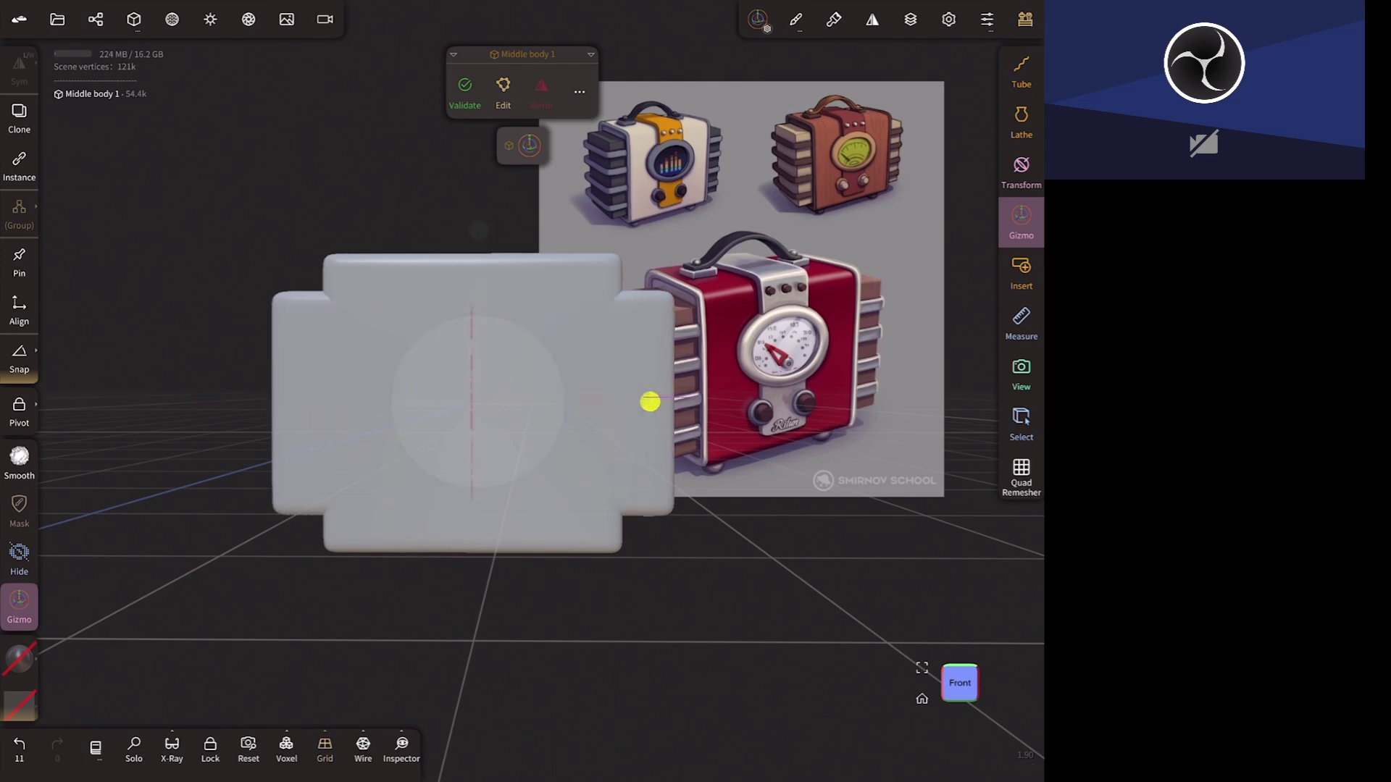
- Orbit around the two bodies and bring up Middle body 1's primitive settings
{"action": "mouse_move", "coordinate": [801, 680]}
{"action": "left_mouse_down"}
{"action": "mouse_move", "coordinate": [866, 558]}
{"action": "mouse_move", "coordinate": [833, 581]}
{"action": "left_mouse_up"}
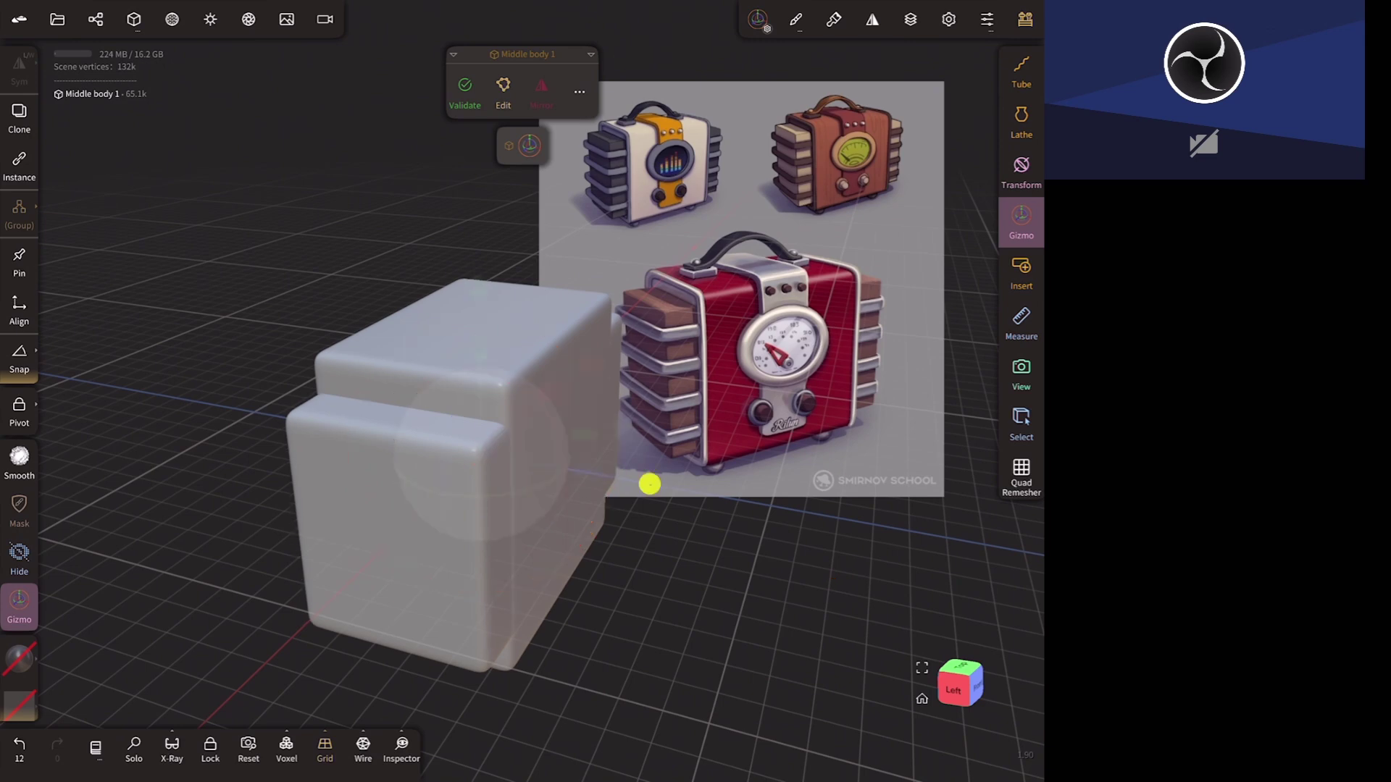
{"action": "left_click_drag", "start_coordinate": [649, 484], "coordinate": [638, 487]}
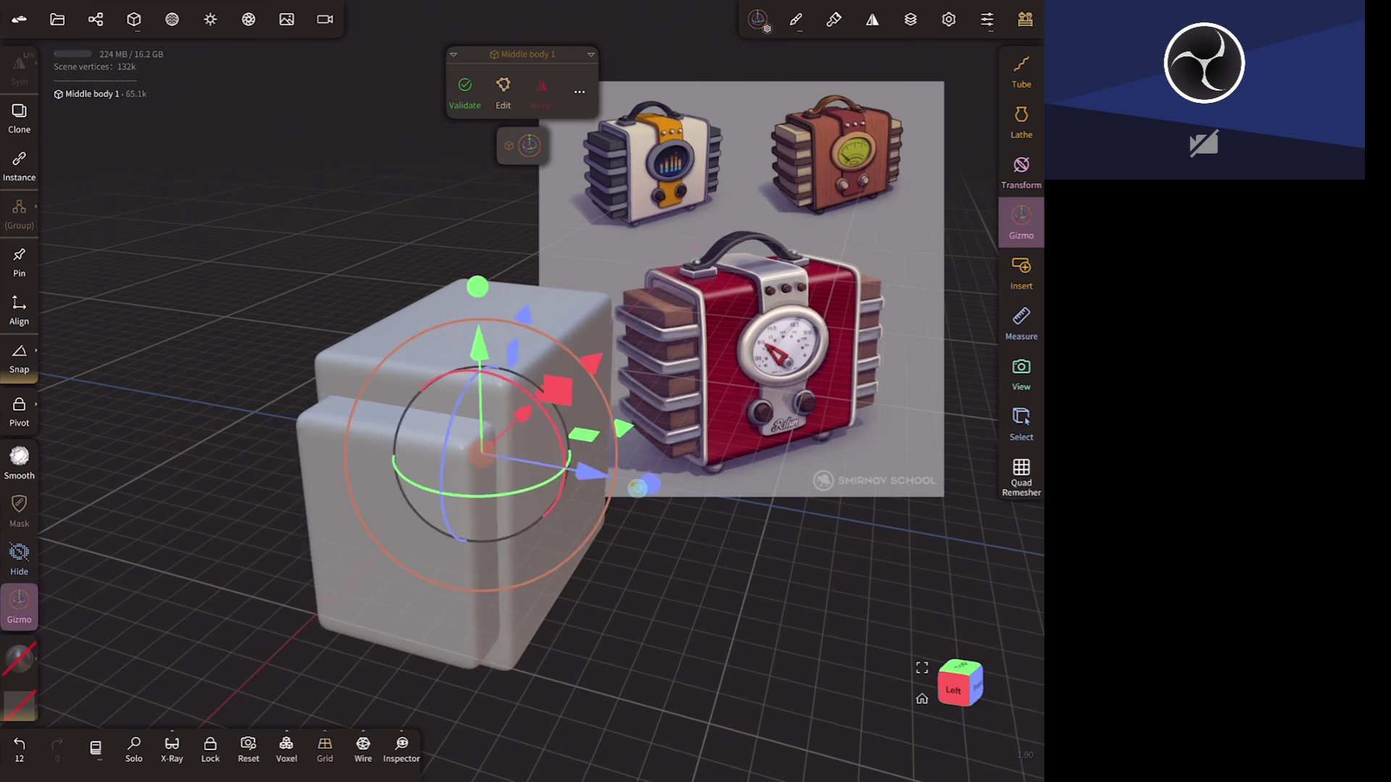
{"action": "left_click_drag", "start_coordinate": [838, 636], "coordinate": [681, 719]}
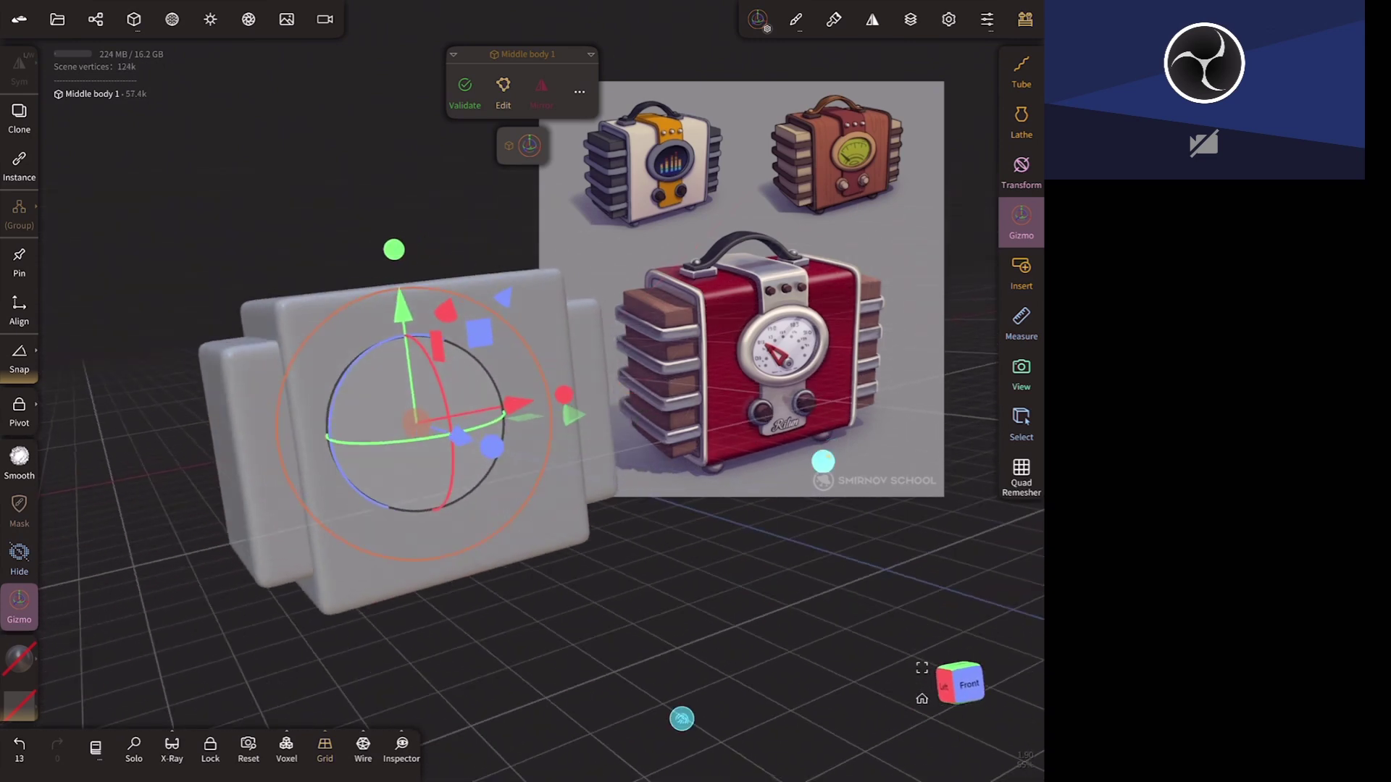
{"action": "left_click", "coordinate": [395, 246]}
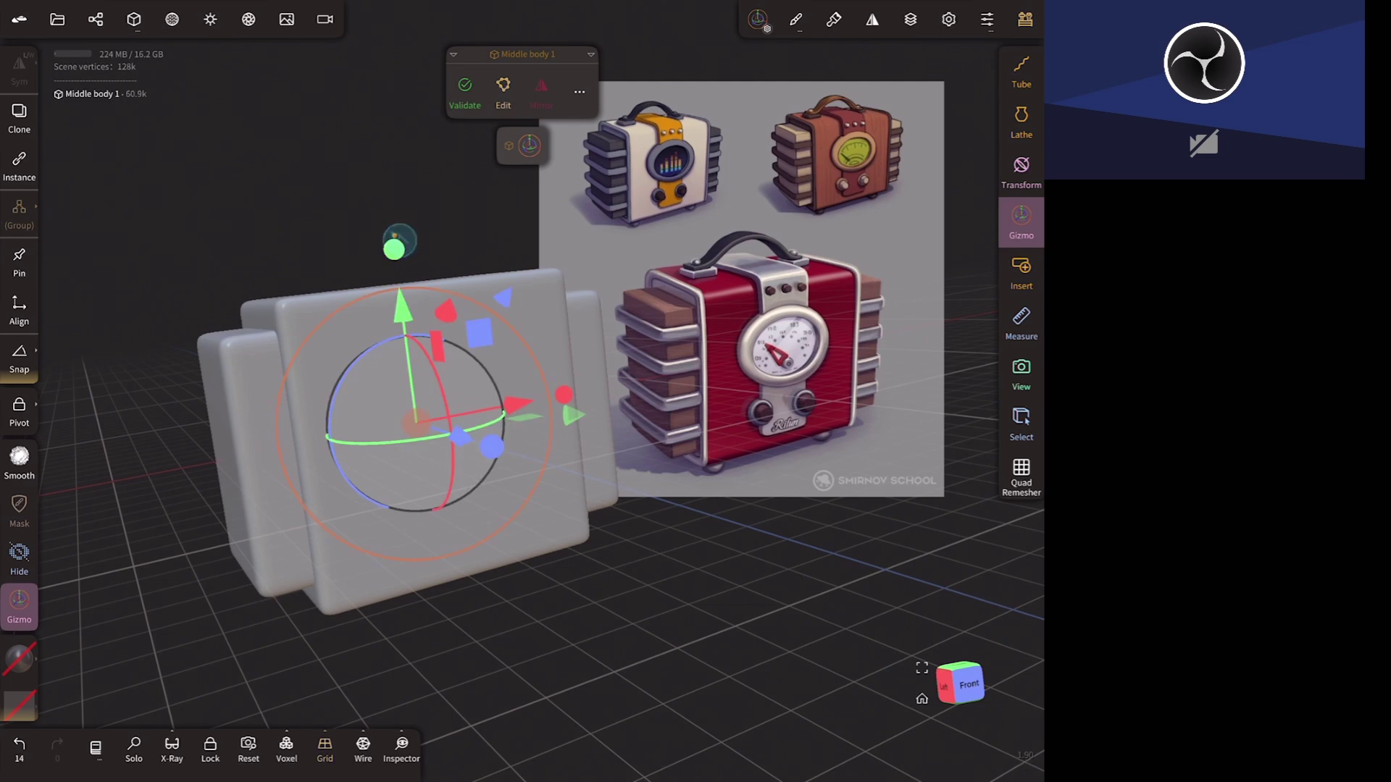
{"action": "mouse_move", "coordinate": [971, 551]}
{"action": "left_mouse_down"}
{"action": "mouse_move", "coordinate": [916, 608]}
{"action": "mouse_move", "coordinate": [882, 517]}
{"action": "mouse_move", "coordinate": [916, 531]}
{"action": "mouse_move", "coordinate": [652, 568]}
{"action": "mouse_move", "coordinate": [627, 546]}
{"action": "left_mouse_up"}
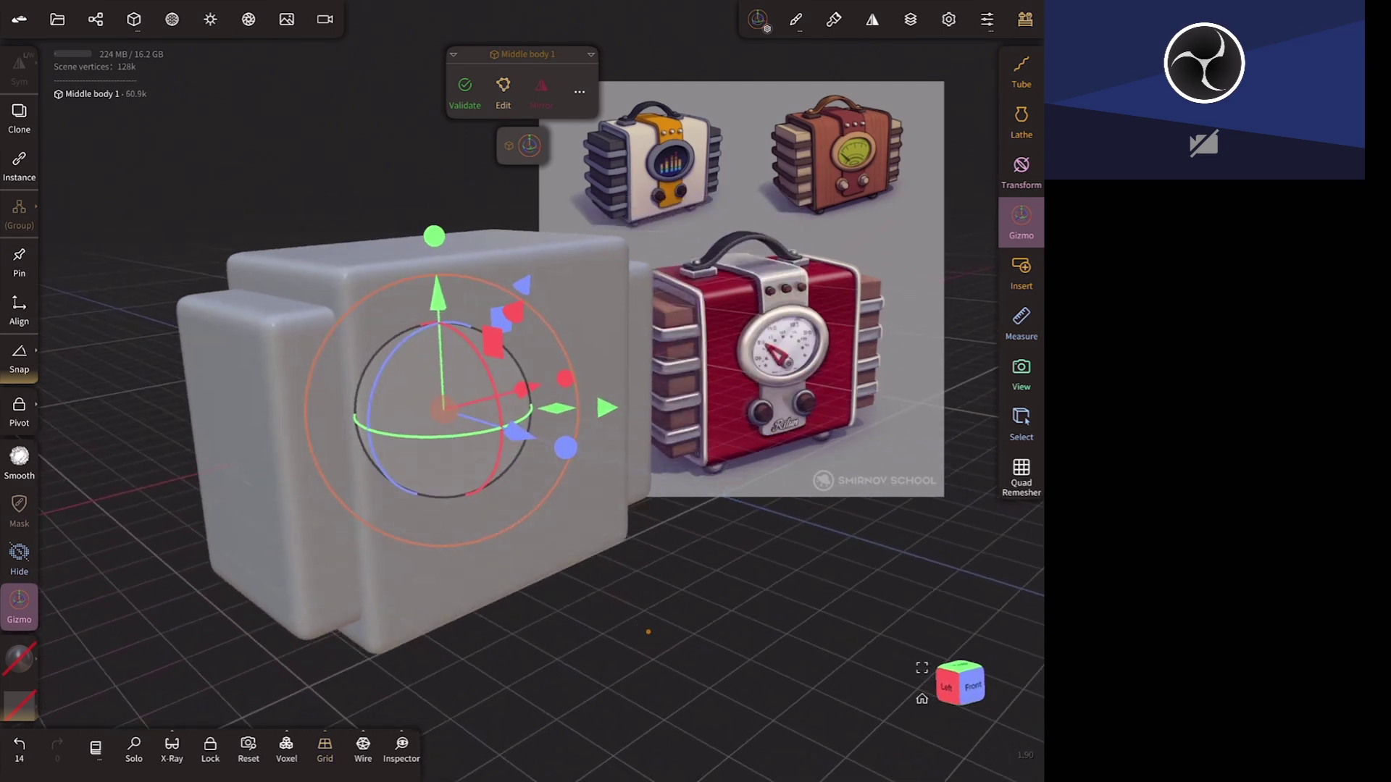
{"action": "left_click", "coordinate": [503, 92]}
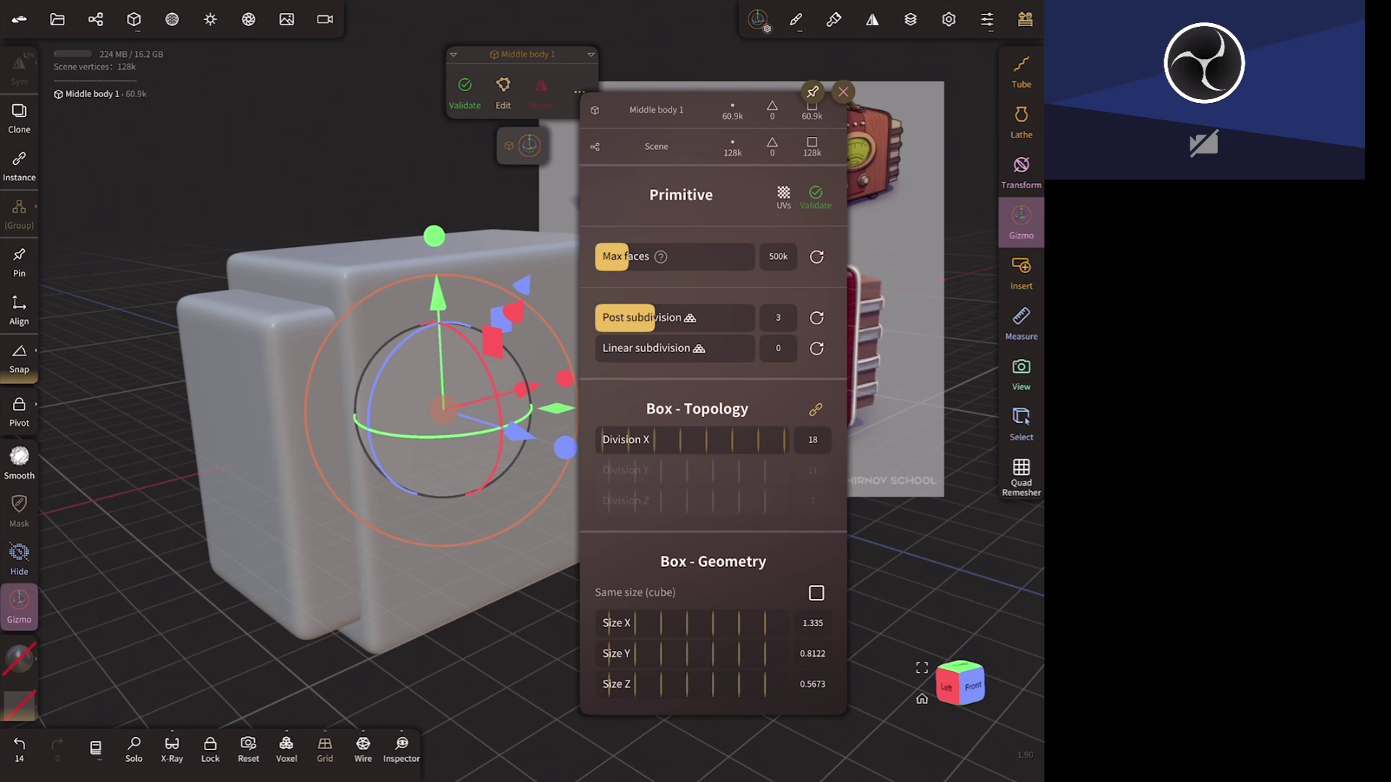
- Rebuild Middle body 1 with Division X 47 and one post subdivision level
{"action": "left_click_drag", "start_coordinate": [641, 324], "coordinate": [590, 326]}
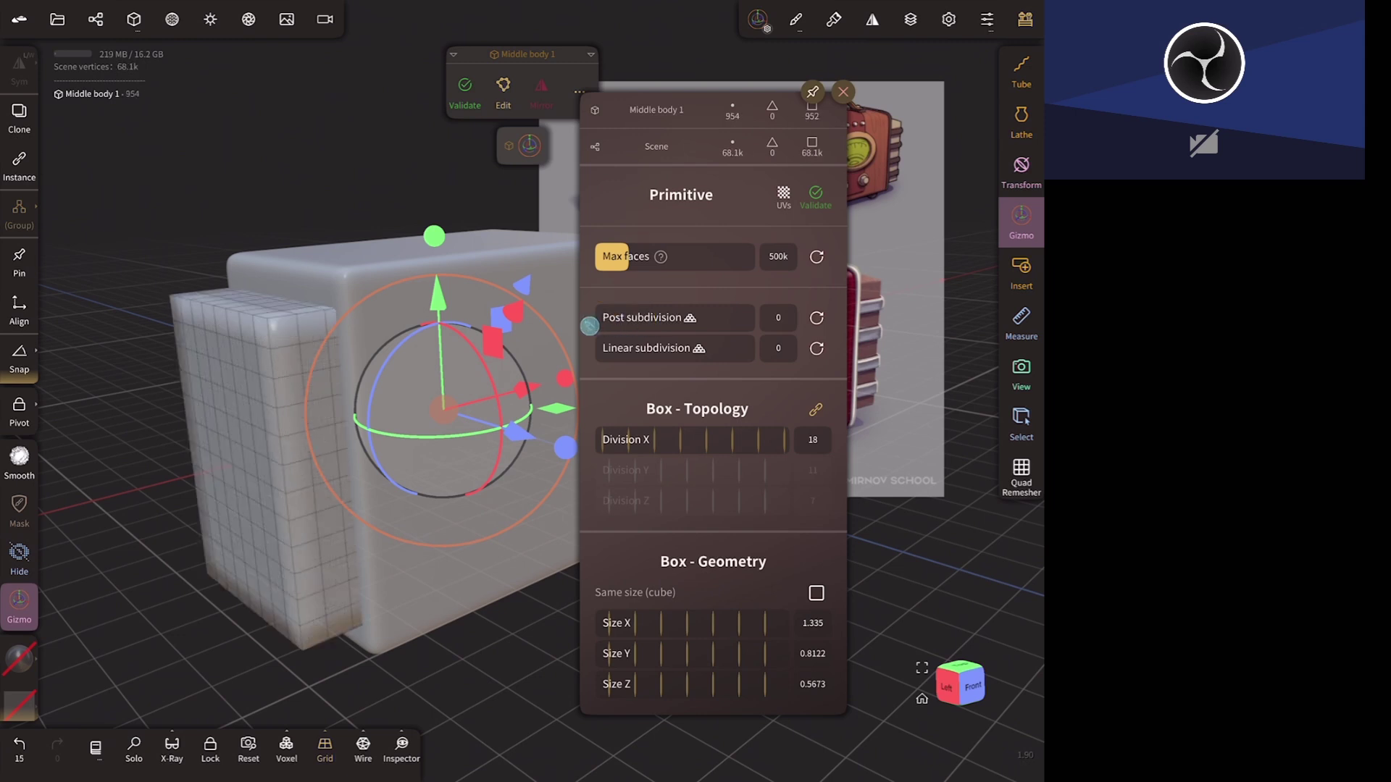
{"action": "left_click_drag", "start_coordinate": [670, 443], "coordinate": [855, 442]}
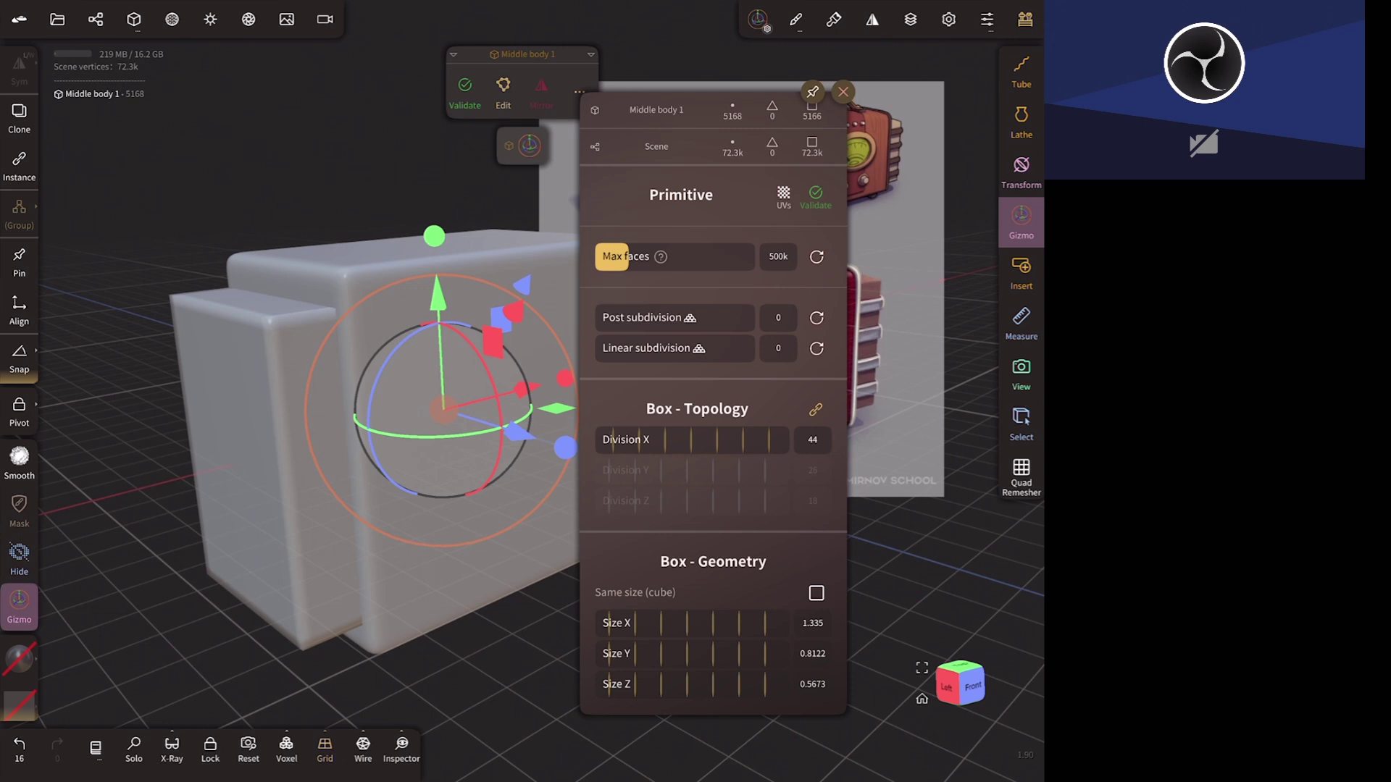
{"action": "left_click", "coordinate": [523, 685]}
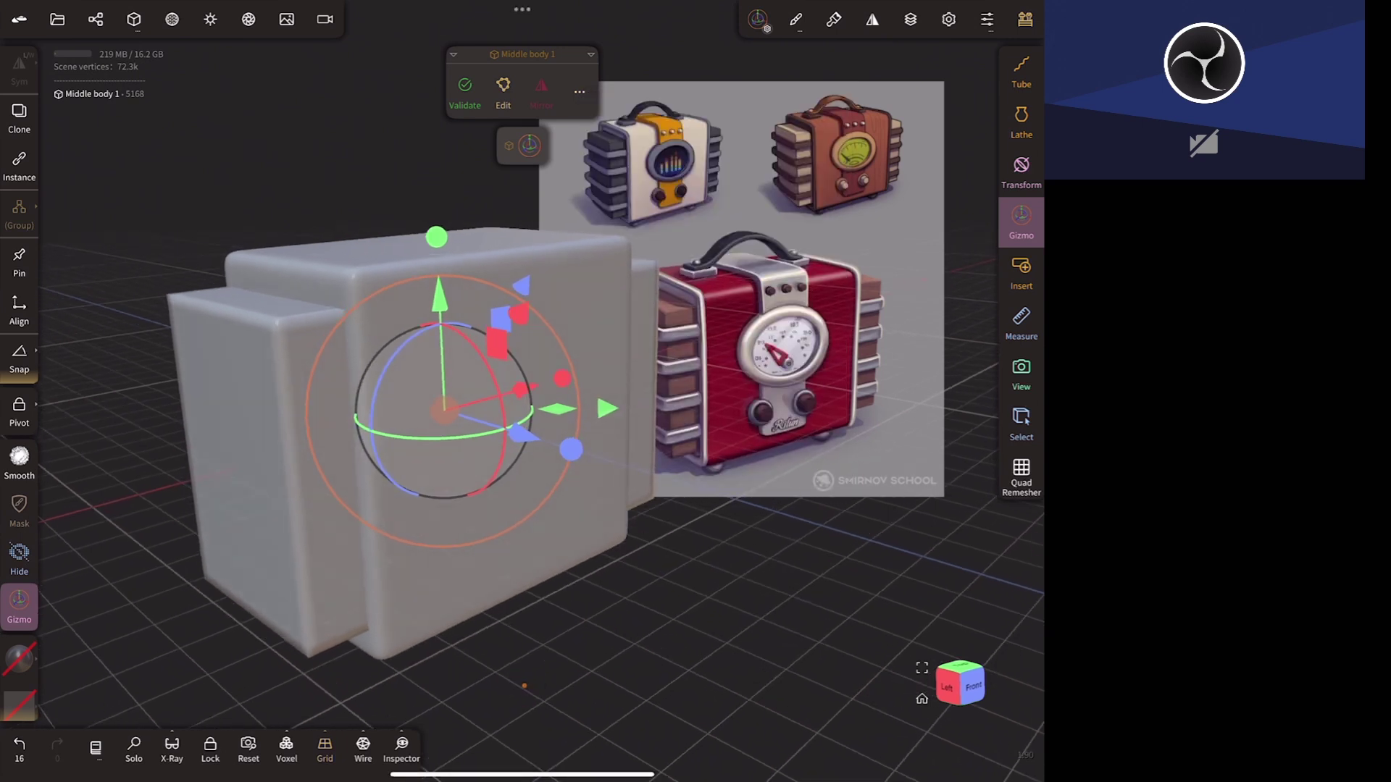
{"action": "left_click_drag", "start_coordinate": [708, 319], "coordinate": [720, 318]}
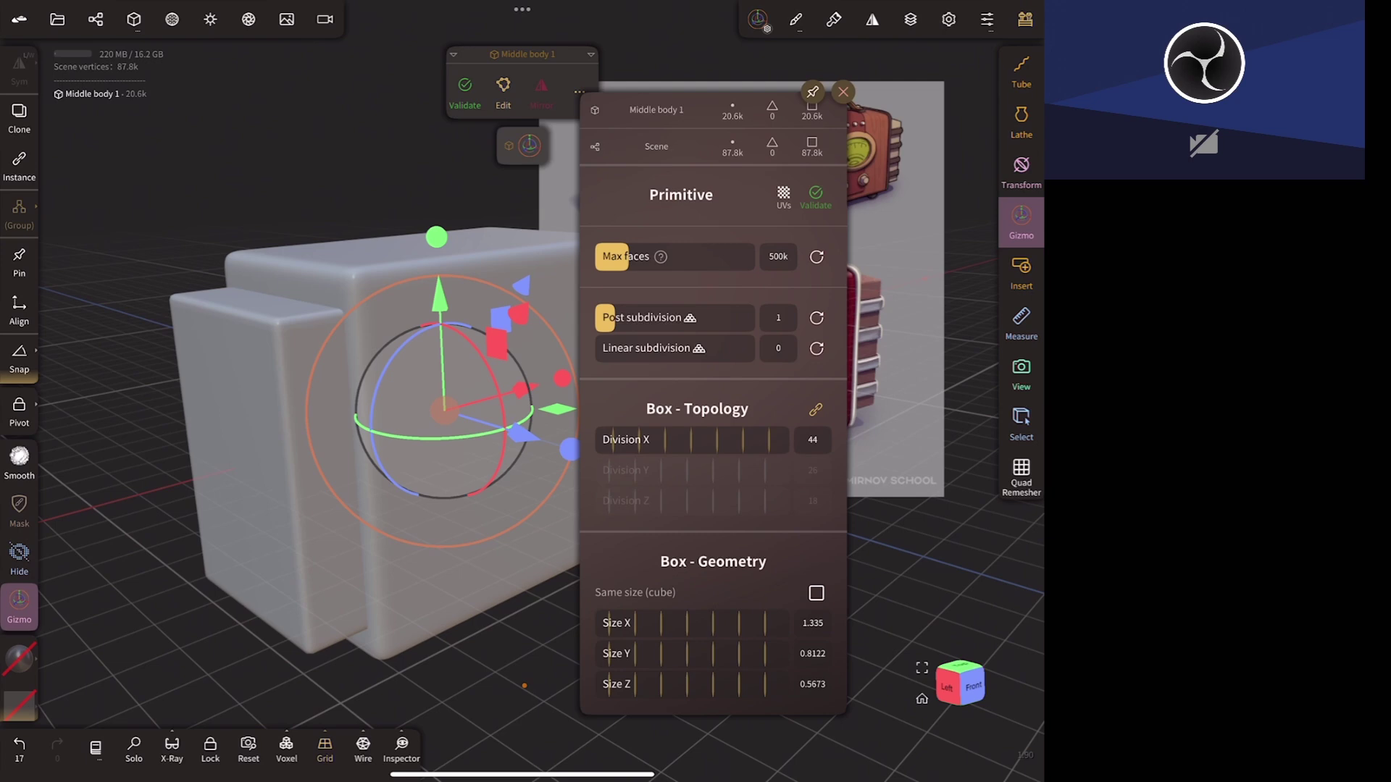
{"action": "left_click_drag", "start_coordinate": [726, 441], "coordinate": [739, 444]}
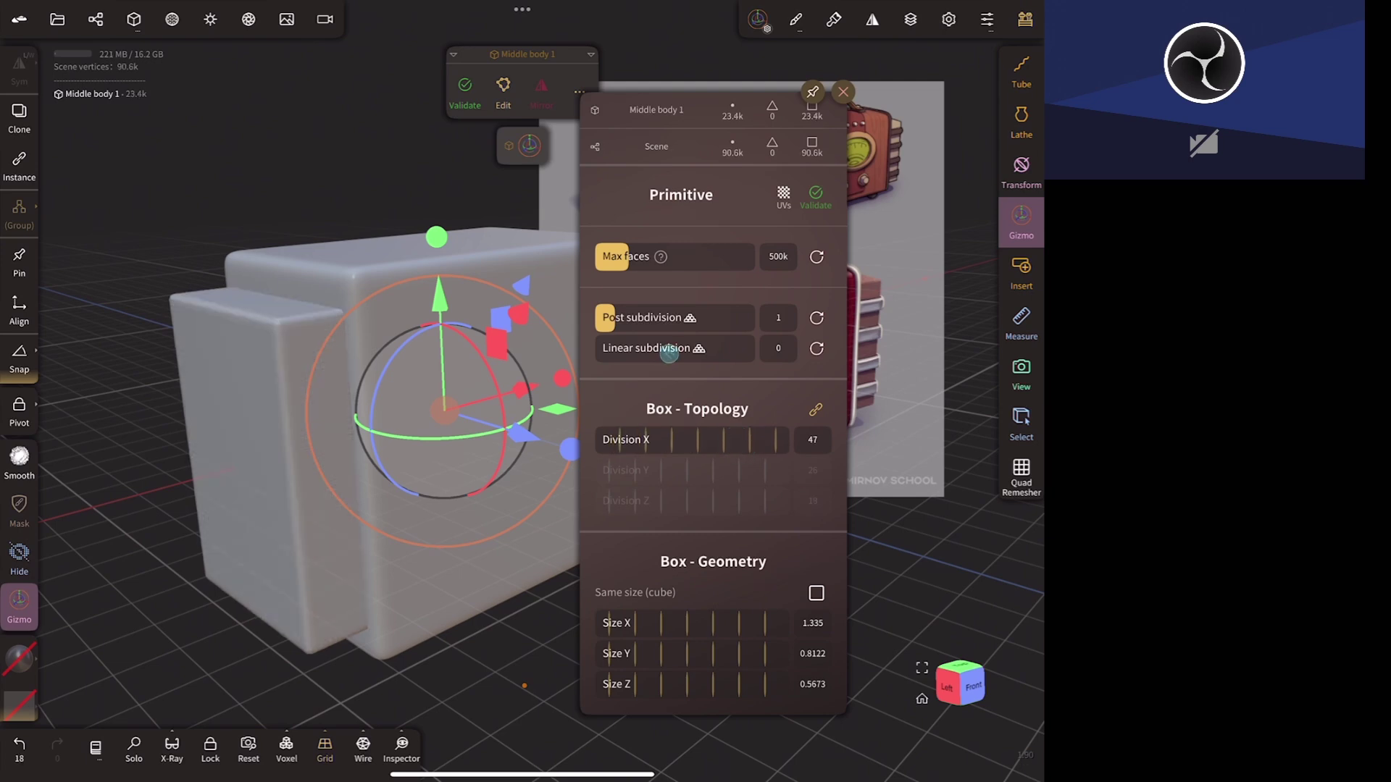
{"action": "left_click", "coordinate": [472, 669]}
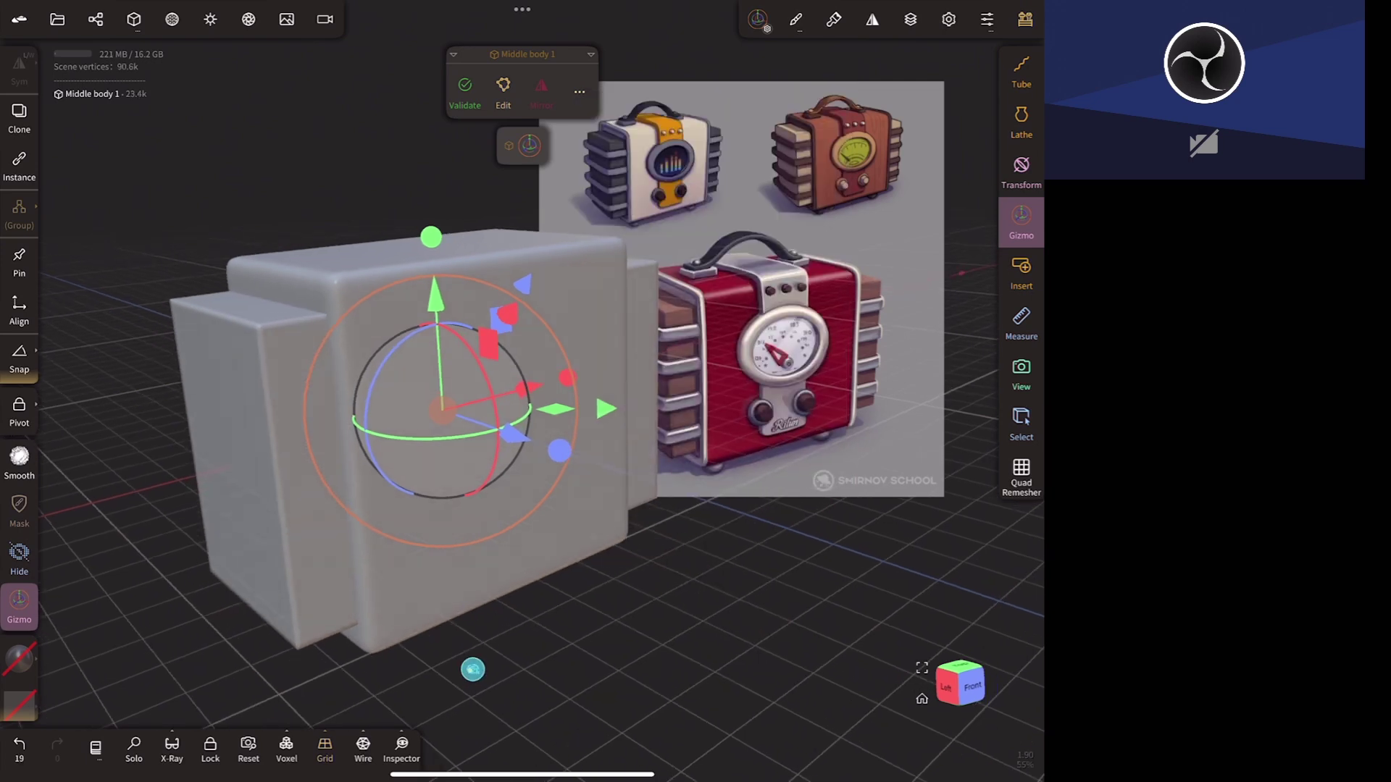
{"action": "mouse_move", "coordinate": [472, 669]}
{"action": "left_mouse_down"}
{"action": "mouse_move", "coordinate": [565, 651]}
{"action": "mouse_move", "coordinate": [629, 552]}
{"action": "left_mouse_up"}
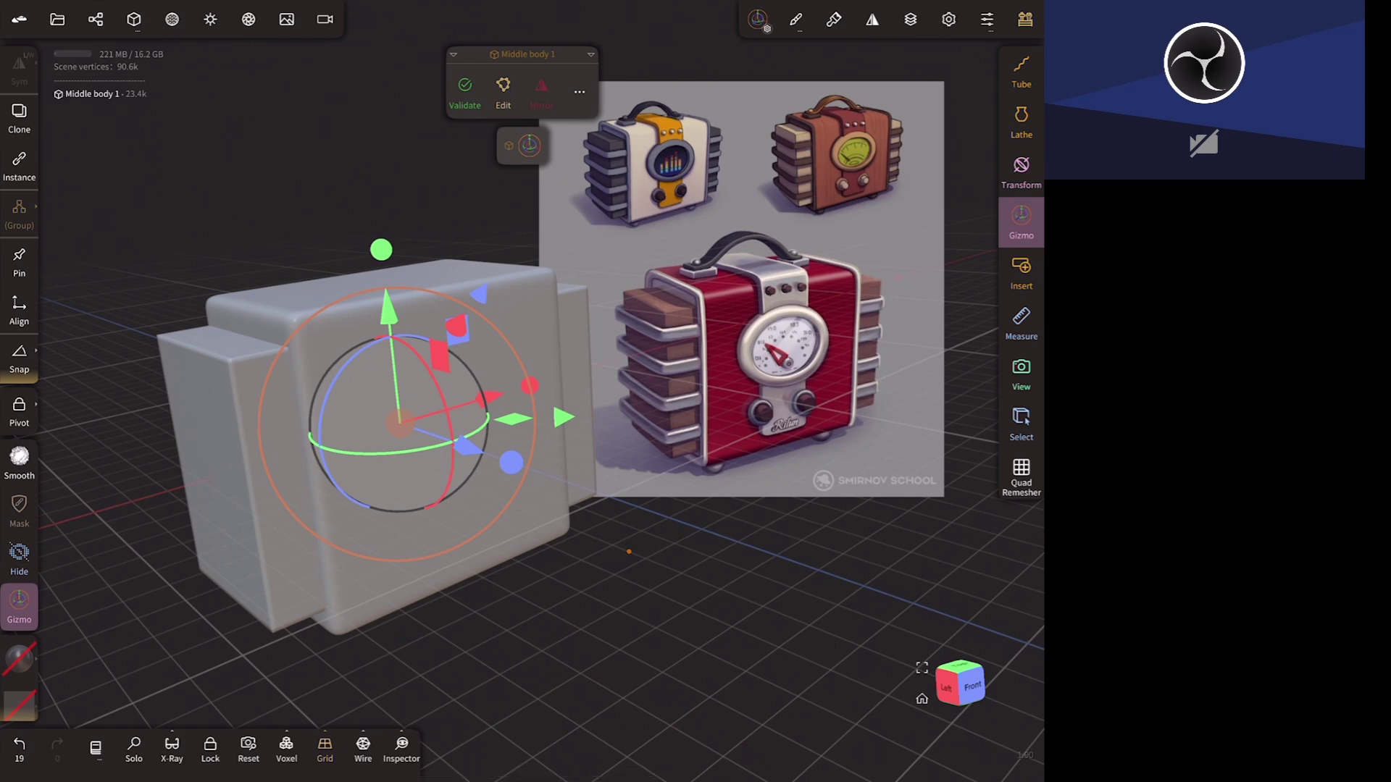
- Validate the main box into a sculptable mesh, then reselect Middle body 1
{"action": "mouse_move", "coordinate": [645, 612]}
{"action": "left_mouse_down"}
{"action": "mouse_move", "coordinate": [673, 611]}
{"action": "mouse_move", "coordinate": [772, 515]}
{"action": "mouse_move", "coordinate": [790, 554]}
{"action": "mouse_move", "coordinate": [756, 555]}
{"action": "left_mouse_up"}
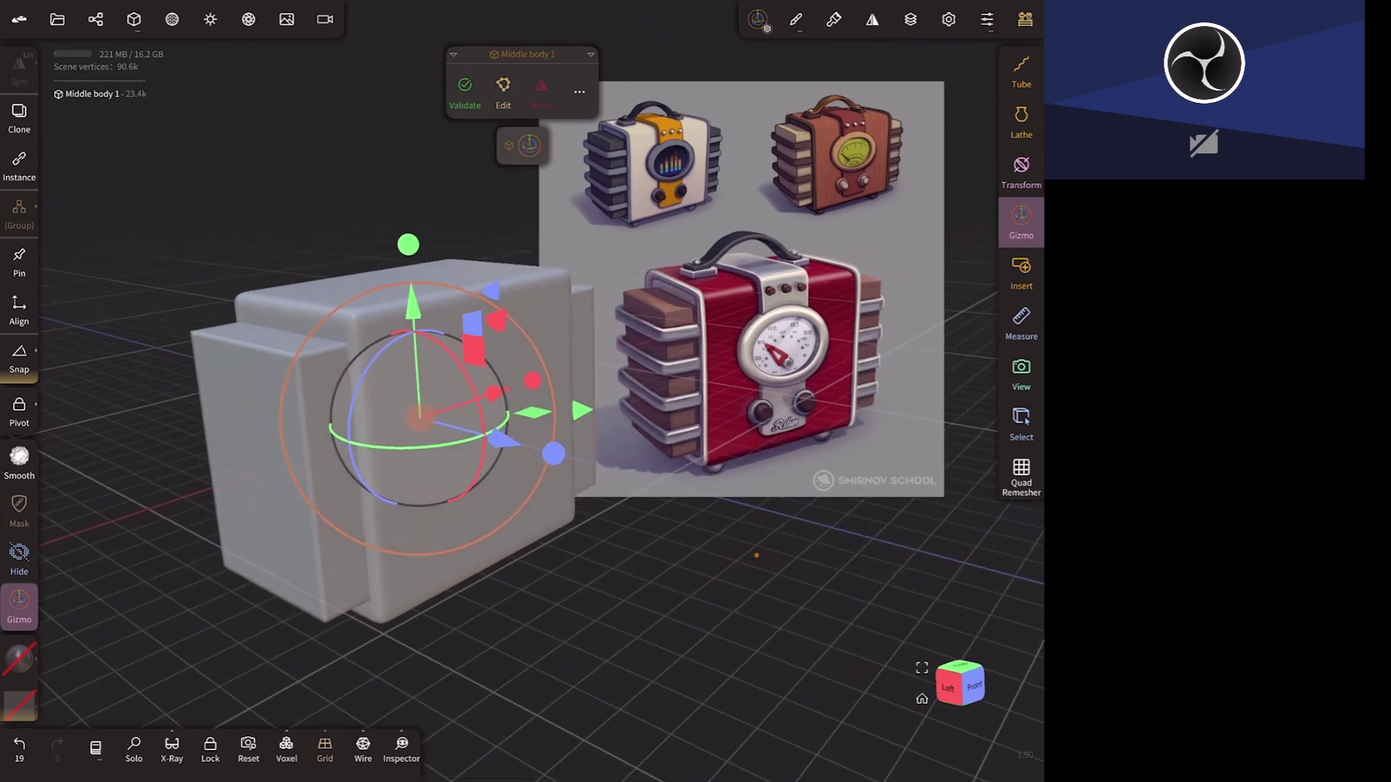
{"action": "mouse_move", "coordinate": [756, 555]}
{"action": "left_mouse_down"}
{"action": "mouse_move", "coordinate": [736, 558]}
{"action": "mouse_move", "coordinate": [779, 547]}
{"action": "mouse_move", "coordinate": [717, 556]}
{"action": "mouse_move", "coordinate": [743, 556]}
{"action": "left_mouse_up"}
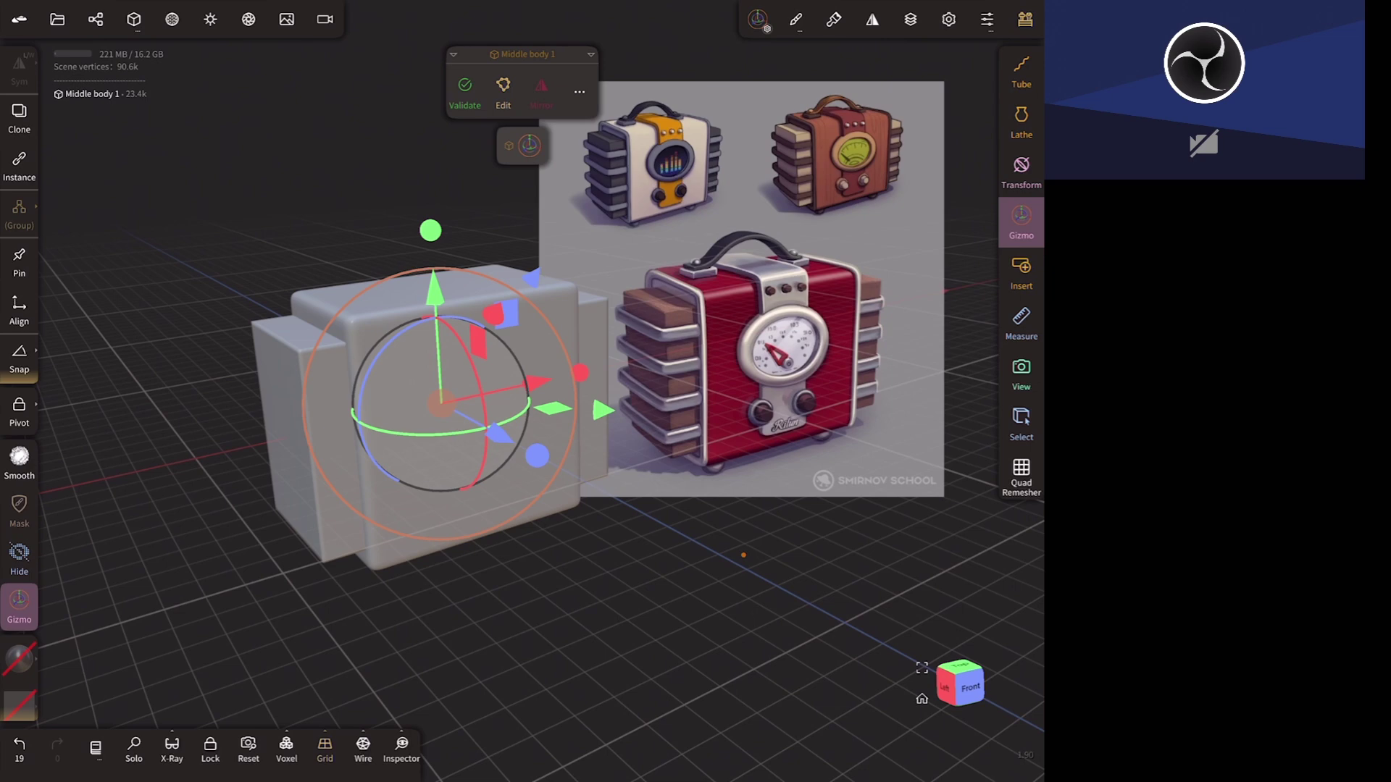
{"action": "mouse_move", "coordinate": [743, 555]}
{"action": "left_mouse_down"}
{"action": "mouse_move", "coordinate": [628, 645]}
{"action": "mouse_move", "coordinate": [707, 631]}
{"action": "mouse_move", "coordinate": [708, 676]}
{"action": "mouse_move", "coordinate": [738, 530]}
{"action": "mouse_move", "coordinate": [754, 528]}
{"action": "mouse_move", "coordinate": [689, 621]}
{"action": "left_mouse_up"}
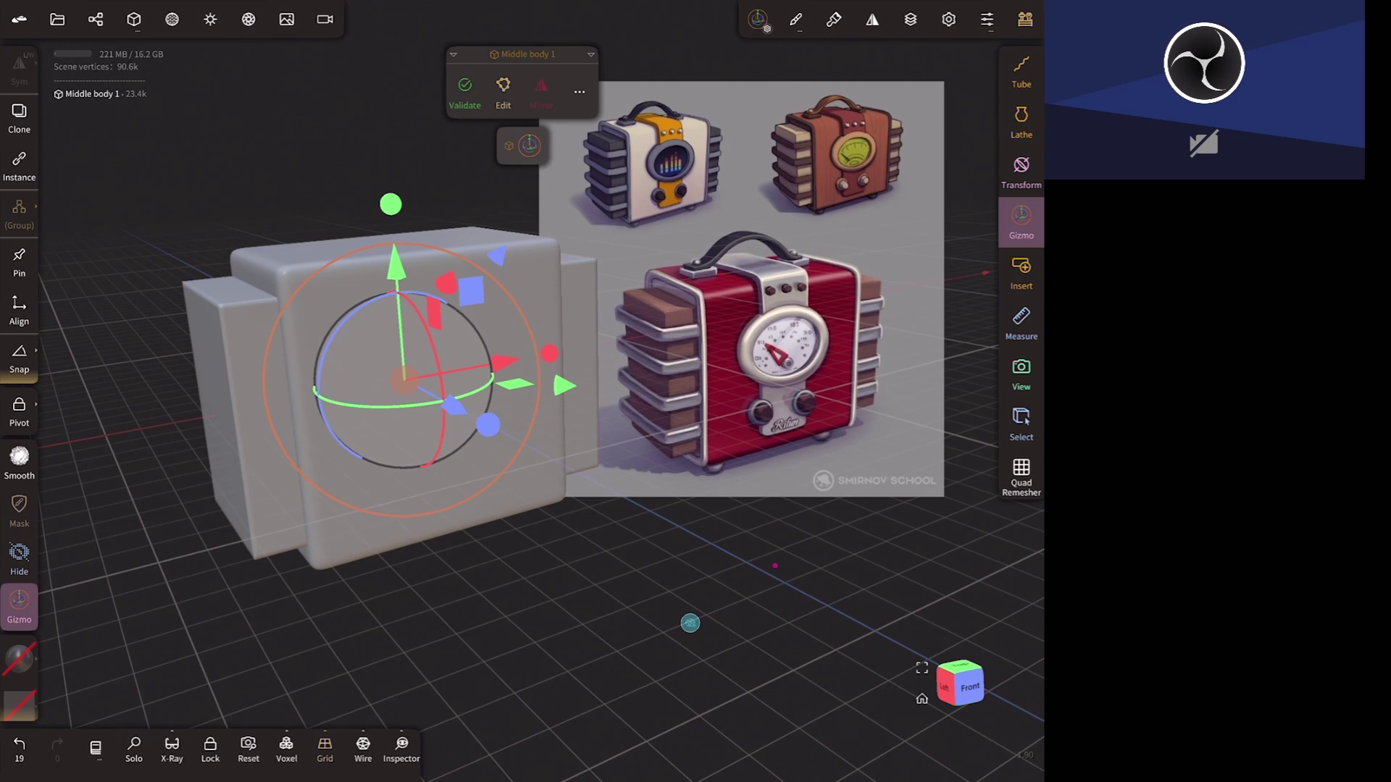
{"action": "left_click", "coordinate": [472, 486]}
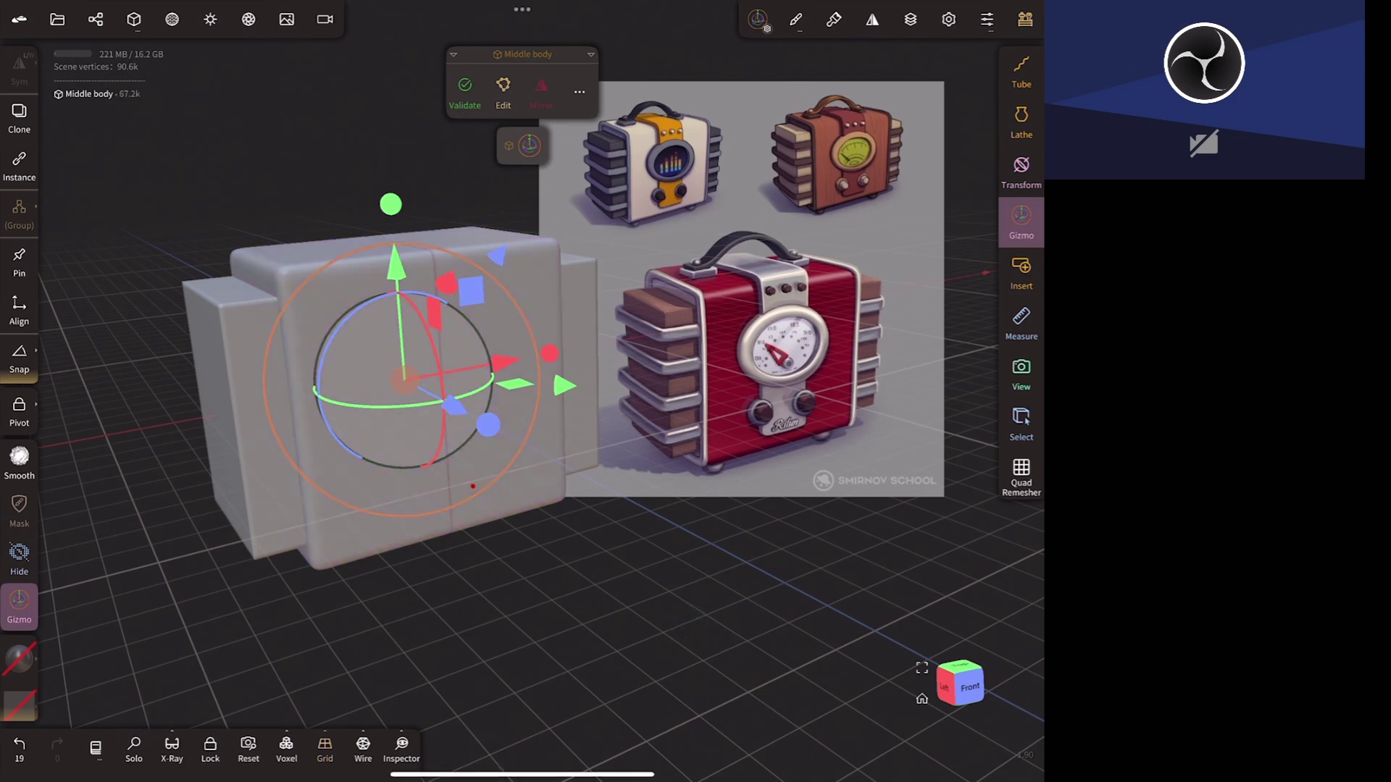
{"action": "left_click", "coordinate": [474, 93]}
{"action": "left_click", "coordinate": [258, 459]}
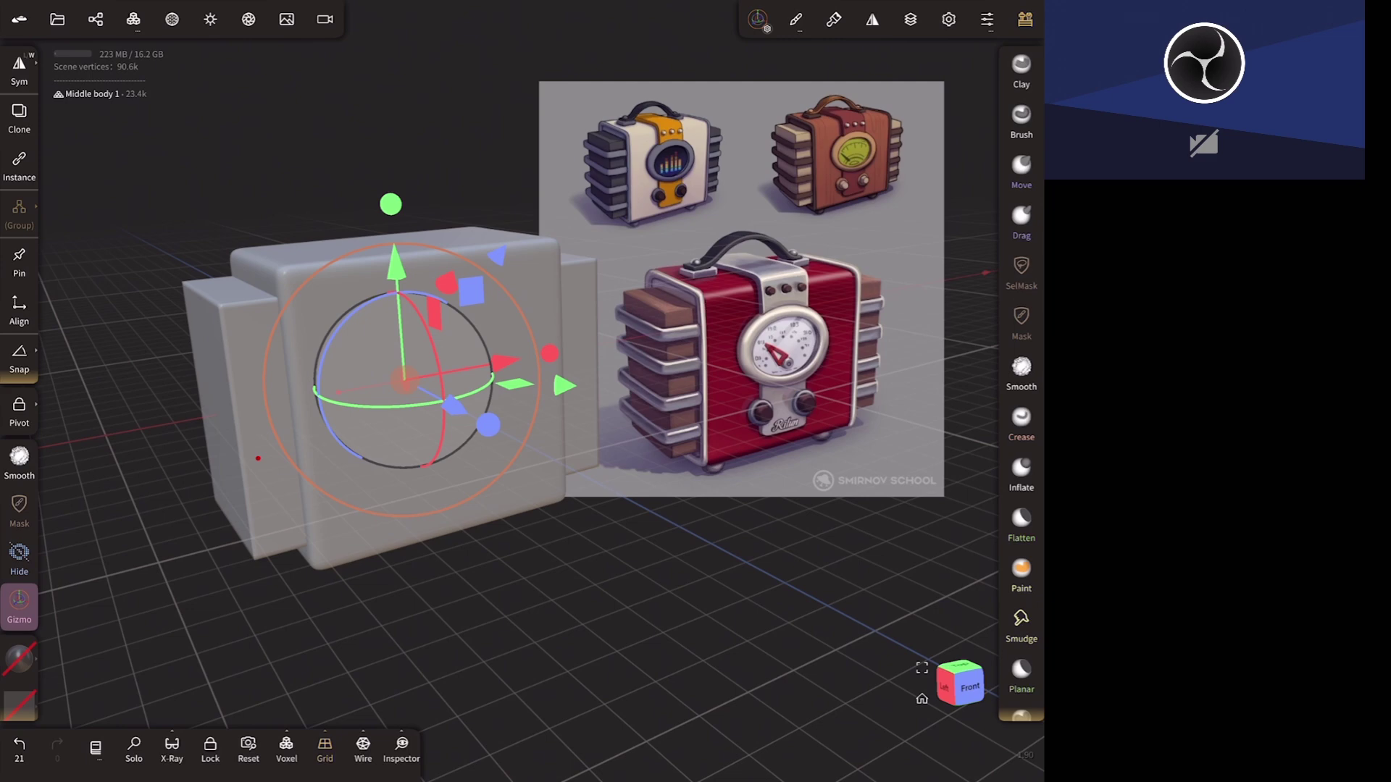
- Turn on wireframe, select the main box and snap to the orthographic Left view
{"action": "mouse_move", "coordinate": [563, 576]}
{"action": "left_mouse_down"}
{"action": "mouse_move", "coordinate": [761, 574]}
{"action": "mouse_move", "coordinate": [804, 645]}
{"action": "mouse_move", "coordinate": [724, 496]}
{"action": "mouse_move", "coordinate": [729, 506]}
{"action": "mouse_move", "coordinate": [637, 529]}
{"action": "left_mouse_up"}
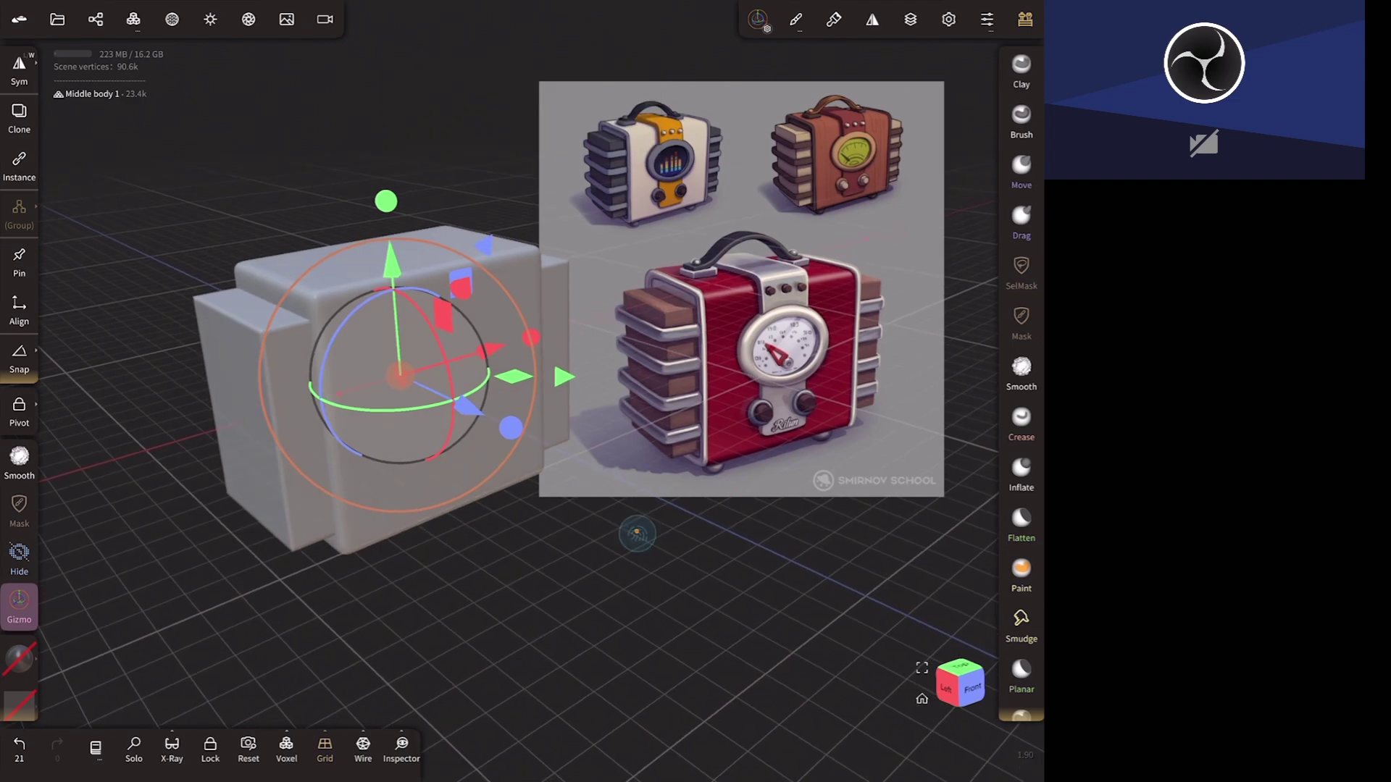
{"action": "left_click", "coordinate": [362, 746]}
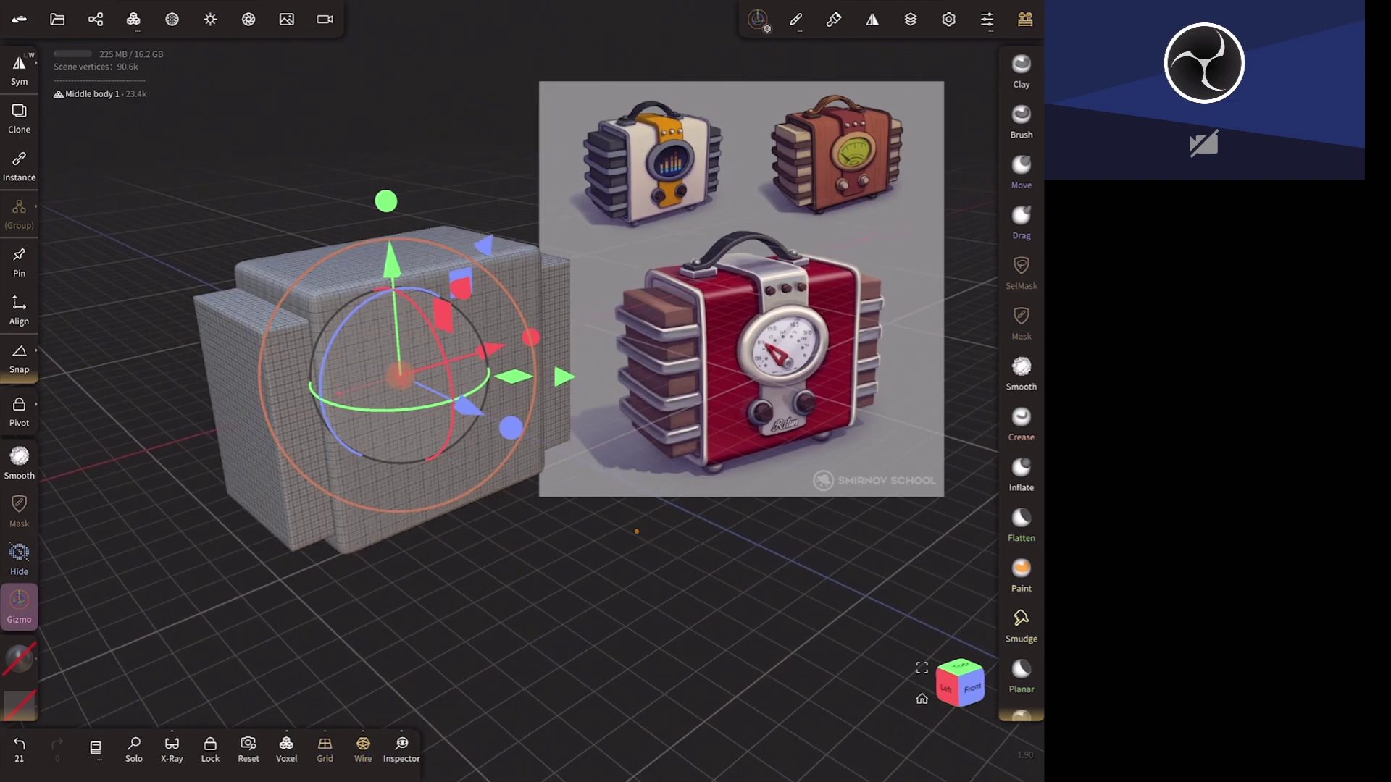
{"action": "scroll", "coordinate": [680, 562], "scroll_direction": "up", "scroll_amount": 5}
{"action": "left_click_drag", "start_coordinate": [742, 667], "coordinate": [756, 443]}
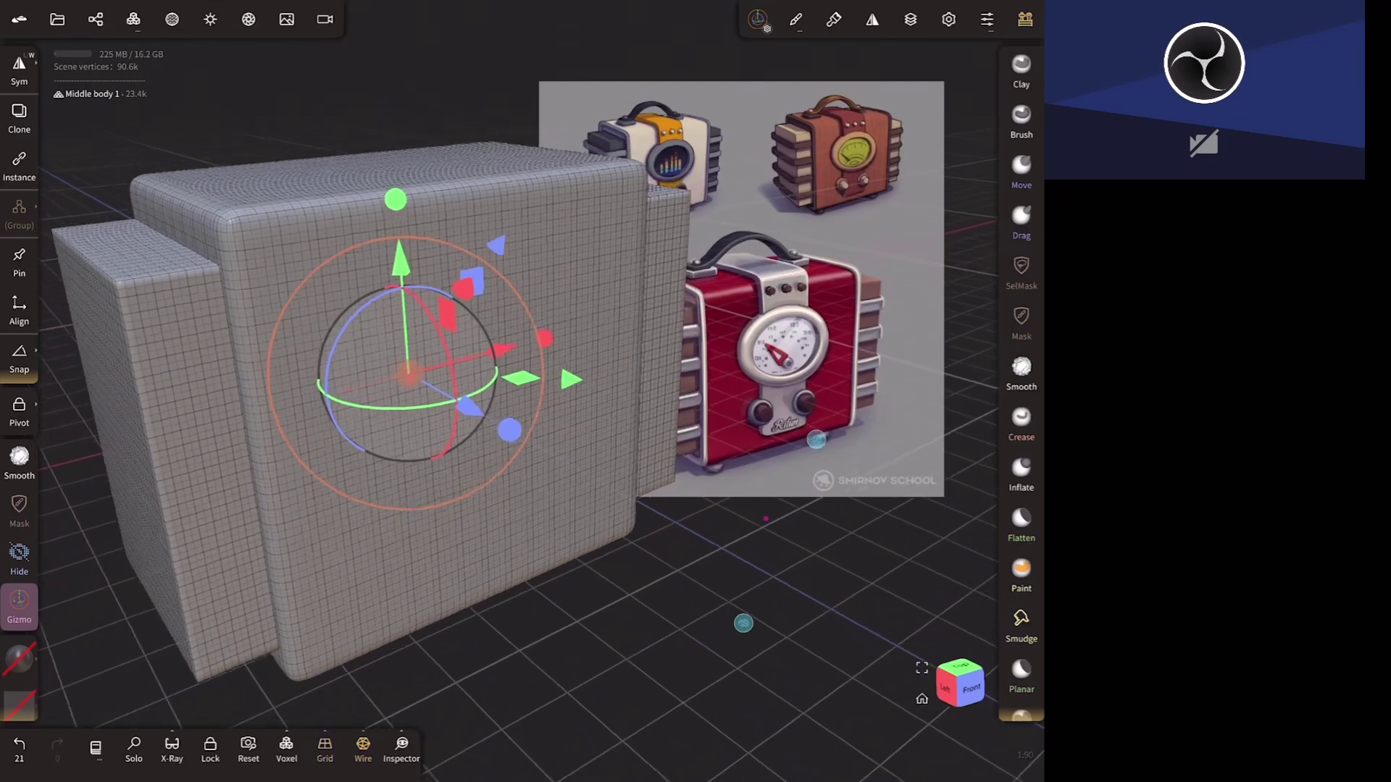
{"action": "mouse_move", "coordinate": [742, 620]}
{"action": "left_mouse_down"}
{"action": "mouse_move", "coordinate": [787, 495]}
{"action": "mouse_move", "coordinate": [733, 630]}
{"action": "left_mouse_up"}
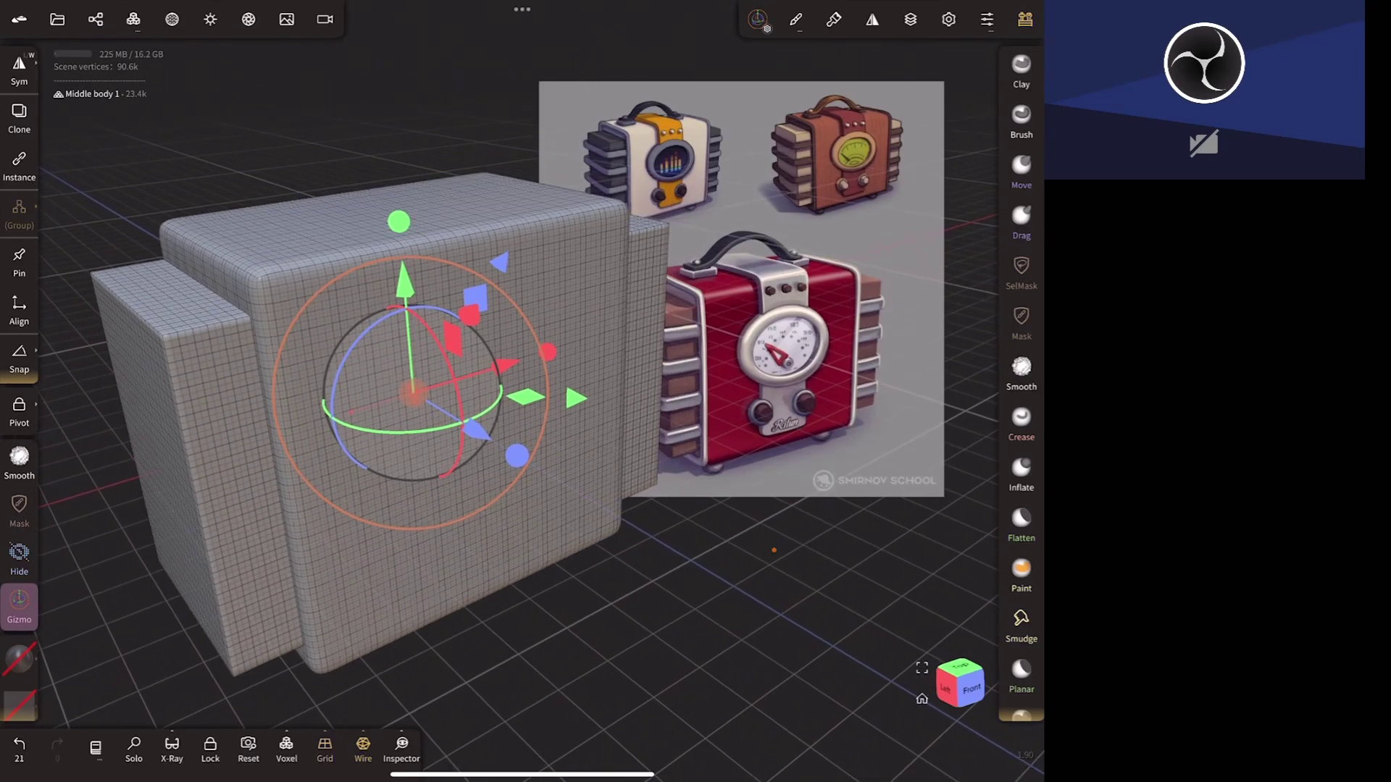
{"action": "mouse_move", "coordinate": [774, 551]}
{"action": "left_mouse_down"}
{"action": "mouse_move", "coordinate": [746, 528]}
{"action": "mouse_move", "coordinate": [732, 568]}
{"action": "mouse_move", "coordinate": [756, 526]}
{"action": "left_mouse_up"}
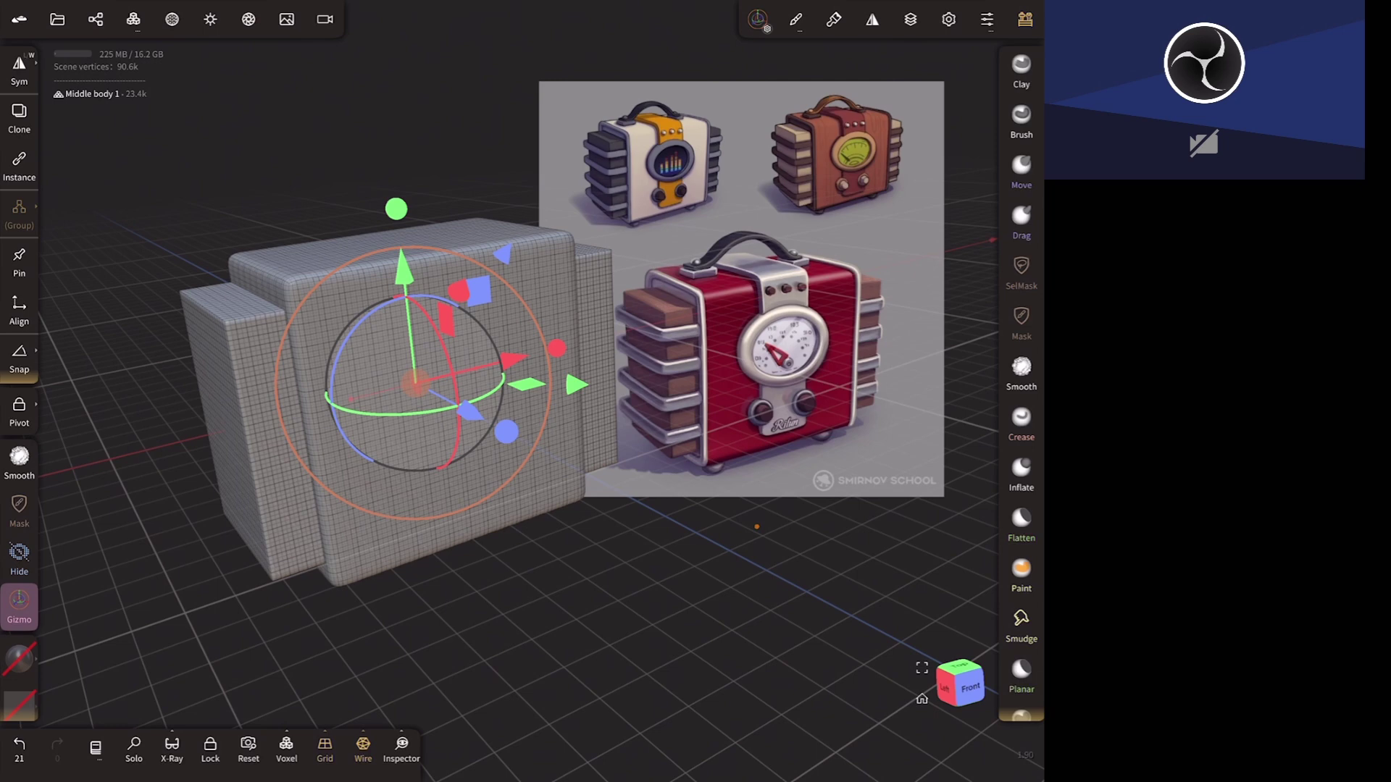
{"action": "left_click_drag", "start_coordinate": [756, 526], "coordinate": [725, 607]}
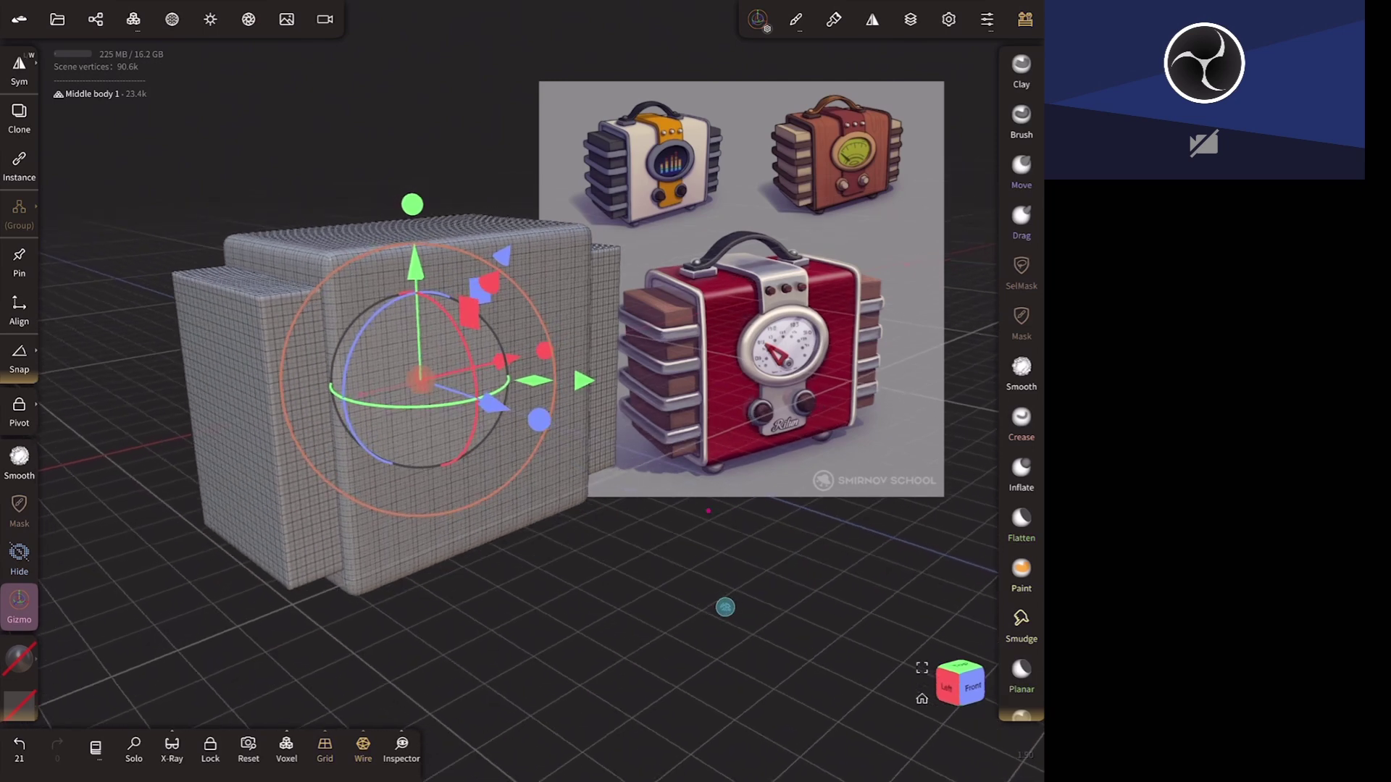
{"action": "left_click", "coordinate": [468, 523]}
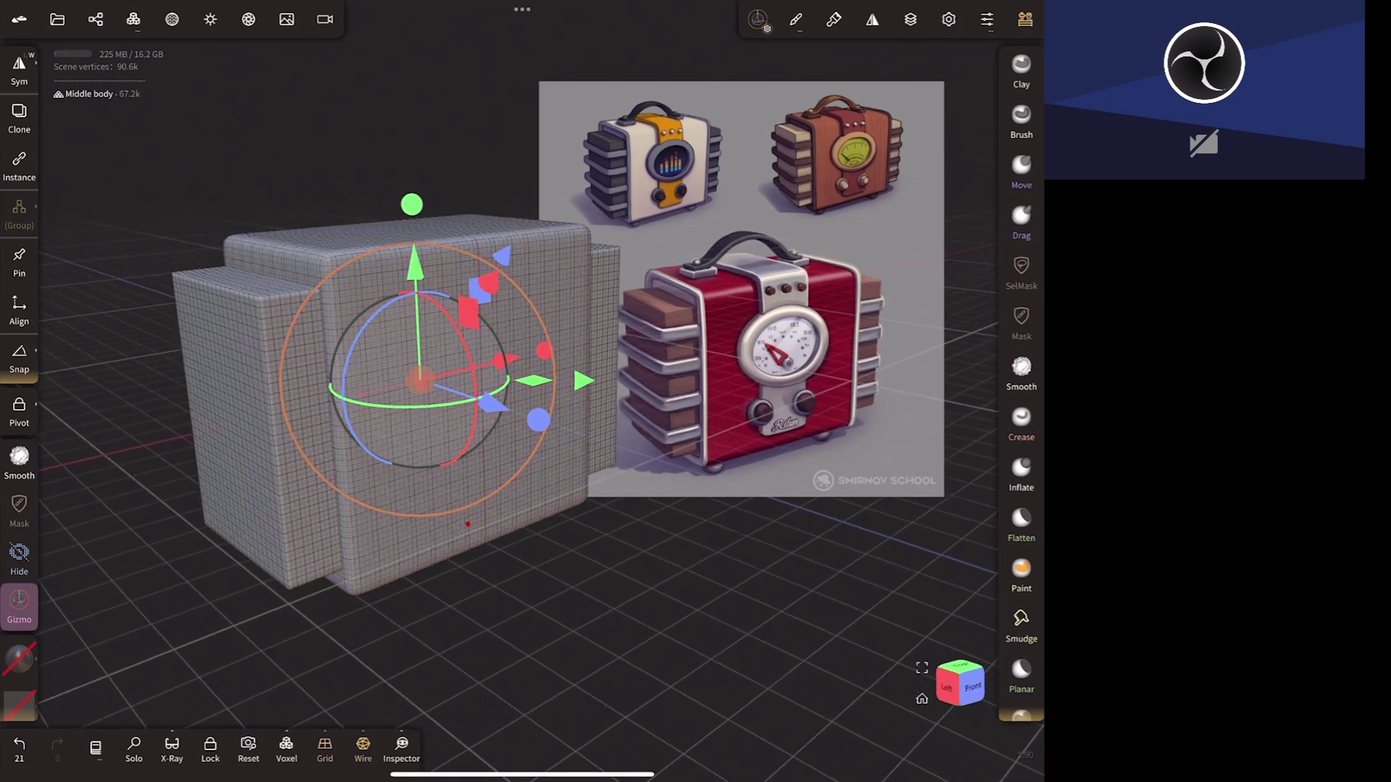
{"action": "left_click", "coordinate": [945, 686]}
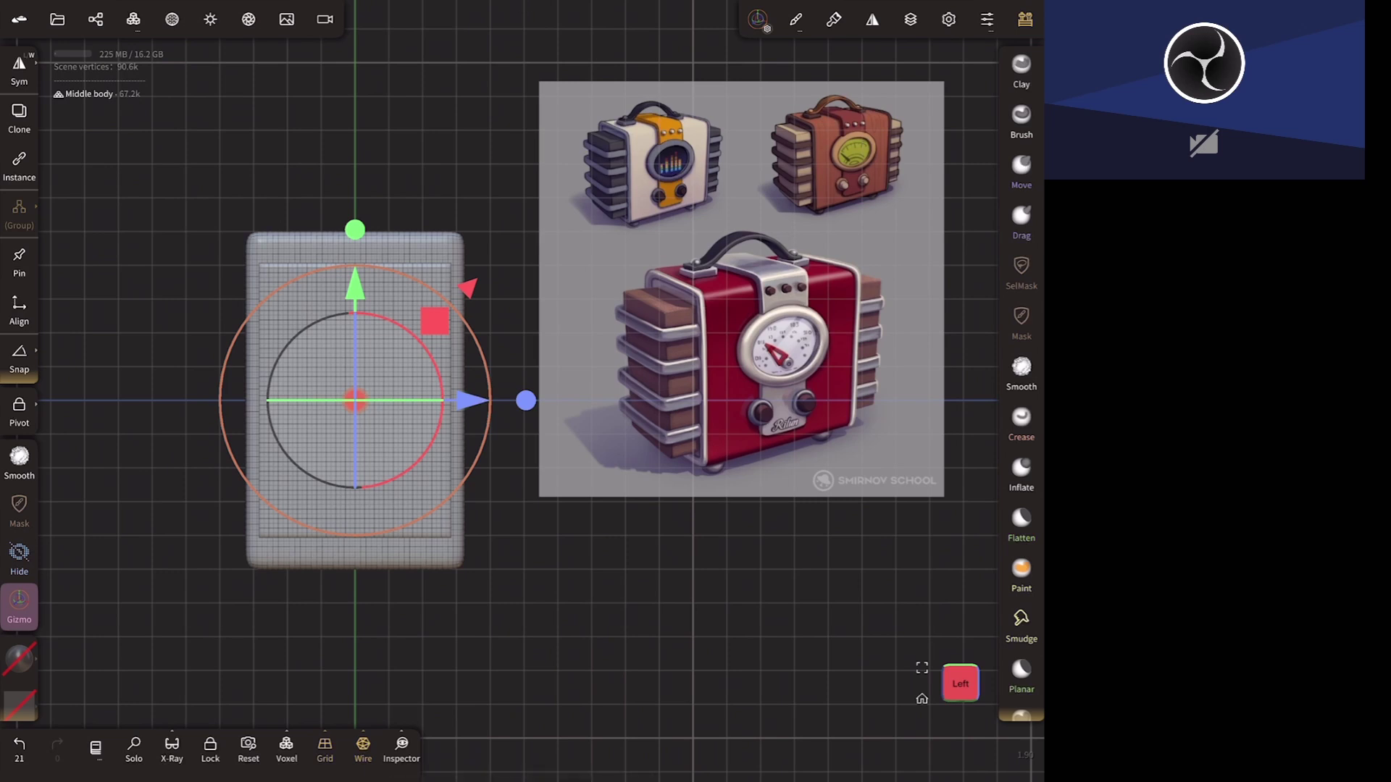
- Choose SelMask with Centered Rect guides and bring up Middle body's symmetry settings
{"action": "left_click", "coordinate": [1021, 272]}
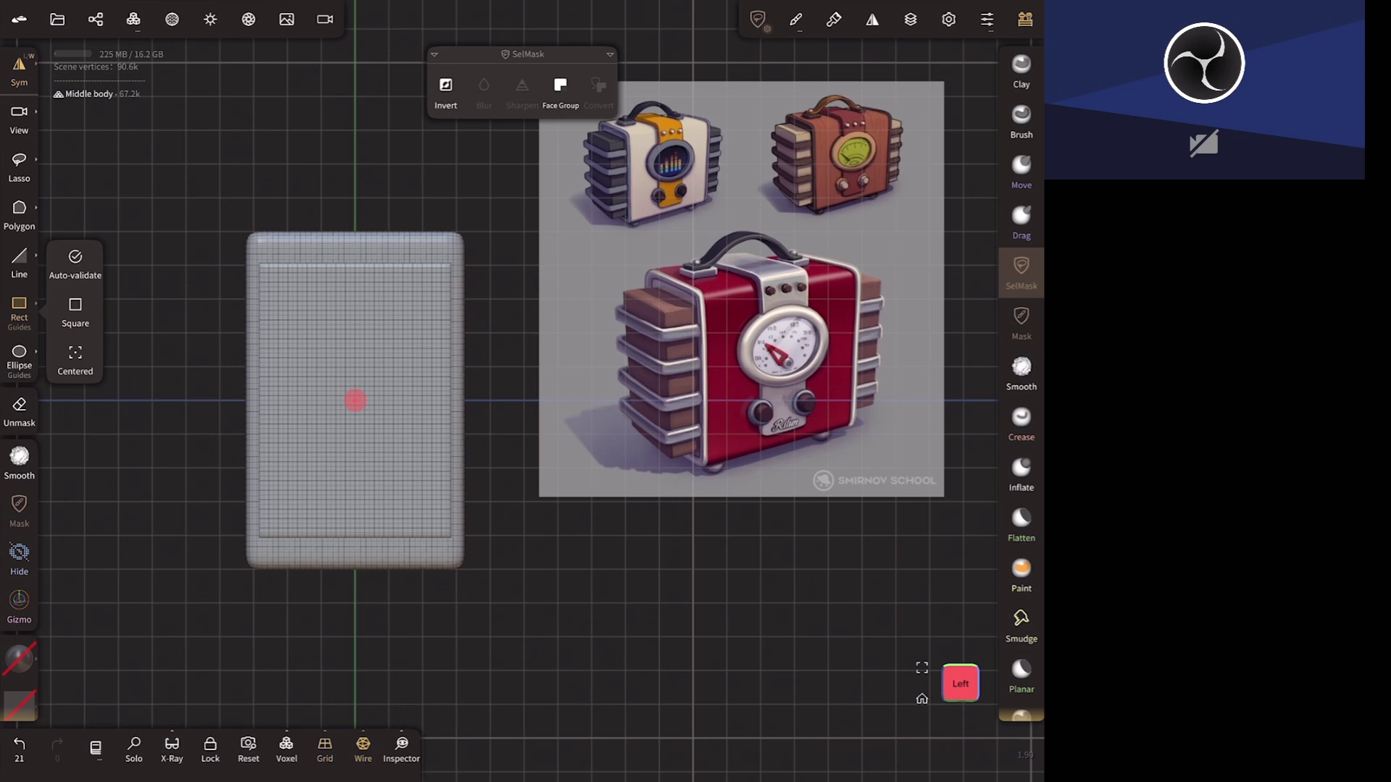
{"action": "left_click", "coordinate": [76, 355]}
{"action": "left_click", "coordinate": [872, 20]}
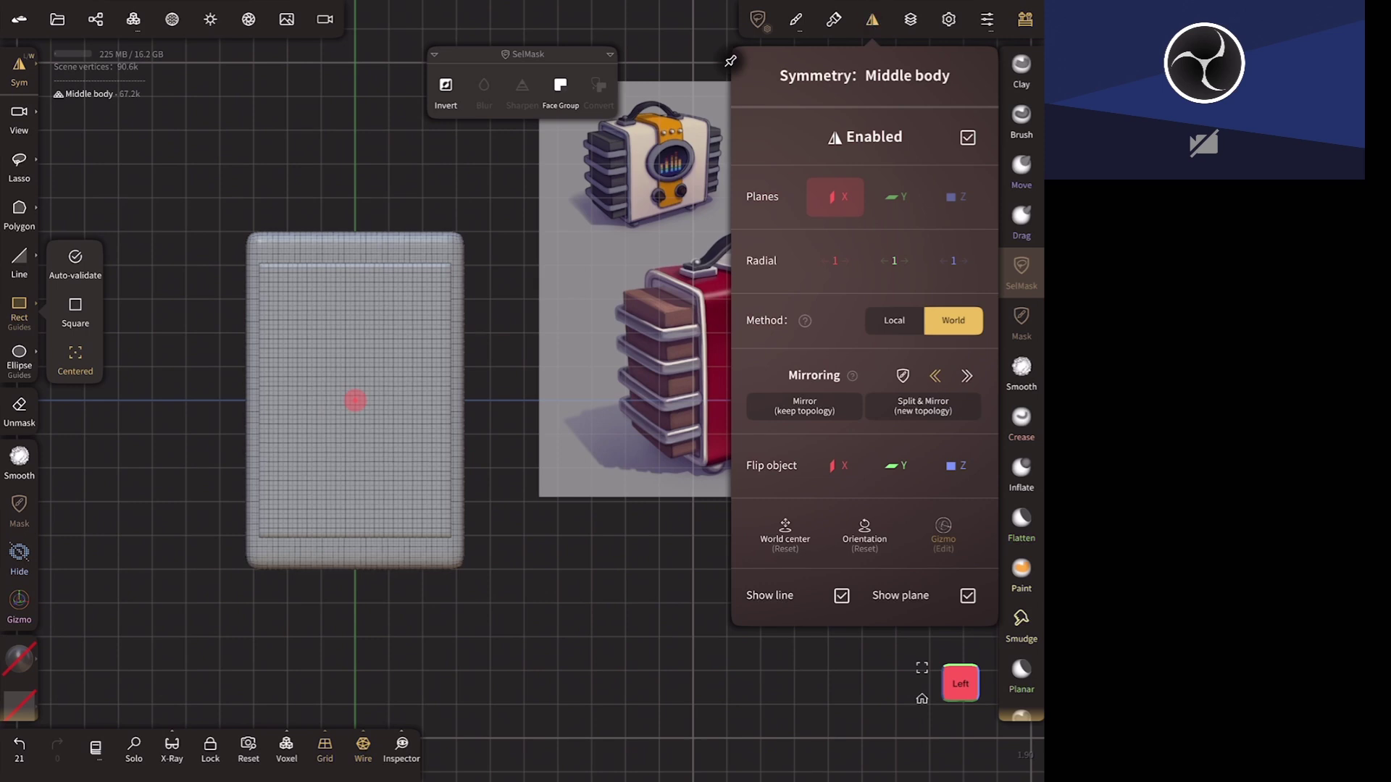
- Solo the main box and give it Local symmetry on Y and Z, with the wireframe hidden
{"action": "left_click", "coordinate": [134, 748]}
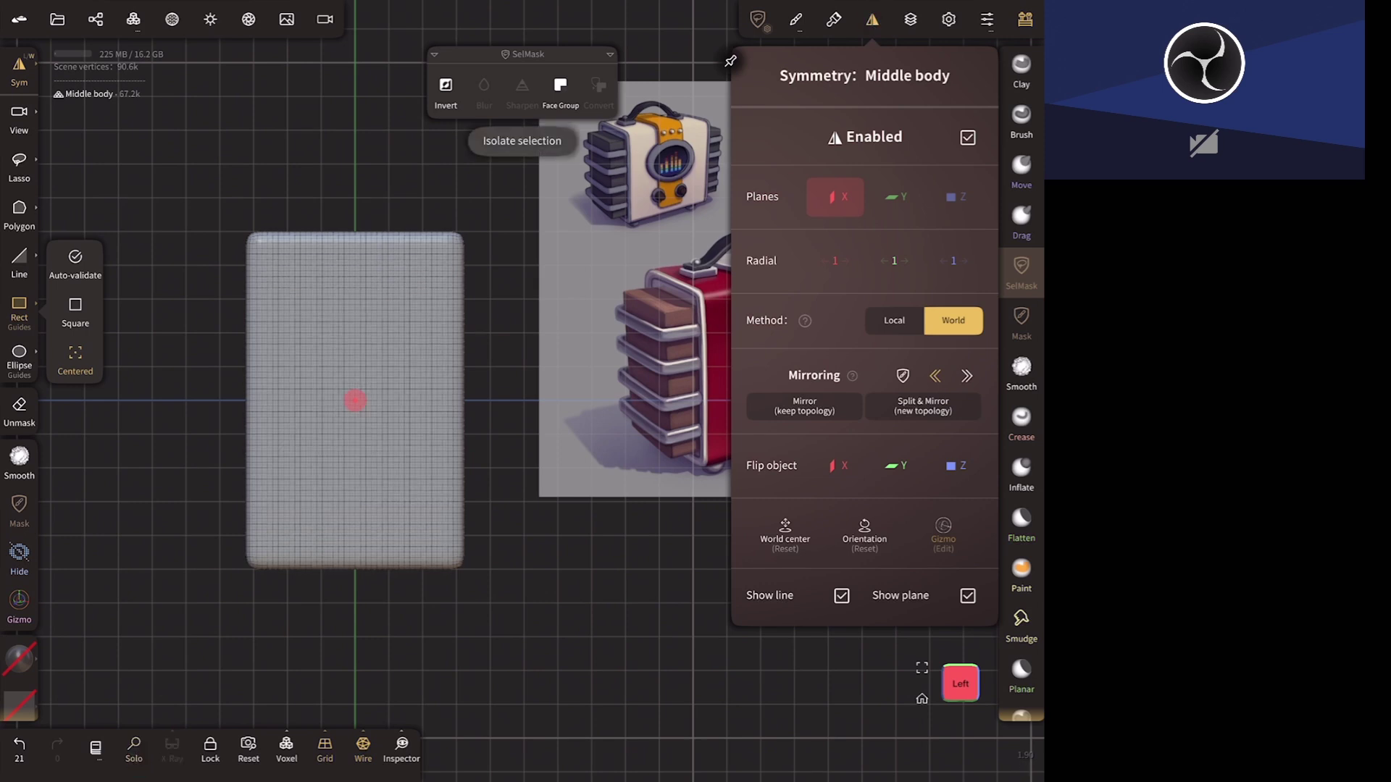
{"action": "left_click", "coordinate": [893, 320]}
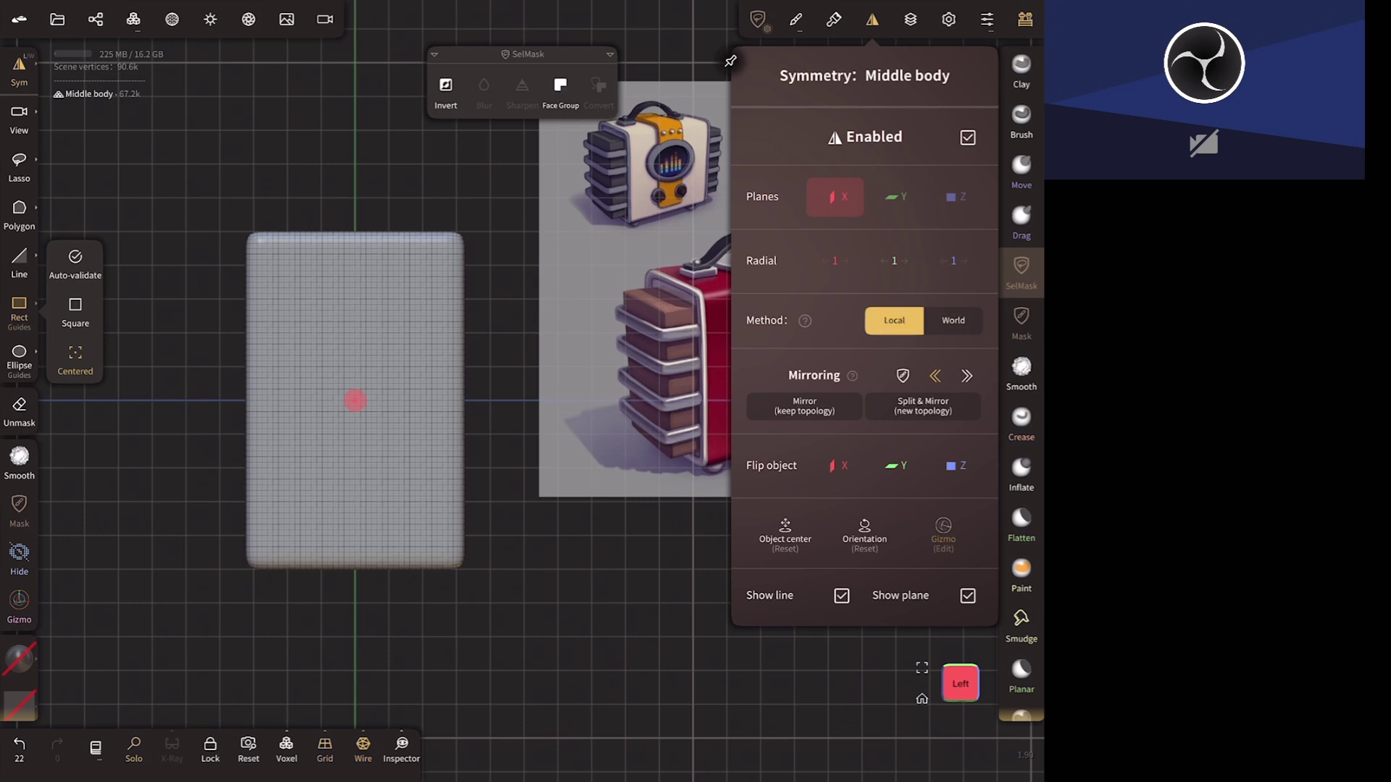
{"action": "left_click", "coordinate": [894, 196]}
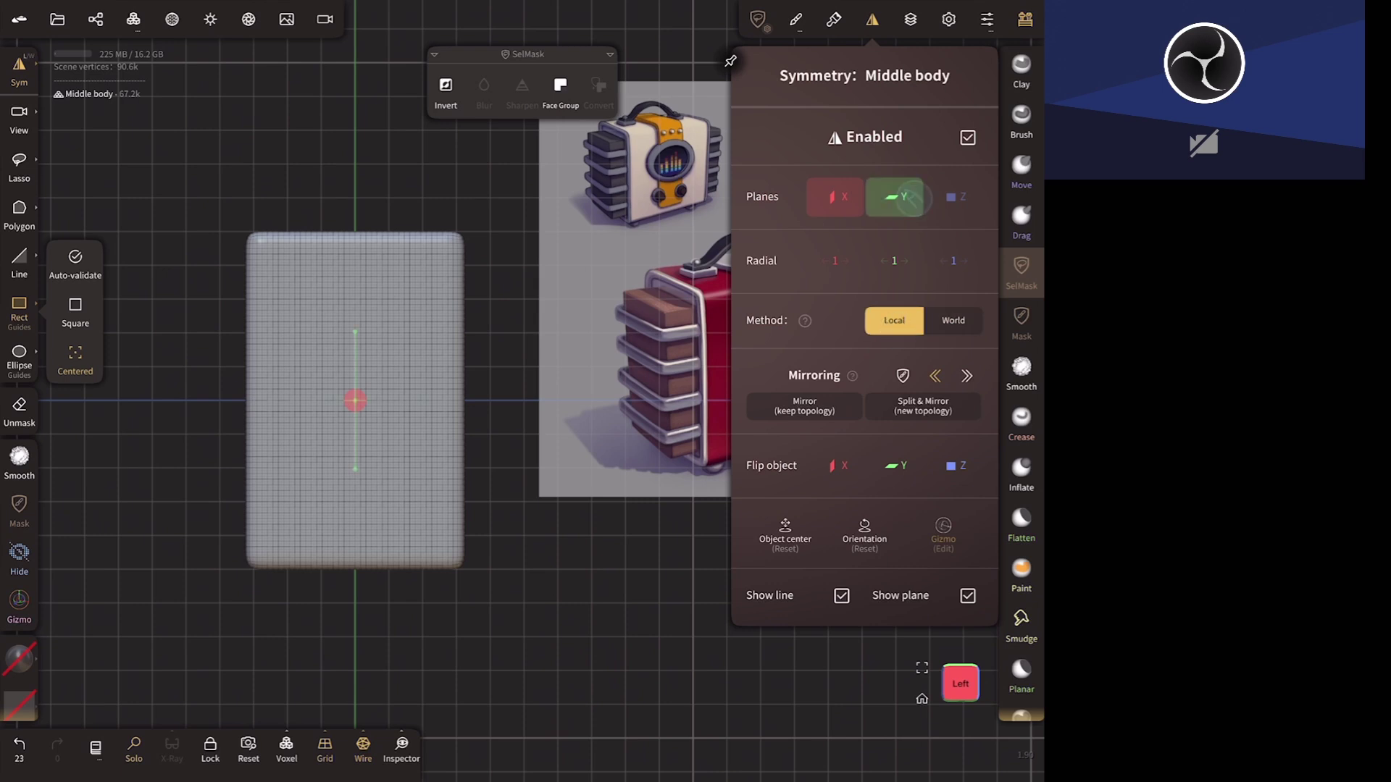
{"action": "left_click", "coordinate": [953, 196]}
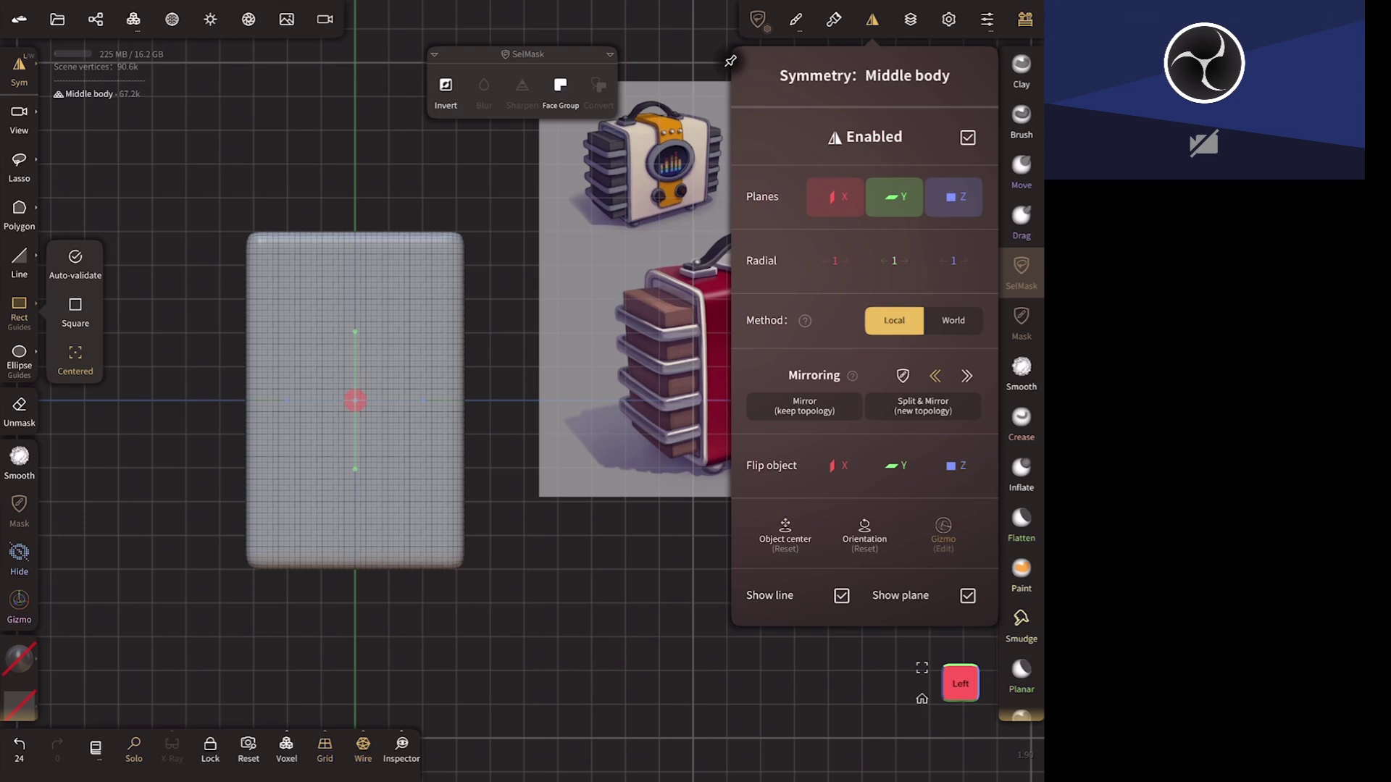
{"action": "left_click", "coordinate": [362, 746]}
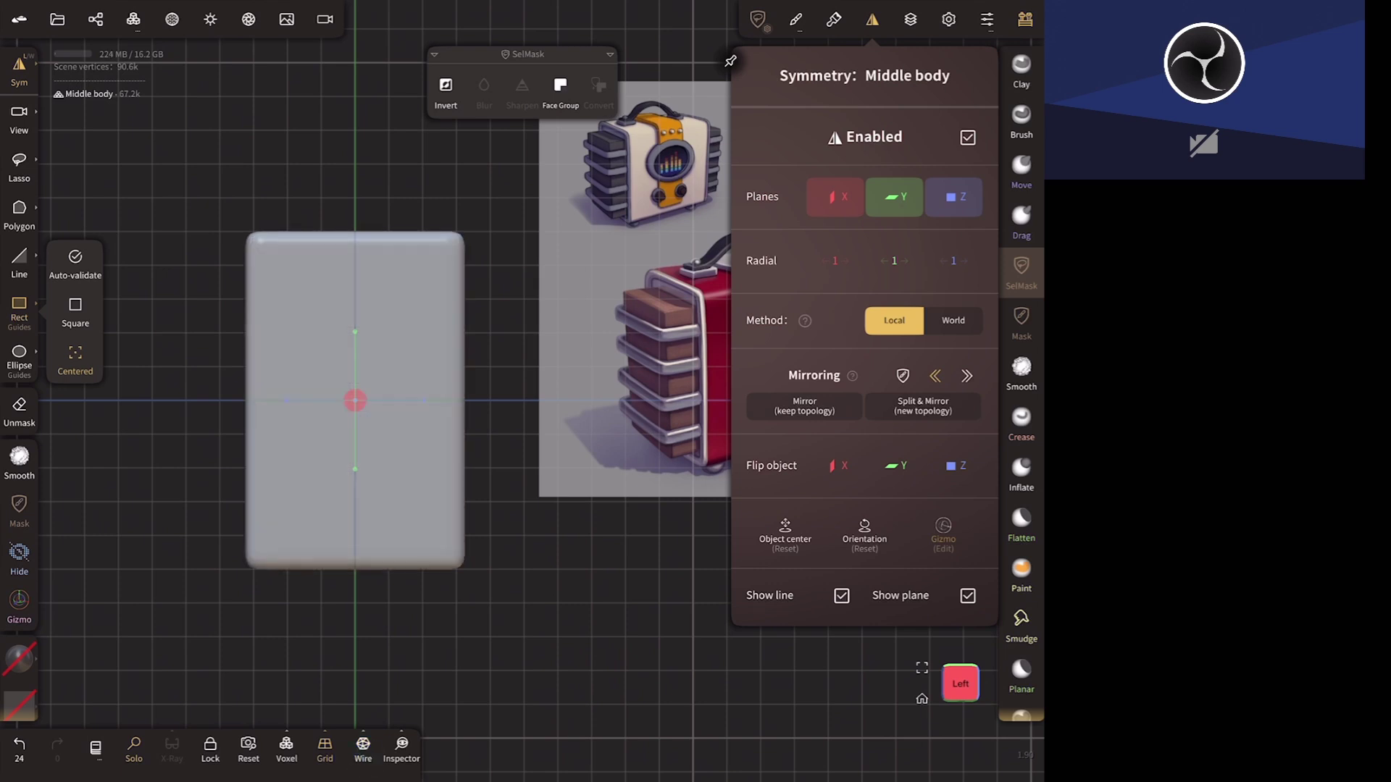
{"action": "left_click", "coordinate": [580, 376]}
- Orbit around the isolated box, then snap back to the orthographic Left view
{"action": "left_click_drag", "start_coordinate": [528, 572], "coordinate": [563, 647]}
{"action": "mouse_move", "coordinate": [666, 412]}
{"action": "left_mouse_down"}
{"action": "mouse_move", "coordinate": [664, 599]}
{"action": "mouse_move", "coordinate": [680, 590]}
{"action": "left_mouse_up"}
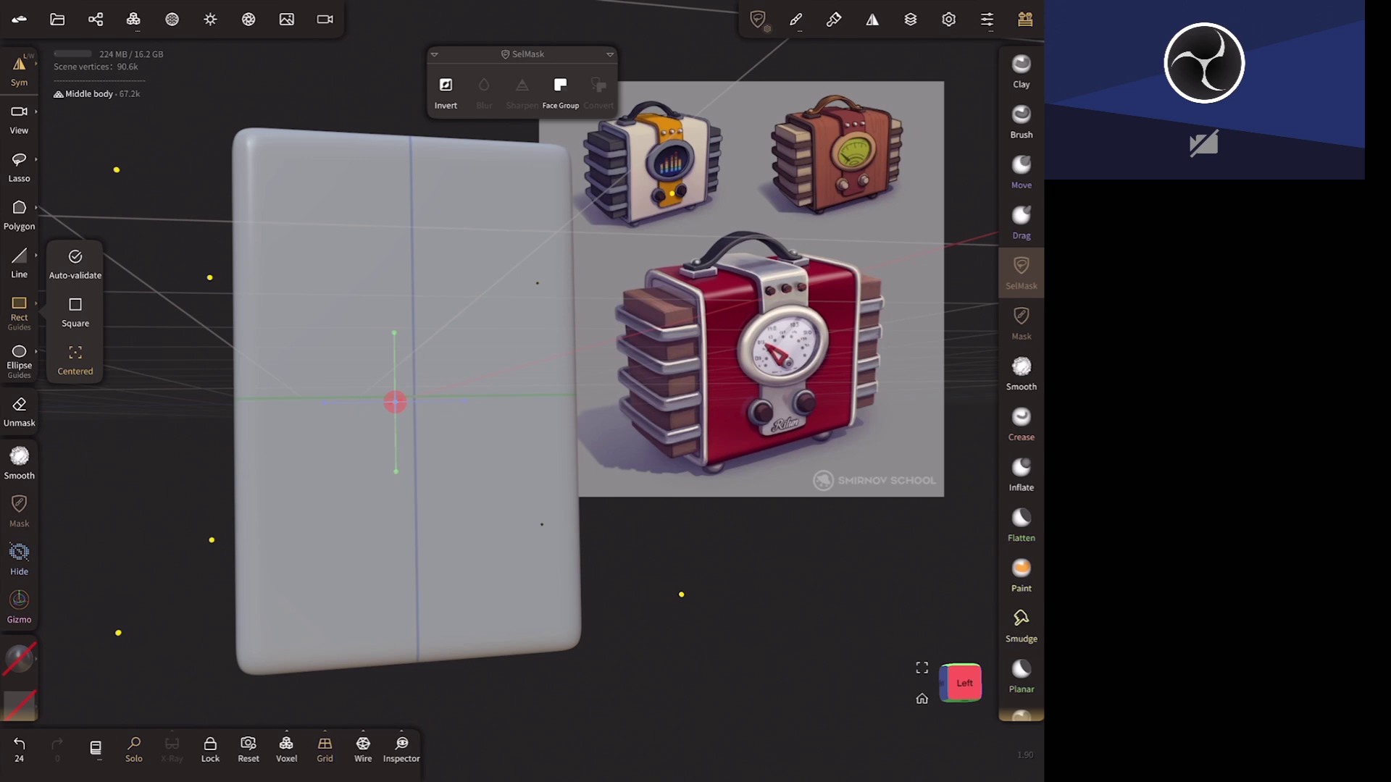
{"action": "left_click", "coordinate": [962, 683]}
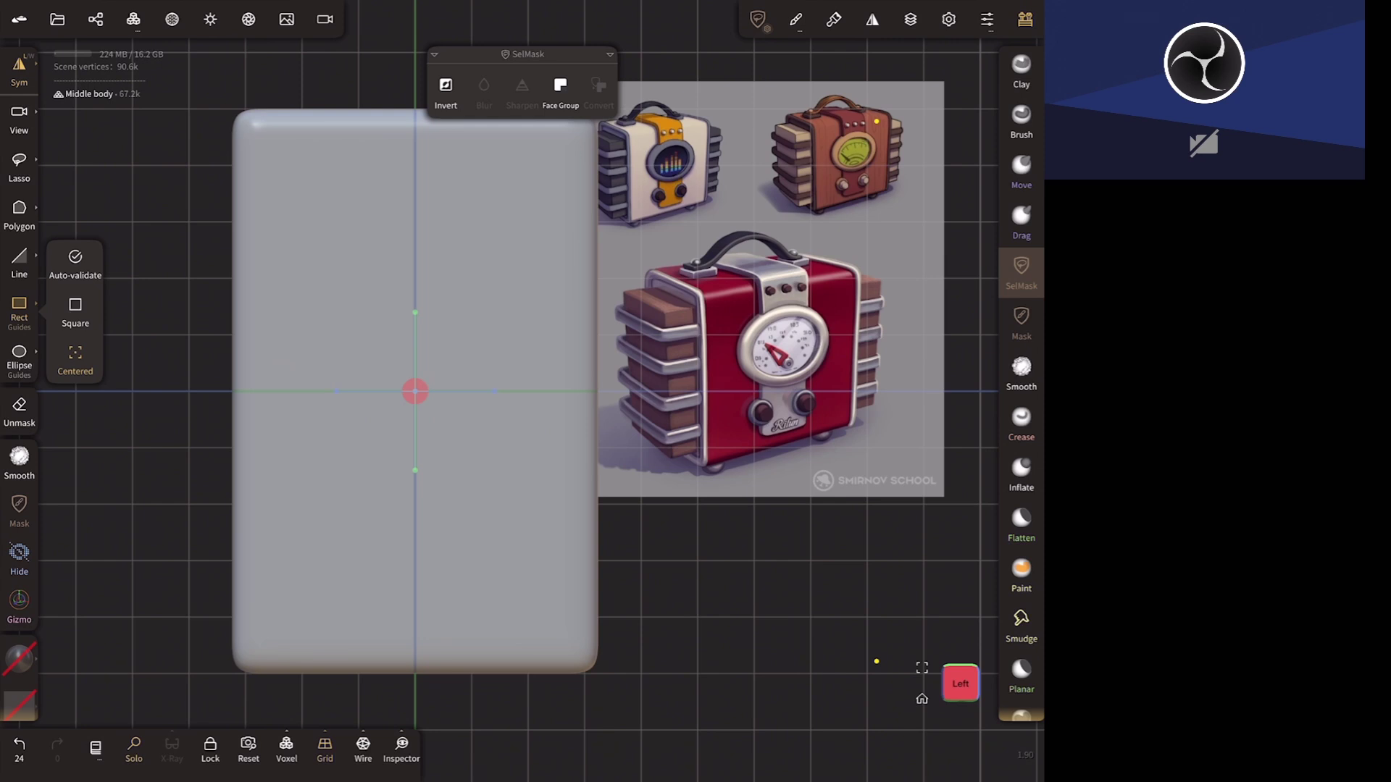
- Try a centred rectangle selection on the middle body, undo it, and reopen symmetry settings
{"action": "mouse_move", "coordinate": [877, 661]}
{"action": "left_mouse_down"}
{"action": "mouse_move", "coordinate": [735, 605]}
{"action": "mouse_move", "coordinate": [773, 596]}
{"action": "left_mouse_up"}
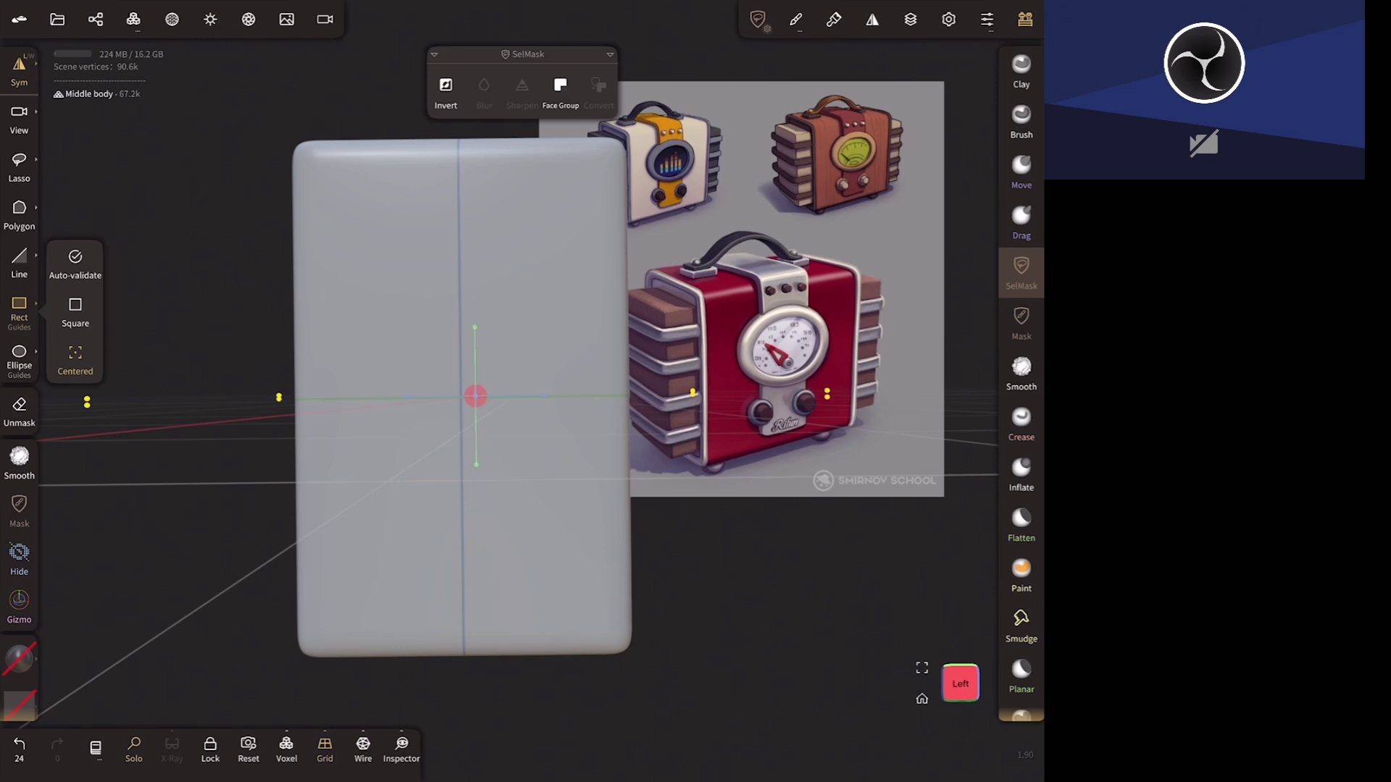
{"action": "left_click_drag", "start_coordinate": [460, 396], "coordinate": [577, 515]}
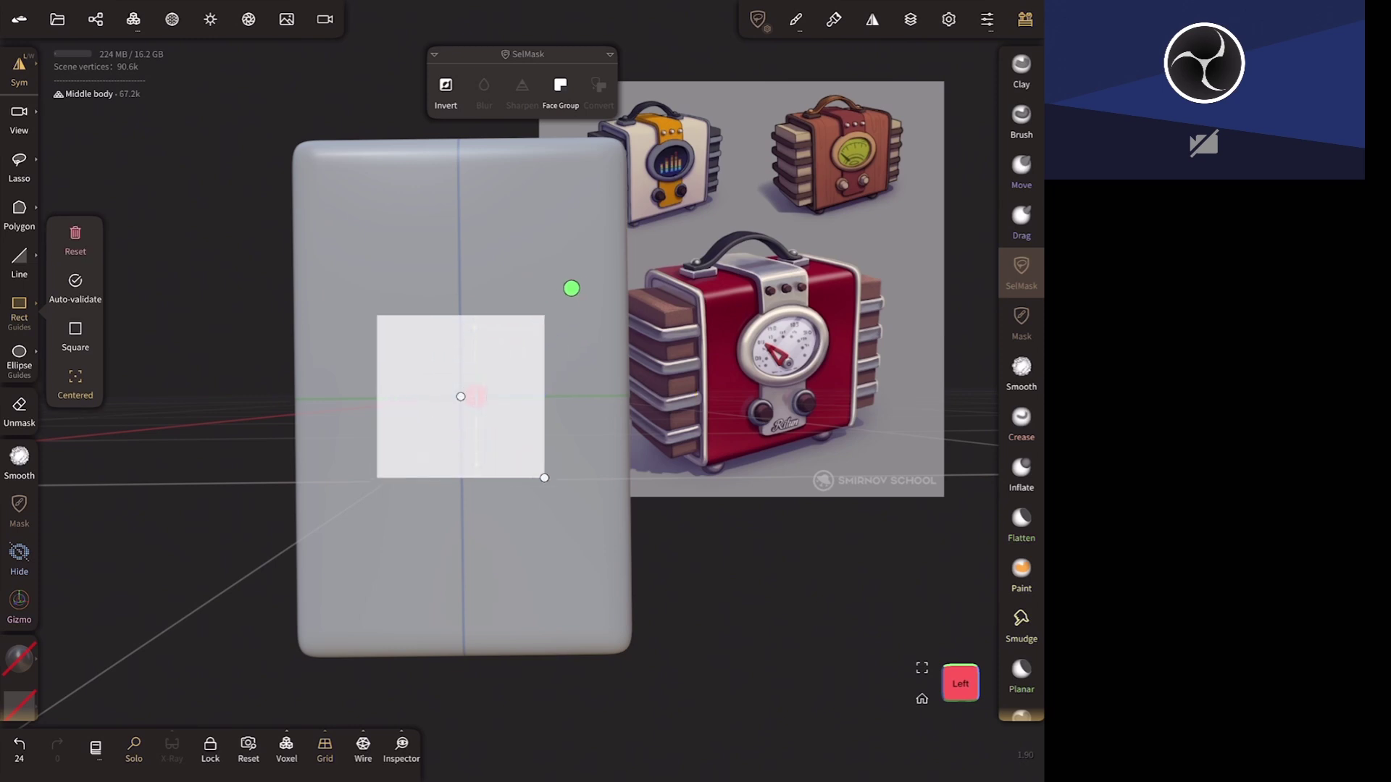
{"action": "mouse_move", "coordinate": [604, 250]}
{"action": "left_mouse_down"}
{"action": "mouse_move", "coordinate": [599, 186]}
{"action": "mouse_move", "coordinate": [640, 128]}
{"action": "left_mouse_up"}
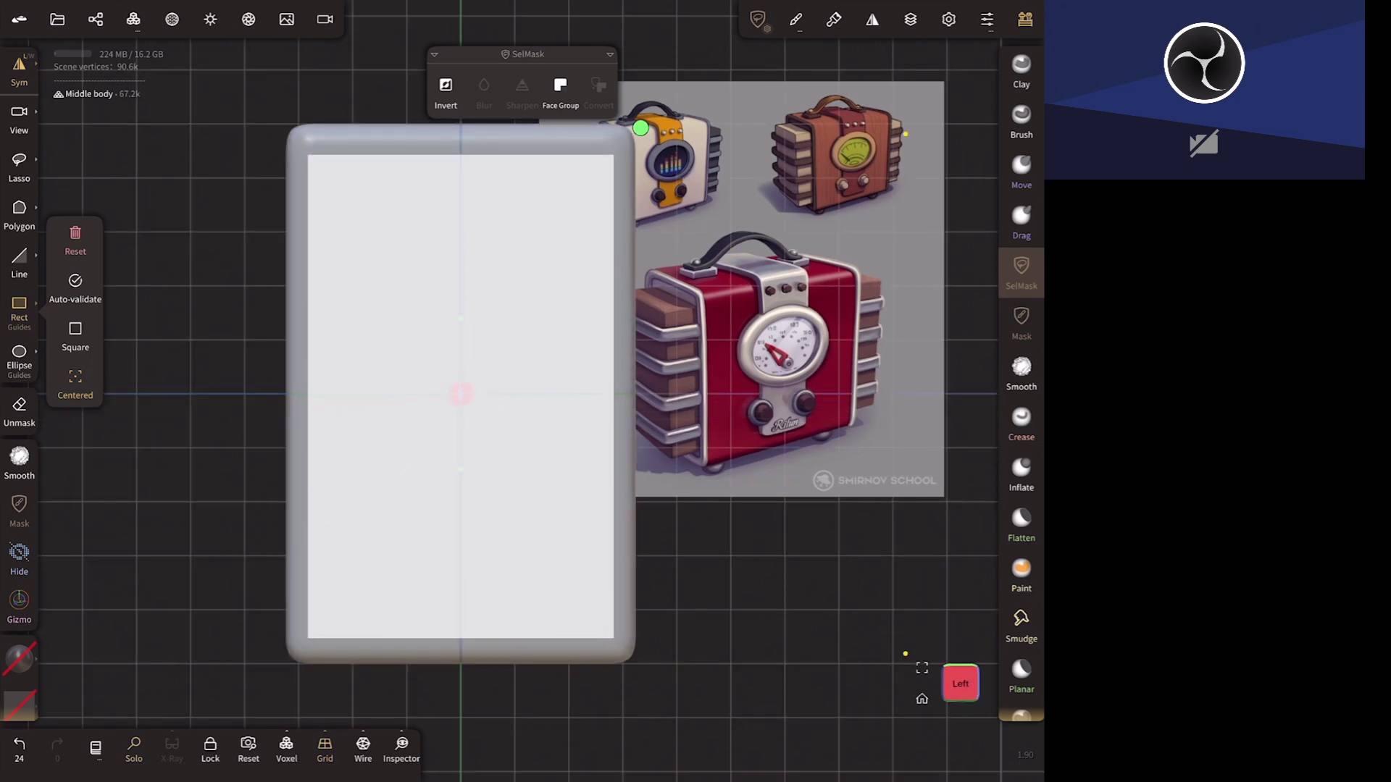
{"action": "key", "text": "ctrl+z"}
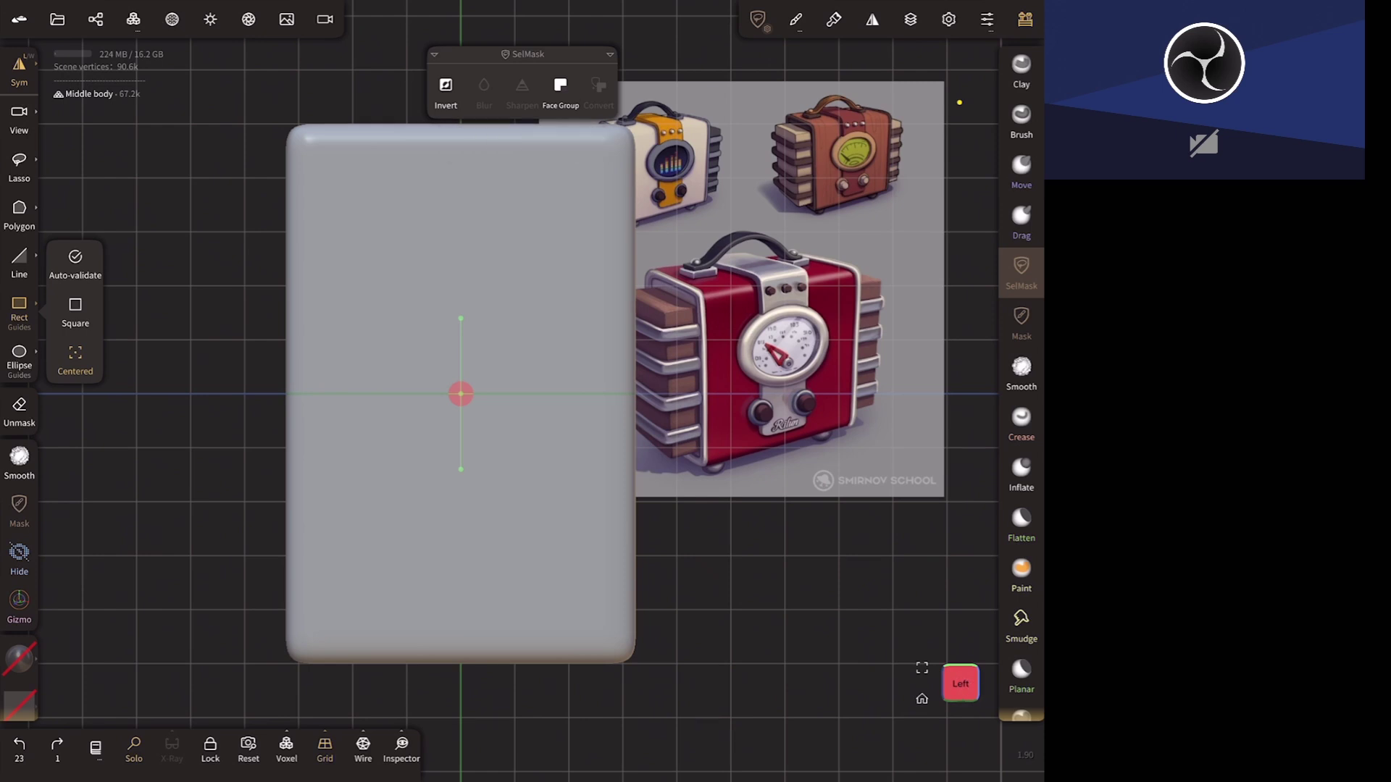
{"action": "left_click", "coordinate": [872, 19]}
- Turn off X-plane symmetry and turn on Z-plane symmetry for Middle body
{"action": "left_click", "coordinate": [835, 197]}
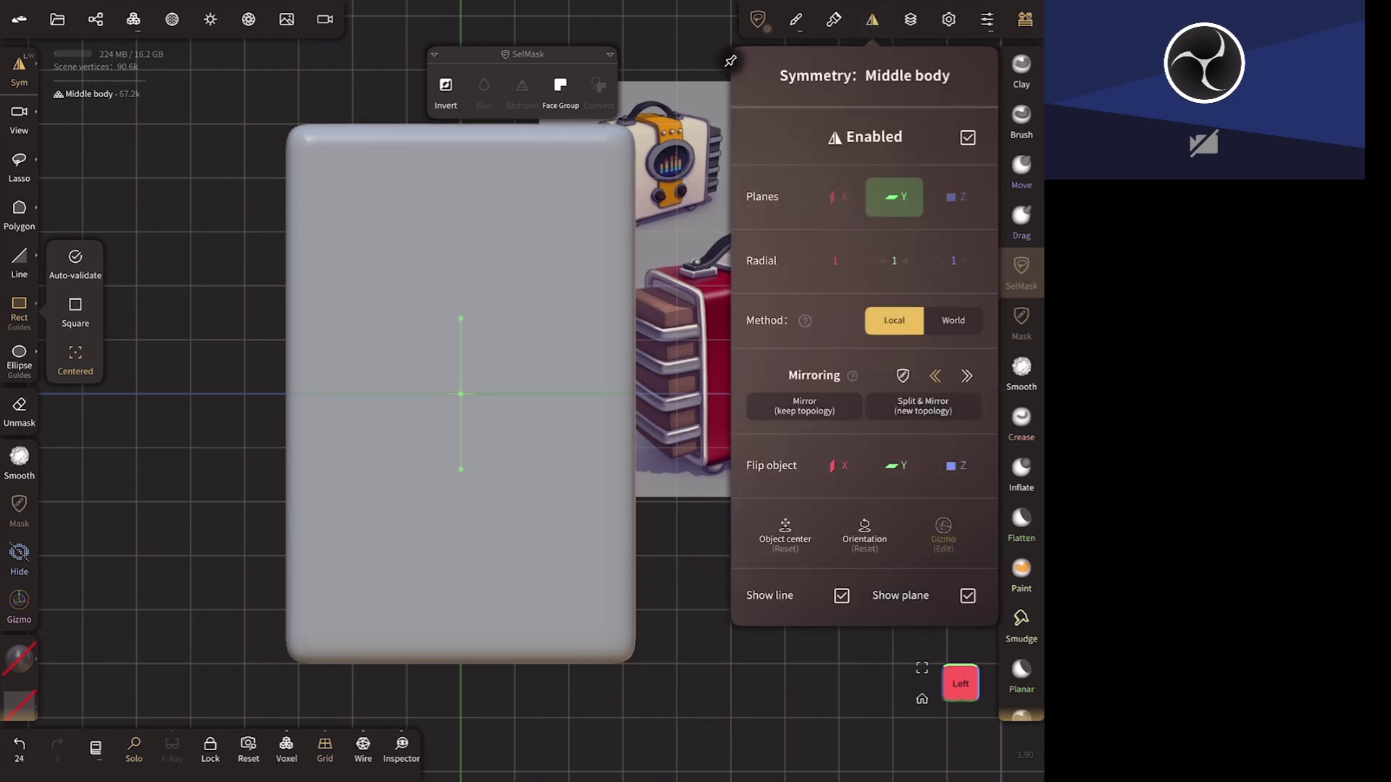
{"action": "left_click", "coordinate": [956, 196]}
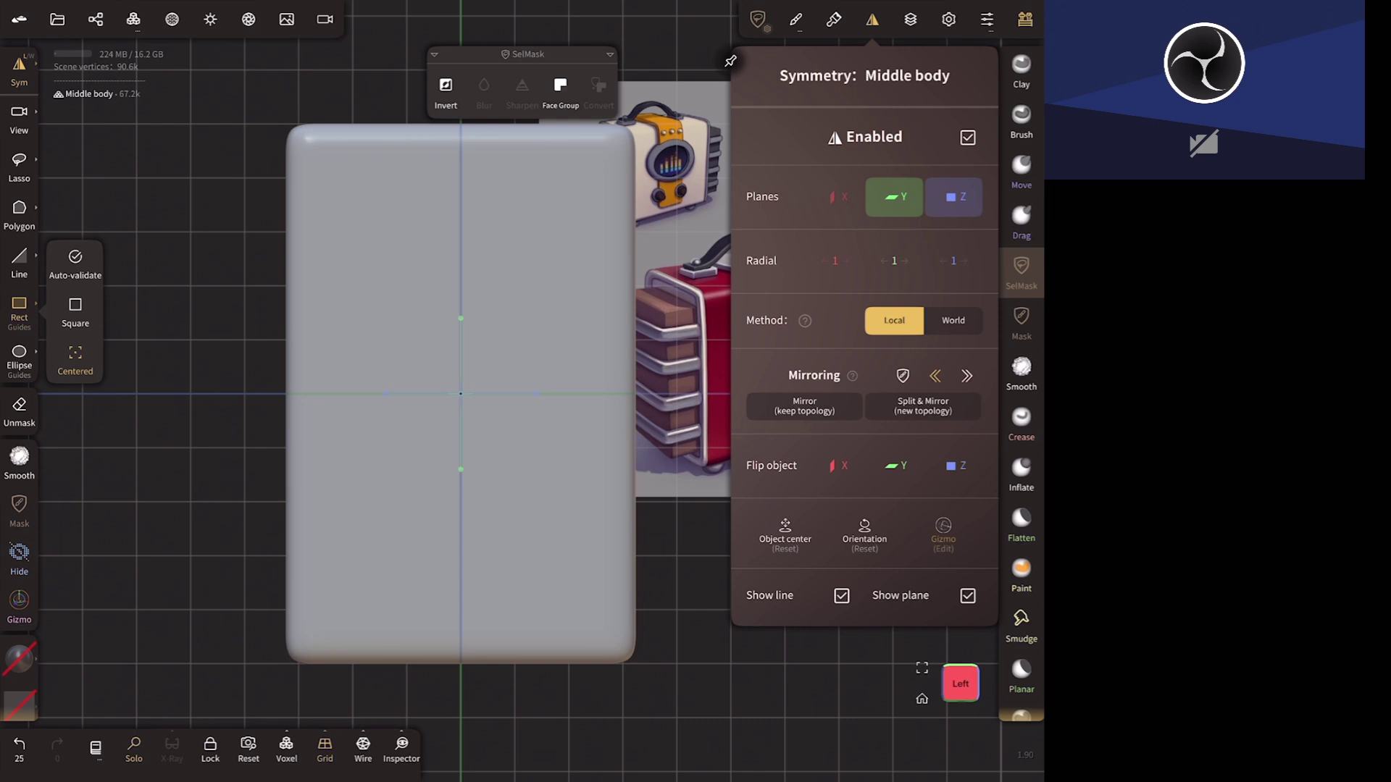
{"action": "left_click", "coordinate": [873, 20]}
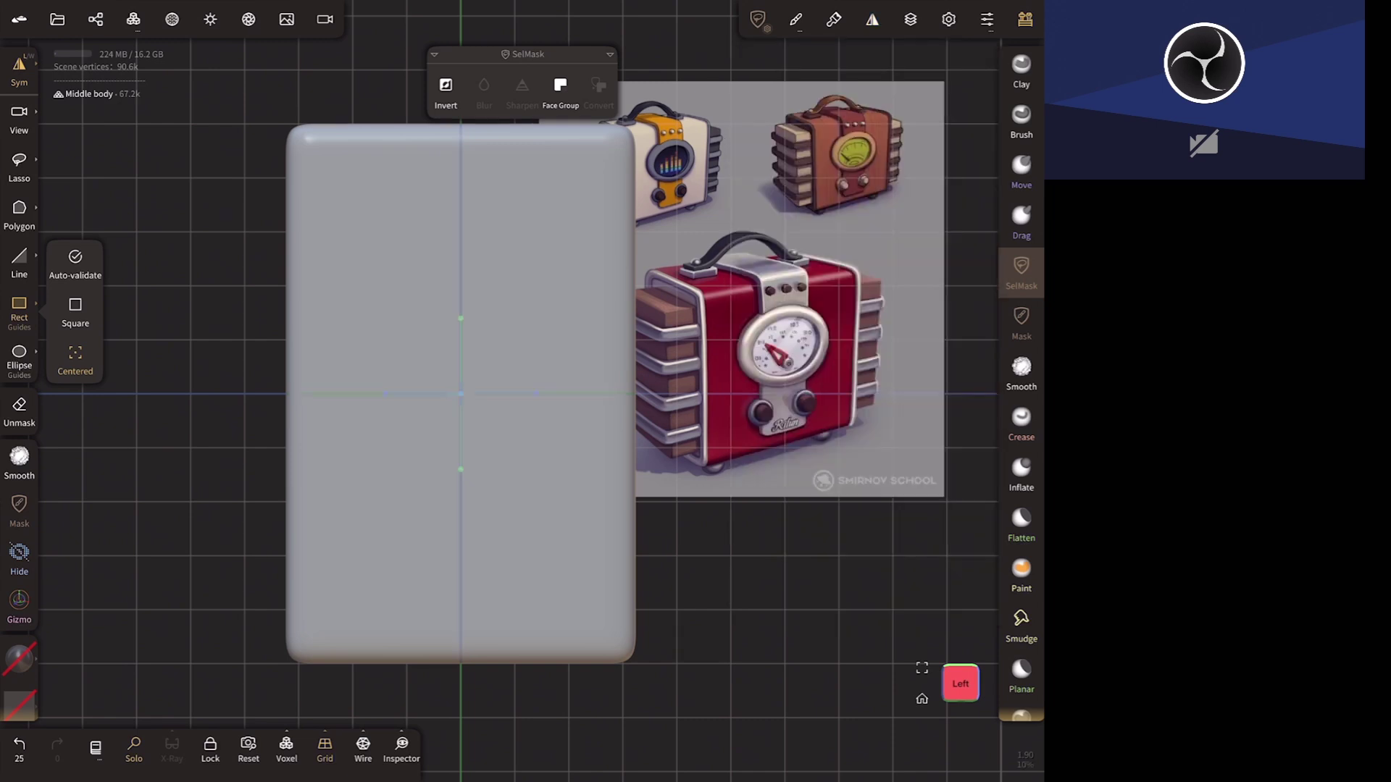
- Mask a centred rectangle over most of the front face, about 11% of the mesh
{"action": "mouse_move", "coordinate": [461, 393]}
{"action": "left_mouse_down"}
{"action": "mouse_move", "coordinate": [638, 154]}
{"action": "mouse_move", "coordinate": [644, 115]}
{"action": "left_mouse_up"}
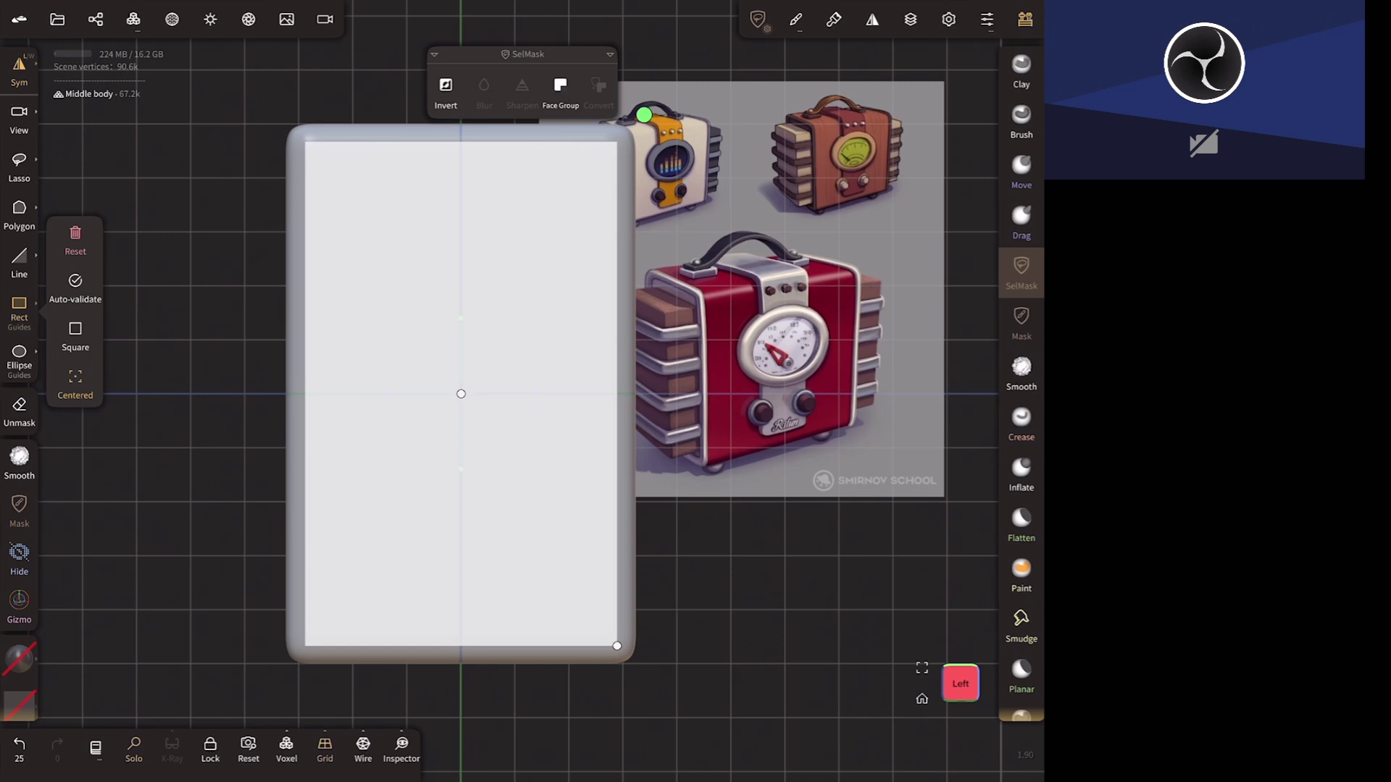
{"action": "left_click_drag", "start_coordinate": [644, 115], "coordinate": [644, 114]}
{"action": "left_click", "coordinate": [643, 114]}
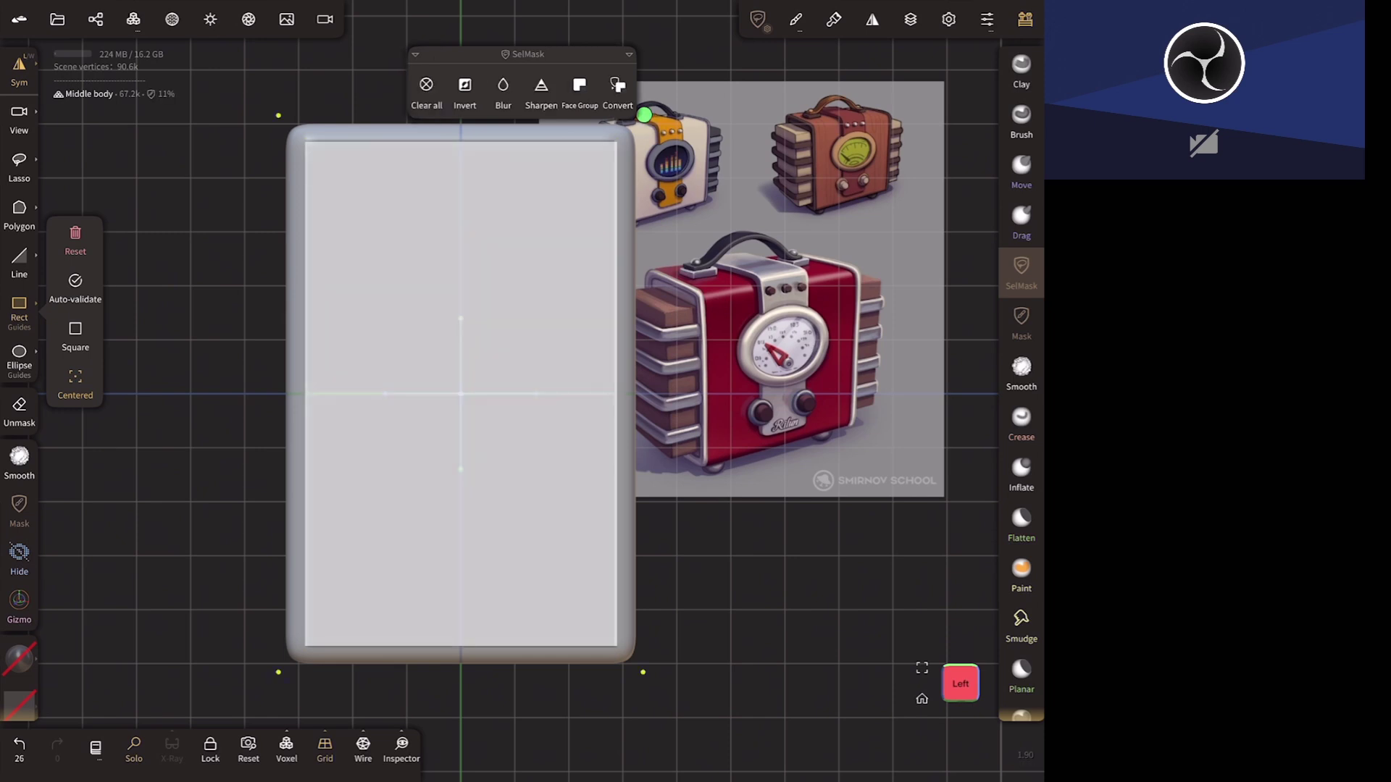
{"action": "left_click", "coordinate": [1022, 318]}
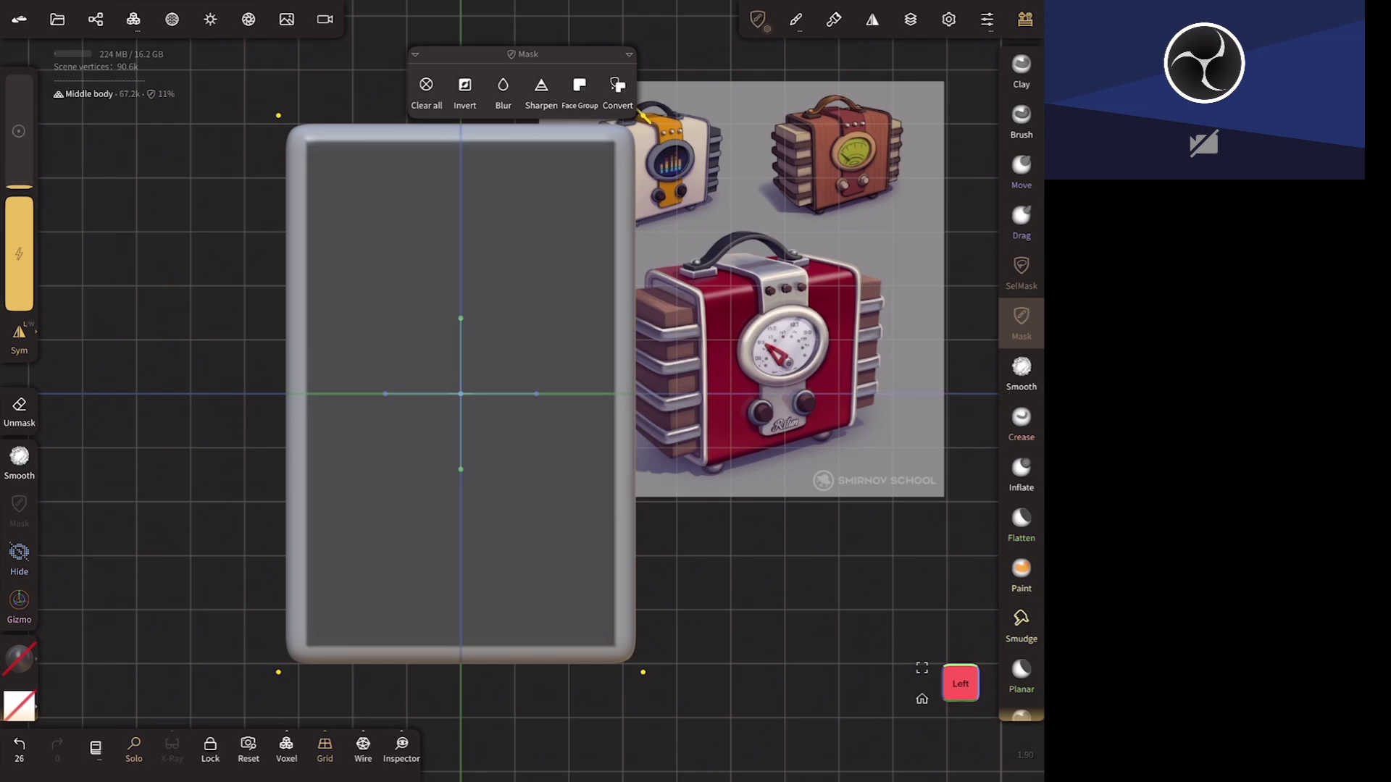
- Snap to the Left view and undo the rectangular mask so Middle body is unmasked
{"action": "mouse_move", "coordinate": [751, 517]}
{"action": "left_mouse_down"}
{"action": "mouse_move", "coordinate": [700, 580]}
{"action": "mouse_move", "coordinate": [552, 549]}
{"action": "mouse_move", "coordinate": [360, 577]}
{"action": "mouse_move", "coordinate": [766, 512]}
{"action": "mouse_move", "coordinate": [450, 555]}
{"action": "mouse_move", "coordinate": [720, 529]}
{"action": "mouse_move", "coordinate": [810, 611]}
{"action": "mouse_move", "coordinate": [850, 611]}
{"action": "left_mouse_up"}
{"action": "left_click", "coordinate": [947, 684]}
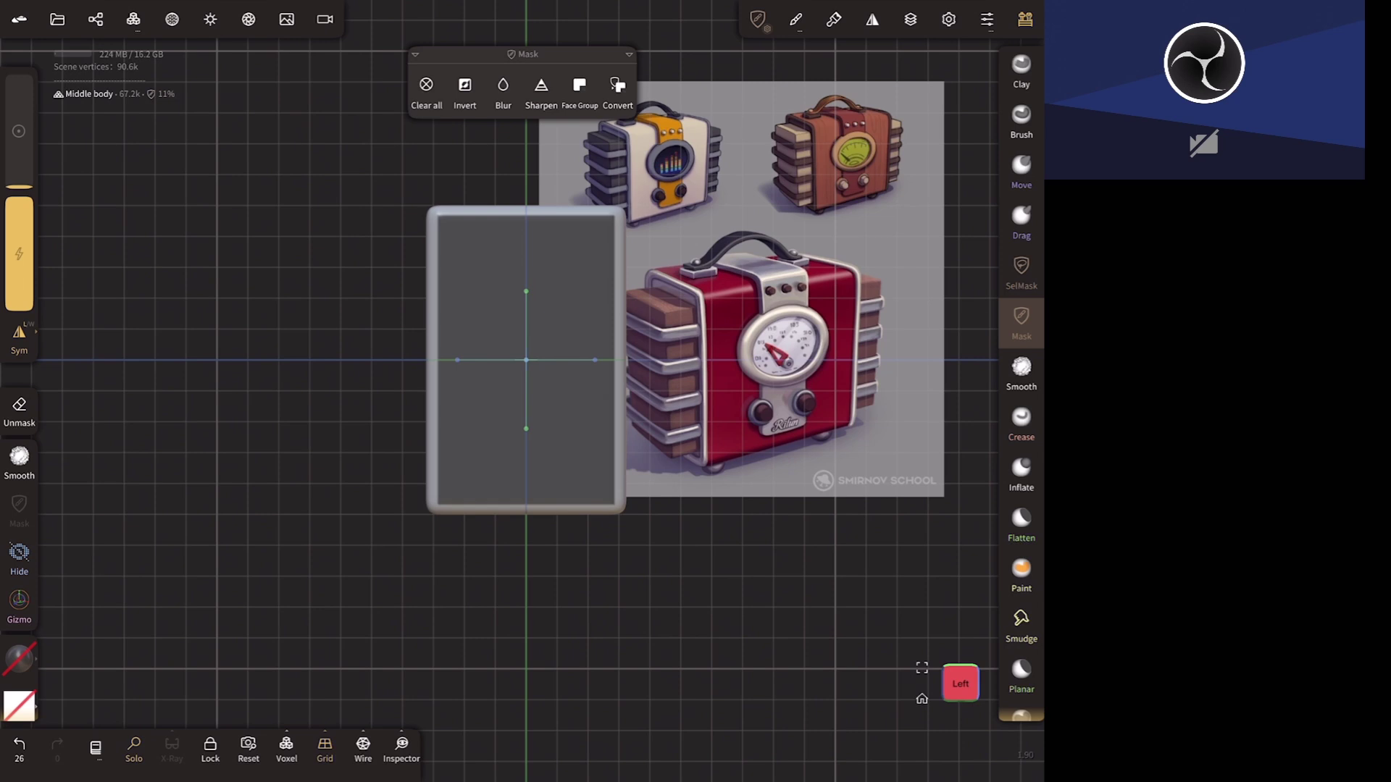
{"action": "key", "text": "ctrl+z"}
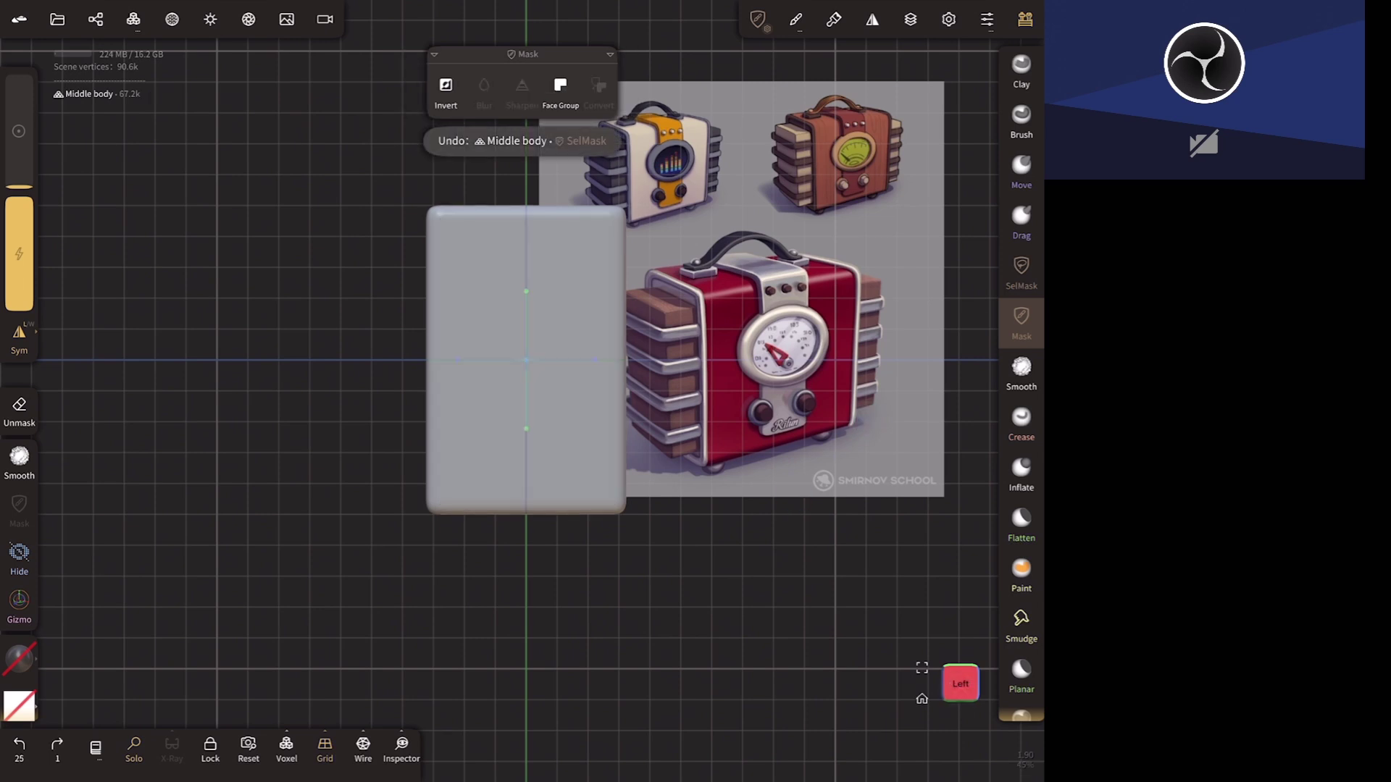
{"action": "left_click_drag", "start_coordinate": [723, 633], "coordinate": [738, 528]}
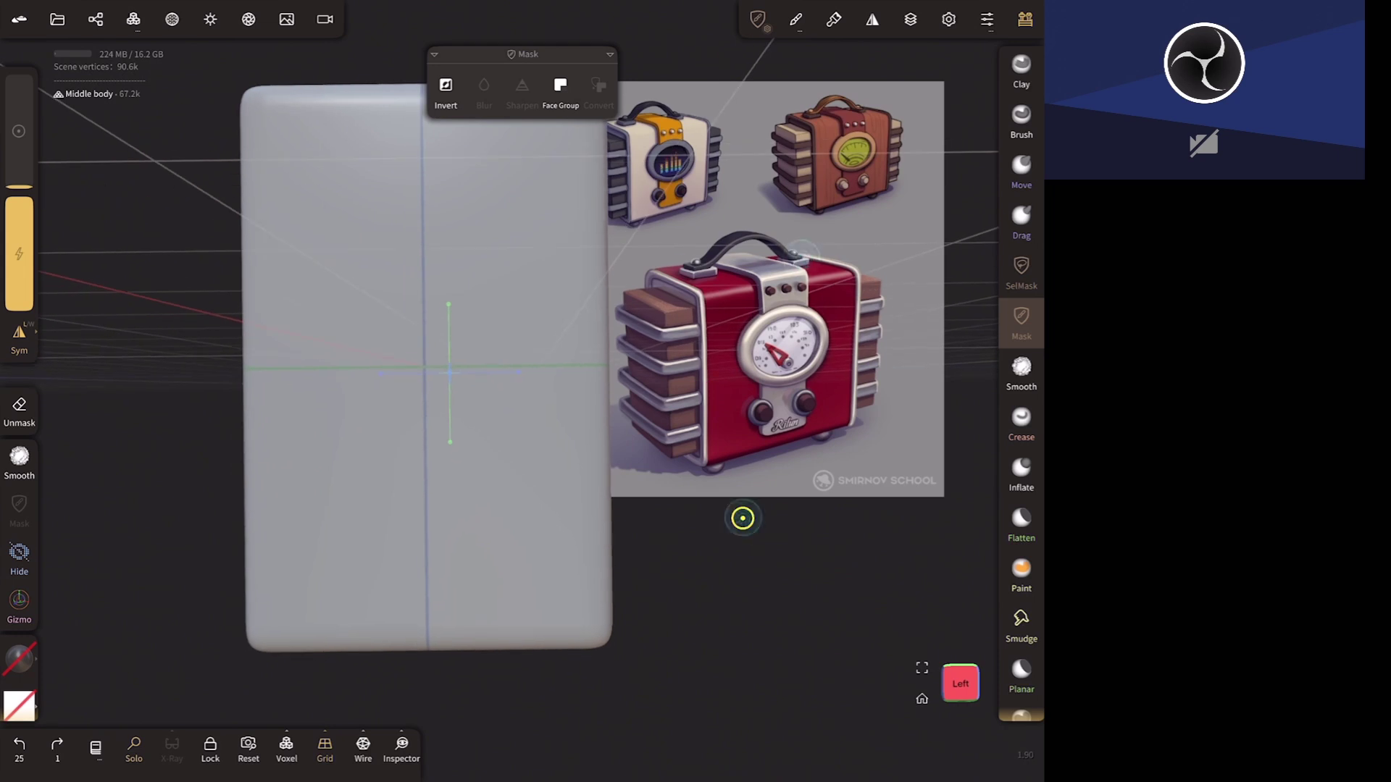
- Turn off Front-facing vertex only in the SelMask filter settings
{"action": "left_click", "coordinate": [1021, 272]}
{"action": "left_click_drag", "start_coordinate": [305, 142], "coordinate": [617, 645]}
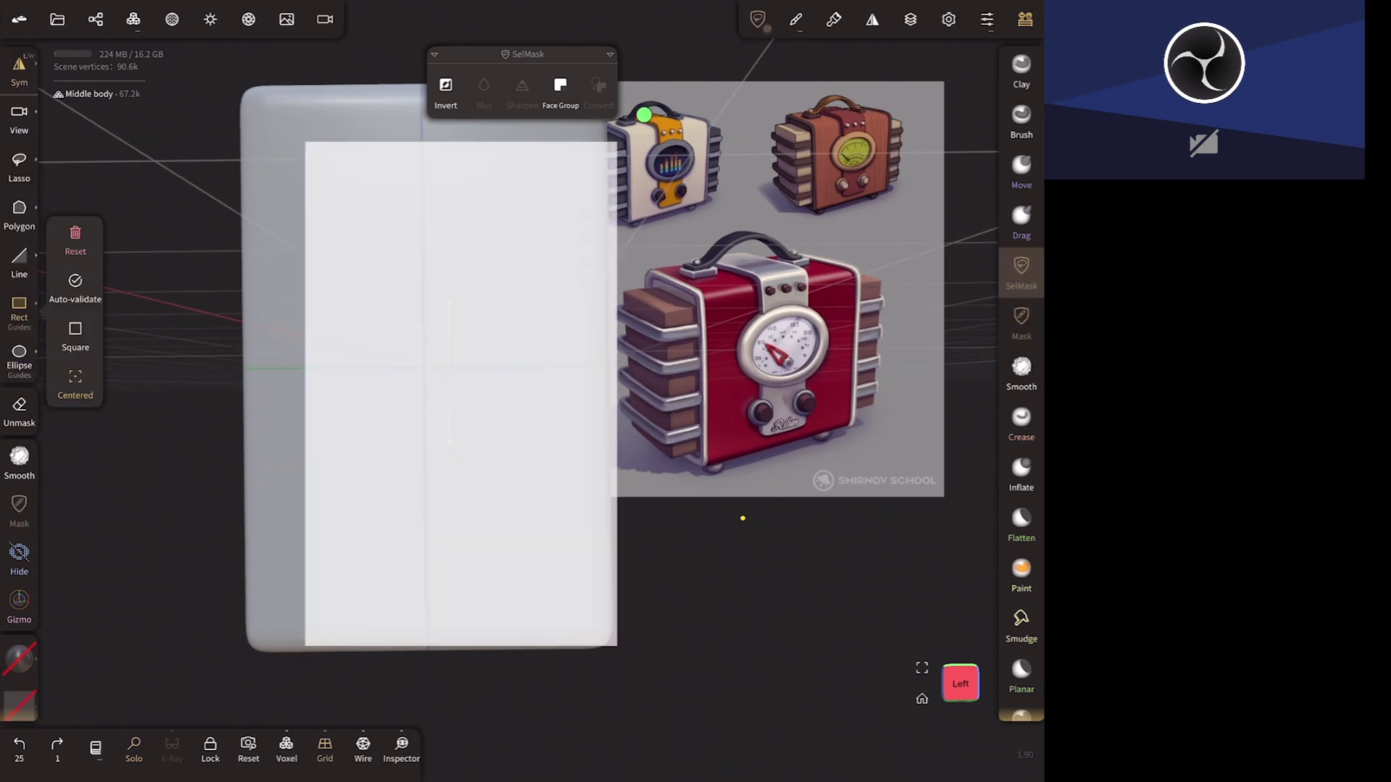
{"action": "left_click", "coordinate": [795, 19]}
{"action": "left_click", "coordinate": [918, 69]}
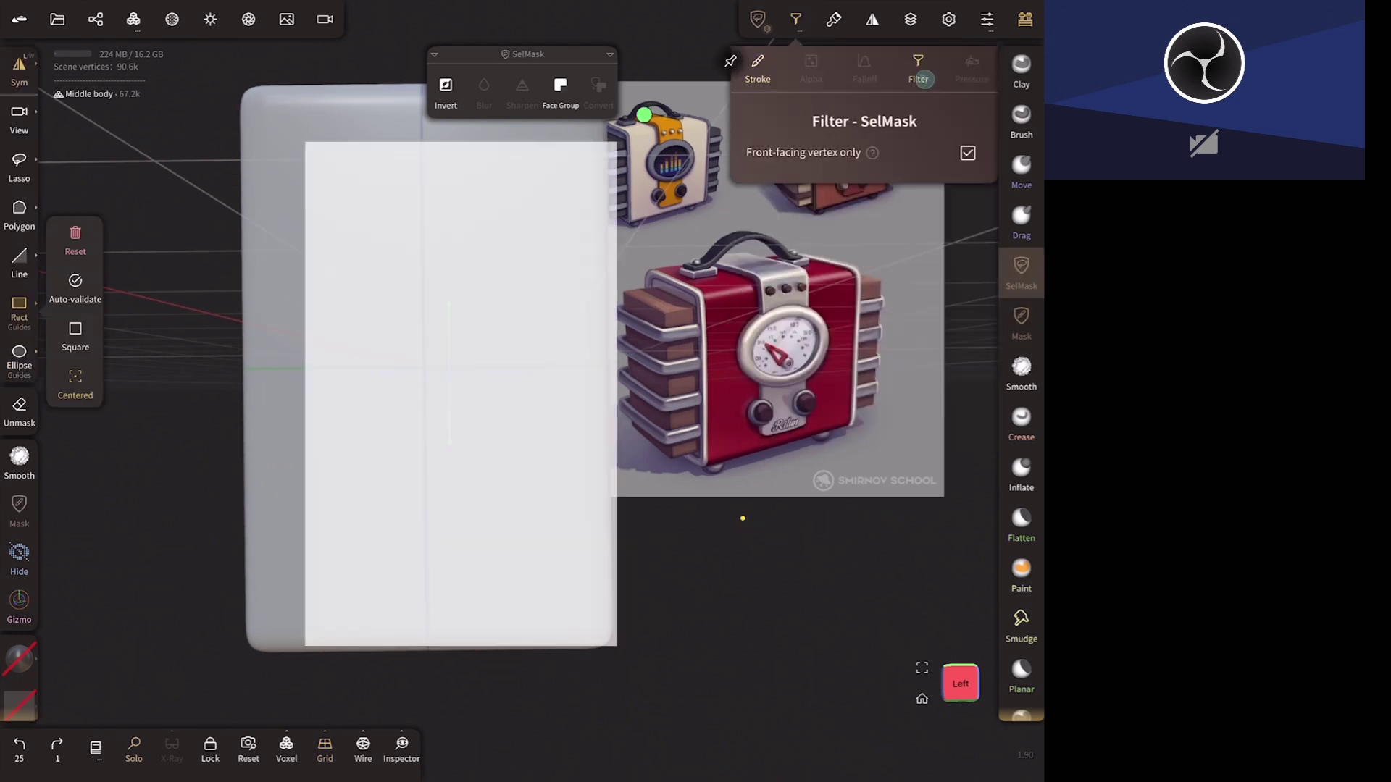
{"action": "left_click", "coordinate": [968, 153]}
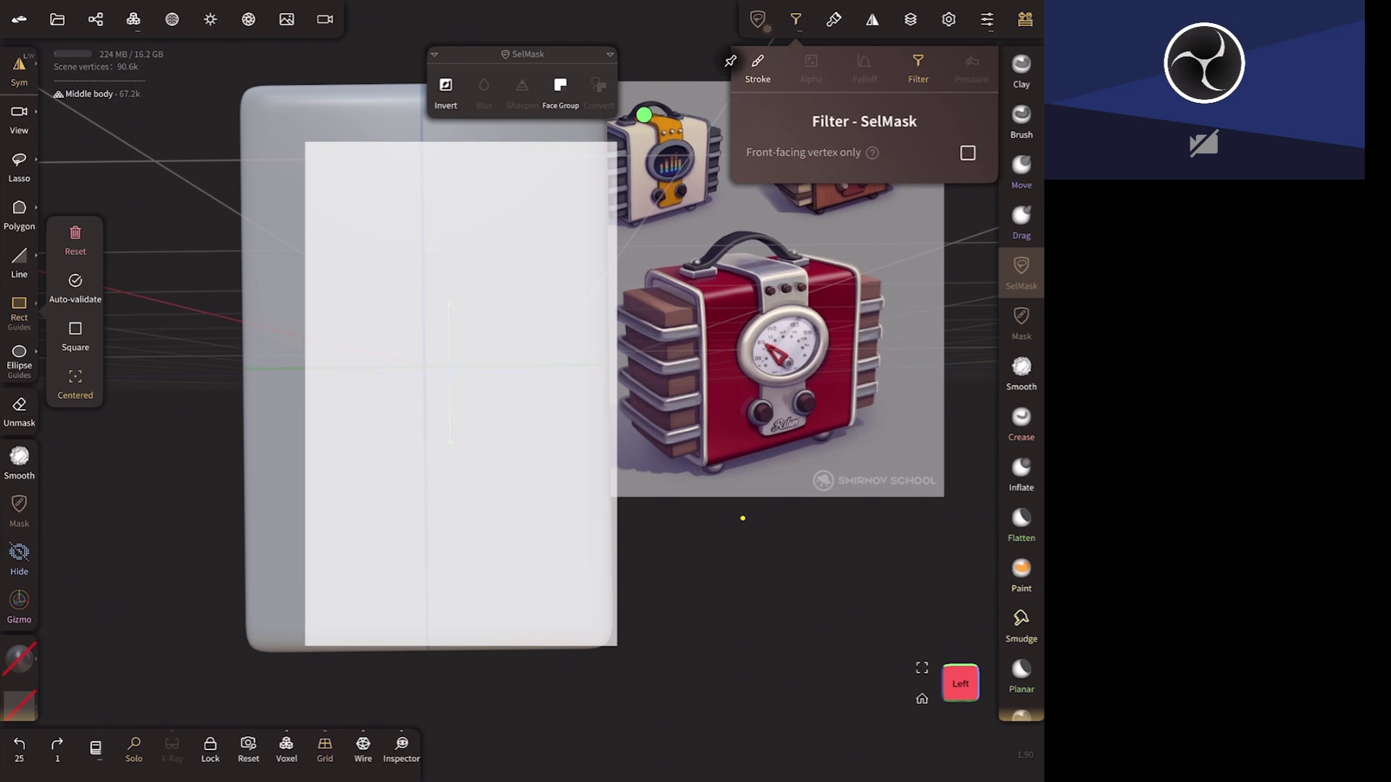
- From the Left view, mask a centred rectangle over nearly the whole box, about 23%
{"action": "left_click_drag", "start_coordinate": [742, 518], "coordinate": [766, 617]}
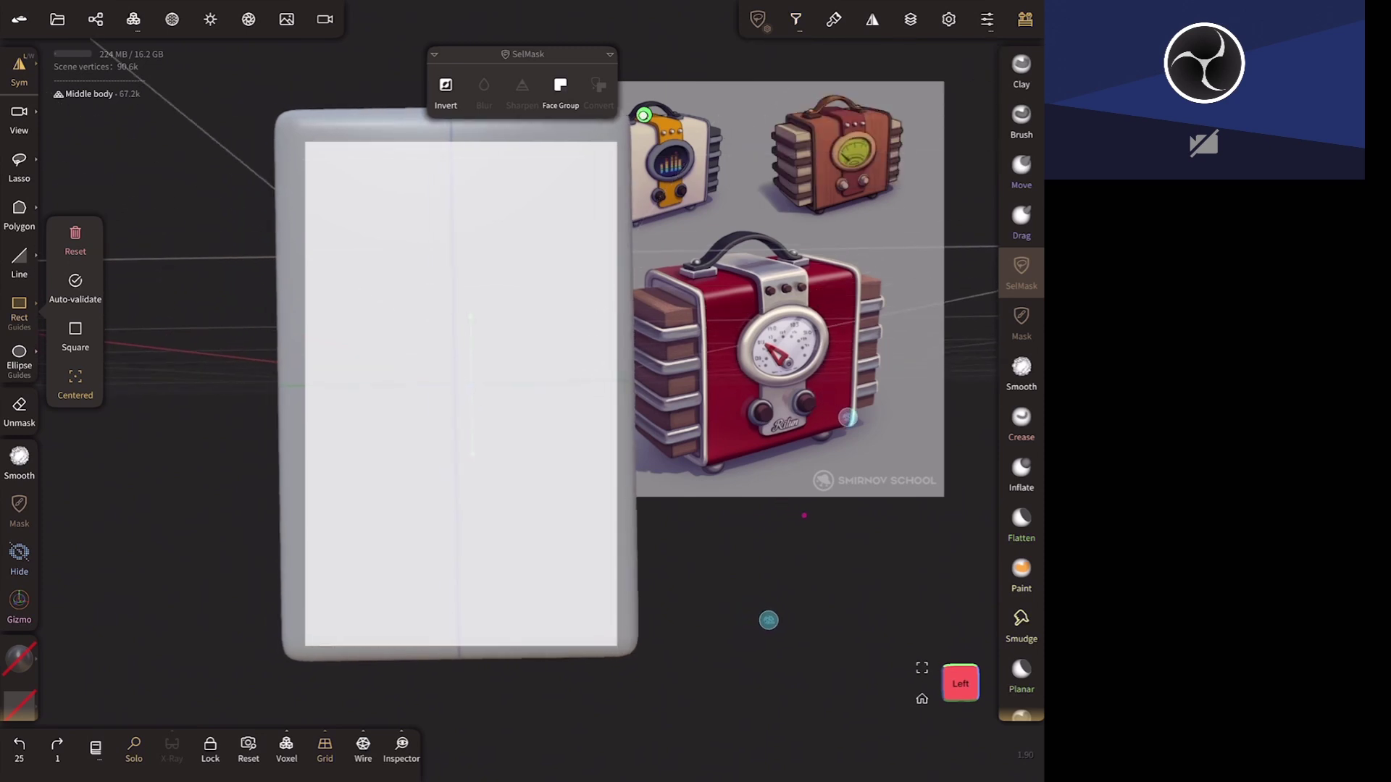
{"action": "left_click", "coordinate": [967, 691]}
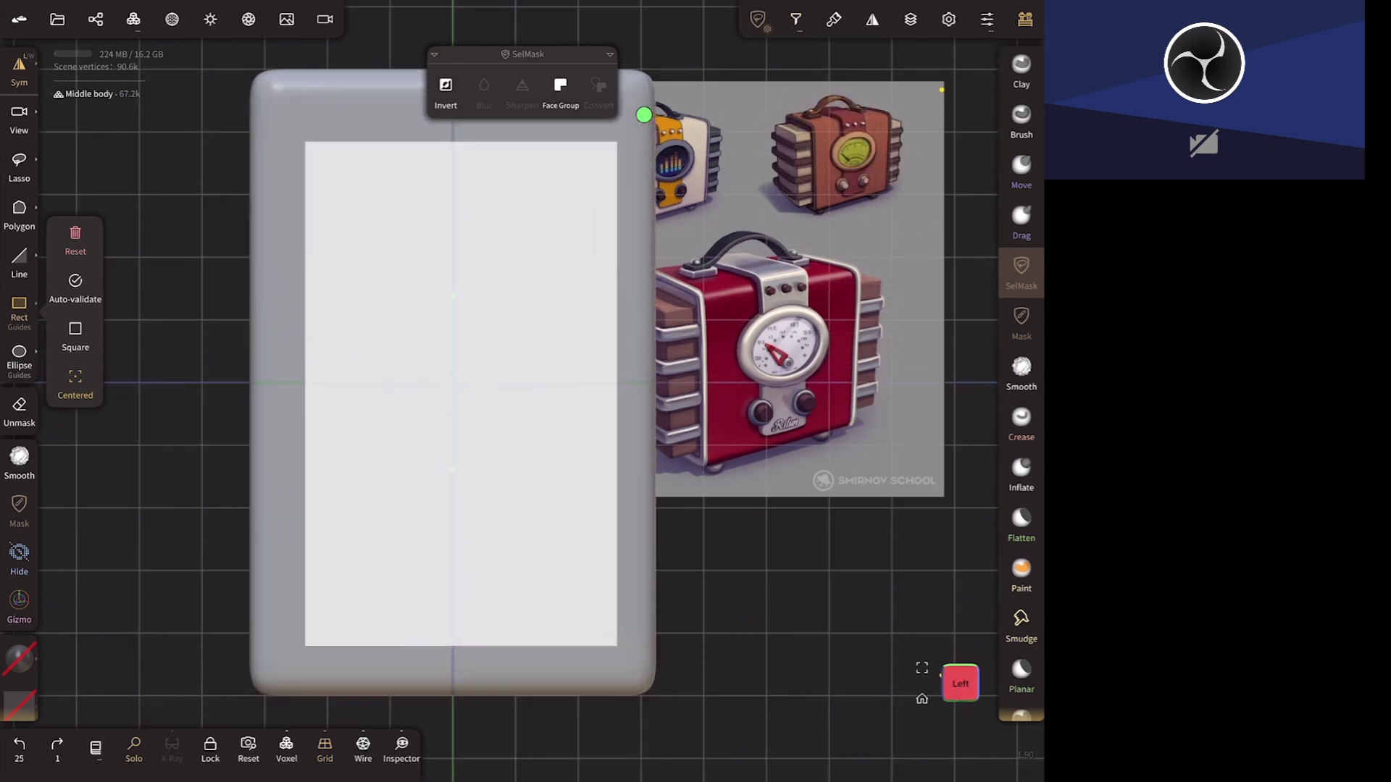
{"action": "left_click_drag", "start_coordinate": [550, 280], "coordinate": [544, 318]}
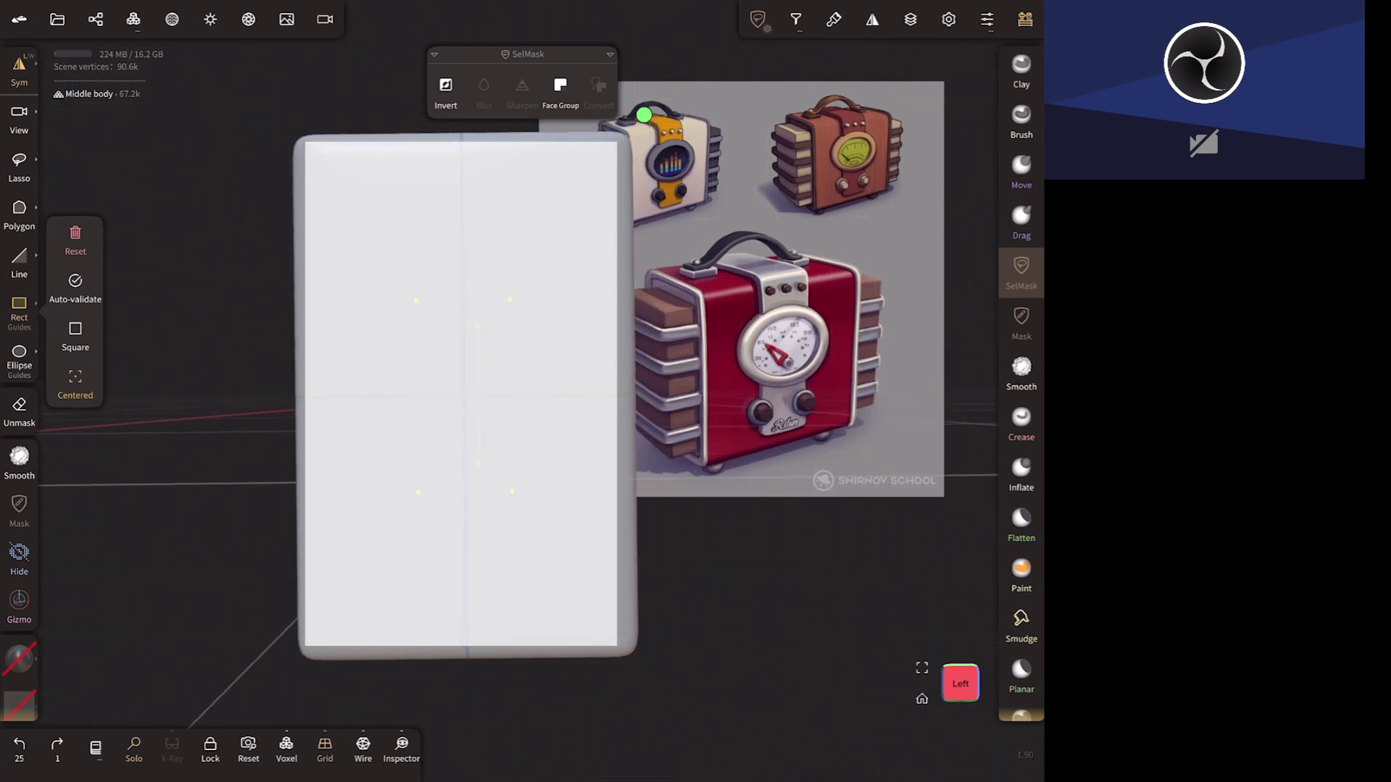
{"action": "left_click", "coordinate": [75, 241]}
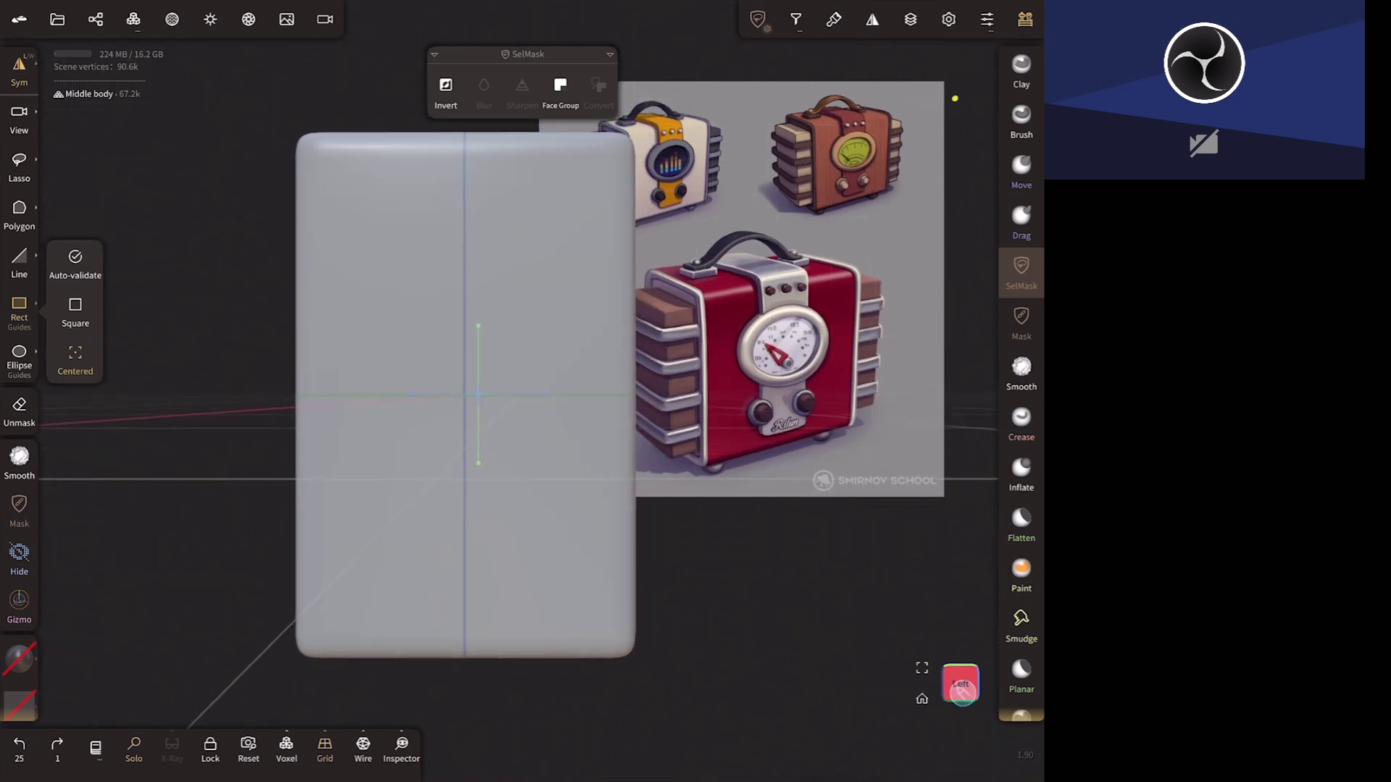
{"action": "left_click", "coordinate": [922, 667]}
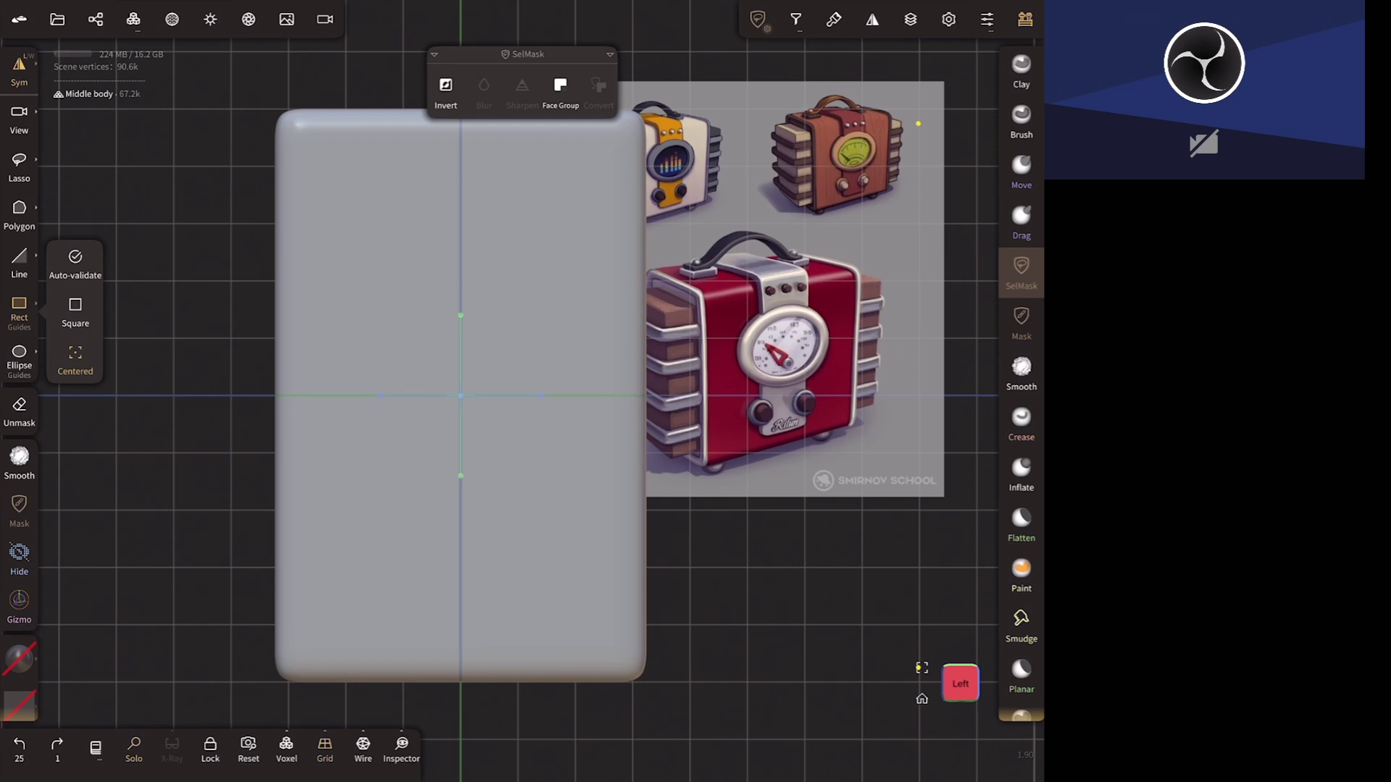
{"action": "left_click_drag", "start_coordinate": [489, 367], "coordinate": [648, 102]}
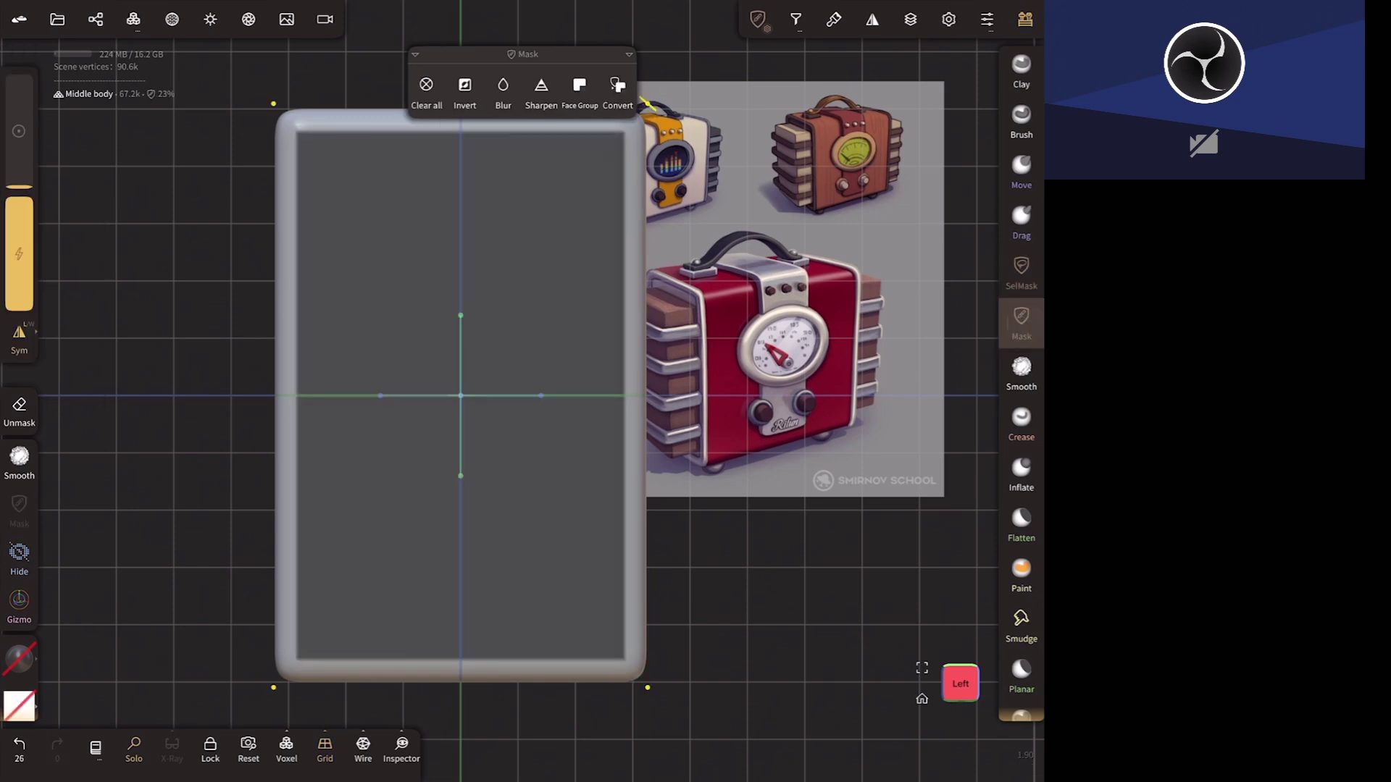
- Orbit around the box to inspect the mask and cancel the pending rectangle selection
{"action": "left_click_drag", "start_coordinate": [394, 599], "coordinate": [166, 601]}
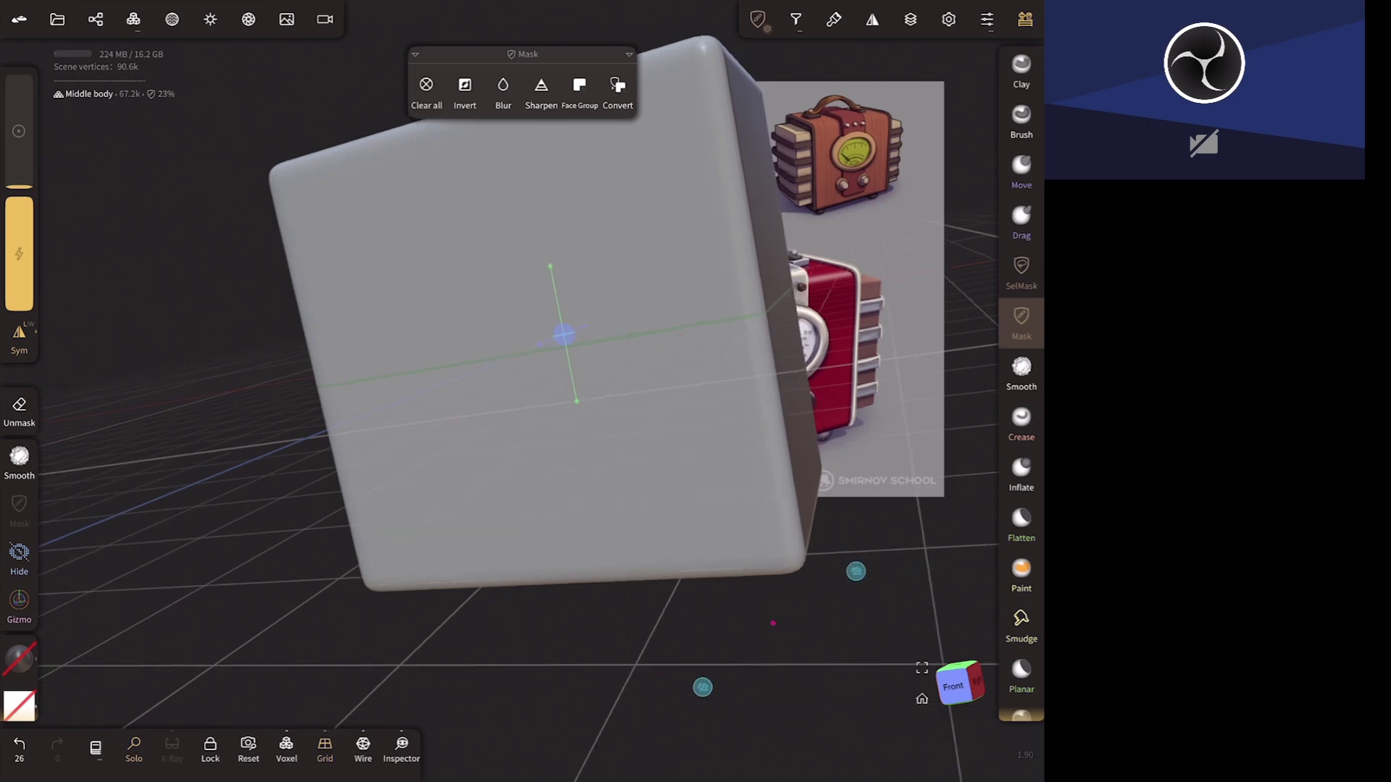
{"action": "mouse_move", "coordinate": [854, 568]}
{"action": "left_mouse_down"}
{"action": "mouse_move", "coordinate": [662, 660]}
{"action": "mouse_move", "coordinate": [528, 646]}
{"action": "mouse_move", "coordinate": [947, 580]}
{"action": "left_mouse_up"}
{"action": "left_click_drag", "start_coordinate": [702, 652], "coordinate": [788, 523]}
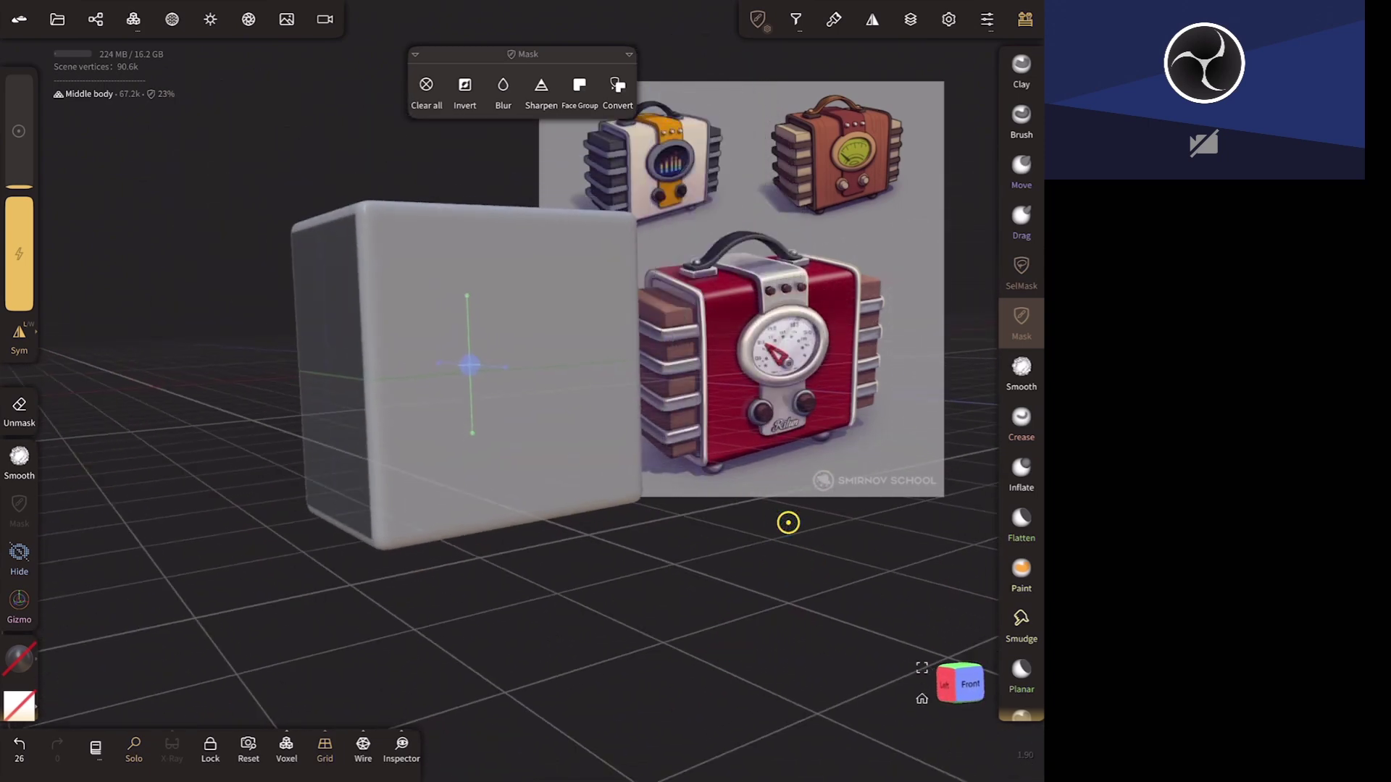
{"action": "left_click", "coordinate": [1021, 269]}
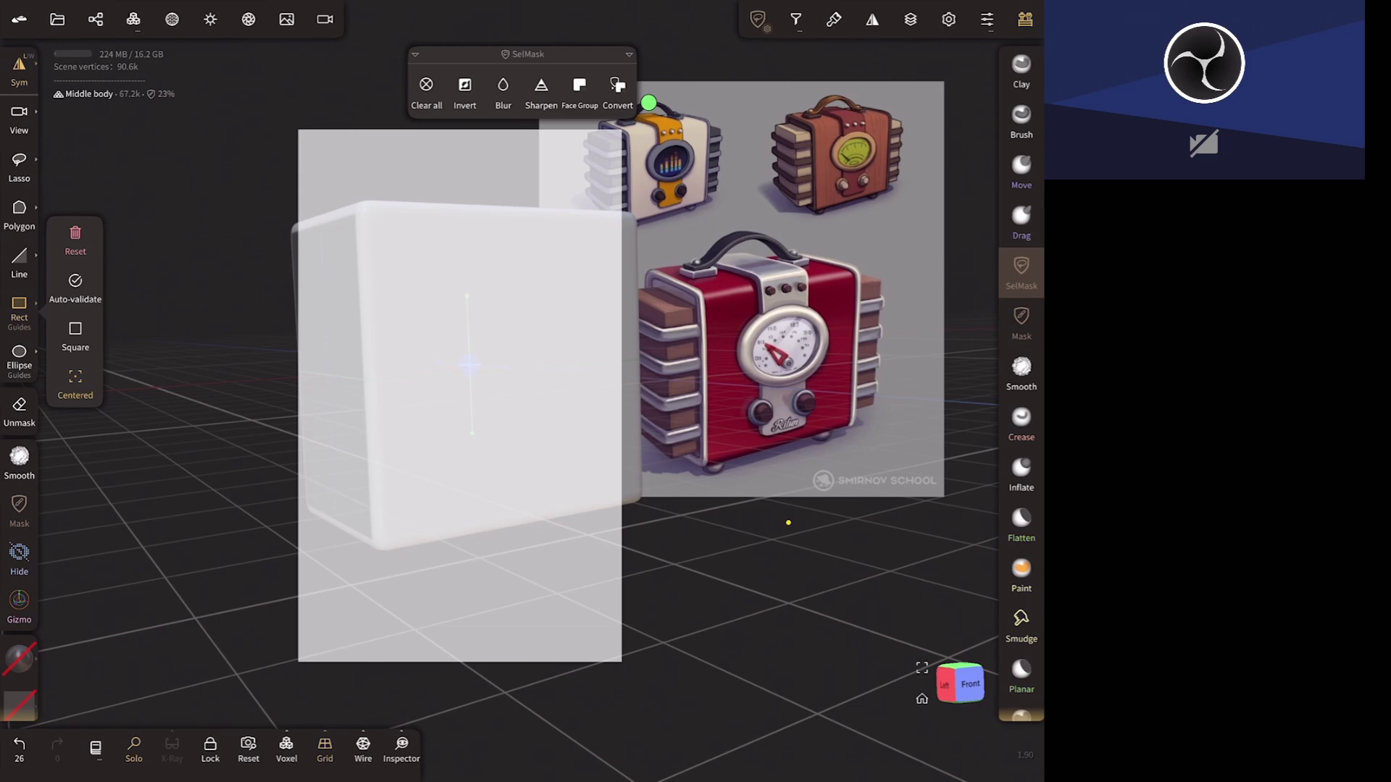
{"action": "left_click", "coordinate": [75, 239]}
{"action": "left_click_drag", "start_coordinate": [753, 521], "coordinate": [773, 507]}
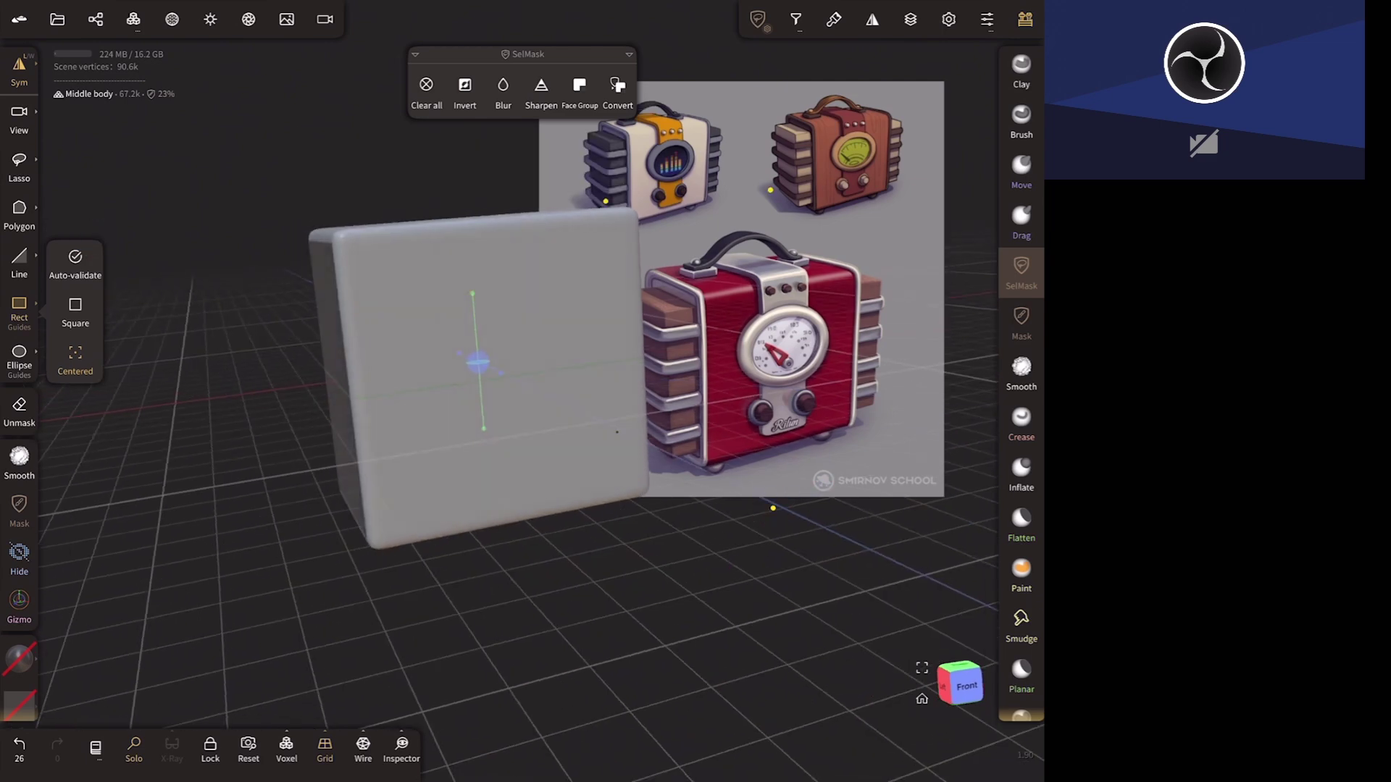
- Invert the mask to about 76%, leaving the front panel free, and activate the Gizmo
{"action": "left_click", "coordinate": [464, 84]}
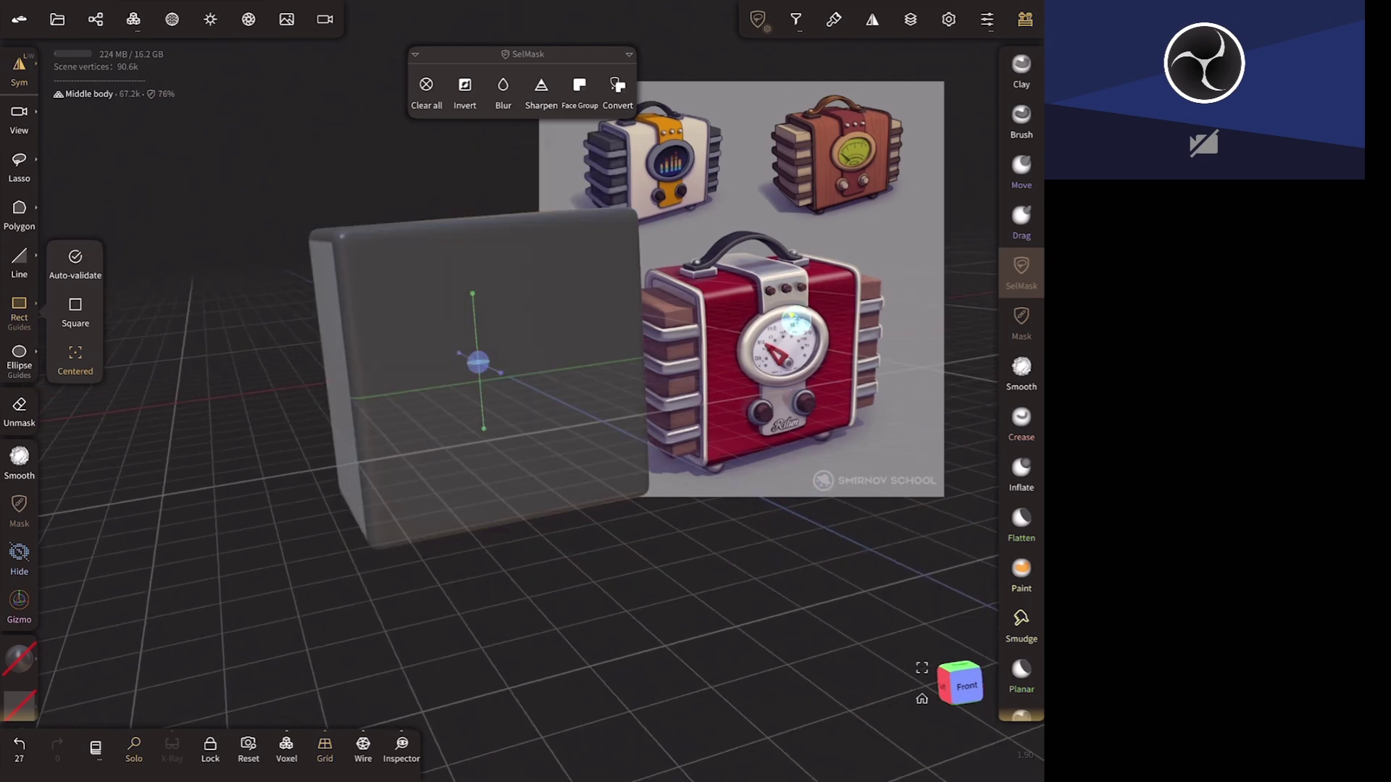
{"action": "mouse_move", "coordinate": [556, 627]}
{"action": "left_mouse_down"}
{"action": "mouse_move", "coordinate": [613, 635]}
{"action": "mouse_move", "coordinate": [423, 605]}
{"action": "left_mouse_up"}
{"action": "mouse_move", "coordinate": [643, 581]}
{"action": "left_mouse_down"}
{"action": "mouse_move", "coordinate": [657, 606]}
{"action": "mouse_move", "coordinate": [731, 470]}
{"action": "left_mouse_up"}
{"action": "left_click", "coordinate": [960, 684]}
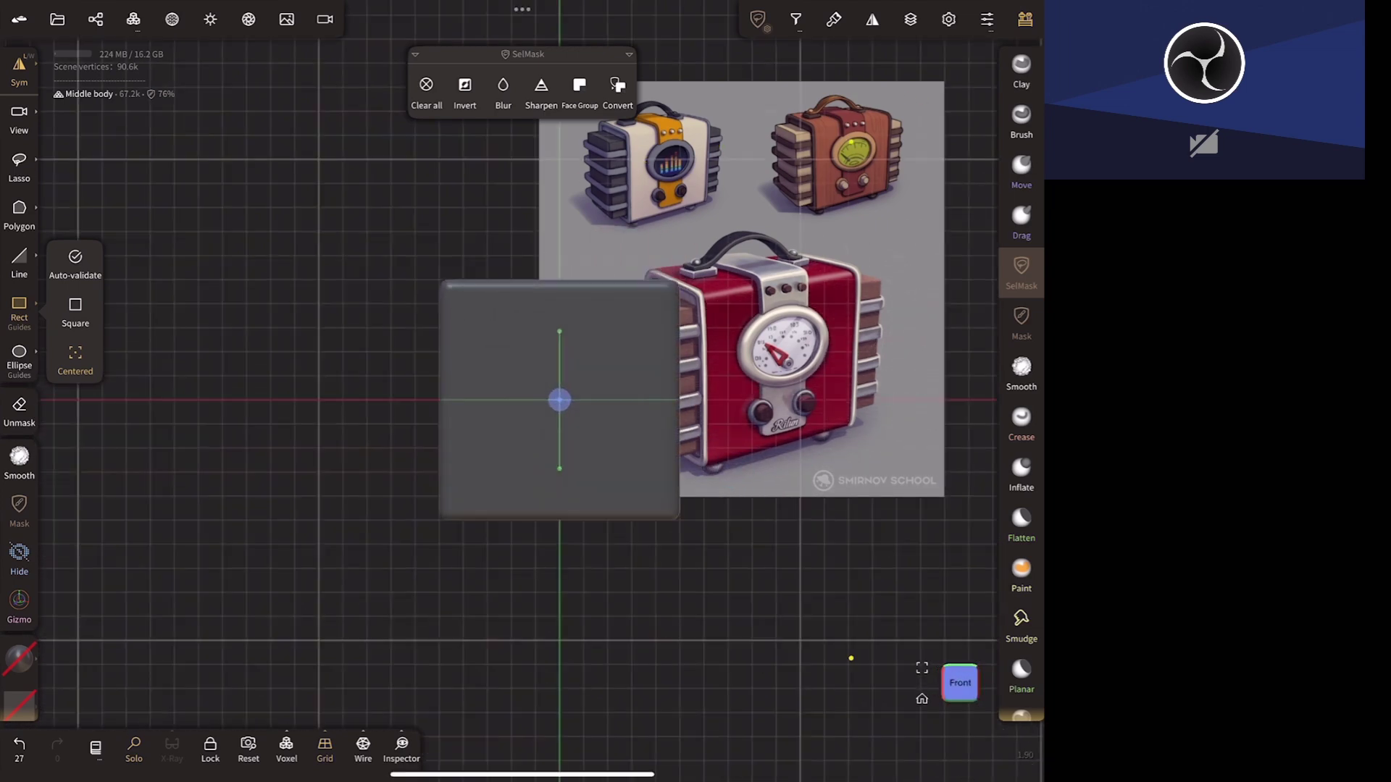
{"action": "left_click", "coordinate": [19, 600]}
{"action": "left_click_drag", "start_coordinate": [435, 648], "coordinate": [733, 698]}
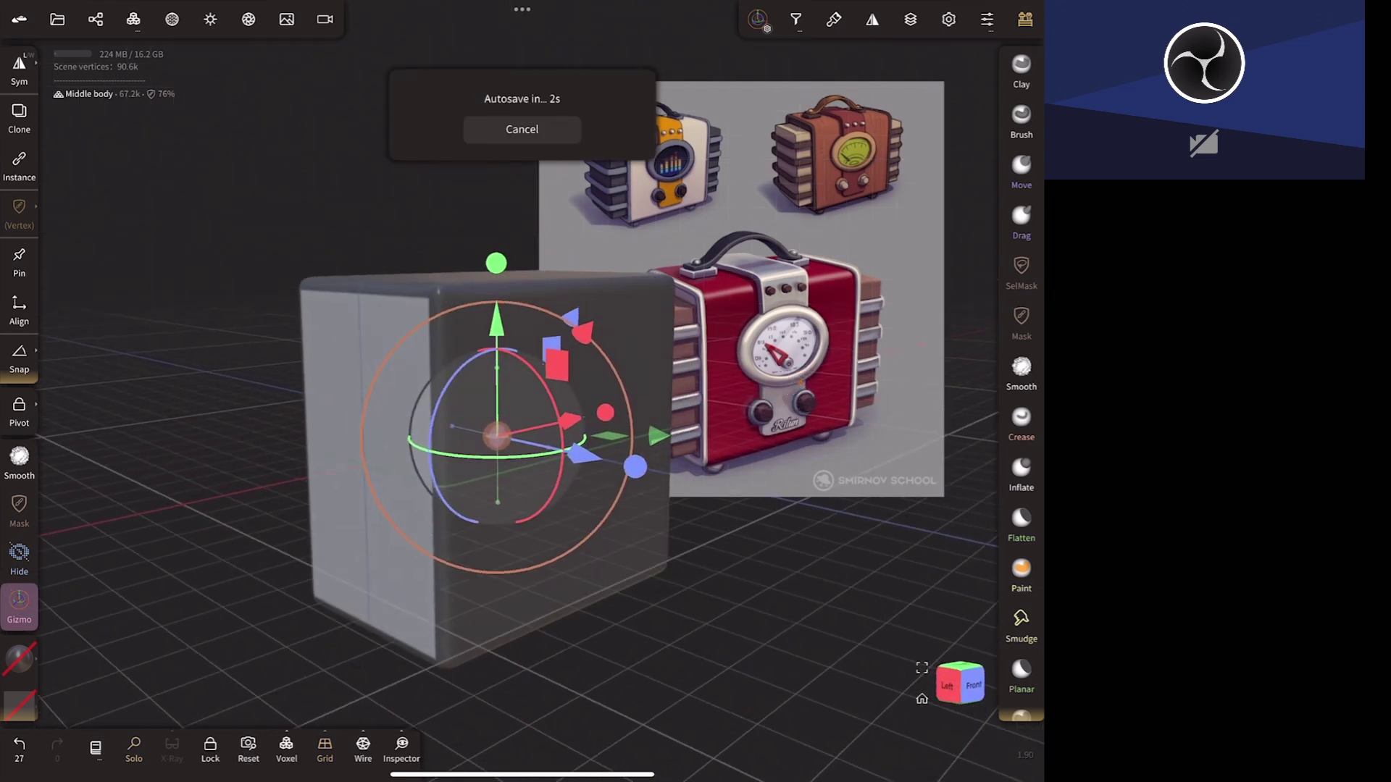
- Push the unmasked front panel inward with the gizmo to form a recessed inset
{"action": "left_click_drag", "start_coordinate": [605, 412], "coordinate": [606, 413]}
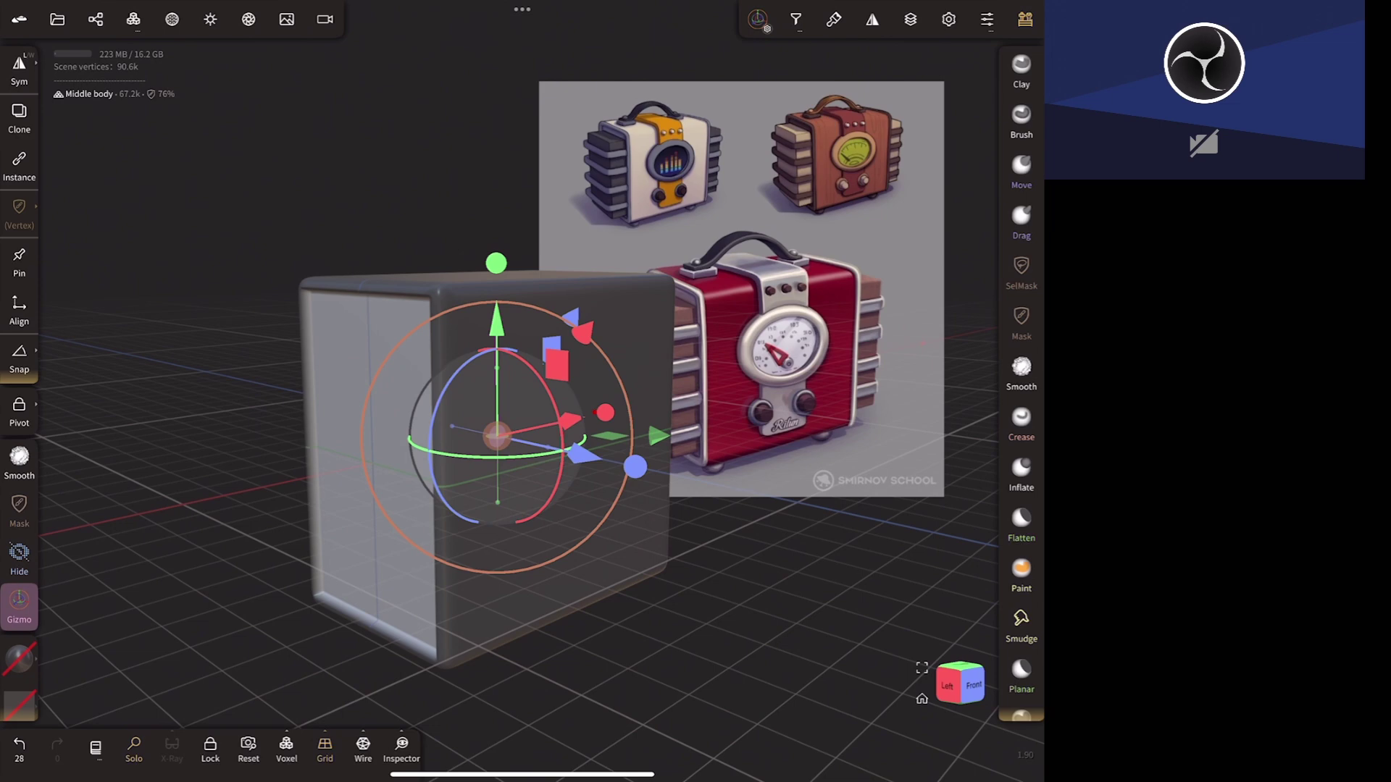
{"action": "left_click_drag", "start_coordinate": [598, 358], "coordinate": [598, 358]}
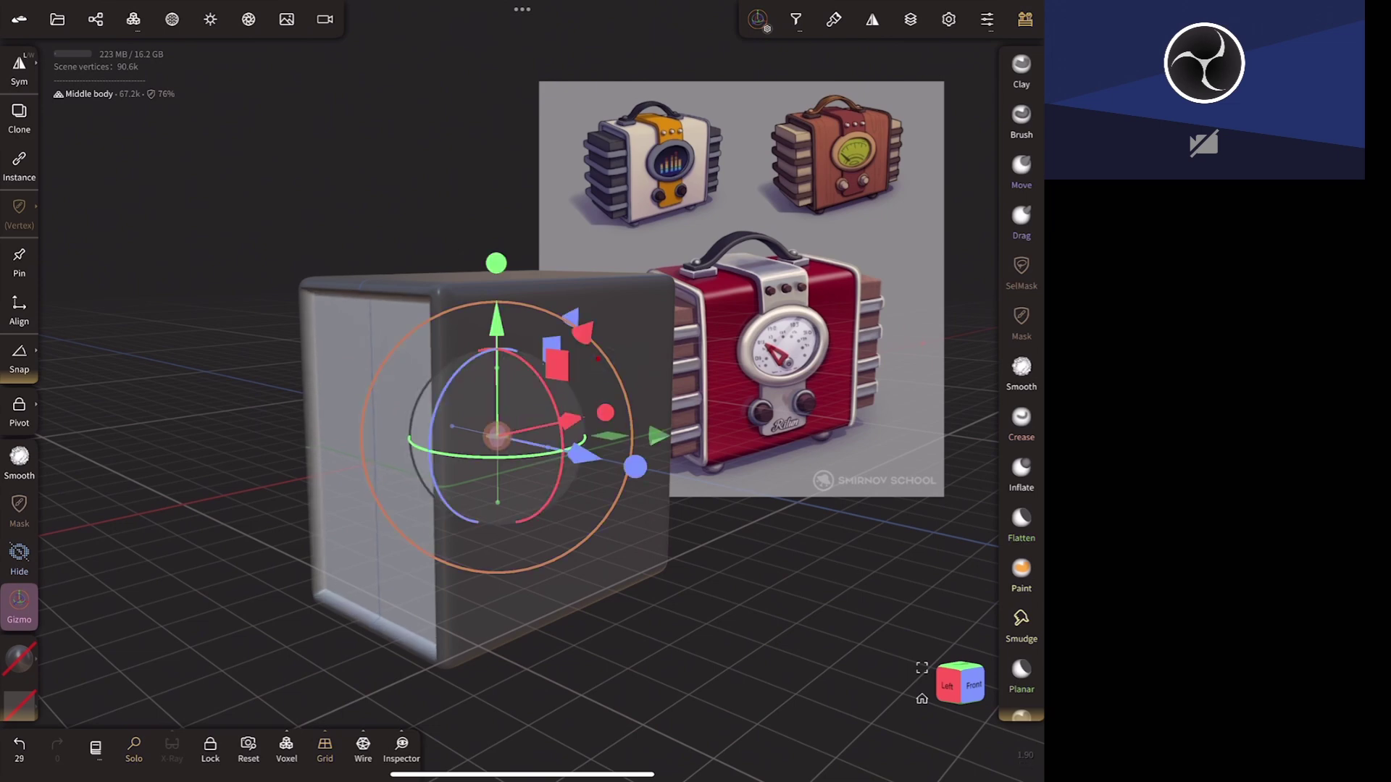
{"action": "left_click_drag", "start_coordinate": [605, 411], "coordinate": [620, 412]}
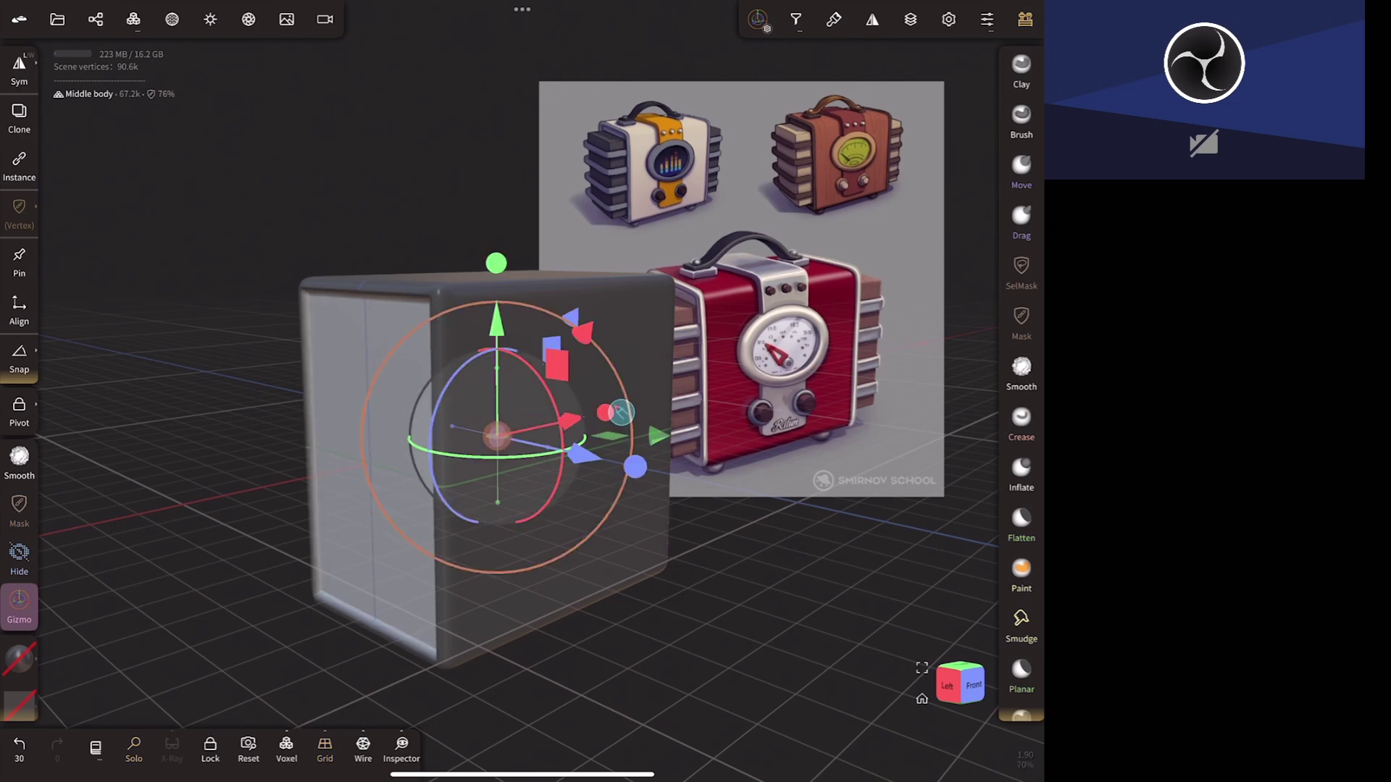
{"action": "mouse_move", "coordinate": [766, 652]}
{"action": "left_mouse_down"}
{"action": "mouse_move", "coordinate": [861, 527]}
{"action": "mouse_move", "coordinate": [656, 660]}
{"action": "left_mouse_up"}
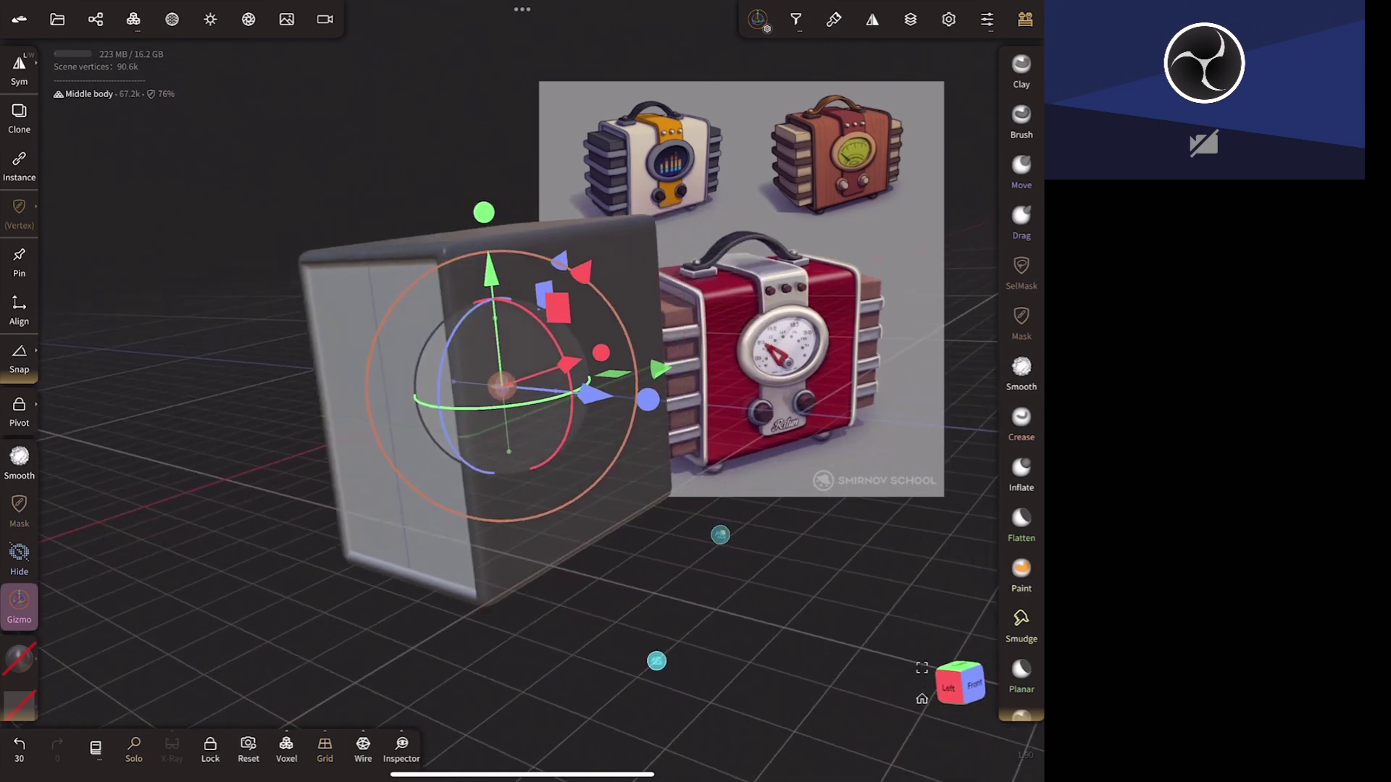
{"action": "left_click_drag", "start_coordinate": [720, 534], "coordinate": [772, 546]}
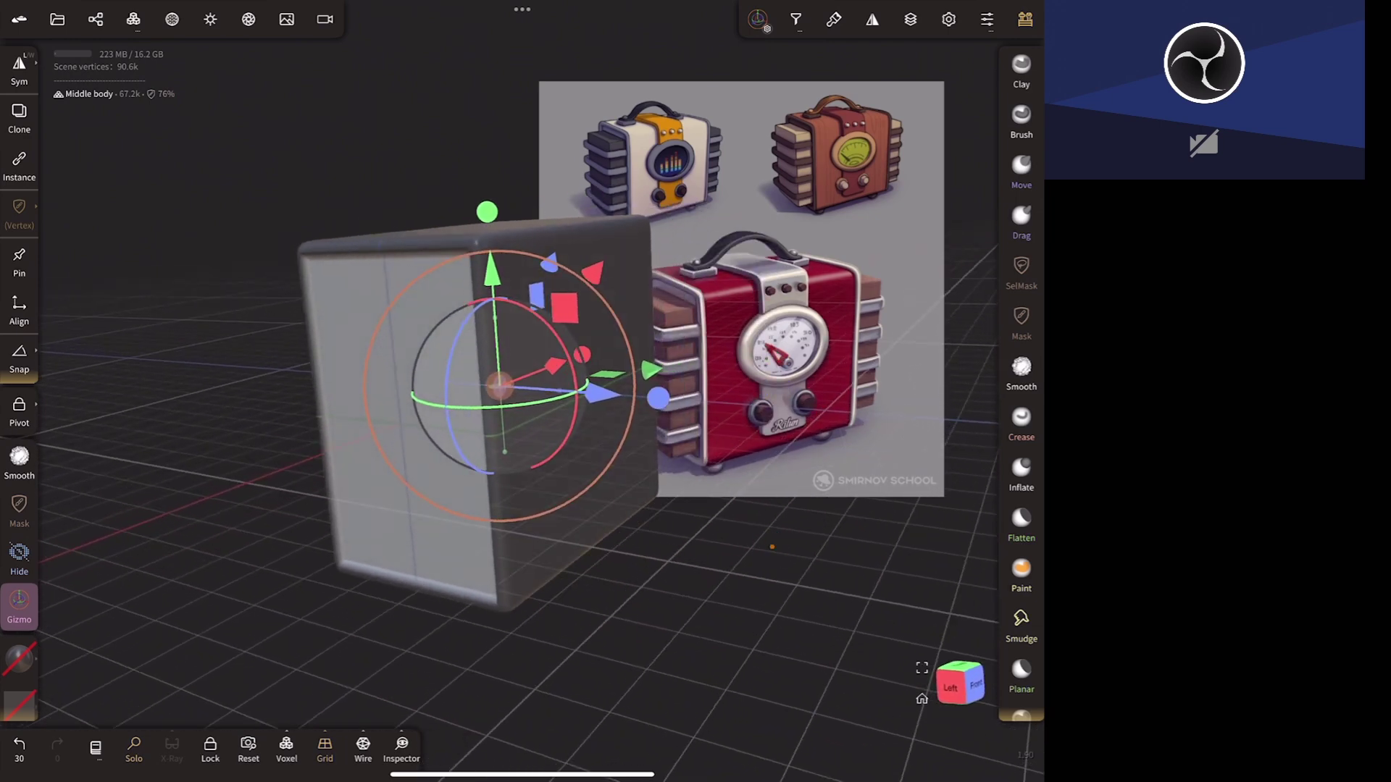
- Reposition the gizmo pivot, then invert the mask to clear it from the box
{"action": "left_click", "coordinate": [487, 211]}
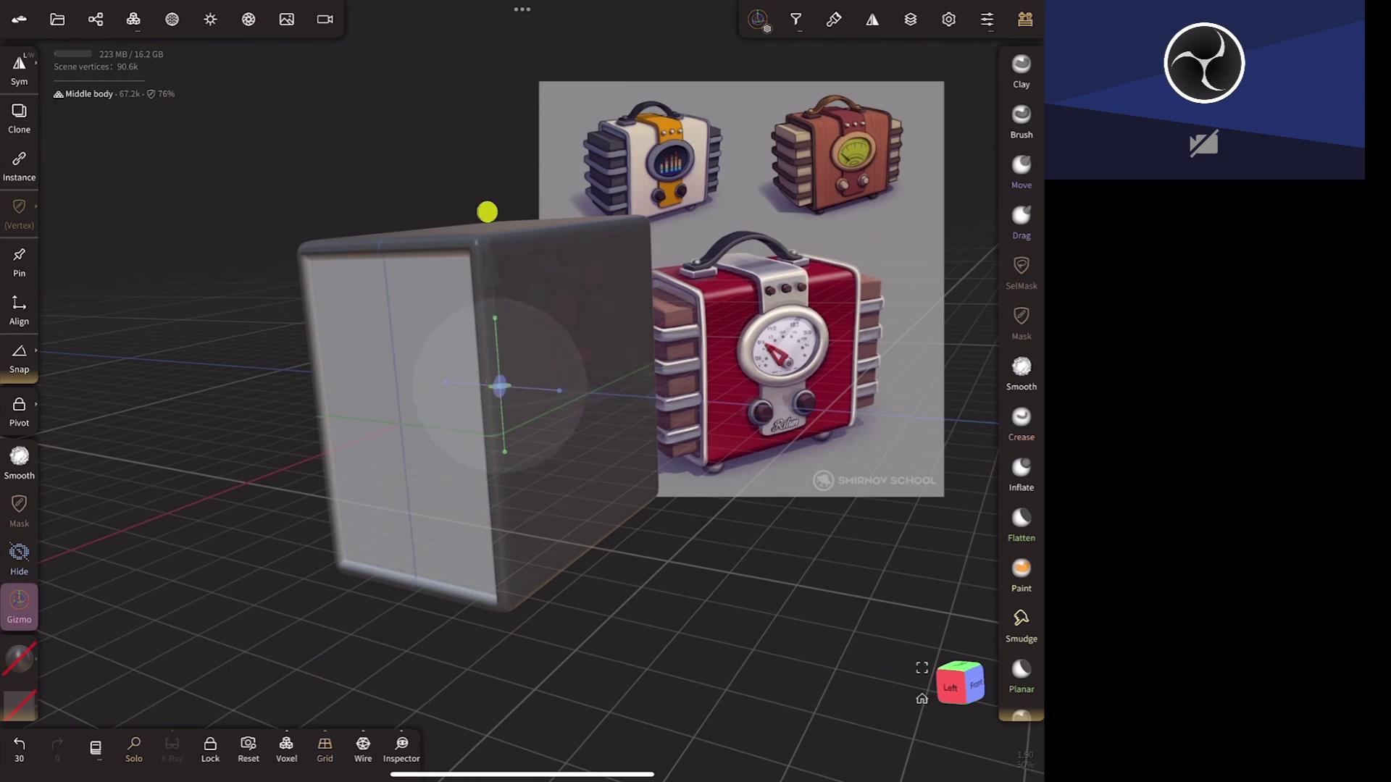
{"action": "left_click", "coordinate": [487, 211]}
{"action": "middle_click_drag", "start_coordinate": [906, 507], "coordinate": [833, 491]}
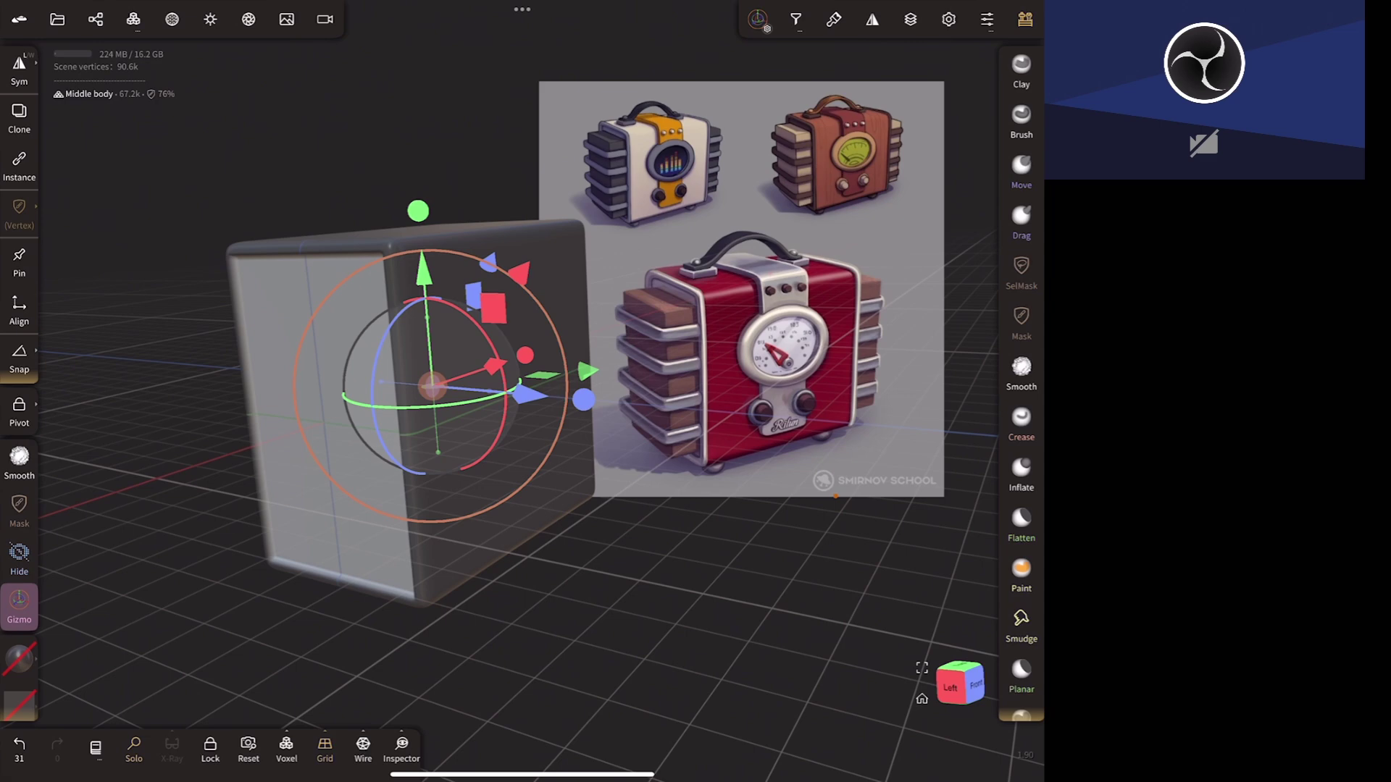
{"action": "left_click", "coordinate": [583, 399]}
{"action": "left_click", "coordinate": [583, 399]}
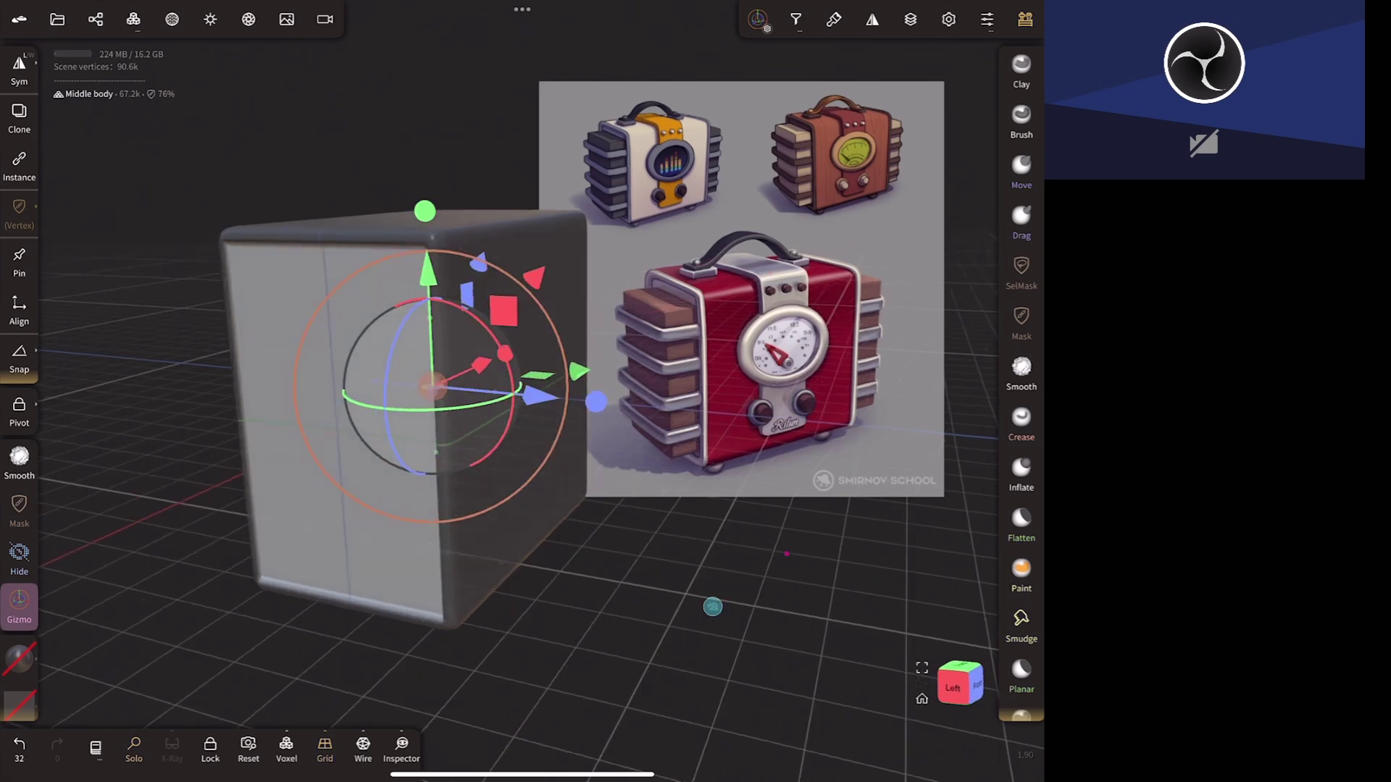
{"action": "left_click_drag", "start_coordinate": [714, 606], "coordinate": [720, 604]}
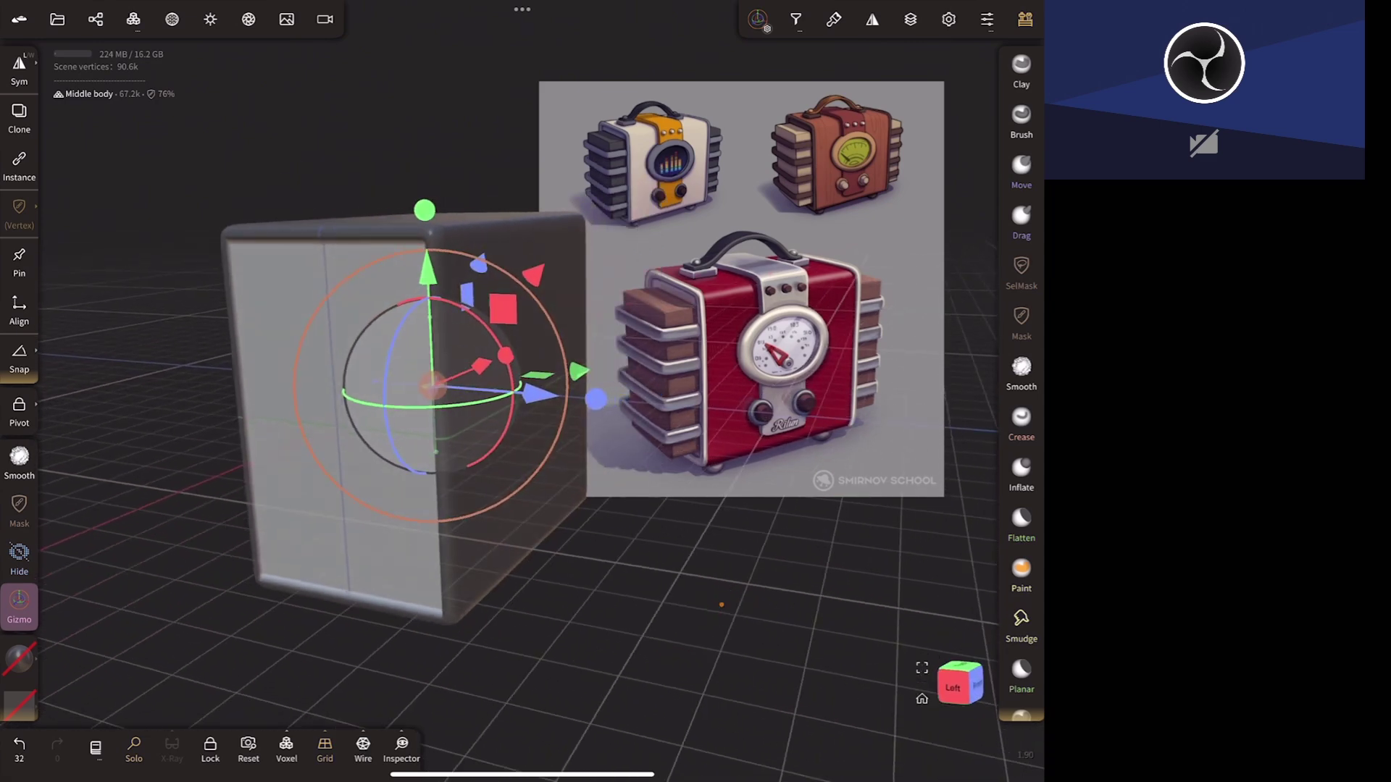
{"action": "left_click", "coordinate": [1022, 272]}
{"action": "left_click", "coordinate": [442, 88]}
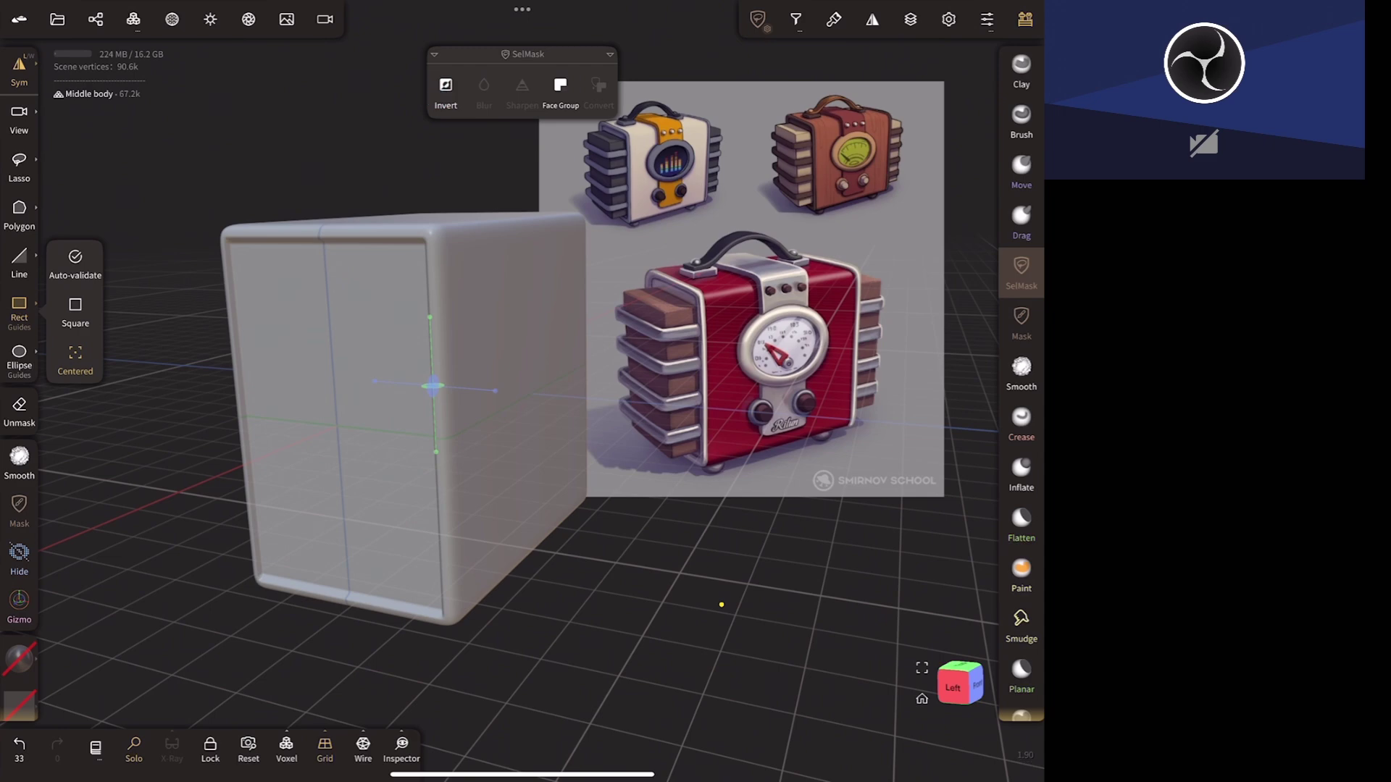
- In Front view, mask a centred rectangle covering most of the box
{"action": "left_click_drag", "start_coordinate": [722, 604], "coordinate": [707, 580]}
{"action": "mouse_move", "coordinate": [676, 633]}
{"action": "left_mouse_down"}
{"action": "mouse_move", "coordinate": [728, 620]}
{"action": "mouse_move", "coordinate": [733, 525]}
{"action": "mouse_move", "coordinate": [659, 574]}
{"action": "mouse_move", "coordinate": [628, 672]}
{"action": "mouse_move", "coordinate": [636, 543]}
{"action": "mouse_move", "coordinate": [671, 503]}
{"action": "mouse_move", "coordinate": [624, 512]}
{"action": "mouse_move", "coordinate": [823, 605]}
{"action": "mouse_move", "coordinate": [683, 596]}
{"action": "mouse_move", "coordinate": [676, 647]}
{"action": "left_mouse_up"}
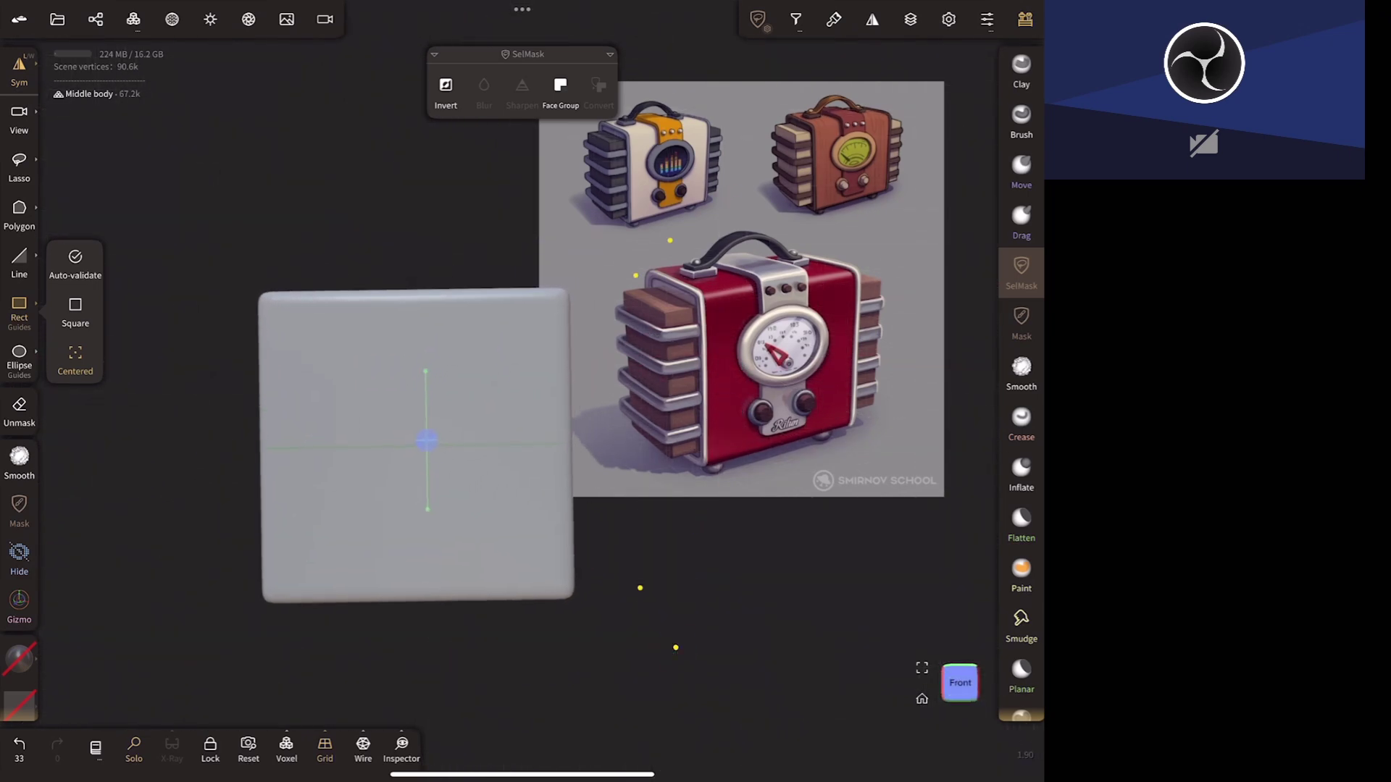
{"action": "left_click_drag", "start_coordinate": [764, 563], "coordinate": [823, 600]}
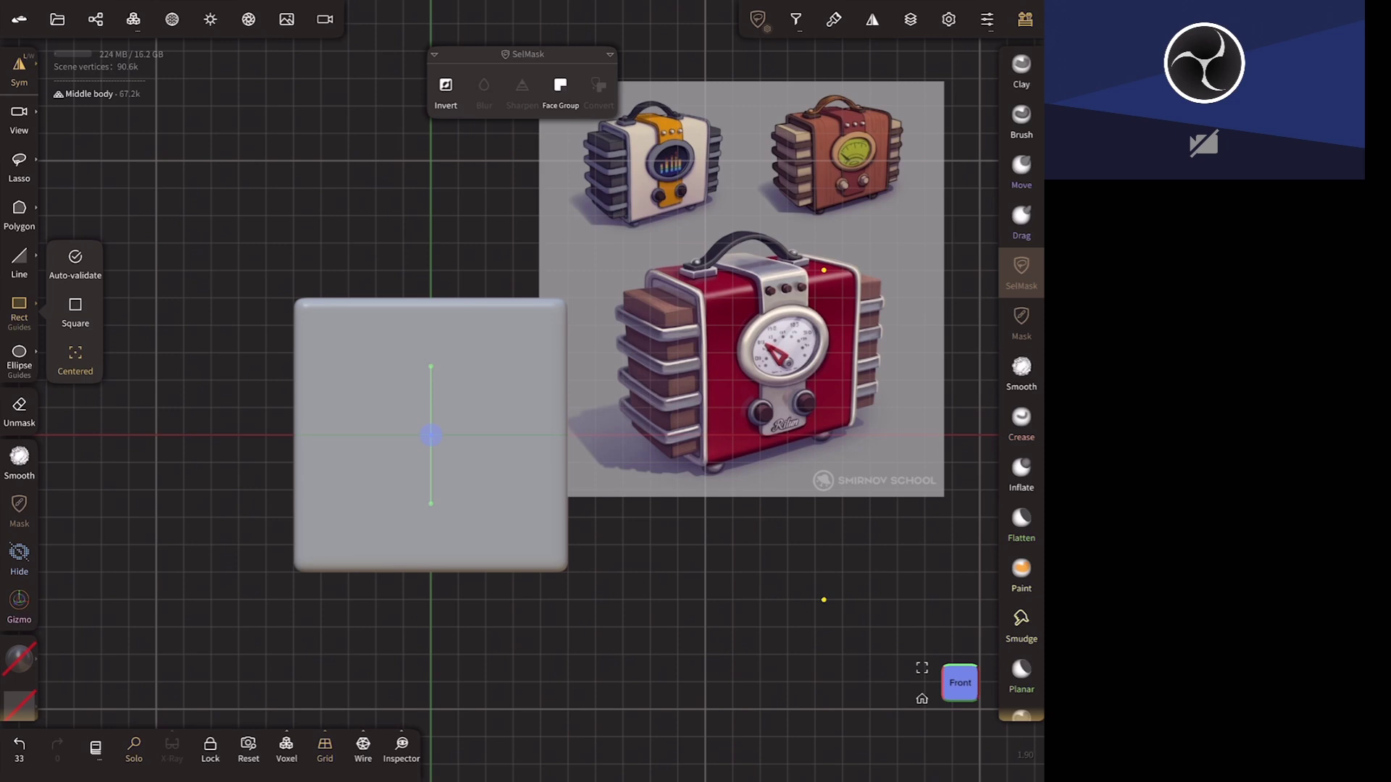
{"action": "left_click_drag", "start_coordinate": [430, 435], "coordinate": [583, 228]}
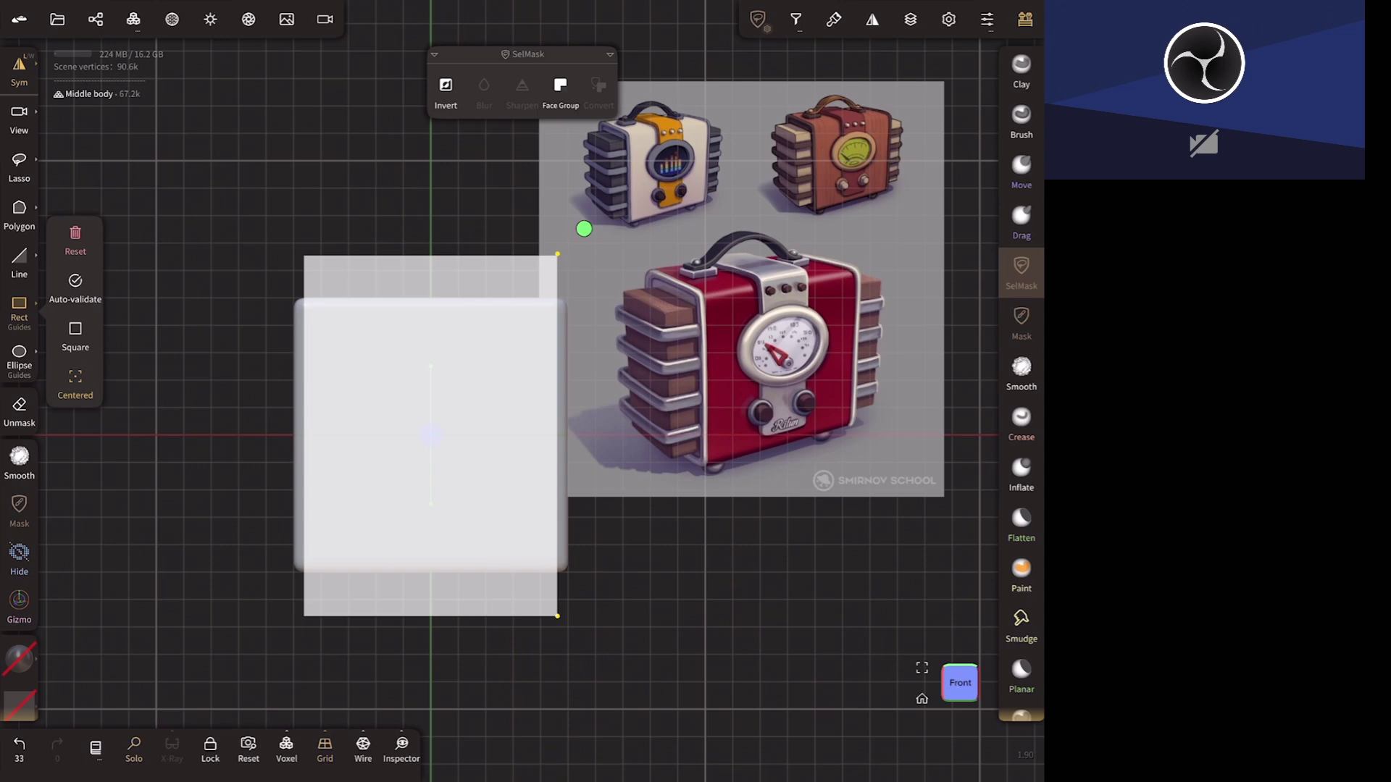
{"action": "left_click", "coordinate": [584, 642]}
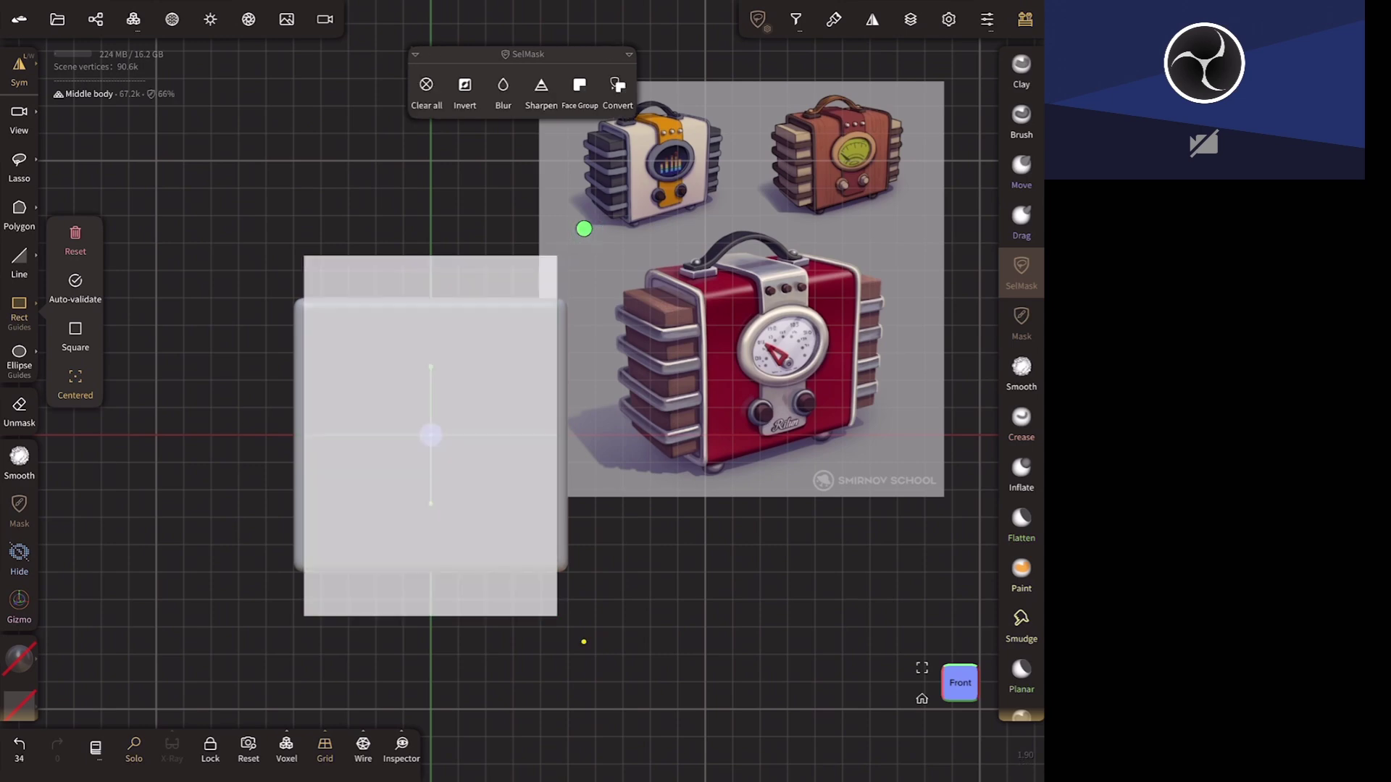
- Invert the mask so only the box's left and right ends stay masked, about 33%
{"action": "left_click", "coordinate": [1021, 322]}
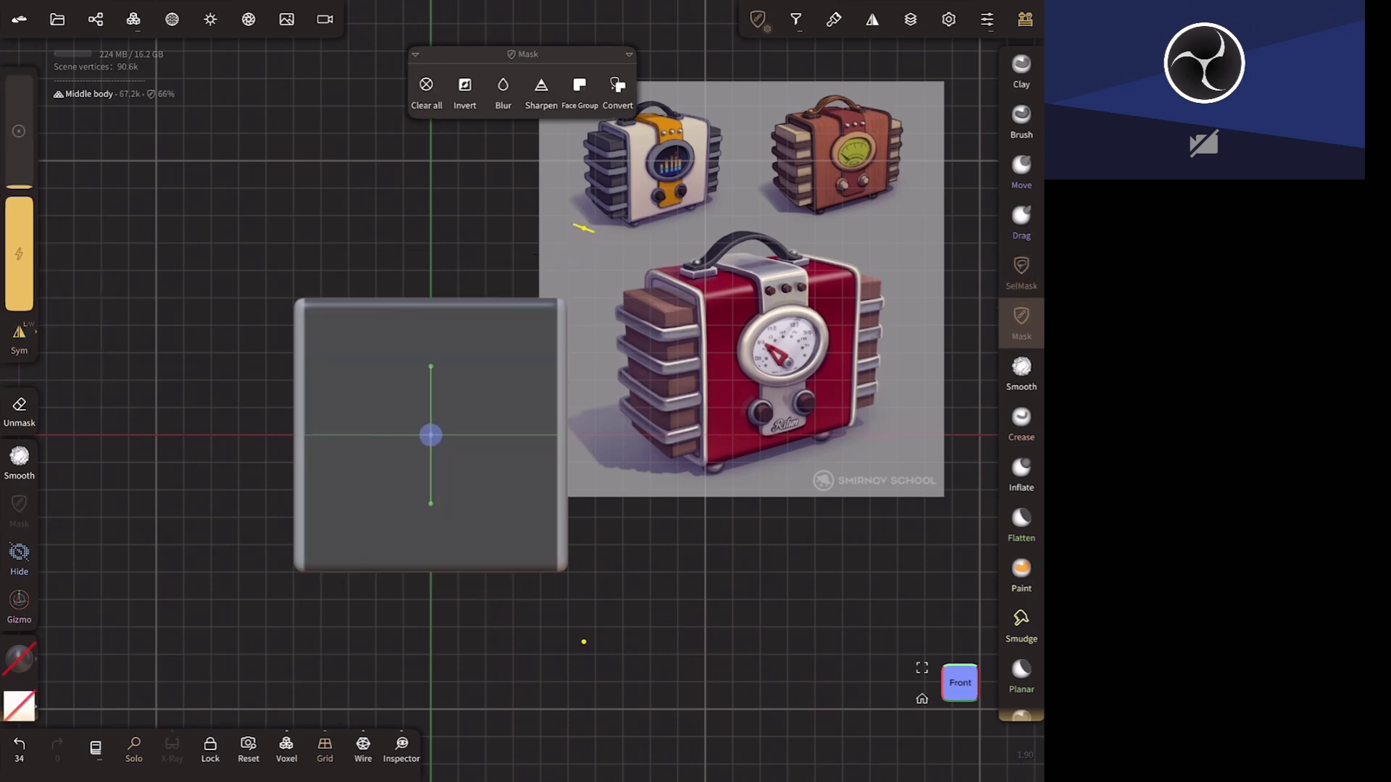
{"action": "mouse_move", "coordinate": [651, 572]}
{"action": "left_mouse_down"}
{"action": "mouse_move", "coordinate": [762, 614]}
{"action": "mouse_move", "coordinate": [786, 487]}
{"action": "mouse_move", "coordinate": [777, 503]}
{"action": "left_mouse_up"}
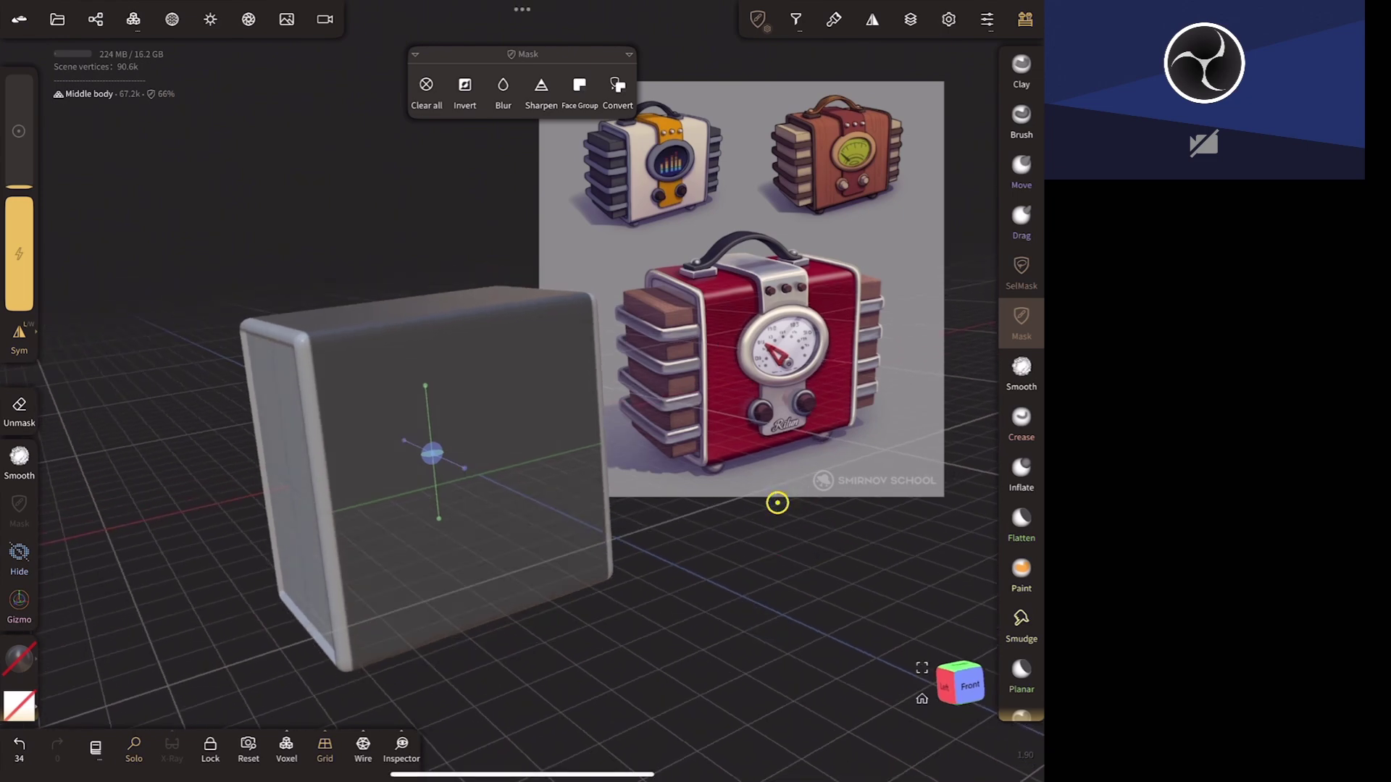
{"action": "left_click", "coordinate": [1021, 272]}
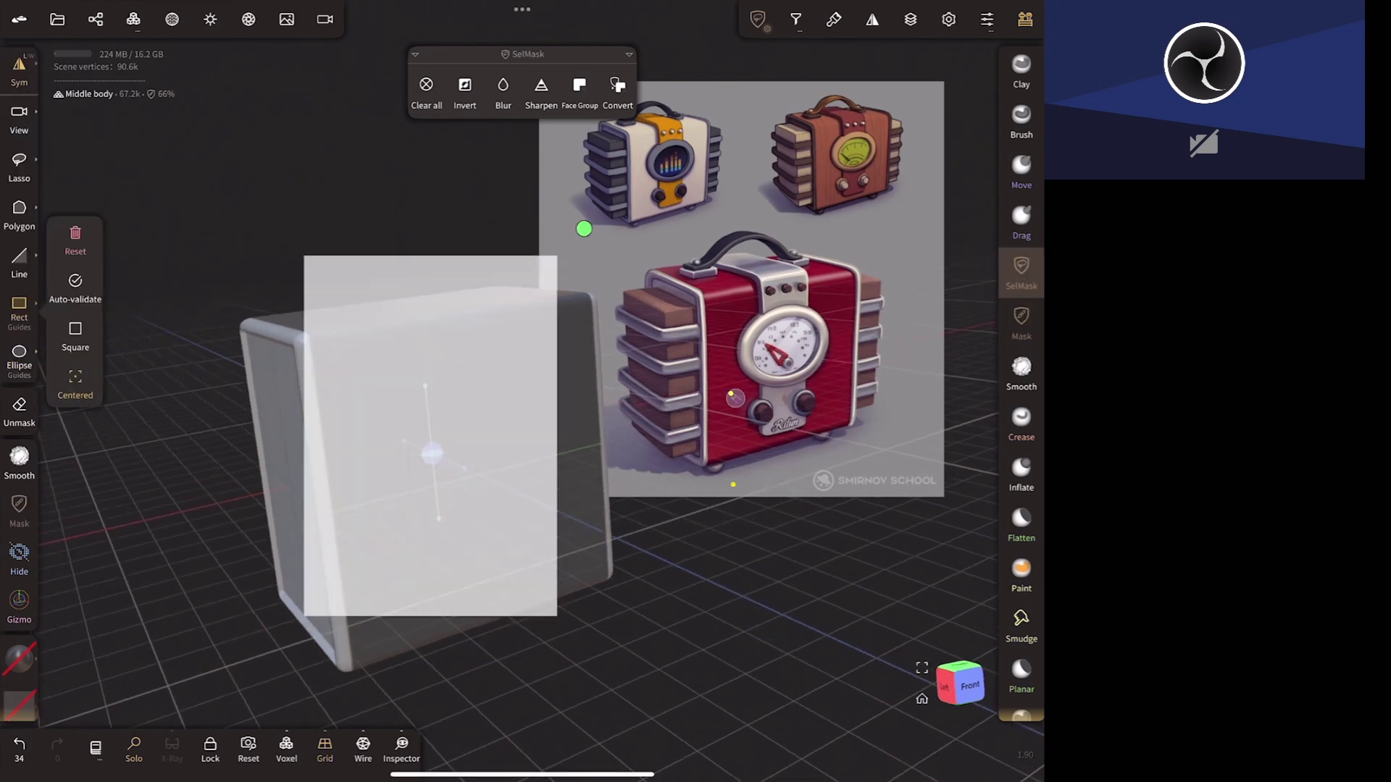
{"action": "left_click", "coordinate": [731, 393]}
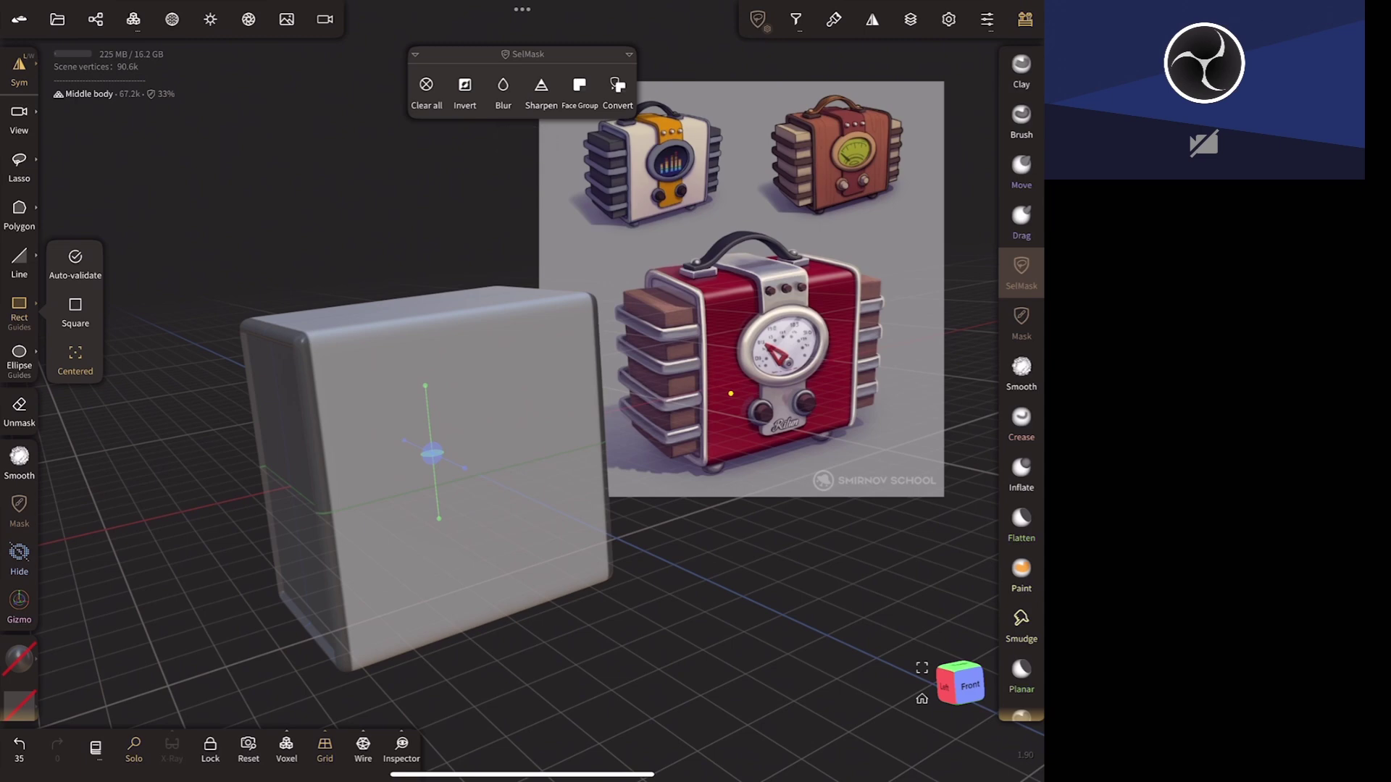
- Activate the Gizmo and start adjusting the unmasked middle section in Front view
{"action": "left_click", "coordinate": [19, 603]}
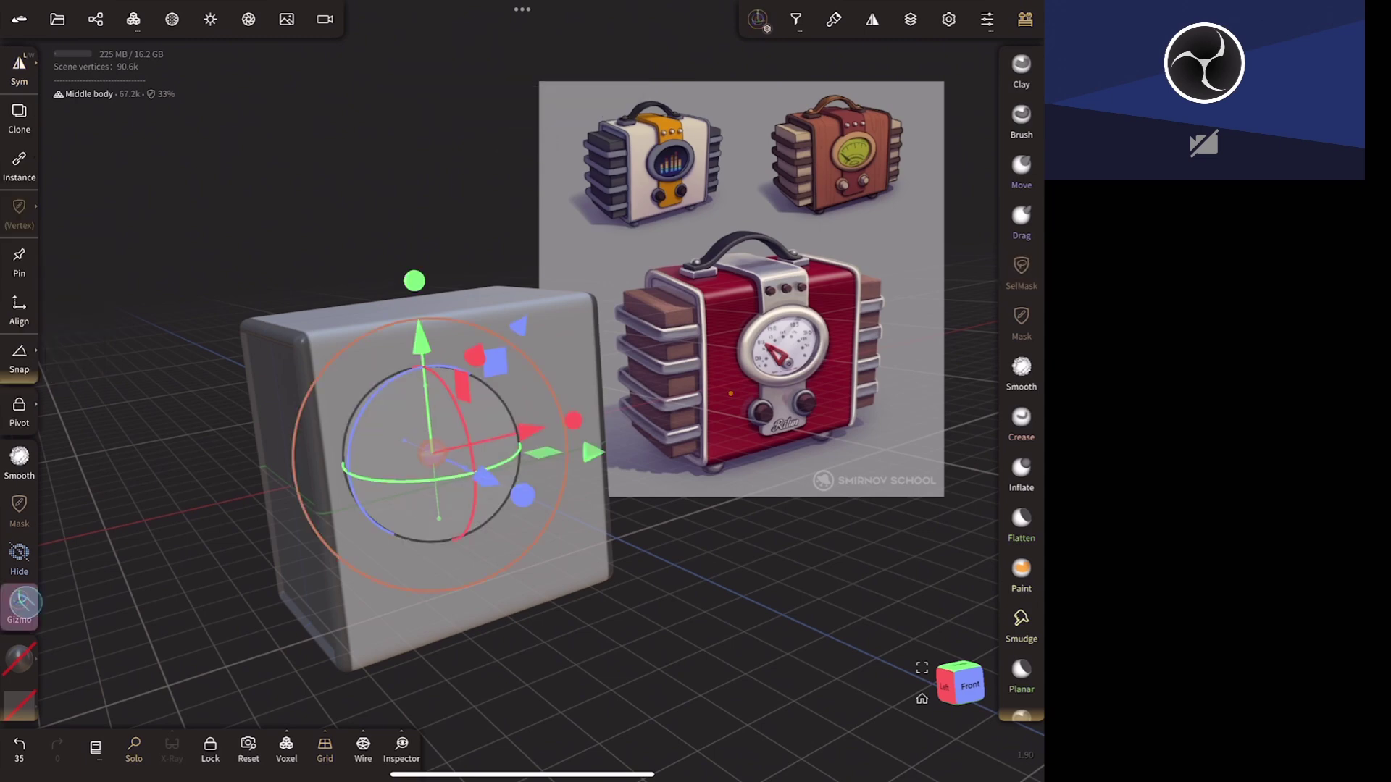
{"action": "left_click", "coordinate": [566, 455]}
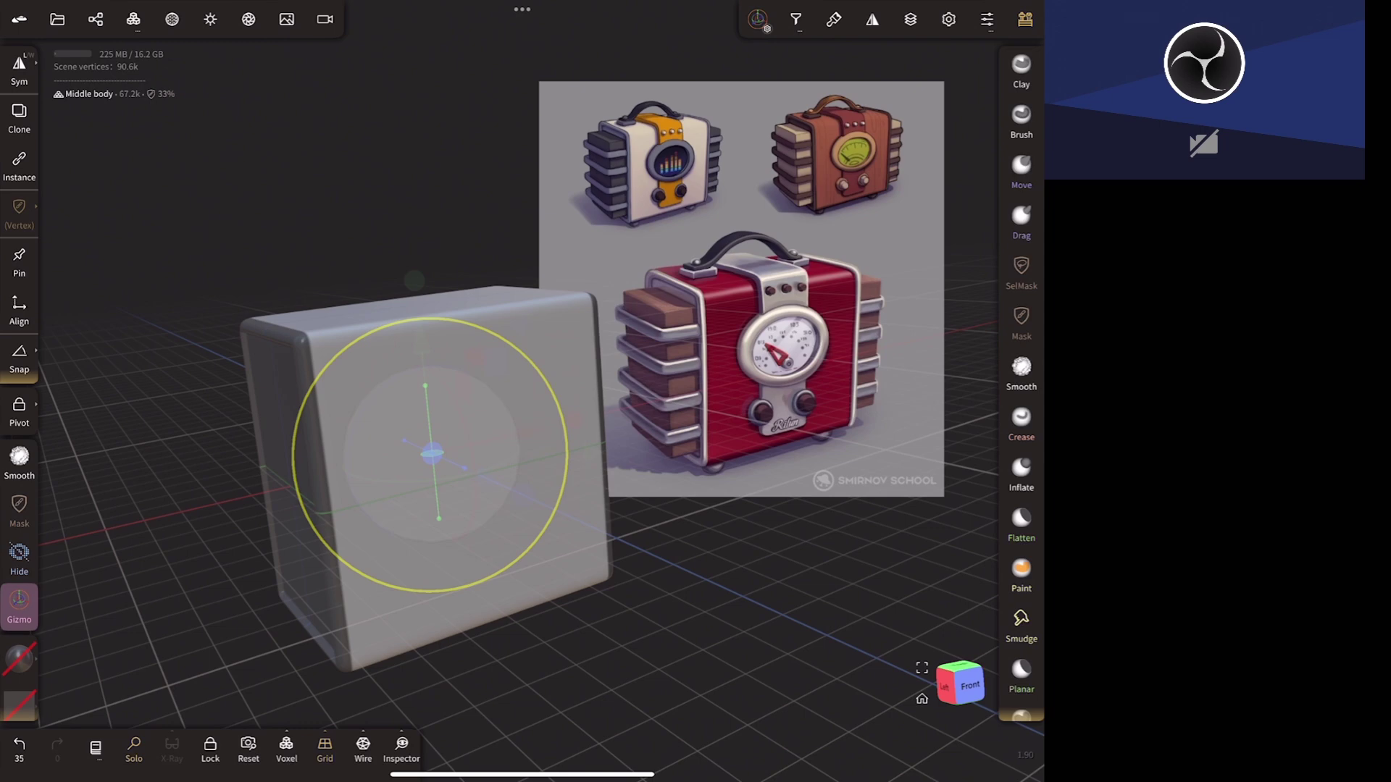
{"action": "left_click_drag", "start_coordinate": [566, 455], "coordinate": [540, 388]}
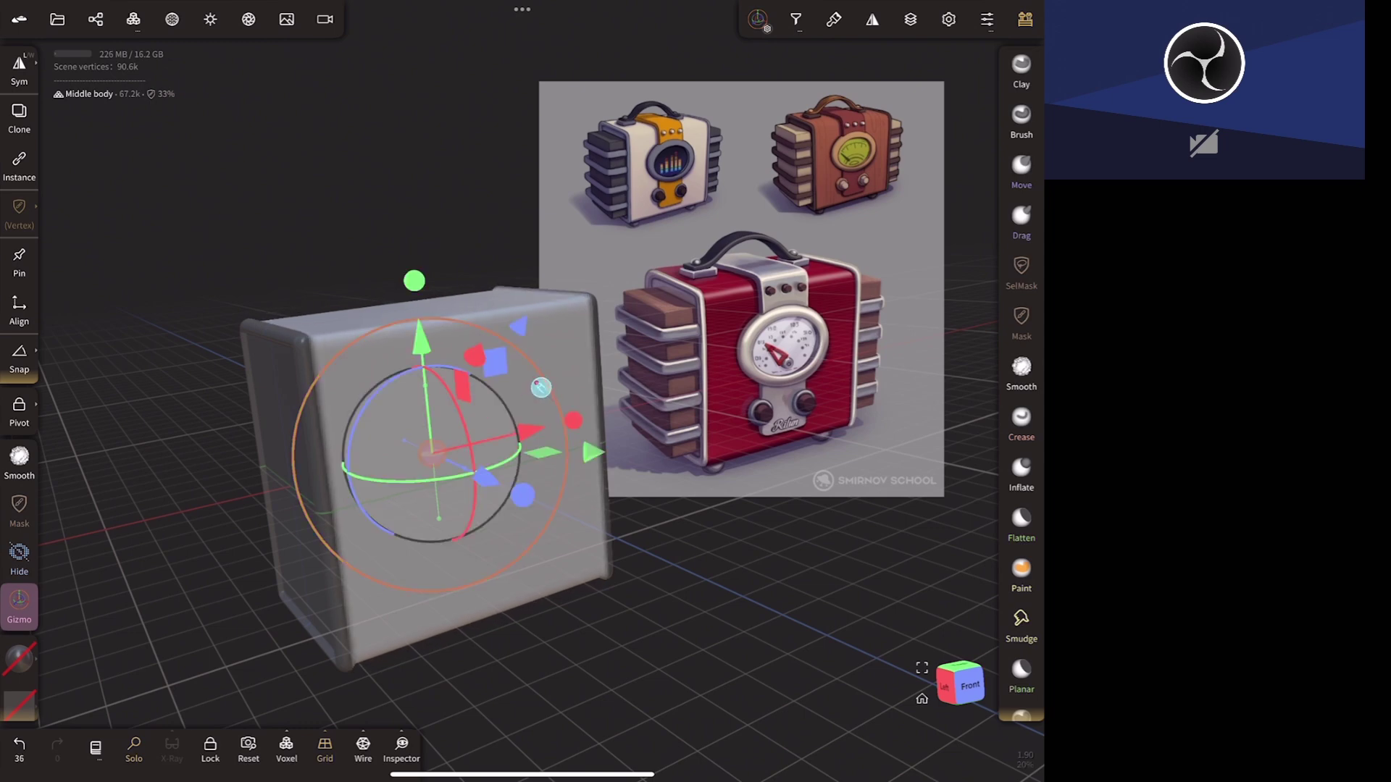
{"action": "left_click_drag", "start_coordinate": [797, 521], "coordinate": [705, 523]}
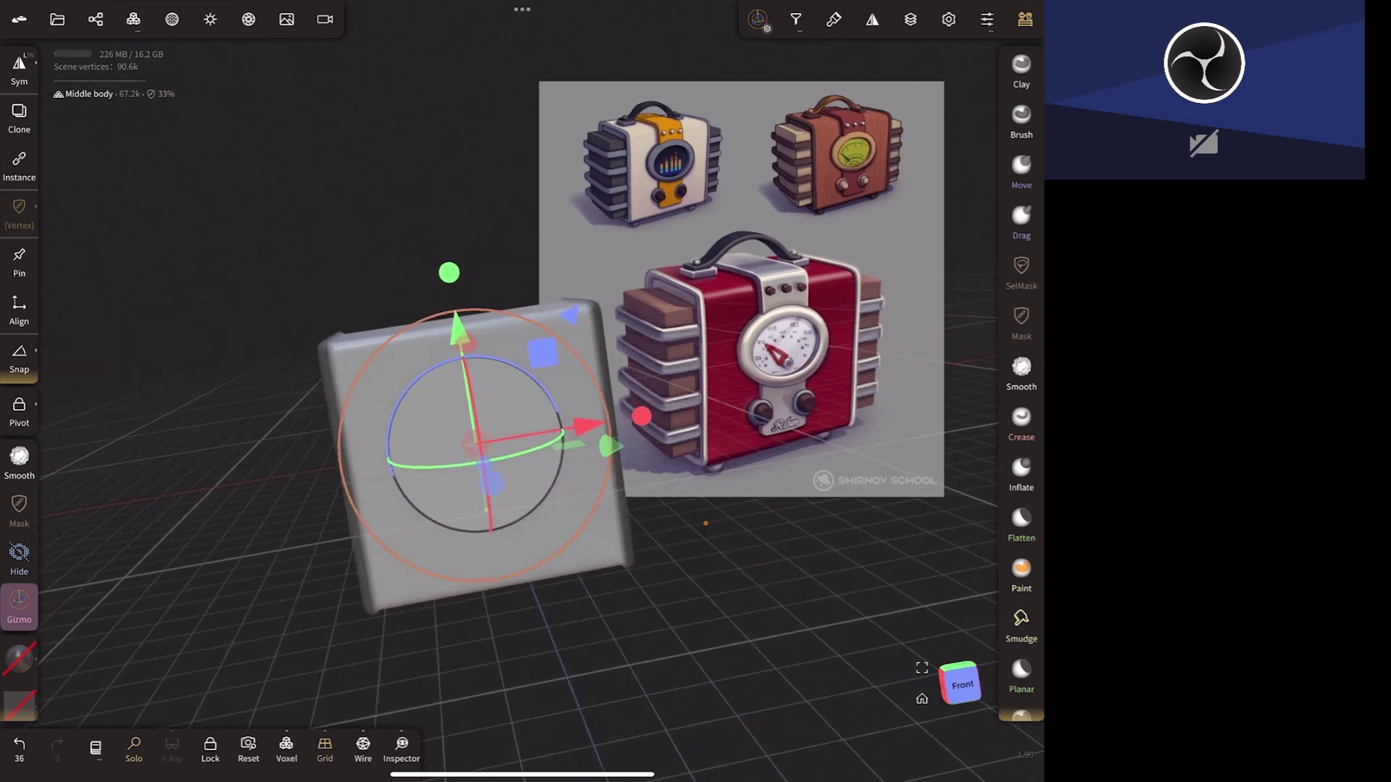
{"action": "left_click", "coordinate": [962, 685]}
- Make the middle section slightly wider and taller, checking it from a front-left perspective
{"action": "left_click_drag", "start_coordinate": [675, 437], "coordinate": [678, 436]}
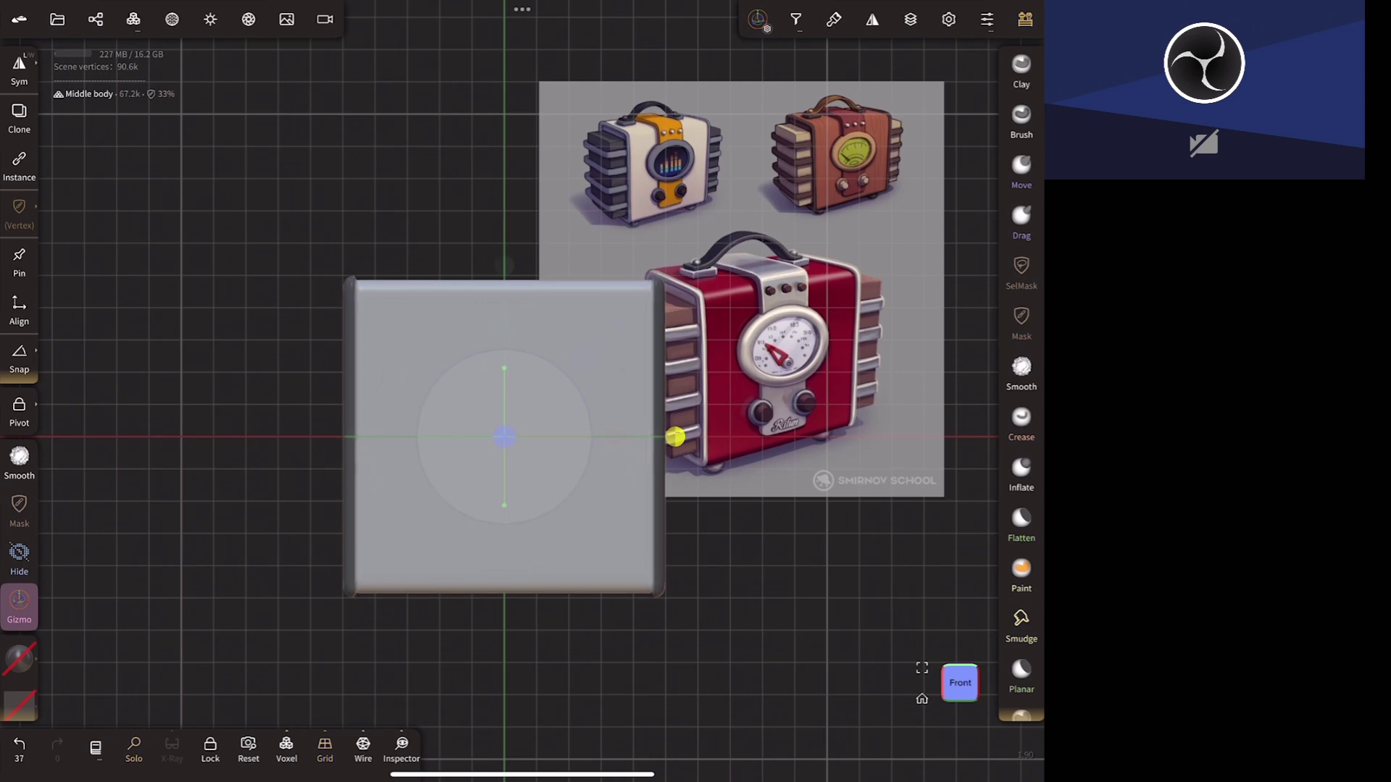
{"action": "left_click_drag", "start_coordinate": [504, 268], "coordinate": [504, 266]}
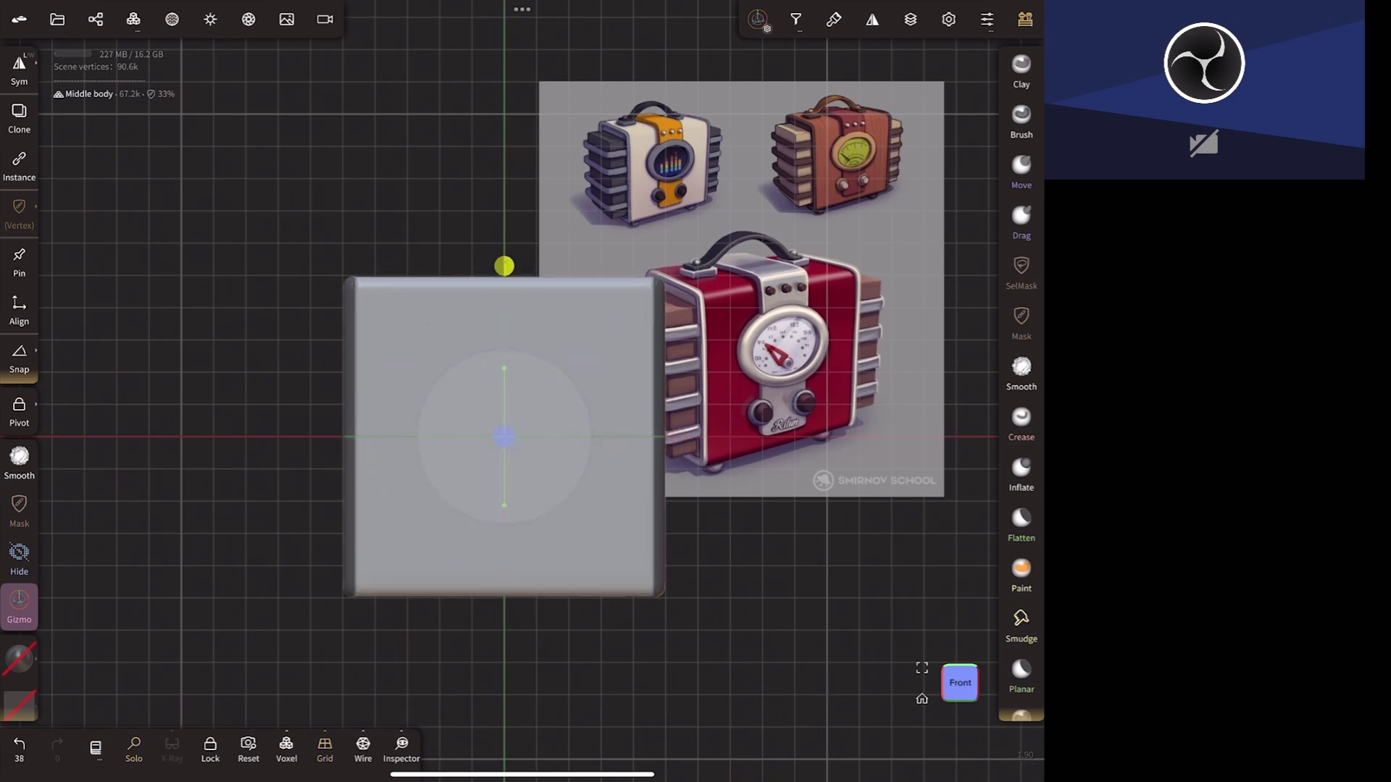
{"action": "left_click_drag", "start_coordinate": [725, 753], "coordinate": [841, 578]}
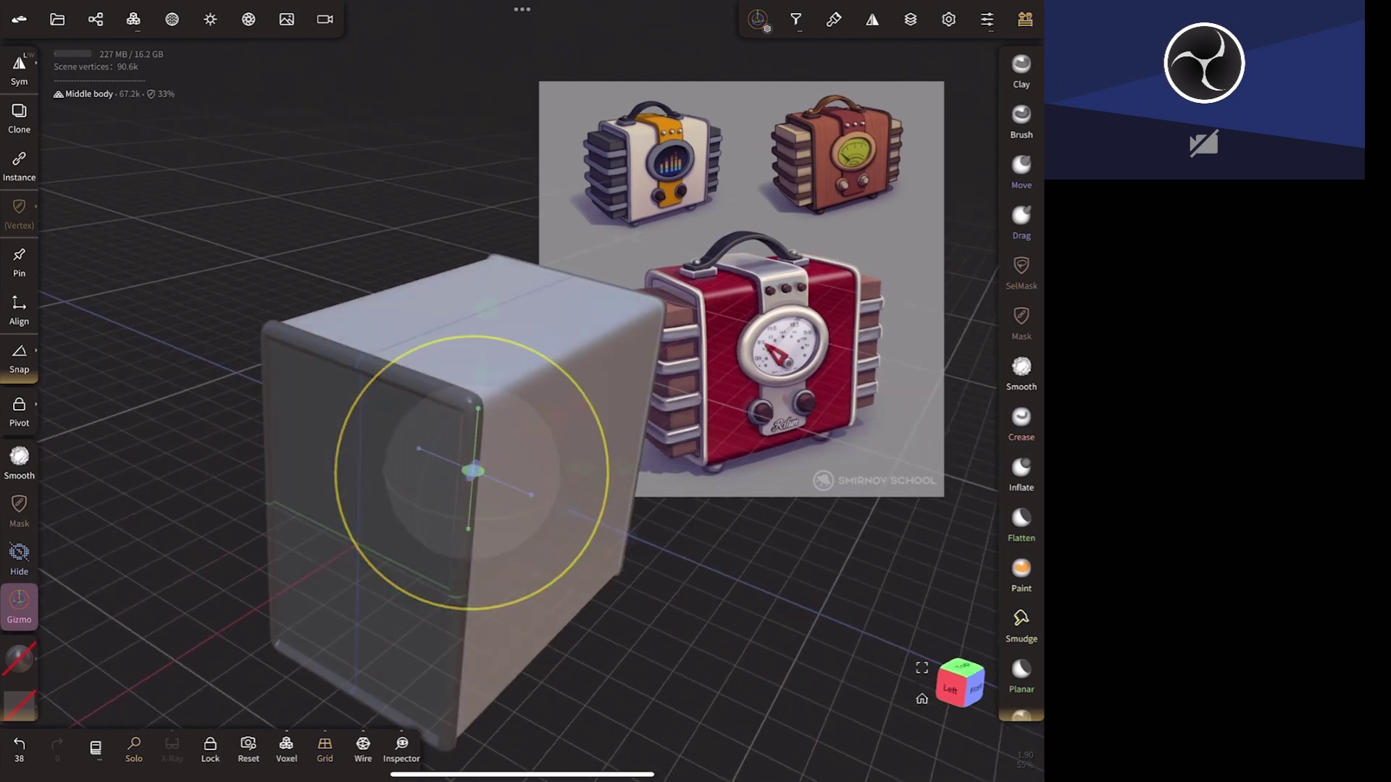
{"action": "left_click_drag", "start_coordinate": [473, 471], "coordinate": [473, 472]}
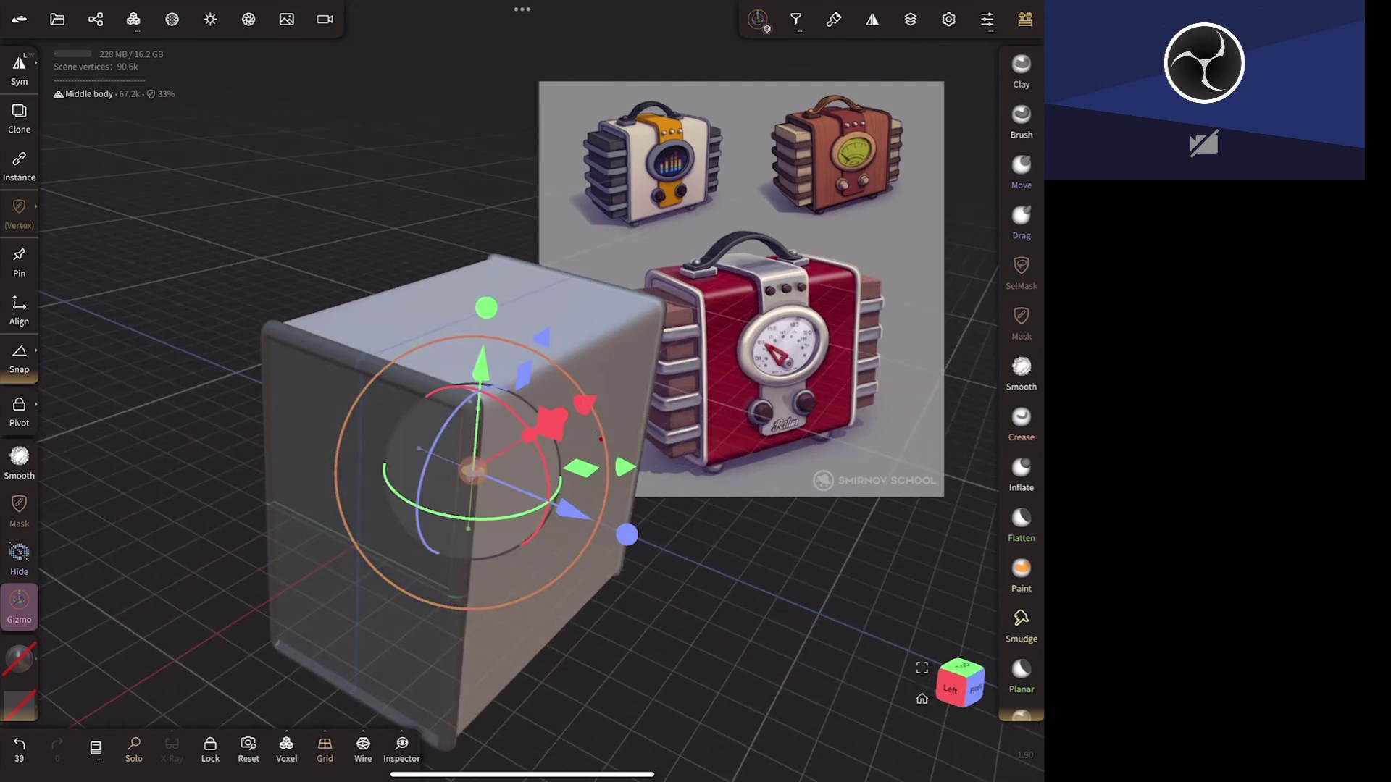
{"action": "left_click_drag", "start_coordinate": [785, 606], "coordinate": [848, 521]}
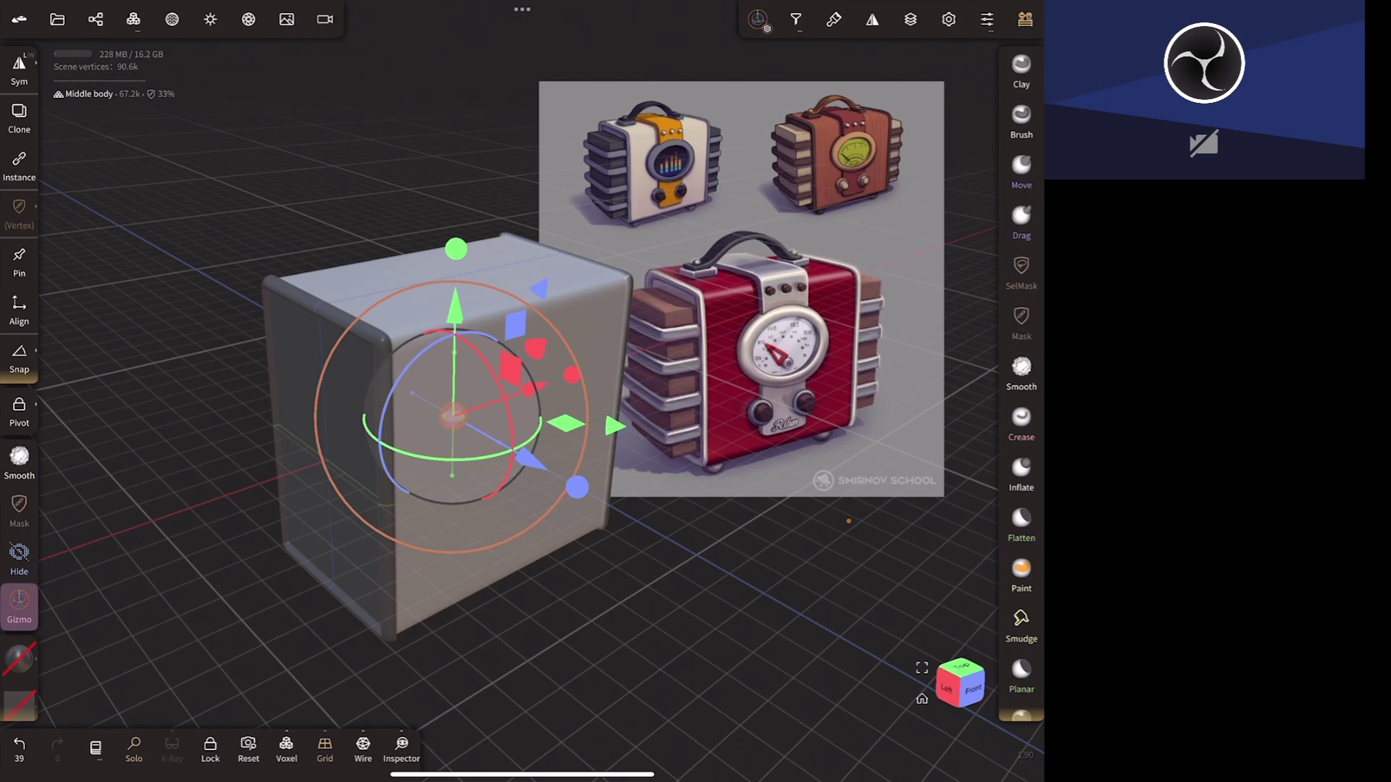
{"action": "left_click", "coordinate": [1021, 271]}
- Clear the box's mask and show all objects so both Middle body boxes appear, then view from Front
{"action": "left_click", "coordinate": [848, 521]}
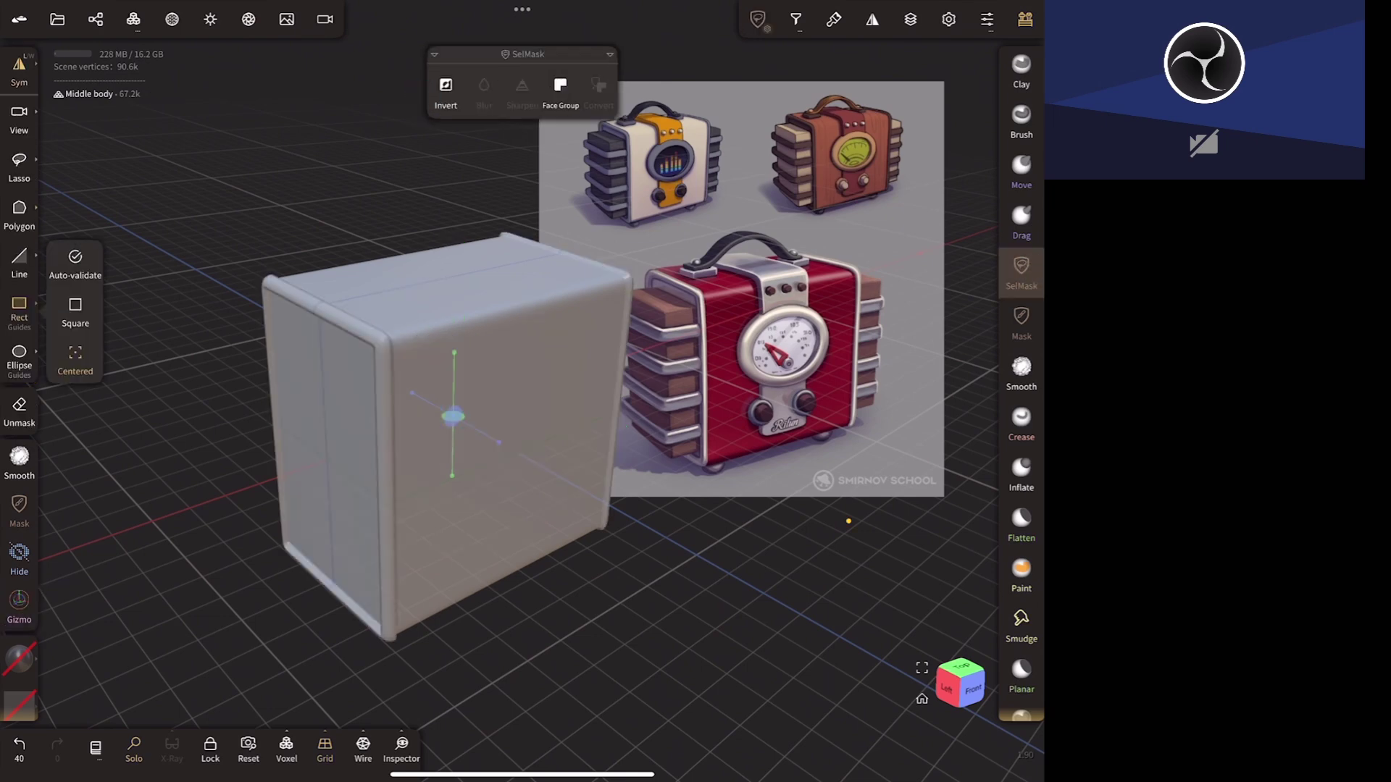
{"action": "mouse_move", "coordinate": [847, 516]}
{"action": "left_mouse_down"}
{"action": "mouse_move", "coordinate": [680, 525]}
{"action": "mouse_move", "coordinate": [795, 523]}
{"action": "mouse_move", "coordinate": [702, 642]}
{"action": "mouse_move", "coordinate": [828, 472]}
{"action": "mouse_move", "coordinate": [751, 612]}
{"action": "mouse_move", "coordinate": [816, 512]}
{"action": "left_mouse_up"}
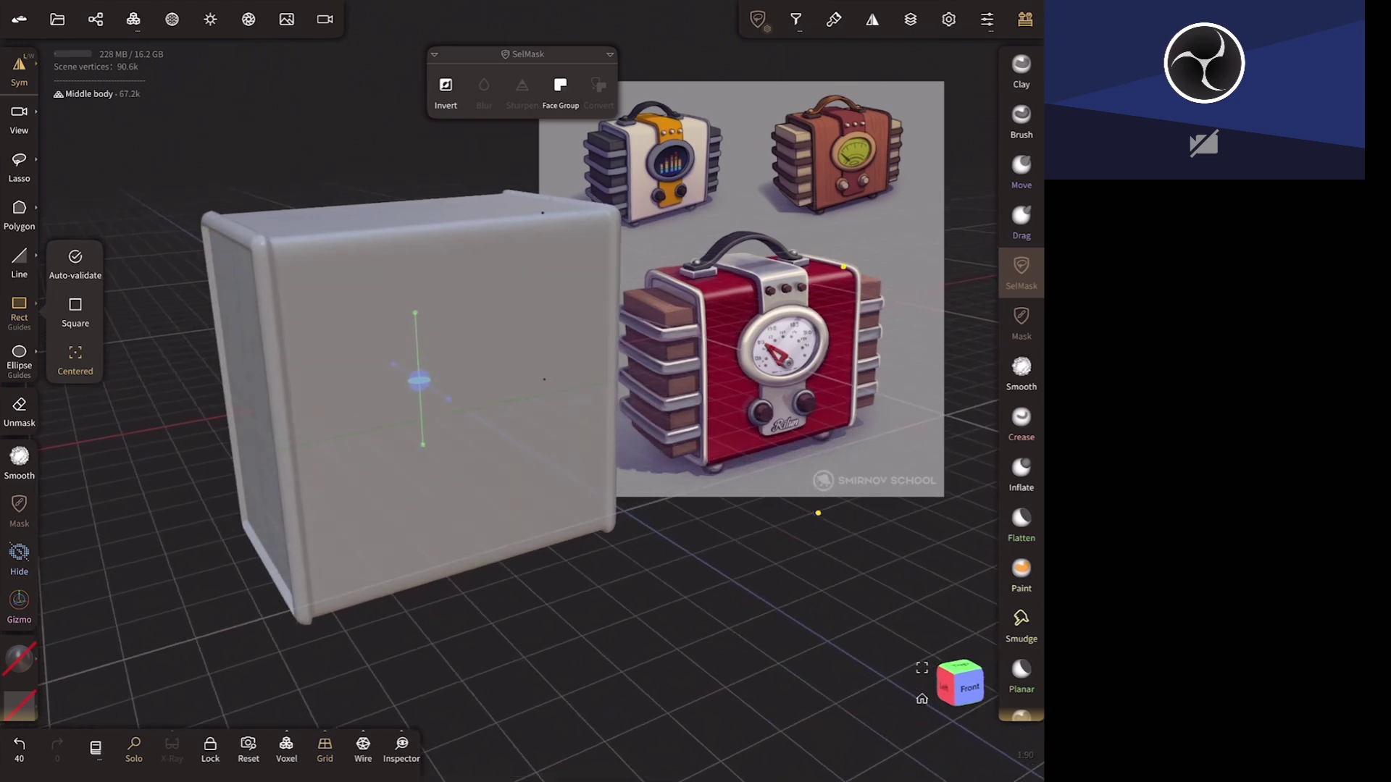
{"action": "left_click", "coordinate": [818, 513]}
{"action": "left_click_drag", "start_coordinate": [798, 630], "coordinate": [750, 549]}
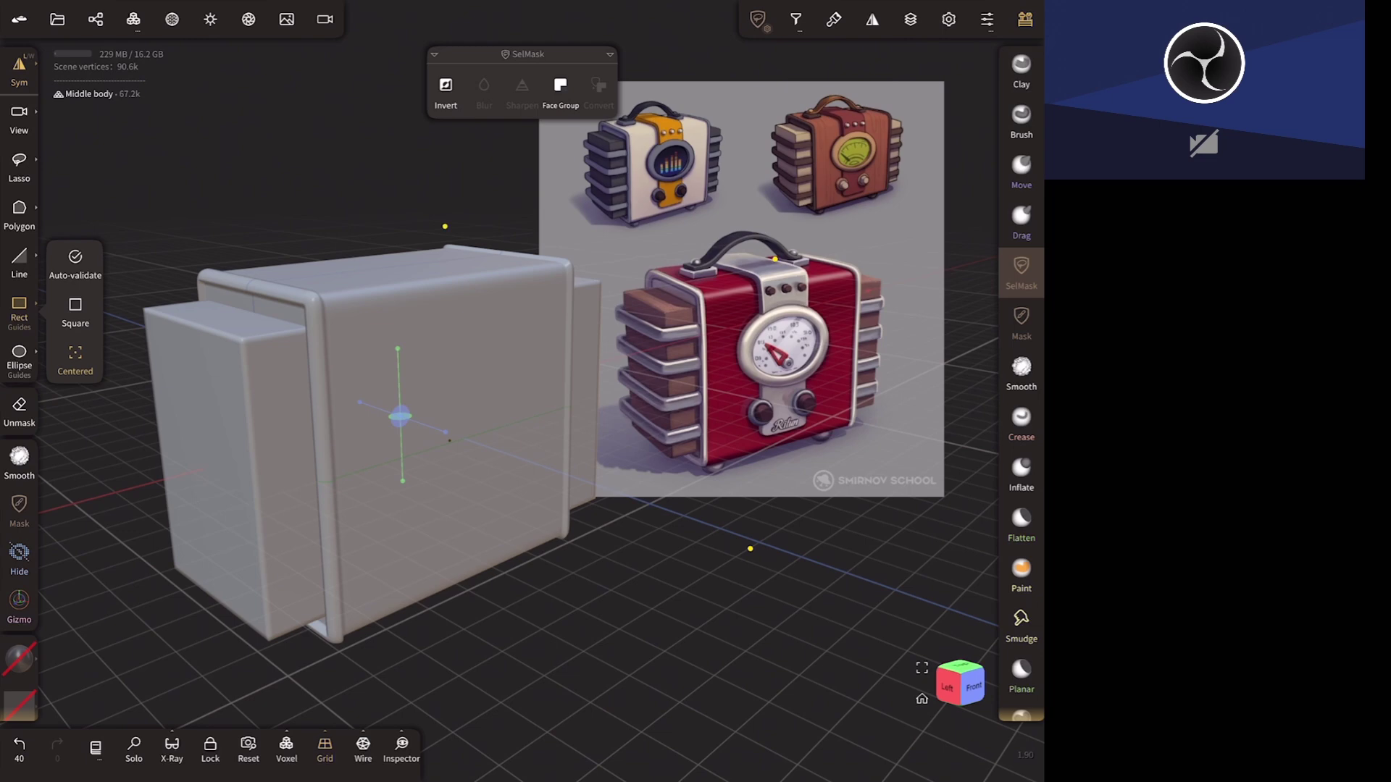
{"action": "mouse_move", "coordinate": [749, 548]}
{"action": "left_mouse_down"}
{"action": "mouse_move", "coordinate": [769, 589]}
{"action": "mouse_move", "coordinate": [822, 480]}
{"action": "mouse_move", "coordinate": [799, 487]}
{"action": "mouse_move", "coordinate": [778, 456]}
{"action": "mouse_move", "coordinate": [739, 491]}
{"action": "mouse_move", "coordinate": [754, 521]}
{"action": "mouse_move", "coordinate": [723, 534]}
{"action": "mouse_move", "coordinate": [722, 557]}
{"action": "mouse_move", "coordinate": [783, 522]}
{"action": "mouse_move", "coordinate": [726, 510]}
{"action": "mouse_move", "coordinate": [727, 528]}
{"action": "left_mouse_up"}
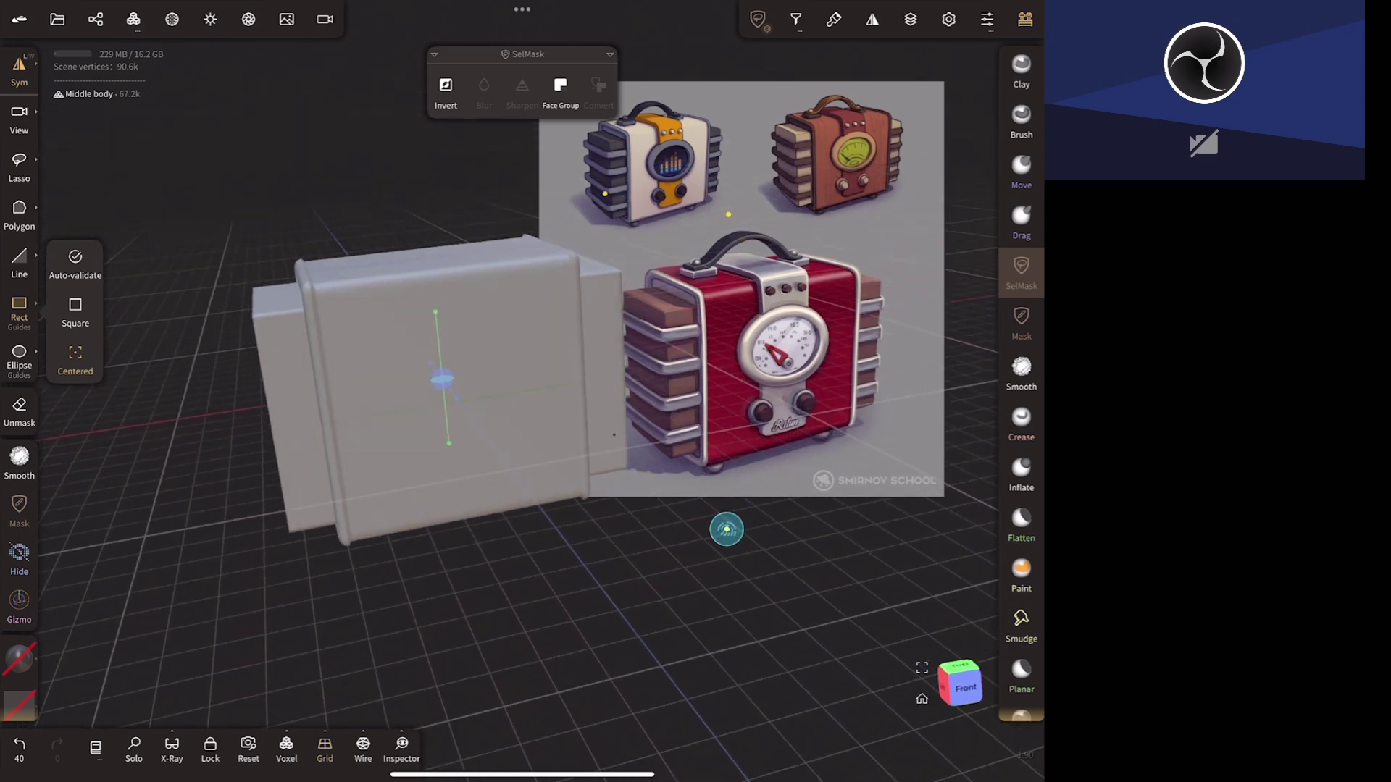
{"action": "left_click", "coordinate": [556, 442]}
{"action": "mouse_move", "coordinate": [557, 442]}
{"action": "left_mouse_down"}
{"action": "mouse_move", "coordinate": [707, 525]}
{"action": "mouse_move", "coordinate": [826, 614]}
{"action": "left_mouse_up"}
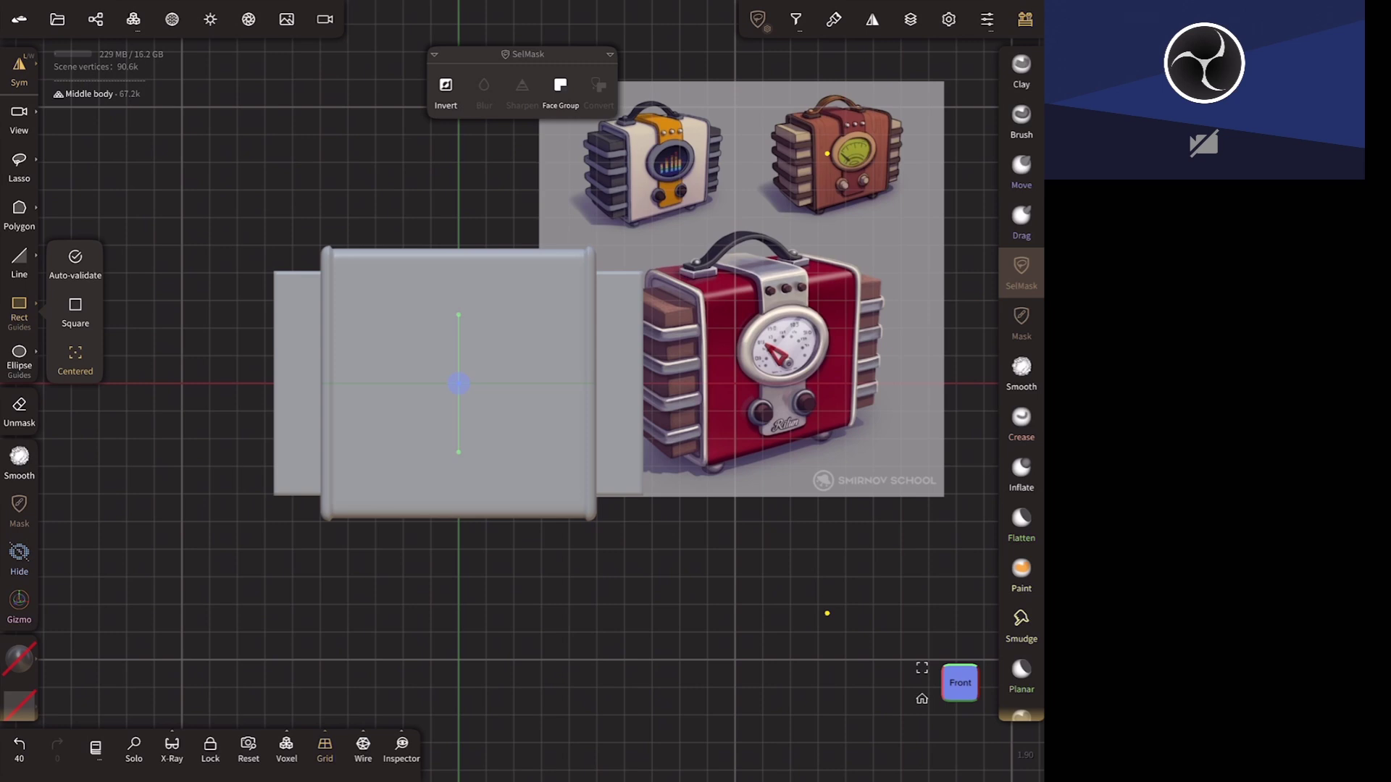
- Rename the Middle body 1 object to 'Inside body'
{"action": "left_click", "coordinate": [94, 19]}
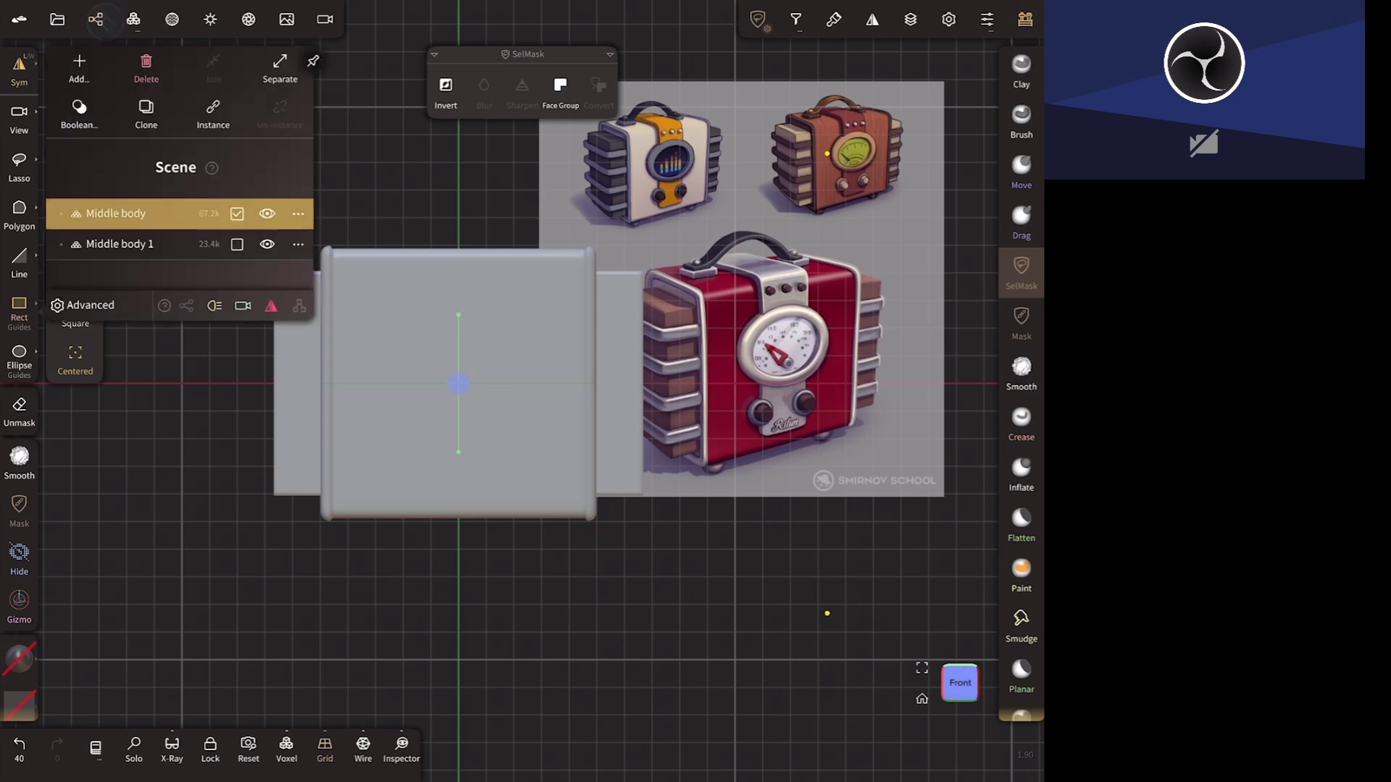
{"action": "left_click", "coordinate": [119, 244]}
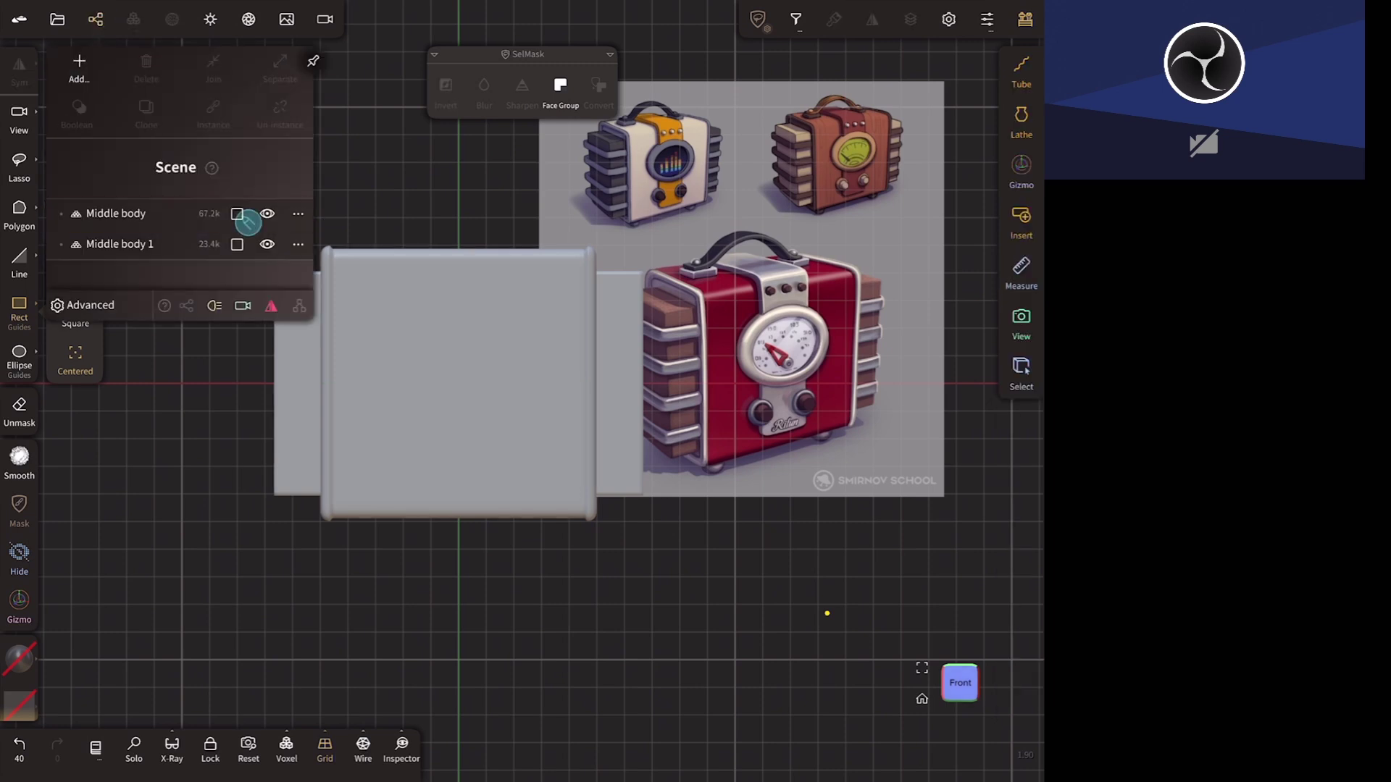
{"action": "left_click", "coordinate": [297, 244]}
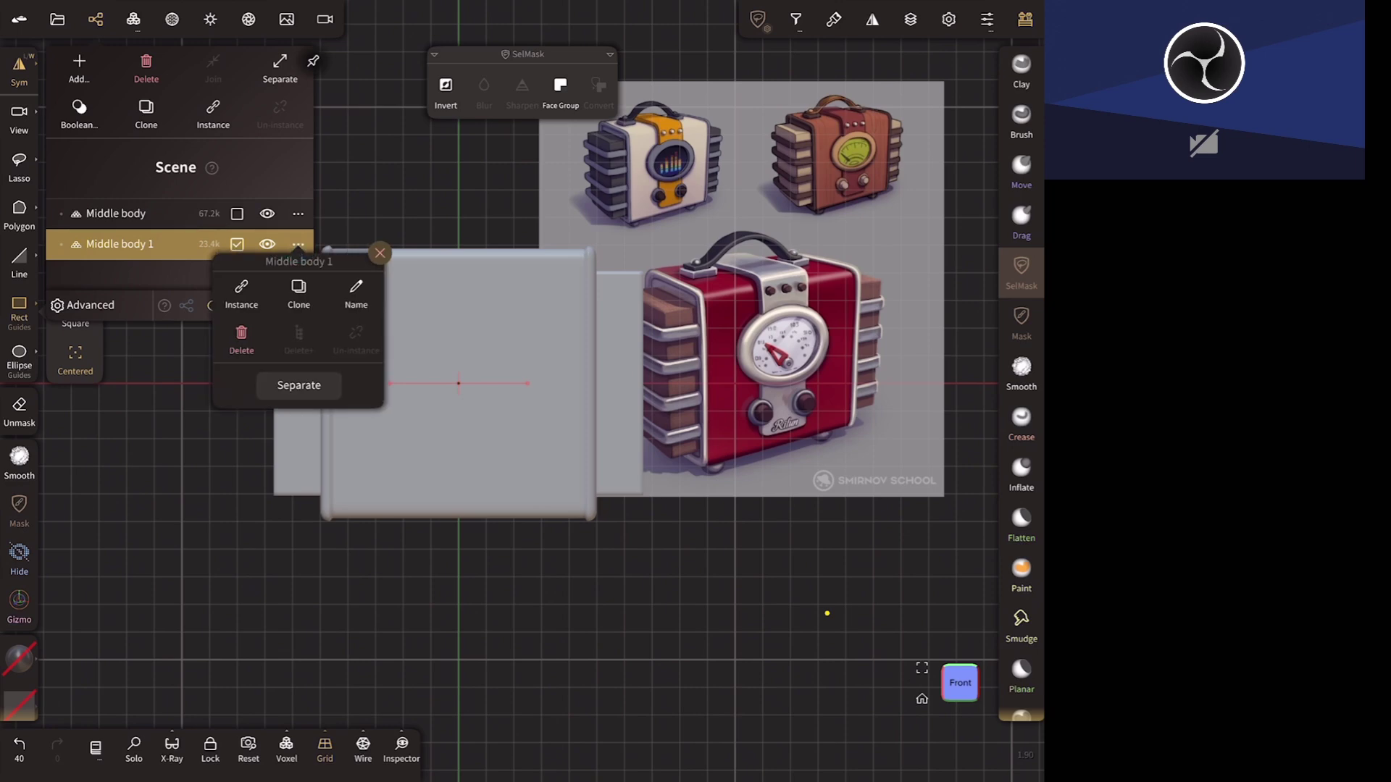
{"action": "left_click", "coordinate": [355, 292]}
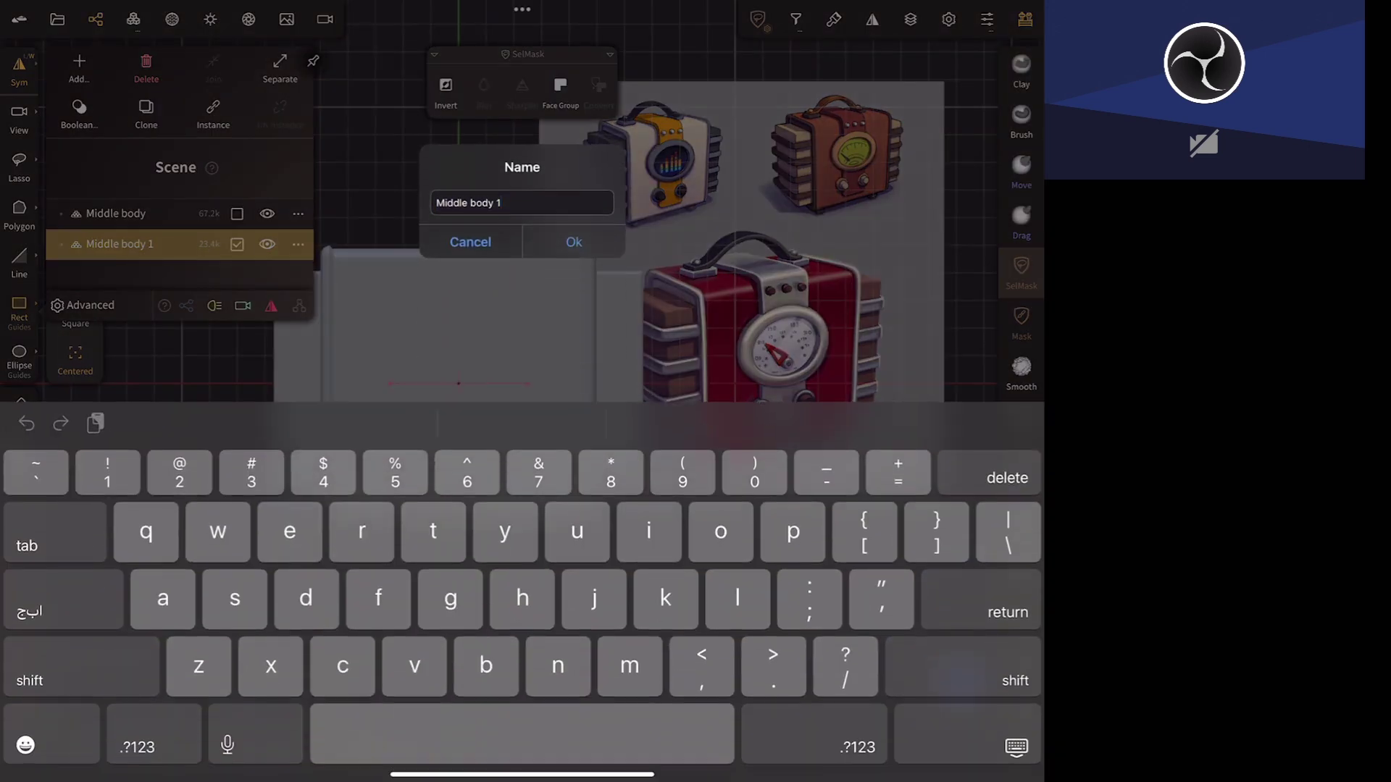
{"action": "key", "text": "BackSpace"}
{"action": "key", "text": "BackSpace"}
{"action": "key", "text": "BackSpace"}
{"action": "key", "text": "BackSpace"}
{"action": "key", "text": "BackSpace"}
{"action": "key", "text": "BackSpace"}
{"action": "key", "text": "BackSpace"}
{"action": "key", "text": "BackSpace"}
{"action": "key", "text": "BackSpace"}
{"action": "key", "text": "BackSpace"}
{"action": "key", "text": "BackSpace"}
{"action": "key", "text": "BackSpace"}
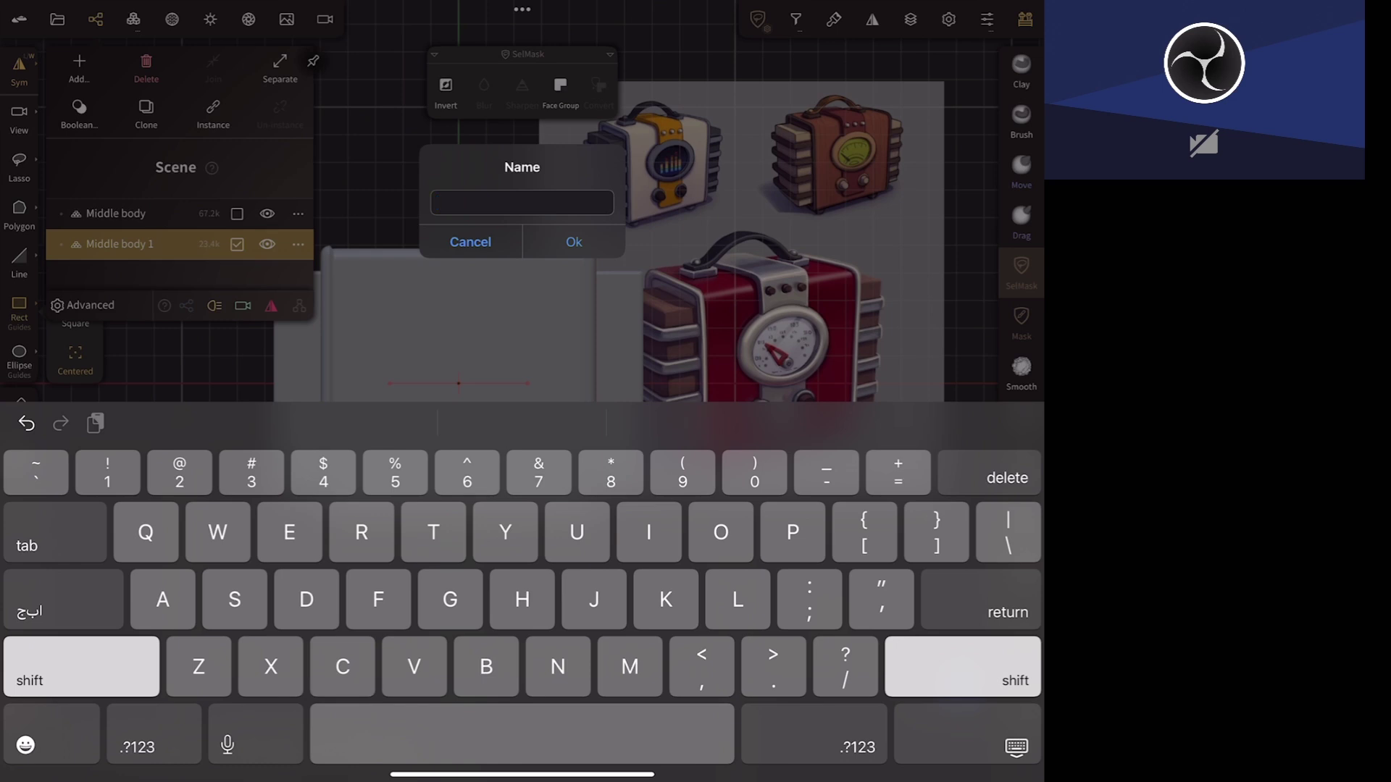
{"action": "type", "text": "Insu"}
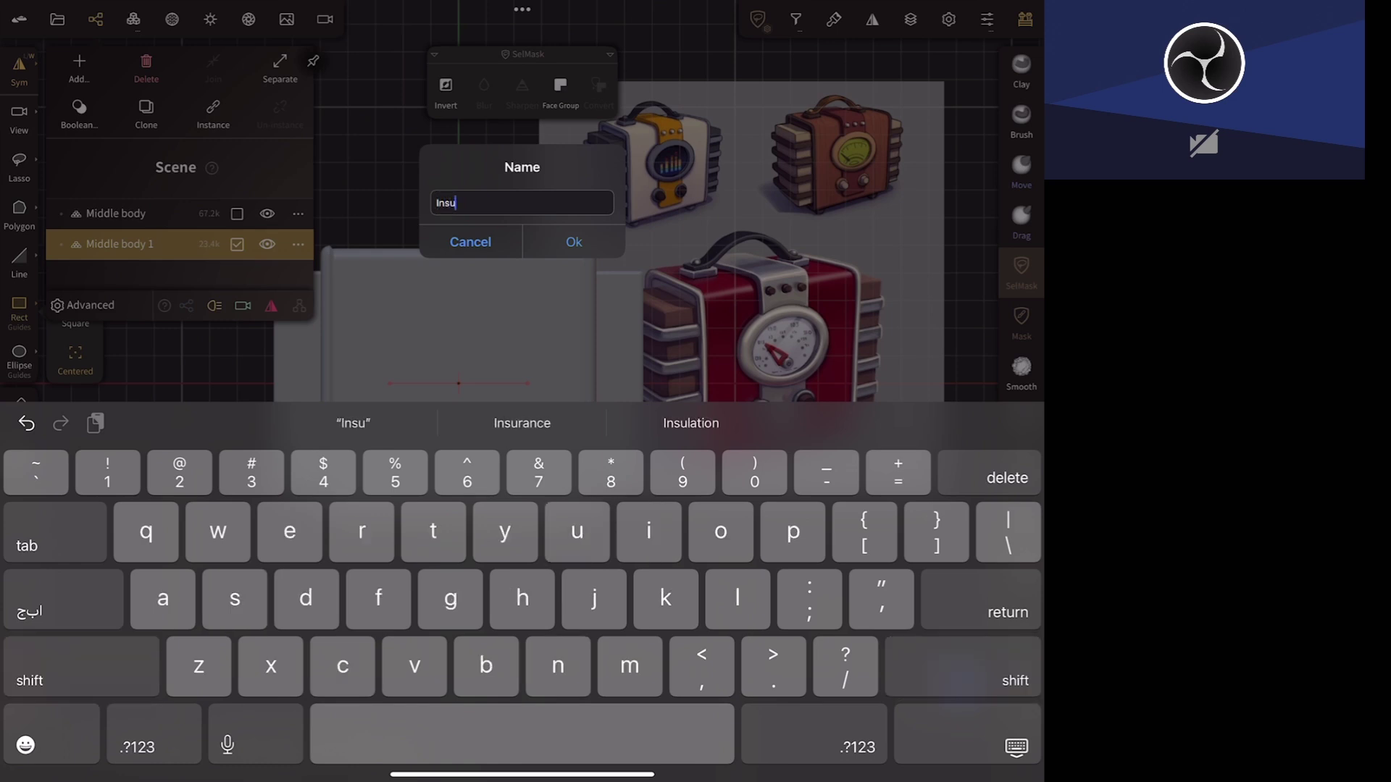
{"action": "key", "text": "BackSpace"}
{"action": "type", "text": "ide"}
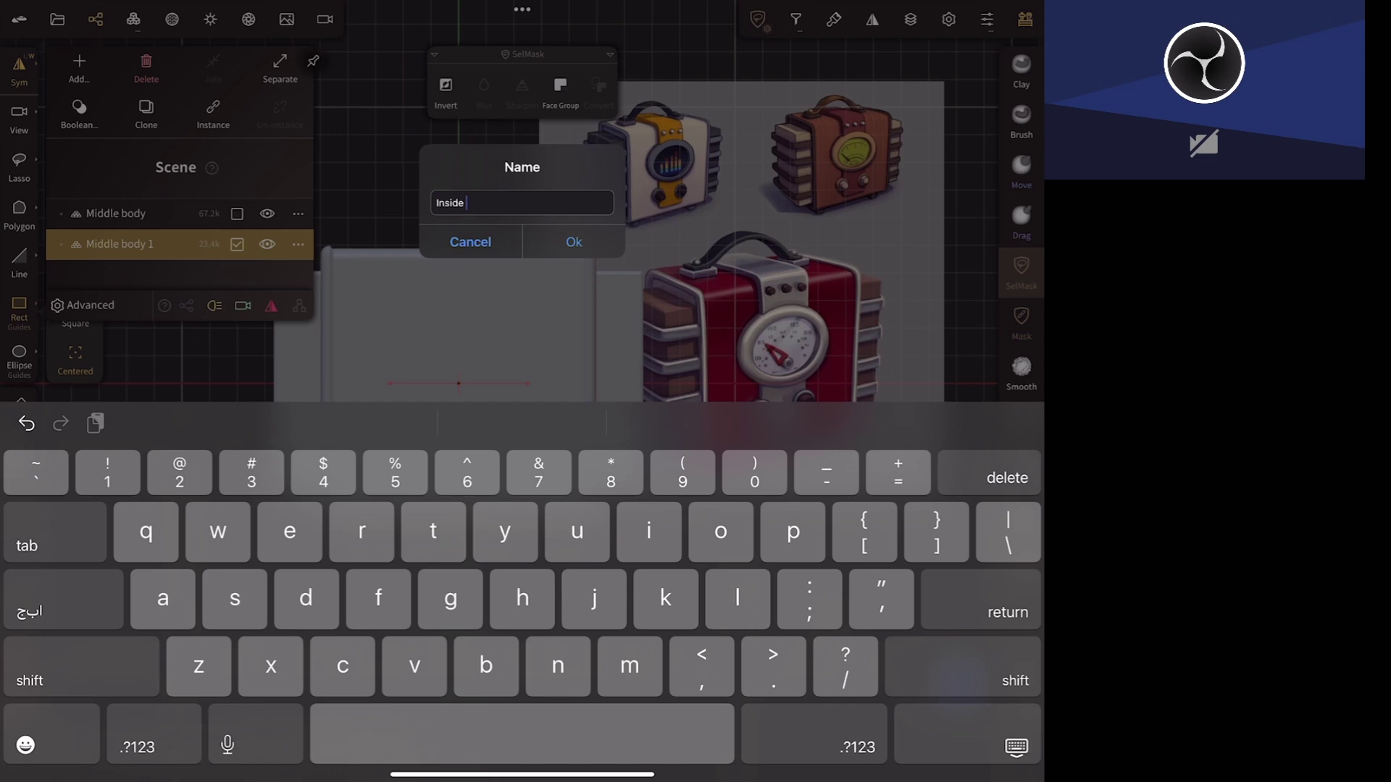
{"action": "type", "text": "body"}
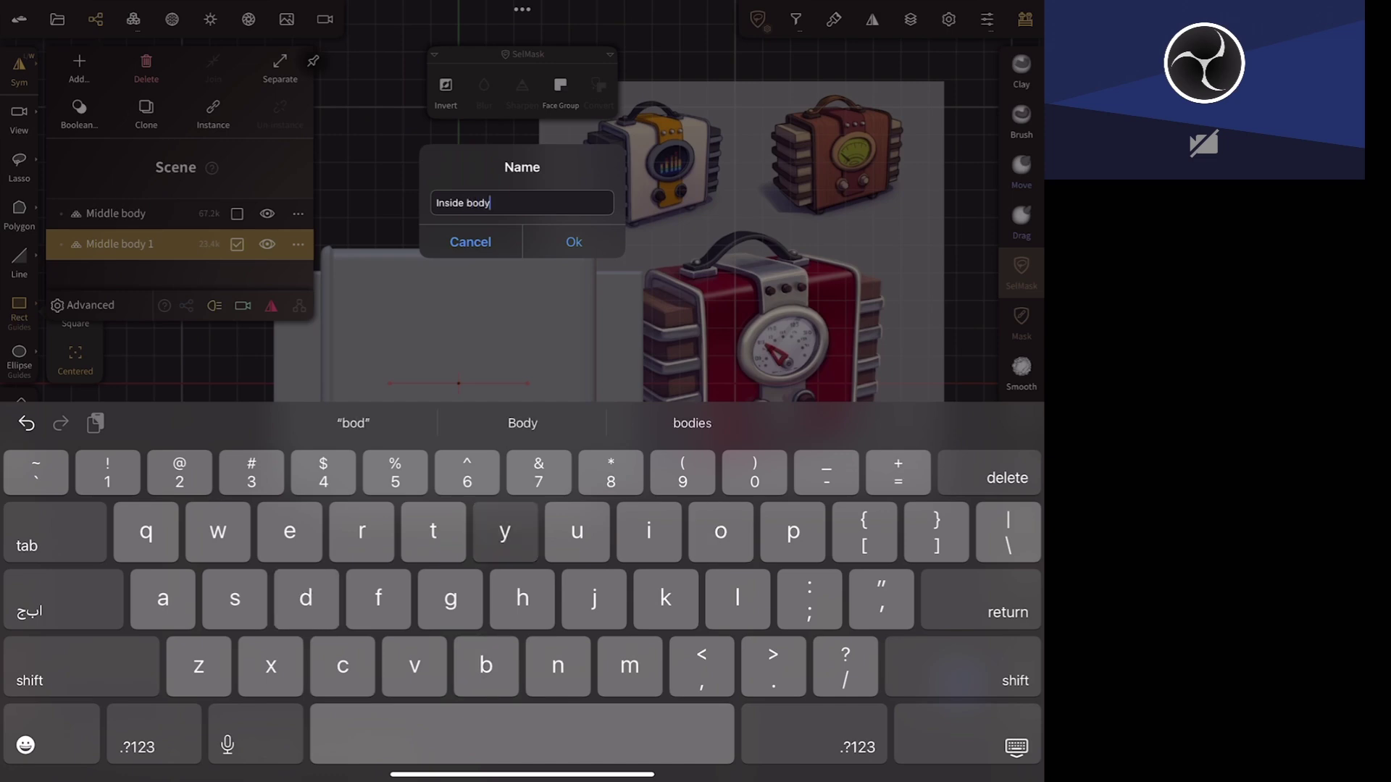
{"action": "key", "text": "Return"}
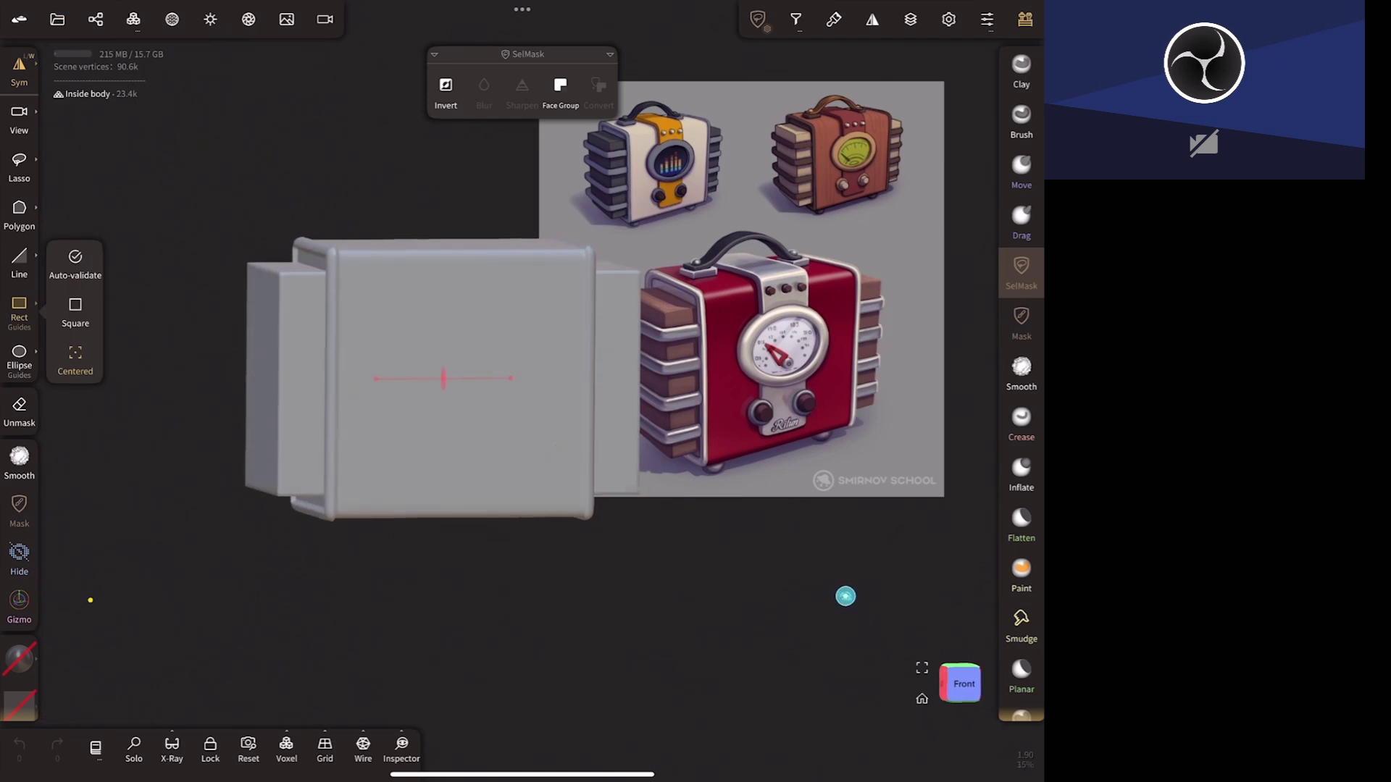
- Save the Vintage device project and bring up the Add menu for a new primitive
{"action": "left_click_drag", "start_coordinate": [844, 593], "coordinate": [758, 648]}
{"action": "left_click_drag", "start_coordinate": [797, 451], "coordinate": [746, 490]}
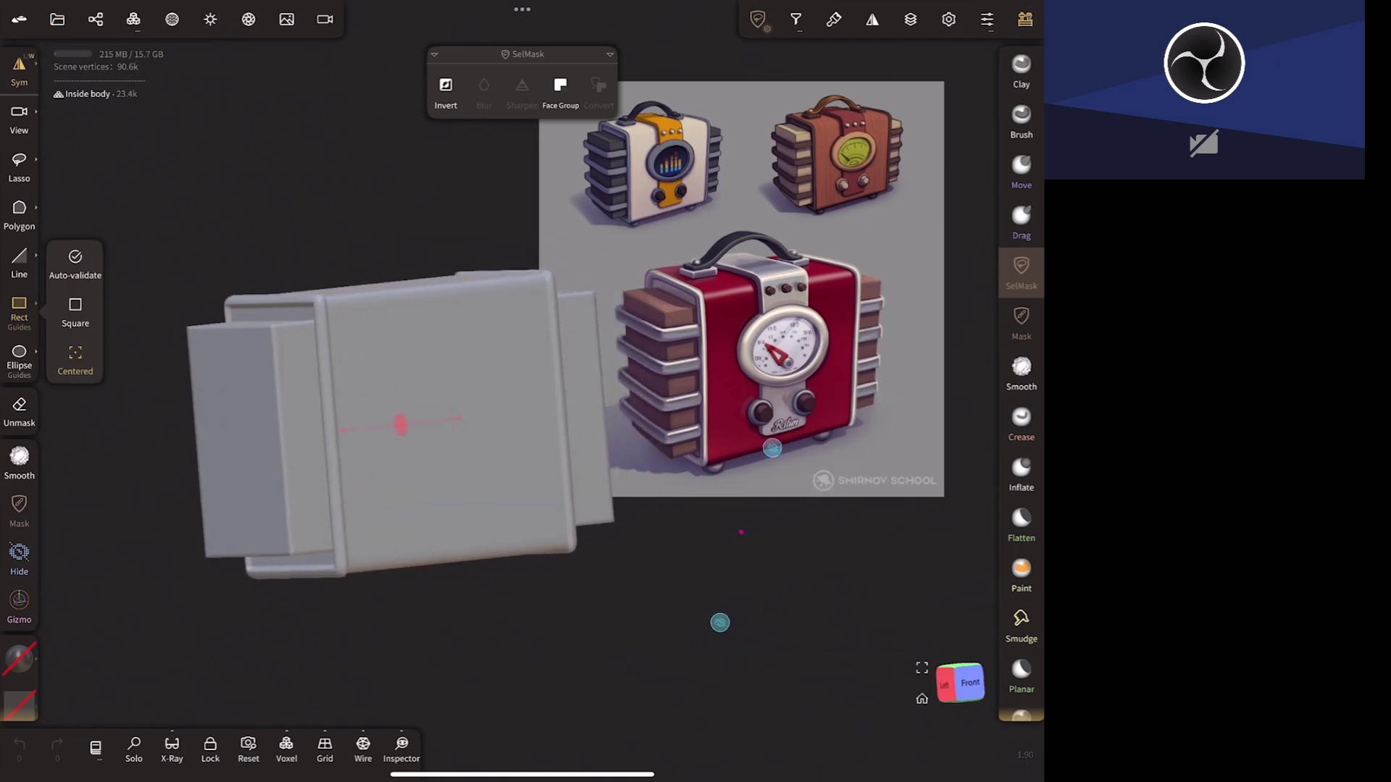
{"action": "left_click_drag", "start_coordinate": [724, 558], "coordinate": [714, 574]}
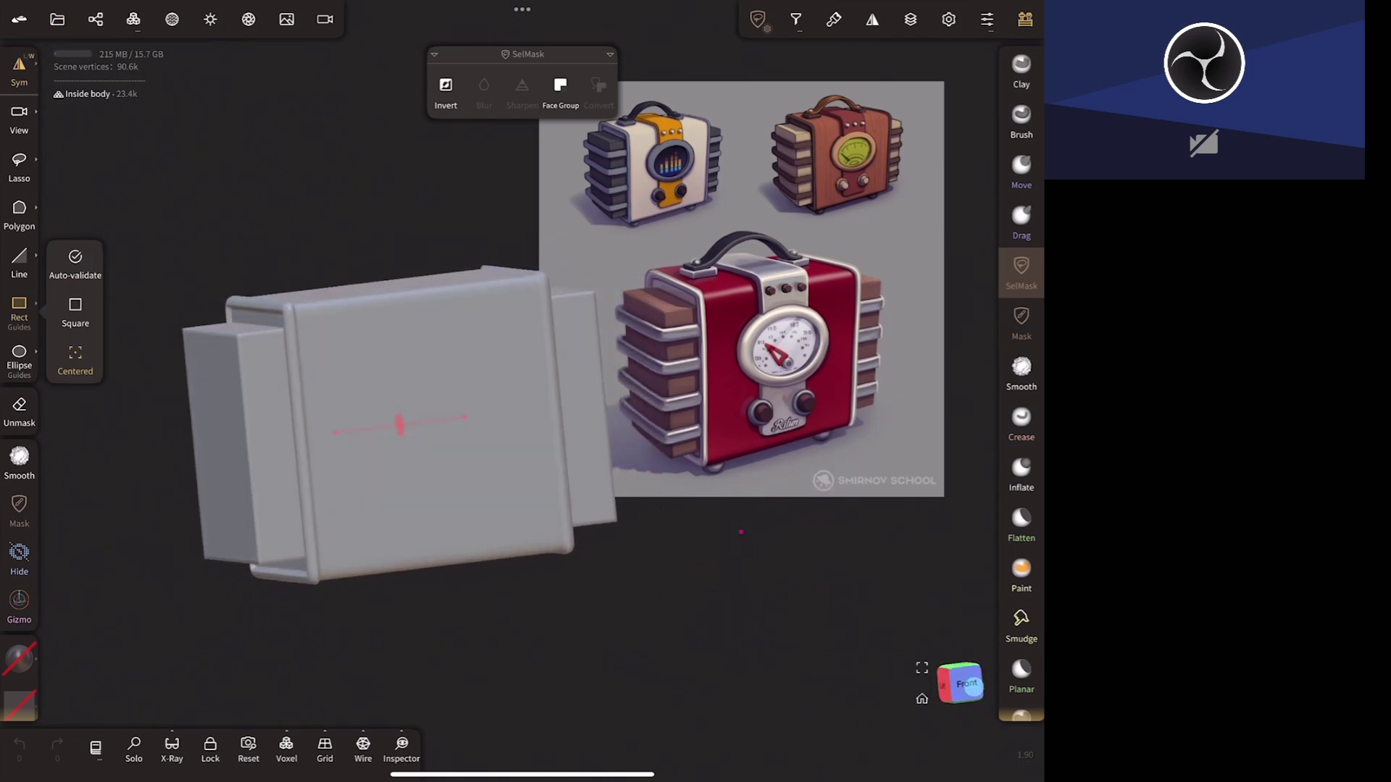
{"action": "left_click", "coordinate": [962, 683]}
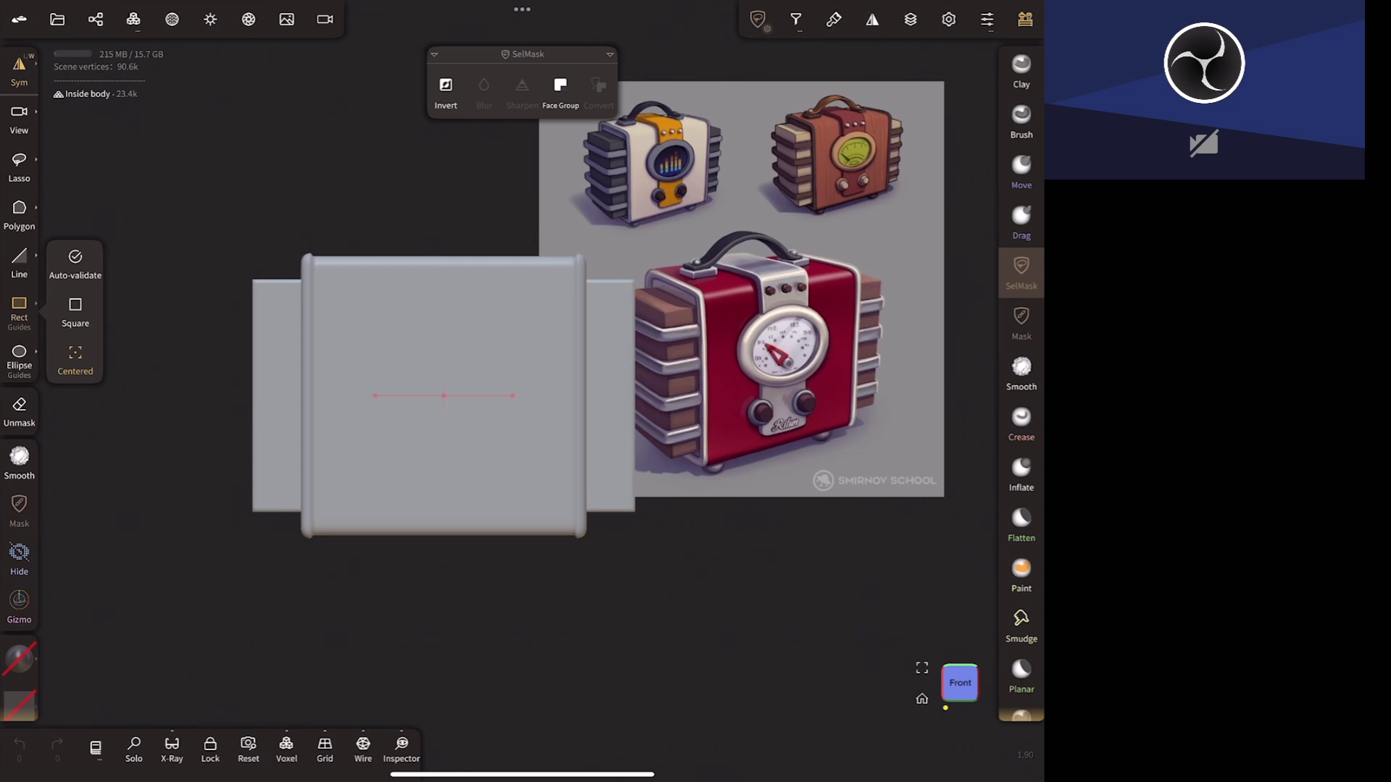
{"action": "left_click", "coordinate": [57, 19]}
{"action": "left_click", "coordinate": [100, 268]}
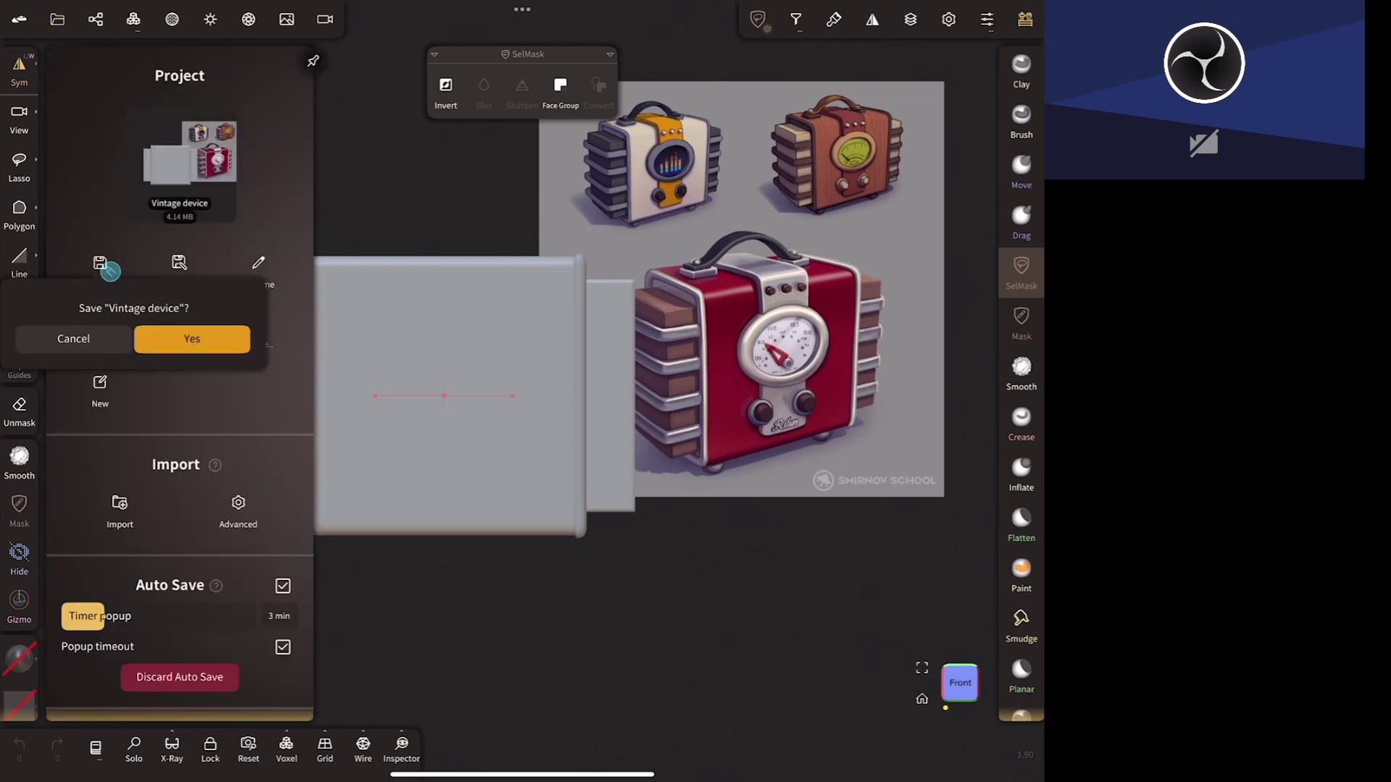
{"action": "left_click", "coordinate": [193, 338]}
{"action": "left_click", "coordinate": [95, 19]}
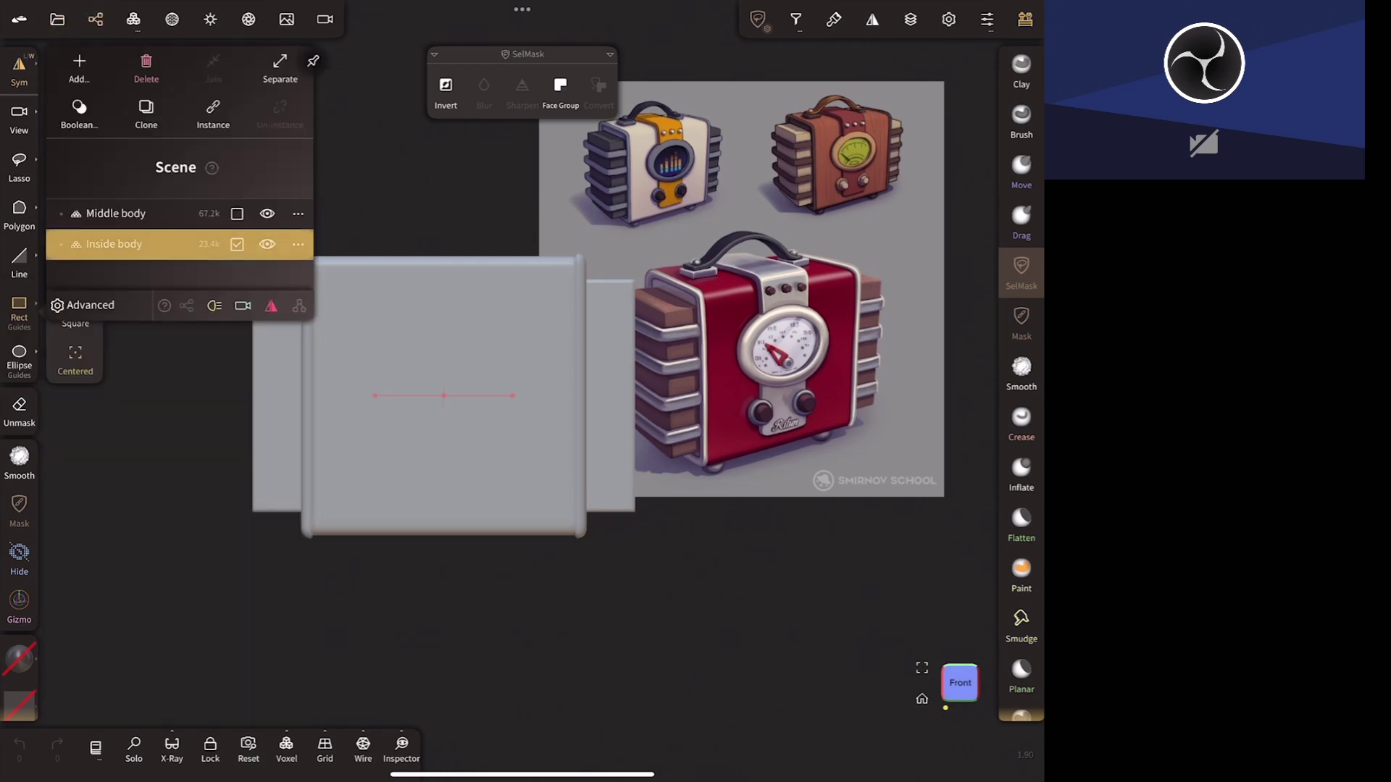
{"action": "left_click", "coordinate": [87, 65]}
- Add a cylinder, rotate it 90° with snapping and shrink it into a small disc at the box front
{"action": "left_click", "coordinate": [224, 189]}
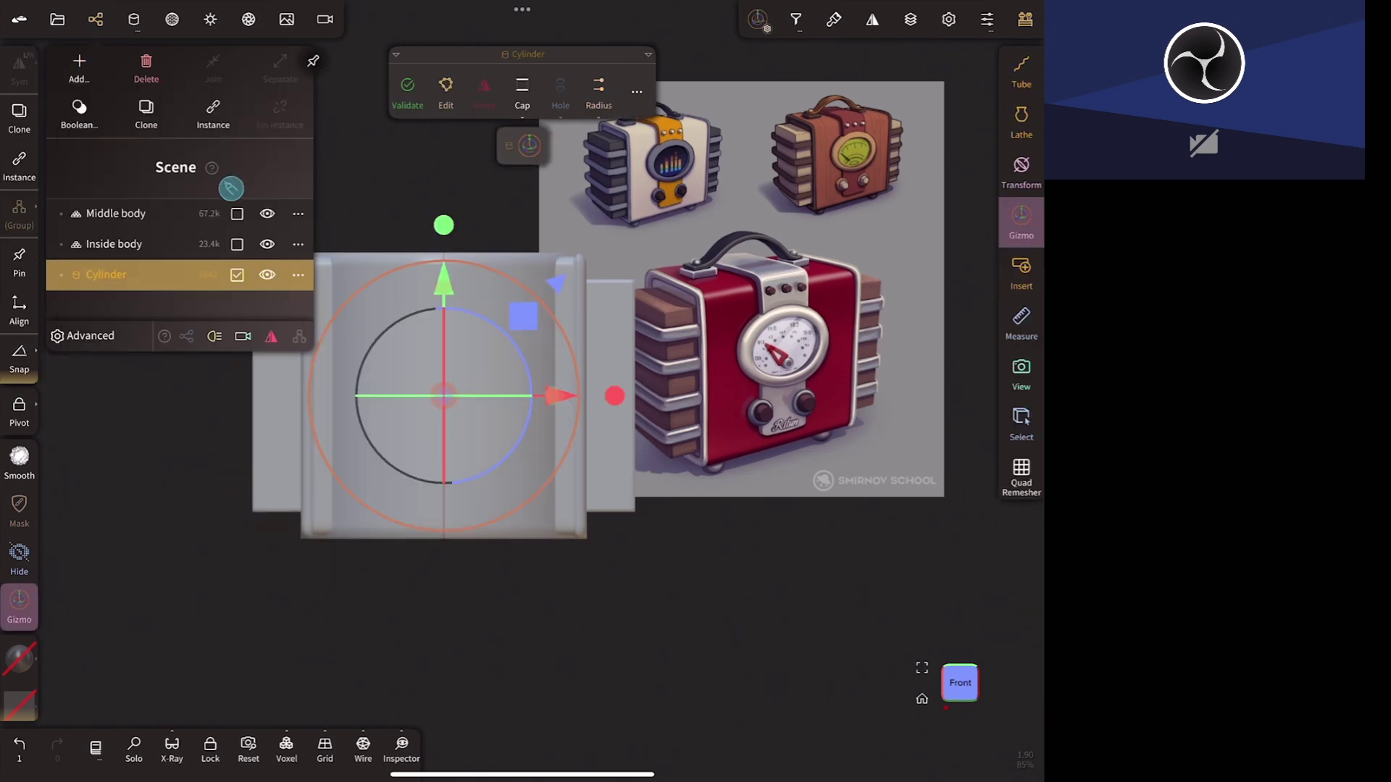
{"action": "left_click_drag", "start_coordinate": [754, 623], "coordinate": [833, 502]}
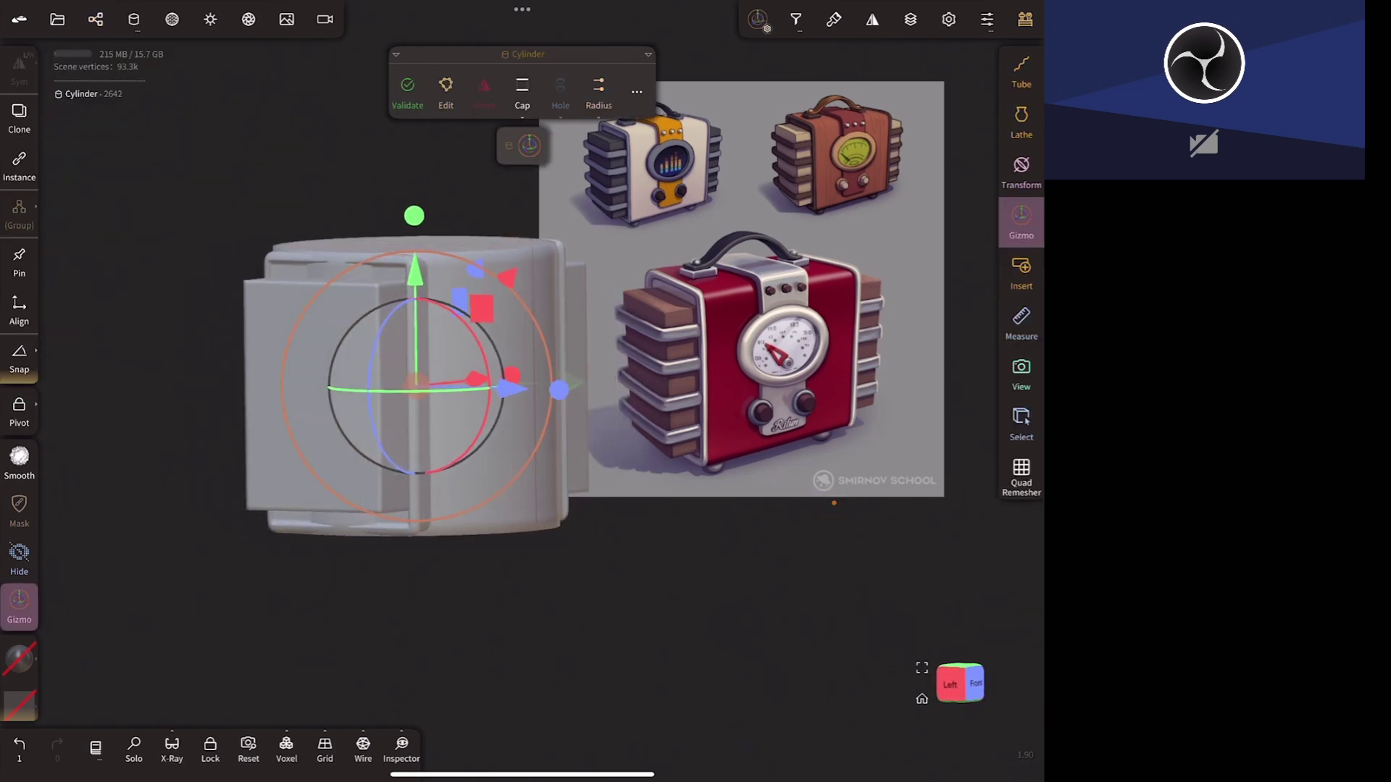
{"action": "left_click", "coordinate": [19, 359]}
{"action": "left_click_drag", "start_coordinate": [498, 428], "coordinate": [464, 311]}
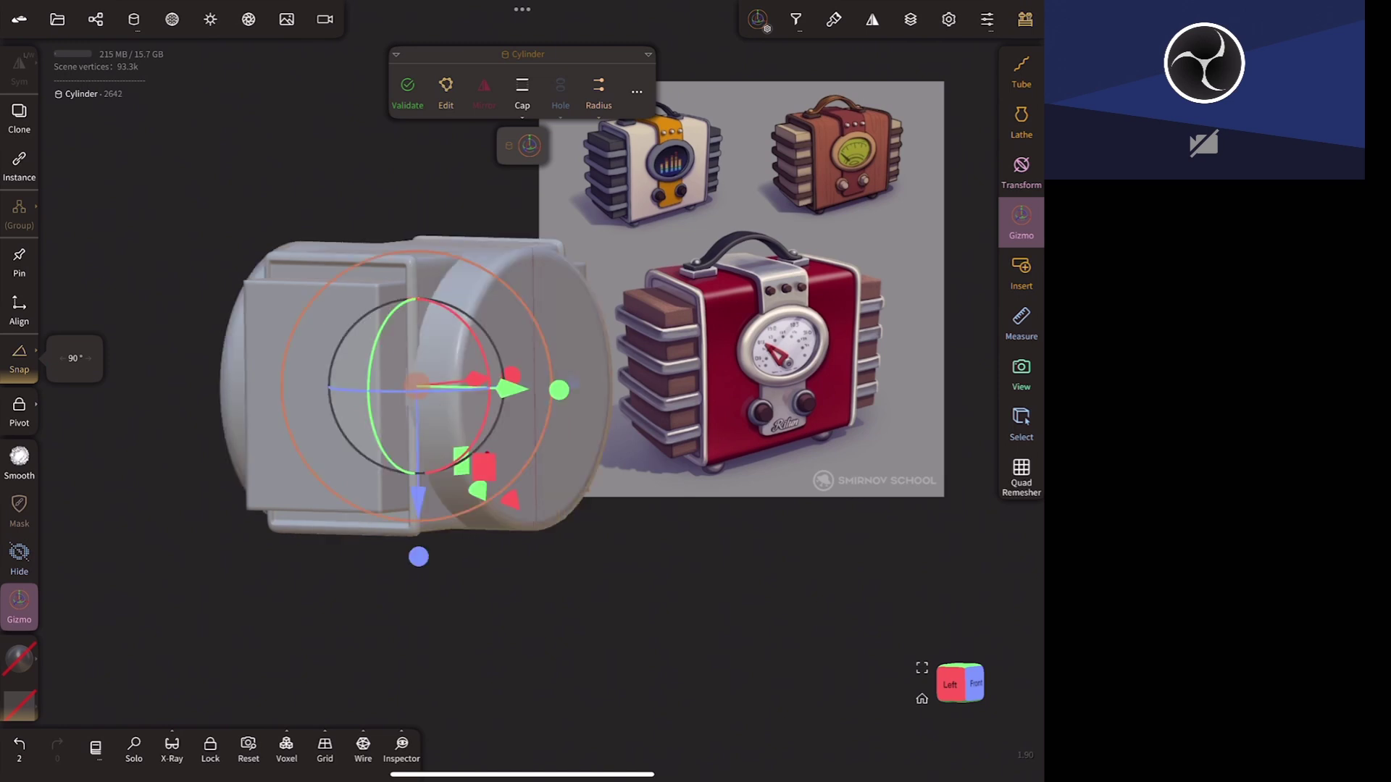
{"action": "left_click_drag", "start_coordinate": [806, 492], "coordinate": [605, 495]}
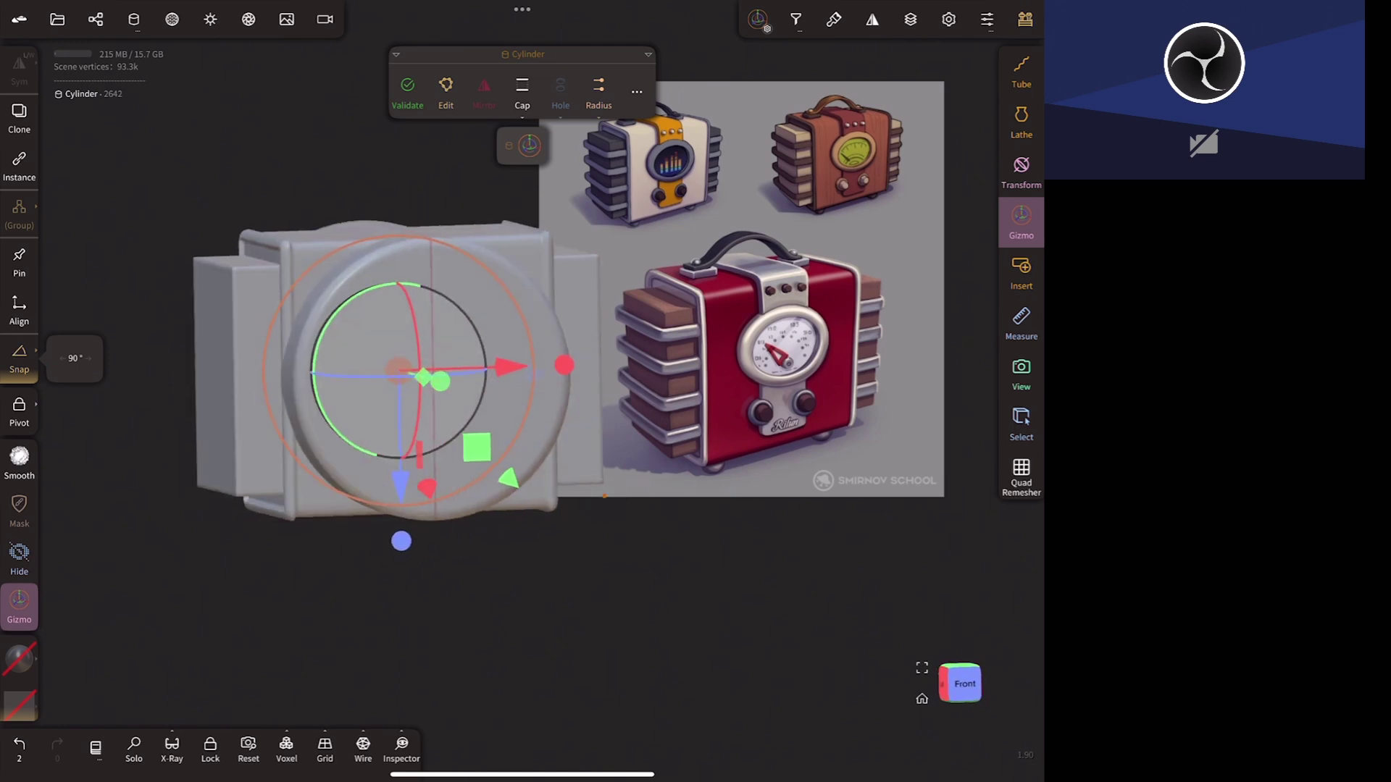
{"action": "scroll", "coordinate": [797, 341], "scroll_direction": "up", "scroll_amount": 5}
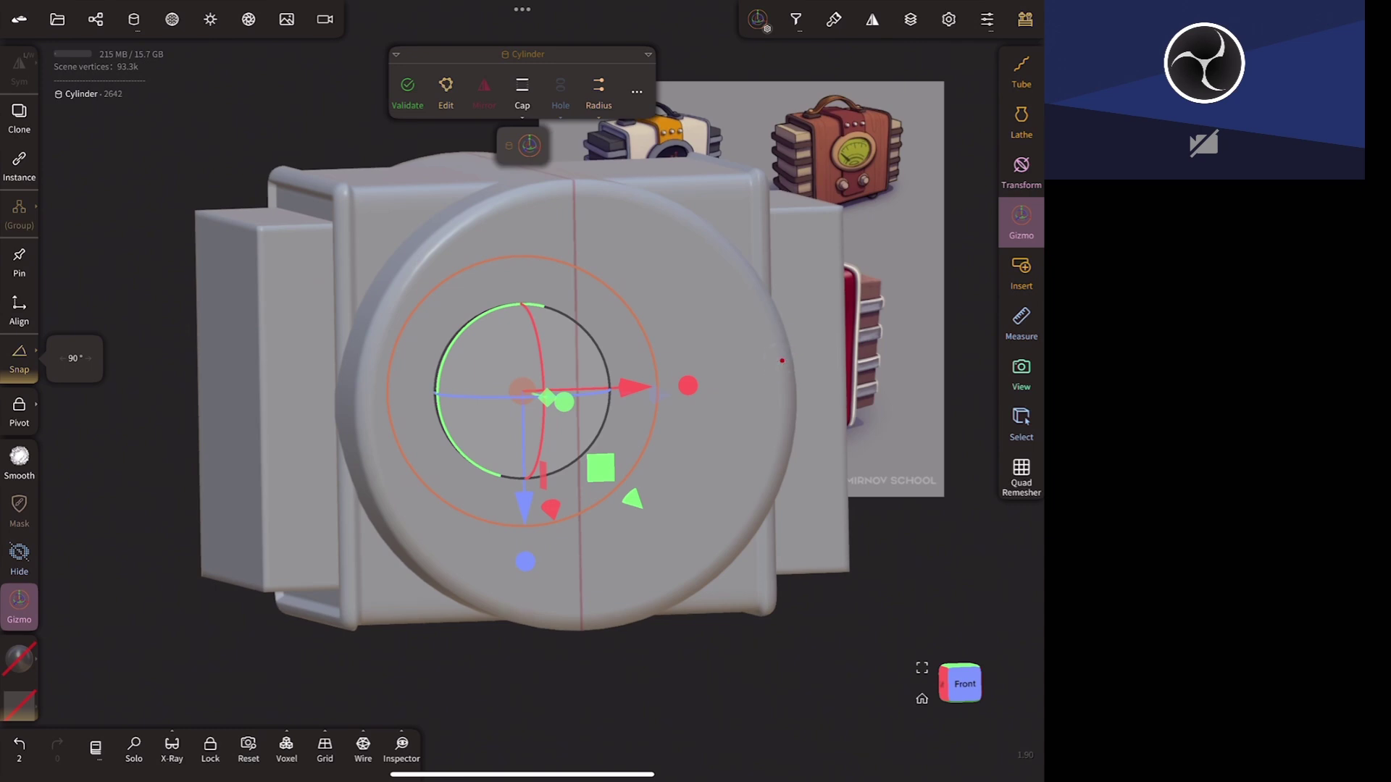
{"action": "middle_click_drag", "start_coordinate": [840, 543], "coordinate": [760, 525]}
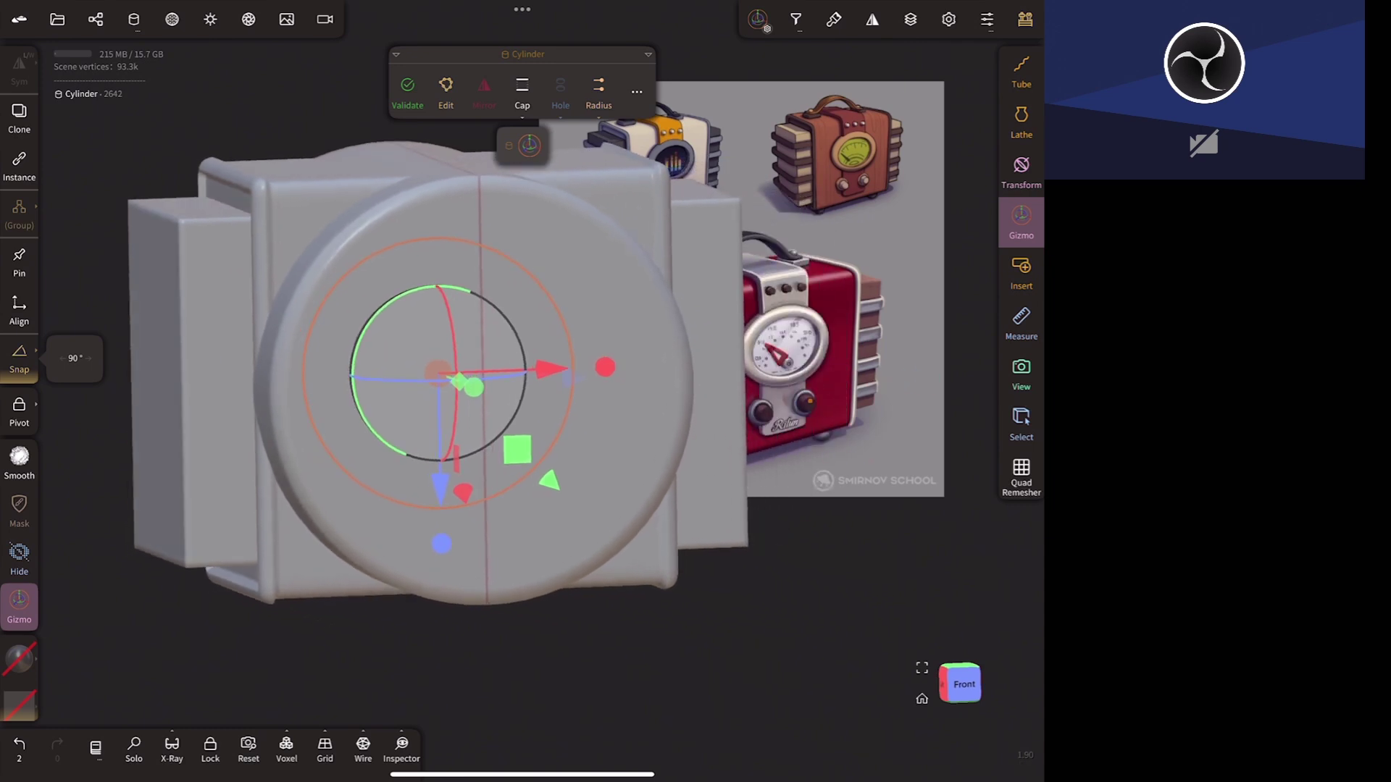
{"action": "left_click_drag", "start_coordinate": [569, 333], "coordinate": [509, 338]}
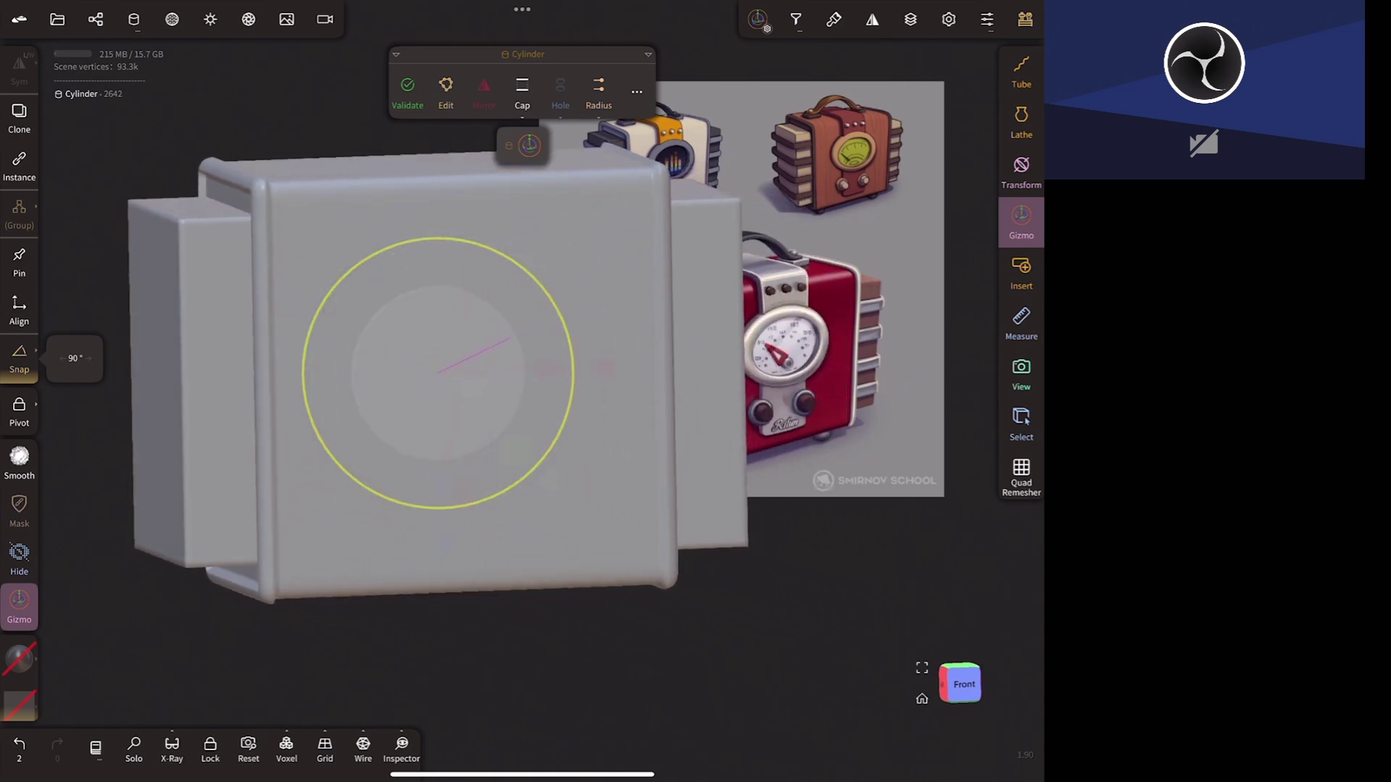
{"action": "left_click_drag", "start_coordinate": [705, 673], "coordinate": [807, 675]}
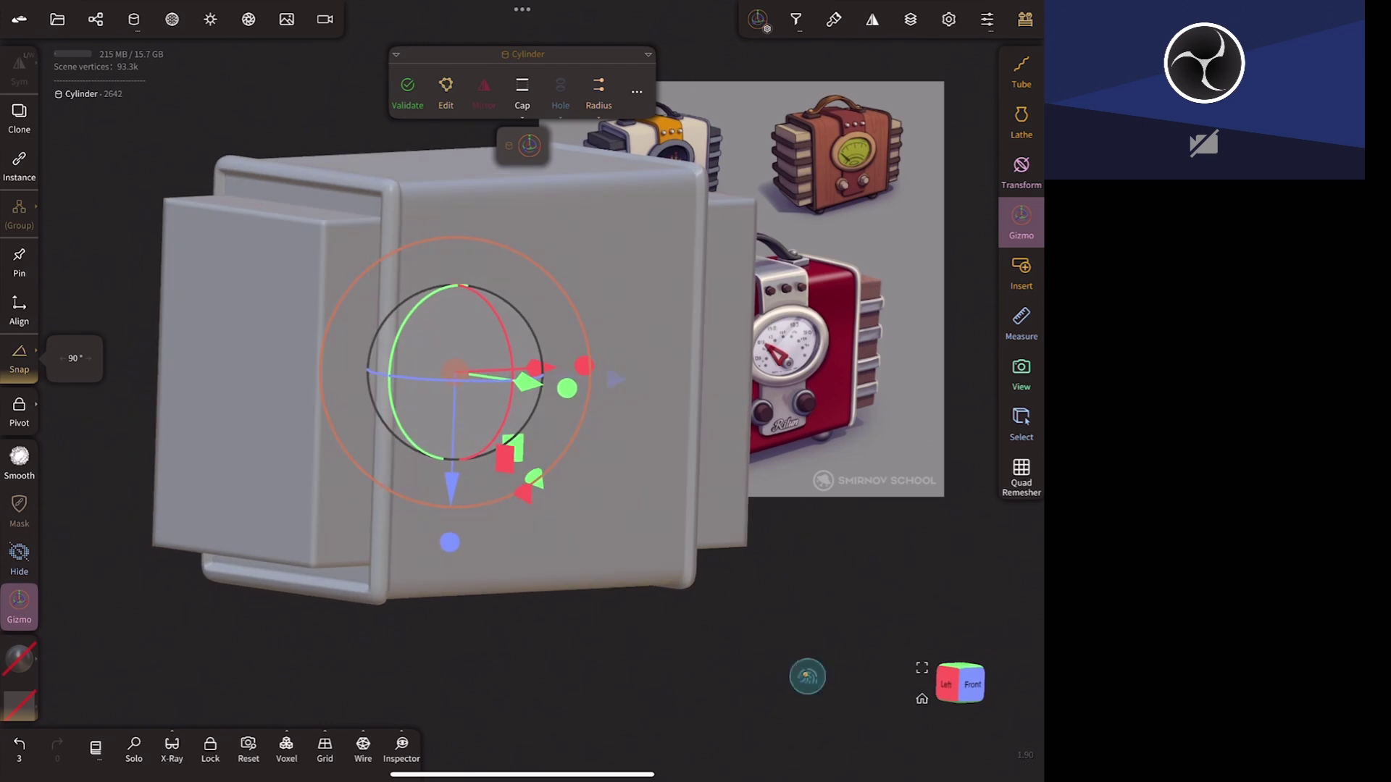
{"action": "left_click_drag", "start_coordinate": [540, 384], "coordinate": [694, 404]}
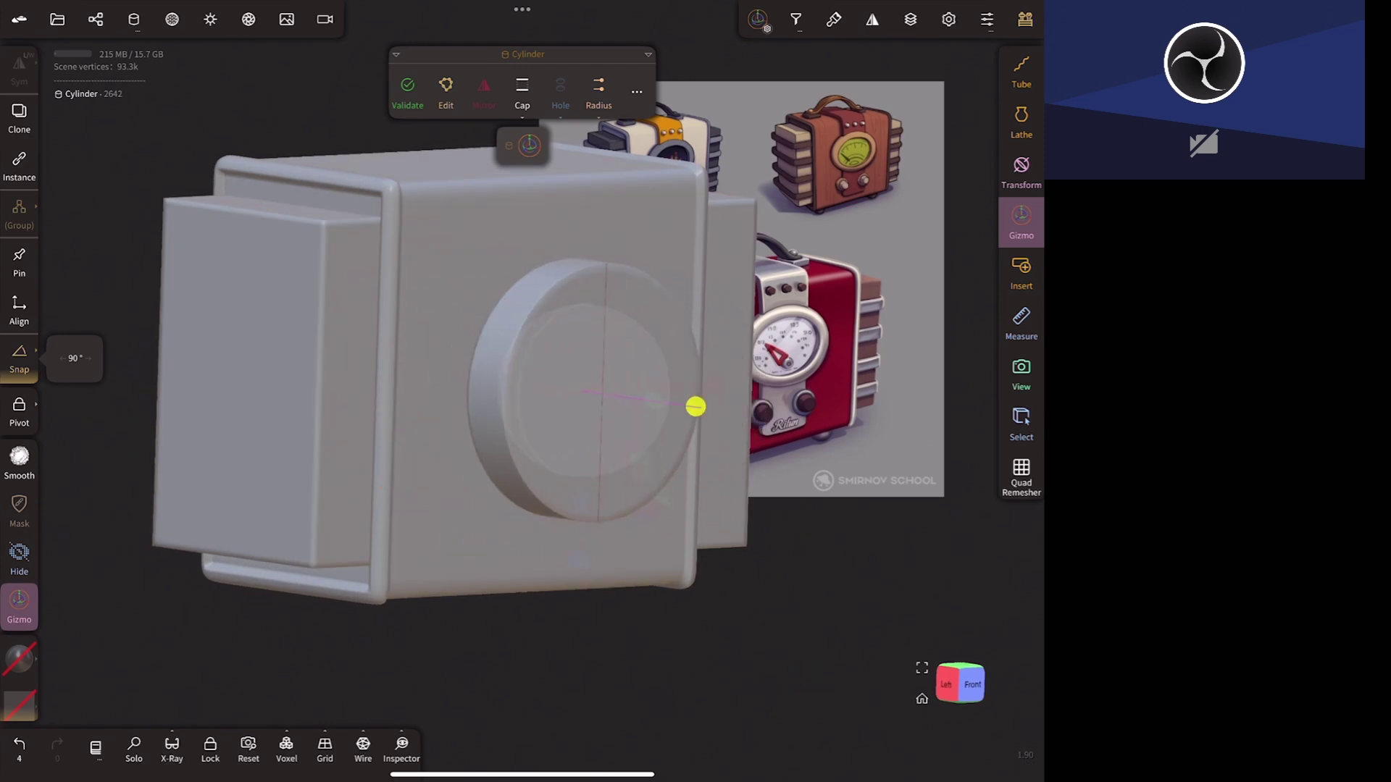
{"action": "left_click", "coordinate": [592, 386]}
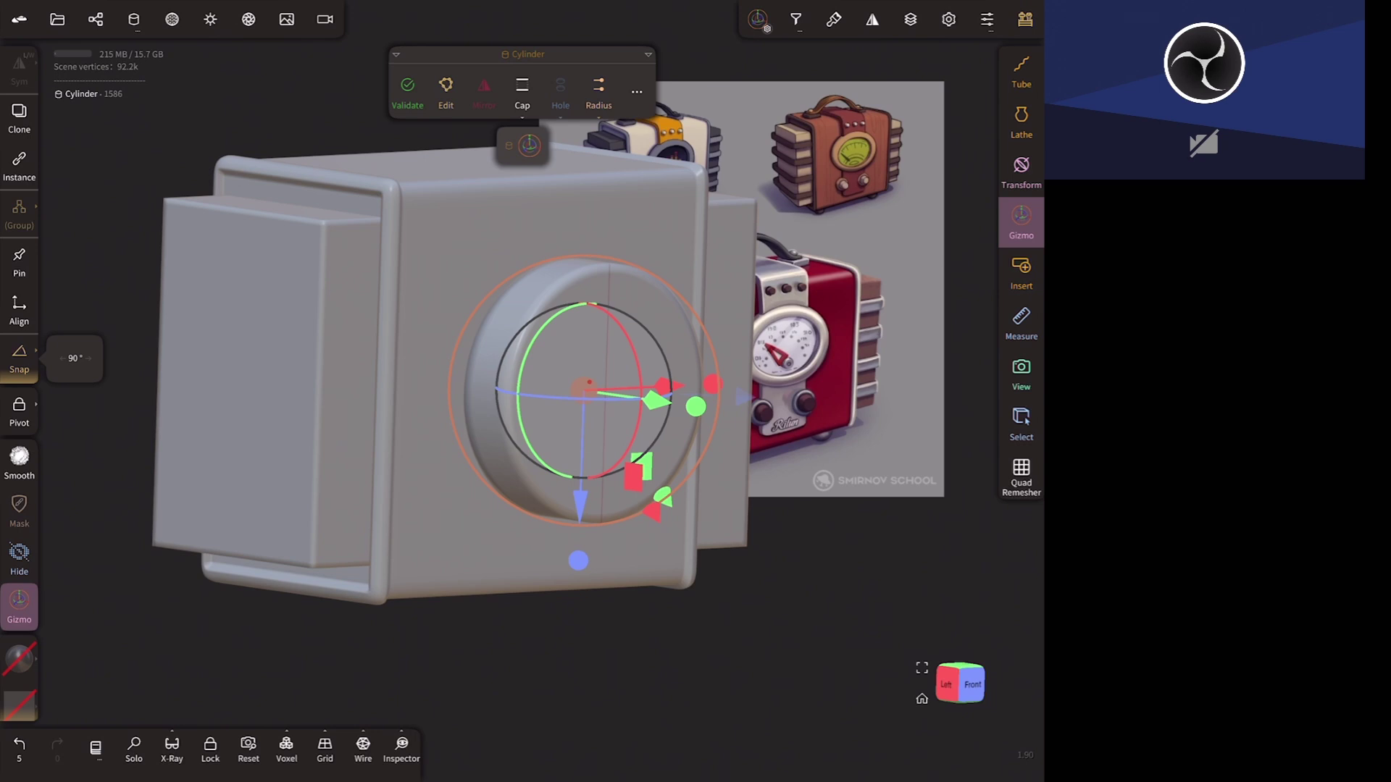
- Fine-tune the cylinder's orientation and position on the box's front face
{"action": "mouse_move", "coordinate": [832, 488]}
{"action": "left_mouse_down"}
{"action": "mouse_move", "coordinate": [841, 534]}
{"action": "mouse_move", "coordinate": [840, 450]}
{"action": "left_mouse_up"}
{"action": "mouse_move", "coordinate": [625, 430]}
{"action": "left_mouse_down"}
{"action": "mouse_move", "coordinate": [652, 433]}
{"action": "mouse_move", "coordinate": [623, 429]}
{"action": "left_mouse_up"}
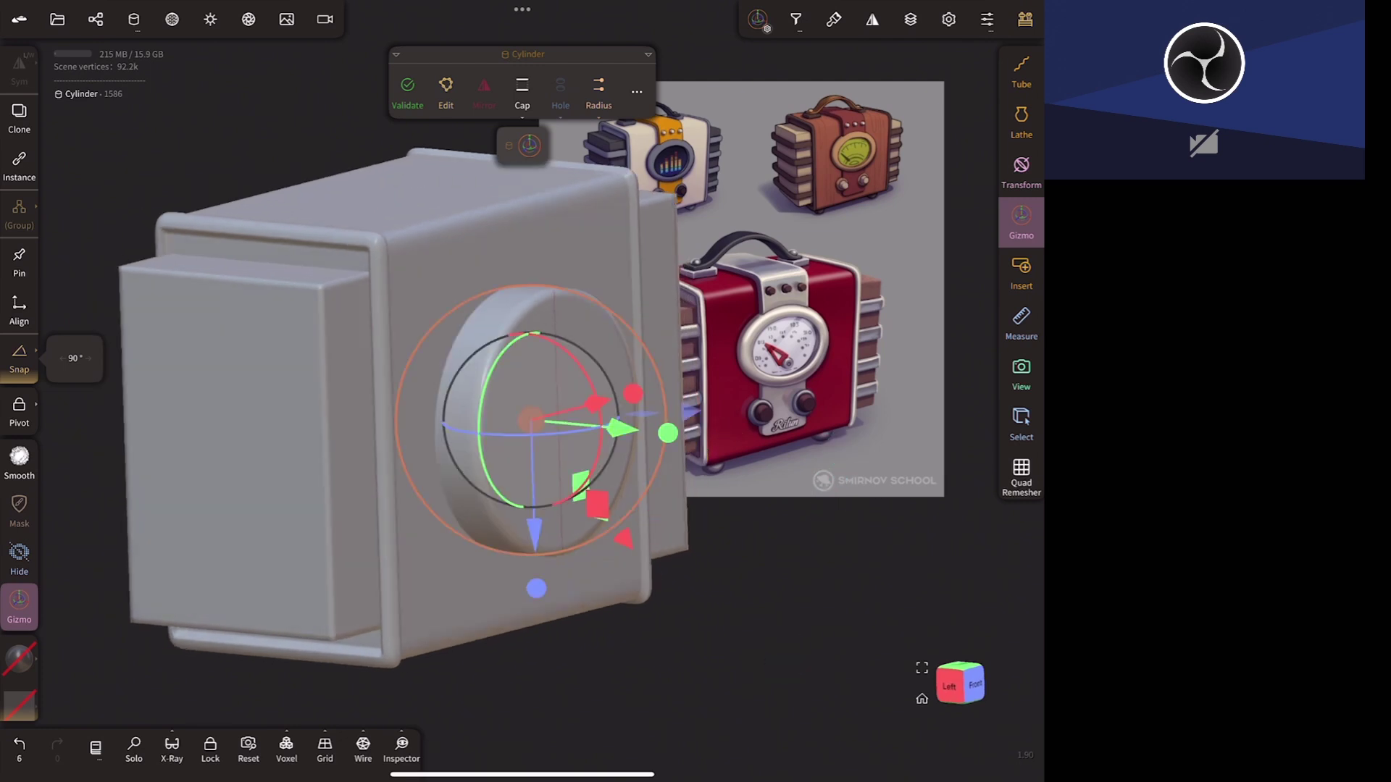
{"action": "left_click", "coordinate": [975, 684]}
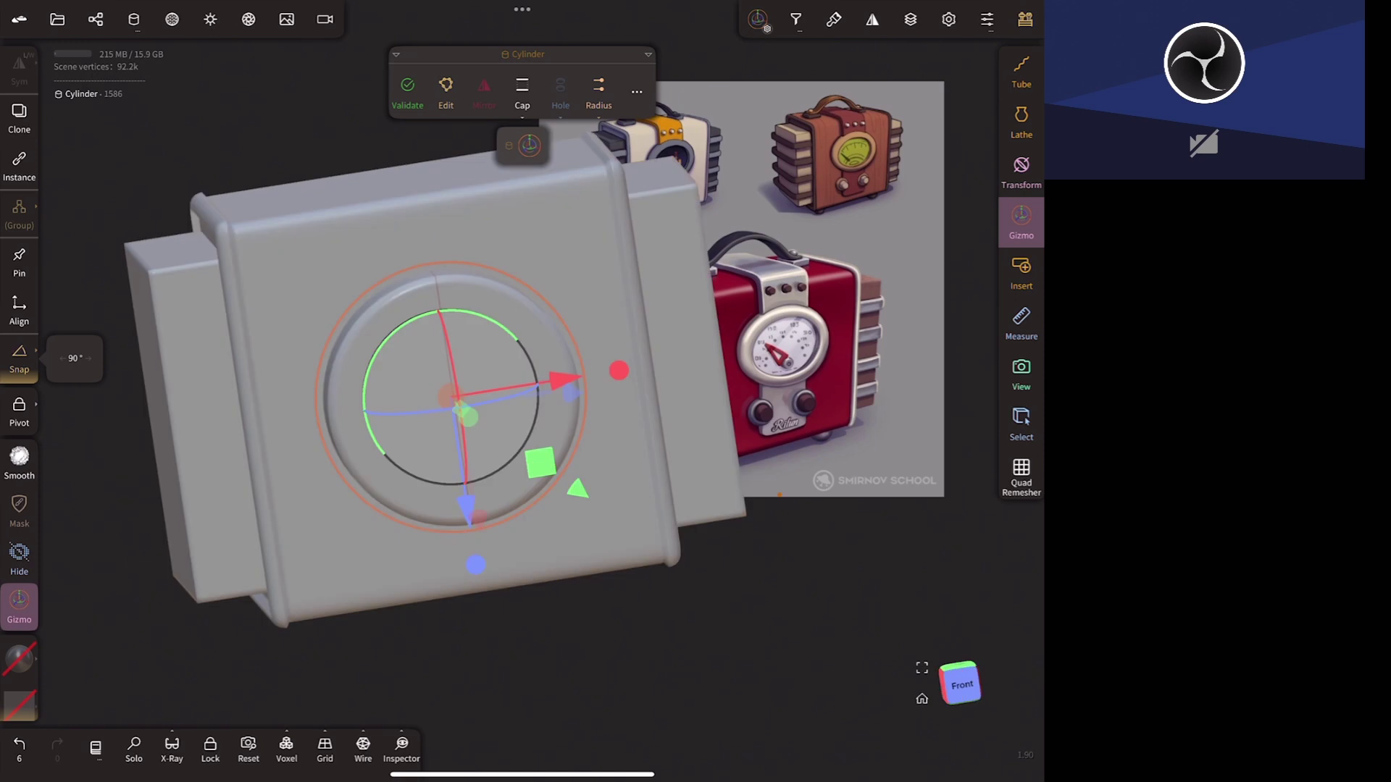
{"action": "left_click", "coordinate": [960, 684]}
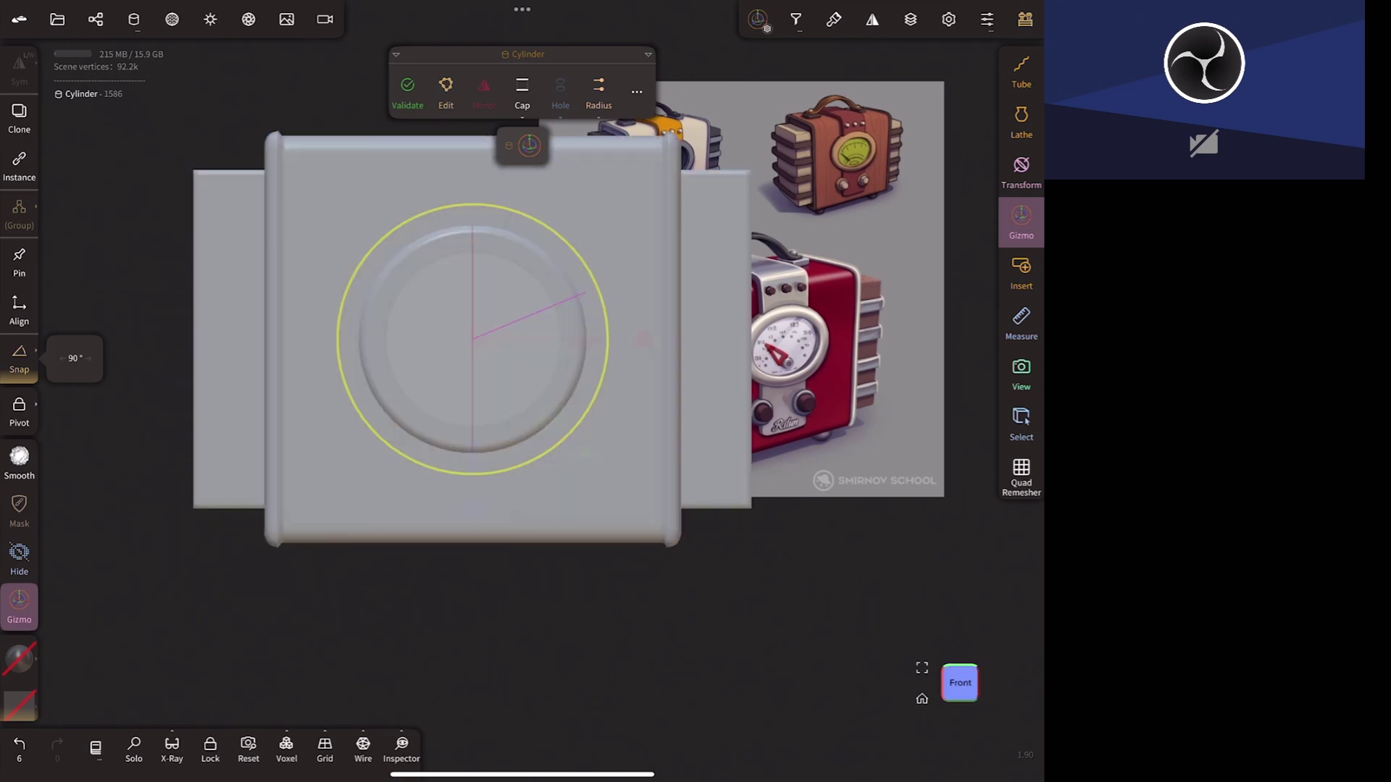
{"action": "left_click_drag", "start_coordinate": [585, 294], "coordinate": [799, 595]}
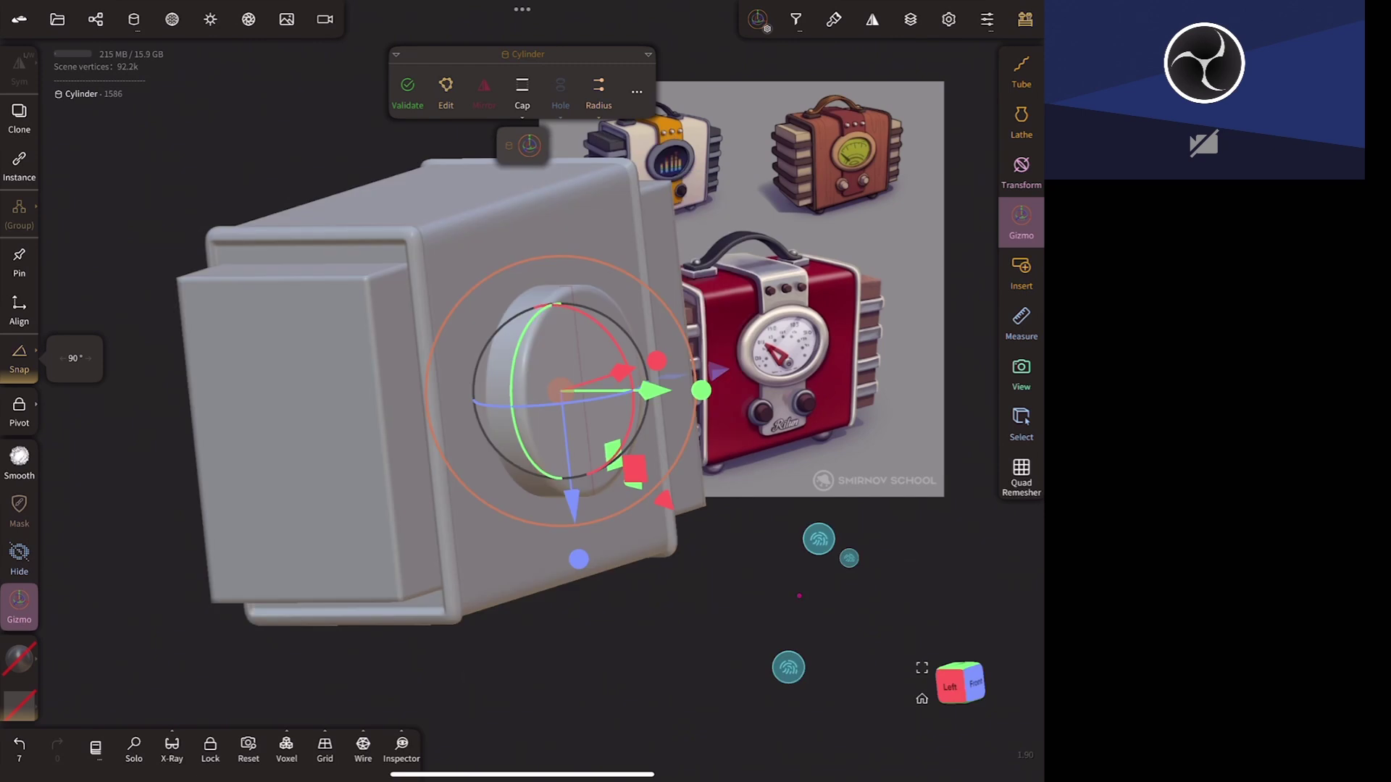
{"action": "mouse_move", "coordinate": [733, 407]}
{"action": "left_mouse_down"}
{"action": "mouse_move", "coordinate": [784, 407]}
{"action": "mouse_move", "coordinate": [750, 407]}
{"action": "left_mouse_up"}
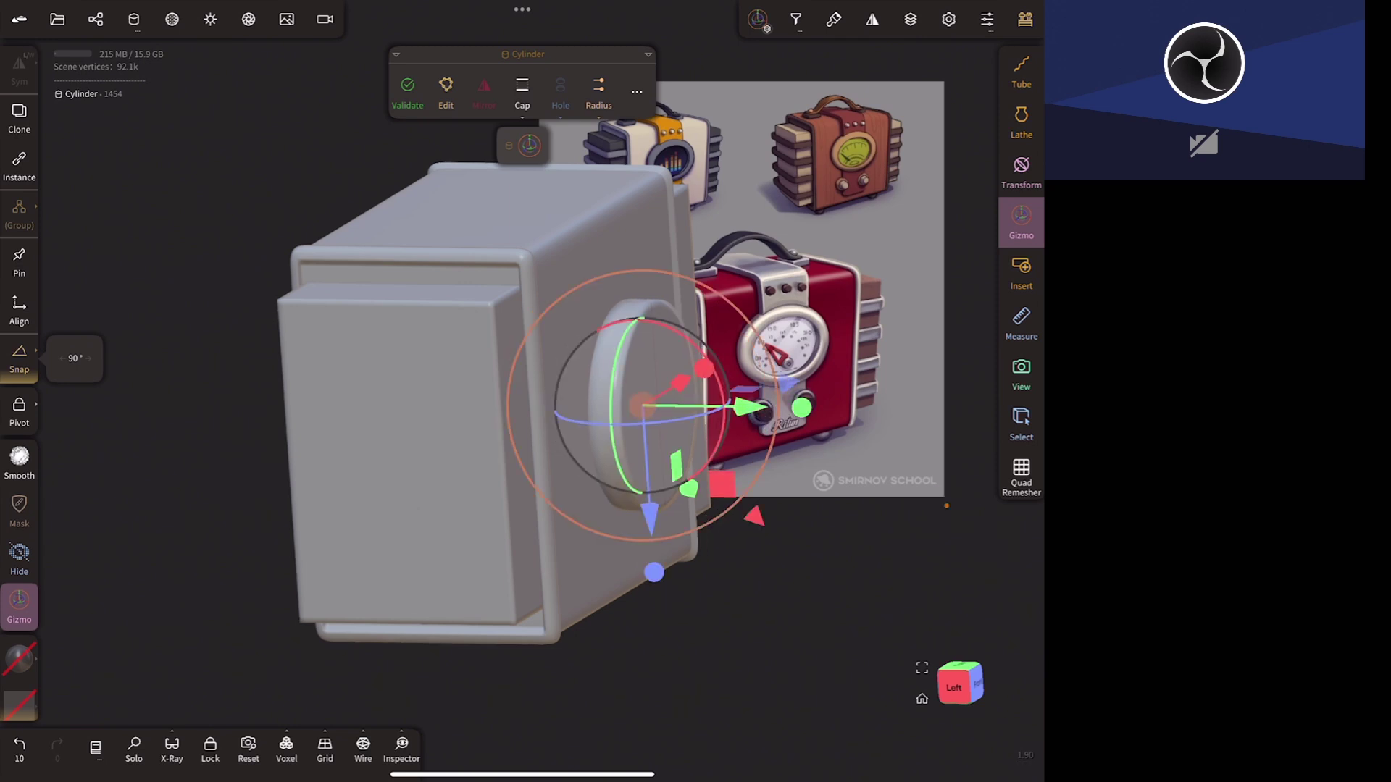
{"action": "key", "text": "ctrl+z"}
{"action": "mouse_move", "coordinate": [857, 575]}
{"action": "left_mouse_down"}
{"action": "mouse_move", "coordinate": [788, 576]}
{"action": "mouse_move", "coordinate": [829, 504]}
{"action": "mouse_move", "coordinate": [807, 532]}
{"action": "left_mouse_up"}
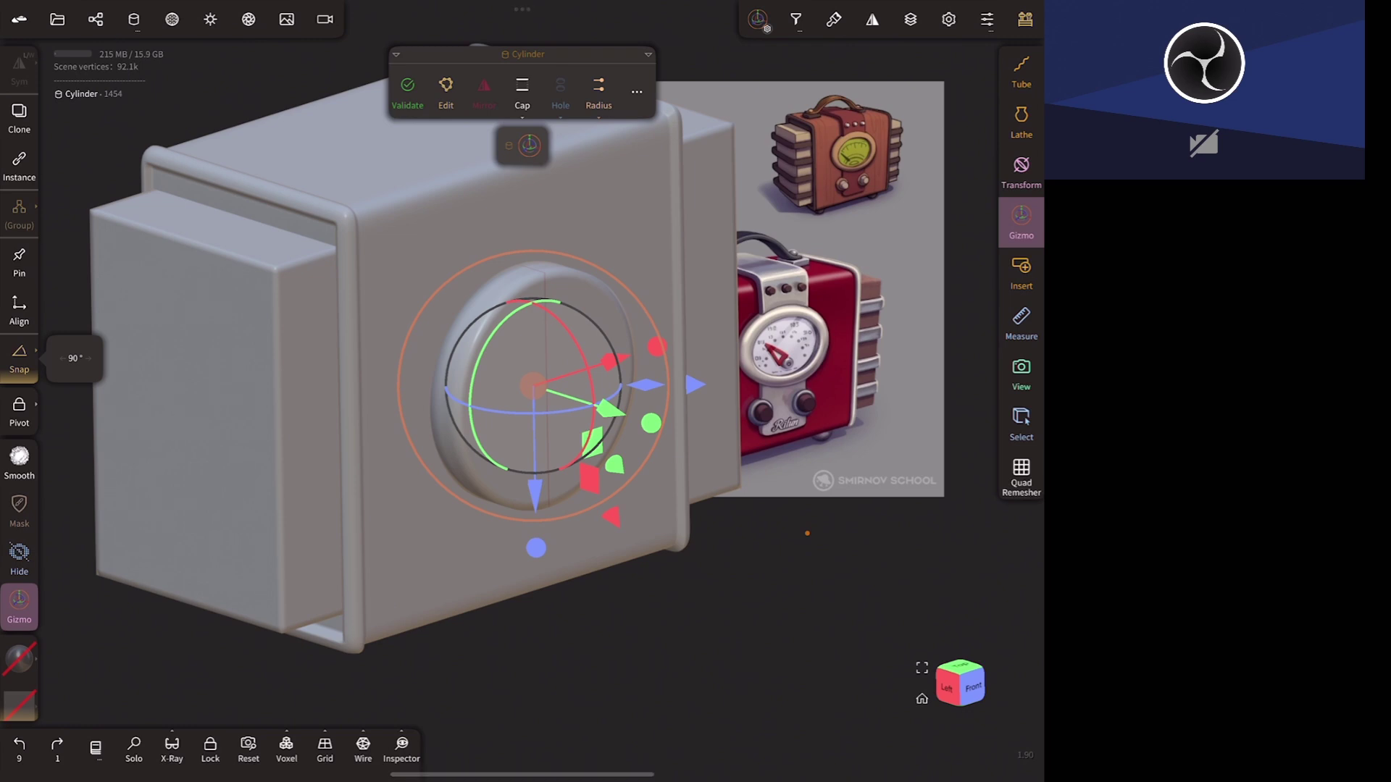
- Duplicate the cylinder as Cylinder 1, rotate and position it, and enable Hole to make a ring
{"action": "left_click", "coordinate": [95, 19]}
{"action": "left_click", "coordinate": [146, 113]}
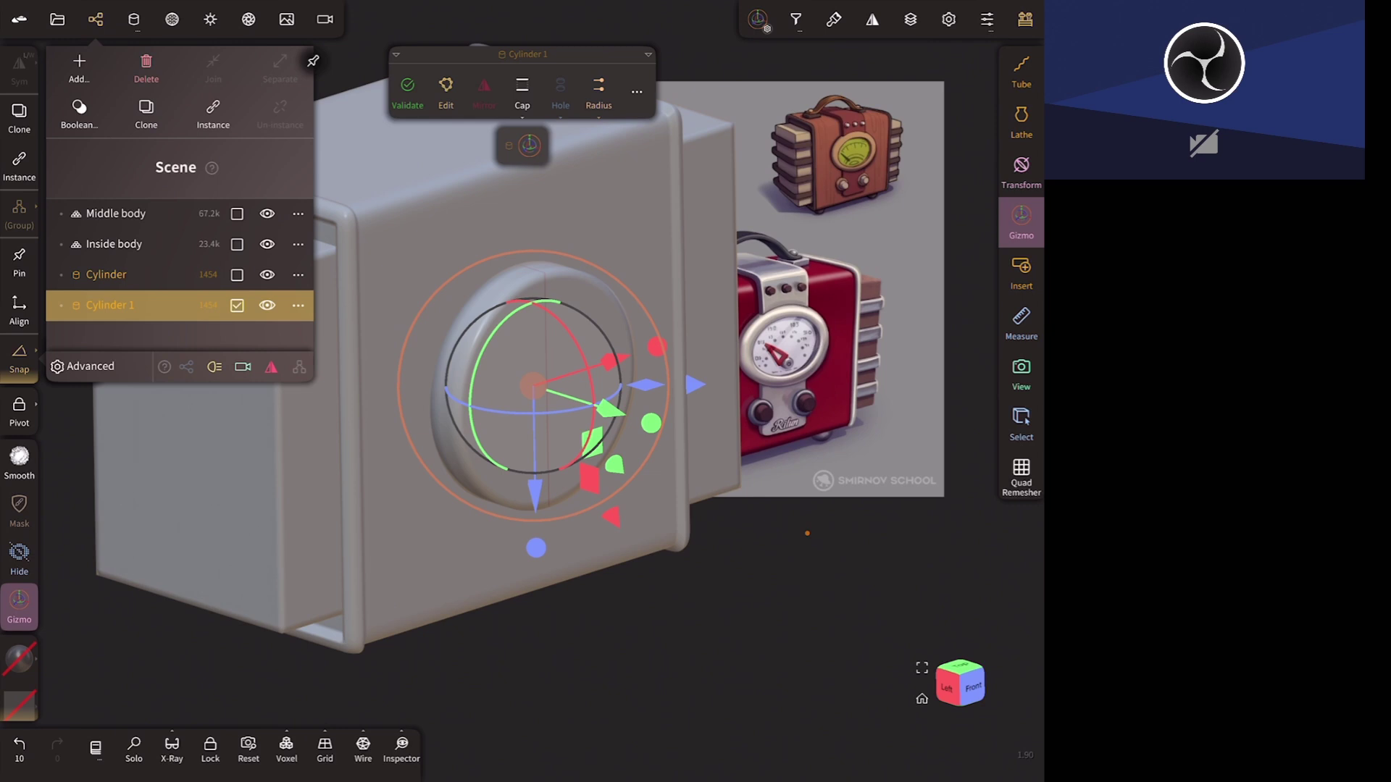
{"action": "left_click_drag", "start_coordinate": [439, 288], "coordinate": [642, 289]}
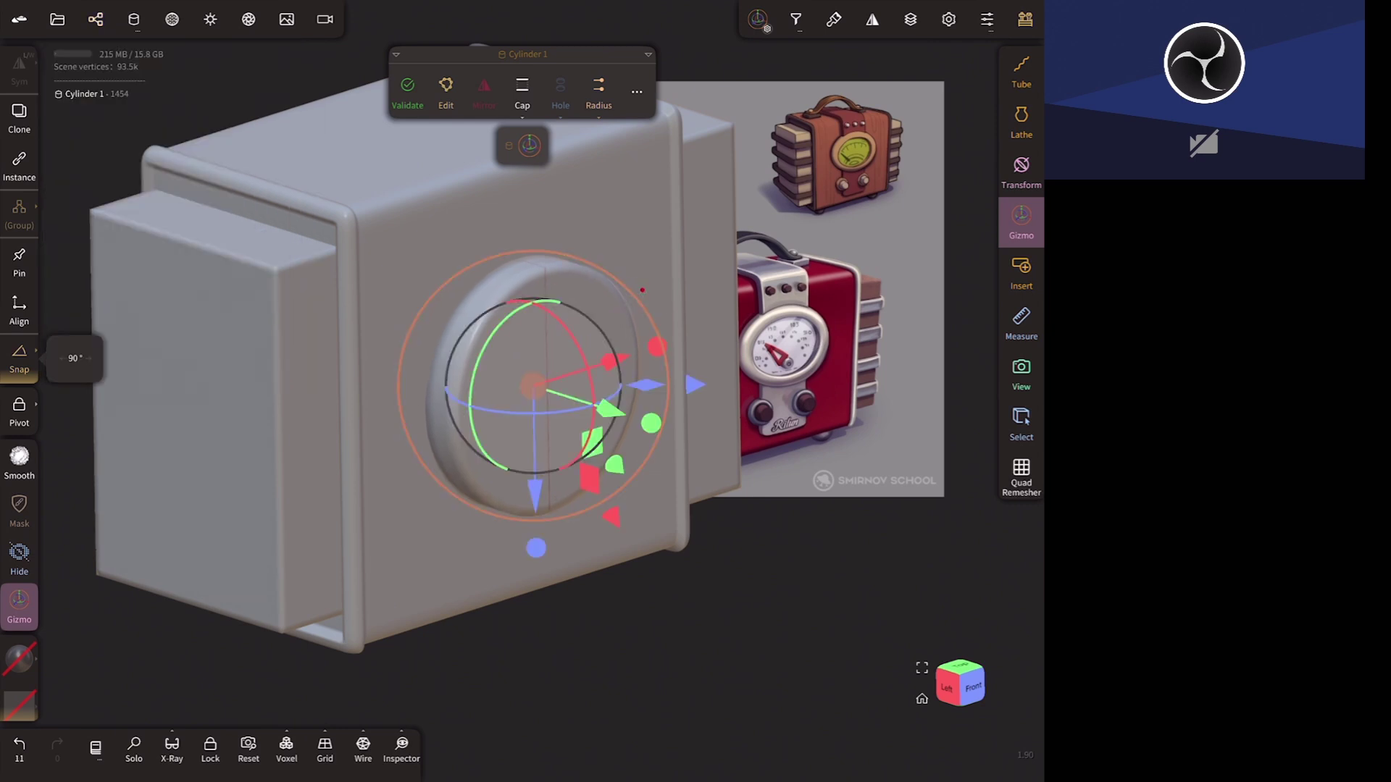
{"action": "left_click_drag", "start_coordinate": [652, 423], "coordinate": [651, 422]}
{"action": "left_click_drag", "start_coordinate": [724, 638], "coordinate": [737, 604]}
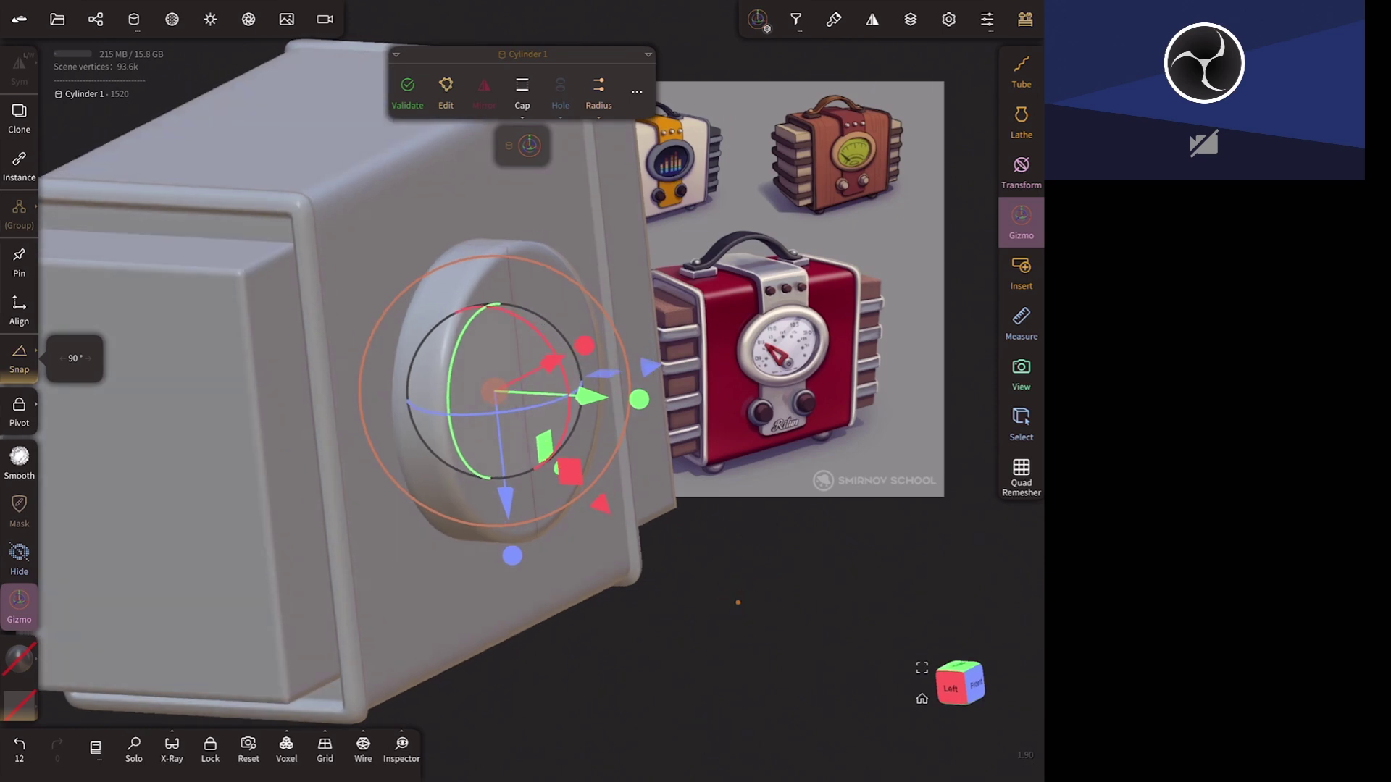
{"action": "left_click", "coordinate": [560, 91]}
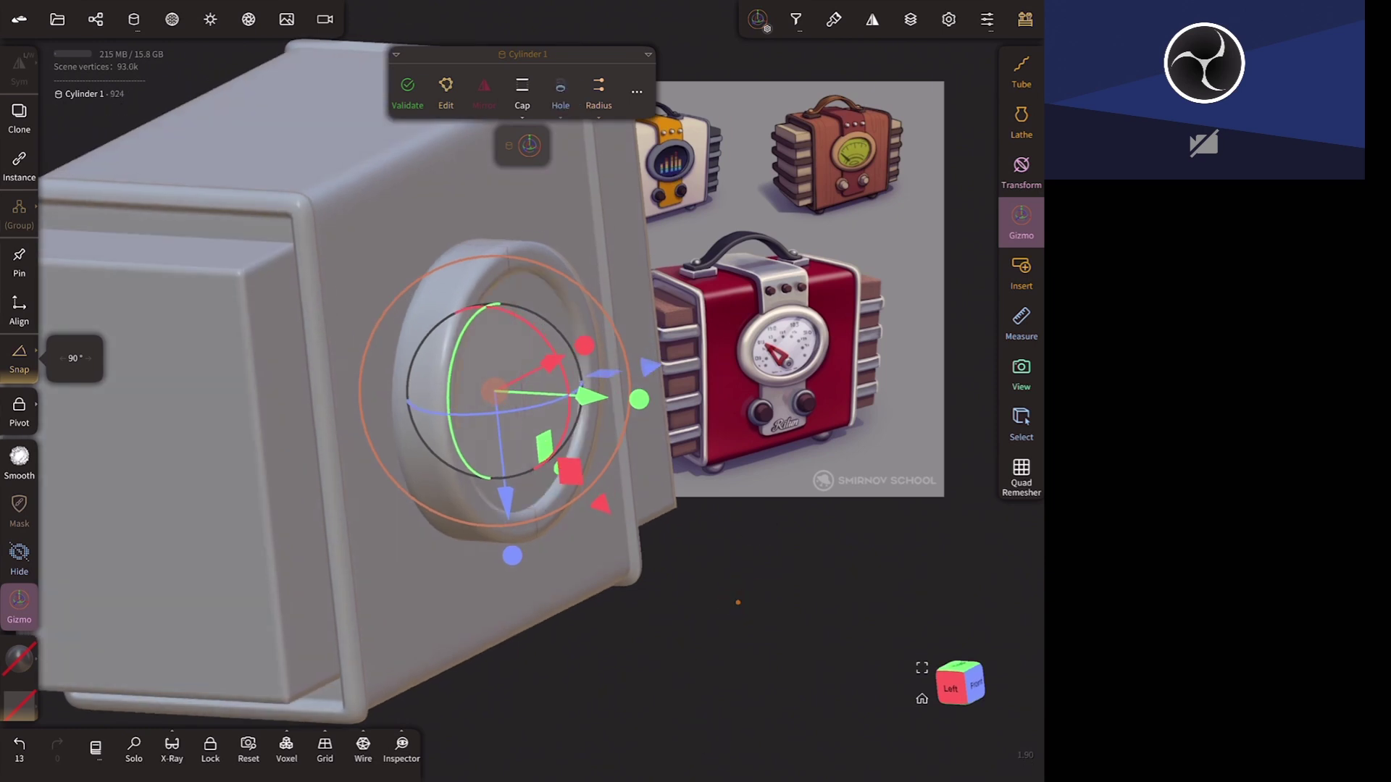
- From Left view, stretch the inner cylinder along X through the radio front, then reselect the ring
{"action": "left_click_drag", "start_coordinate": [688, 577], "coordinate": [891, 533]}
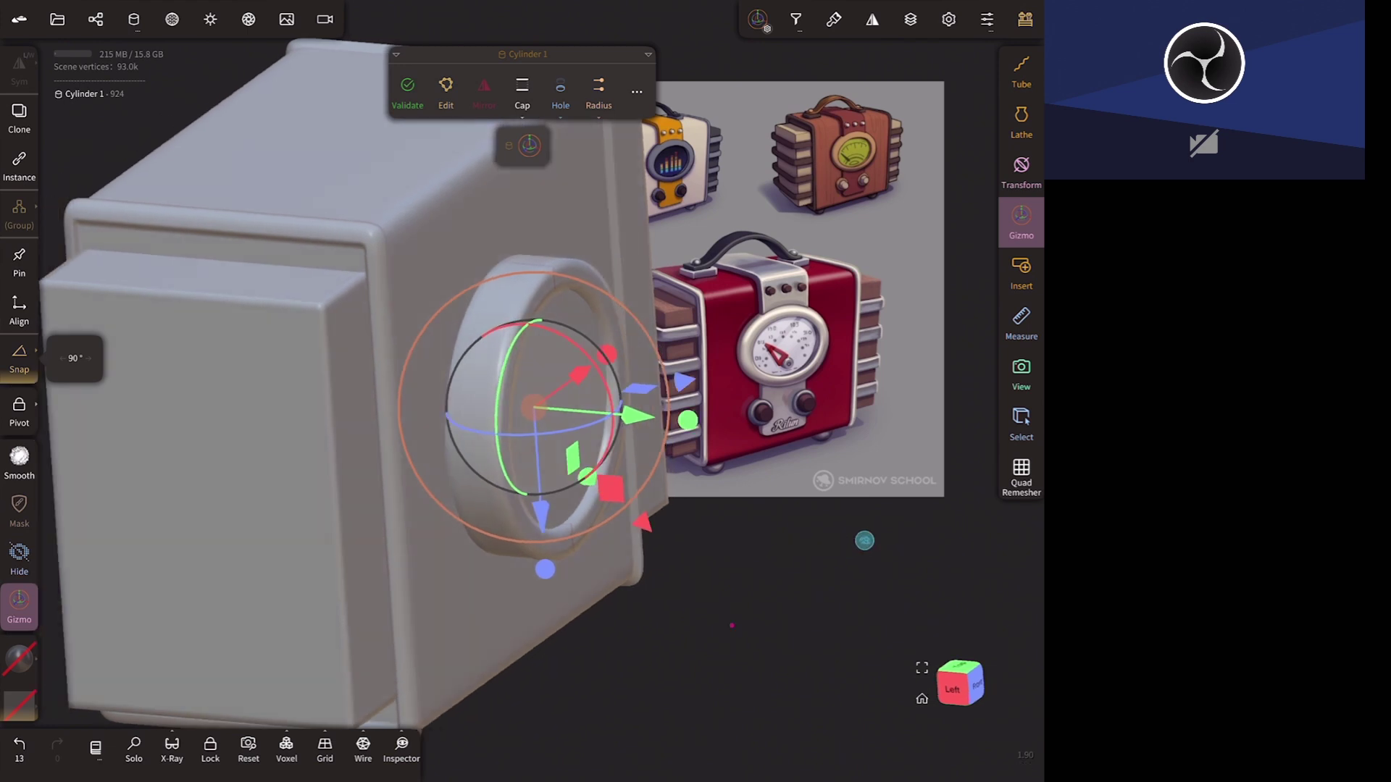
{"action": "left_click", "coordinate": [953, 689]}
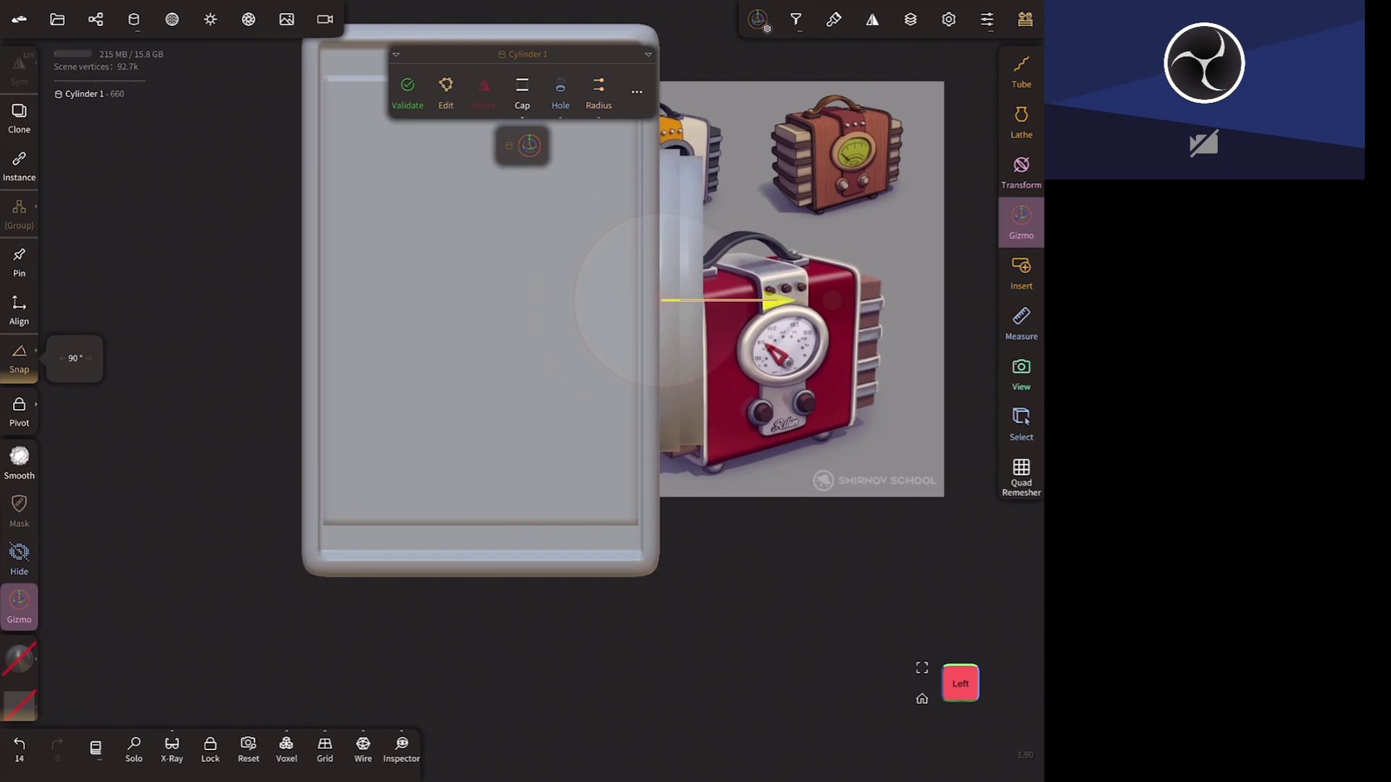
{"action": "left_click", "coordinate": [702, 238]}
{"action": "mouse_move", "coordinate": [796, 299]}
{"action": "left_mouse_down"}
{"action": "mouse_move", "coordinate": [896, 300]}
{"action": "mouse_move", "coordinate": [825, 299]}
{"action": "left_mouse_up"}
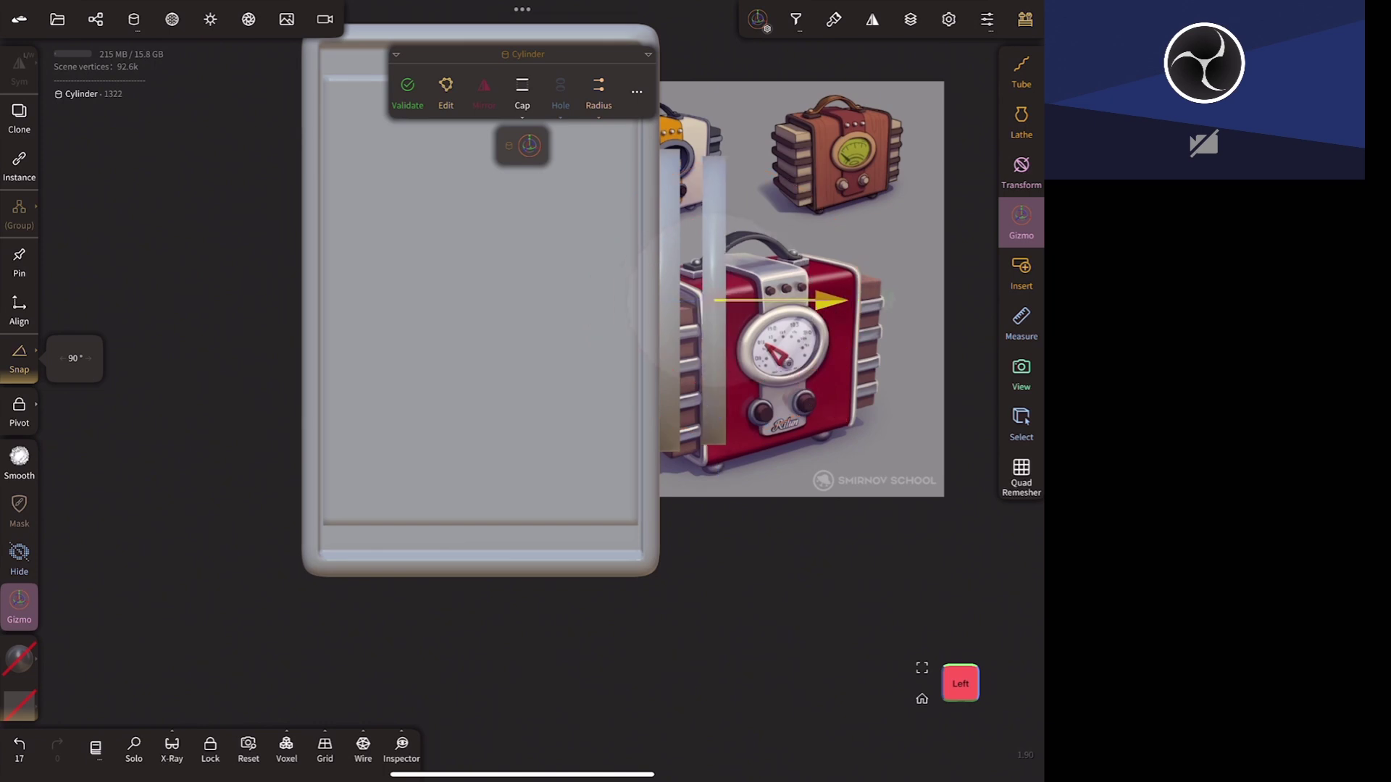
{"action": "mouse_move", "coordinate": [693, 618]}
{"action": "left_mouse_down"}
{"action": "mouse_move", "coordinate": [824, 527]}
{"action": "mouse_move", "coordinate": [841, 543]}
{"action": "mouse_move", "coordinate": [832, 523]}
{"action": "left_mouse_up"}
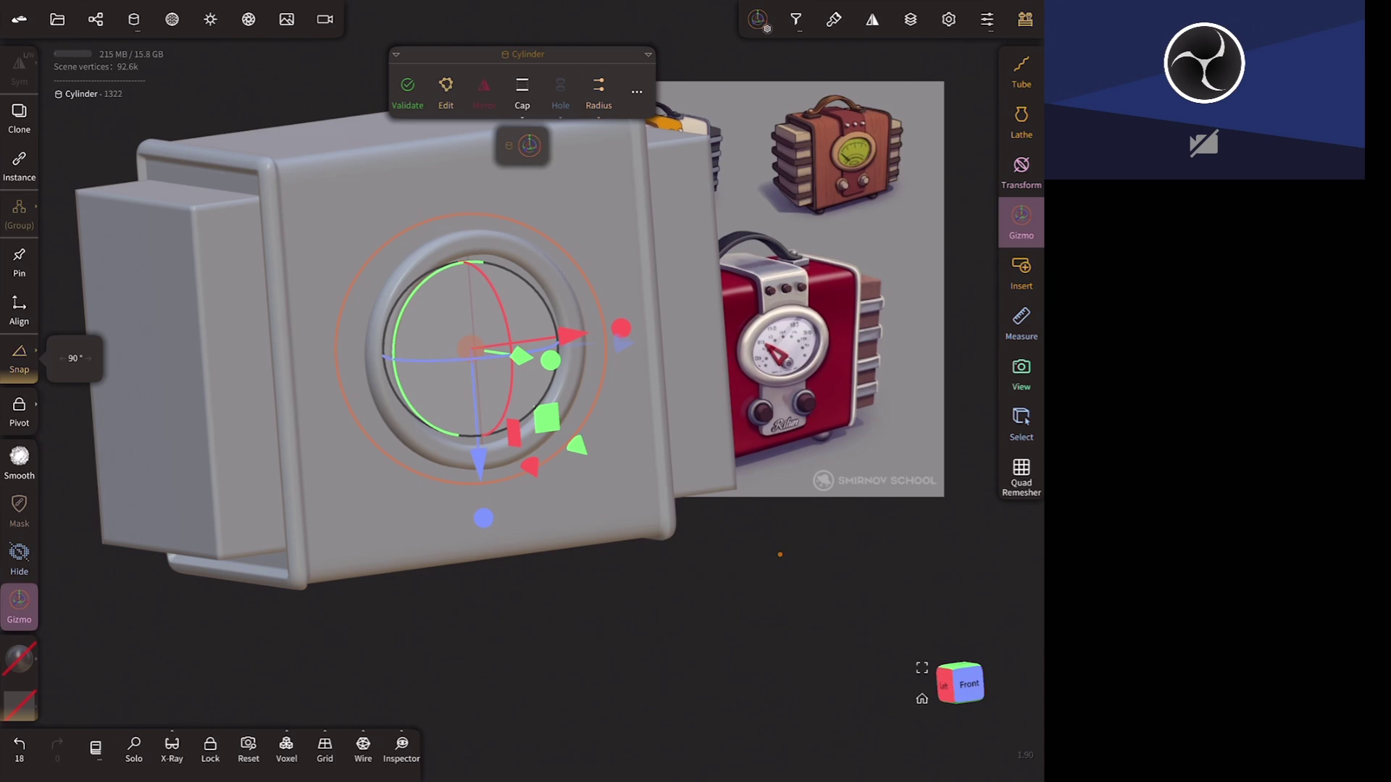
{"action": "mouse_move", "coordinate": [795, 550]}
{"action": "left_mouse_down"}
{"action": "mouse_move", "coordinate": [841, 550]}
{"action": "mouse_move", "coordinate": [866, 460]}
{"action": "left_mouse_up"}
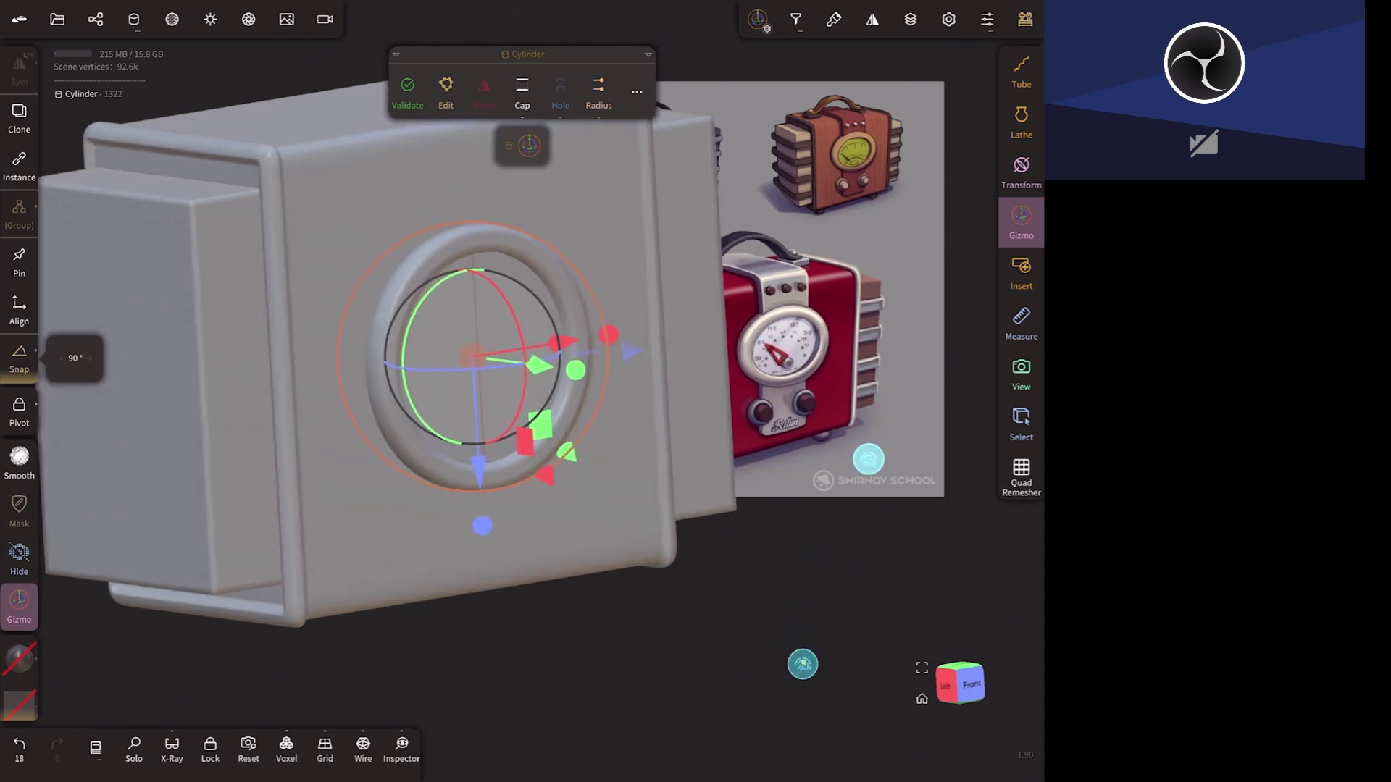
{"action": "left_click", "coordinate": [561, 275]}
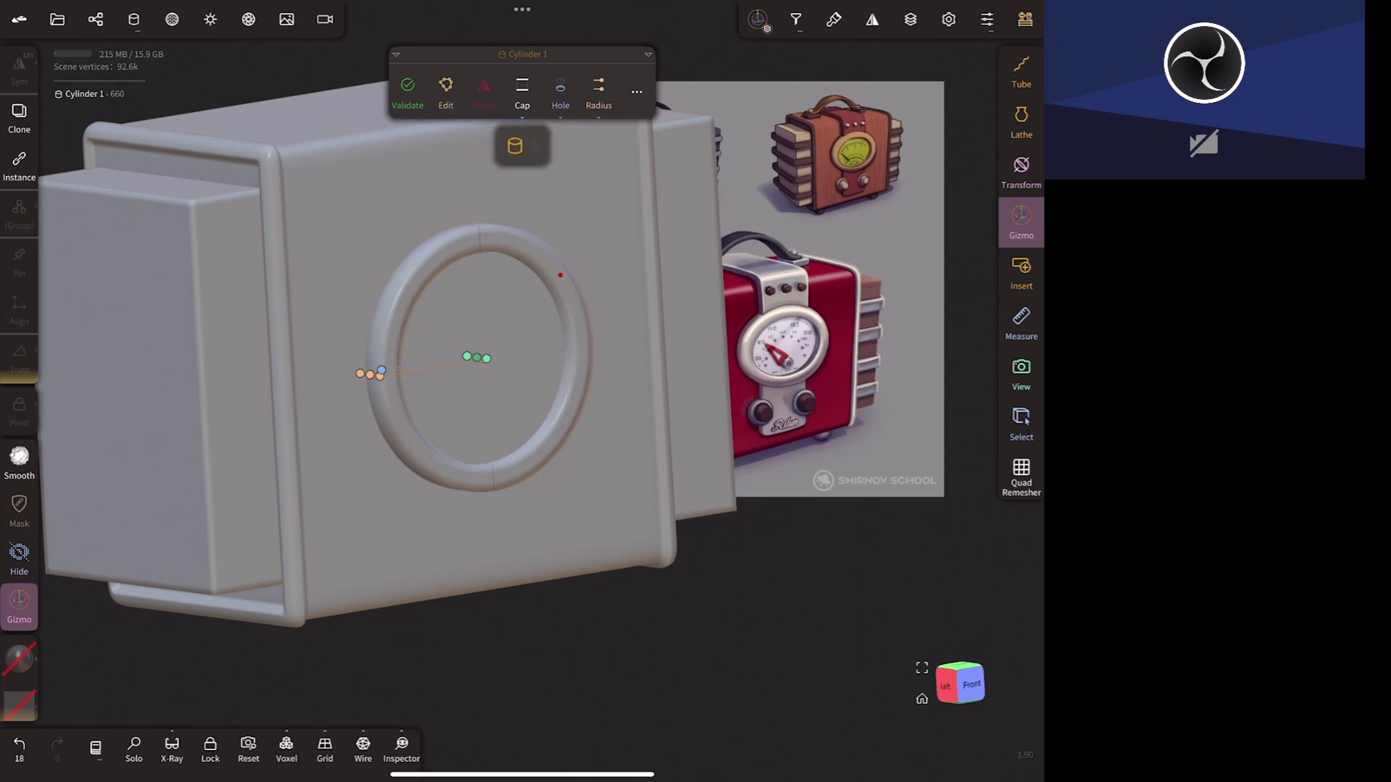
- Drag the ring's blue Radius start handle to thicken its tube, then orbit to review the bezel
{"action": "mouse_move", "coordinate": [714, 574]}
{"action": "left_mouse_down"}
{"action": "mouse_move", "coordinate": [876, 475]}
{"action": "mouse_move", "coordinate": [901, 326]}
{"action": "left_mouse_up"}
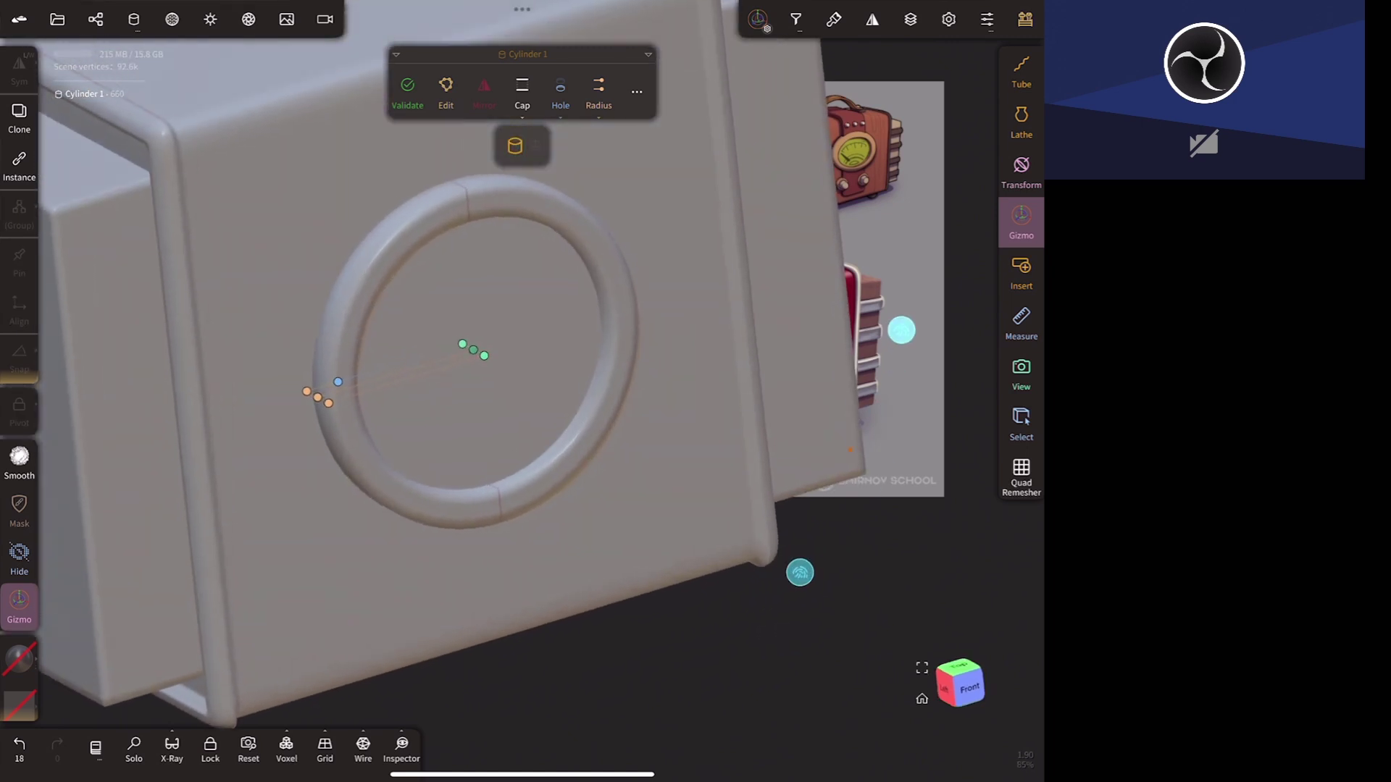
{"action": "left_click_drag", "start_coordinate": [338, 382], "coordinate": [347, 378]}
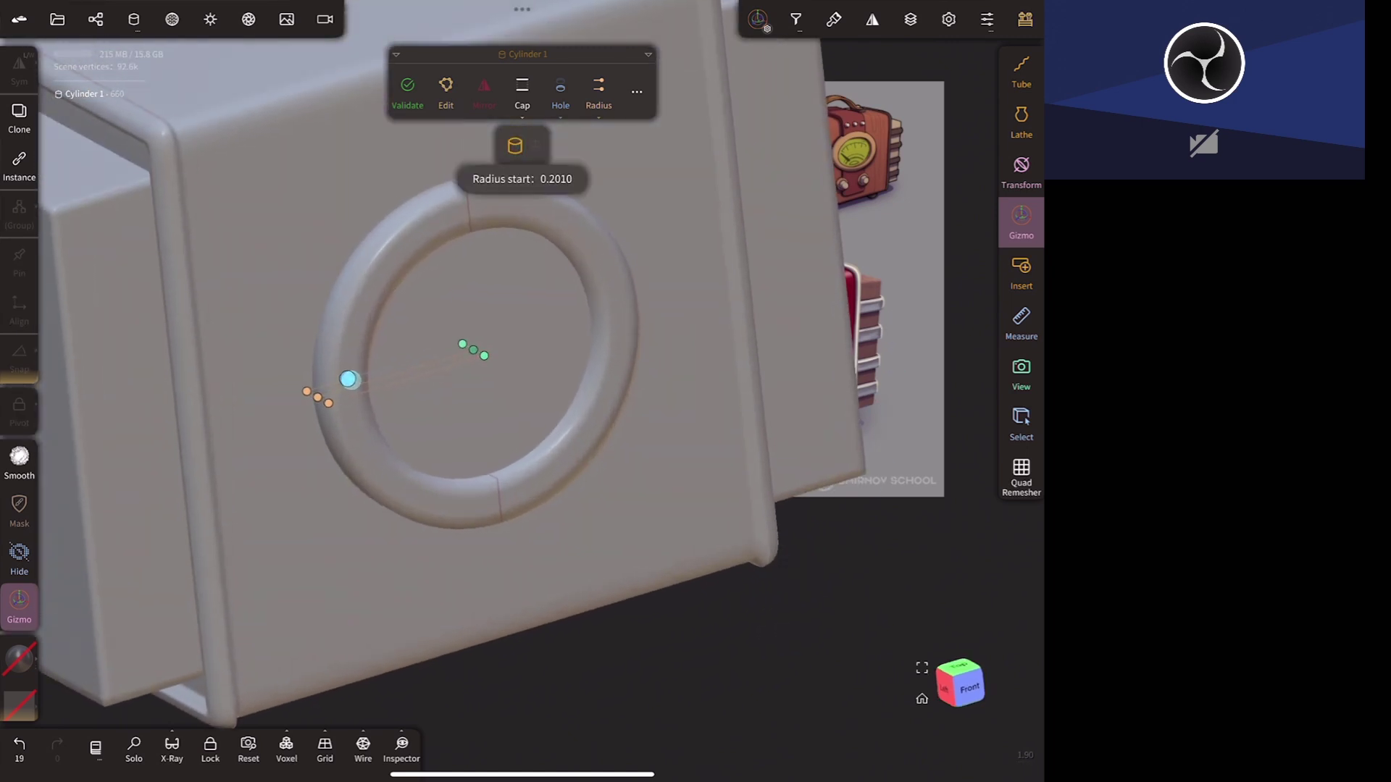
{"action": "mouse_move", "coordinate": [822, 539]}
{"action": "left_mouse_down"}
{"action": "mouse_move", "coordinate": [849, 538]}
{"action": "mouse_move", "coordinate": [832, 516]}
{"action": "mouse_move", "coordinate": [694, 517]}
{"action": "mouse_move", "coordinate": [839, 498]}
{"action": "left_mouse_up"}
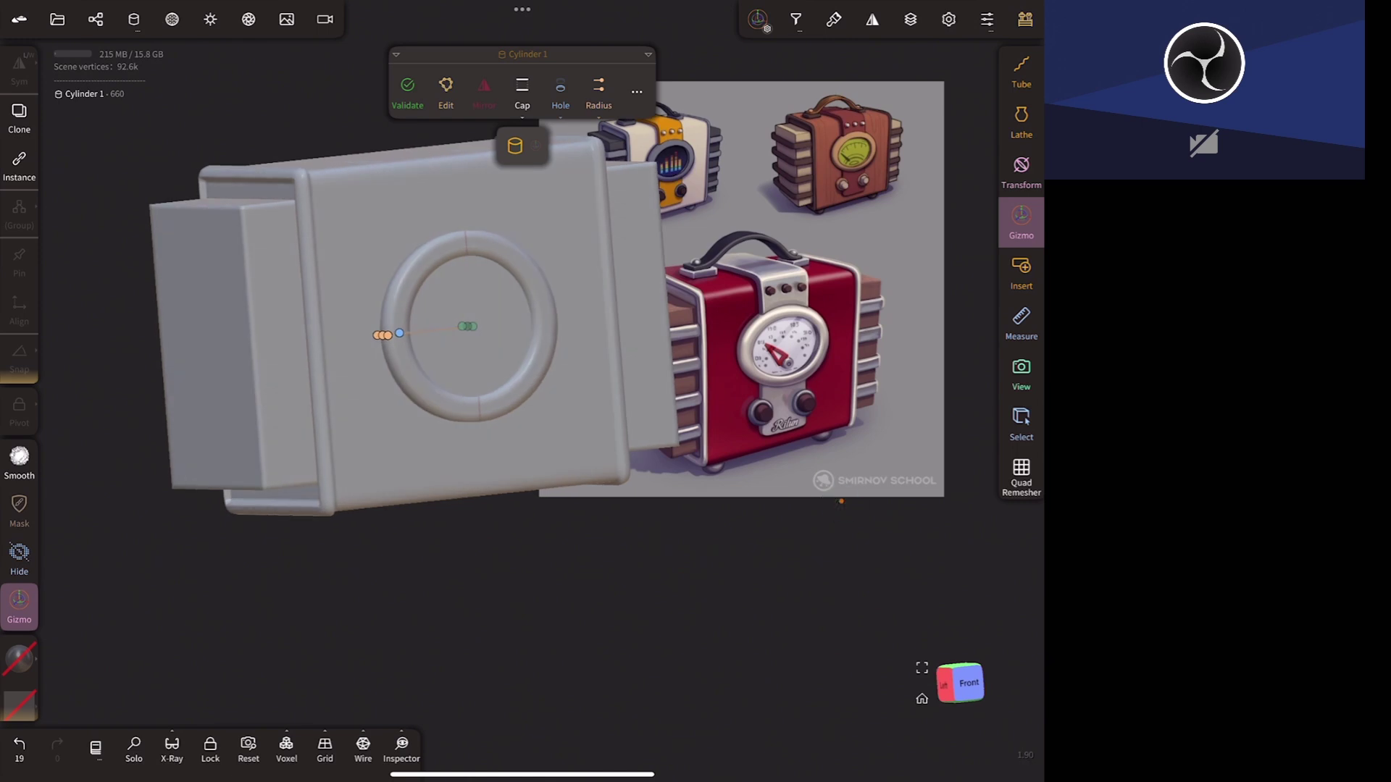
{"action": "left_click_drag", "start_coordinate": [778, 561], "coordinate": [834, 607]}
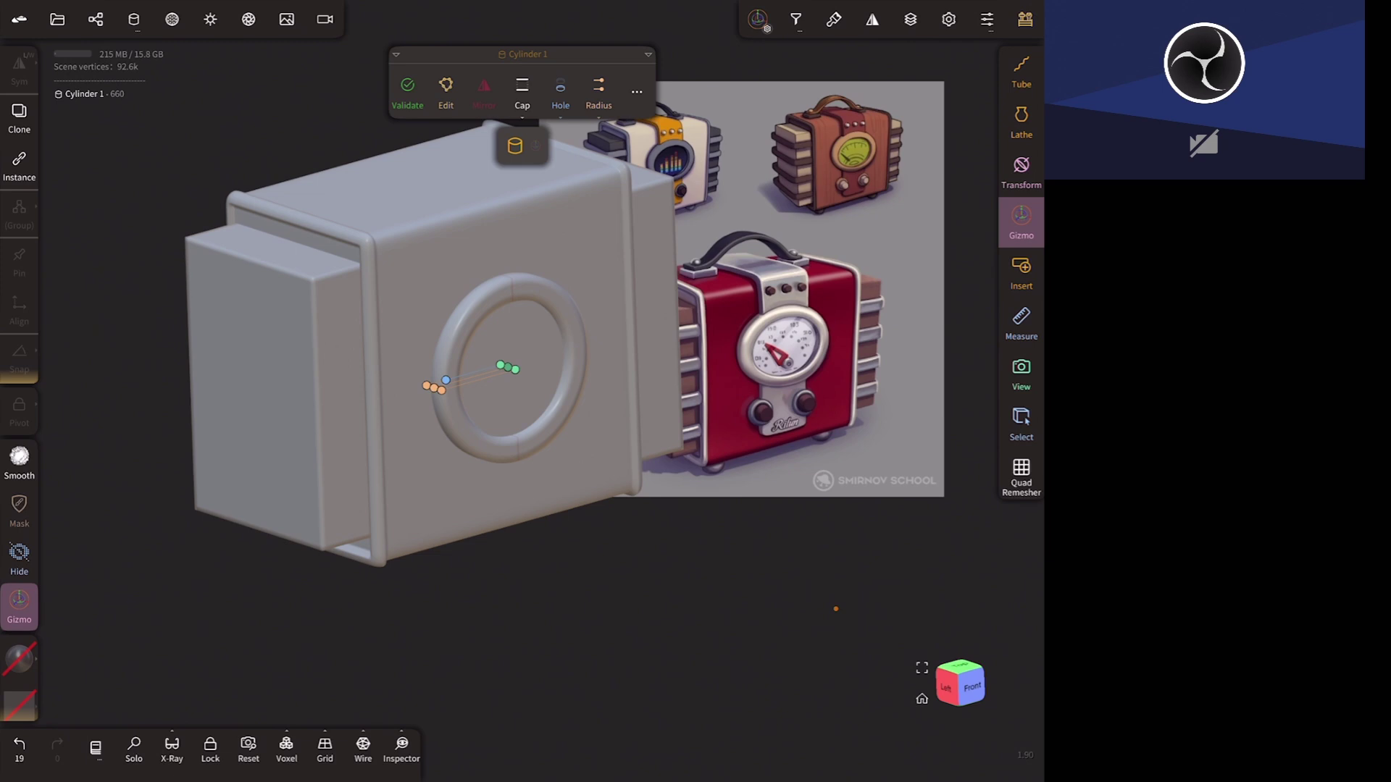
{"action": "left_click_drag", "start_coordinate": [720, 584], "coordinate": [732, 720]}
{"action": "mouse_move", "coordinate": [801, 441]}
{"action": "left_mouse_down"}
{"action": "mouse_move", "coordinate": [829, 481]}
{"action": "mouse_move", "coordinate": [807, 513]}
{"action": "left_mouse_up"}
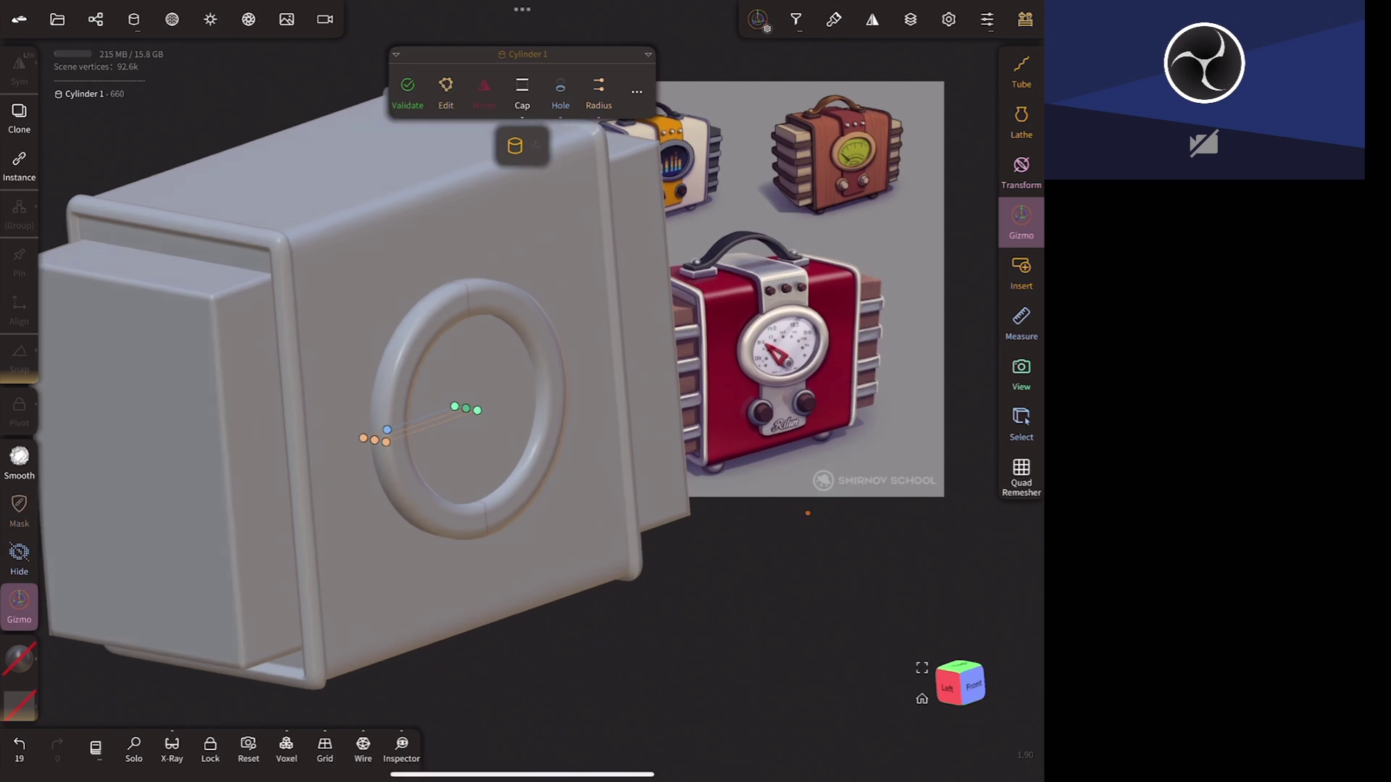
- Give the dial ring Post subdivision 2 and Division X 51, then close the Primitive panel
{"action": "left_click", "coordinate": [637, 91]}
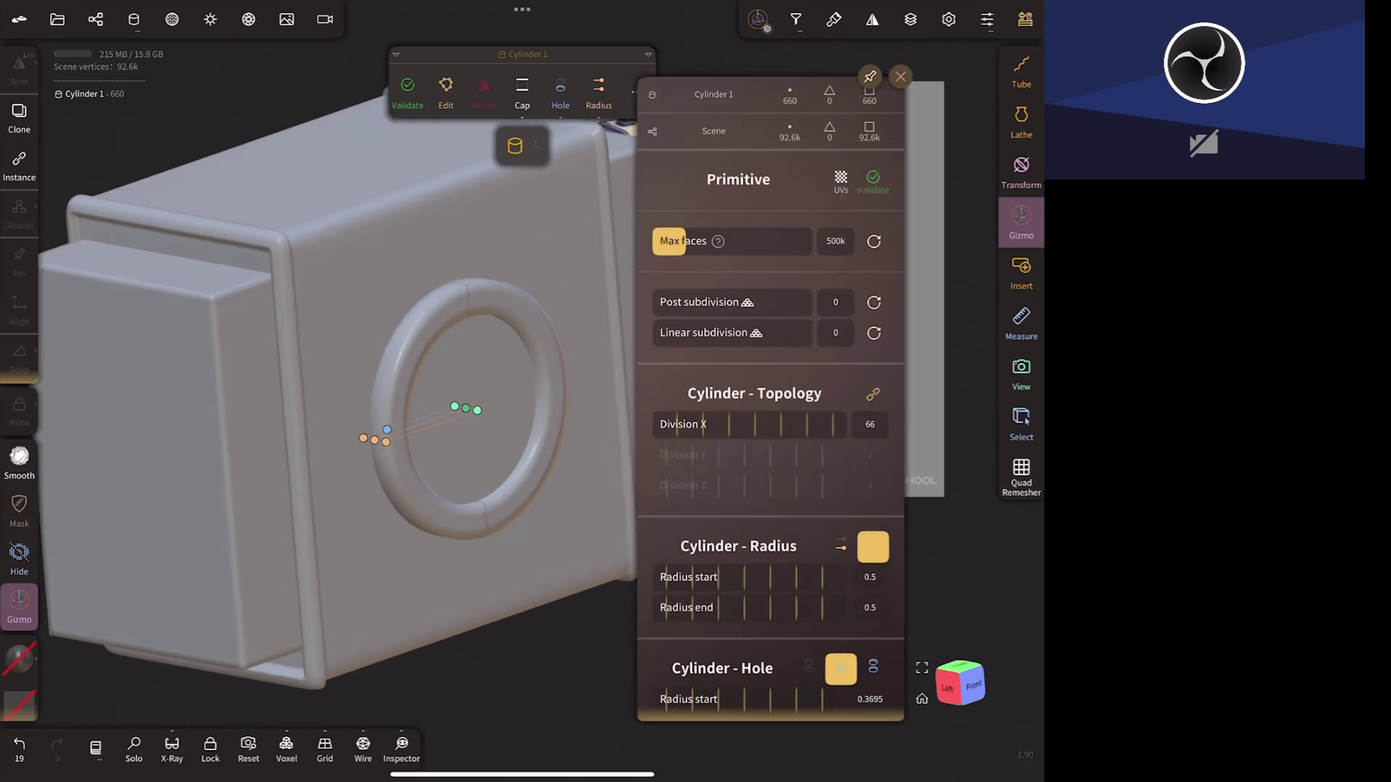
{"action": "left_click", "coordinate": [742, 304]}
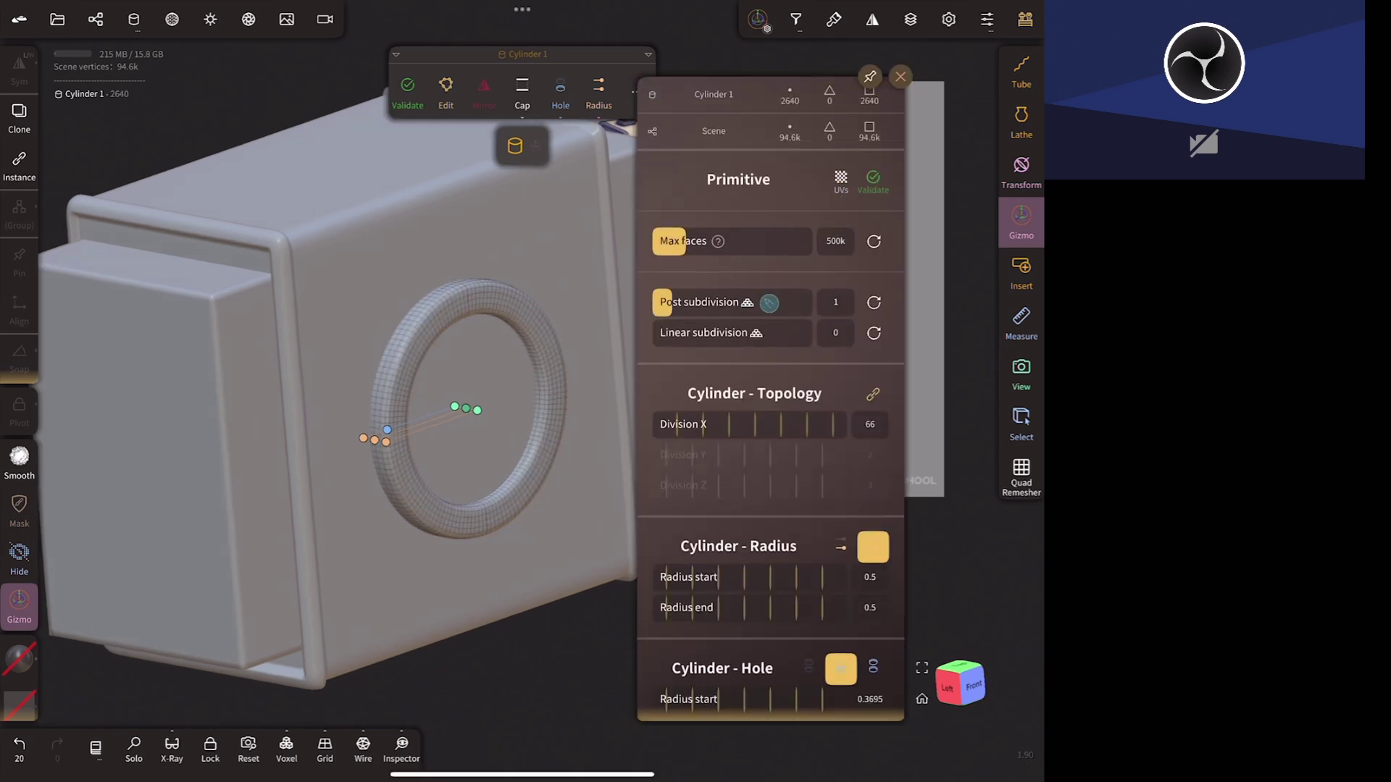
{"action": "left_click_drag", "start_coordinate": [742, 305], "coordinate": [734, 304]}
{"action": "left_click_drag", "start_coordinate": [776, 425], "coordinate": [726, 424]}
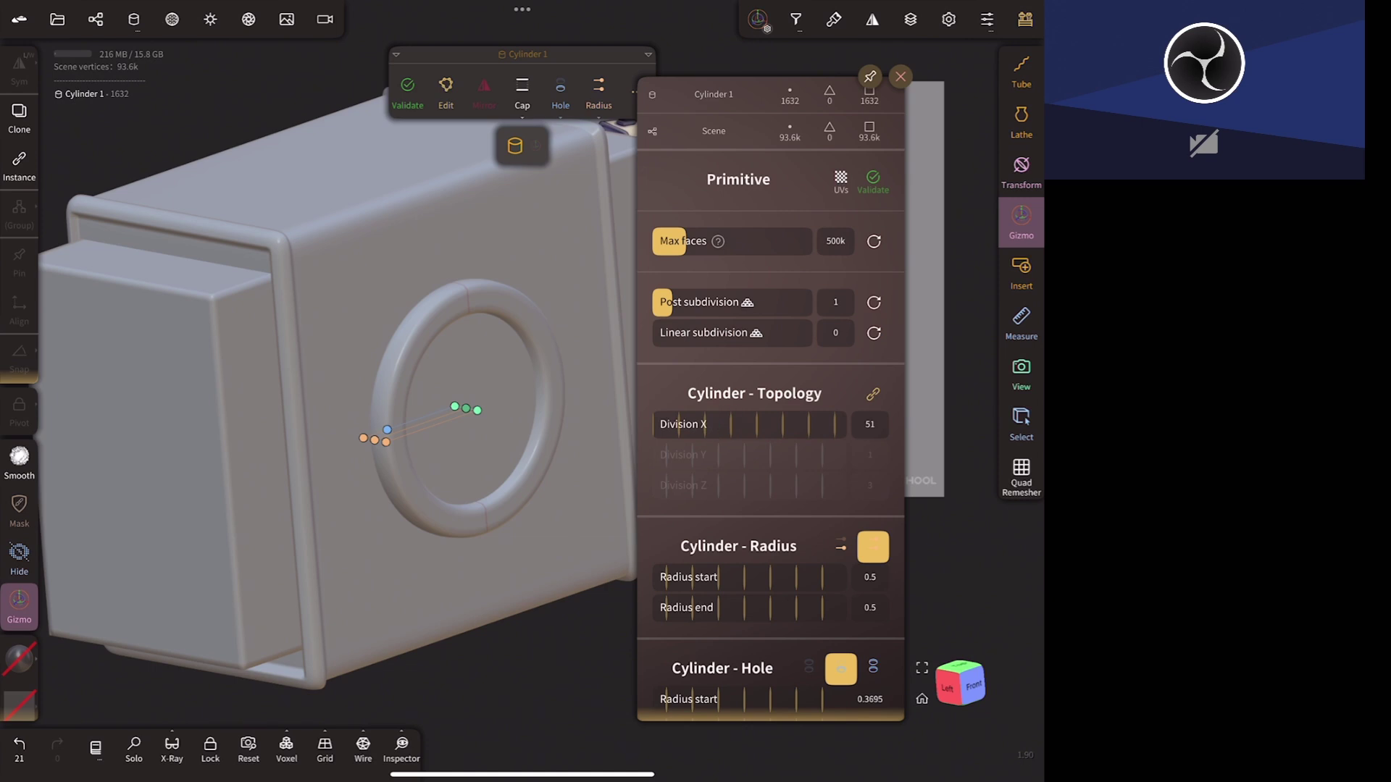
{"action": "mouse_move", "coordinate": [681, 302]}
{"action": "left_mouse_down"}
{"action": "mouse_move", "coordinate": [750, 304]}
{"action": "mouse_move", "coordinate": [749, 338]}
{"action": "mouse_move", "coordinate": [688, 337]}
{"action": "left_mouse_up"}
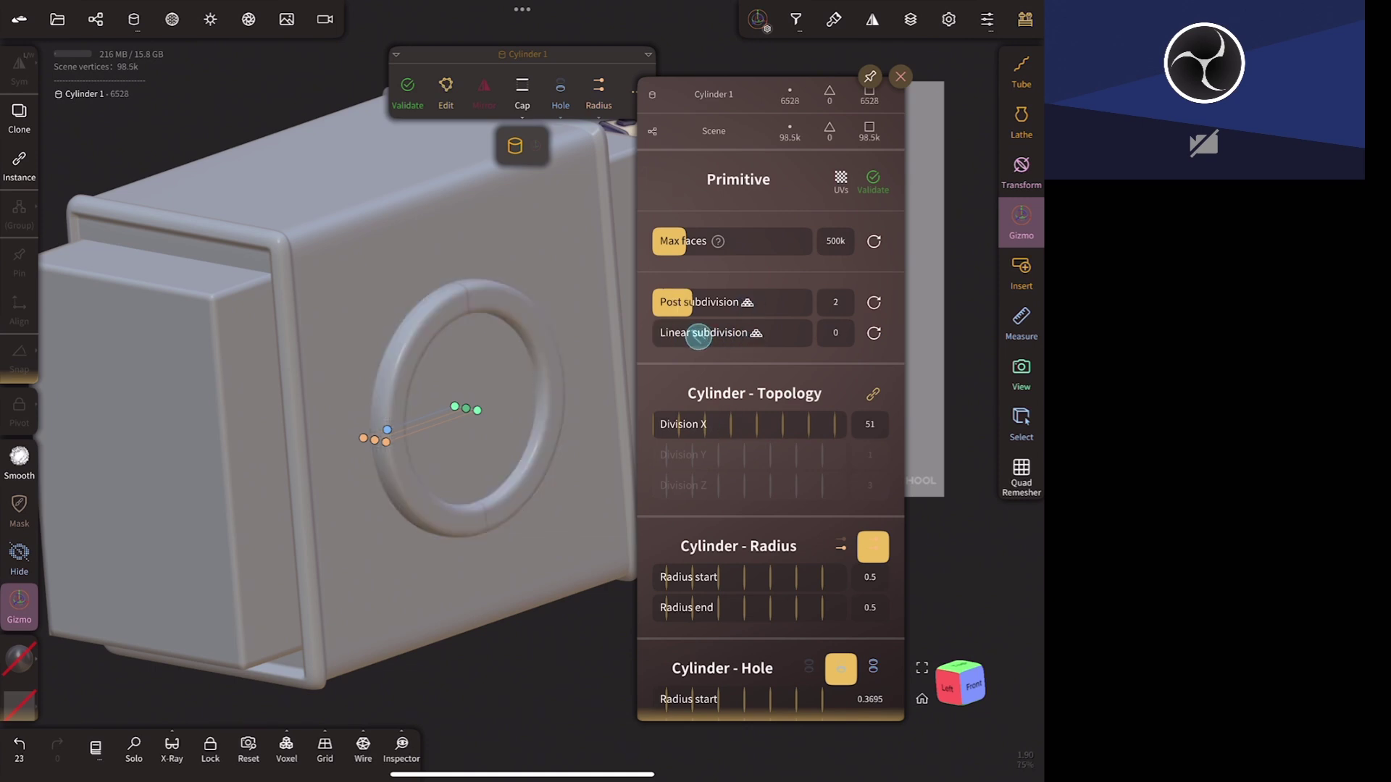
{"action": "mouse_move", "coordinate": [551, 674]}
{"action": "left_mouse_down"}
{"action": "mouse_move", "coordinate": [528, 666]}
{"action": "mouse_move", "coordinate": [745, 611]}
{"action": "mouse_move", "coordinate": [733, 643]}
{"action": "left_mouse_up"}
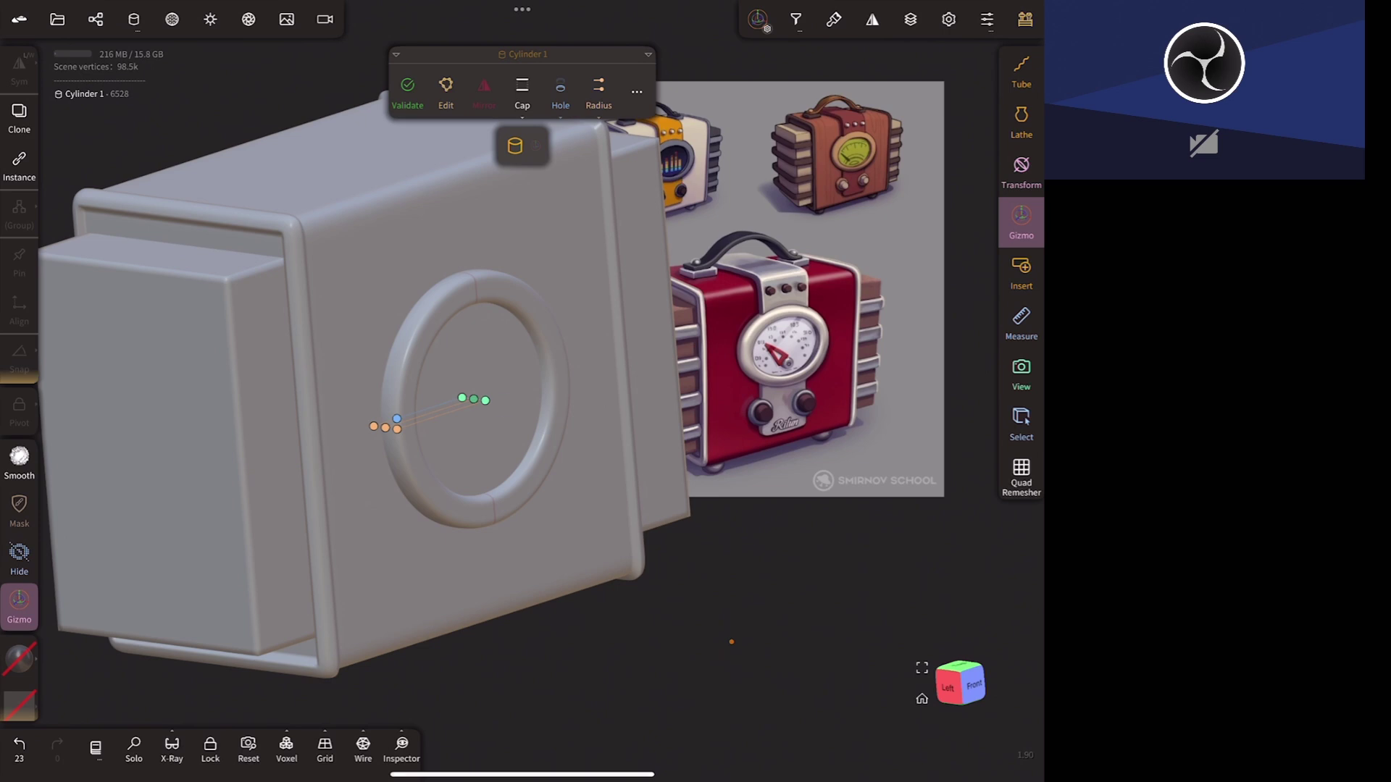
- Select the inner cylinder and drag its radius handle to resize it within the ring
{"action": "left_click", "coordinate": [503, 405]}
{"action": "mouse_move", "coordinate": [681, 609]}
{"action": "left_mouse_down"}
{"action": "mouse_move", "coordinate": [739, 645]}
{"action": "mouse_move", "coordinate": [950, 374]}
{"action": "left_mouse_up"}
{"action": "left_click_drag", "start_coordinate": [360, 428], "coordinate": [363, 428]}
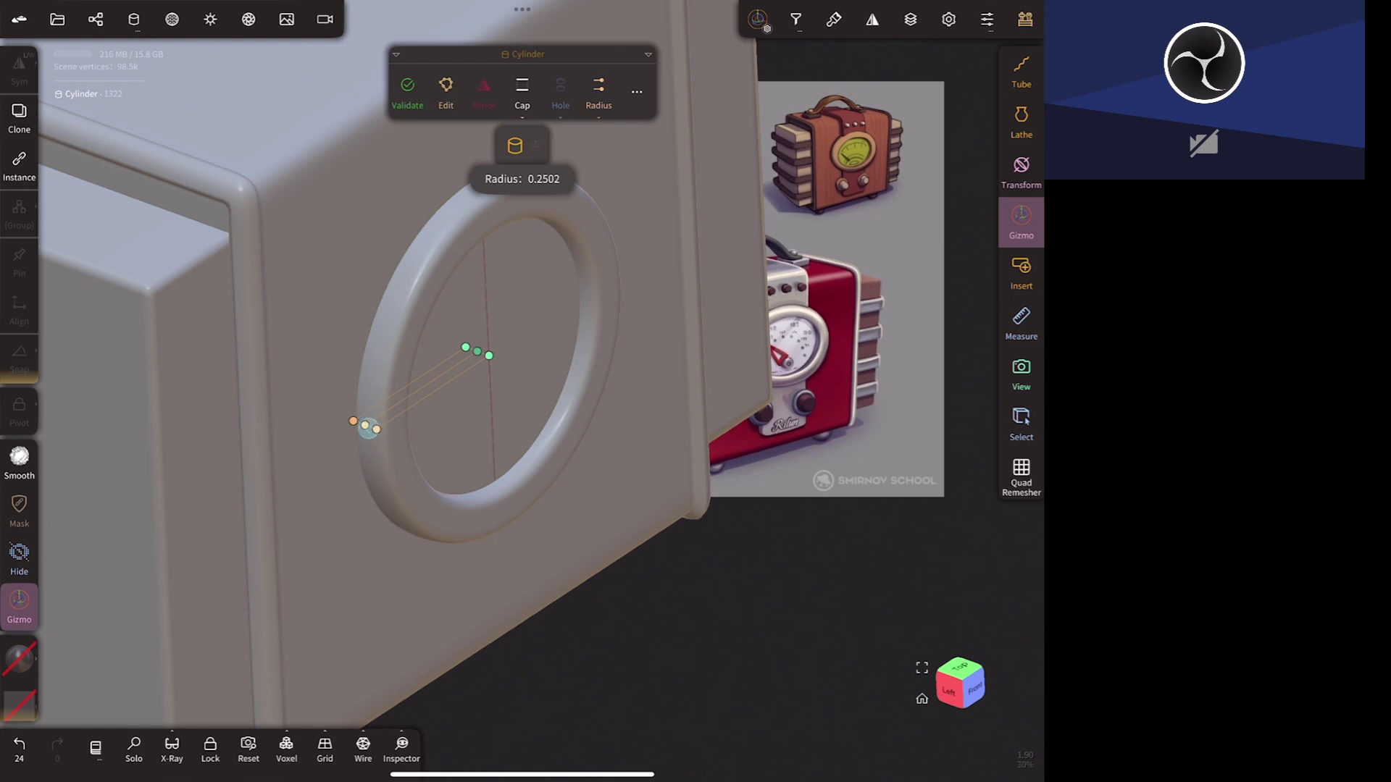
{"action": "mouse_move", "coordinate": [735, 528]}
{"action": "left_mouse_down"}
{"action": "mouse_move", "coordinate": [864, 459]}
{"action": "mouse_move", "coordinate": [760, 540]}
{"action": "mouse_move", "coordinate": [807, 493]}
{"action": "left_mouse_up"}
- Face the radio from Front, validate the cylinder edit and pick SelMask in Rect mode
{"action": "left_click", "coordinate": [963, 684]}
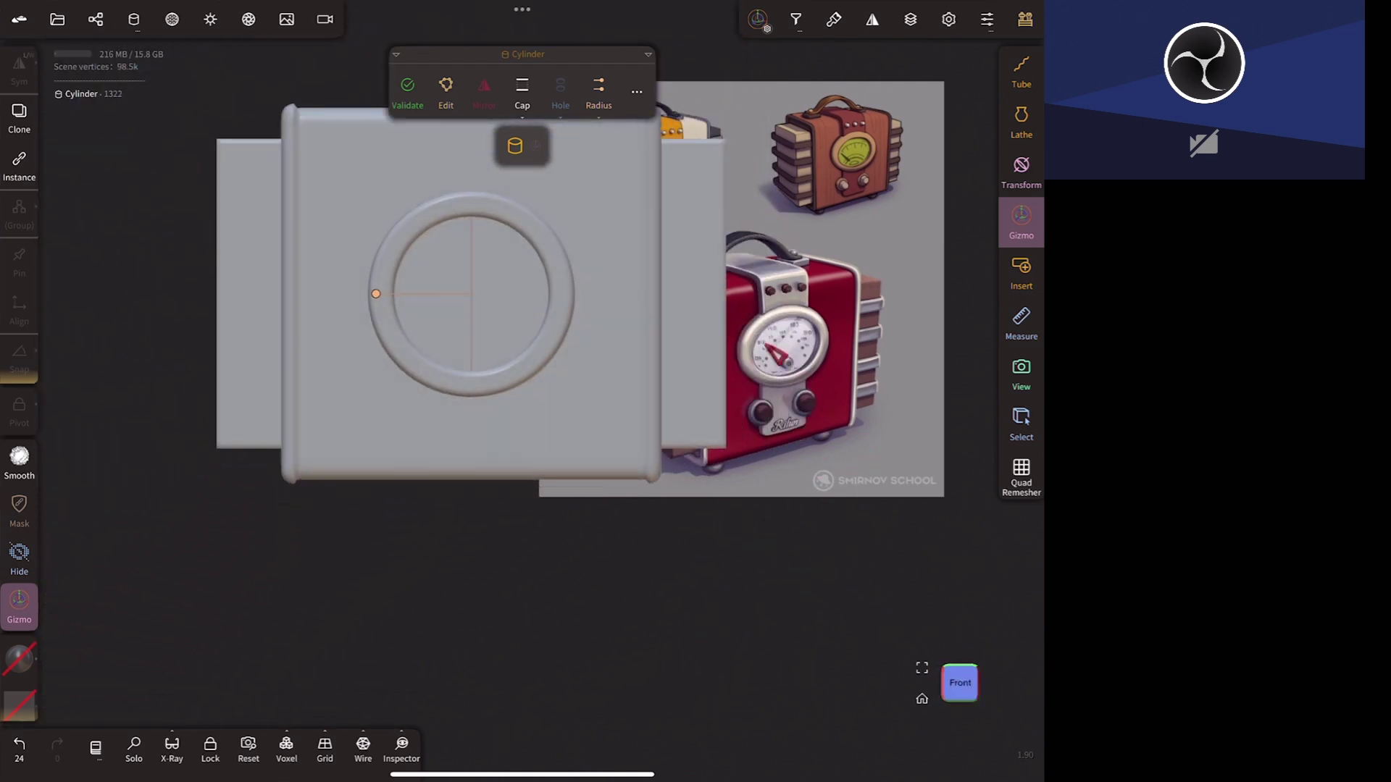
{"action": "scroll", "coordinate": [721, 572], "scroll_direction": "down", "scroll_amount": 2}
{"action": "left_click", "coordinate": [407, 84]}
{"action": "left_click", "coordinate": [524, 475]}
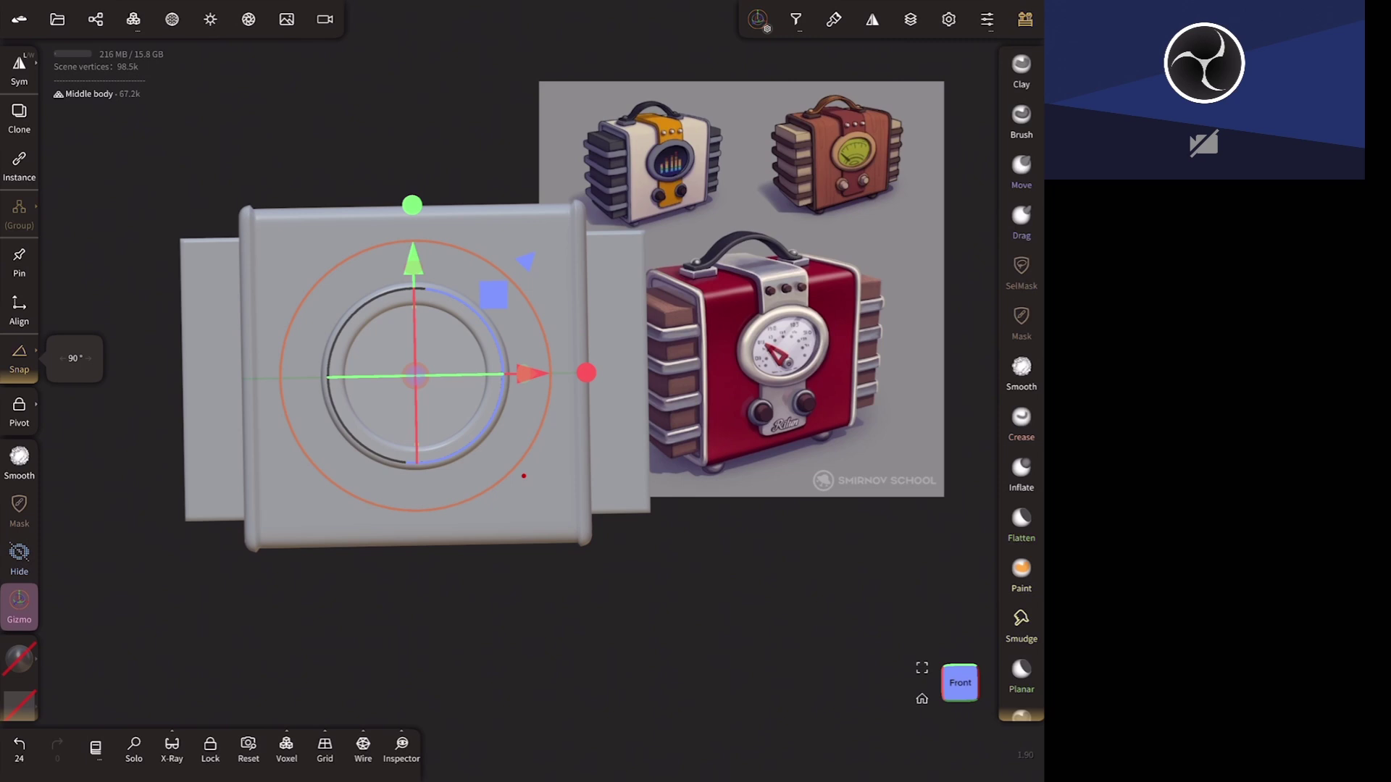
{"action": "left_click", "coordinate": [1021, 272]}
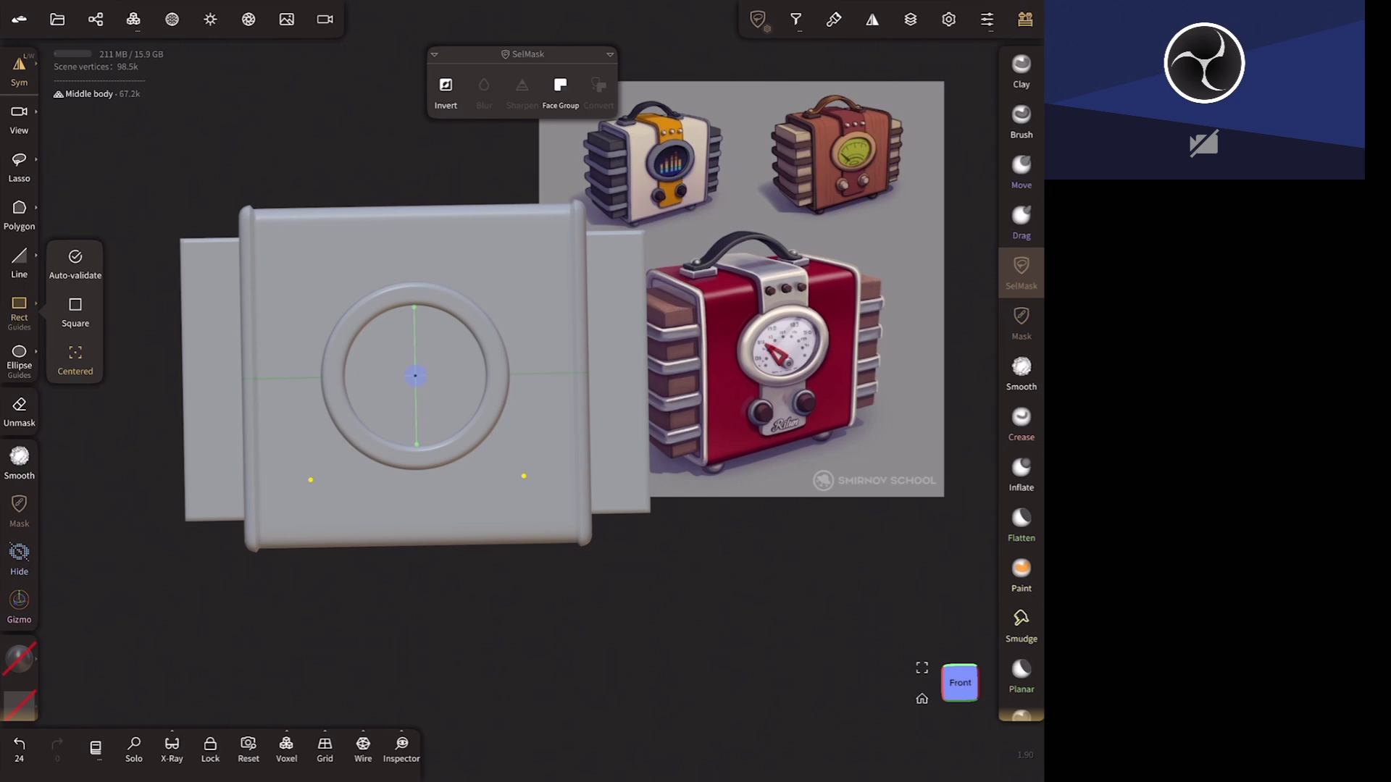
- Undo the inner cylinder's radius change and select Middle body
{"action": "left_click_drag", "start_coordinate": [351, 196], "coordinate": [363, 543]}
{"action": "key", "text": "ctrl+z"}
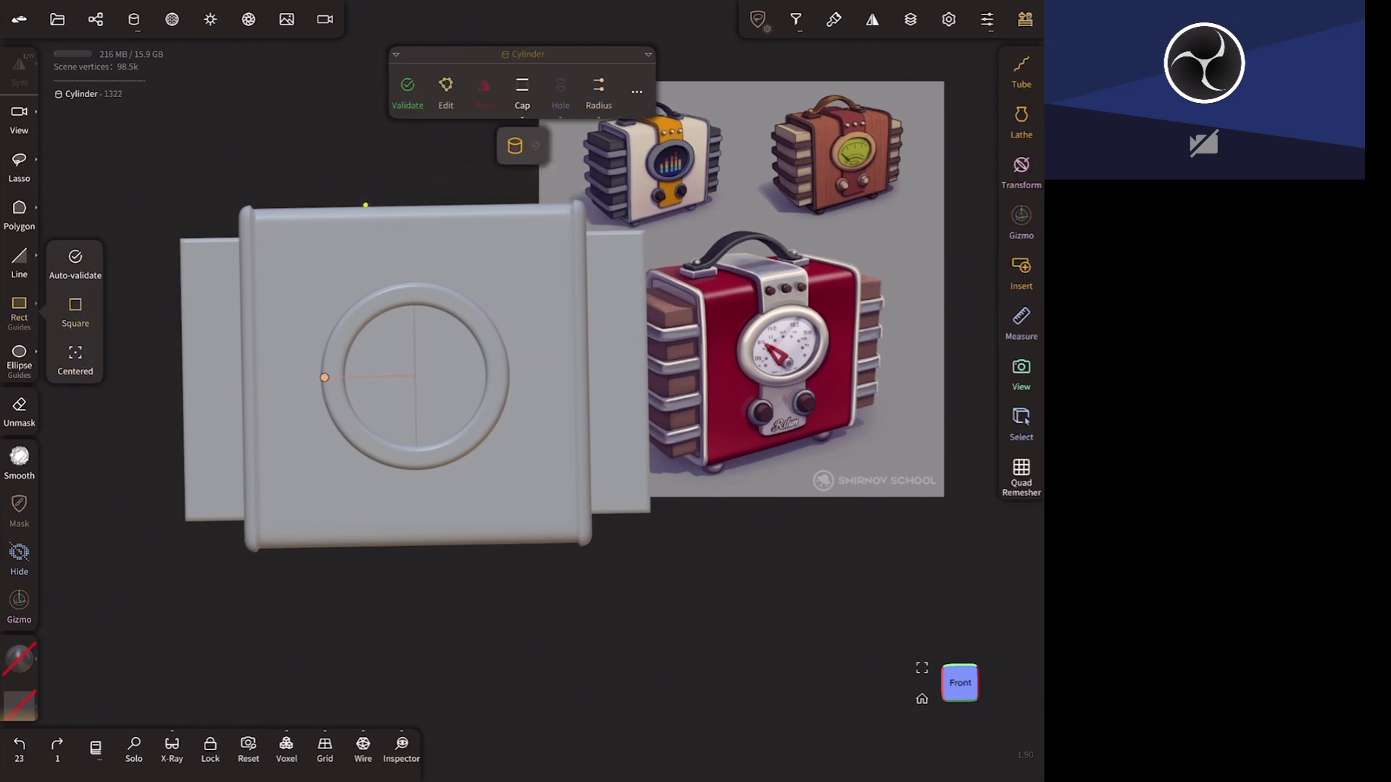
{"action": "left_click", "coordinate": [75, 304]}
{"action": "left_click", "coordinate": [408, 251]}
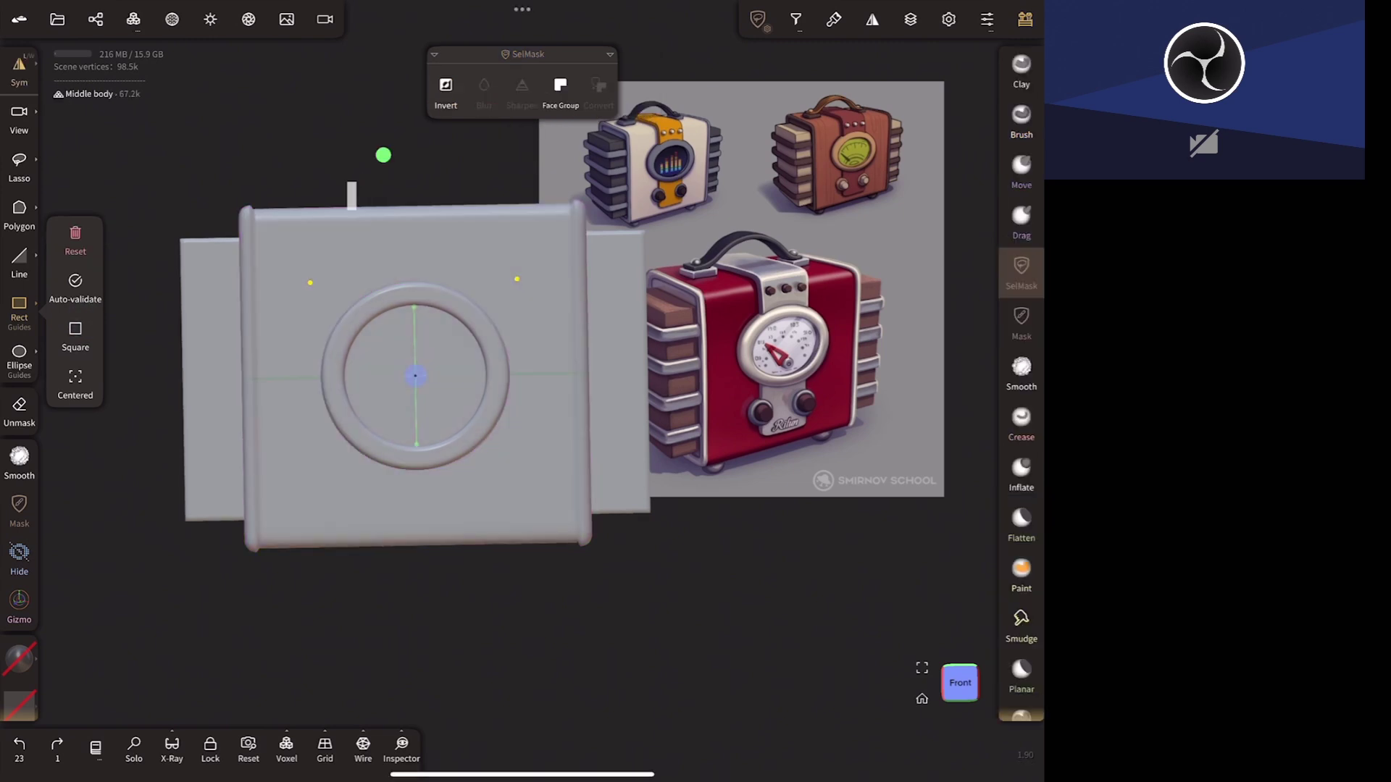
- Draw a tall rectangular SelMask over the body's centre and apply it as a vertical strip
{"action": "left_click", "coordinate": [75, 239]}
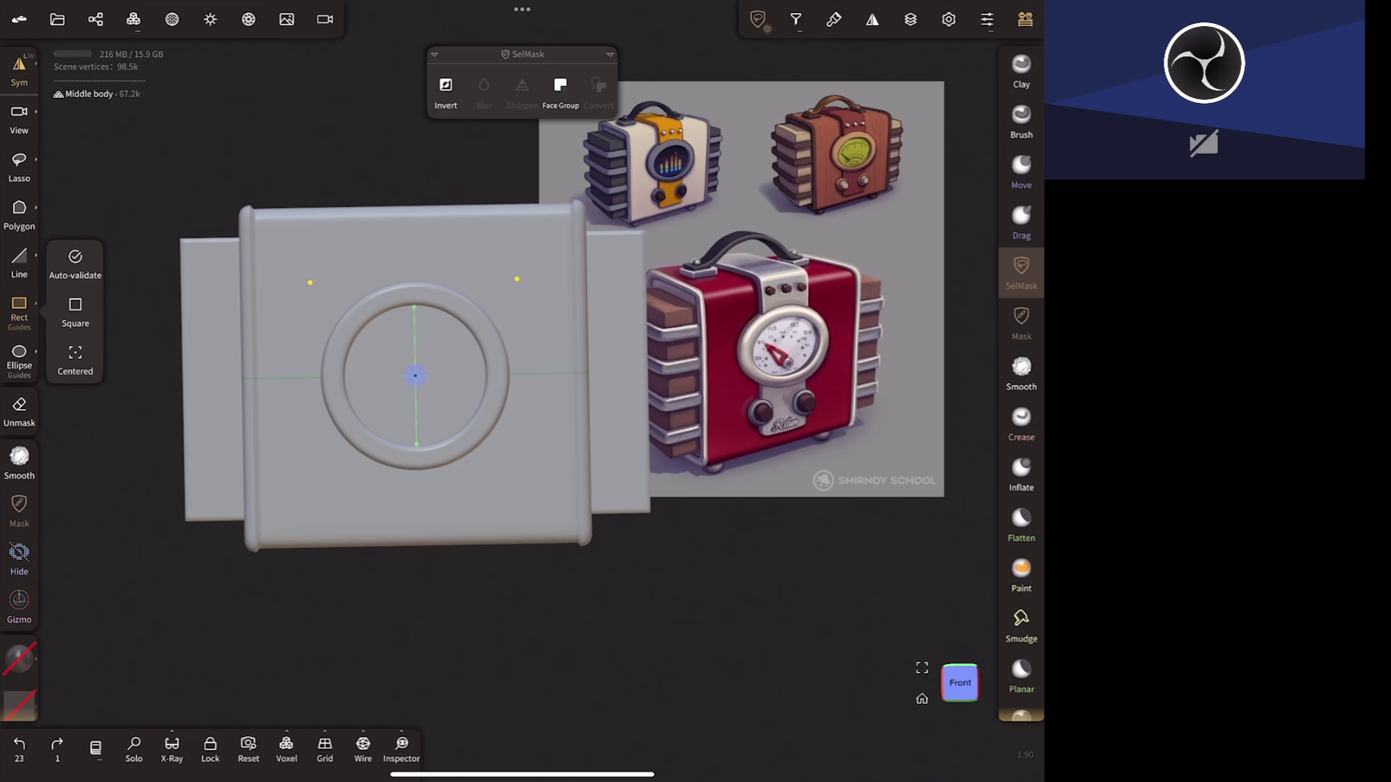
{"action": "left_click_drag", "start_coordinate": [335, 118], "coordinate": [412, 195]}
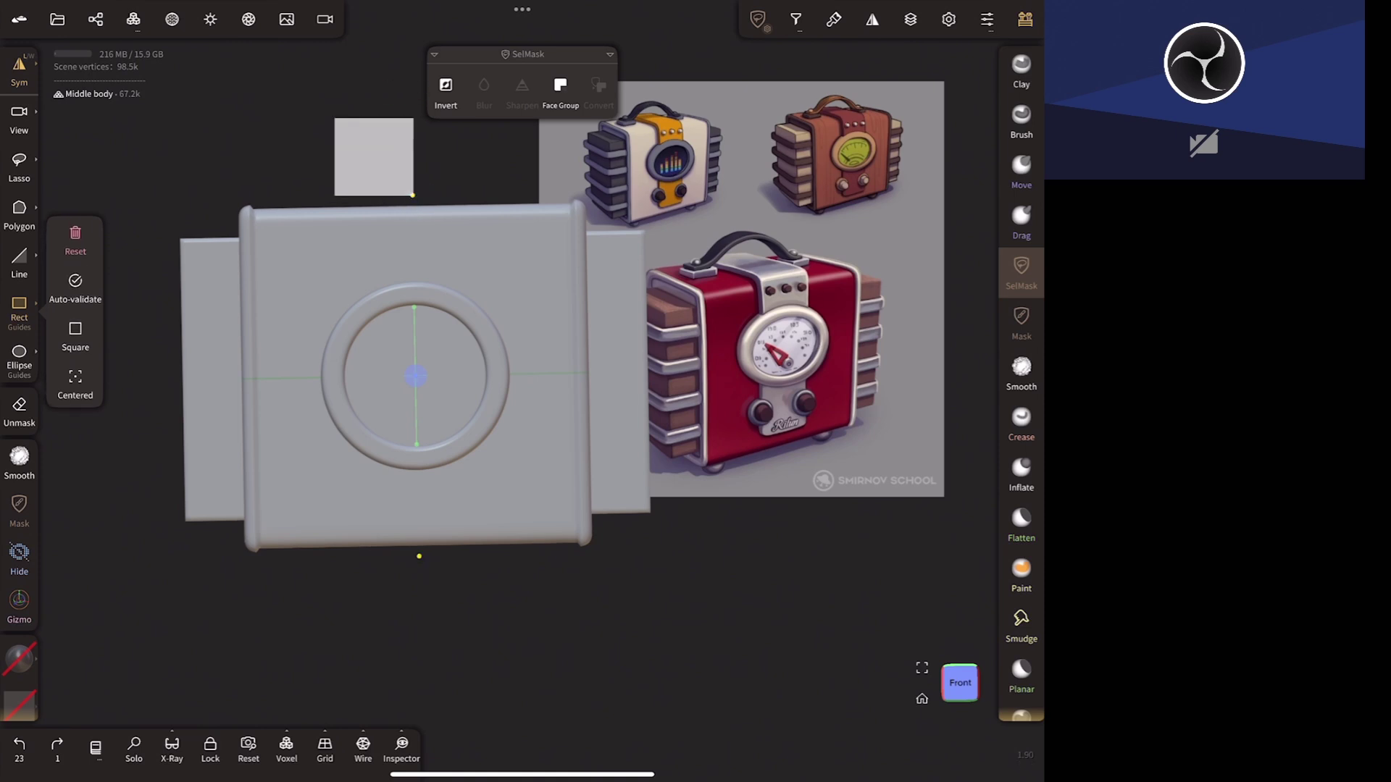
{"action": "left_click", "coordinate": [75, 239]}
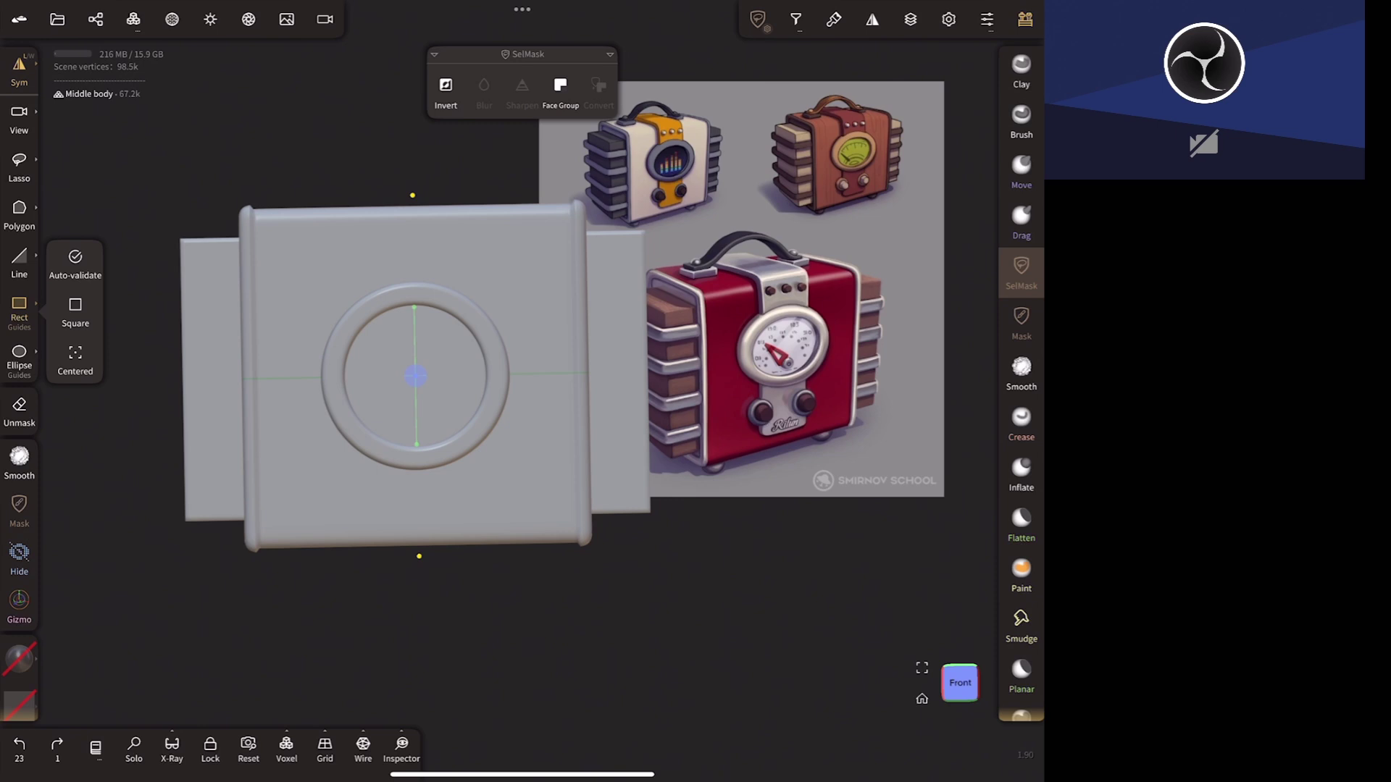
{"action": "mouse_move", "coordinate": [358, 194]}
{"action": "left_mouse_down"}
{"action": "mouse_move", "coordinate": [413, 273]}
{"action": "mouse_move", "coordinate": [469, 435]}
{"action": "mouse_move", "coordinate": [476, 513]}
{"action": "left_mouse_up"}
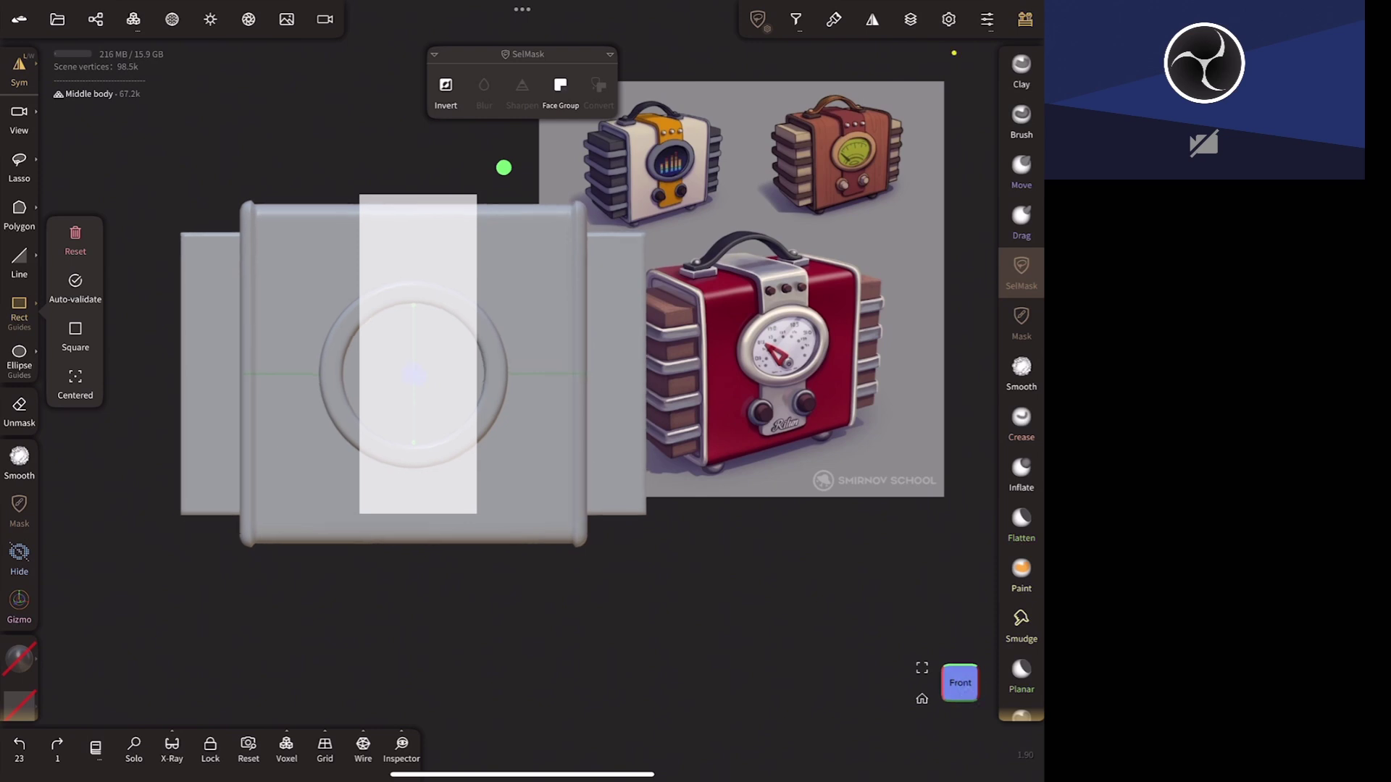
{"action": "left_click", "coordinate": [76, 239]}
{"action": "mouse_move", "coordinate": [358, 189]}
{"action": "left_mouse_down"}
{"action": "mouse_move", "coordinate": [457, 418]}
{"action": "mouse_move", "coordinate": [471, 504]}
{"action": "left_mouse_up"}
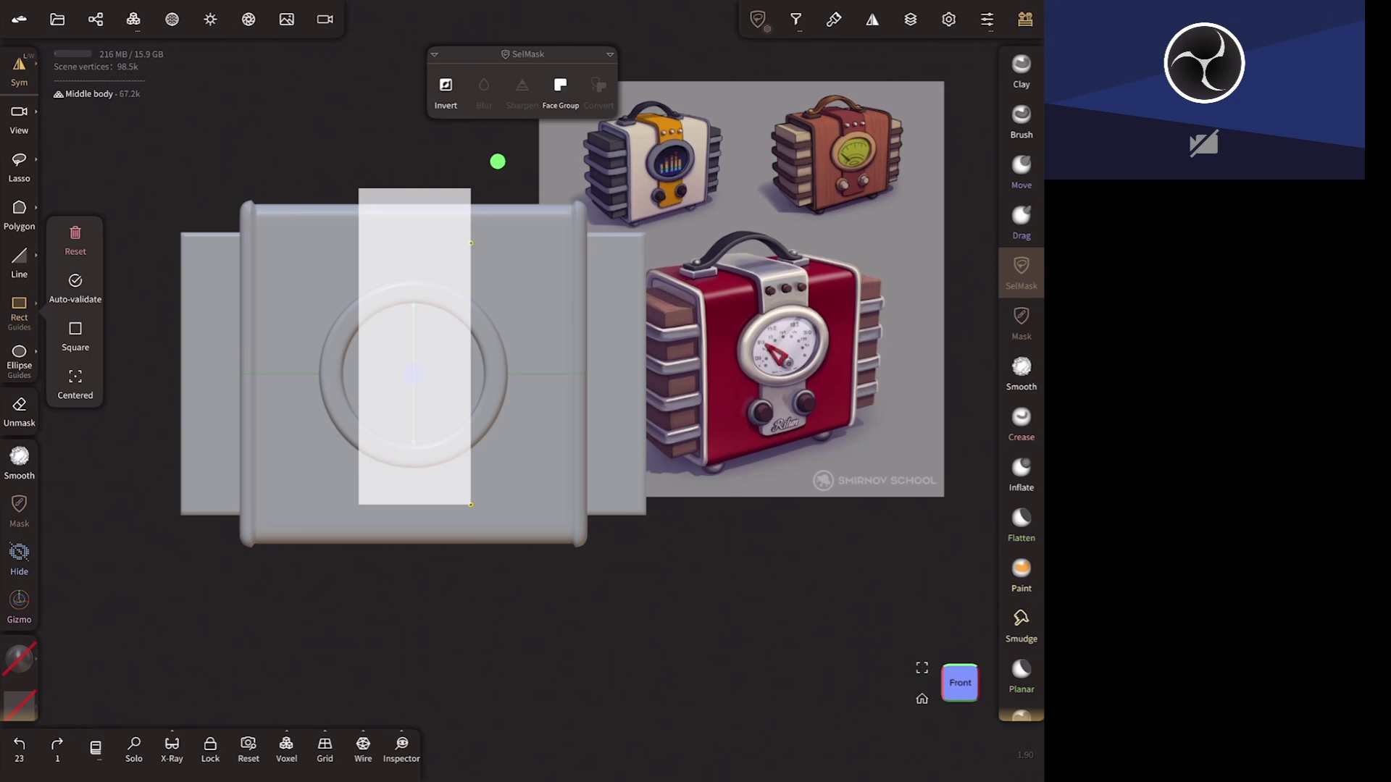
{"action": "left_click", "coordinate": [75, 239]}
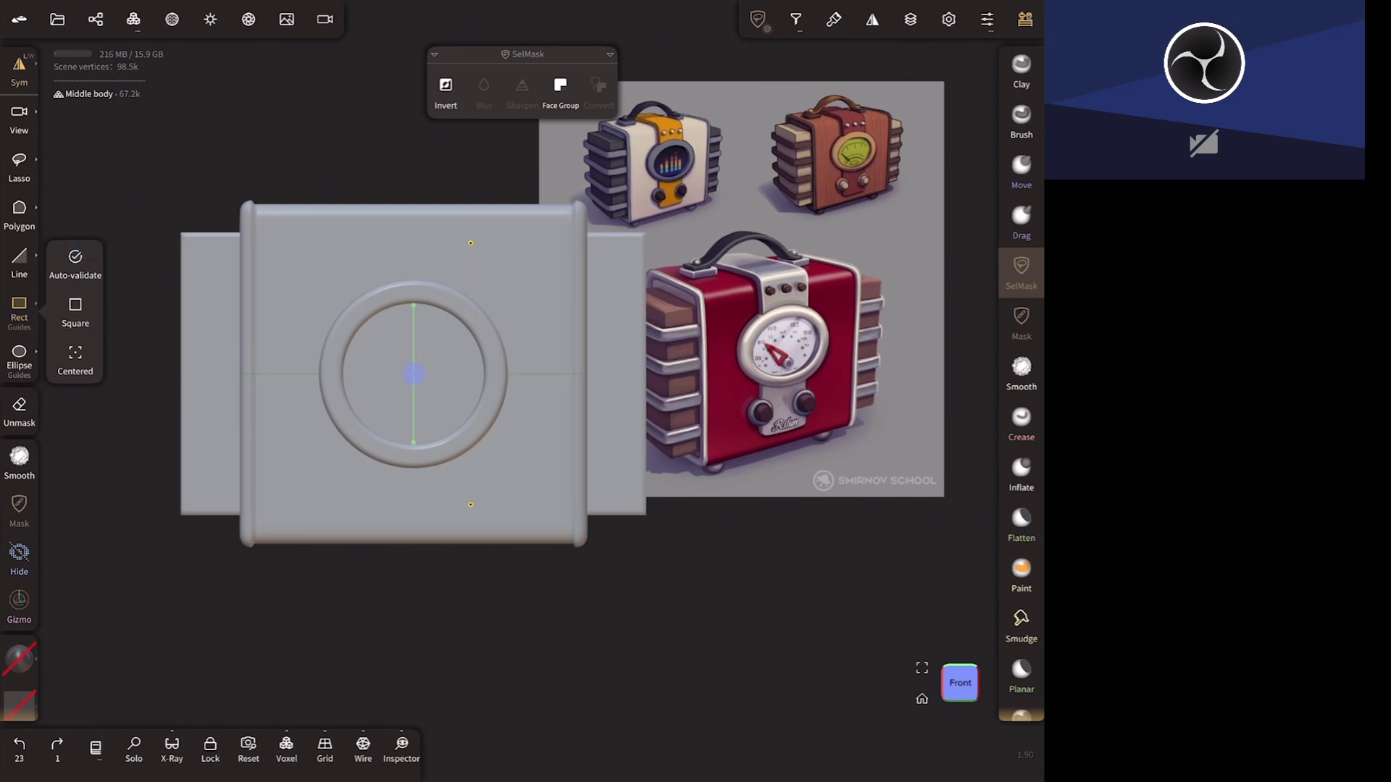
{"action": "left_click_drag", "start_coordinate": [350, 187], "coordinate": [473, 520]}
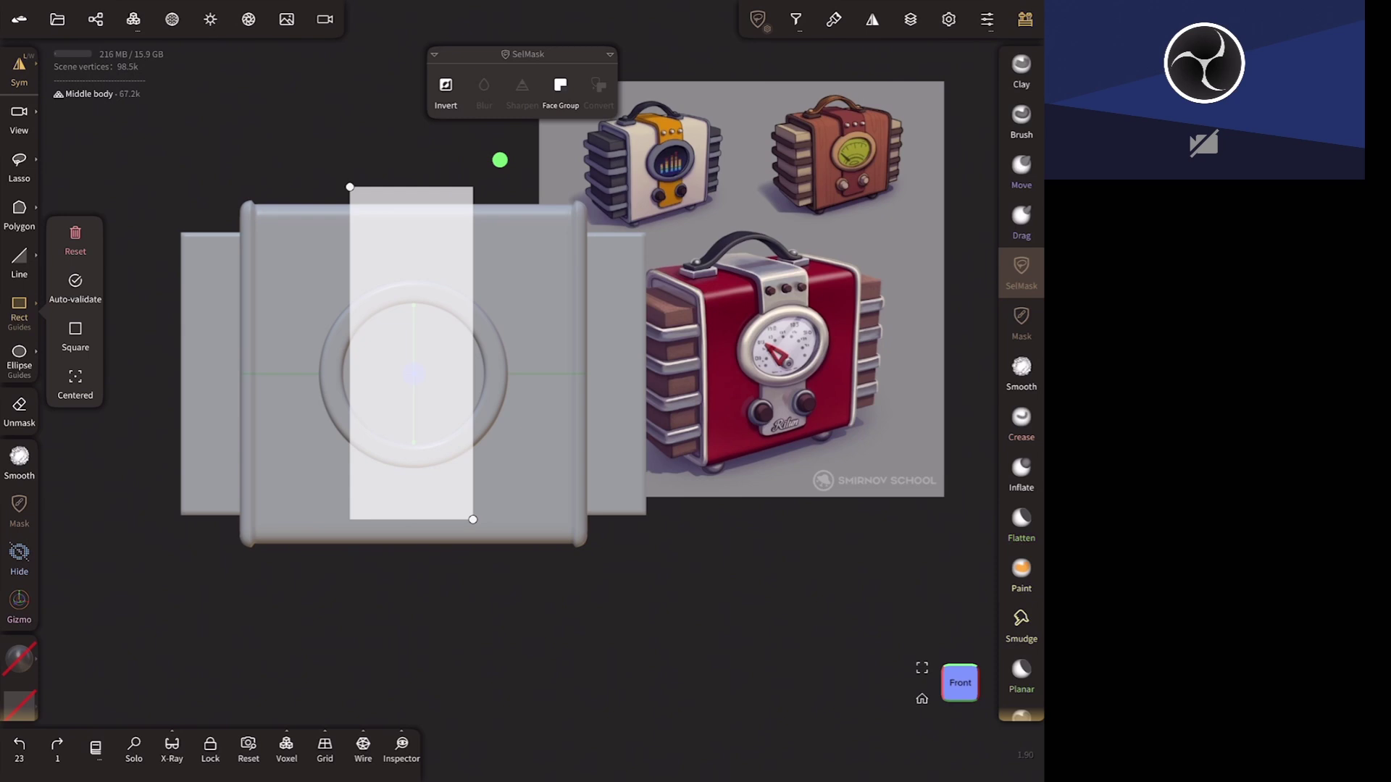
{"action": "left_click", "coordinate": [497, 587]}
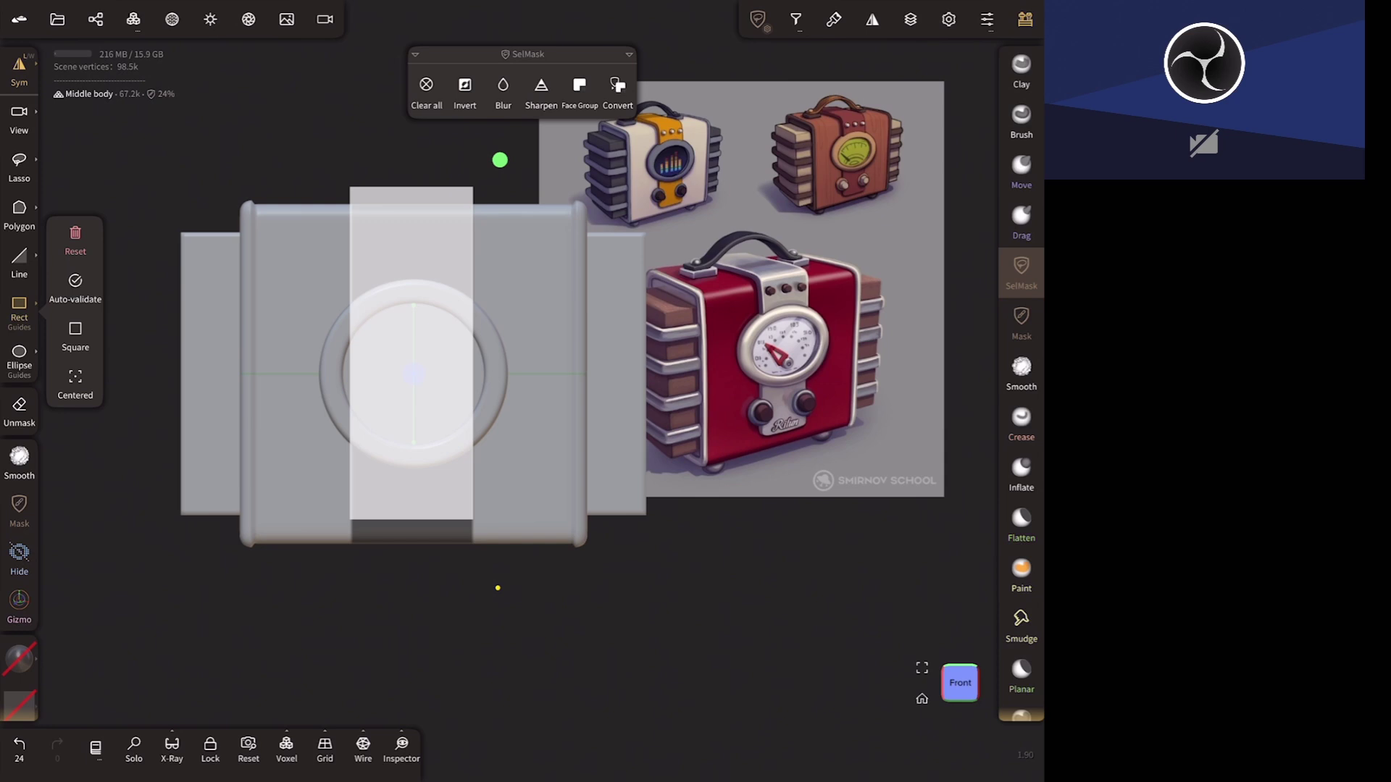
- Undo the selection mask and switch symmetry mirroring from the Y plane to the X plane
{"action": "key", "text": "ctrl+z"}
{"action": "left_click", "coordinate": [871, 18]}
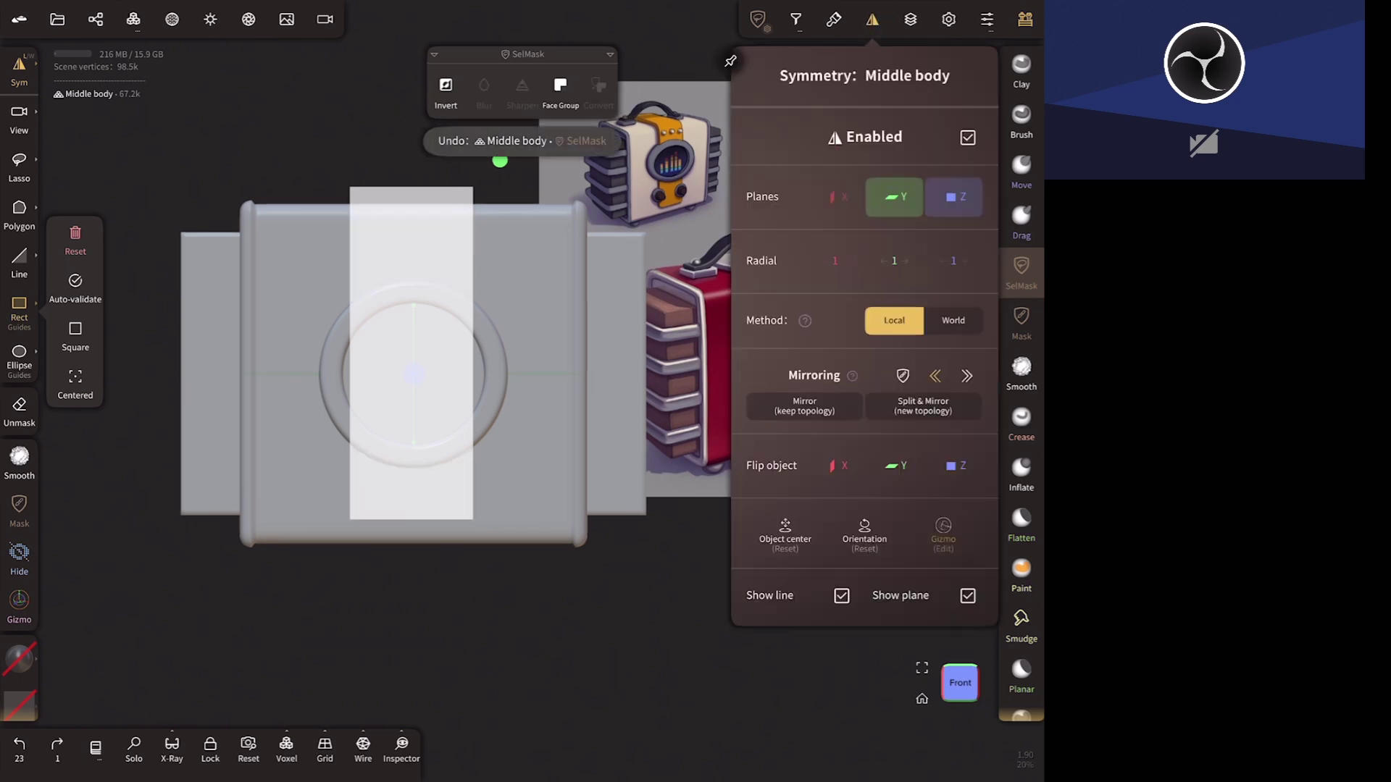
{"action": "left_click", "coordinate": [895, 199]}
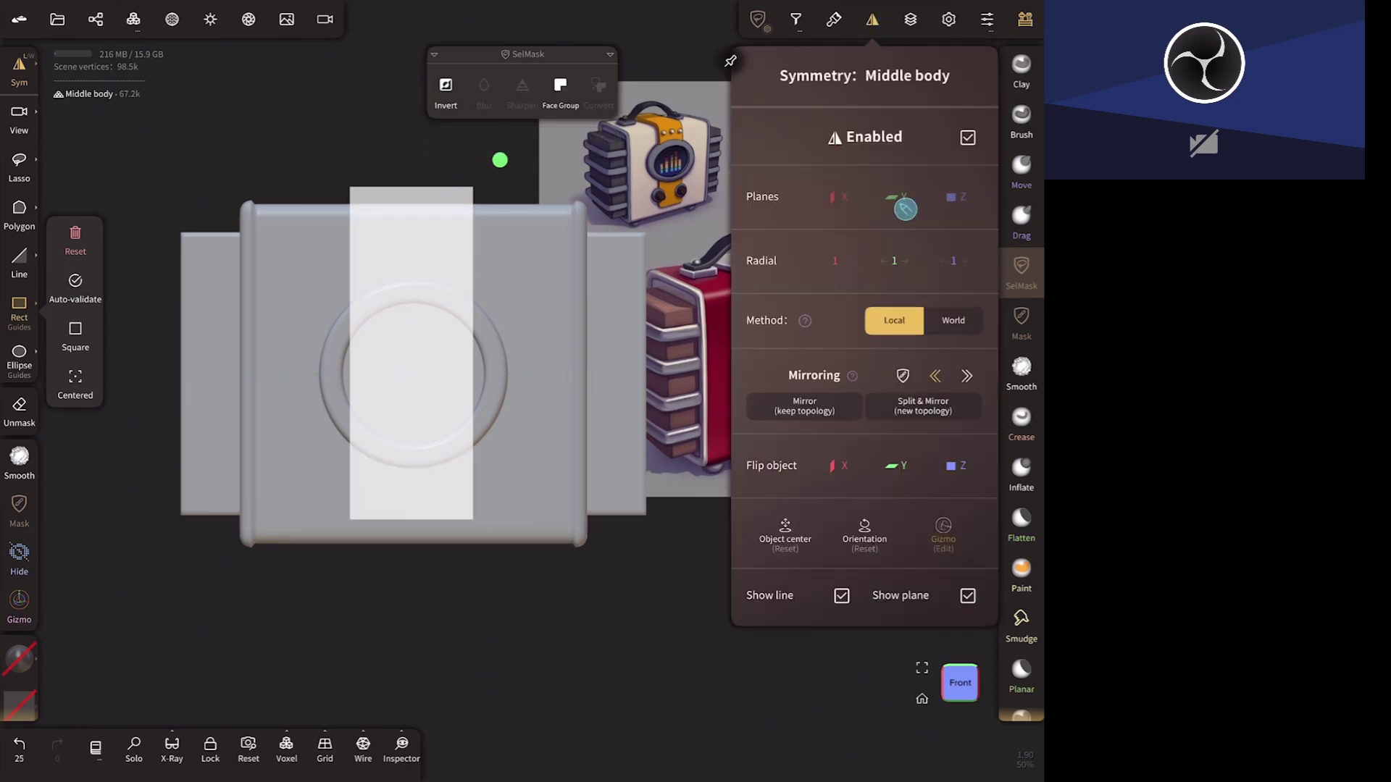
{"action": "left_click", "coordinate": [836, 196]}
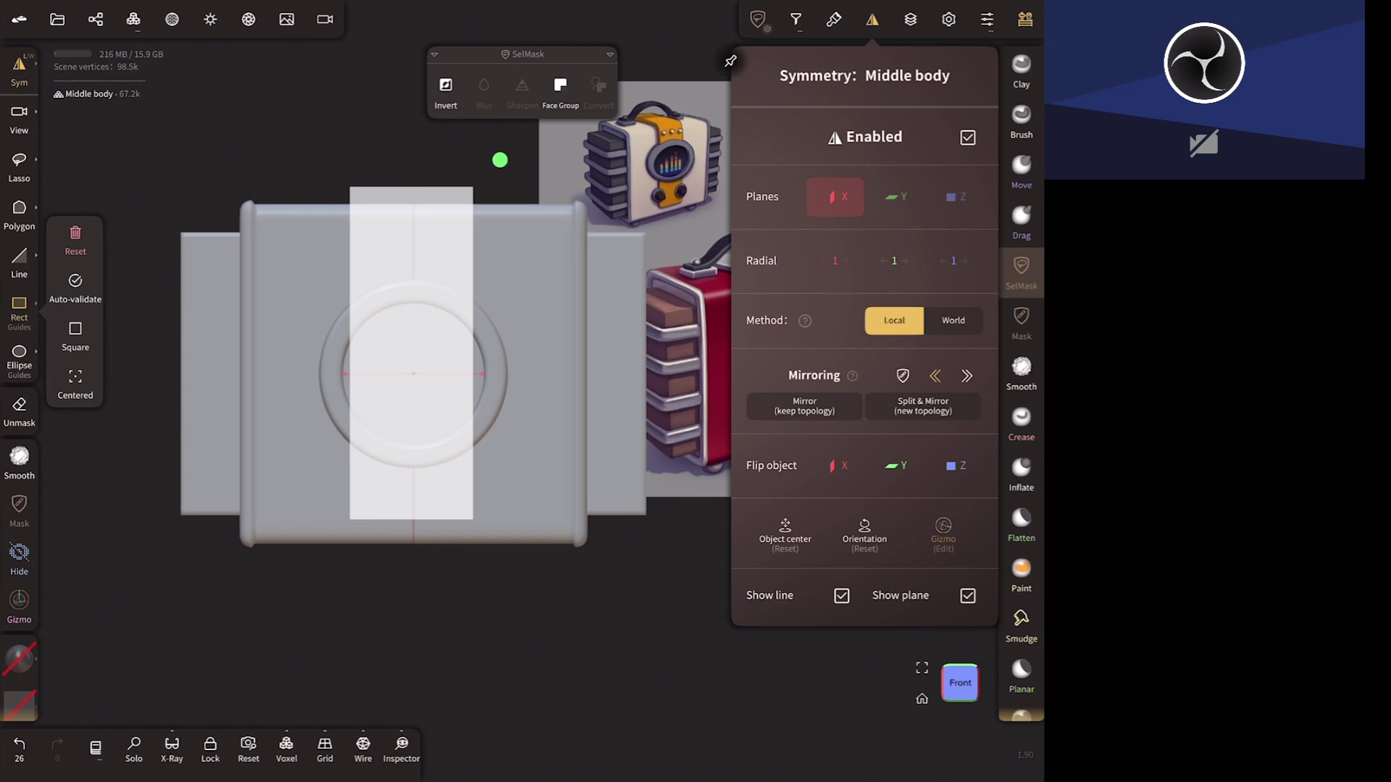
{"action": "left_click", "coordinate": [325, 162]}
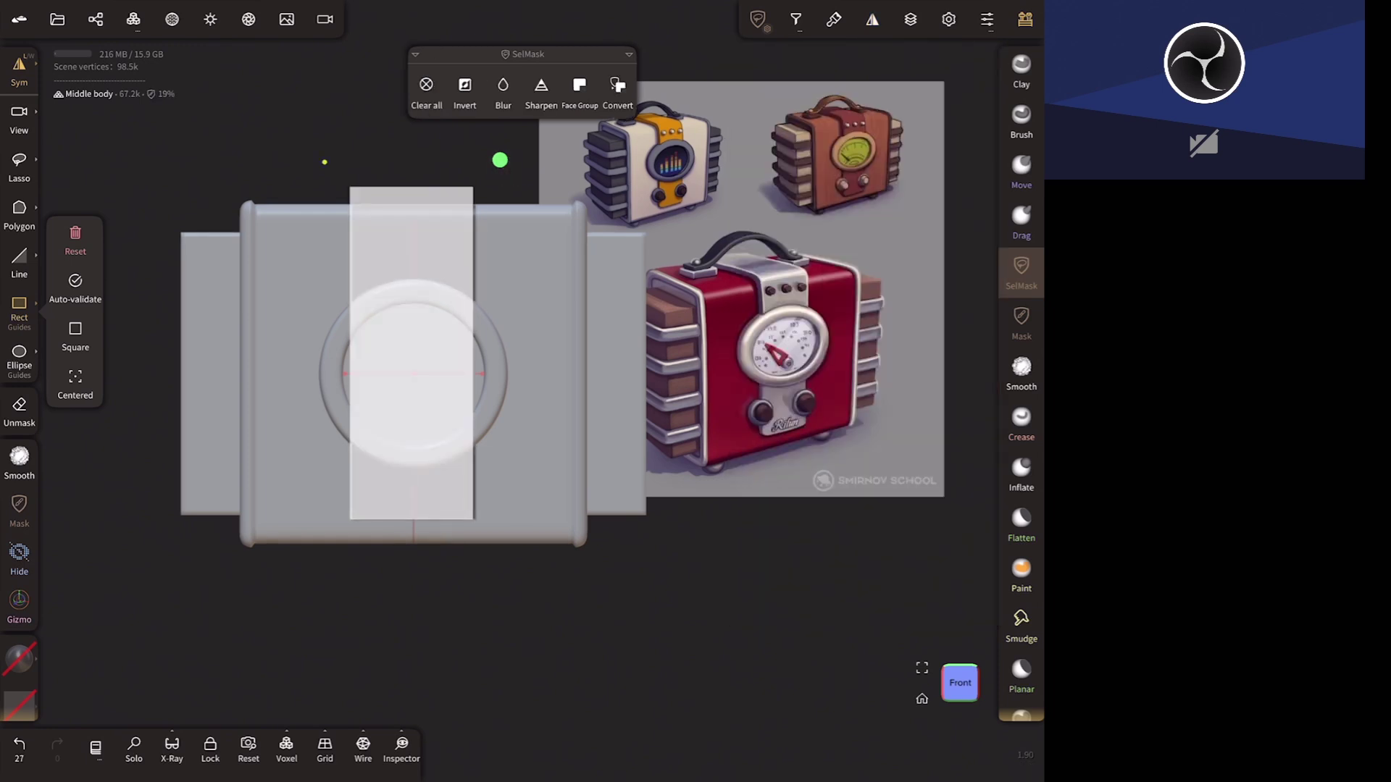
- Reapply the rectangle mask over the middle strip and switch to the Mask tool
{"action": "key", "text": "ctrl+z"}
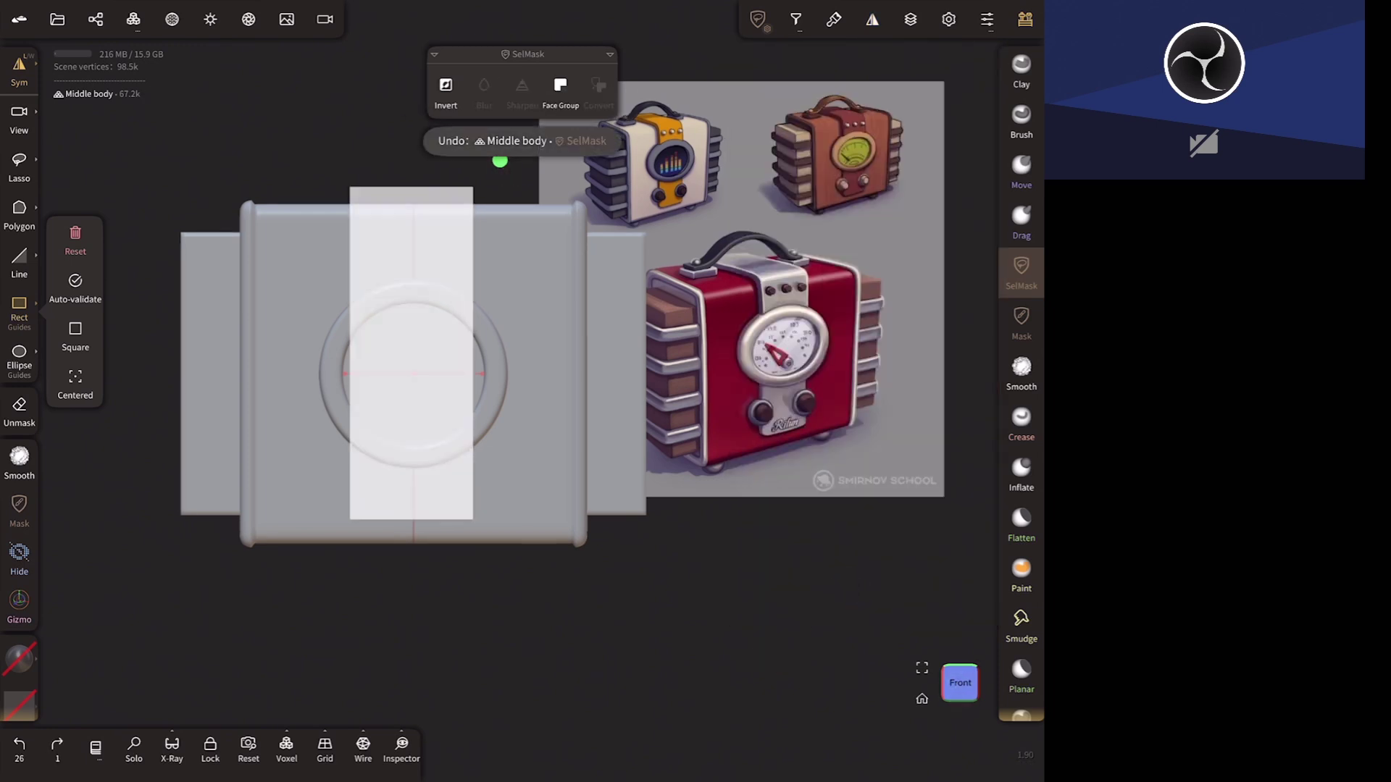
{"action": "left_click", "coordinate": [322, 161]}
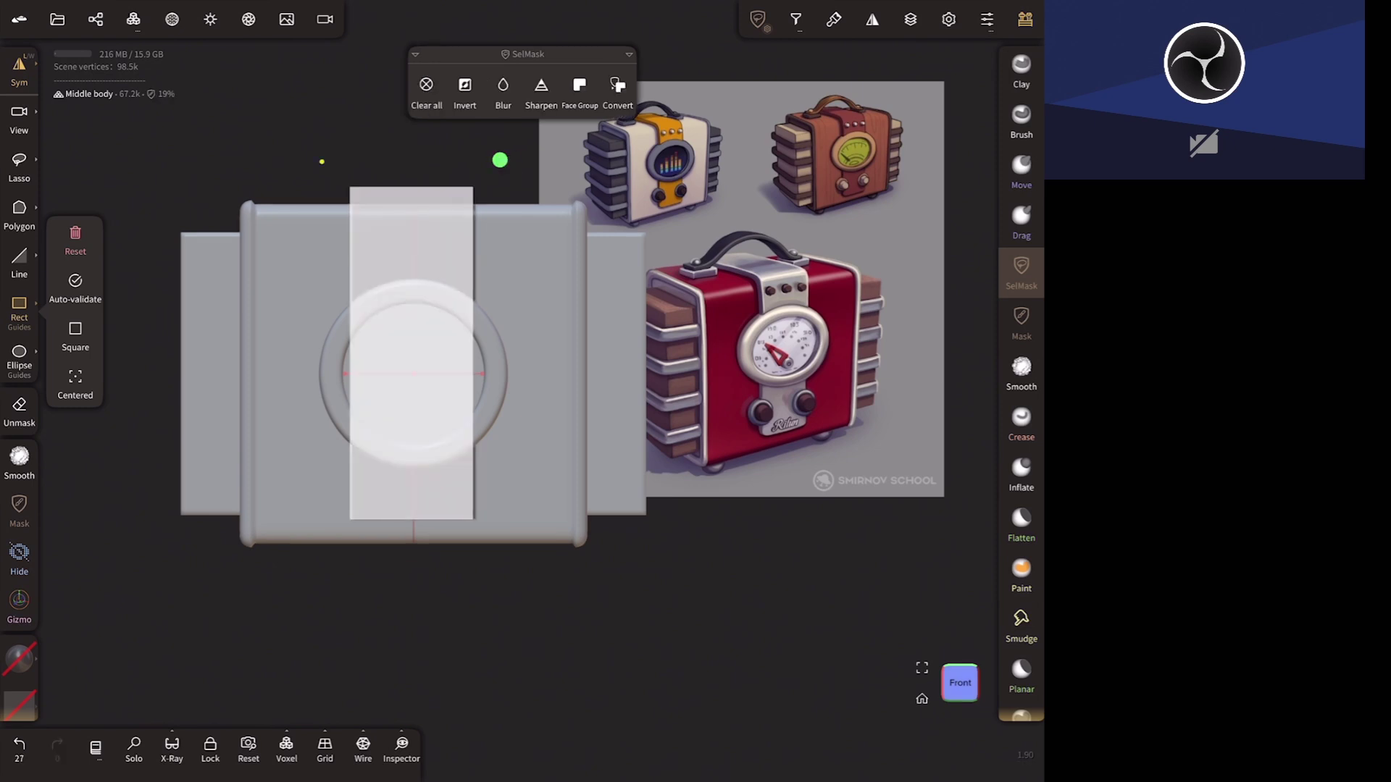
{"action": "left_click", "coordinate": [1022, 319]}
{"action": "mouse_move", "coordinate": [656, 602]}
{"action": "left_mouse_down"}
{"action": "mouse_move", "coordinate": [761, 608]}
{"action": "mouse_move", "coordinate": [909, 680]}
{"action": "mouse_move", "coordinate": [937, 571]}
{"action": "mouse_move", "coordinate": [971, 562]}
{"action": "mouse_move", "coordinate": [585, 522]}
{"action": "mouse_move", "coordinate": [726, 602]}
{"action": "mouse_move", "coordinate": [671, 549]}
{"action": "mouse_move", "coordinate": [720, 470]}
{"action": "left_mouse_up"}
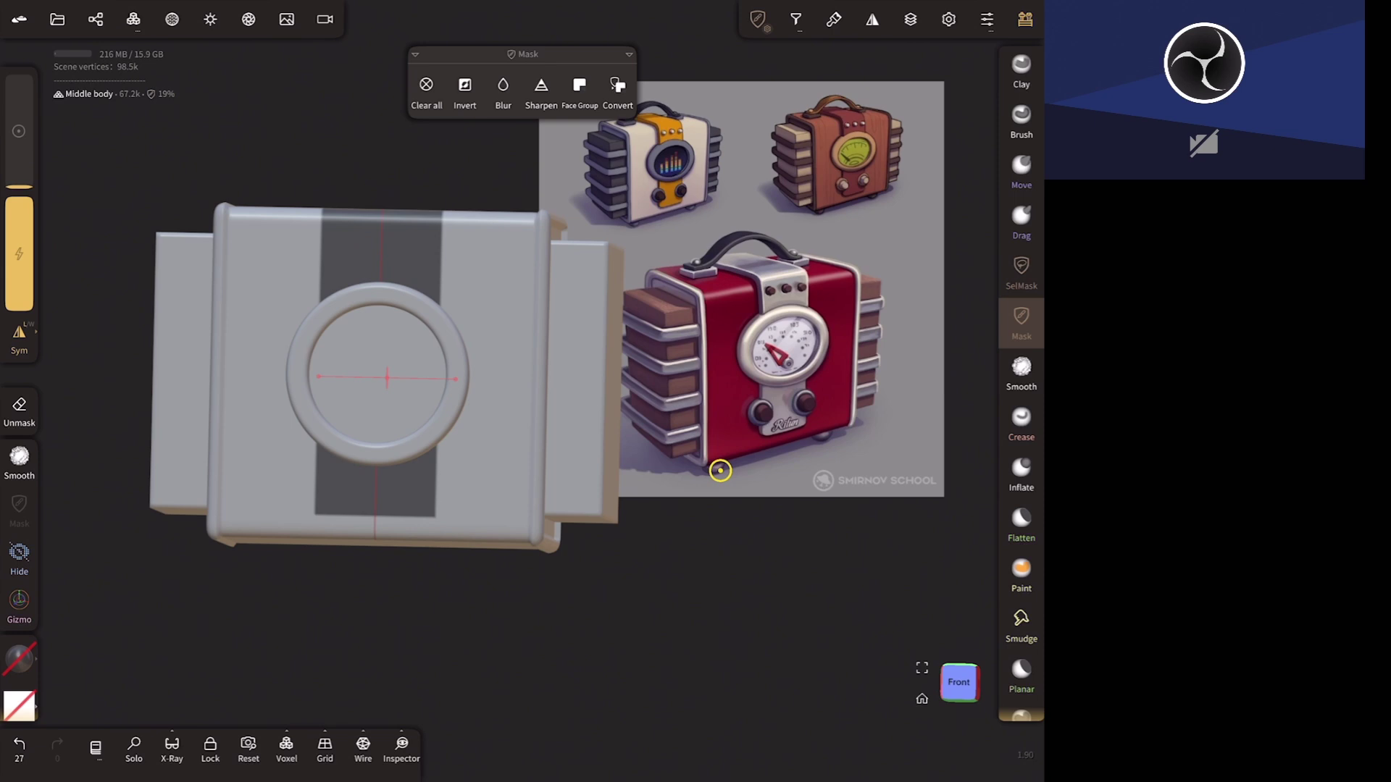
- Extract the masked strip as a raised strap with Height about +0.047
{"action": "mouse_move", "coordinate": [720, 471]}
{"action": "left_mouse_down"}
{"action": "mouse_move", "coordinate": [792, 624]}
{"action": "mouse_move", "coordinate": [840, 455]}
{"action": "mouse_move", "coordinate": [847, 466]}
{"action": "left_mouse_up"}
{"action": "left_click", "coordinate": [758, 20]}
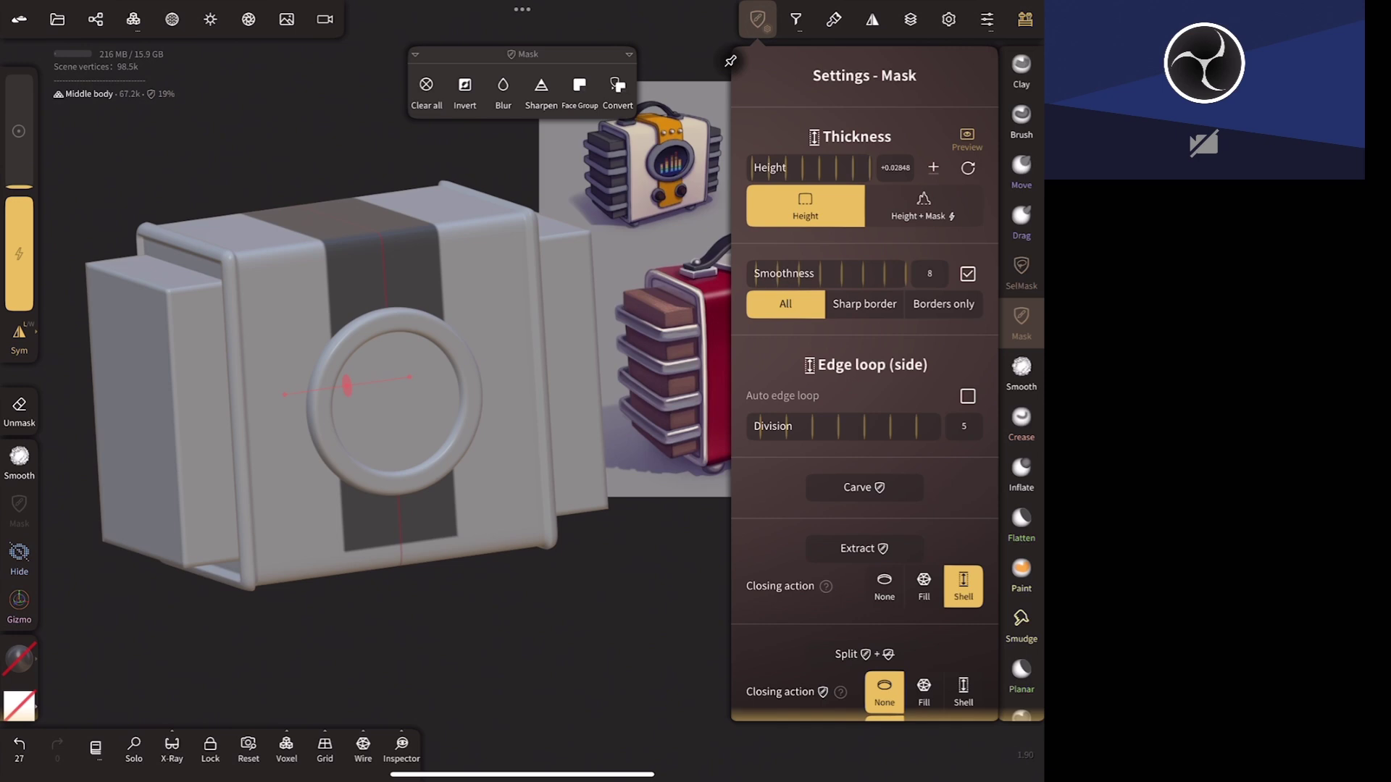
{"action": "left_click_drag", "start_coordinate": [835, 167], "coordinate": [826, 169]}
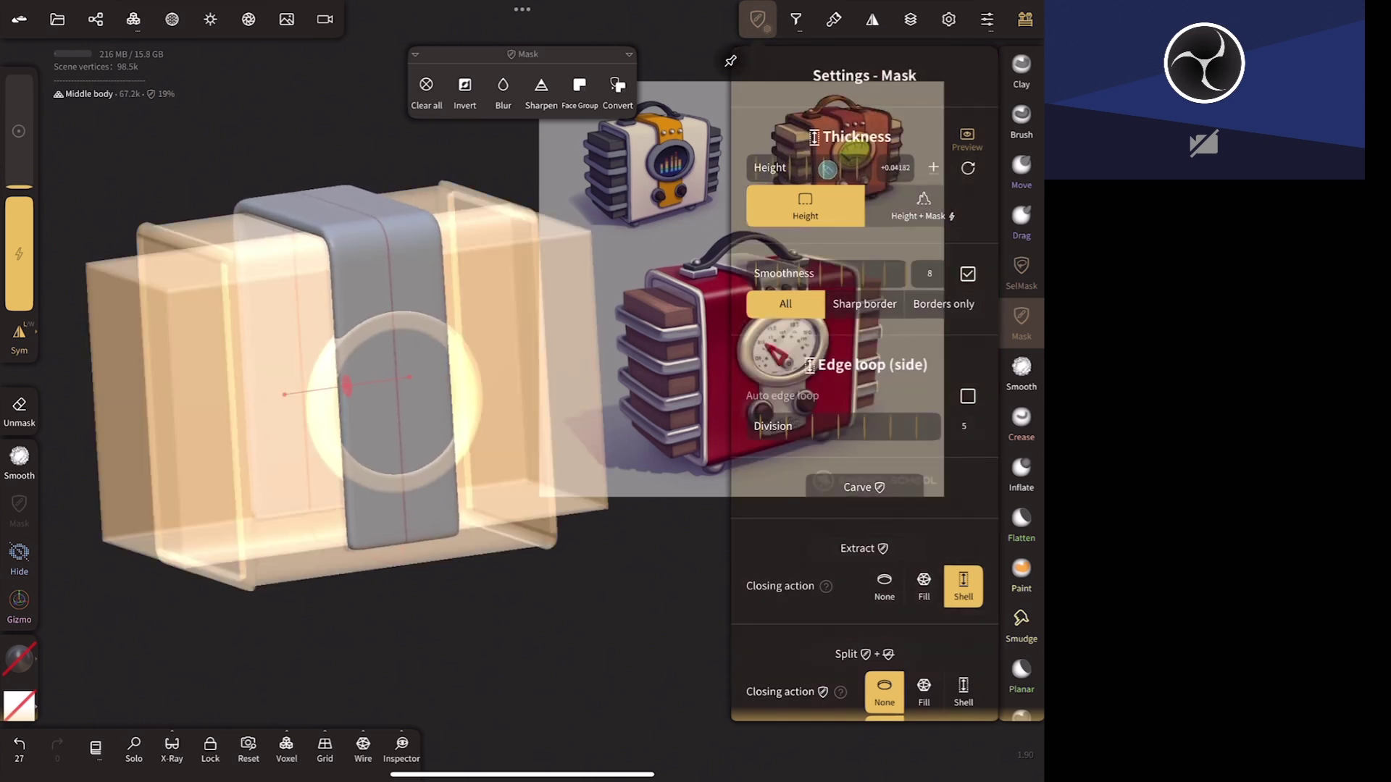
{"action": "left_click_drag", "start_coordinate": [826, 169], "coordinate": [833, 168]}
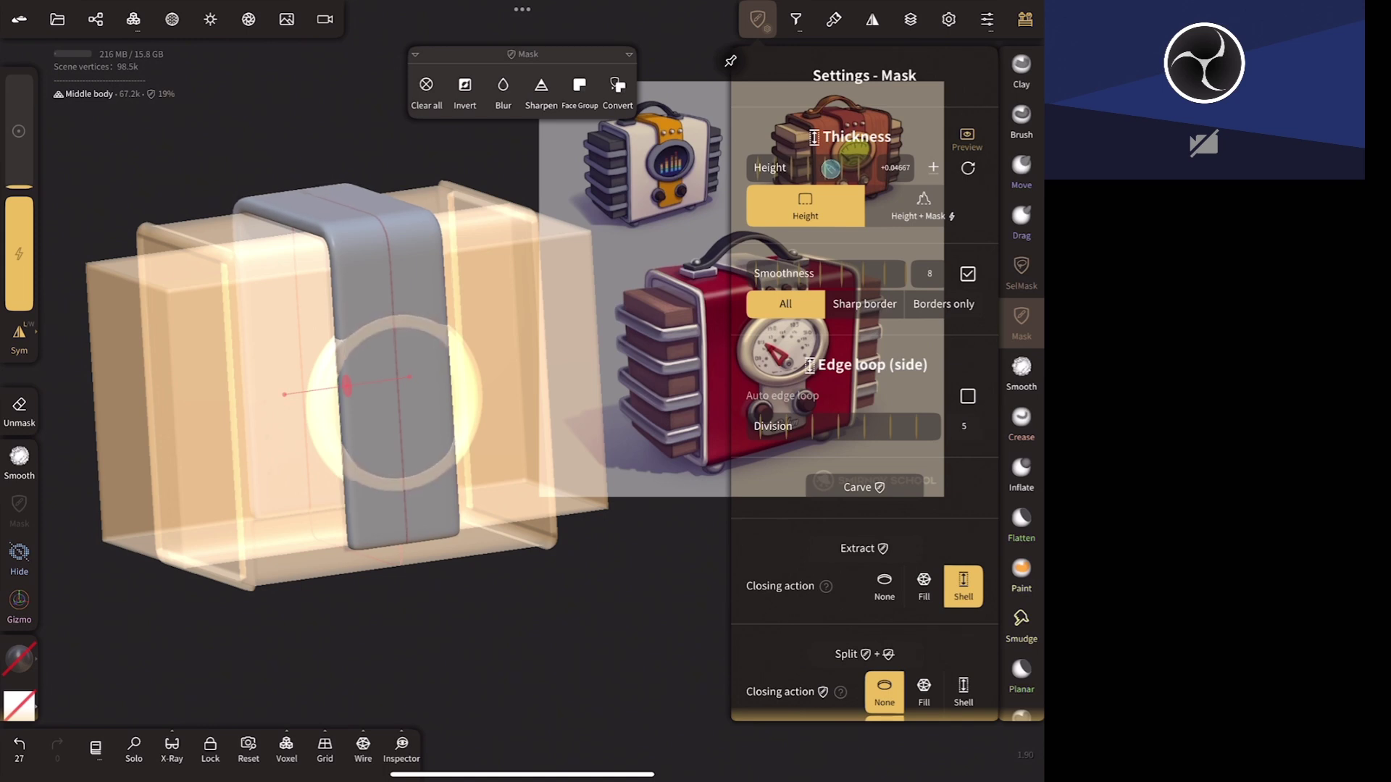
{"action": "left_click_drag", "start_coordinate": [832, 168], "coordinate": [830, 168]}
{"action": "left_click", "coordinate": [864, 549]}
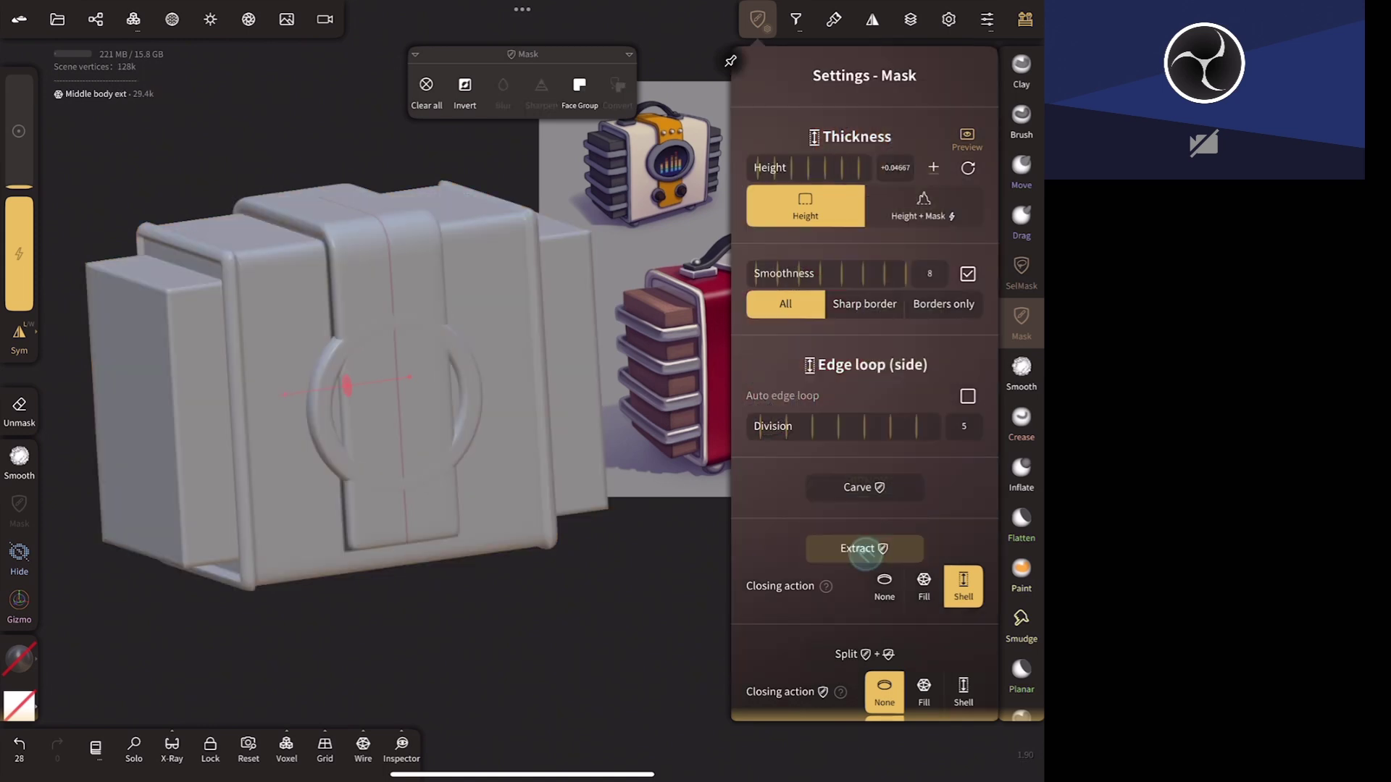
- Select Middle body, clear all its mask and return to a straight front view
{"action": "mouse_move", "coordinate": [683, 643]}
{"action": "left_mouse_down"}
{"action": "mouse_move", "coordinate": [942, 630]}
{"action": "mouse_move", "coordinate": [633, 662]}
{"action": "mouse_move", "coordinate": [794, 658]}
{"action": "mouse_move", "coordinate": [788, 487]}
{"action": "left_mouse_up"}
{"action": "left_click", "coordinate": [605, 500]}
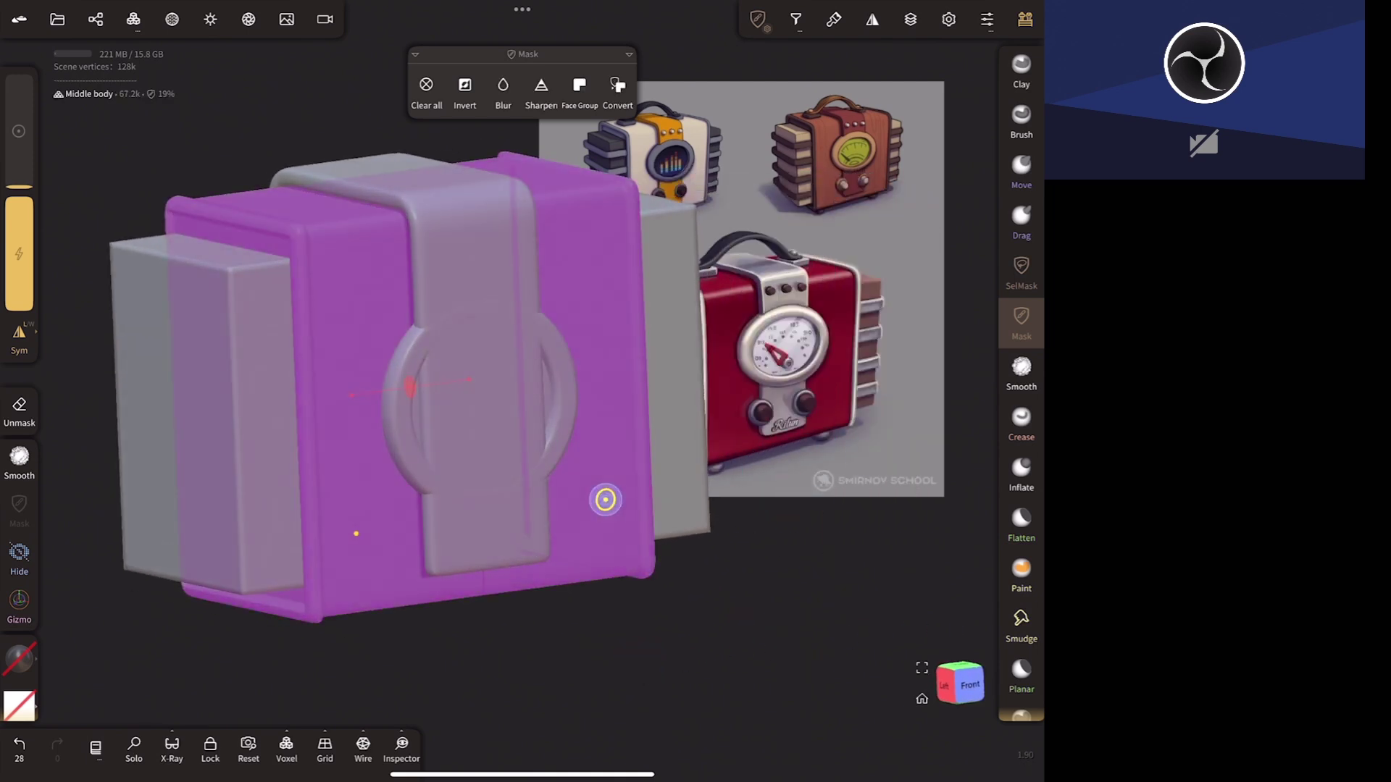
{"action": "left_click", "coordinate": [426, 84]}
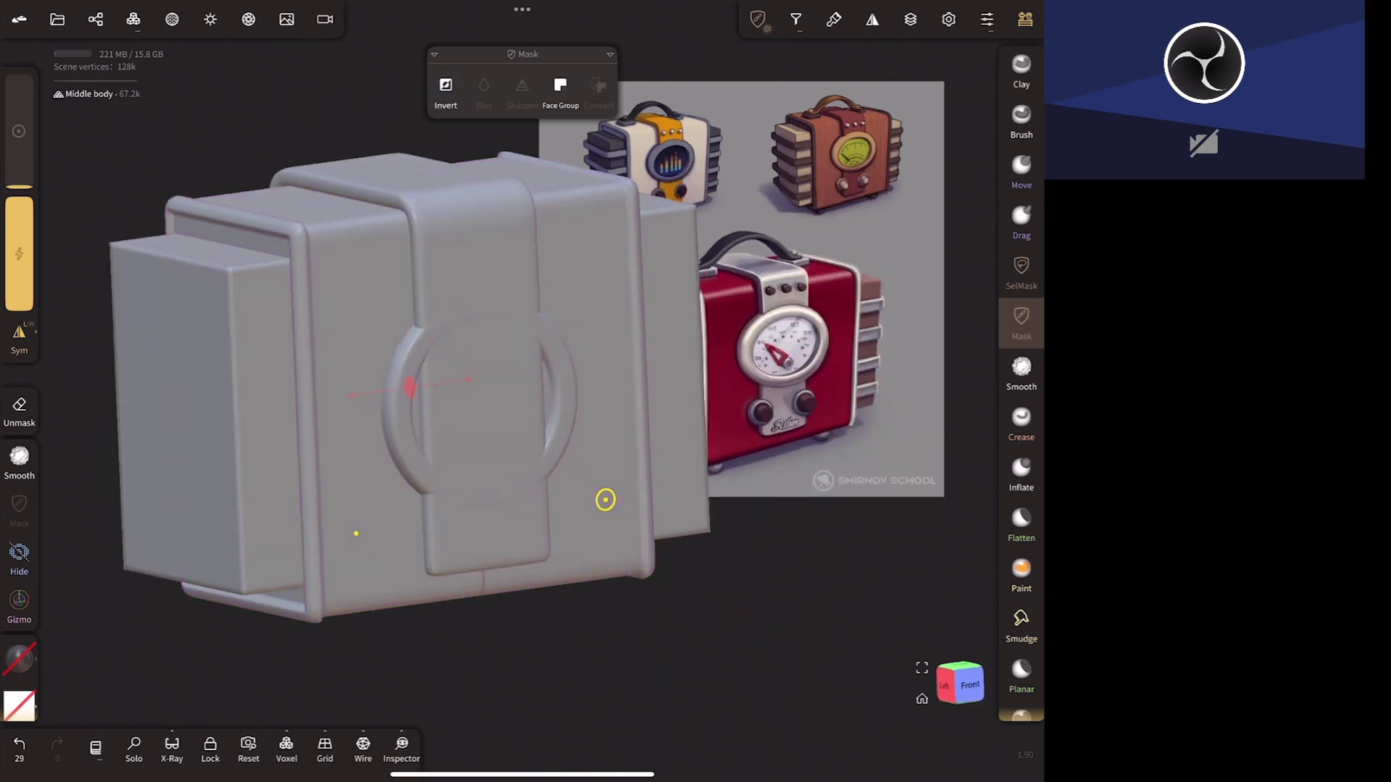
{"action": "mouse_move", "coordinate": [788, 530]}
{"action": "left_mouse_down"}
{"action": "mouse_move", "coordinate": [940, 550]}
{"action": "mouse_move", "coordinate": [787, 530]}
{"action": "mouse_move", "coordinate": [885, 525]}
{"action": "mouse_move", "coordinate": [855, 542]}
{"action": "left_mouse_up"}
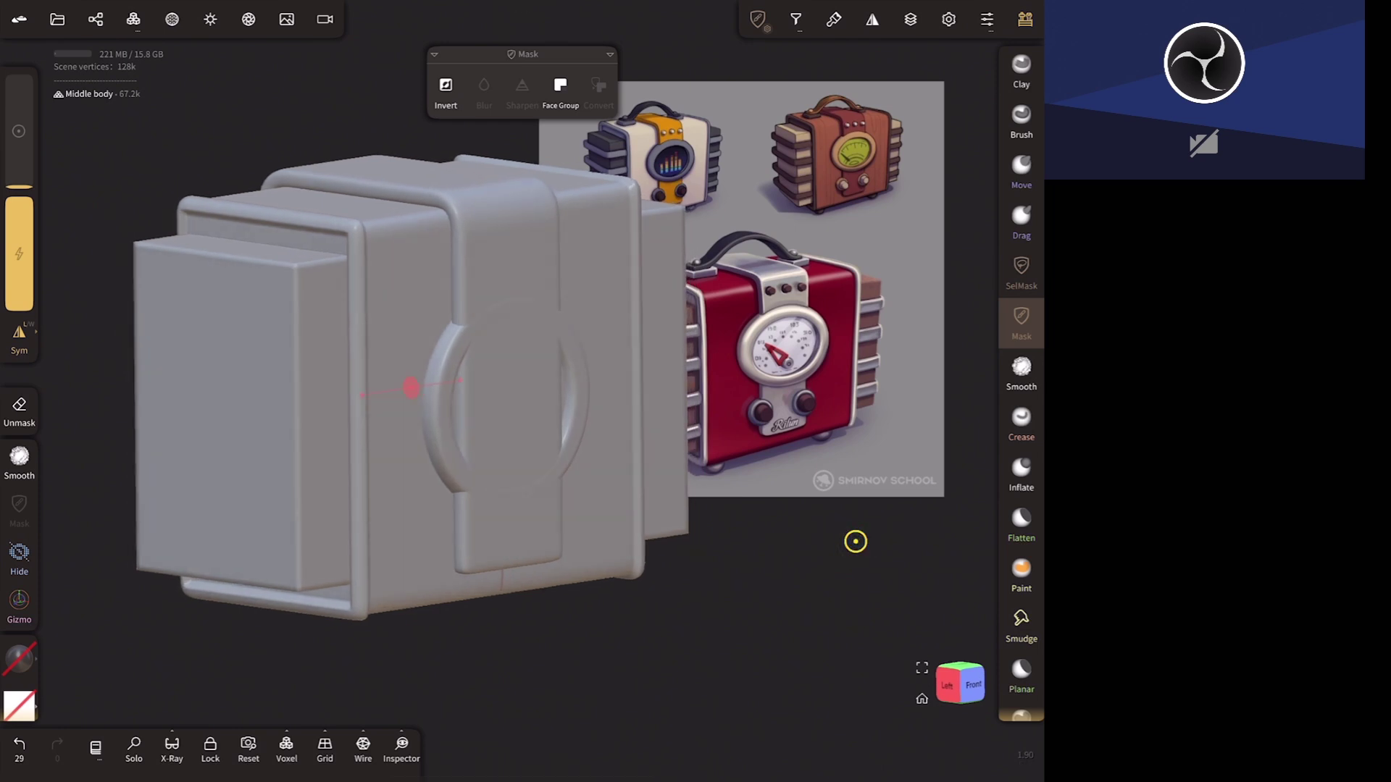
{"action": "left_click_drag", "start_coordinate": [847, 649], "coordinate": [667, 649]}
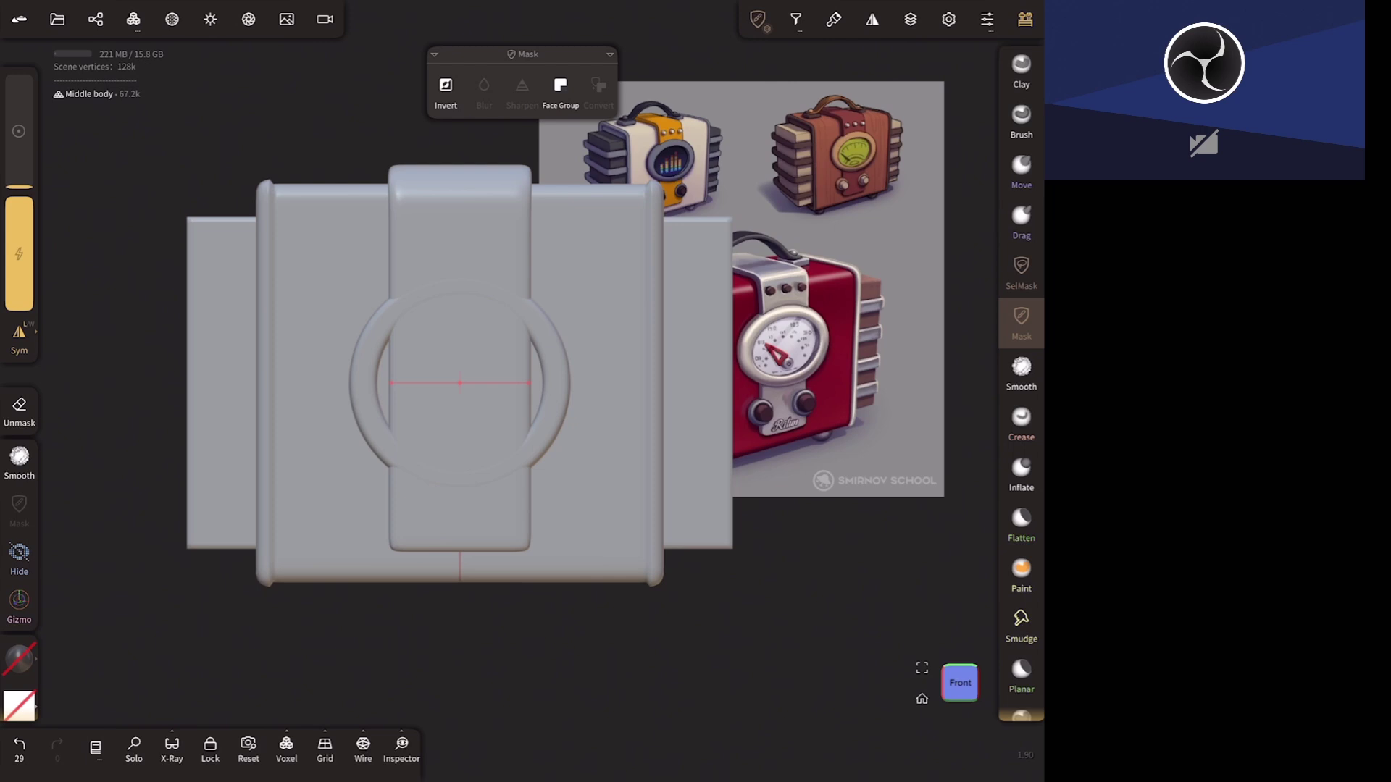
{"action": "left_click", "coordinate": [1025, 19]}
- Trim a centred Ellipse circle inside the dial ring, cutting a hole through the strap
{"action": "left_click", "coordinate": [975, 218]}
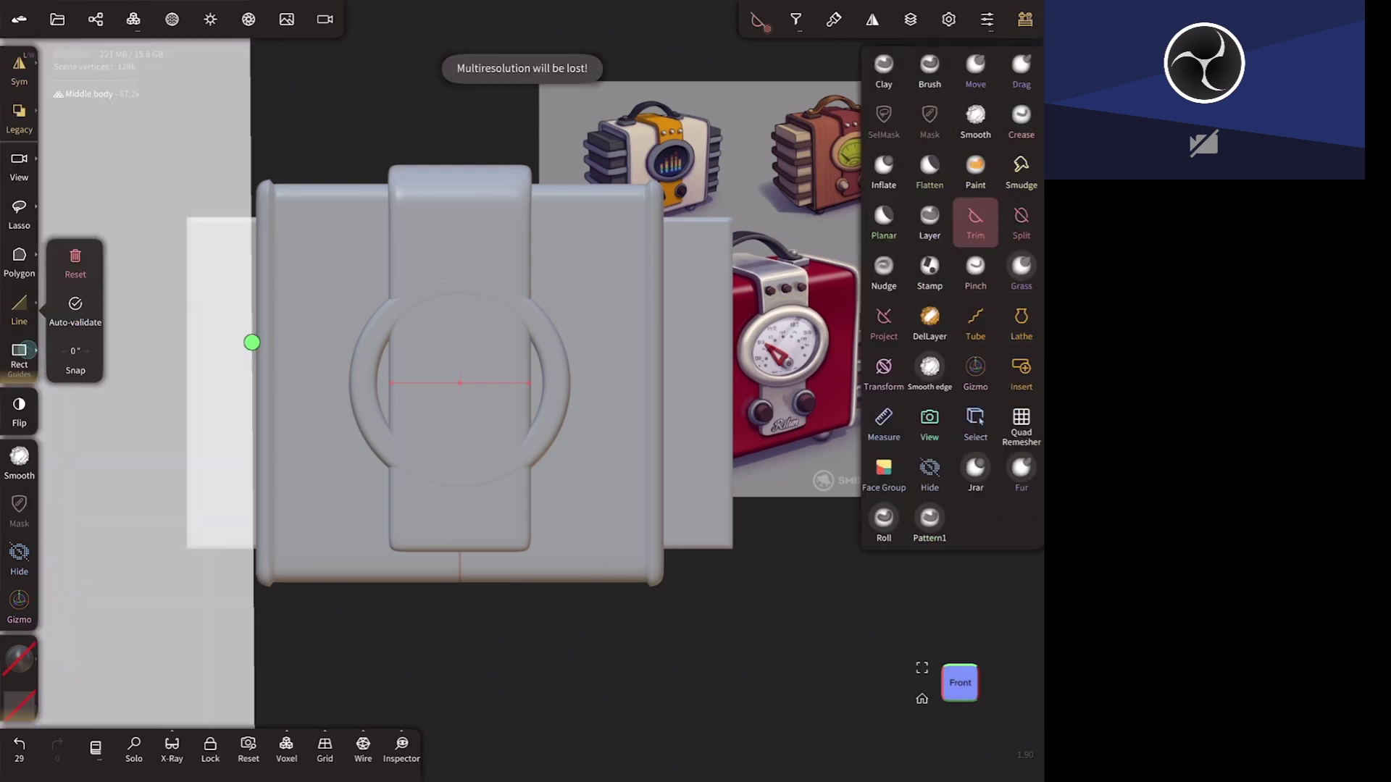
{"action": "left_click_drag", "start_coordinate": [19, 362], "coordinate": [19, 320]}
{"action": "left_click", "coordinate": [19, 362]}
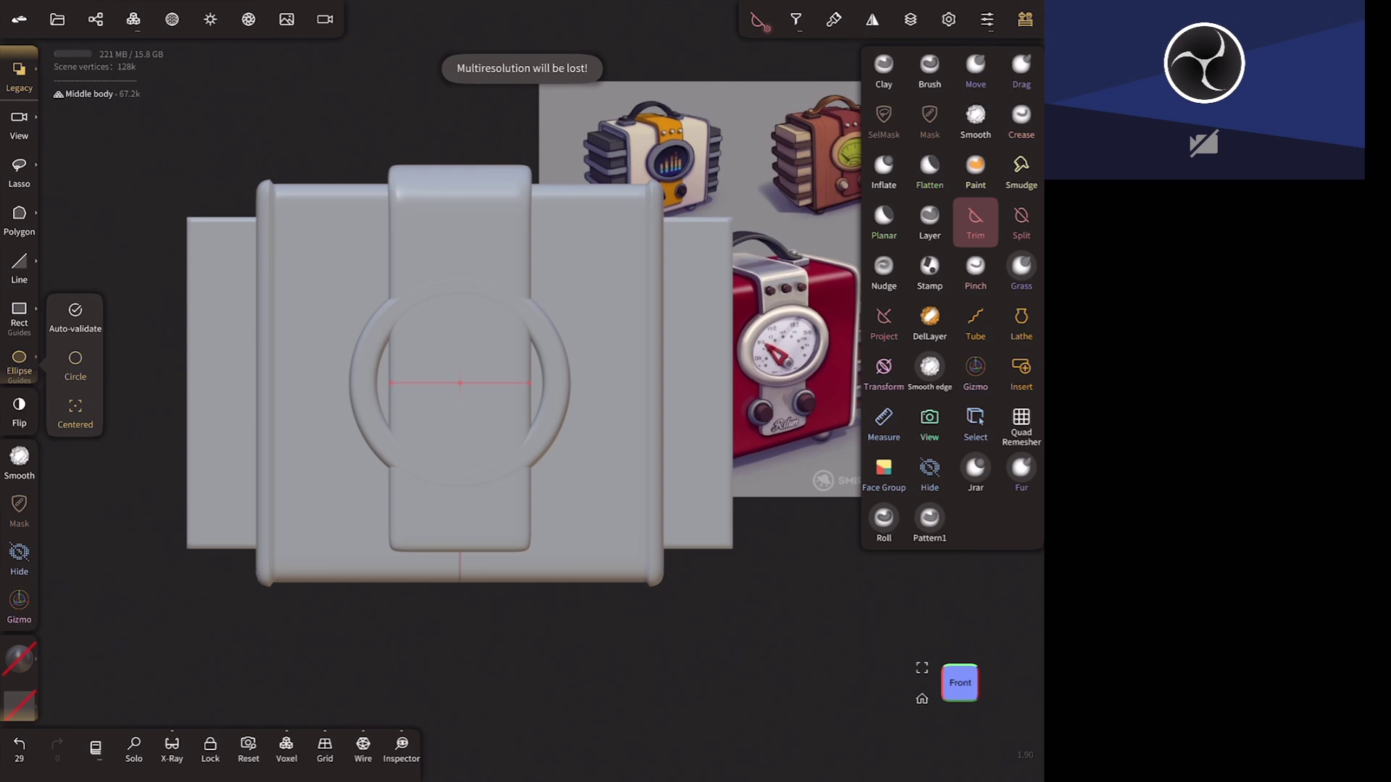
{"action": "left_click_drag", "start_coordinate": [459, 383], "coordinate": [564, 476]}
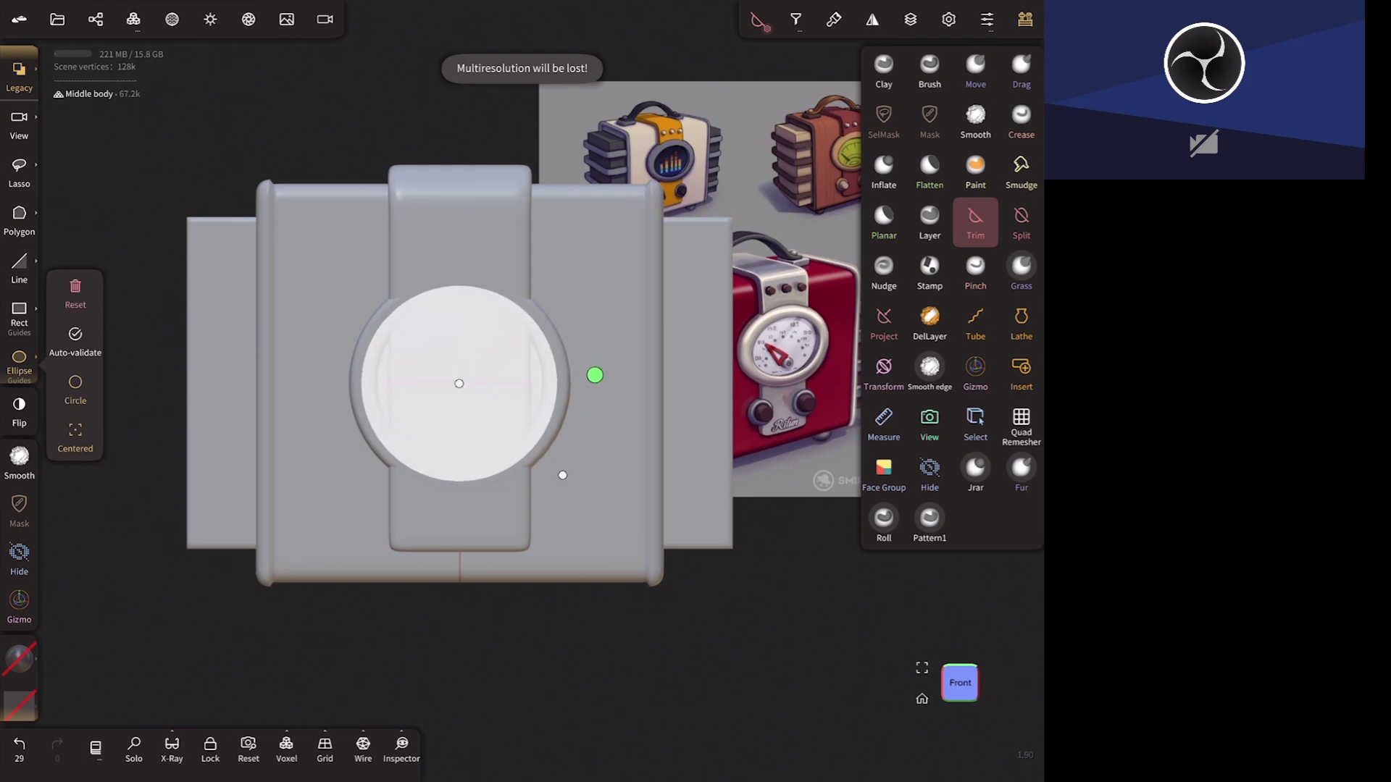
{"action": "left_click", "coordinate": [328, 375]}
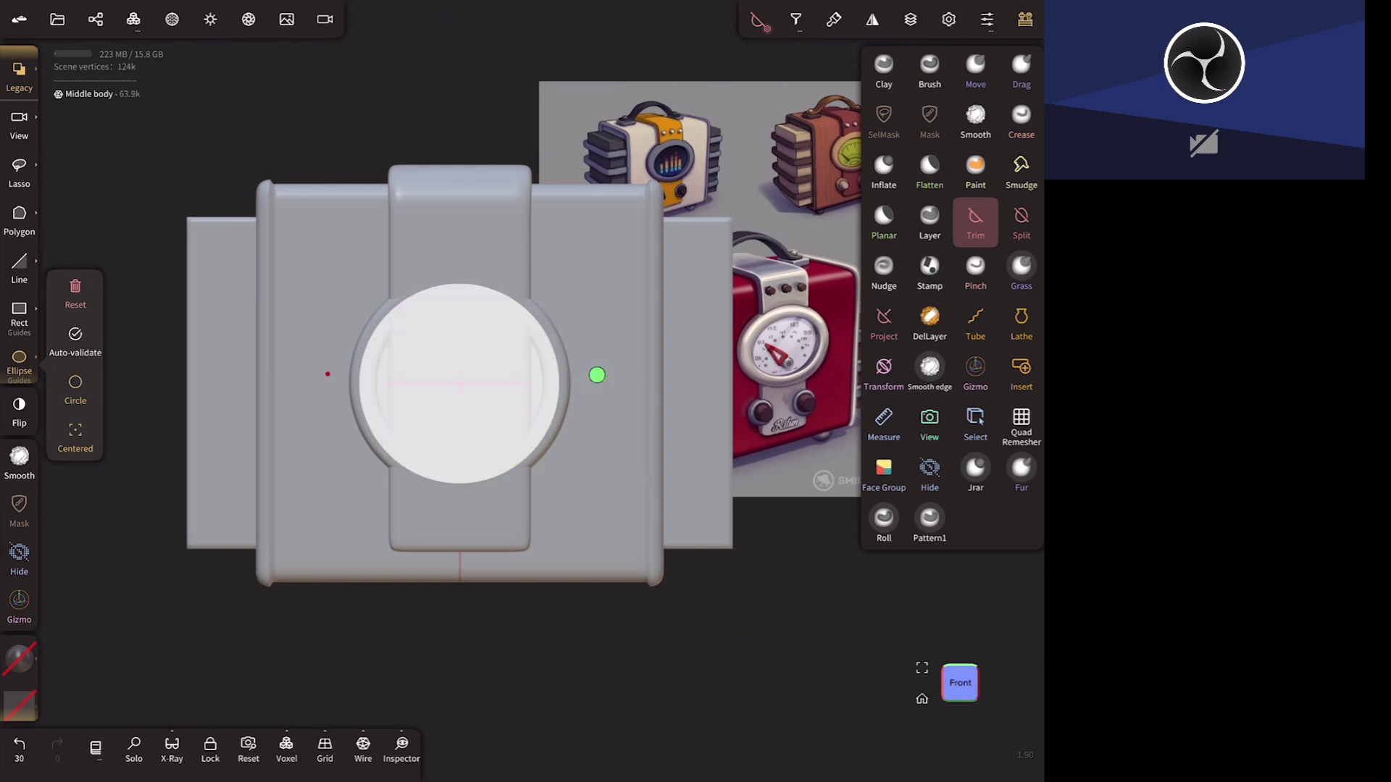
{"action": "key", "text": "ctrl+z"}
{"action": "key", "text": "ctrl+z"}
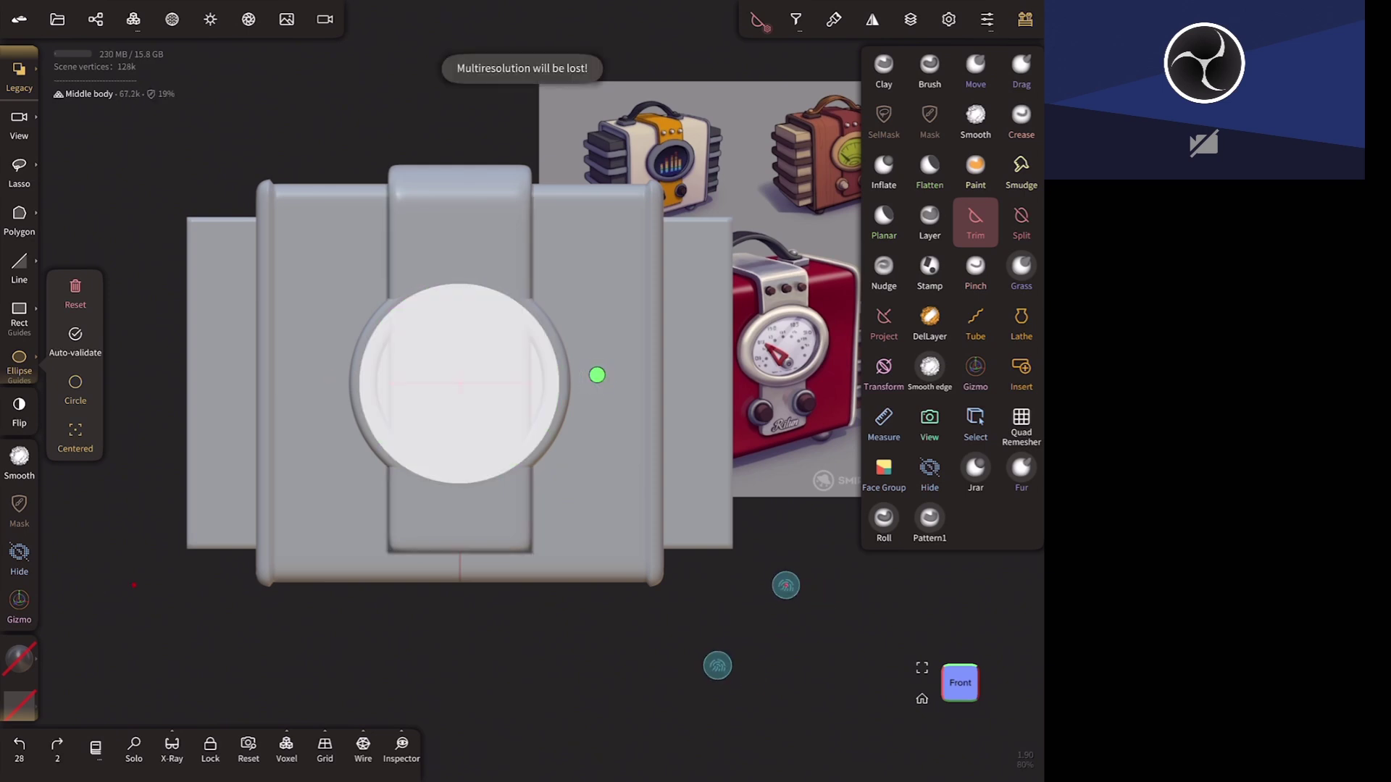
{"action": "key", "text": "ctrl+shift+z"}
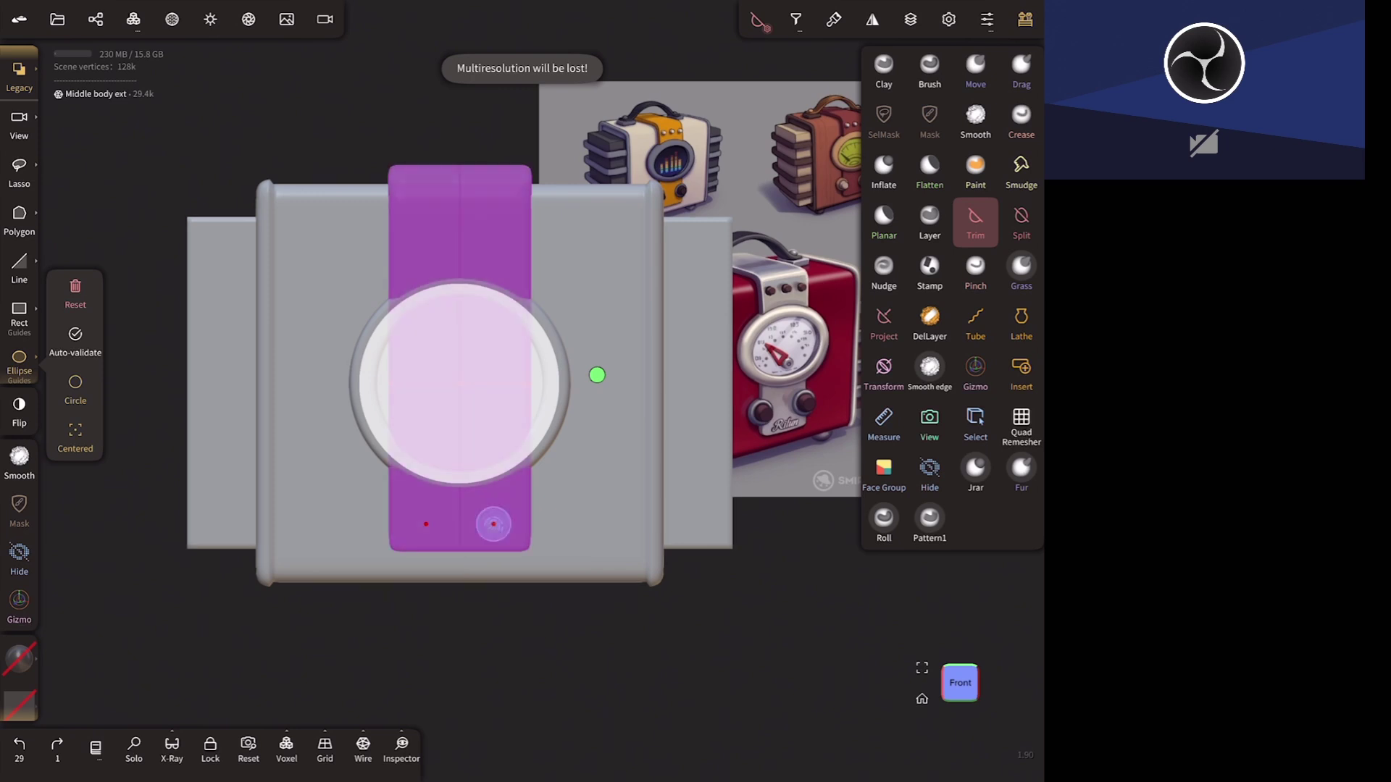
{"action": "left_click", "coordinate": [323, 372]}
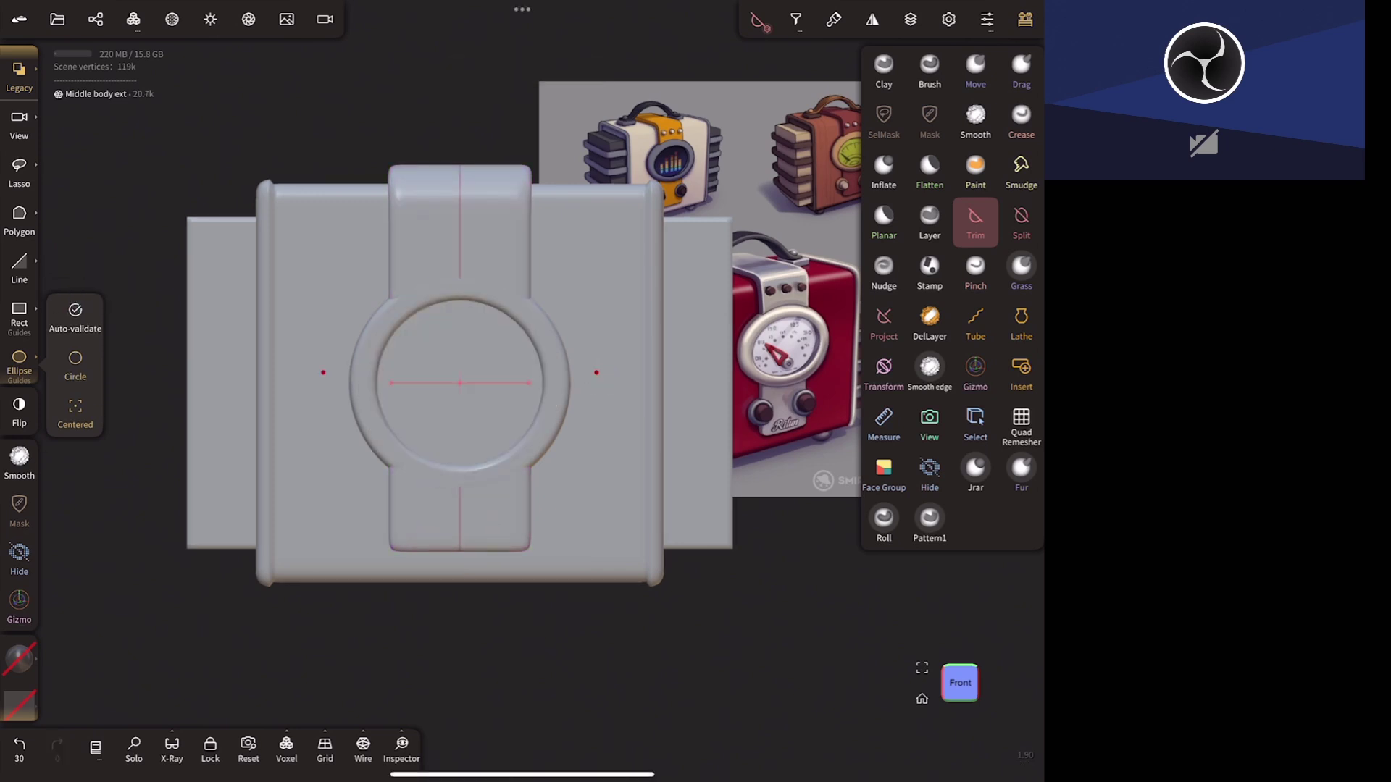
- Deepen the dial ring cylinder to about 0.08 so it passes through the strap
{"action": "left_click_drag", "start_coordinate": [733, 688], "coordinate": [797, 494]}
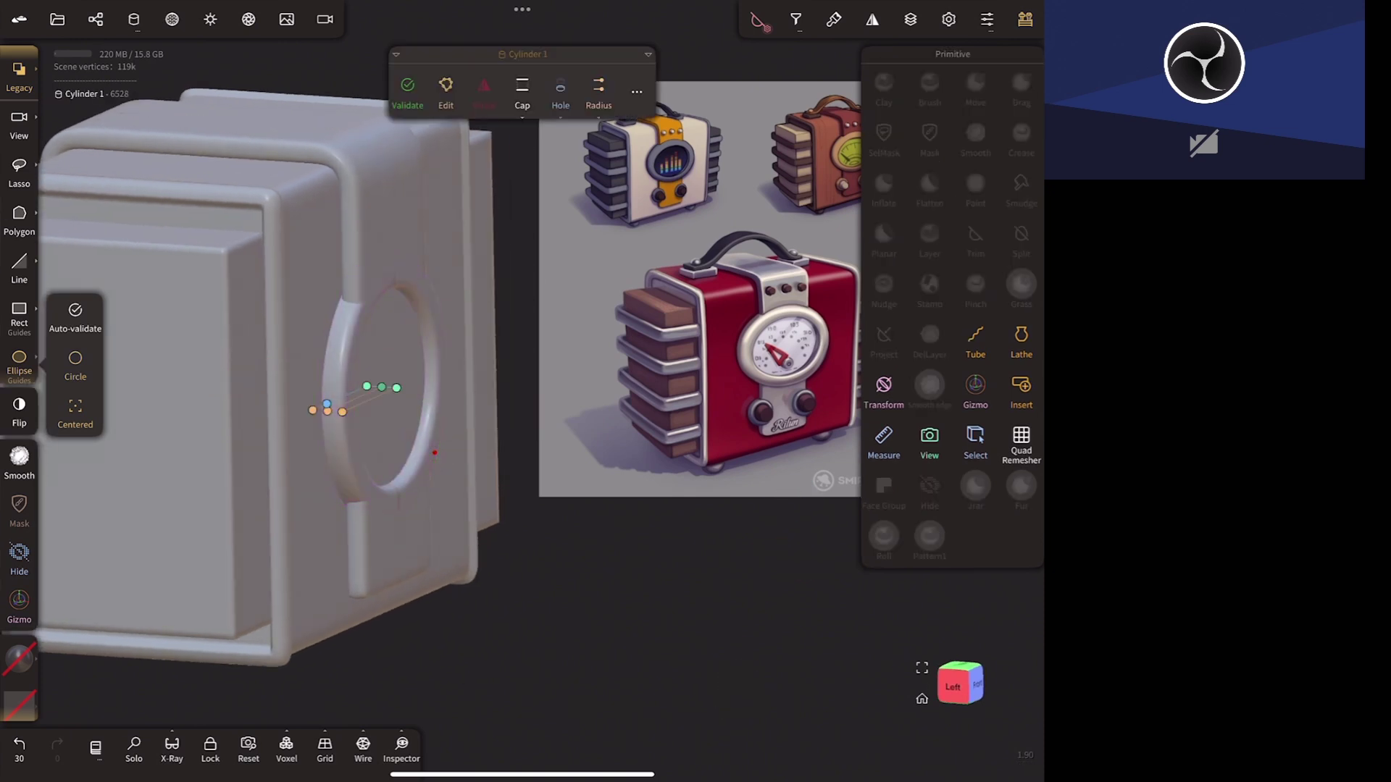
{"action": "left_click_drag", "start_coordinate": [398, 388], "coordinate": [404, 389]}
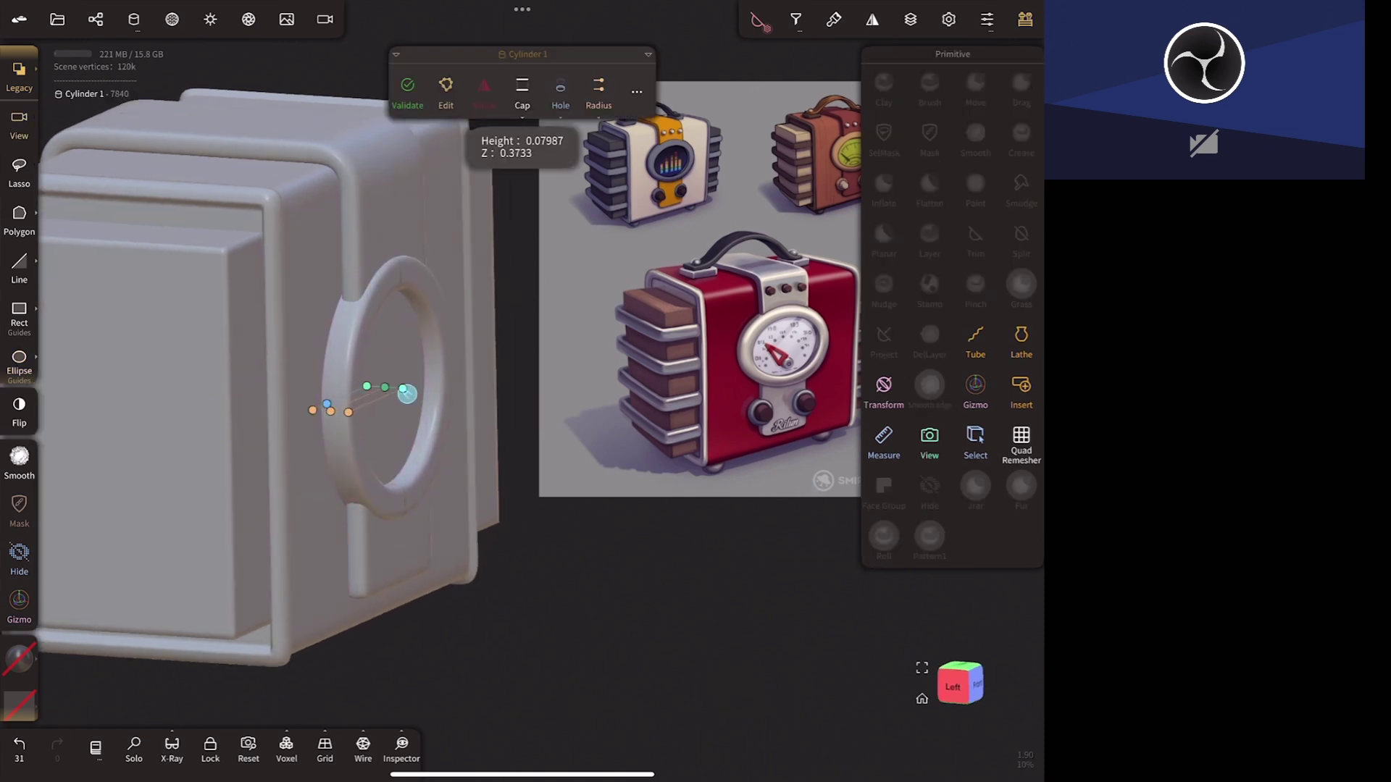
{"action": "mouse_move", "coordinate": [758, 647]}
{"action": "left_mouse_down"}
{"action": "mouse_move", "coordinate": [664, 627]}
{"action": "mouse_move", "coordinate": [506, 633]}
{"action": "left_mouse_up"}
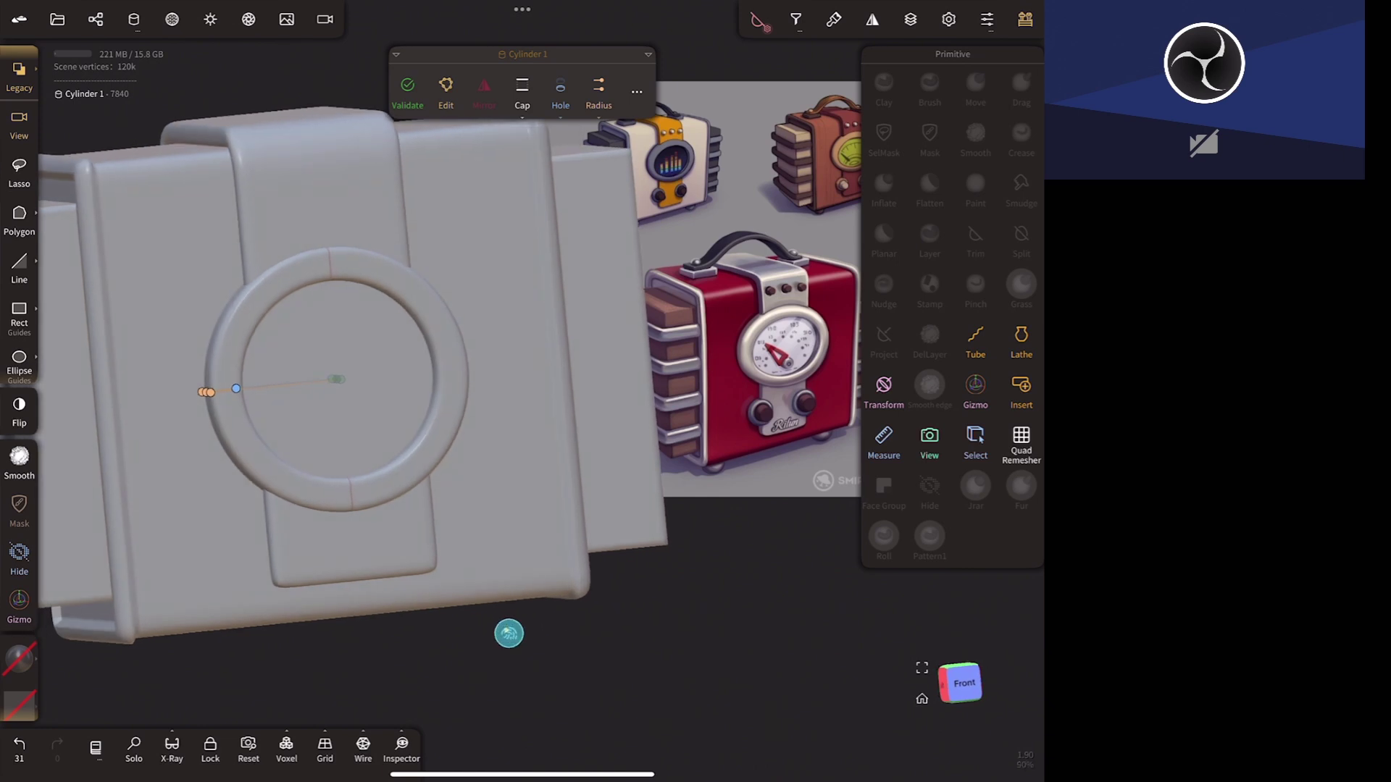
{"action": "mouse_move", "coordinate": [671, 560]}
{"action": "left_mouse_down"}
{"action": "mouse_move", "coordinate": [562, 537]}
{"action": "mouse_move", "coordinate": [495, 567]}
{"action": "mouse_move", "coordinate": [509, 611]}
{"action": "left_mouse_up"}
- Set the inner cylinder height to about 0.069, then validate both cylinders into geometry
{"action": "left_click", "coordinate": [449, 349]}
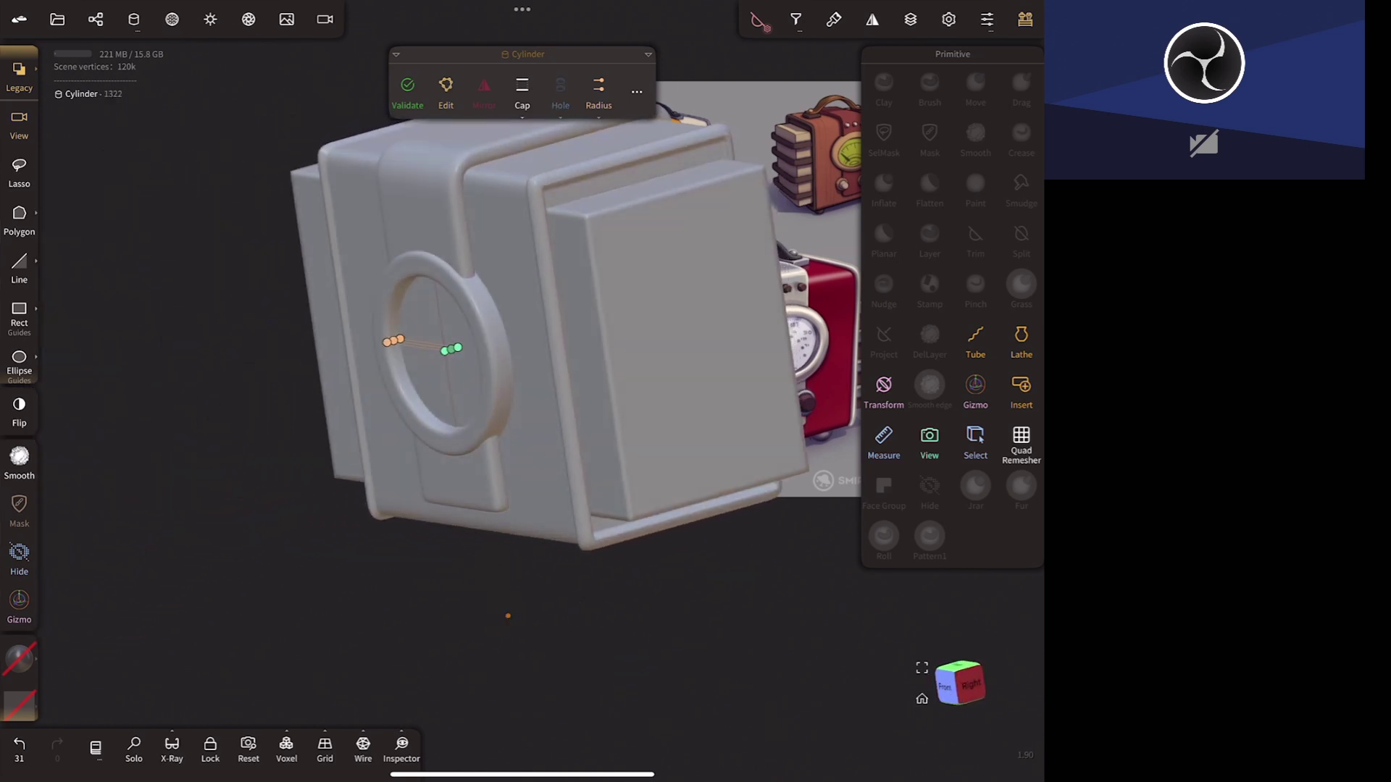
{"action": "left_click_drag", "start_coordinate": [452, 348], "coordinate": [448, 356]}
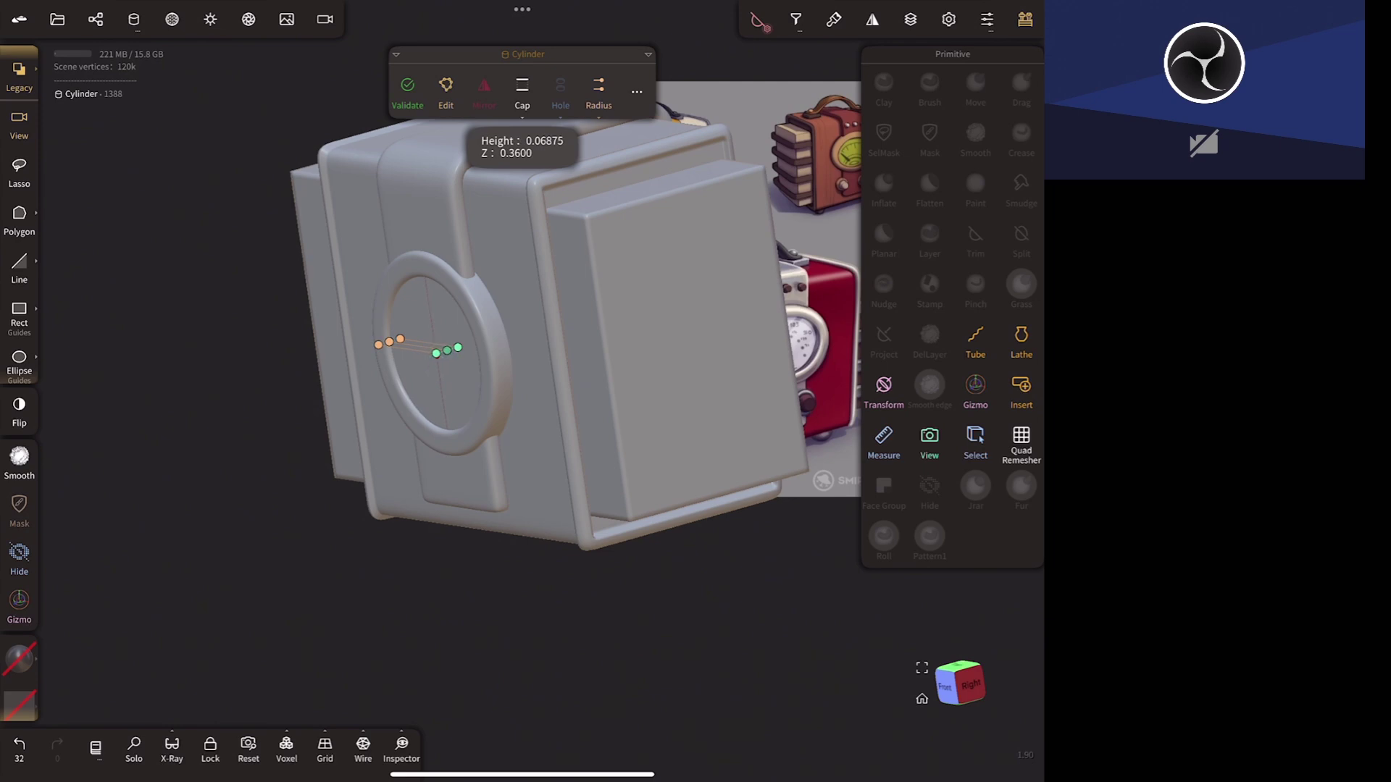
{"action": "mouse_move", "coordinate": [550, 623]}
{"action": "left_mouse_down"}
{"action": "mouse_move", "coordinate": [686, 624]}
{"action": "mouse_move", "coordinate": [728, 520]}
{"action": "left_mouse_up"}
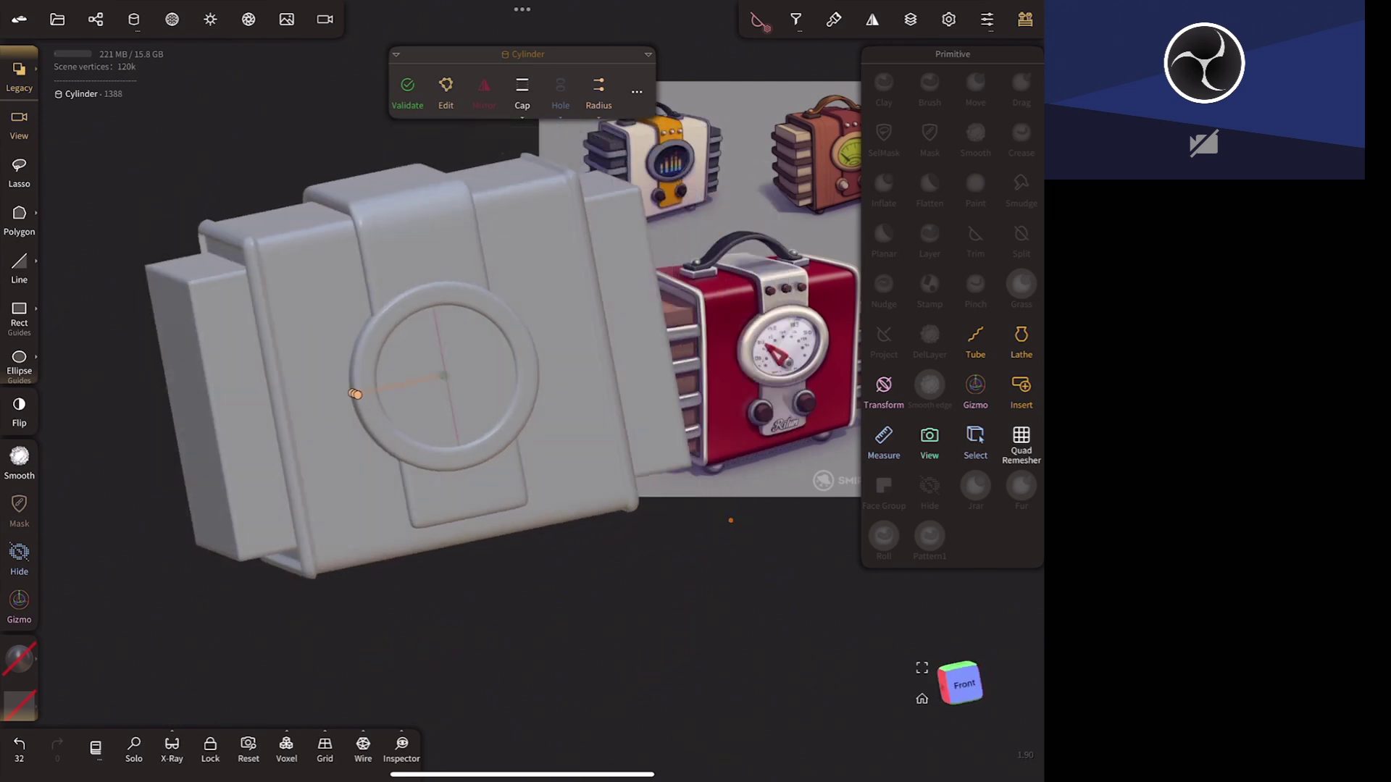
{"action": "left_click", "coordinate": [418, 98]}
{"action": "left_click", "coordinate": [504, 319]}
{"action": "left_click", "coordinate": [413, 88]}
{"action": "mouse_move", "coordinate": [654, 613]}
{"action": "left_mouse_down"}
{"action": "mouse_move", "coordinate": [791, 580]}
{"action": "mouse_move", "coordinate": [707, 466]}
{"action": "left_mouse_up"}
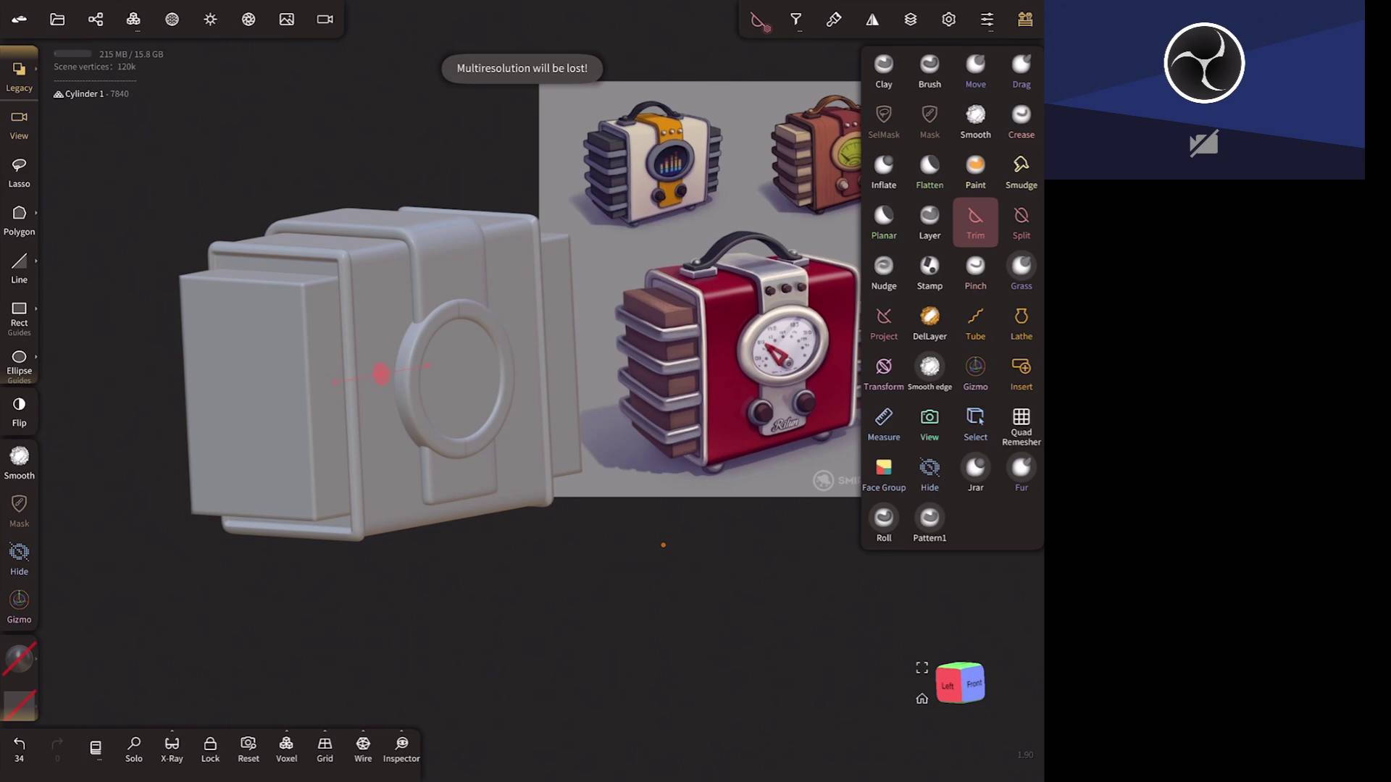
{"action": "left_click_drag", "start_coordinate": [663, 545], "coordinate": [640, 598]}
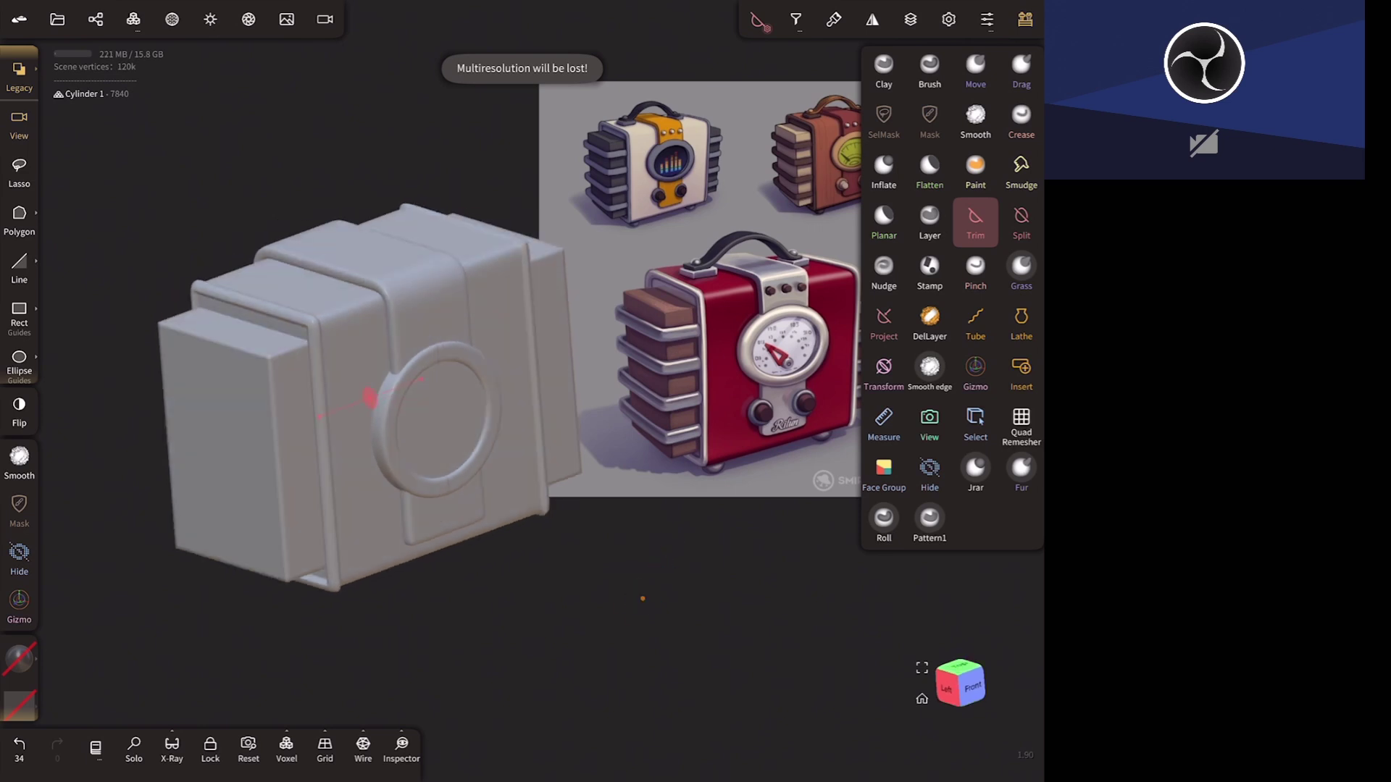
{"action": "left_click", "coordinate": [643, 599]}
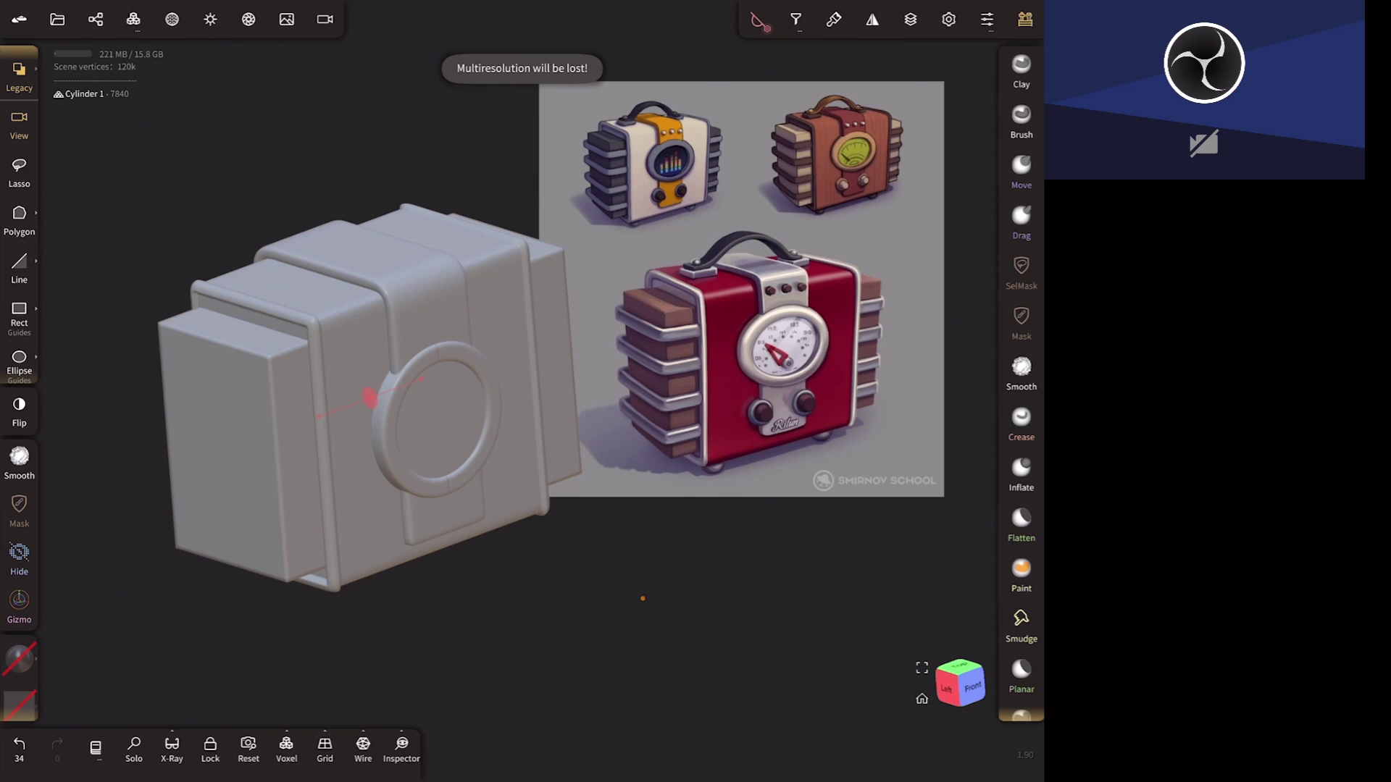
{"action": "mouse_move", "coordinate": [642, 598]}
{"action": "left_mouse_down"}
{"action": "mouse_move", "coordinate": [711, 571]}
{"action": "mouse_move", "coordinate": [646, 568]}
{"action": "mouse_move", "coordinate": [746, 540]}
{"action": "mouse_move", "coordinate": [746, 623]}
{"action": "mouse_move", "coordinate": [671, 611]}
{"action": "mouse_move", "coordinate": [724, 583]}
{"action": "left_mouse_up"}
{"action": "left_click", "coordinate": [959, 681]}
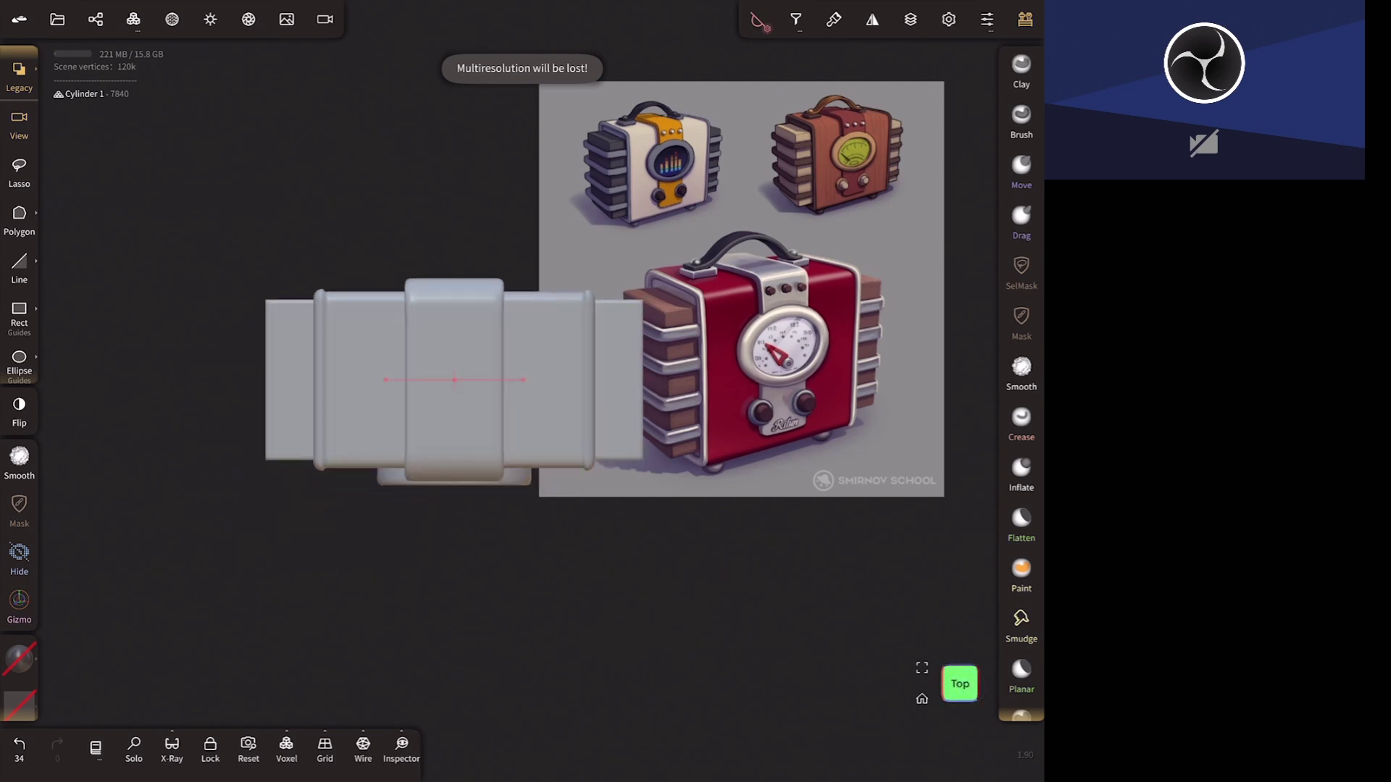
{"action": "mouse_move", "coordinate": [717, 557]}
{"action": "left_mouse_down"}
{"action": "mouse_move", "coordinate": [761, 599]}
{"action": "mouse_move", "coordinate": [785, 568]}
{"action": "mouse_move", "coordinate": [759, 366]}
{"action": "left_mouse_up"}
{"action": "left_click", "coordinate": [959, 693]}
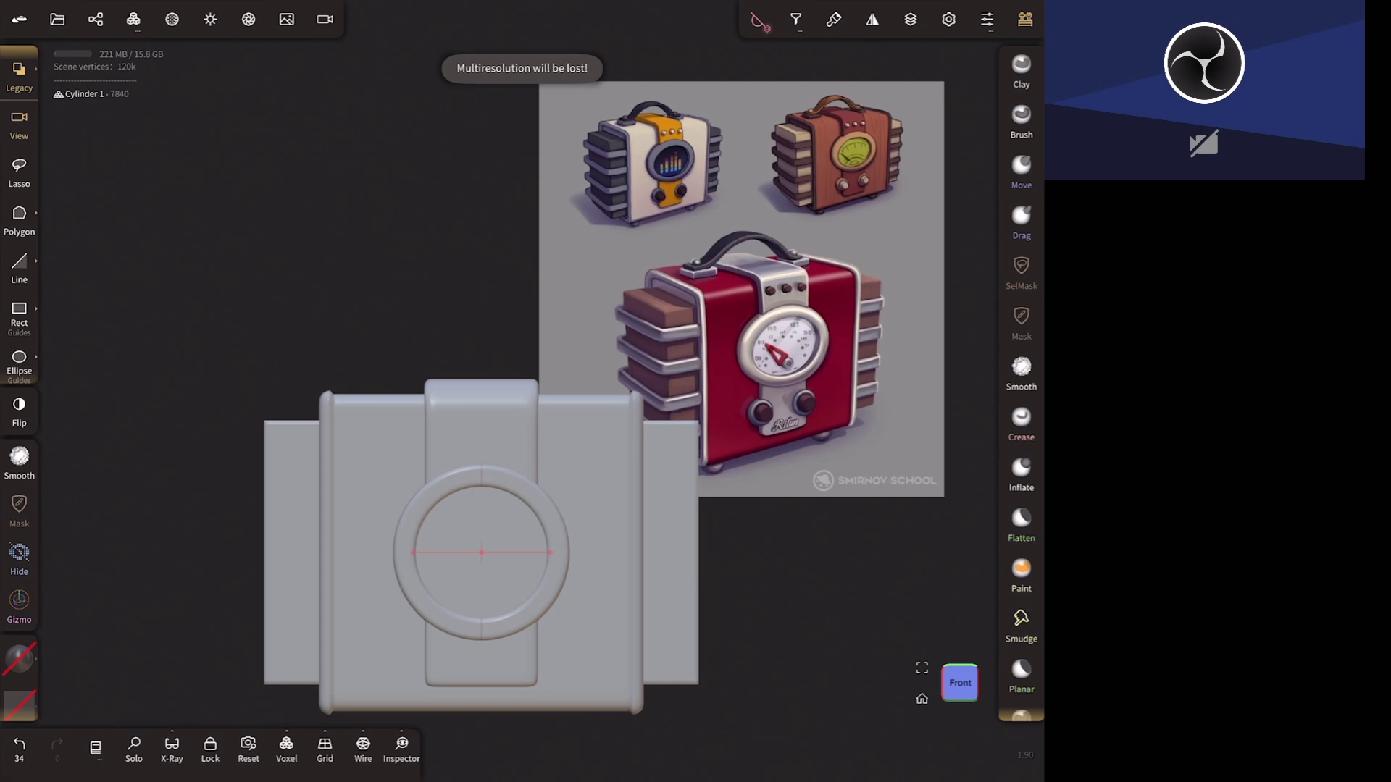
{"action": "left_click_drag", "start_coordinate": [792, 717], "coordinate": [787, 476]}
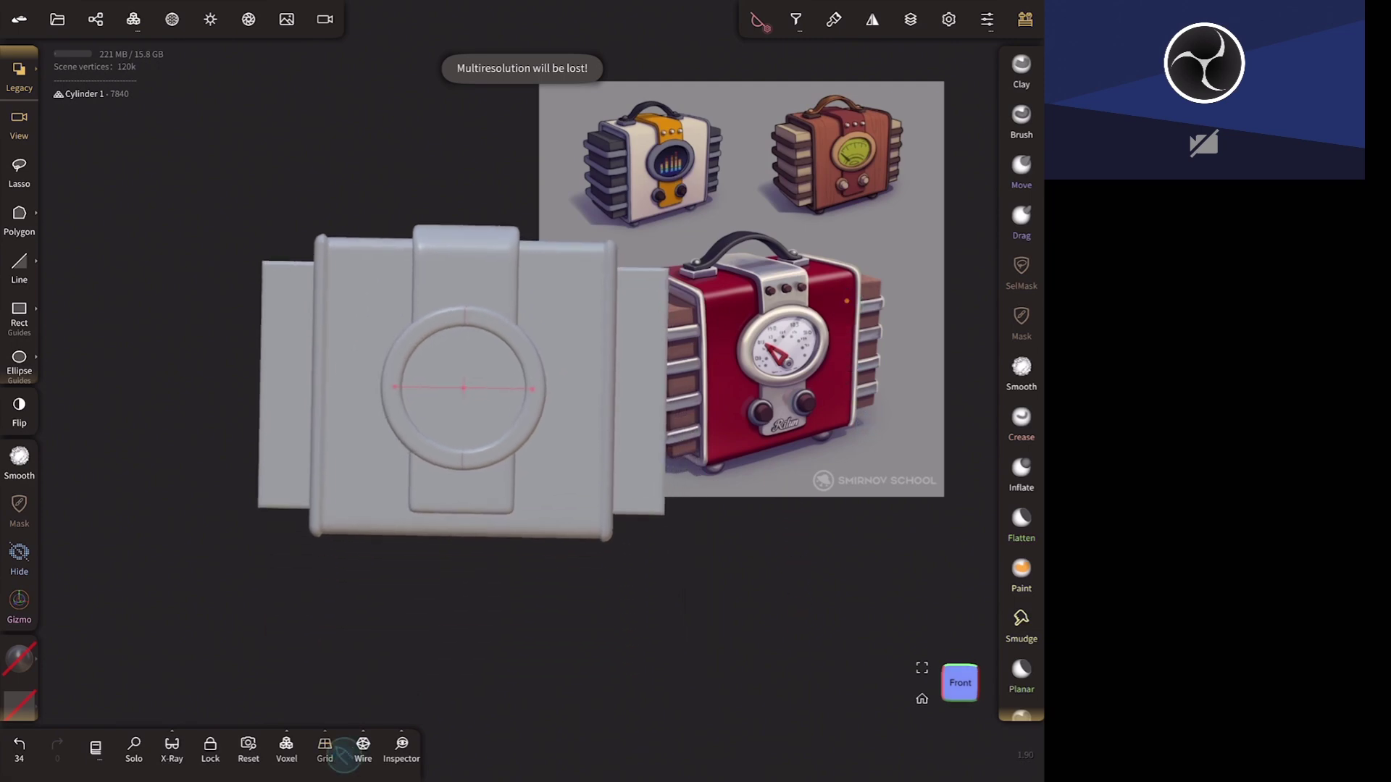
{"action": "mouse_move", "coordinate": [609, 602]}
{"action": "left_mouse_down"}
{"action": "mouse_move", "coordinate": [644, 641]}
{"action": "mouse_move", "coordinate": [614, 629]}
{"action": "left_mouse_up"}
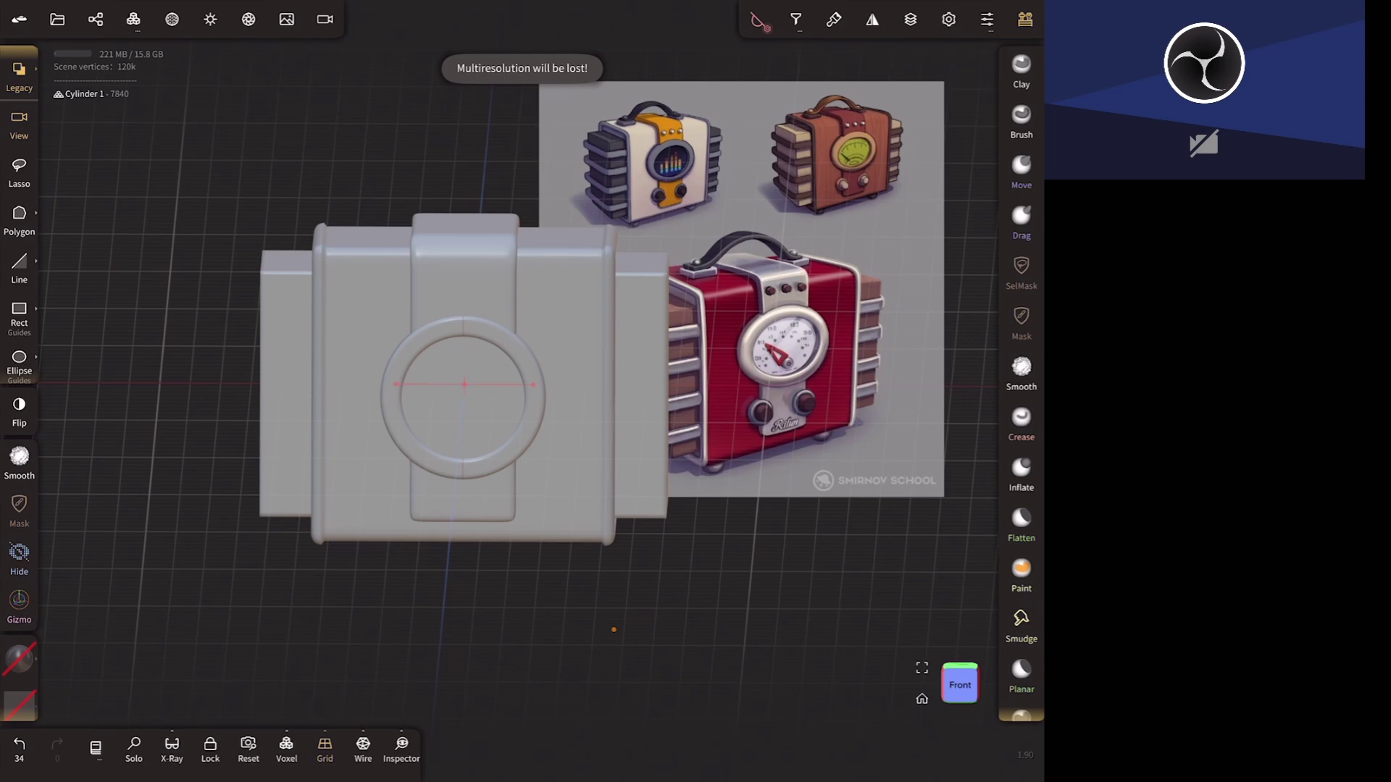
{"action": "left_click_drag", "start_coordinate": [614, 630], "coordinate": [688, 677]}
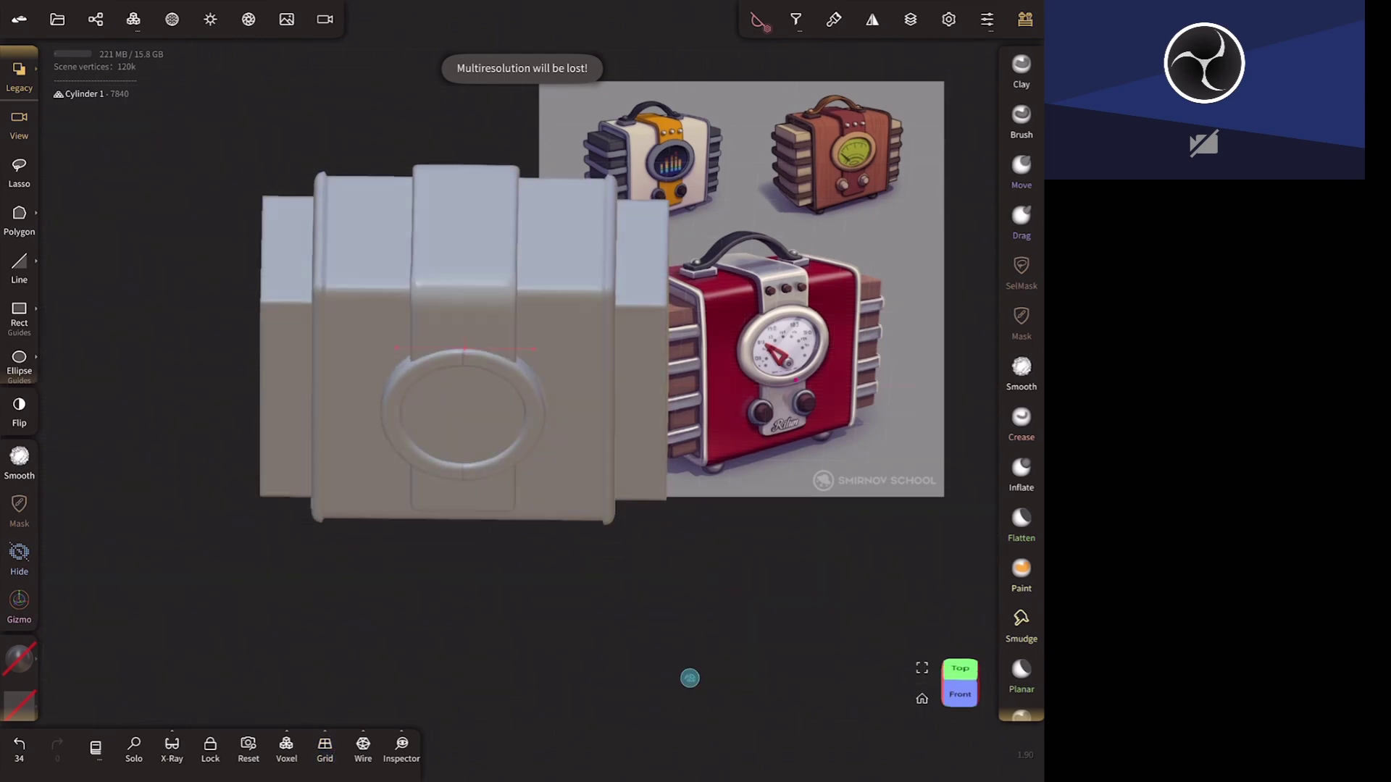
- Select the radio's Middle body and expand the right column into the full tool grid
{"action": "scroll", "coordinate": [763, 606], "scroll_direction": "up", "scroll_amount": 3}
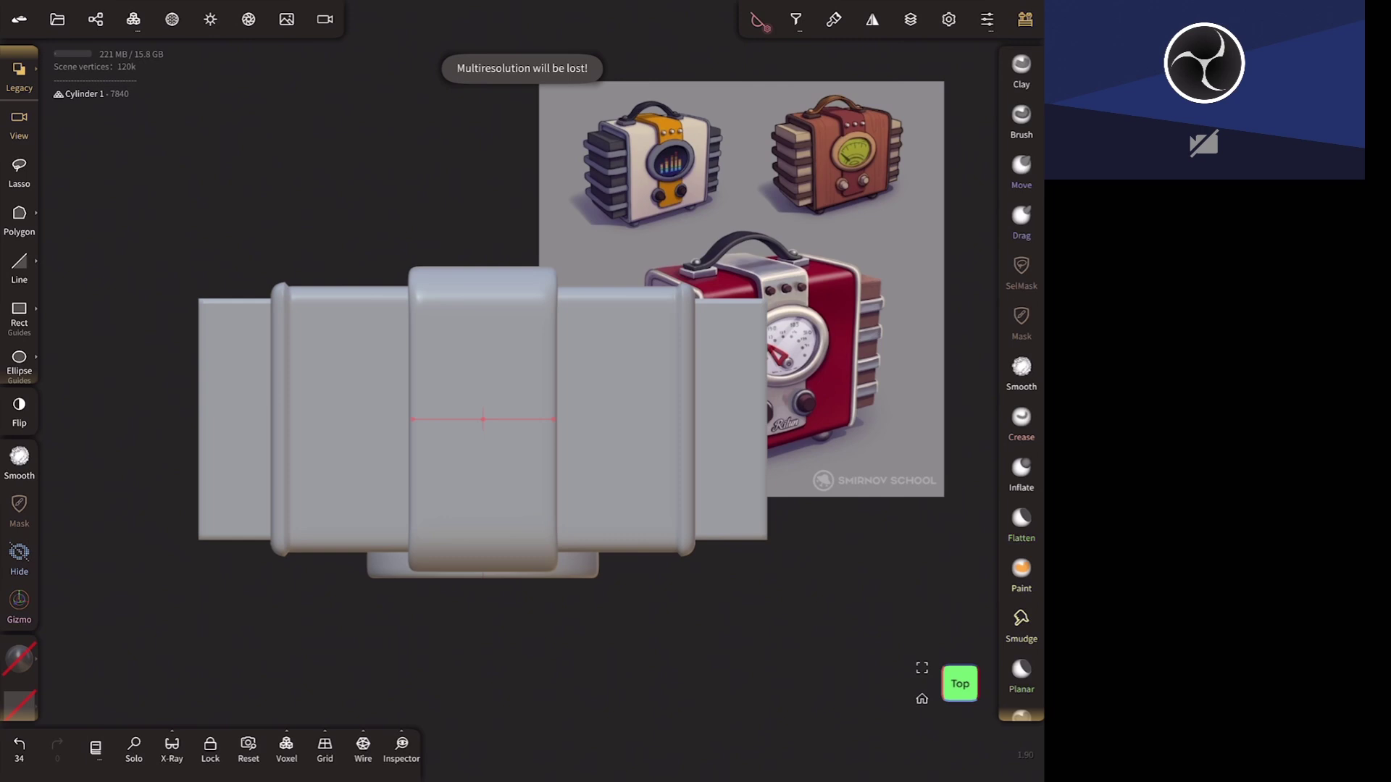
{"action": "mouse_move", "coordinate": [855, 602]}
{"action": "left_mouse_down"}
{"action": "mouse_move", "coordinate": [843, 466]}
{"action": "mouse_move", "coordinate": [814, 451]}
{"action": "mouse_move", "coordinate": [867, 472]}
{"action": "mouse_move", "coordinate": [865, 511]}
{"action": "mouse_move", "coordinate": [851, 505]}
{"action": "mouse_move", "coordinate": [869, 528]}
{"action": "mouse_move", "coordinate": [869, 419]}
{"action": "mouse_move", "coordinate": [569, 475]}
{"action": "mouse_move", "coordinate": [826, 522]}
{"action": "mouse_move", "coordinate": [894, 403]}
{"action": "left_mouse_up"}
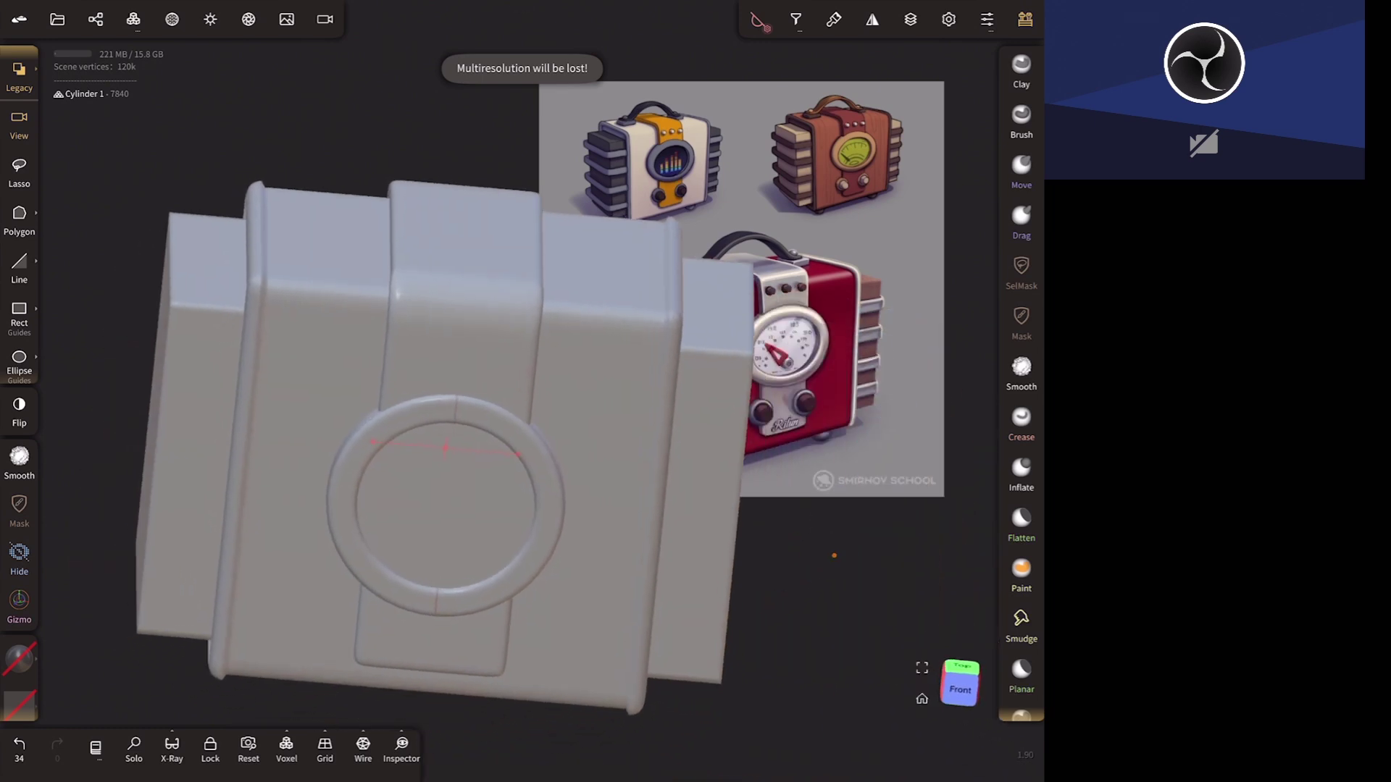
{"action": "left_click_drag", "start_coordinate": [834, 555], "coordinate": [822, 697]}
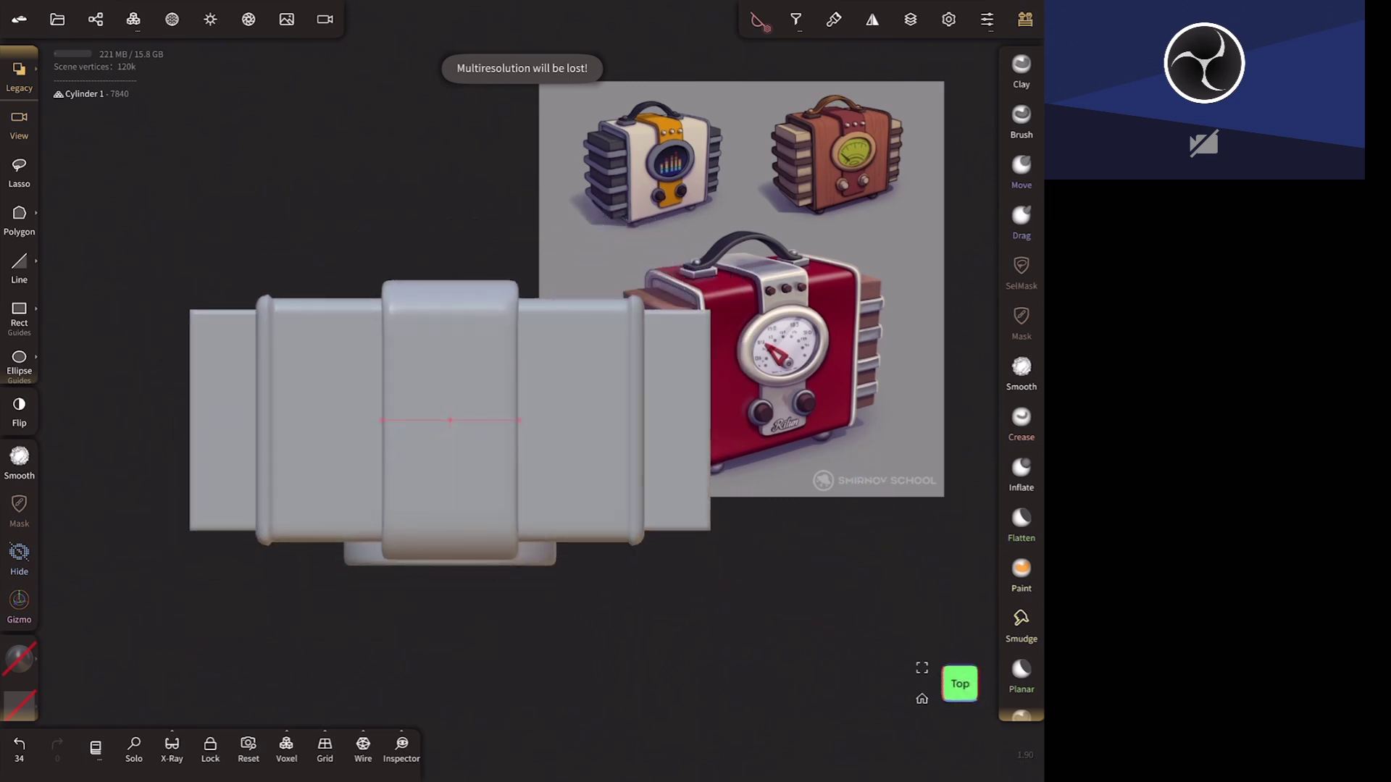
{"action": "left_click", "coordinate": [317, 457]}
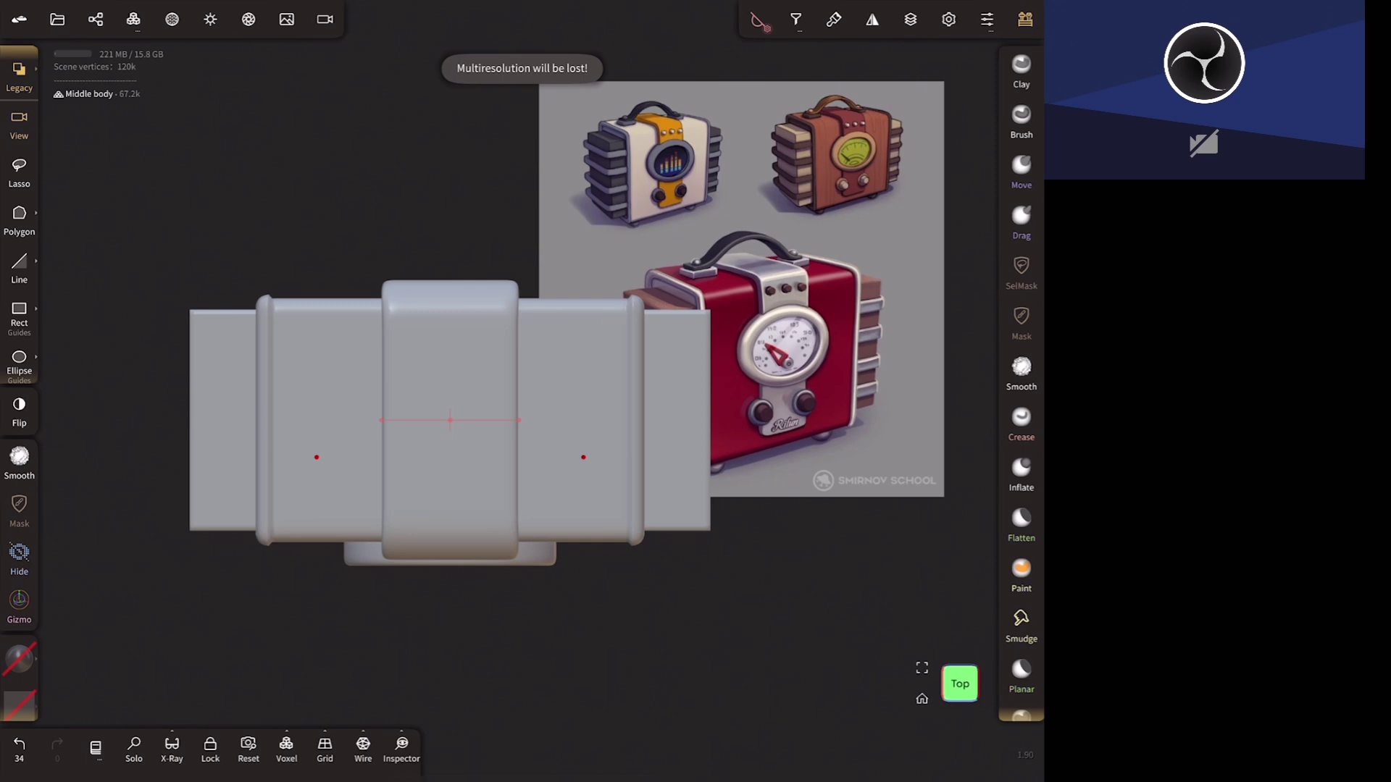
{"action": "left_click_drag", "start_coordinate": [1021, 362], "coordinate": [905, 362]}
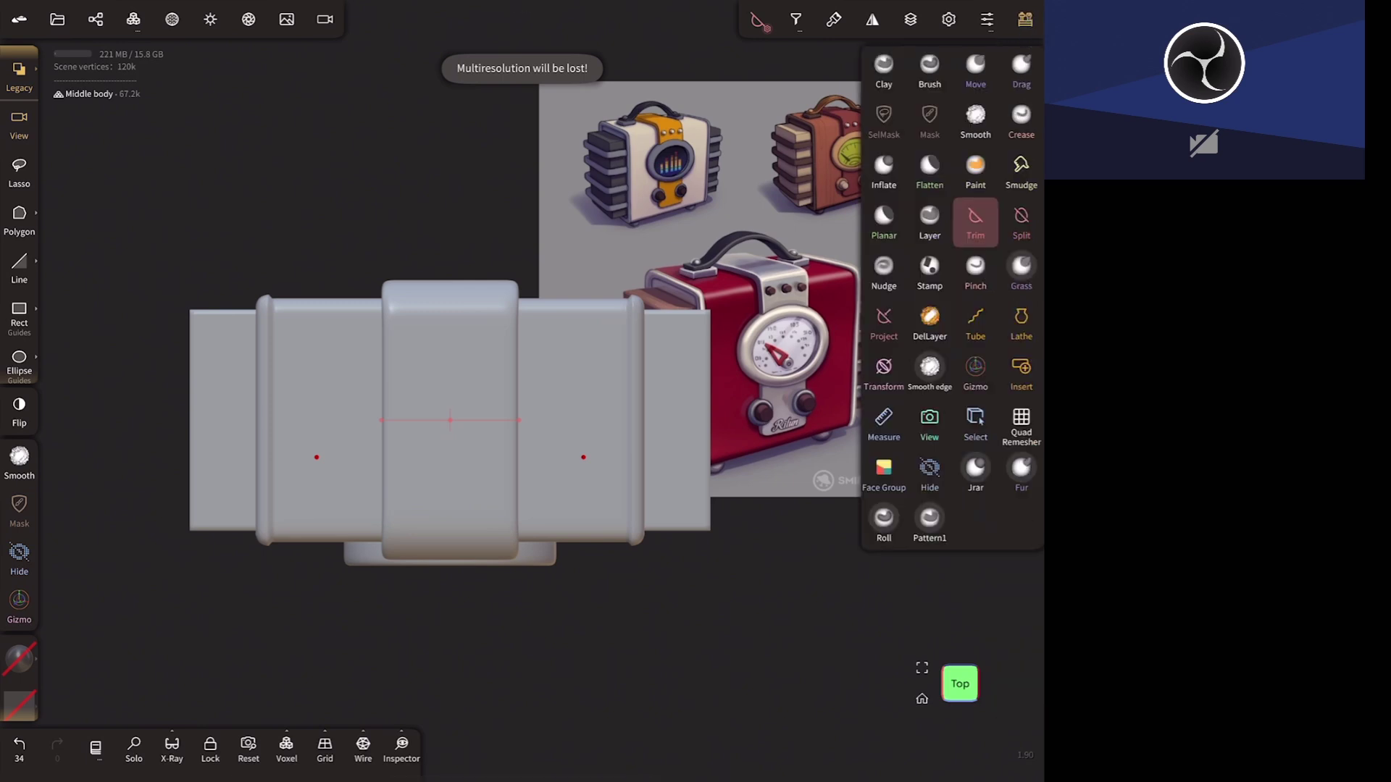
- Insert a box primitive onto the radio model
{"action": "left_click", "coordinate": [1021, 373]}
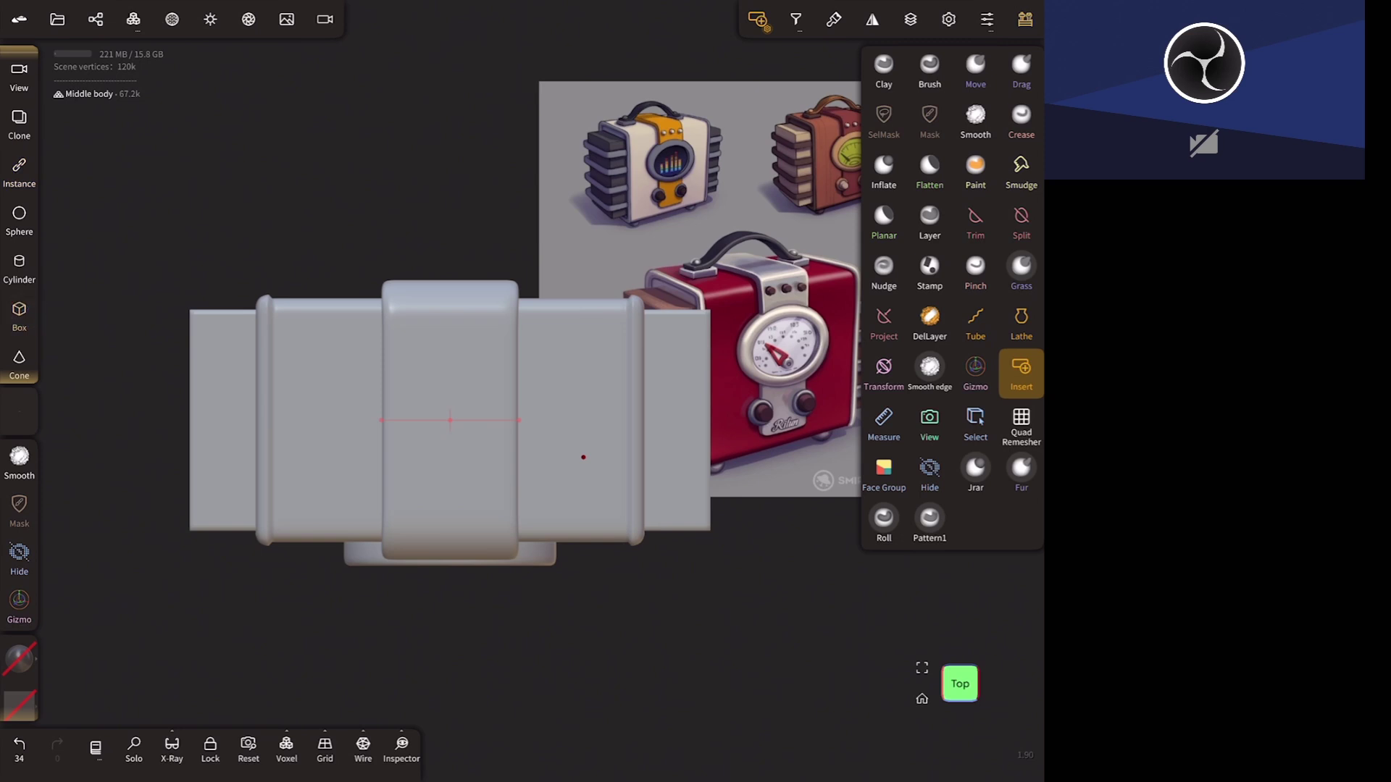
{"action": "left_click", "coordinate": [19, 316]}
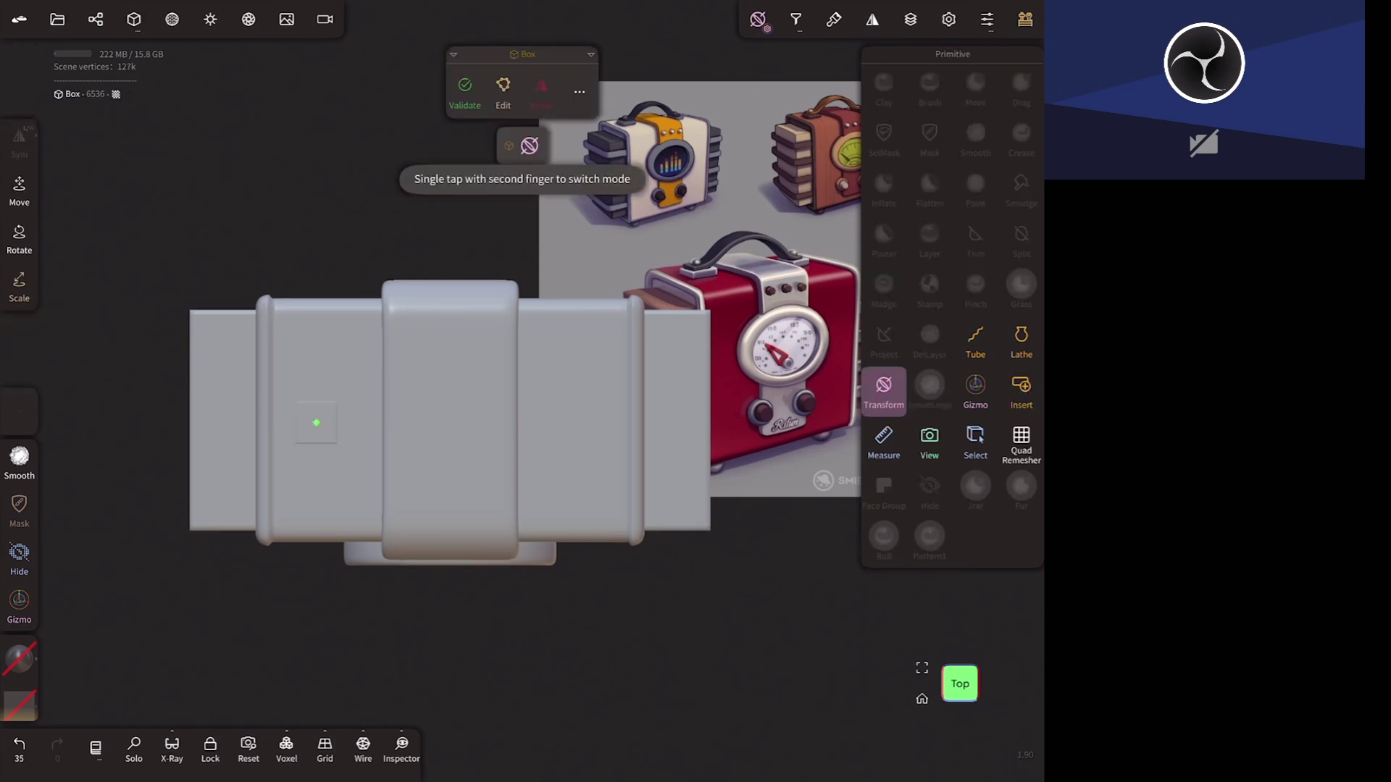
{"action": "left_click", "coordinate": [1022, 391]}
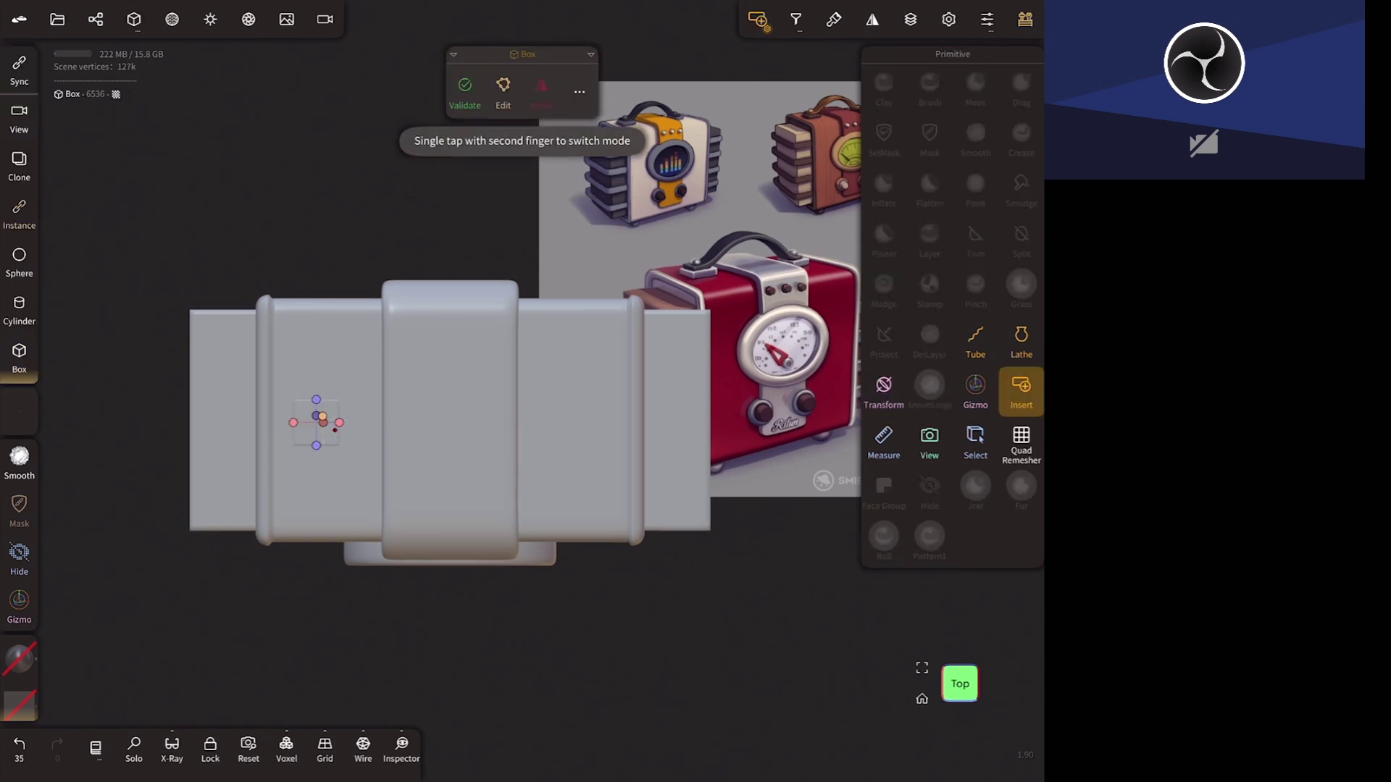
{"action": "left_click_drag", "start_coordinate": [960, 684], "coordinate": [968, 697]}
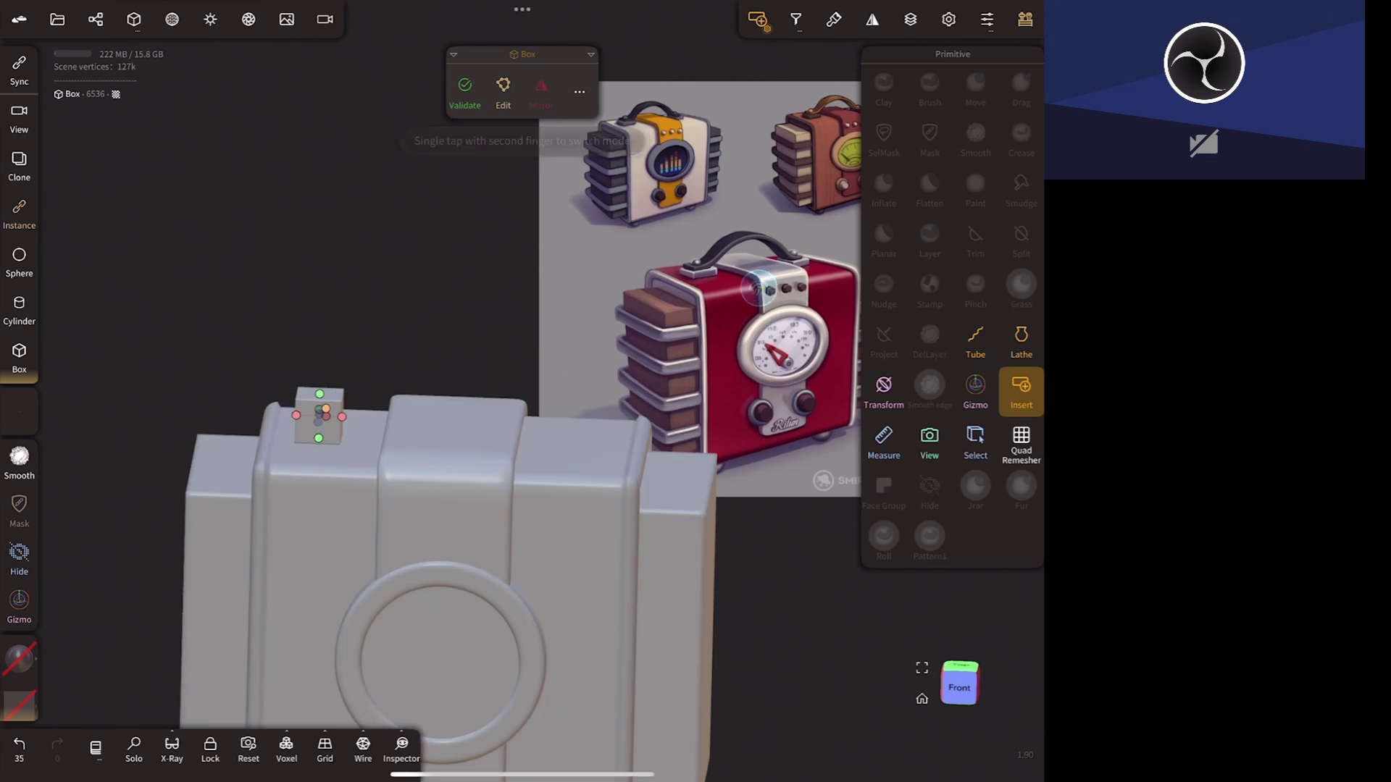
{"action": "scroll", "coordinate": [739, 534], "scroll_direction": "up", "scroll_amount": 3}
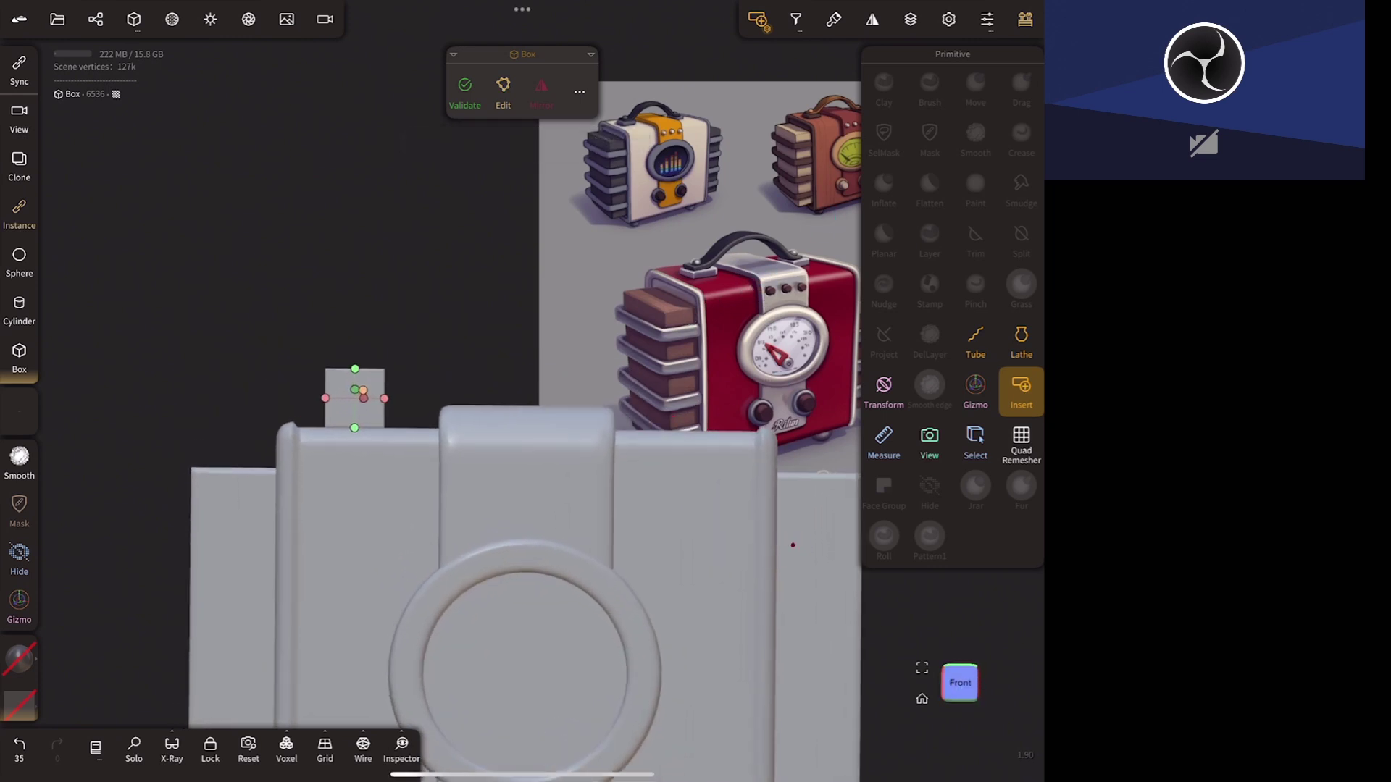
- With the Gizmo, slide the box right onto the radio top and flatten its height
{"action": "left_click", "coordinate": [19, 605]}
{"action": "left_click_drag", "start_coordinate": [475, 429], "coordinate": [496, 430]}
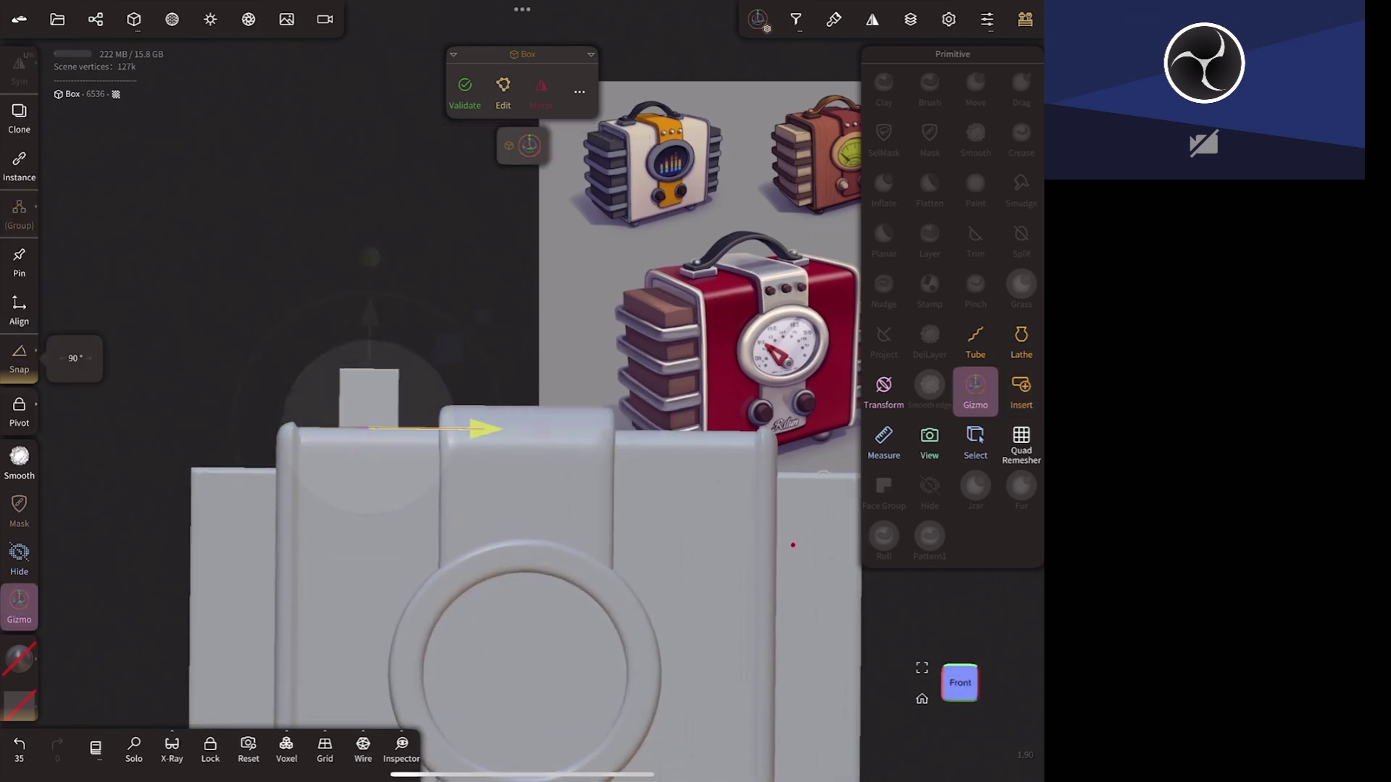
{"action": "left_click_drag", "start_coordinate": [378, 257], "coordinate": [379, 269]}
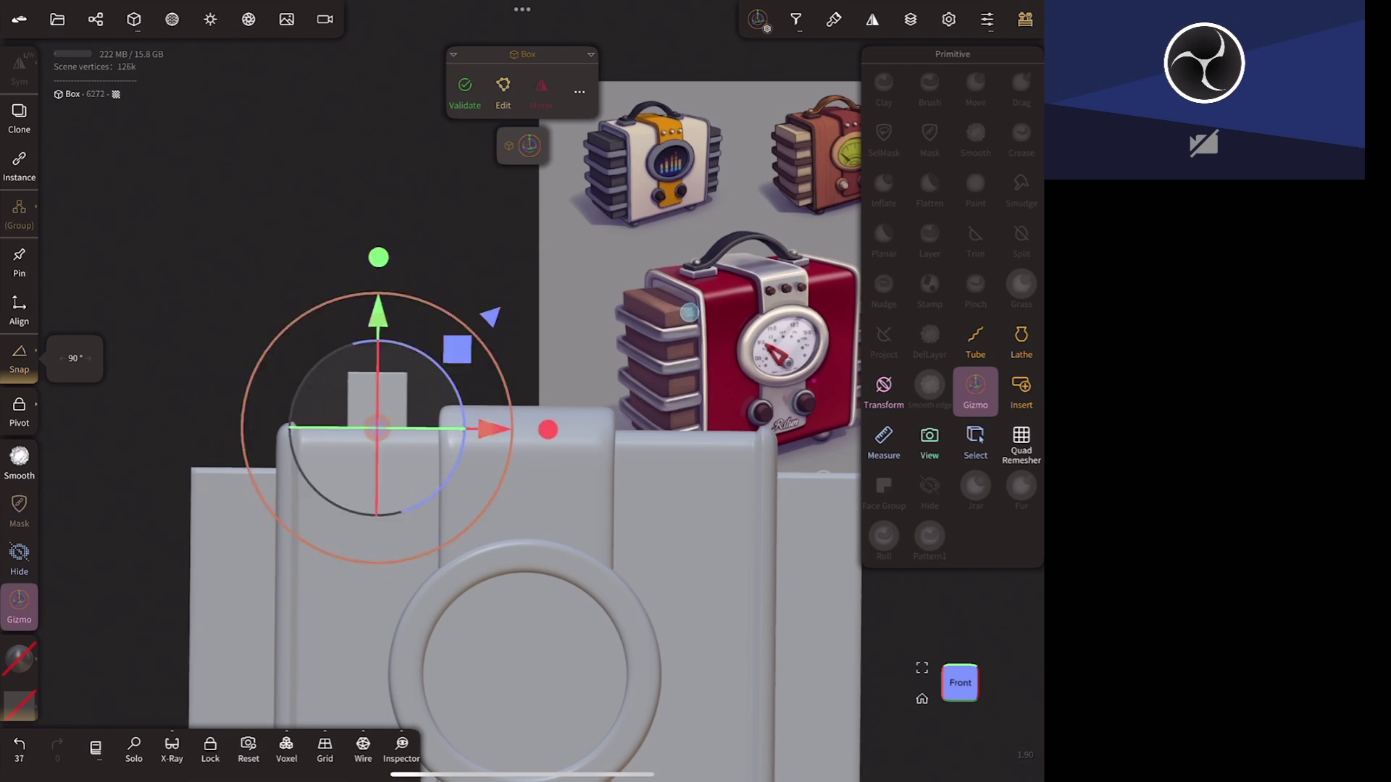
{"action": "mouse_move", "coordinate": [145, 217]}
{"action": "left_mouse_down"}
{"action": "mouse_move", "coordinate": [145, 247]}
{"action": "mouse_move", "coordinate": [145, 217]}
{"action": "left_mouse_up"}
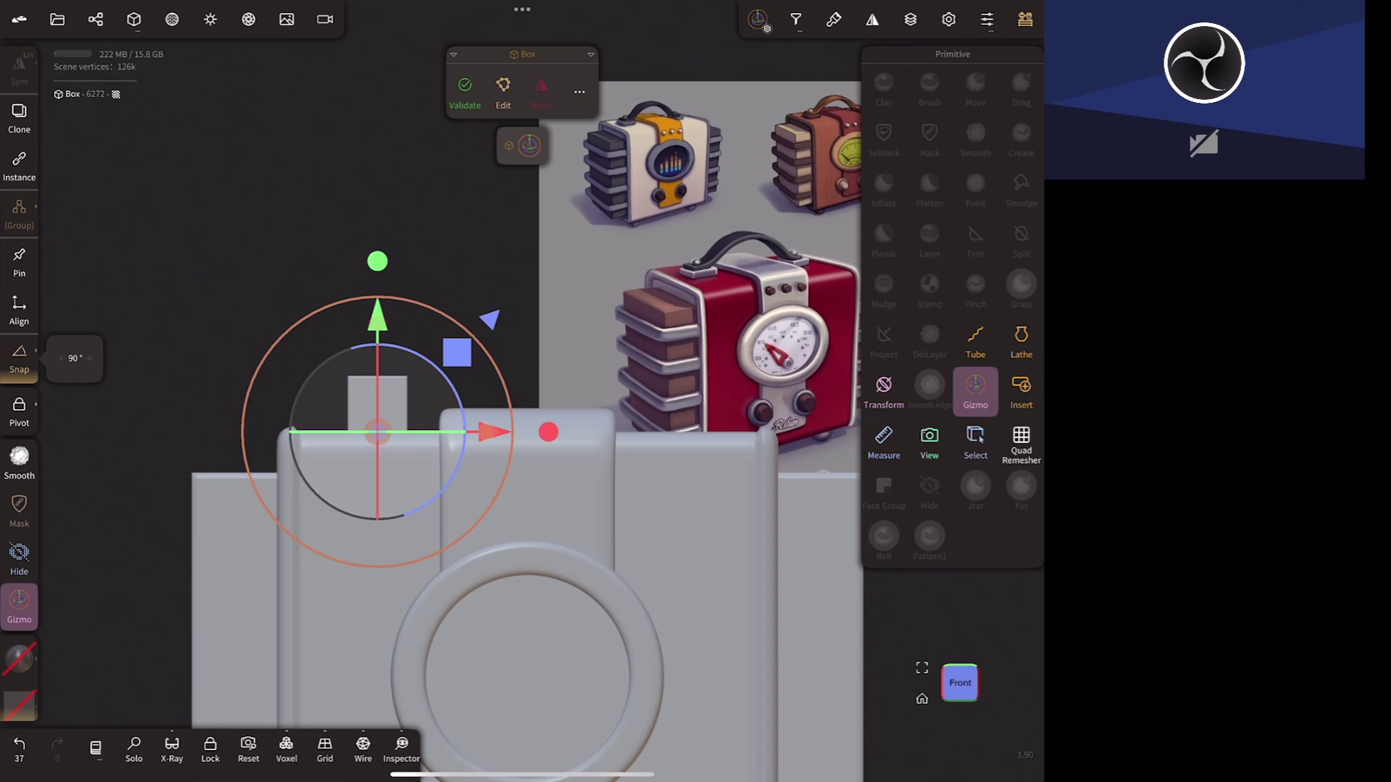
{"action": "left_click_drag", "start_coordinate": [377, 261], "coordinate": [377, 363]}
- Mirror the box foot to the right side and make both feet slightly taller
{"action": "left_click_drag", "start_coordinate": [814, 305], "coordinate": [814, 381]}
{"action": "mouse_move", "coordinate": [675, 428]}
{"action": "left_mouse_down"}
{"action": "mouse_move", "coordinate": [804, 567]}
{"action": "mouse_move", "coordinate": [773, 637]}
{"action": "mouse_move", "coordinate": [689, 652]}
{"action": "left_mouse_up"}
{"action": "left_click", "coordinate": [541, 91]}
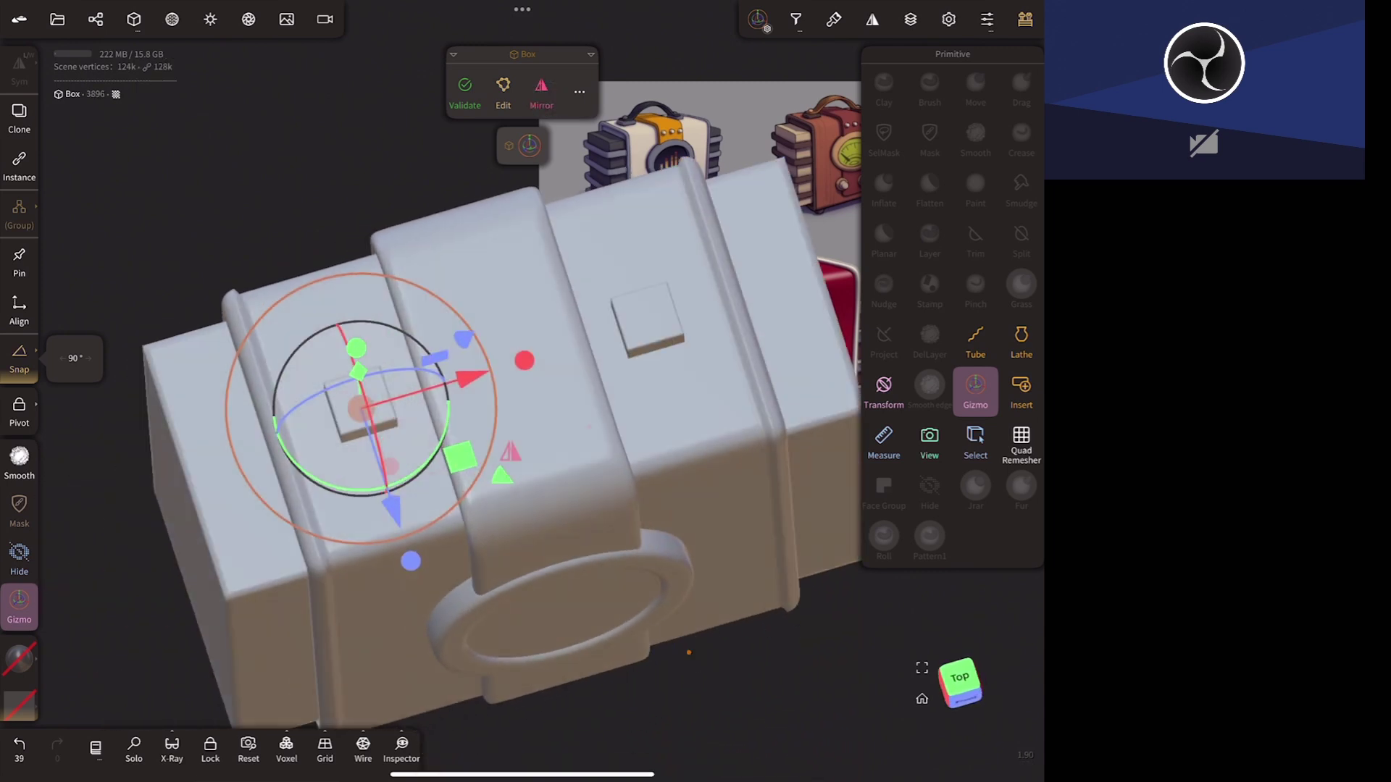
{"action": "mouse_move", "coordinate": [818, 688]}
{"action": "left_mouse_down"}
{"action": "mouse_move", "coordinate": [777, 467]}
{"action": "mouse_move", "coordinate": [652, 546]}
{"action": "mouse_move", "coordinate": [645, 413]}
{"action": "mouse_move", "coordinate": [739, 315]}
{"action": "left_mouse_up"}
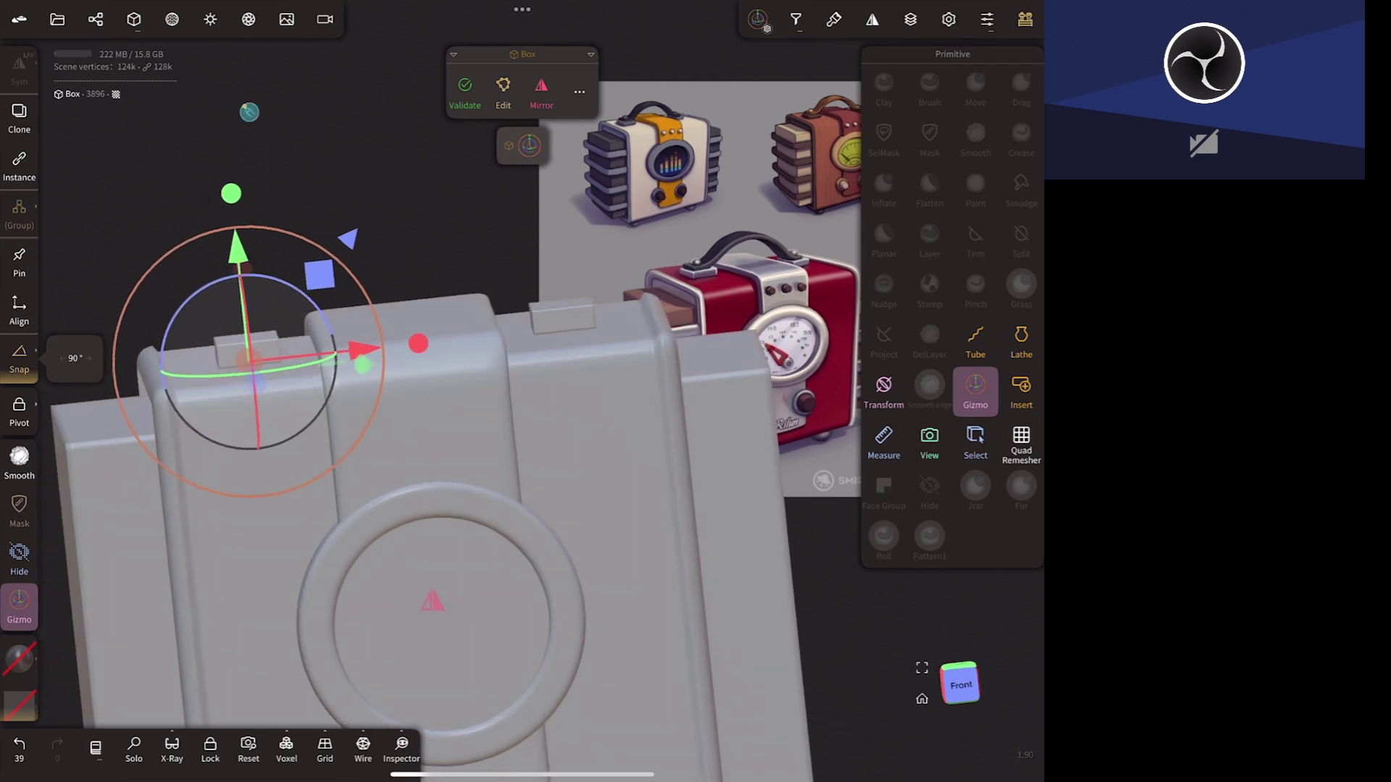
{"action": "left_click_drag", "start_coordinate": [231, 194], "coordinate": [231, 194]}
- Check the feet from front and top-front views, then pick the Tube tool
{"action": "left_click", "coordinate": [960, 684]}
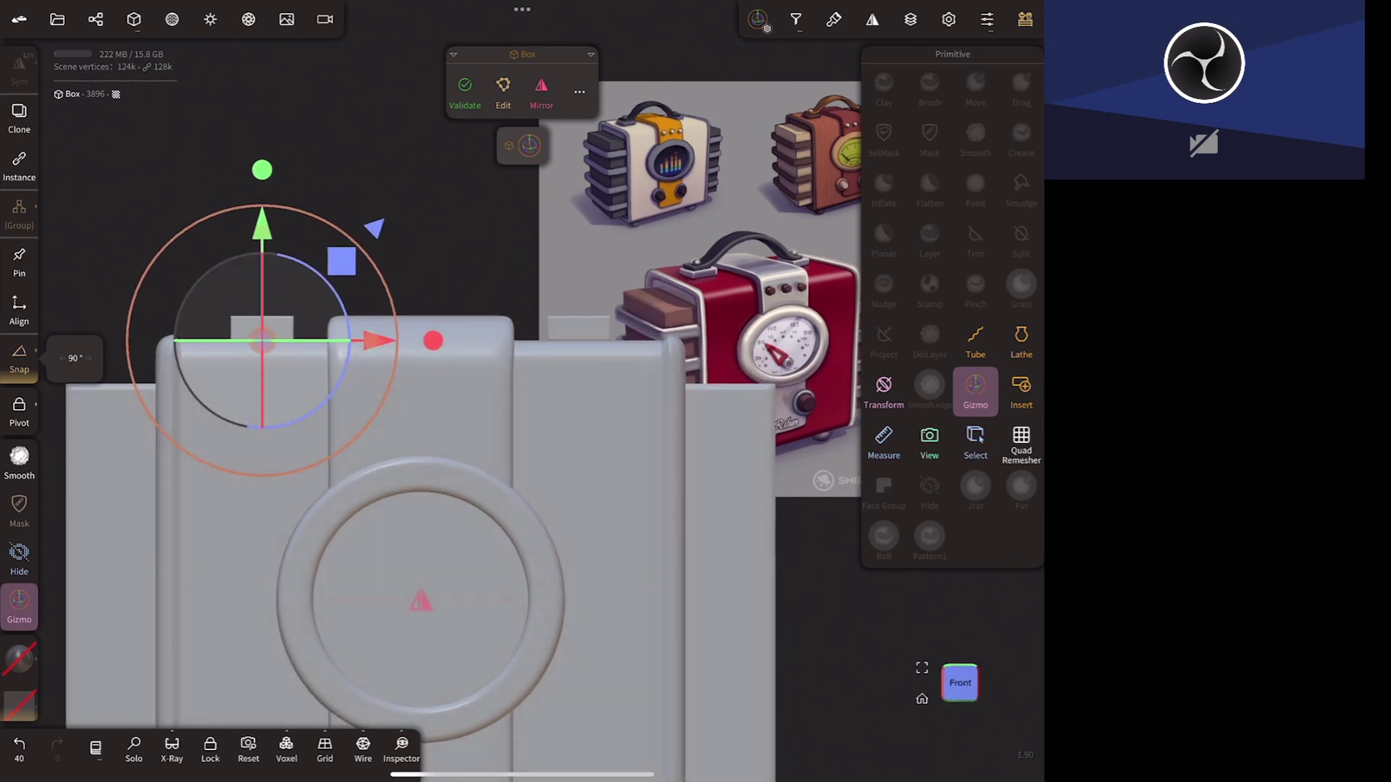
{"action": "left_click_drag", "start_coordinate": [748, 633], "coordinate": [807, 630]}
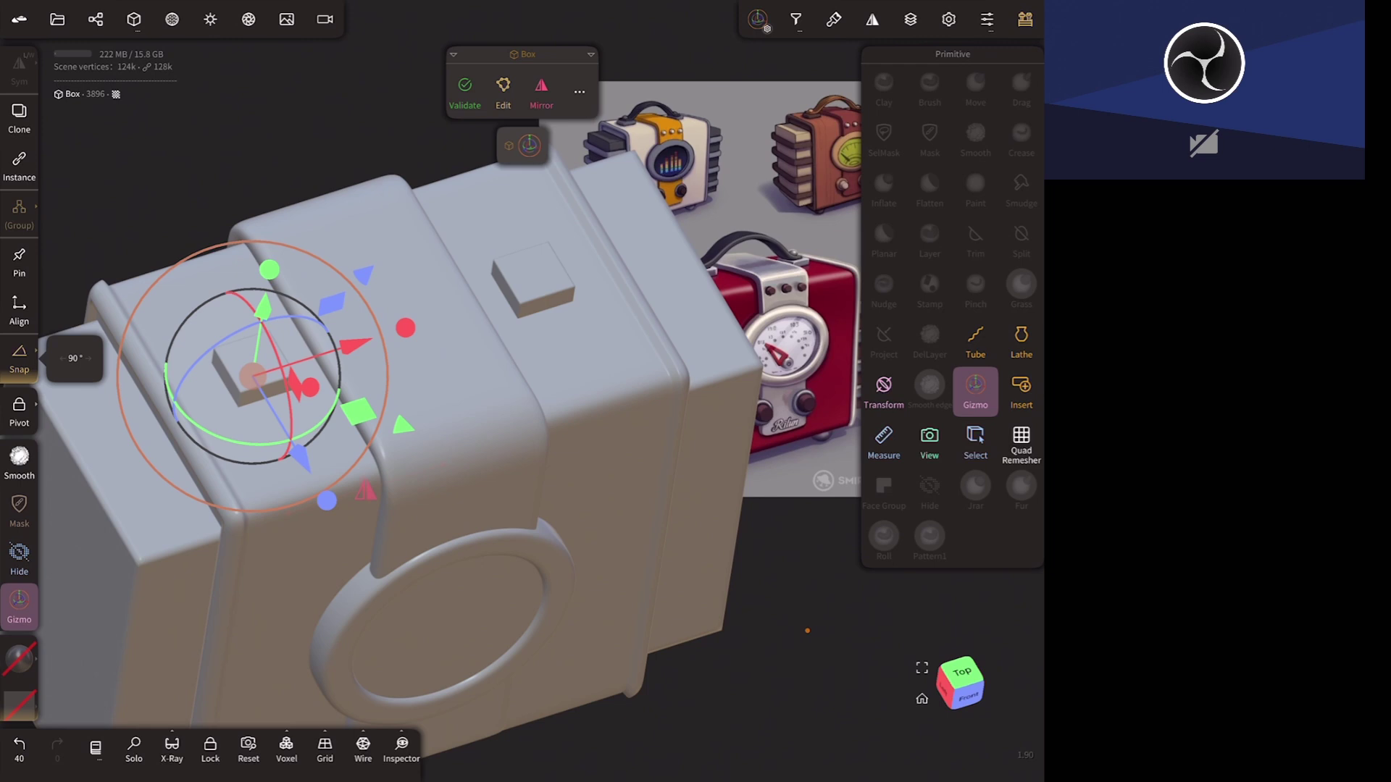
{"action": "left_click", "coordinate": [968, 696]}
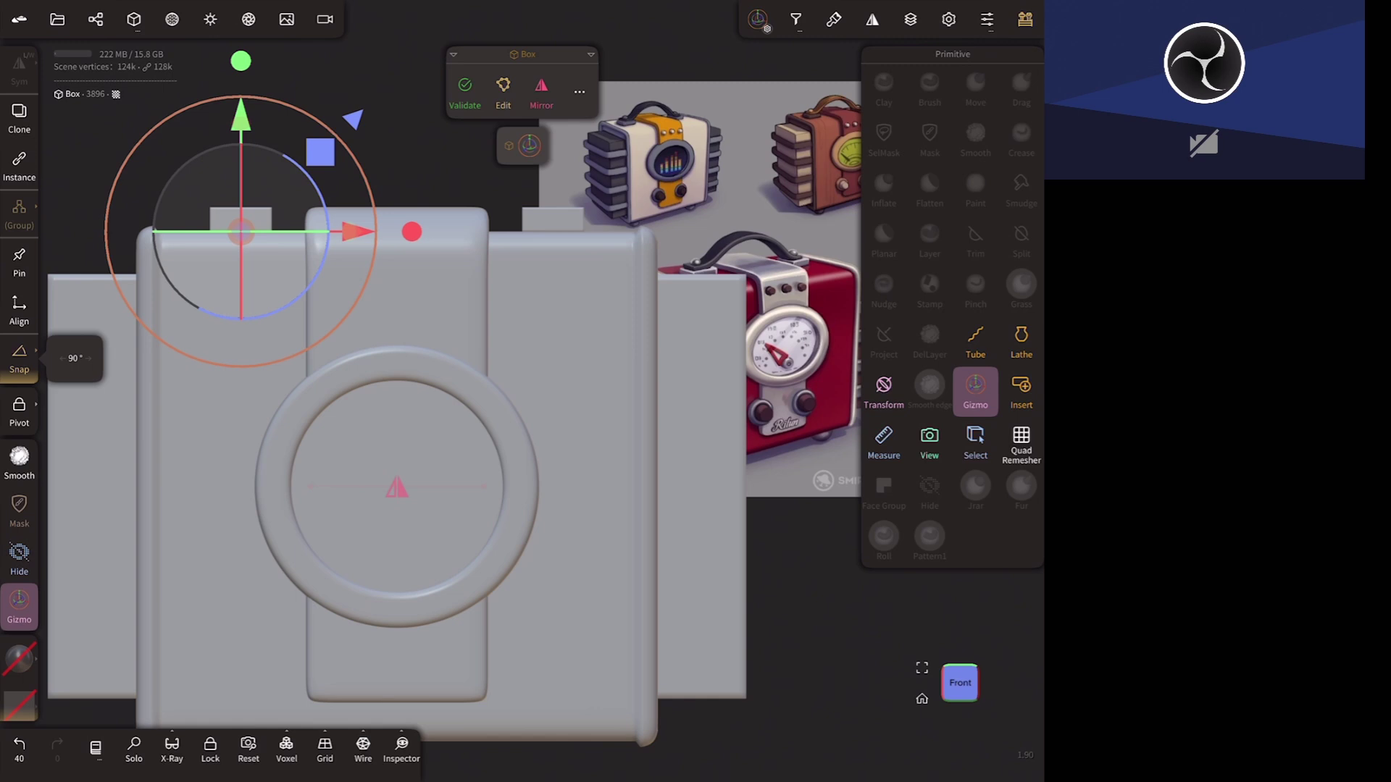
{"action": "left_click", "coordinate": [975, 341]}
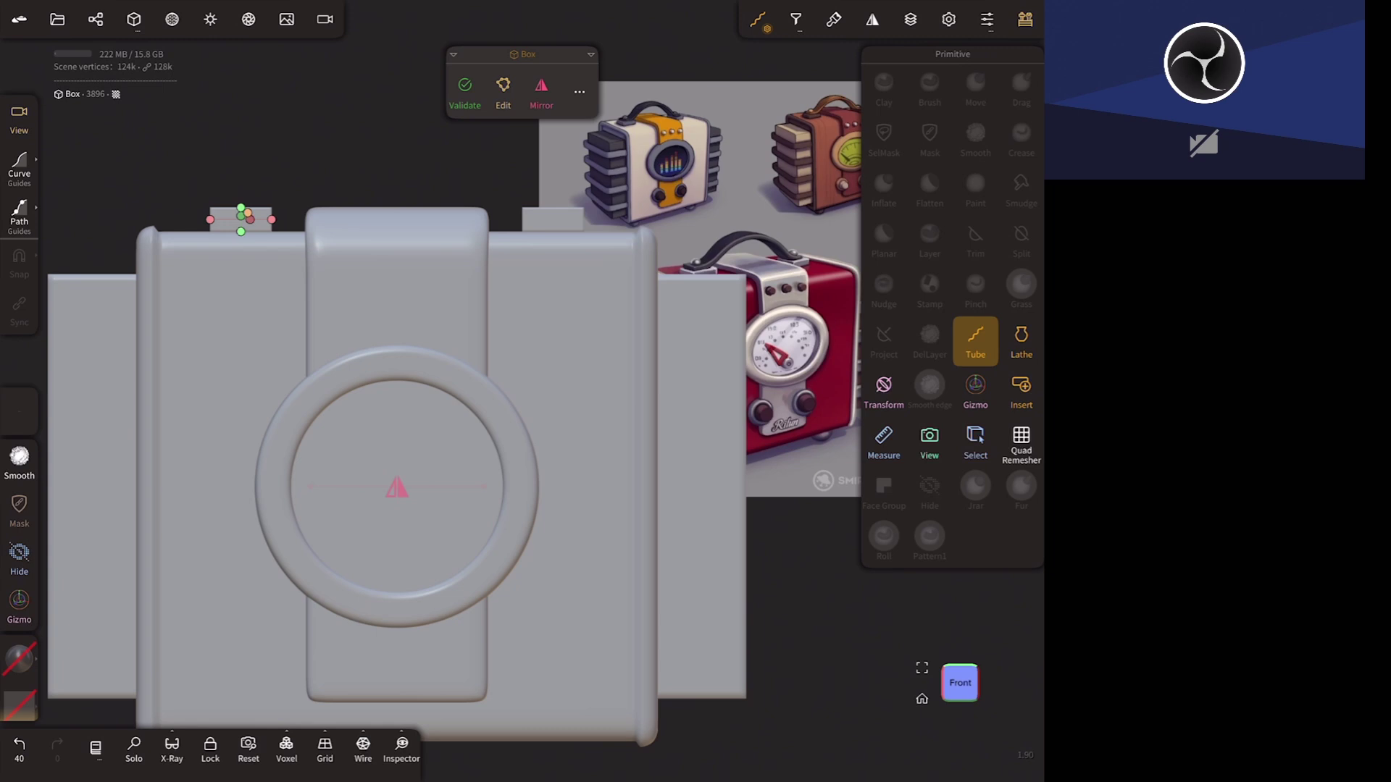
- Select the Middle body to close the Box panel and frame the whole radio
{"action": "left_click", "coordinate": [597, 376]}
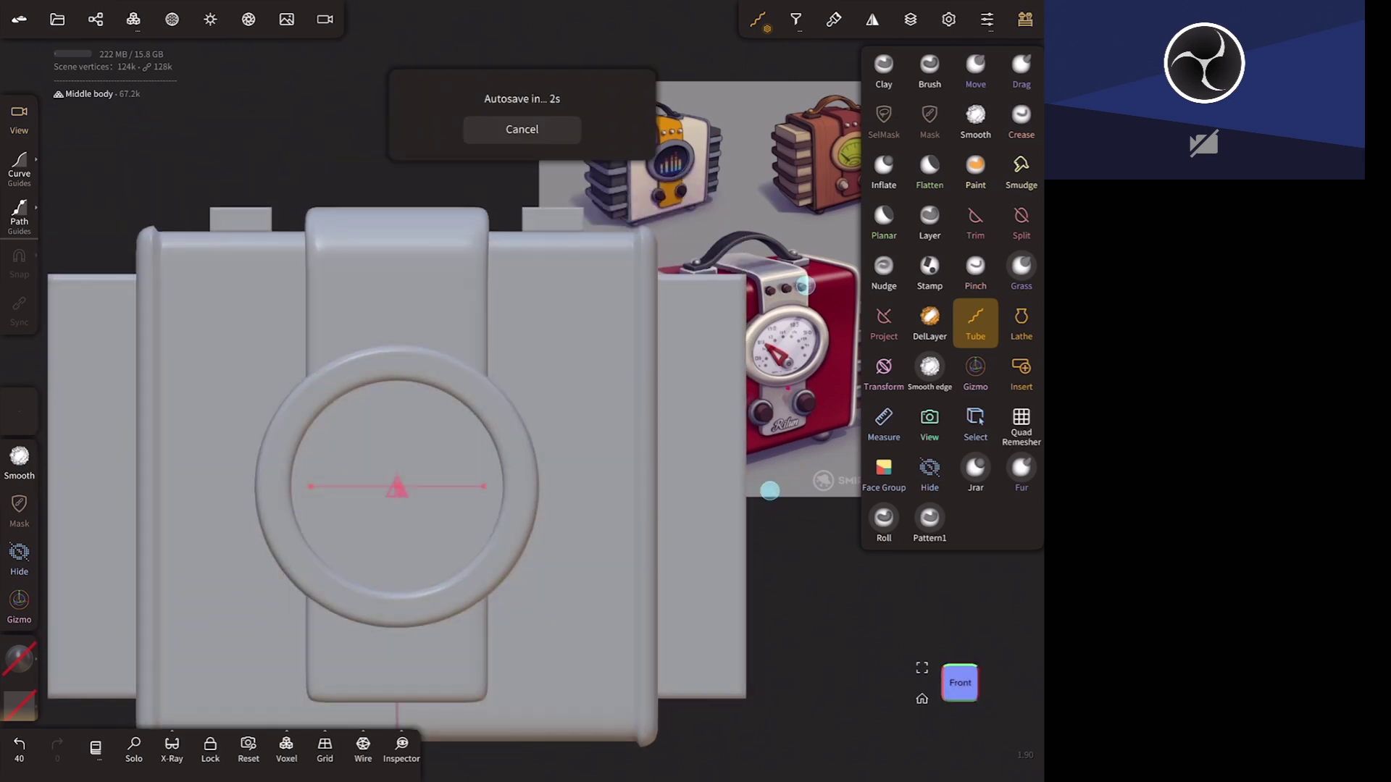
{"action": "middle_click_drag", "start_coordinate": [769, 491], "coordinate": [811, 507]}
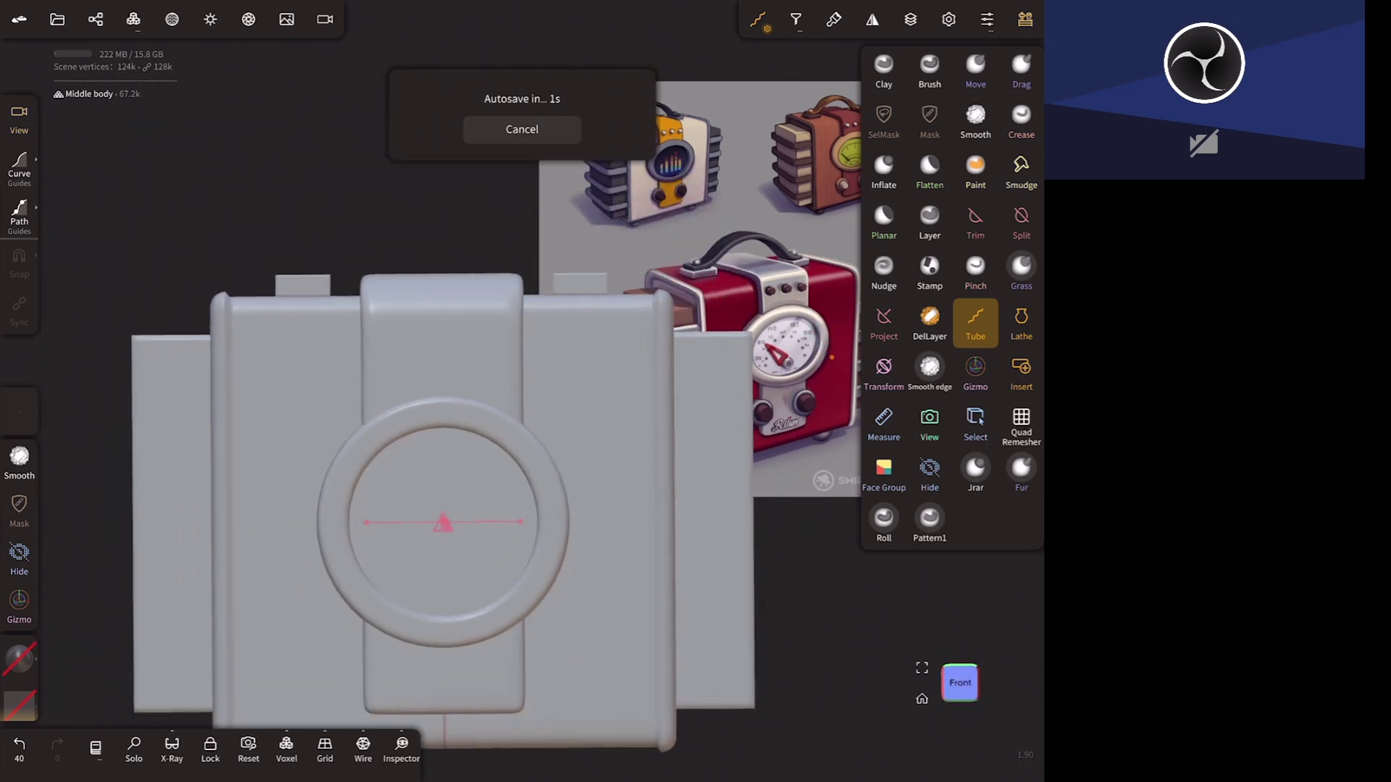
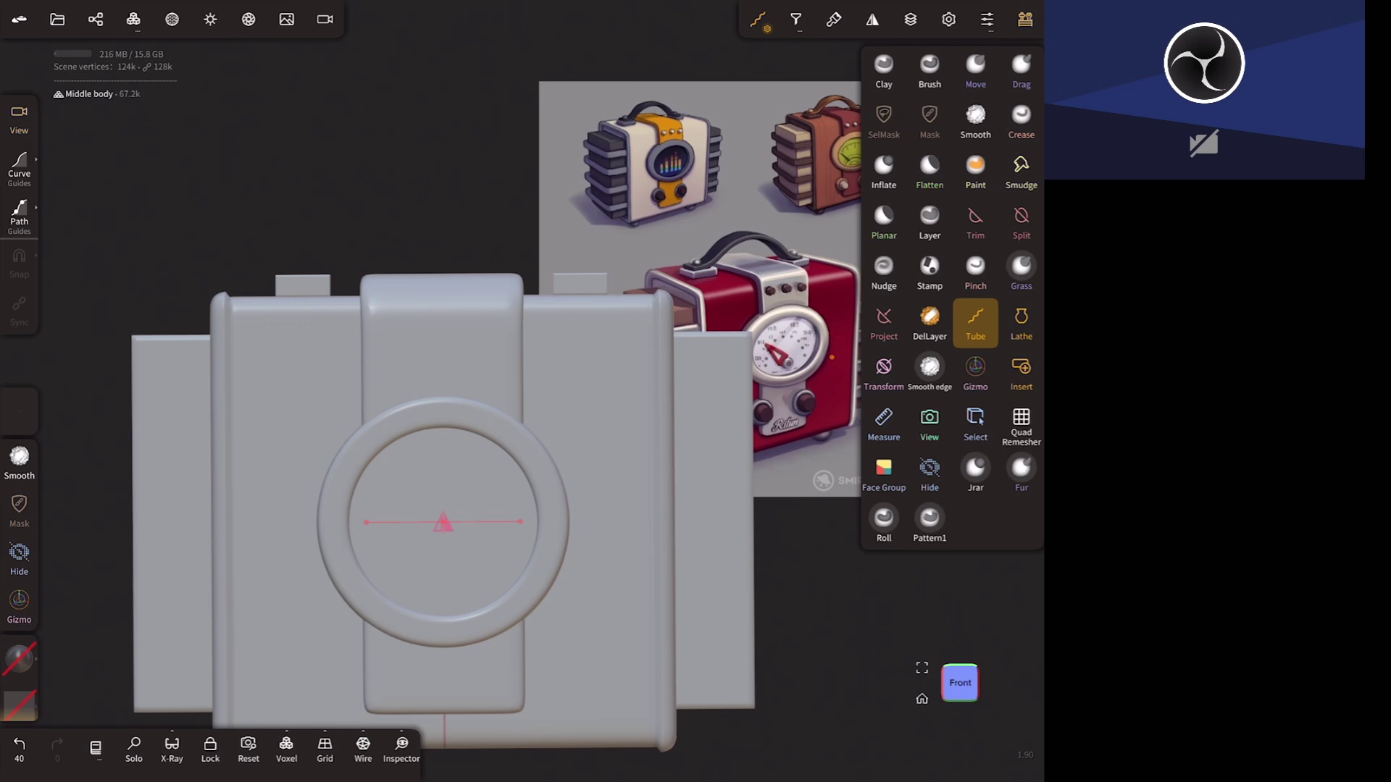
- Sketch a curve guide above the box, then undo its tube and clear the curve
{"action": "left_click", "coordinate": [19, 168]}
{"action": "mouse_move", "coordinate": [259, 216]}
{"action": "left_mouse_down"}
{"action": "mouse_move", "coordinate": [506, 77]}
{"action": "mouse_move", "coordinate": [683, 172]}
{"action": "left_mouse_up"}
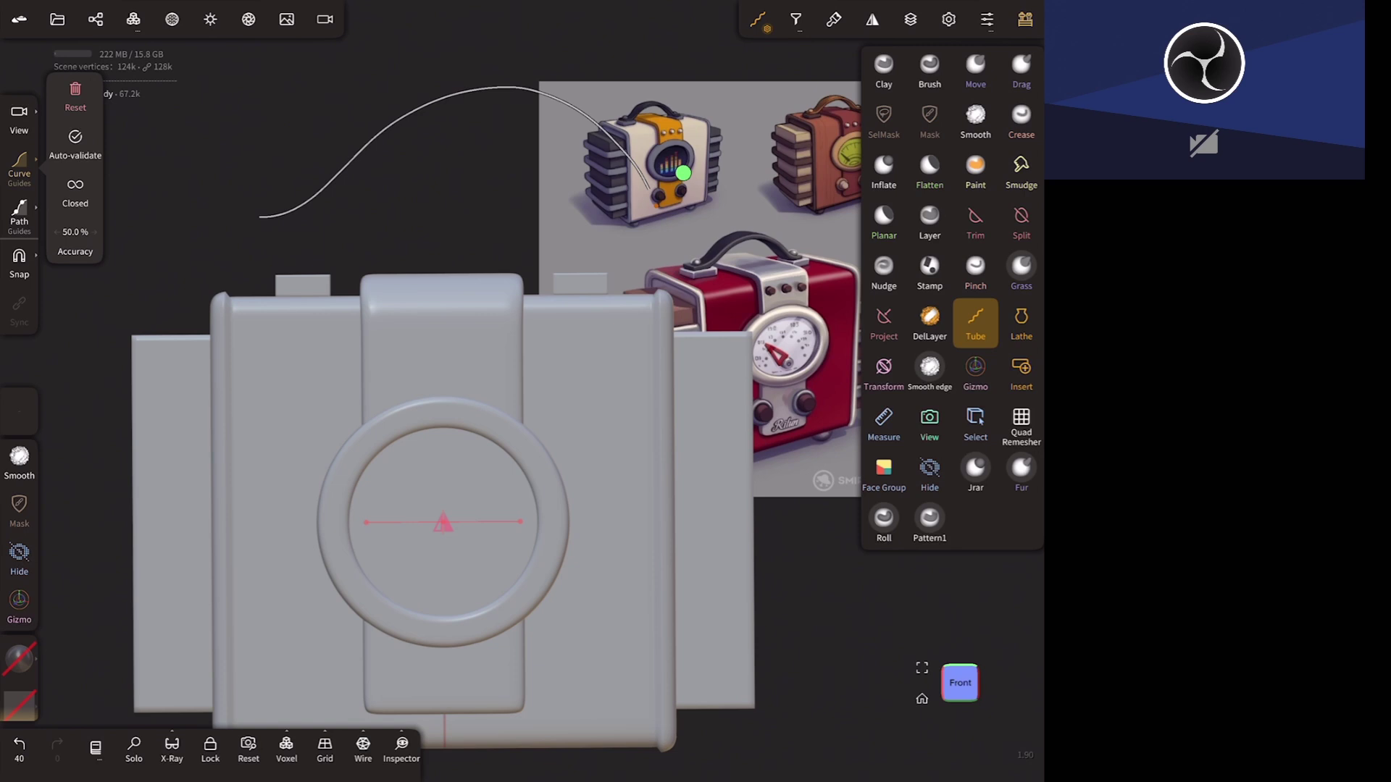
{"action": "key", "text": "ctrl+z"}
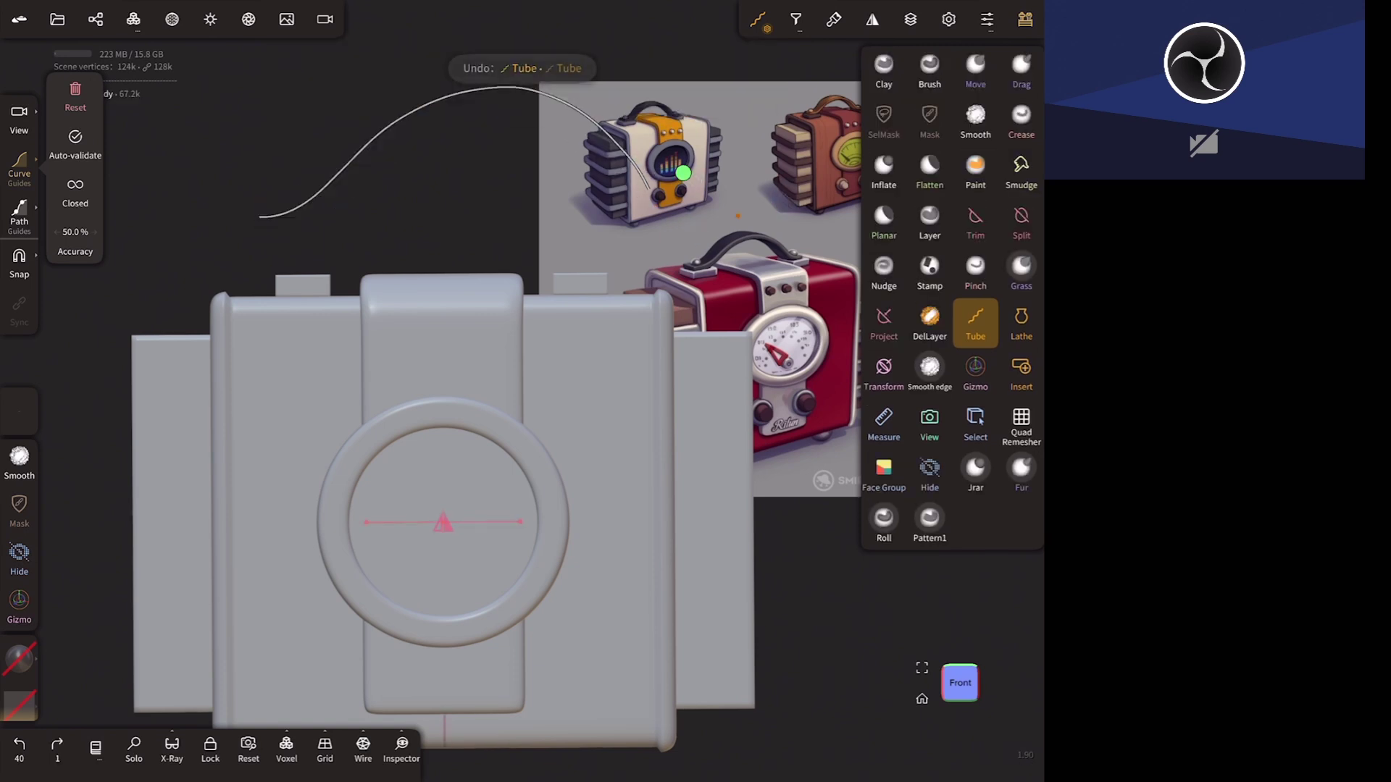
{"action": "left_click", "coordinate": [75, 98]}
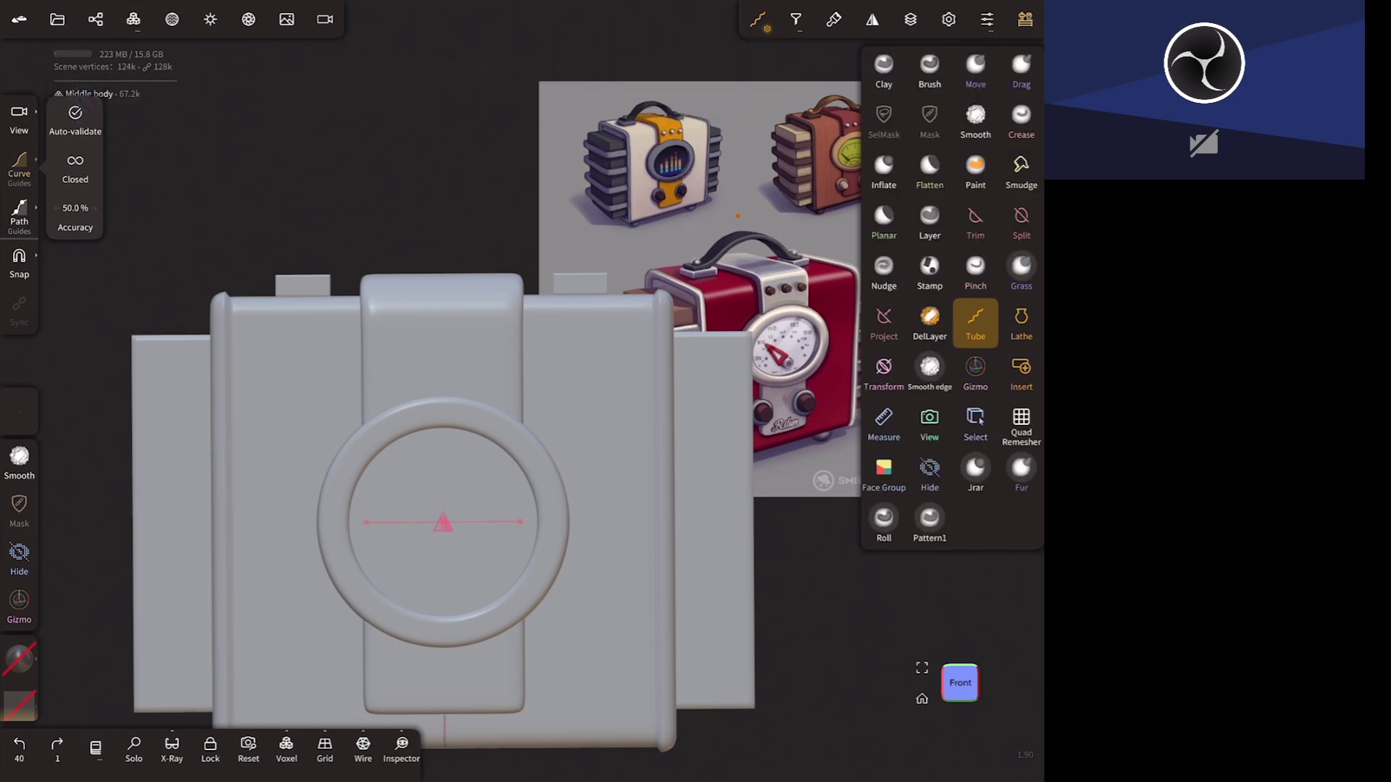
- Draw a straight path guide between the two top blocks and create a tube along it
{"action": "left_click", "coordinate": [19, 215]}
{"action": "left_click_drag", "start_coordinate": [309, 257], "coordinate": [586, 257]}
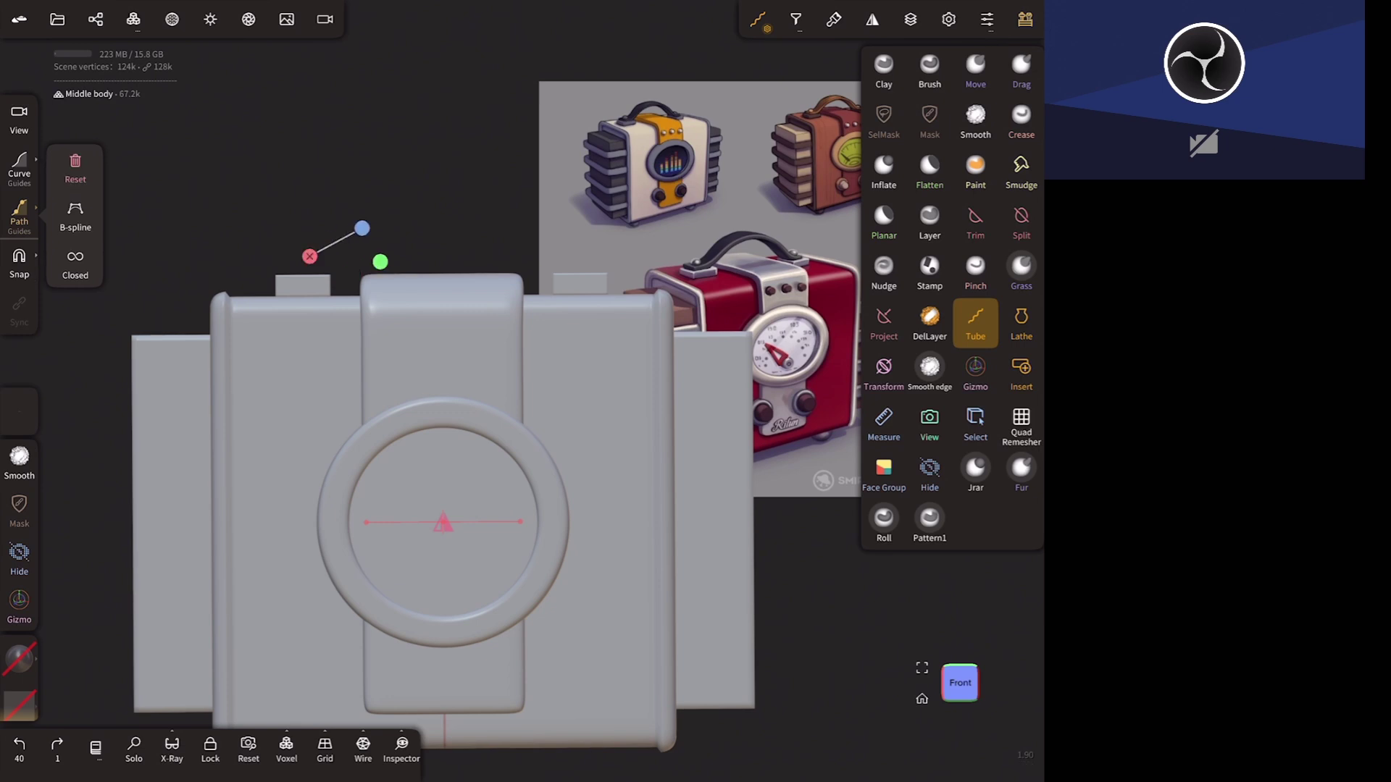
{"action": "left_click_drag", "start_coordinate": [309, 257], "coordinate": [296, 268]}
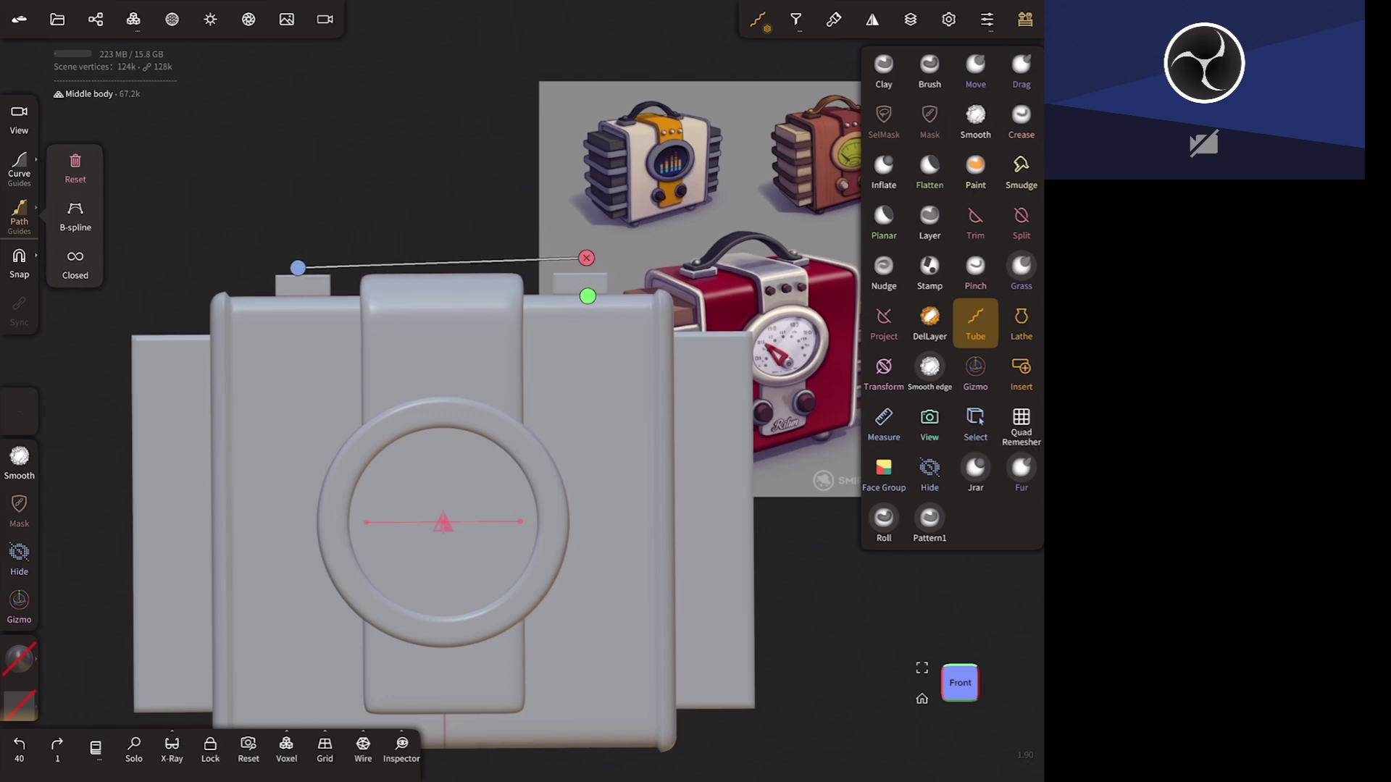
{"action": "left_click_drag", "start_coordinate": [586, 257], "coordinate": [590, 267]}
{"action": "left_click", "coordinate": [589, 305]}
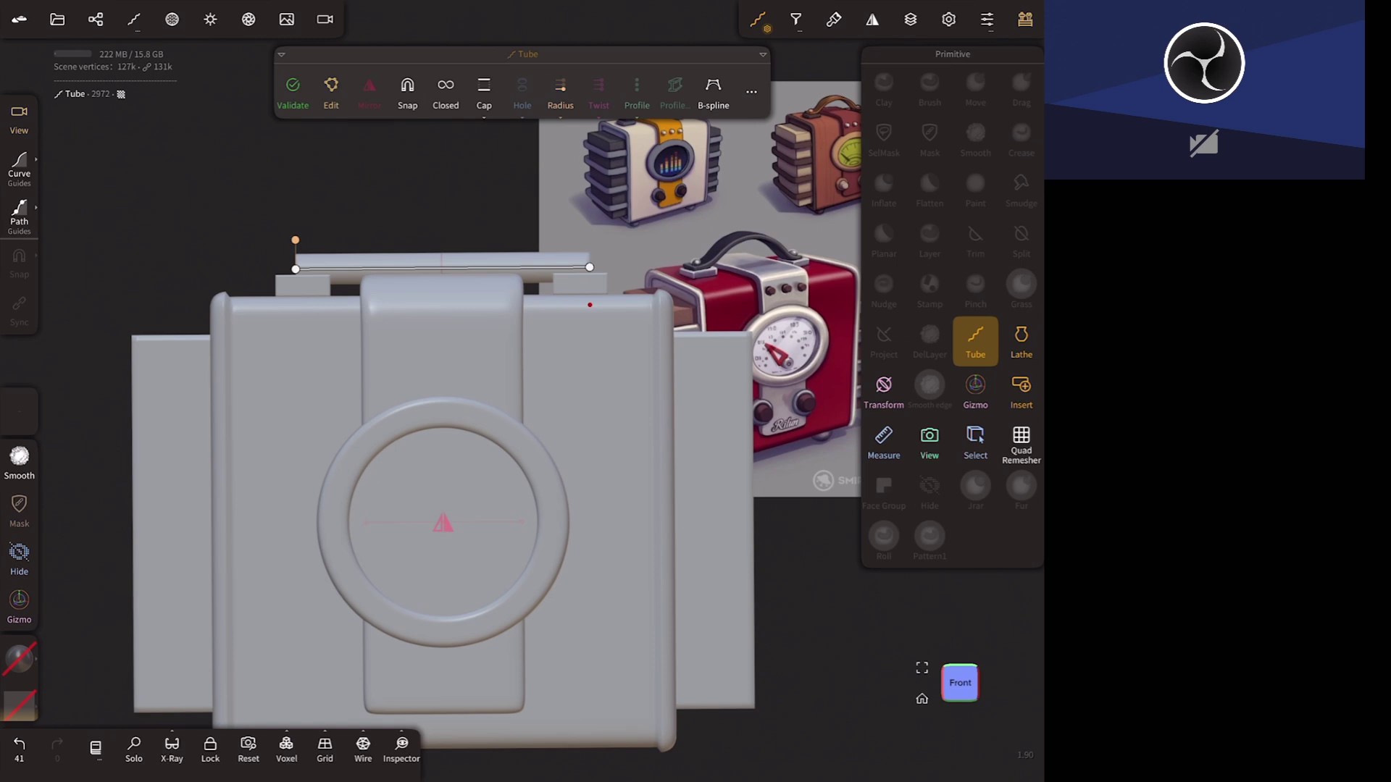
- Arch the tube by raising its midpoint, adding points near each end, and enabling B-spline
{"action": "mouse_move", "coordinate": [441, 266]}
{"action": "left_mouse_down"}
{"action": "mouse_move", "coordinate": [435, 185]}
{"action": "mouse_move", "coordinate": [433, 197]}
{"action": "left_mouse_up"}
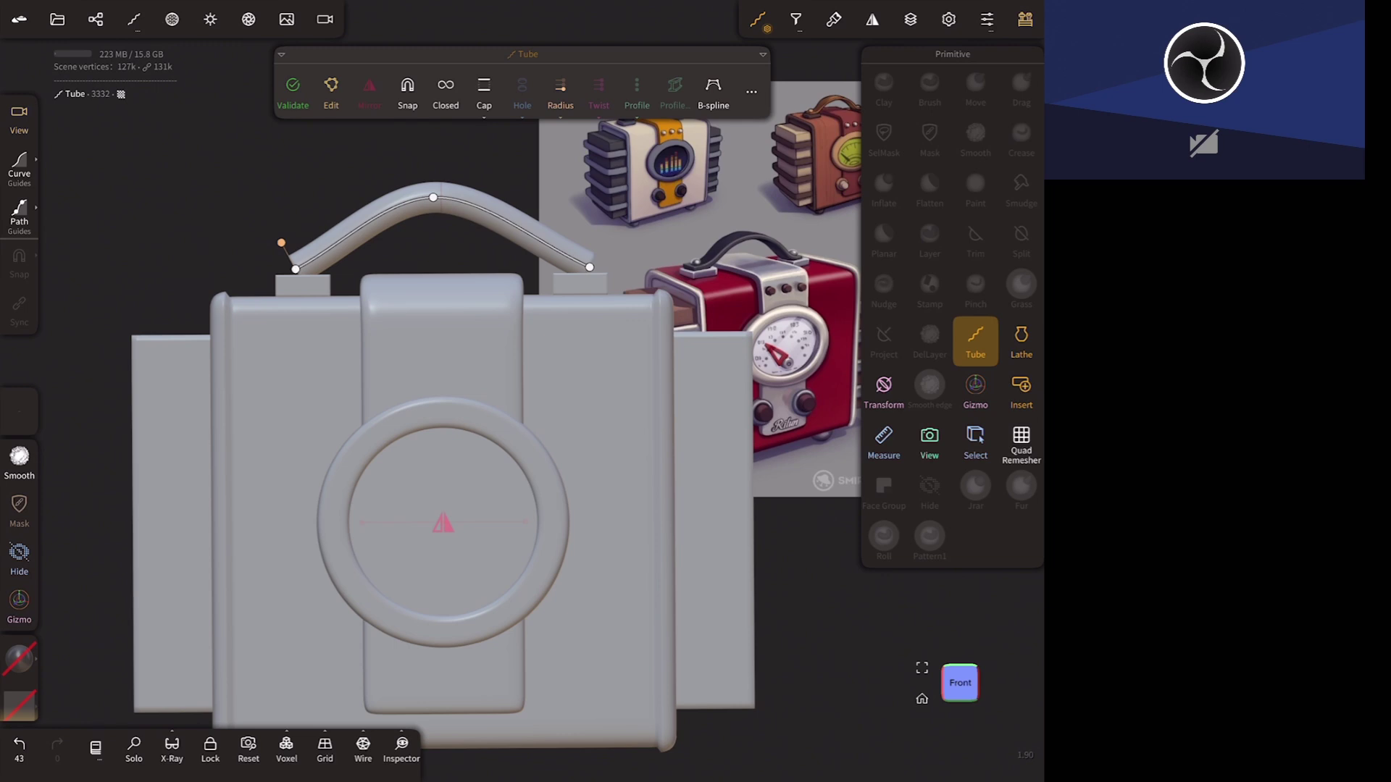
{"action": "left_click_drag", "start_coordinate": [296, 269], "coordinate": [326, 267]}
{"action": "left_click", "coordinate": [323, 256]}
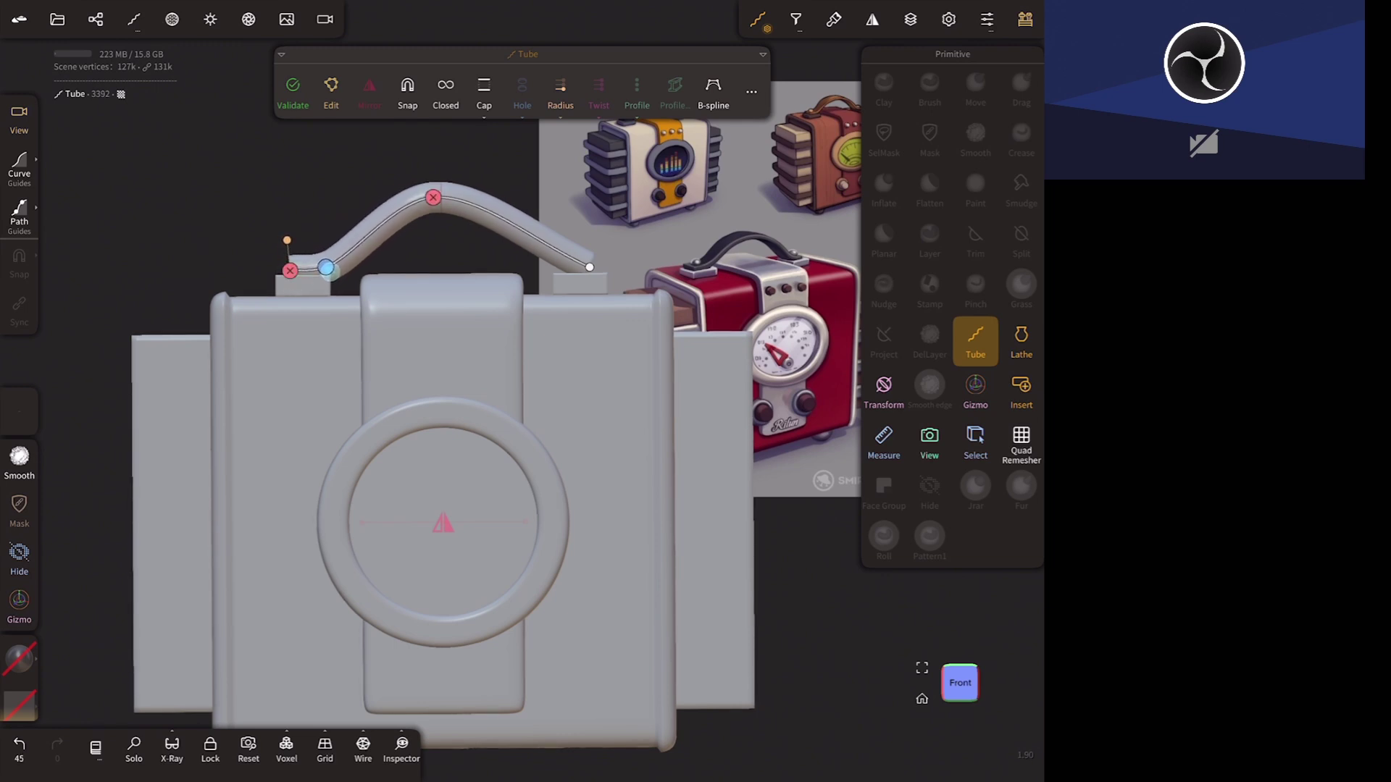
{"action": "left_click_drag", "start_coordinate": [562, 255], "coordinate": [558, 264]}
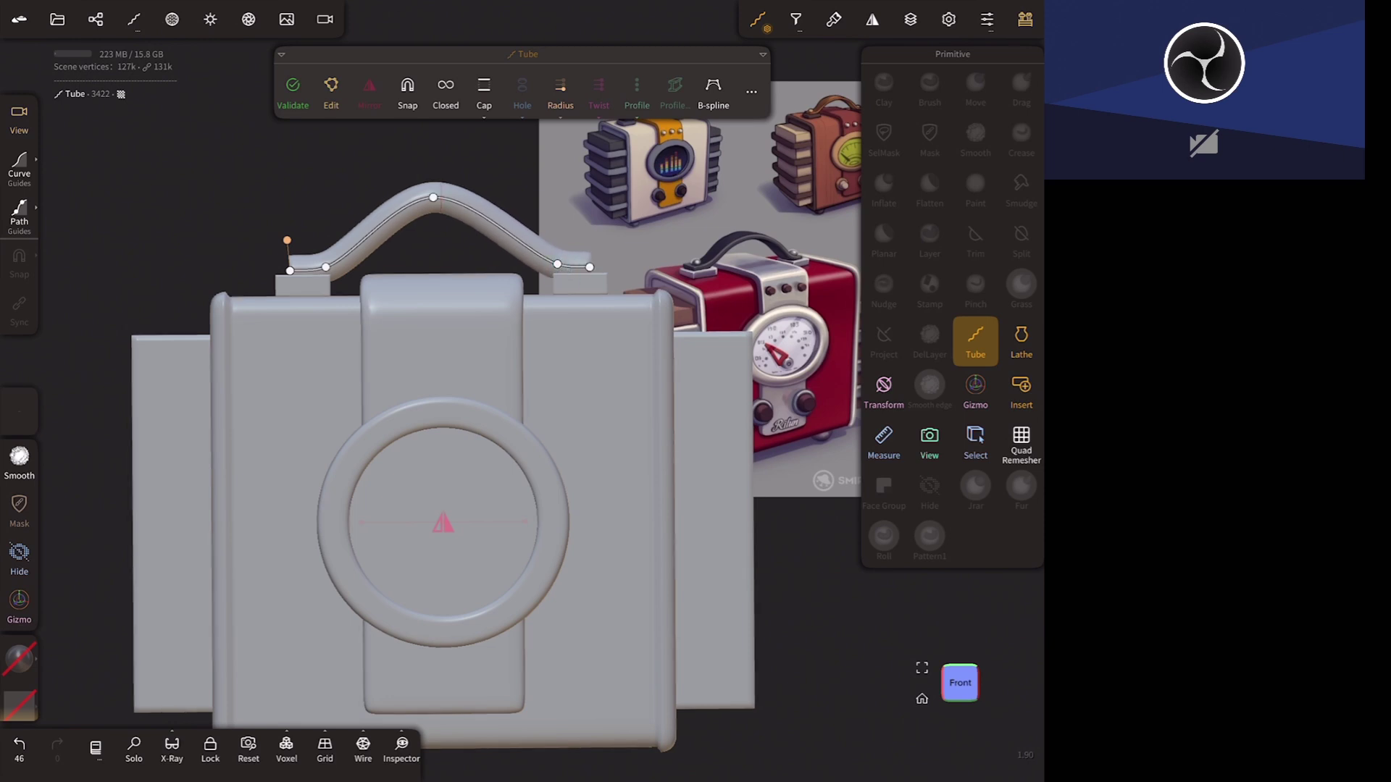
{"action": "left_click", "coordinate": [712, 91]}
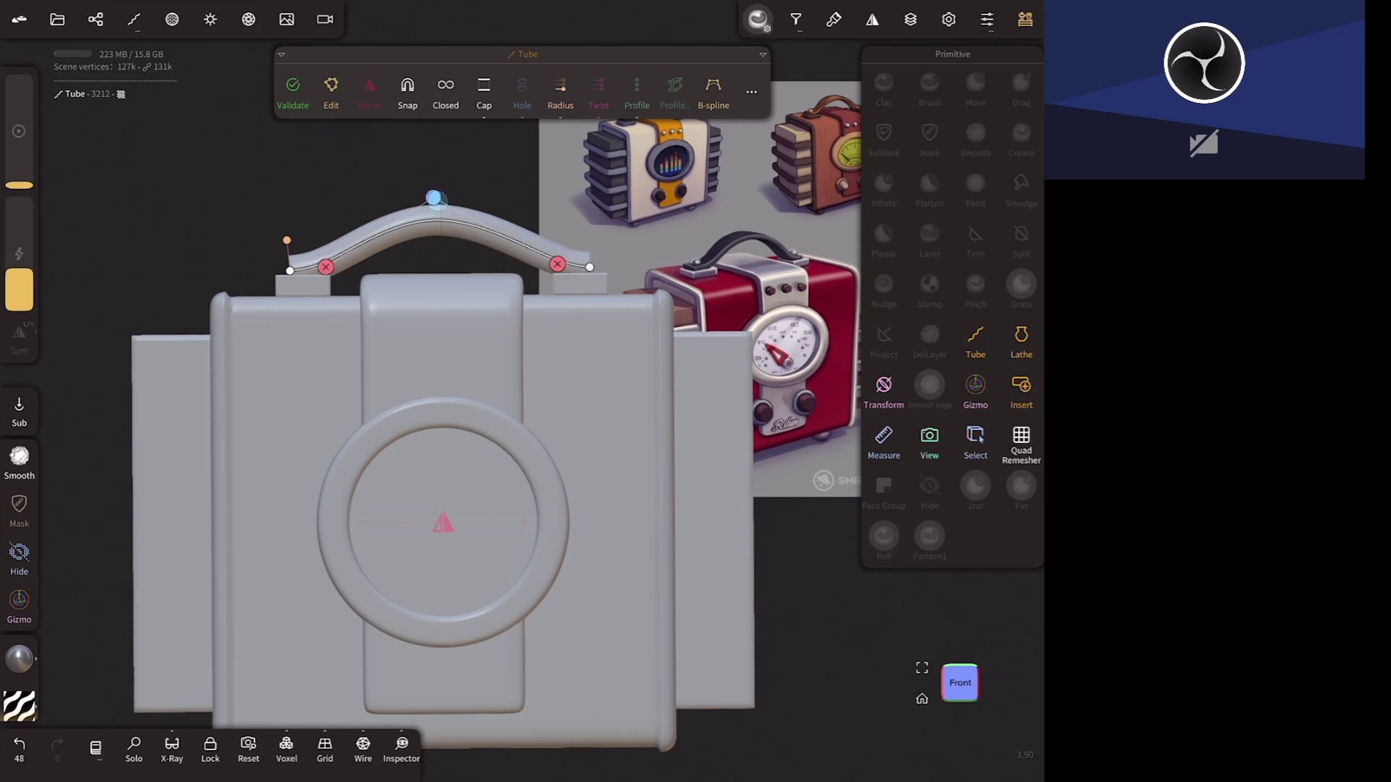
{"action": "left_click_drag", "start_coordinate": [434, 197], "coordinate": [435, 176]}
{"action": "mouse_move", "coordinate": [150, 522]}
{"action": "left_mouse_down"}
{"action": "mouse_move", "coordinate": [651, 590]}
{"action": "mouse_move", "coordinate": [774, 397]}
{"action": "left_mouse_up"}
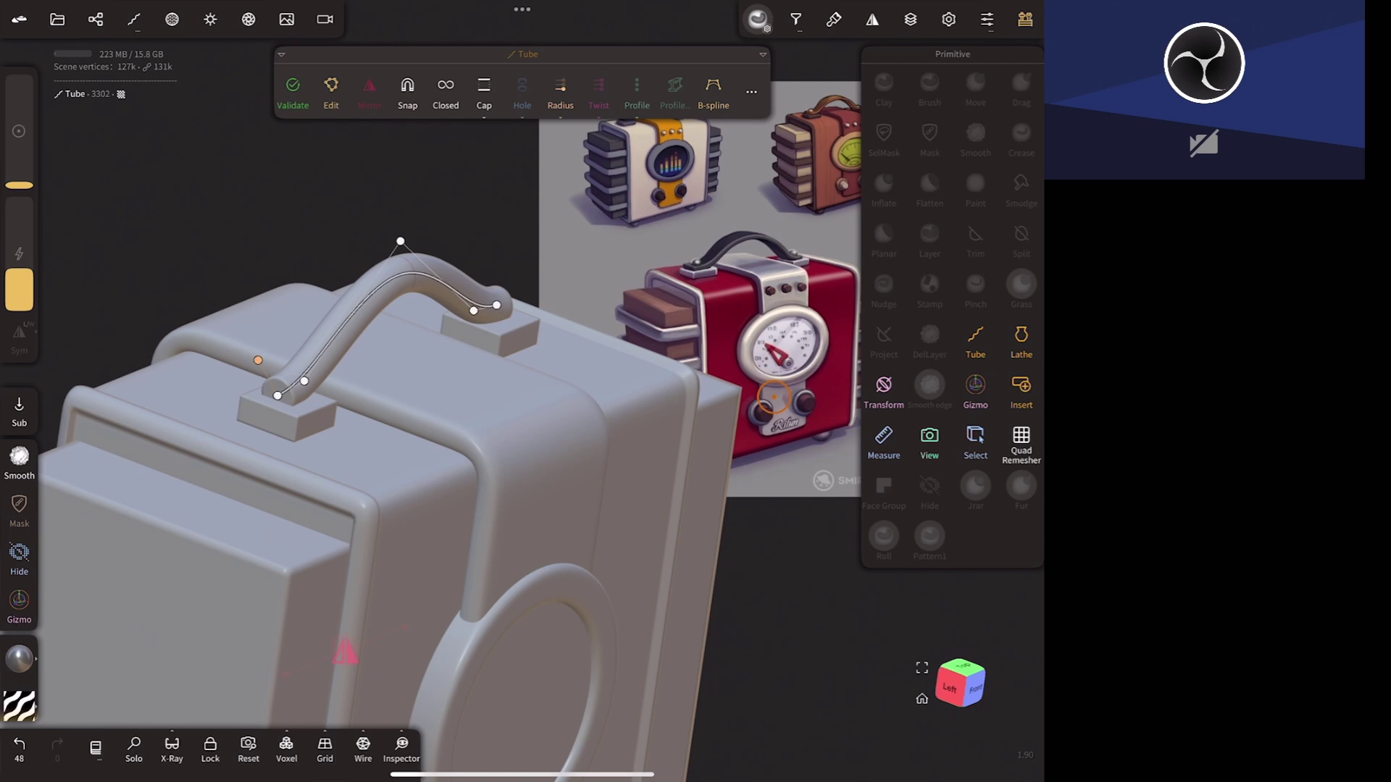
- Drag the four Tube profile corners inward so the cross-section becomes a narrow rectangle
{"action": "left_click", "coordinate": [675, 91]}
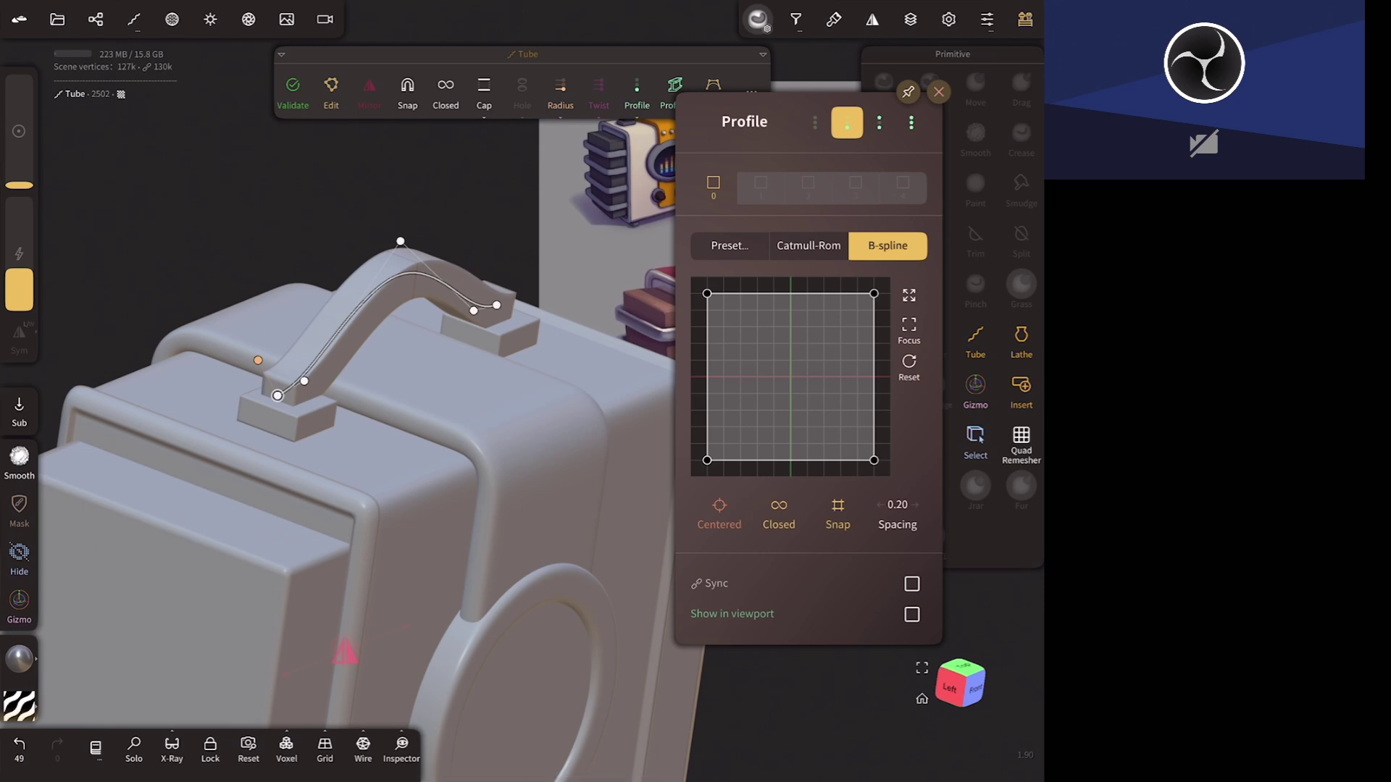
{"action": "mouse_move", "coordinate": [707, 293]}
{"action": "left_mouse_down"}
{"action": "mouse_move", "coordinate": [707, 310]}
{"action": "mouse_move", "coordinate": [707, 294]}
{"action": "mouse_move", "coordinate": [765, 299]}
{"action": "left_mouse_up"}
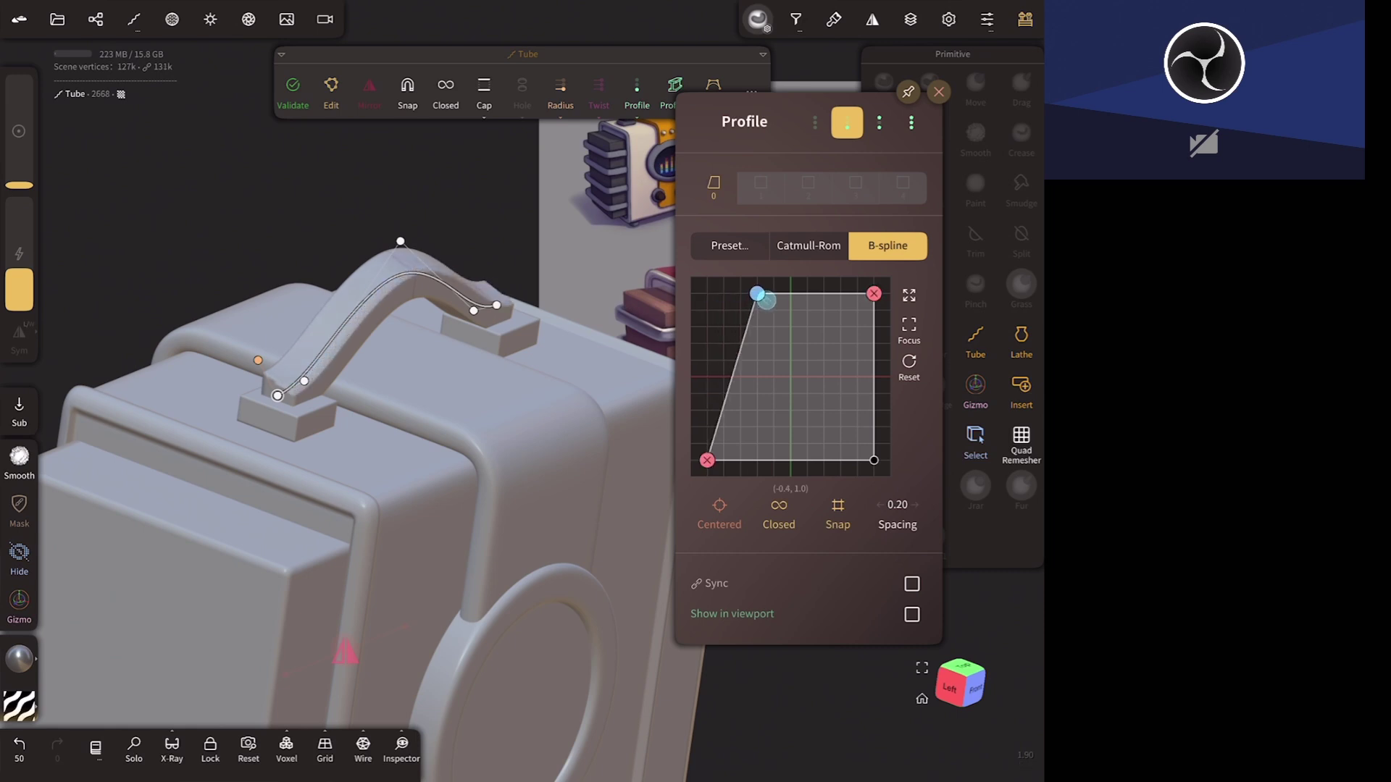
{"action": "left_click_drag", "start_coordinate": [766, 299], "coordinate": [768, 298]}
{"action": "left_click_drag", "start_coordinate": [707, 460], "coordinate": [757, 460]}
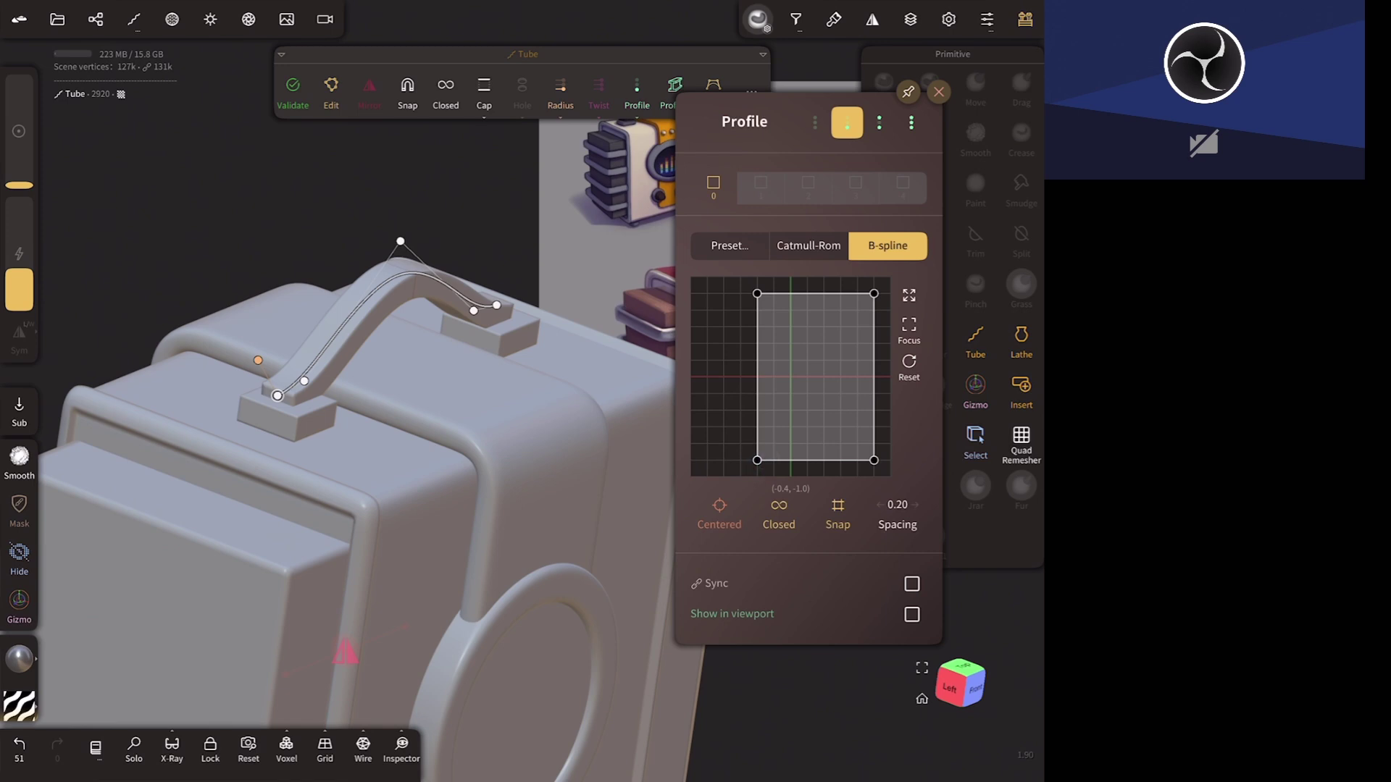
{"action": "left_click_drag", "start_coordinate": [873, 294], "coordinate": [833, 302]}
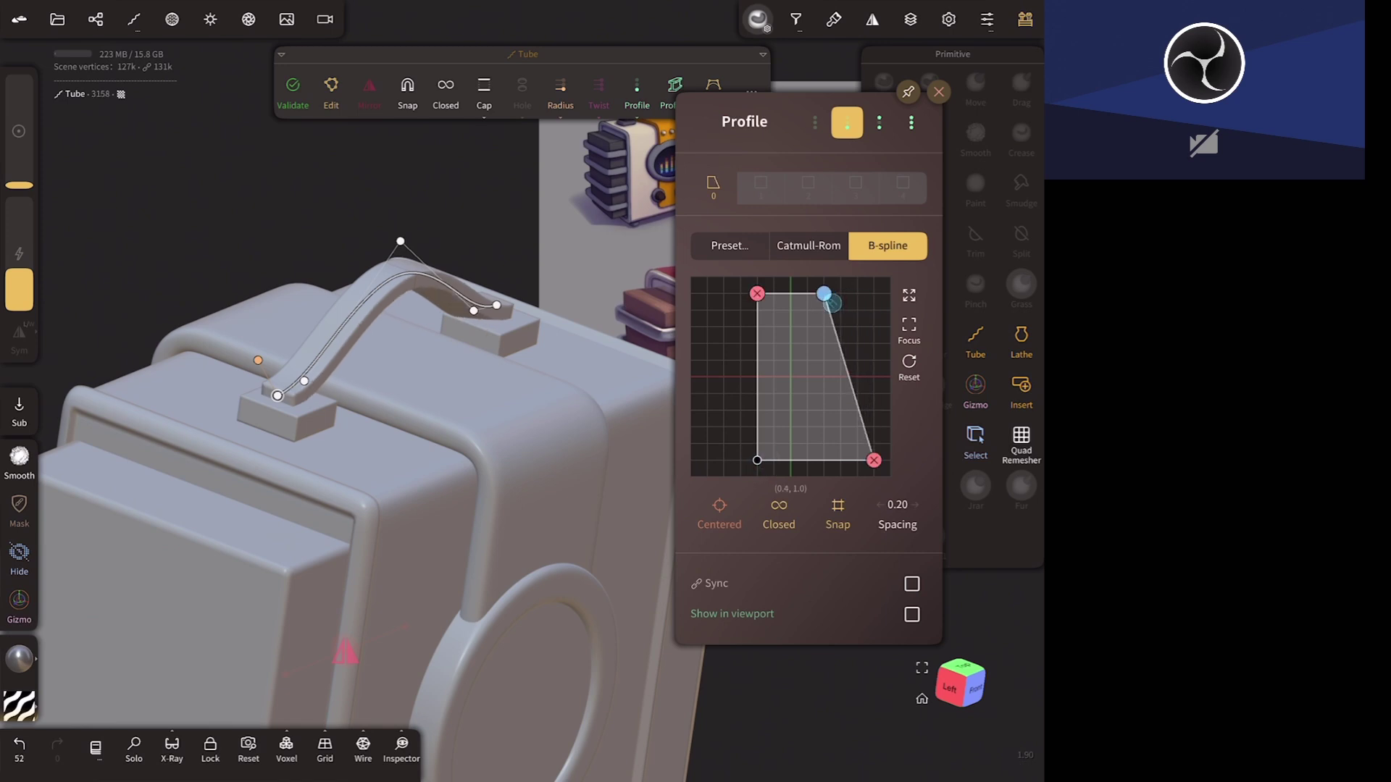
{"action": "left_click_drag", "start_coordinate": [873, 460], "coordinate": [833, 469]}
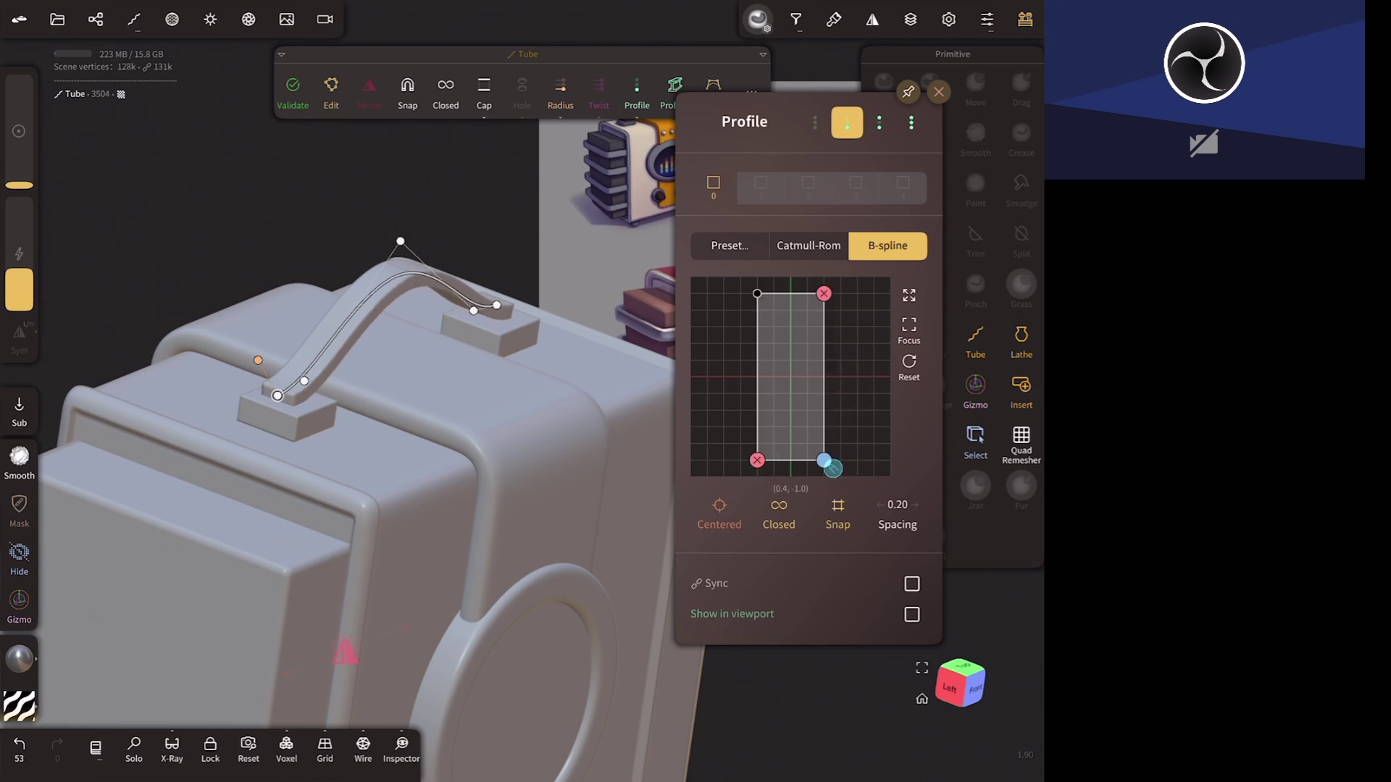
{"action": "left_click", "coordinate": [605, 275]}
{"action": "mouse_move", "coordinate": [605, 276]}
{"action": "left_mouse_down"}
{"action": "mouse_move", "coordinate": [466, 230]}
{"action": "mouse_move", "coordinate": [638, 273]}
{"action": "mouse_move", "coordinate": [667, 481]}
{"action": "mouse_move", "coordinate": [715, 277]}
{"action": "left_mouse_up"}
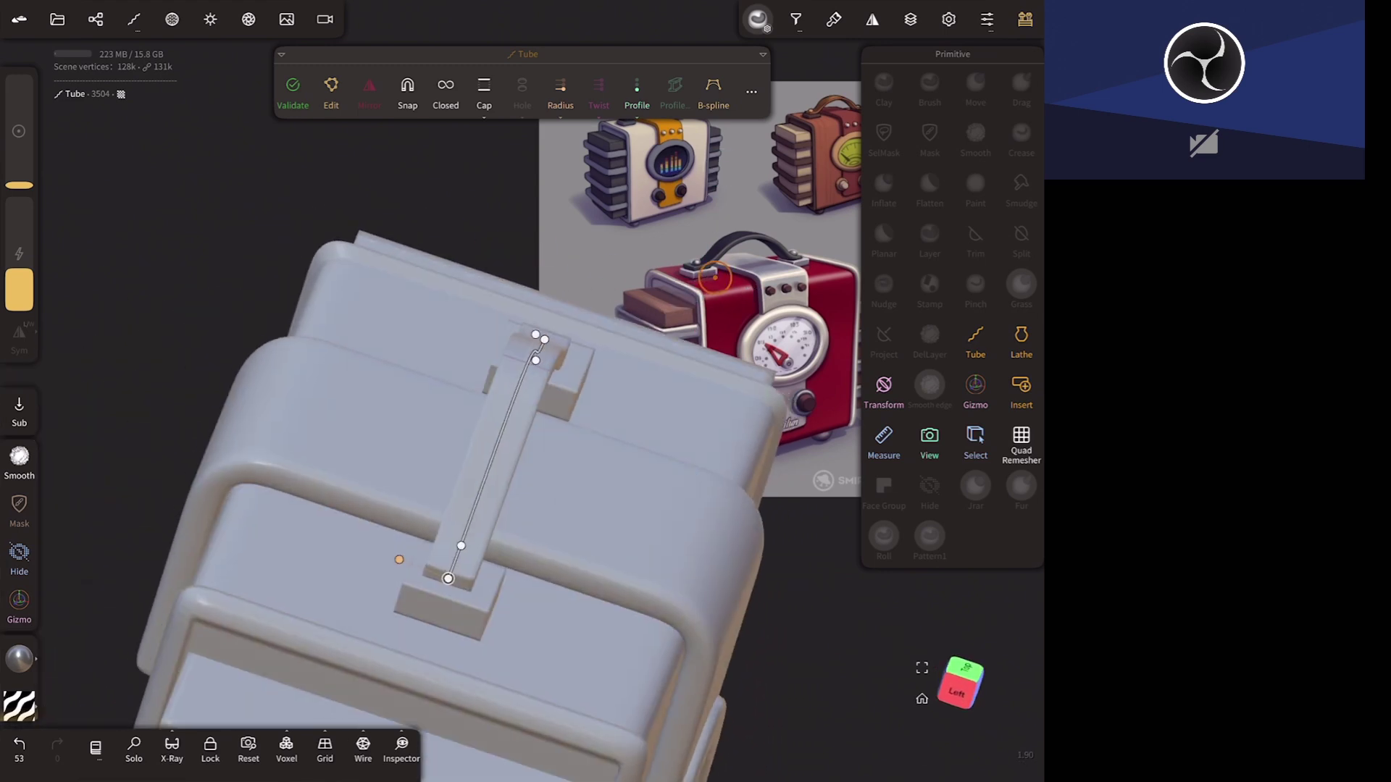
- Set the handle tube's radius to 0.03779 and inspect it from the side
{"action": "left_click_drag", "start_coordinate": [399, 559], "coordinate": [398, 560]}
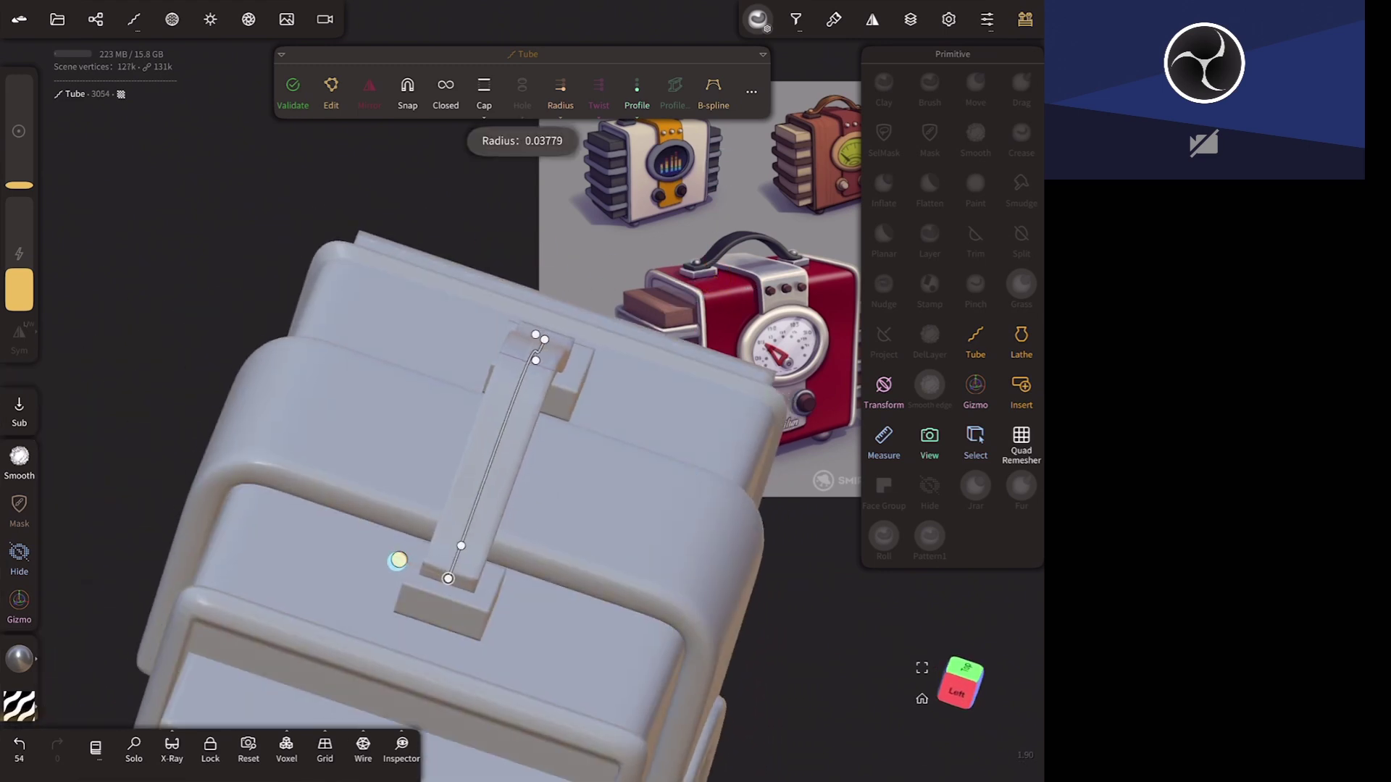
{"action": "left_click_drag", "start_coordinate": [608, 449], "coordinate": [619, 232]}
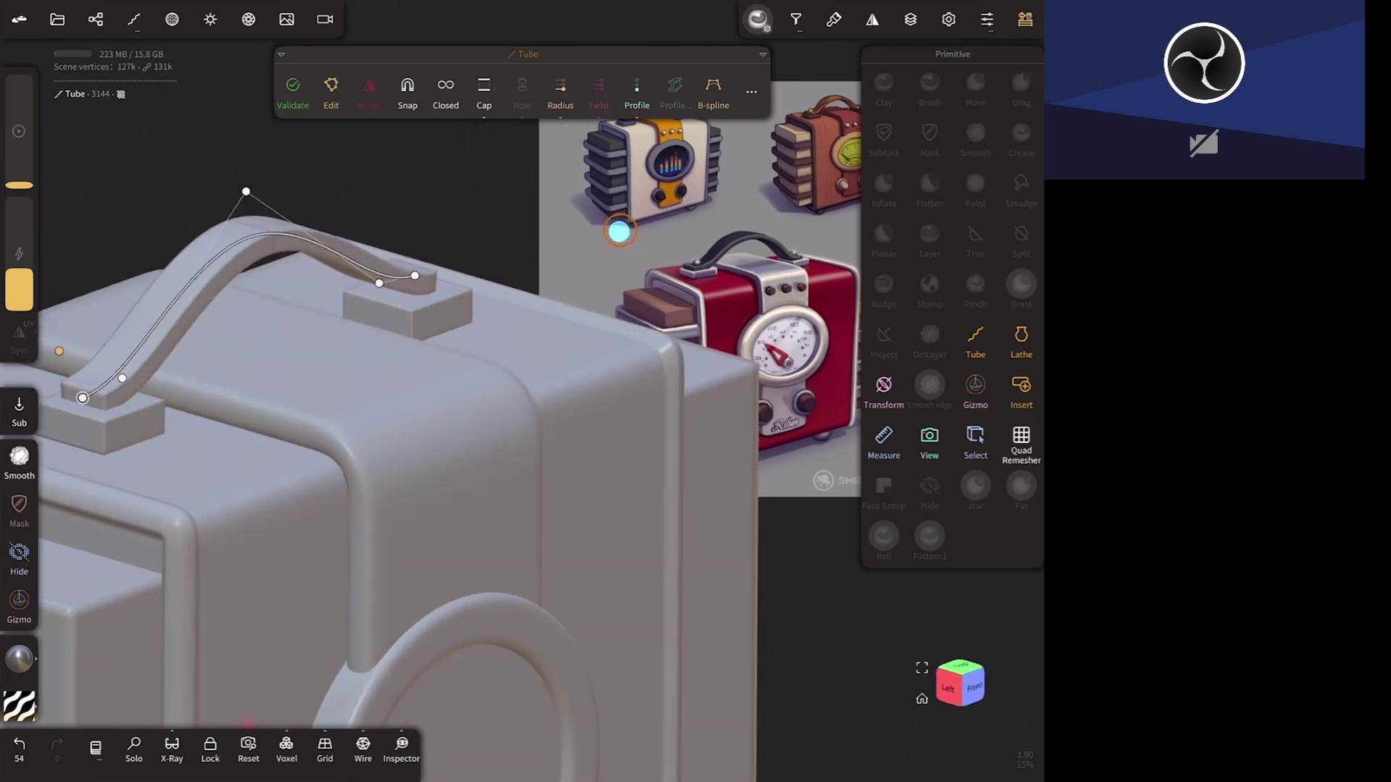
{"action": "left_click_drag", "start_coordinate": [695, 283], "coordinate": [751, 273]}
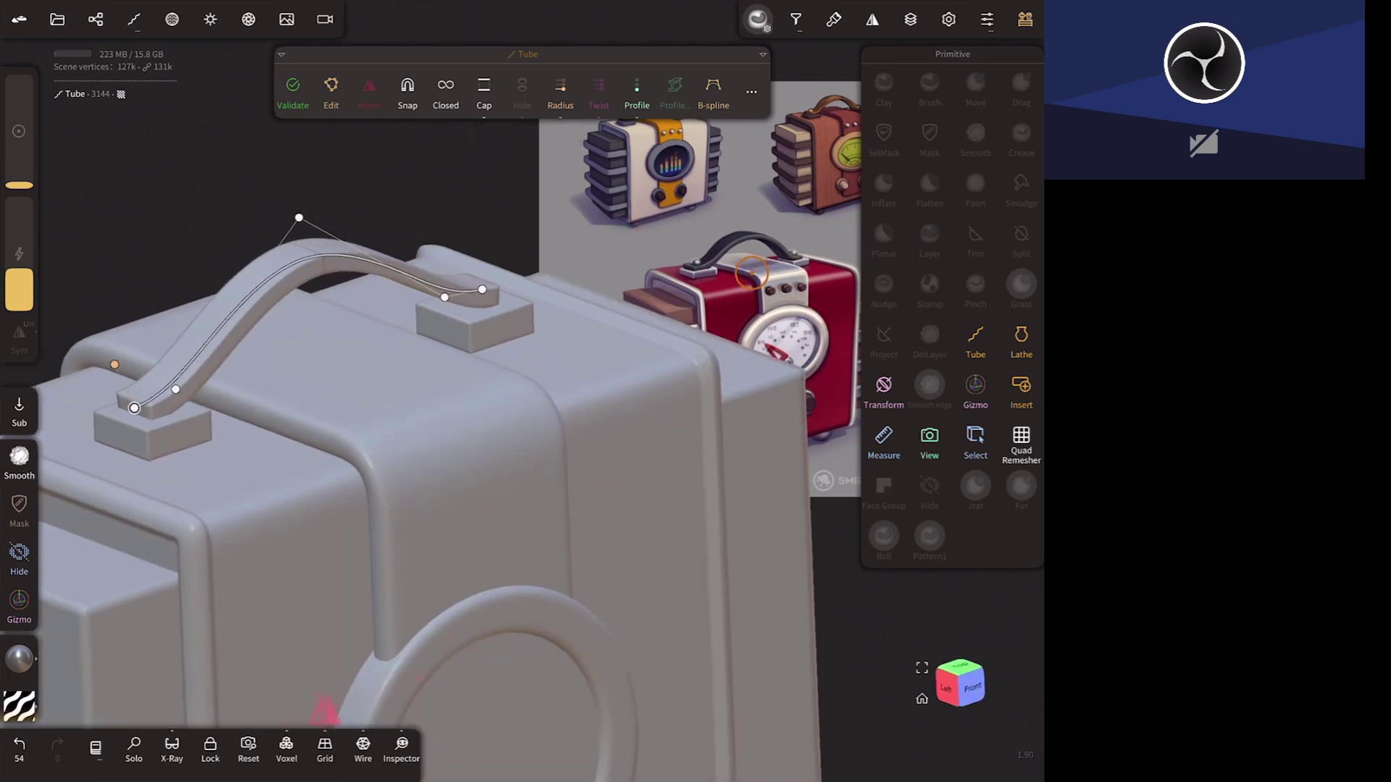
{"action": "left_click", "coordinate": [762, 55]}
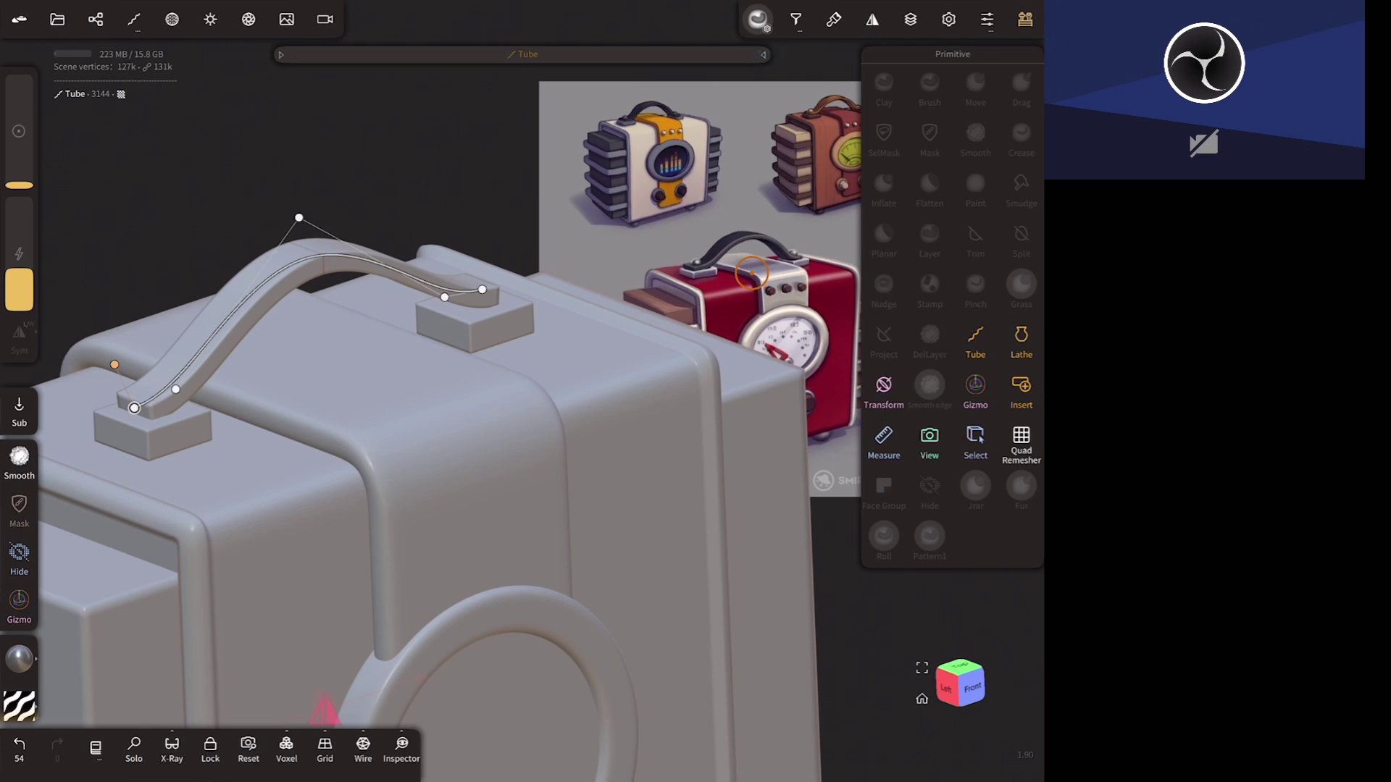
{"action": "left_click", "coordinate": [763, 54]}
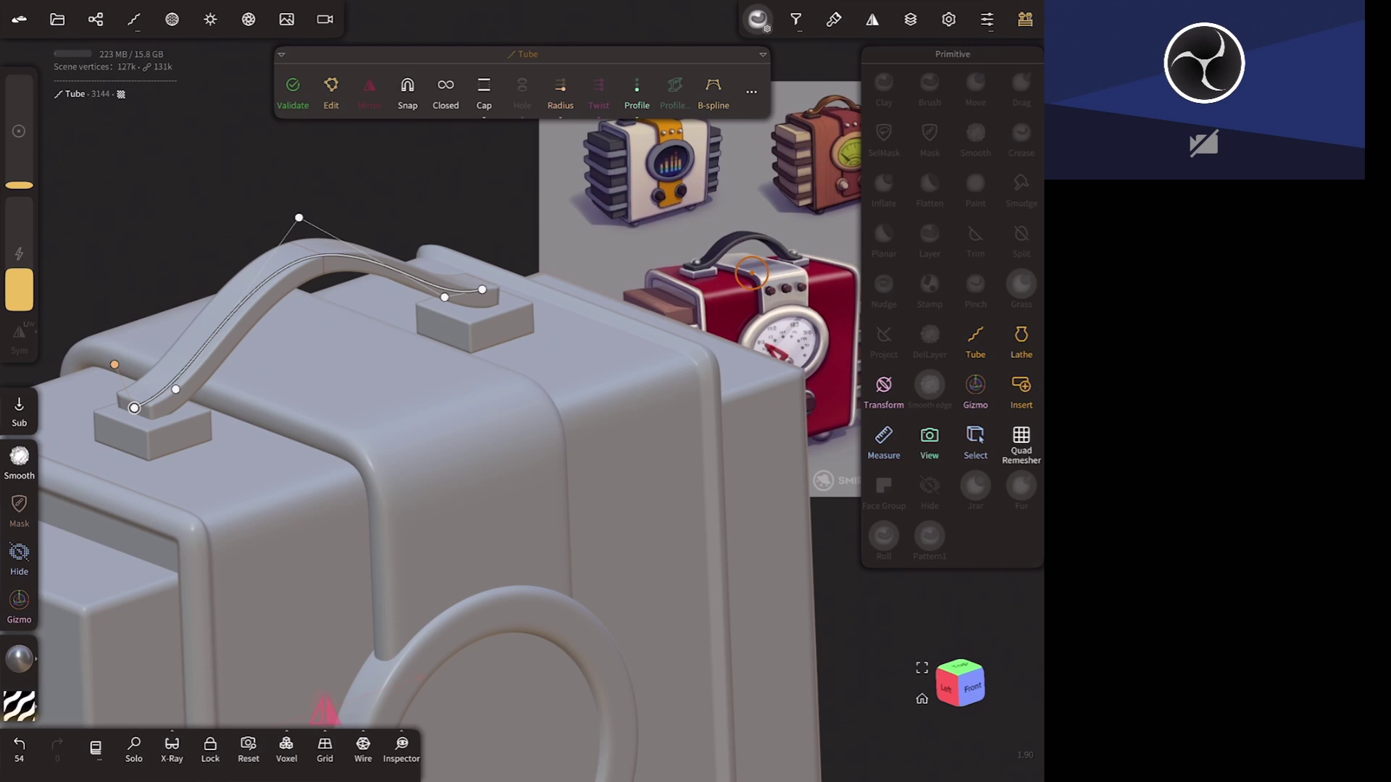
- Snap to the front view and bring up the Background reference image settings
{"action": "left_click_drag", "start_coordinate": [751, 273], "coordinate": [677, 411]}
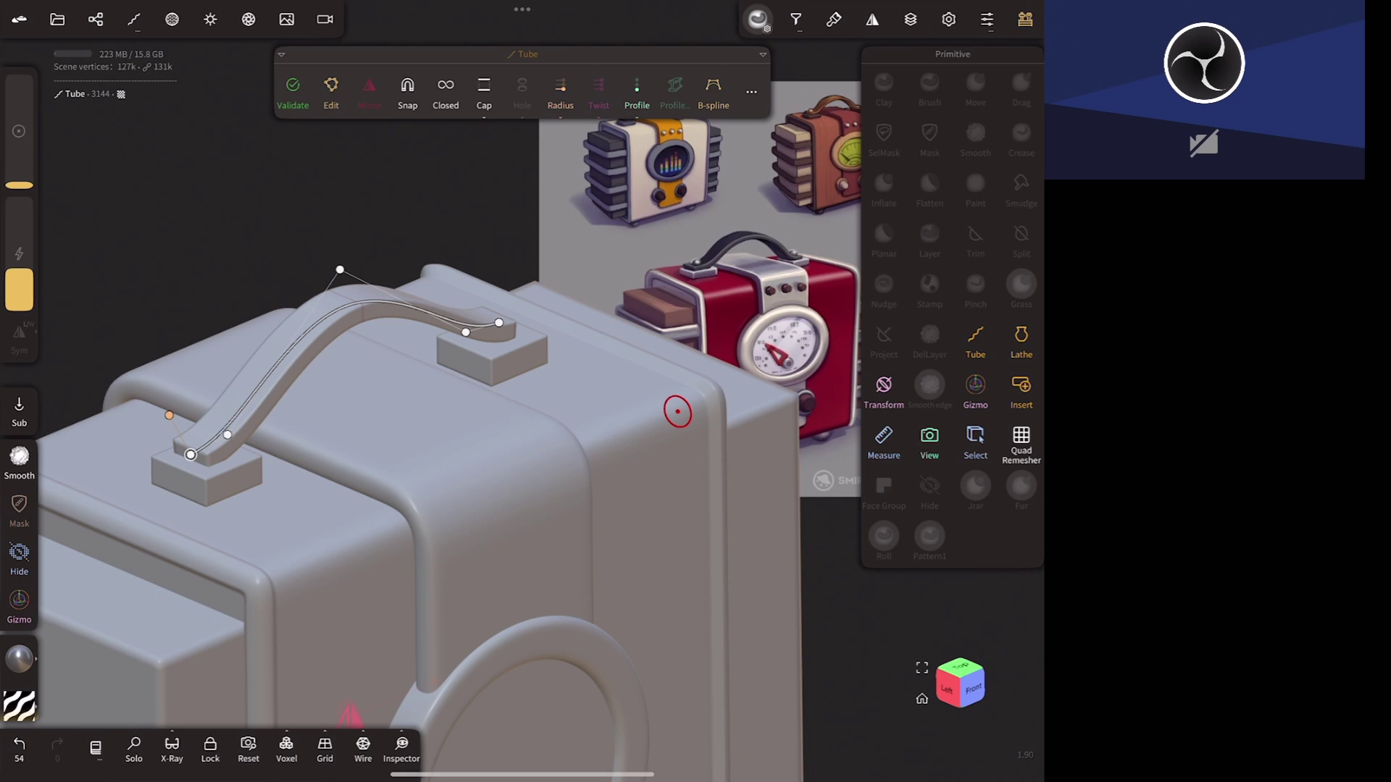
{"action": "left_click_drag", "start_coordinate": [752, 357], "coordinate": [800, 211]}
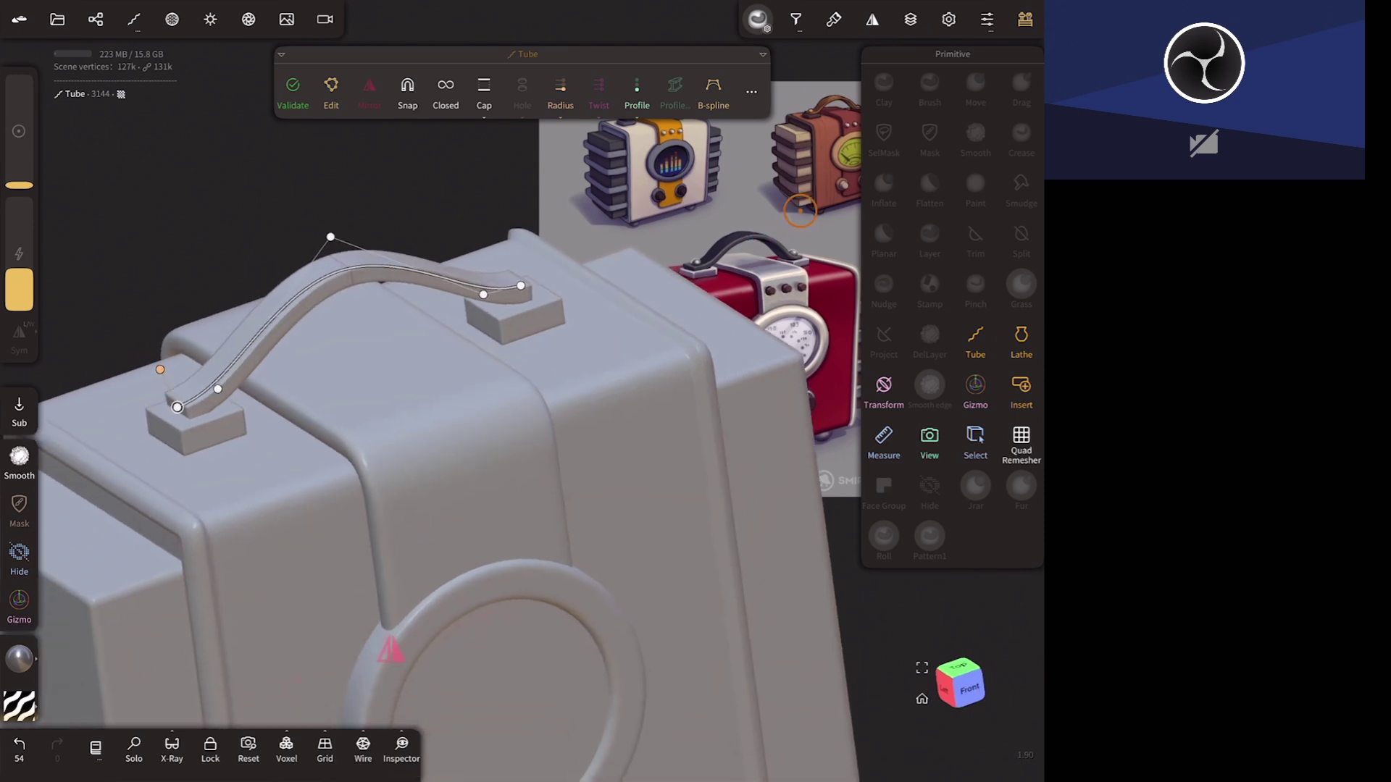
{"action": "left_click", "coordinate": [960, 684]}
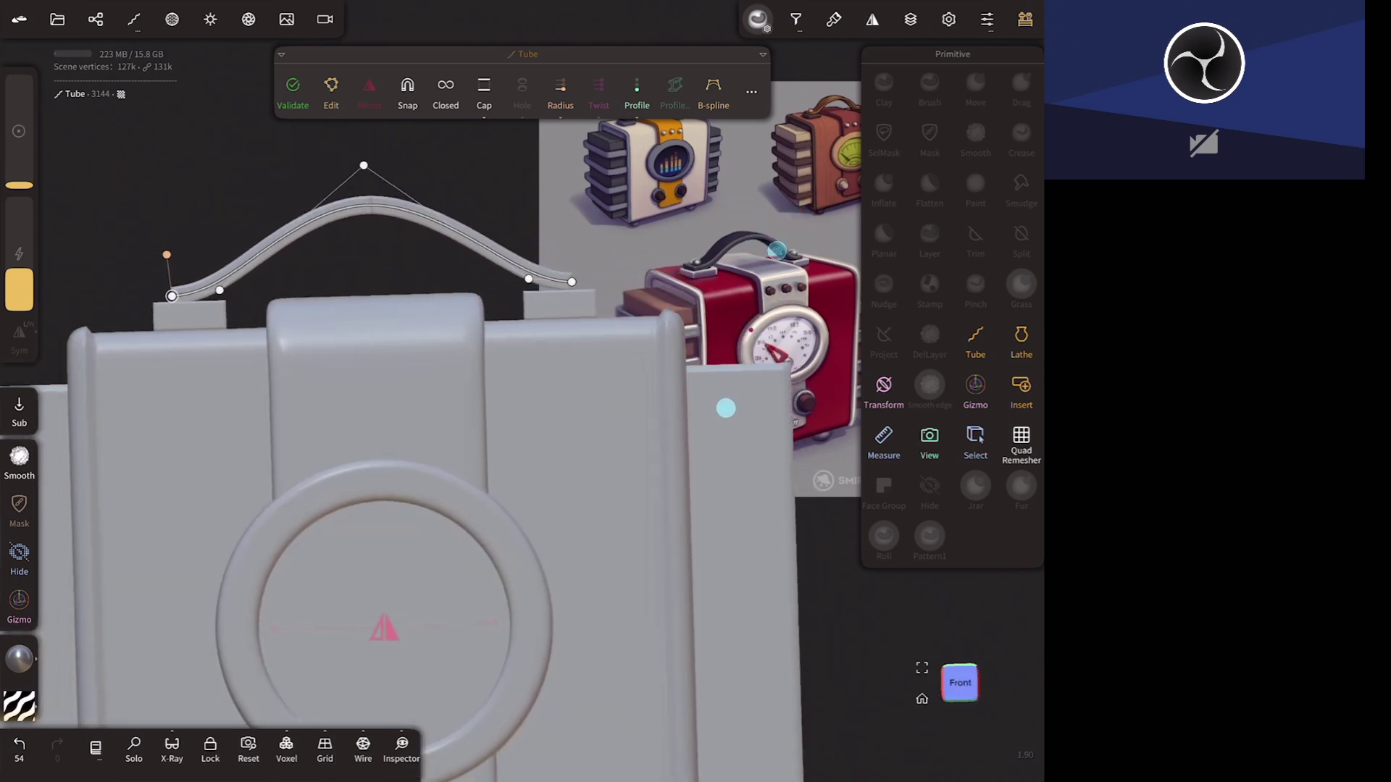
{"action": "scroll", "coordinate": [800, 279], "scroll_direction": "up", "scroll_amount": 2}
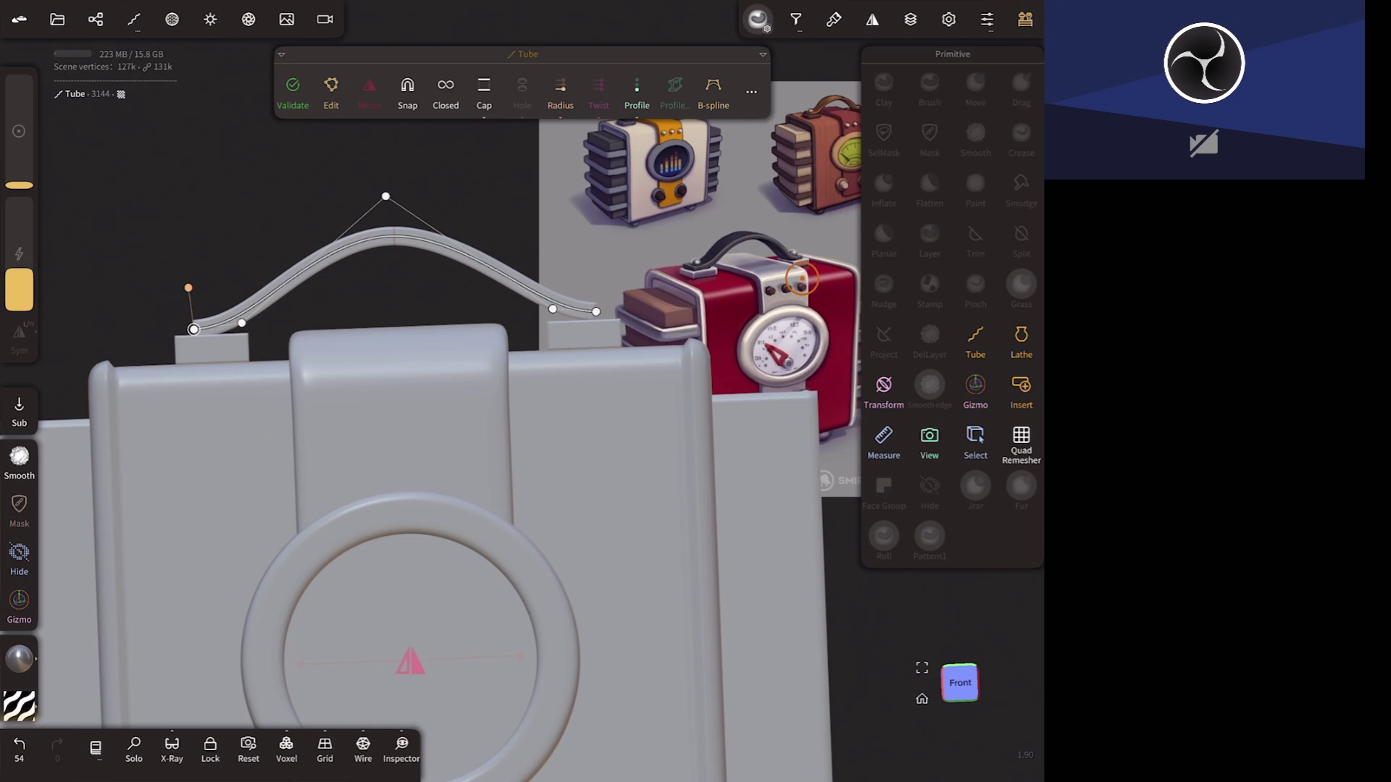
{"action": "left_click", "coordinate": [286, 19]}
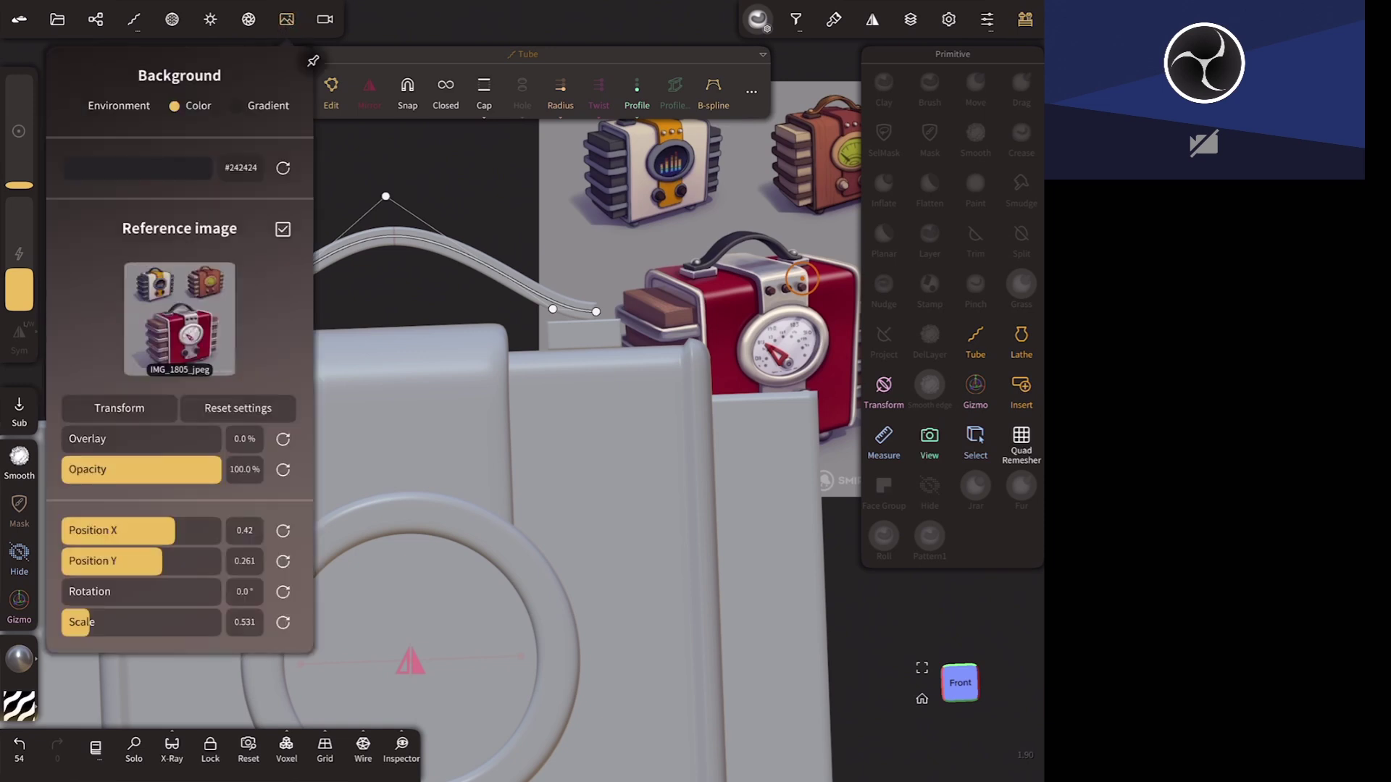
- Transform the reference image larger and shift it left so the red radio appears bigger
{"action": "left_click", "coordinate": [102, 403]}
{"action": "mouse_move", "coordinate": [804, 239]}
{"action": "left_mouse_down"}
{"action": "mouse_move", "coordinate": [790, 149]}
{"action": "mouse_move", "coordinate": [768, 116]}
{"action": "left_mouse_up"}
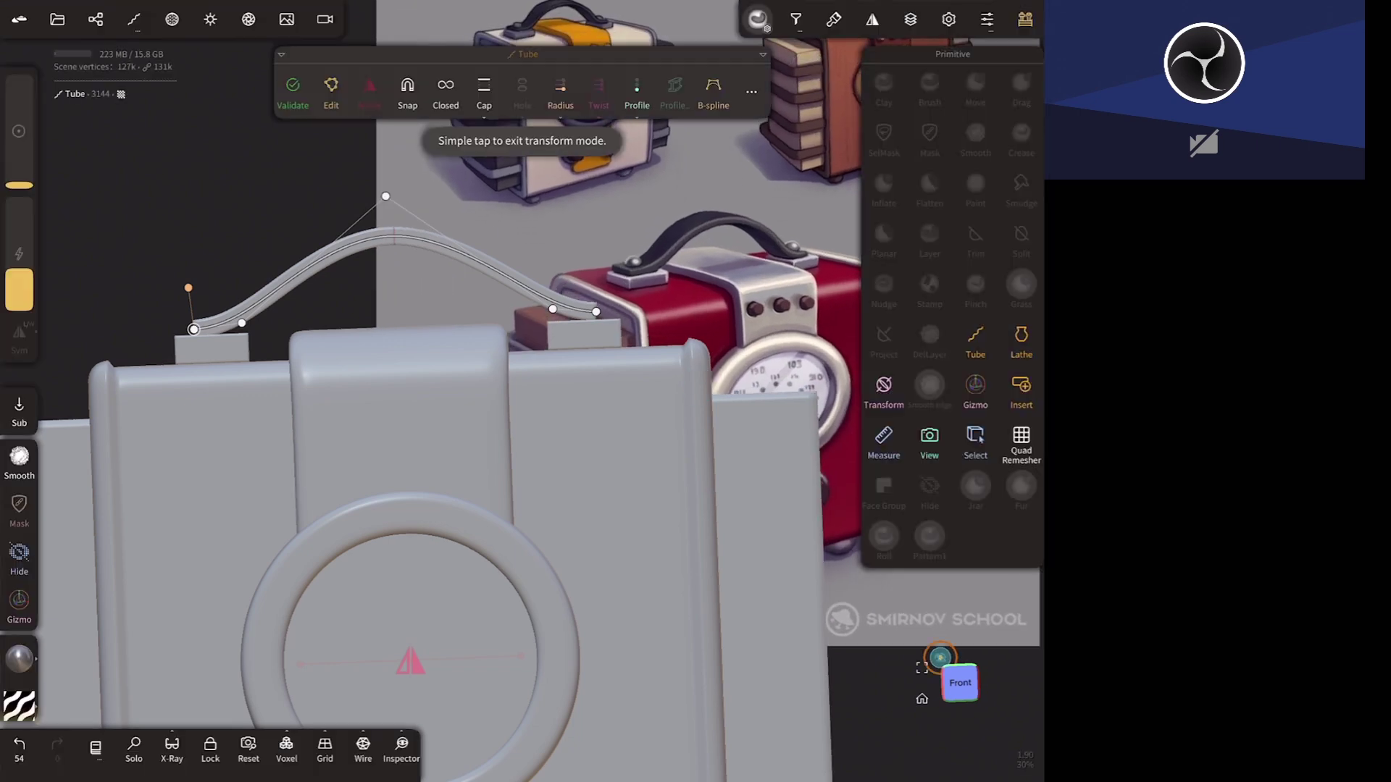
{"action": "left_click", "coordinate": [940, 657]}
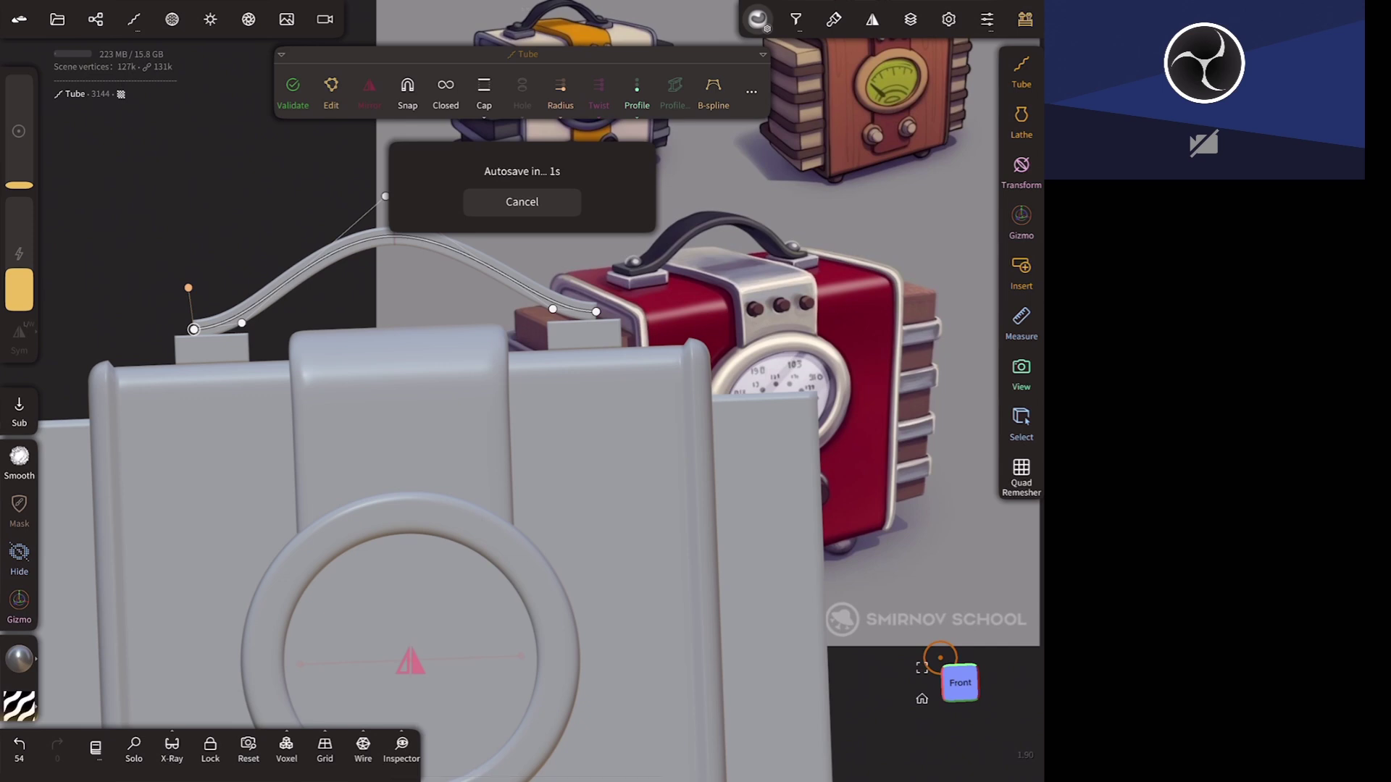
- Add bend points near both handle ends and nudge the endpoints outward
{"action": "left_click", "coordinate": [261, 307]}
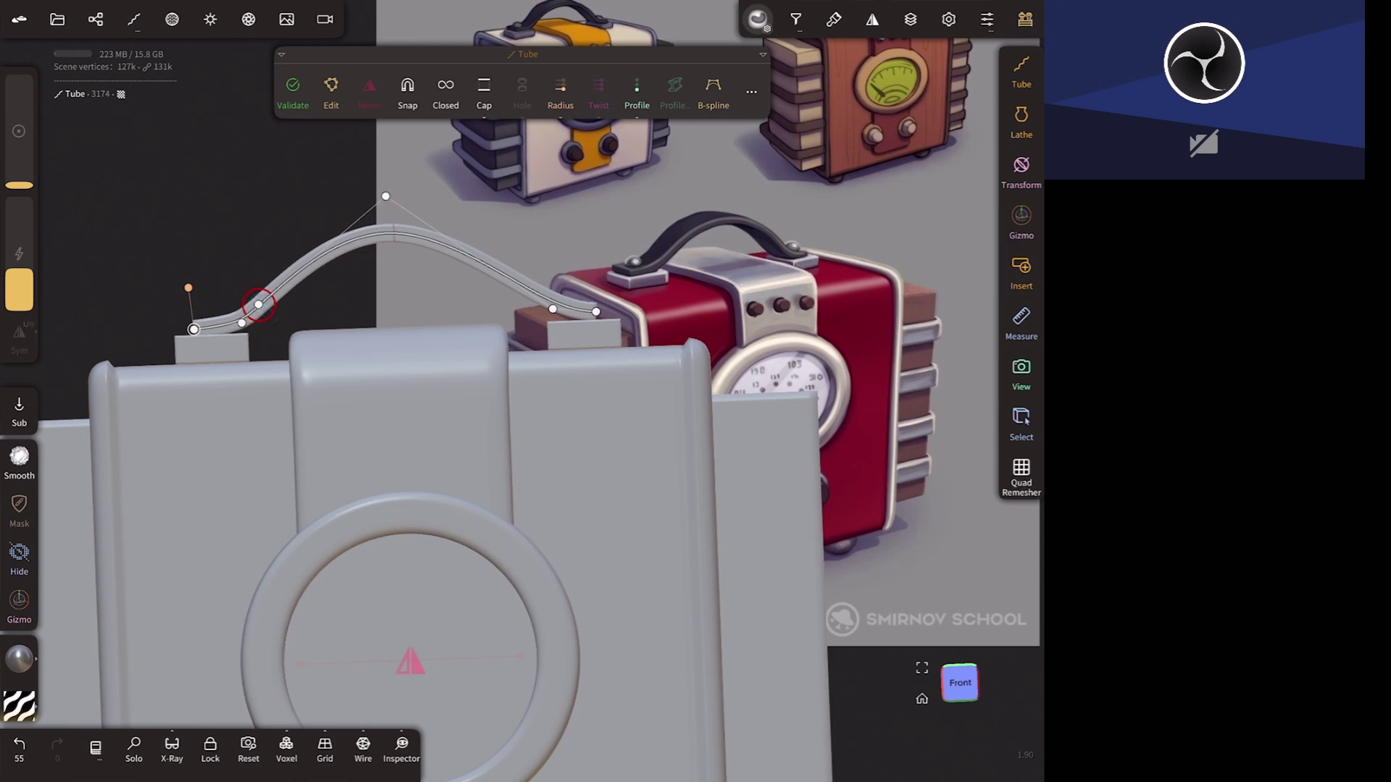
{"action": "left_click", "coordinate": [243, 326]}
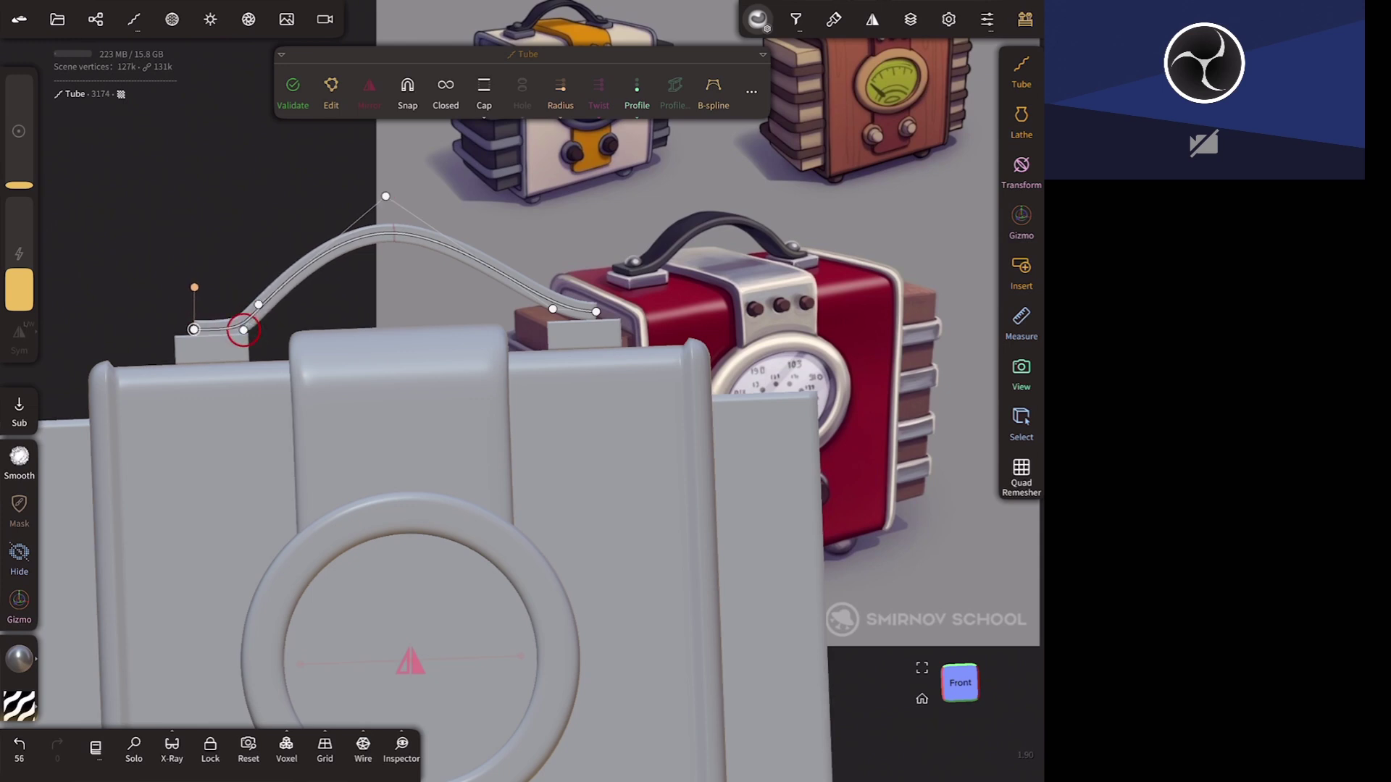
{"action": "left_click", "coordinate": [529, 294]}
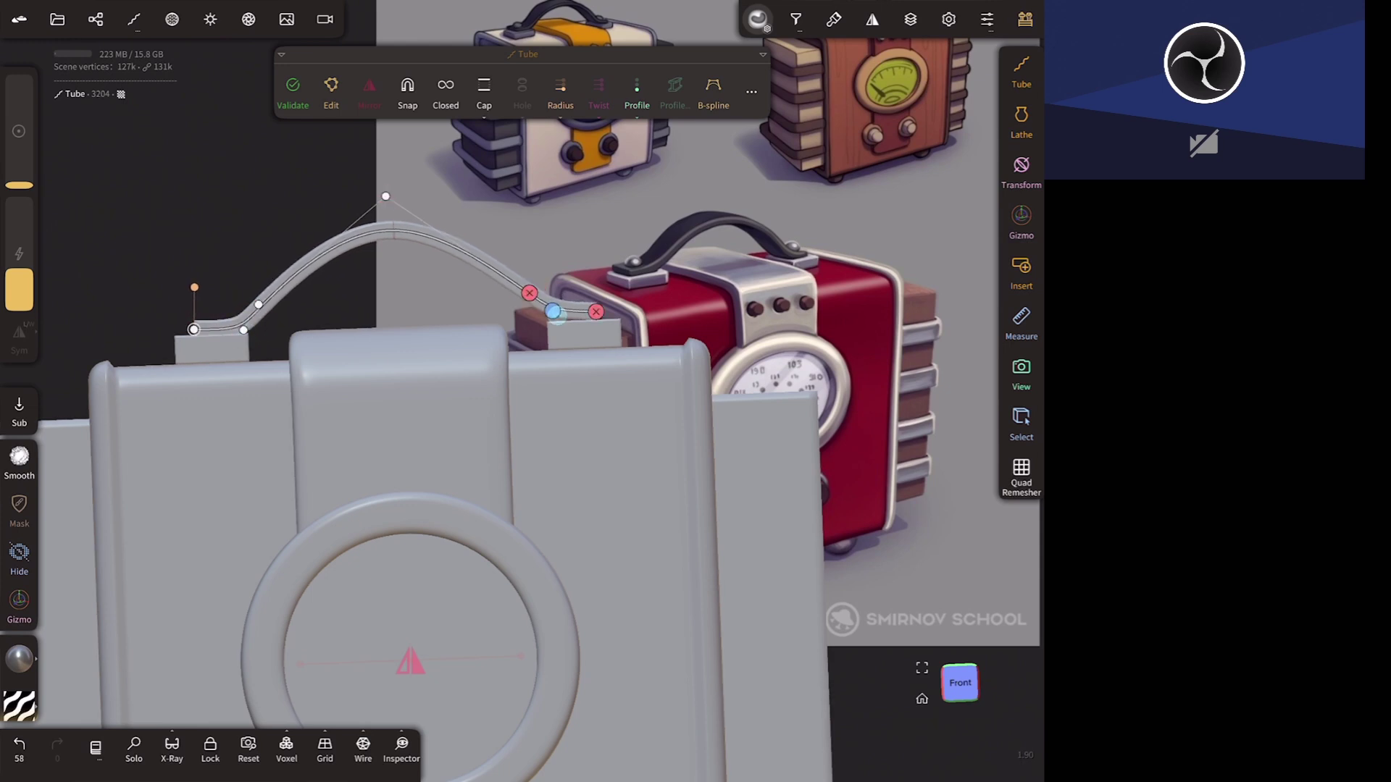
{"action": "left_click", "coordinate": [556, 316]}
{"action": "left_click_drag", "start_coordinate": [595, 312], "coordinate": [602, 313]}
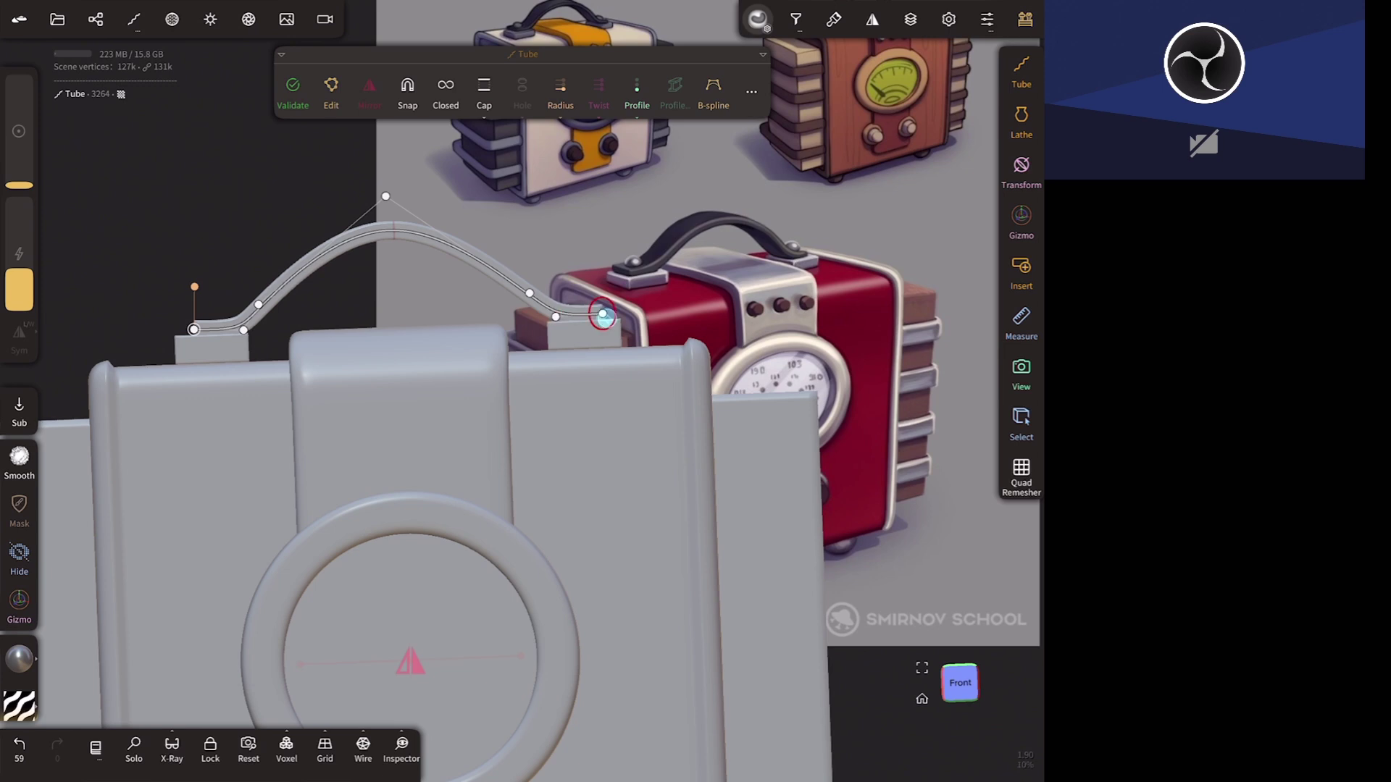
{"action": "left_click", "coordinate": [192, 330]}
{"action": "left_click_drag", "start_coordinate": [193, 330], "coordinate": [186, 330]}
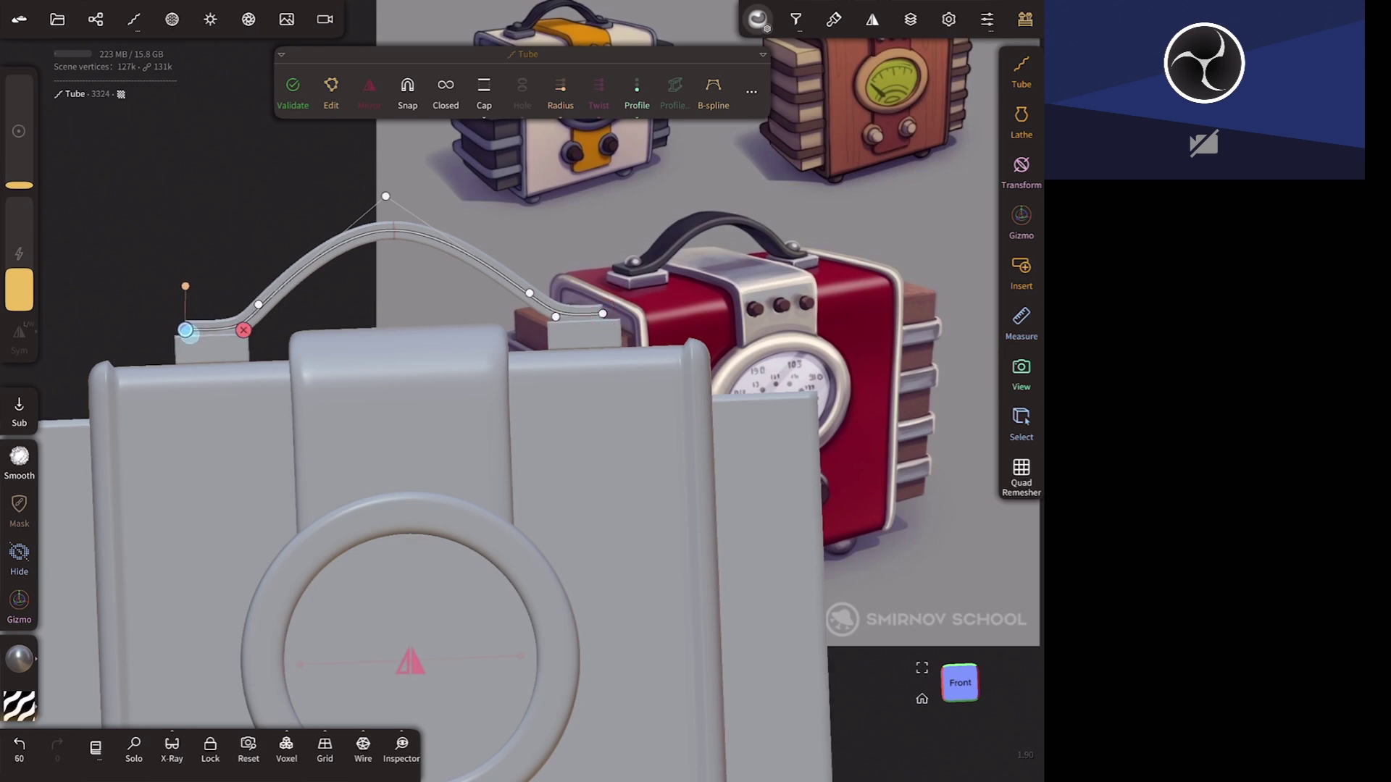
- Change the handle tube's radius, bringing it to 0.04507
{"action": "mouse_move", "coordinate": [934, 450]}
{"action": "left_mouse_down"}
{"action": "mouse_move", "coordinate": [923, 513]}
{"action": "mouse_move", "coordinate": [831, 562]}
{"action": "mouse_move", "coordinate": [875, 543]}
{"action": "mouse_move", "coordinate": [878, 563]}
{"action": "mouse_move", "coordinate": [857, 526]}
{"action": "mouse_move", "coordinate": [732, 584]}
{"action": "mouse_move", "coordinate": [801, 552]}
{"action": "mouse_move", "coordinate": [806, 503]}
{"action": "mouse_move", "coordinate": [823, 578]}
{"action": "mouse_move", "coordinate": [866, 455]}
{"action": "left_mouse_up"}
{"action": "left_click_drag", "start_coordinate": [263, 463], "coordinate": [248, 461]}
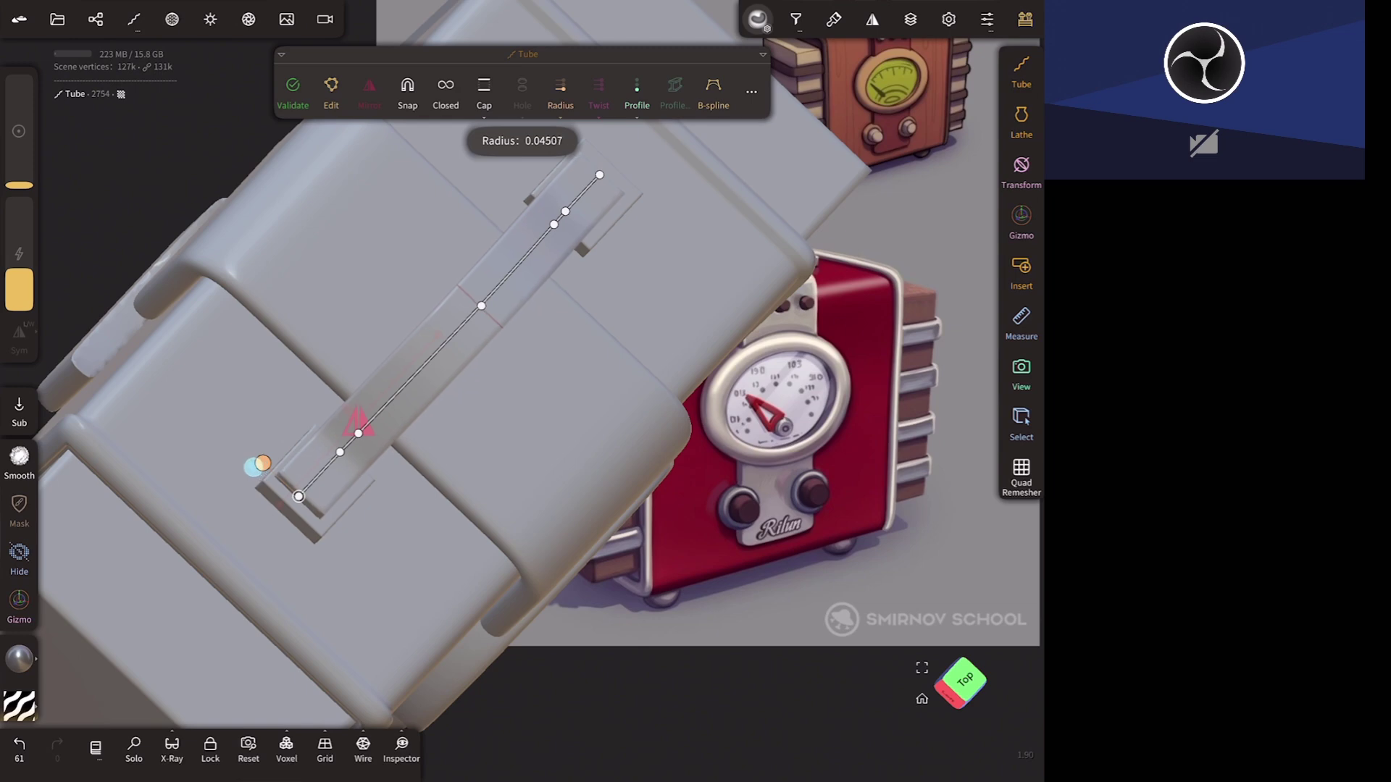
{"action": "mouse_move", "coordinate": [797, 521]}
{"action": "left_mouse_down"}
{"action": "mouse_move", "coordinate": [739, 435]}
{"action": "mouse_move", "coordinate": [745, 628]}
{"action": "mouse_move", "coordinate": [796, 570]}
{"action": "left_mouse_up"}
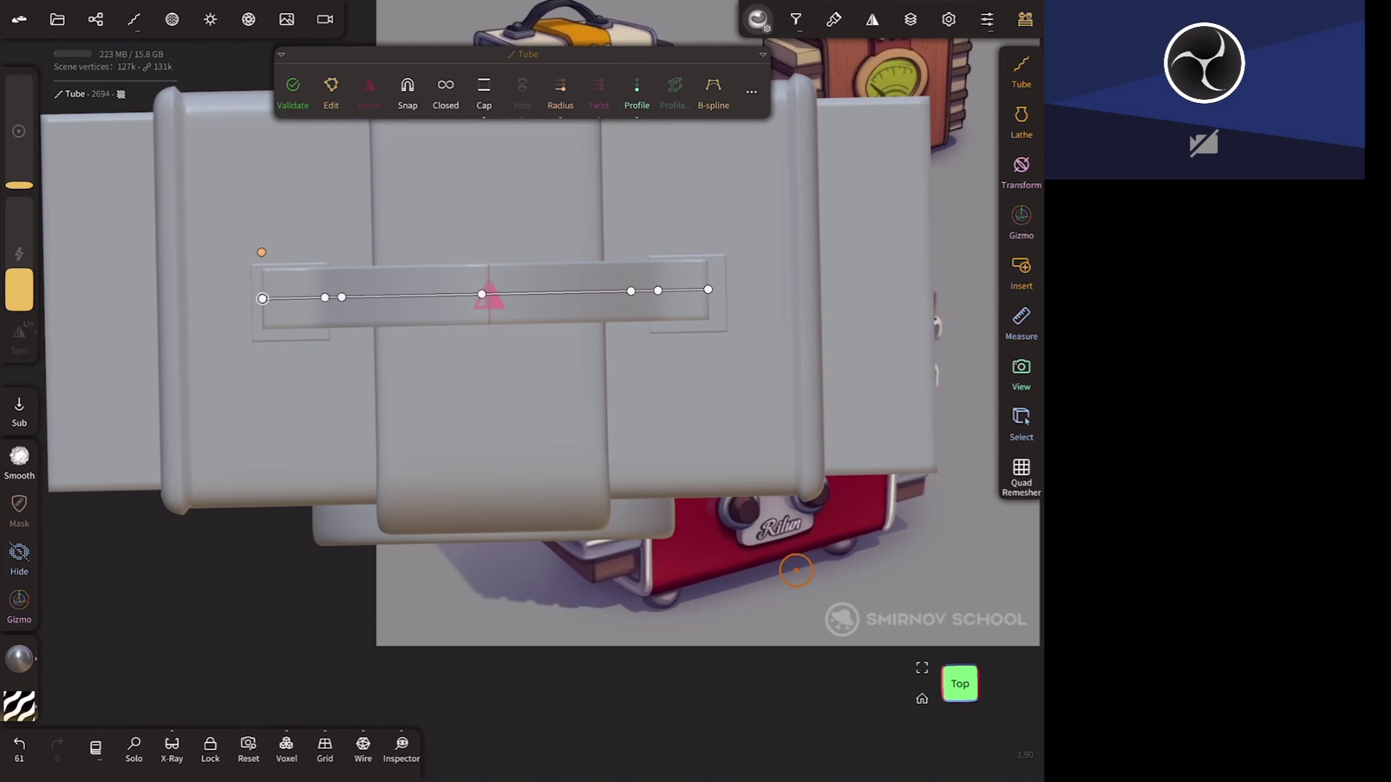
- Use the Gizmo to move the tube's end point slightly downward
{"action": "left_click", "coordinate": [1021, 216]}
{"action": "left_click_drag", "start_coordinate": [266, 411], "coordinate": [265, 422]}
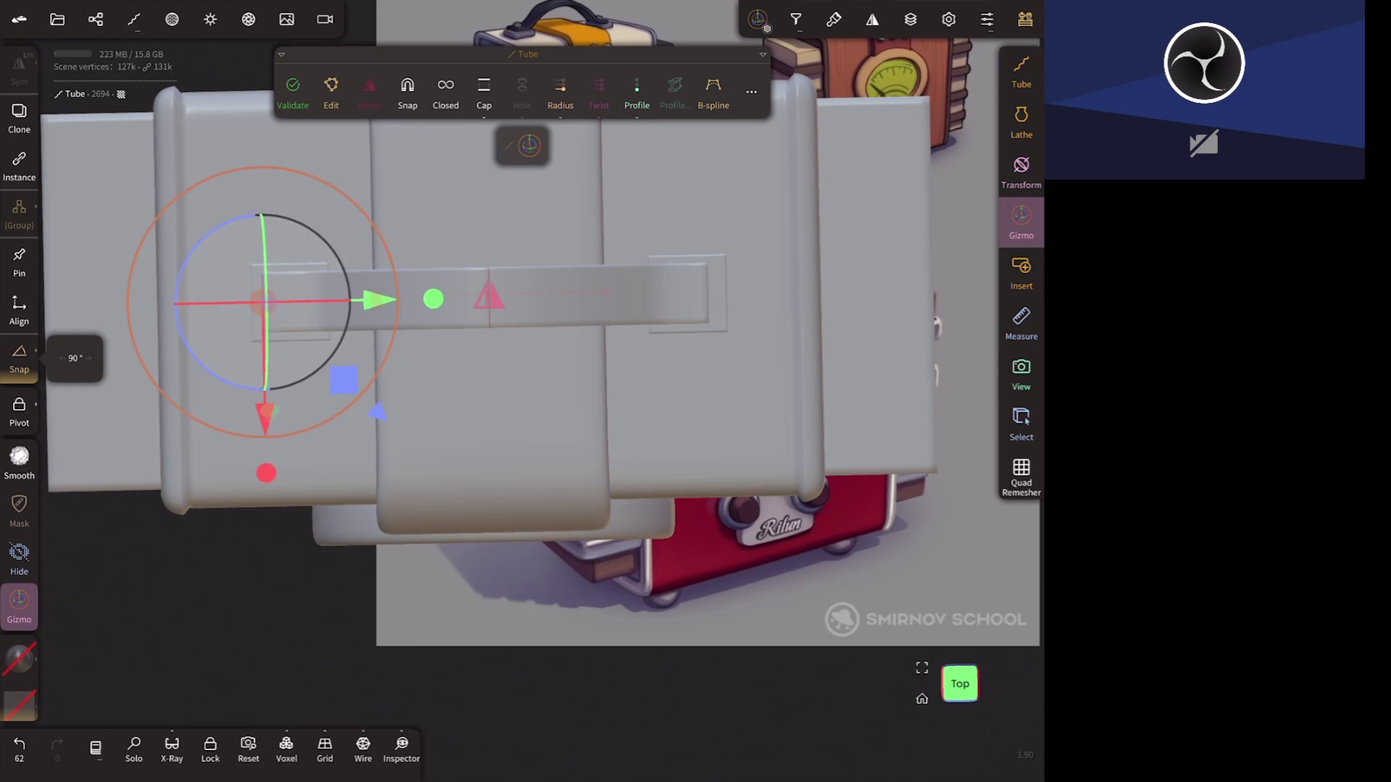
{"action": "left_click_drag", "start_coordinate": [262, 302], "coordinate": [262, 302]}
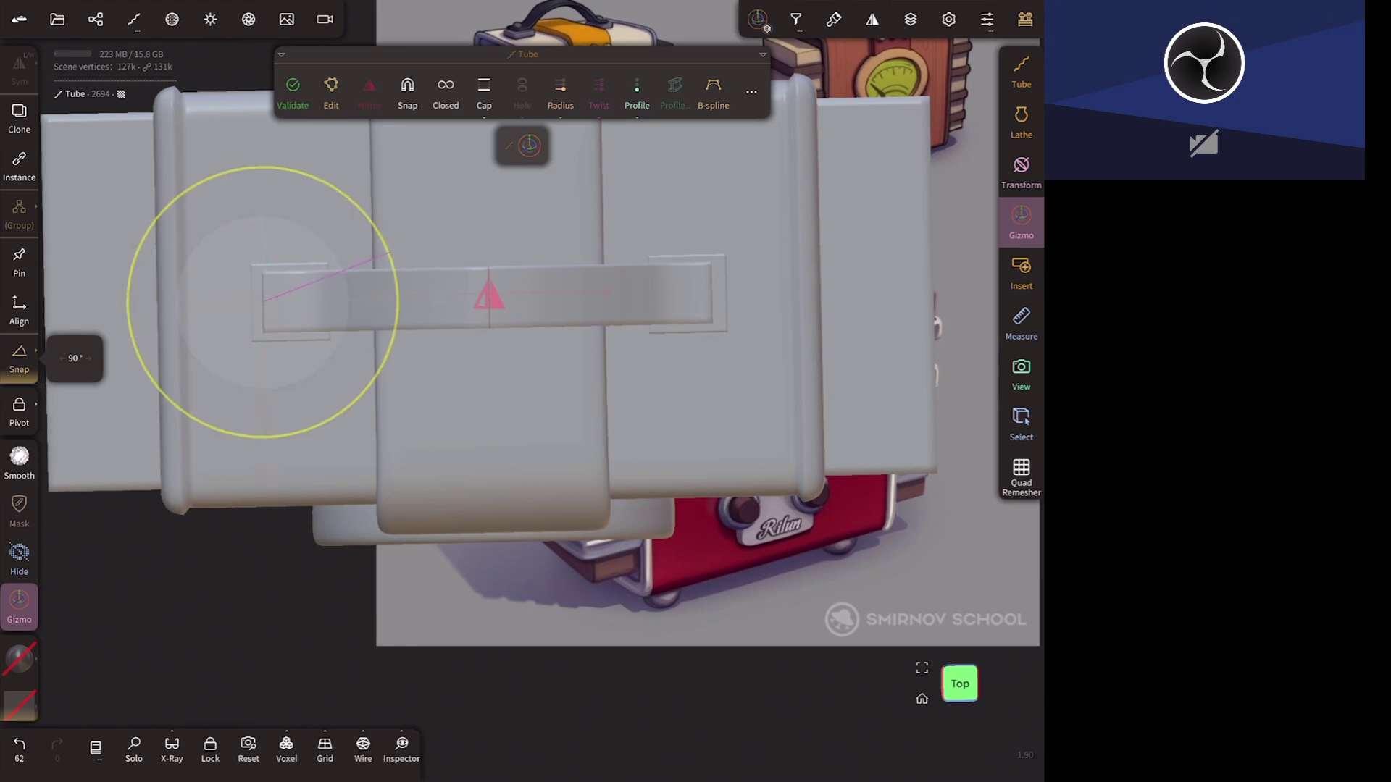
{"action": "mouse_move", "coordinate": [756, 629]}
{"action": "left_mouse_down"}
{"action": "mouse_move", "coordinate": [772, 579]}
{"action": "mouse_move", "coordinate": [759, 525]}
{"action": "mouse_move", "coordinate": [804, 481]}
{"action": "mouse_move", "coordinate": [838, 331]}
{"action": "mouse_move", "coordinate": [840, 351]}
{"action": "left_mouse_up"}
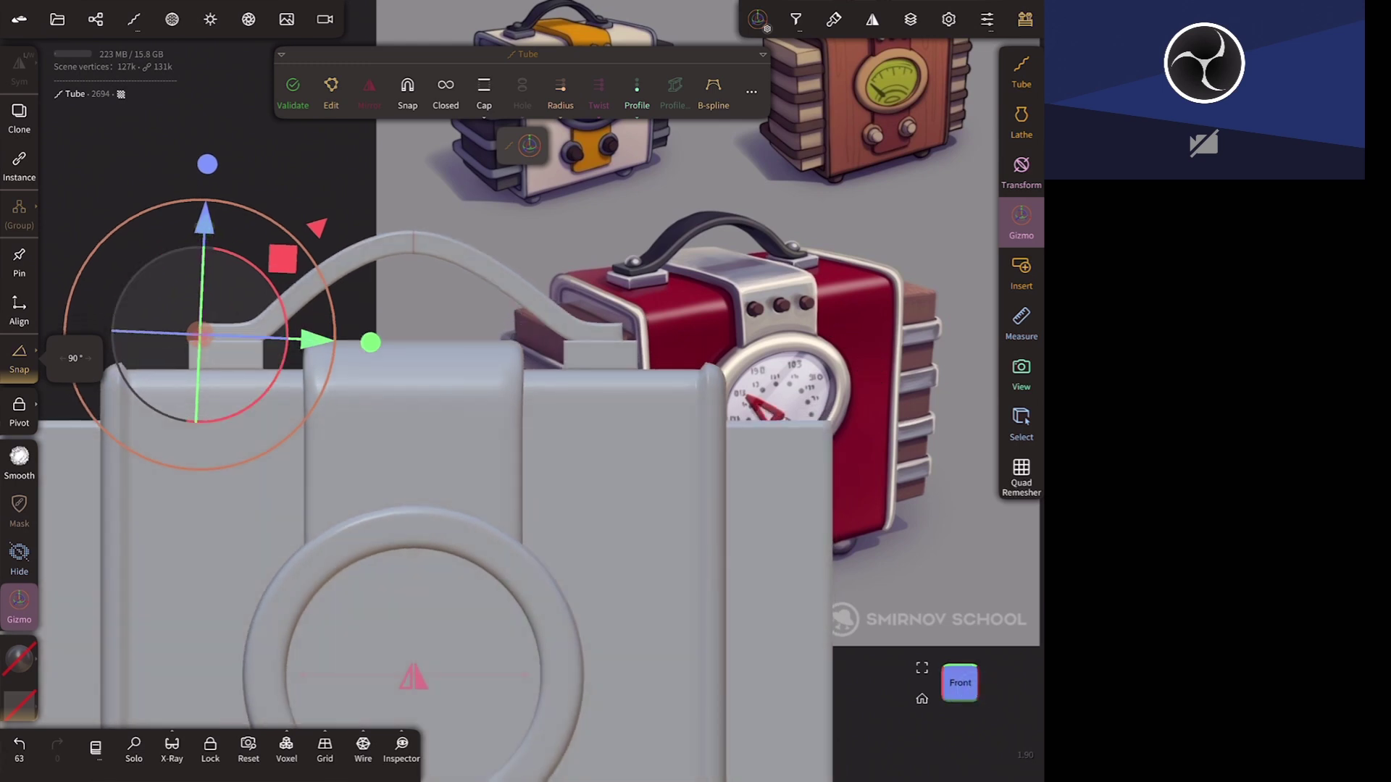
- Lower the handle's top point to flatten the arch, then validate the tube
{"action": "left_click", "coordinate": [521, 145]}
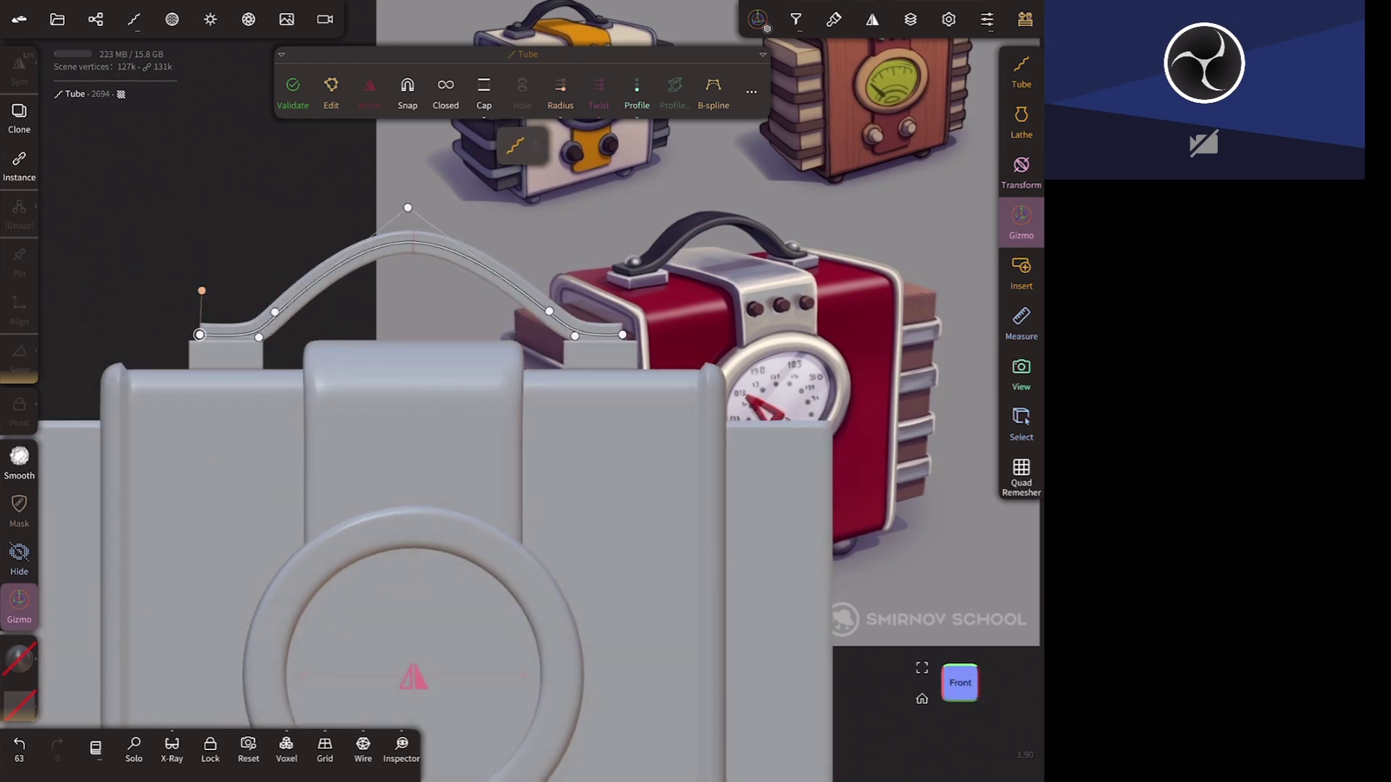
{"action": "left_click_drag", "start_coordinate": [408, 208], "coordinate": [410, 229]}
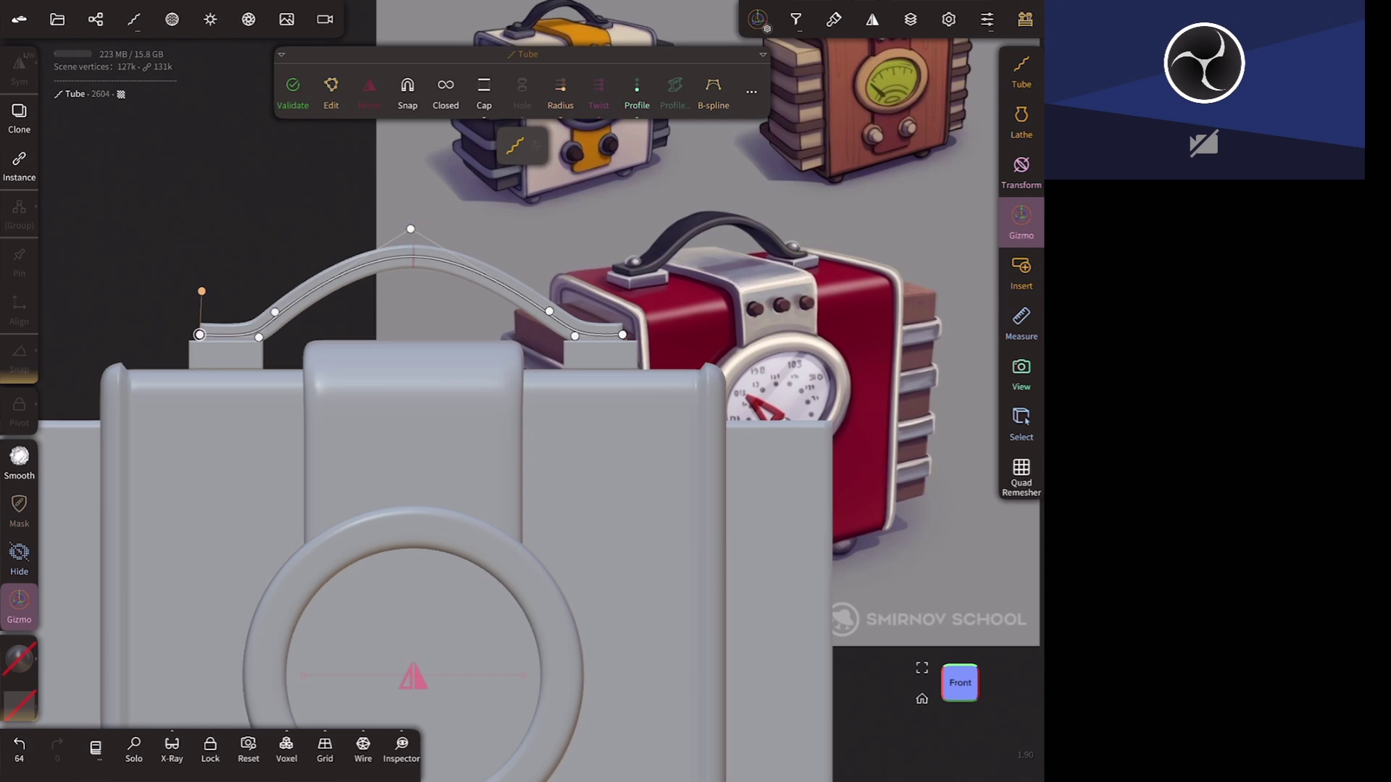
{"action": "left_click", "coordinate": [510, 280]}
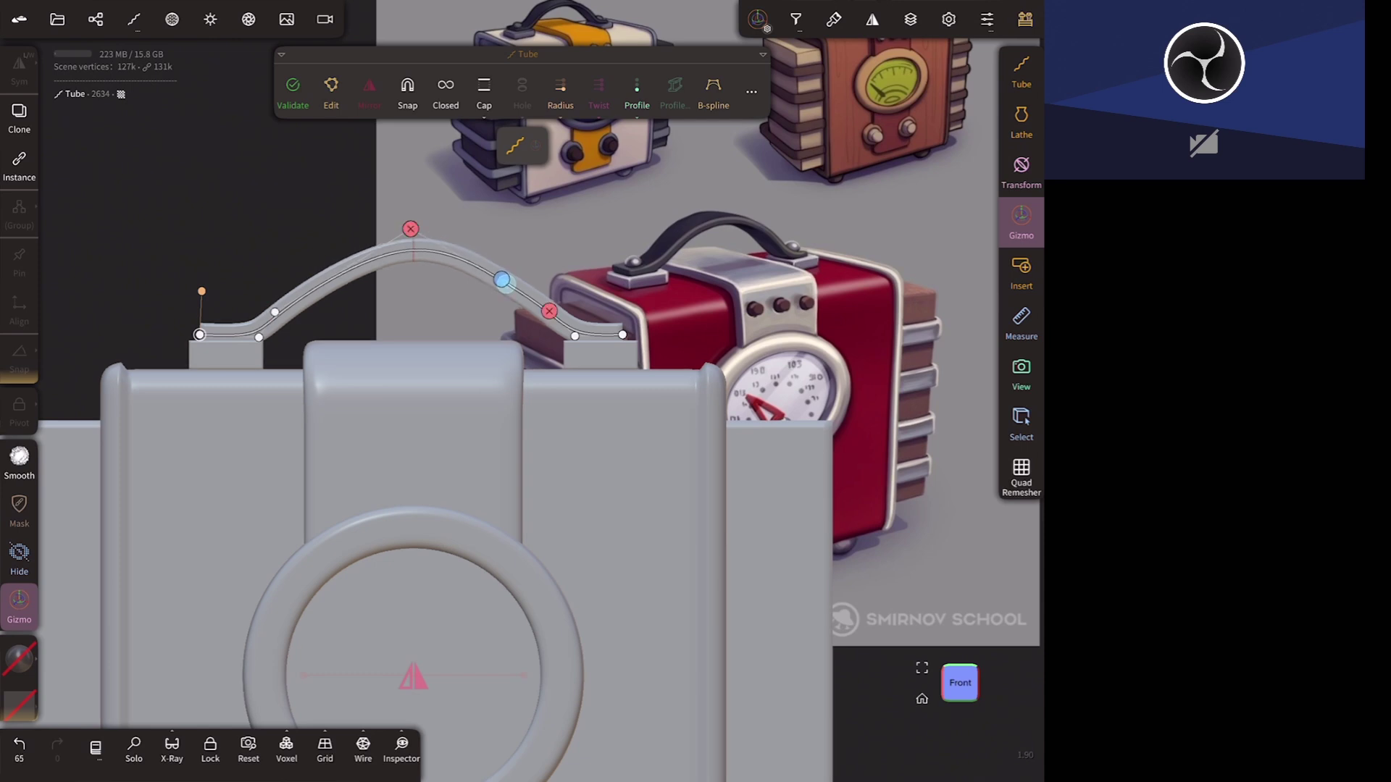
{"action": "key", "text": "ctrl+z"}
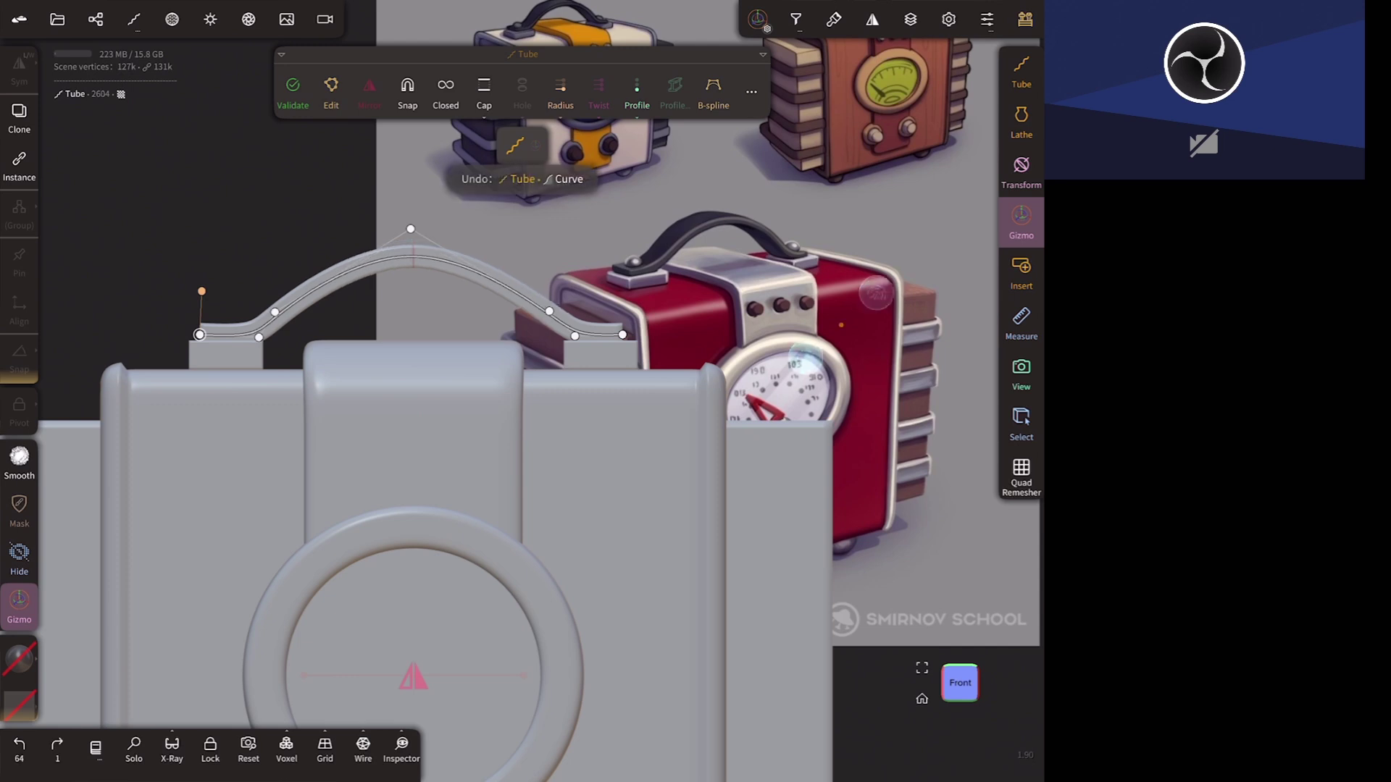
{"action": "left_click_drag", "start_coordinate": [410, 229], "coordinate": [411, 238]}
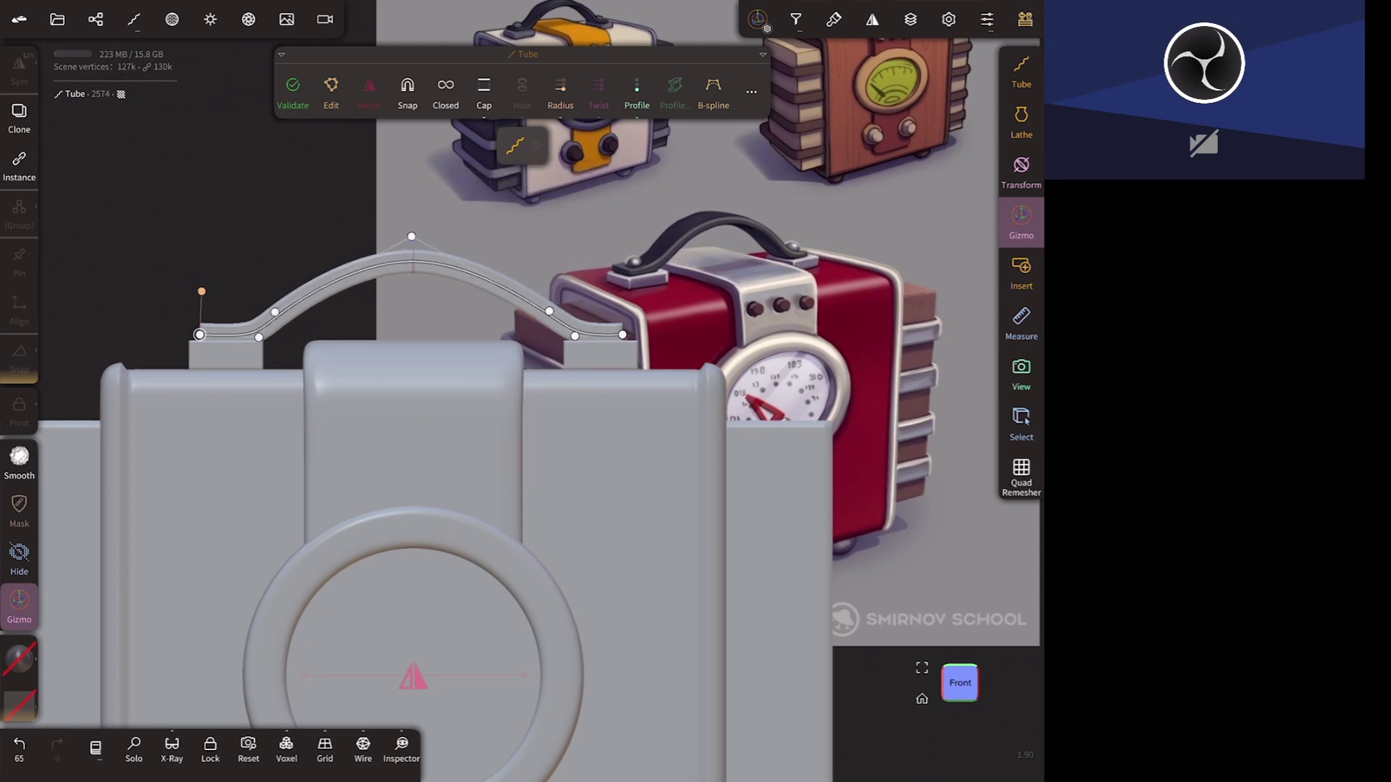
{"action": "mouse_move", "coordinate": [931, 475]}
{"action": "left_mouse_down"}
{"action": "mouse_move", "coordinate": [832, 523]}
{"action": "mouse_move", "coordinate": [807, 449]}
{"action": "left_mouse_up"}
{"action": "left_click", "coordinate": [293, 85]}
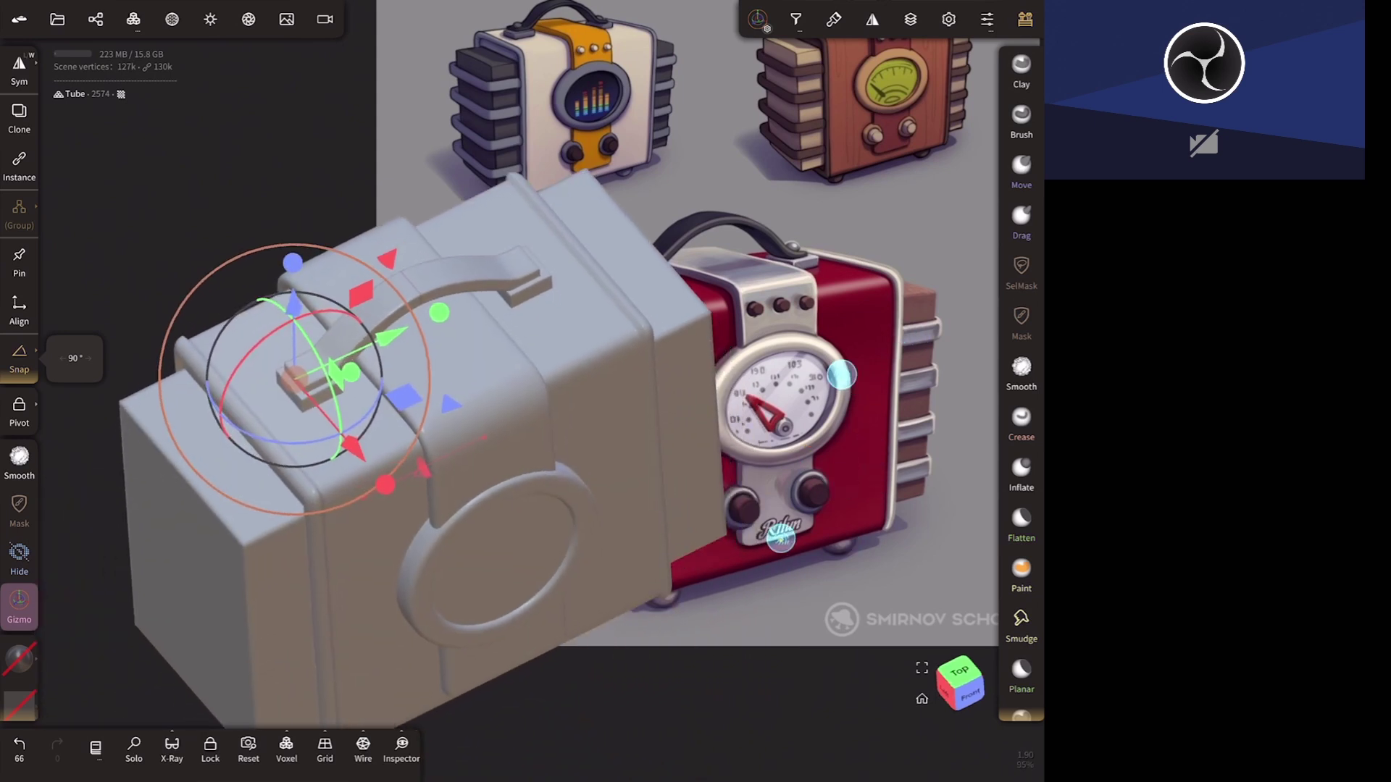
- Inspect the finished handle from several angles and select the box's middle body
{"action": "mouse_move", "coordinate": [861, 404]}
{"action": "middle_mouse_down"}
{"action": "mouse_move", "coordinate": [833, 470]}
{"action": "mouse_move", "coordinate": [829, 390]}
{"action": "middle_mouse_up"}
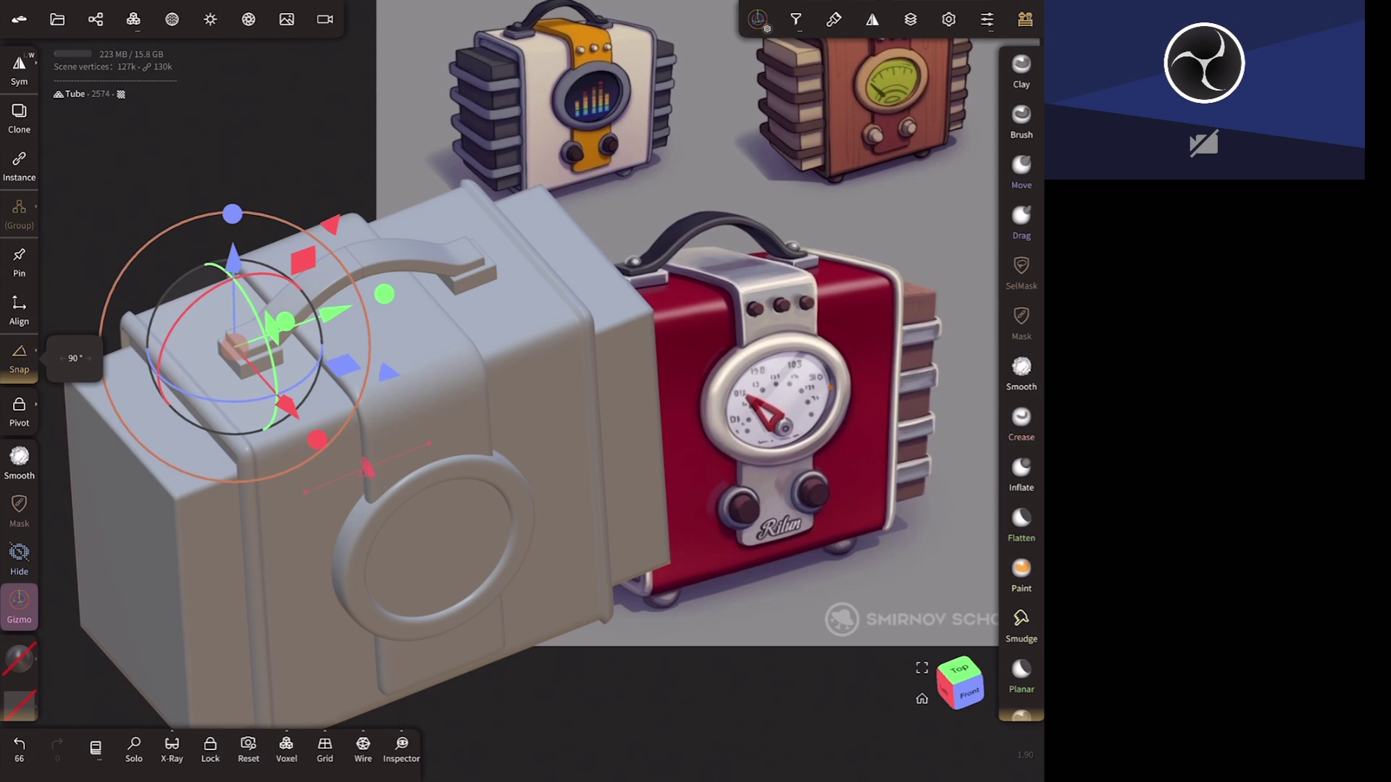
{"action": "middle_click_drag", "start_coordinate": [797, 528], "coordinate": [867, 407]}
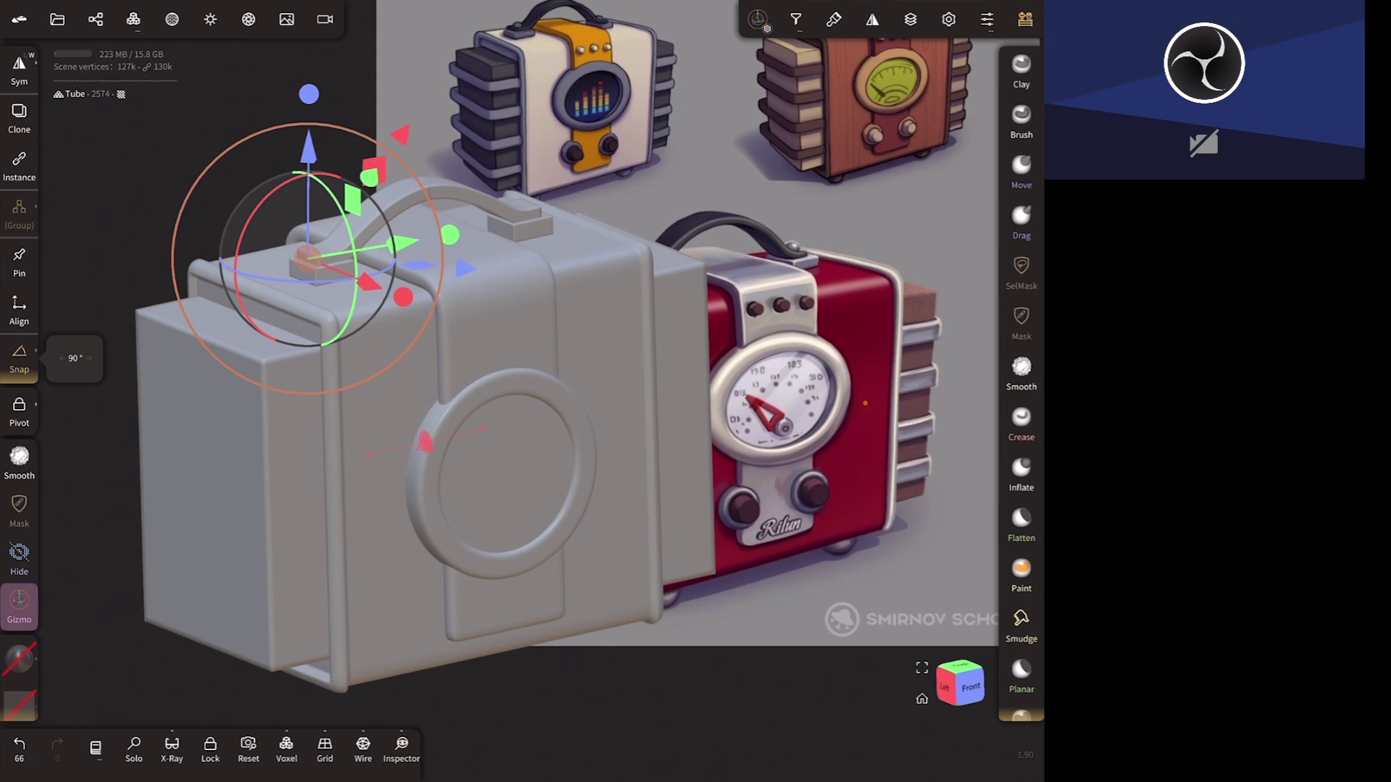
{"action": "mouse_move", "coordinate": [782, 500]}
{"action": "left_mouse_down"}
{"action": "mouse_move", "coordinate": [728, 489]}
{"action": "mouse_move", "coordinate": [777, 482]}
{"action": "left_mouse_up"}
{"action": "left_click_drag", "start_coordinate": [724, 578], "coordinate": [712, 618]}
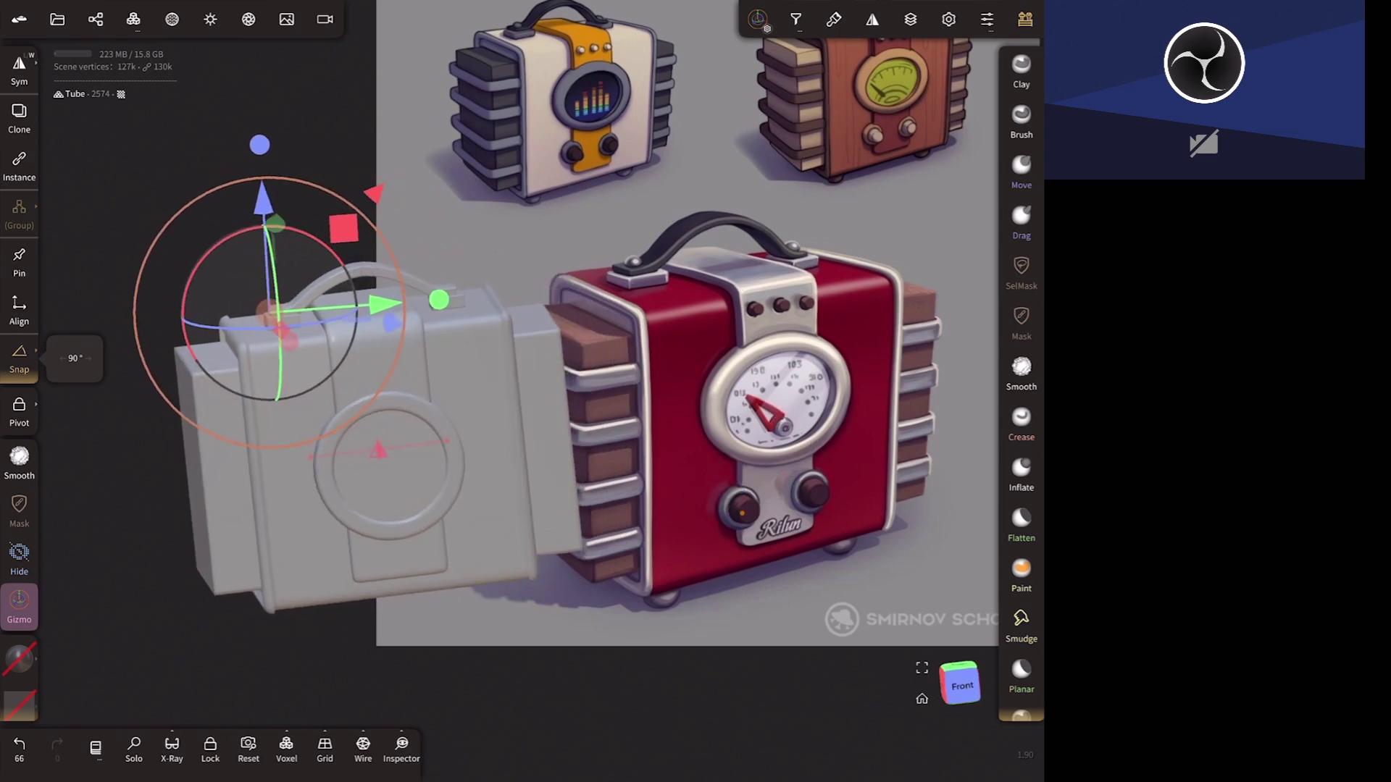
{"action": "left_click", "coordinate": [962, 686]}
{"action": "left_click_drag", "start_coordinate": [862, 442], "coordinate": [867, 442]}
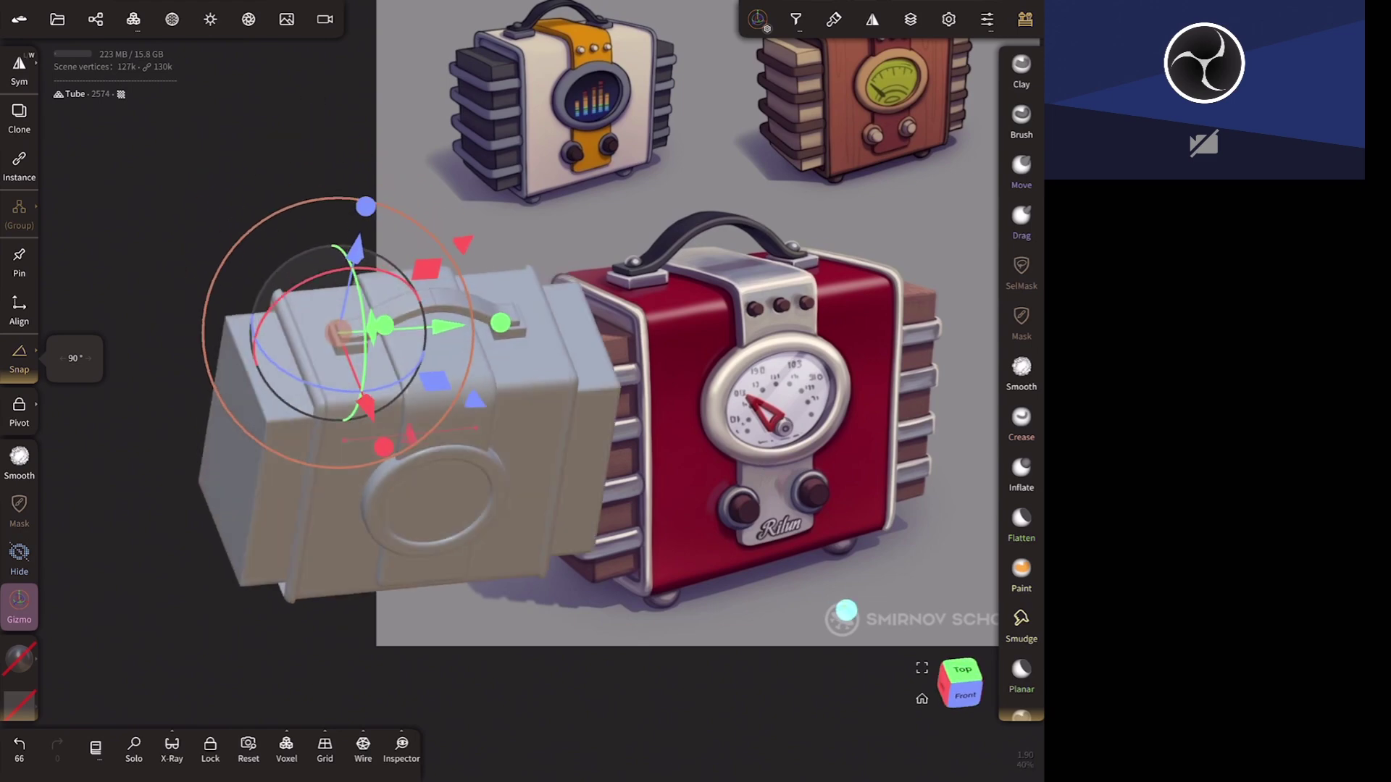
{"action": "left_click_drag", "start_coordinate": [764, 461], "coordinate": [900, 258]}
{"action": "left_click_drag", "start_coordinate": [891, 627], "coordinate": [881, 510]}
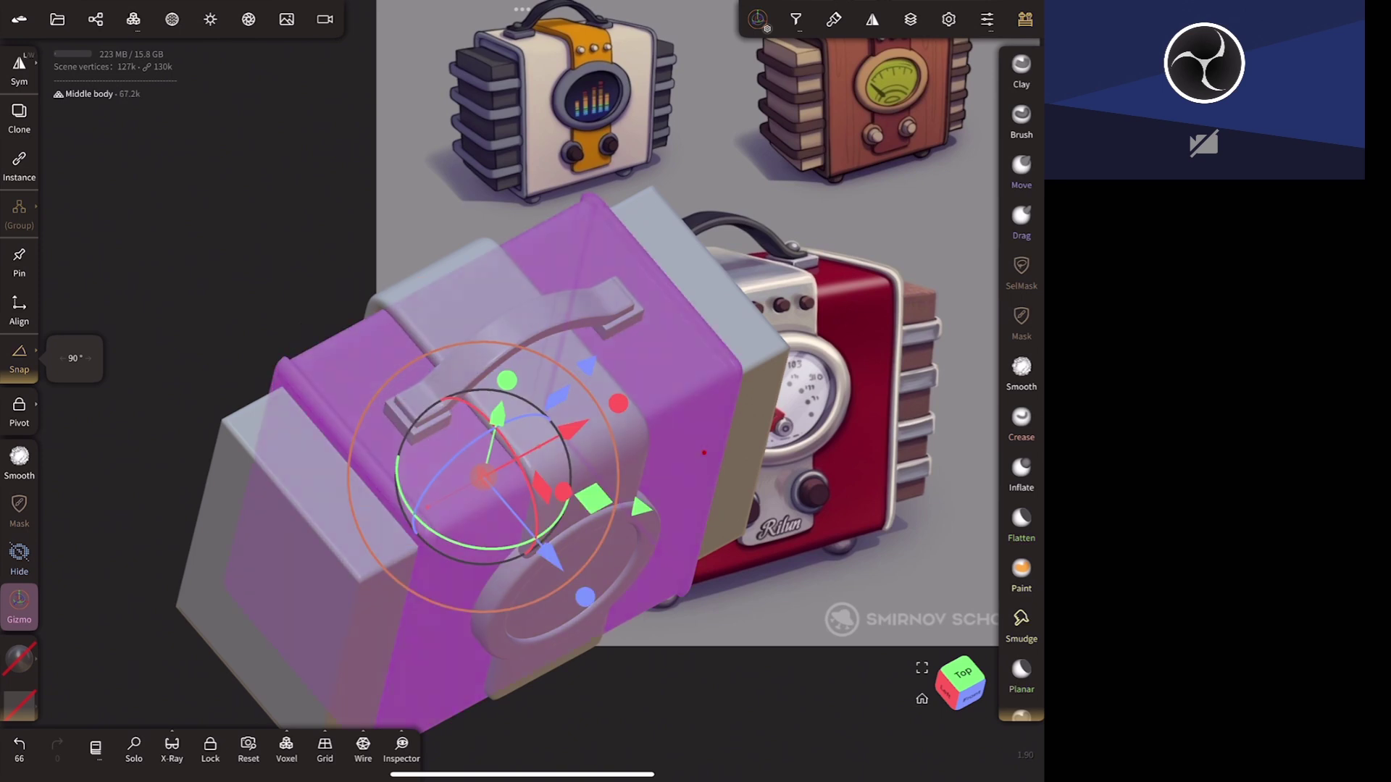
{"action": "left_click_drag", "start_coordinate": [890, 312], "coordinate": [901, 279]}
{"action": "left_click", "coordinate": [502, 320]}
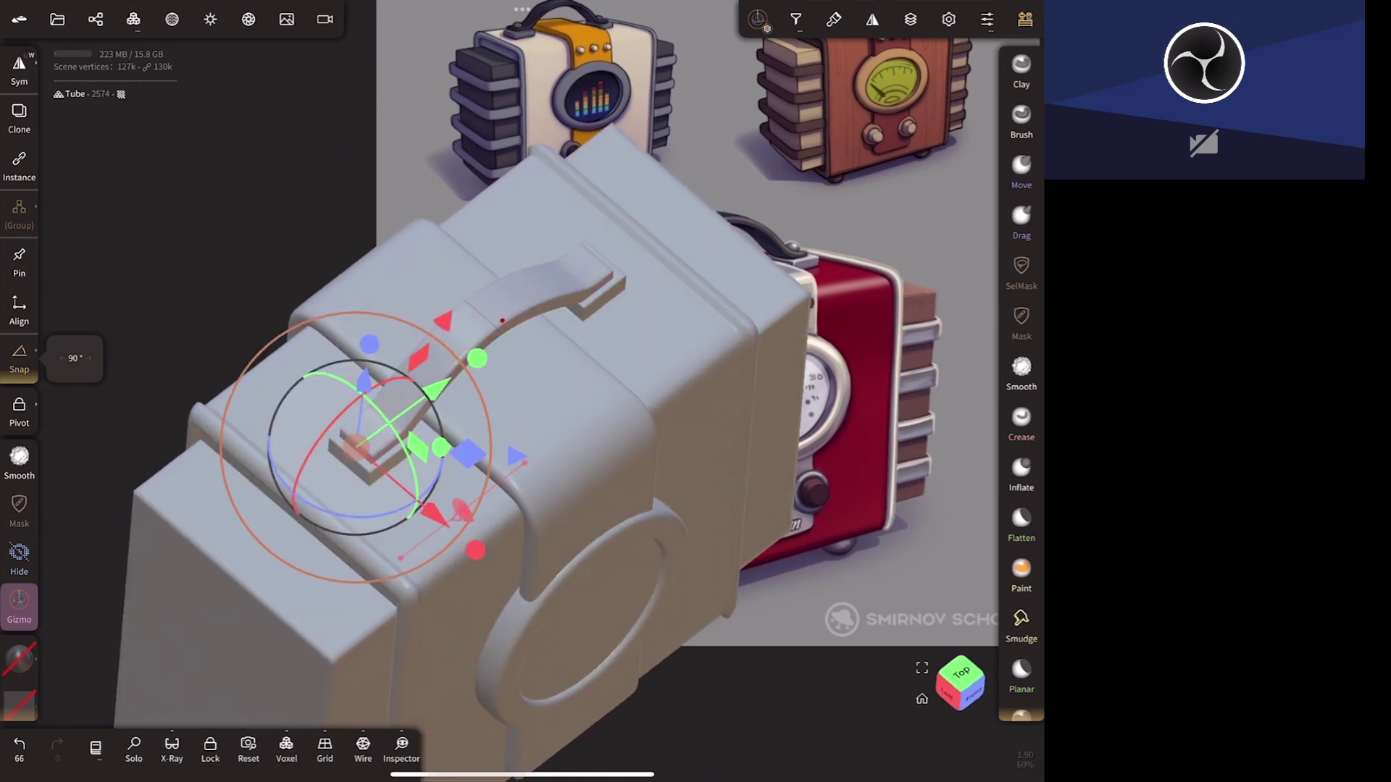
{"action": "left_click", "coordinate": [1024, 19]}
{"action": "left_click", "coordinate": [1022, 373]}
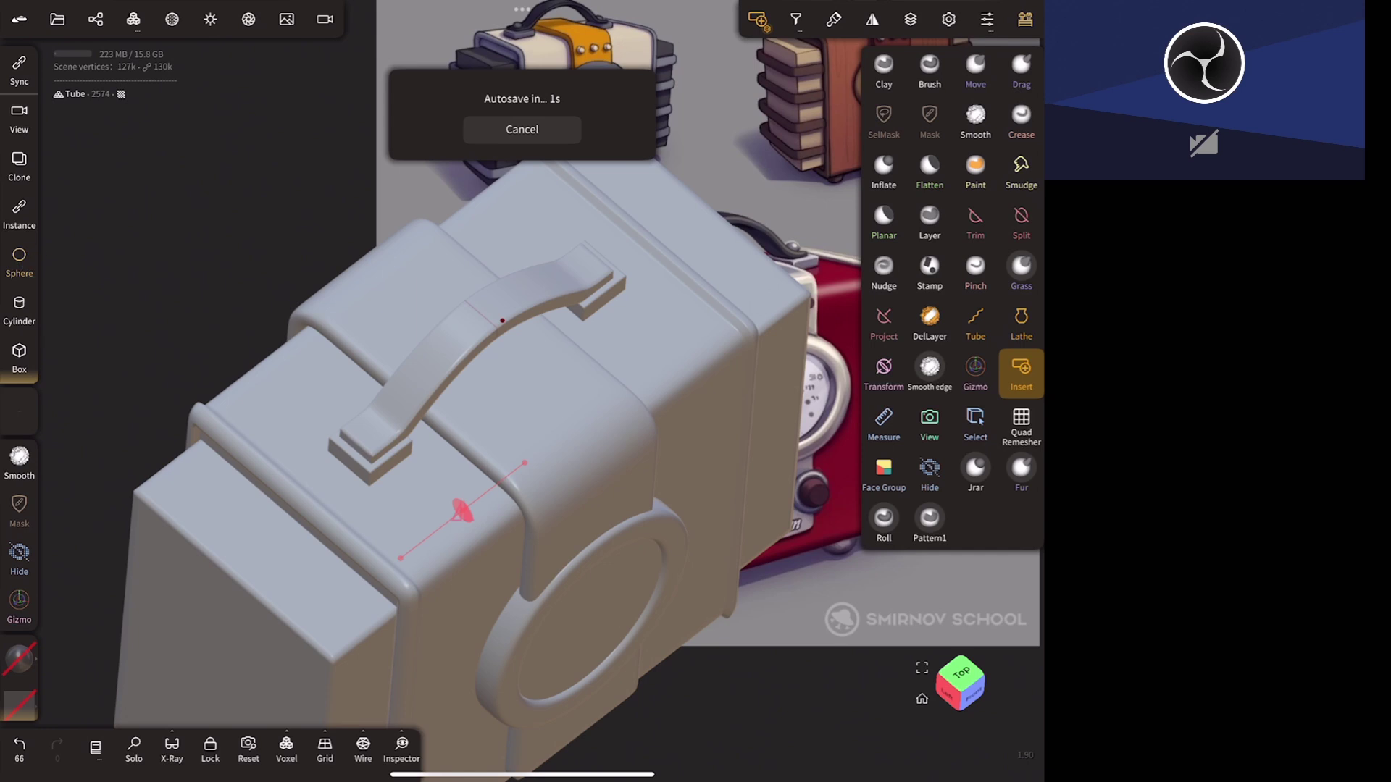
{"action": "left_click", "coordinate": [370, 432]}
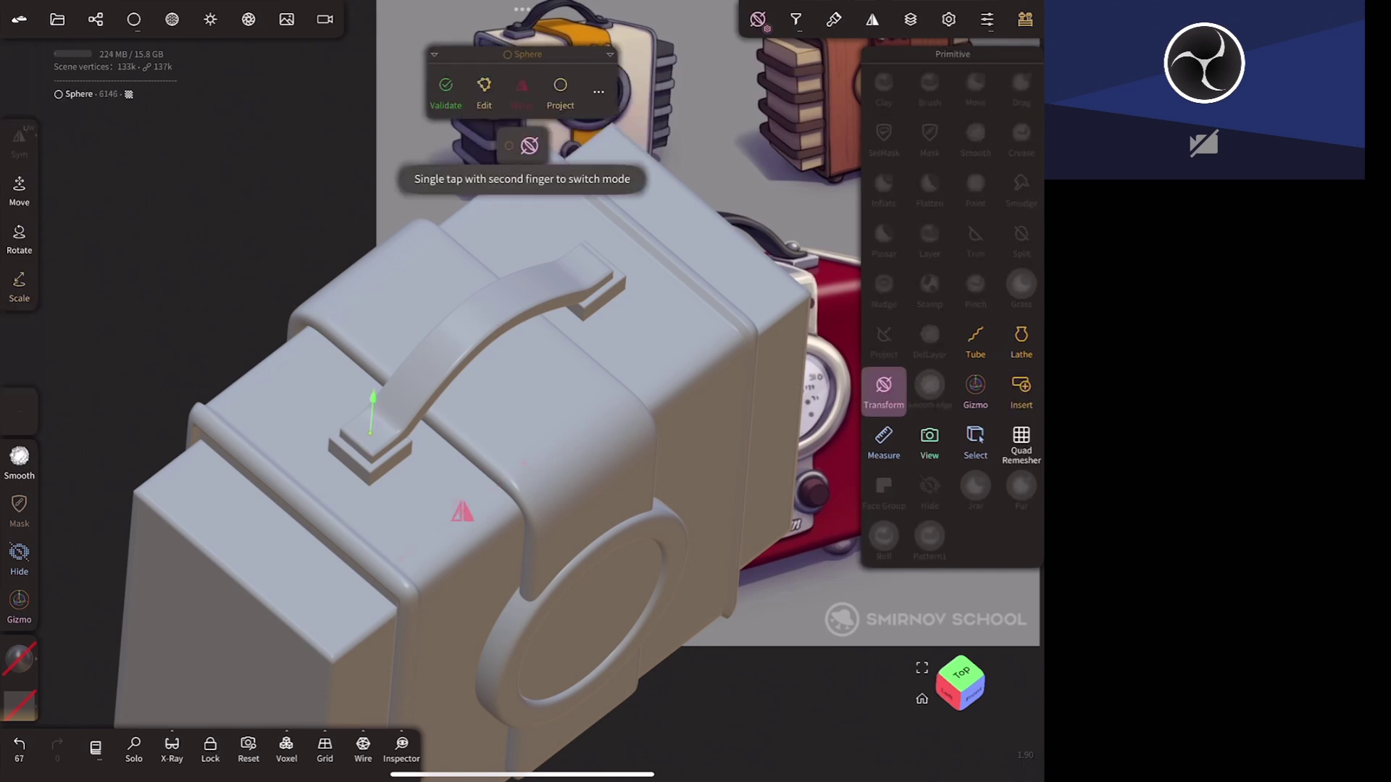
{"action": "left_click", "coordinate": [1021, 391]}
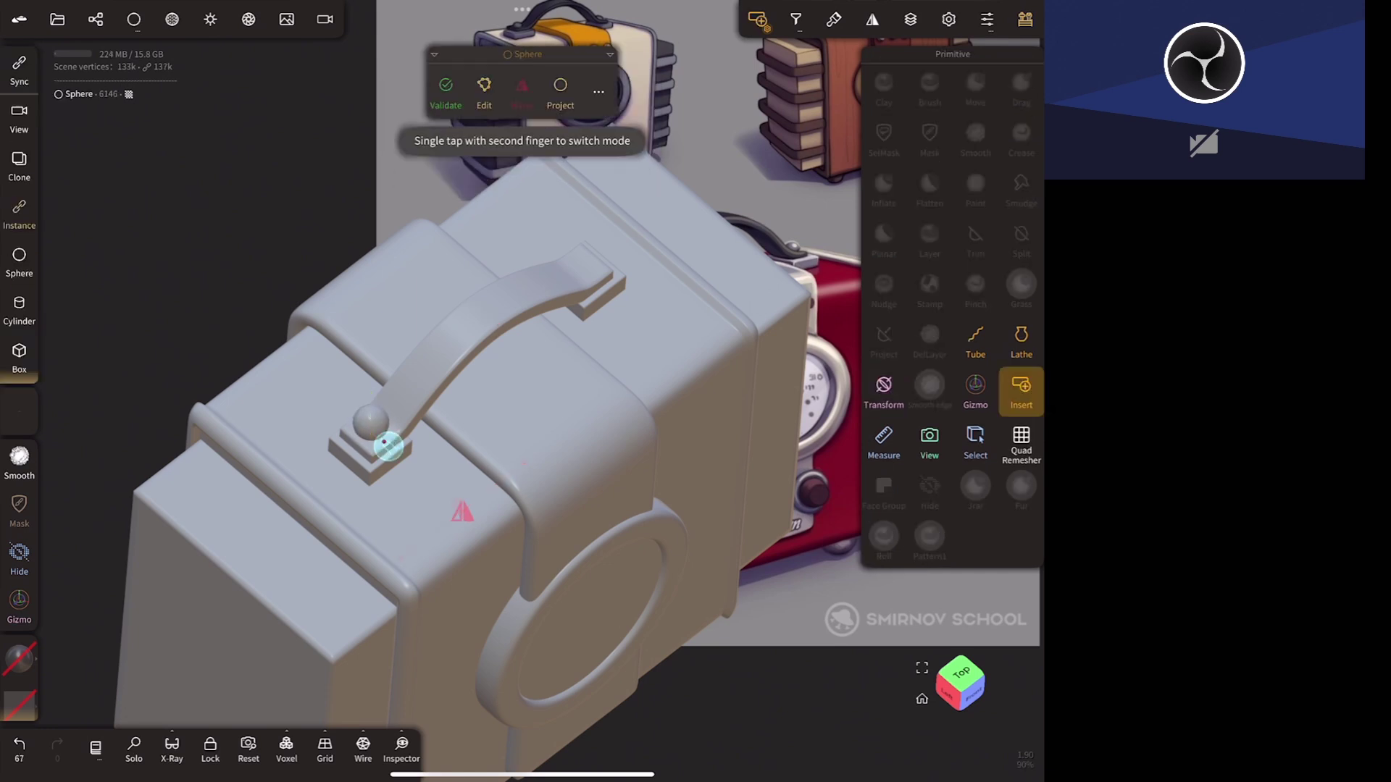
{"action": "left_click", "coordinate": [522, 91]}
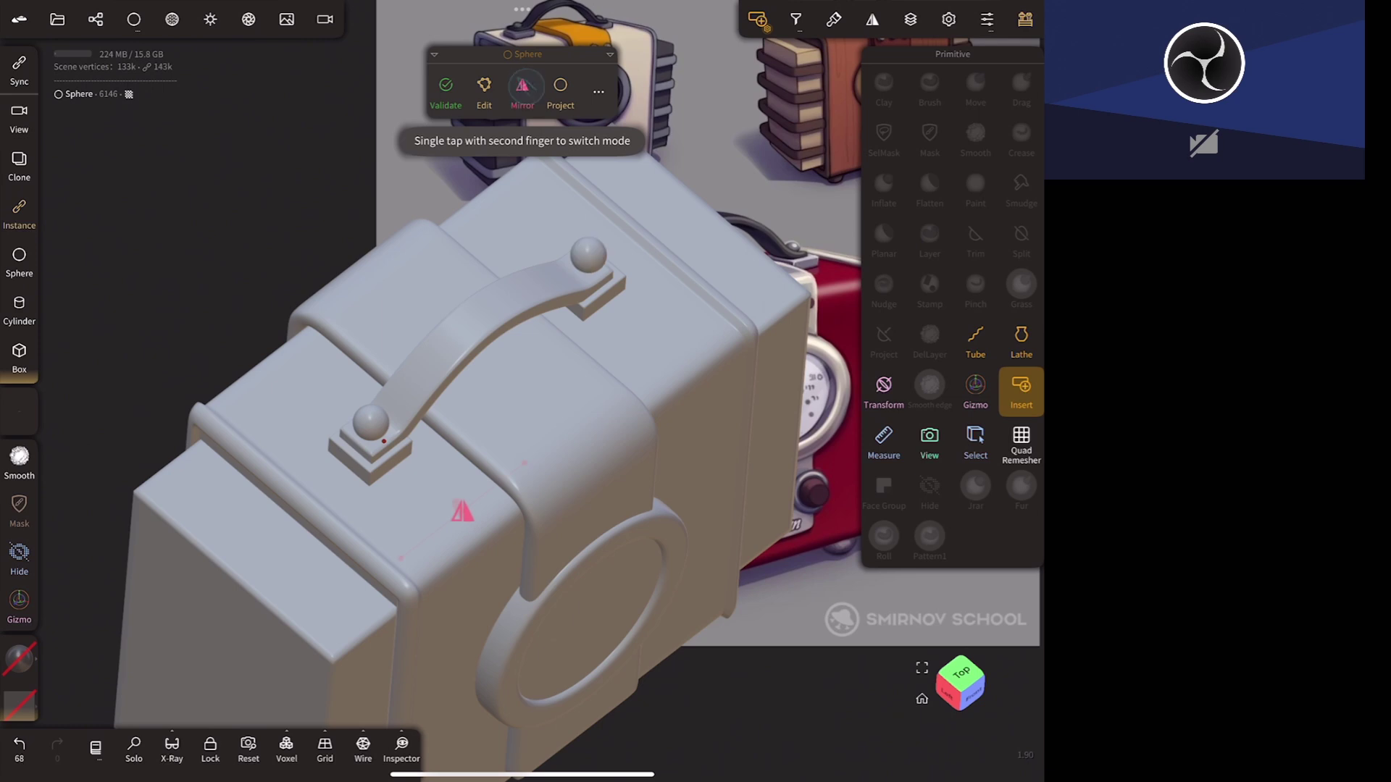
{"action": "left_click", "coordinate": [980, 701]}
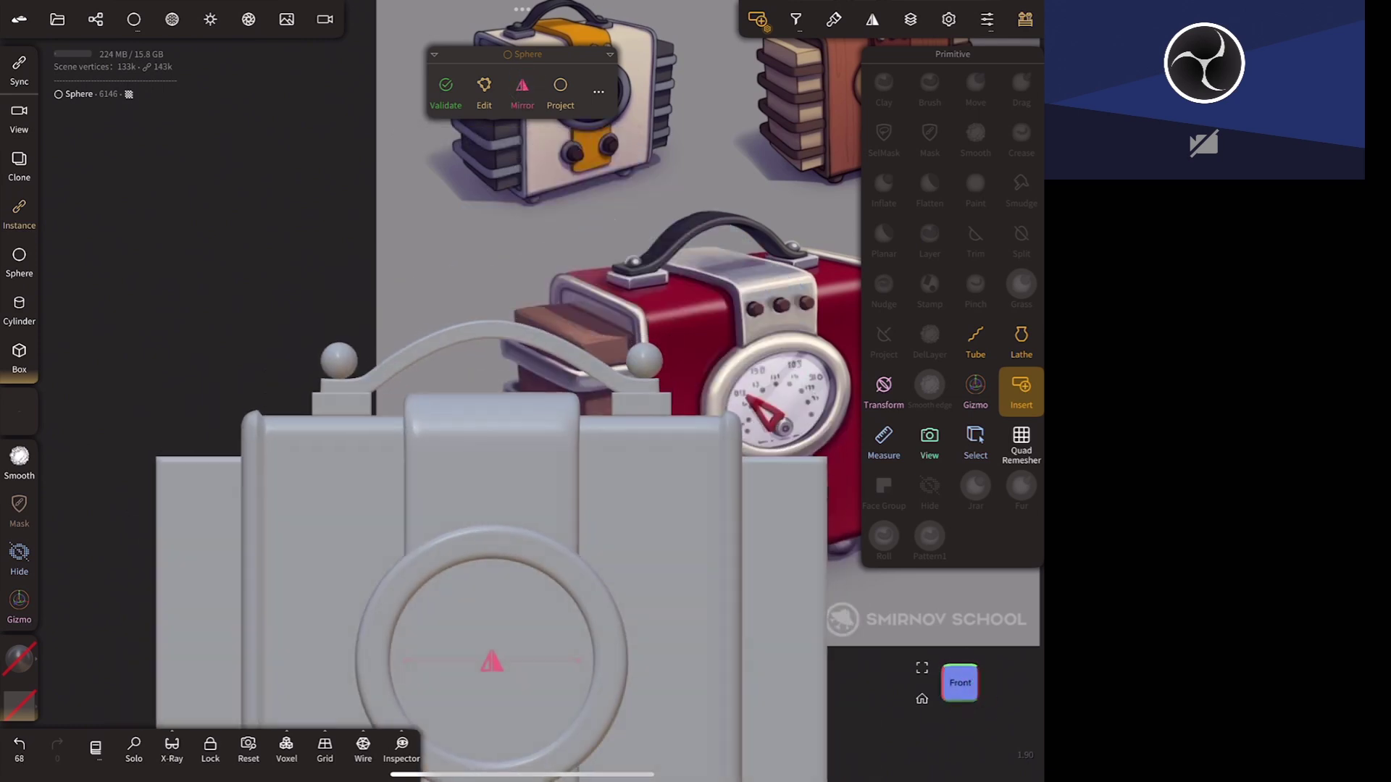
{"action": "left_click_drag", "start_coordinate": [622, 449], "coordinate": [751, 559]}
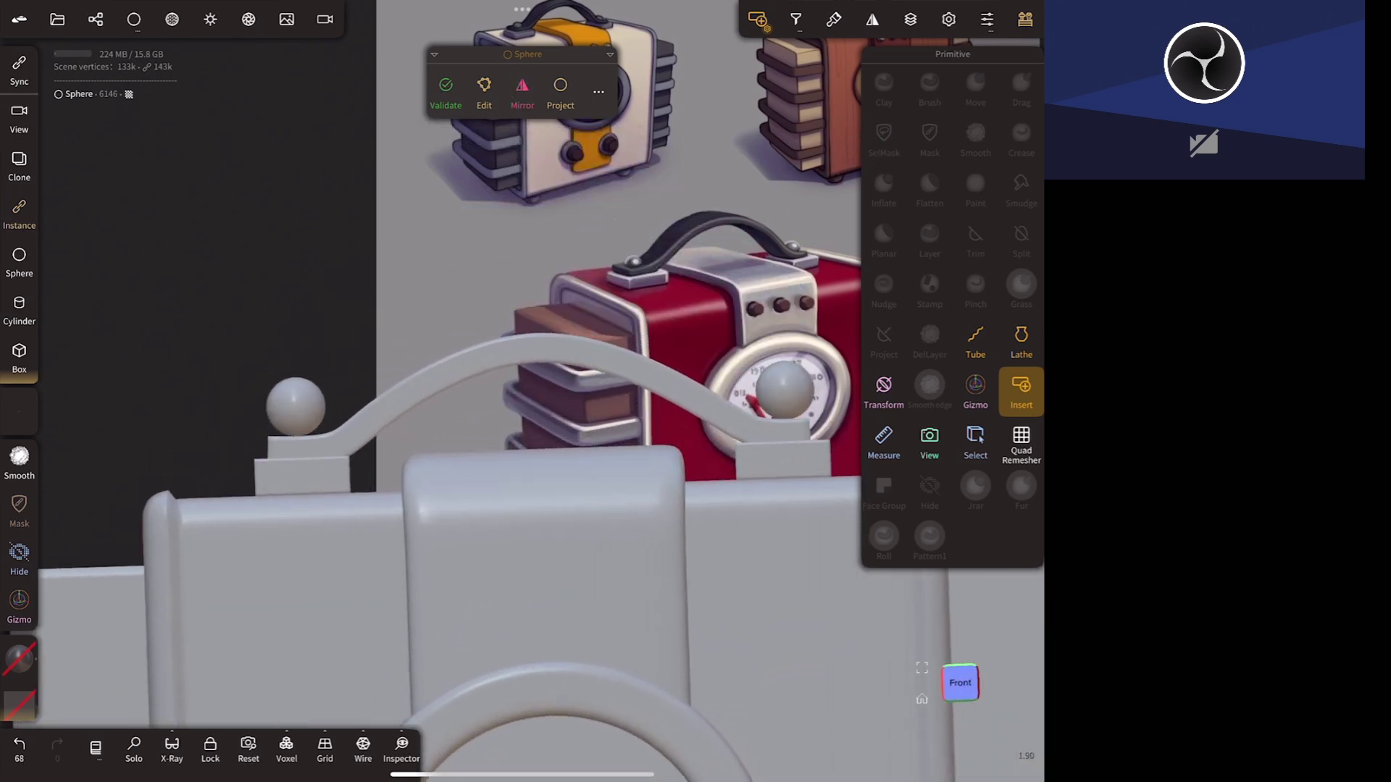
{"action": "left_click", "coordinate": [975, 391]}
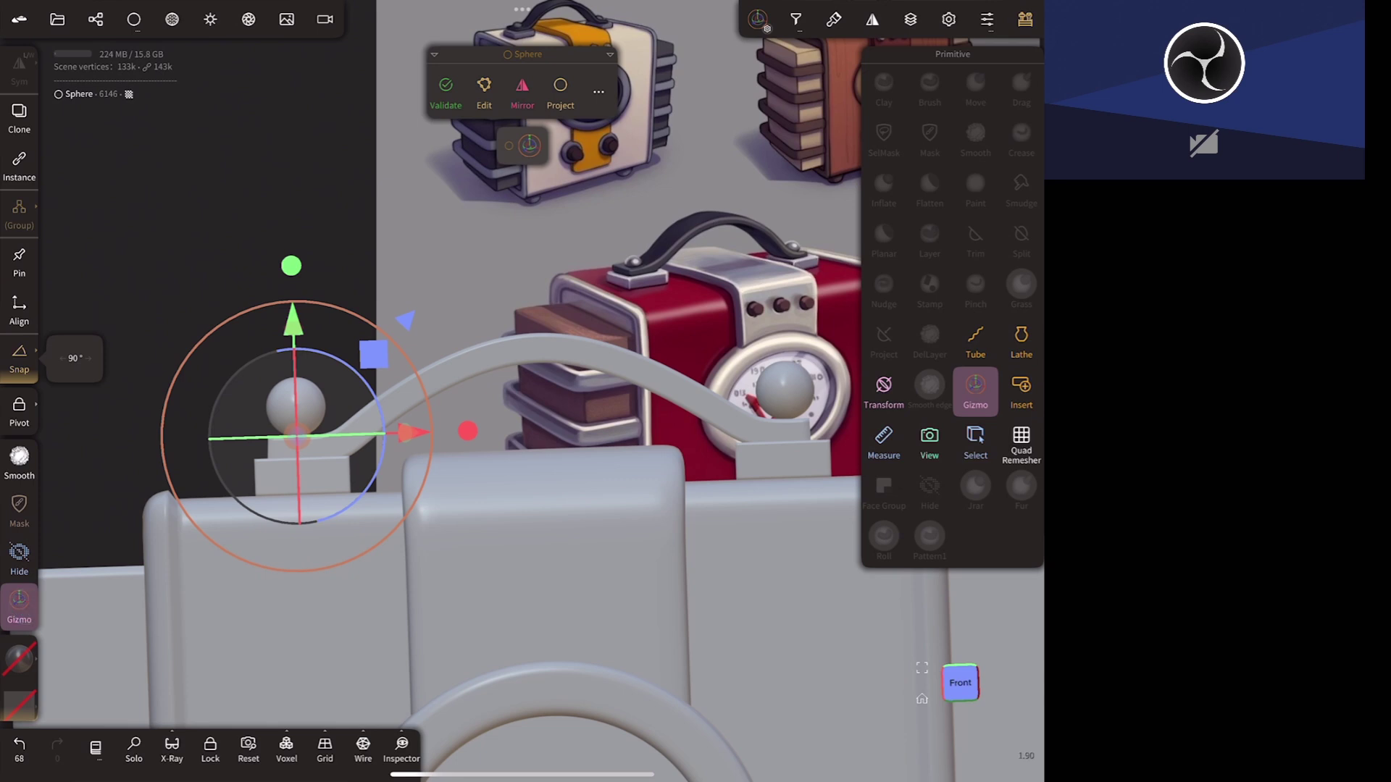
{"action": "left_click_drag", "start_coordinate": [427, 405], "coordinate": [373, 323]}
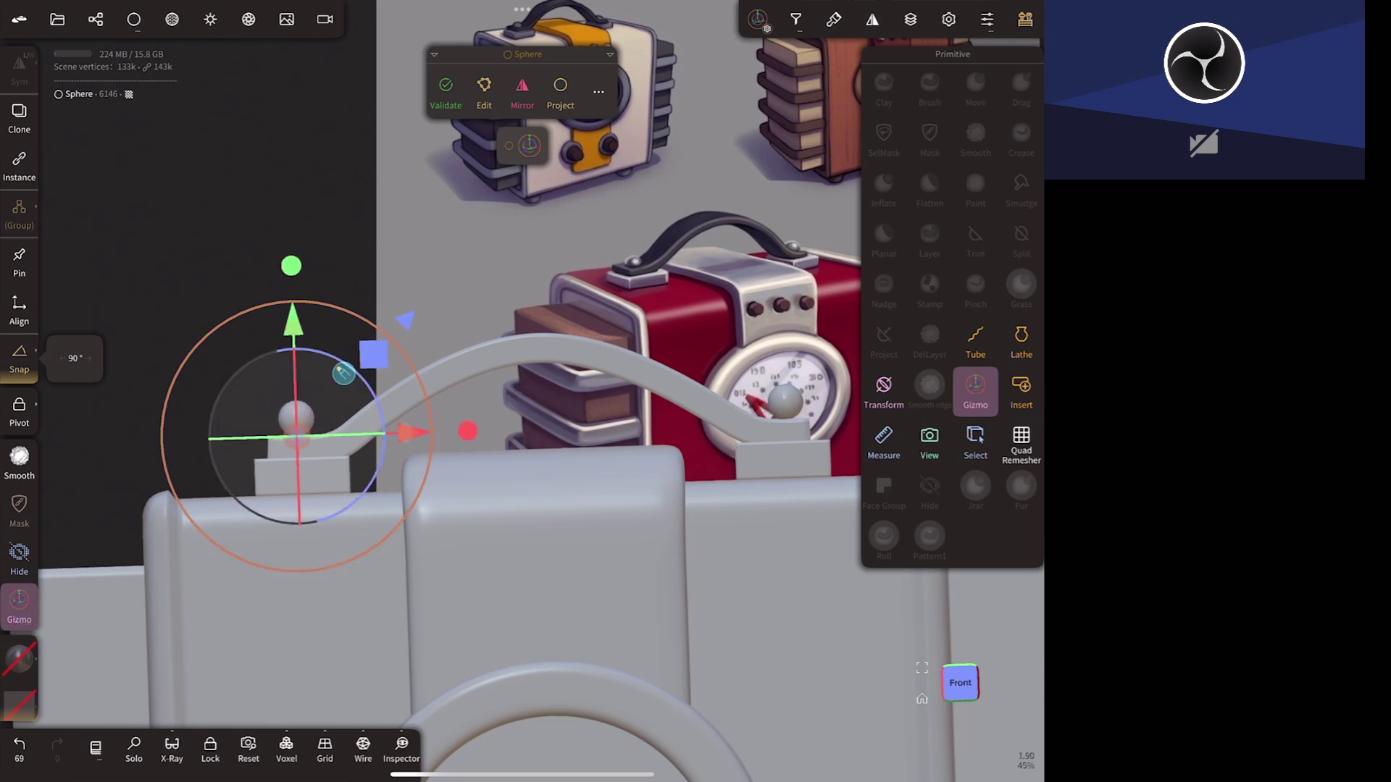
{"action": "left_click_drag", "start_coordinate": [292, 264], "coordinate": [294, 327]}
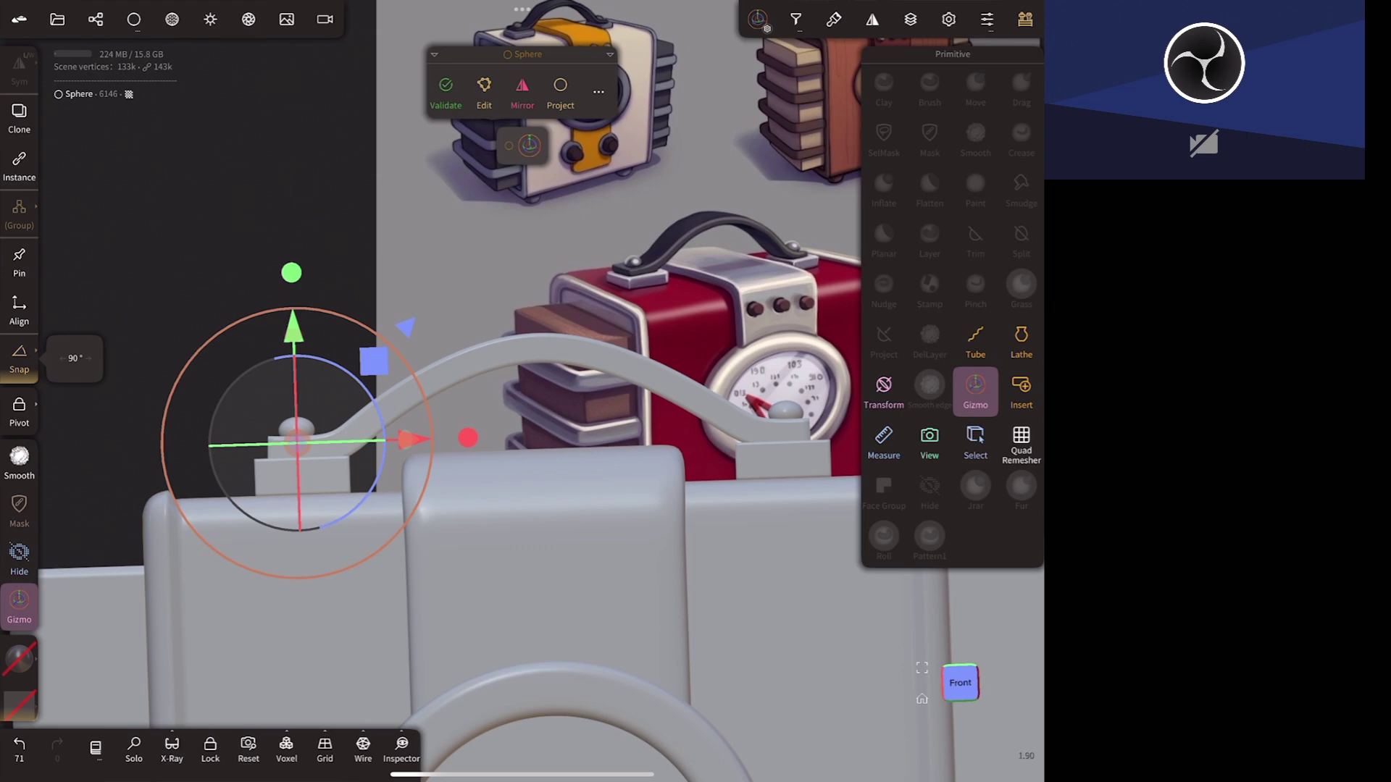
{"action": "left_click_drag", "start_coordinate": [651, 304], "coordinate": [672, 435]}
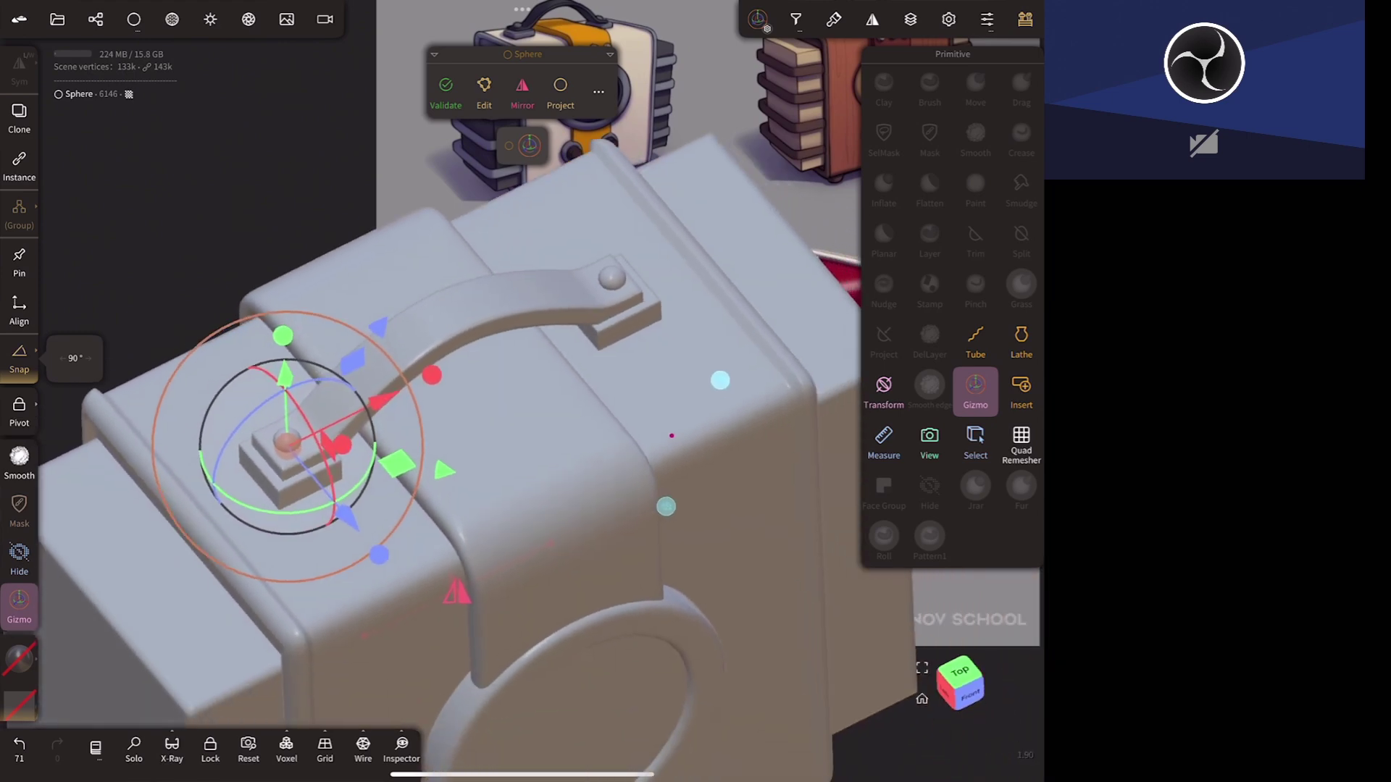
{"action": "middle_click_drag", "start_coordinate": [693, 443], "coordinate": [667, 416]}
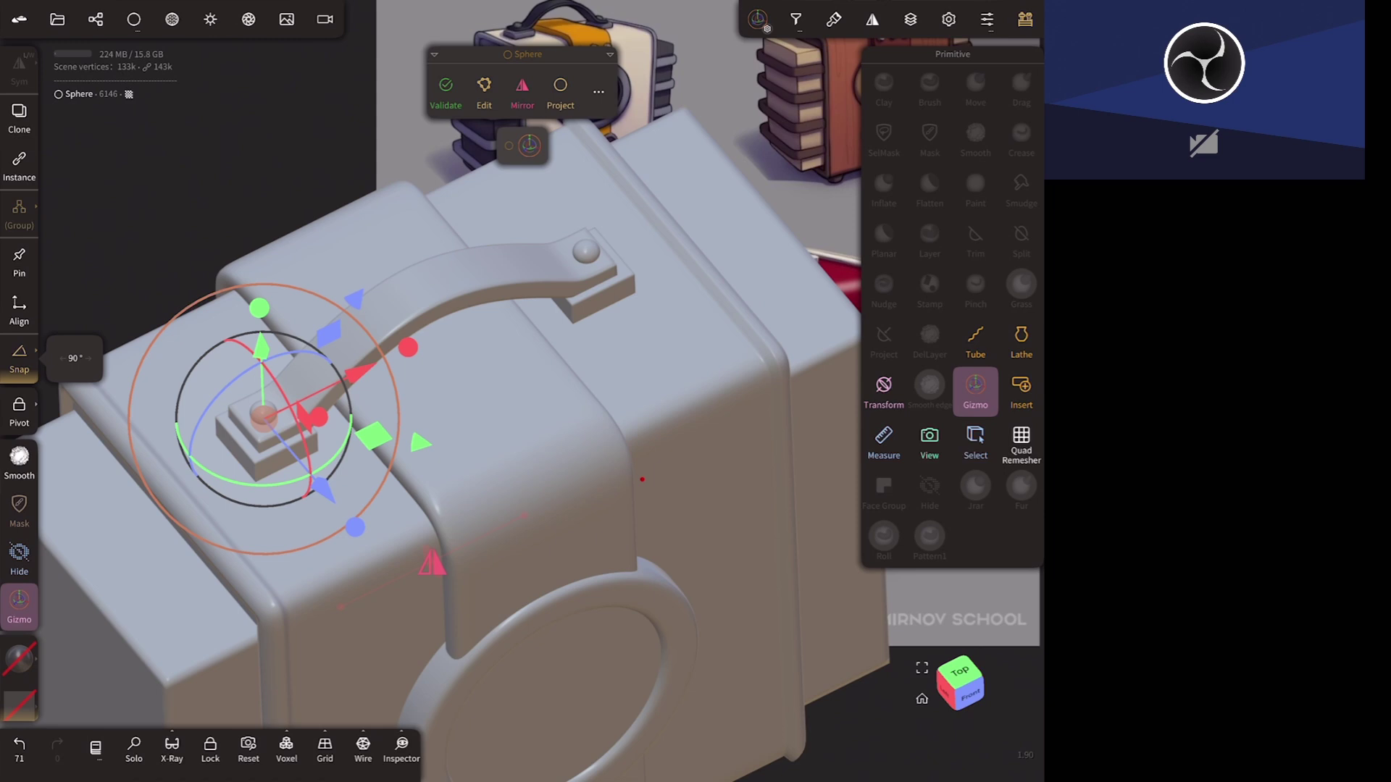
{"action": "middle_click_drag", "start_coordinate": [878, 630], "coordinate": [742, 514]}
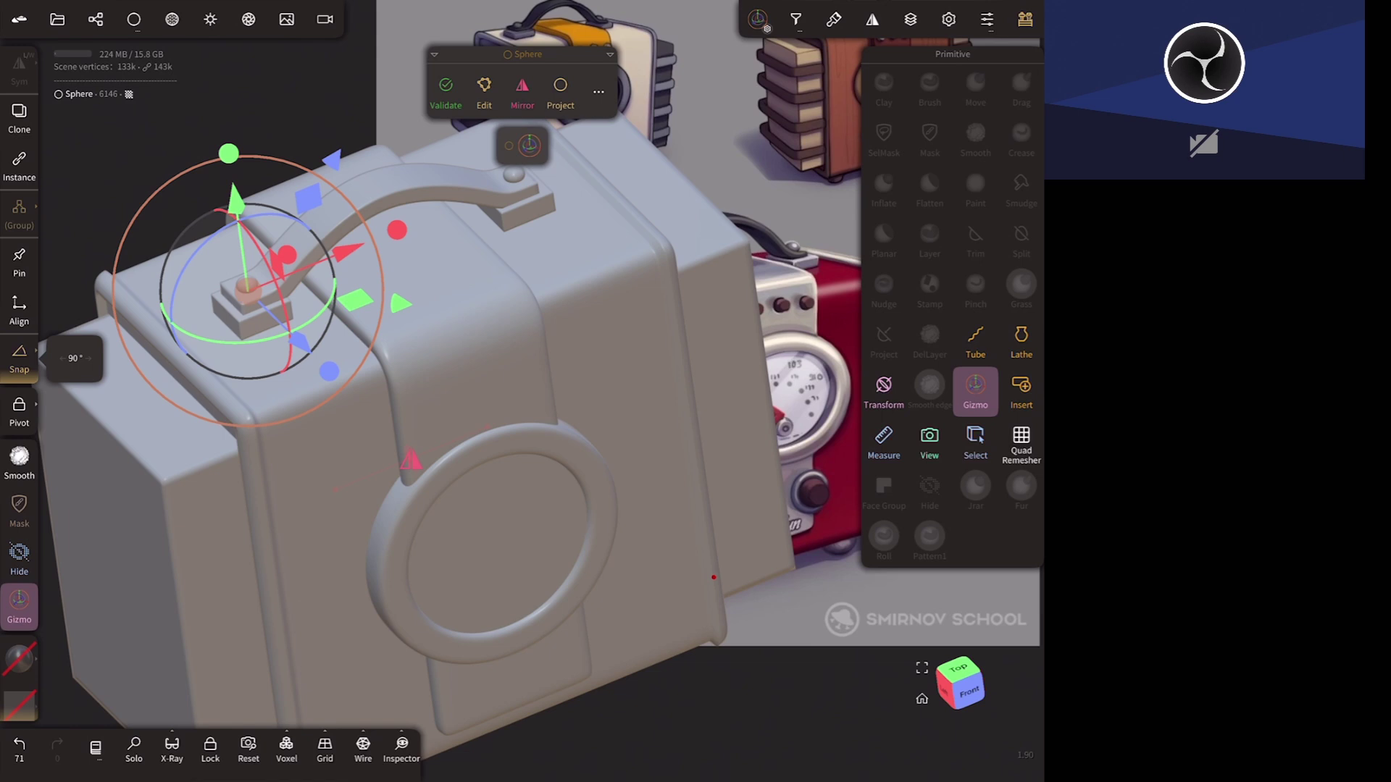
{"action": "mouse_move", "coordinate": [713, 577]}
{"action": "middle_mouse_down"}
{"action": "mouse_move", "coordinate": [732, 578]}
{"action": "mouse_move", "coordinate": [717, 548]}
{"action": "middle_mouse_up"}
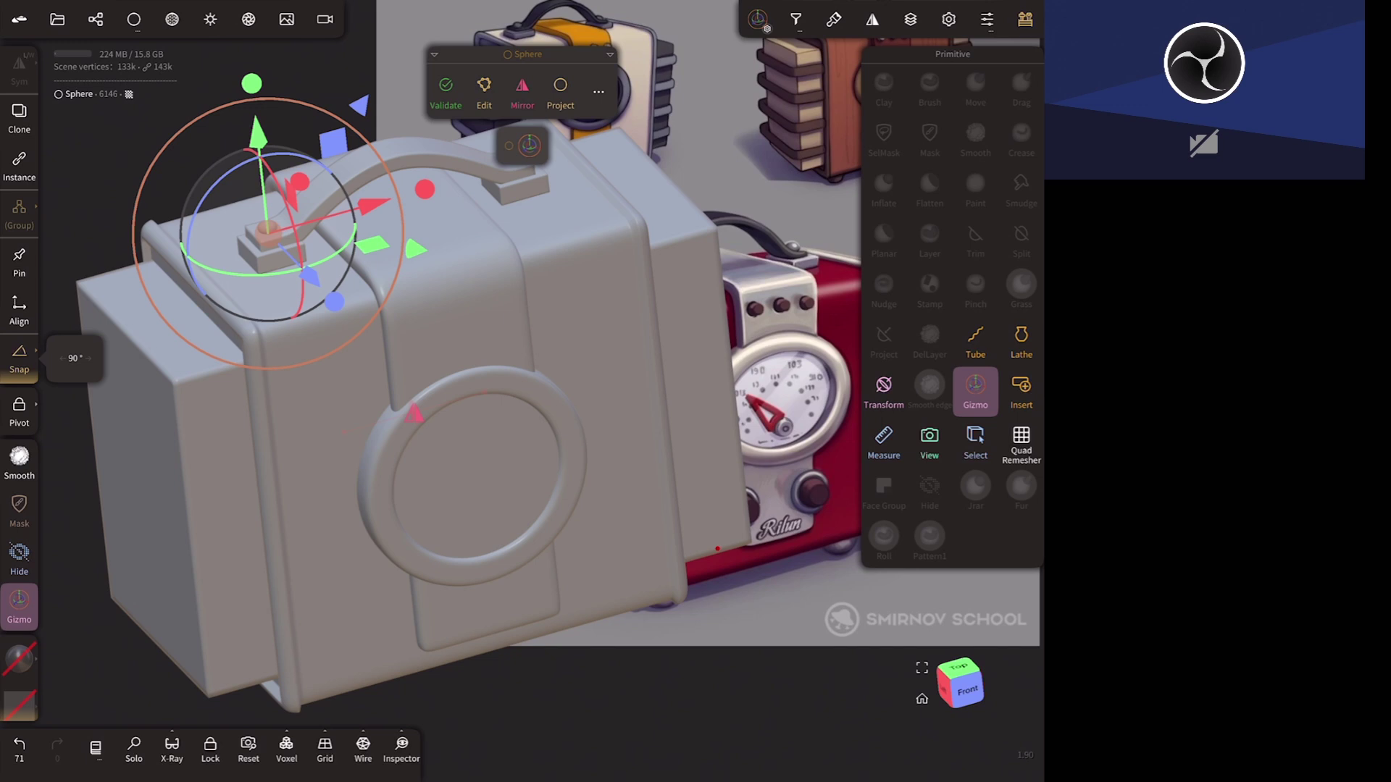
{"action": "left_click", "coordinate": [57, 19]}
{"action": "mouse_move", "coordinate": [761, 578]}
{"action": "middle_mouse_down"}
{"action": "mouse_move", "coordinate": [792, 569]}
{"action": "mouse_move", "coordinate": [727, 615]}
{"action": "mouse_move", "coordinate": [761, 578]}
{"action": "mouse_move", "coordinate": [734, 576]}
{"action": "mouse_move", "coordinate": [732, 651]}
{"action": "mouse_move", "coordinate": [675, 633]}
{"action": "mouse_move", "coordinate": [675, 548]}
{"action": "middle_mouse_up"}
{"action": "left_click", "coordinate": [962, 684]}
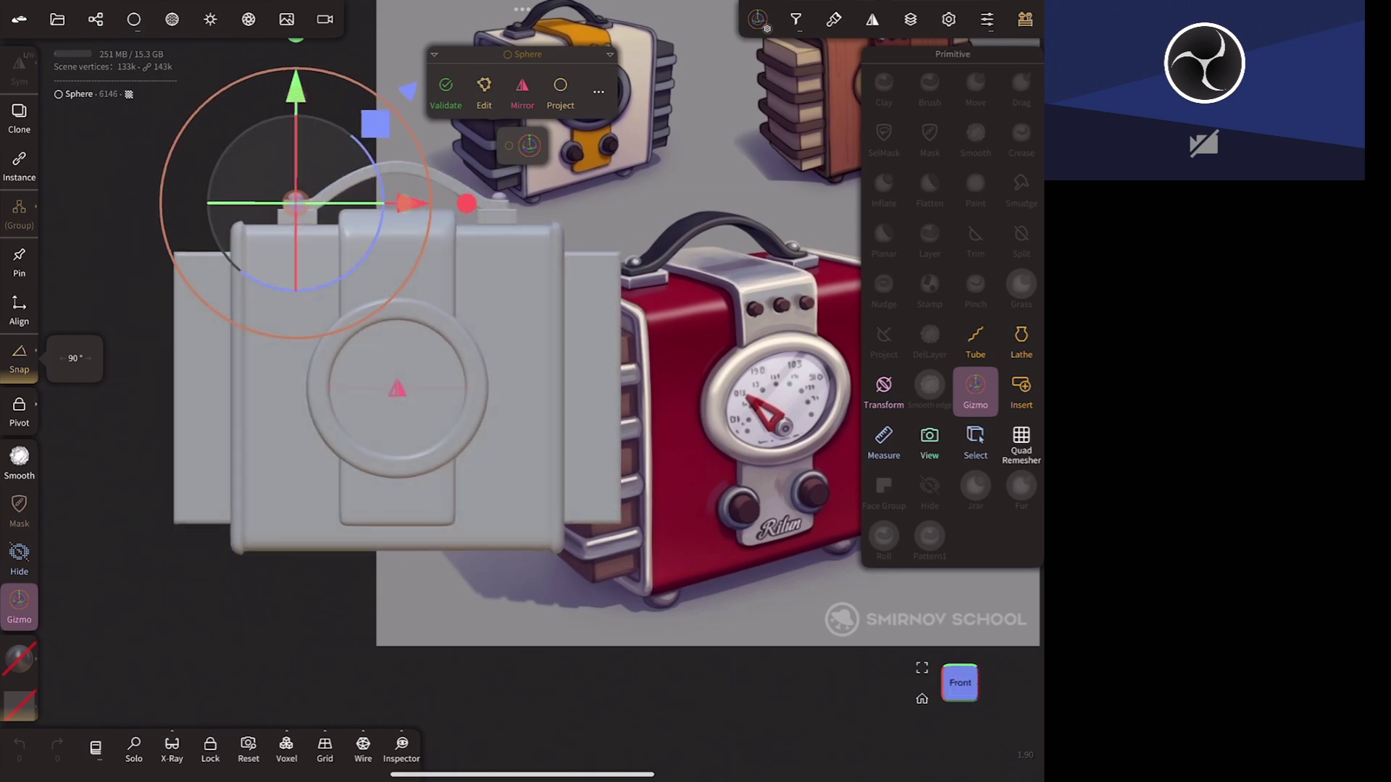
- Collapse the Mirror group in the scene list and add a new Box primitive
{"action": "left_click", "coordinate": [531, 316]}
{"action": "left_click", "coordinate": [95, 19]}
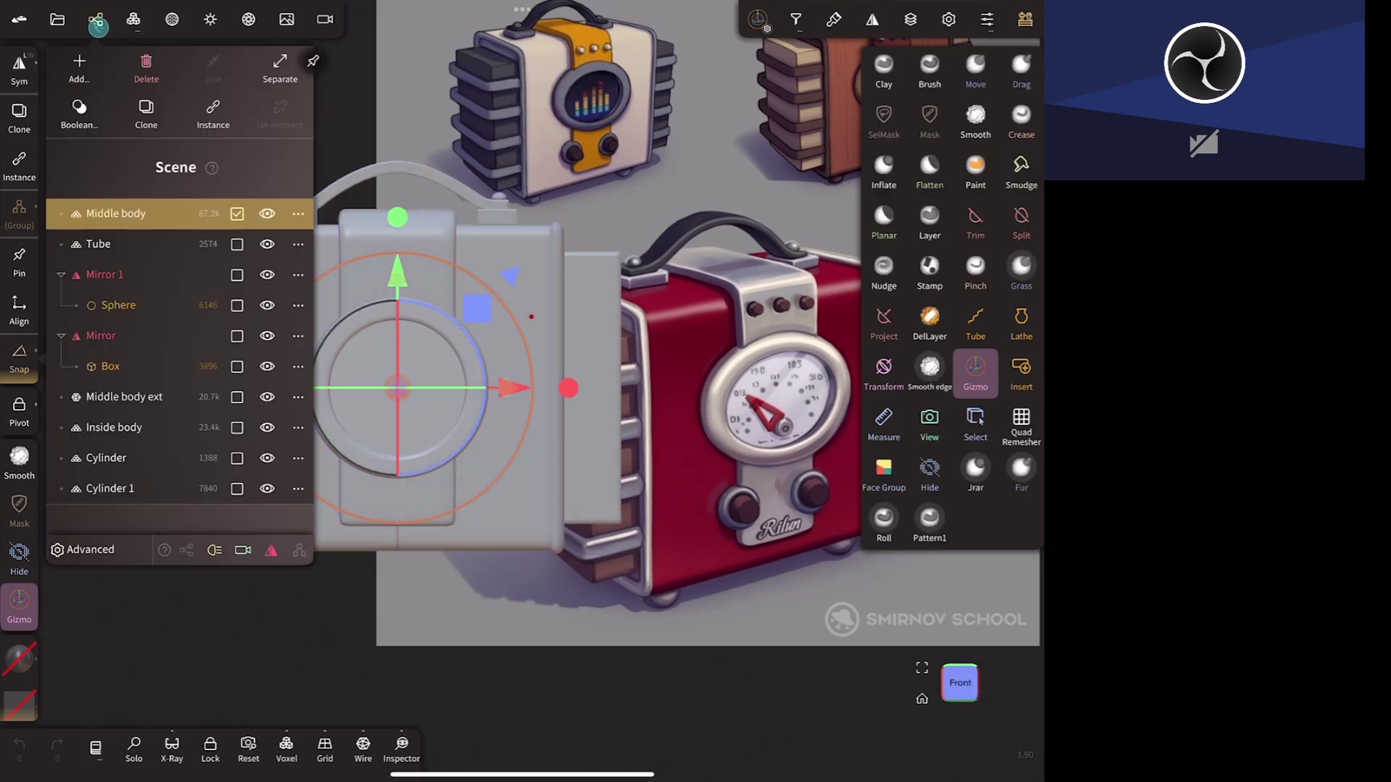
{"action": "left_click", "coordinate": [66, 275]}
{"action": "left_click", "coordinate": [61, 305]}
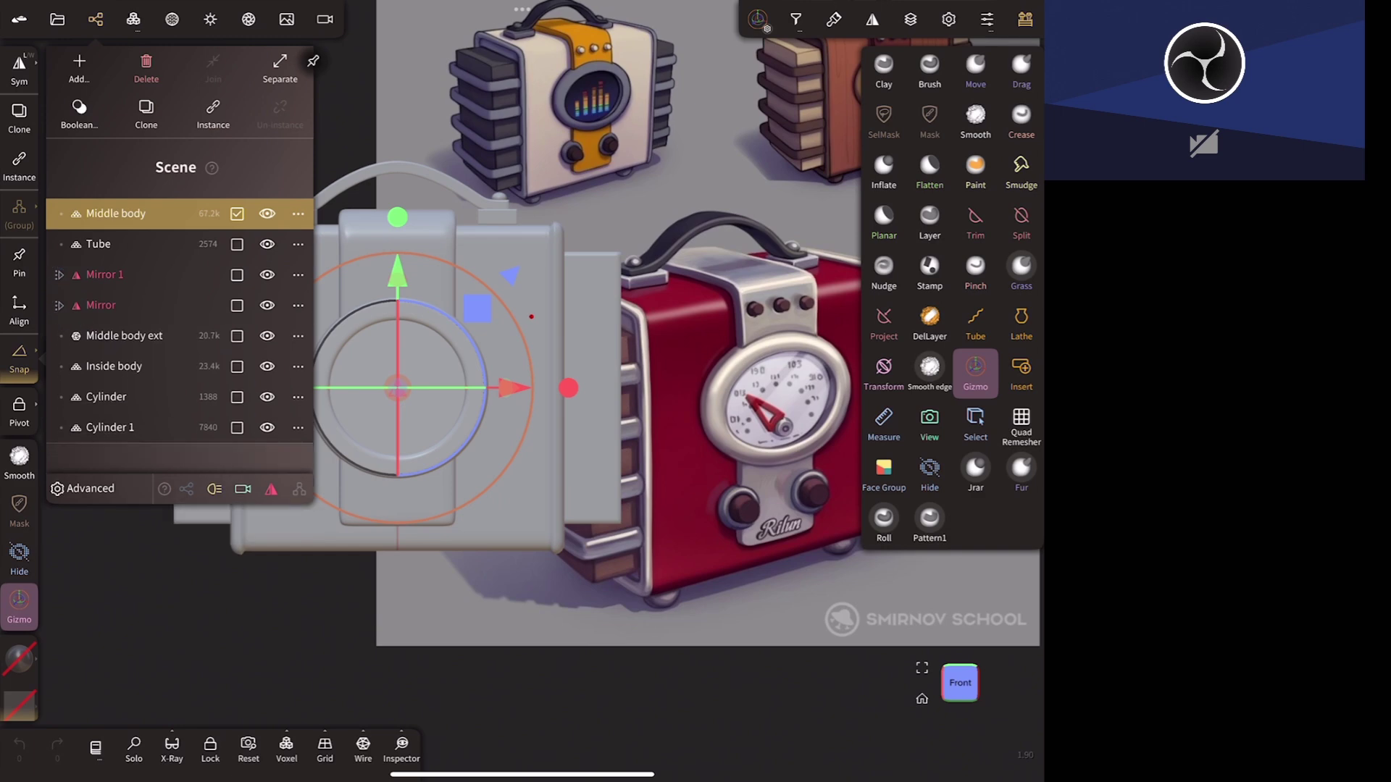
{"action": "left_click", "coordinate": [79, 65]}
{"action": "left_click", "coordinate": [79, 66]}
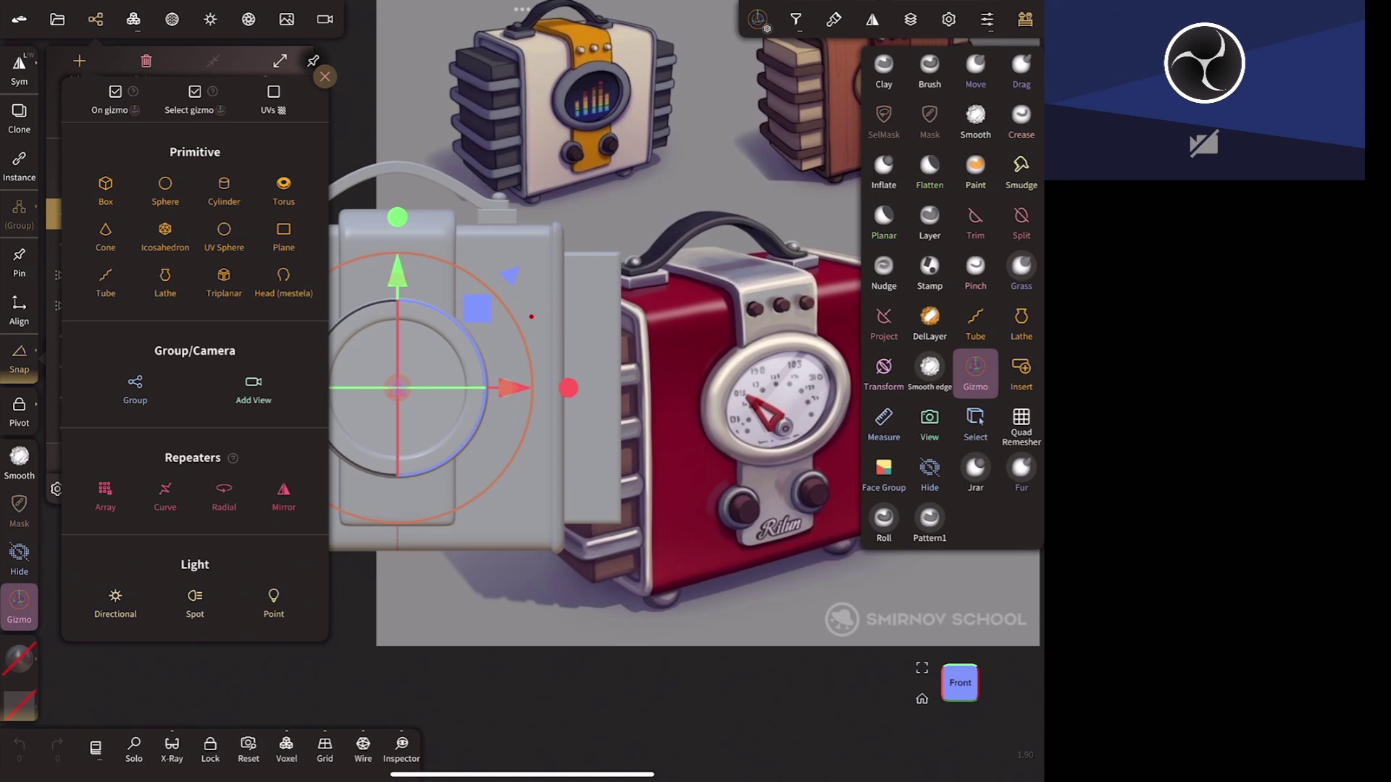
{"action": "left_click", "coordinate": [106, 189]}
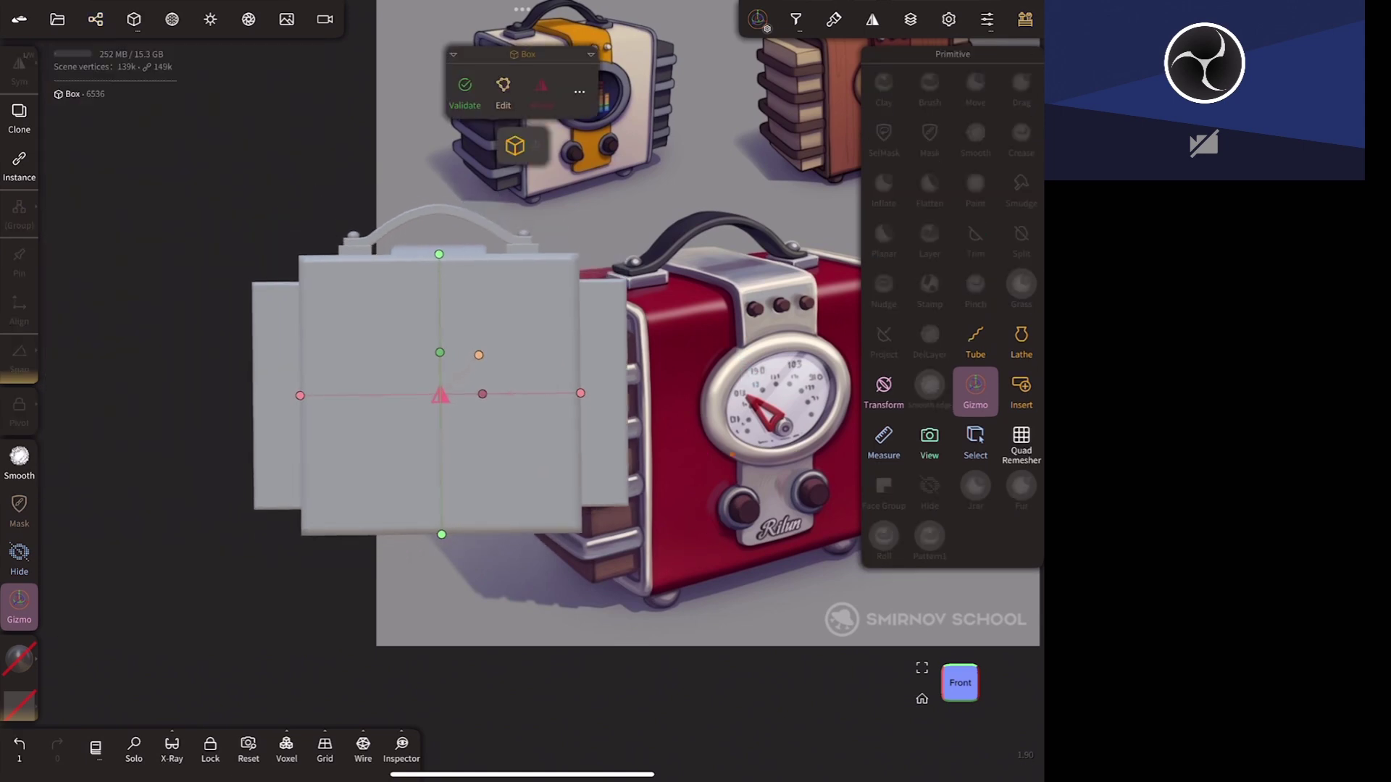
- Rotate the box 90°, stretch it into a long bar, and centre it high on the front
{"action": "left_click", "coordinate": [515, 146]}
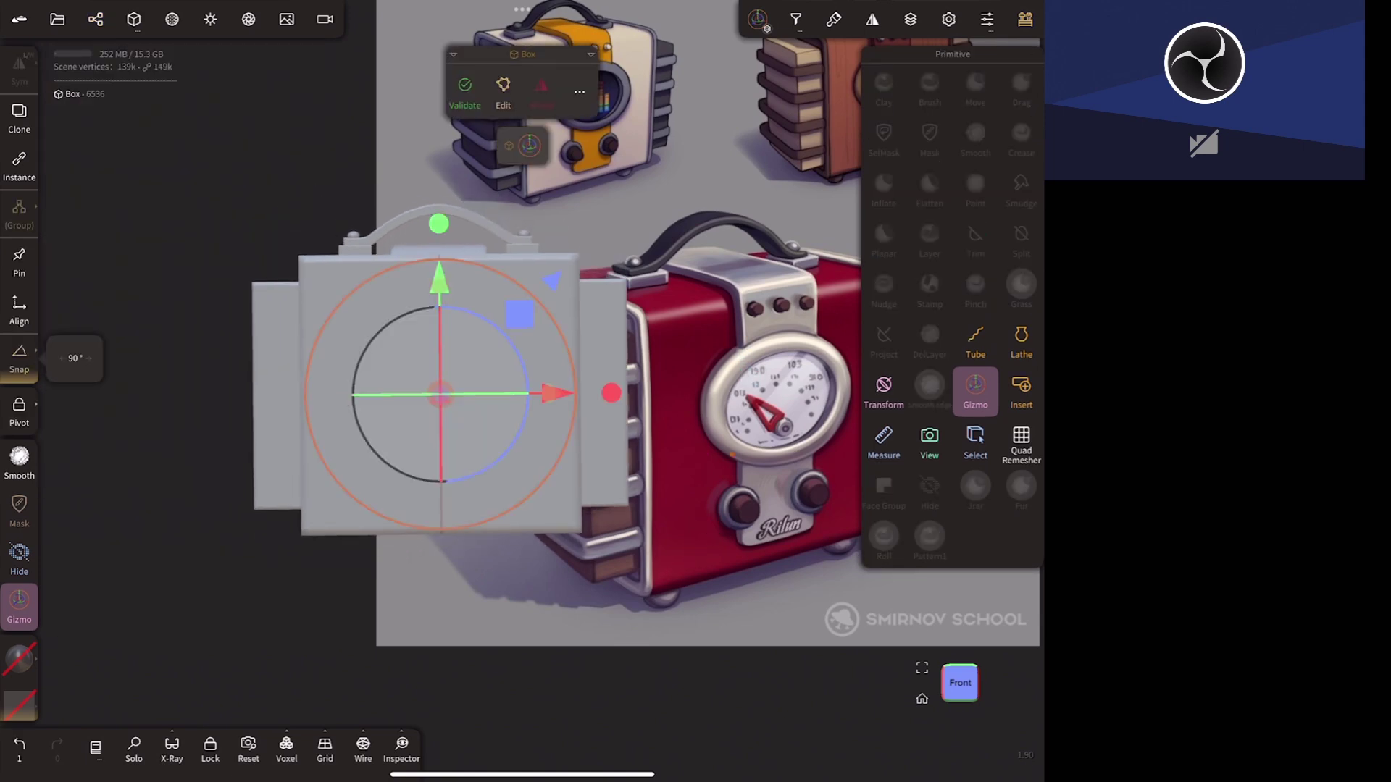
{"action": "left_click_drag", "start_coordinate": [438, 224], "coordinate": [438, 224]}
{"action": "left_click_drag", "start_coordinate": [611, 393], "coordinate": [611, 393]}
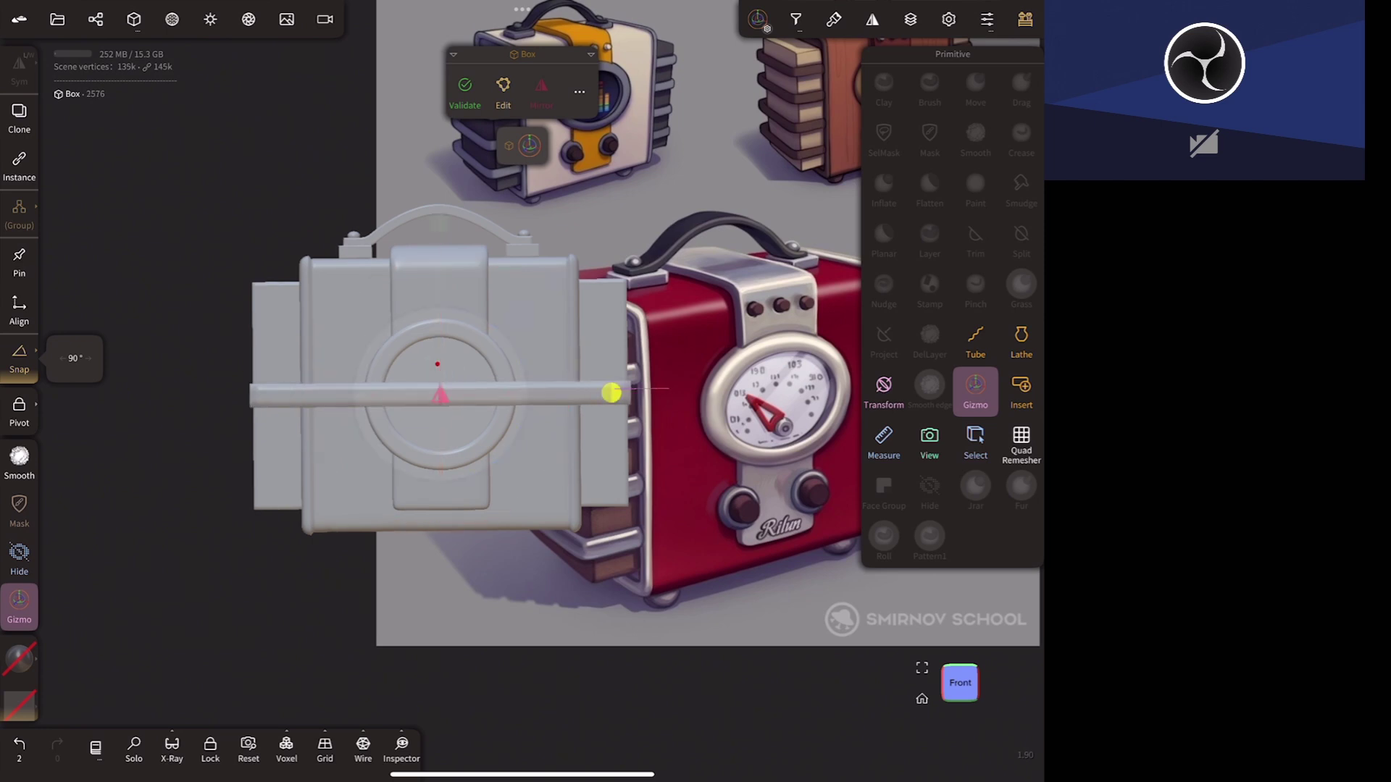
{"action": "left_click_drag", "start_coordinate": [612, 392], "coordinate": [613, 392]}
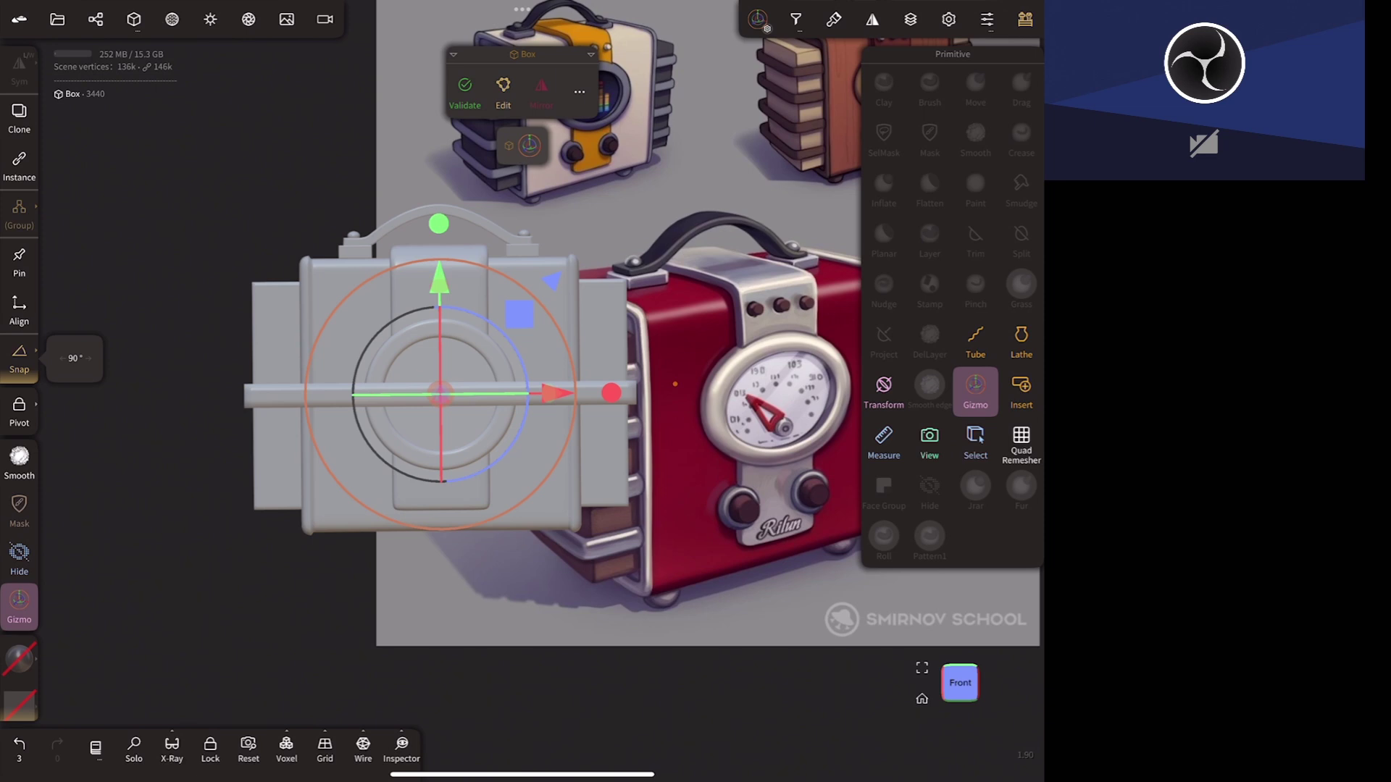
{"action": "left_click_drag", "start_coordinate": [439, 279], "coordinate": [439, 195]}
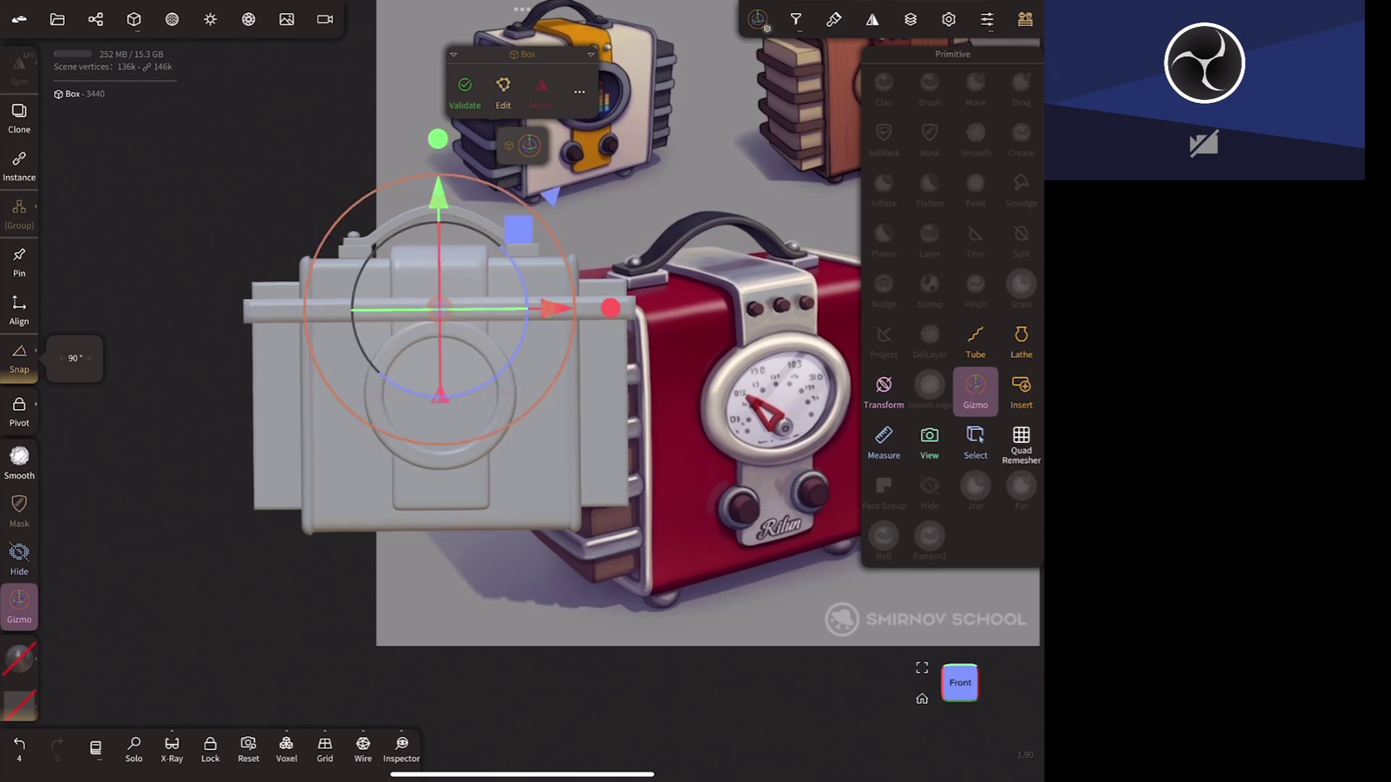
{"action": "left_click_drag", "start_coordinate": [557, 309], "coordinate": [477, 314]}
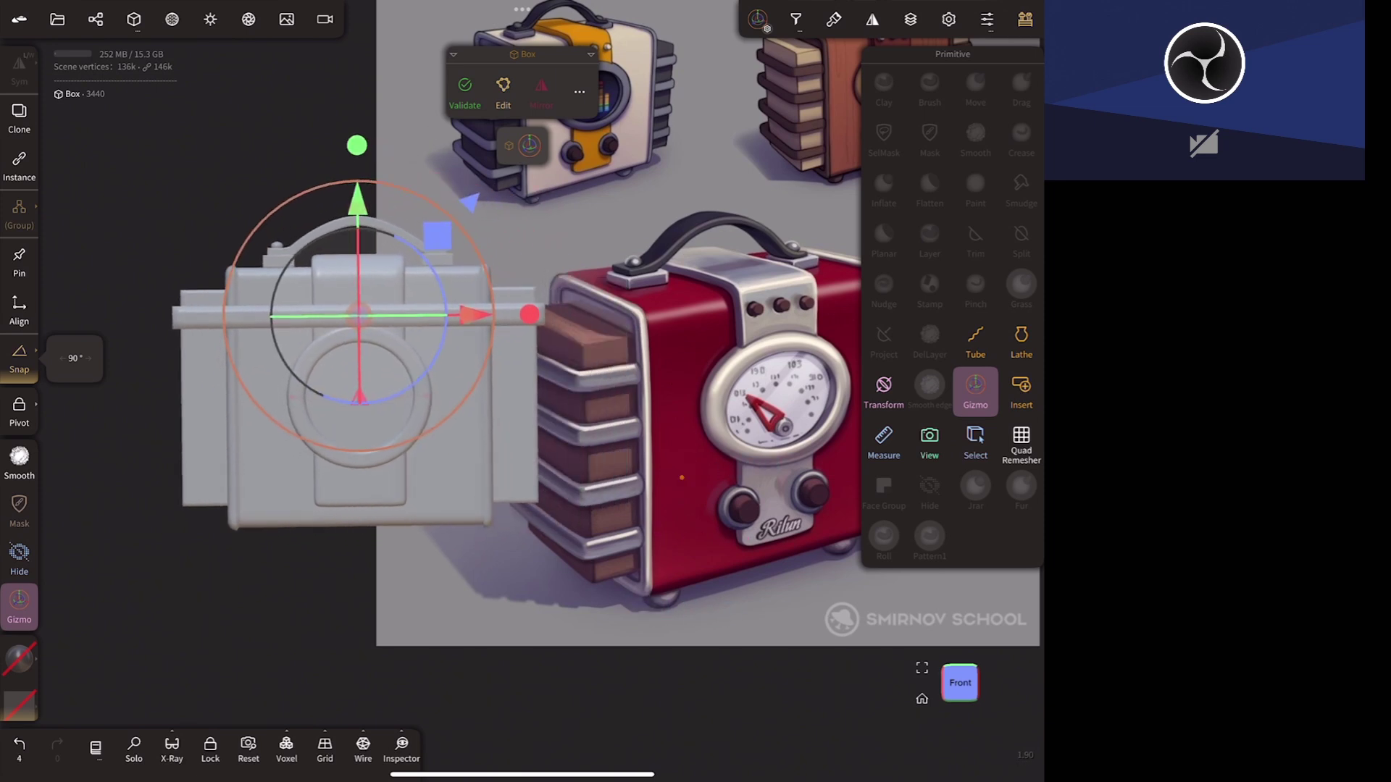
- Reduce the bar's depth so it hugs the body, checking from side and front
{"action": "left_click_drag", "start_coordinate": [357, 203], "coordinate": [357, 210]}
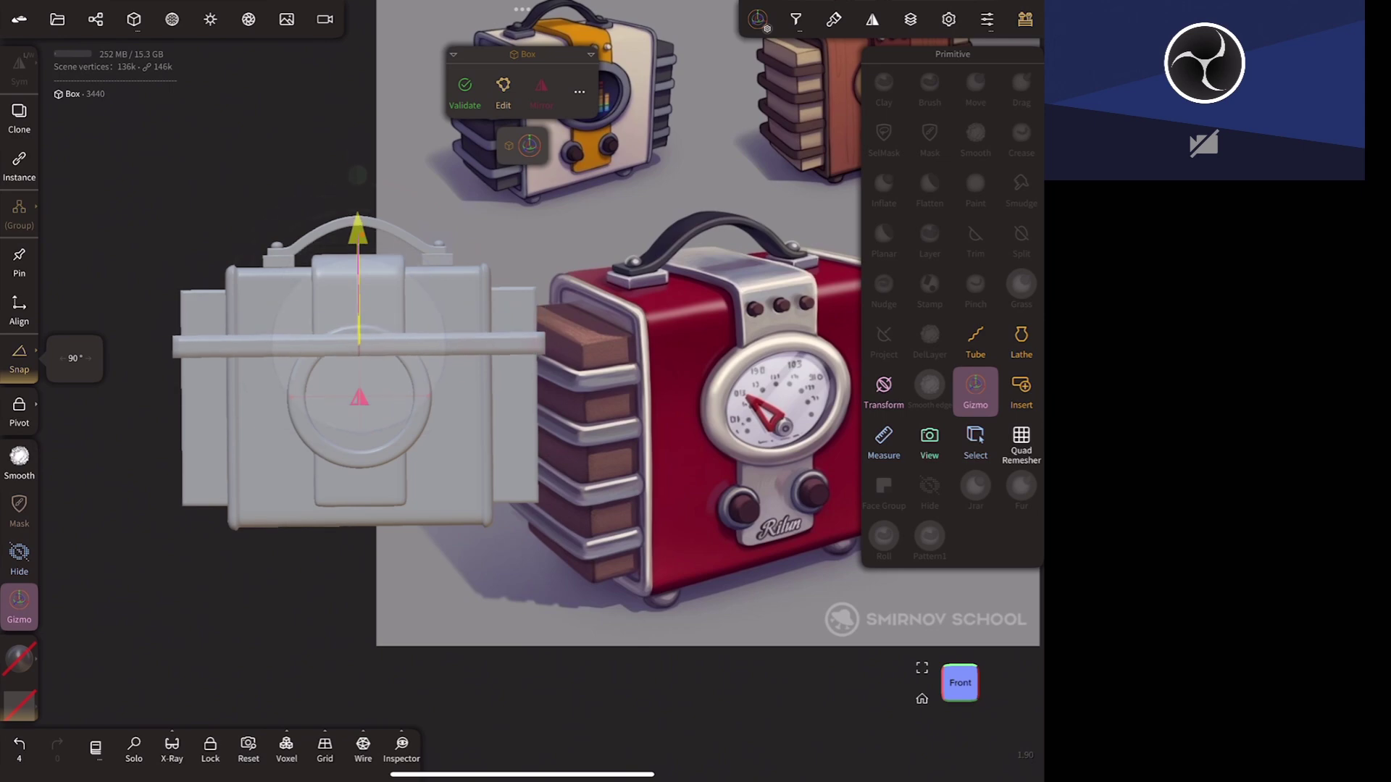
{"action": "mouse_move", "coordinate": [550, 641]}
{"action": "left_mouse_down"}
{"action": "mouse_move", "coordinate": [701, 657]}
{"action": "mouse_move", "coordinate": [848, 493]}
{"action": "left_mouse_up"}
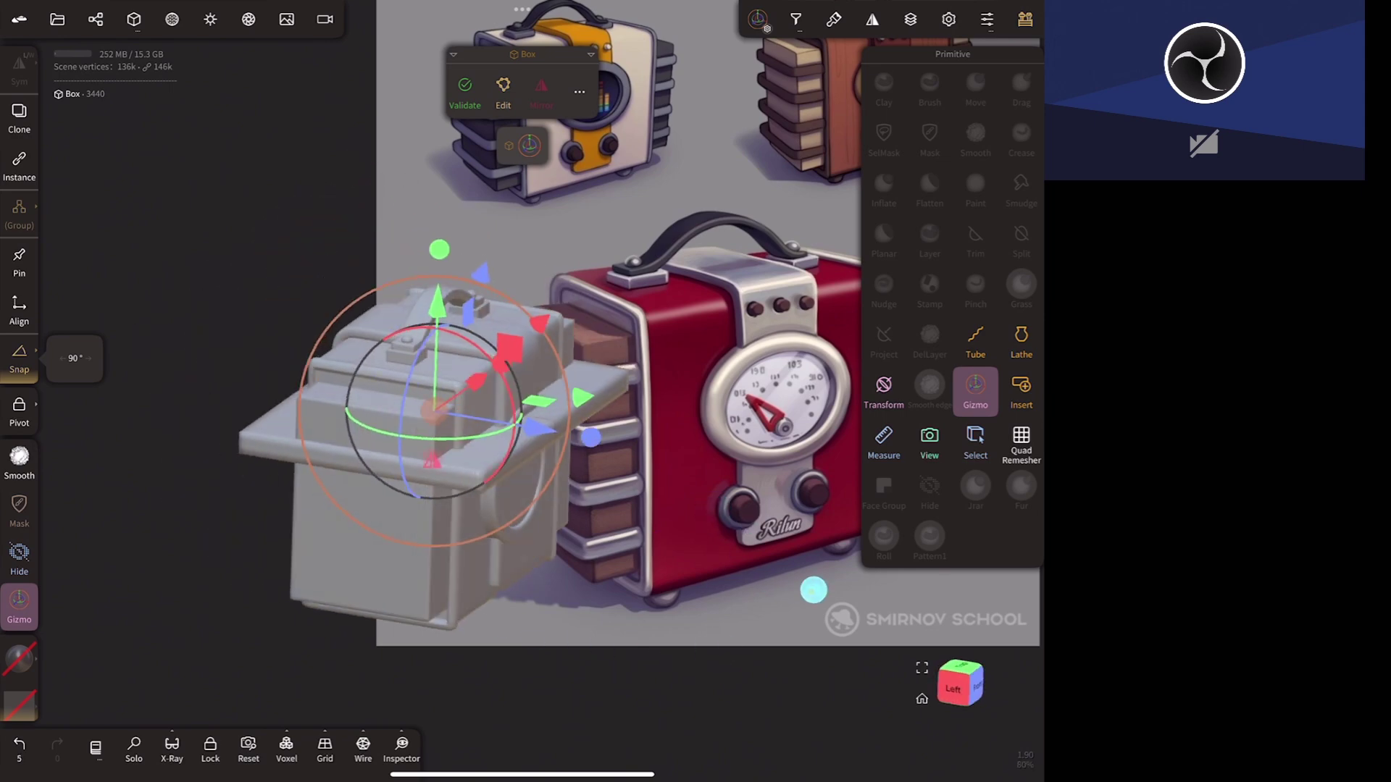
{"action": "left_click_drag", "start_coordinate": [567, 441], "coordinate": [566, 442]}
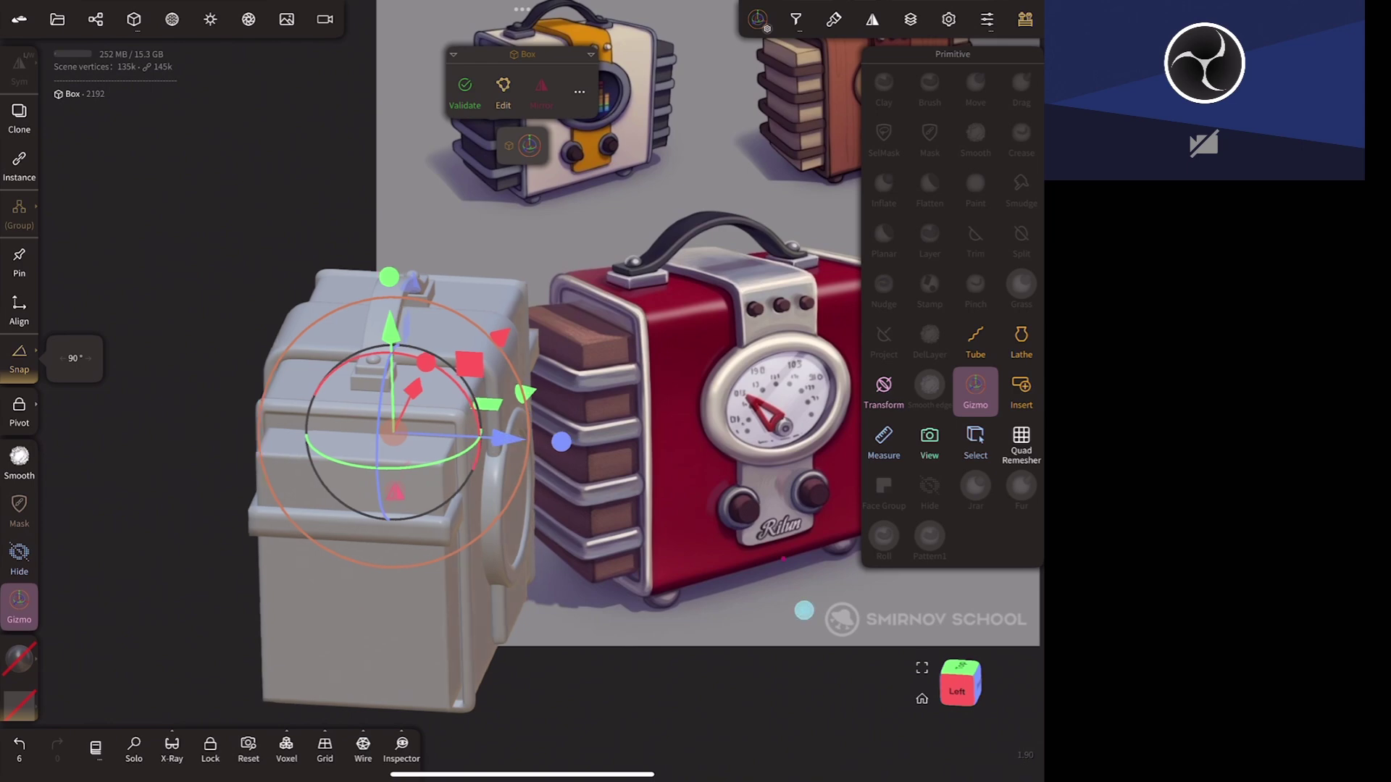
{"action": "mouse_move", "coordinate": [513, 508]}
{"action": "left_mouse_down"}
{"action": "mouse_move", "coordinate": [580, 558]}
{"action": "mouse_move", "coordinate": [773, 472]}
{"action": "left_mouse_up"}
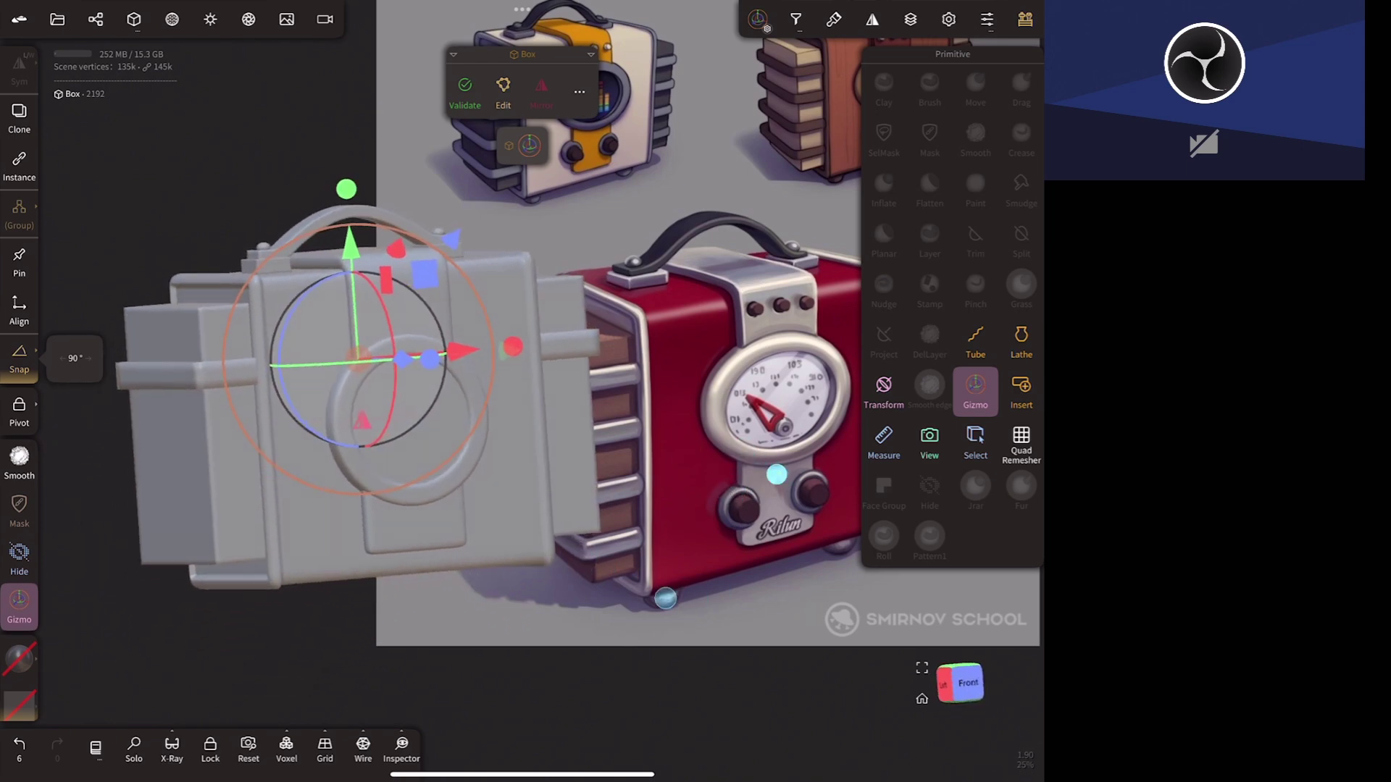
{"action": "left_click", "coordinate": [963, 682]}
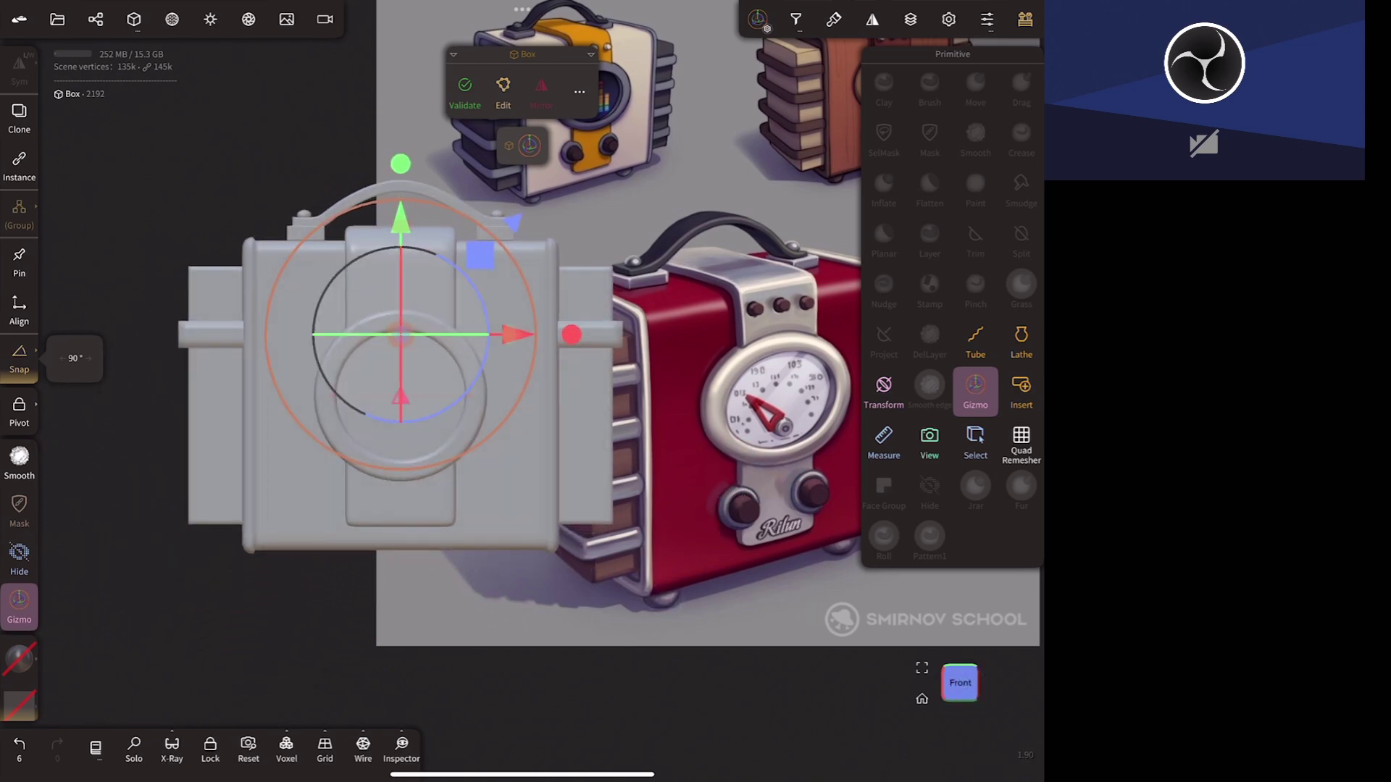
{"action": "left_click_drag", "start_coordinate": [745, 574], "coordinate": [735, 642]}
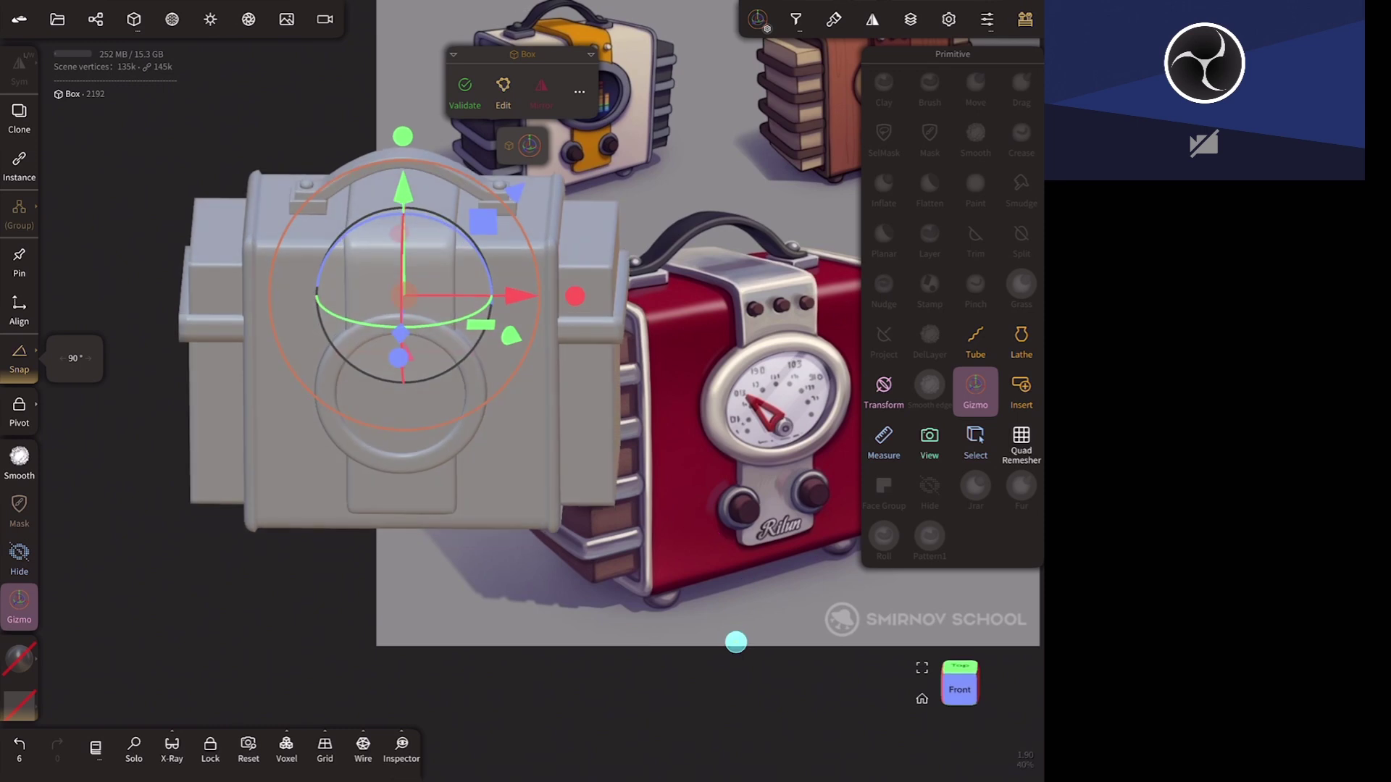
{"action": "left_click_drag", "start_coordinate": [786, 434], "coordinate": [694, 443]}
- Set the box's Post subdivision to 2 and Division X to 34, then validate it
{"action": "left_click", "coordinate": [502, 90]}
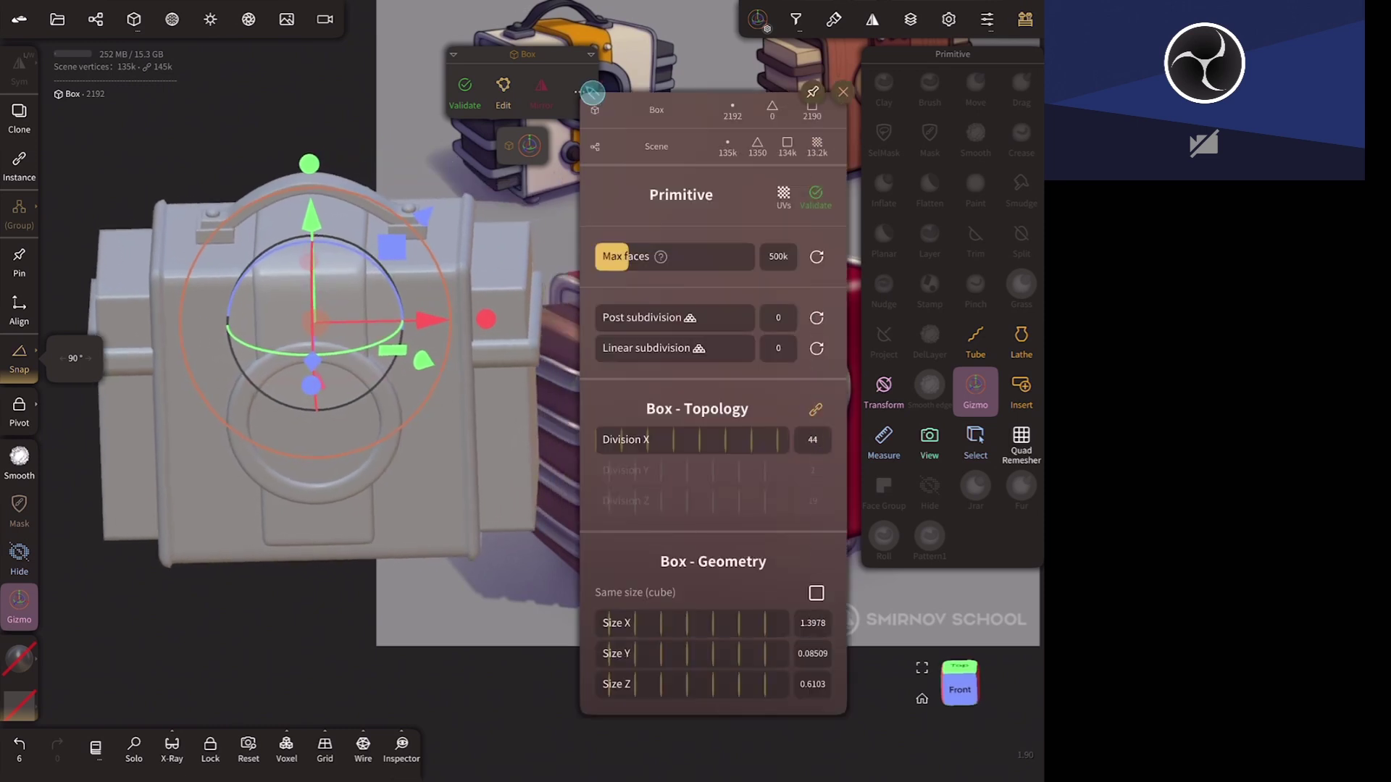
{"action": "left_click", "coordinate": [606, 317]}
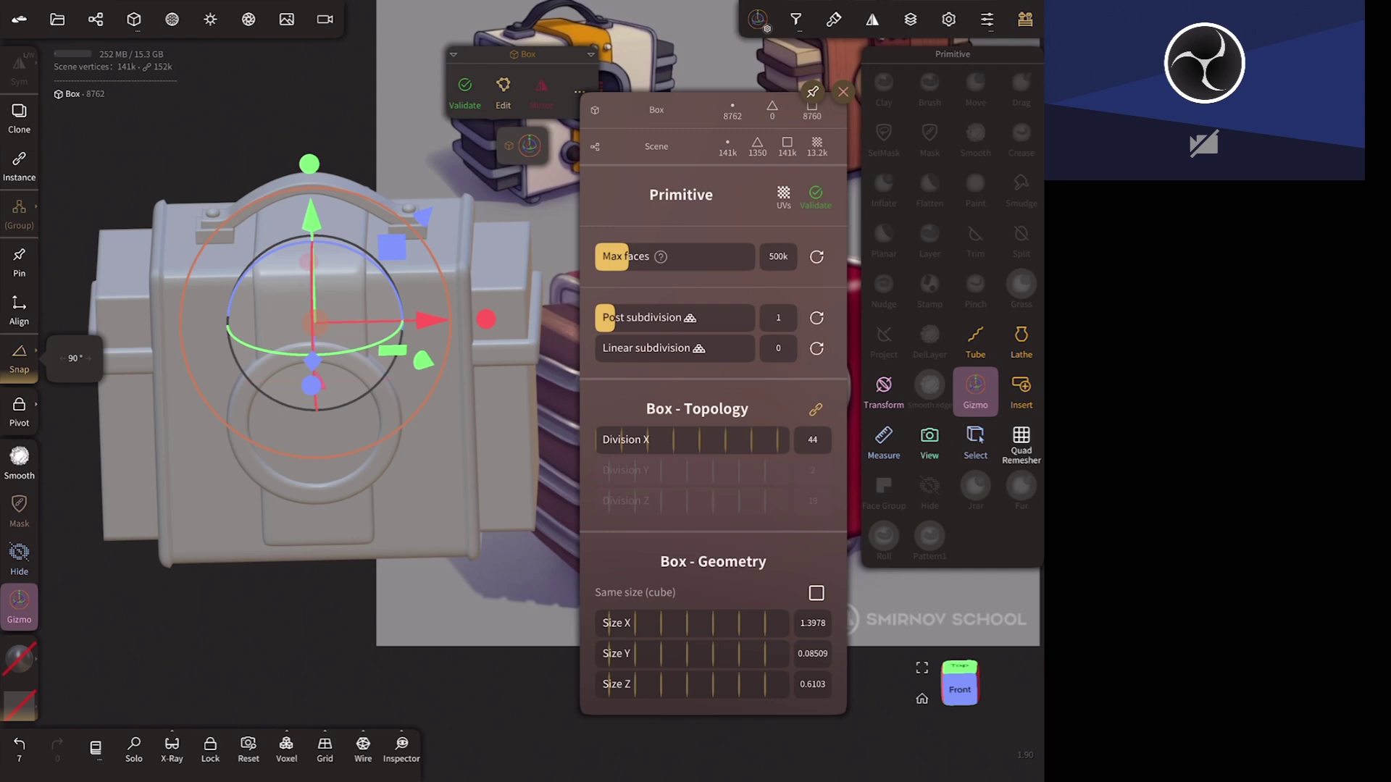
{"action": "left_click_drag", "start_coordinate": [688, 439], "coordinate": [655, 440]}
{"action": "left_click_drag", "start_coordinate": [670, 326], "coordinate": [692, 326]}
{"action": "left_click", "coordinate": [537, 684]}
{"action": "mouse_move", "coordinate": [537, 684]}
{"action": "left_mouse_down"}
{"action": "mouse_move", "coordinate": [739, 640]}
{"action": "mouse_move", "coordinate": [782, 534]}
{"action": "mouse_move", "coordinate": [816, 606]}
{"action": "mouse_move", "coordinate": [783, 497]}
{"action": "mouse_move", "coordinate": [746, 590]}
{"action": "mouse_move", "coordinate": [675, 460]}
{"action": "mouse_move", "coordinate": [701, 450]}
{"action": "left_mouse_up"}
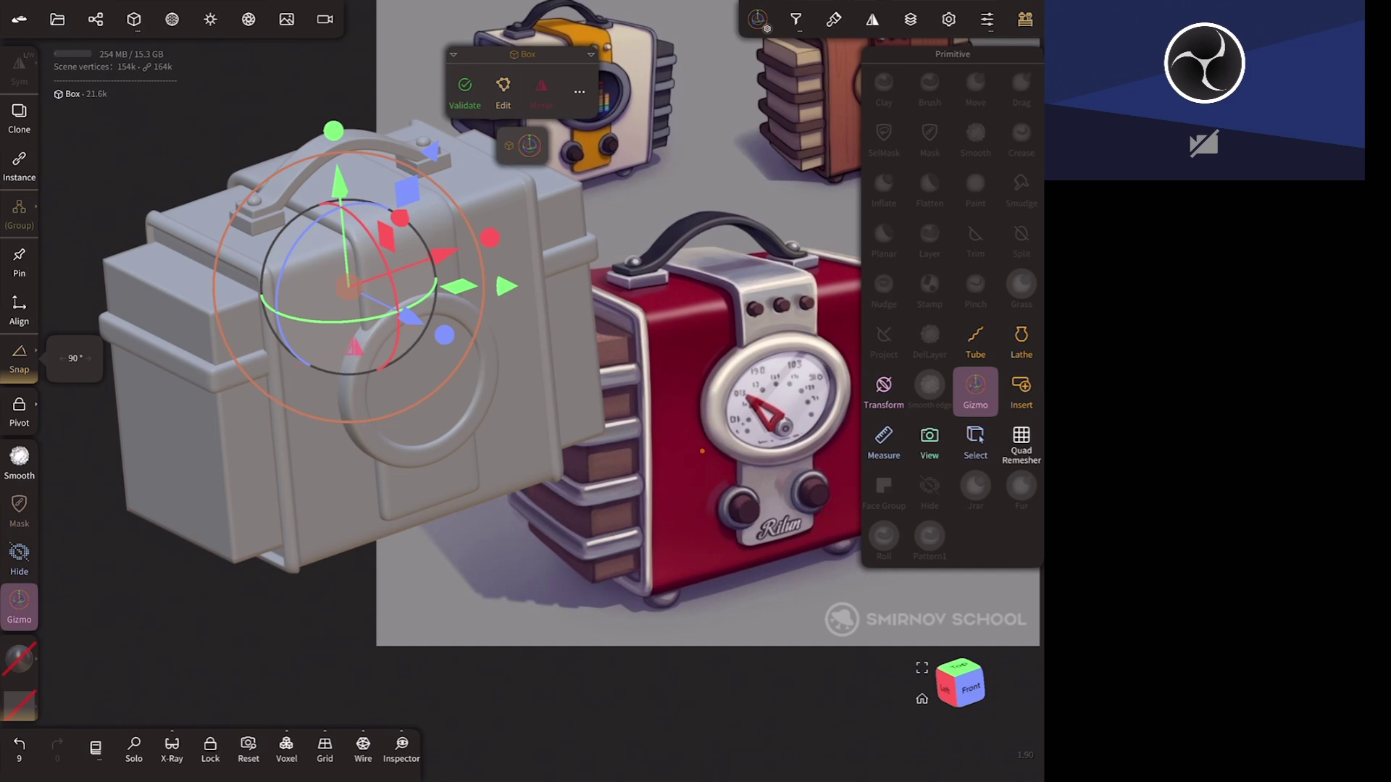
{"action": "left_click", "coordinate": [465, 87]}
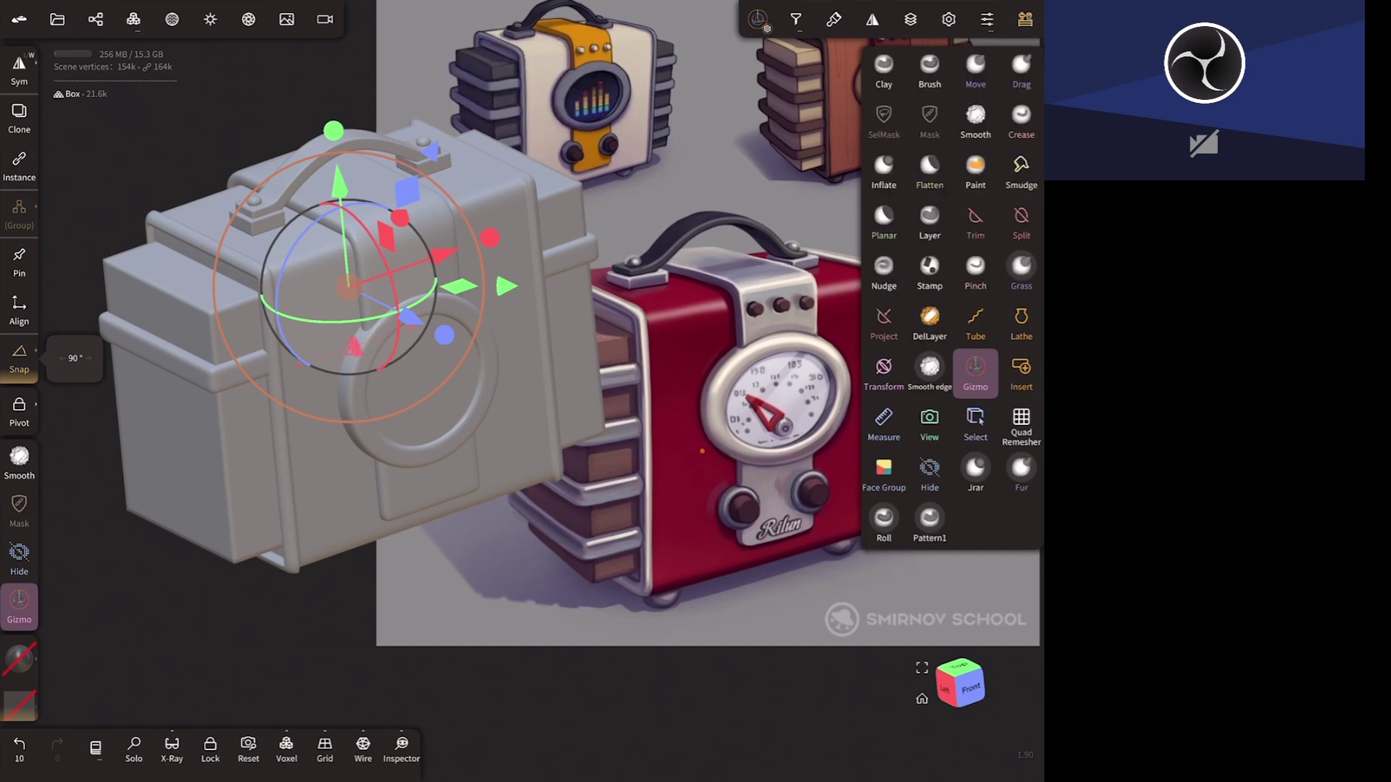
- Add an Array repeater to the bar with copies stacked along Y
{"action": "left_click", "coordinate": [95, 19]}
{"action": "left_click", "coordinate": [80, 60]}
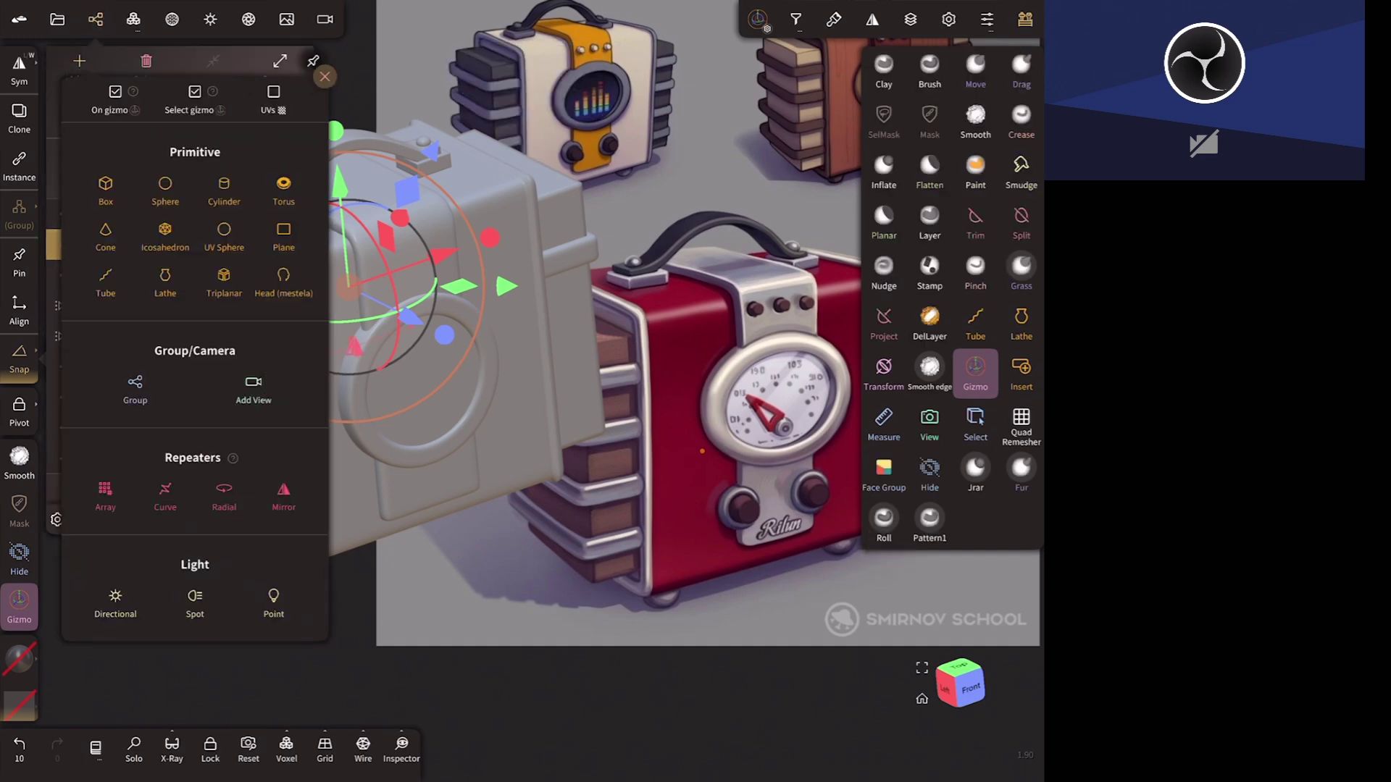
{"action": "left_click", "coordinate": [105, 492]}
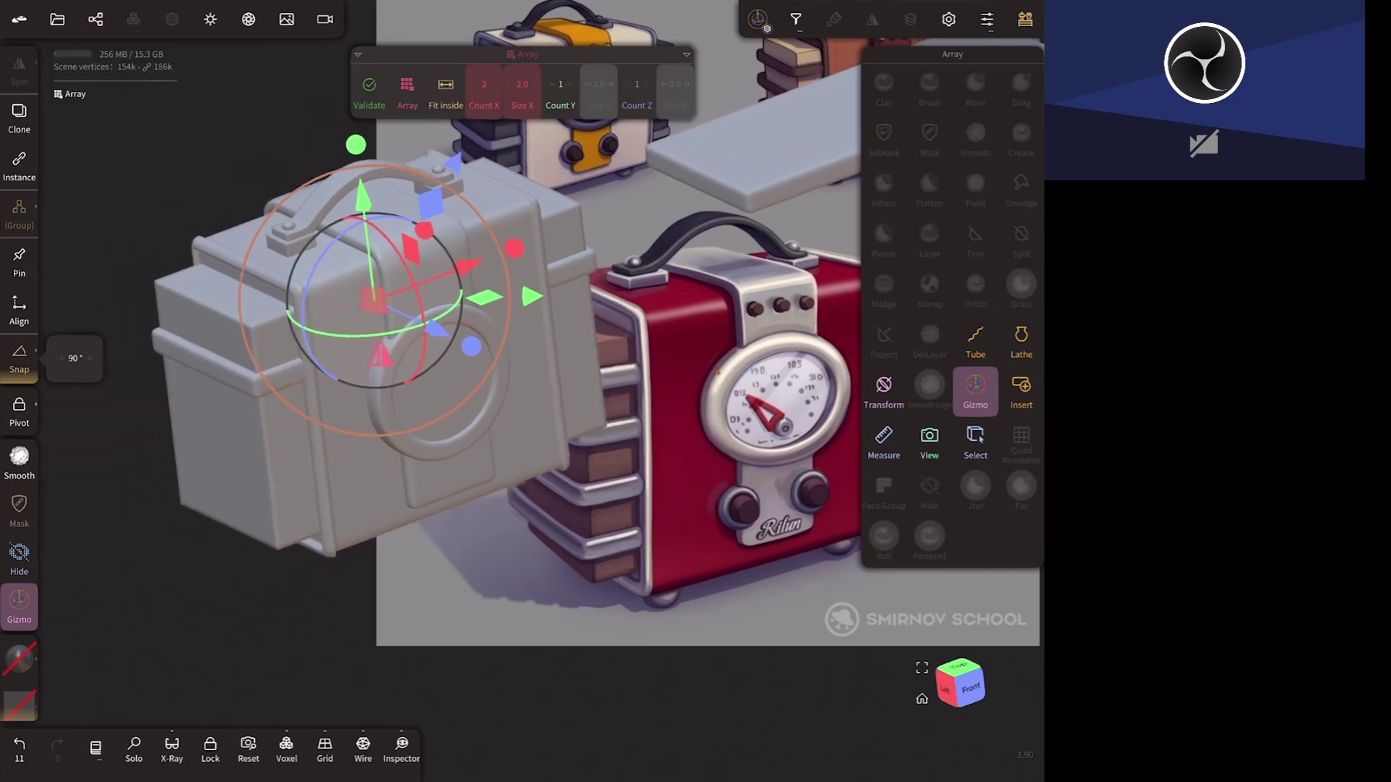
{"action": "left_click_drag", "start_coordinate": [570, 93], "coordinate": [588, 91]}
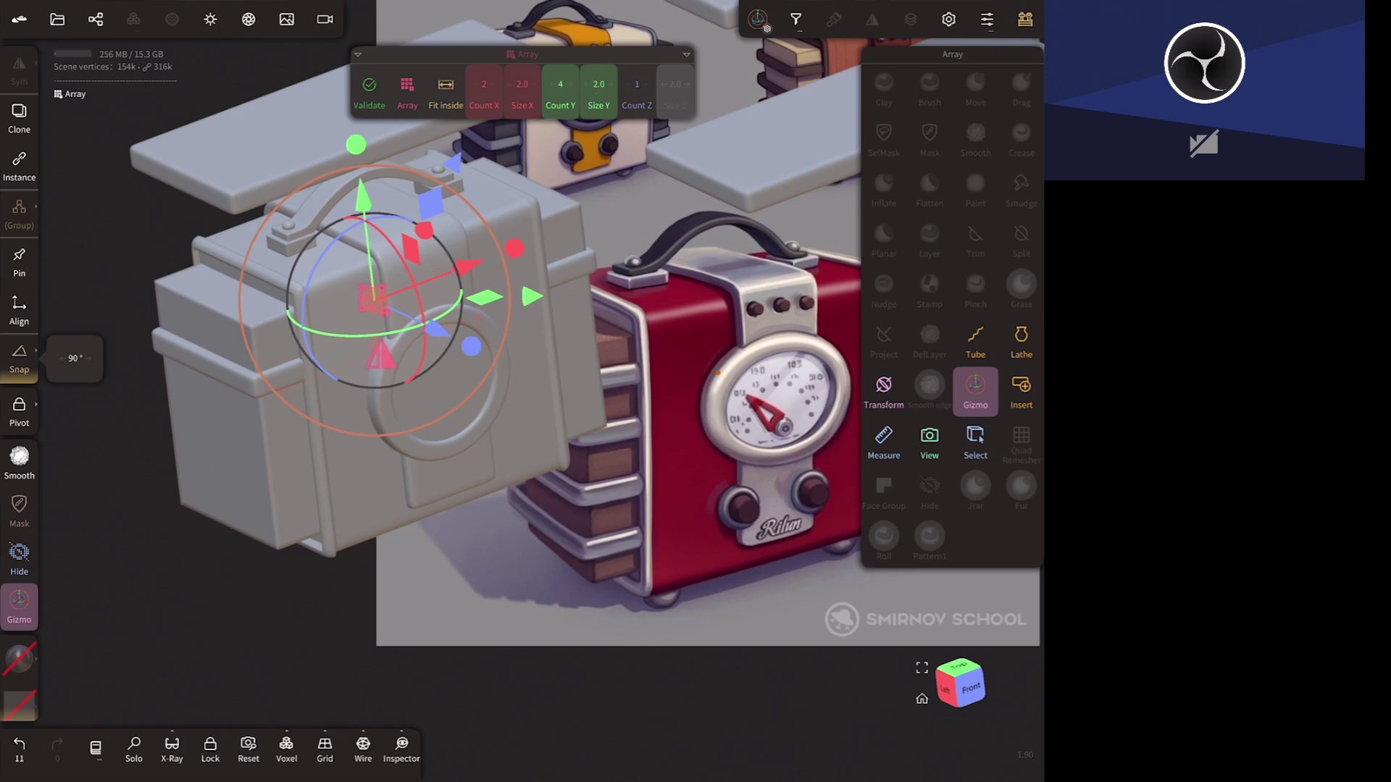
{"action": "left_click_drag", "start_coordinate": [362, 192], "coordinate": [379, 335]}
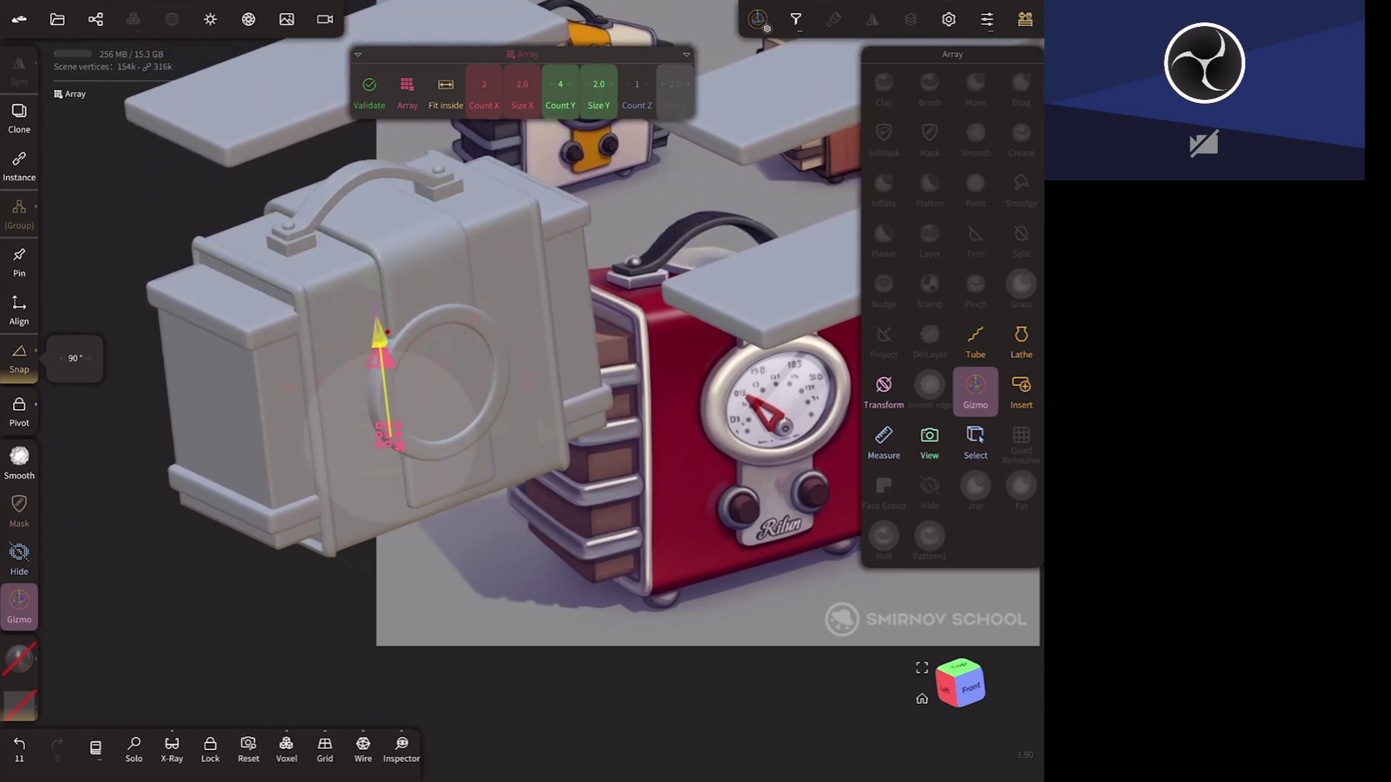
- Tighten Size Y to 0.5449 and set the array to Count X 1, Count Y 3
{"action": "scroll", "coordinate": [391, 362], "scroll_direction": "down", "scroll_amount": 2}
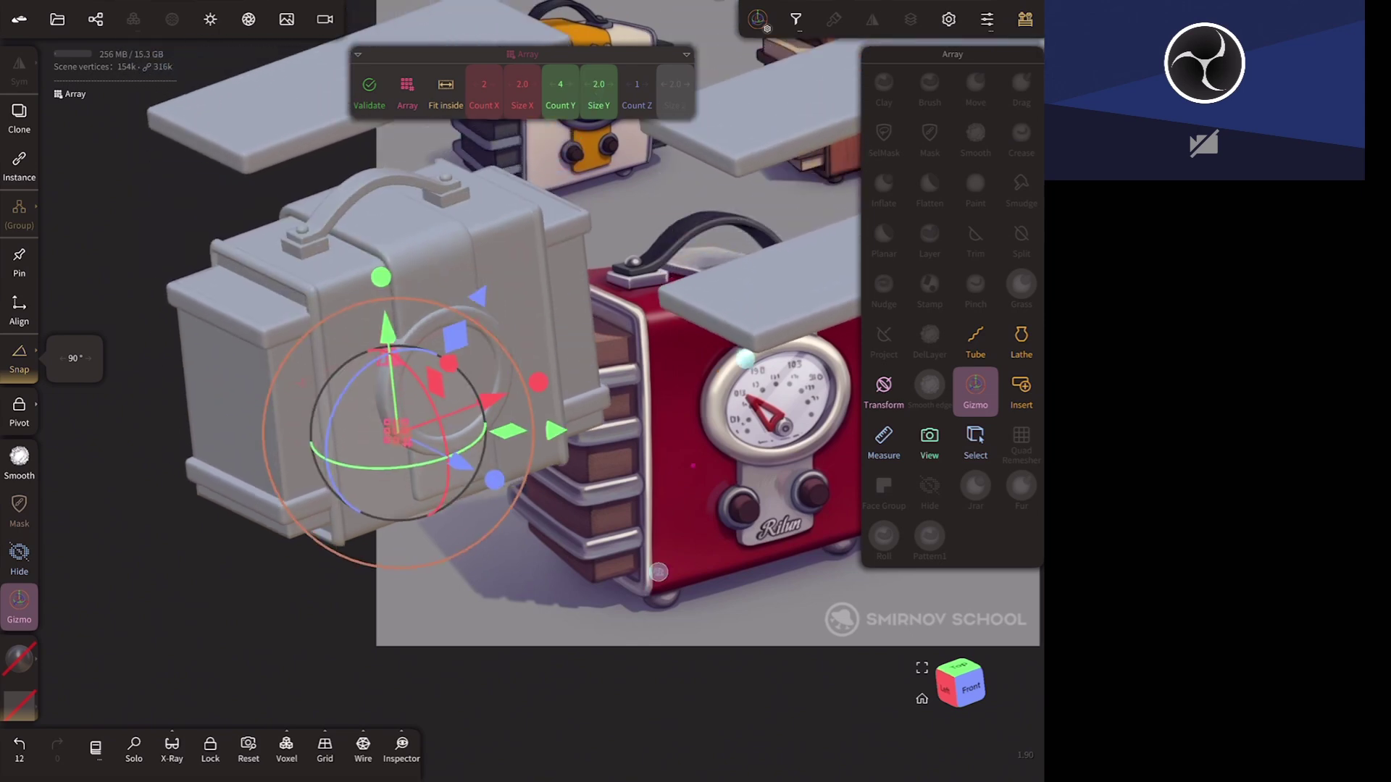
{"action": "scroll", "coordinate": [391, 362], "scroll_direction": "down", "scroll_amount": 3}
{"action": "scroll", "coordinate": [391, 363], "scroll_direction": "down", "scroll_amount": 3}
{"action": "scroll", "coordinate": [391, 363], "scroll_direction": "down", "scroll_amount": 1}
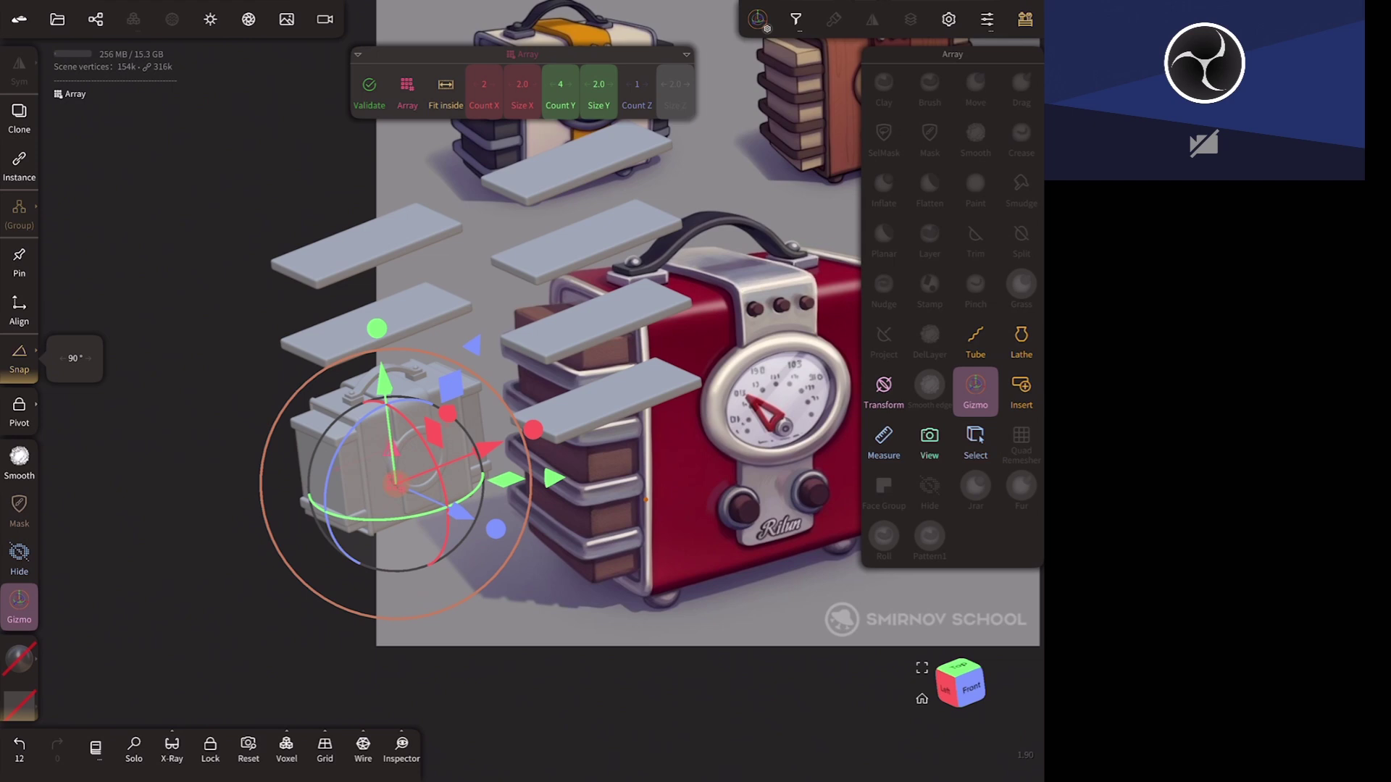
{"action": "left_click_drag", "start_coordinate": [599, 91], "coordinate": [579, 91]}
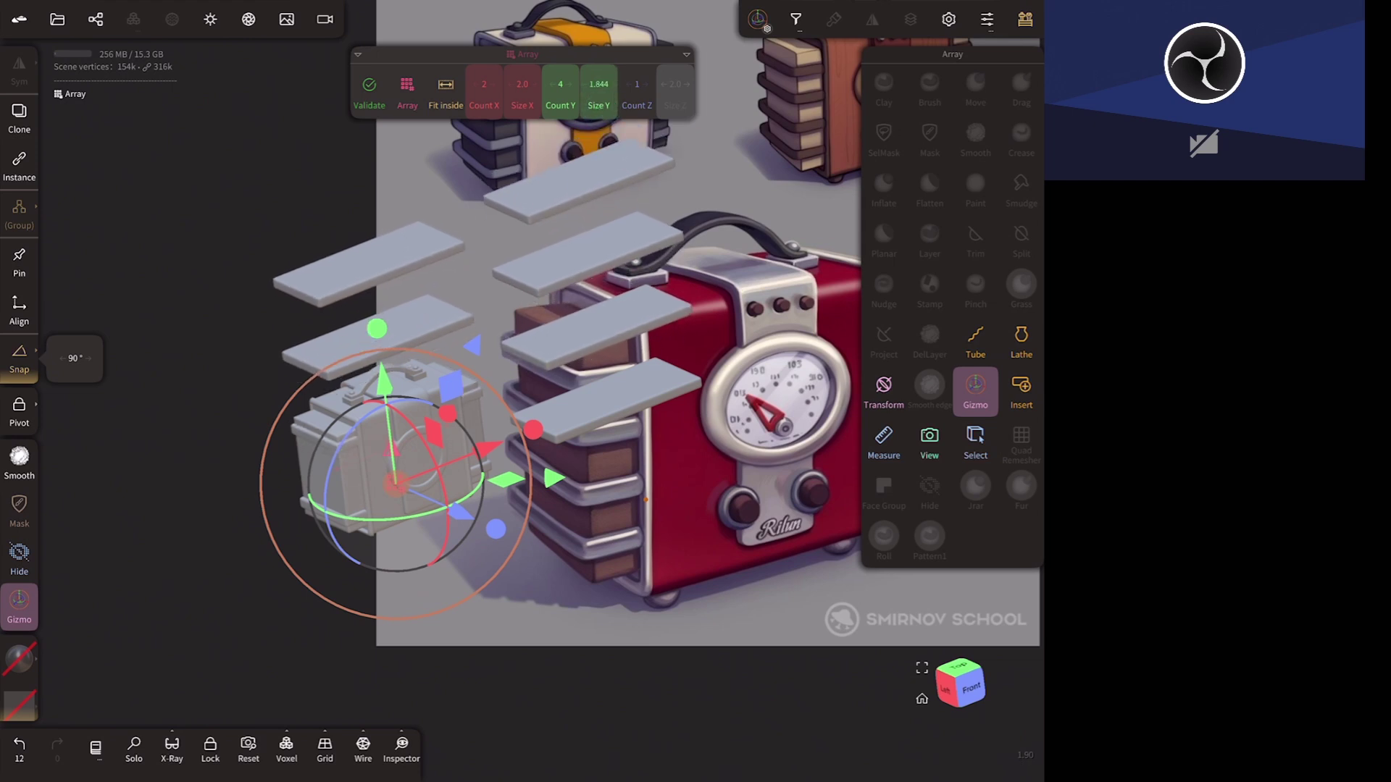
{"action": "left_click_drag", "start_coordinate": [492, 87], "coordinate": [478, 87]}
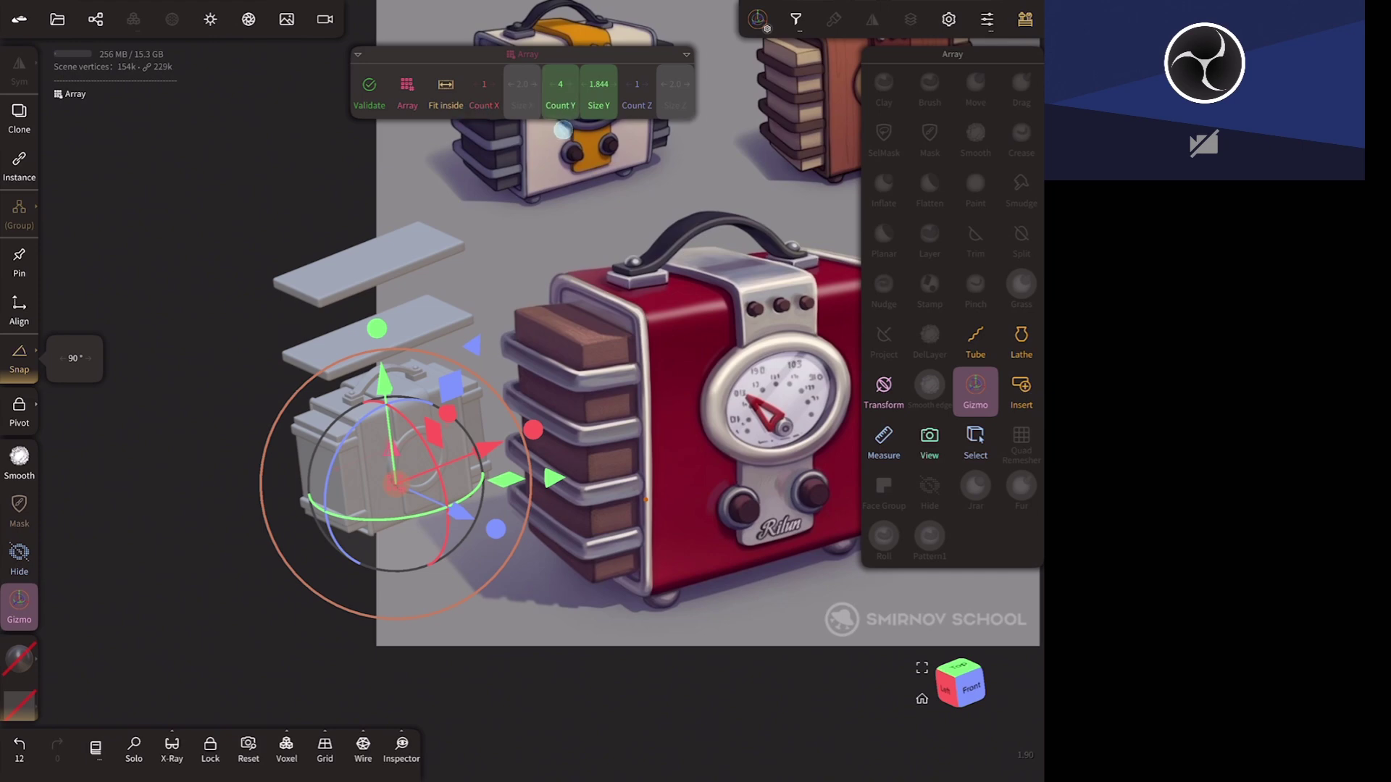
{"action": "left_click_drag", "start_coordinate": [563, 90], "coordinate": [528, 140]}
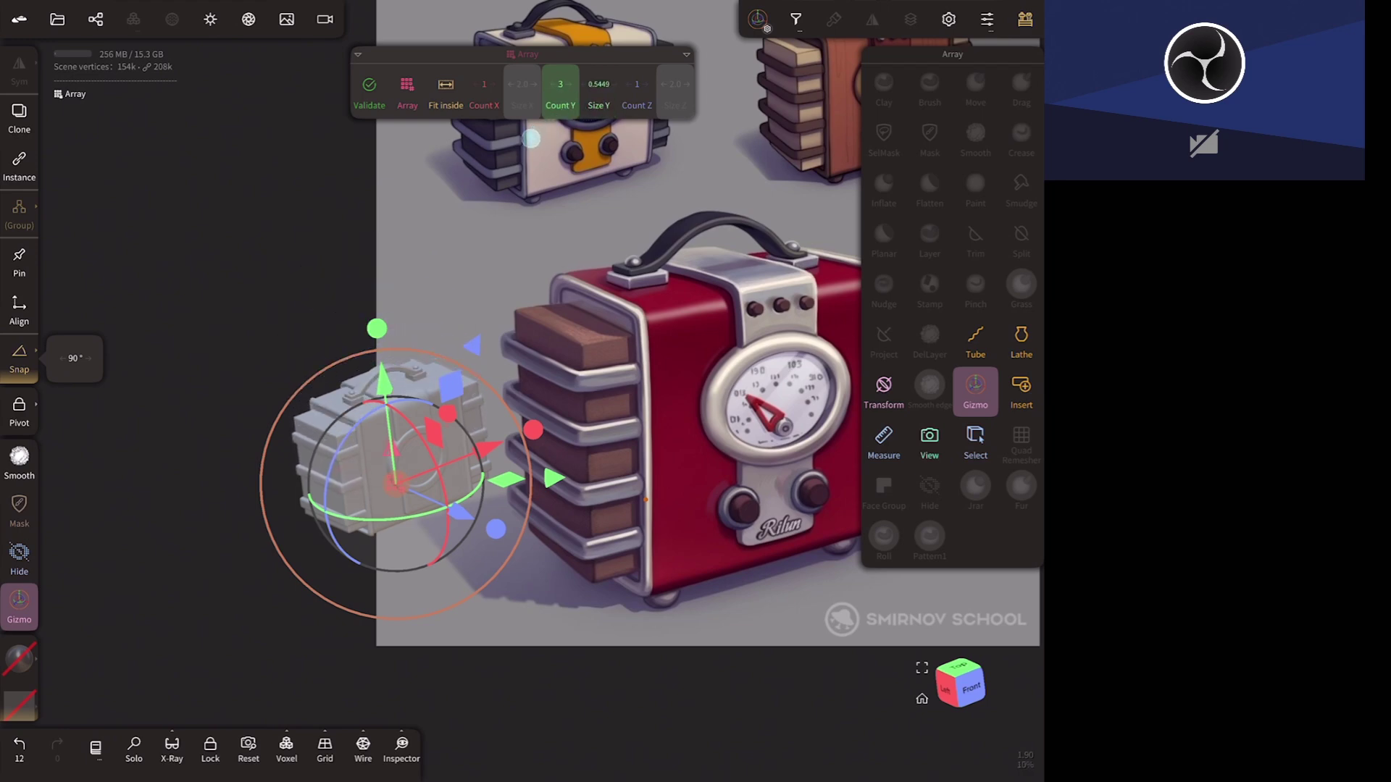
- Scale the three-slat array slightly along its depth, tightening Size Y to 0.5354
{"action": "left_click_drag", "start_coordinate": [714, 578], "coordinate": [754, 630]}
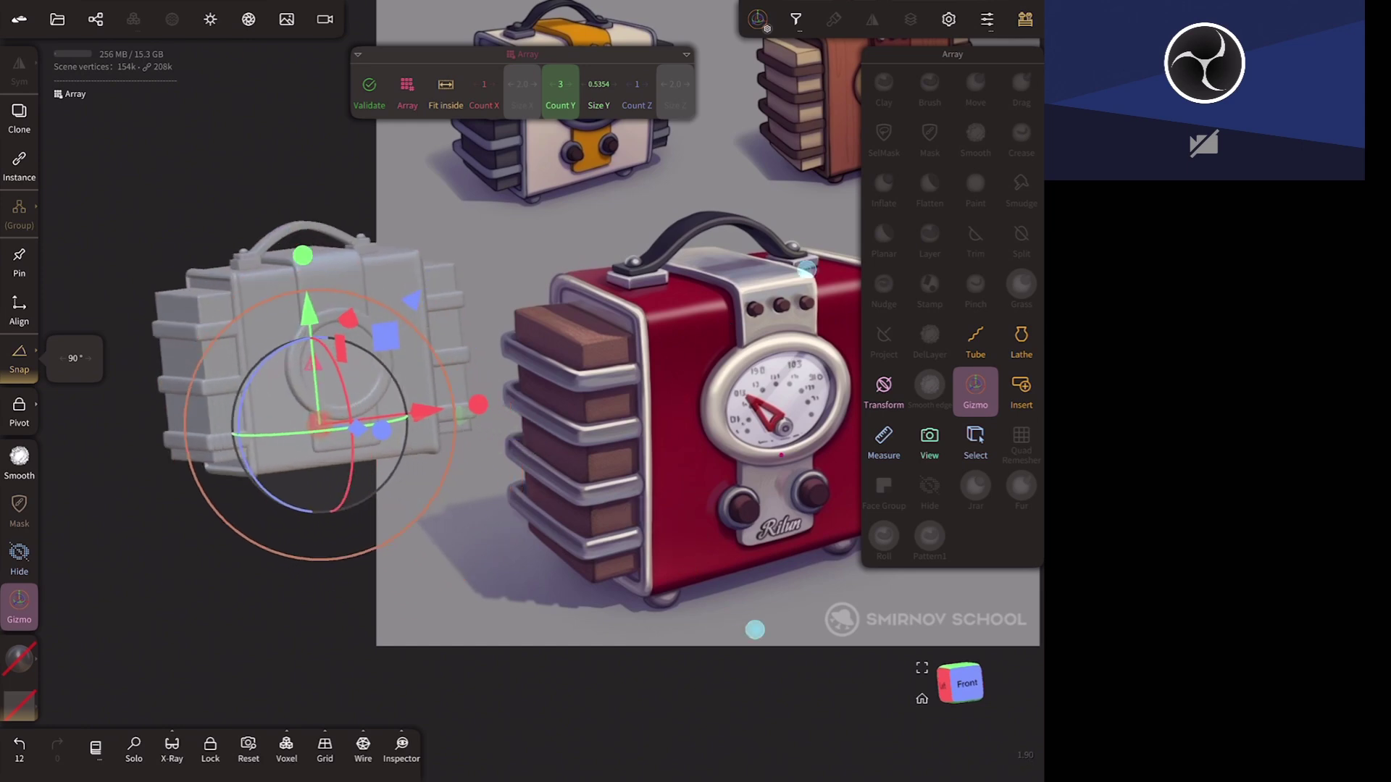
{"action": "scroll", "coordinate": [334, 406], "scroll_direction": "up", "scroll_amount": 3}
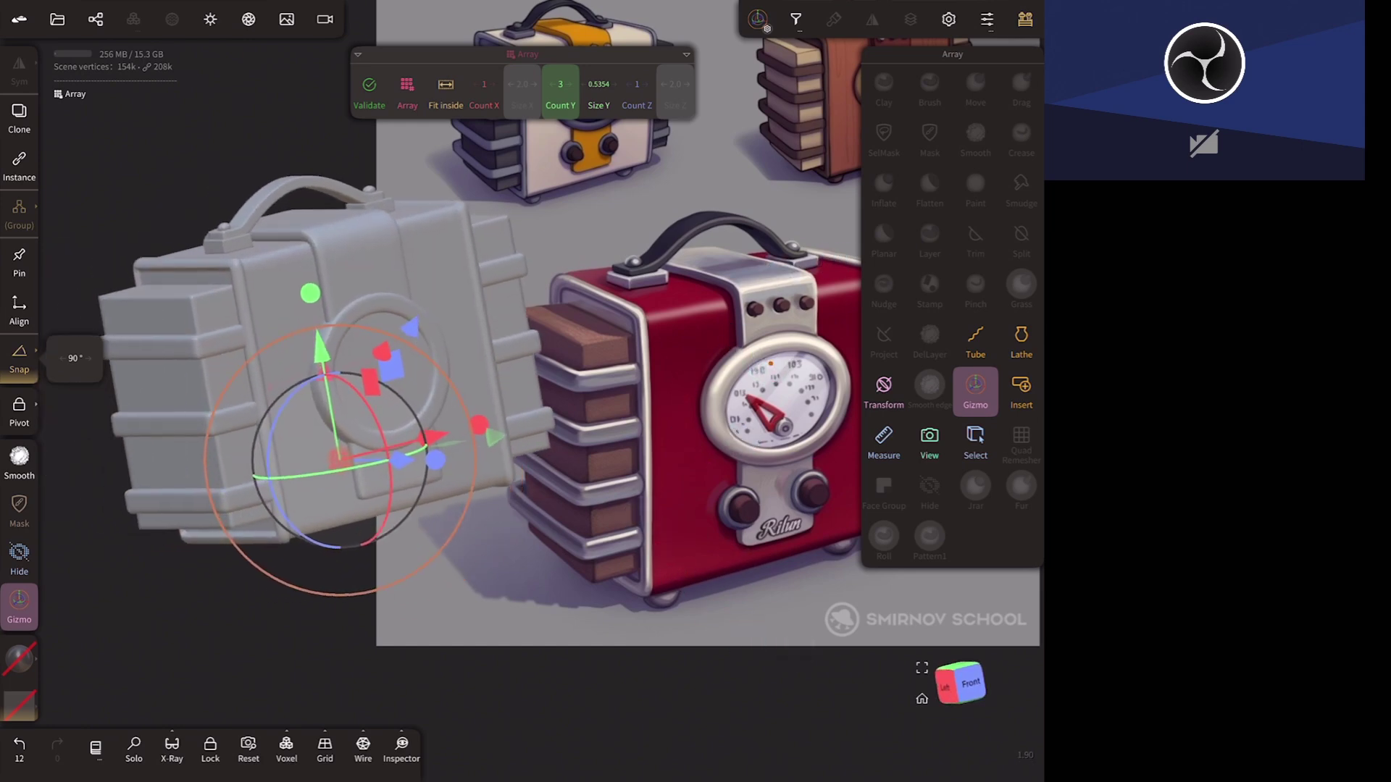
{"action": "left_click_drag", "start_coordinate": [718, 471], "coordinate": [734, 484]}
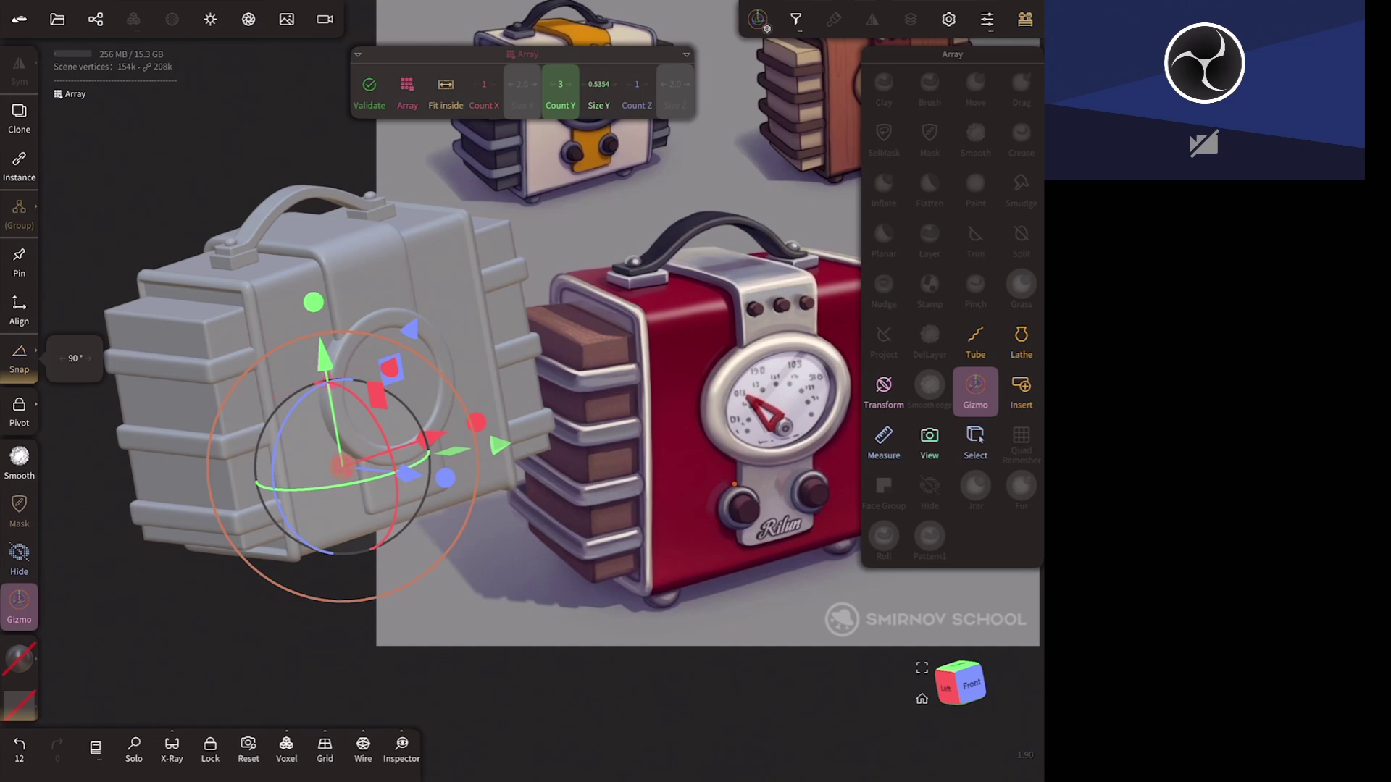
{"action": "left_click_drag", "start_coordinate": [713, 554], "coordinate": [646, 570]}
{"action": "scroll", "coordinate": [725, 598], "scroll_direction": "up", "scroll_amount": 2}
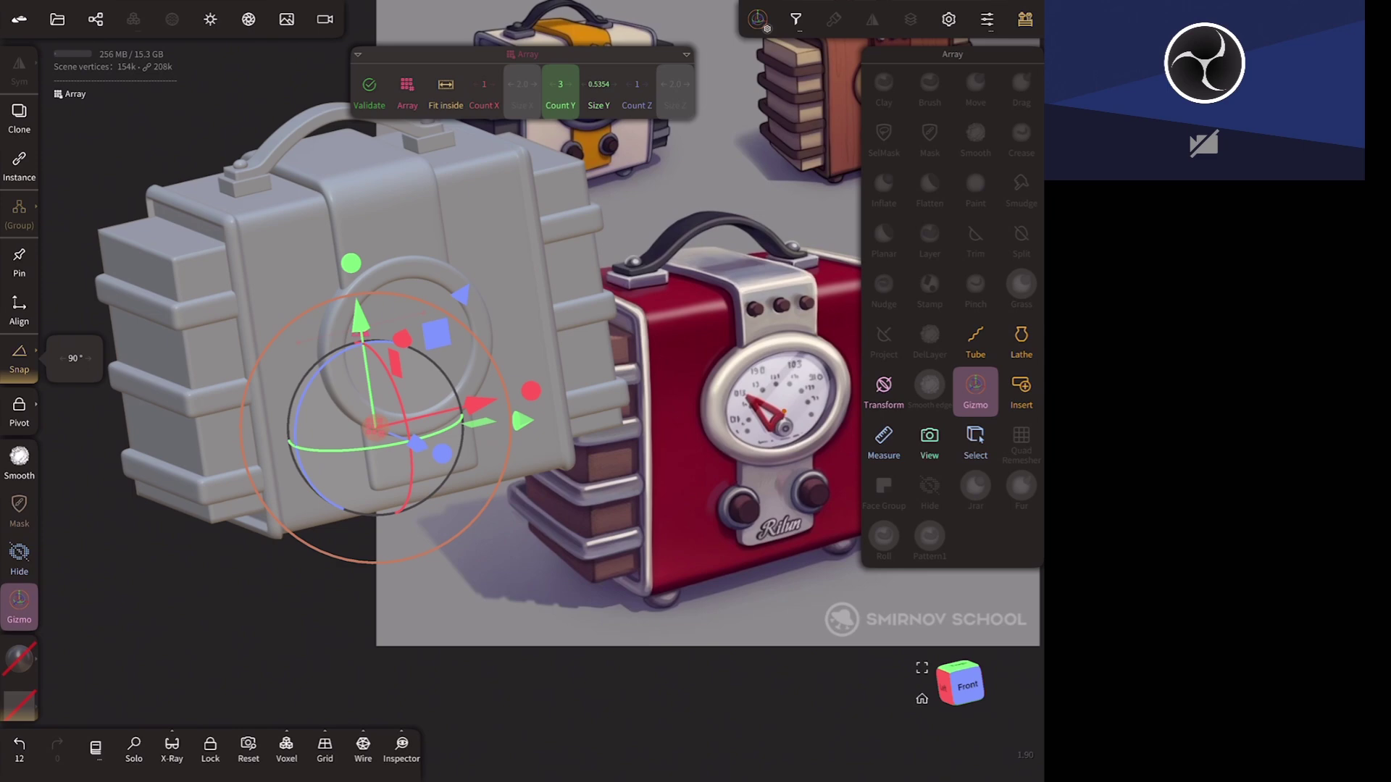
{"action": "left_click", "coordinate": [531, 391]}
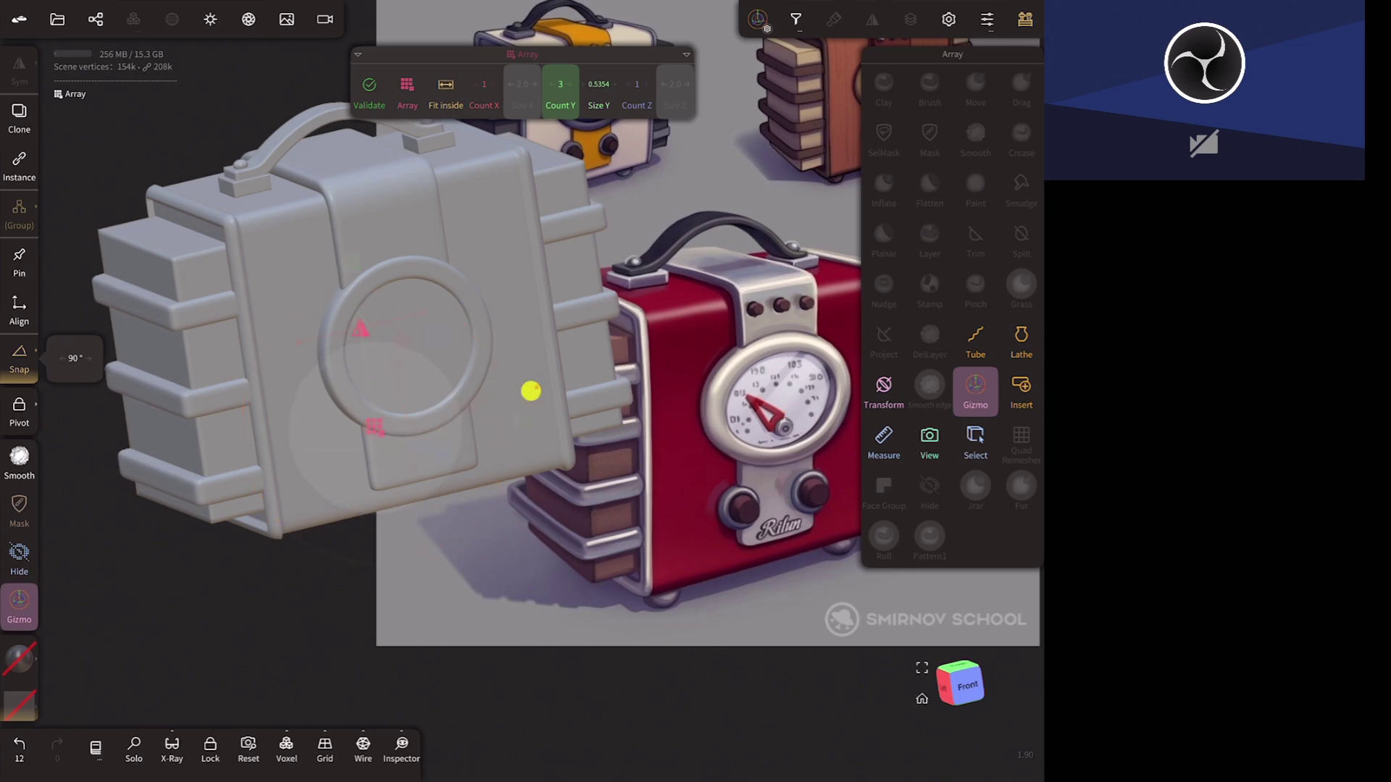
{"action": "left_click_drag", "start_coordinate": [782, 623], "coordinate": [825, 492]}
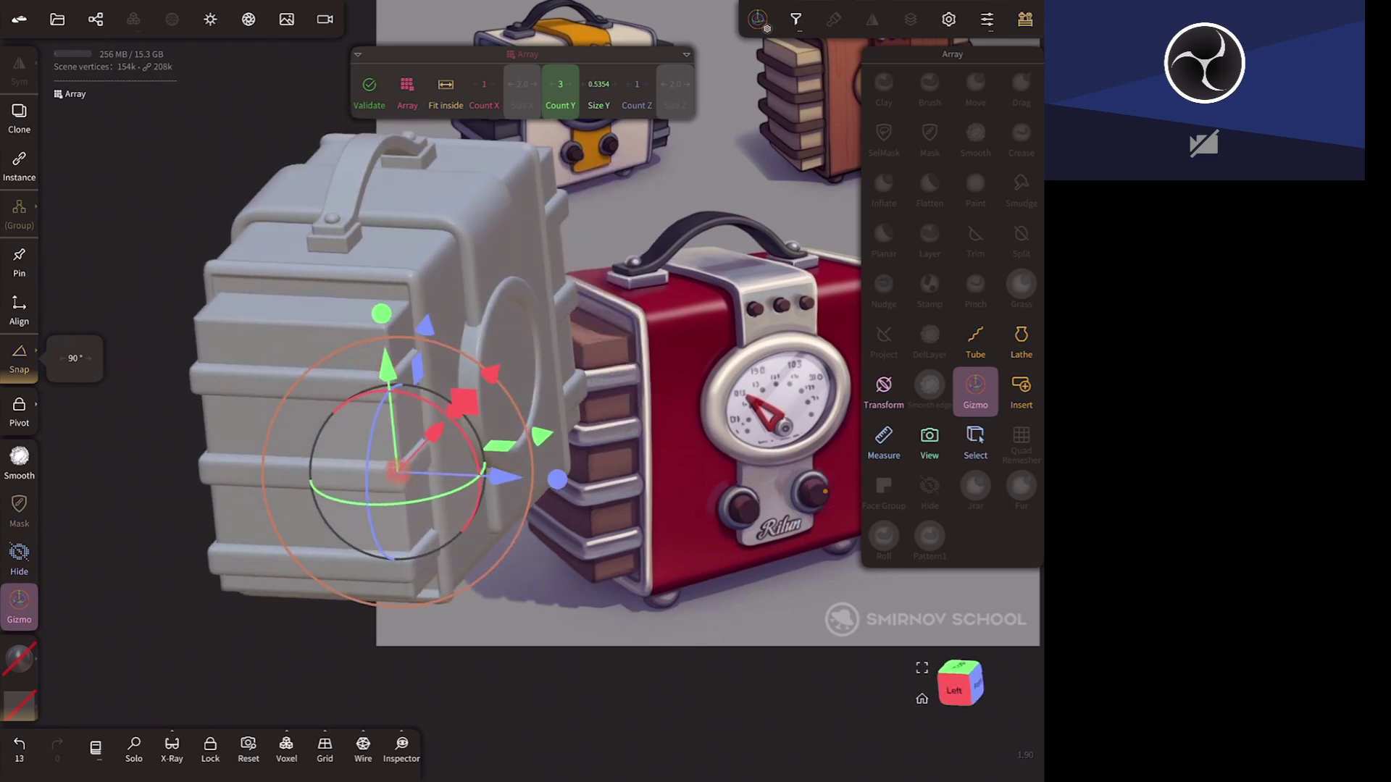
{"action": "left_click_drag", "start_coordinate": [557, 479], "coordinate": [559, 480]}
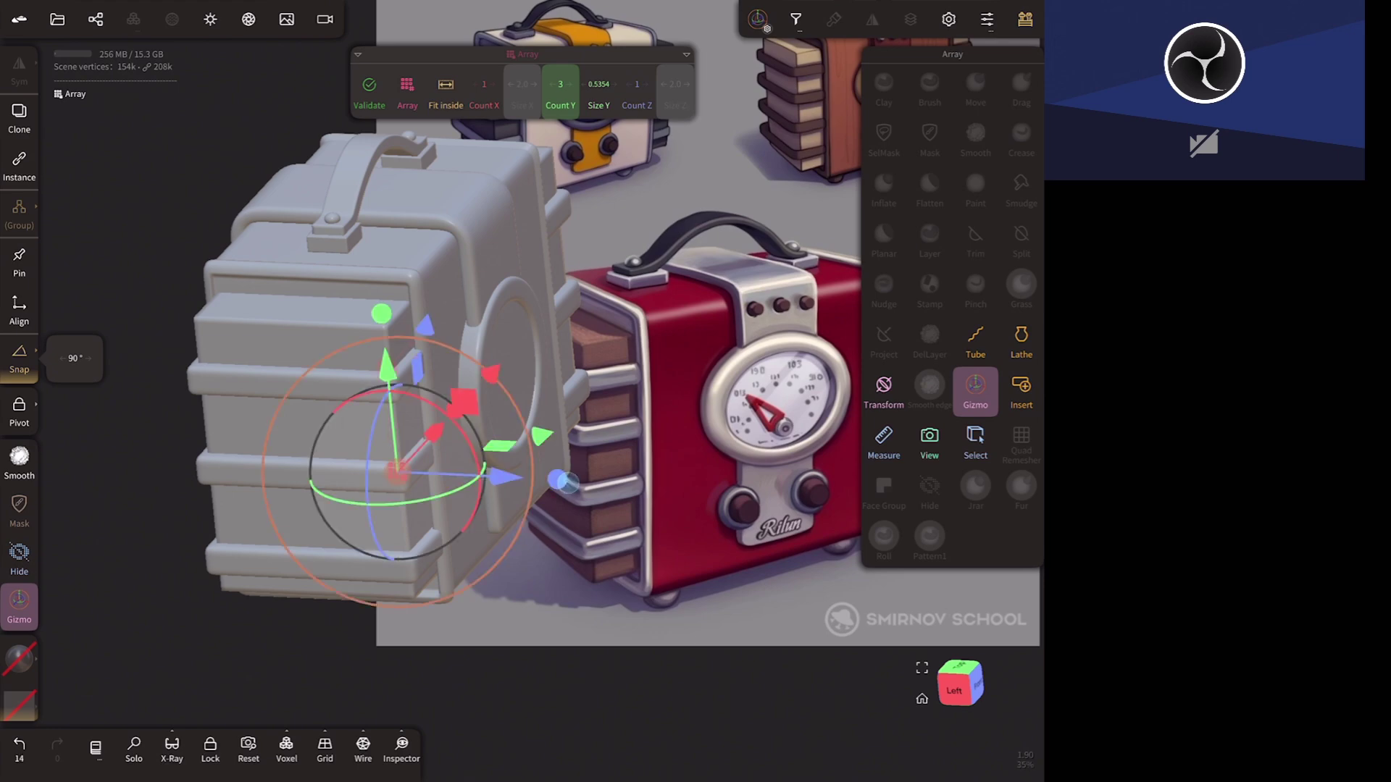
- Snap to the left-side view and select the inside body to finish the array
{"action": "left_click_drag", "start_coordinate": [829, 606], "coordinate": [587, 487]}
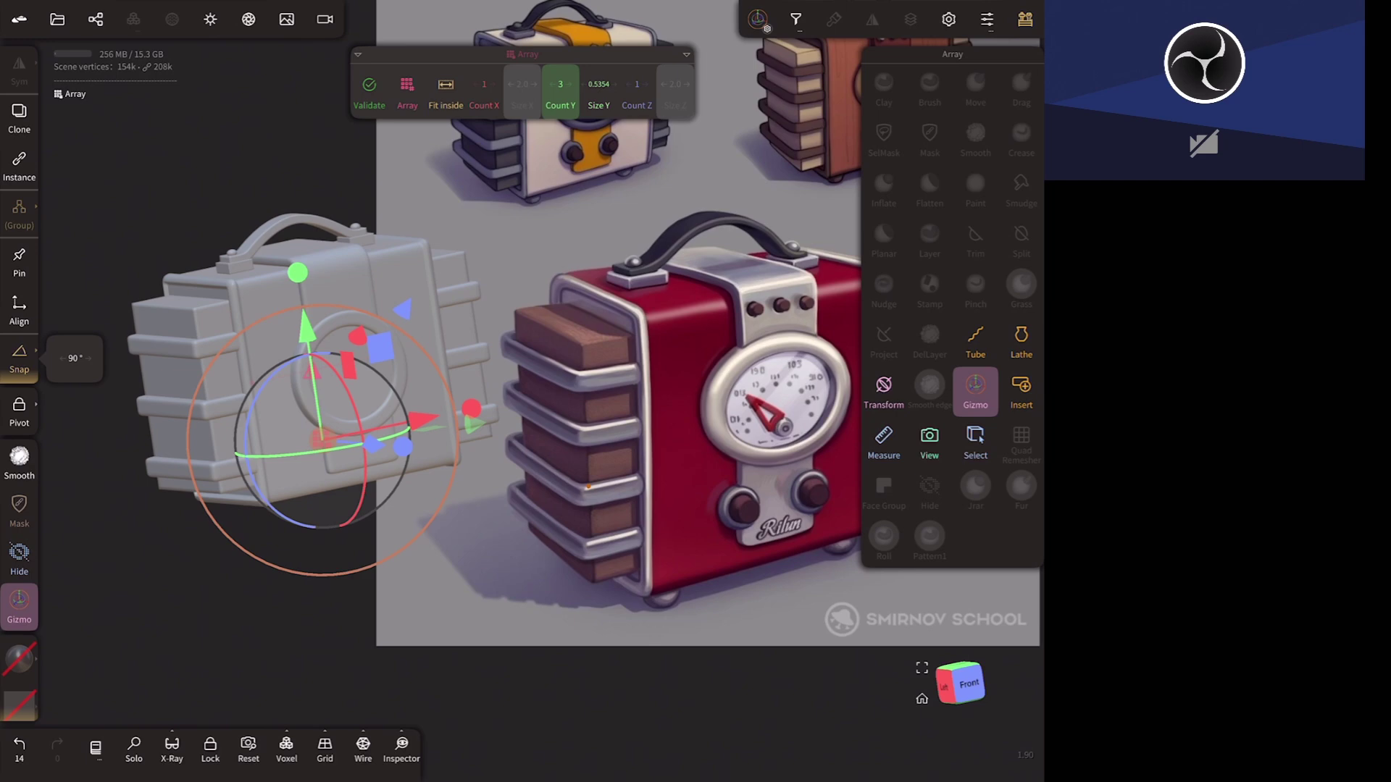
{"action": "left_click", "coordinate": [944, 684]}
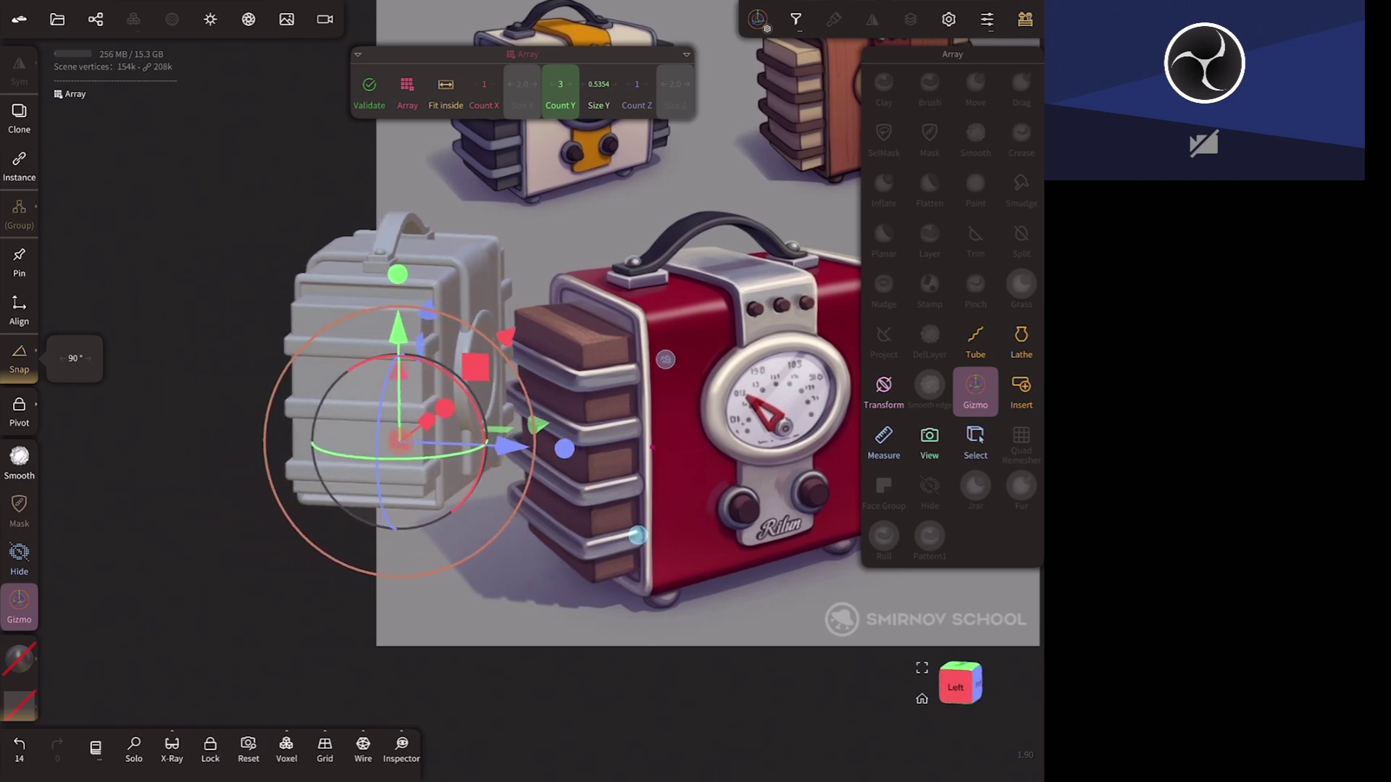
{"action": "scroll", "coordinate": [791, 442], "scroll_direction": "up", "scroll_amount": 3}
{"action": "left_click", "coordinate": [290, 326]}
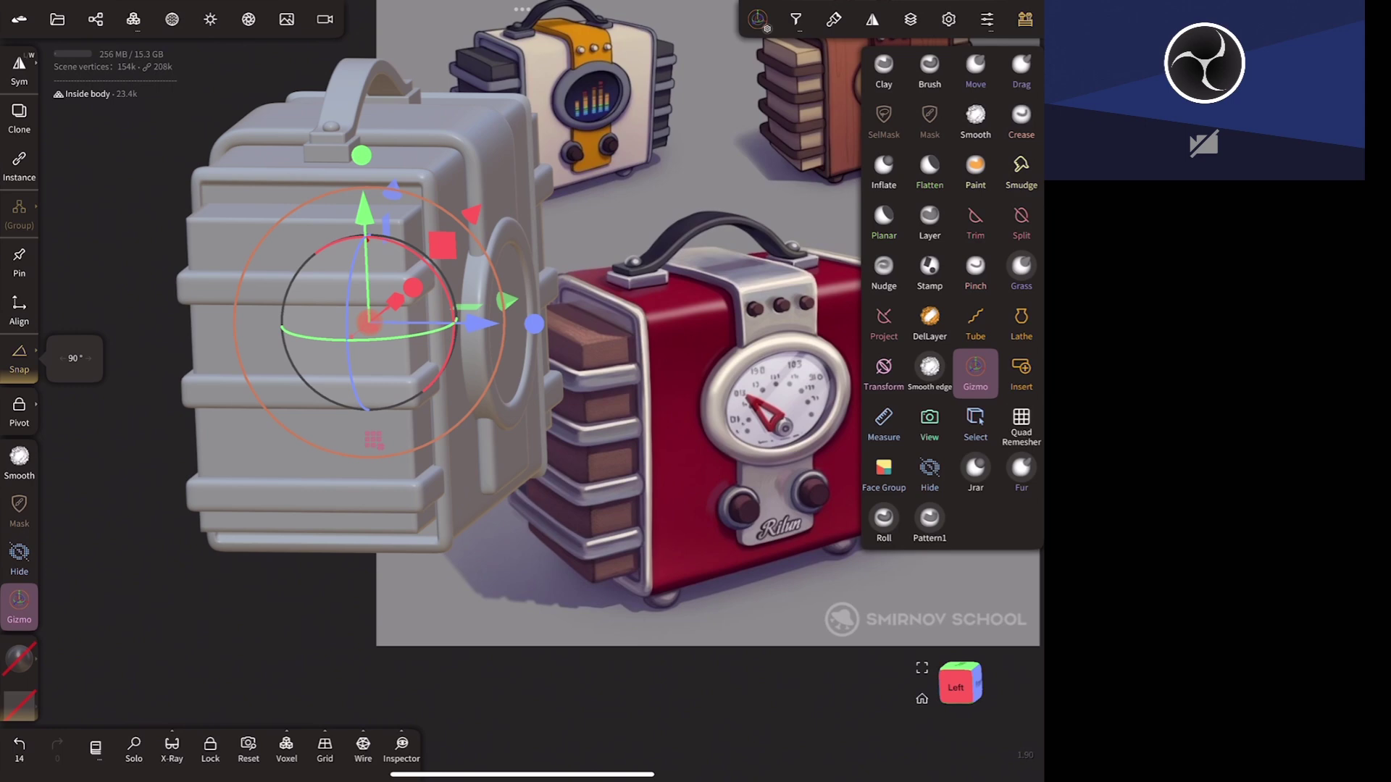
- Stretch the Inside body slightly along its depth with the blue scale handle
{"action": "left_click_drag", "start_coordinate": [534, 324], "coordinate": [534, 322]}
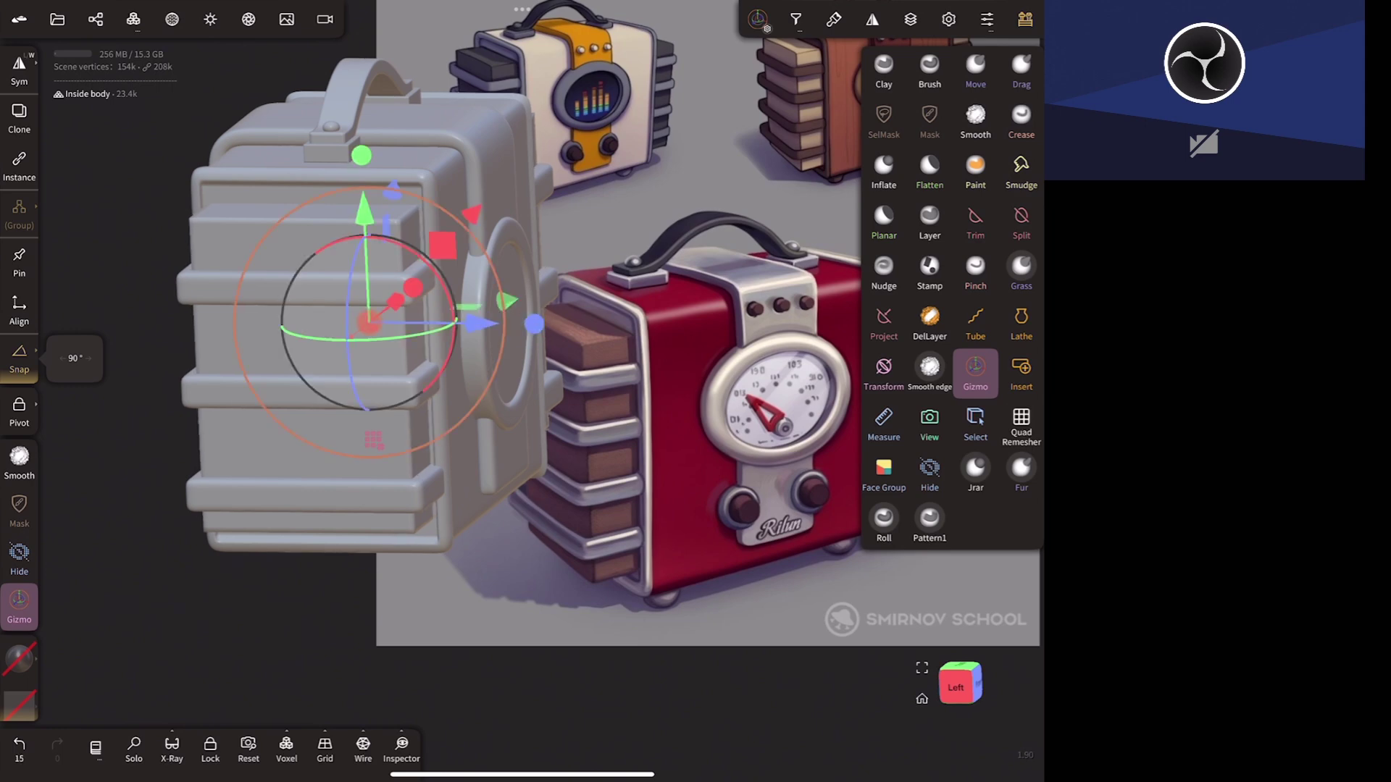
{"action": "left_click", "coordinate": [535, 336]}
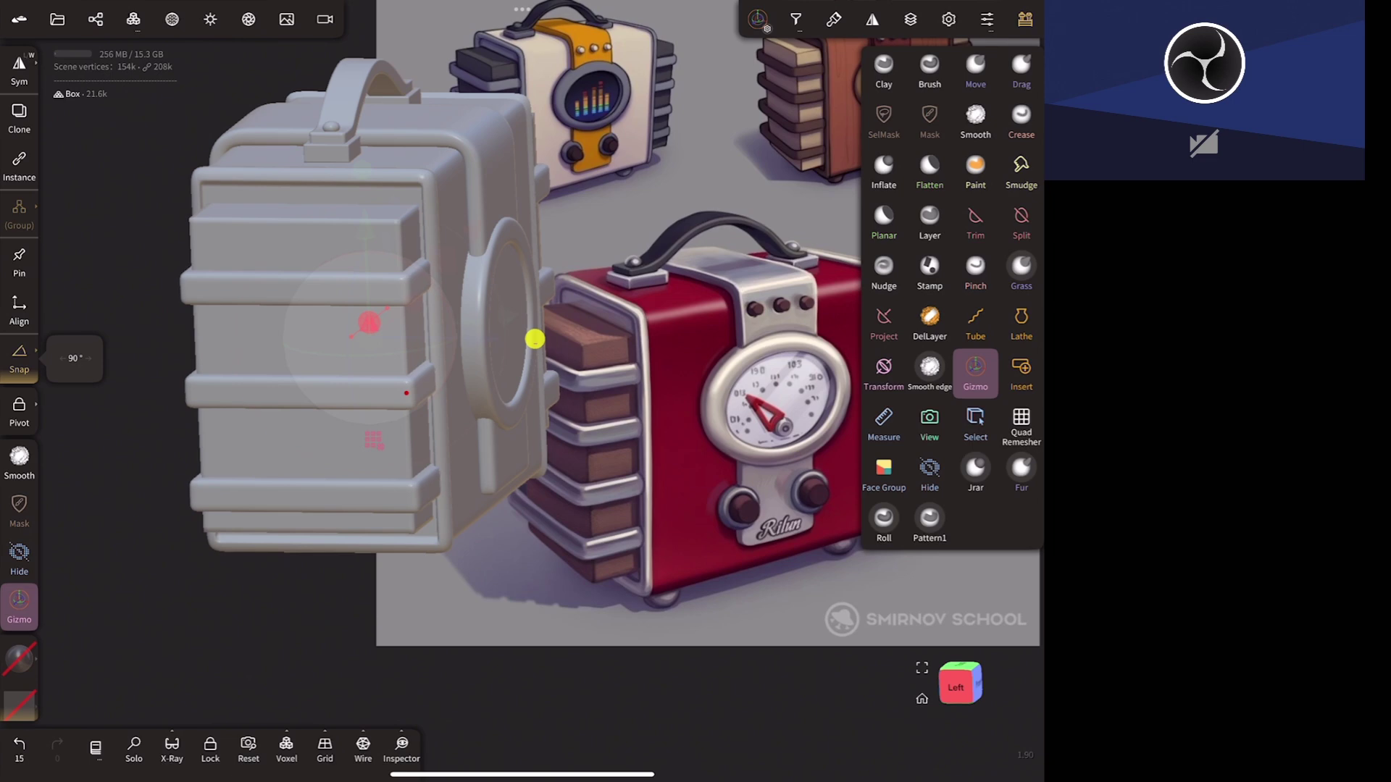
{"action": "mouse_move", "coordinate": [481, 549]}
{"action": "left_mouse_down"}
{"action": "mouse_move", "coordinate": [656, 495]}
{"action": "mouse_move", "coordinate": [631, 560]}
{"action": "left_mouse_up"}
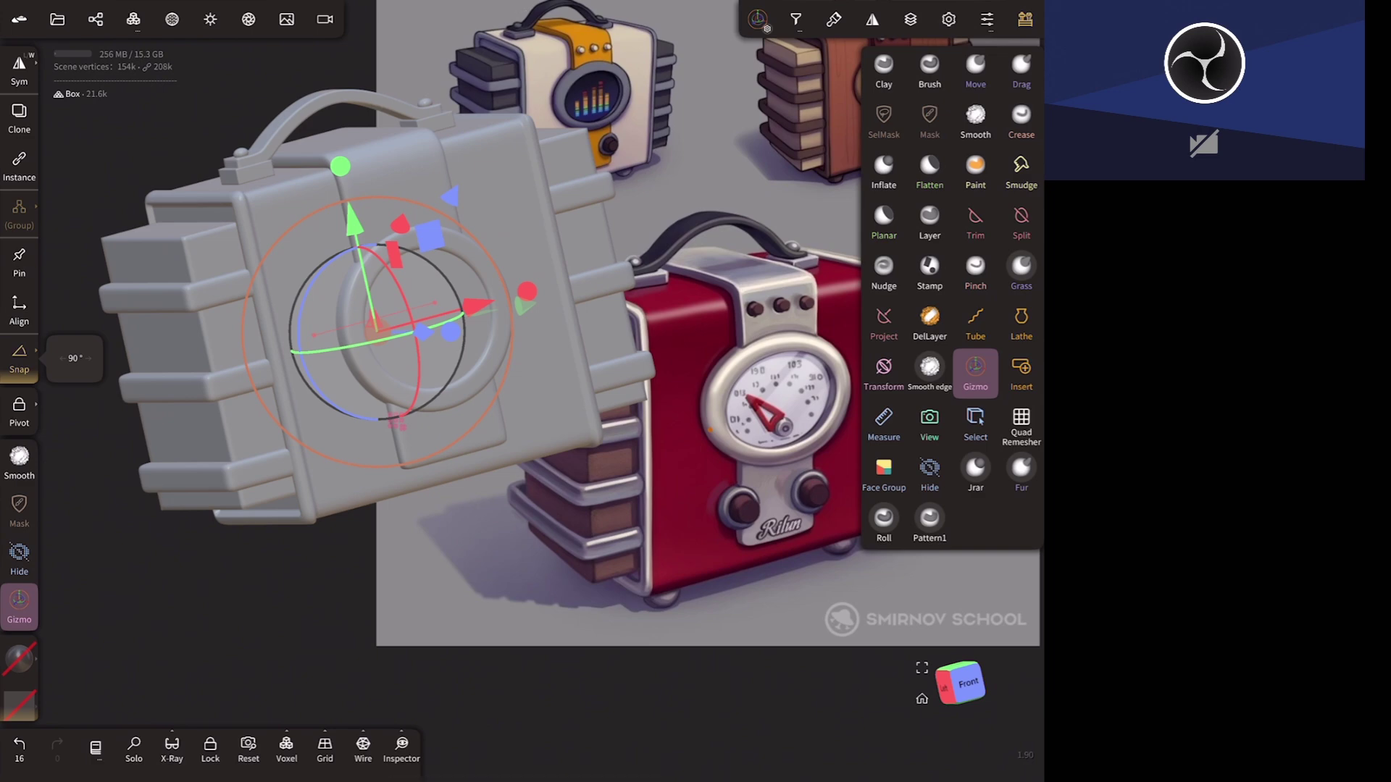
- Zoom in squarely on the box front and select the front ring cylinder
{"action": "left_click_drag", "start_coordinate": [704, 455], "coordinate": [684, 475]}
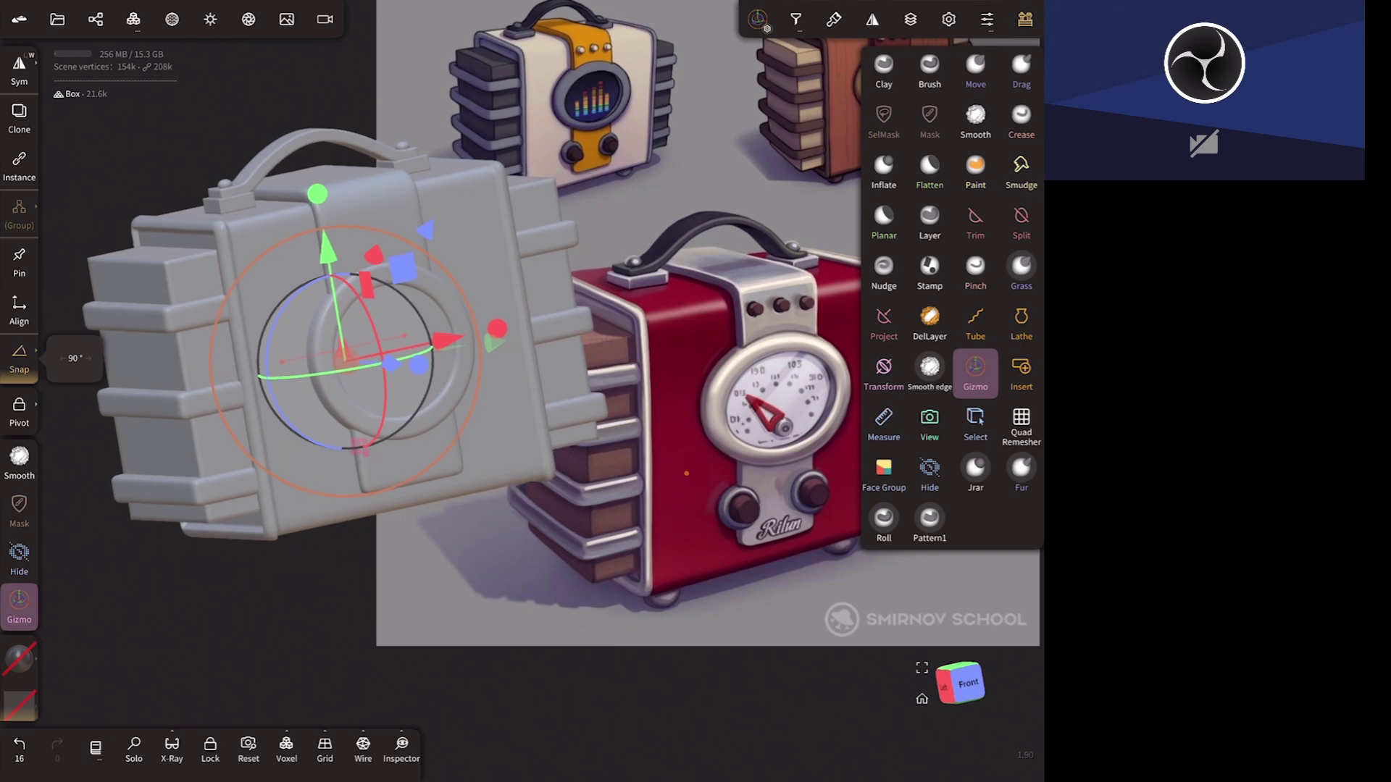
{"action": "scroll", "coordinate": [724, 525], "scroll_direction": "up", "scroll_amount": 3}
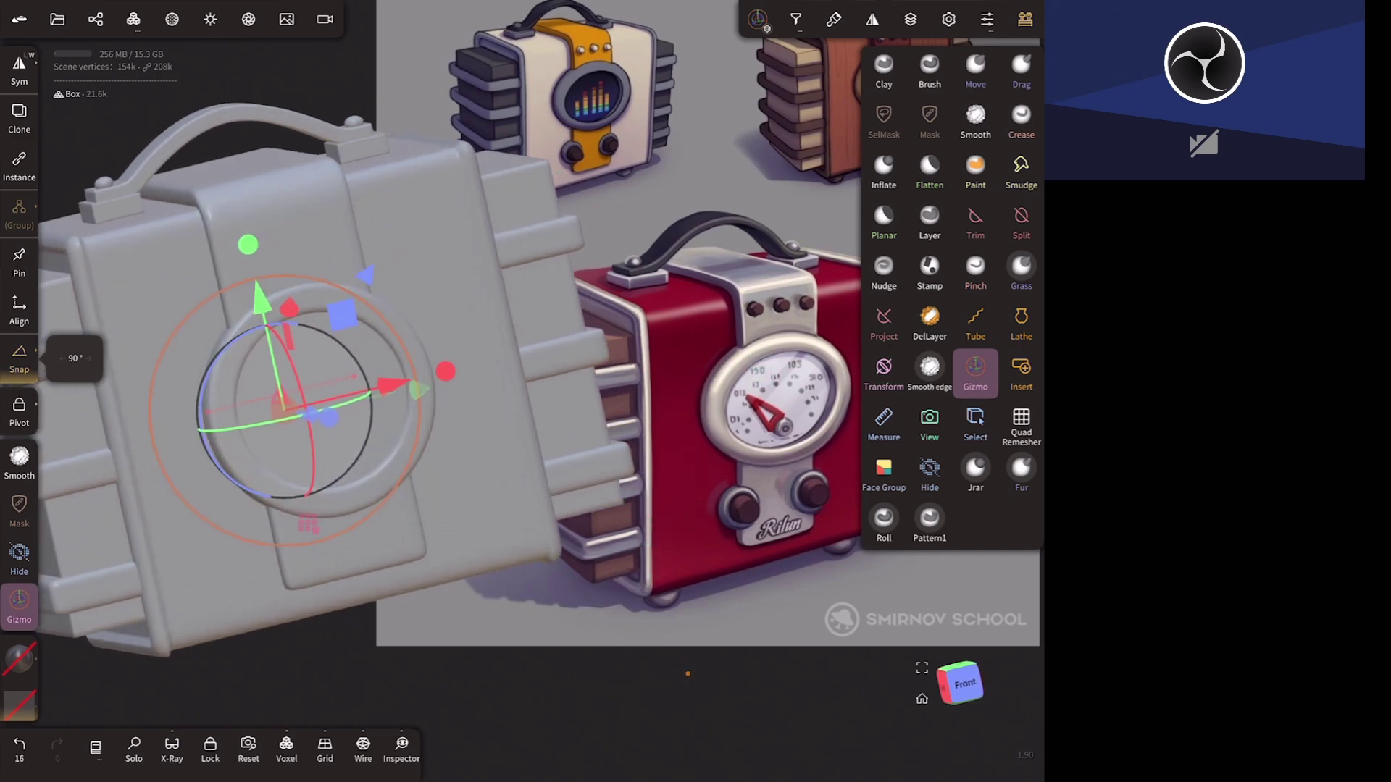
{"action": "mouse_move", "coordinate": [687, 673]}
{"action": "left_mouse_down"}
{"action": "mouse_move", "coordinate": [652, 601]}
{"action": "mouse_move", "coordinate": [674, 572]}
{"action": "left_mouse_up"}
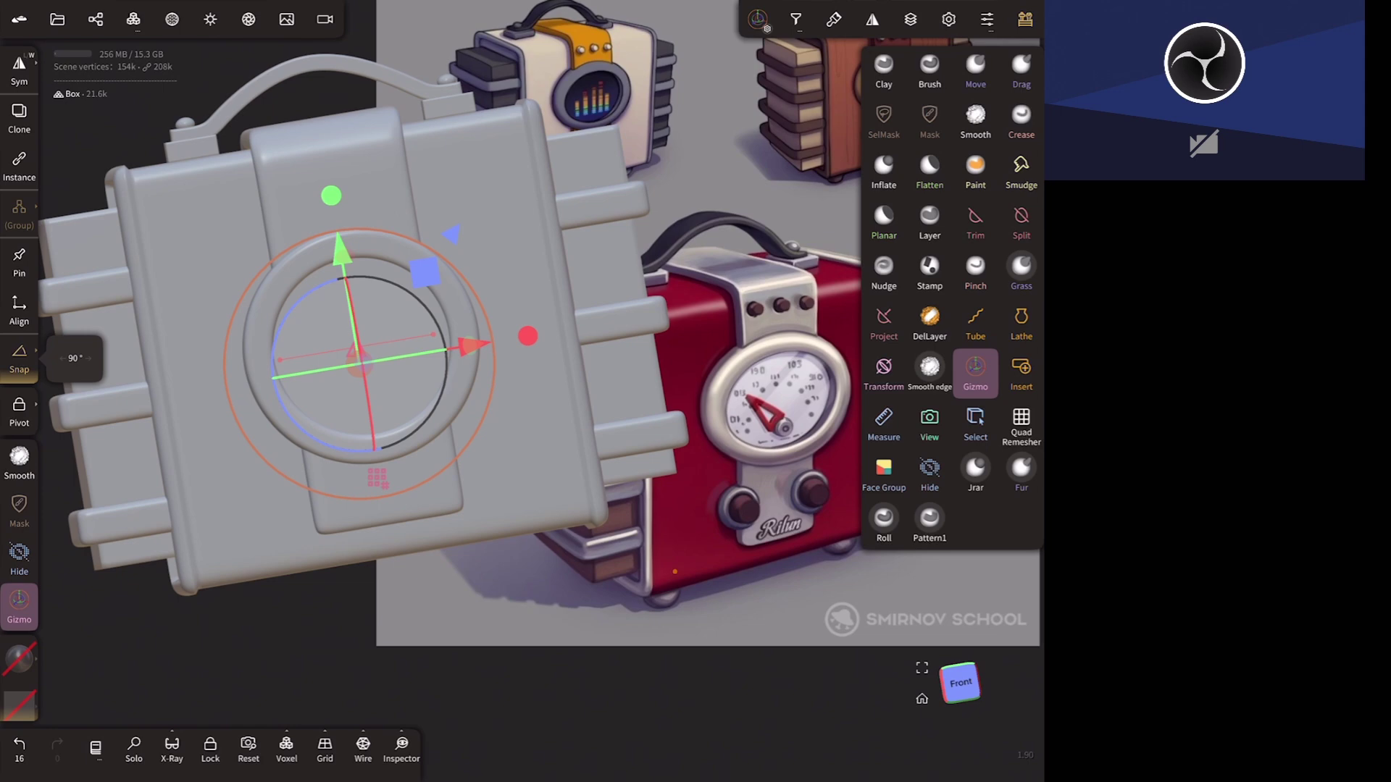
{"action": "left_click", "coordinate": [434, 434]}
- Try multi-selecting the ring cylinders in the scene list, undoing a stray gizmo change
{"action": "left_click", "coordinate": [94, 19]}
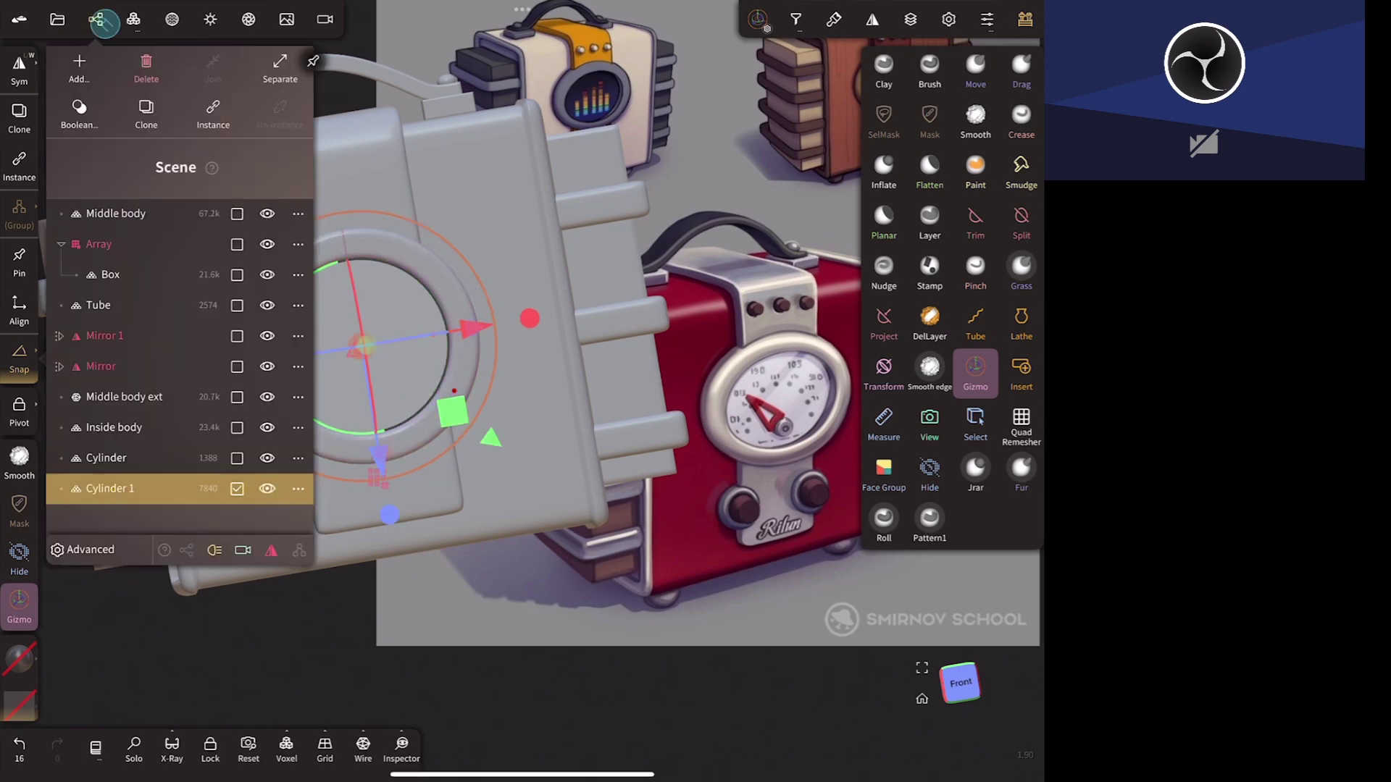
{"action": "left_click", "coordinate": [236, 458]}
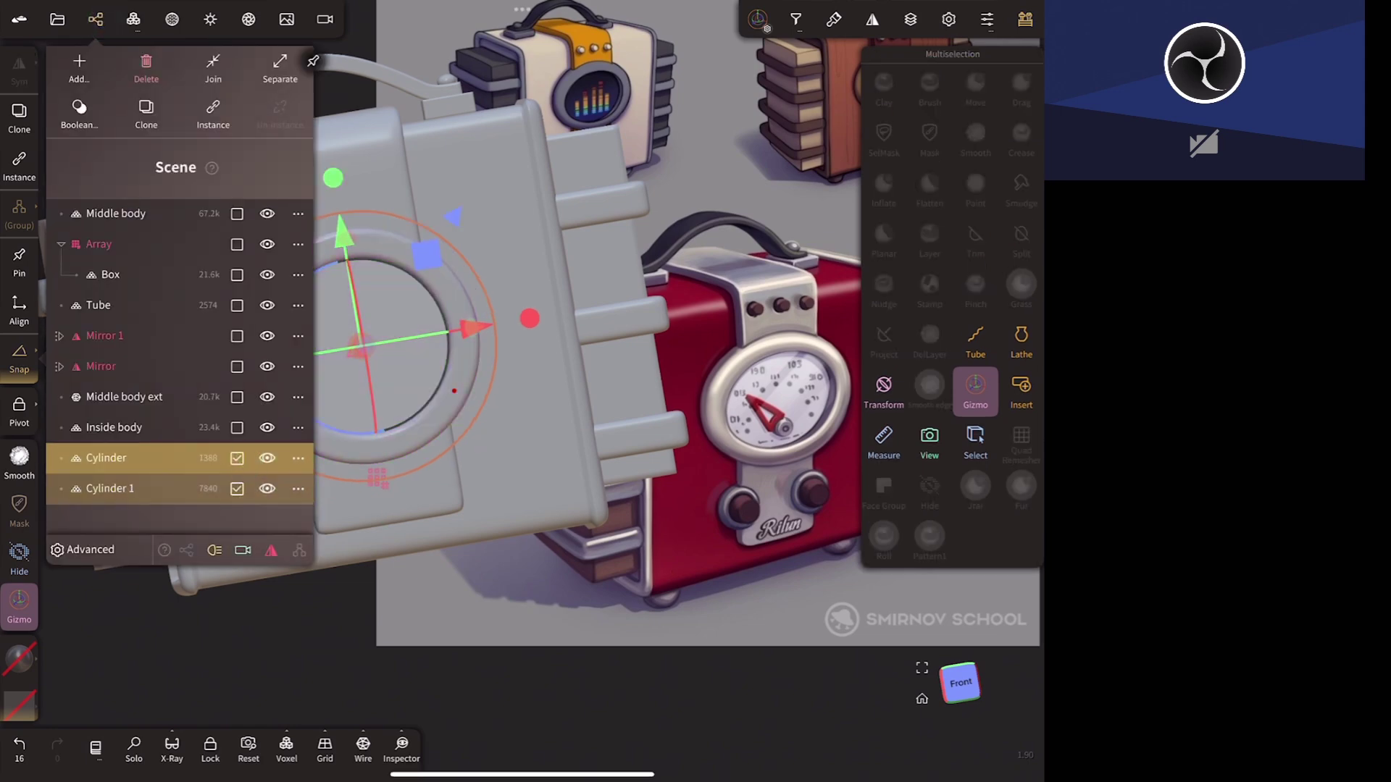
{"action": "left_click", "coordinate": [960, 682]}
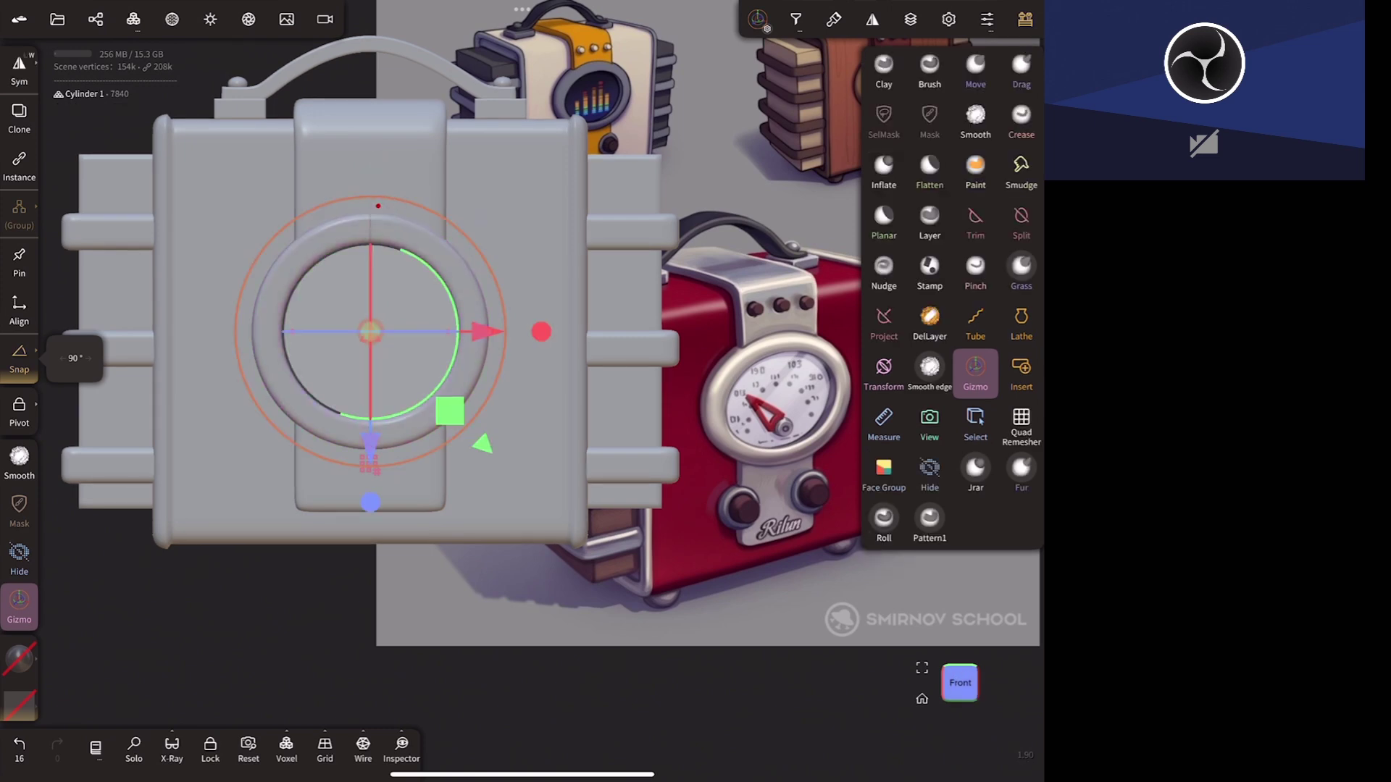
{"action": "key", "text": "ctrl+z"}
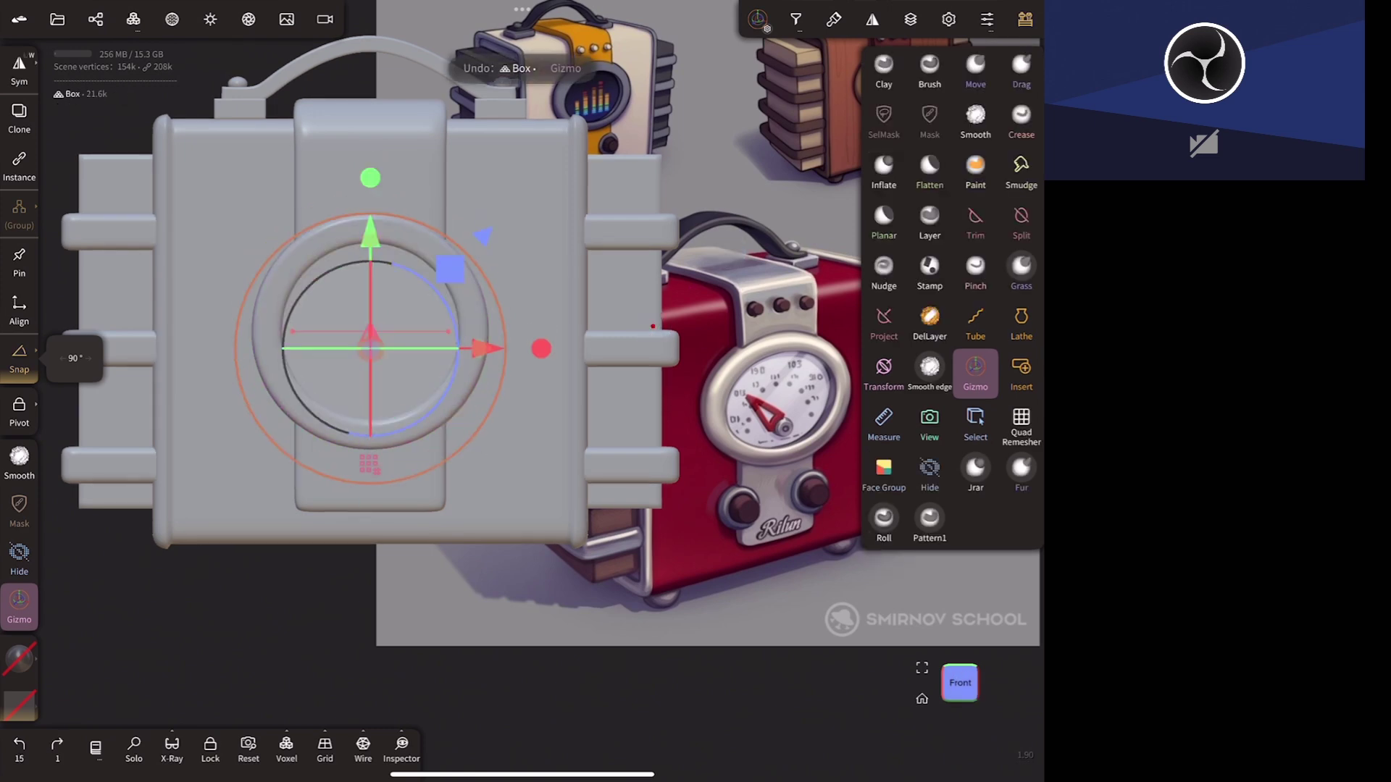
{"action": "left_click", "coordinate": [95, 19]}
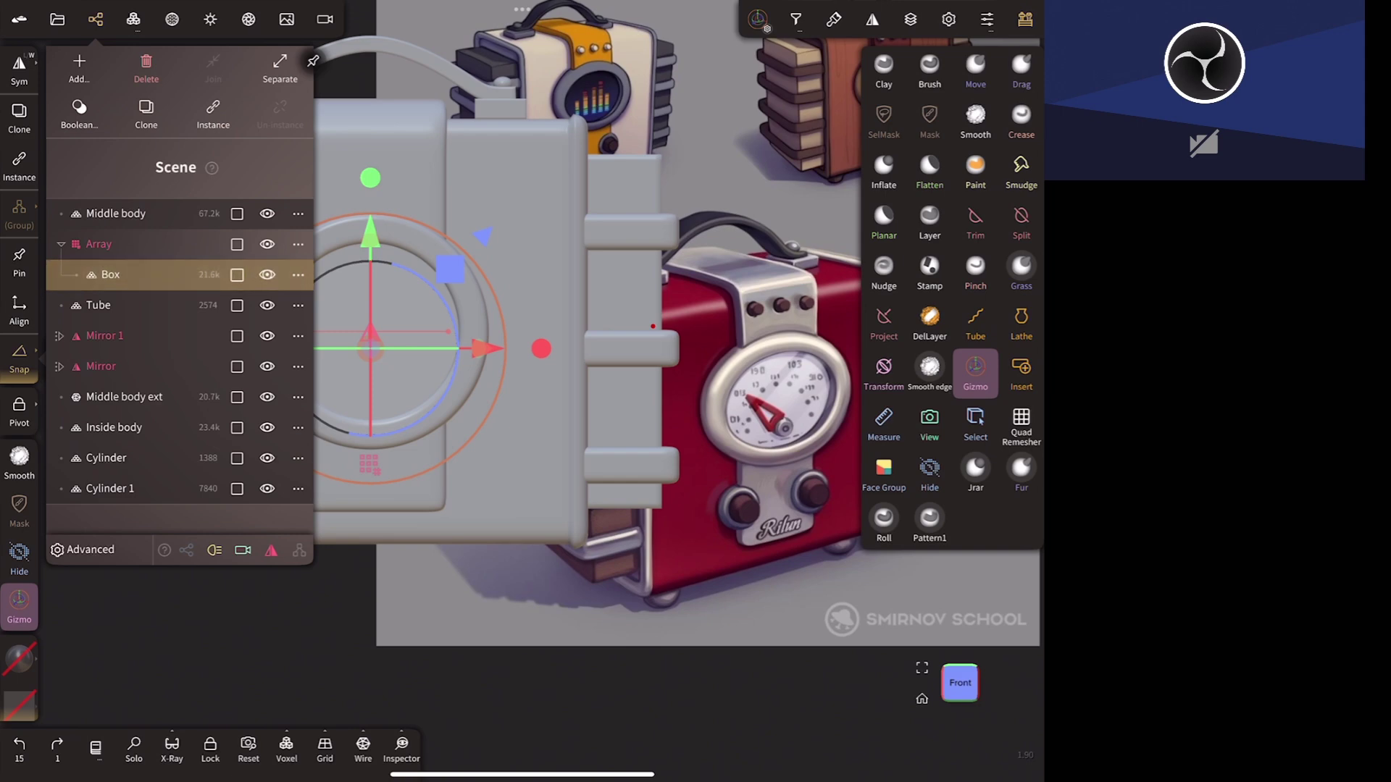
{"action": "left_click", "coordinate": [237, 488]}
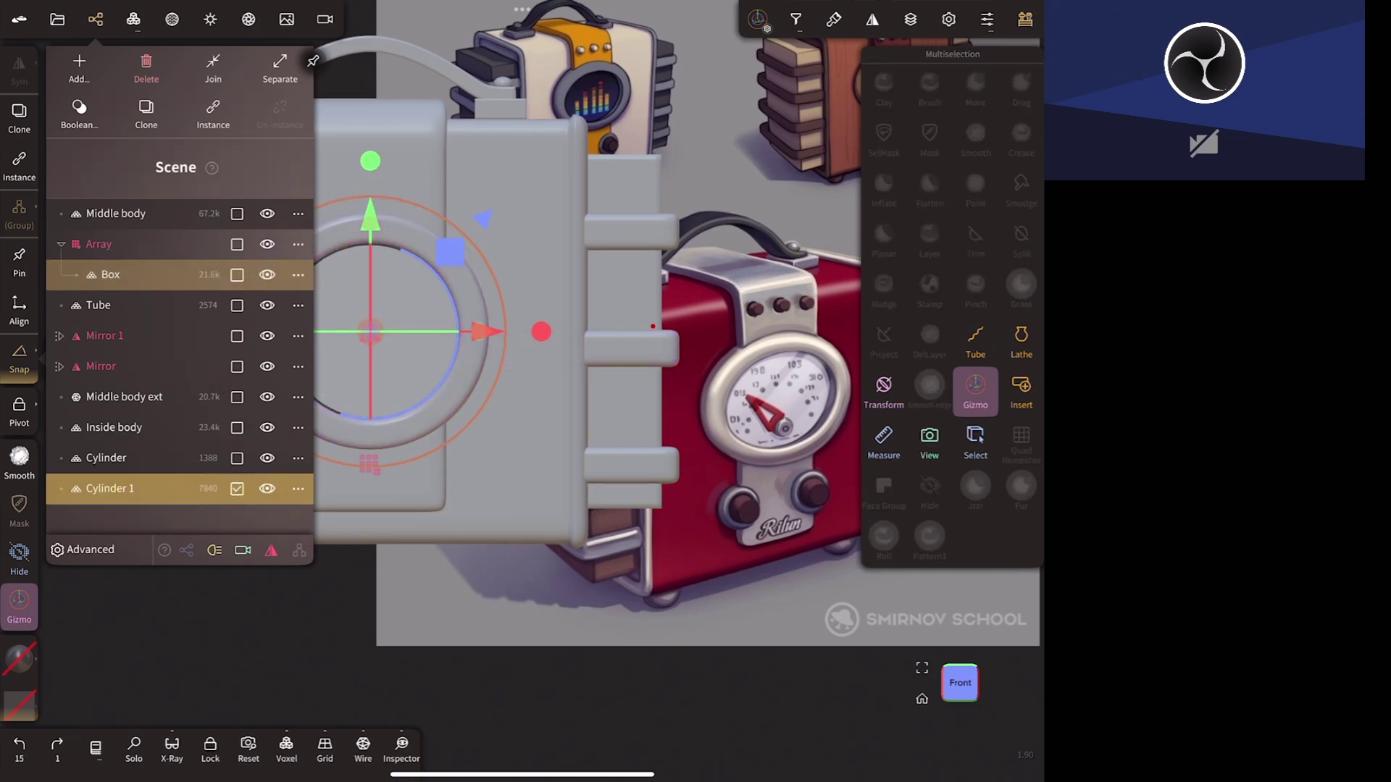
{"action": "left_click", "coordinate": [237, 488]}
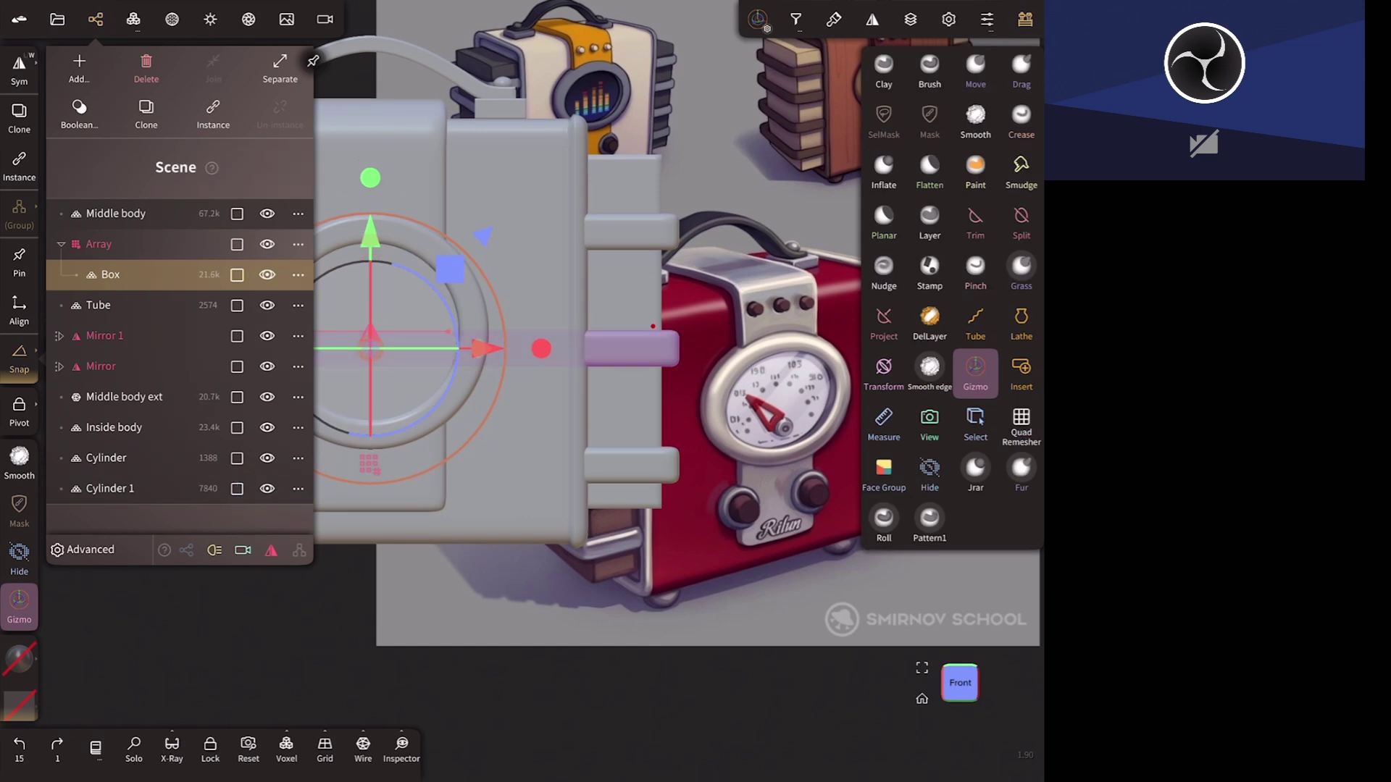
- Select Cylinder and Cylinder 1 together, undoing an accidental move of them
{"action": "left_click", "coordinate": [474, 391]}
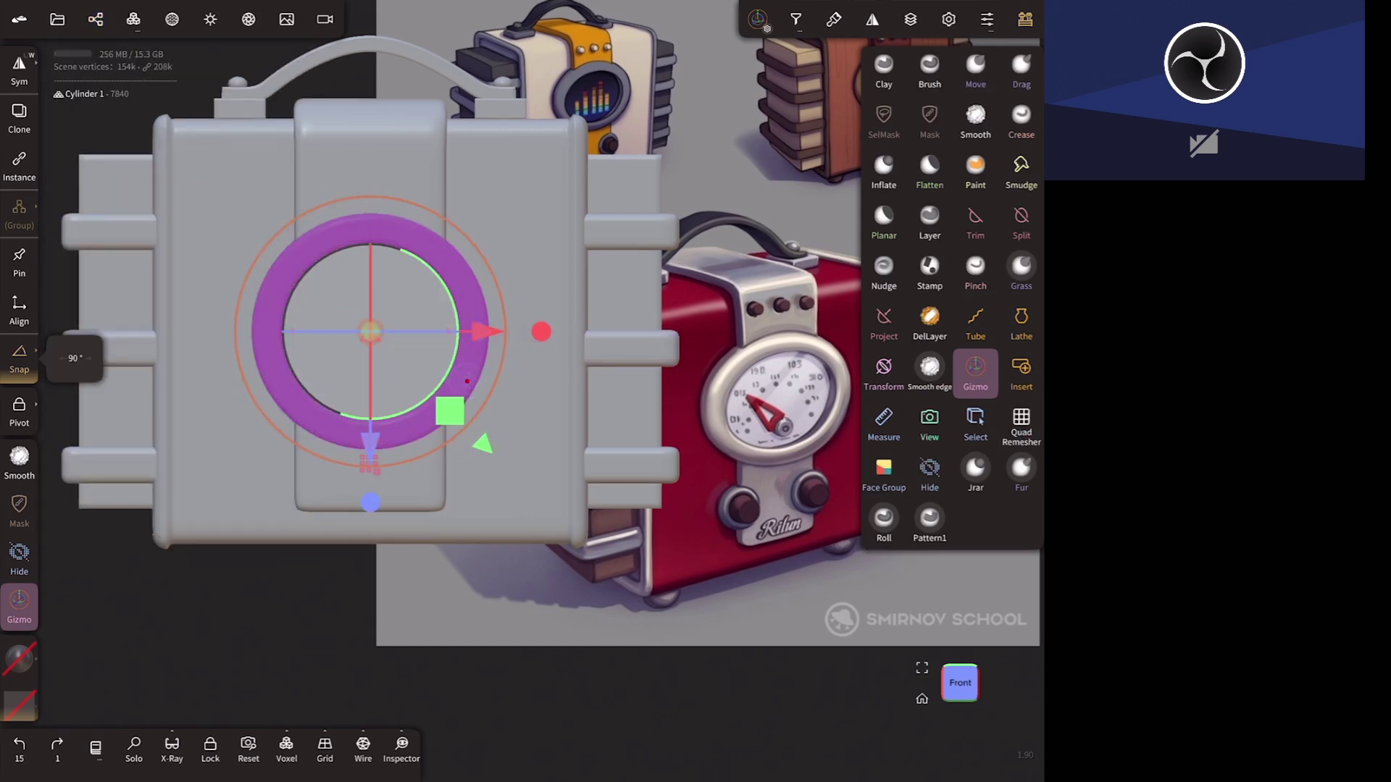
{"action": "left_click", "coordinate": [96, 18]}
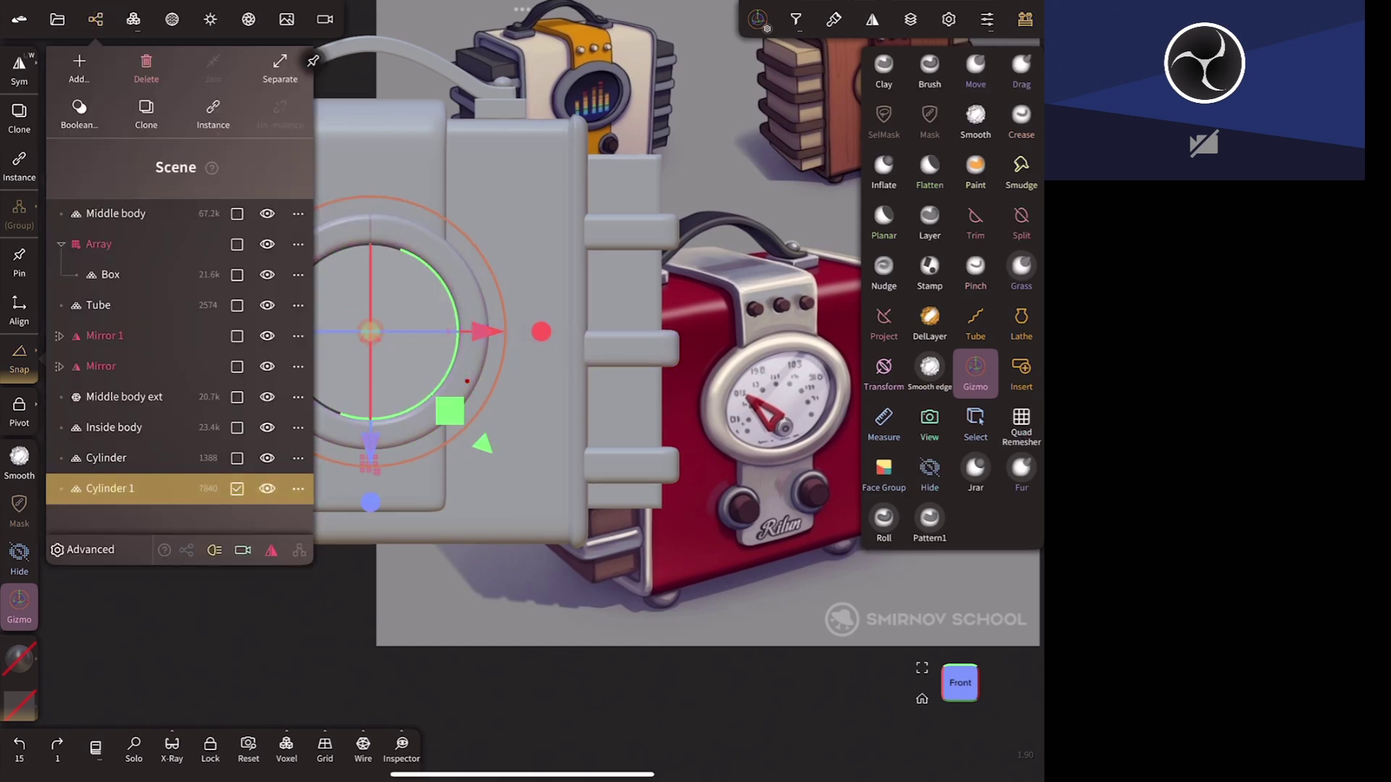
{"action": "left_click", "coordinate": [237, 458]}
{"action": "mouse_move", "coordinate": [544, 685]}
{"action": "left_mouse_down"}
{"action": "mouse_move", "coordinate": [675, 694]}
{"action": "mouse_move", "coordinate": [681, 659]}
{"action": "left_mouse_up"}
{"action": "left_click_drag", "start_coordinate": [442, 348], "coordinate": [488, 388]}
{"action": "key", "text": "ctrl+z"}
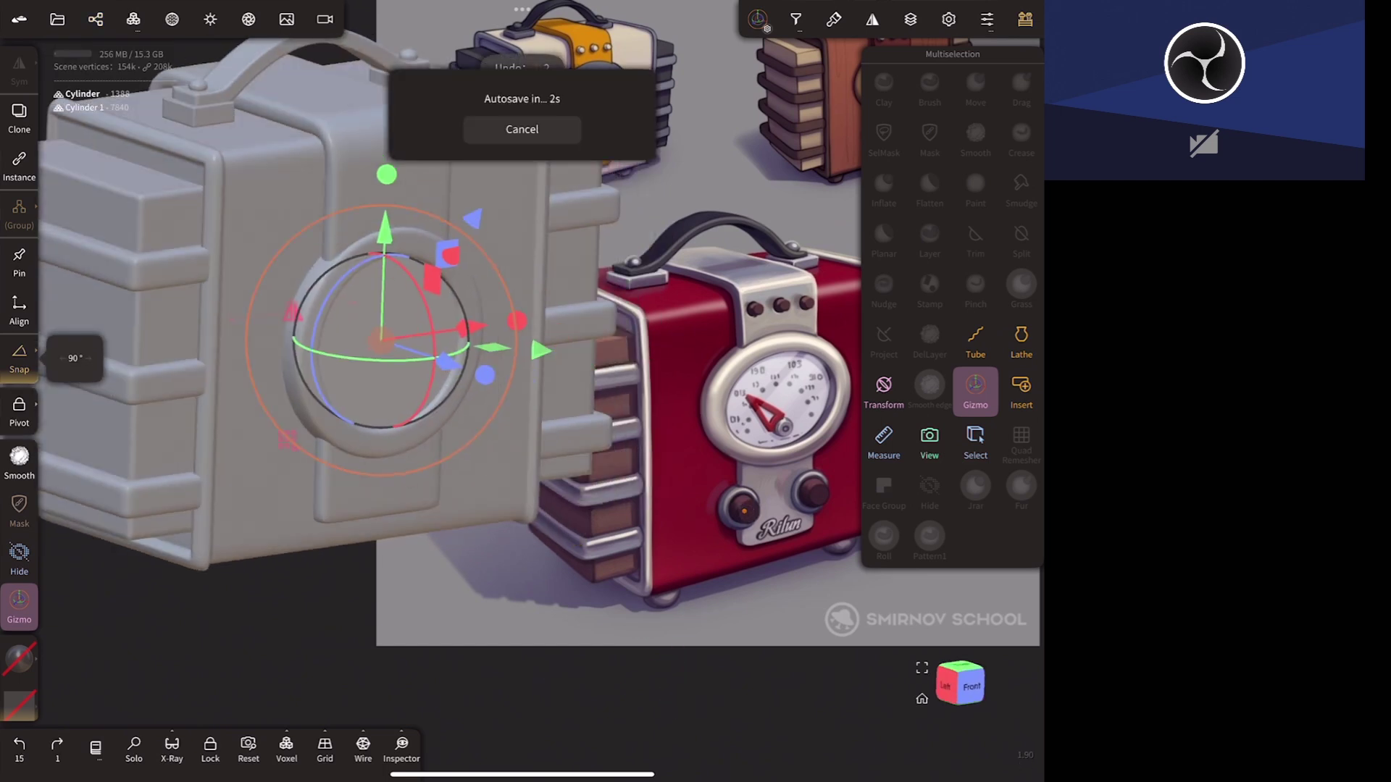
- In Front view, raise the ring cylinders higher on the front panel along Y
{"action": "left_click", "coordinate": [972, 687]}
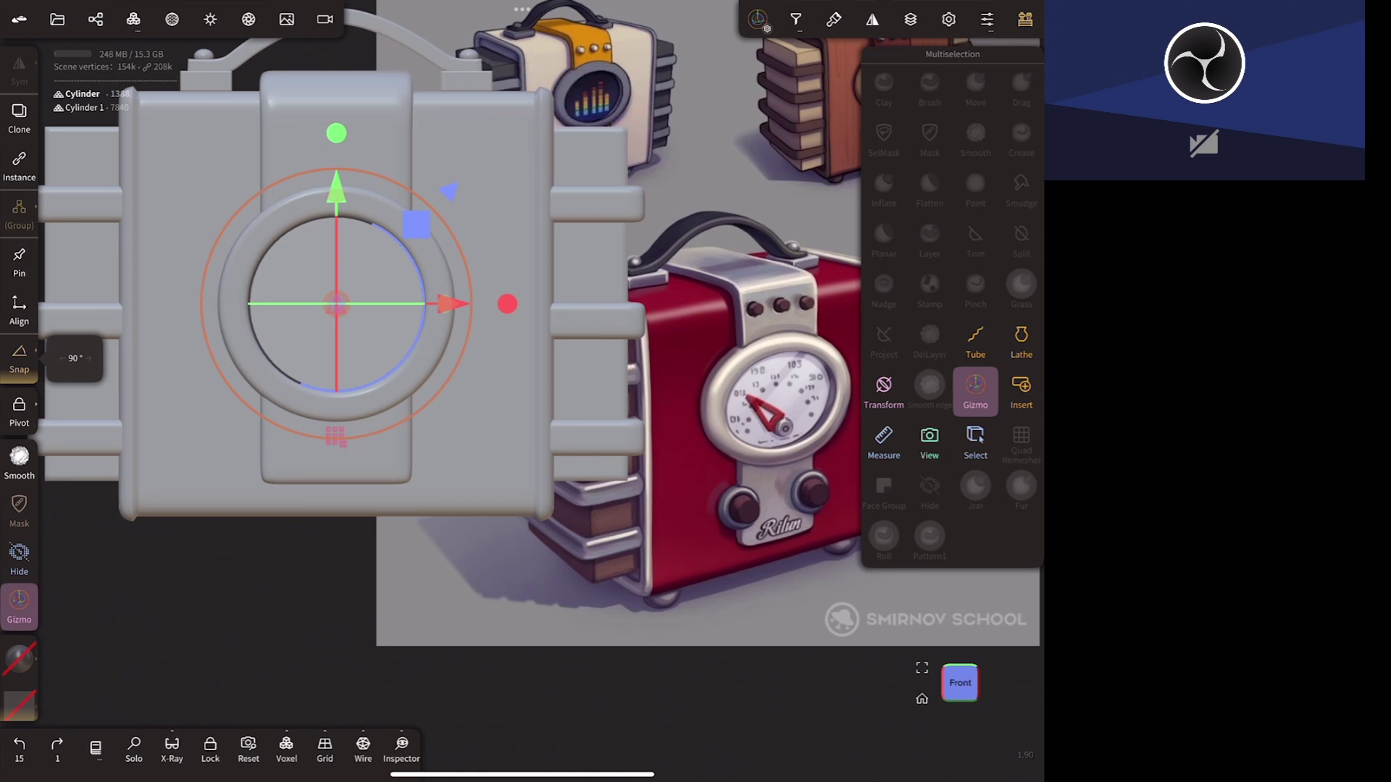
{"action": "left_click_drag", "start_coordinate": [336, 190], "coordinate": [336, 166]}
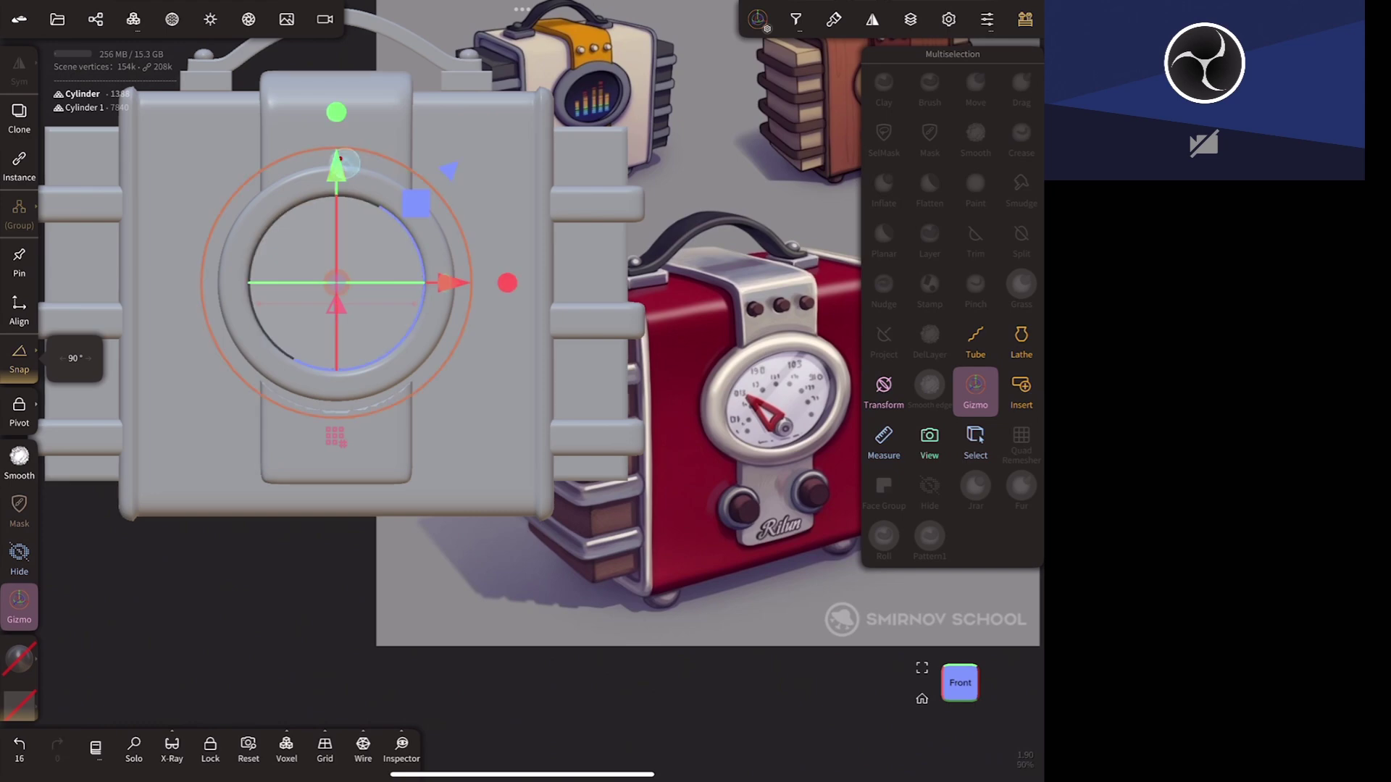
{"action": "mouse_move", "coordinate": [652, 626]}
{"action": "left_mouse_down"}
{"action": "mouse_move", "coordinate": [140, 658]}
{"action": "mouse_move", "coordinate": [267, 637]}
{"action": "mouse_move", "coordinate": [211, 662]}
{"action": "left_mouse_up"}
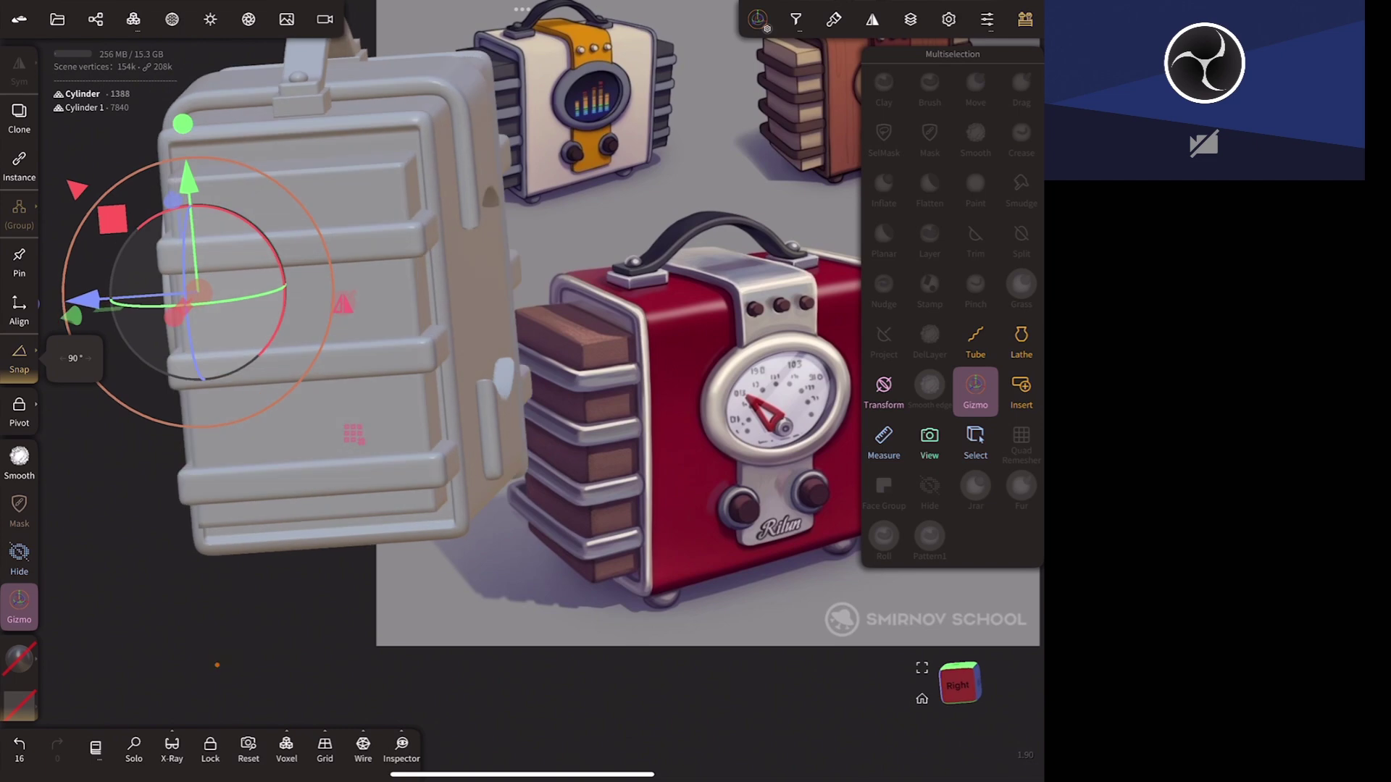
- Select the Inside body from the scene list and frame the box at an angle
{"action": "left_click", "coordinate": [326, 435]}
{"action": "left_click", "coordinate": [95, 19]}
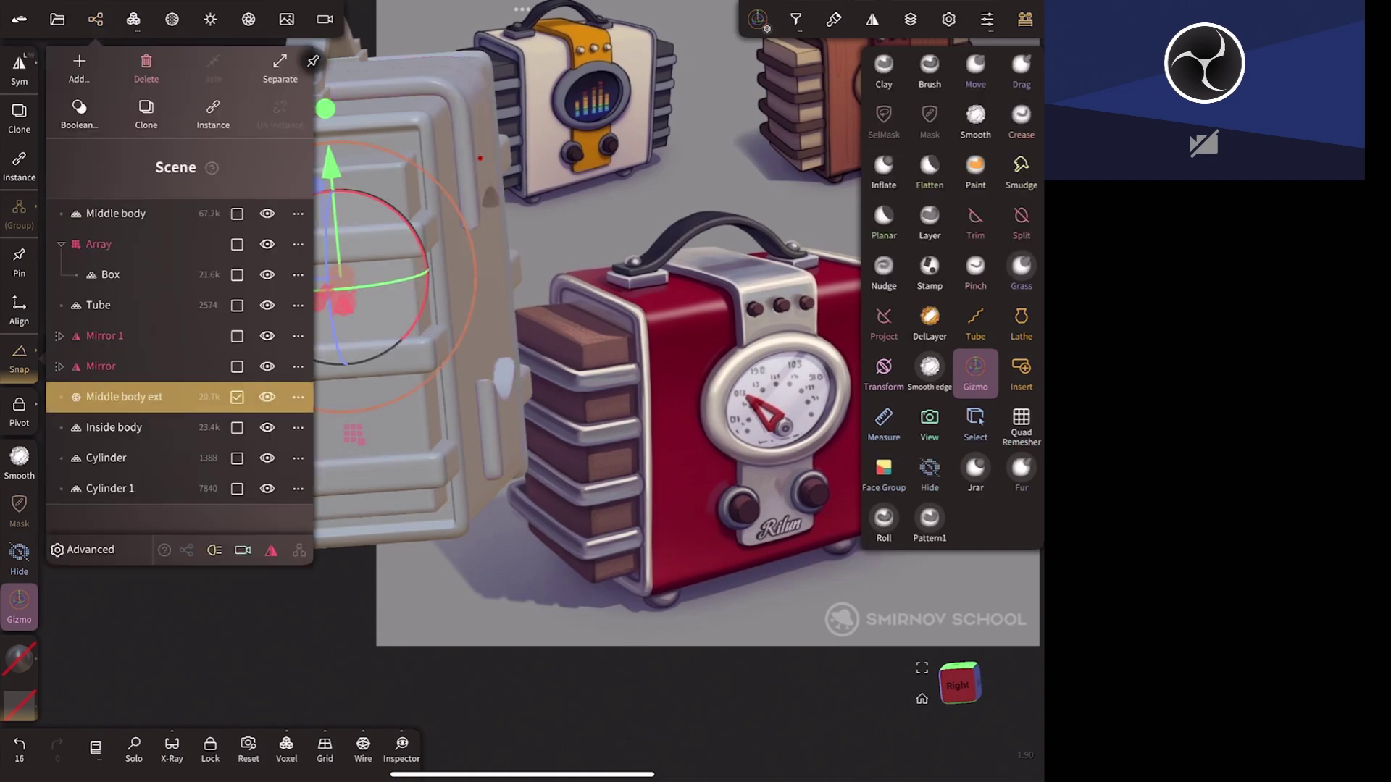
{"action": "left_click", "coordinate": [113, 428]}
{"action": "left_click_drag", "start_coordinate": [551, 464], "coordinate": [779, 476]}
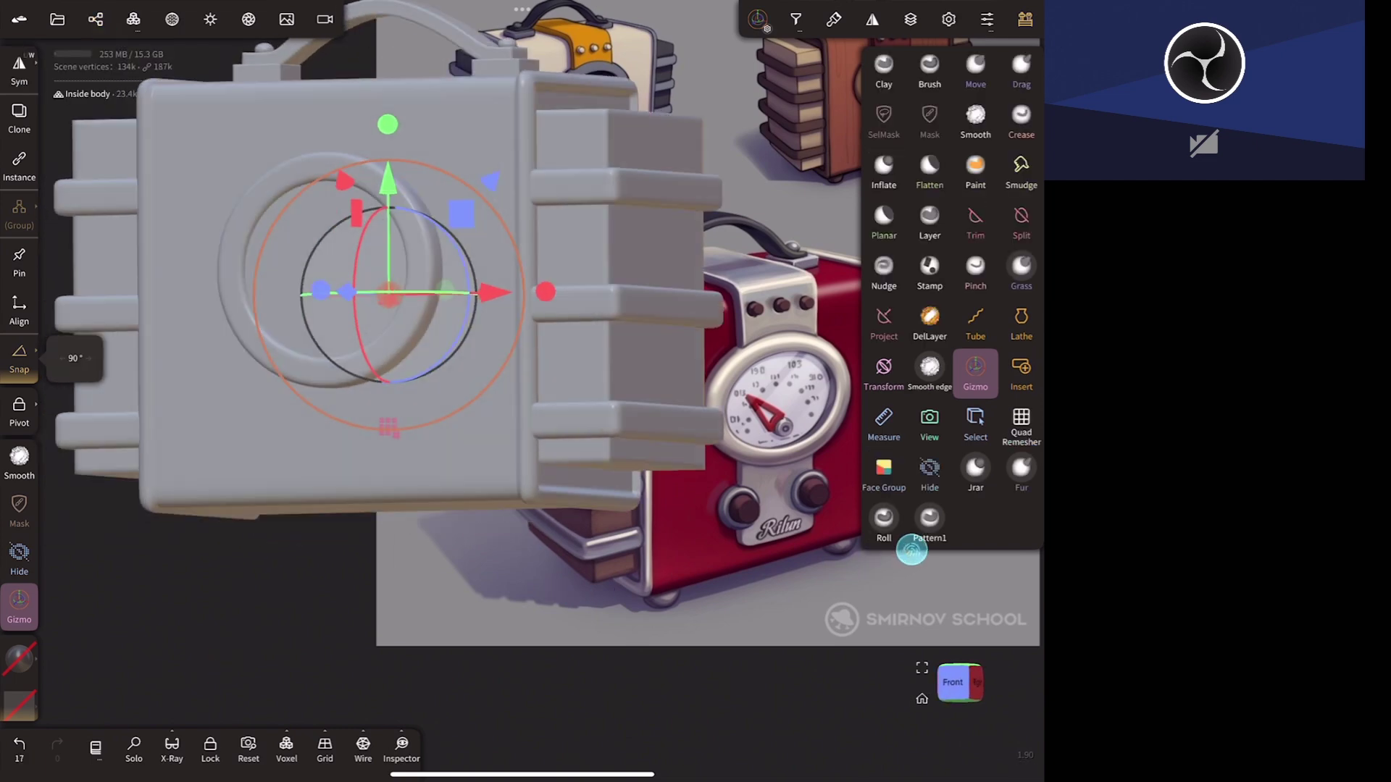
{"action": "left_click", "coordinate": [953, 683]}
{"action": "mouse_move", "coordinate": [724, 652]}
{"action": "left_mouse_down"}
{"action": "mouse_move", "coordinate": [641, 657]}
{"action": "mouse_move", "coordinate": [636, 630]}
{"action": "left_mouse_up"}
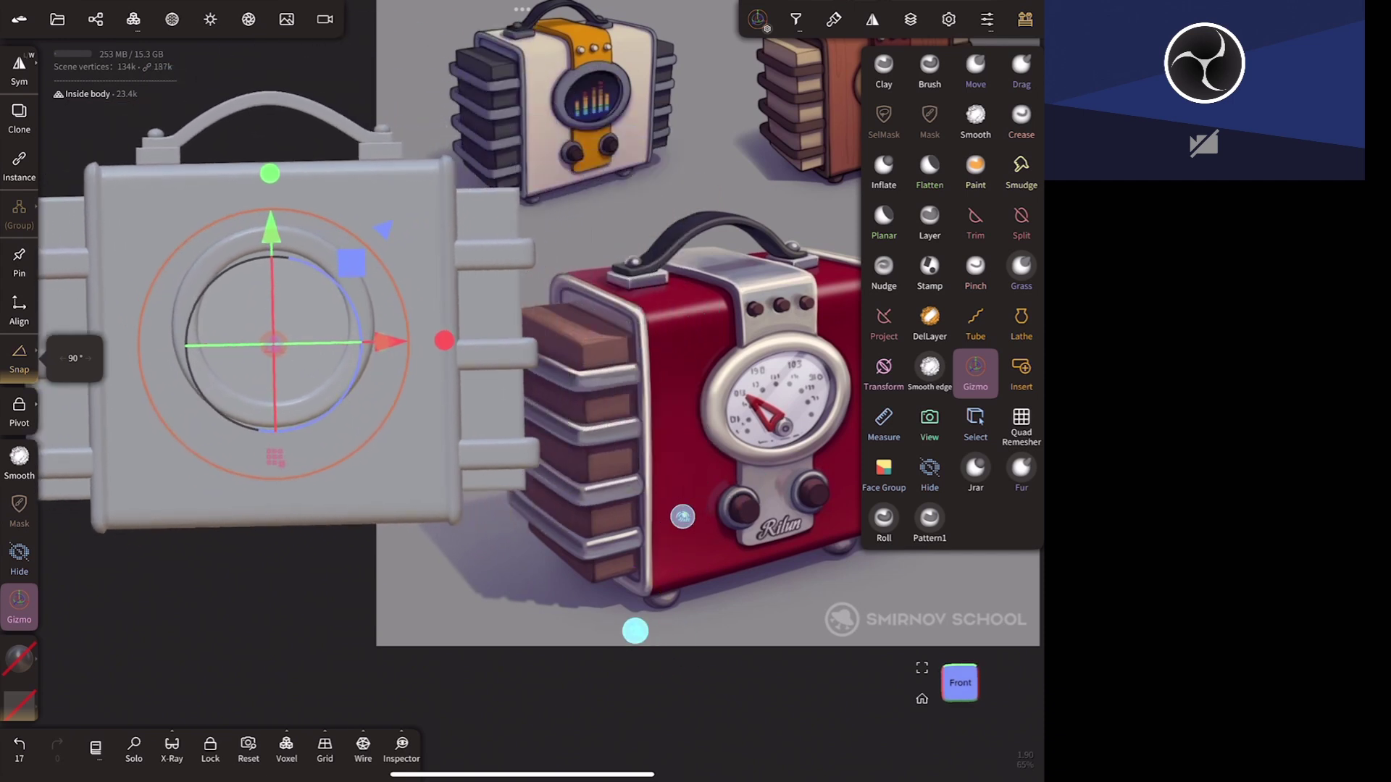
{"action": "left_click_drag", "start_coordinate": [626, 544], "coordinate": [770, 606]}
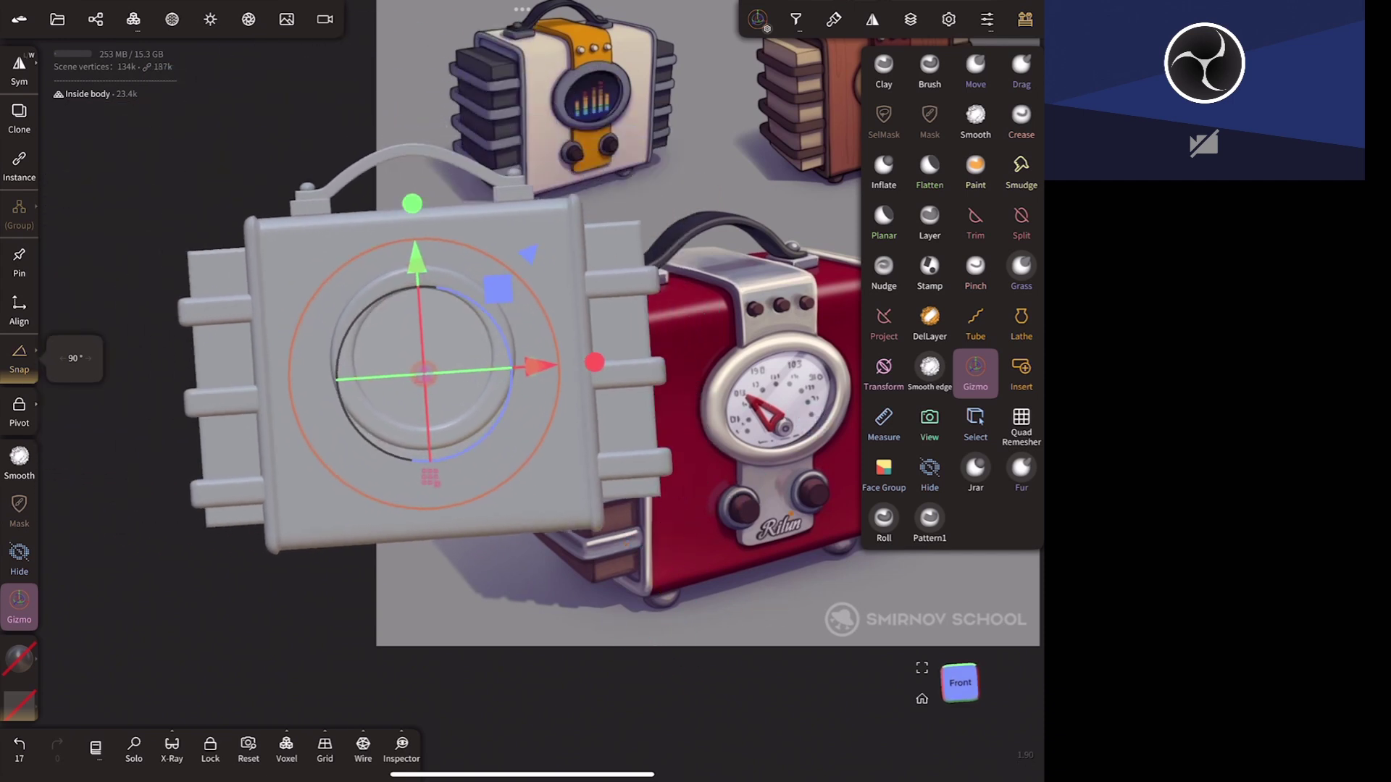
- Select the Box array and undo back to the array step (Count Y 3)
{"action": "left_click", "coordinate": [227, 398]}
{"action": "key", "text": "ctrl+z"}
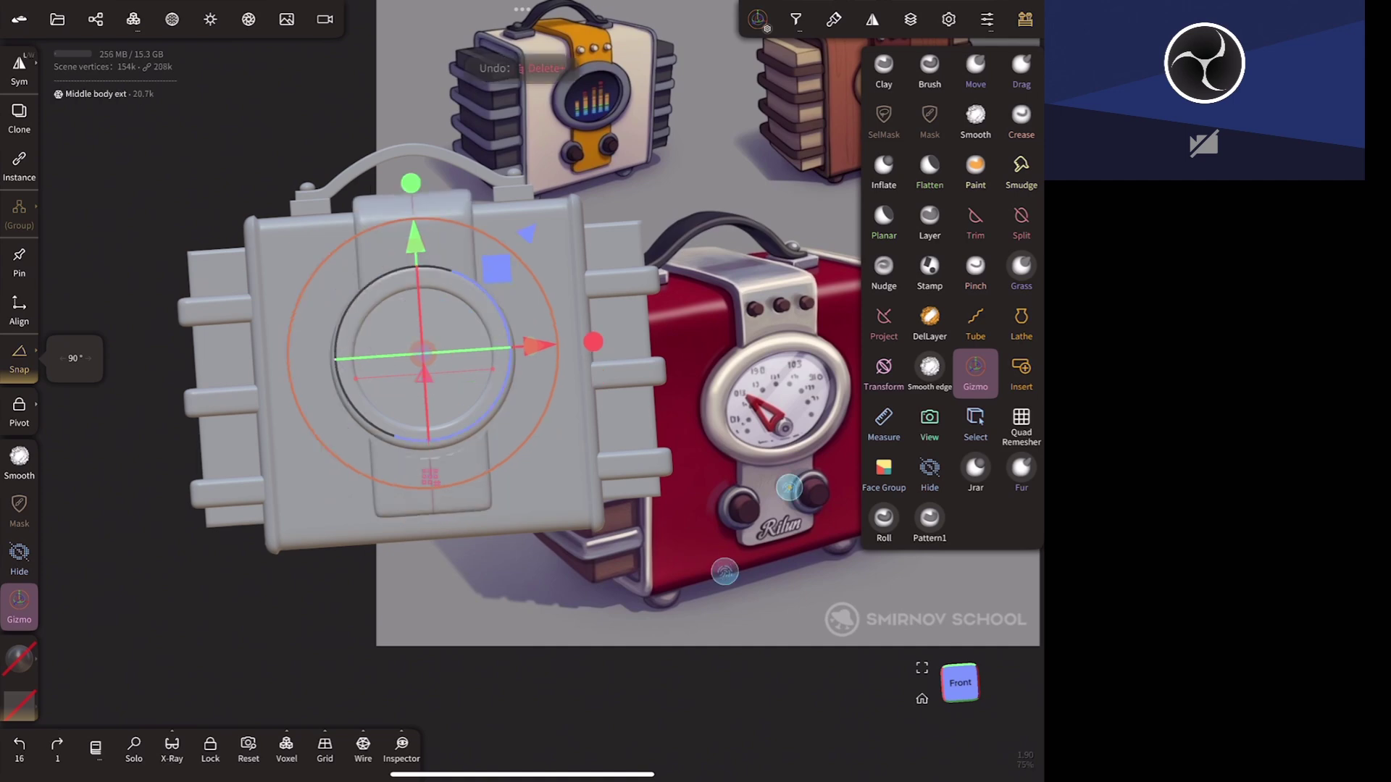
{"action": "key", "text": "ctrl+z"}
{"action": "key", "text": "ctrl+z"}
{"action": "key", "text": "ctrl+z"}
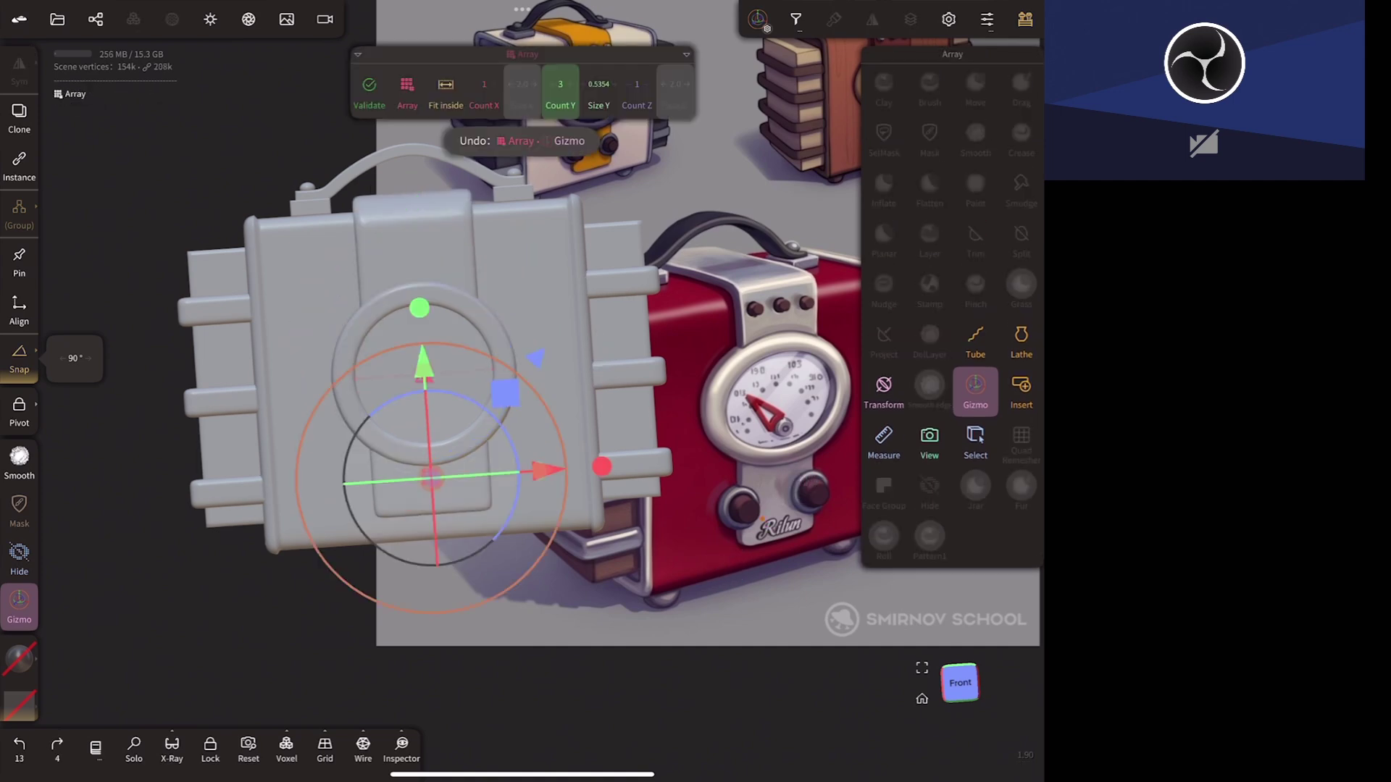
- Set the side-tab array's Count Y to 4 and check the tabs
{"action": "left_click", "coordinate": [571, 84]}
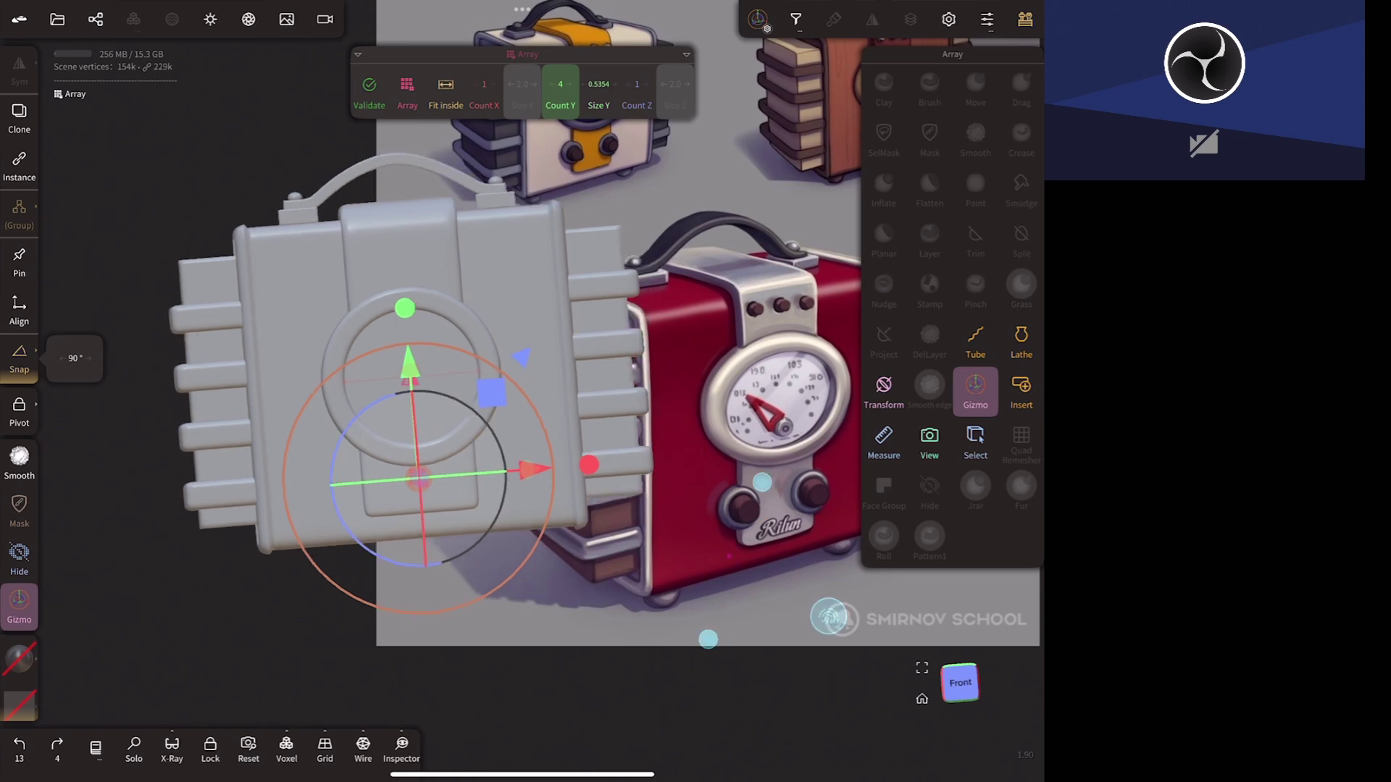
{"action": "mouse_move", "coordinate": [828, 615]}
{"action": "left_mouse_down"}
{"action": "mouse_move", "coordinate": [794, 504]}
{"action": "mouse_move", "coordinate": [733, 636]}
{"action": "left_mouse_up"}
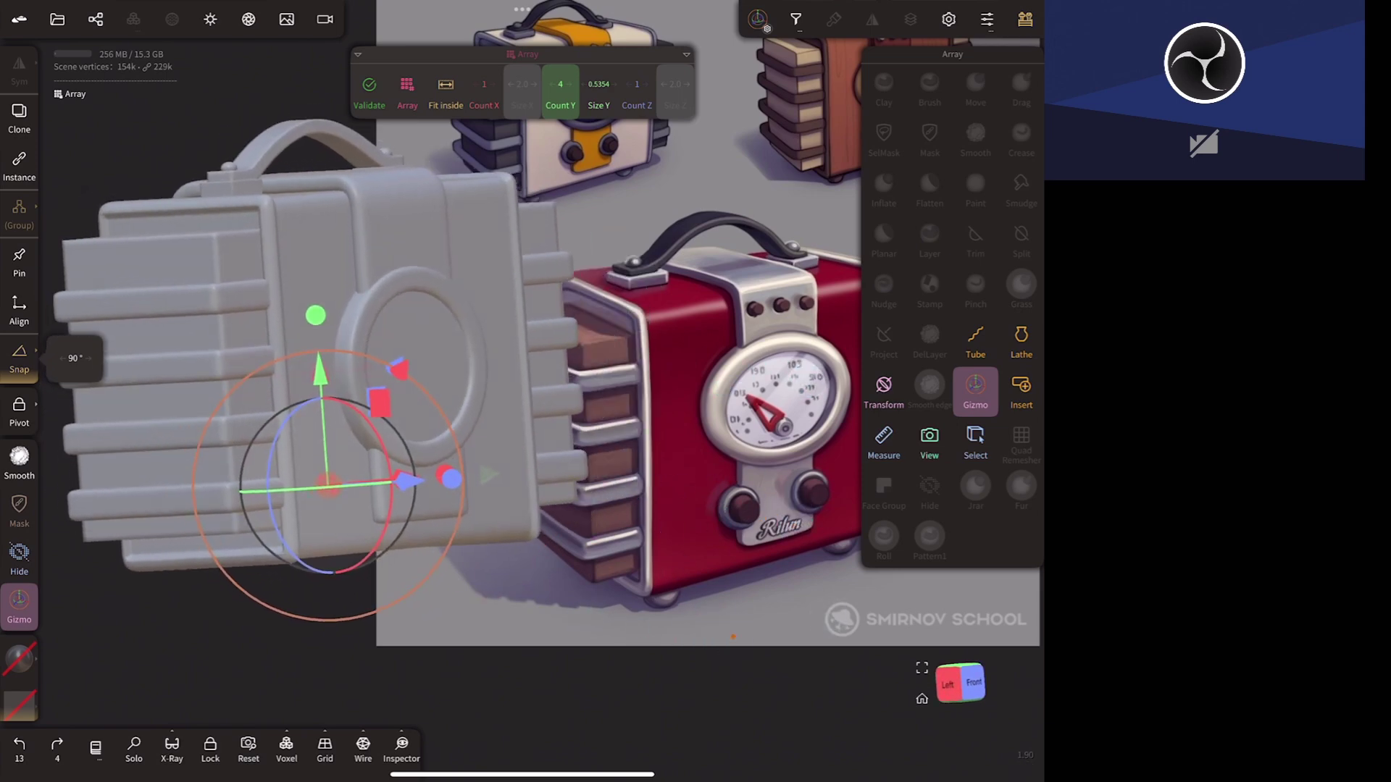
{"action": "left_click_drag", "start_coordinate": [761, 579], "coordinate": [659, 613]}
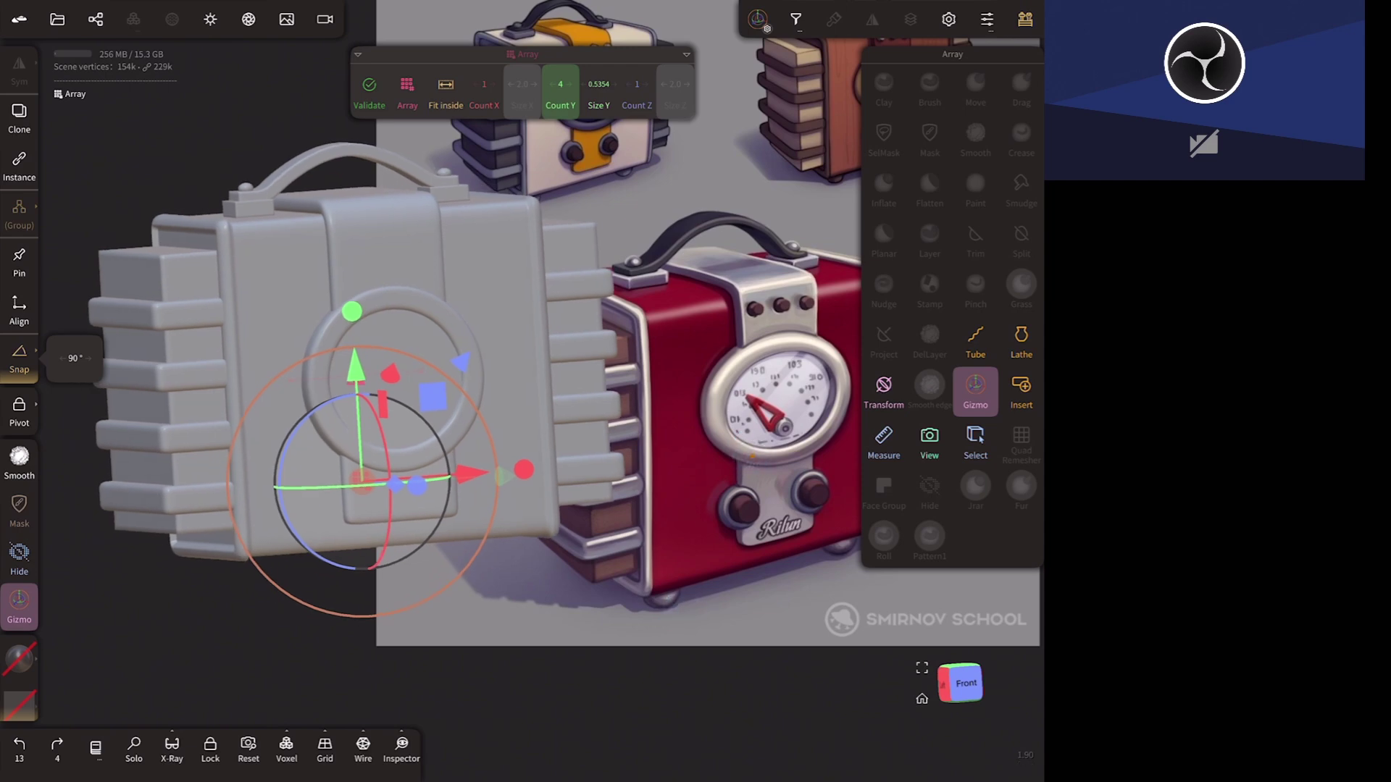
- Delete the Middle body ext object and pick rectangular SelMask in Front view
{"action": "left_click", "coordinate": [384, 289]}
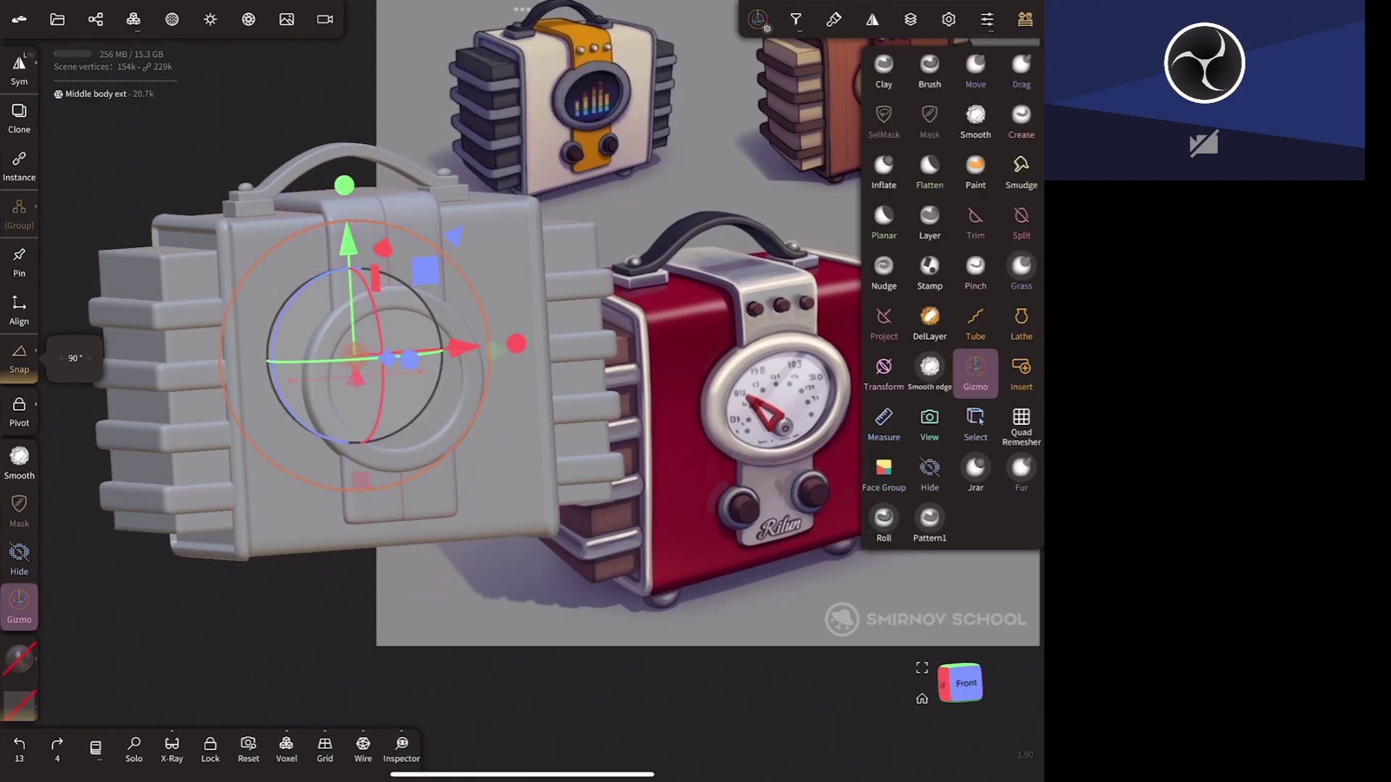
{"action": "left_click", "coordinate": [133, 19]}
{"action": "left_click", "coordinate": [147, 66]}
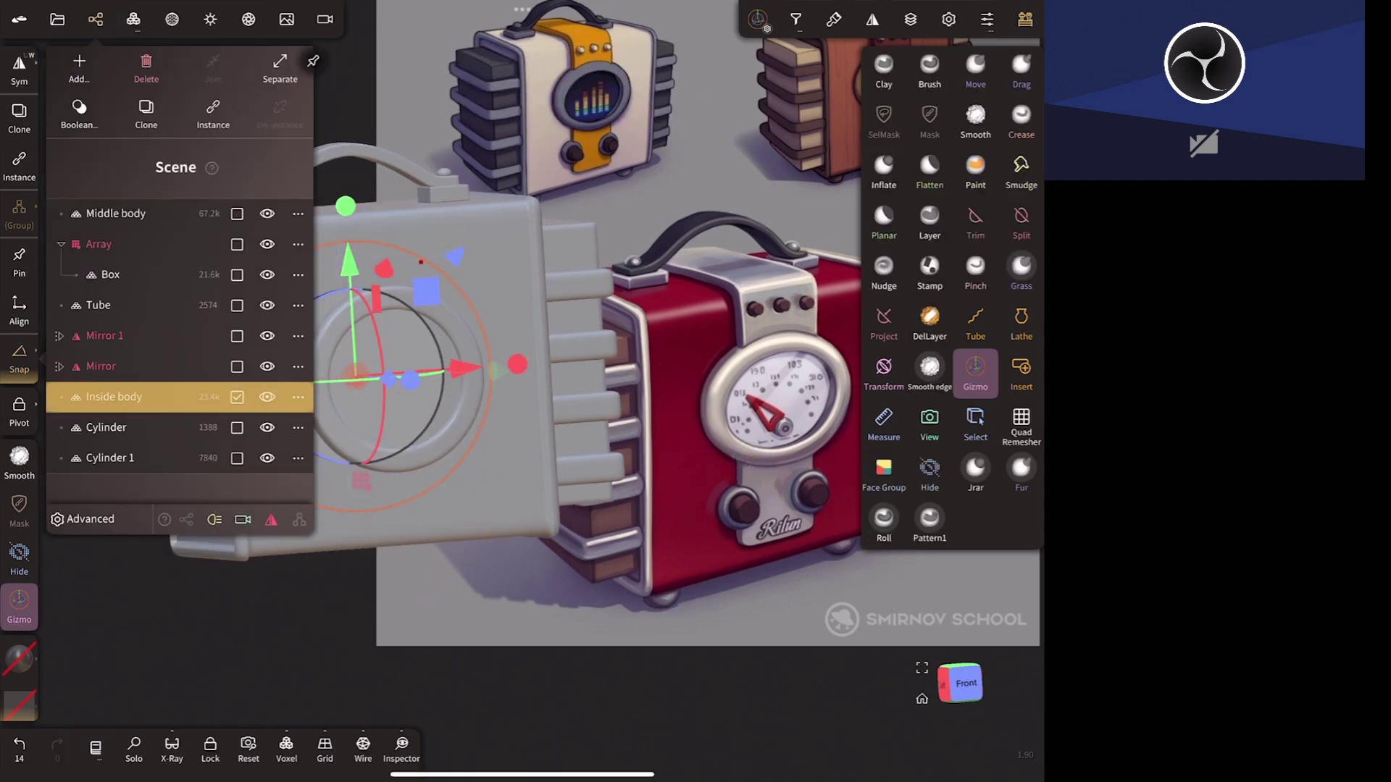
{"action": "left_click_drag", "start_coordinate": [655, 586], "coordinate": [572, 591]}
{"action": "left_click", "coordinate": [968, 677]}
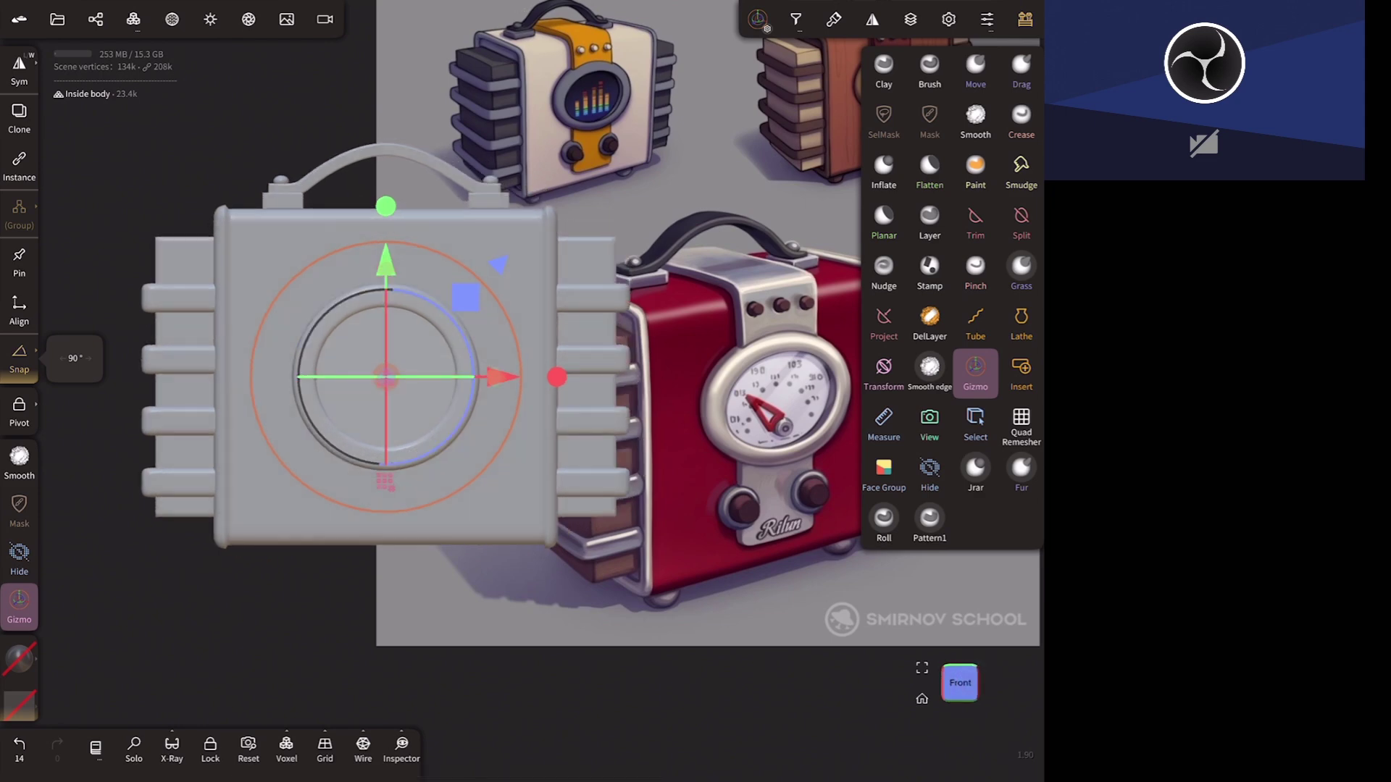
{"action": "left_click", "coordinate": [883, 119]}
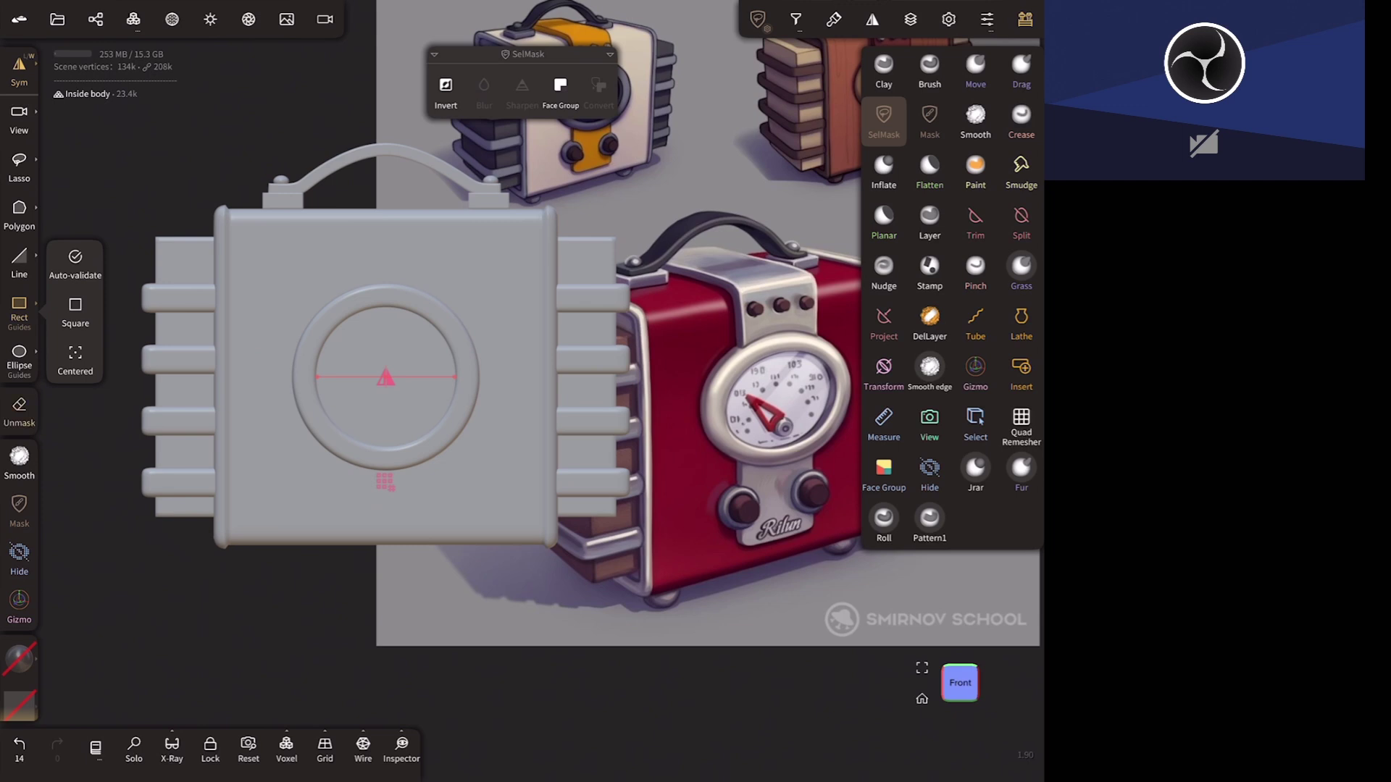
- Draw a vertical rectangle strip down the front centre and apply it as a mask
{"action": "mouse_move", "coordinate": [343, 202]}
{"action": "left_mouse_down"}
{"action": "mouse_move", "coordinate": [413, 269]}
{"action": "mouse_move", "coordinate": [452, 511]}
{"action": "left_mouse_up"}
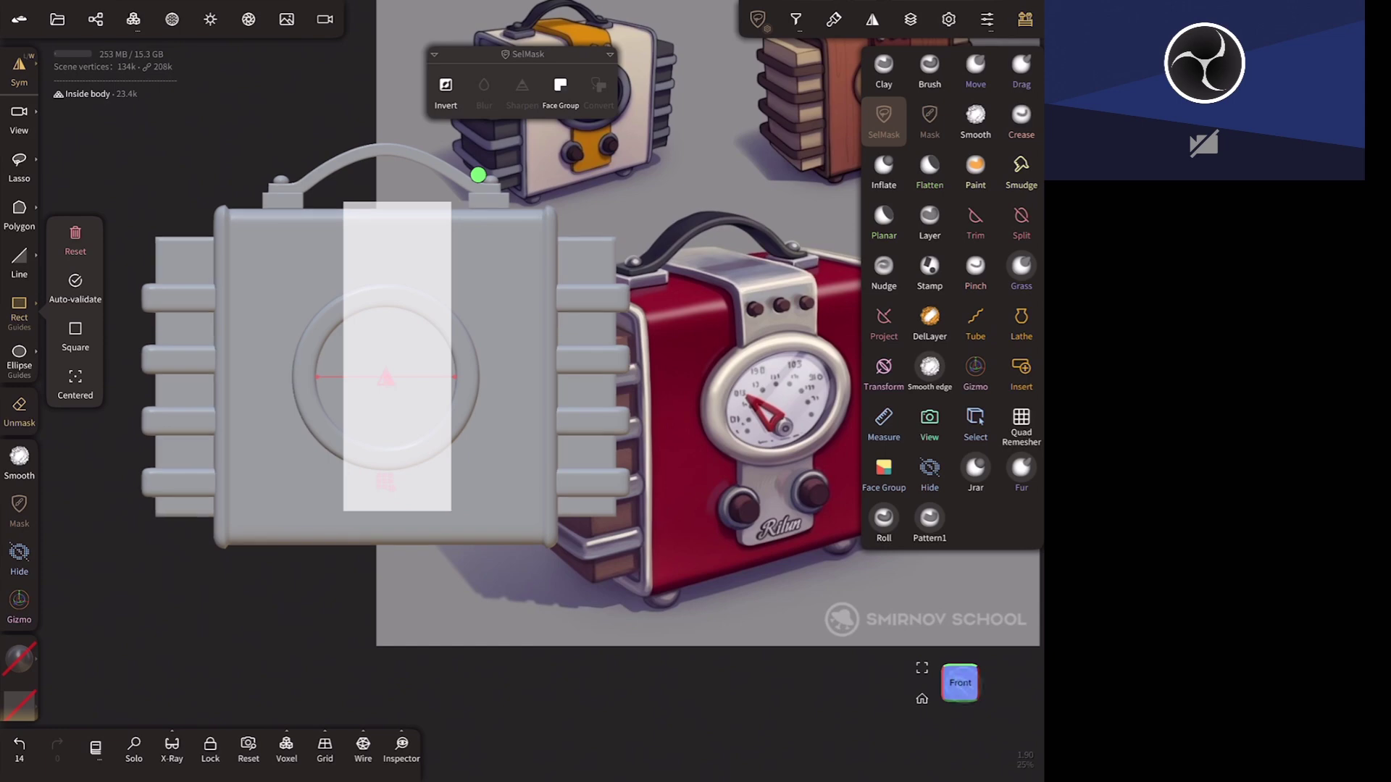
{"action": "key", "text": "ctrl+z"}
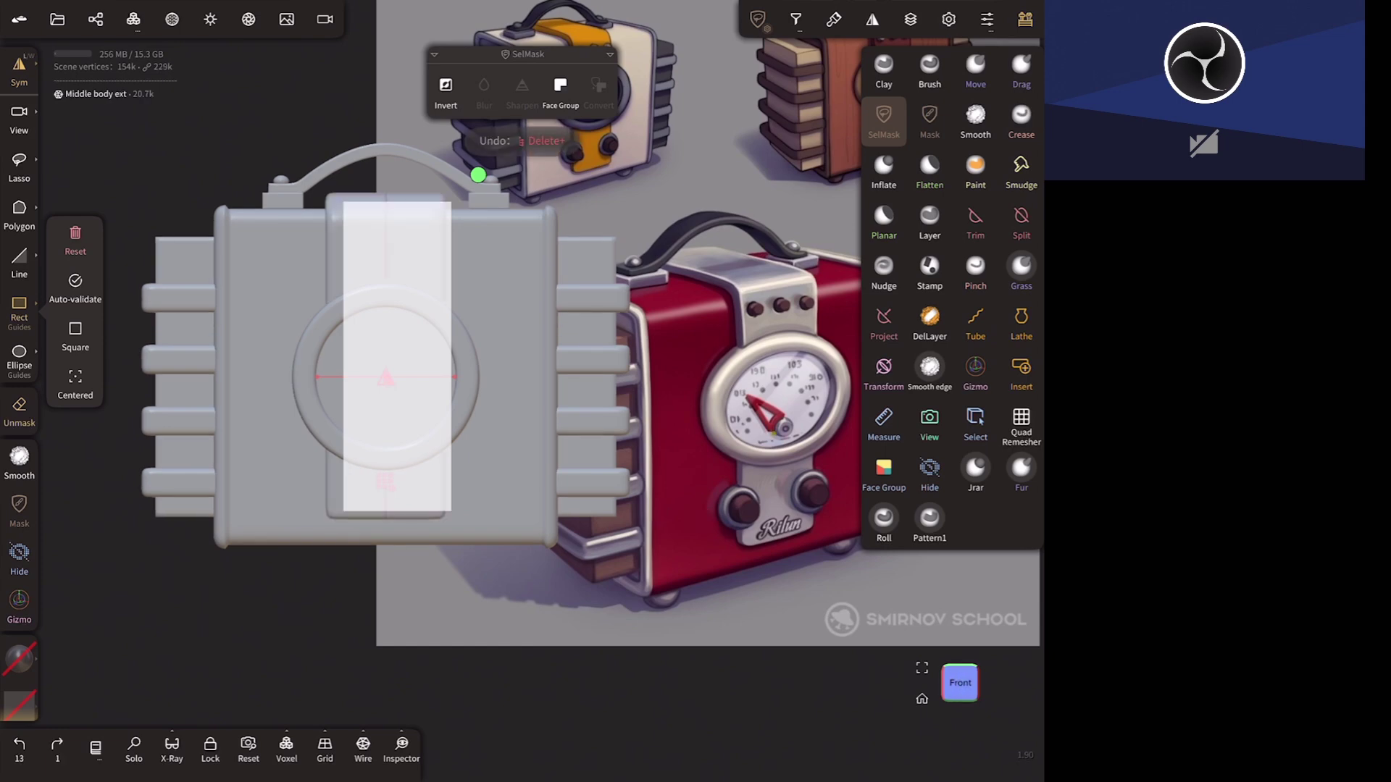
{"action": "key", "text": "ctrl+shift+z"}
{"action": "left_click", "coordinate": [76, 239]}
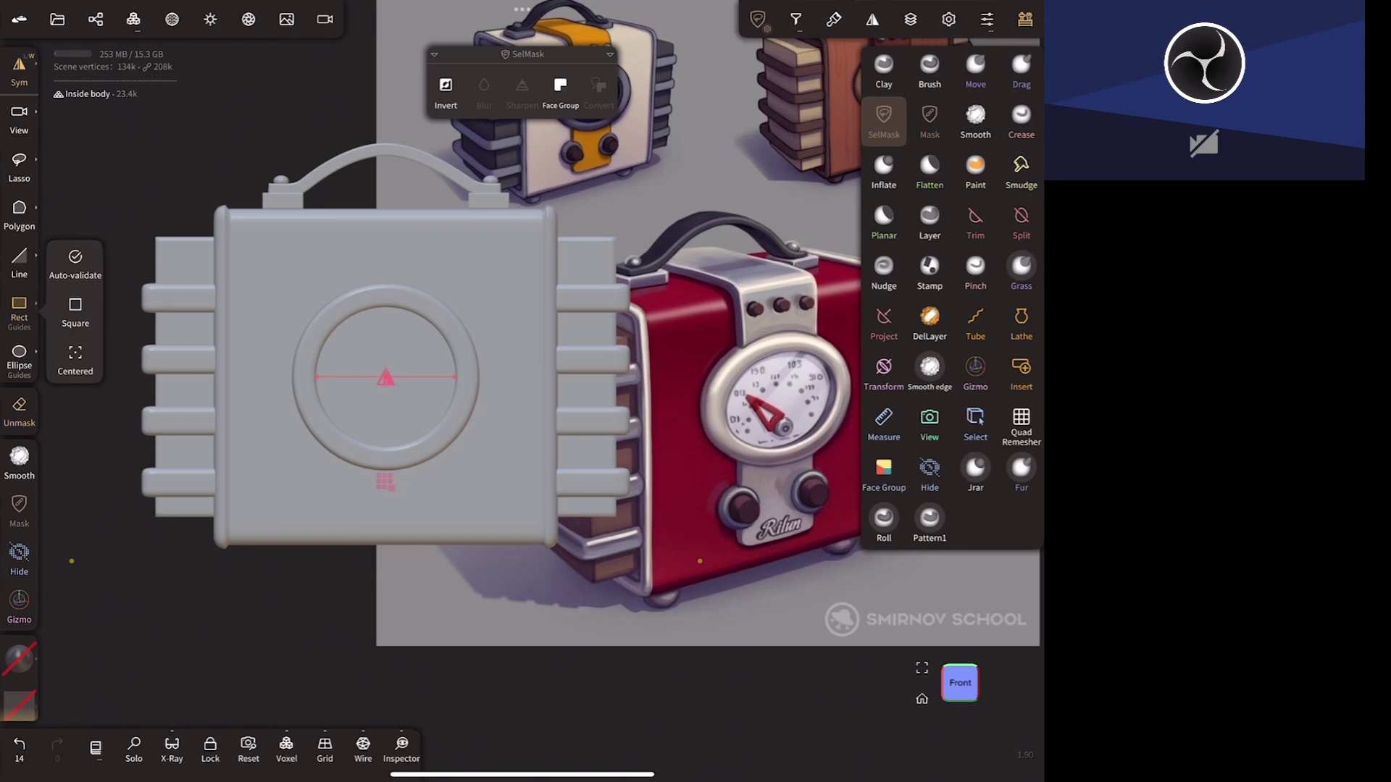
{"action": "left_click_drag", "start_coordinate": [321, 201], "coordinate": [449, 521]}
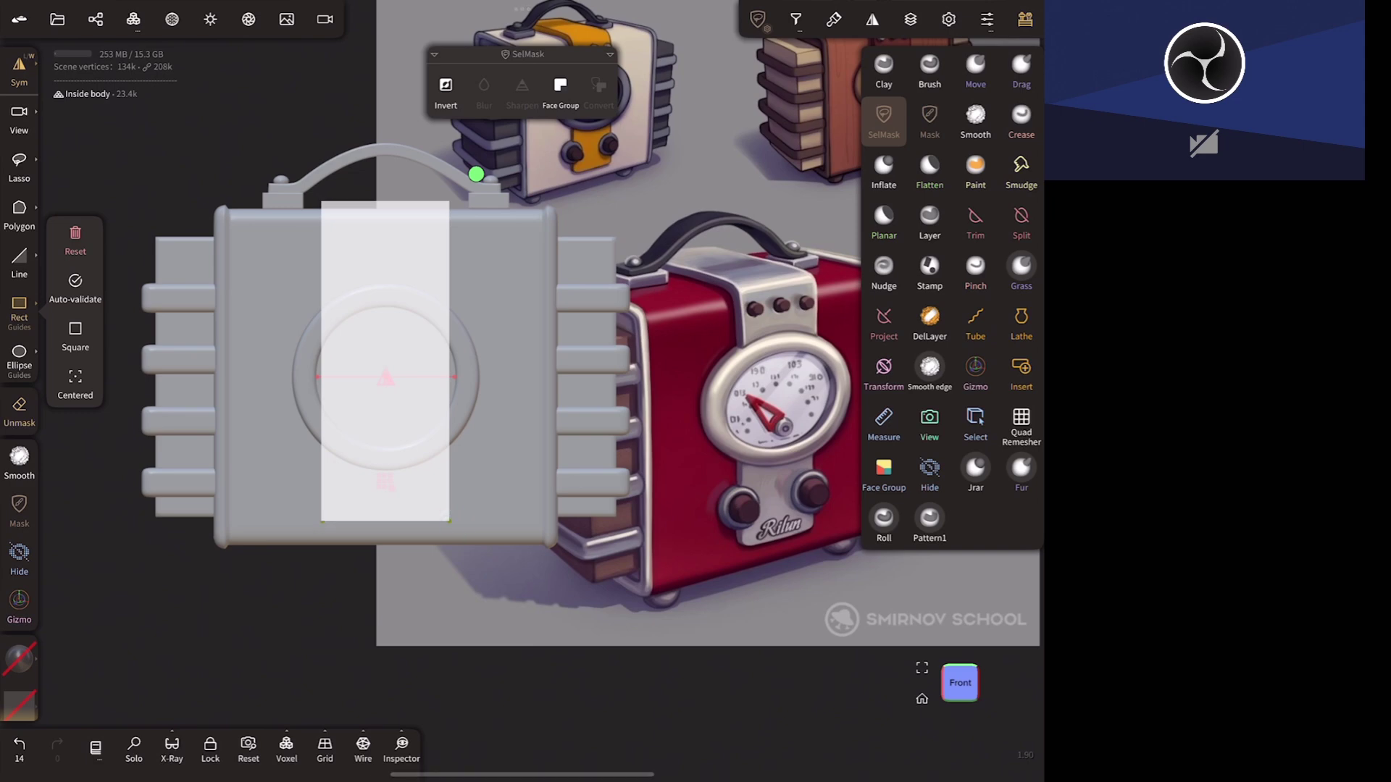
{"action": "left_click", "coordinate": [446, 85]}
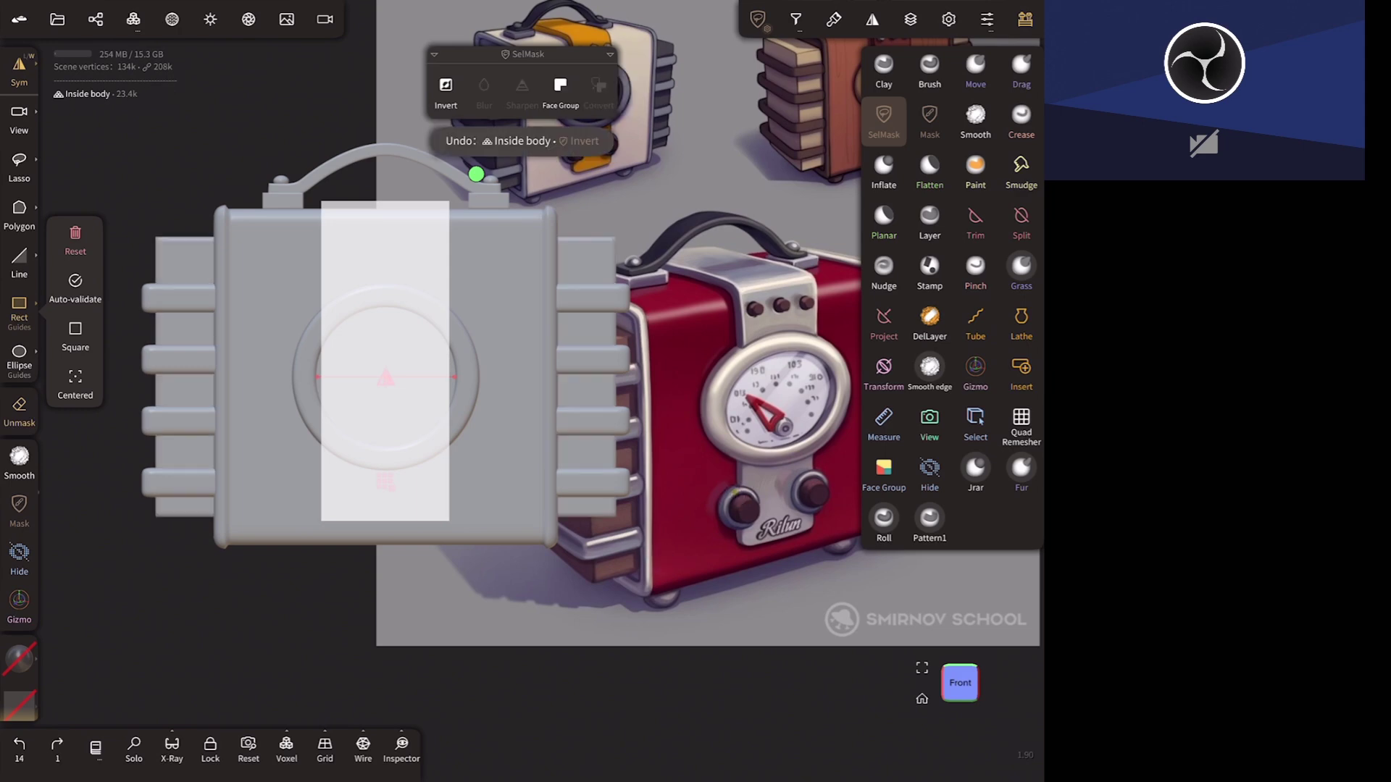
{"action": "left_click", "coordinate": [292, 174]}
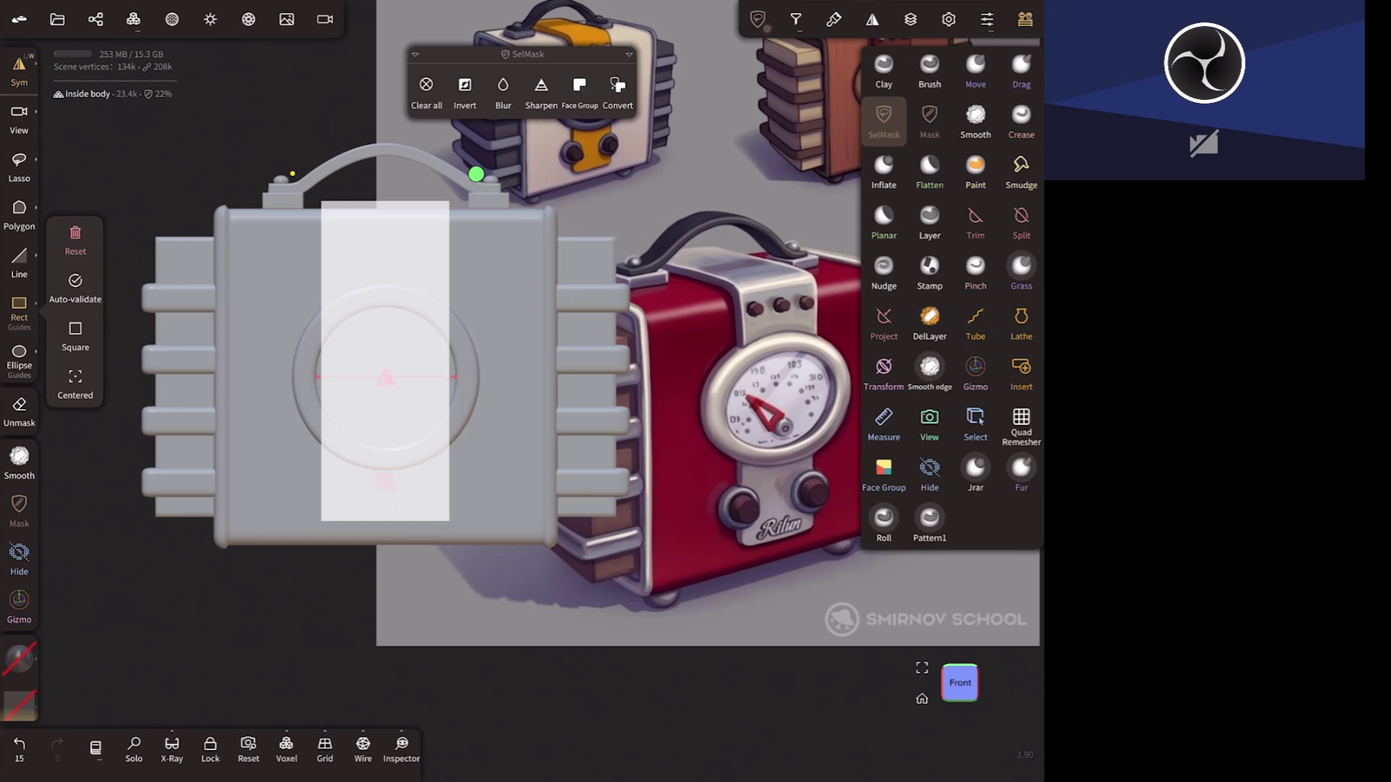
- Select the Middle body and apply the same vertical strip mask to it
{"action": "left_click", "coordinate": [930, 120]}
{"action": "left_click", "coordinate": [498, 476]}
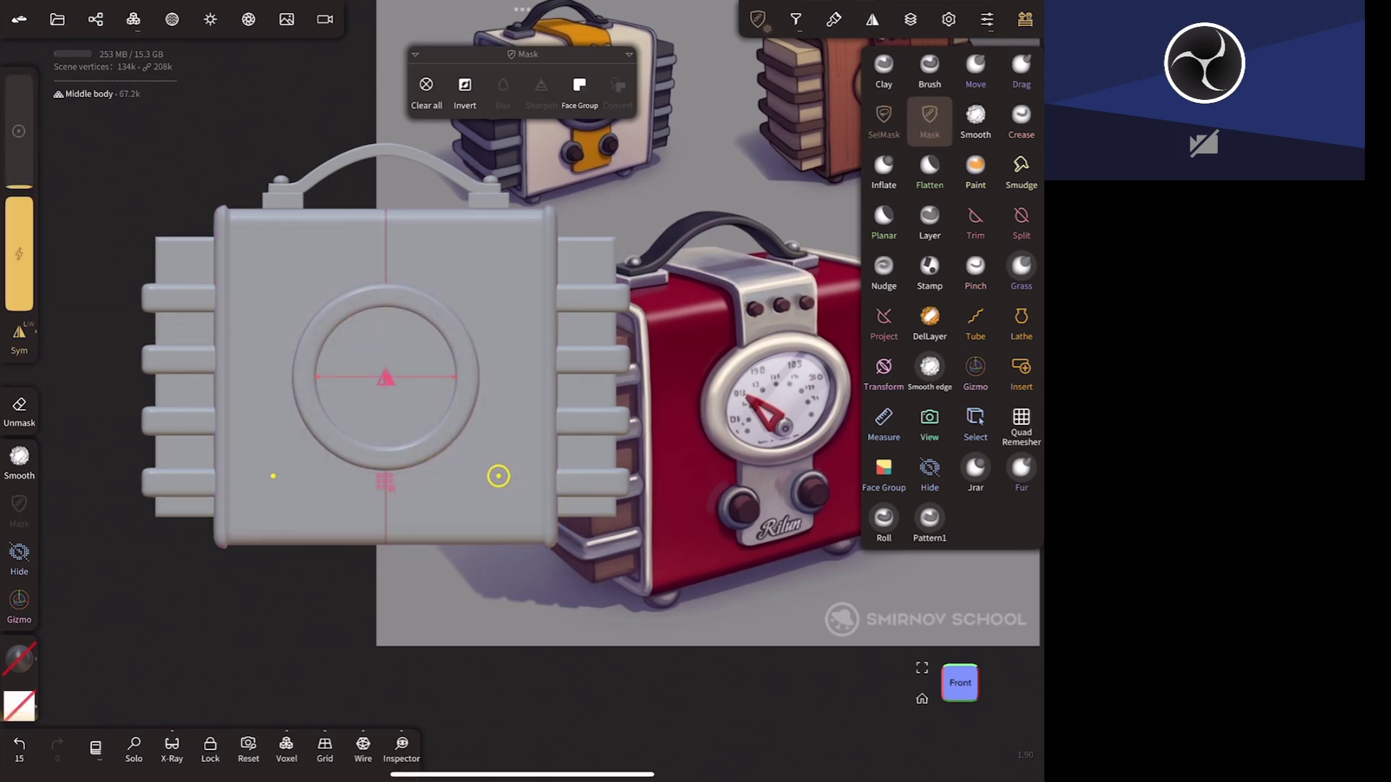
{"action": "left_click", "coordinate": [884, 120]}
{"action": "left_click", "coordinate": [476, 174]}
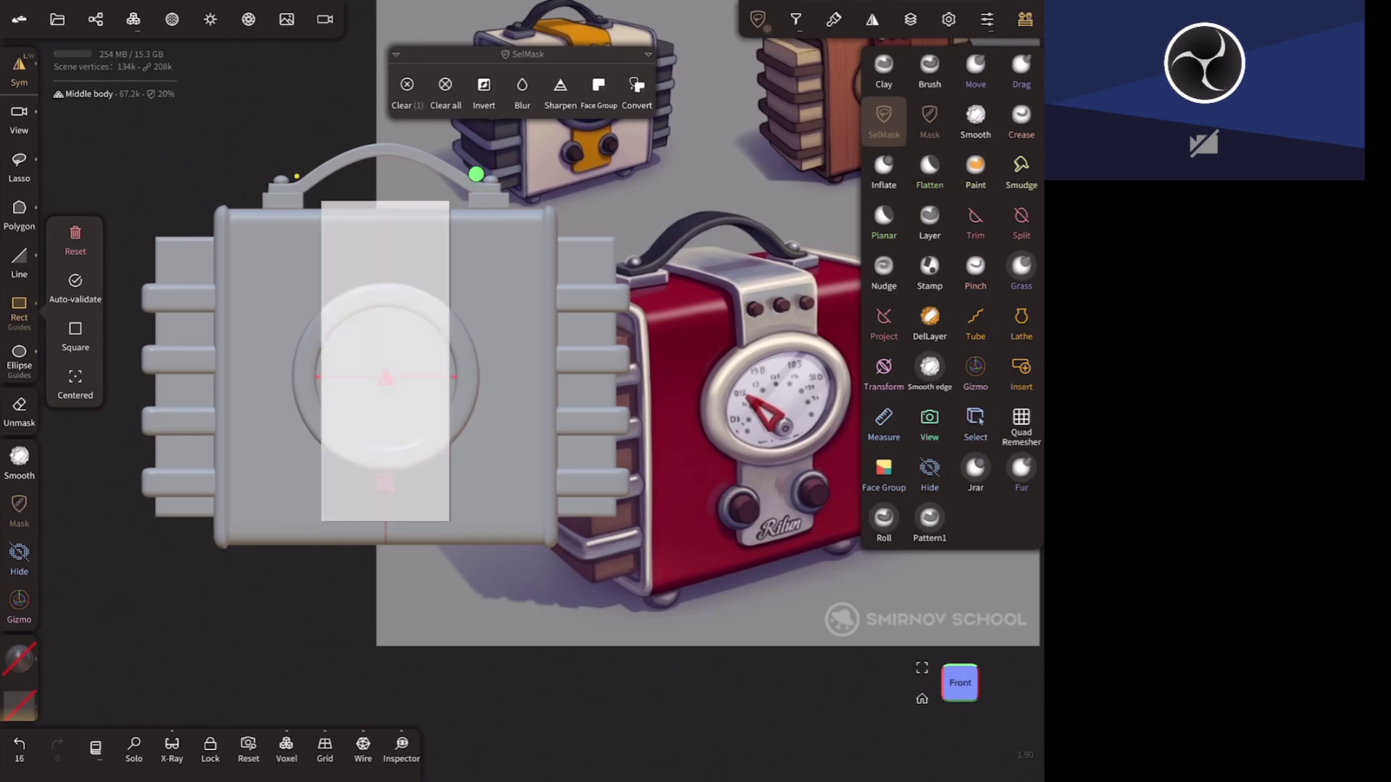
{"action": "left_click", "coordinate": [929, 119]}
{"action": "mouse_move", "coordinate": [699, 618]}
{"action": "left_mouse_down"}
{"action": "mouse_move", "coordinate": [900, 597]}
{"action": "mouse_move", "coordinate": [372, 633]}
{"action": "left_mouse_up"}
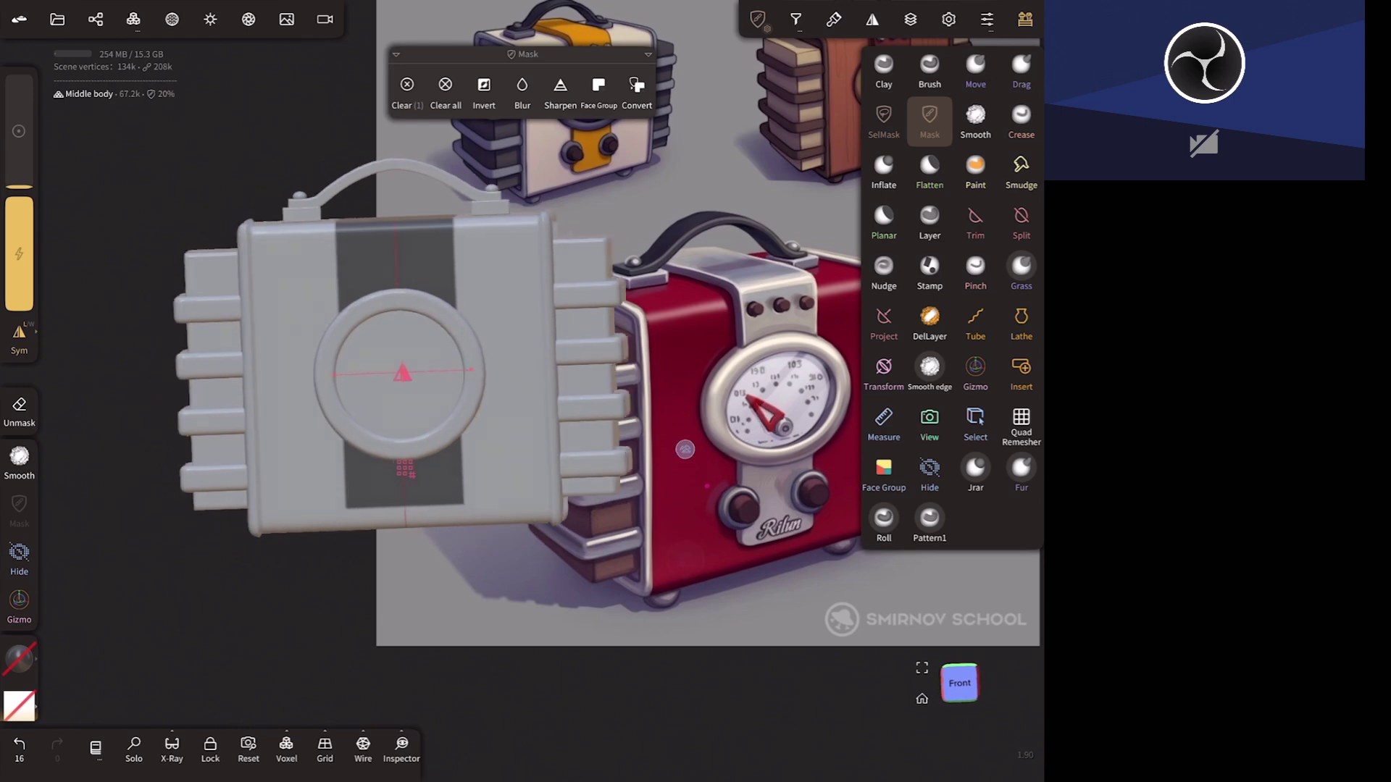
- Extract the masked strip as a raised band at height +0.03758, then clear the mask
{"action": "left_click", "coordinate": [757, 19]}
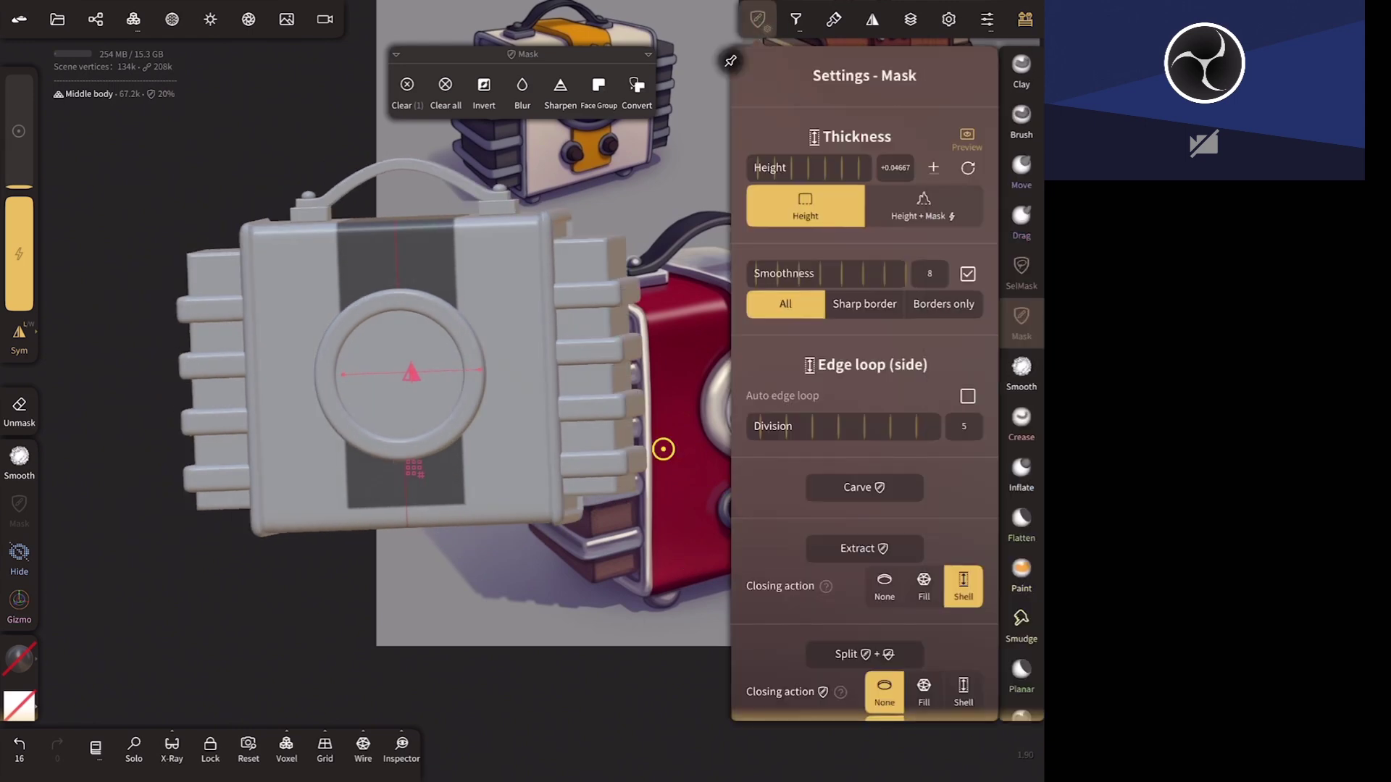
{"action": "mouse_move", "coordinate": [563, 647]}
{"action": "left_mouse_down"}
{"action": "mouse_move", "coordinate": [686, 630]}
{"action": "mouse_move", "coordinate": [711, 719]}
{"action": "left_mouse_up"}
{"action": "left_click", "coordinate": [758, 20]}
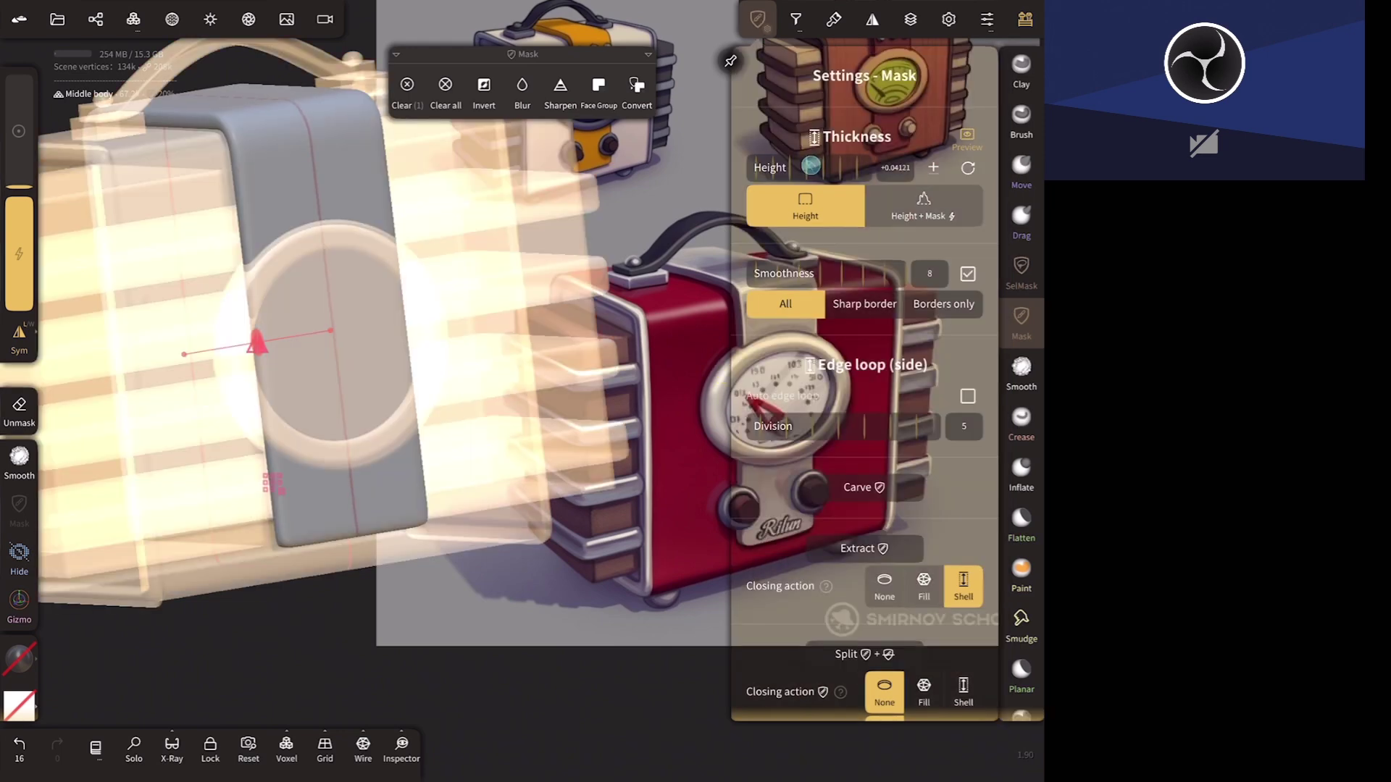
{"action": "left_click_drag", "start_coordinate": [826, 166], "coordinate": [808, 165]}
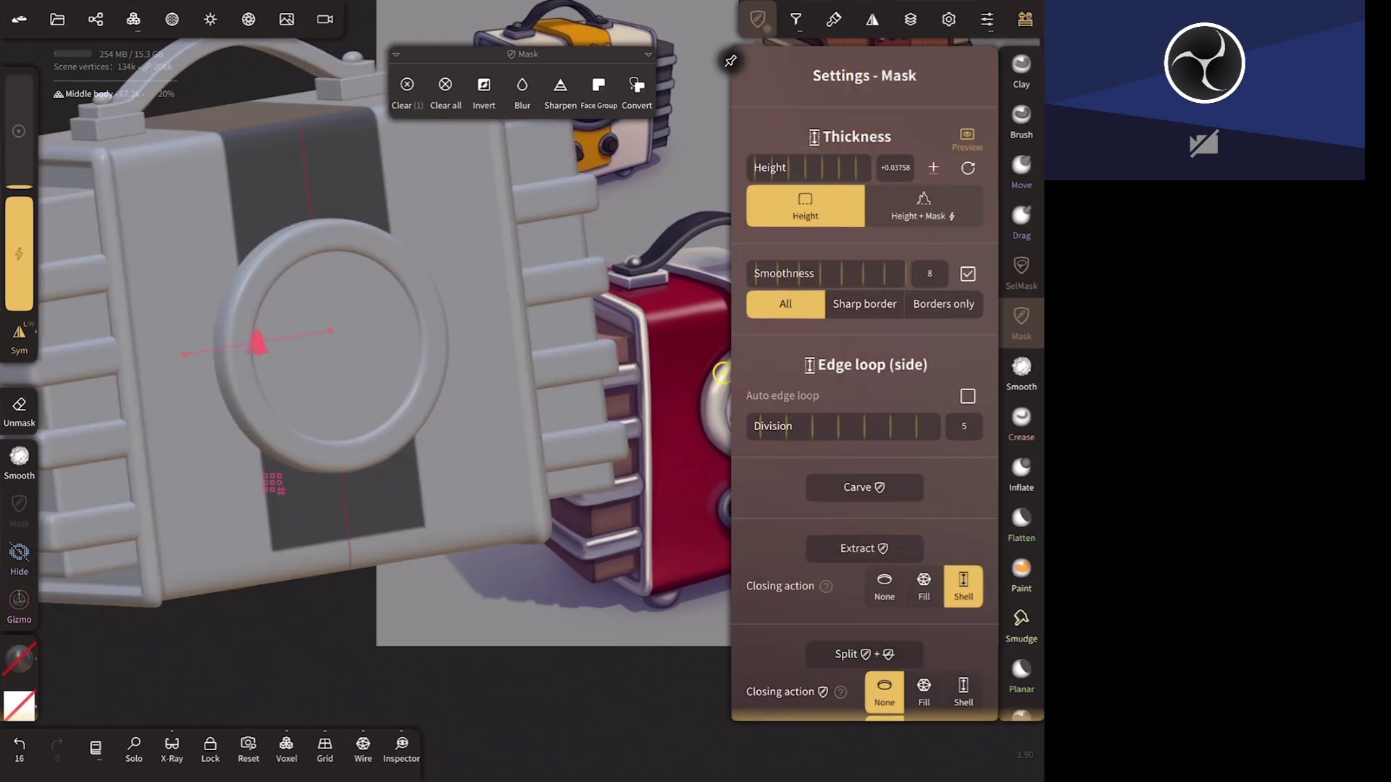
{"action": "left_click", "coordinate": [863, 548]}
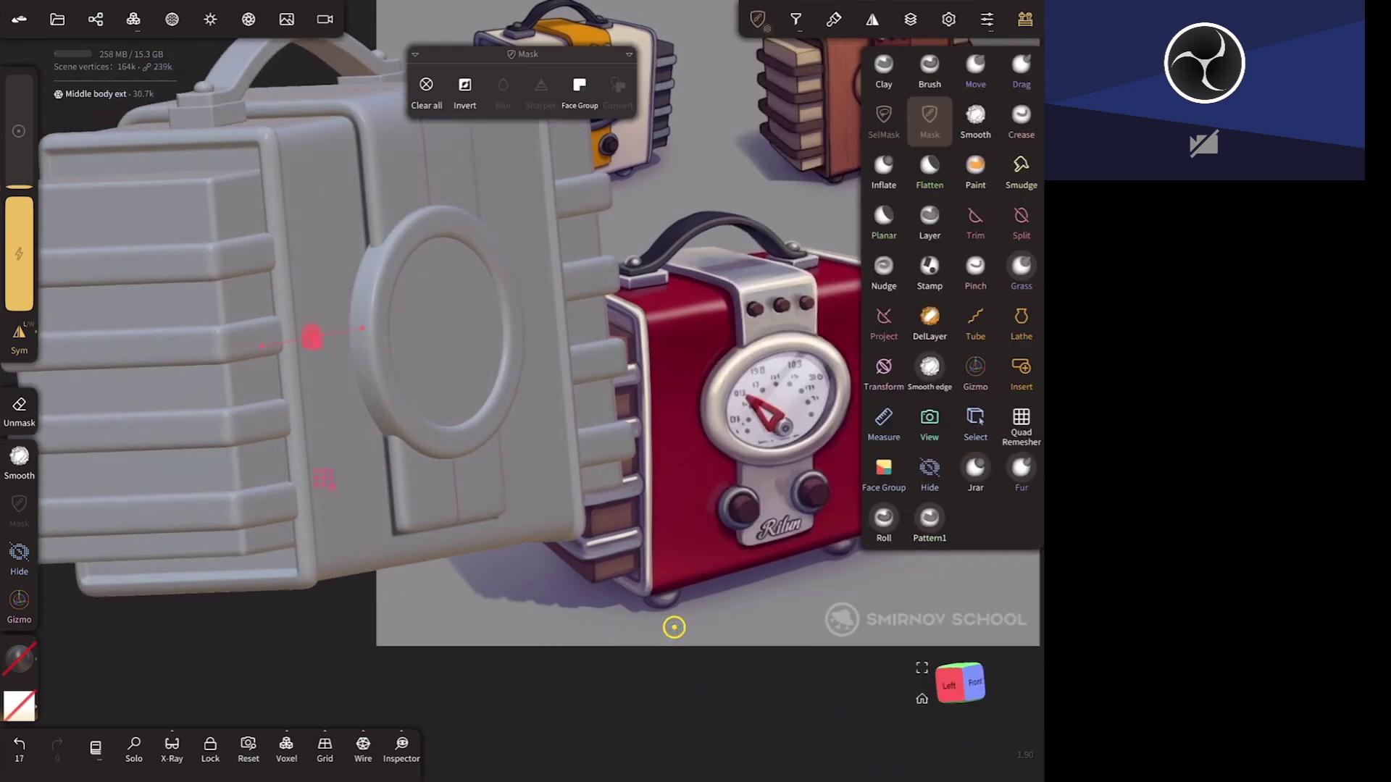
{"action": "left_click", "coordinate": [353, 484]}
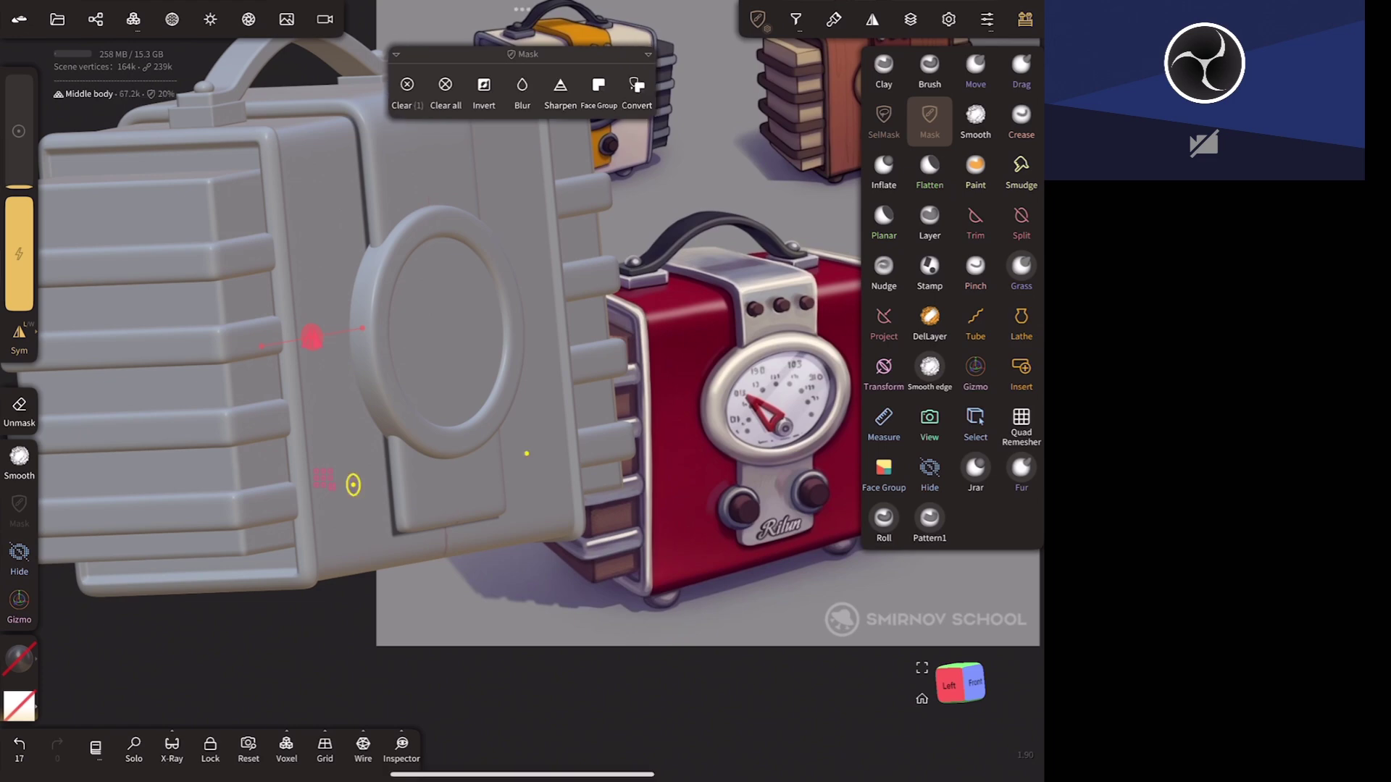
{"action": "left_click", "coordinate": [407, 85]}
- Orbit through the Left view and settle on a straight Front view of the panel
{"action": "mouse_move", "coordinate": [527, 453]}
{"action": "left_mouse_down"}
{"action": "mouse_move", "coordinate": [656, 567]}
{"action": "mouse_move", "coordinate": [622, 640]}
{"action": "mouse_move", "coordinate": [655, 634]}
{"action": "mouse_move", "coordinate": [475, 612]}
{"action": "mouse_move", "coordinate": [652, 591]}
{"action": "mouse_move", "coordinate": [813, 550]}
{"action": "mouse_move", "coordinate": [800, 543]}
{"action": "left_mouse_up"}
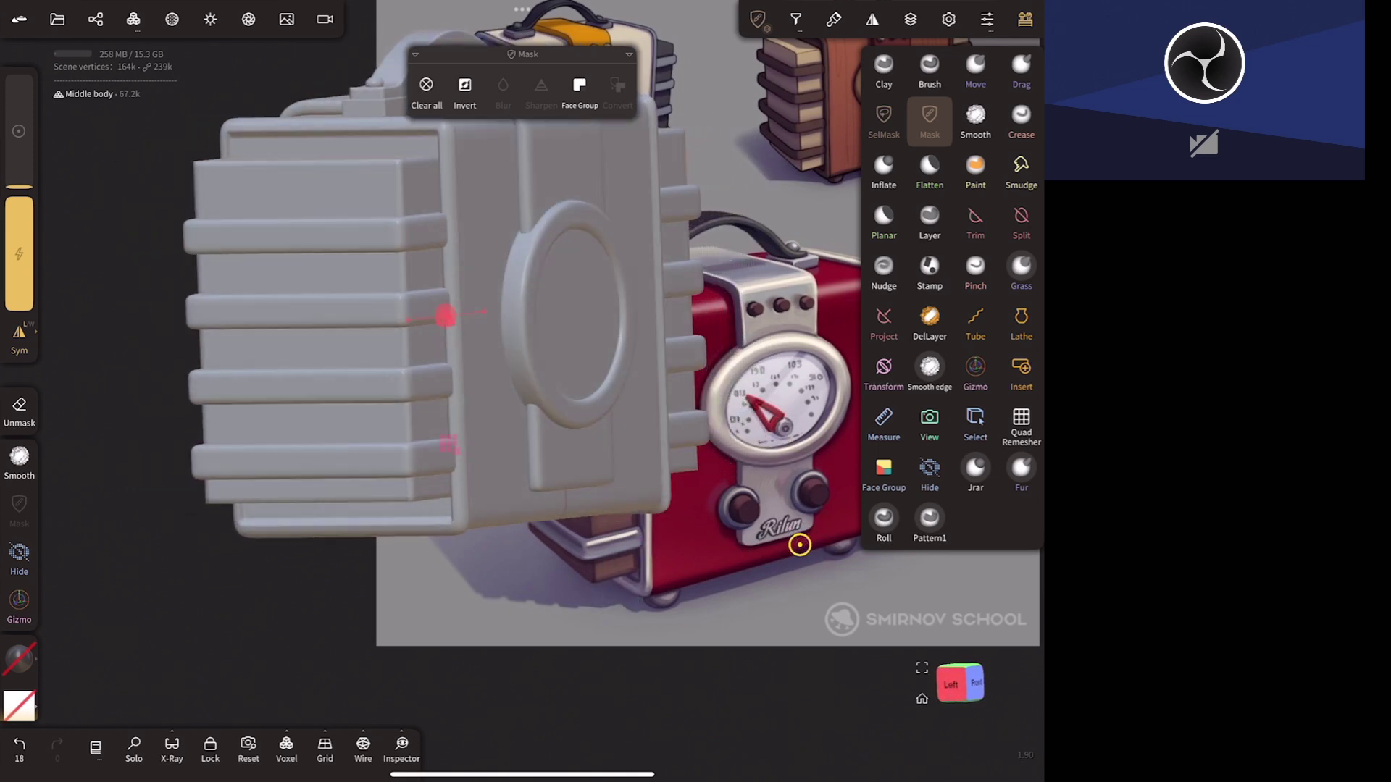
{"action": "left_click", "coordinate": [952, 684]}
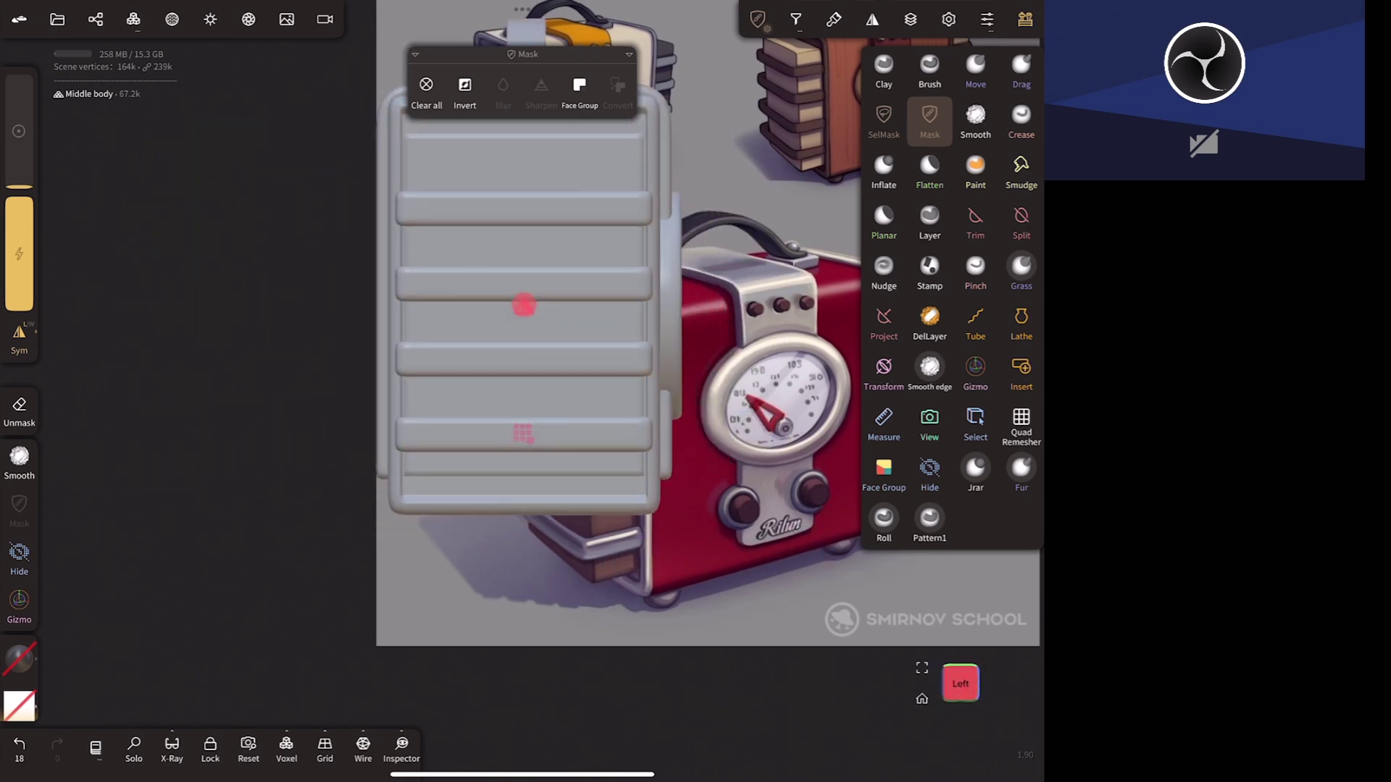
{"action": "left_click_drag", "start_coordinate": [731, 632], "coordinate": [623, 655]}
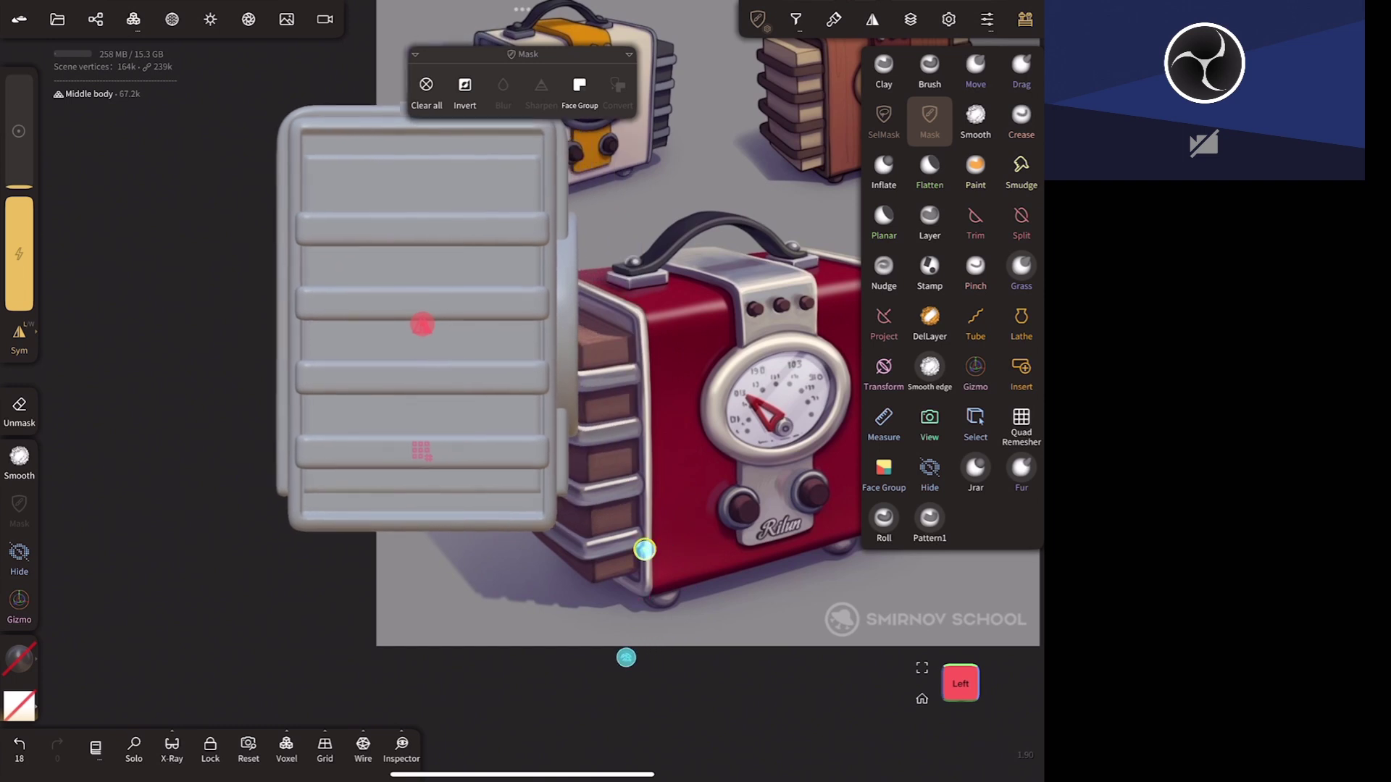
{"action": "left_click_drag", "start_coordinate": [644, 550], "coordinate": [472, 592]}
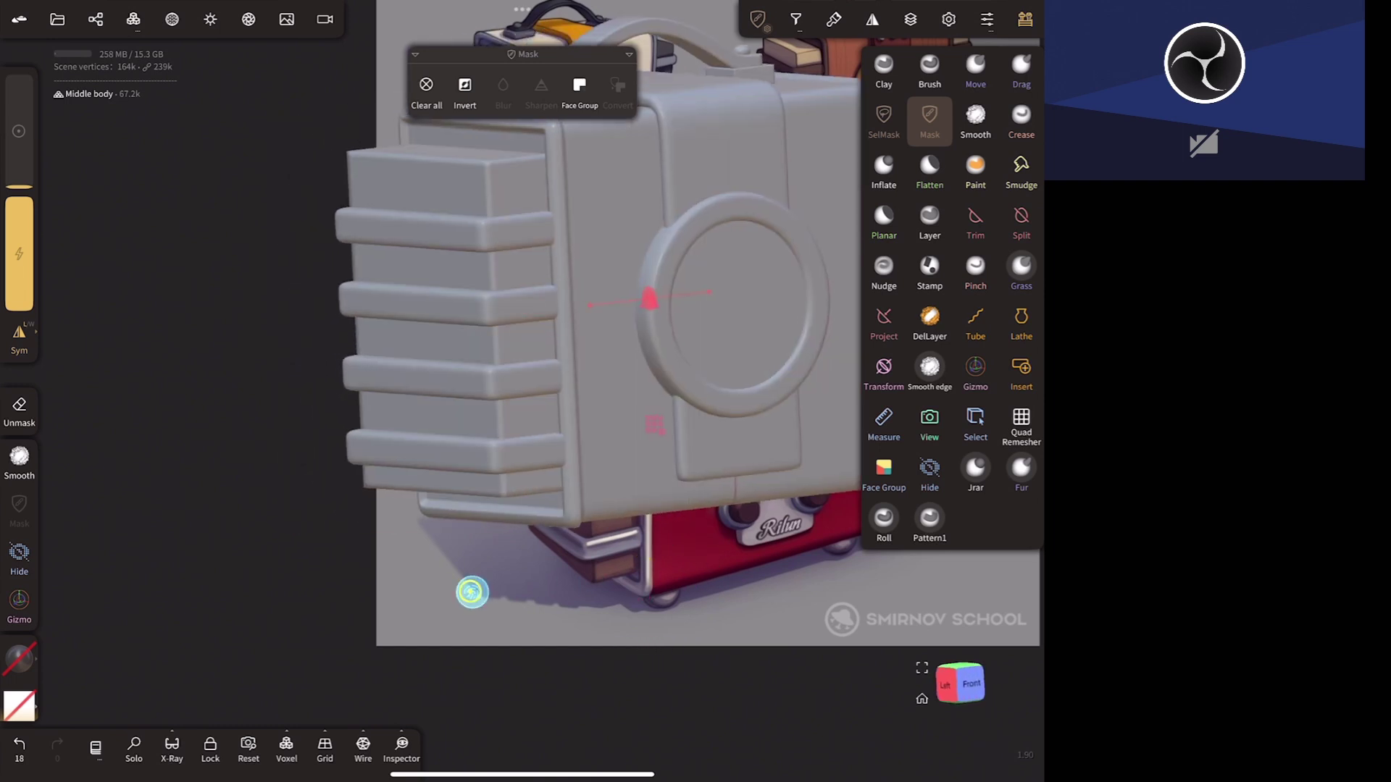
{"action": "left_click", "coordinate": [967, 683]}
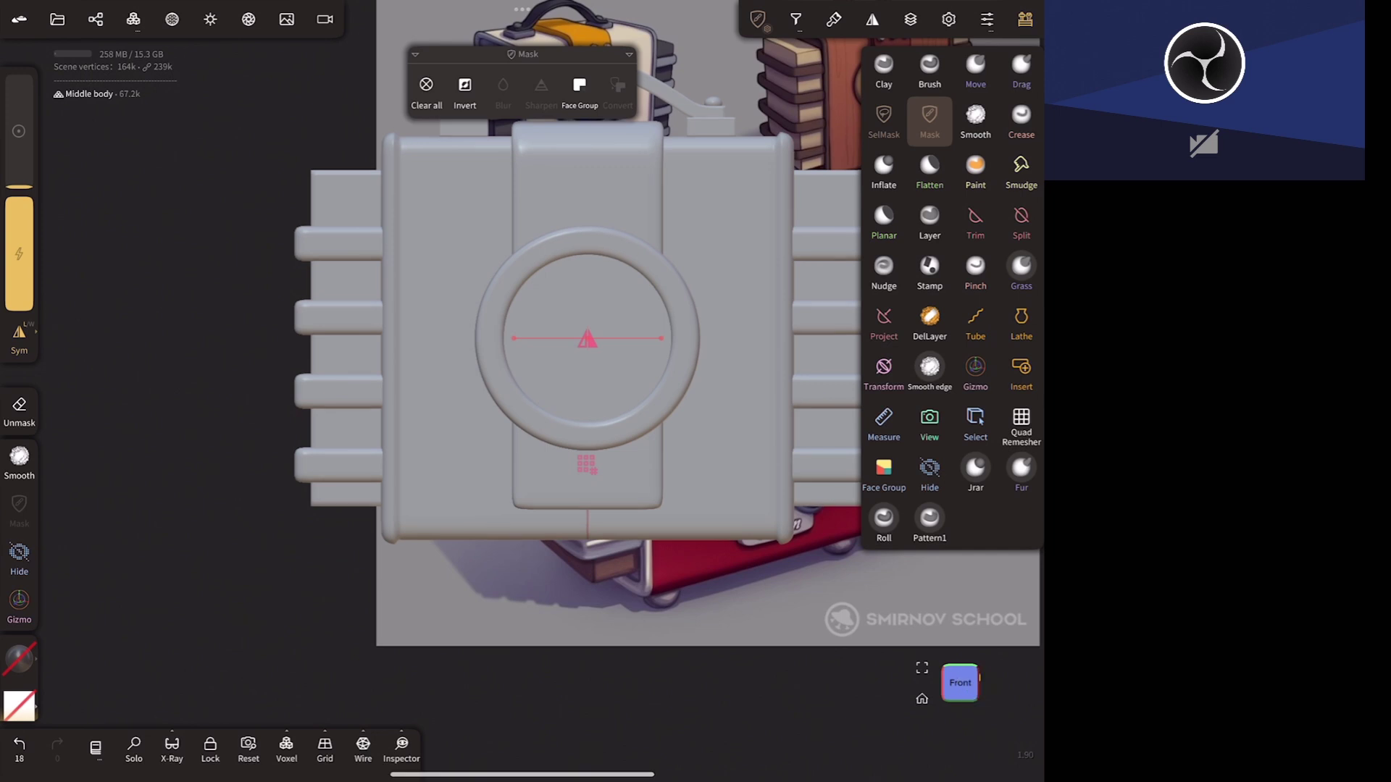
- Apply an elliptical SelMask over the front ring, adjusting Filter and undoing/redoing
{"action": "left_click", "coordinate": [884, 120]}
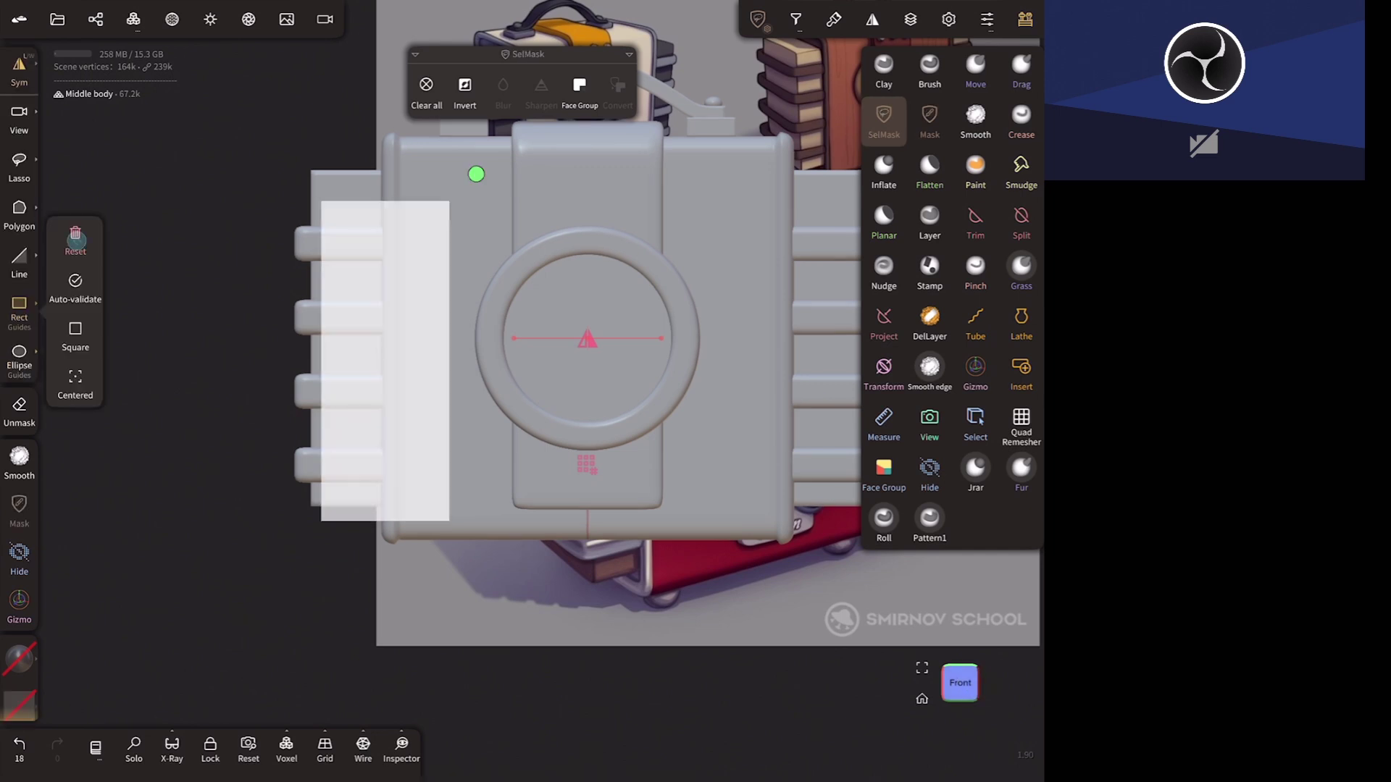
{"action": "left_click", "coordinate": [19, 356]}
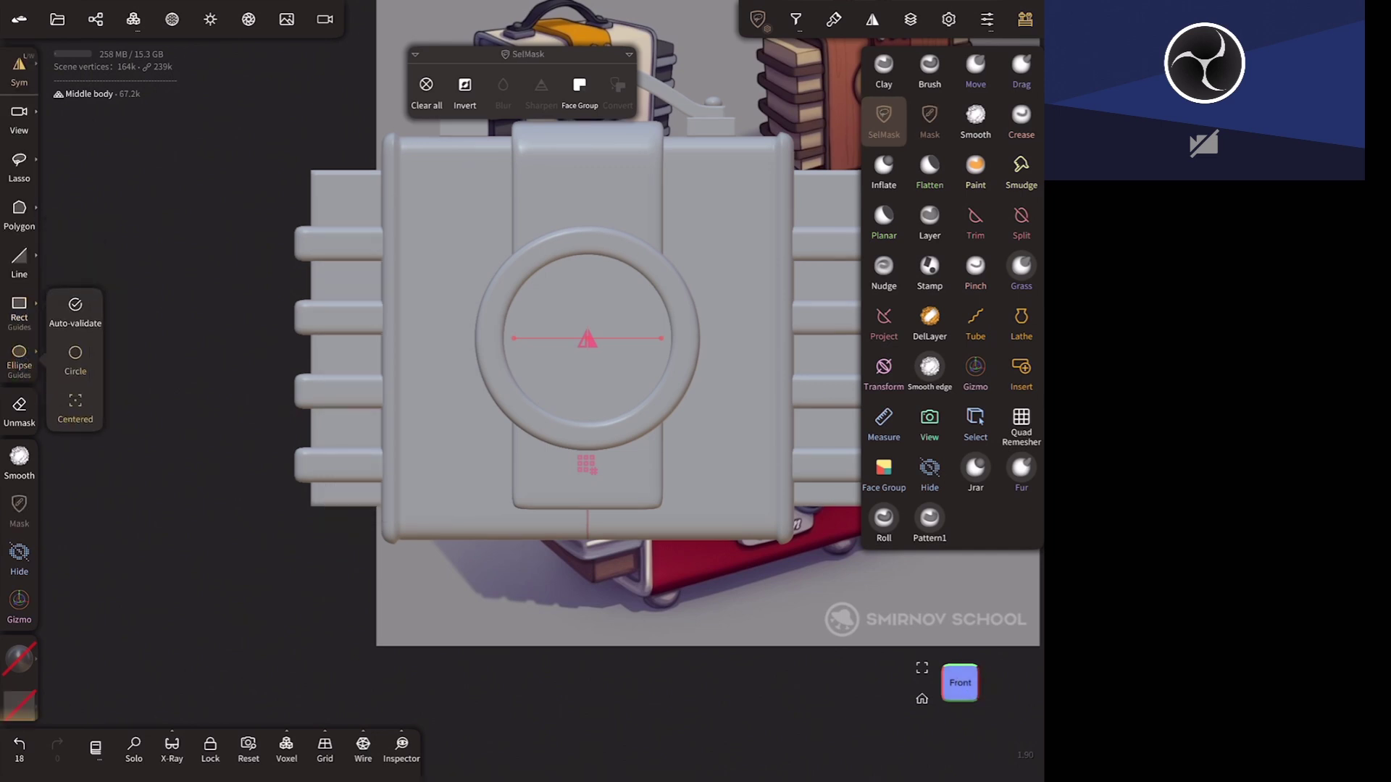
{"action": "left_click_drag", "start_coordinate": [588, 339], "coordinate": [709, 434]}
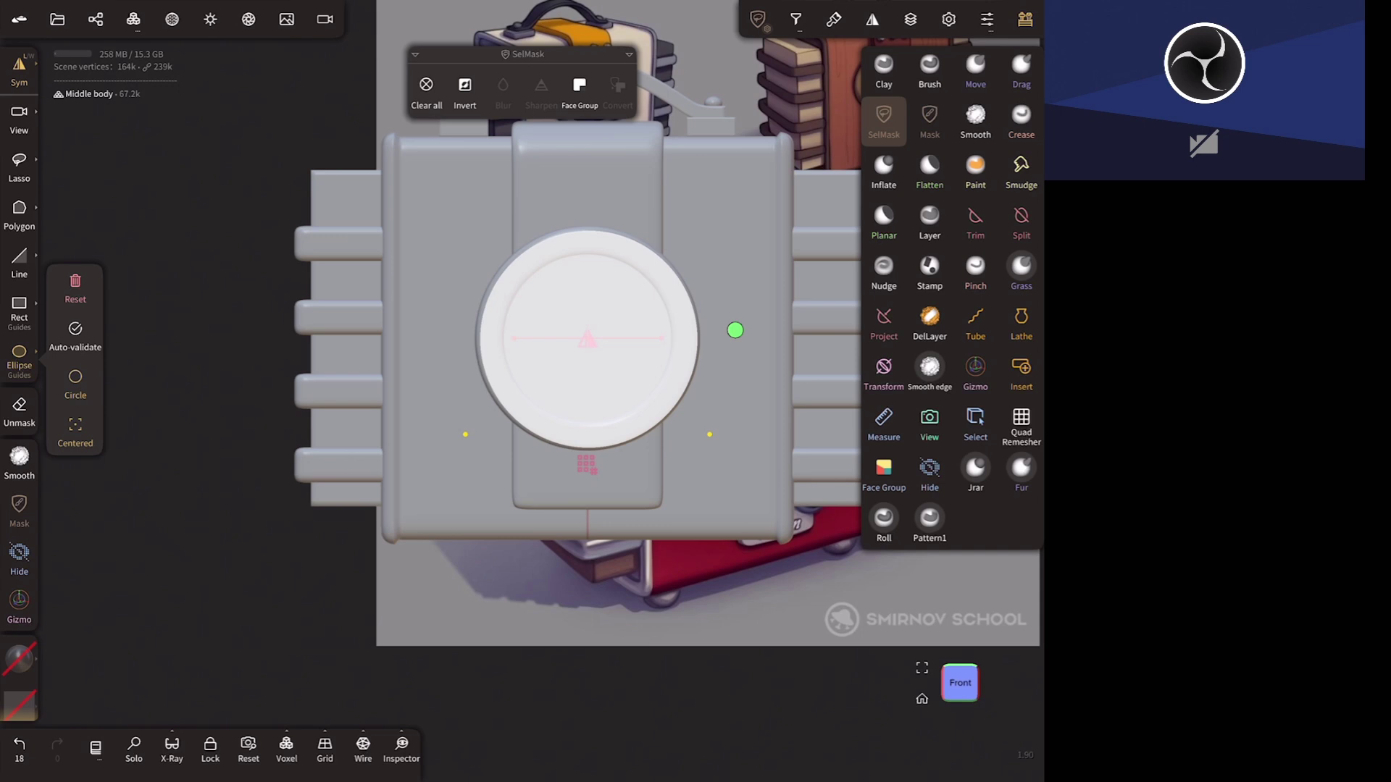
{"action": "left_click", "coordinate": [804, 20]}
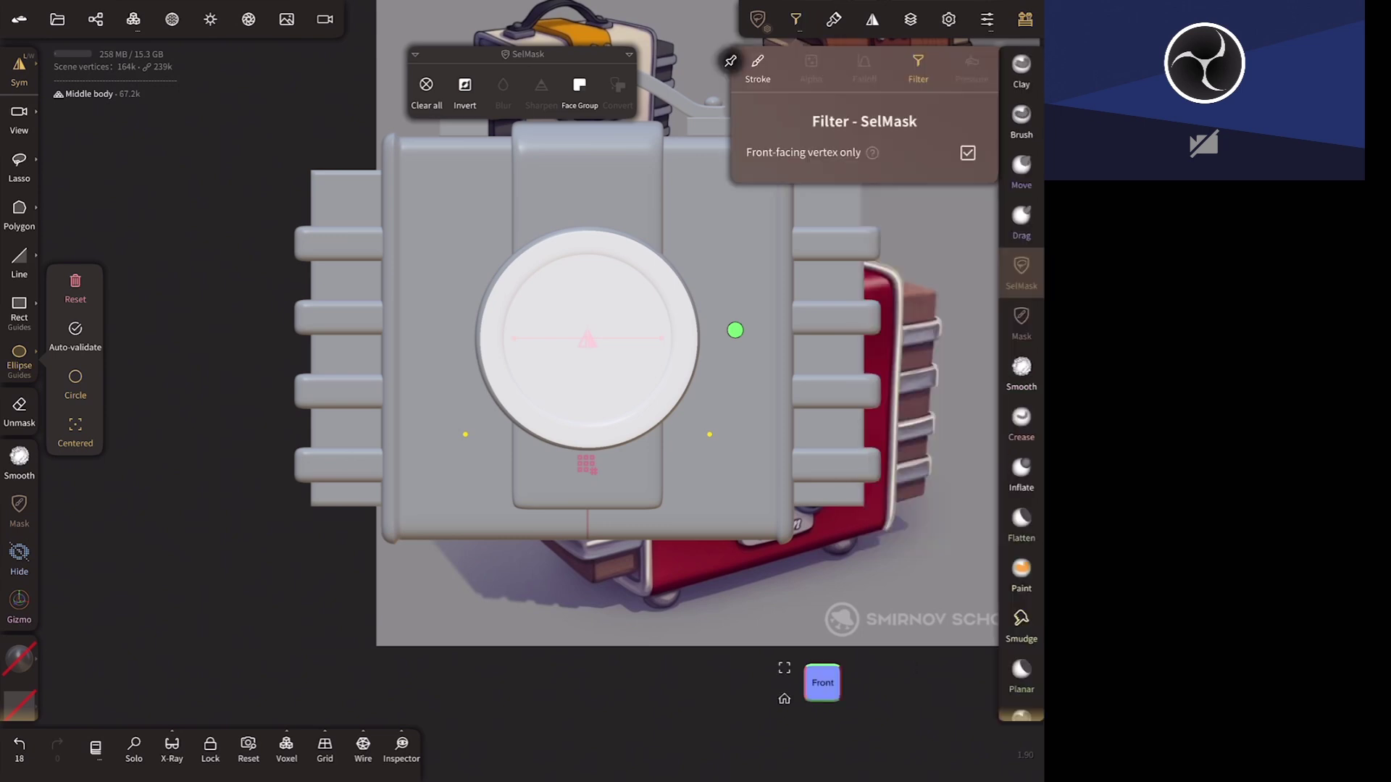
{"action": "left_click", "coordinate": [633, 478]}
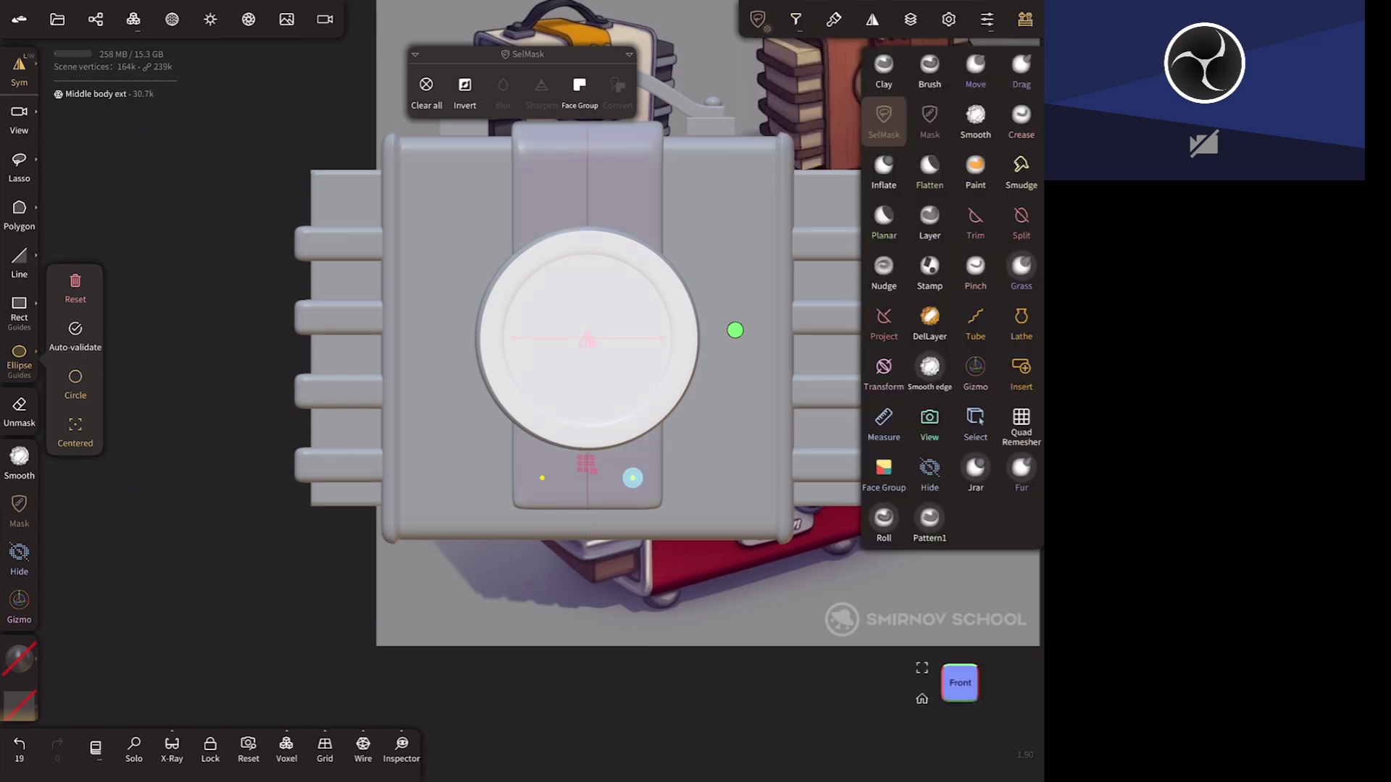
{"action": "key", "text": "ctrl+z"}
{"action": "key", "text": "ctrl+z"}
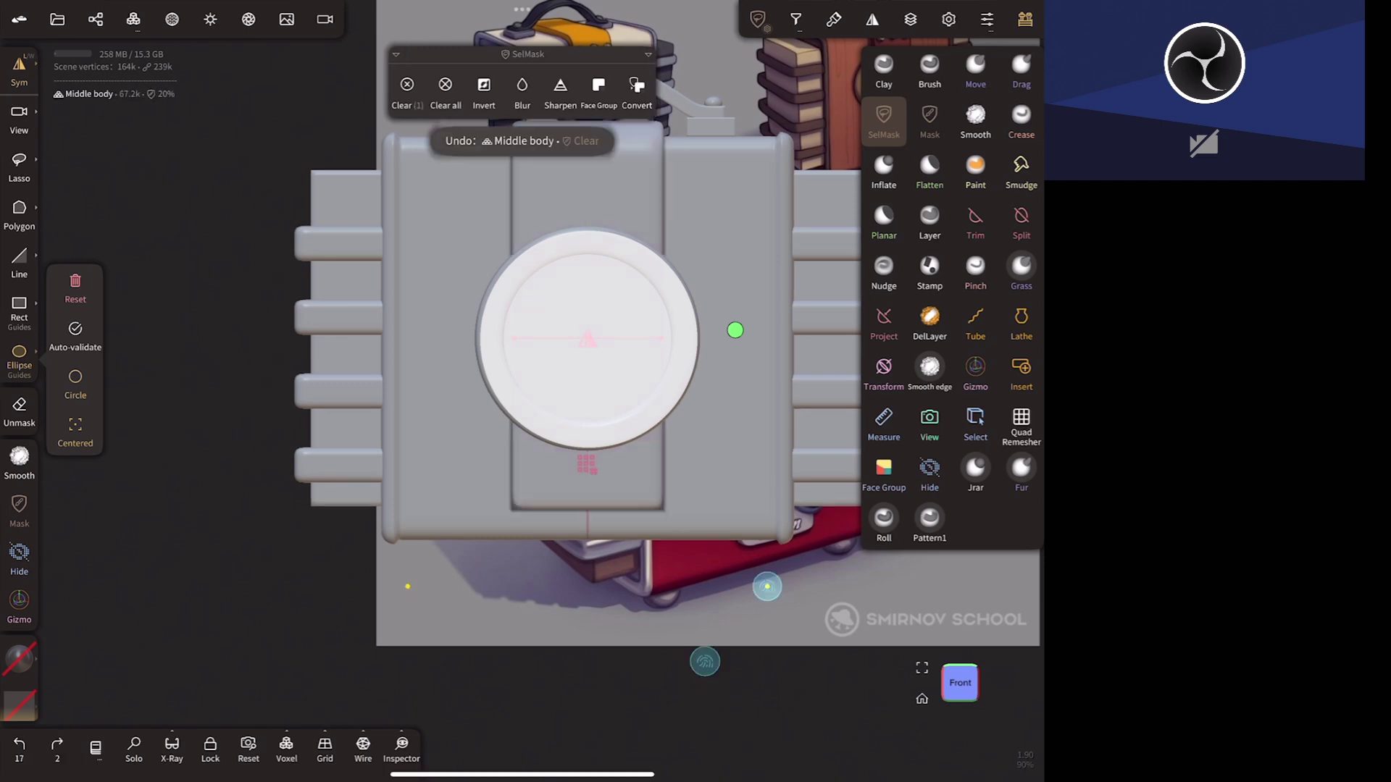
{"action": "key", "text": "ctrl+shift+z"}
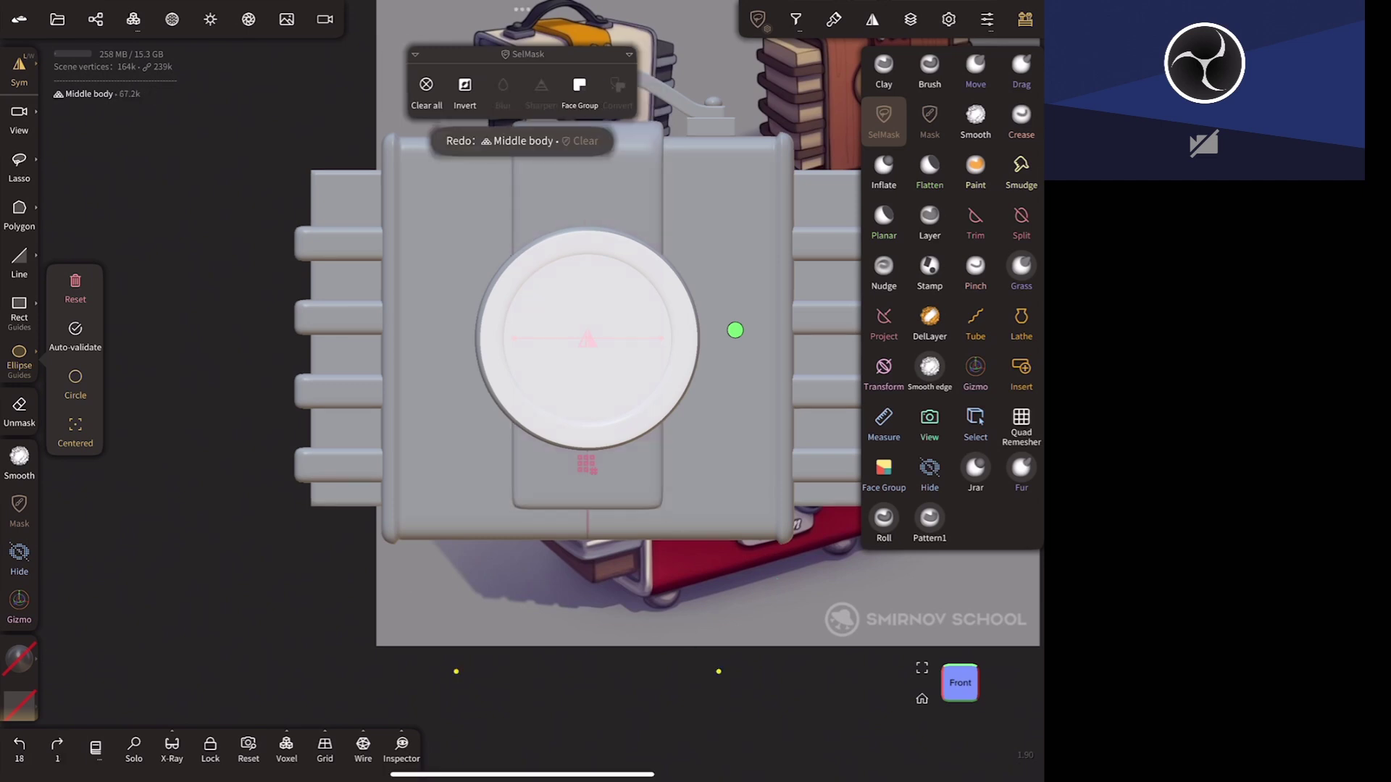
- Mask the ring cylinder's outer edge, reselect the front body, and view from the Left
{"action": "left_click", "coordinate": [491, 288]}
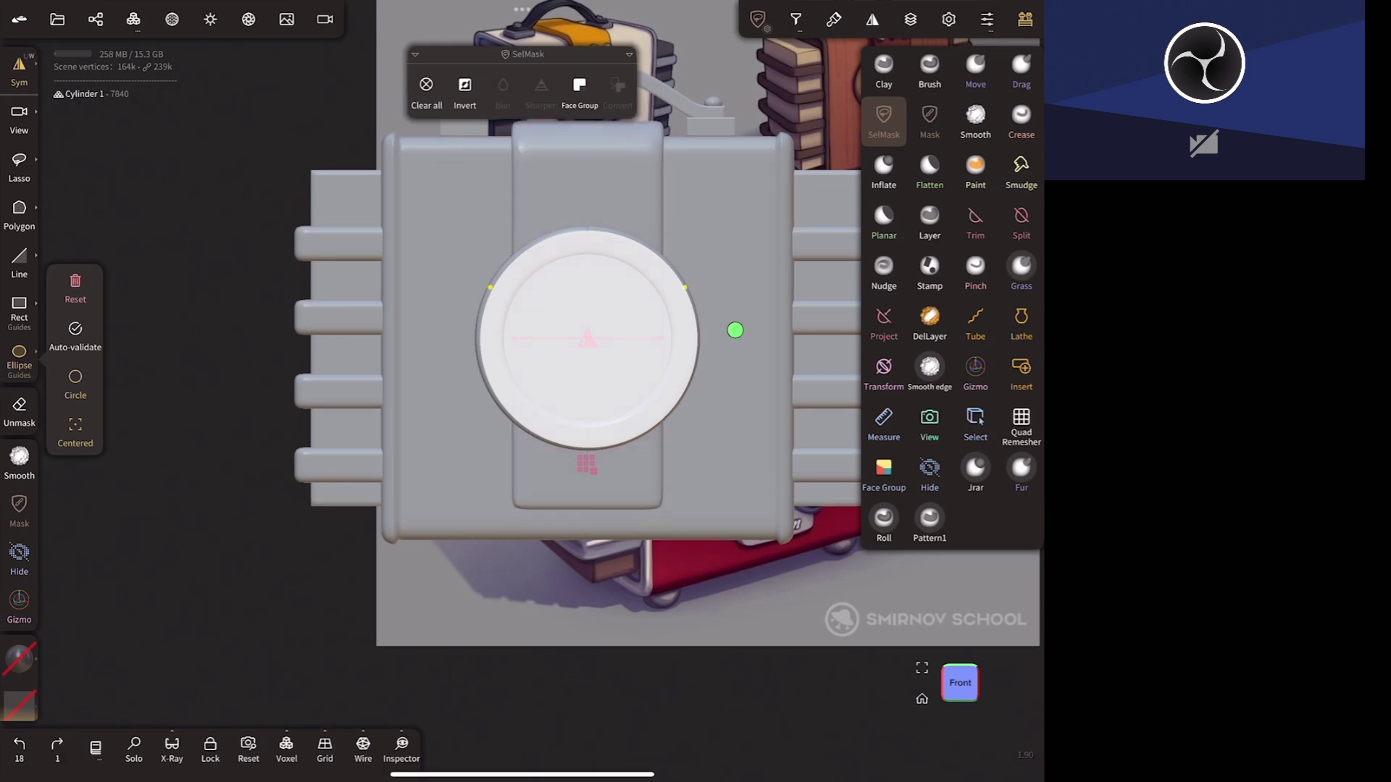
{"action": "left_click", "coordinate": [444, 325]}
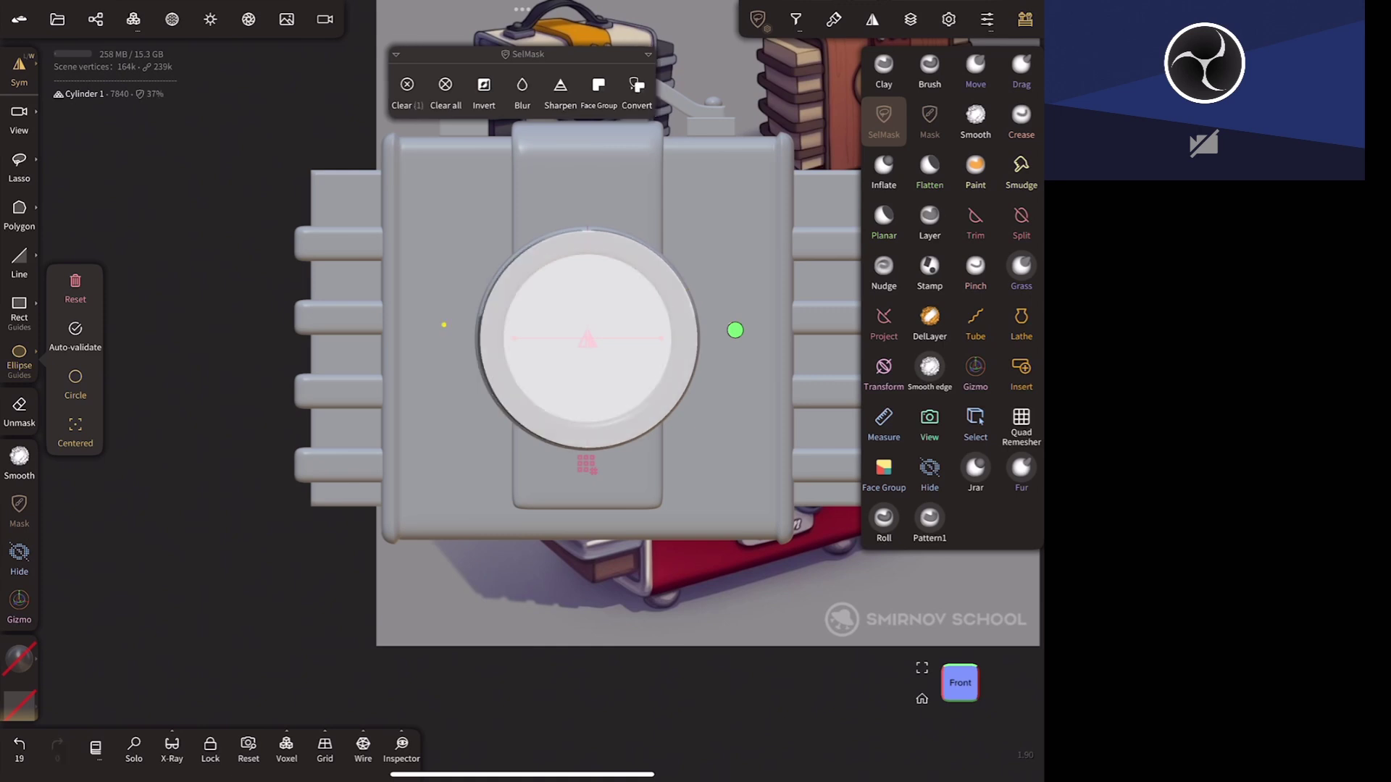
{"action": "left_click", "coordinate": [440, 328]}
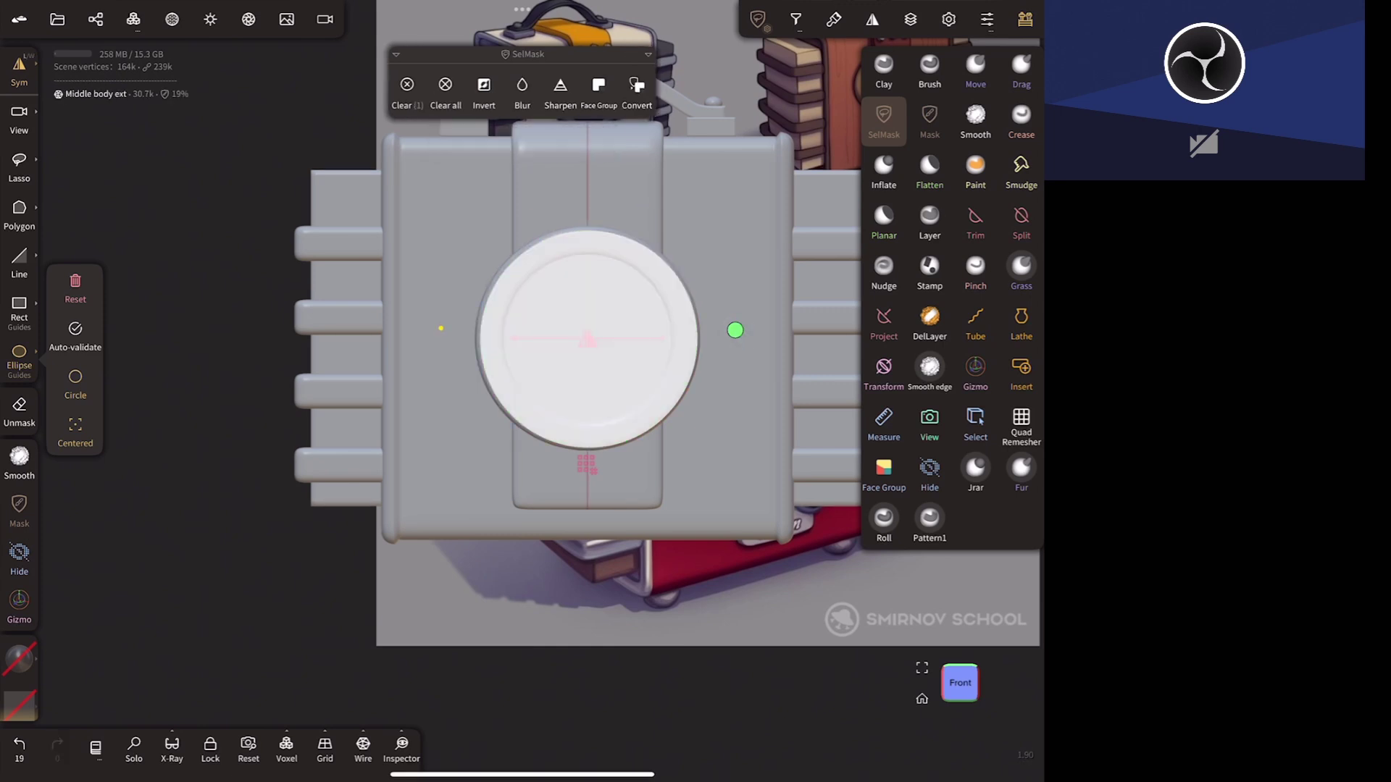
{"action": "left_click_drag", "start_coordinate": [485, 652], "coordinate": [686, 660]}
{"action": "left_click", "coordinate": [97, 297]}
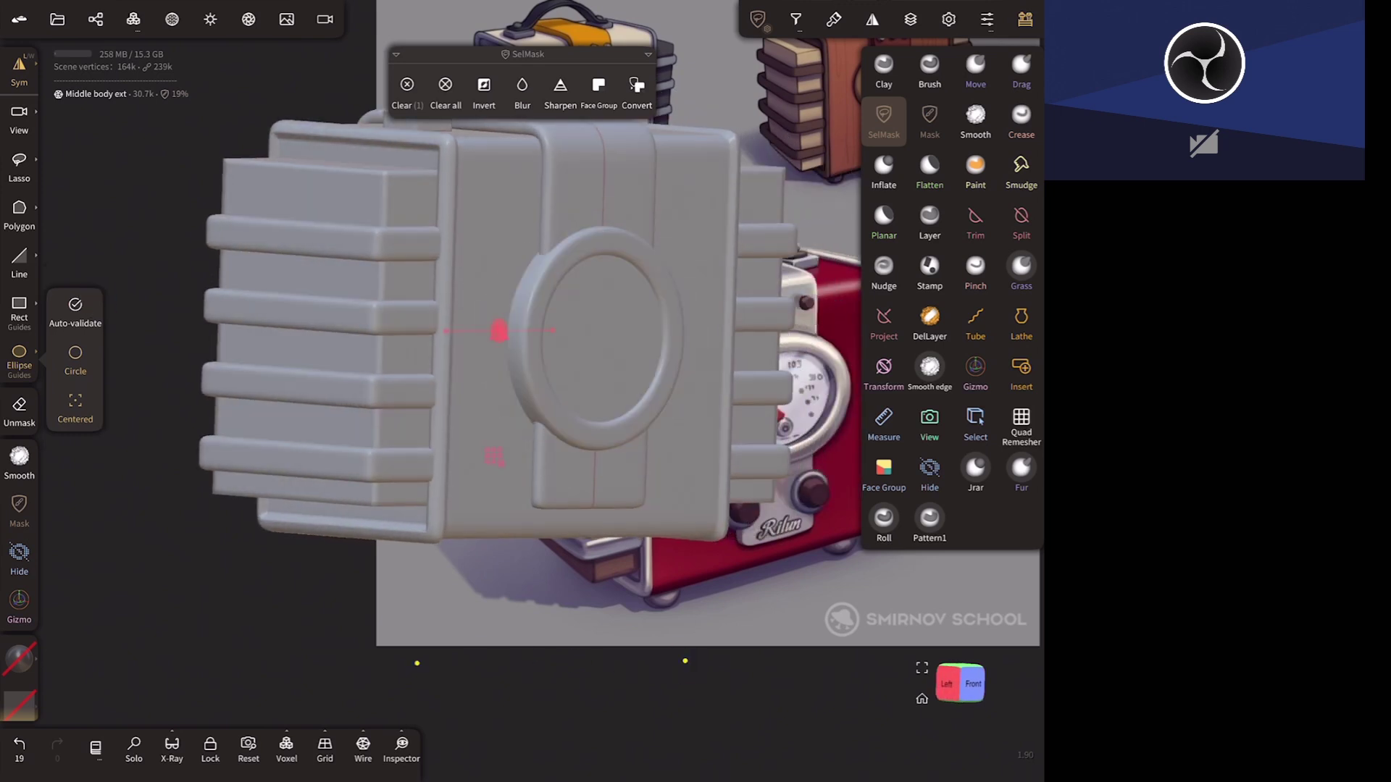
{"action": "mouse_move", "coordinate": [685, 661]}
{"action": "left_mouse_down"}
{"action": "mouse_move", "coordinate": [651, 625]}
{"action": "mouse_move", "coordinate": [793, 669]}
{"action": "left_mouse_up"}
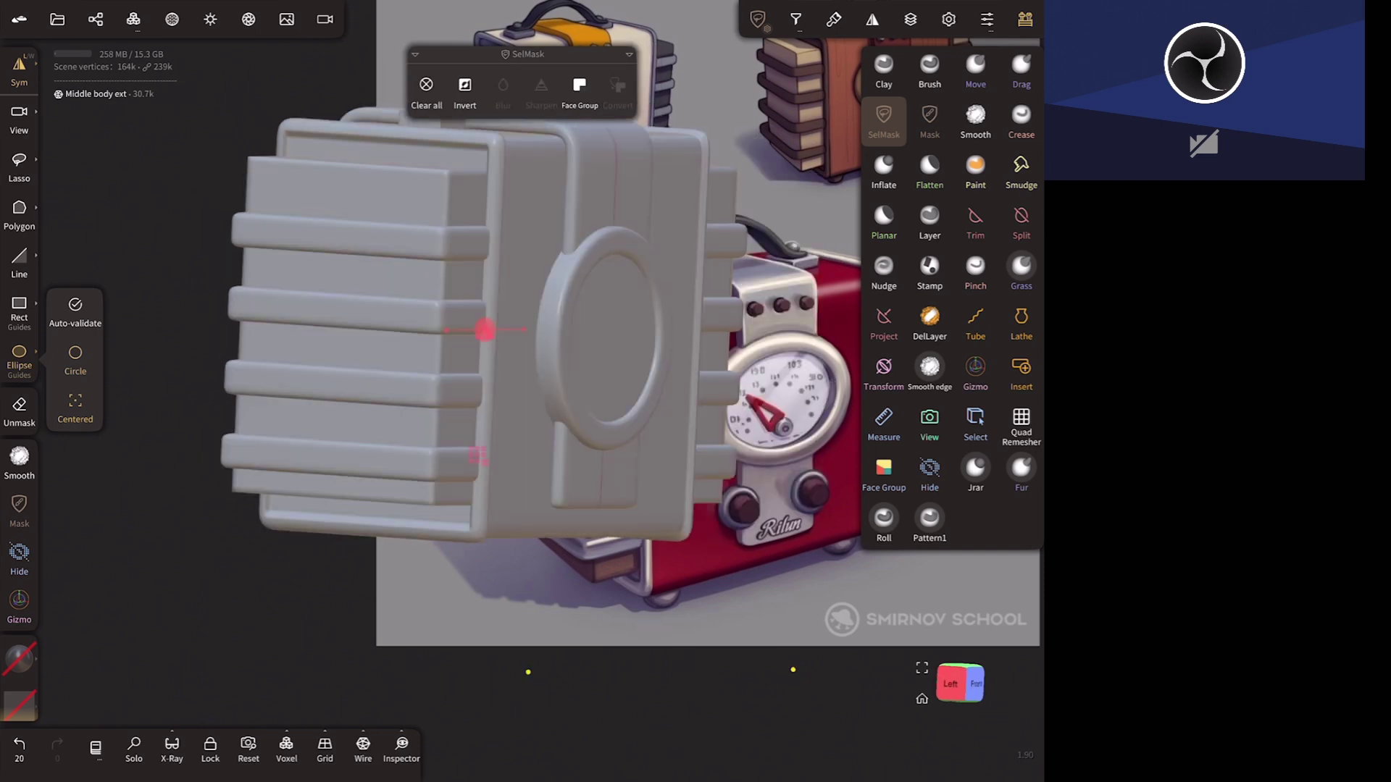
{"action": "left_click_drag", "start_coordinate": [793, 670], "coordinate": [825, 680]}
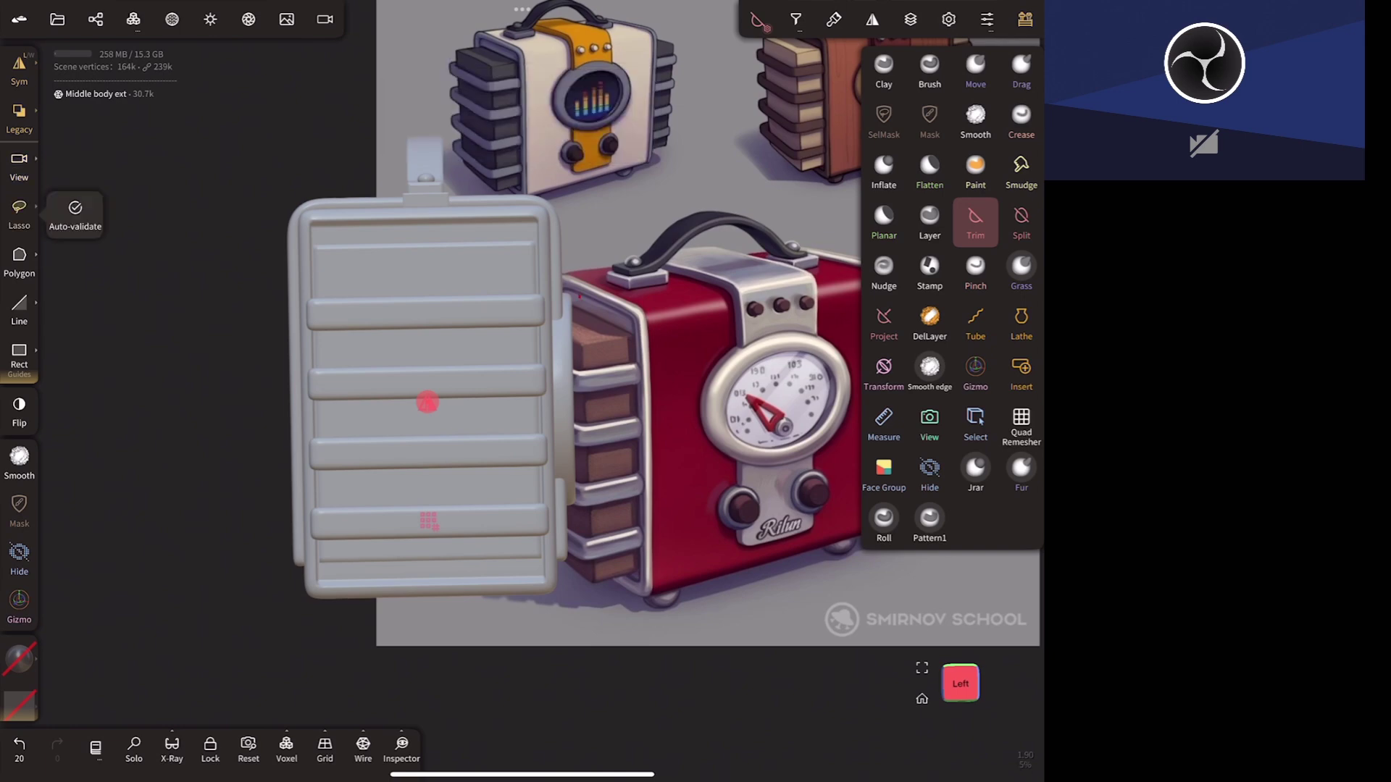
{"action": "mouse_move", "coordinate": [572, 298]}
{"action": "left_mouse_down"}
{"action": "mouse_move", "coordinate": [550, 496]}
{"action": "mouse_move", "coordinate": [657, 509]}
{"action": "left_mouse_up"}
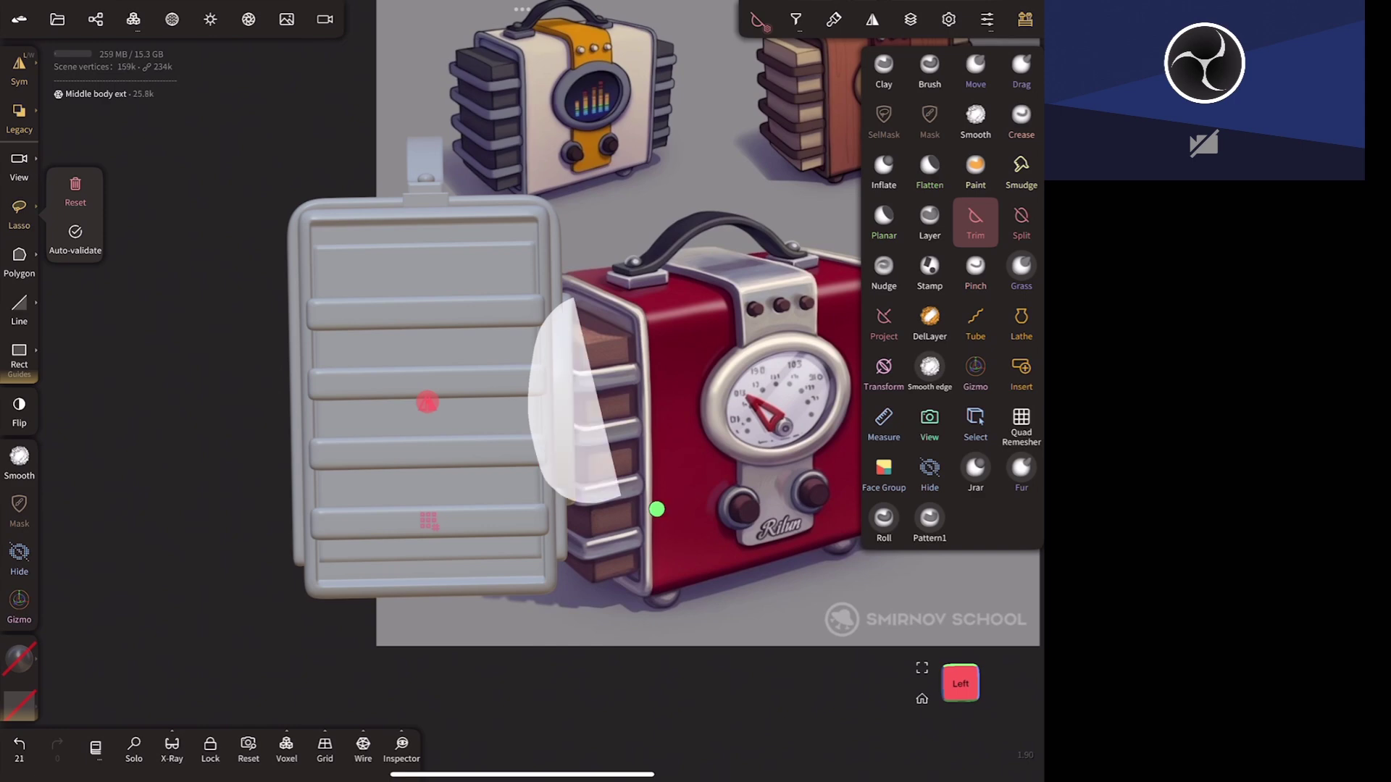
{"action": "left_click", "coordinate": [975, 69]}
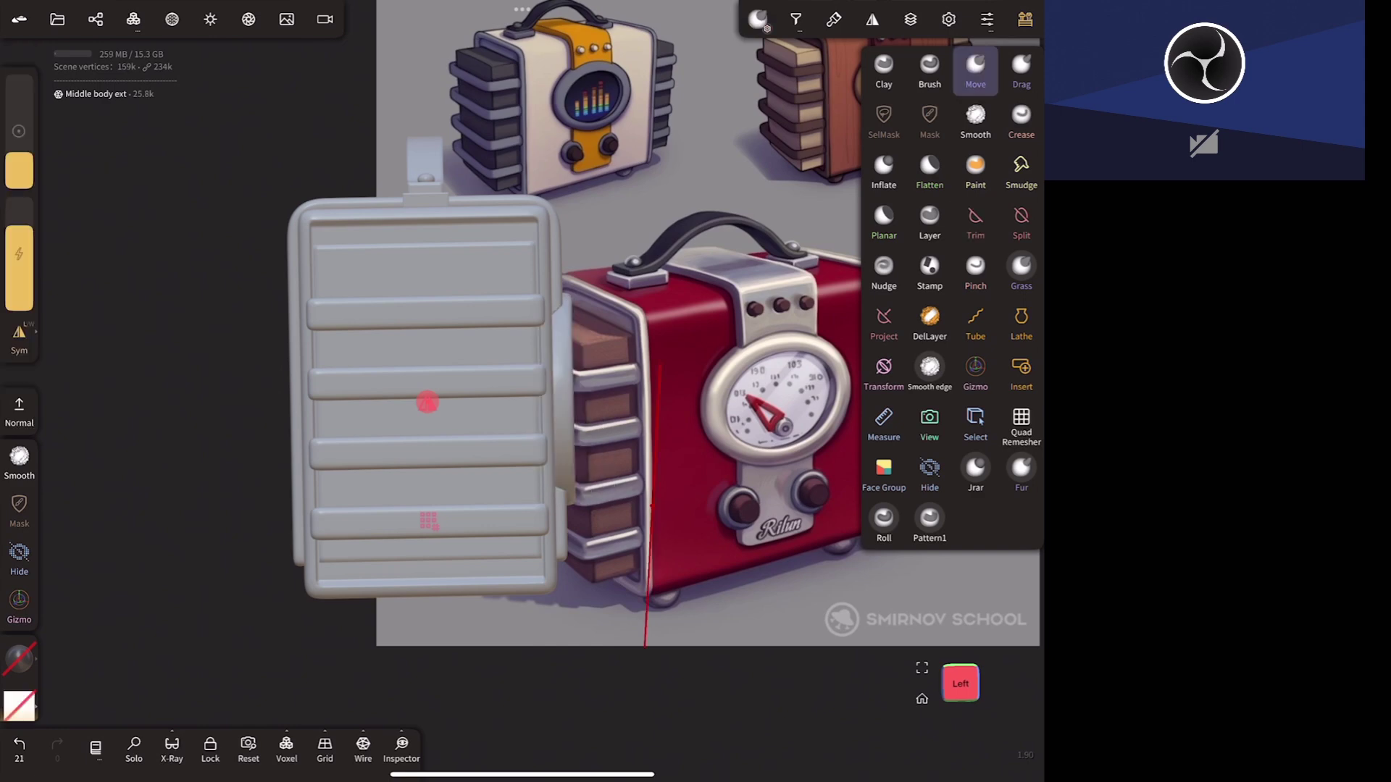
{"action": "key", "text": "ctrl+z"}
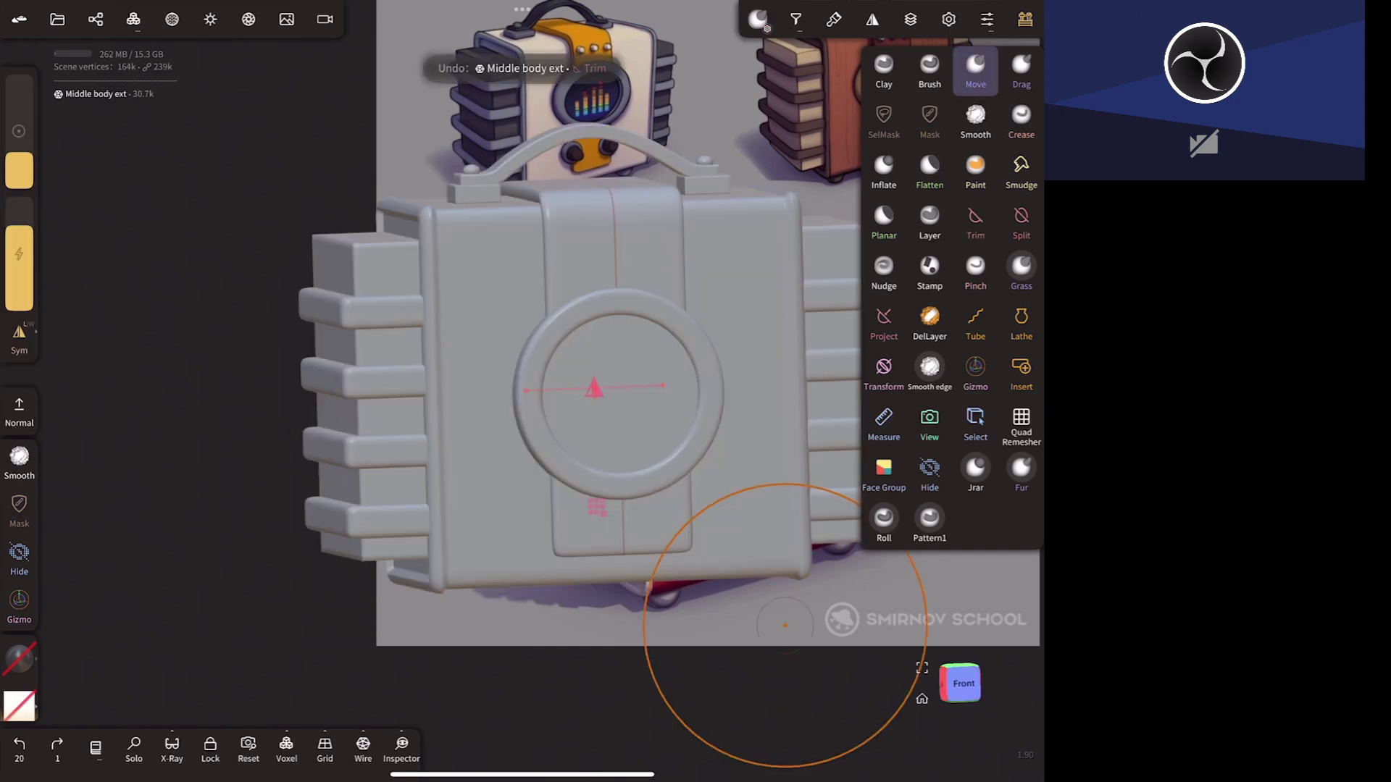
{"action": "mouse_move", "coordinate": [785, 625]}
{"action": "left_mouse_down"}
{"action": "mouse_move", "coordinate": [824, 636]}
{"action": "mouse_move", "coordinate": [838, 457]}
{"action": "mouse_move", "coordinate": [741, 712]}
{"action": "left_mouse_up"}
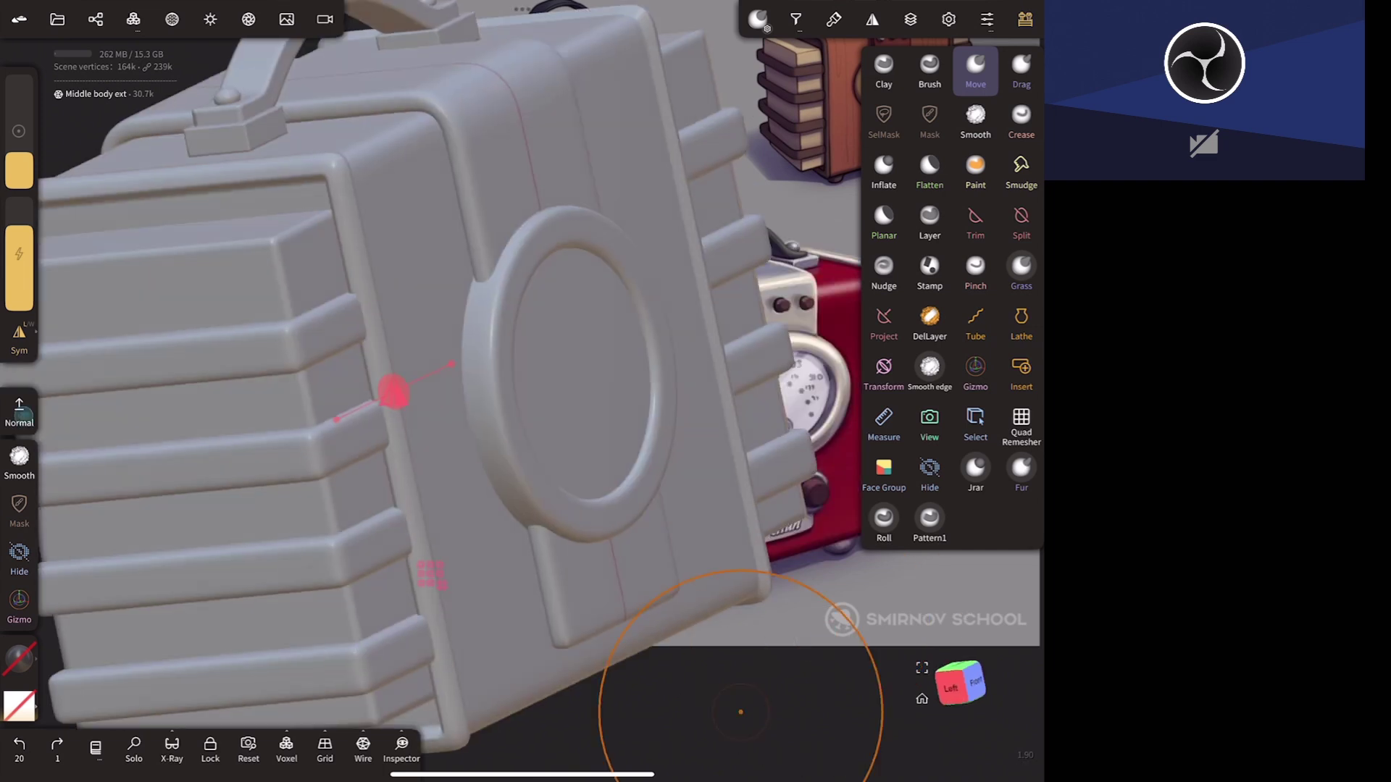
{"action": "left_click", "coordinate": [19, 412]}
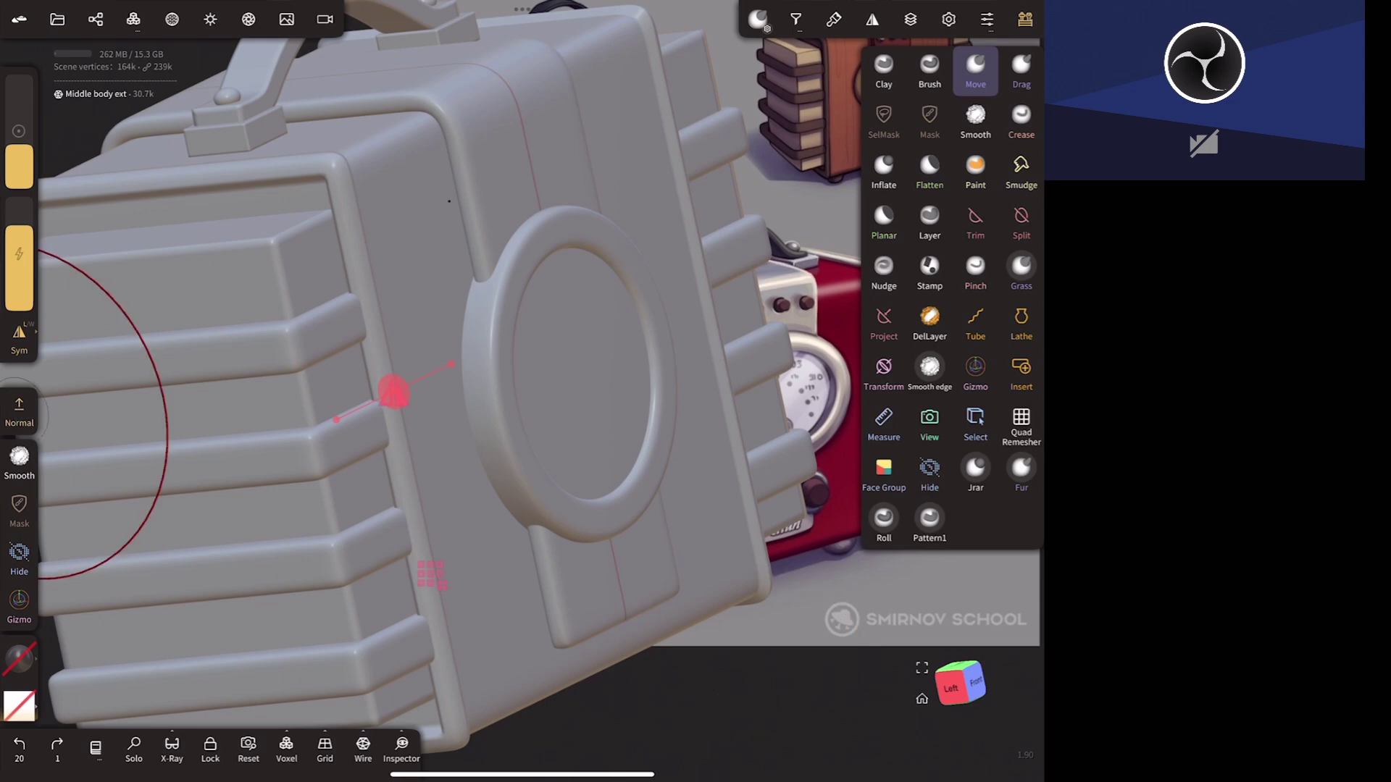
{"action": "left_click", "coordinate": [568, 311]}
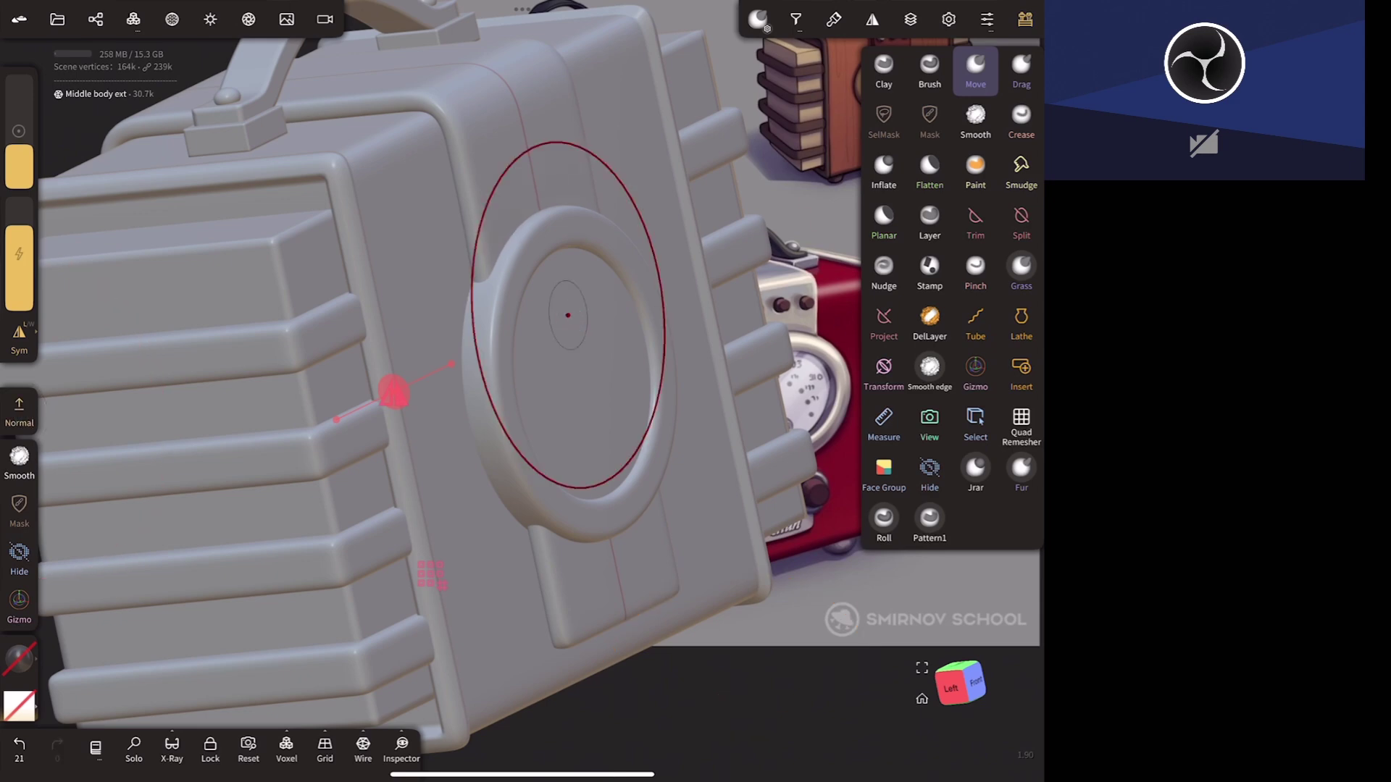
{"action": "key", "text": "ctrl+z"}
{"action": "mouse_move", "coordinate": [717, 652]}
{"action": "left_mouse_down"}
{"action": "mouse_move", "coordinate": [811, 616]}
{"action": "mouse_move", "coordinate": [708, 589]}
{"action": "mouse_move", "coordinate": [637, 670]}
{"action": "mouse_move", "coordinate": [719, 546]}
{"action": "left_mouse_up"}
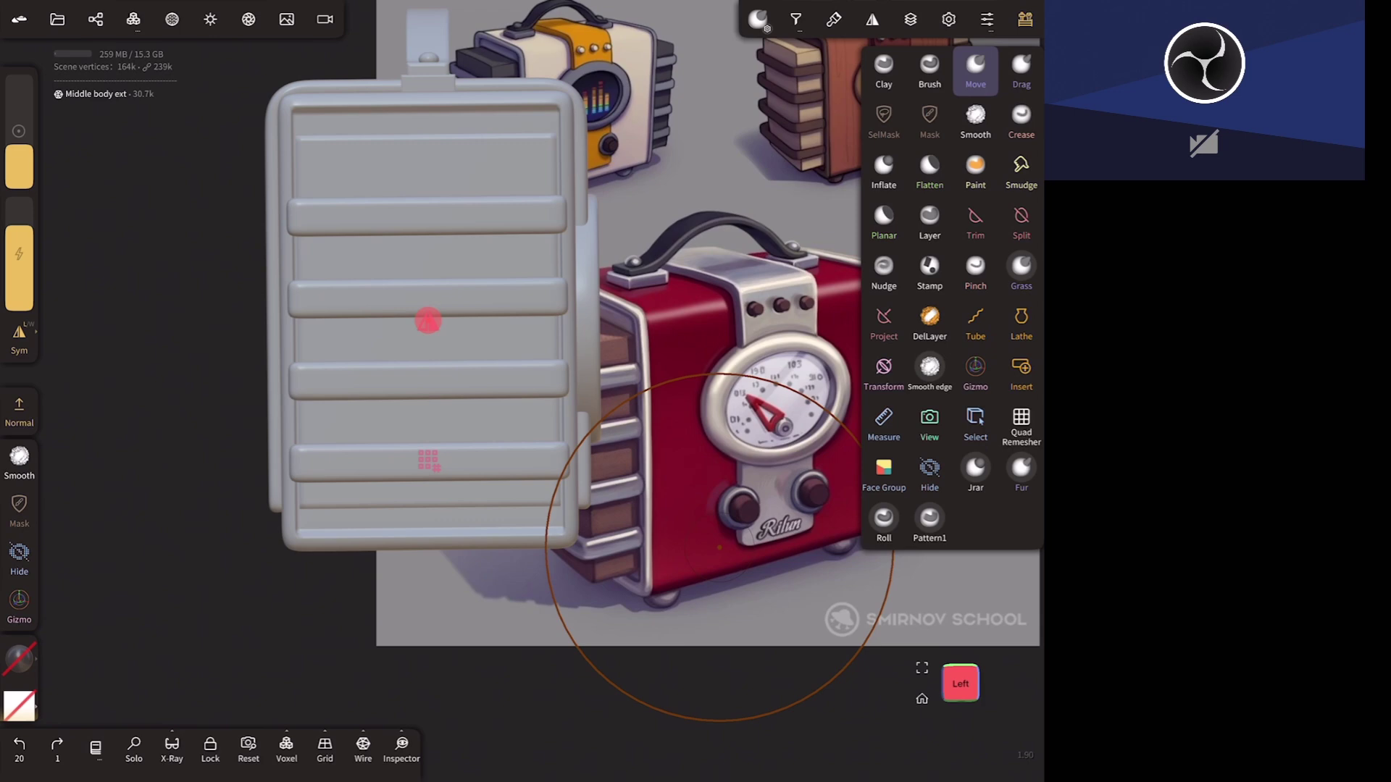
- Outline a shape mask selection along the cabinet's side edge
{"action": "left_click", "coordinate": [882, 120]}
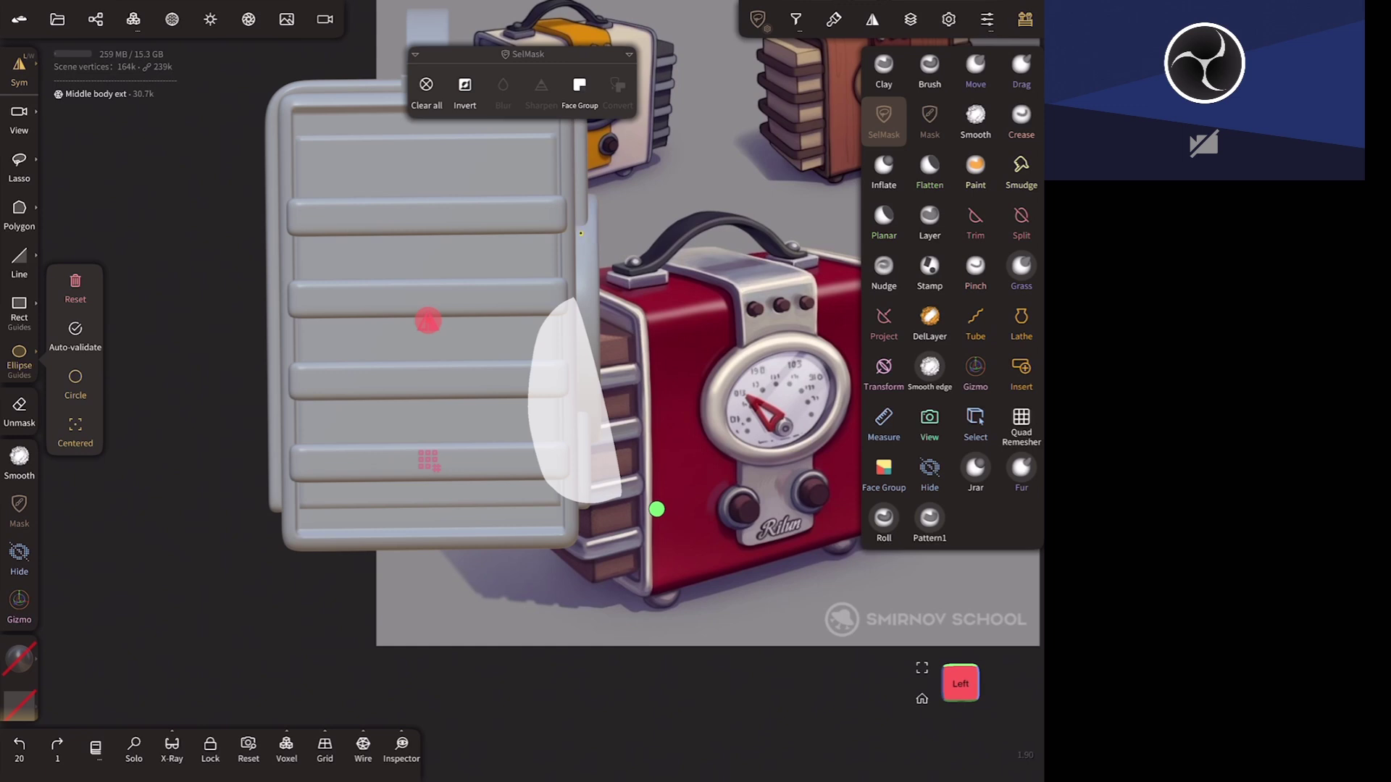
{"action": "left_click", "coordinate": [656, 509]}
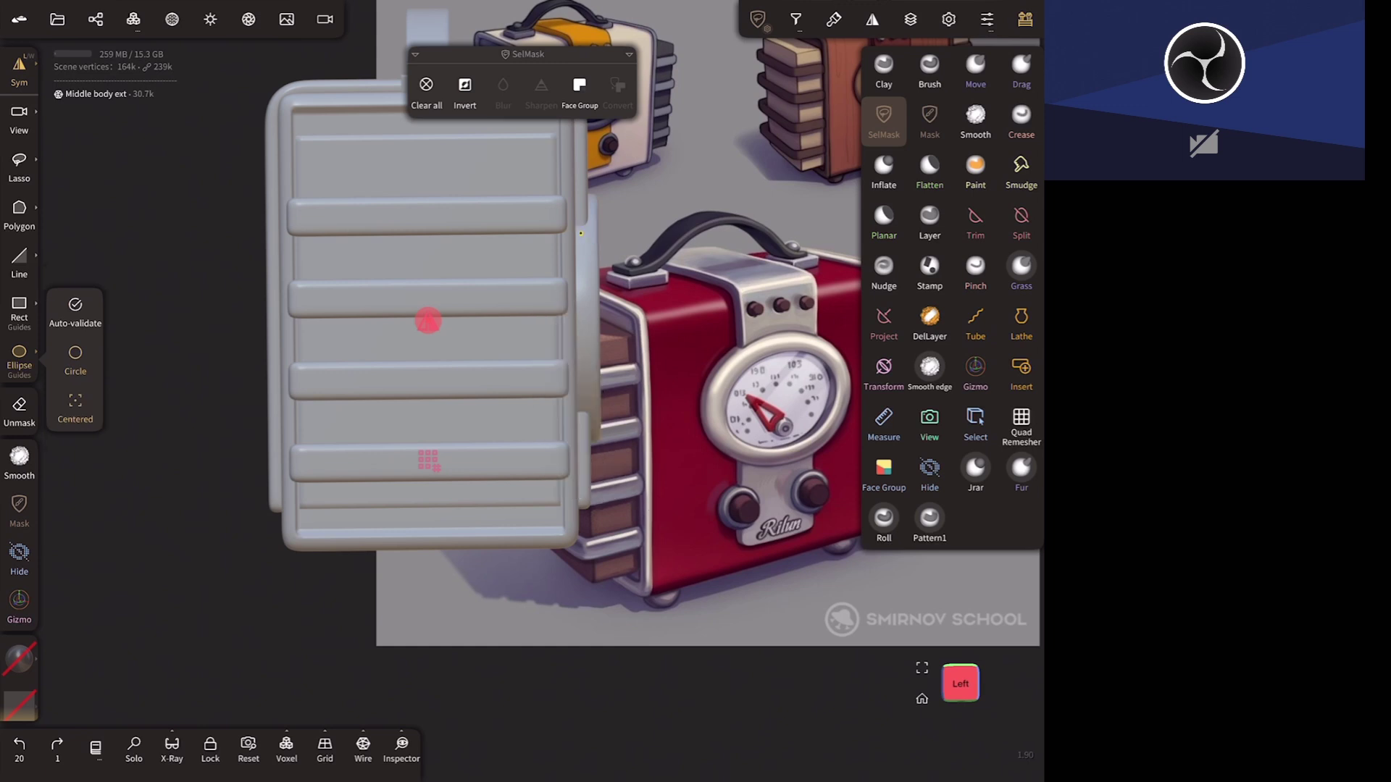
{"action": "left_click_drag", "start_coordinate": [714, 183], "coordinate": [640, 187]}
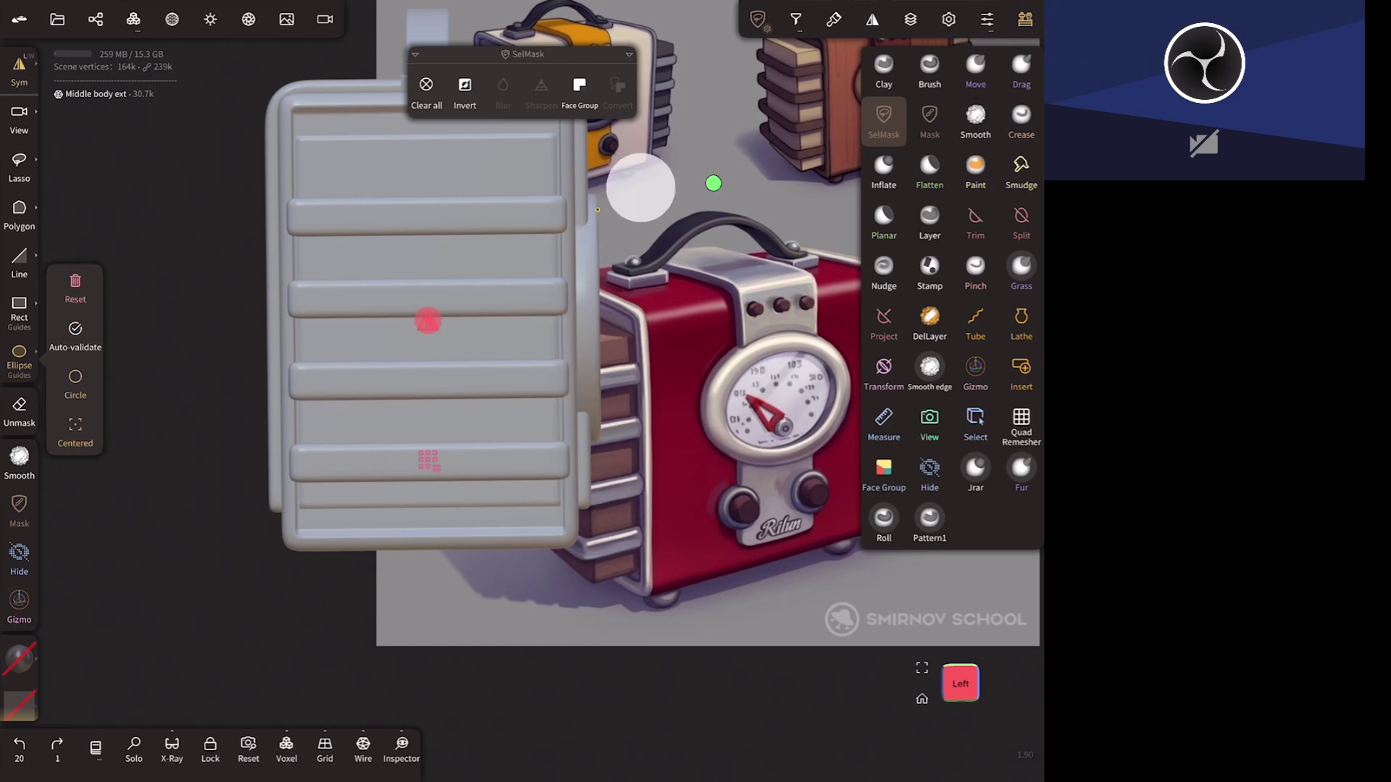
{"action": "key", "text": "ctrl+z"}
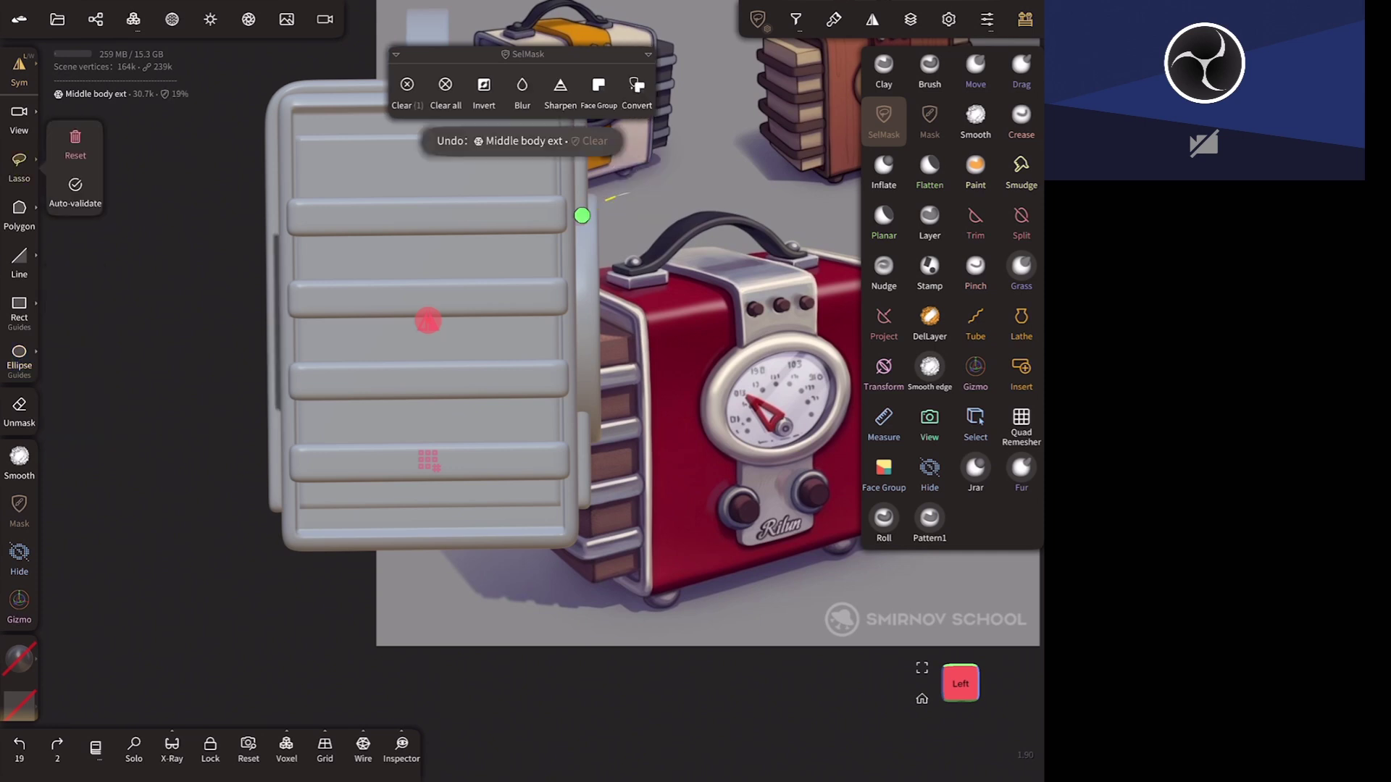
{"action": "mouse_move", "coordinate": [582, 215]}
{"action": "left_mouse_down"}
{"action": "mouse_move", "coordinate": [560, 411]}
{"action": "mouse_move", "coordinate": [716, 427]}
{"action": "left_mouse_up"}
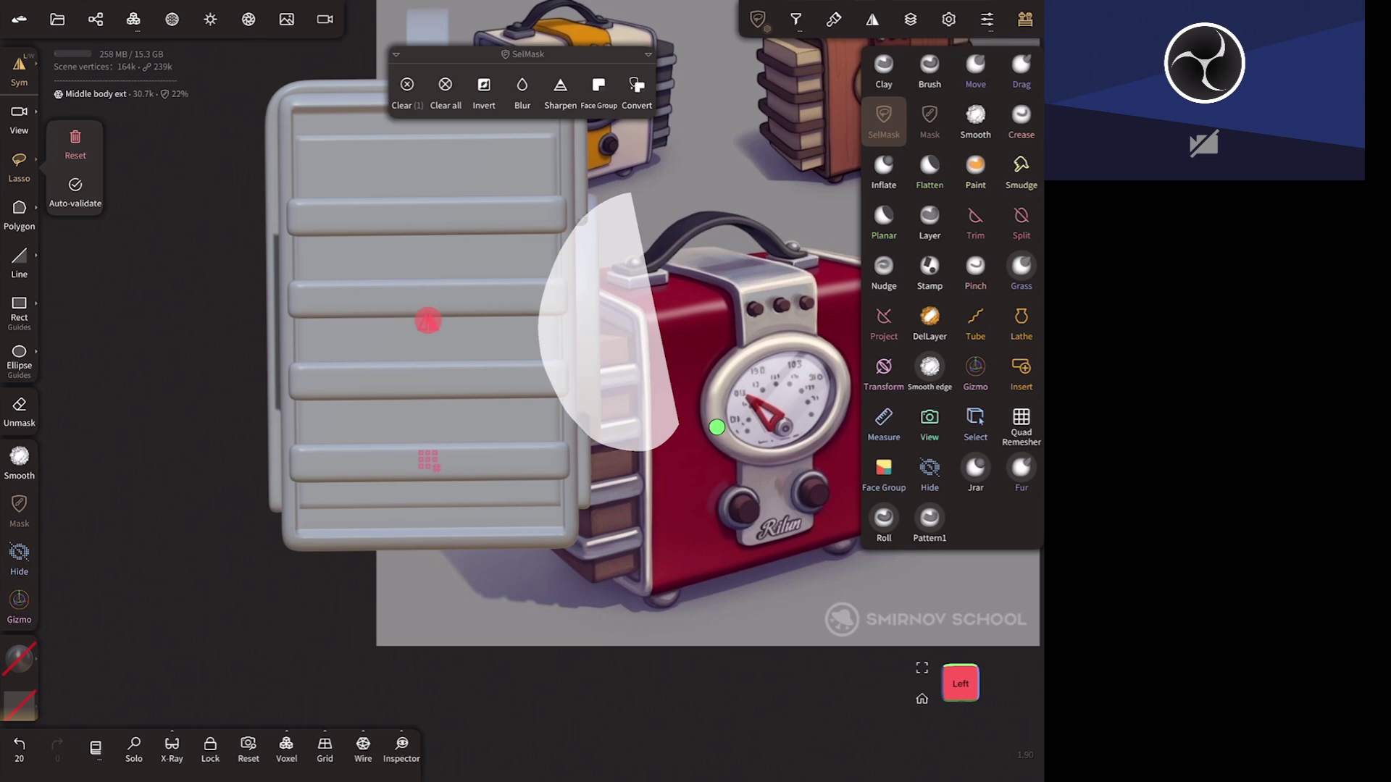
{"action": "mouse_move", "coordinate": [768, 576]}
{"action": "left_mouse_down"}
{"action": "mouse_move", "coordinate": [497, 611]}
{"action": "mouse_move", "coordinate": [550, 635]}
{"action": "mouse_move", "coordinate": [465, 545]}
{"action": "left_mouse_up"}
- With the Mask brush, invert and paint the mask along the front band and left side strip
{"action": "left_click", "coordinate": [929, 120]}
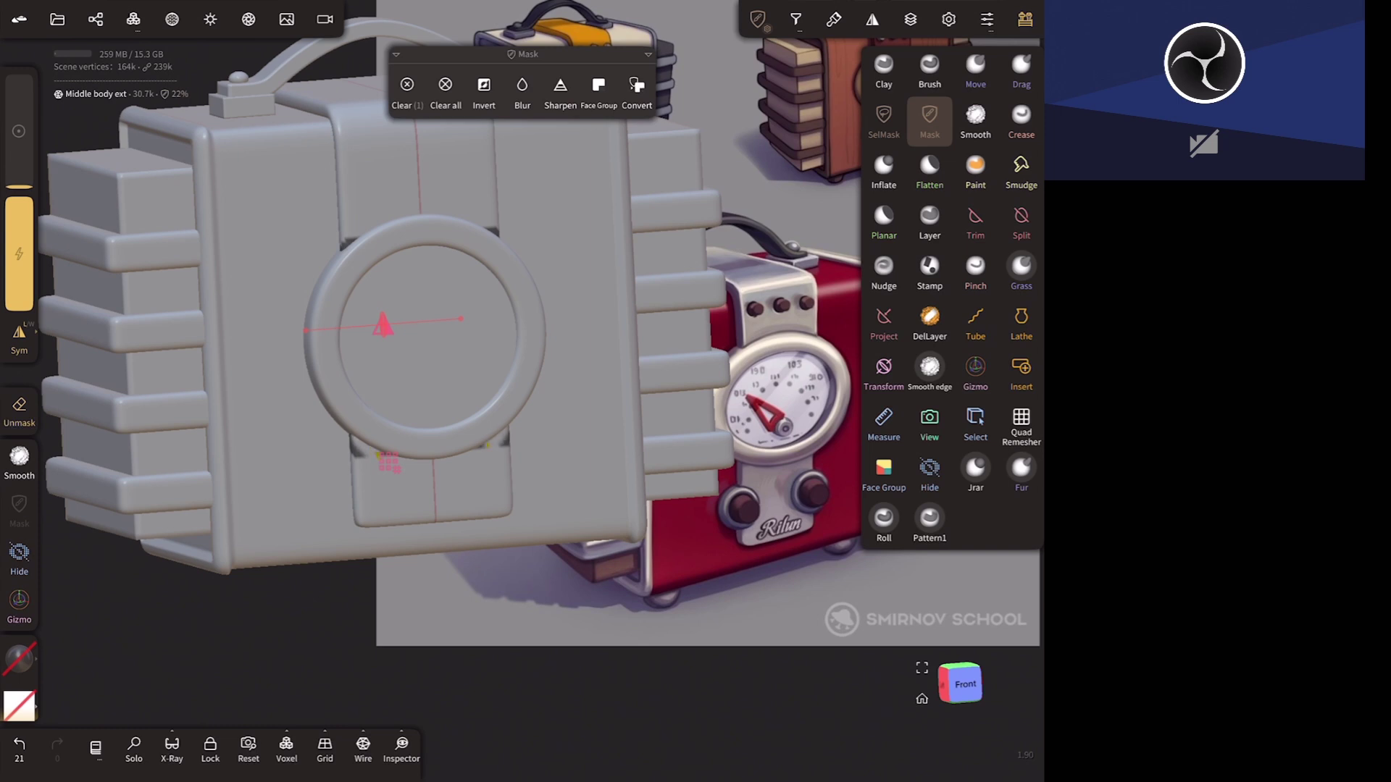
{"action": "left_click", "coordinate": [430, 476]}
{"action": "left_click", "coordinate": [534, 251]}
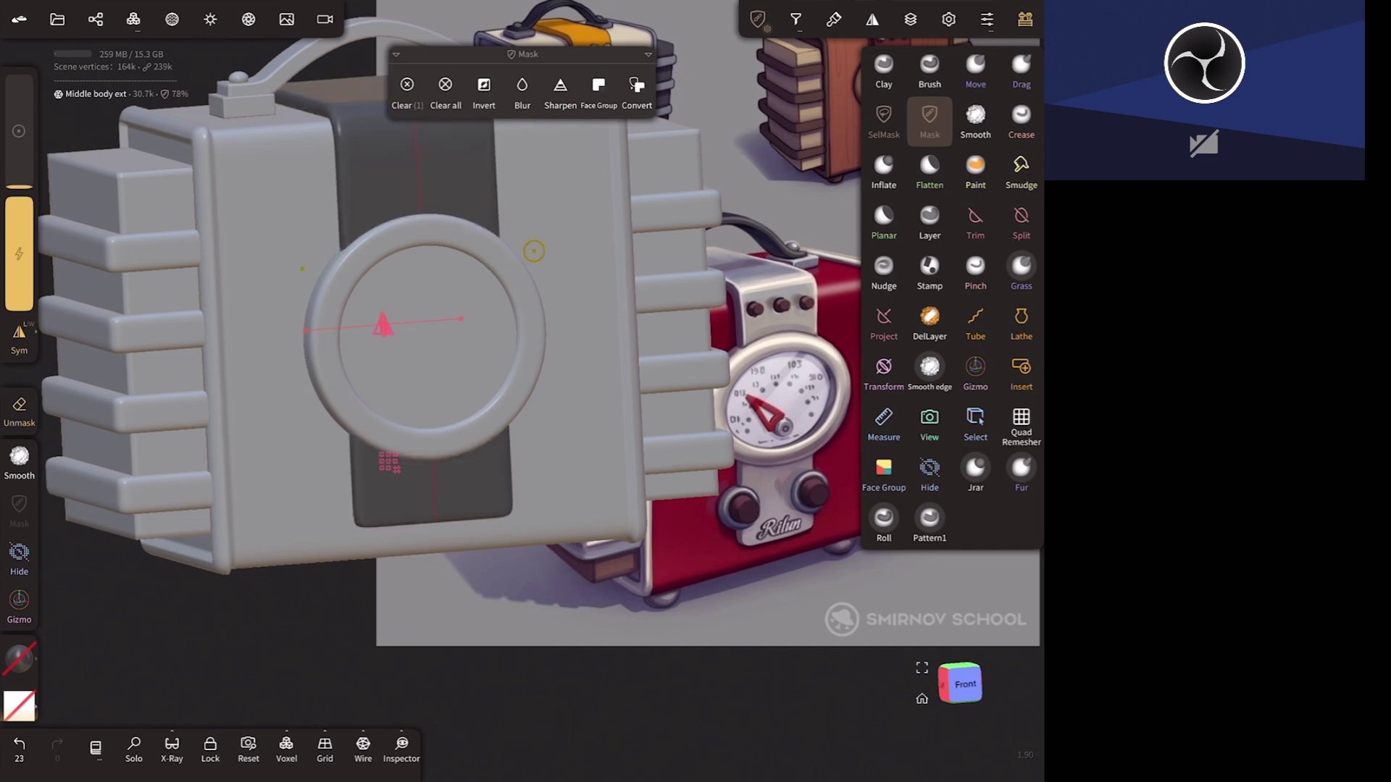
{"action": "middle_click_drag", "start_coordinate": [534, 251], "coordinate": [792, 455]}
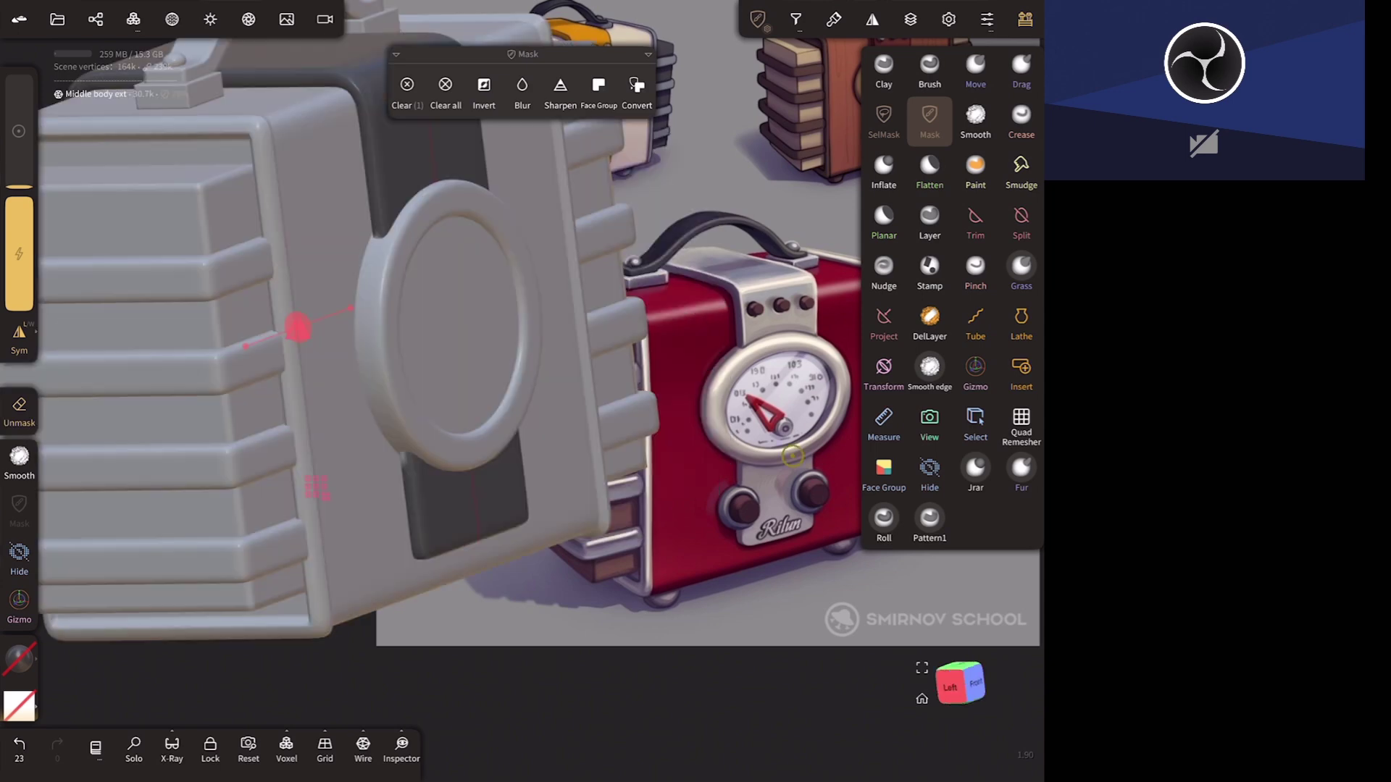
{"action": "left_click", "coordinate": [410, 467]}
{"action": "mouse_move", "coordinate": [375, 266]}
{"action": "middle_mouse_down"}
{"action": "mouse_move", "coordinate": [751, 556]}
{"action": "mouse_move", "coordinate": [698, 611]}
{"action": "mouse_move", "coordinate": [847, 453]}
{"action": "mouse_move", "coordinate": [684, 467]}
{"action": "middle_mouse_up"}
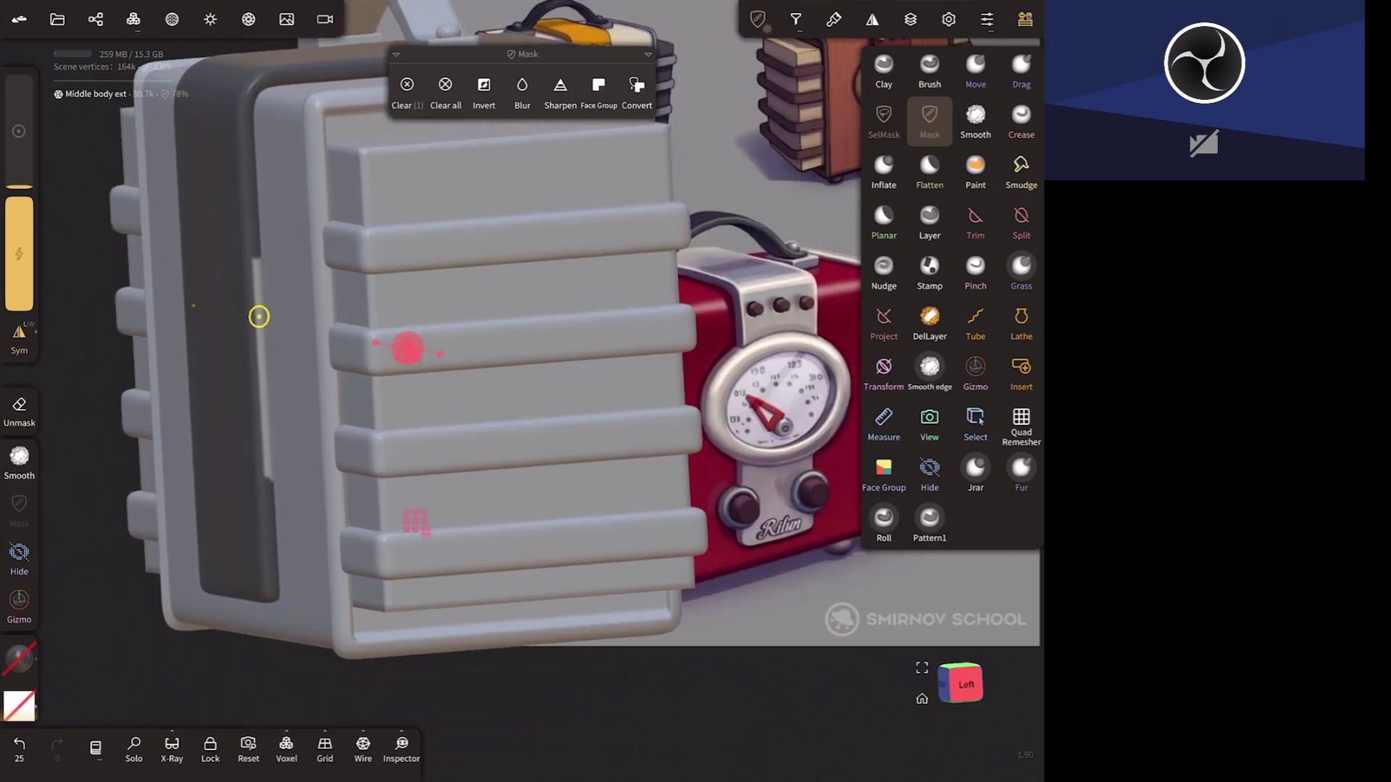
{"action": "mouse_move", "coordinate": [259, 316]}
{"action": "left_mouse_down"}
{"action": "mouse_move", "coordinate": [255, 238]}
{"action": "mouse_move", "coordinate": [275, 535]}
{"action": "mouse_move", "coordinate": [500, 685]}
{"action": "left_mouse_up"}
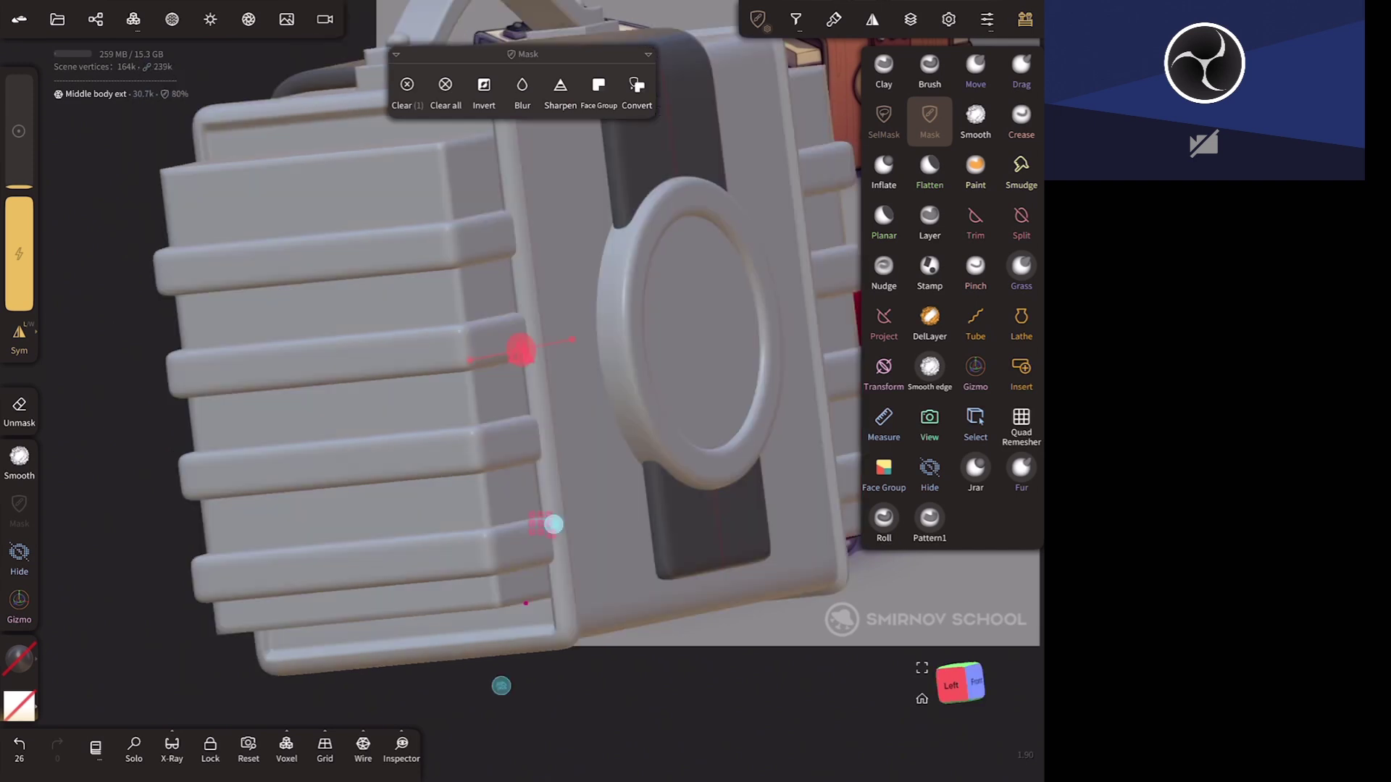
- Try a Move stroke on the round boss, then undo it
{"action": "left_click", "coordinate": [975, 69]}
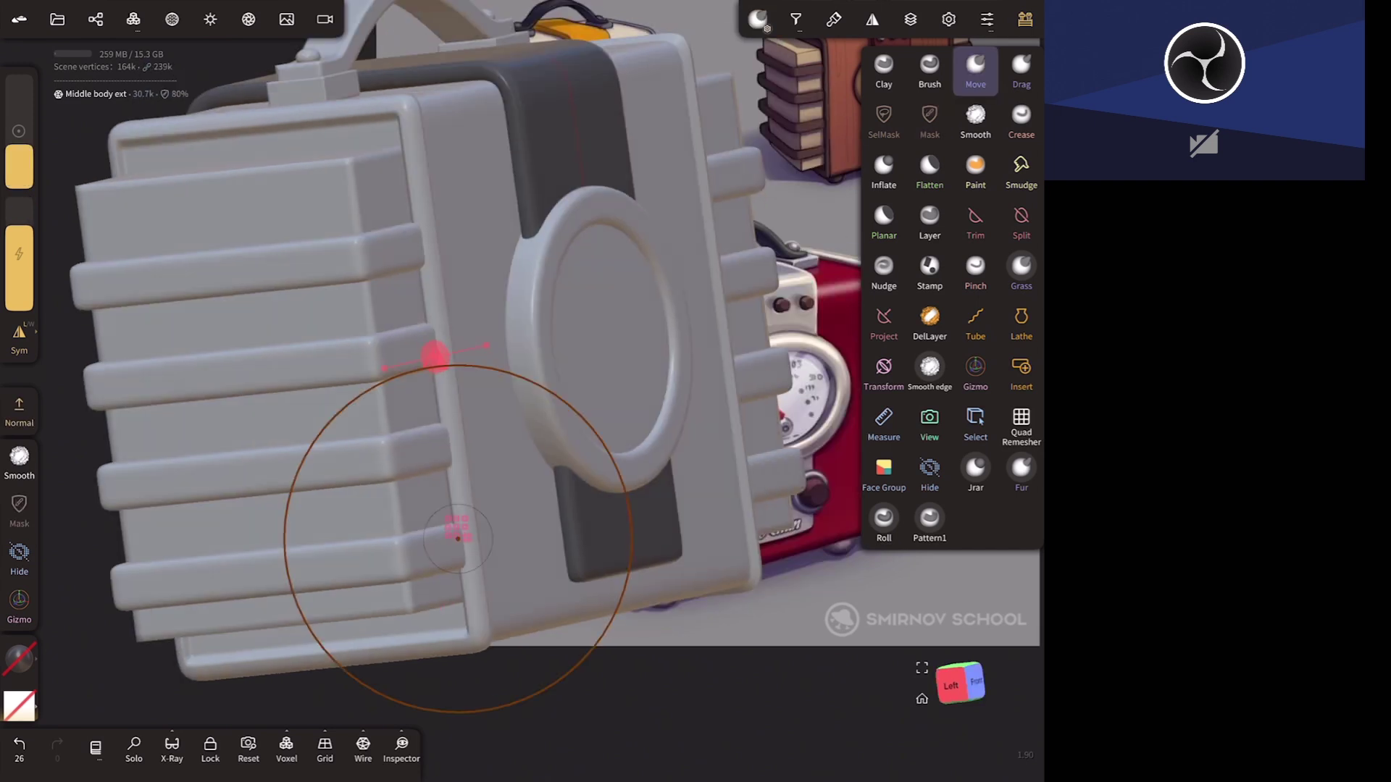
{"action": "left_click", "coordinate": [613, 346]}
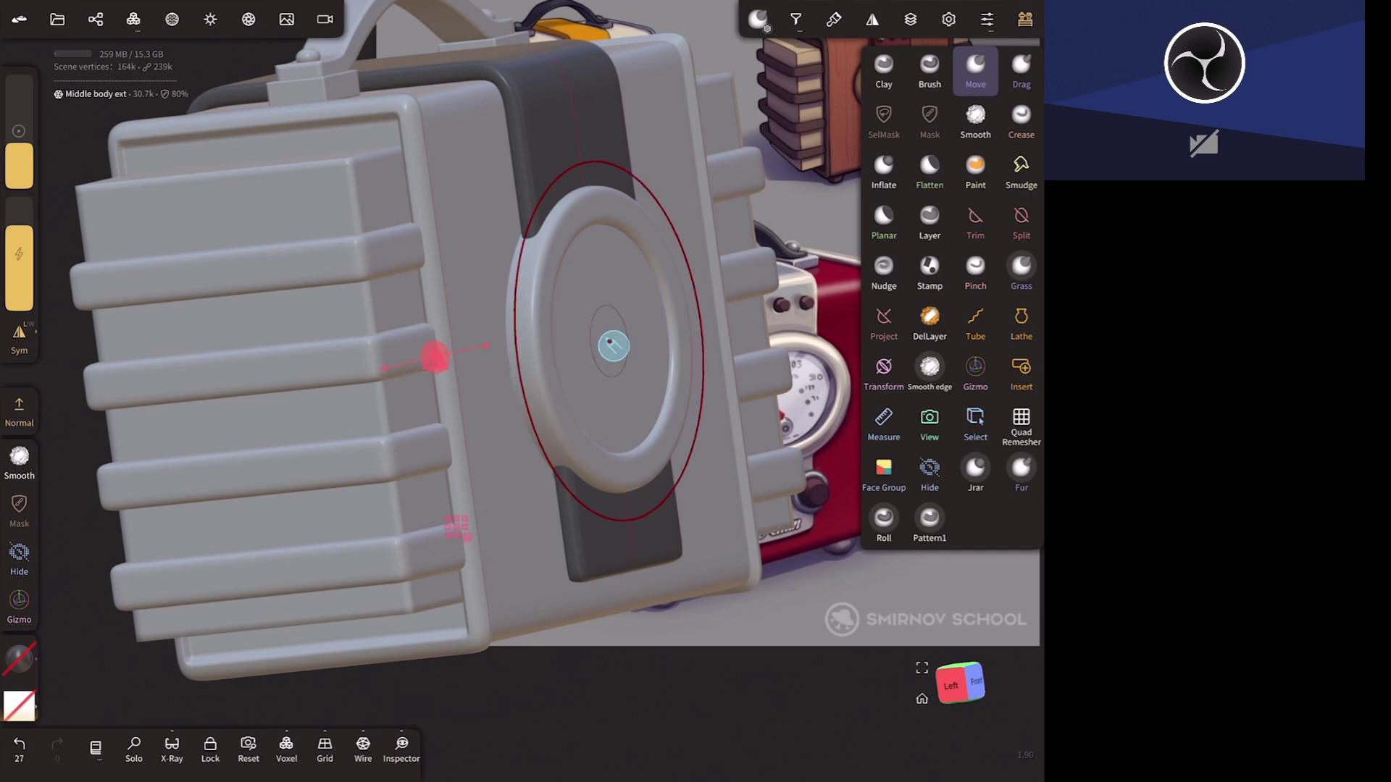
{"action": "left_click_drag", "start_coordinate": [613, 346], "coordinate": [612, 391]}
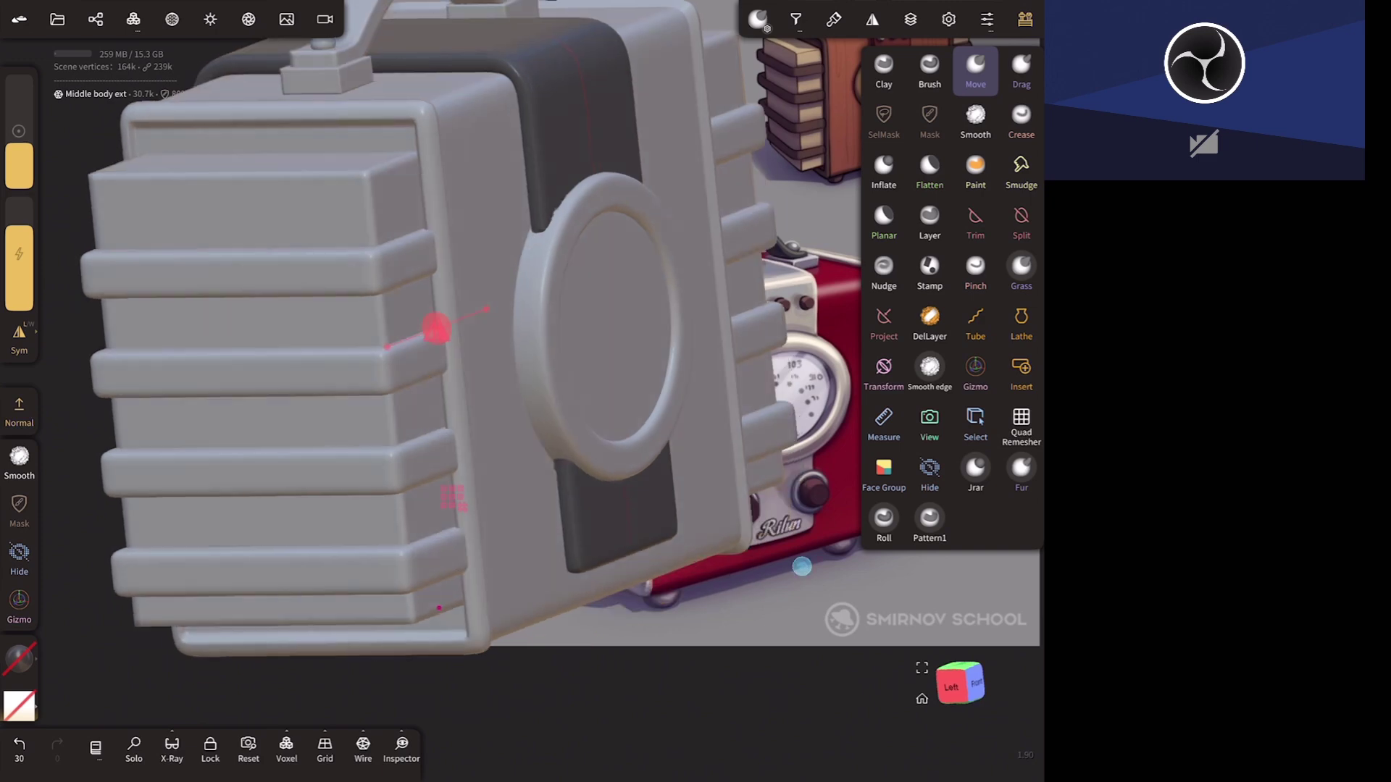
{"action": "key", "text": "ctrl+z"}
{"action": "key", "text": "ctrl+z"}
{"action": "key", "text": "ctrl+z"}
{"action": "key", "text": "ctrl+z"}
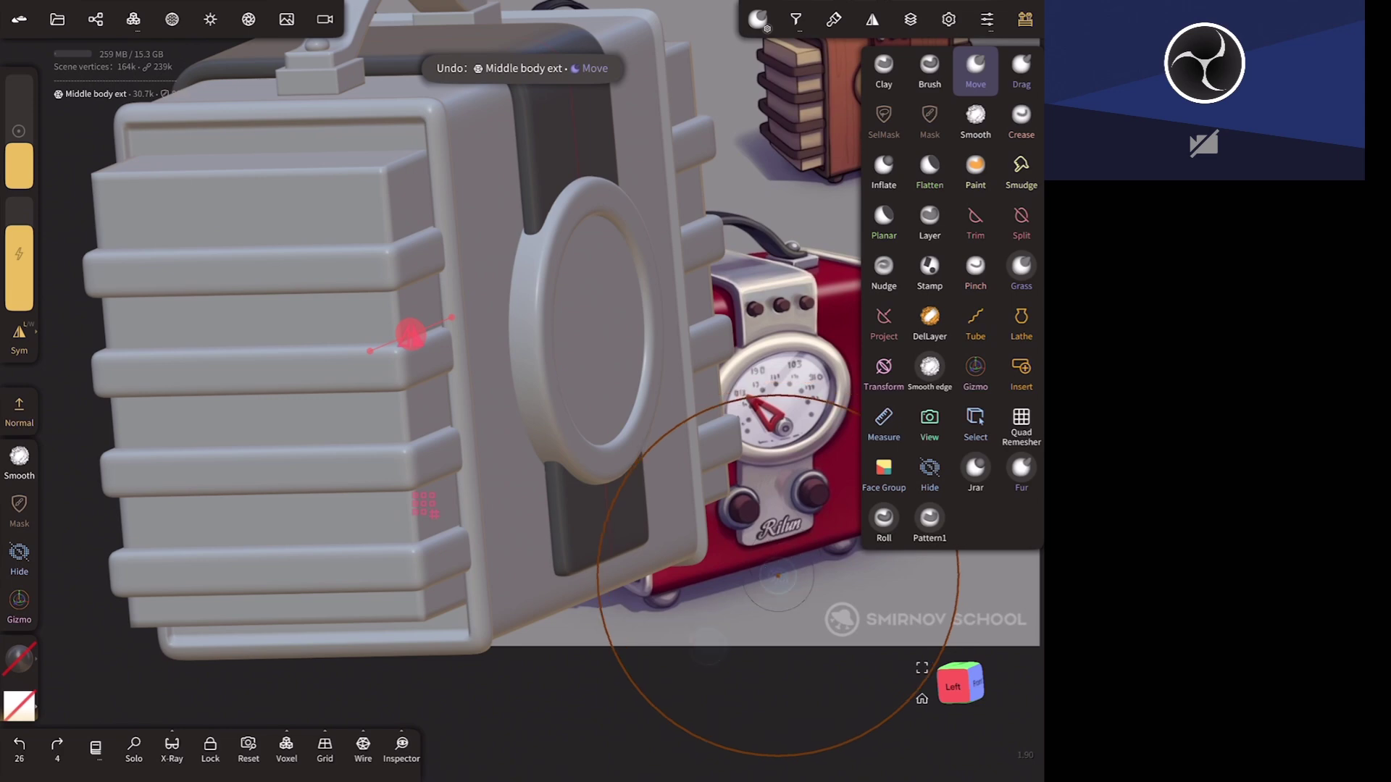
- Clear all mask from the band with SelMask and select the front ring cylinder facing front
{"action": "left_click", "coordinate": [884, 120]}
{"action": "left_click", "coordinate": [407, 85]}
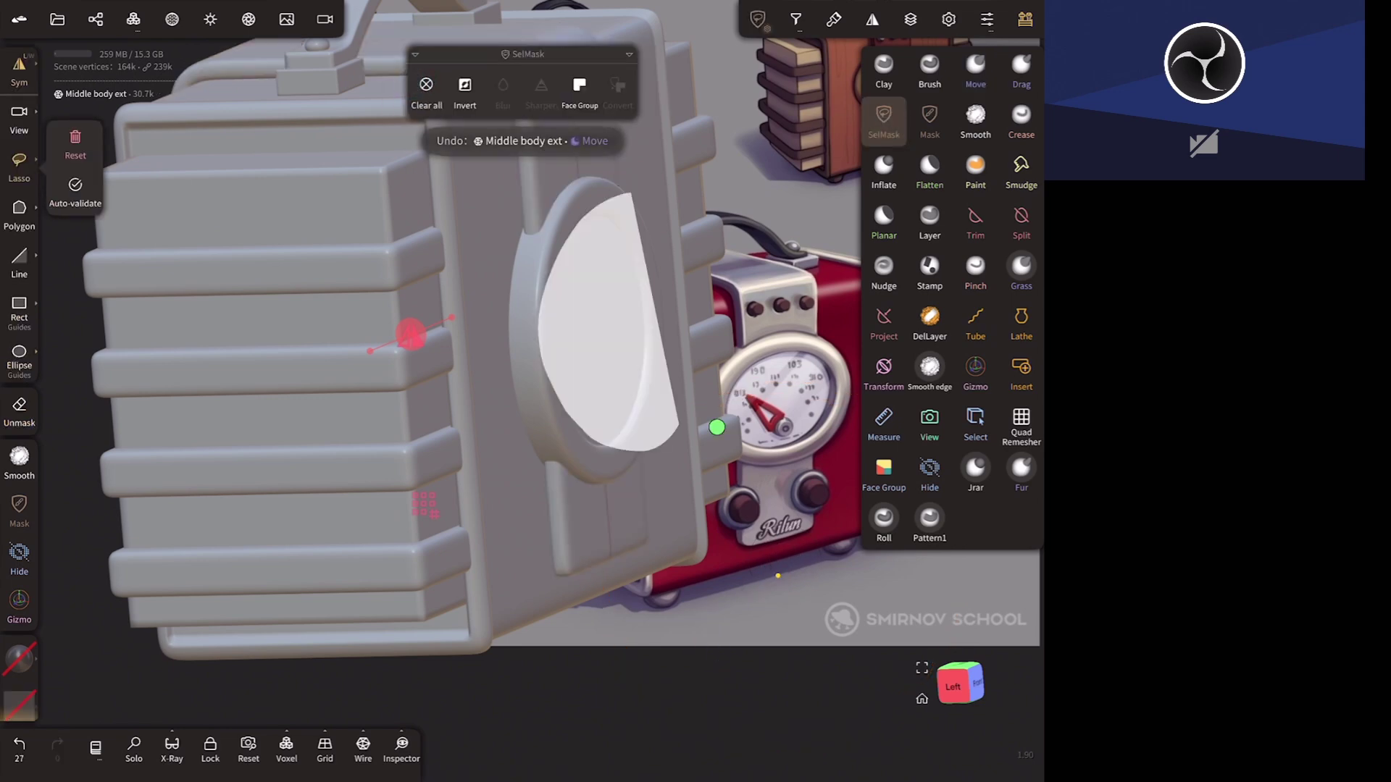
{"action": "left_click_drag", "start_coordinate": [777, 576], "coordinate": [423, 710]}
{"action": "left_click", "coordinate": [717, 428]}
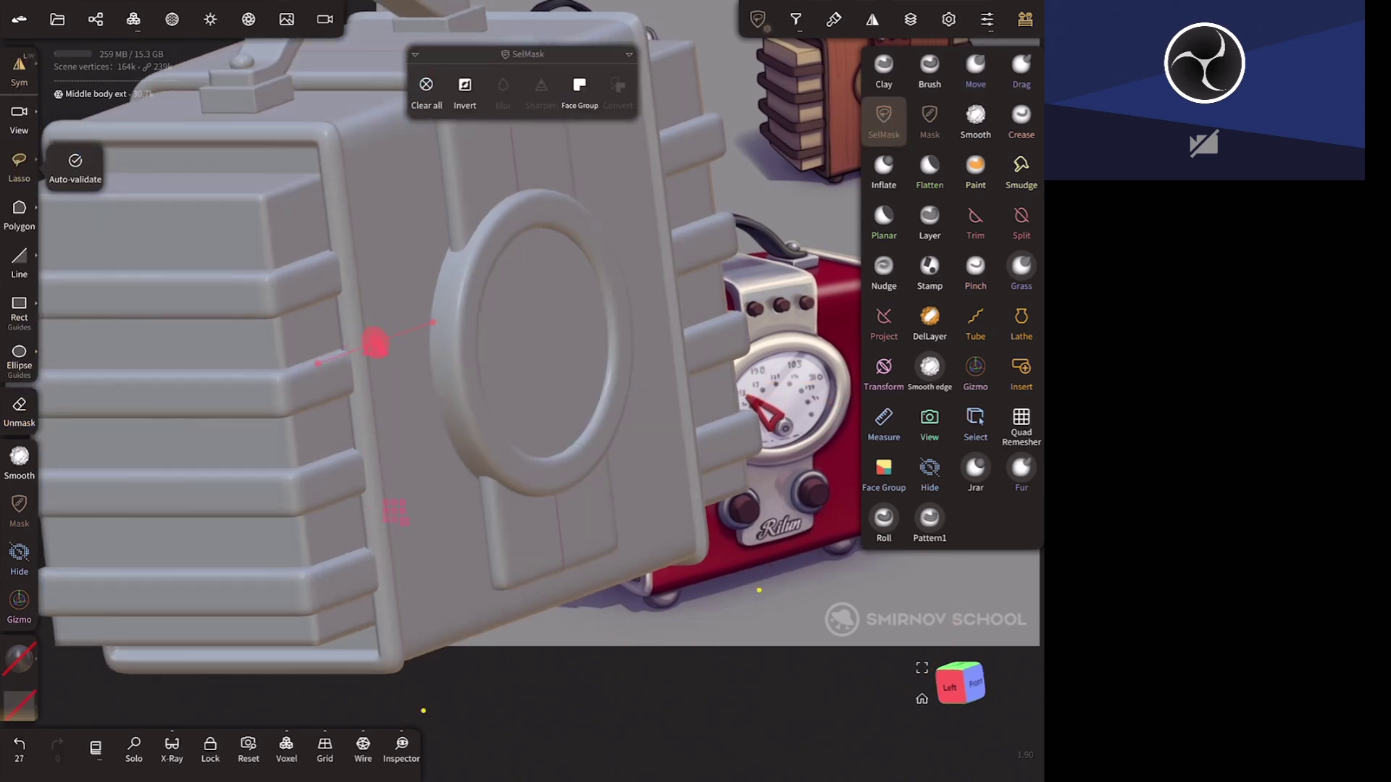
{"action": "left_click", "coordinate": [565, 351]}
{"action": "mouse_move", "coordinate": [565, 351]}
{"action": "left_mouse_down"}
{"action": "mouse_move", "coordinate": [643, 570]}
{"action": "mouse_move", "coordinate": [769, 536]}
{"action": "mouse_move", "coordinate": [607, 505]}
{"action": "left_mouse_up"}
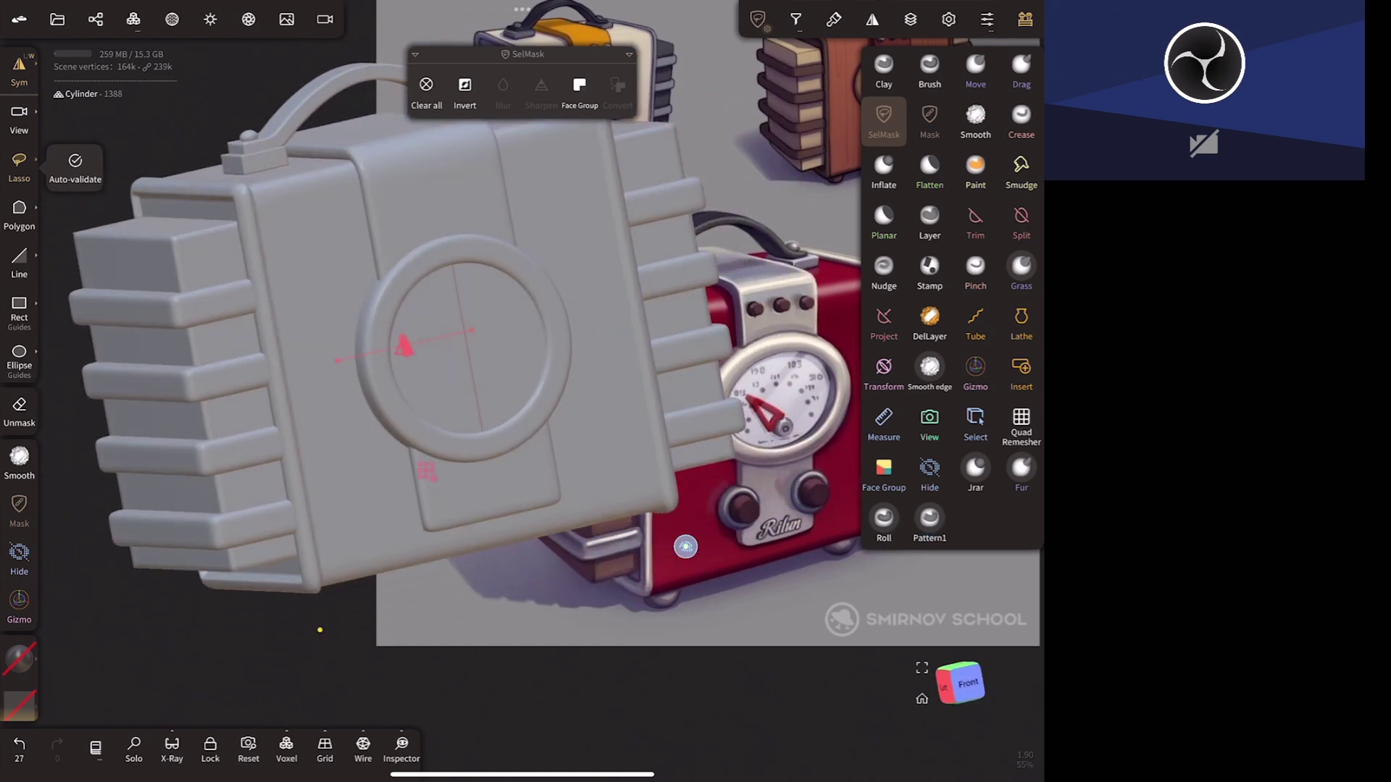
{"action": "left_click_drag", "start_coordinate": [734, 496], "coordinate": [752, 527]}
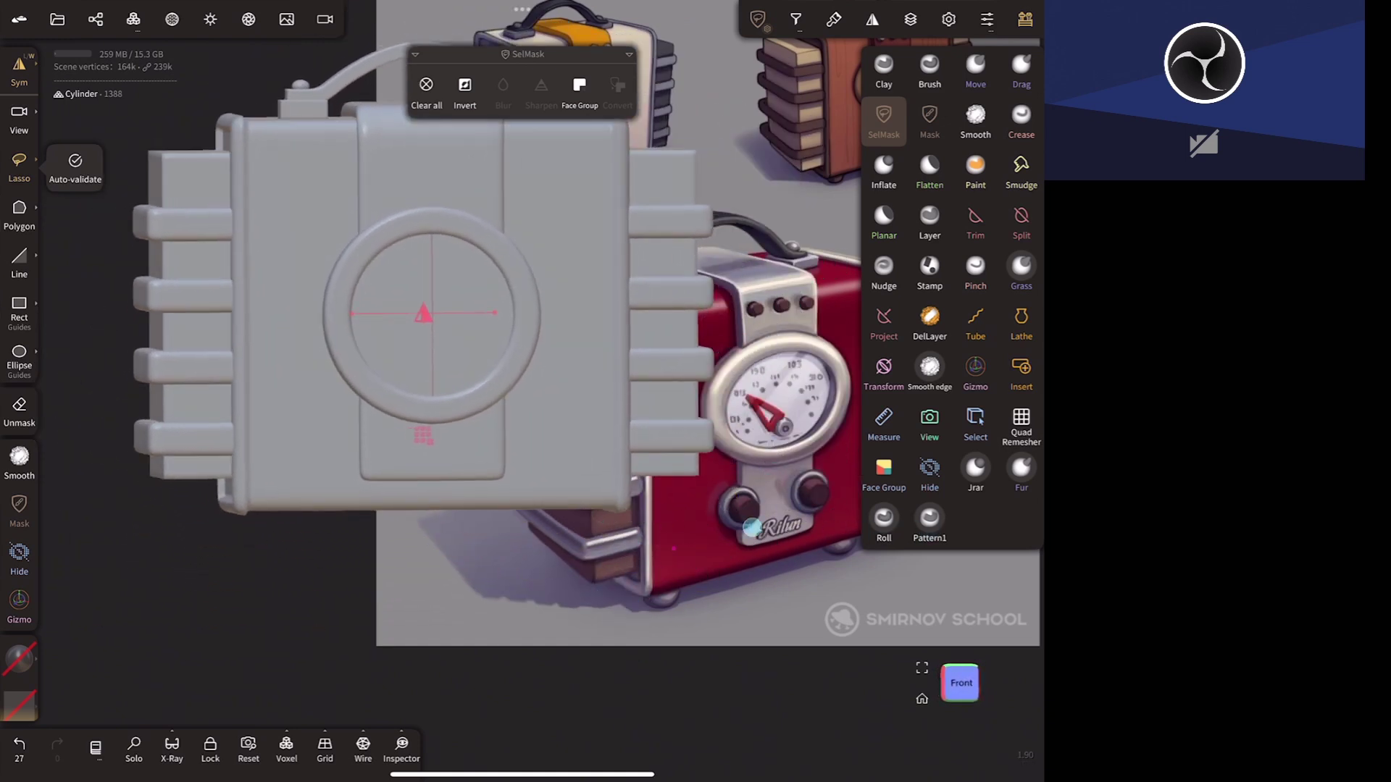
- Select Cylinder and Cylinder 1 together and nudge both upward with the gizmo
{"action": "left_click", "coordinate": [99, 19]}
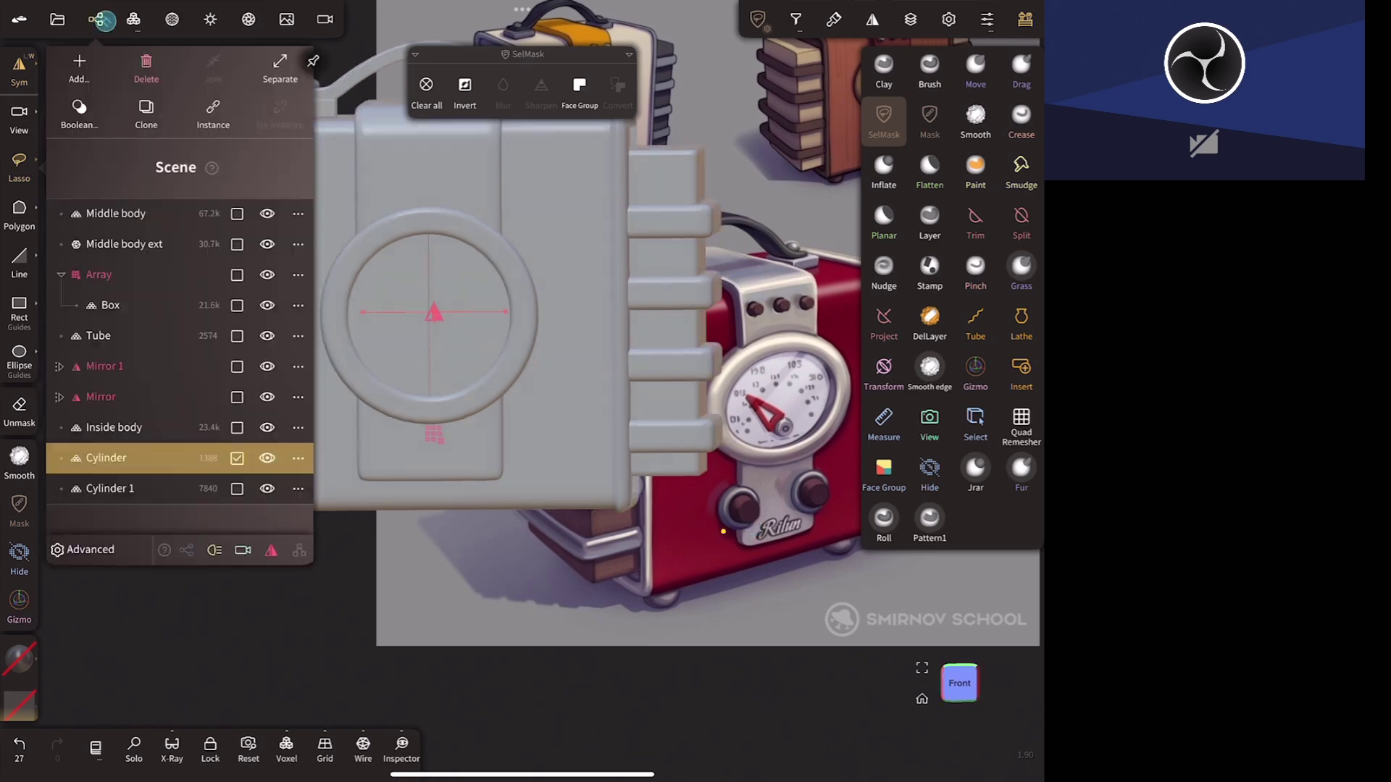
{"action": "left_click", "coordinate": [237, 488]}
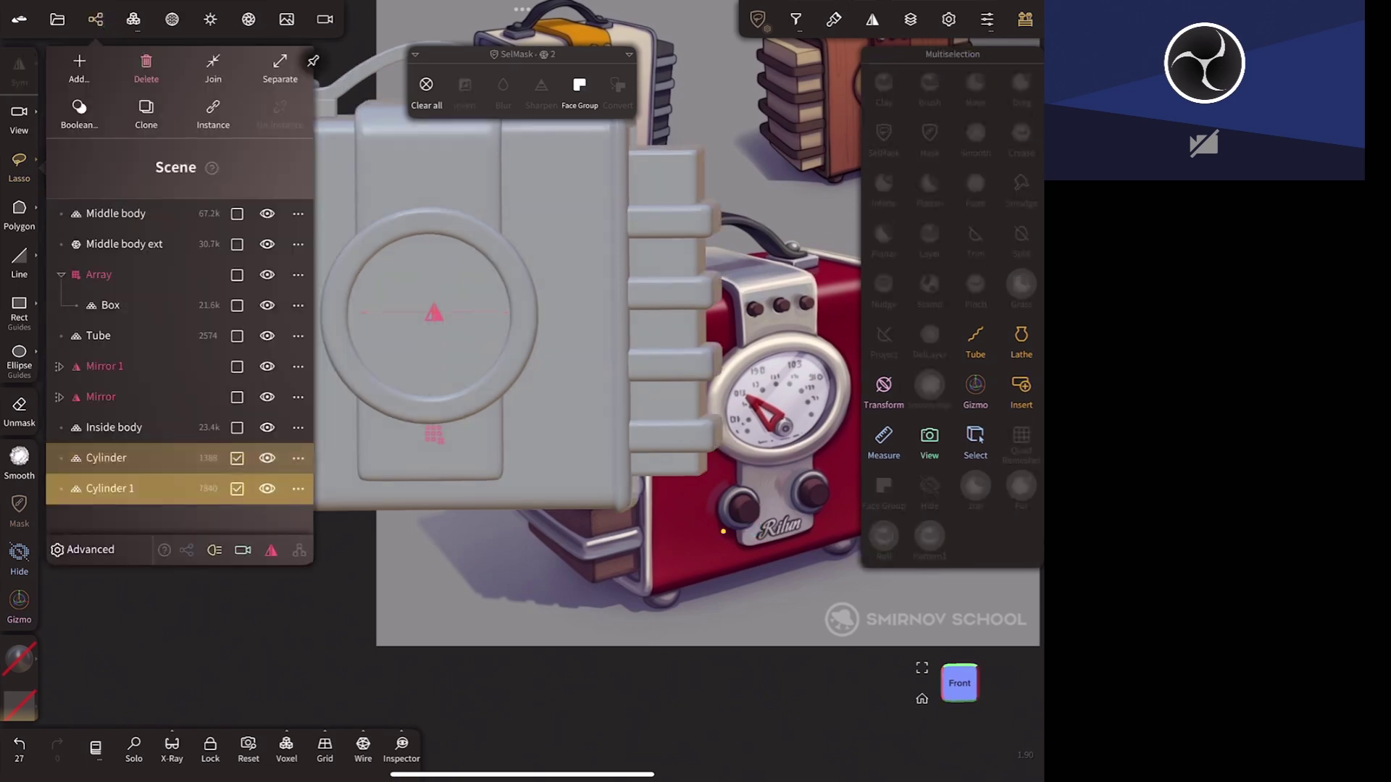
{"action": "left_click", "coordinate": [975, 388]}
{"action": "left_click_drag", "start_coordinate": [428, 197], "coordinate": [429, 178]}
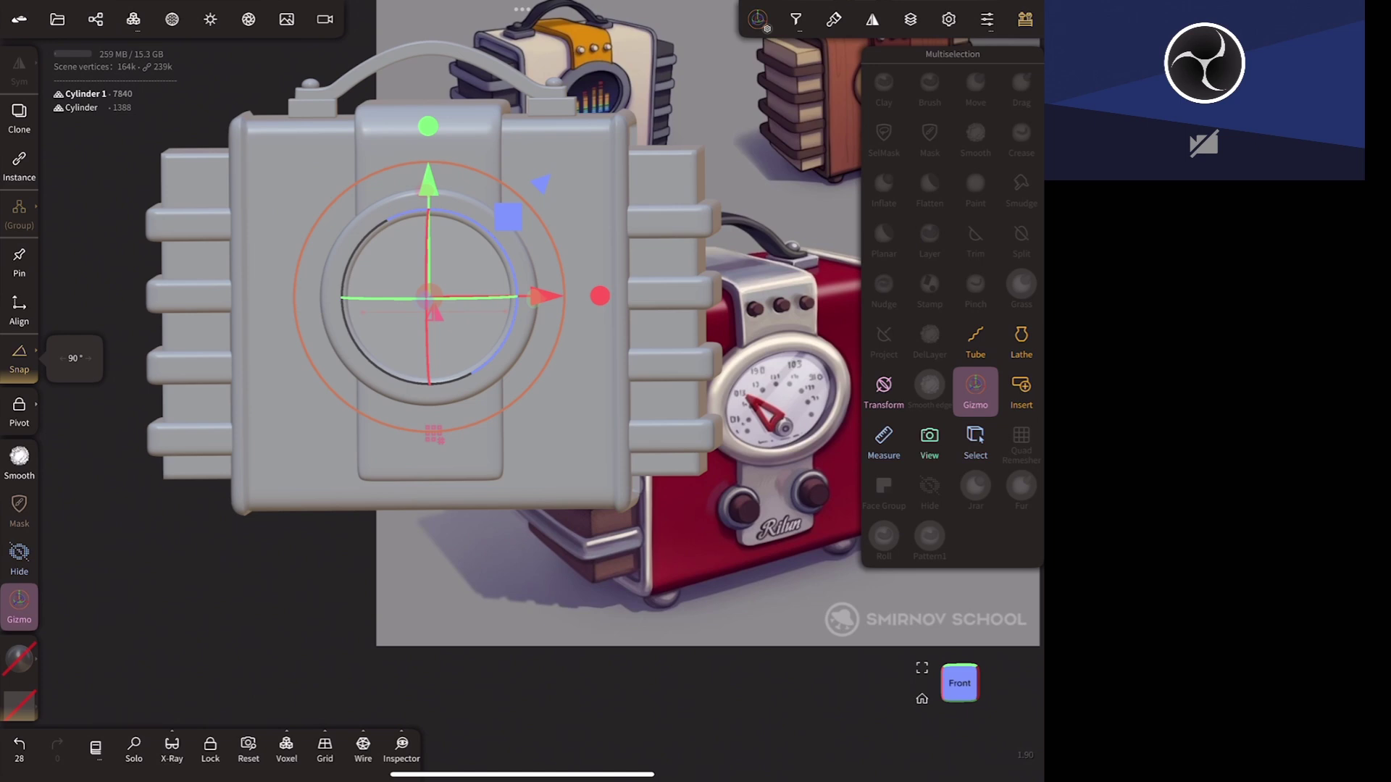
- Inspect the raised front ring up close and bring up the Add primitive menu
{"action": "middle_click_drag", "start_coordinate": [507, 688], "coordinate": [579, 688]}
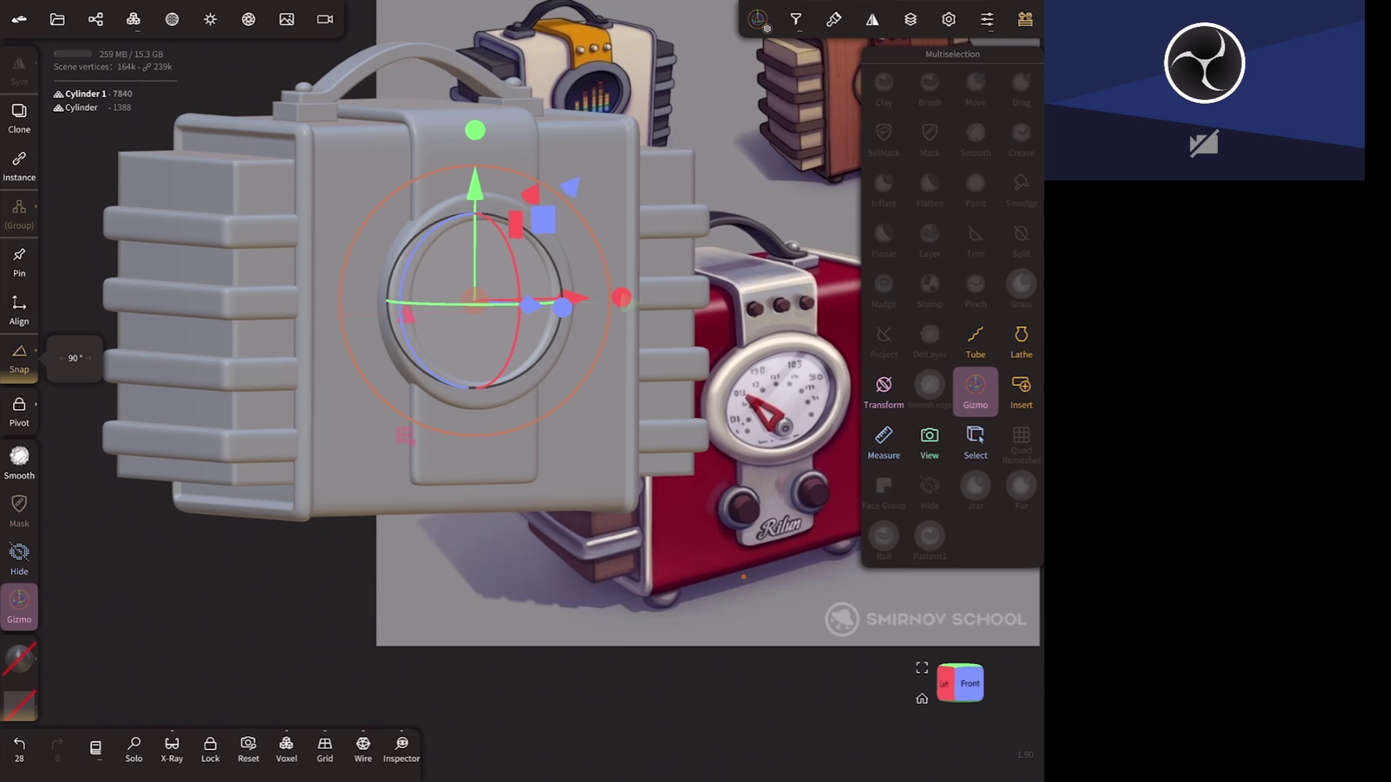
{"action": "left_click_drag", "start_coordinate": [507, 579], "coordinate": [507, 536]}
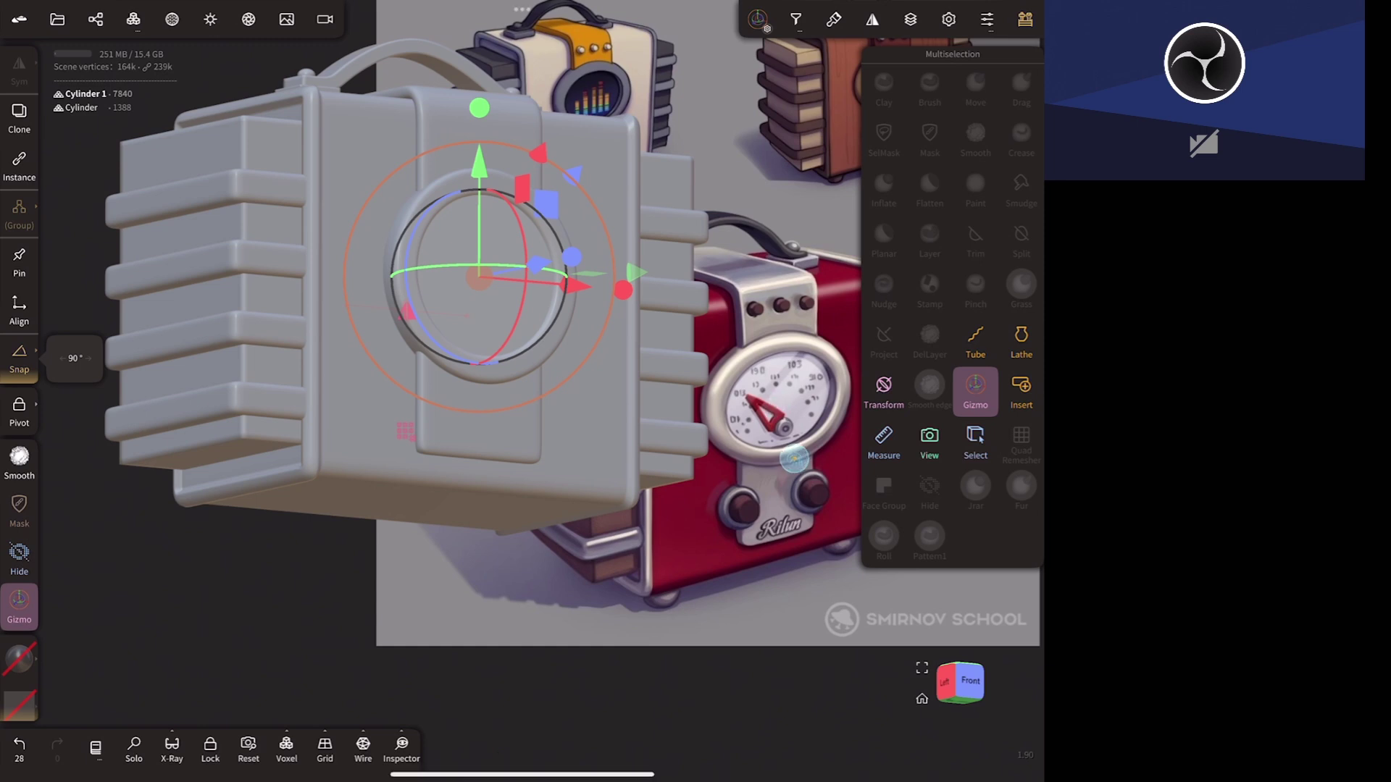
{"action": "left_click_drag", "start_coordinate": [507, 579], "coordinate": [551, 521]}
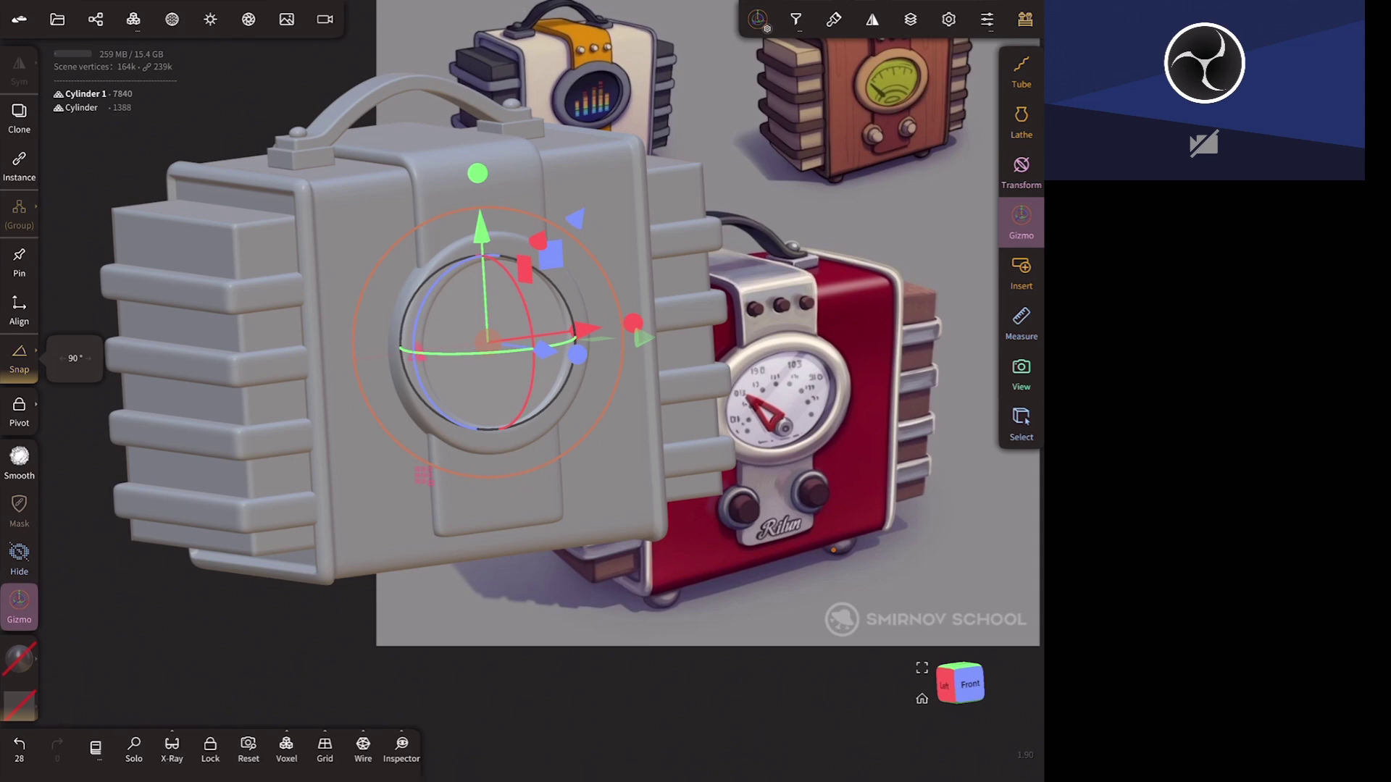
{"action": "left_click_drag", "start_coordinate": [507, 507], "coordinate": [435, 449]}
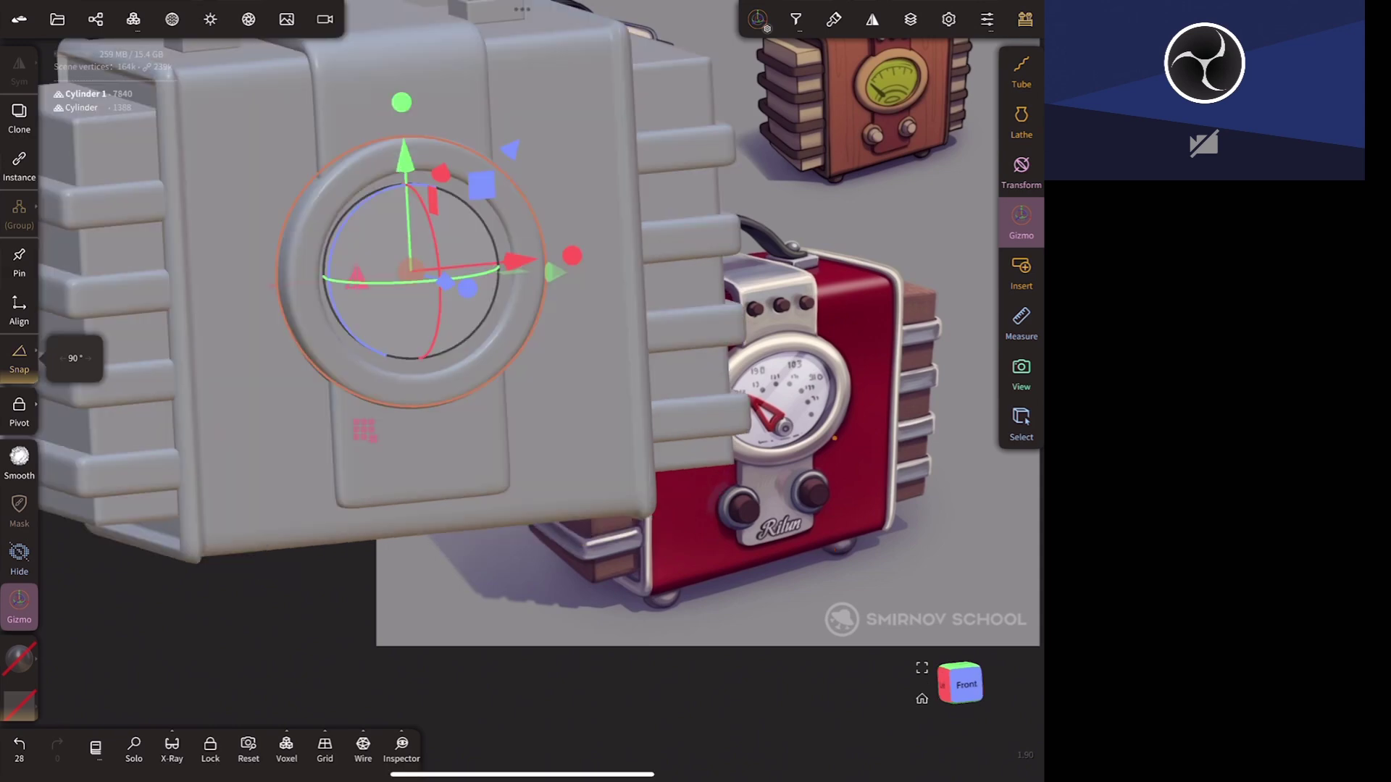
{"action": "left_click", "coordinate": [95, 18]}
{"action": "left_click", "coordinate": [79, 66]}
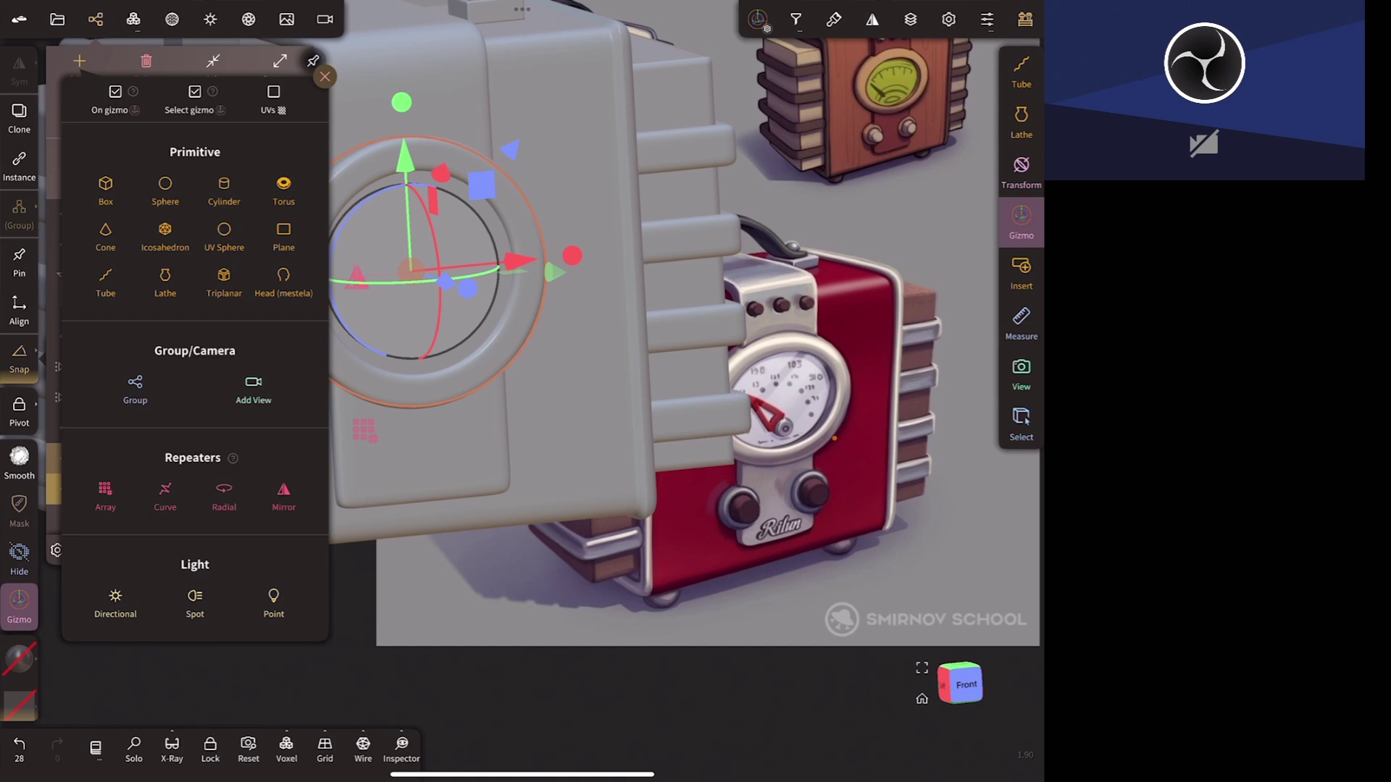
- Add a Cylinder primitive and rotate it to face out from the front panel
{"action": "left_click", "coordinate": [224, 189]}
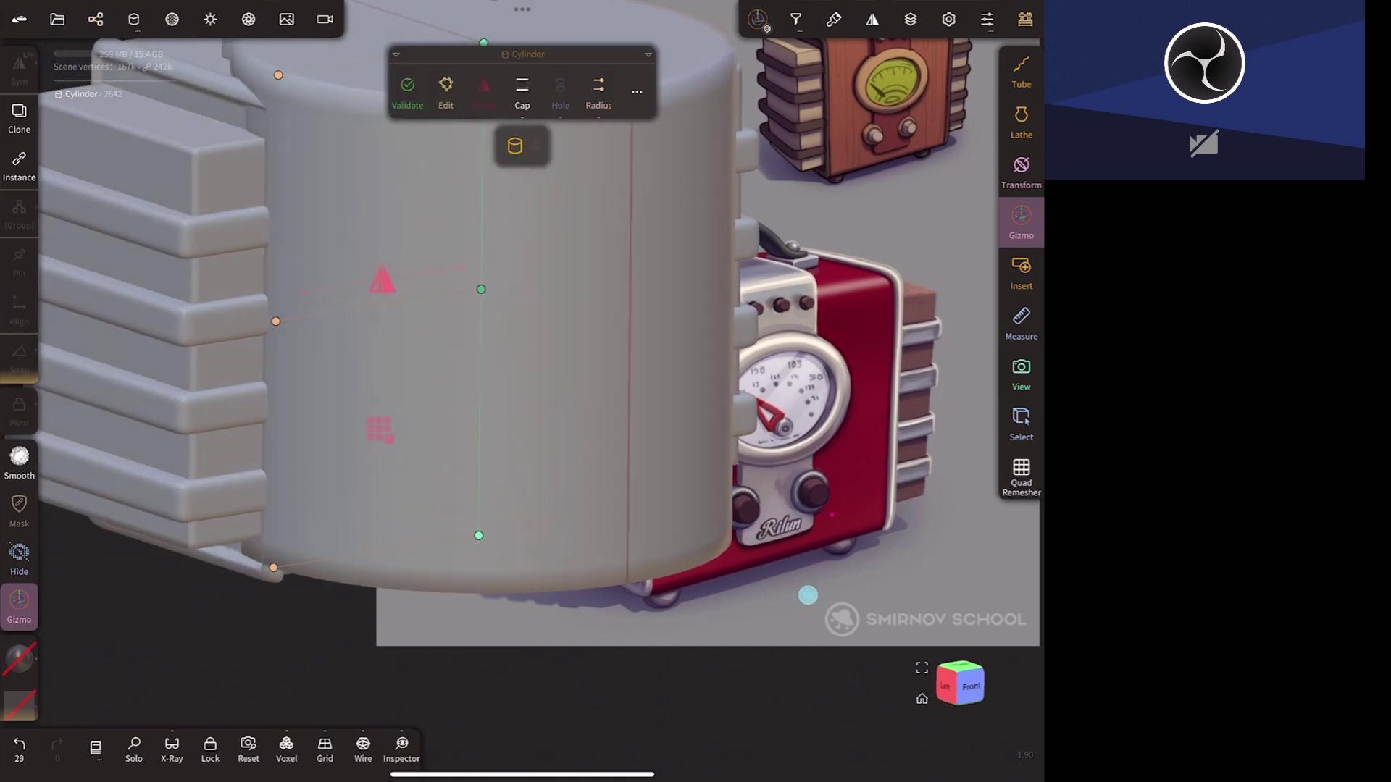
{"action": "left_click", "coordinate": [955, 684]}
{"action": "scroll", "coordinate": [717, 602], "scroll_direction": "down", "scroll_amount": 3}
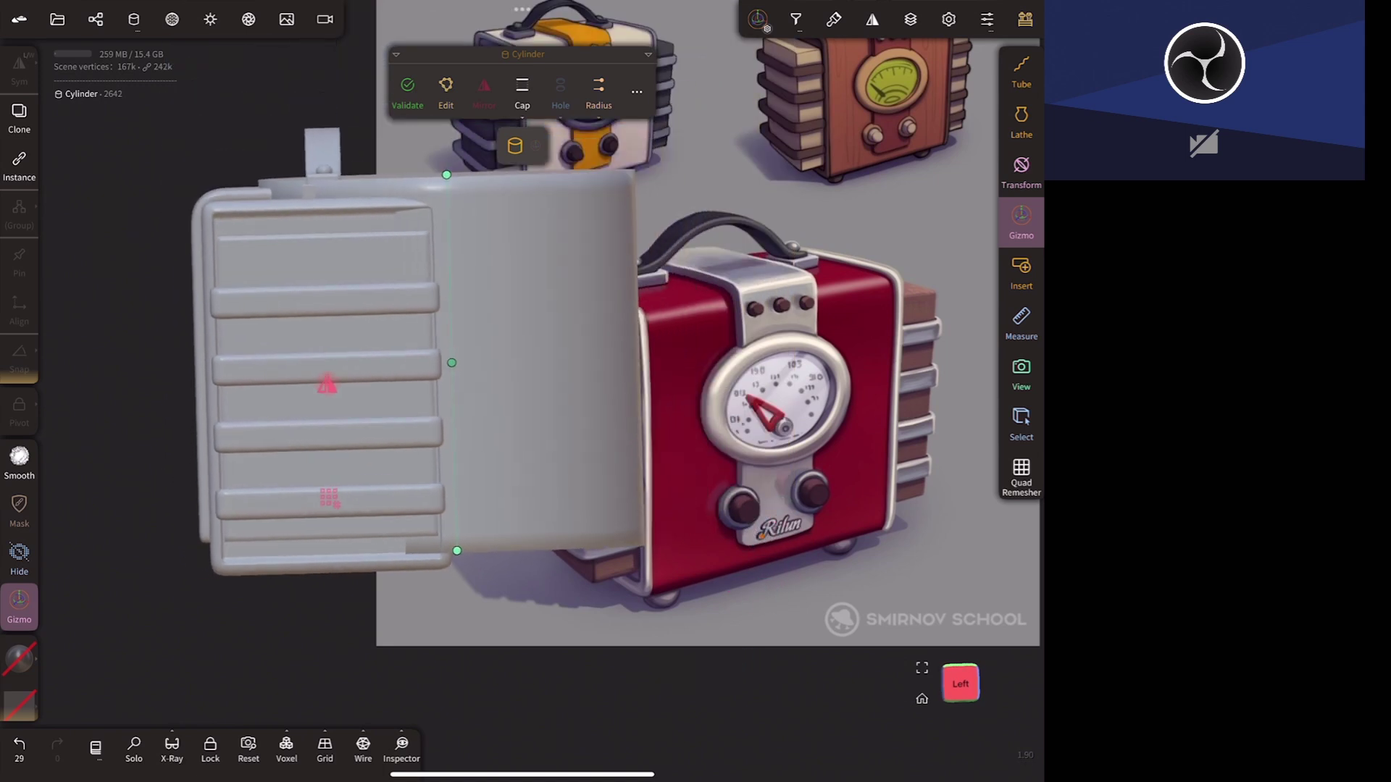
{"action": "left_click", "coordinate": [515, 146]}
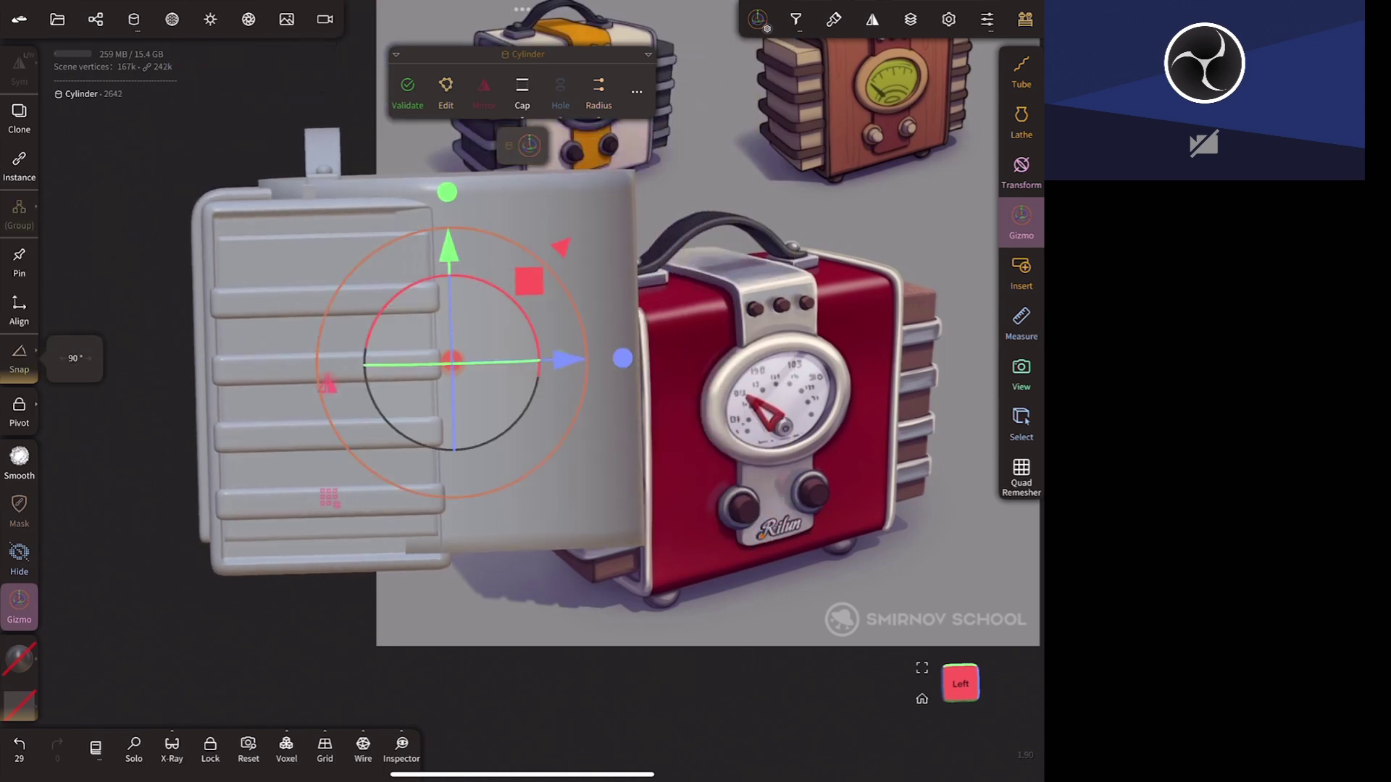
{"action": "mouse_move", "coordinate": [587, 362]}
{"action": "left_mouse_down"}
{"action": "mouse_move", "coordinate": [584, 377]}
{"action": "mouse_move", "coordinate": [550, 268]}
{"action": "left_mouse_up"}
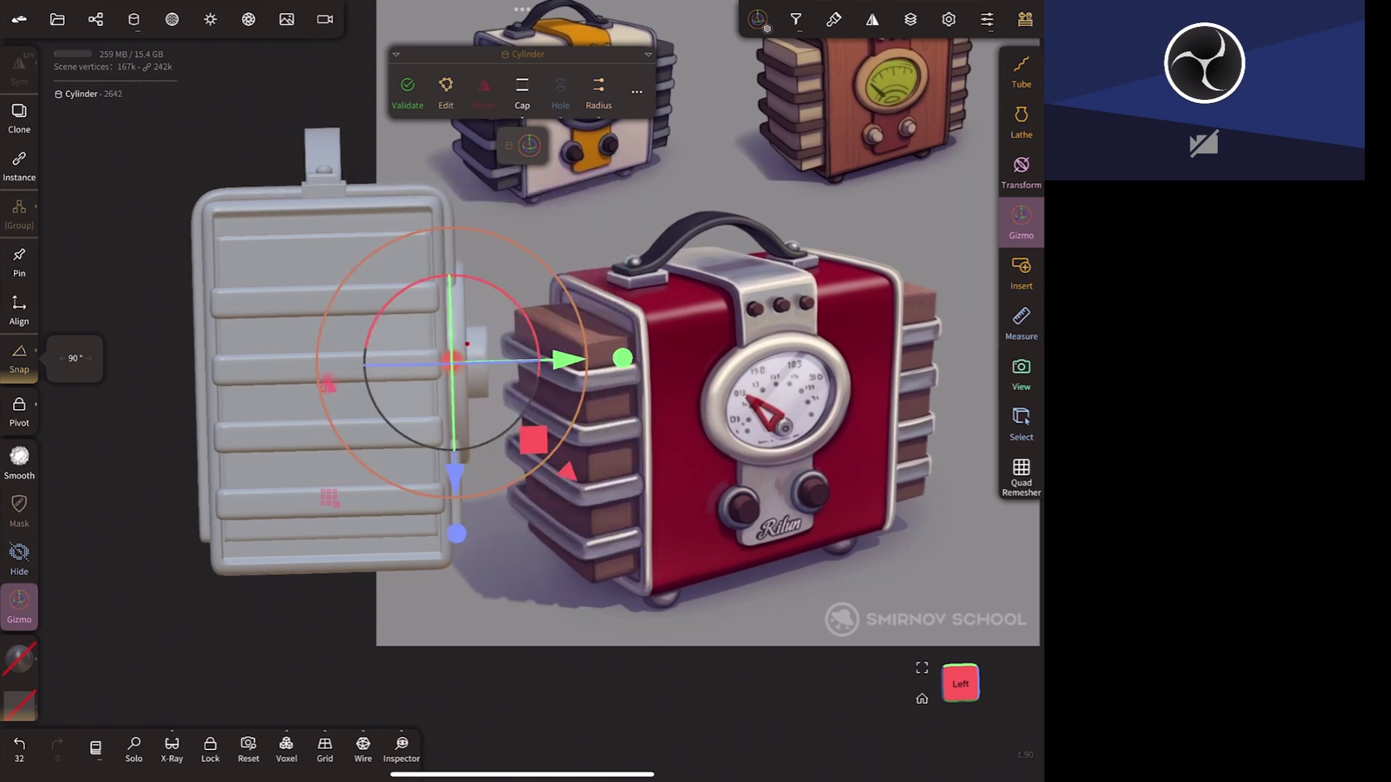
{"action": "left_click_drag", "start_coordinate": [869, 565], "coordinate": [652, 565]}
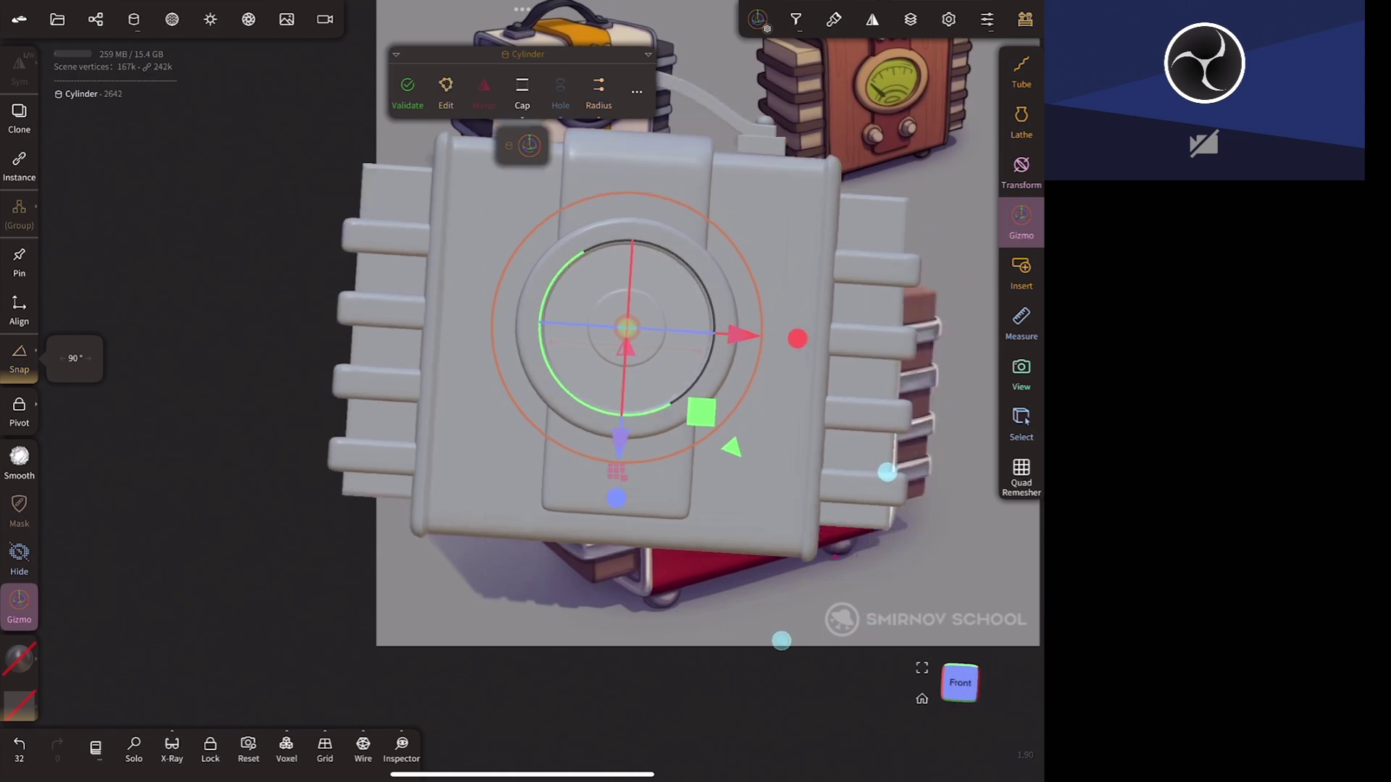
{"action": "mouse_move", "coordinate": [888, 472]}
{"action": "left_mouse_down"}
{"action": "mouse_move", "coordinate": [746, 435]}
{"action": "mouse_move", "coordinate": [800, 405]}
{"action": "left_mouse_up"}
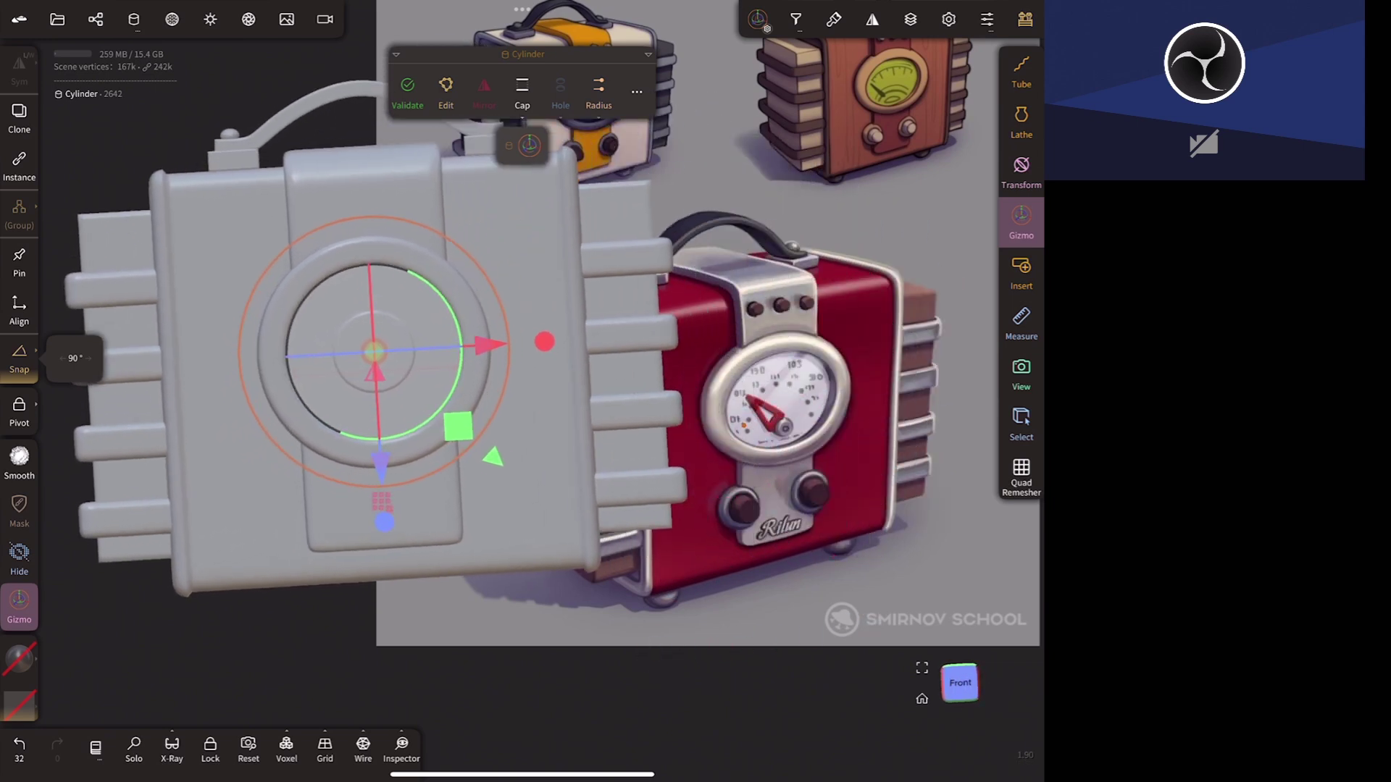
{"action": "left_click", "coordinate": [960, 683]}
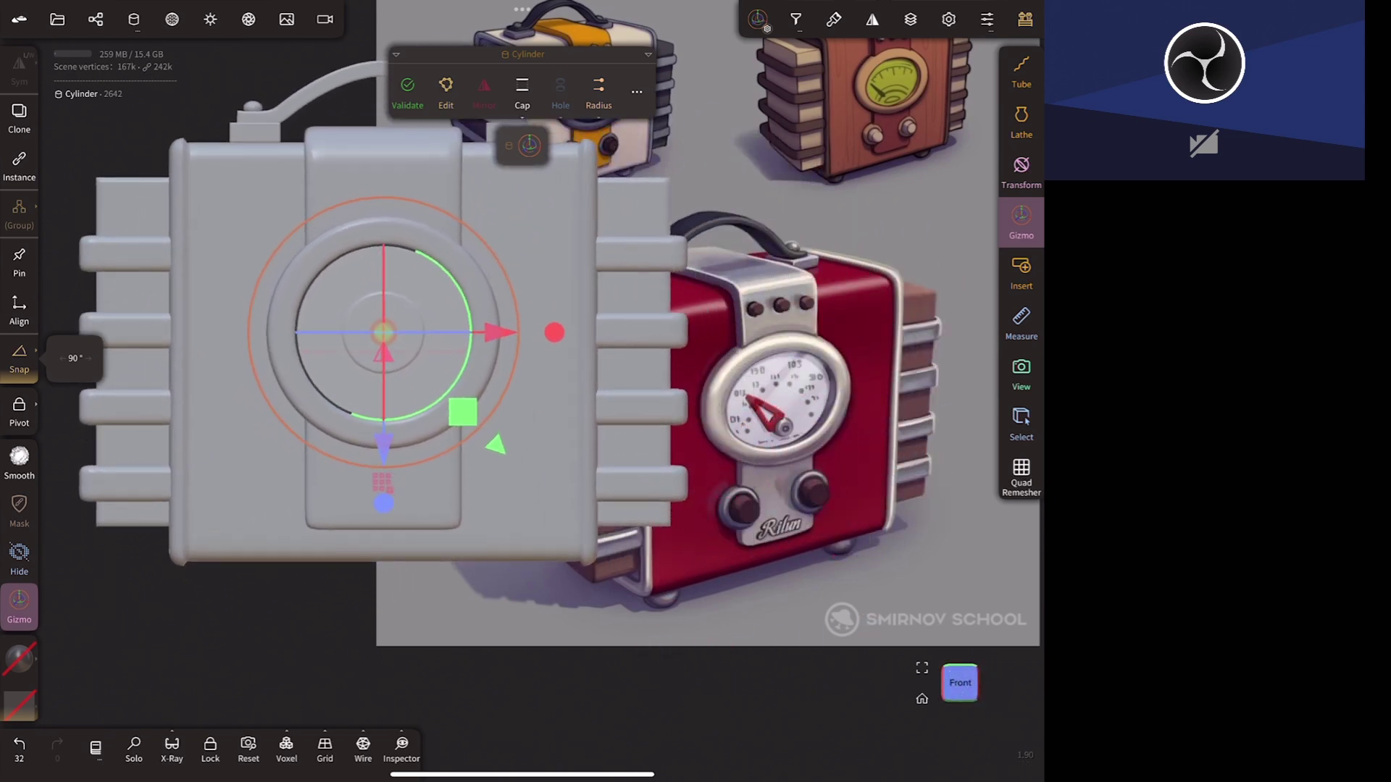
- Move the cylinder to the panel's lower-left, shrink it to knob size, and view it from the left
{"action": "left_click_drag", "start_coordinate": [384, 445], "coordinate": [383, 601]}
{"action": "left_click_drag", "start_coordinate": [498, 479], "coordinate": [434, 479]}
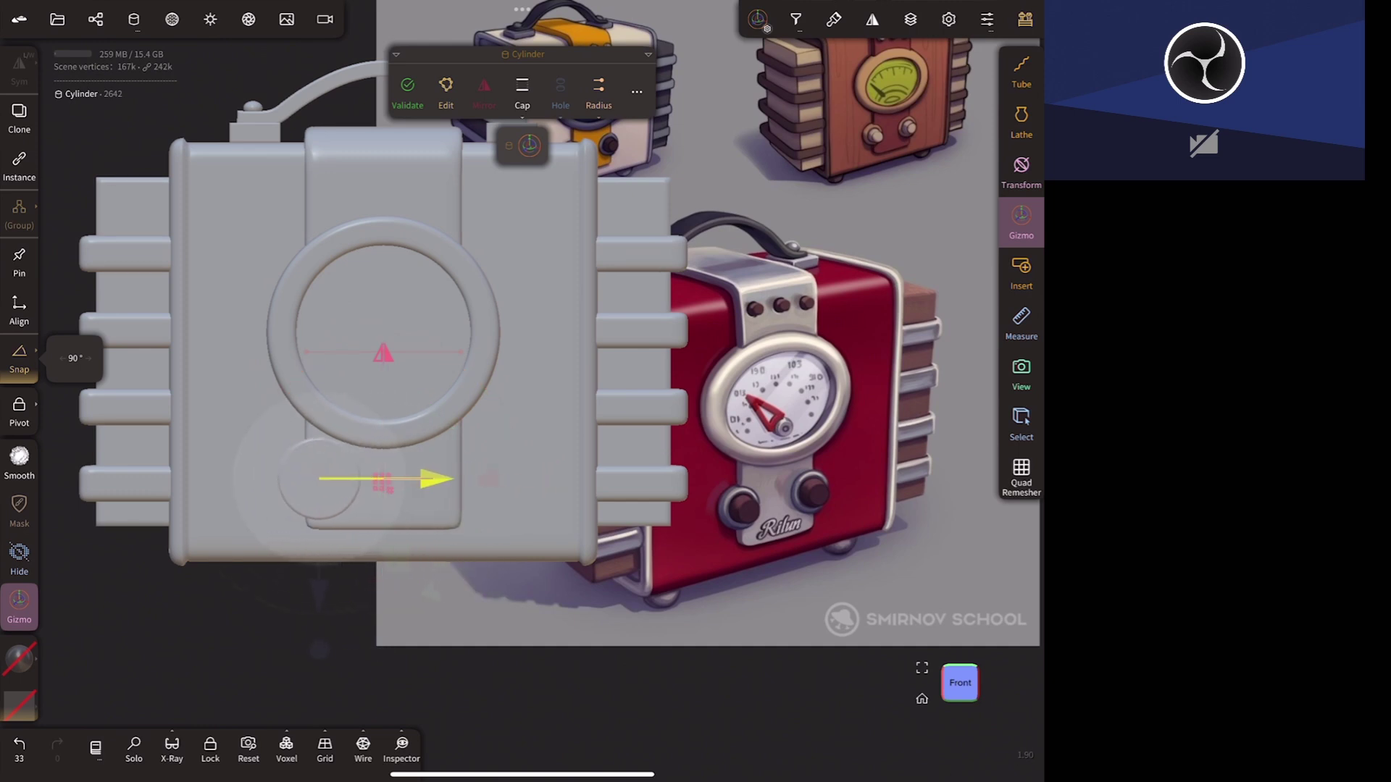
{"action": "left_click_drag", "start_coordinate": [320, 478], "coordinate": [308, 493]}
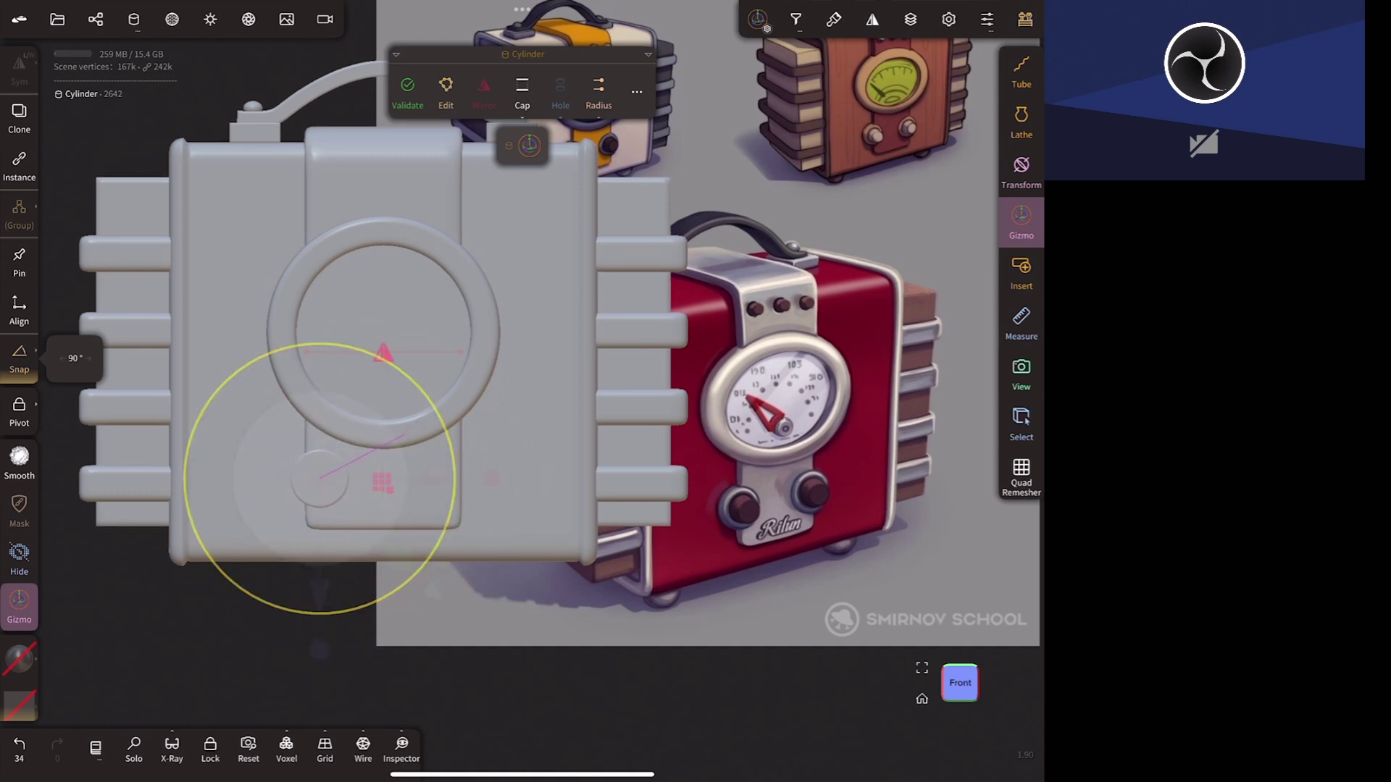
{"action": "left_click_drag", "start_coordinate": [435, 478], "coordinate": [423, 478]}
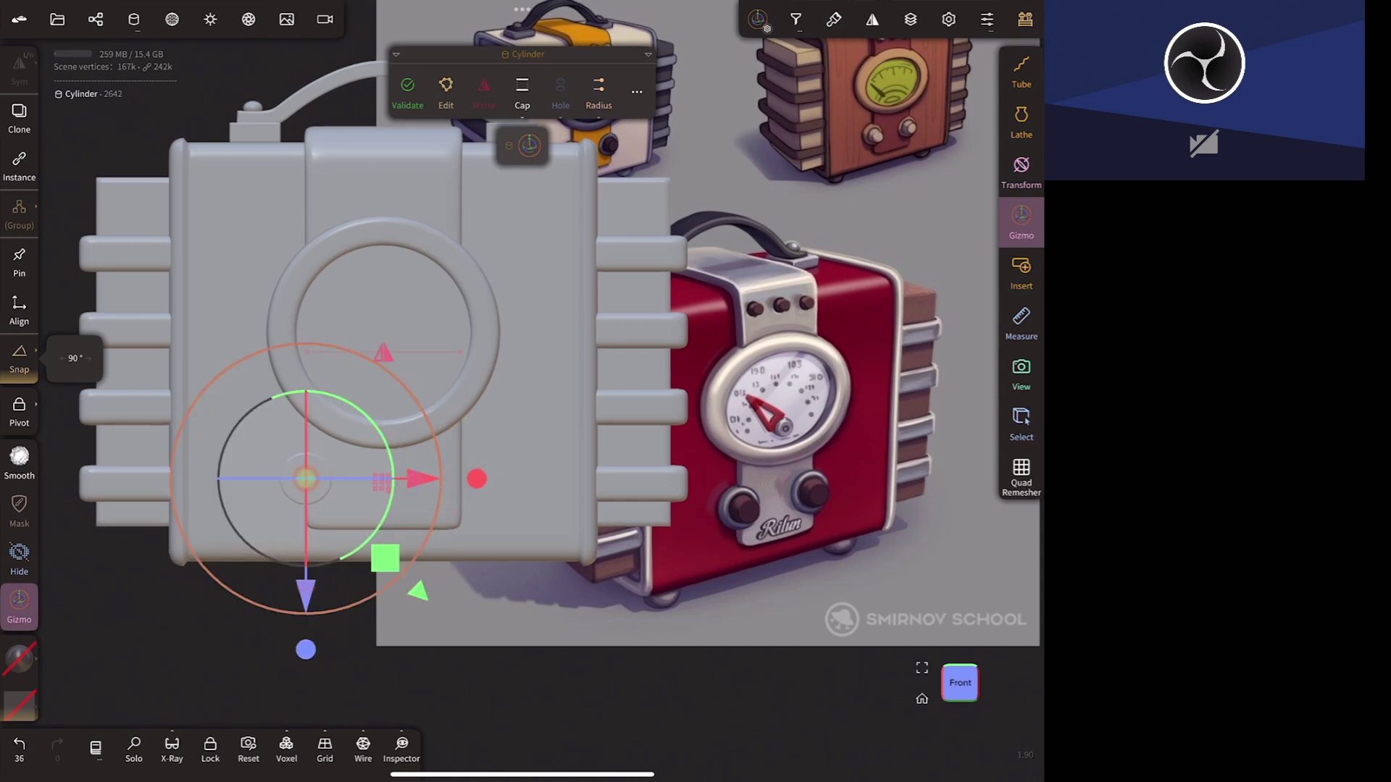
{"action": "mouse_move", "coordinate": [833, 630]}
{"action": "left_mouse_down"}
{"action": "mouse_move", "coordinate": [816, 631]}
{"action": "mouse_move", "coordinate": [727, 726]}
{"action": "mouse_move", "coordinate": [723, 635]}
{"action": "mouse_move", "coordinate": [753, 652]}
{"action": "left_mouse_up"}
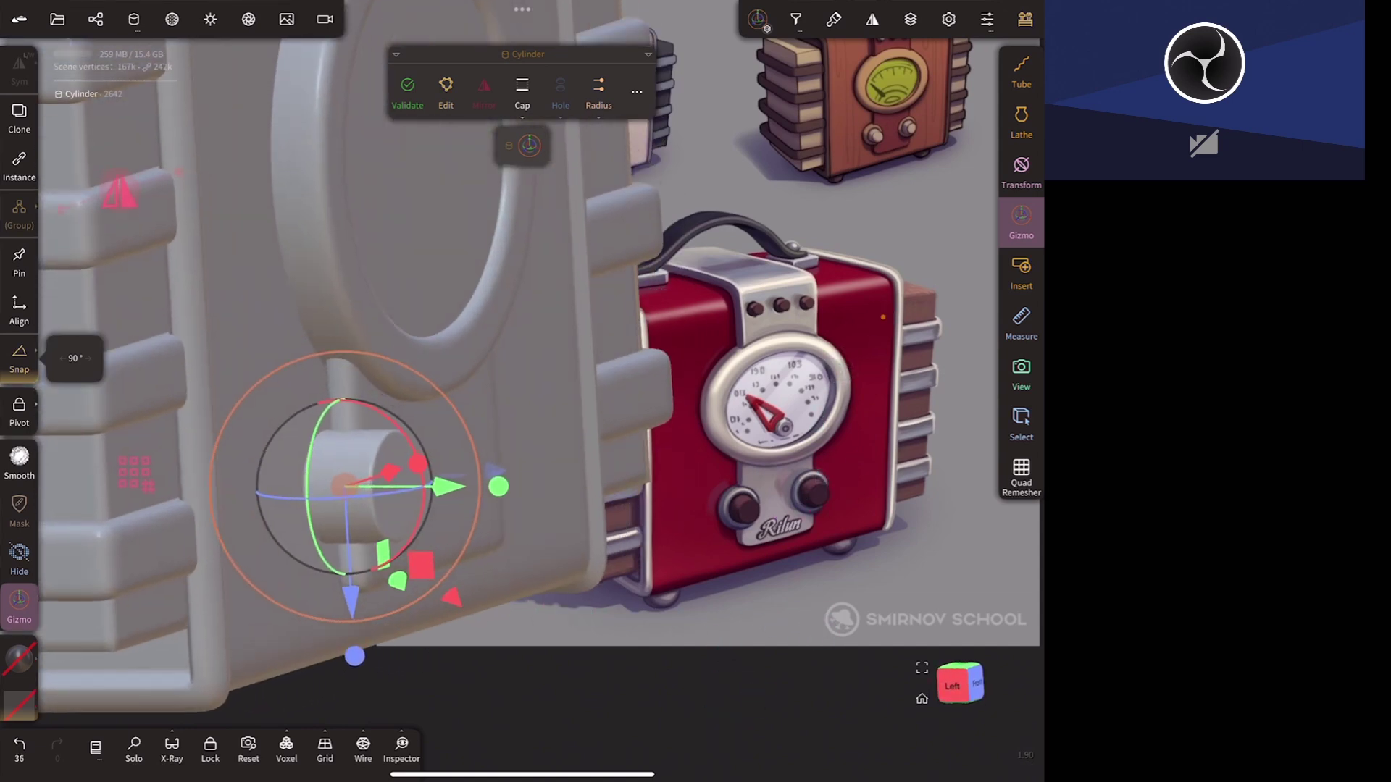
- Lengthen the lower-left cylinder along X, enable Hole to make a ring, and show the Scene list
{"action": "left_click_drag", "start_coordinate": [499, 486], "coordinate": [498, 486]}
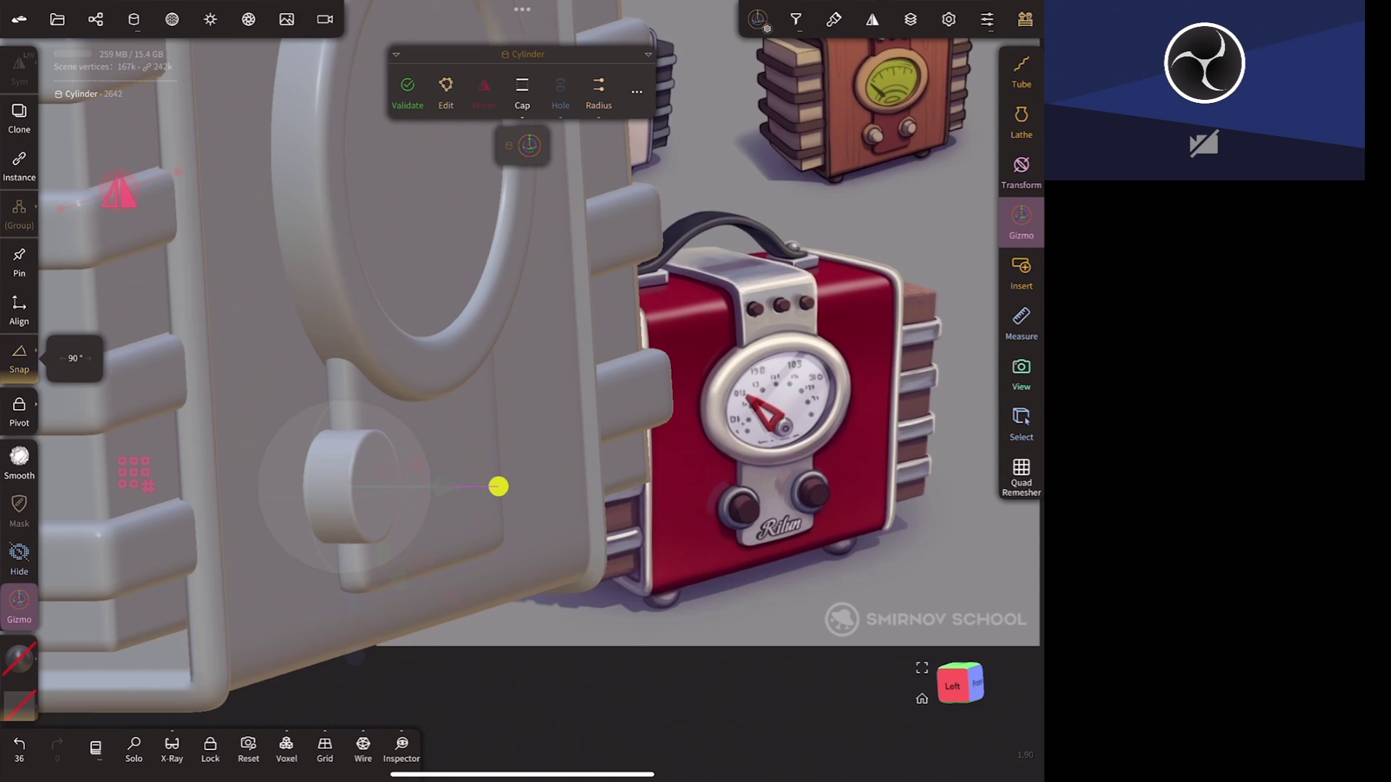
{"action": "left_click_drag", "start_coordinate": [498, 486], "coordinate": [498, 486]}
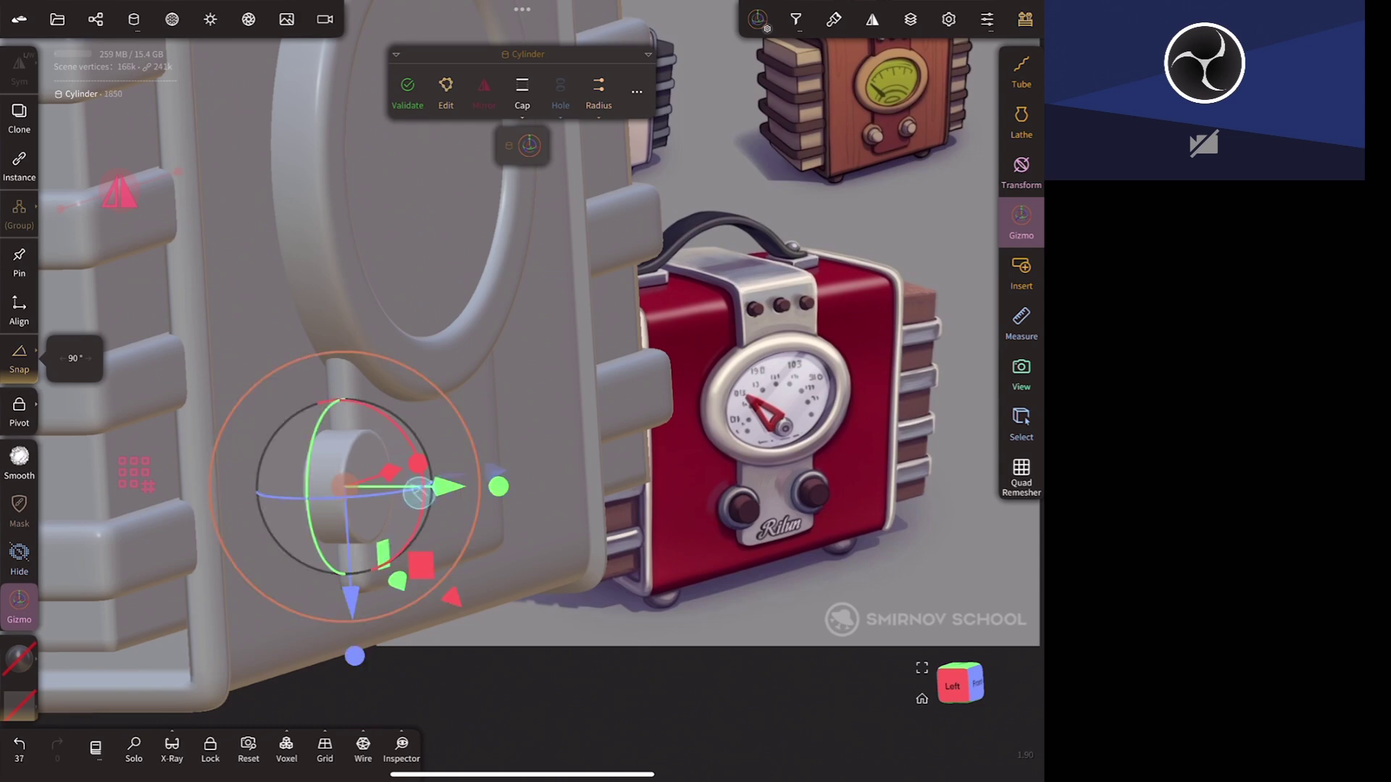
{"action": "left_click", "coordinate": [560, 94]}
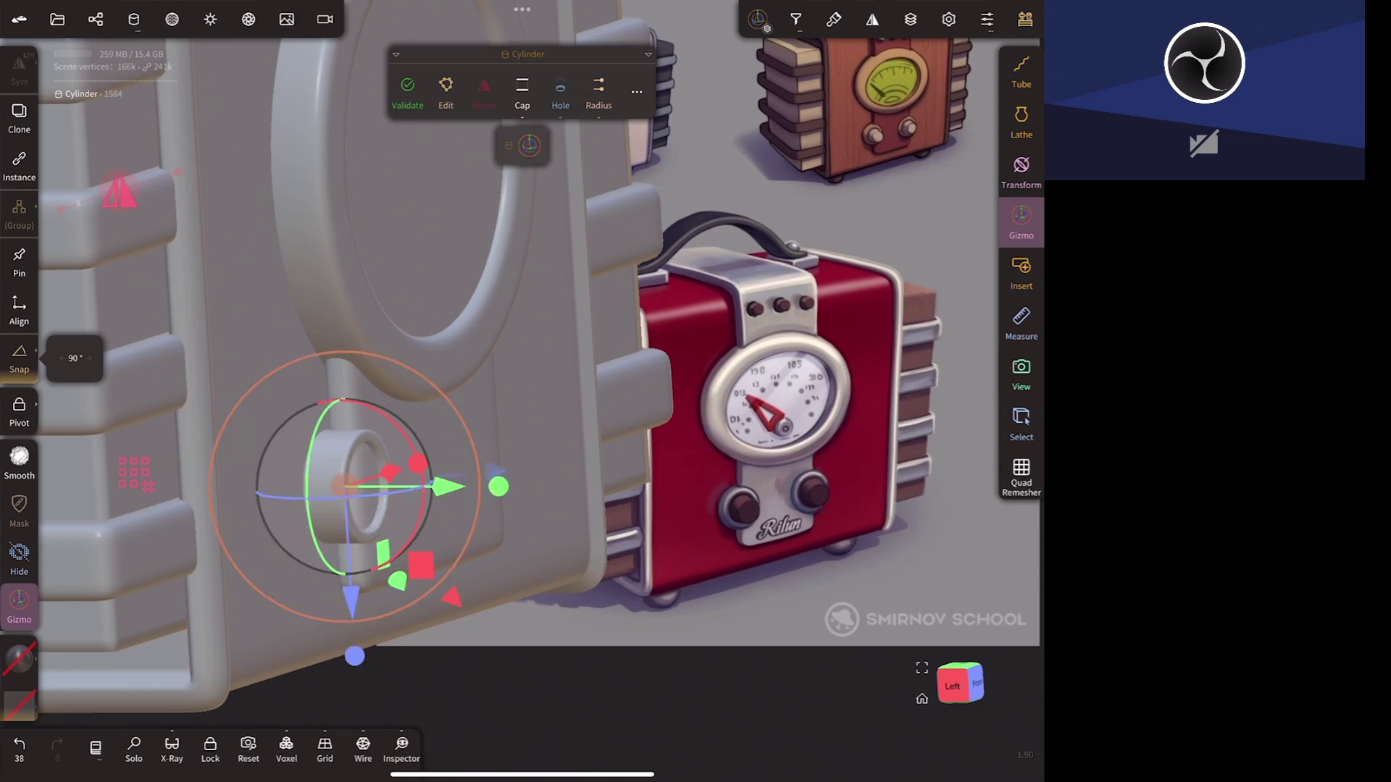
{"action": "mouse_move", "coordinate": [688, 572]}
{"action": "left_mouse_down"}
{"action": "mouse_move", "coordinate": [610, 568]}
{"action": "mouse_move", "coordinate": [763, 621]}
{"action": "mouse_move", "coordinate": [811, 512]}
{"action": "mouse_move", "coordinate": [706, 659]}
{"action": "left_mouse_up"}
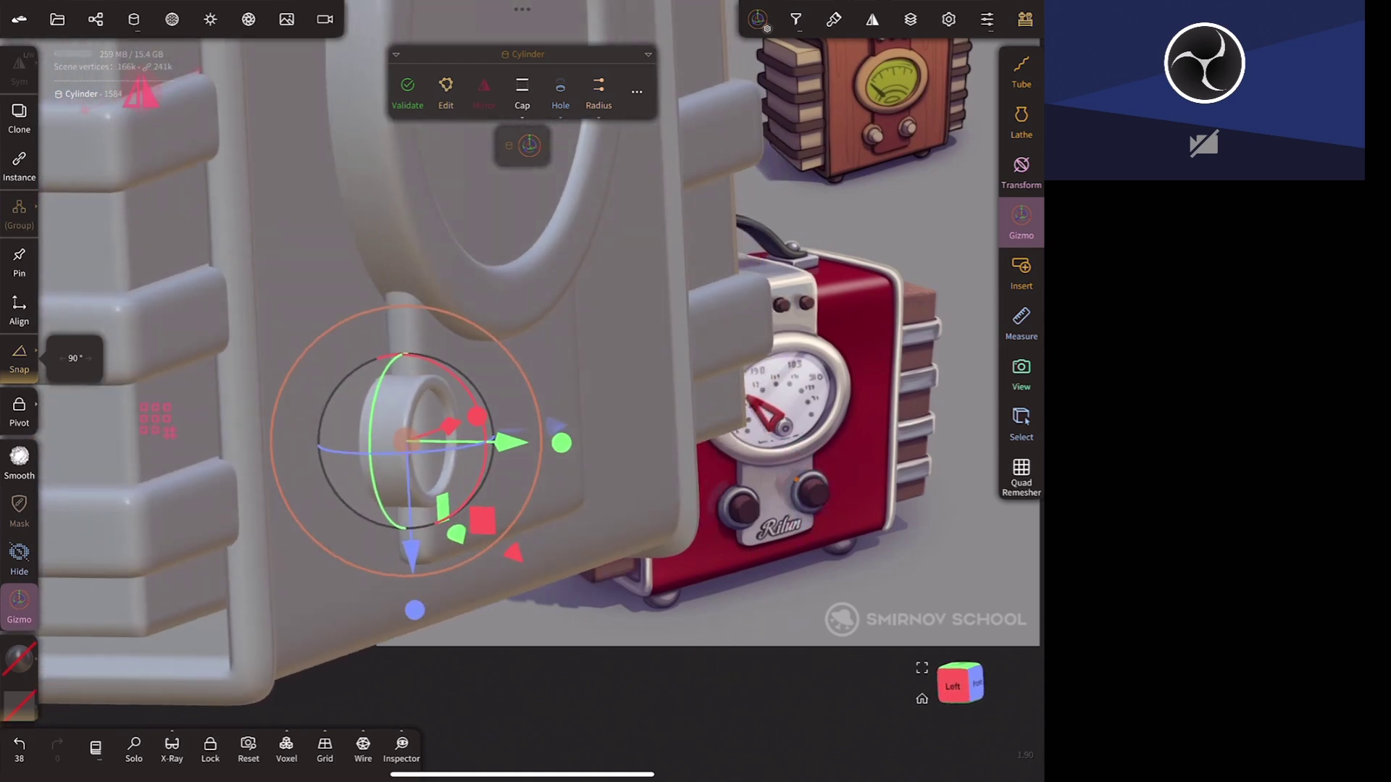
{"action": "mouse_move", "coordinate": [819, 551]}
{"action": "left_mouse_down"}
{"action": "mouse_move", "coordinate": [739, 547]}
{"action": "mouse_move", "coordinate": [789, 612]}
{"action": "mouse_move", "coordinate": [888, 525]}
{"action": "left_mouse_up"}
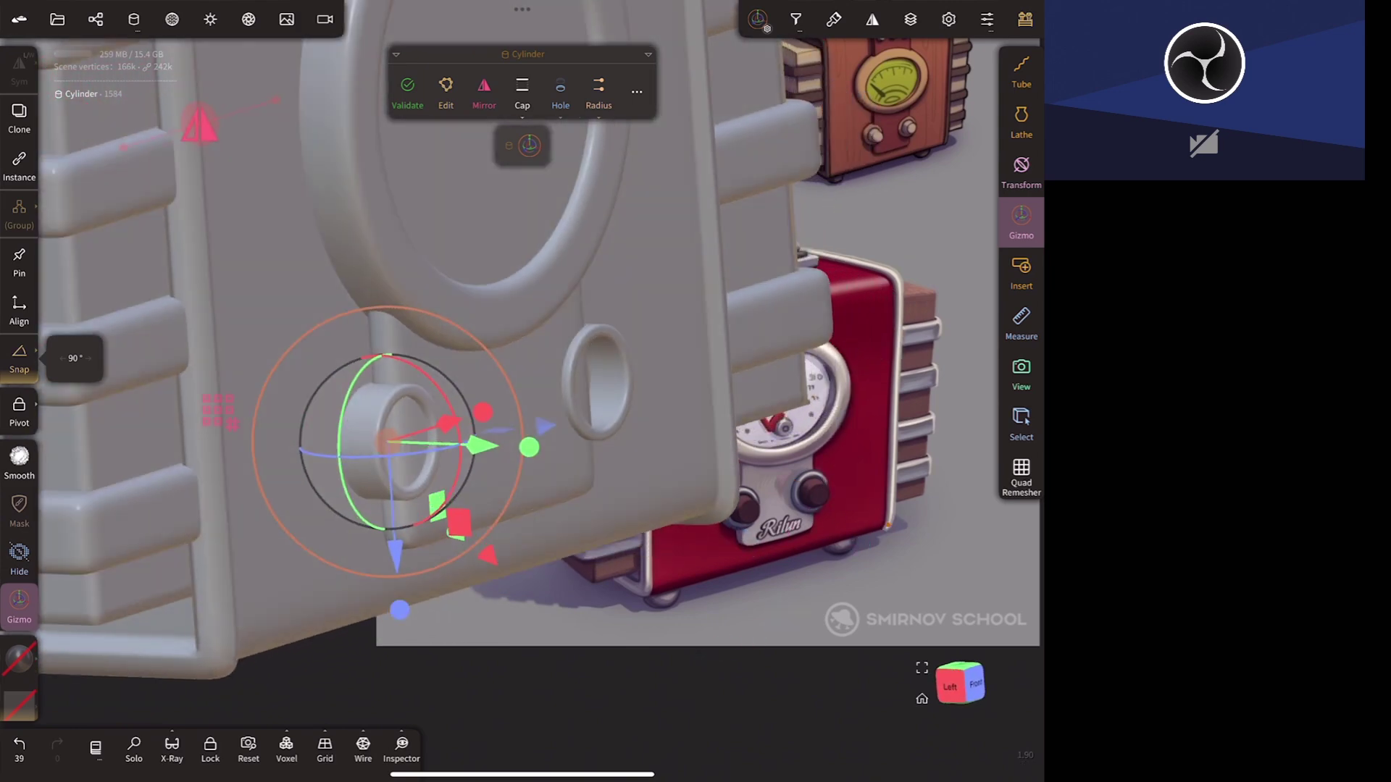
{"action": "left_click", "coordinate": [95, 19]}
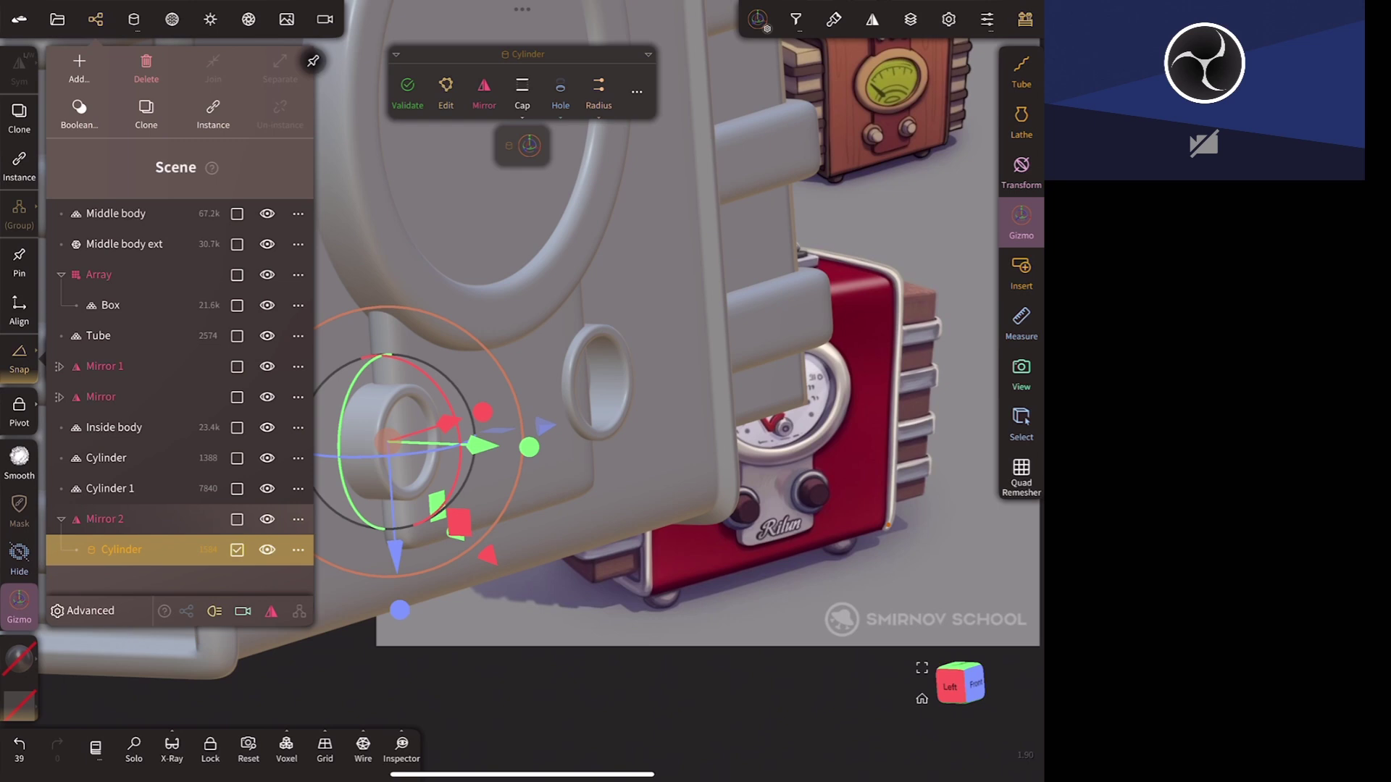
- Clone the ring cylinder and move the Cylinder 2 copy out of the Mirror 2 group
{"action": "left_click", "coordinate": [146, 112]}
{"action": "left_click", "coordinate": [147, 579]}
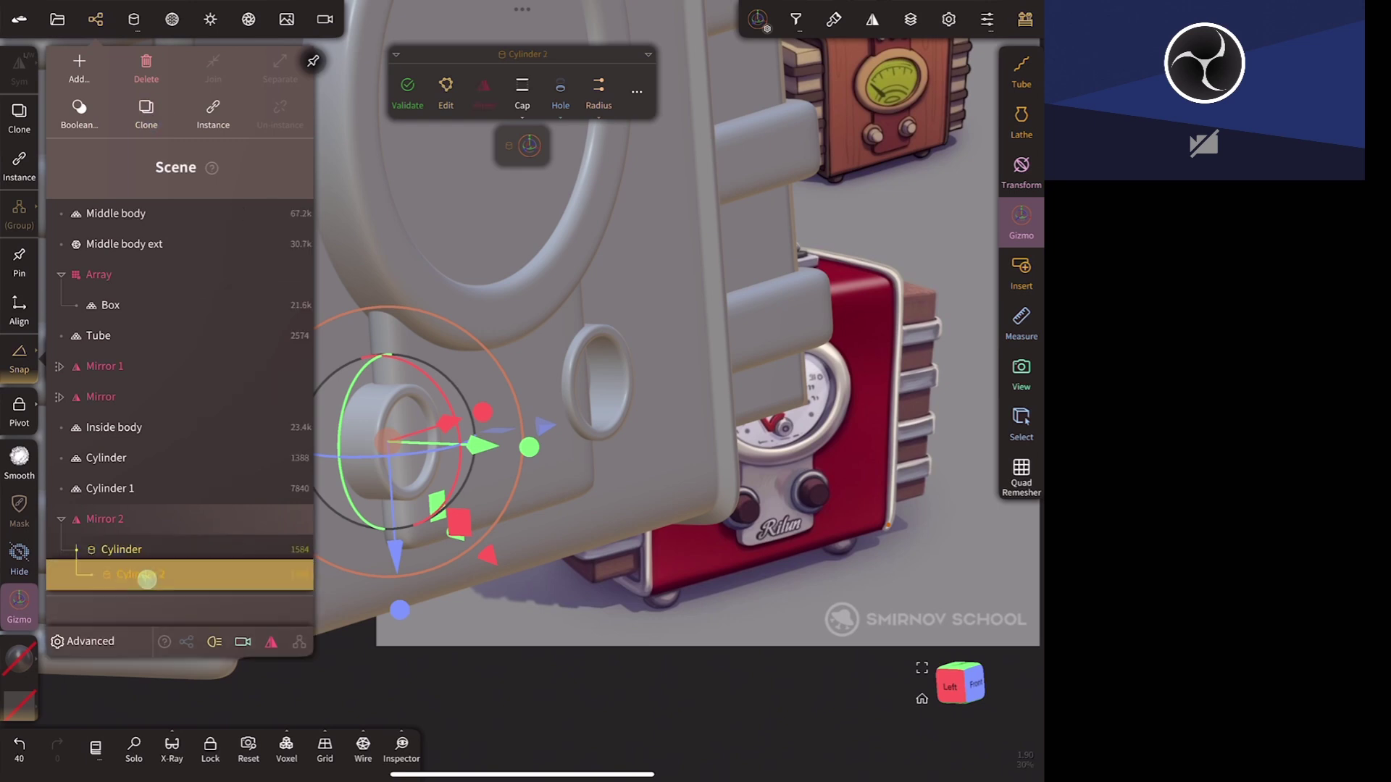
{"action": "left_click_drag", "start_coordinate": [147, 580], "coordinate": [145, 591]}
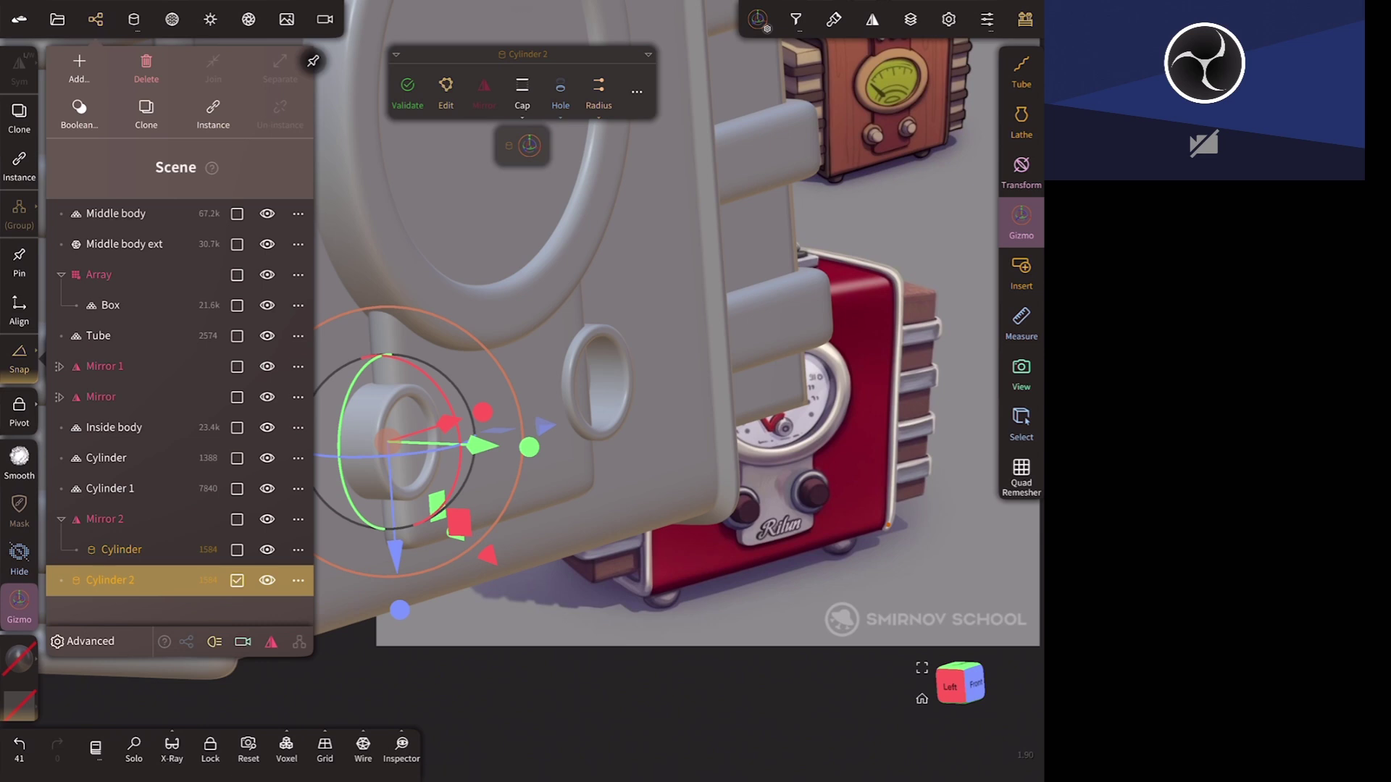
{"action": "left_click_drag", "start_coordinate": [483, 445], "coordinate": [508, 446]}
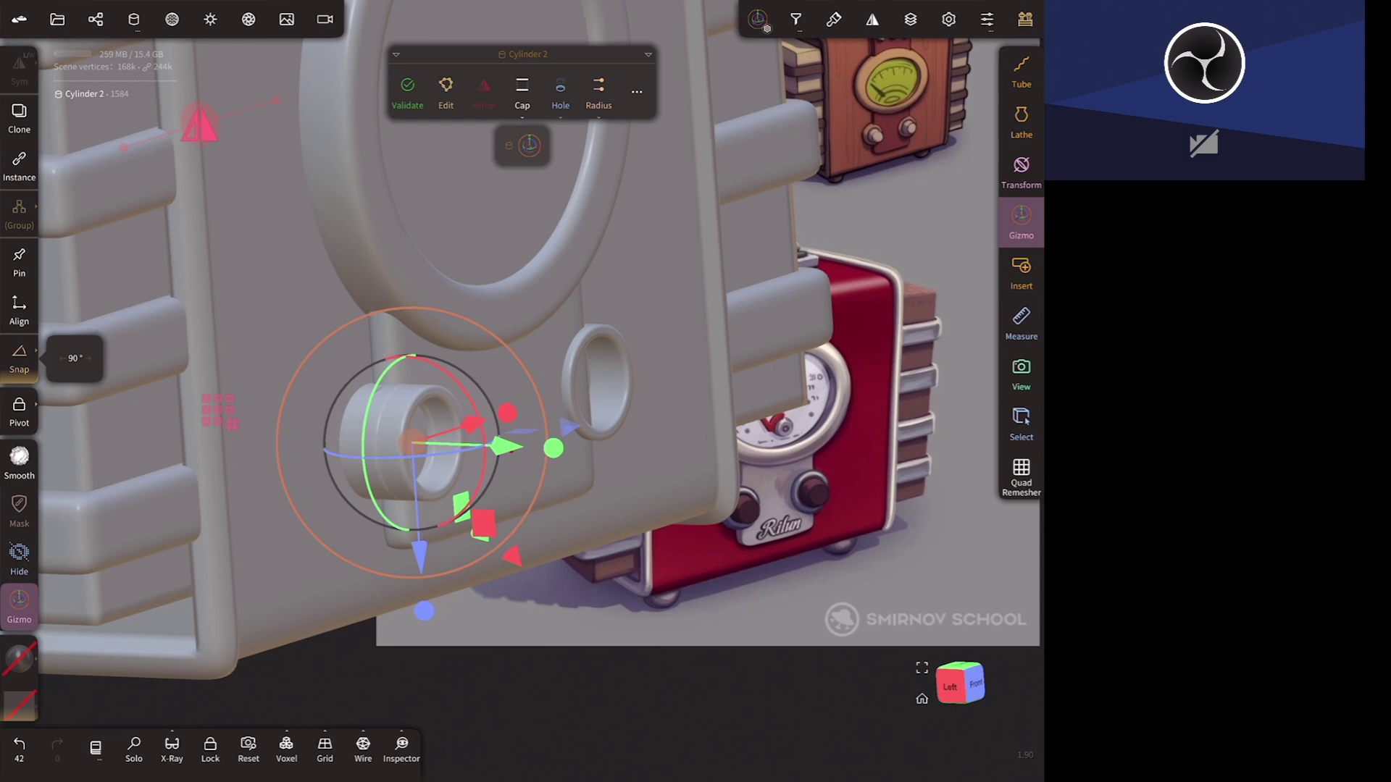
{"action": "key", "text": "ctrl+z"}
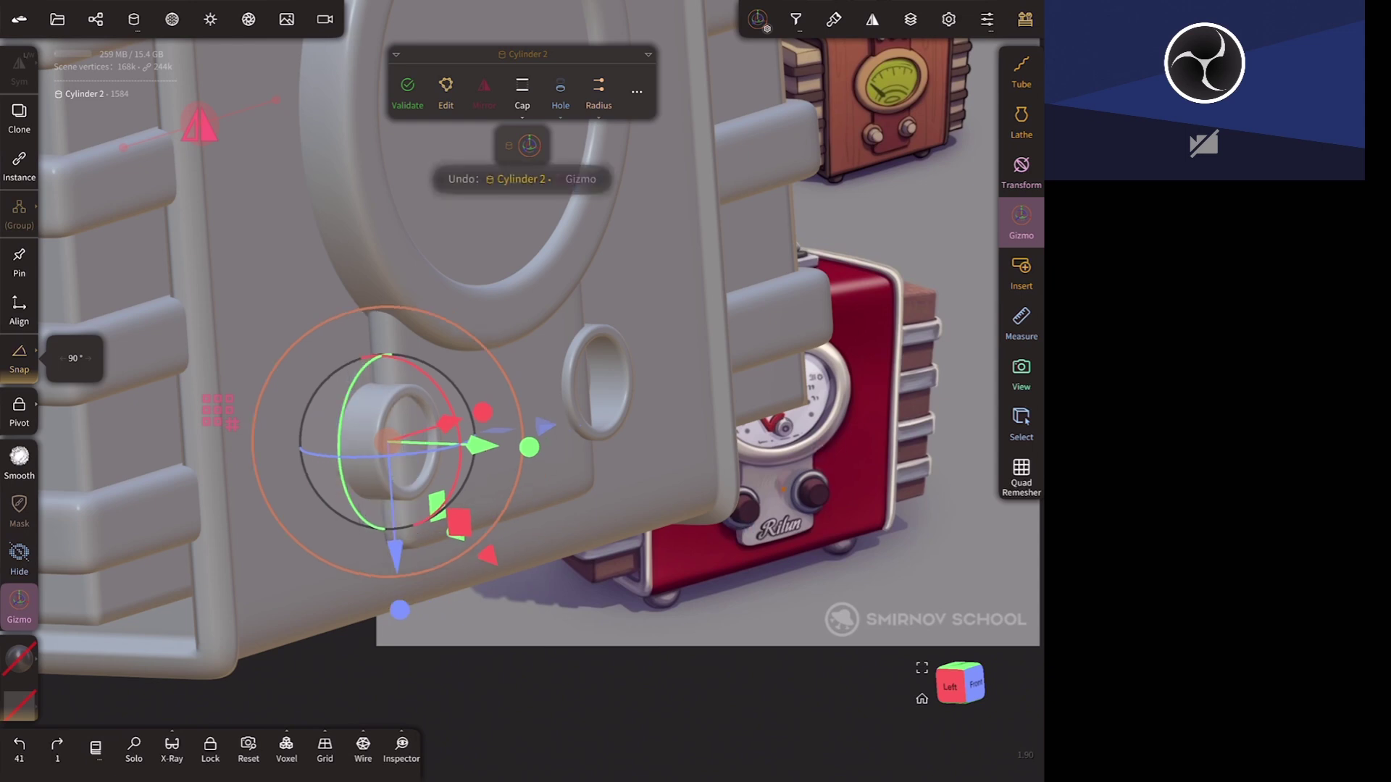
- Disable Hole on Cylinder 2 and shrink it to fit inside the ring
{"action": "left_click", "coordinate": [560, 91]}
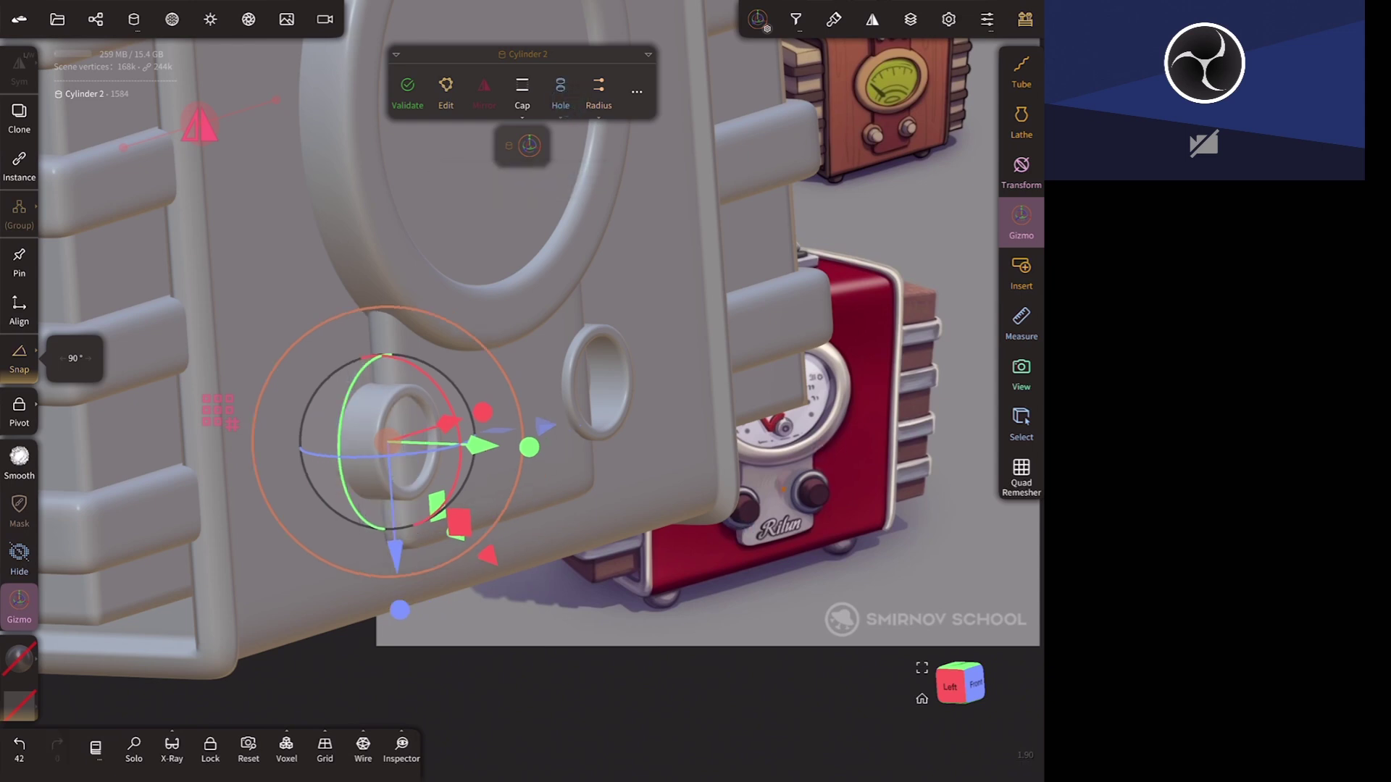
{"action": "left_click", "coordinate": [559, 91]}
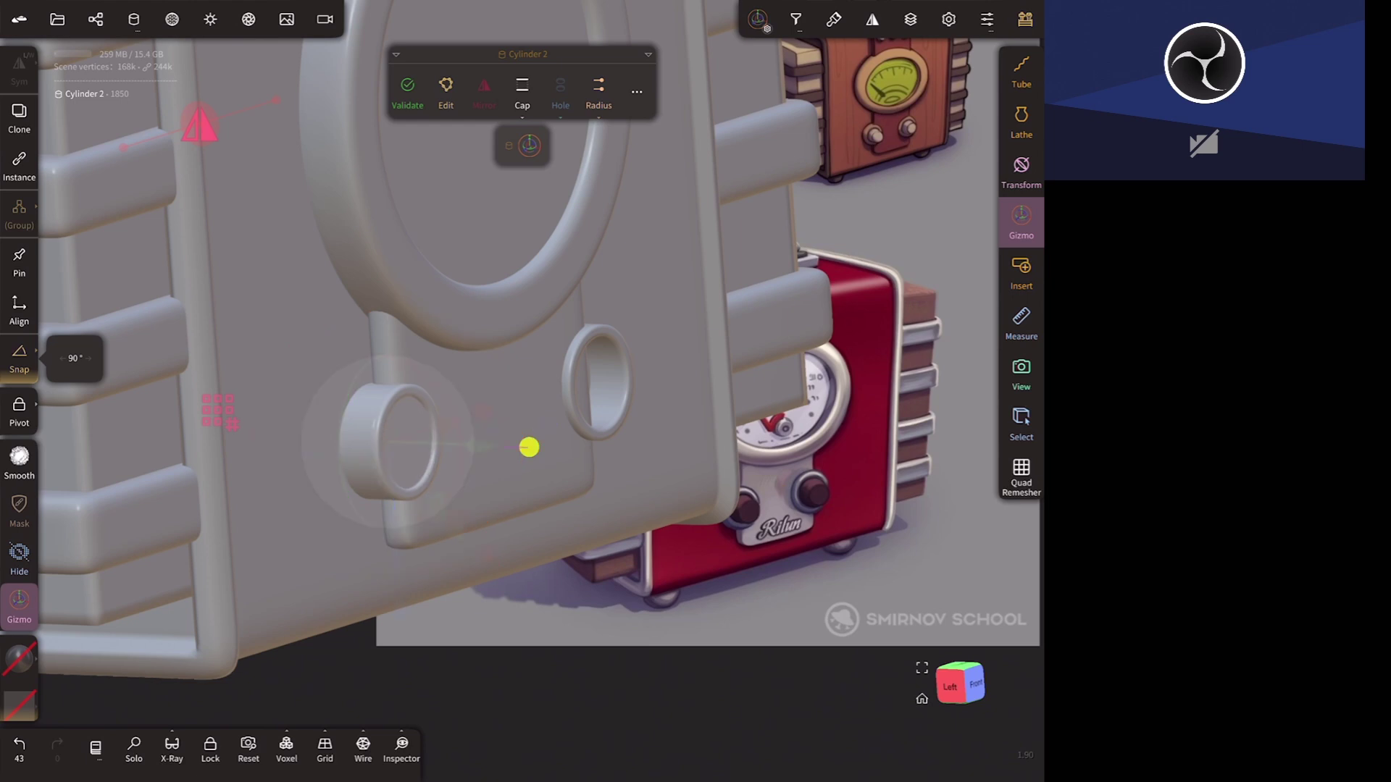
{"action": "mouse_move", "coordinate": [529, 448]}
{"action": "left_mouse_down"}
{"action": "mouse_move", "coordinate": [494, 449]}
{"action": "mouse_move", "coordinate": [528, 446]}
{"action": "left_mouse_up"}
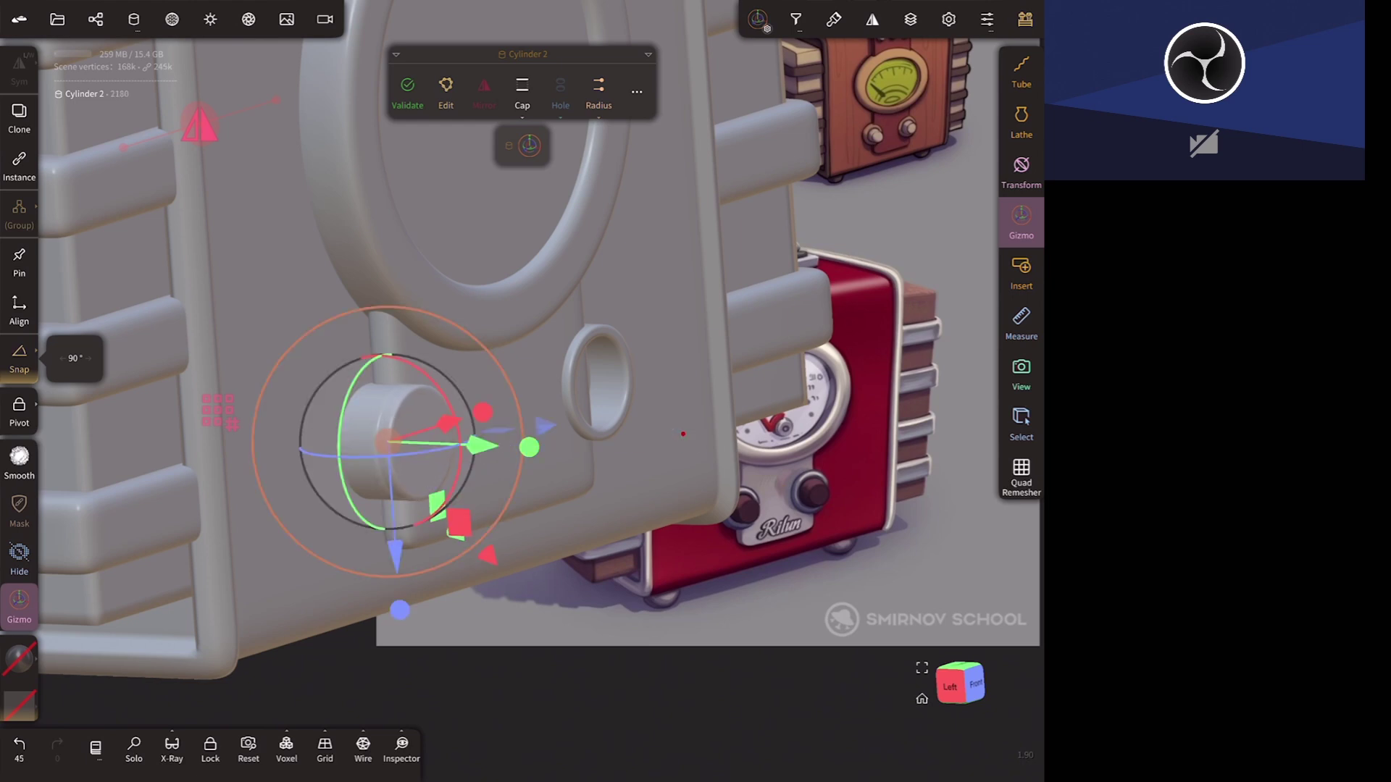
{"action": "left_click_drag", "start_coordinate": [529, 447], "coordinate": [529, 448]}
{"action": "left_click", "coordinate": [598, 91]}
{"action": "left_click", "coordinate": [599, 91]}
{"action": "left_click_drag", "start_coordinate": [725, 362], "coordinate": [891, 362]}
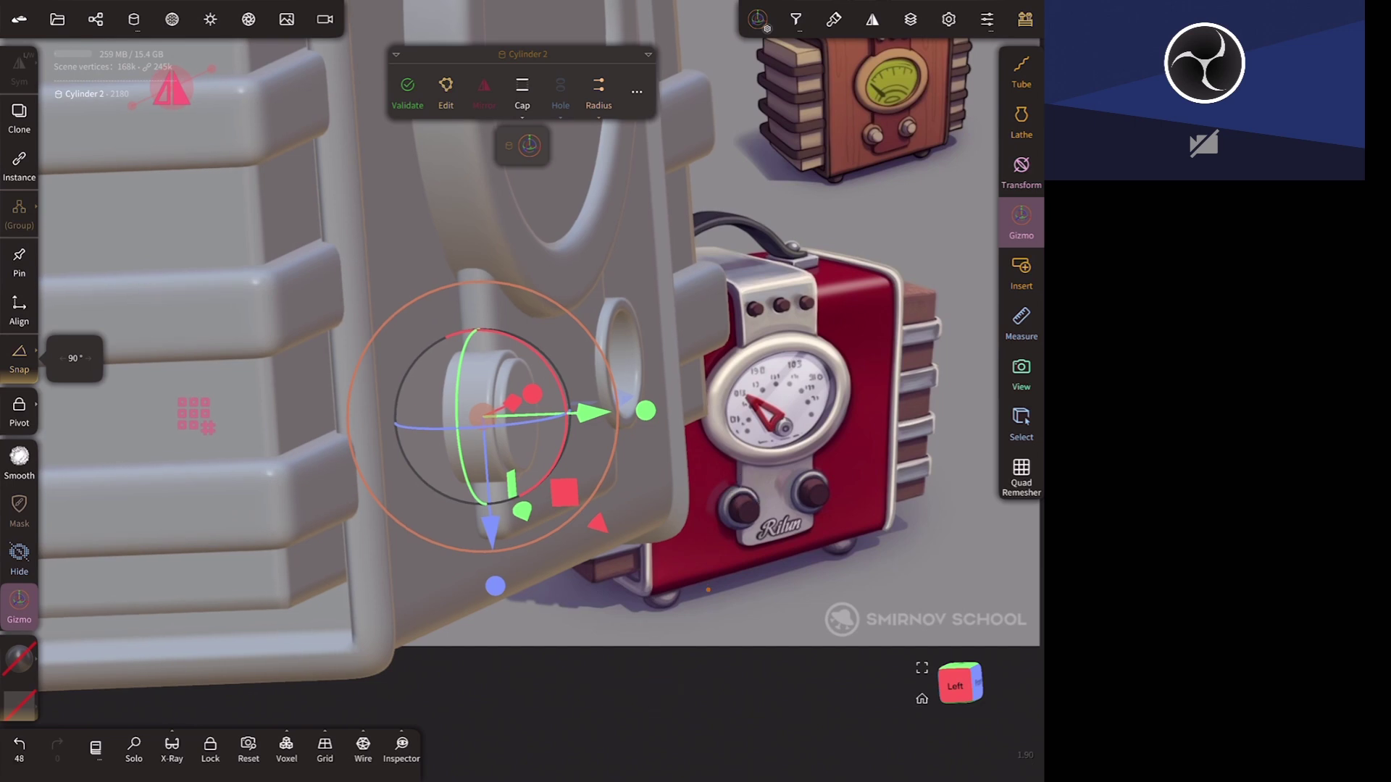
- Taper the inner cylinder by widening its start and end radius, and lengthen it outward
{"action": "left_click", "coordinate": [521, 145]}
{"action": "mouse_move", "coordinate": [707, 590]}
{"action": "left_mouse_down"}
{"action": "mouse_move", "coordinate": [710, 637]}
{"action": "mouse_move", "coordinate": [733, 620]}
{"action": "mouse_move", "coordinate": [684, 585]}
{"action": "left_mouse_up"}
{"action": "left_click_drag", "start_coordinate": [347, 460], "coordinate": [352, 456]}
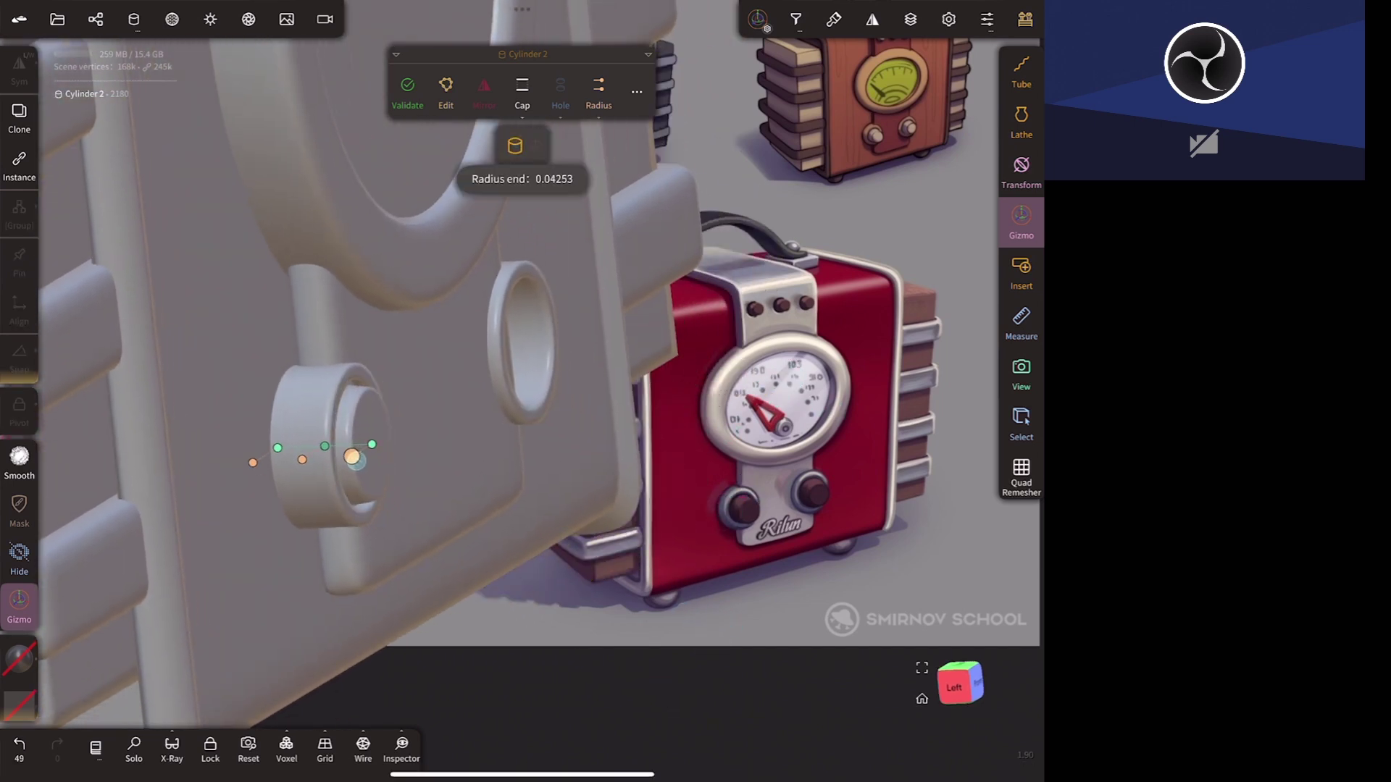
{"action": "left_click_drag", "start_coordinate": [253, 462], "coordinate": [247, 465]}
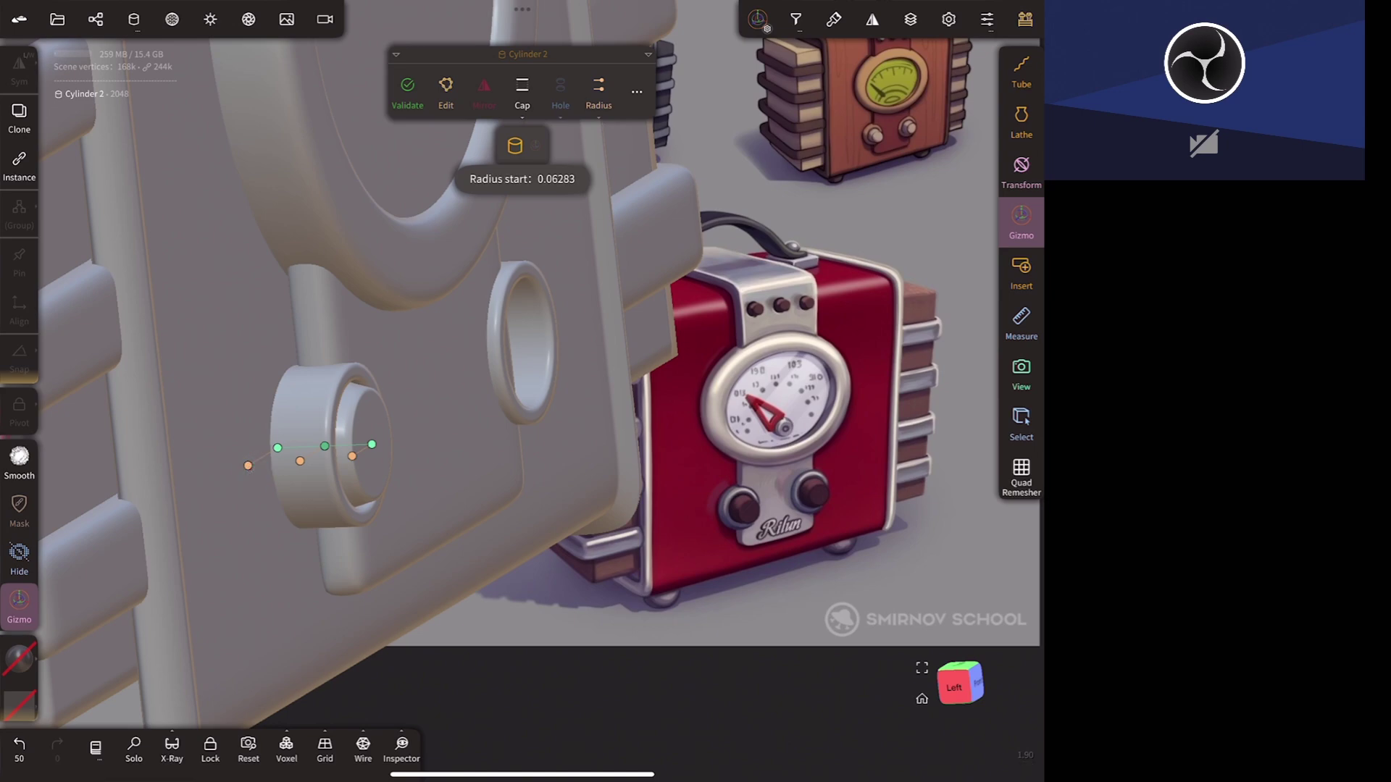
{"action": "left_click_drag", "start_coordinate": [372, 444], "coordinate": [405, 443]}
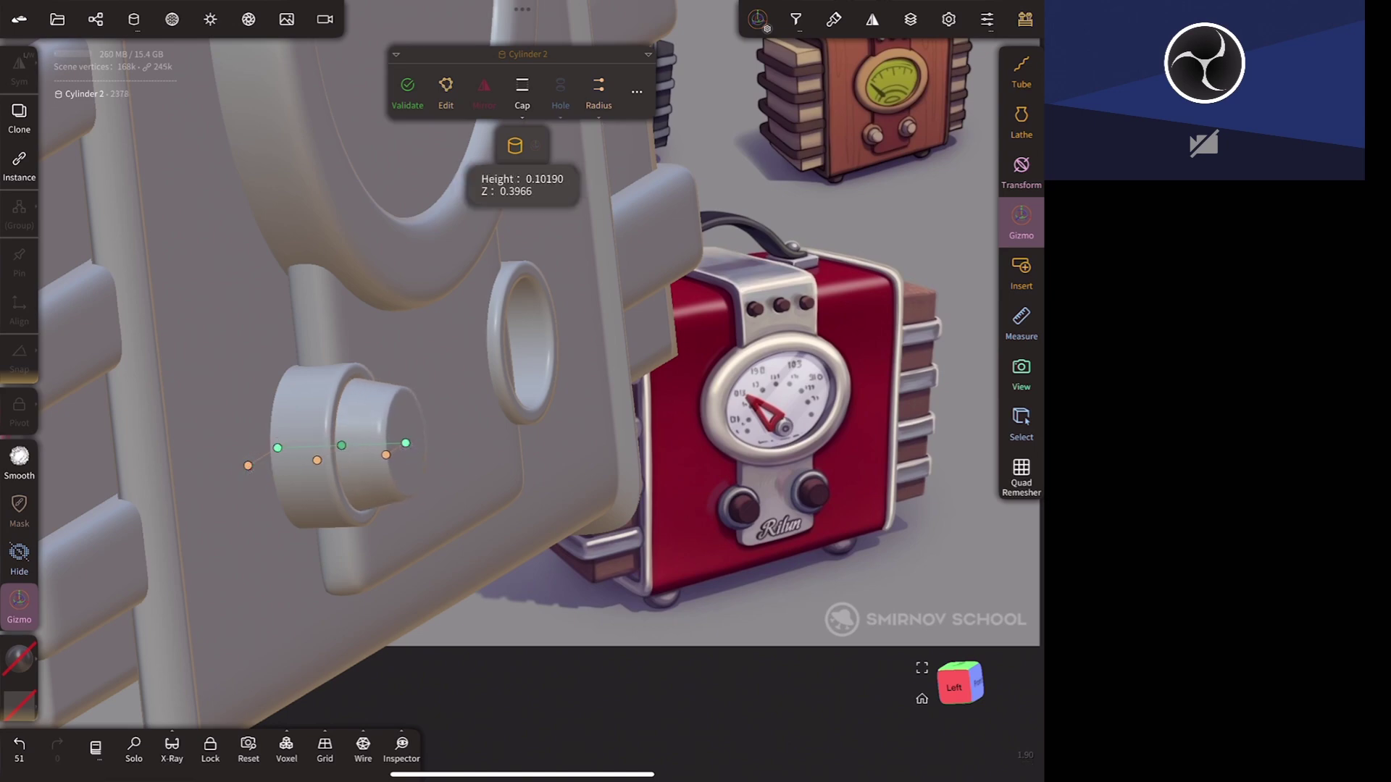
{"action": "left_click_drag", "start_coordinate": [290, 405], "coordinate": [123, 387]}
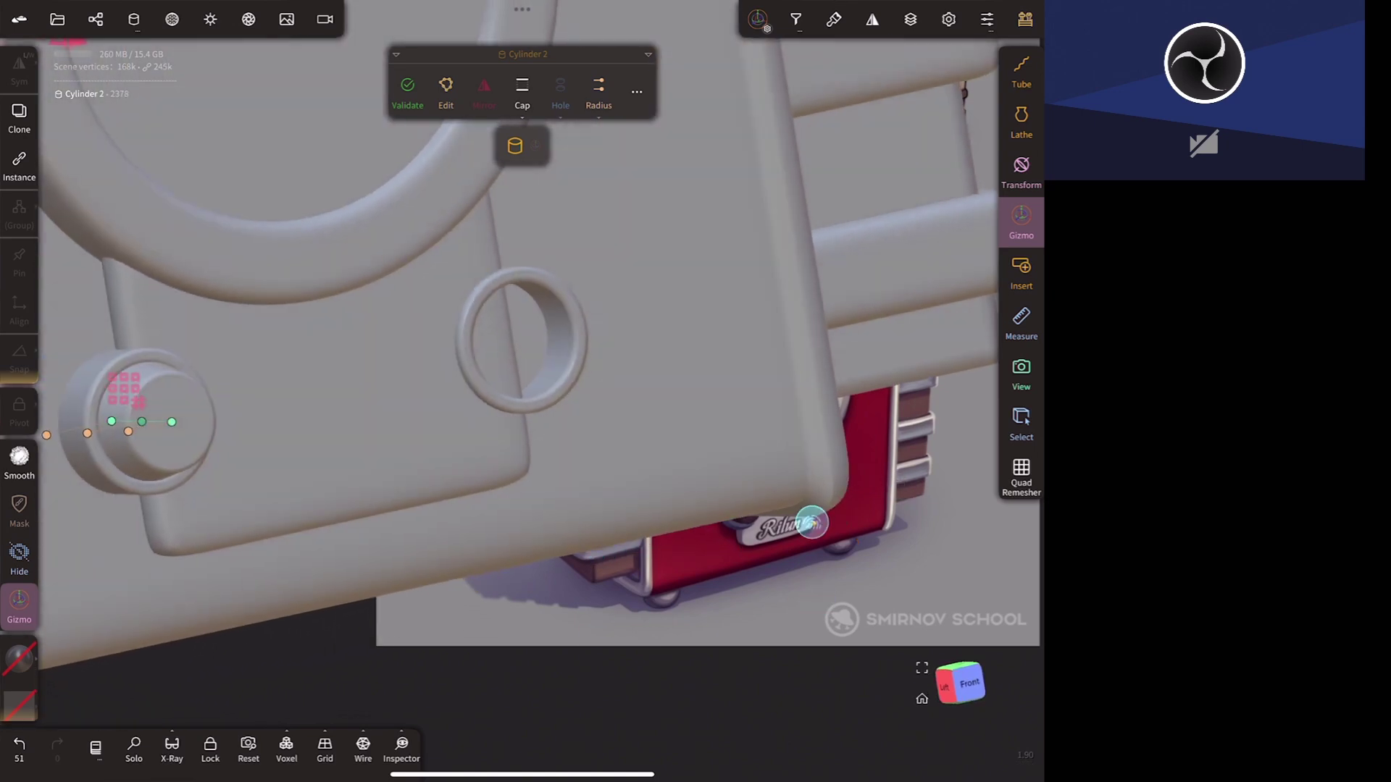
- Enable Mirror on the inner cylinder so both knobs get one, then check the model
{"action": "left_click", "coordinate": [488, 94]}
{"action": "mouse_move", "coordinate": [746, 561]}
{"action": "left_mouse_down"}
{"action": "mouse_move", "coordinate": [770, 456]}
{"action": "mouse_move", "coordinate": [704, 507]}
{"action": "left_mouse_up"}
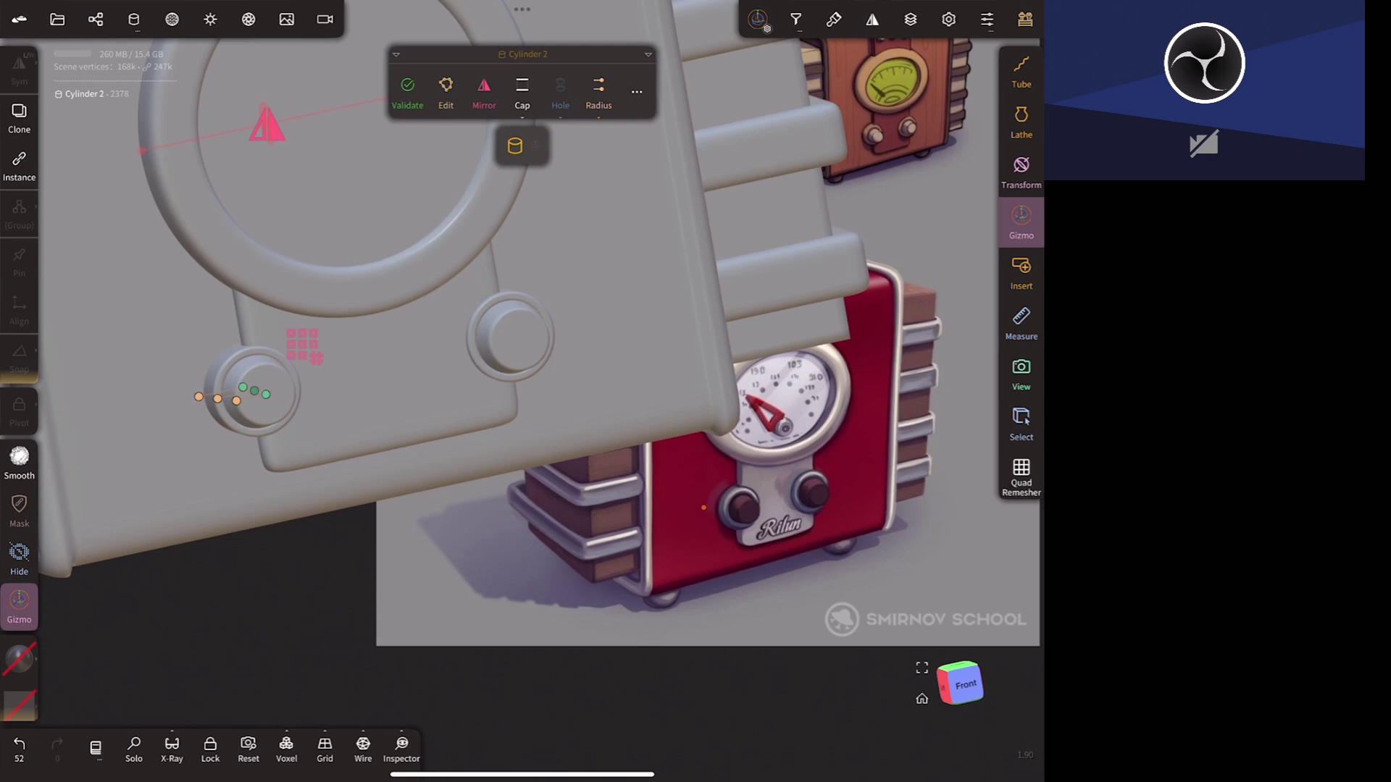
{"action": "mouse_move", "coordinate": [617, 649]}
{"action": "left_mouse_down"}
{"action": "mouse_move", "coordinate": [651, 623]}
{"action": "mouse_move", "coordinate": [623, 623]}
{"action": "left_mouse_up"}
{"action": "left_click", "coordinate": [456, 396]}
{"action": "left_click", "coordinate": [554, 228]}
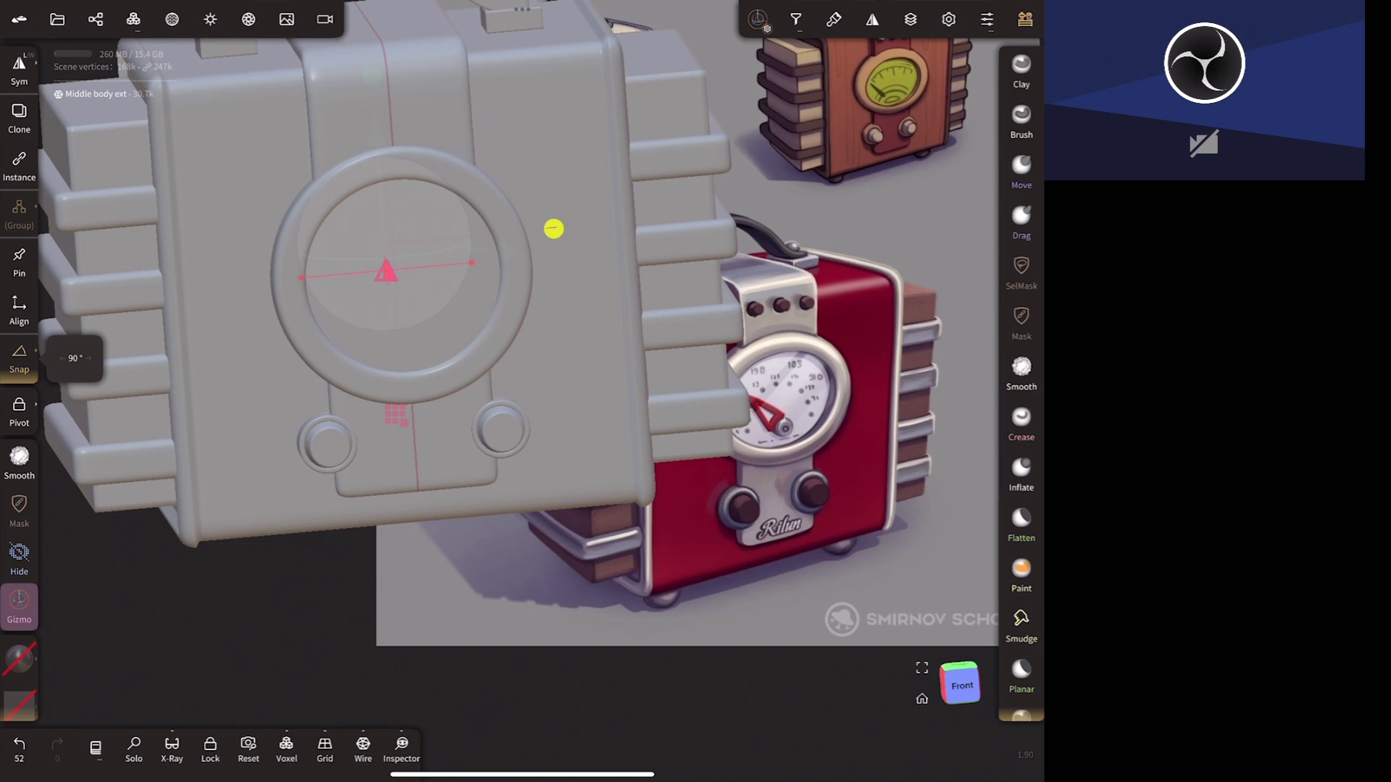
- Select the left knob cylinder, toggle SelMask and back, and zoom in close on the knob
{"action": "left_click", "coordinate": [554, 229]}
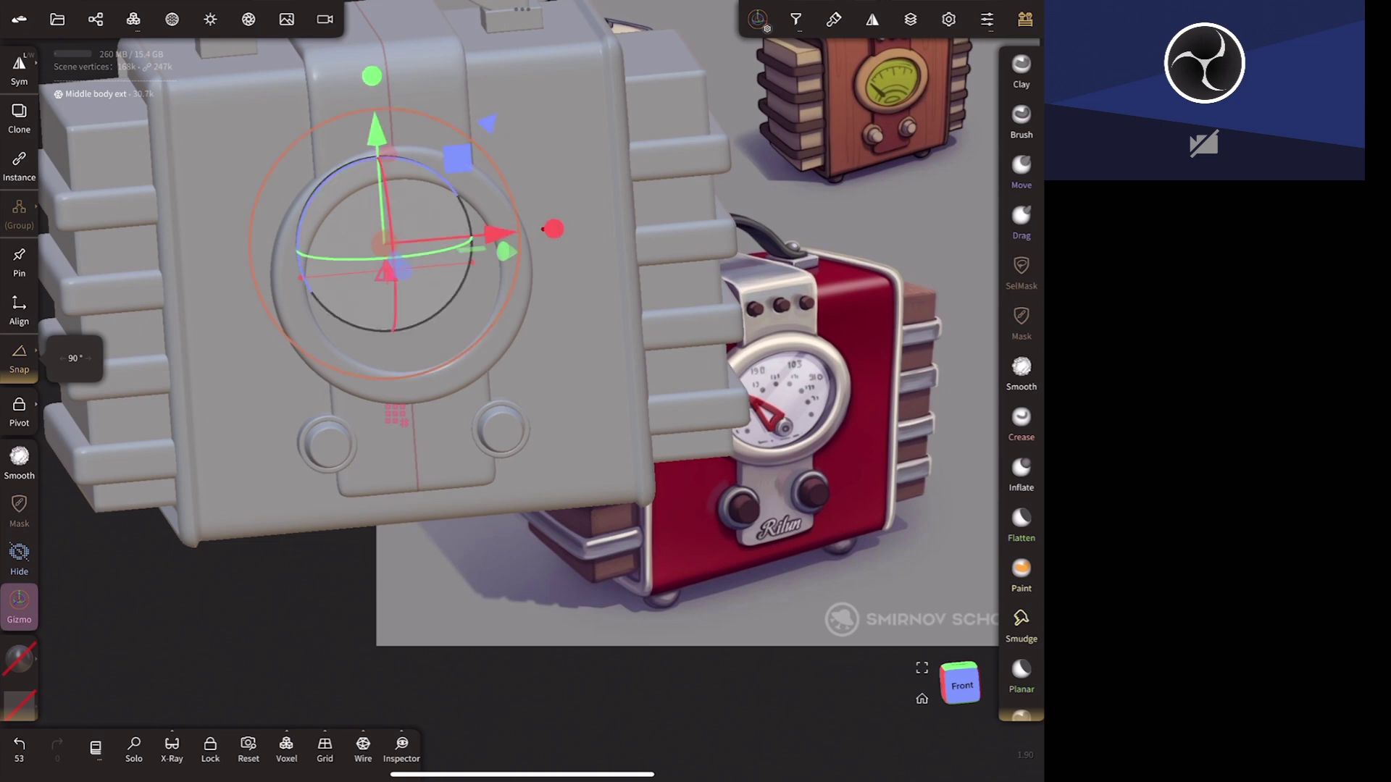
{"action": "left_click_drag", "start_coordinate": [696, 580], "coordinate": [711, 590]}
{"action": "left_click", "coordinate": [339, 420]}
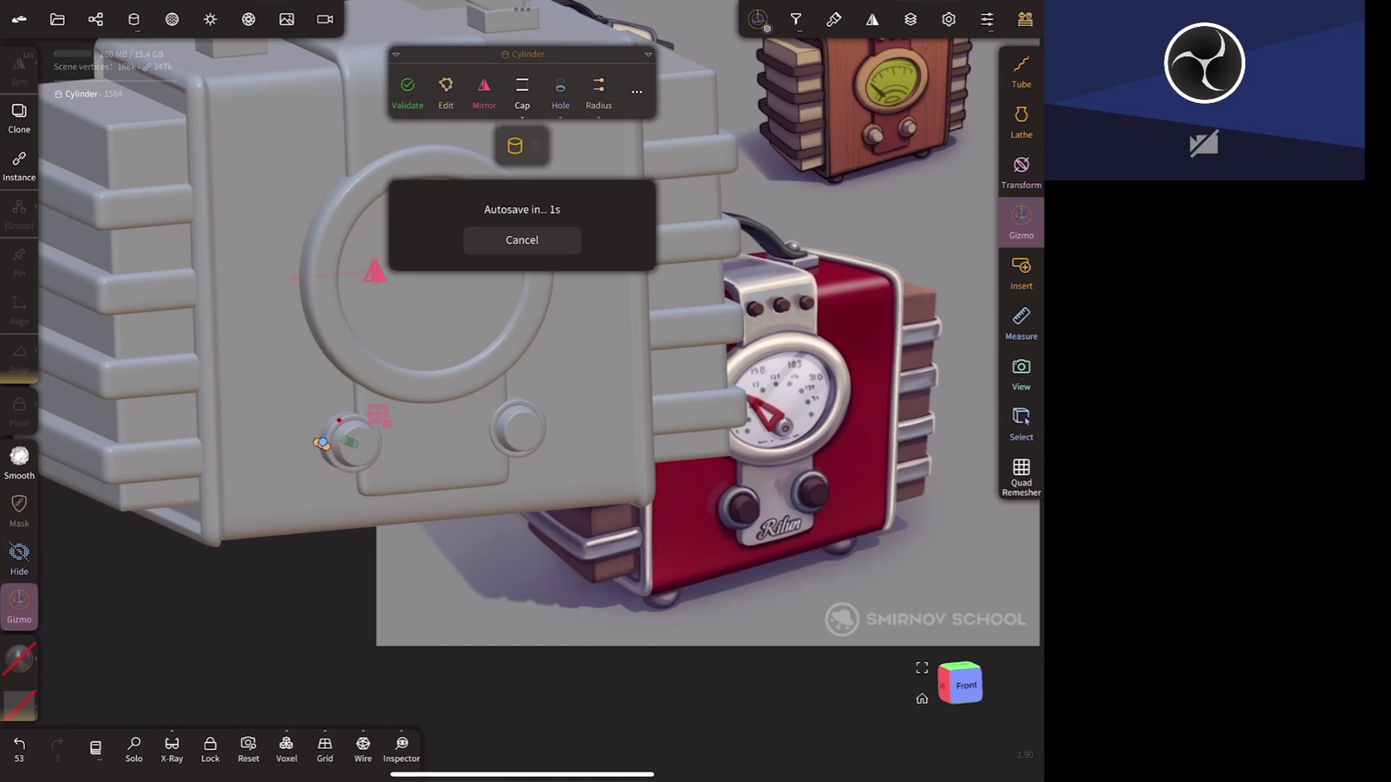
{"action": "left_click", "coordinate": [19, 612]}
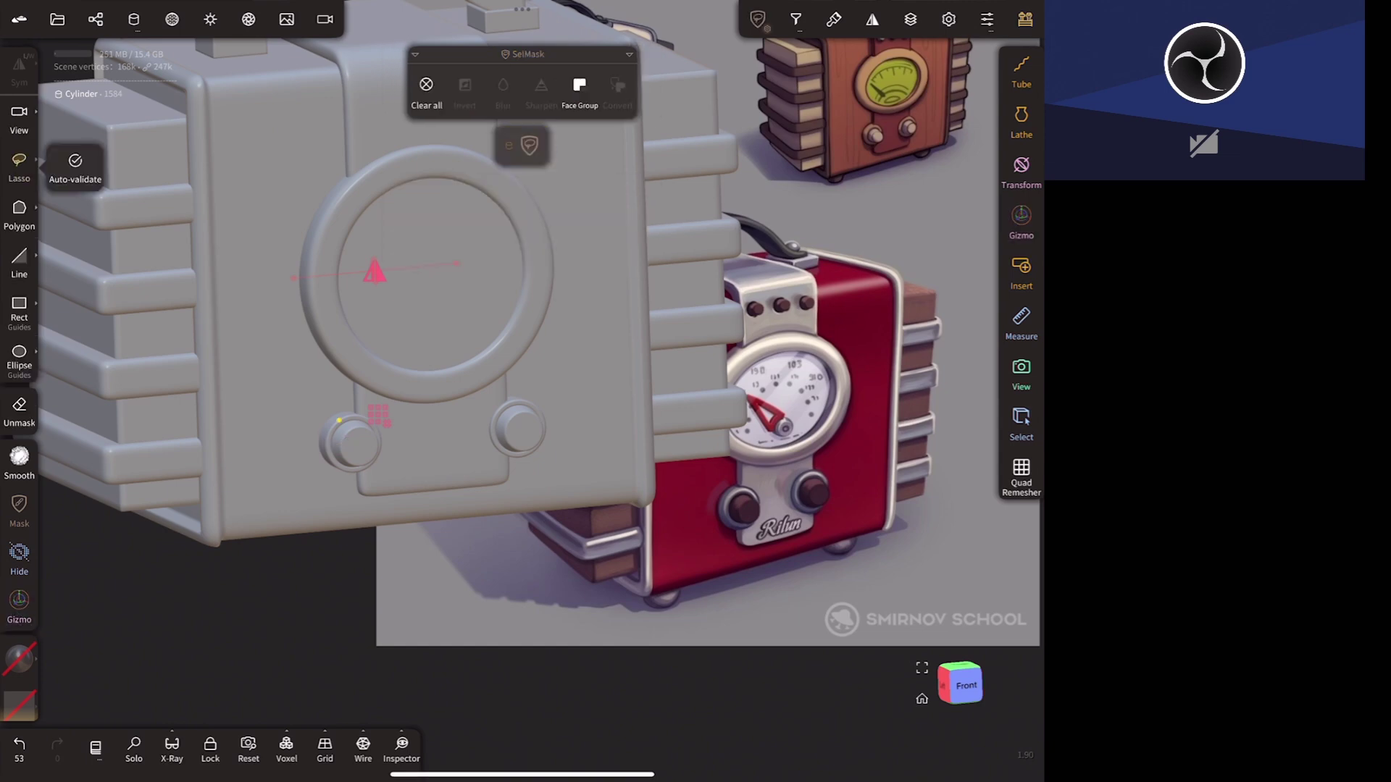
{"action": "left_click", "coordinate": [521, 144]}
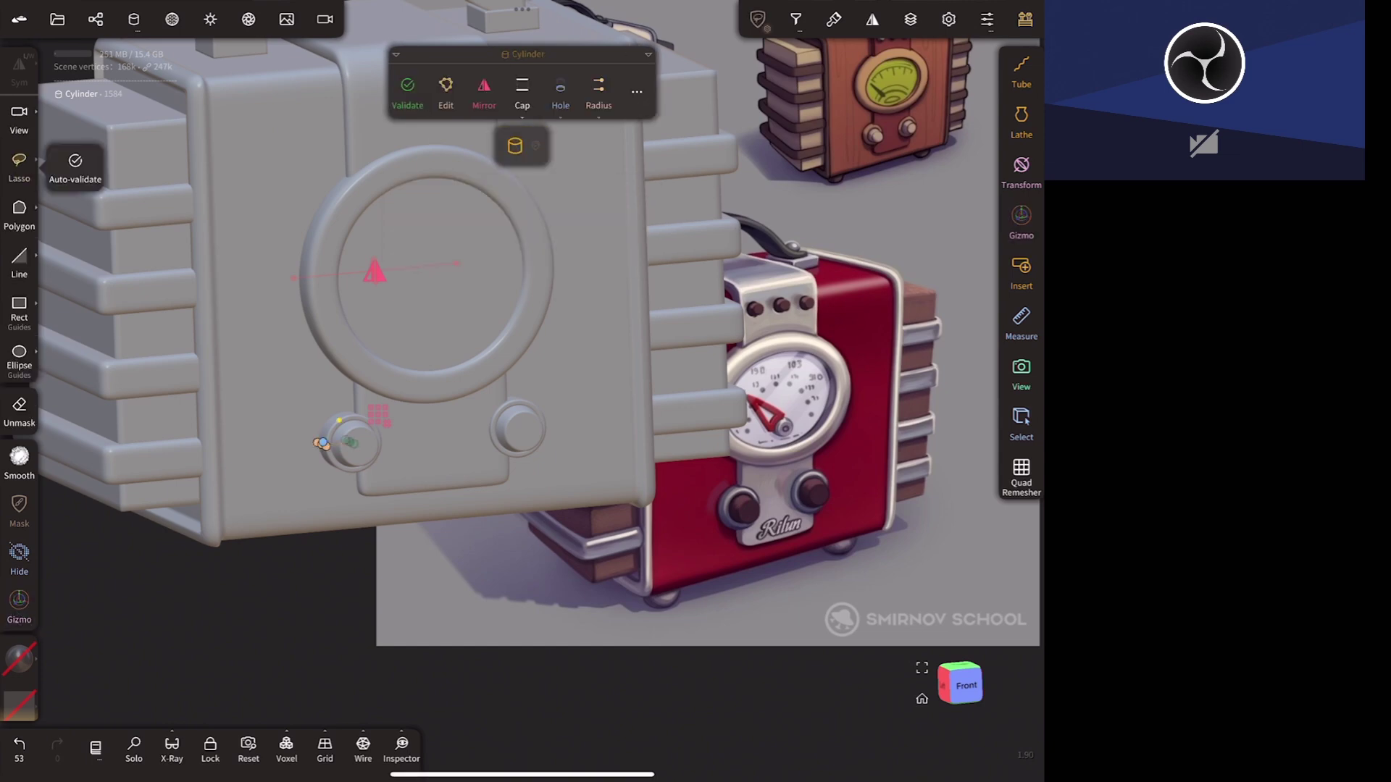
{"action": "left_click_drag", "start_coordinate": [567, 599], "coordinate": [739, 715]}
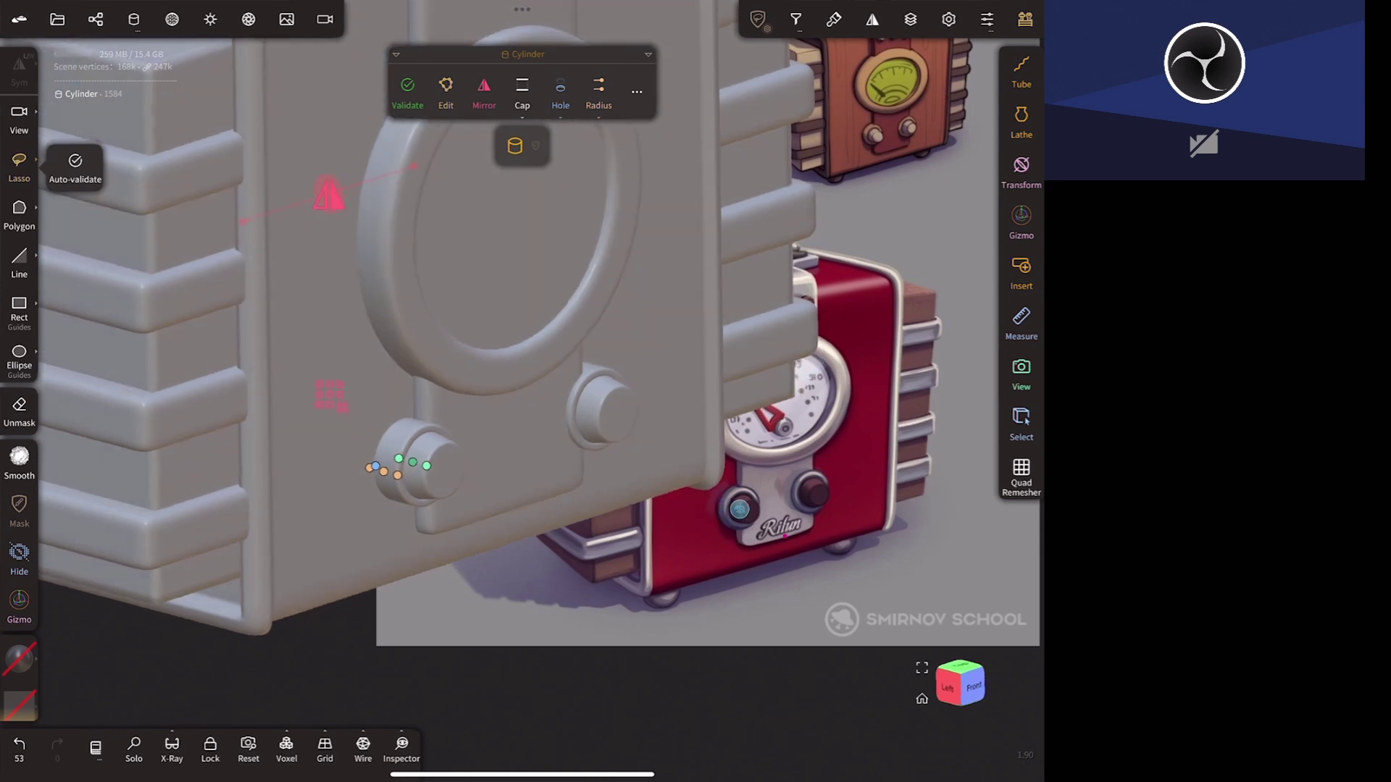
{"action": "left_click", "coordinate": [404, 439]}
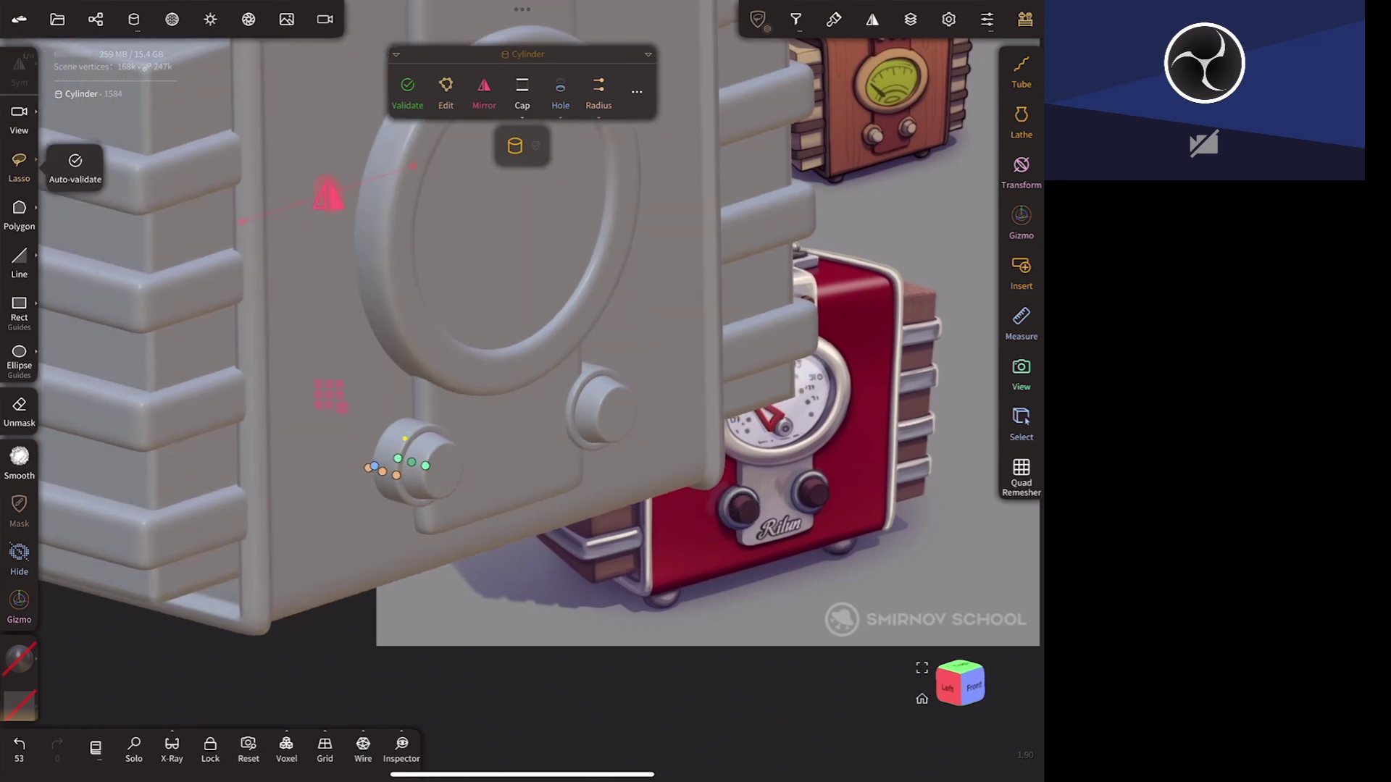
{"action": "left_click", "coordinate": [521, 145]}
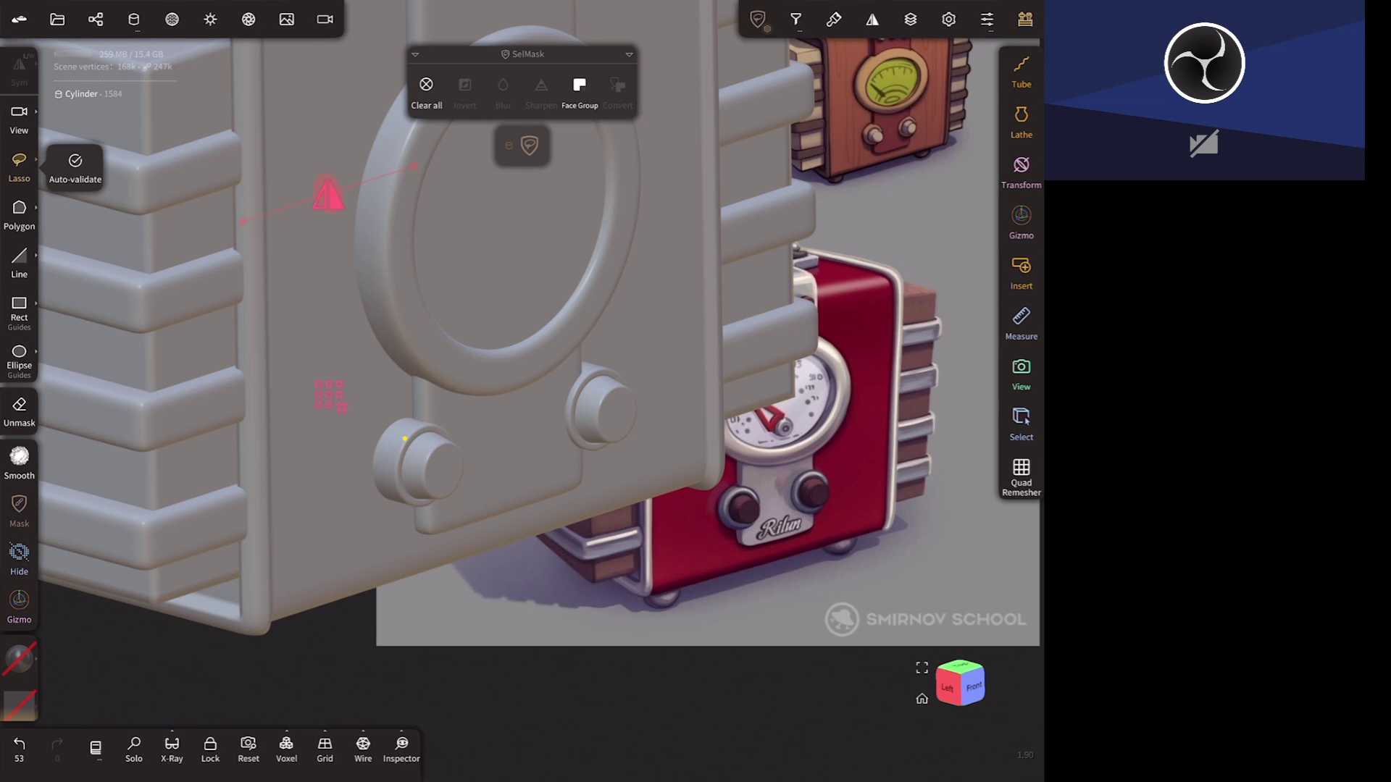
- Select the knob Cylinder and clear all masking with SelMask
{"action": "left_click", "coordinate": [95, 19]}
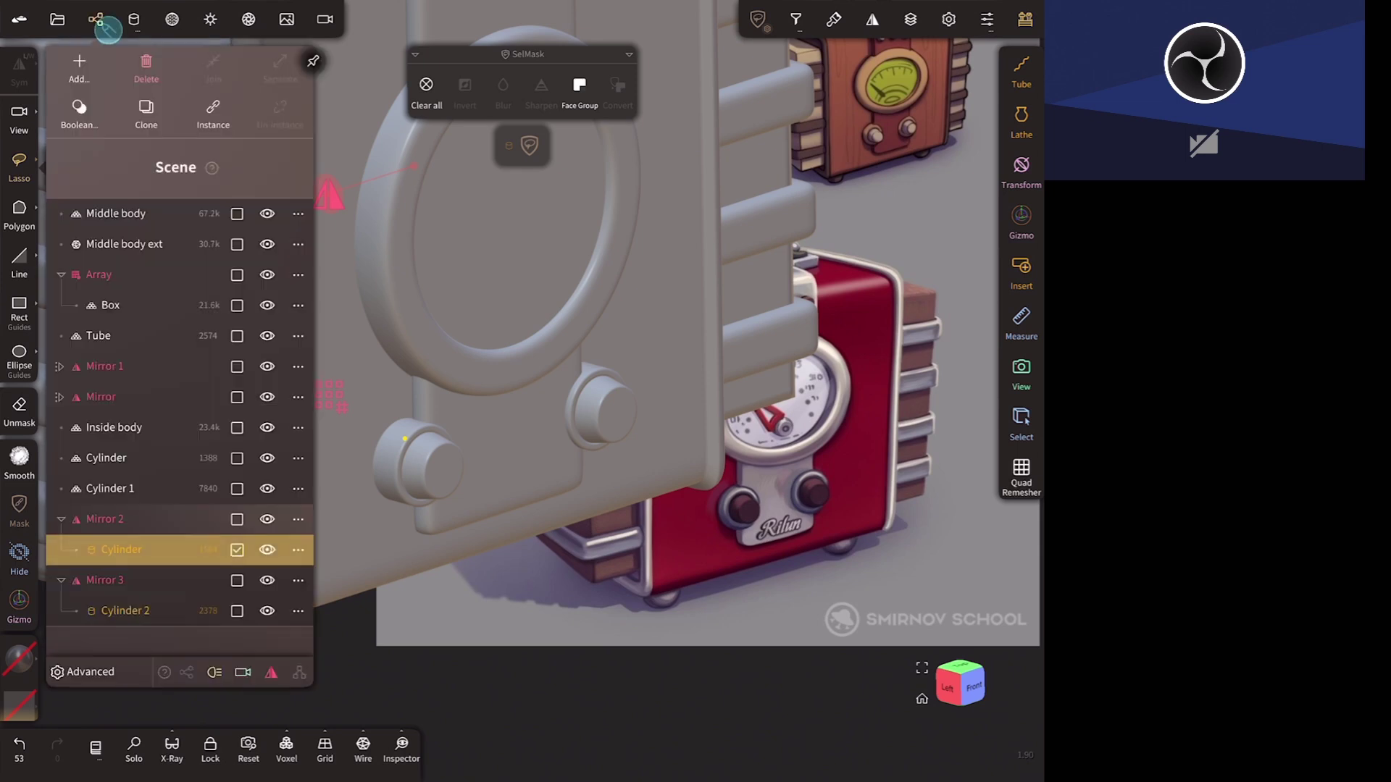
{"action": "left_click", "coordinate": [237, 549]}
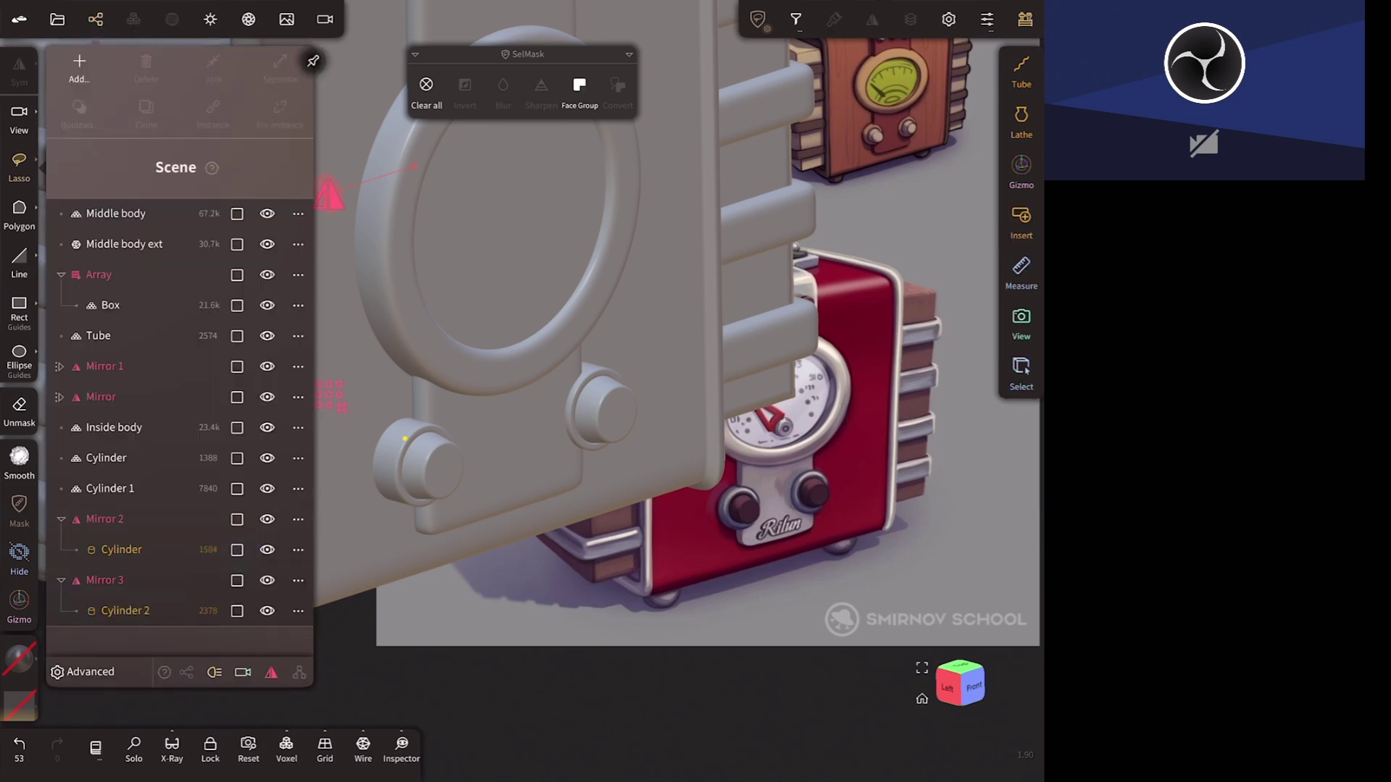
{"action": "left_click", "coordinate": [405, 435]}
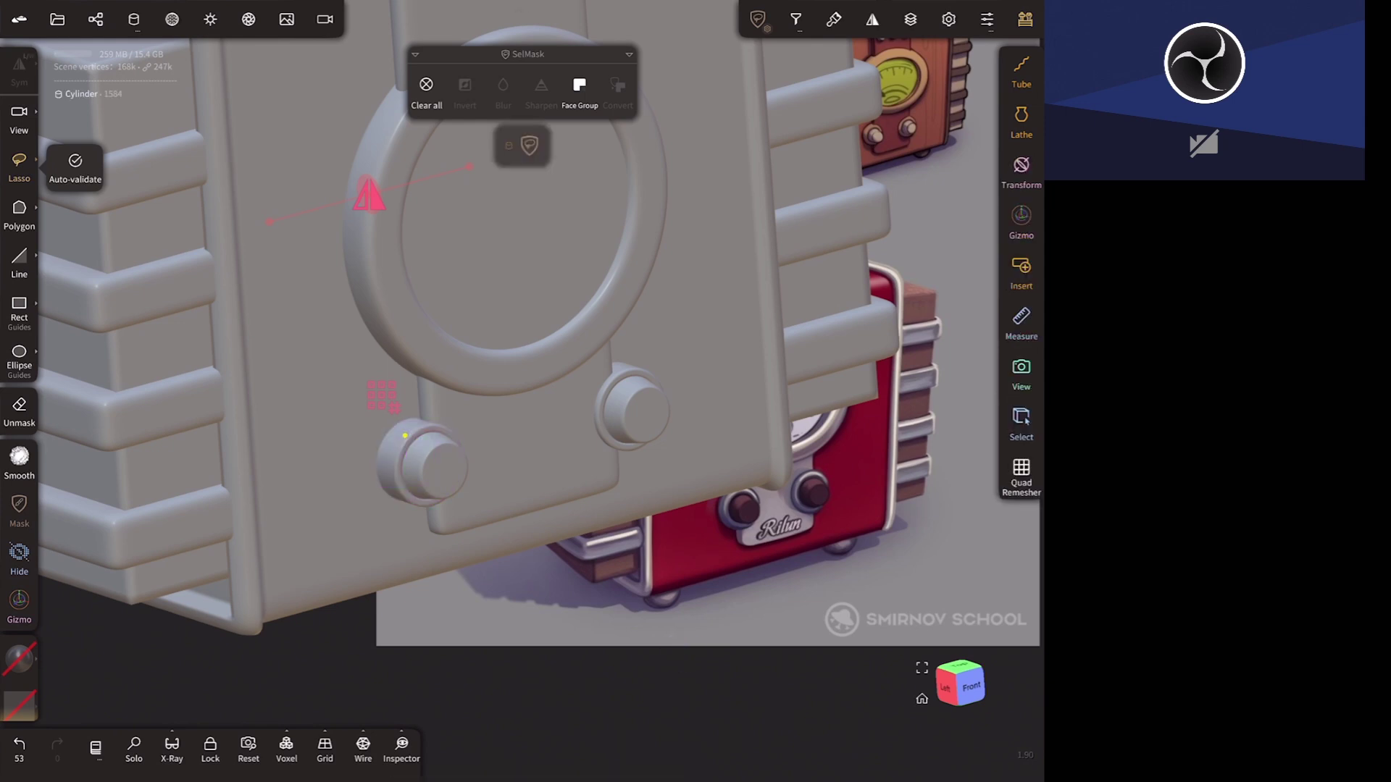
{"action": "left_click", "coordinate": [1027, 22]}
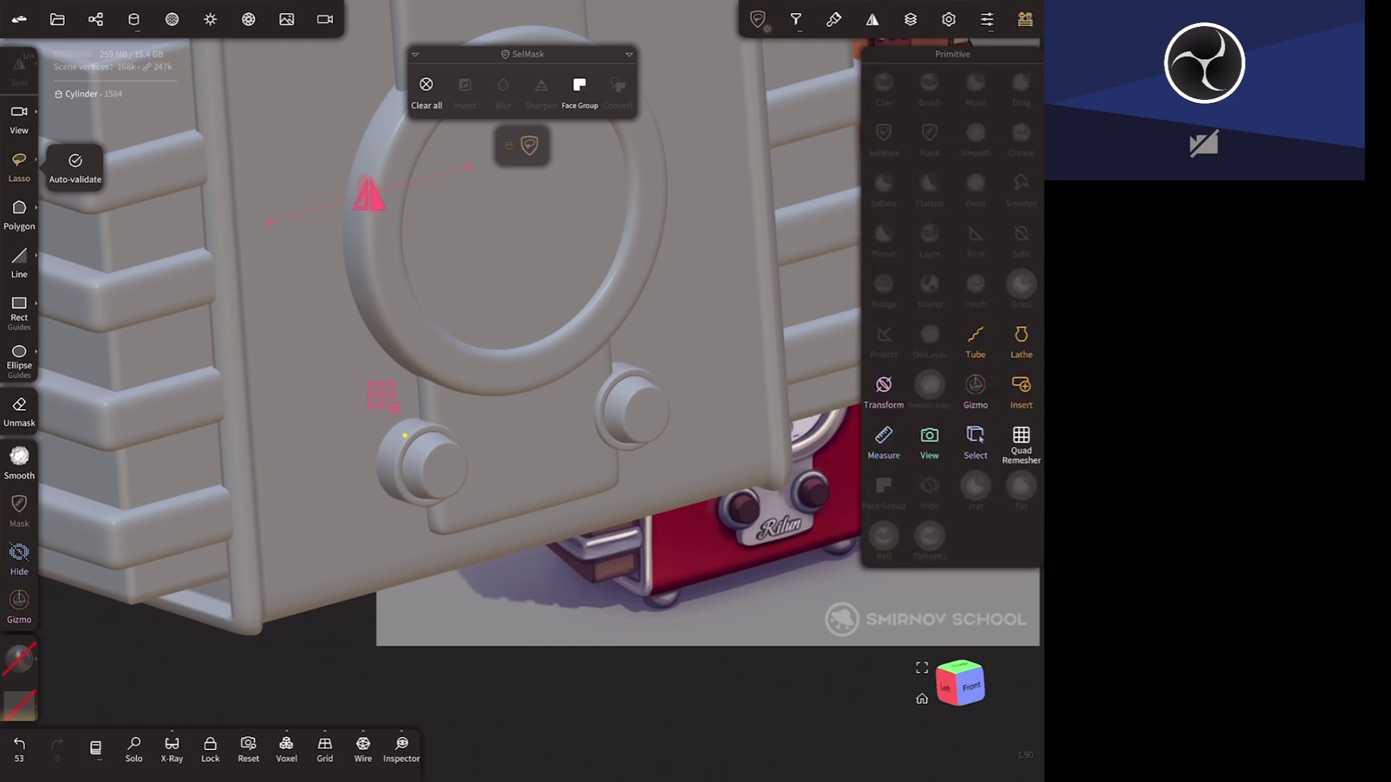
{"action": "left_click", "coordinate": [429, 94]}
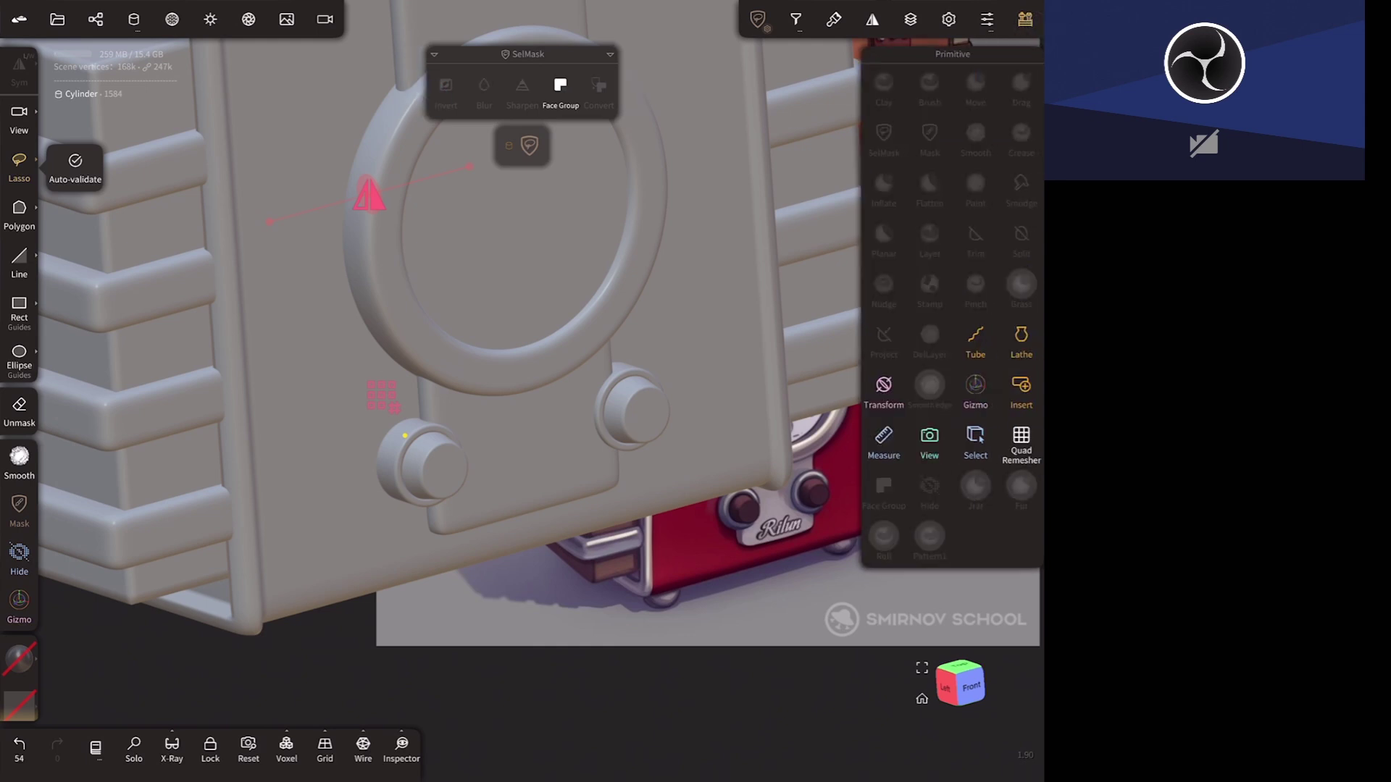
{"action": "left_click", "coordinate": [1025, 19]}
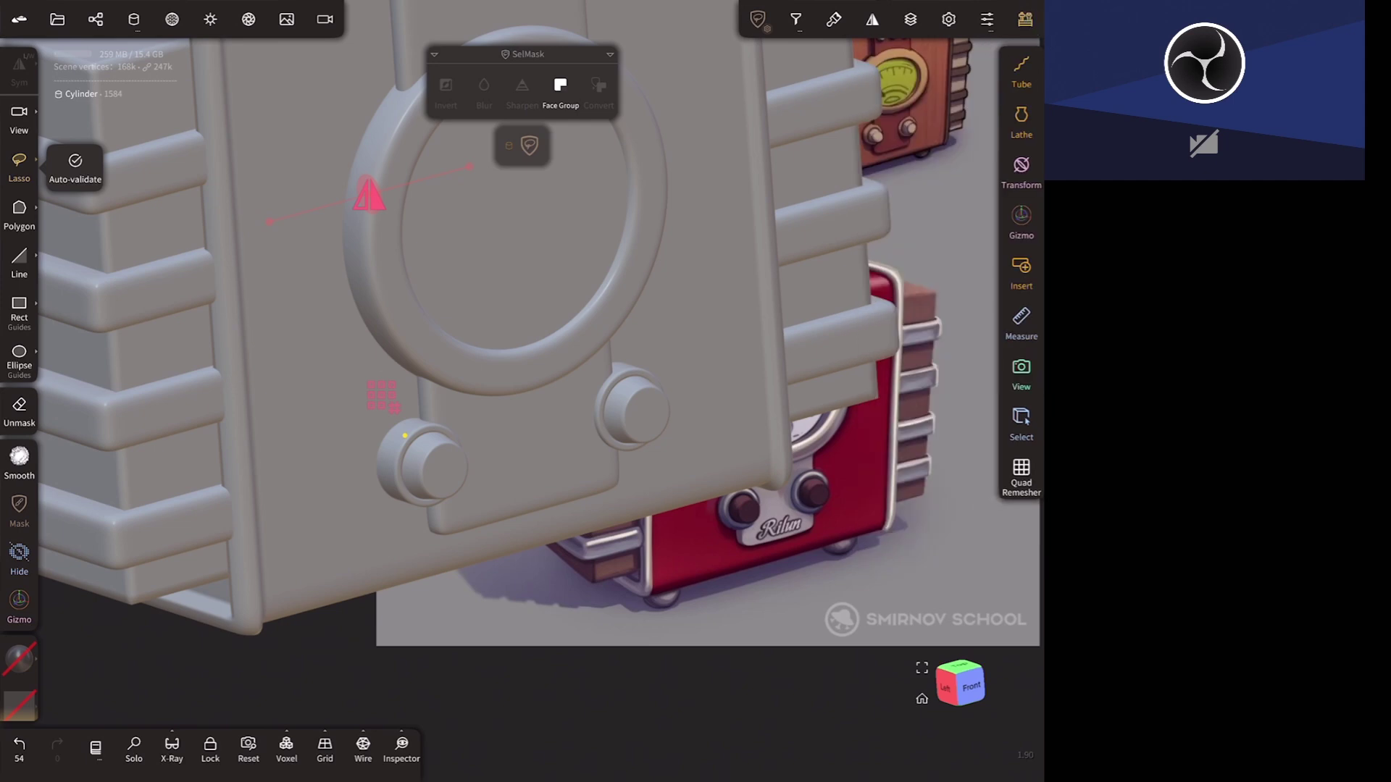
- Pick Cylinder 2 with the Gizmo, undo a trial move, and show its Primitive settings
{"action": "left_click", "coordinate": [449, 477]}
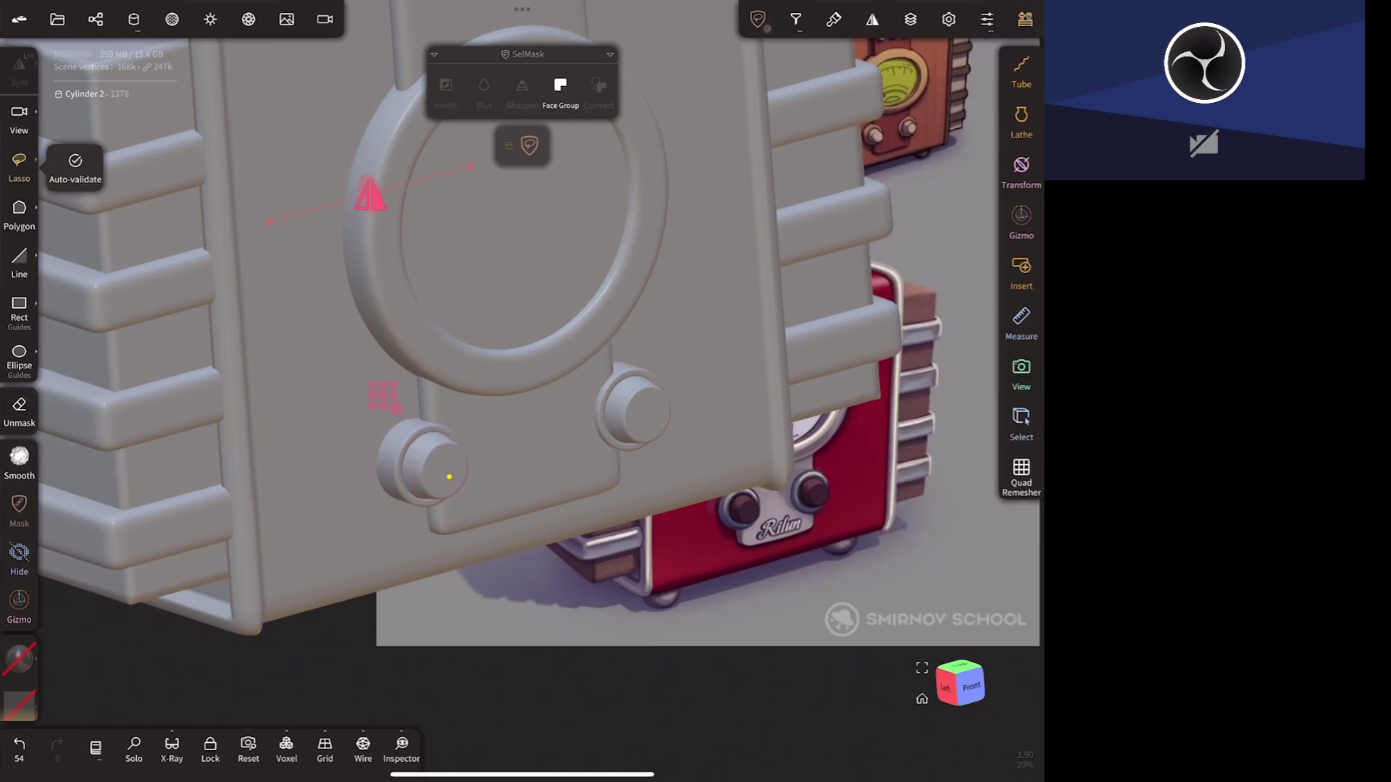
{"action": "left_click", "coordinate": [32, 611]}
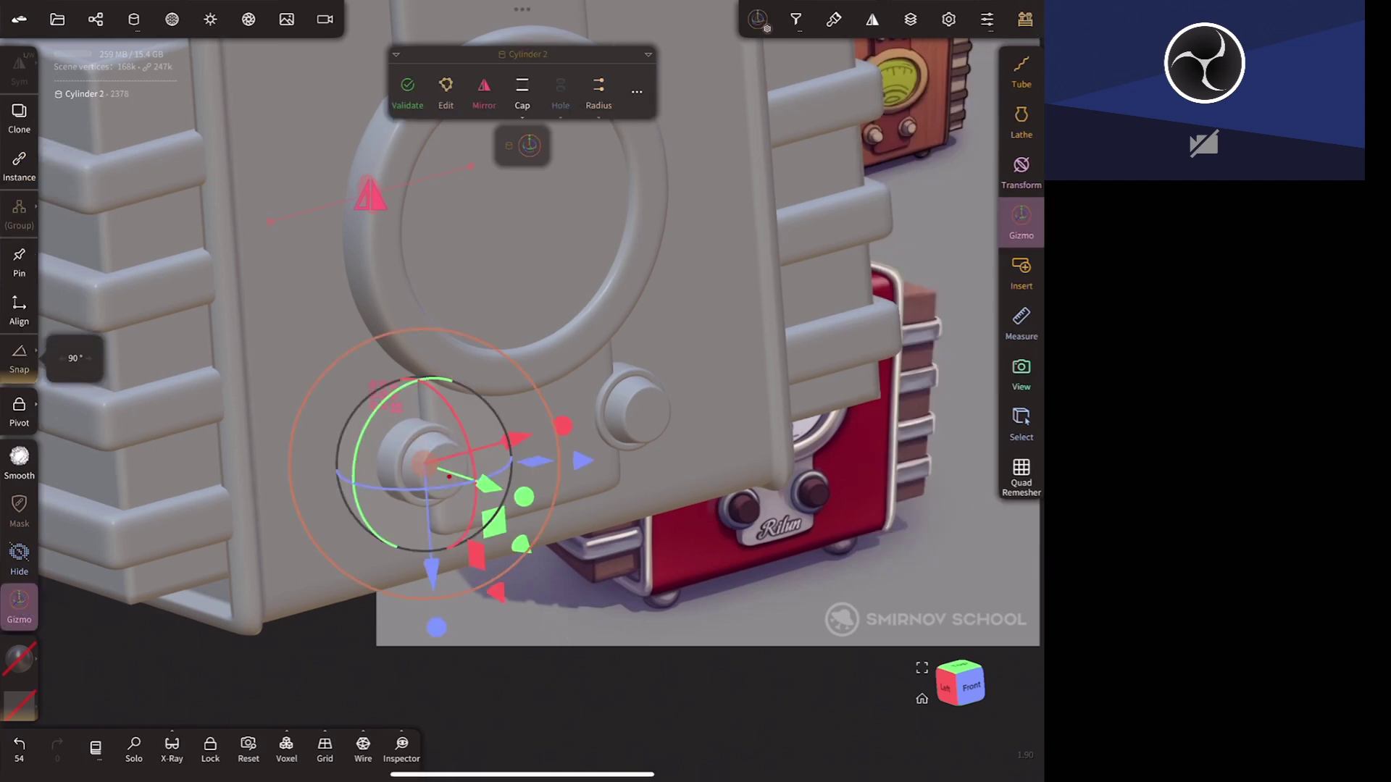
{"action": "left_click", "coordinate": [403, 442]}
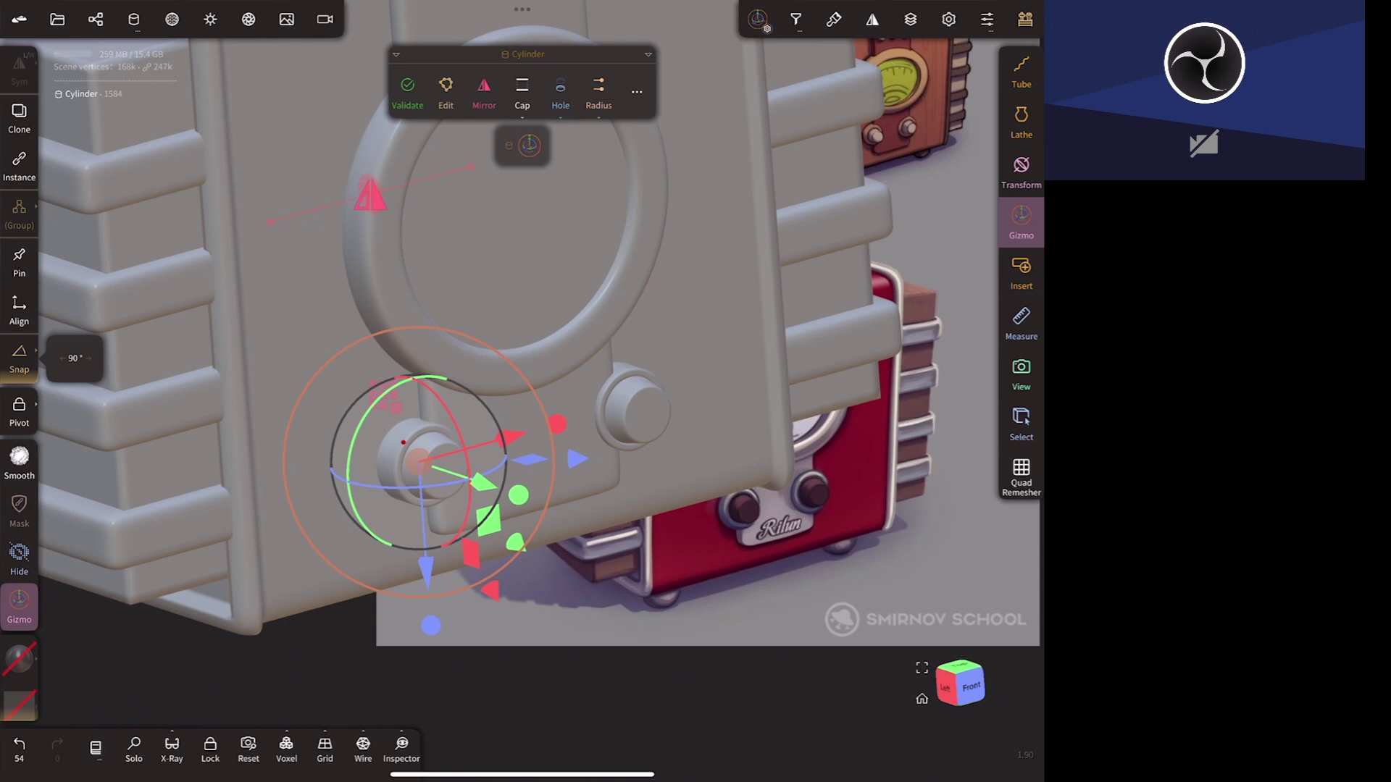
{"action": "left_click_drag", "start_coordinate": [739, 621], "coordinate": [681, 637]}
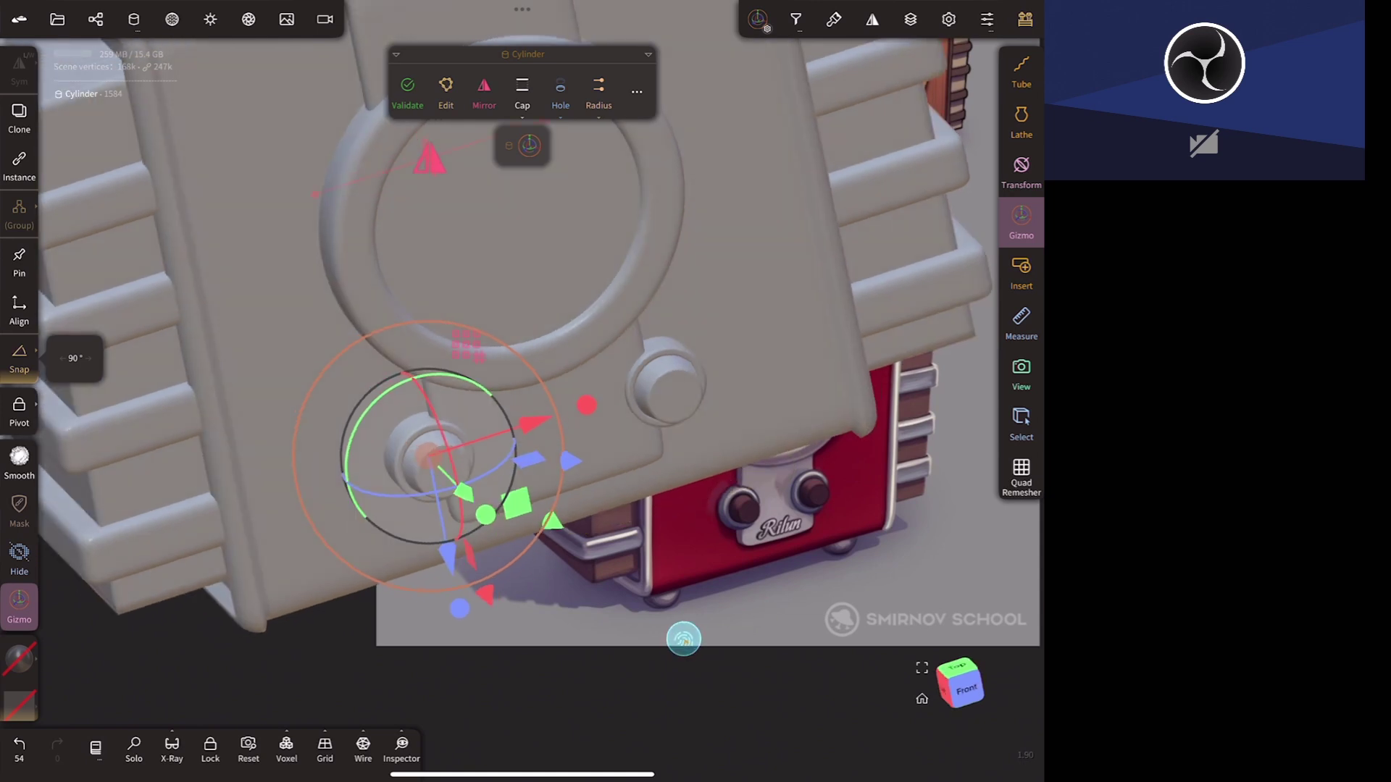
{"action": "left_click_drag", "start_coordinate": [540, 423], "coordinate": [547, 422]}
{"action": "left_click", "coordinate": [434, 467]}
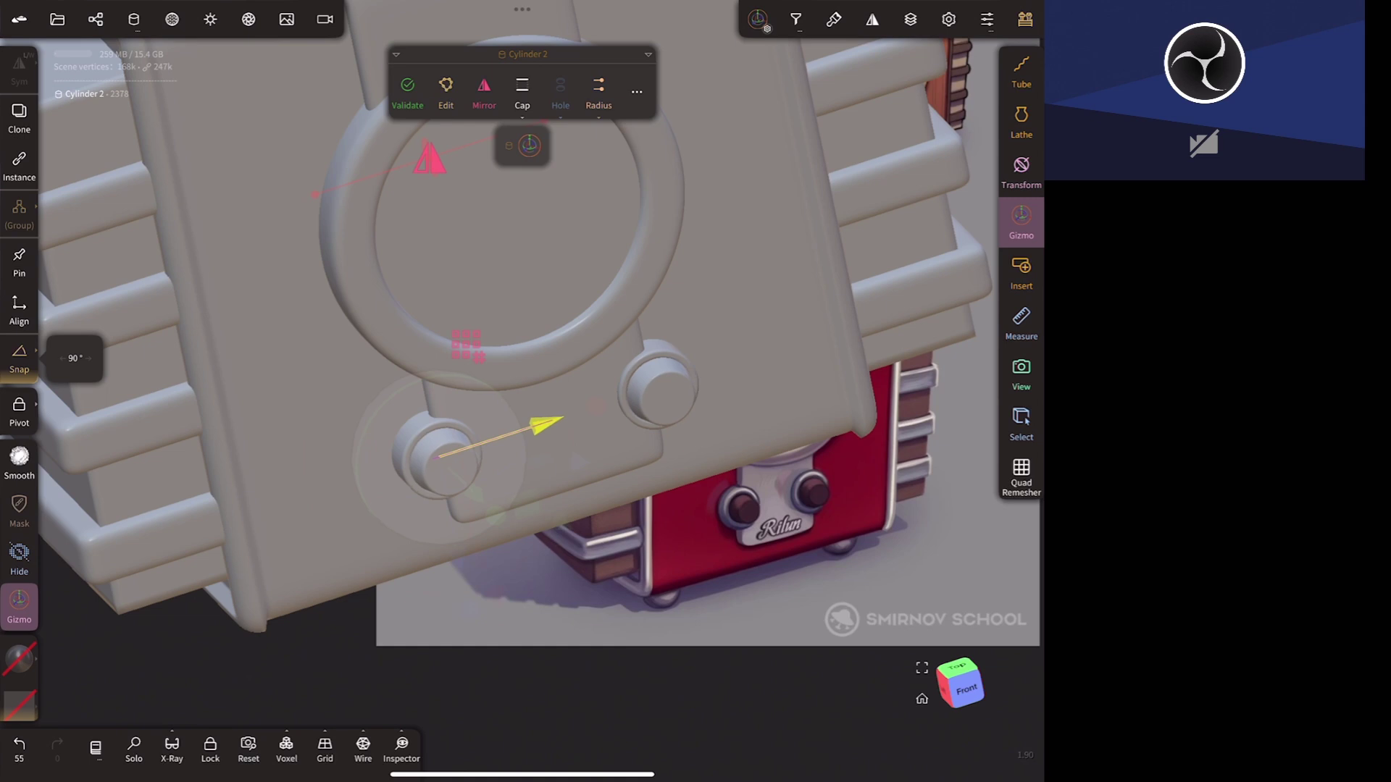
{"action": "key", "text": "ctrl+z"}
{"action": "key", "text": "ctrl+z"}
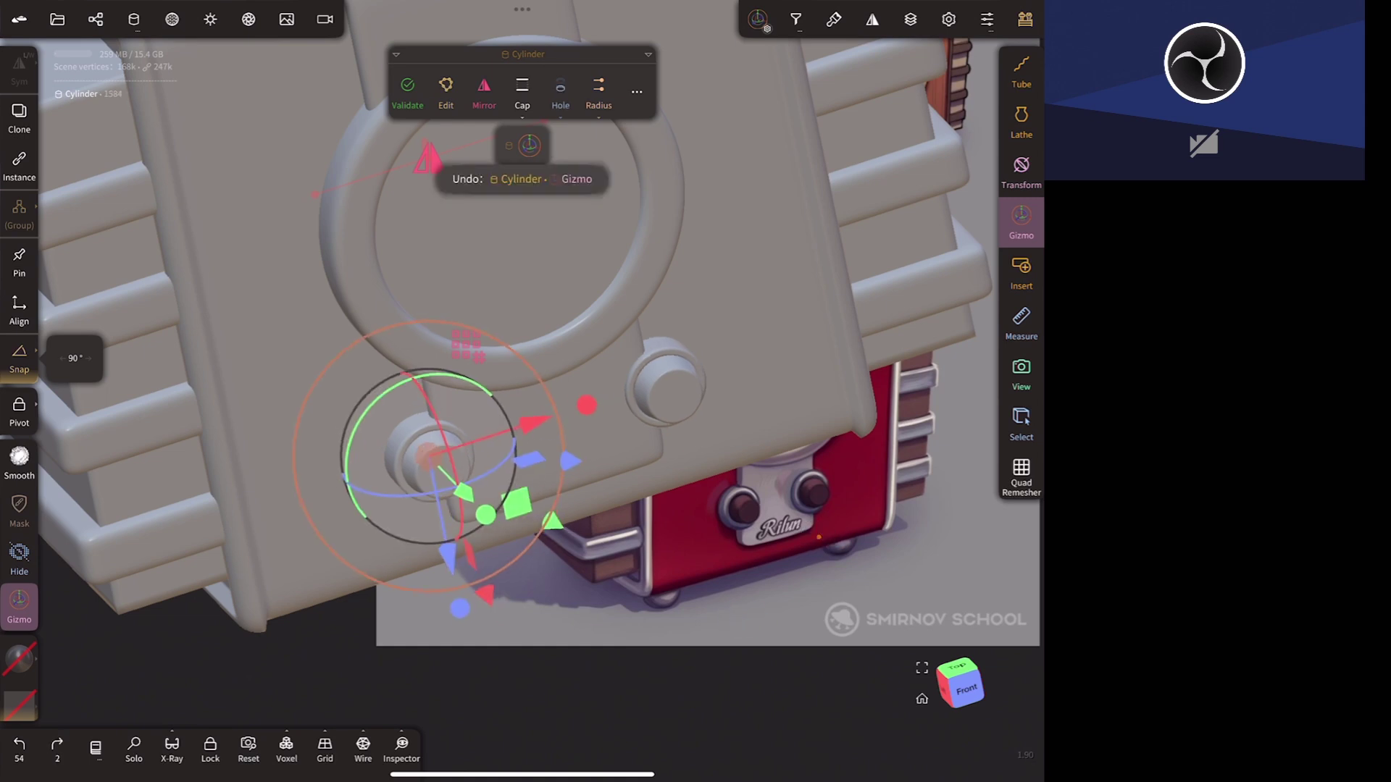
{"action": "left_click_drag", "start_coordinate": [724, 290], "coordinate": [753, 283]}
{"action": "left_click", "coordinate": [133, 20]}
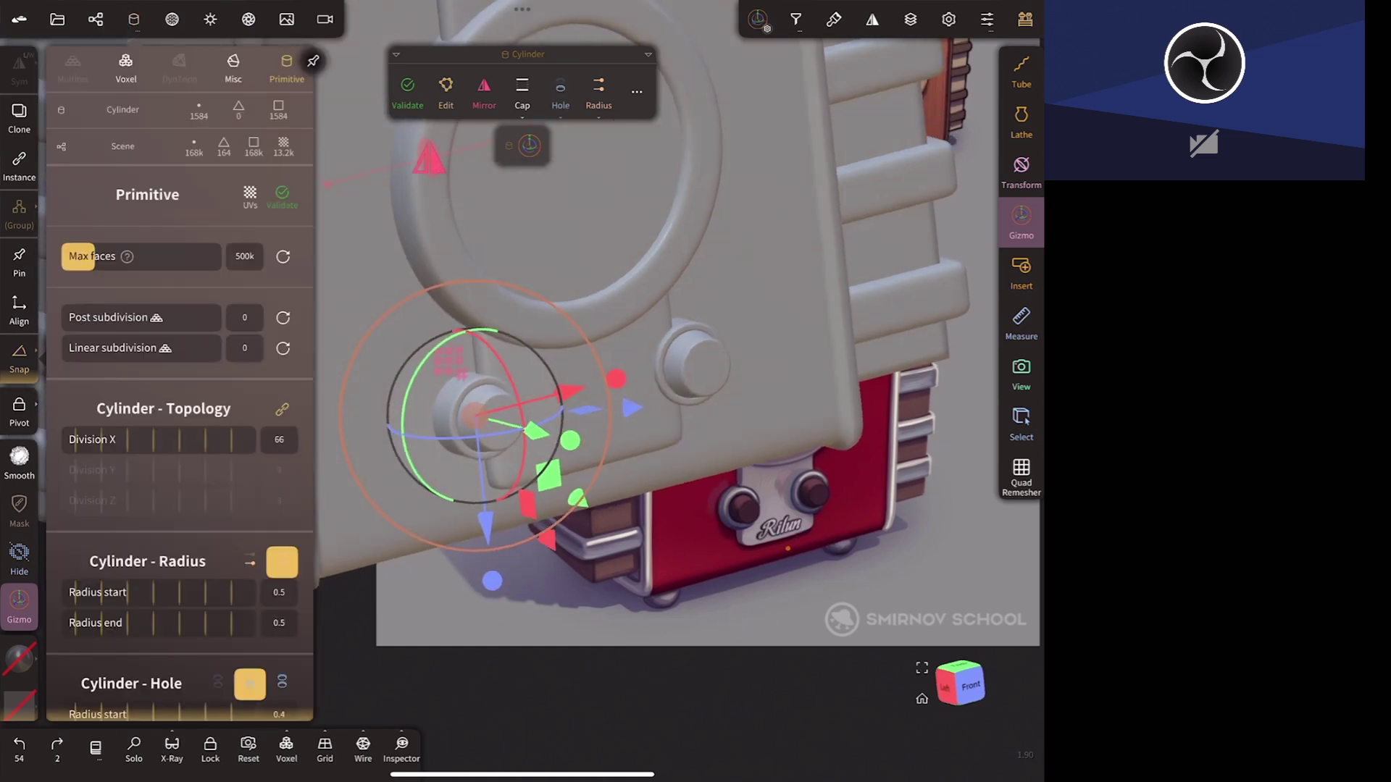
- Select Mirror 2, Mirror 3 and Cylinder 2, then try and undo a small X shift
{"action": "left_click", "coordinate": [95, 19]}
{"action": "left_click", "coordinate": [237, 519]}
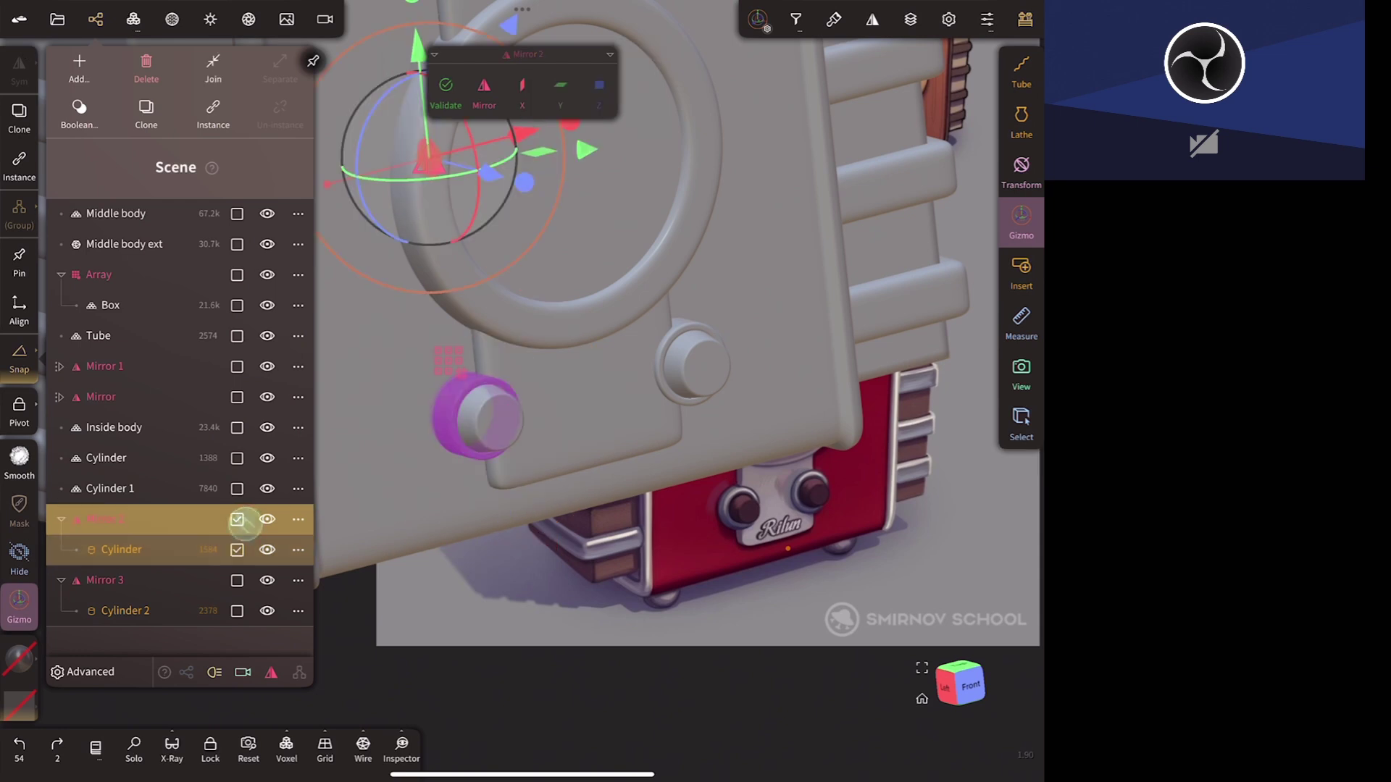
{"action": "left_click", "coordinate": [237, 580]}
{"action": "left_click", "coordinate": [237, 610]}
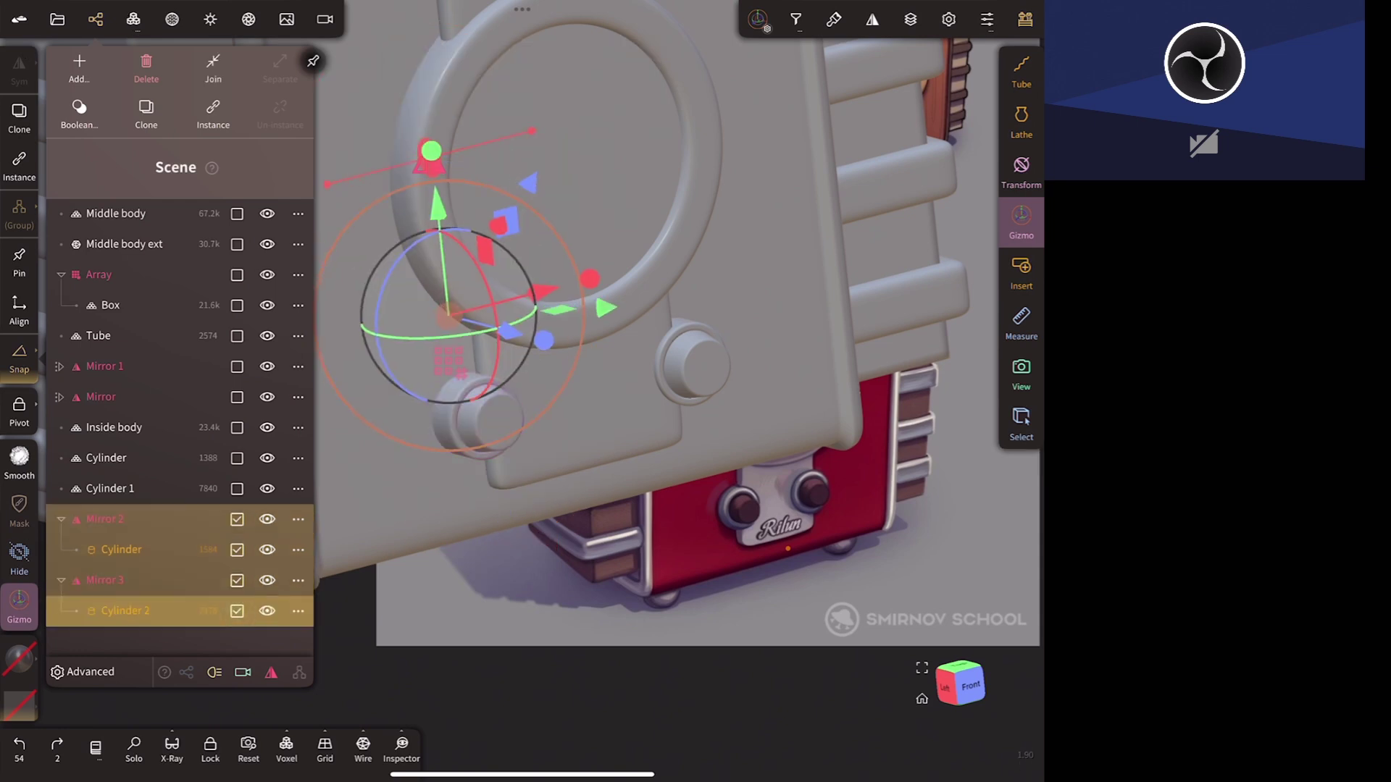
{"action": "left_click_drag", "start_coordinate": [545, 292], "coordinate": [560, 292]}
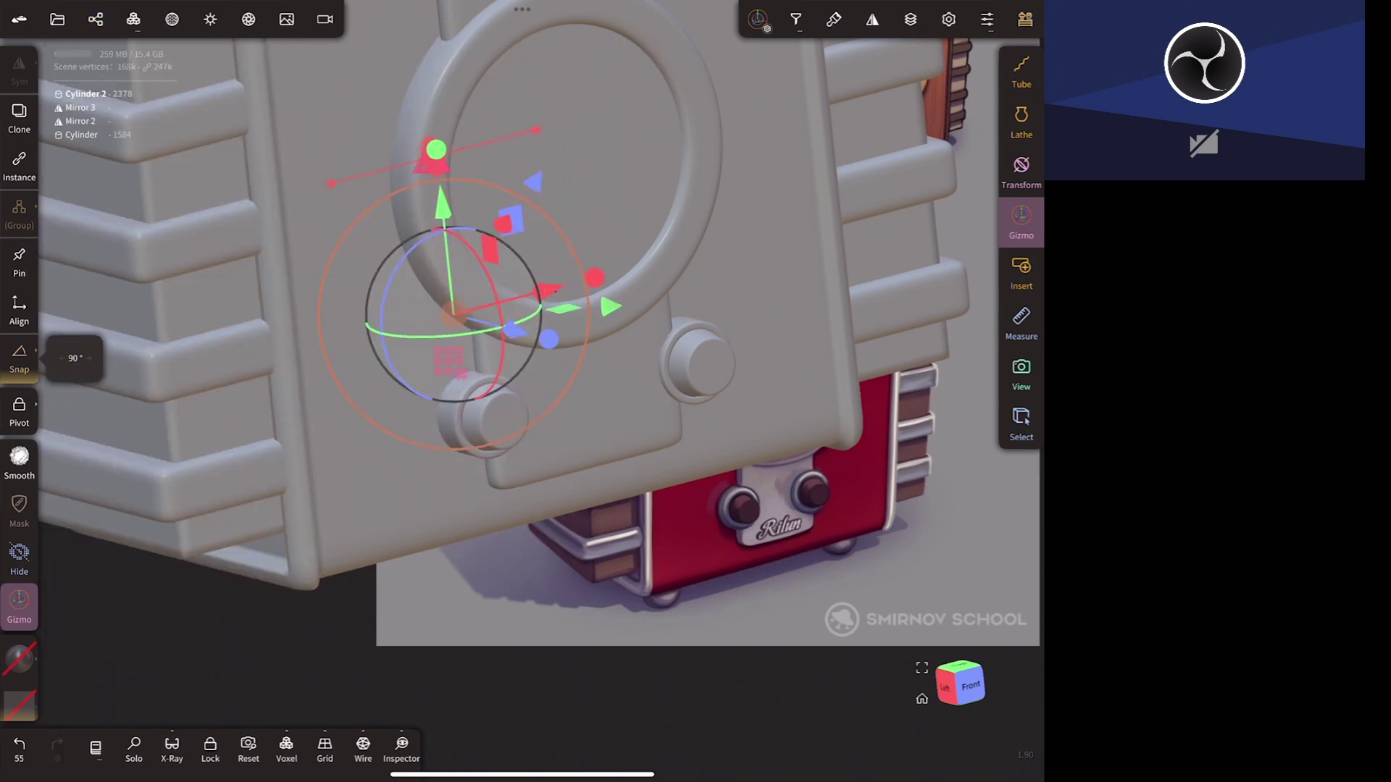
{"action": "left_click_drag", "start_coordinate": [789, 478], "coordinate": [794, 536]}
{"action": "key", "text": "ctrl+z"}
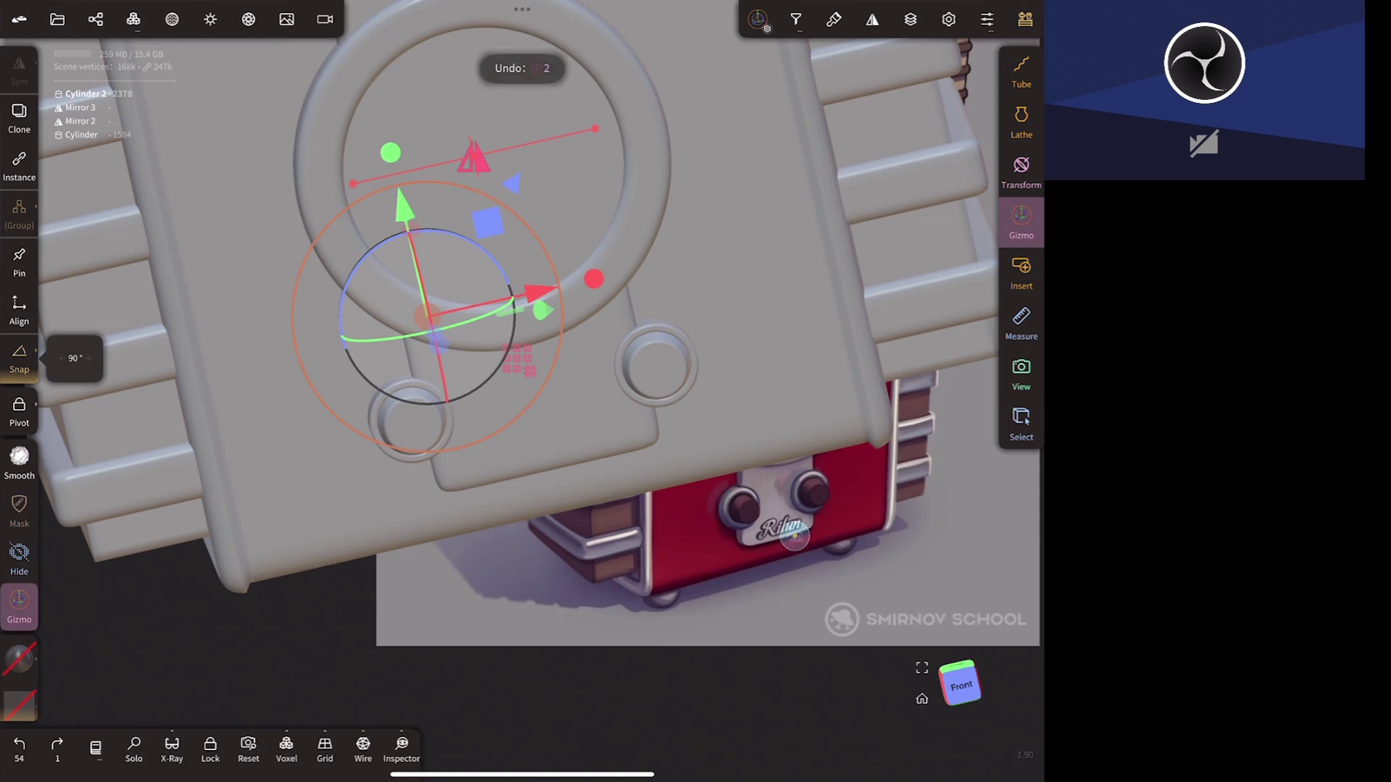
- Reselect so only the Cylinder under Mirror 2 and Cylinder 2 are selected together
{"action": "left_click", "coordinate": [95, 19]}
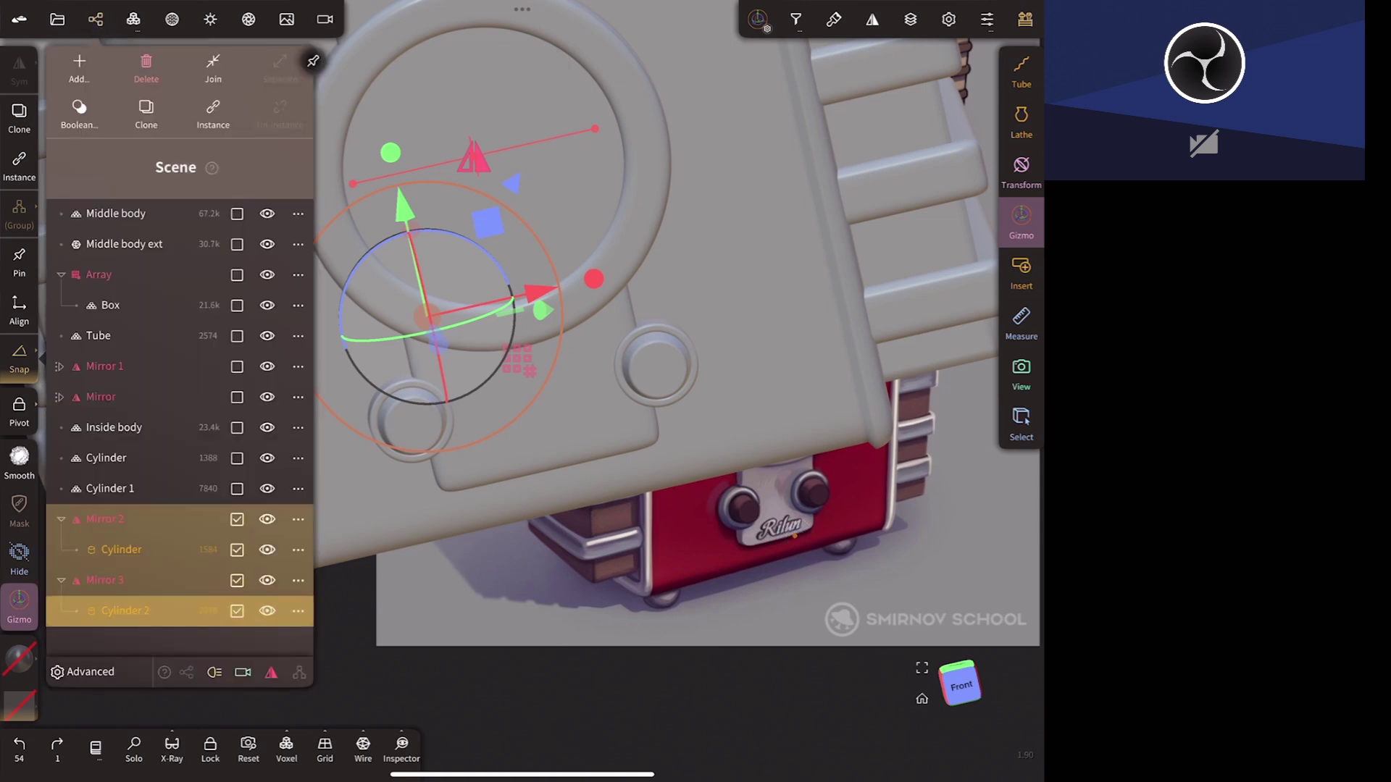
{"action": "left_click", "coordinate": [105, 580]}
{"action": "left_click", "coordinate": [239, 552]}
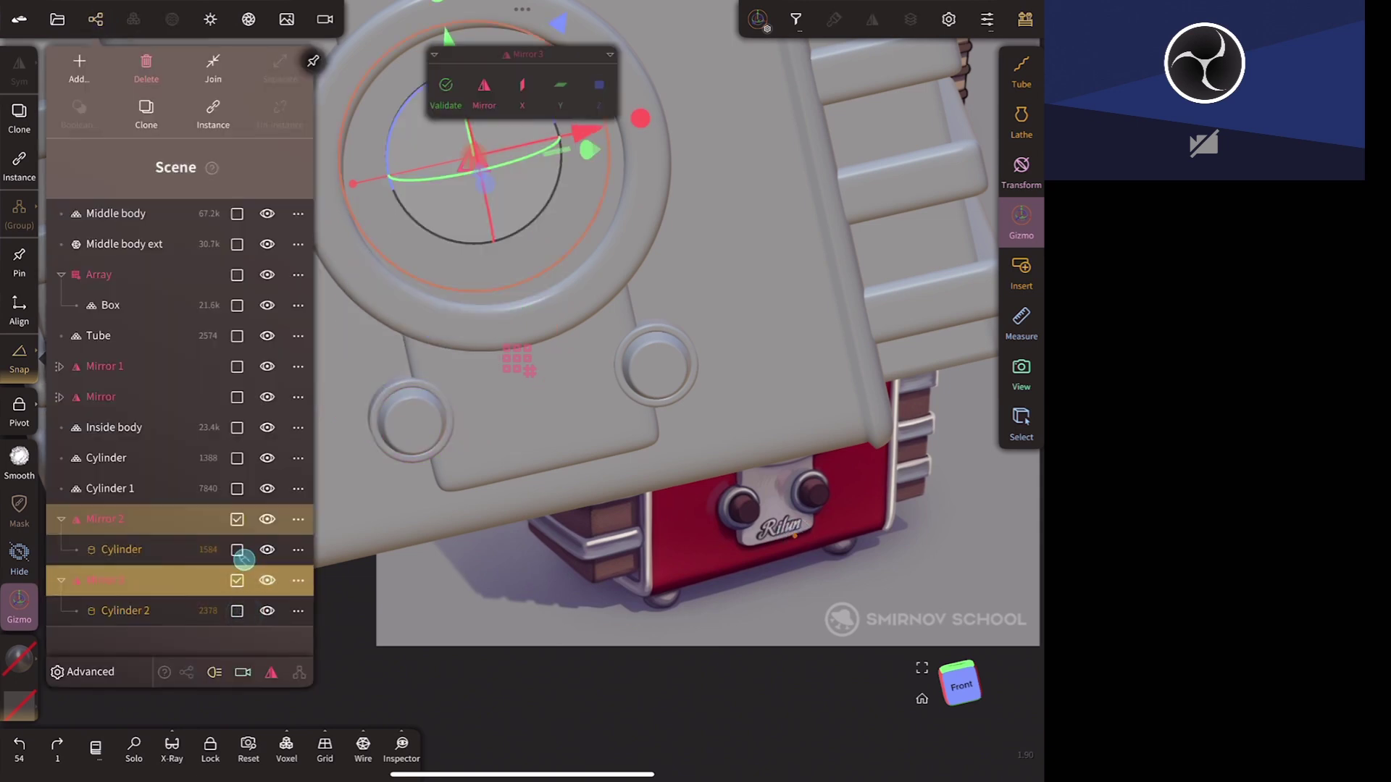
{"action": "left_click", "coordinate": [389, 424]}
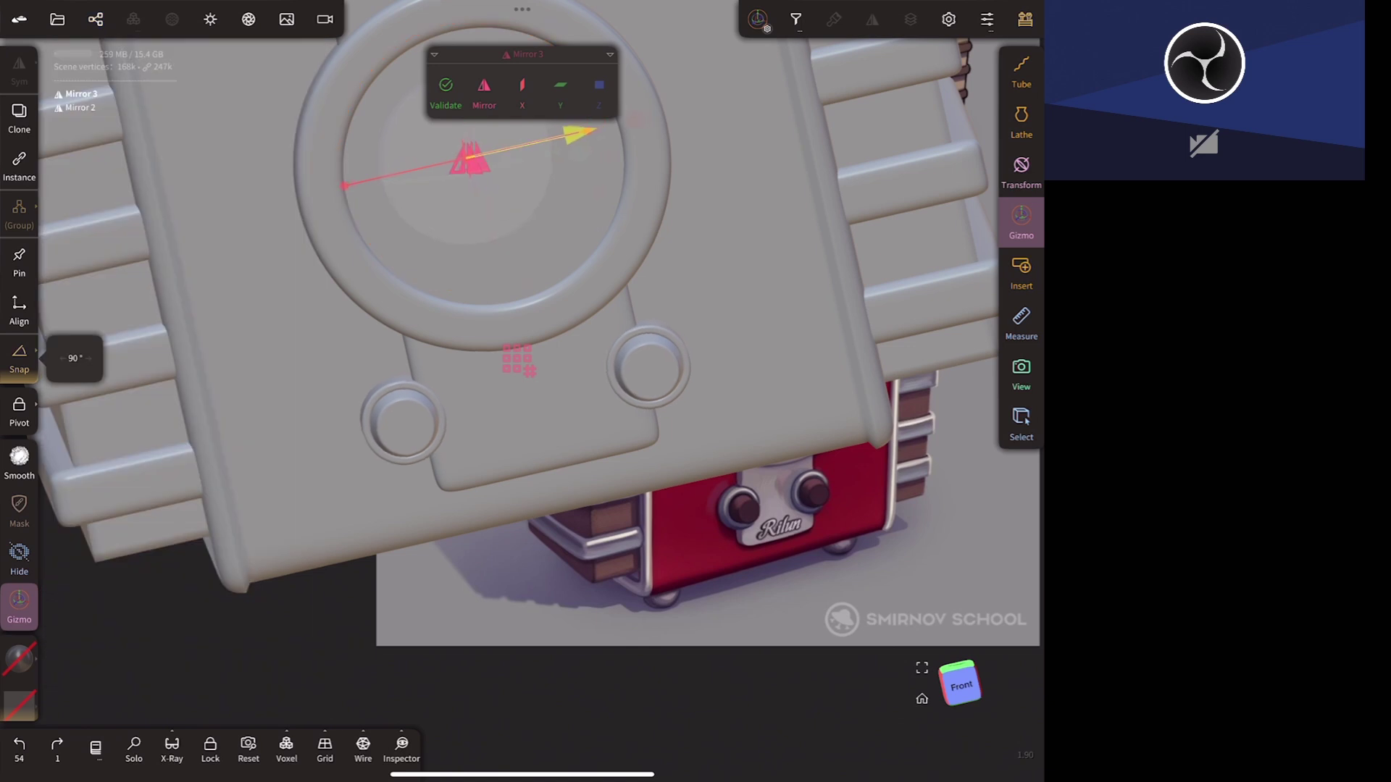
{"action": "key", "text": "ctrl+z"}
{"action": "left_click", "coordinate": [95, 19]}
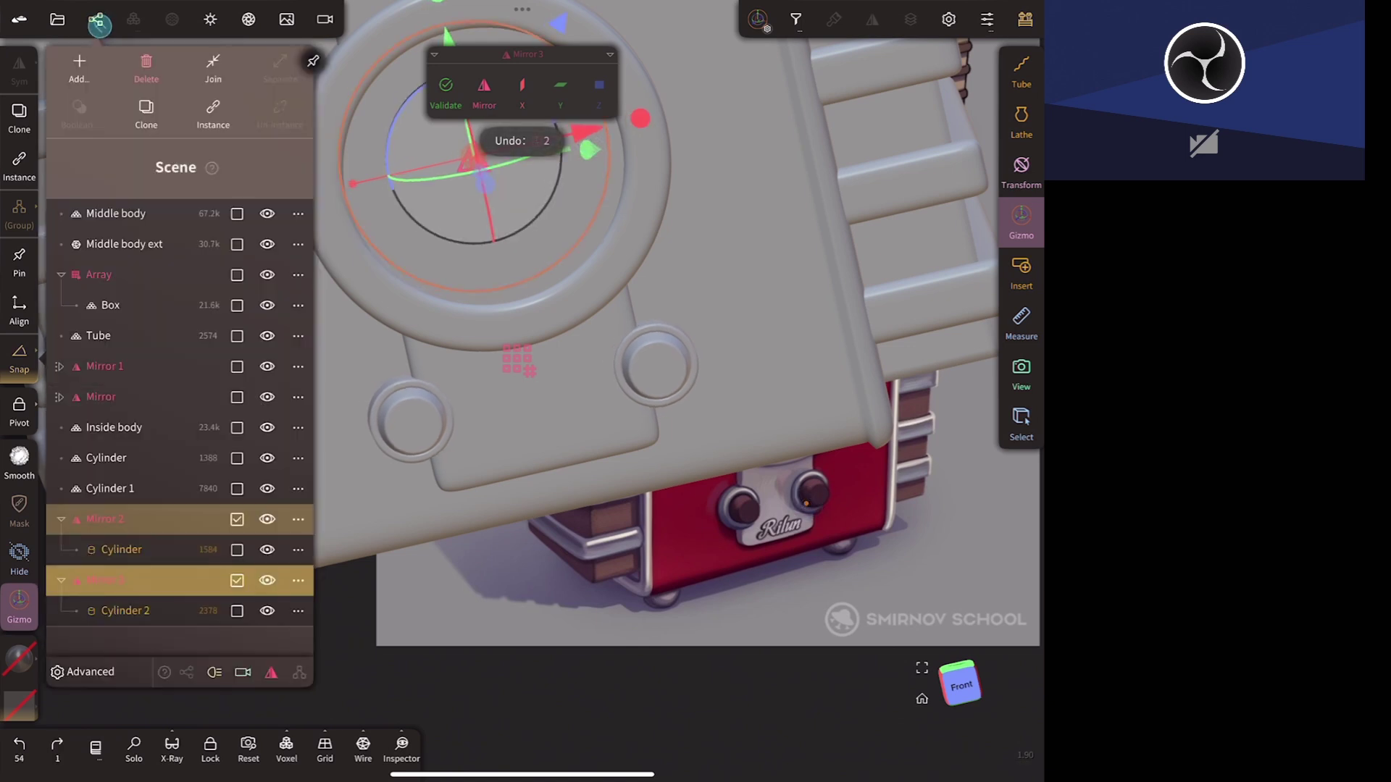
{"action": "left_click", "coordinate": [105, 580]}
{"action": "left_click", "coordinate": [237, 611]}
{"action": "left_click", "coordinate": [237, 549]}
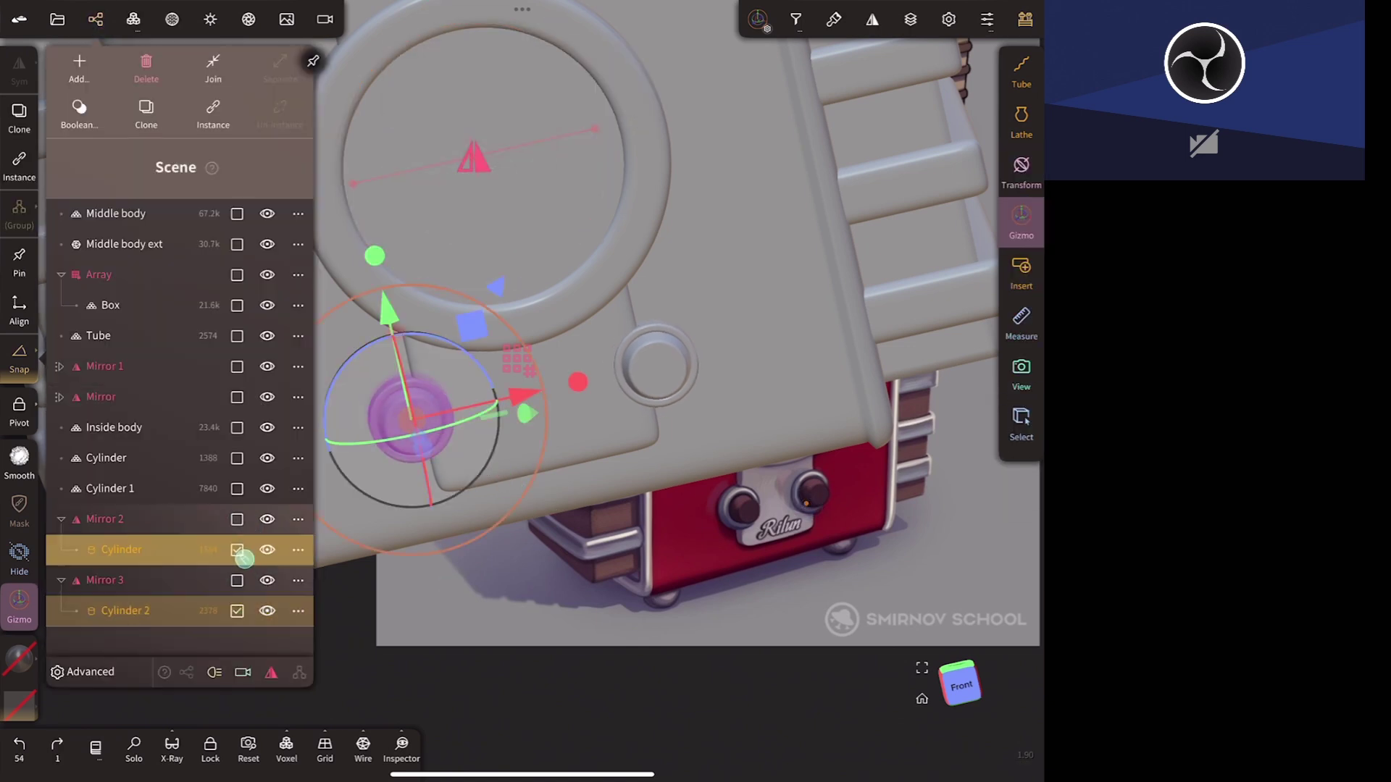
{"action": "left_click", "coordinate": [95, 19]}
- In Front view, slide both knob cylinders left along X onto the left ring, then zoom out
{"action": "left_click_drag", "start_coordinate": [500, 405], "coordinate": [435, 442]}
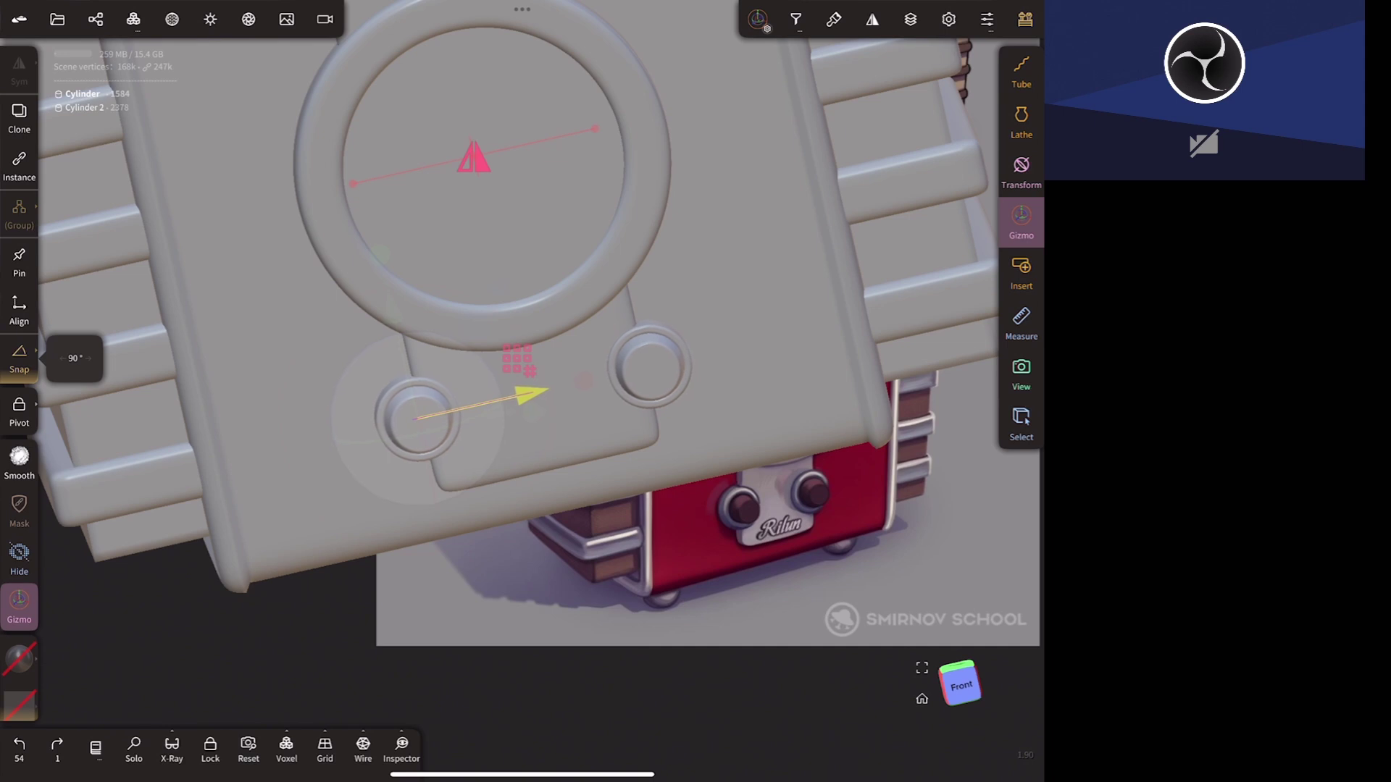
{"action": "left_click", "coordinate": [960, 684]}
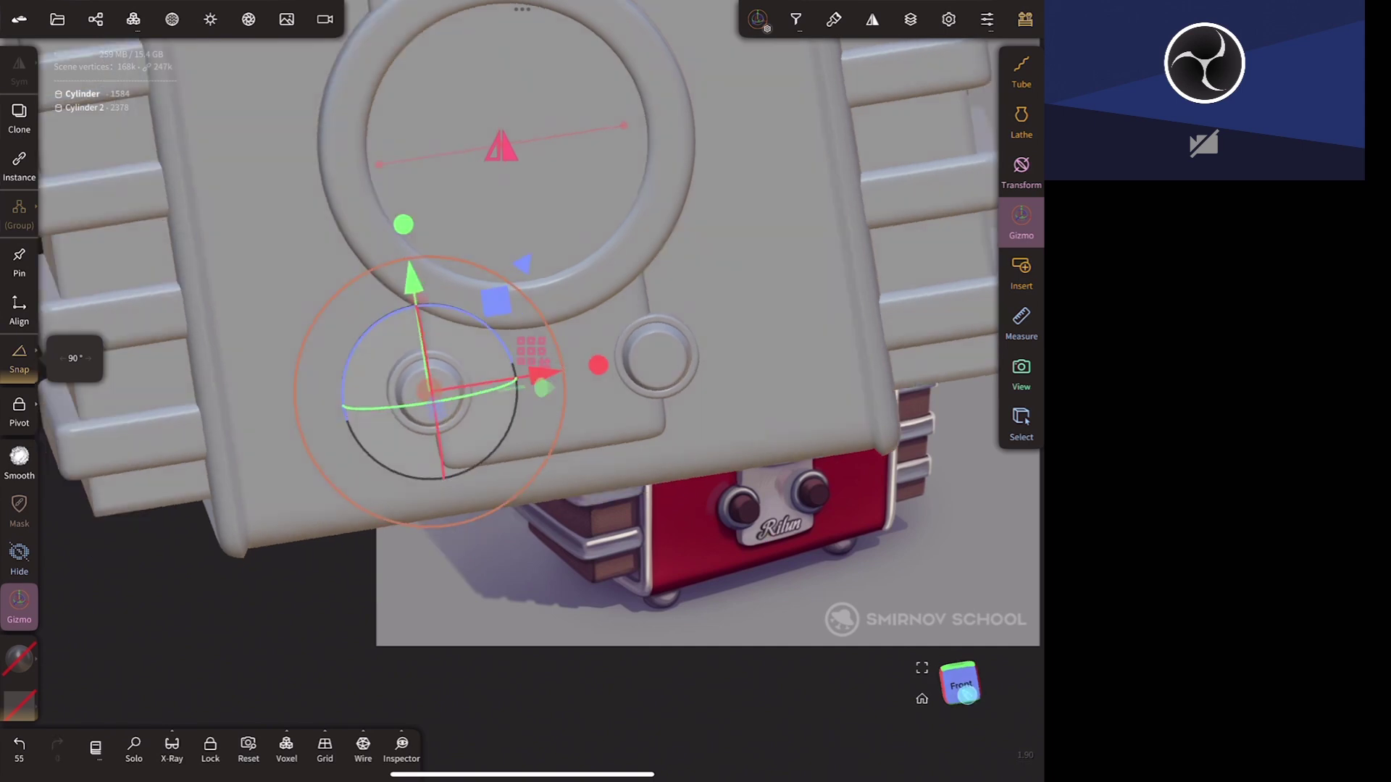
{"action": "left_click_drag", "start_coordinate": [569, 335], "coordinate": [470, 341]}
{"action": "left_click_drag", "start_coordinate": [688, 649], "coordinate": [706, 660]}
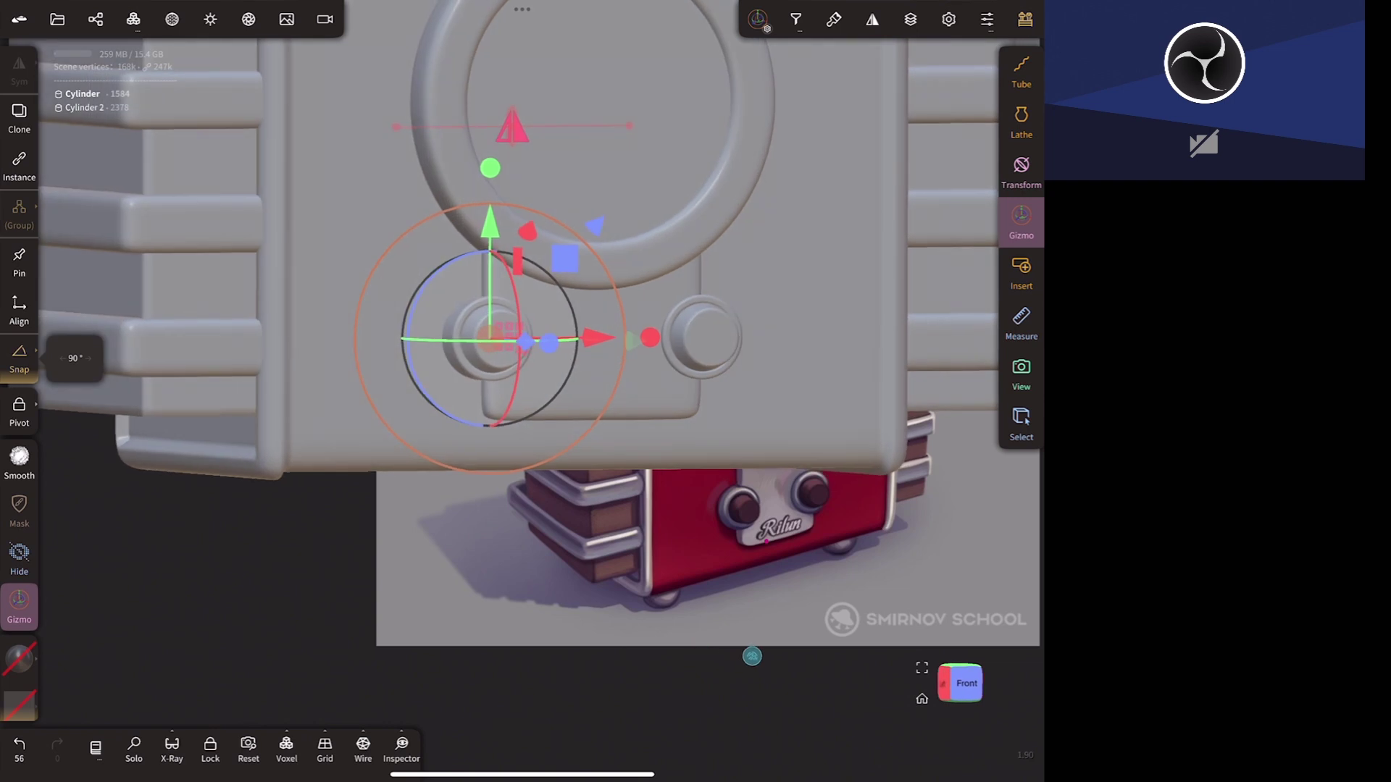
{"action": "left_click_drag", "start_coordinate": [584, 262], "coordinate": [587, 259]}
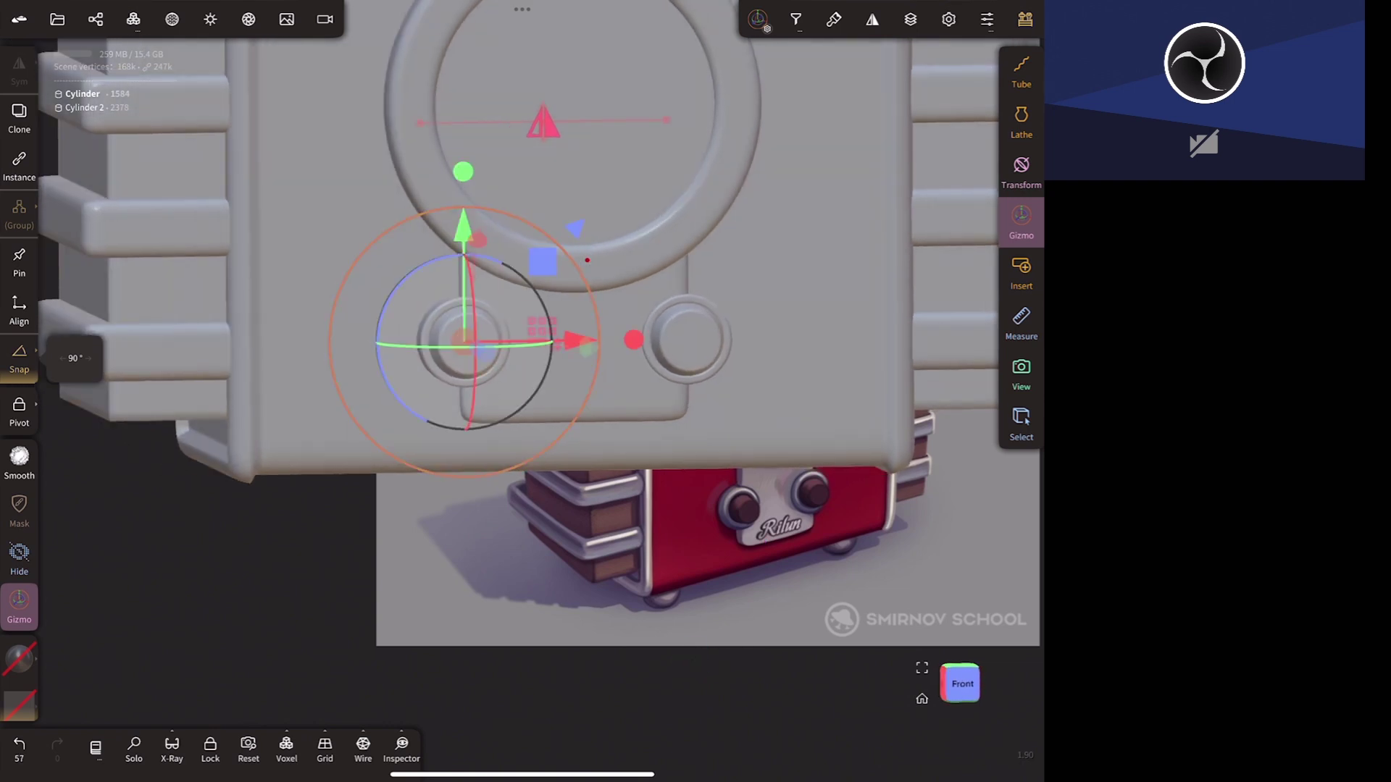
{"action": "scroll", "coordinate": [782, 507], "scroll_direction": "up", "scroll_amount": 5}
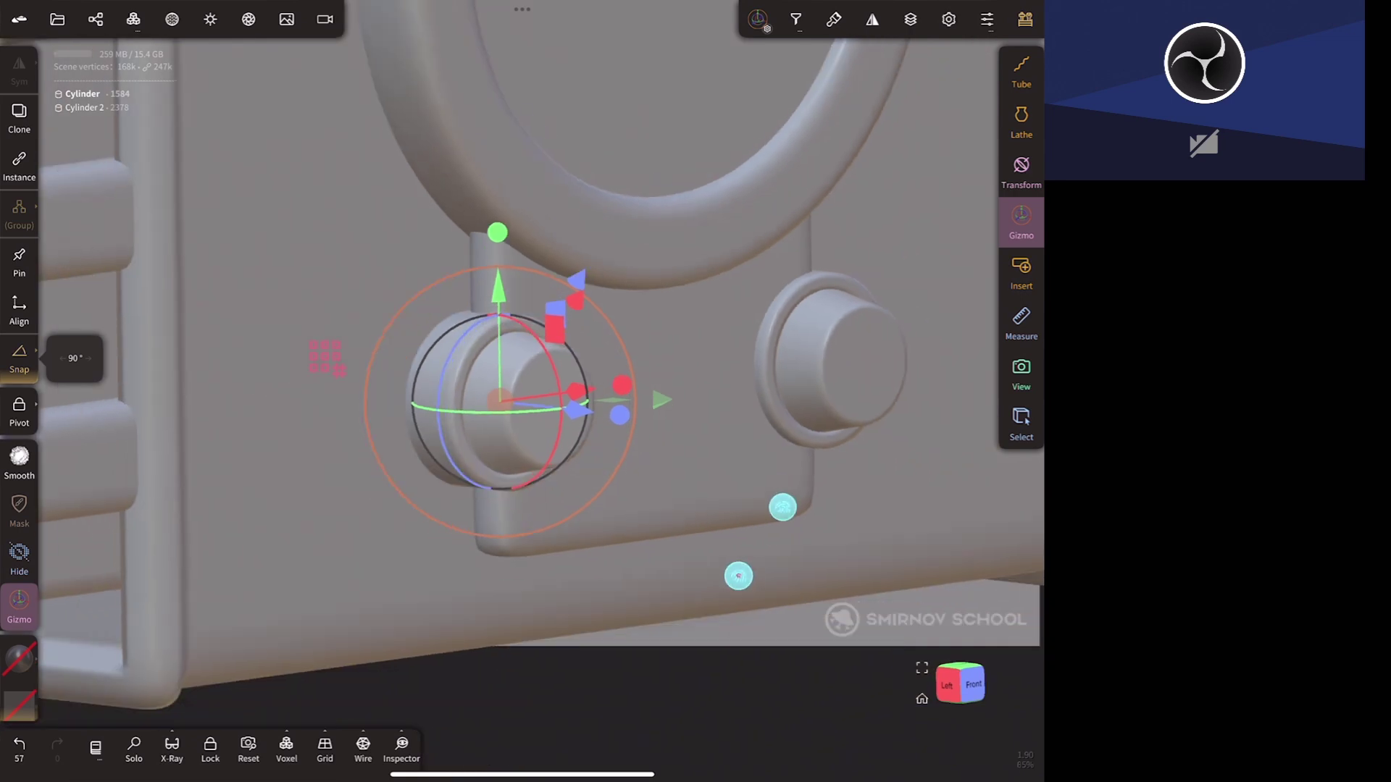
{"action": "scroll", "coordinate": [783, 507], "scroll_direction": "down", "scroll_amount": 3}
{"action": "scroll", "coordinate": [782, 507], "scroll_direction": "down", "scroll_amount": 2}
{"action": "scroll", "coordinate": [789, 478], "scroll_direction": "down", "scroll_amount": 2}
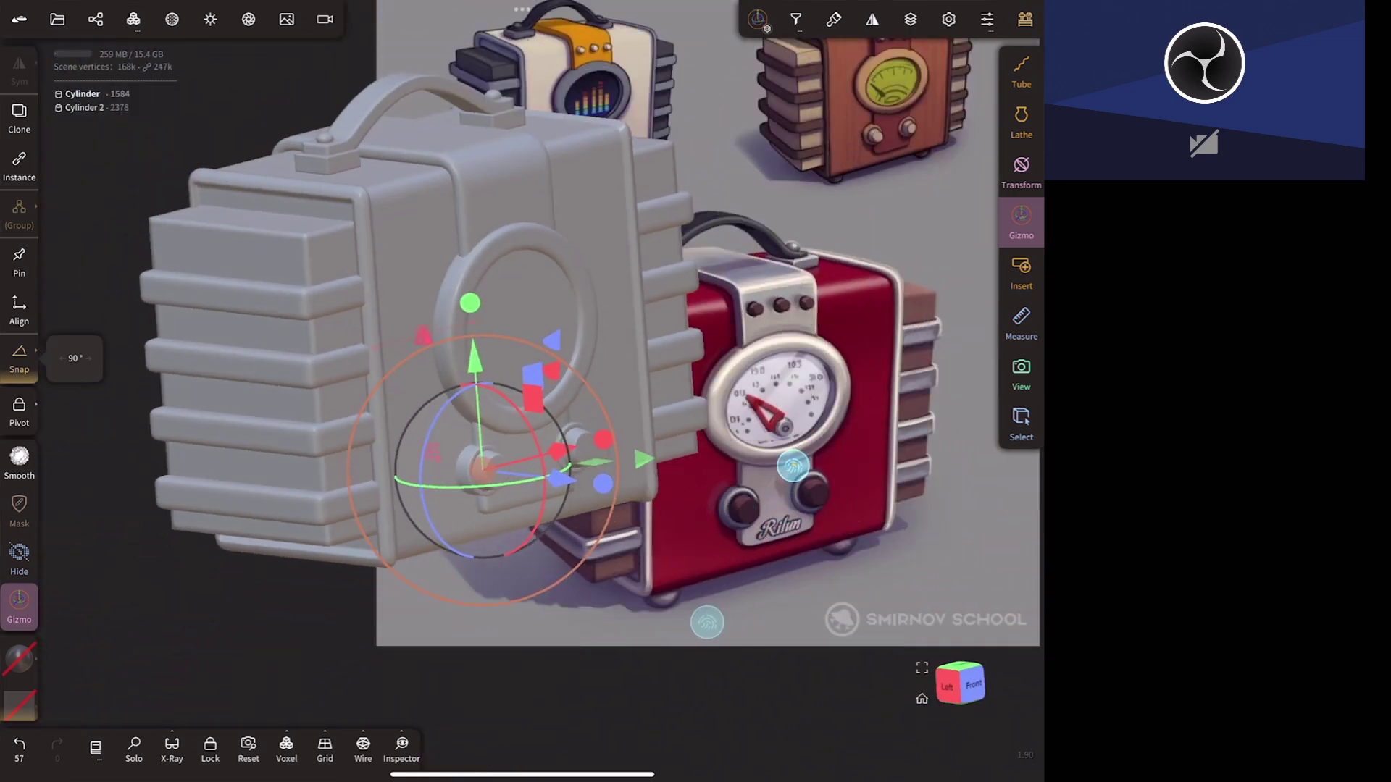
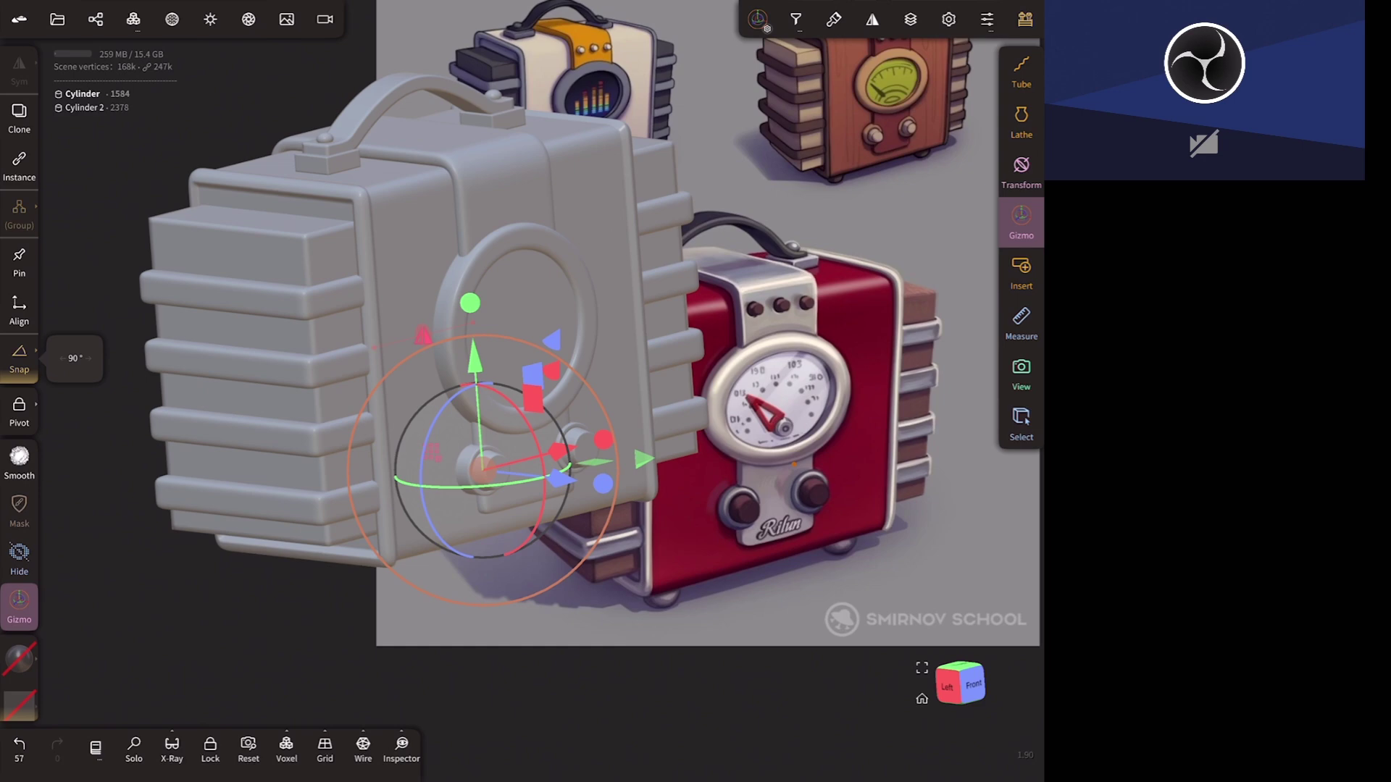
- Frame the radio in a zoomed-in straight front view and open the Scene object list
{"action": "mouse_move", "coordinate": [785, 572]}
{"action": "left_mouse_down"}
{"action": "mouse_move", "coordinate": [748, 485]}
{"action": "mouse_move", "coordinate": [753, 511]}
{"action": "left_mouse_up"}
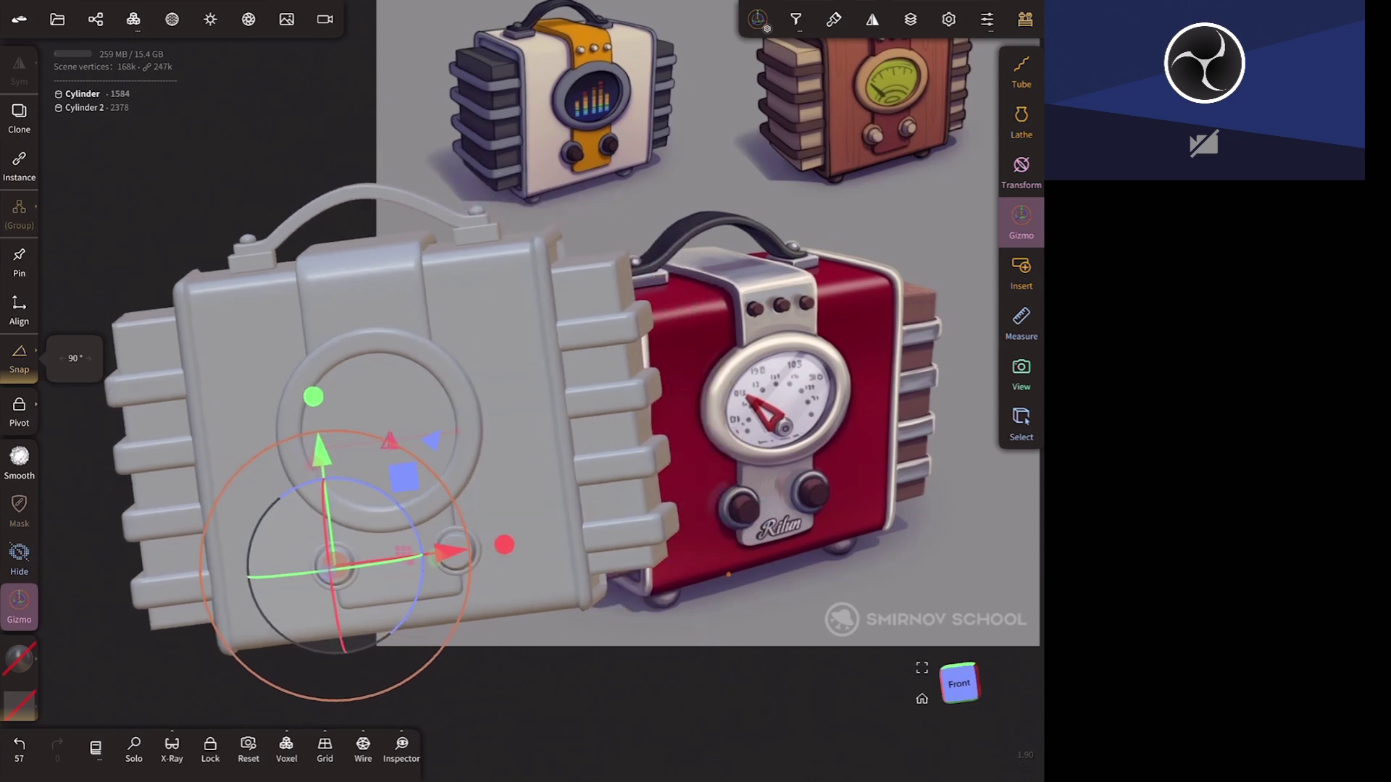
{"action": "mouse_move", "coordinate": [728, 575]}
{"action": "left_mouse_down"}
{"action": "mouse_move", "coordinate": [705, 622]}
{"action": "mouse_move", "coordinate": [786, 471]}
{"action": "left_mouse_up"}
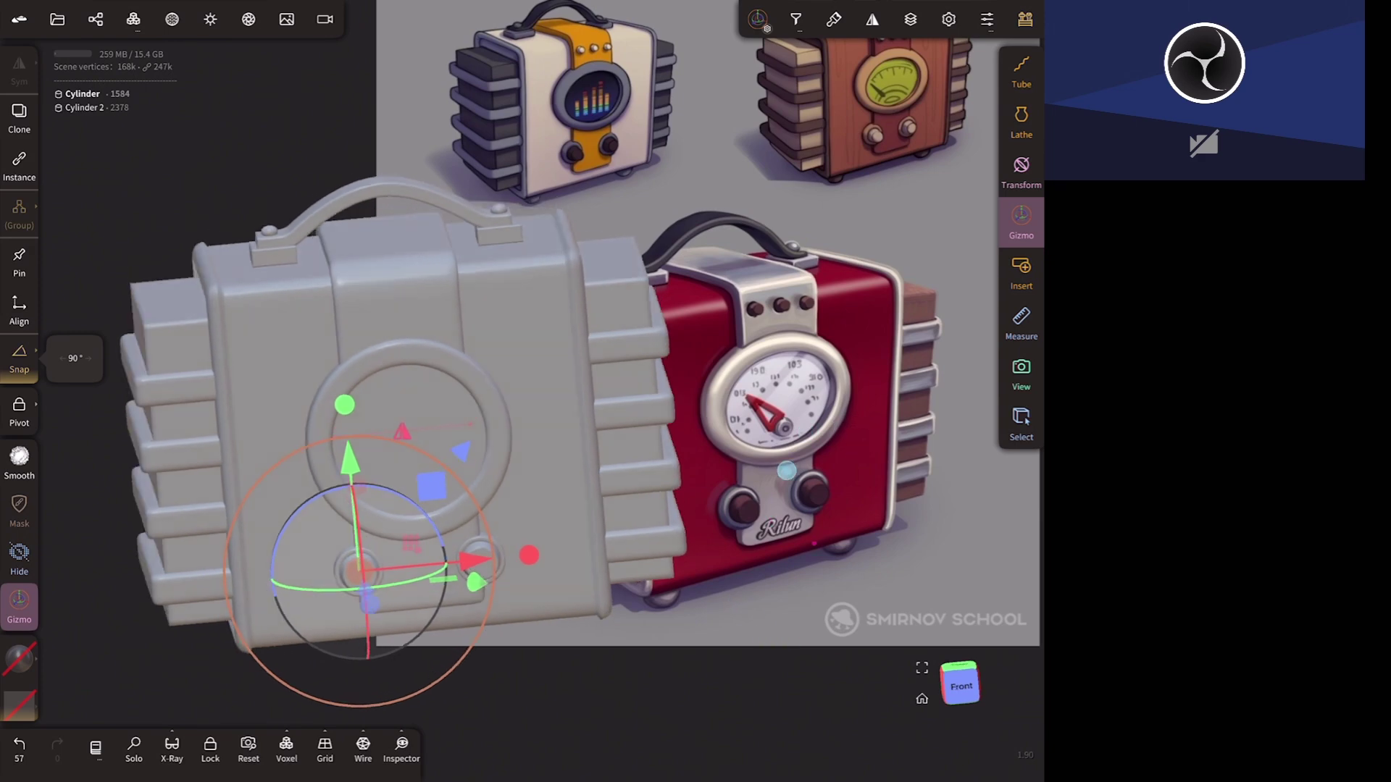
{"action": "left_click", "coordinate": [960, 685]}
{"action": "left_click_drag", "start_coordinate": [833, 471], "coordinate": [885, 403]}
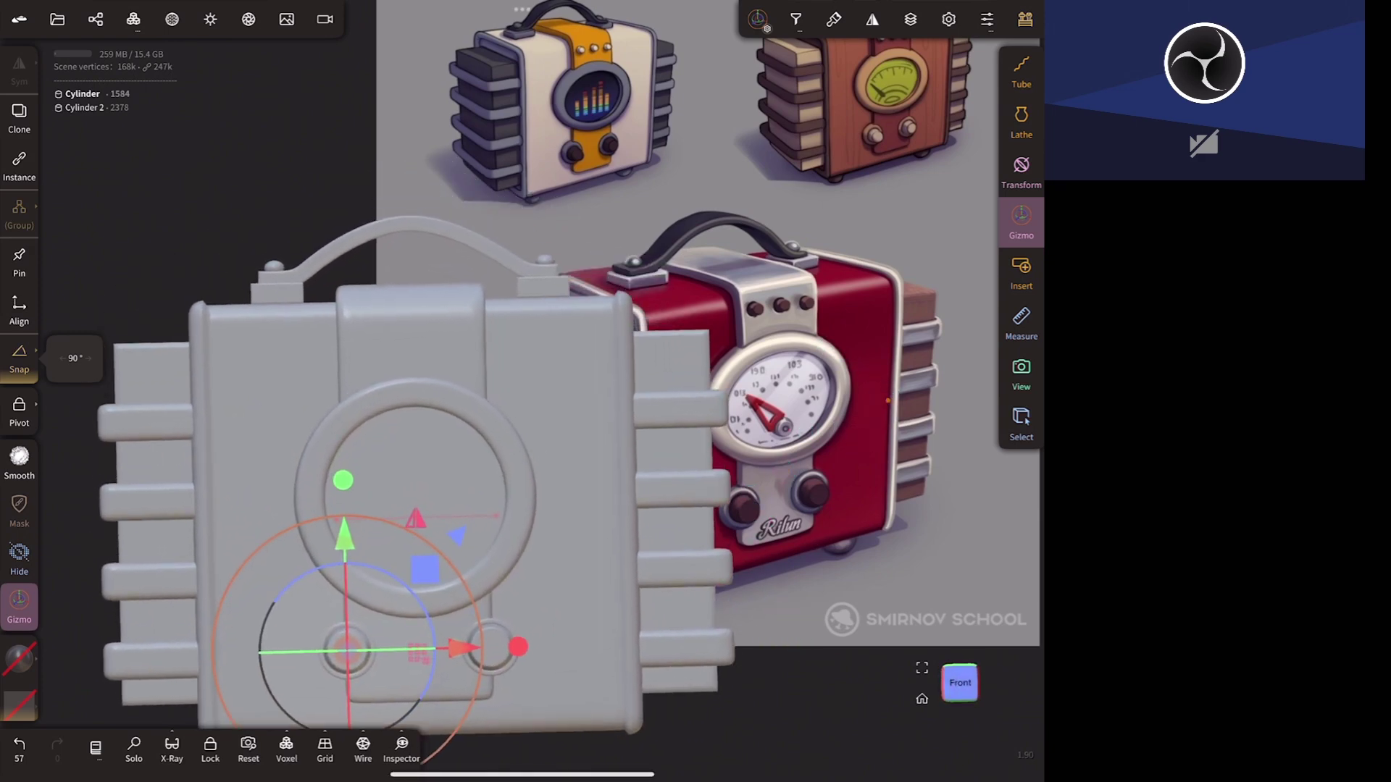
{"action": "left_click", "coordinate": [95, 19]}
{"action": "left_click", "coordinate": [80, 67]}
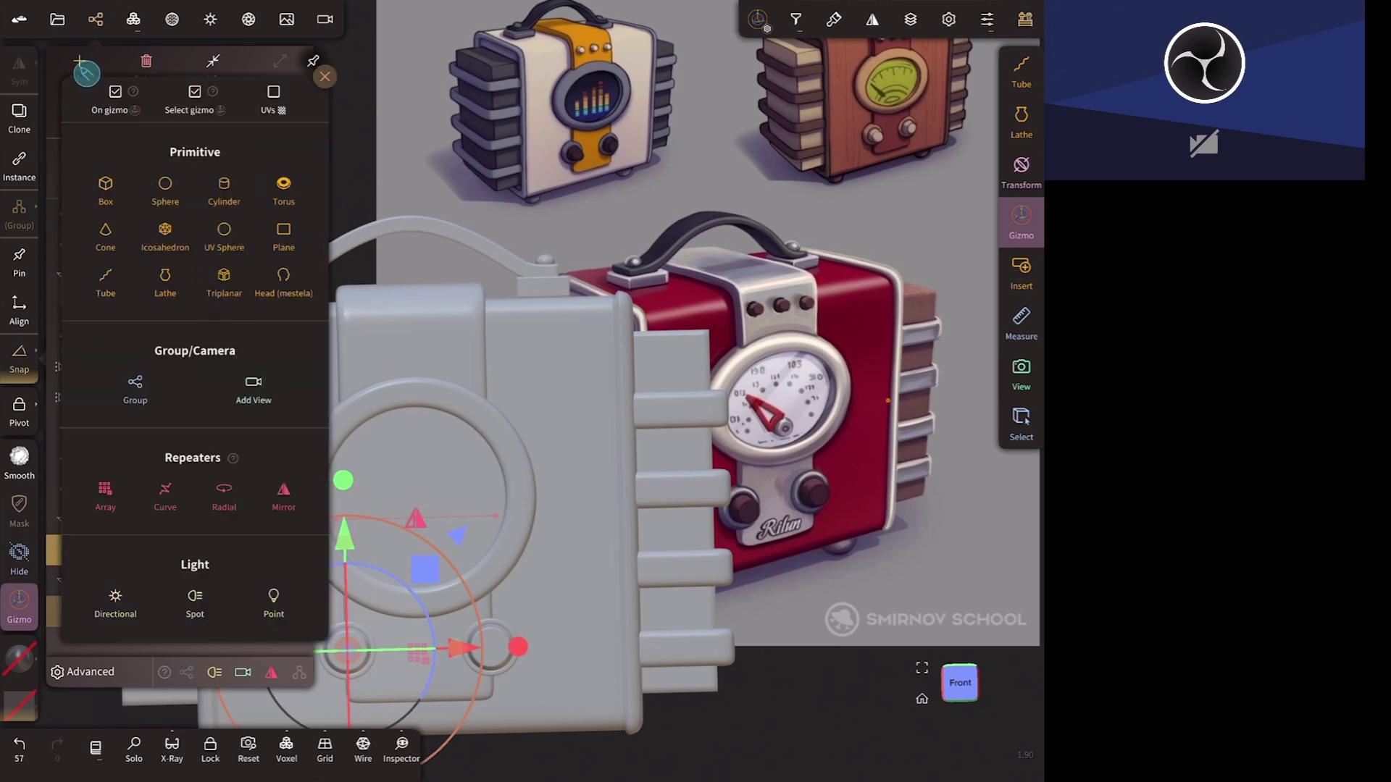
{"action": "left_click", "coordinate": [165, 188]}
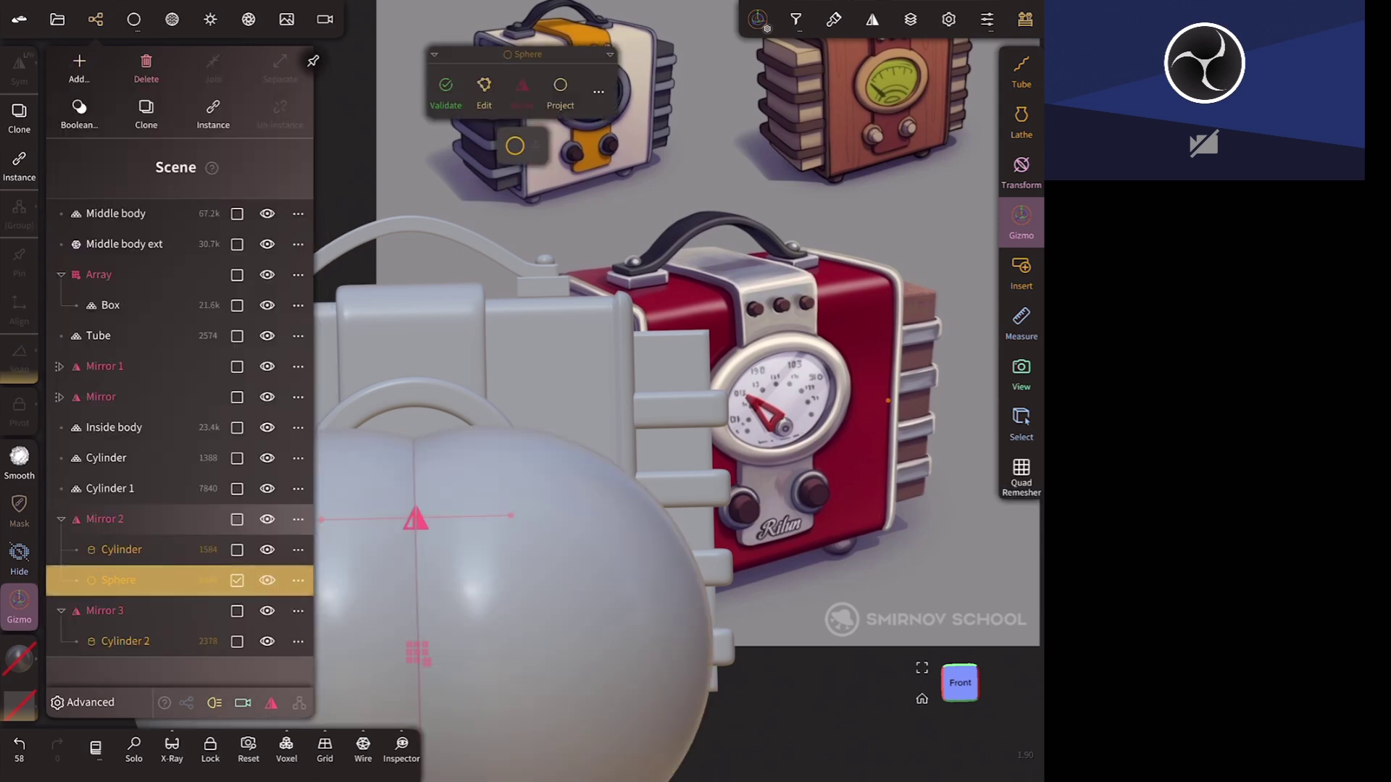
{"action": "left_click_drag", "start_coordinate": [981, 534], "coordinate": [862, 398]}
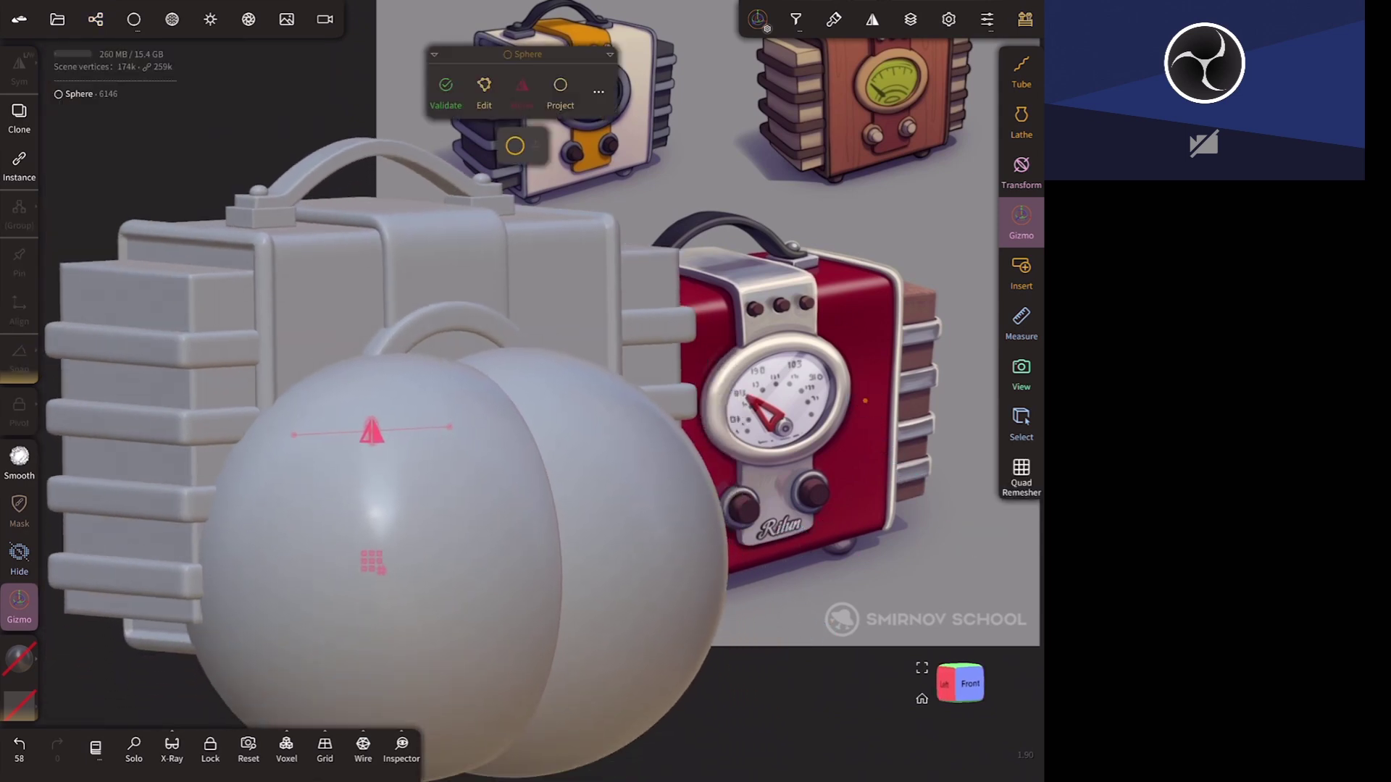
{"action": "left_click", "coordinate": [95, 19]}
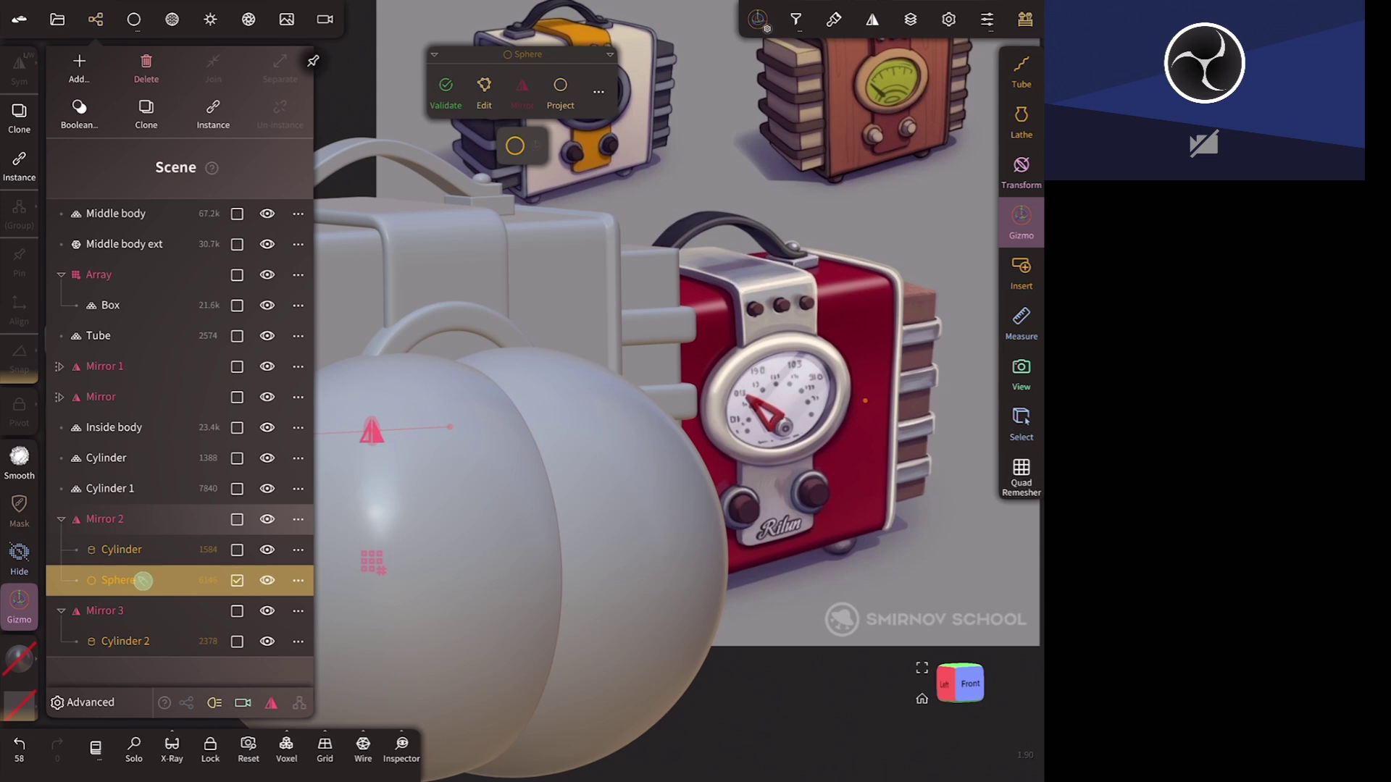
{"action": "left_click_drag", "start_coordinate": [143, 580], "coordinate": [148, 214]}
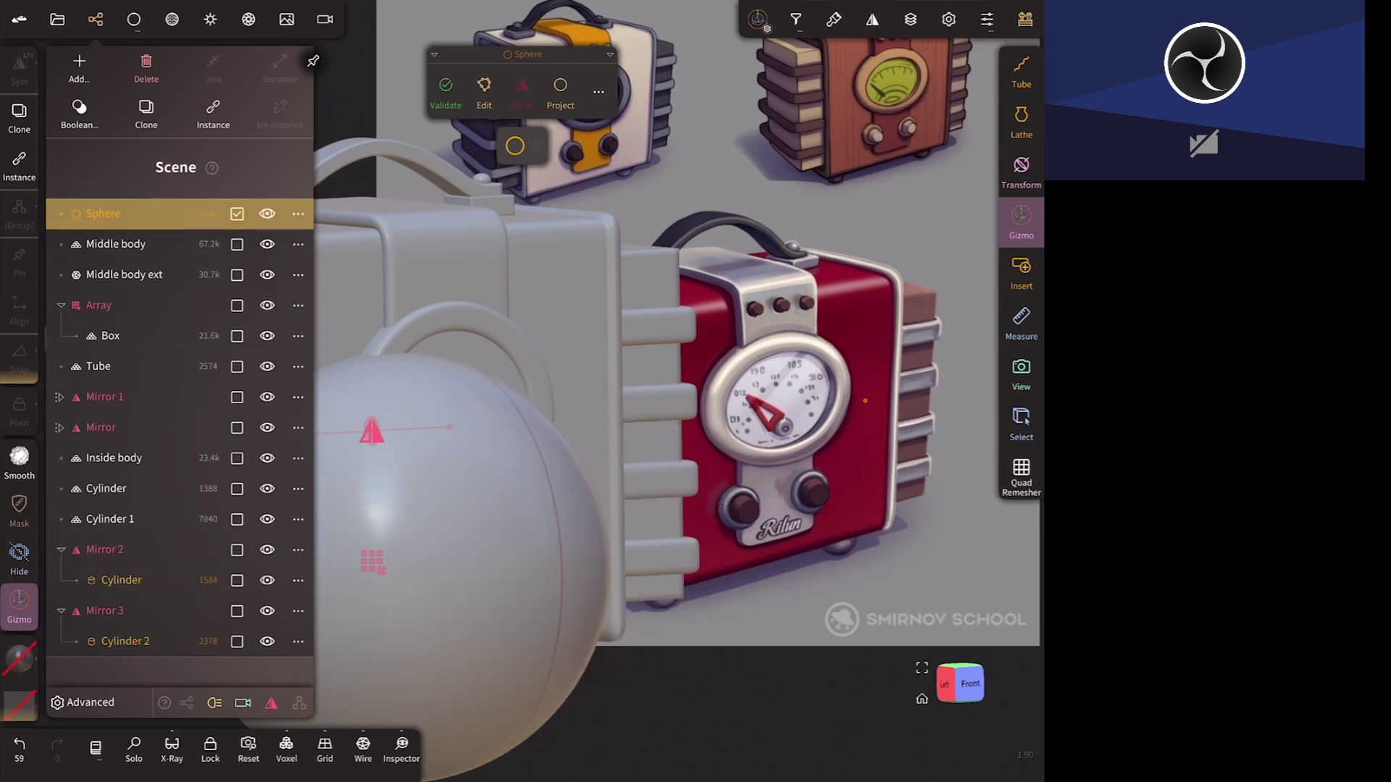
{"action": "left_click", "coordinate": [969, 684]}
{"action": "left_click", "coordinate": [959, 683]}
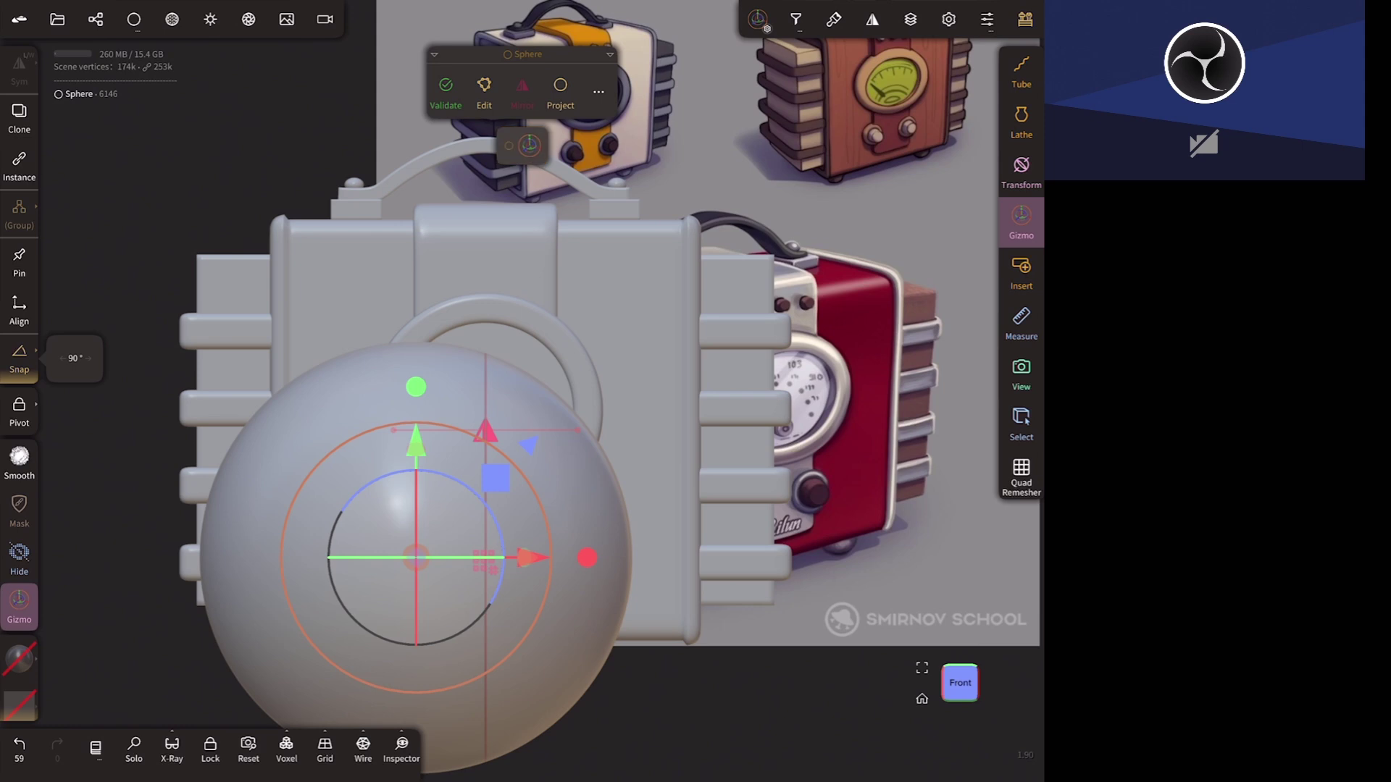
{"action": "left_click_drag", "start_coordinate": [483, 559], "coordinate": [479, 513]}
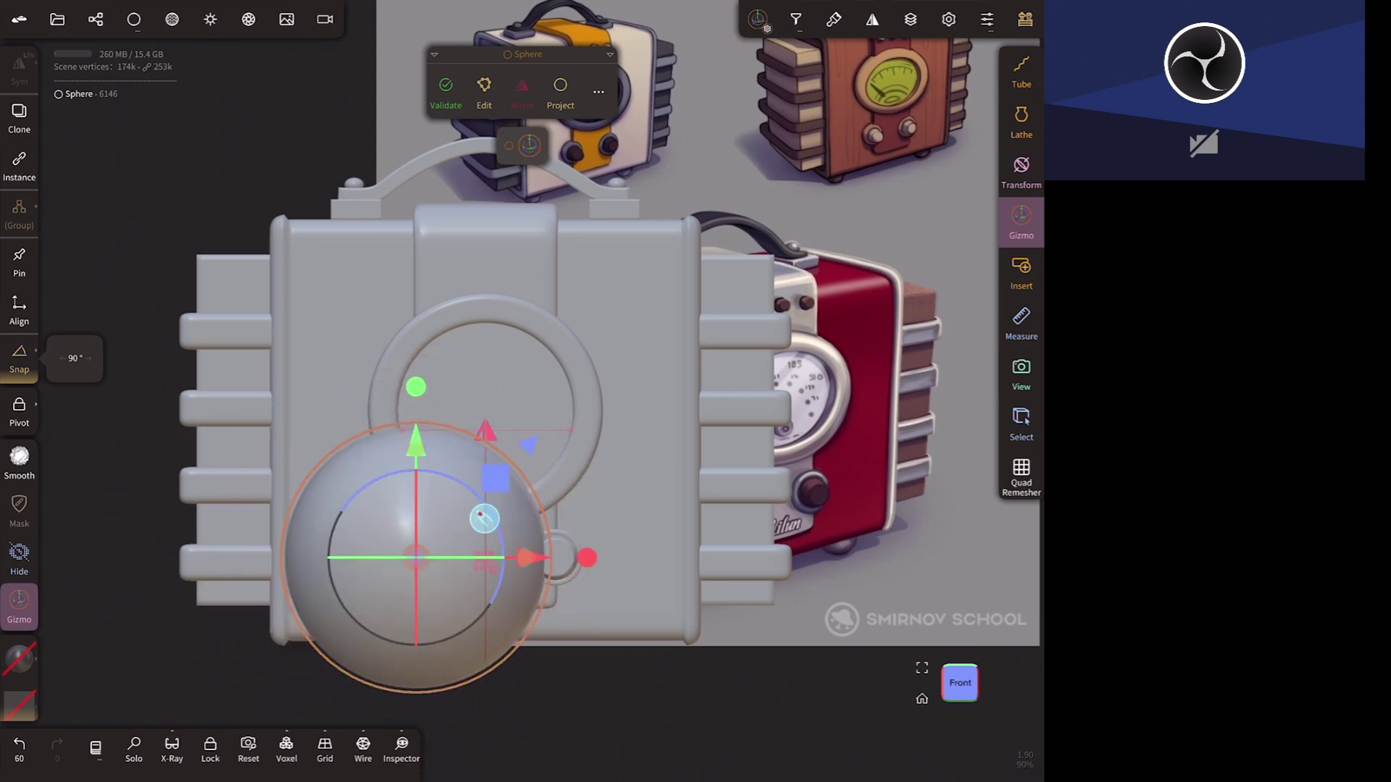
{"action": "left_click", "coordinate": [95, 19]}
{"action": "left_click", "coordinate": [146, 65]}
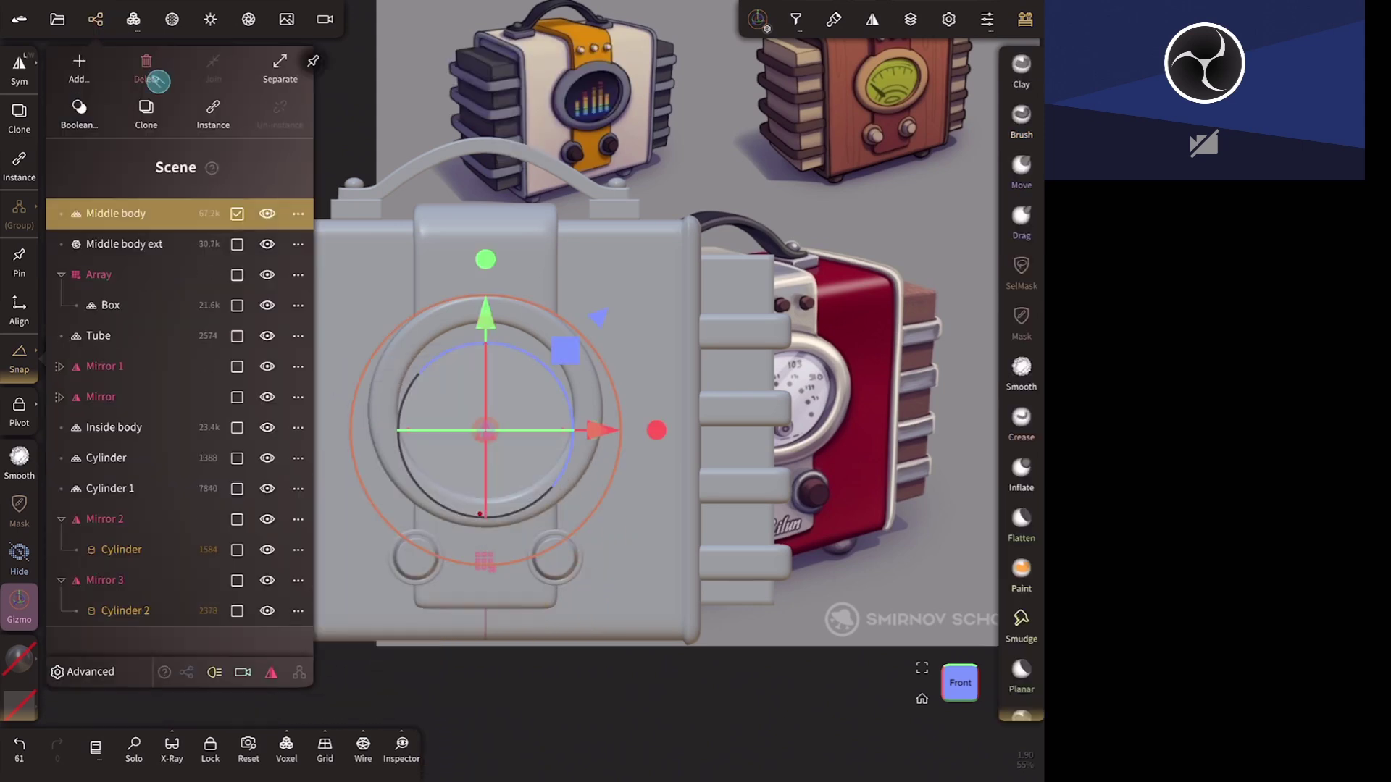
{"action": "left_click_drag", "start_coordinate": [840, 676], "coordinate": [789, 676]}
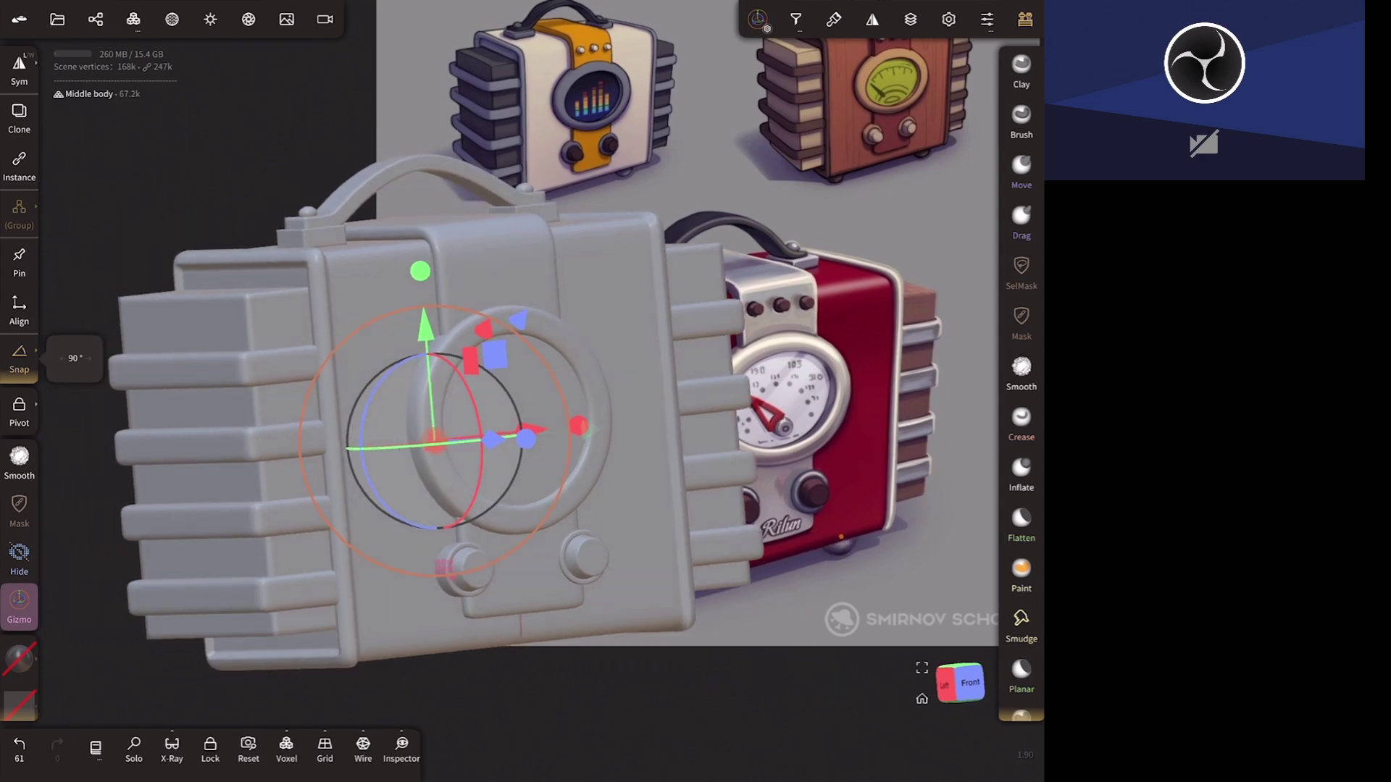
{"action": "mouse_move", "coordinate": [840, 537]}
{"action": "left_mouse_down"}
{"action": "mouse_move", "coordinate": [770, 471]}
{"action": "mouse_move", "coordinate": [727, 637]}
{"action": "mouse_move", "coordinate": [799, 427]}
{"action": "left_mouse_up"}
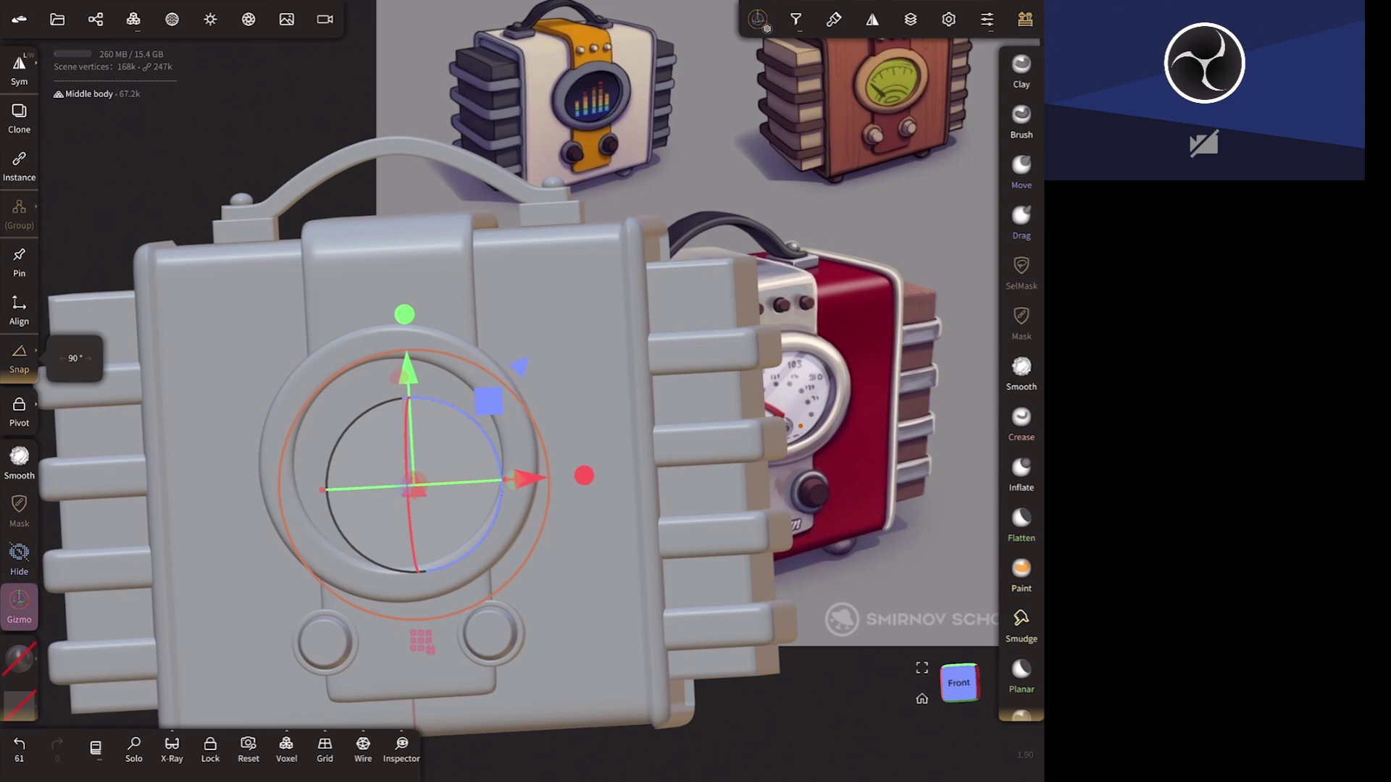
{"action": "left_click", "coordinate": [95, 19]}
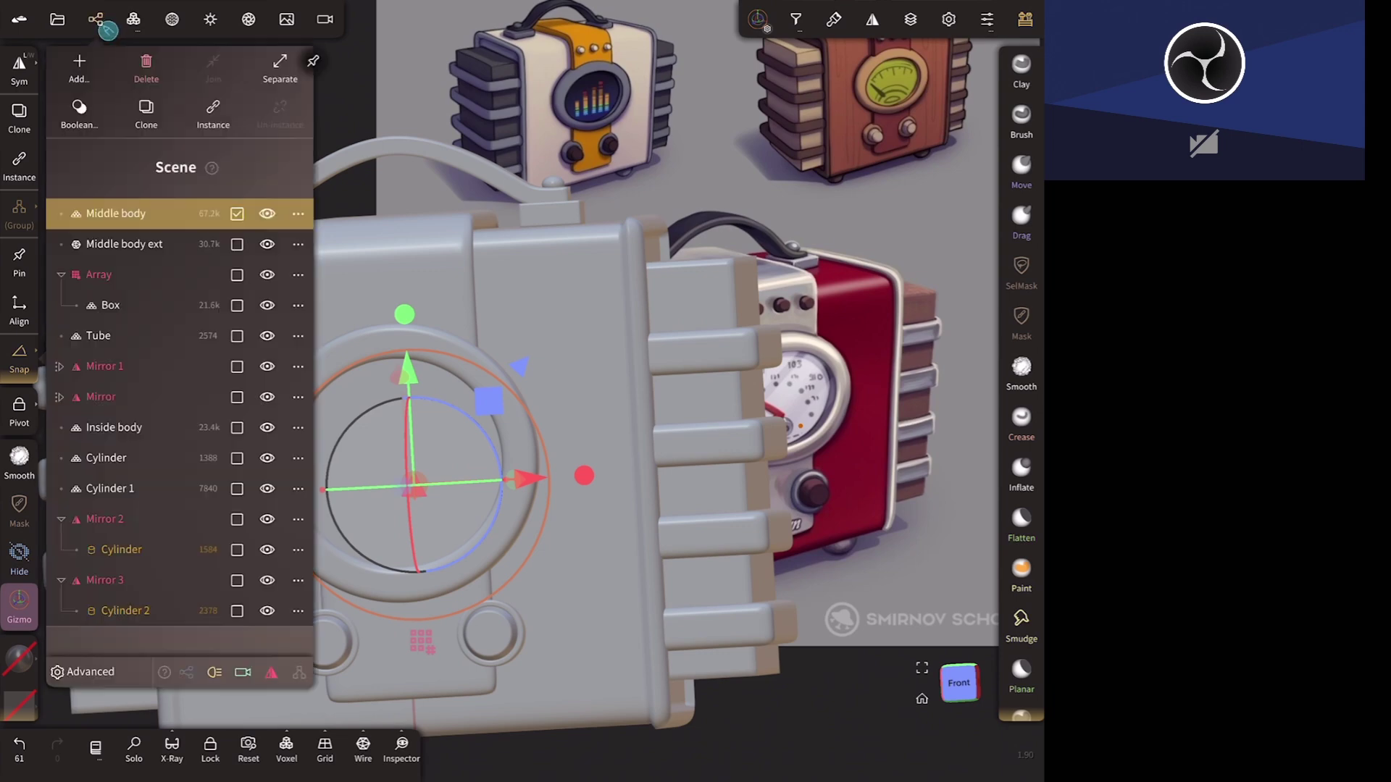
- Add a Cylinder, turn it a quarter, thin it and move it onto the radio's upper front face
{"action": "left_click", "coordinate": [79, 69]}
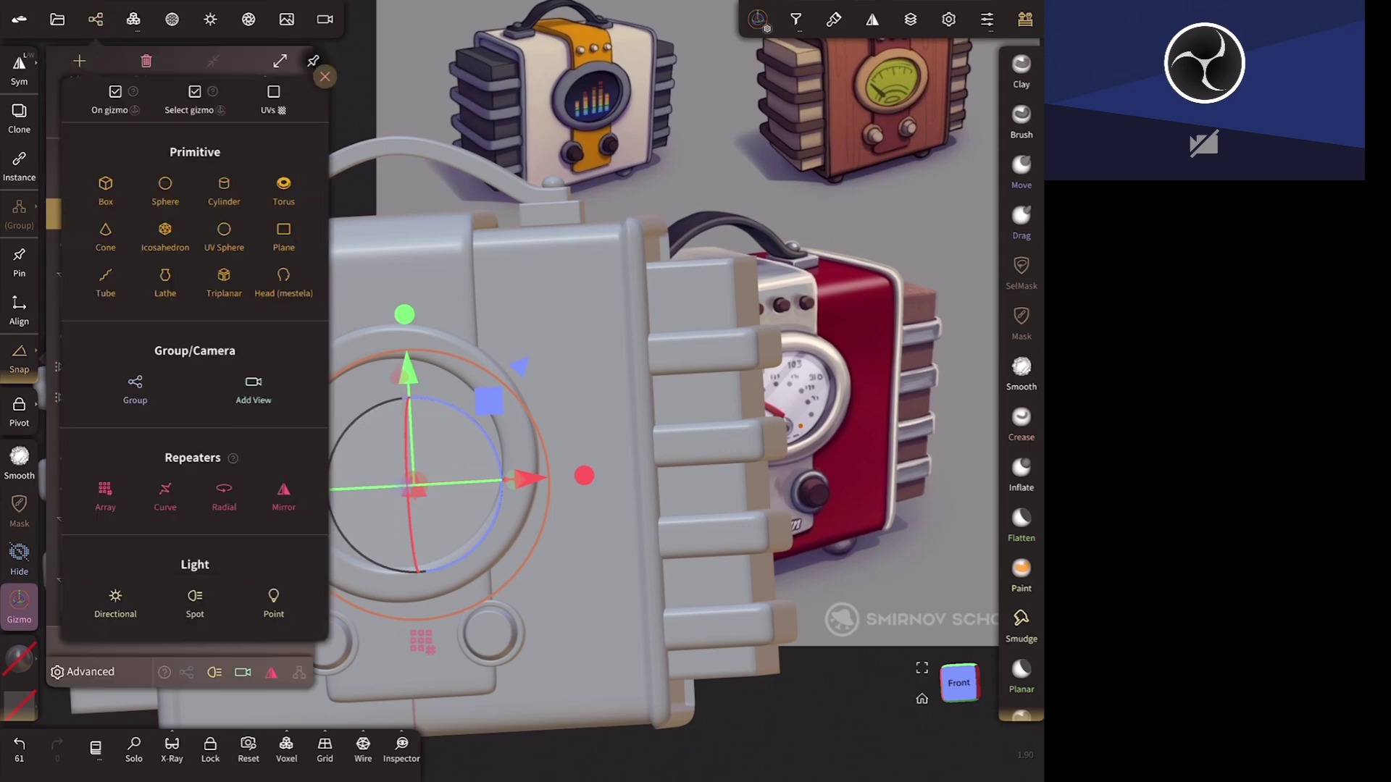
{"action": "left_click", "coordinate": [280, 186]}
{"action": "left_click", "coordinate": [961, 467]}
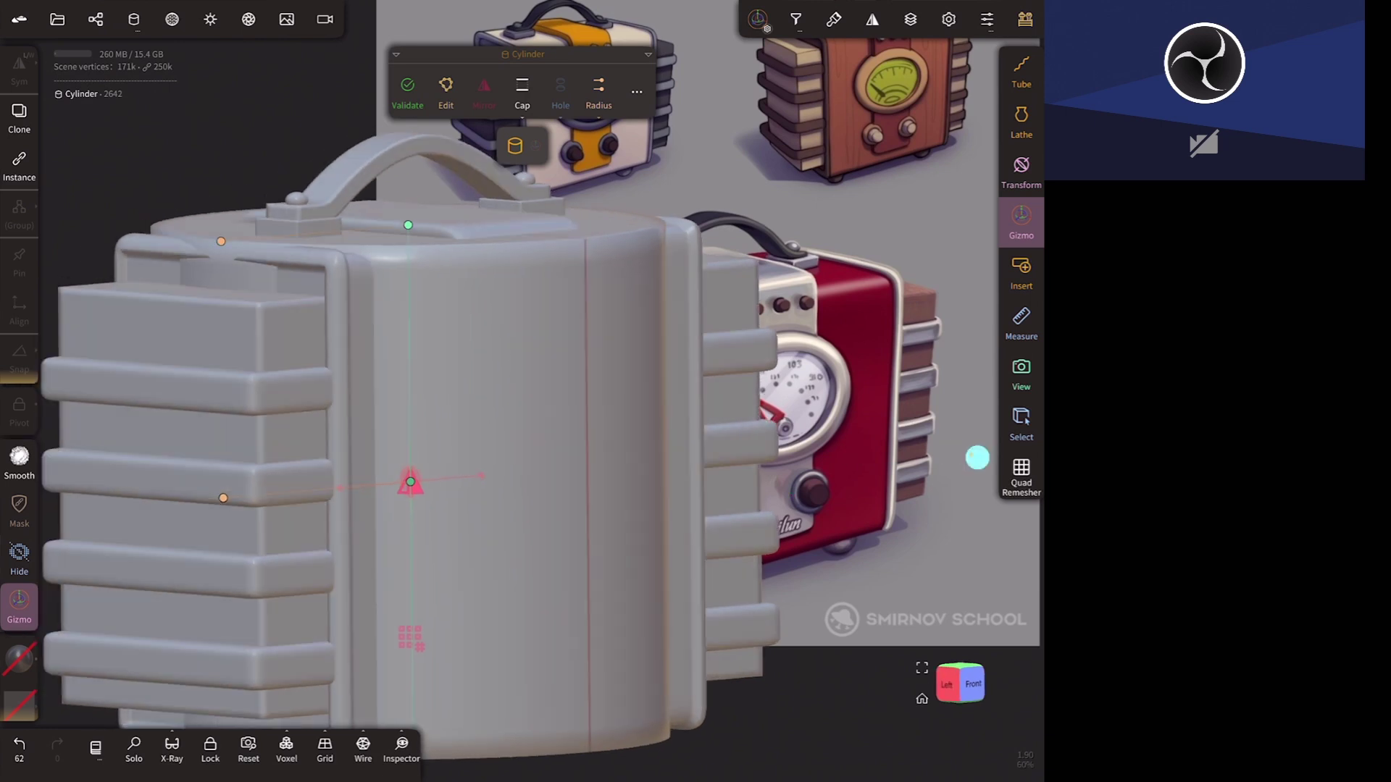
{"action": "left_click_drag", "start_coordinate": [960, 467], "coordinate": [838, 376]}
{"action": "left_click", "coordinate": [960, 684]}
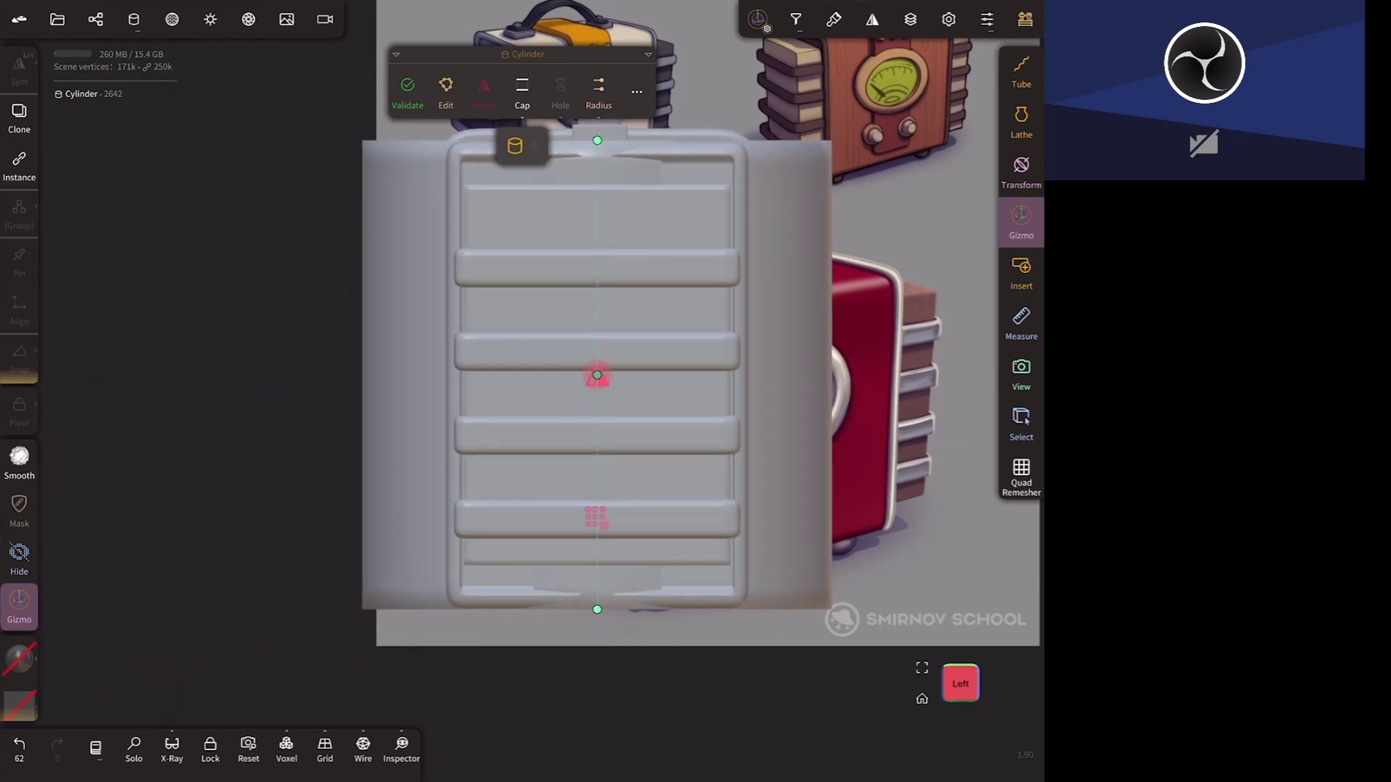
{"action": "left_click", "coordinate": [515, 146]}
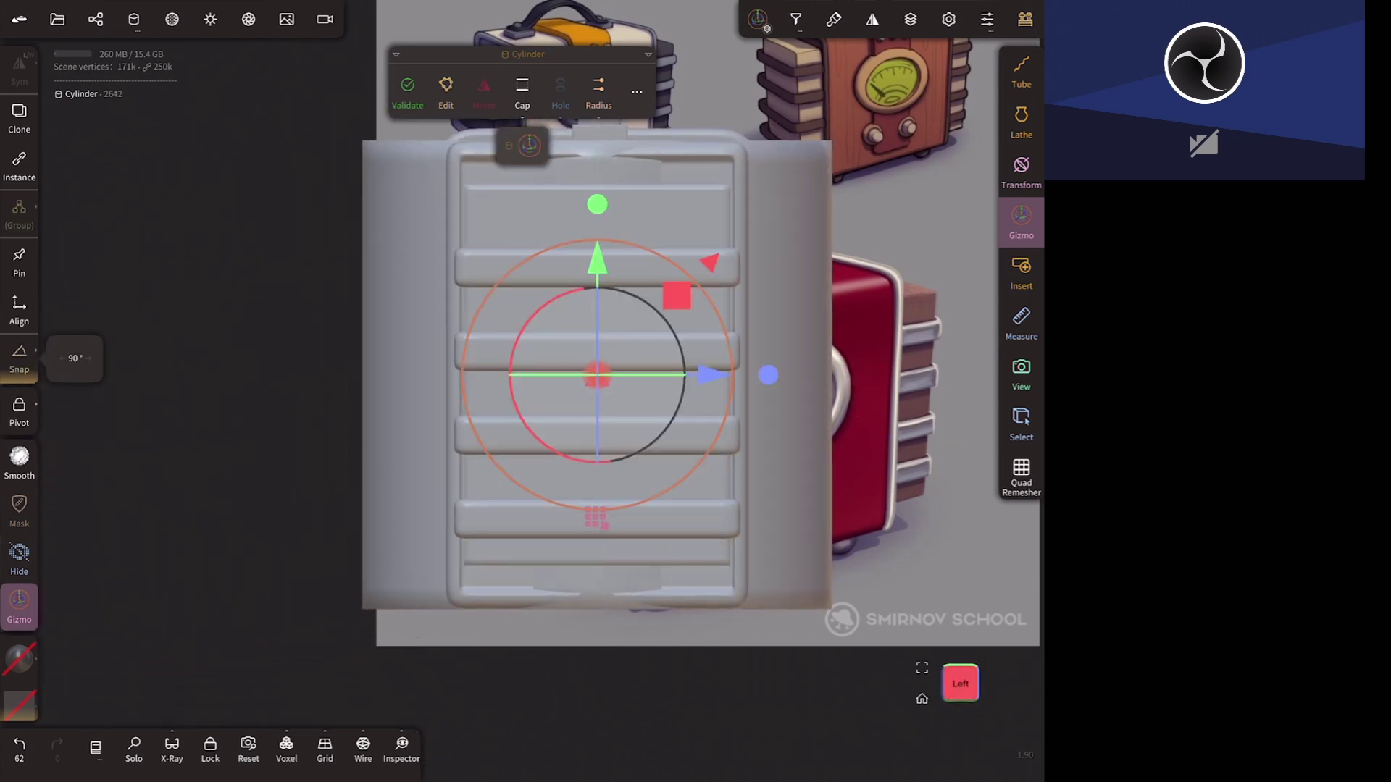
{"action": "left_click_drag", "start_coordinate": [731, 375], "coordinate": [597, 239]}
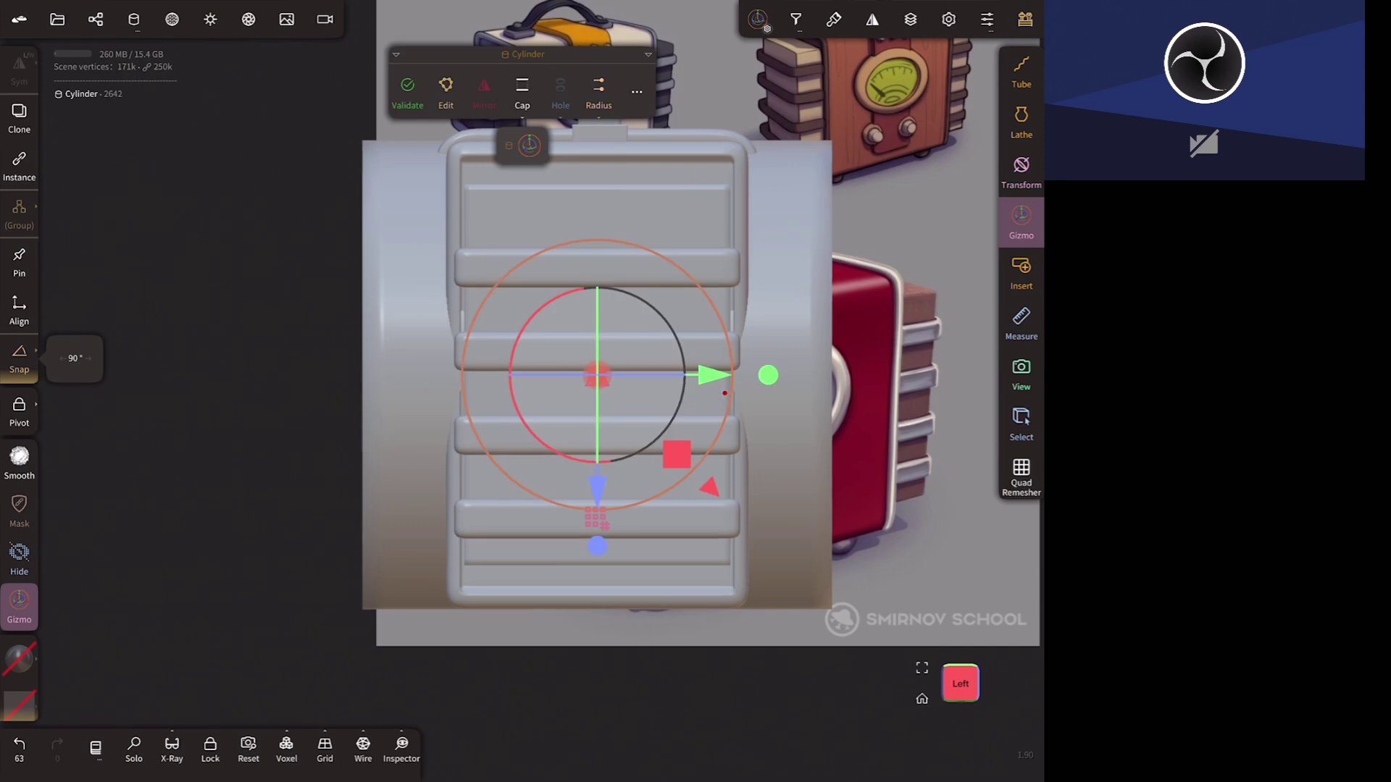
{"action": "left_click_drag", "start_coordinate": [724, 319], "coordinate": [628, 379]}
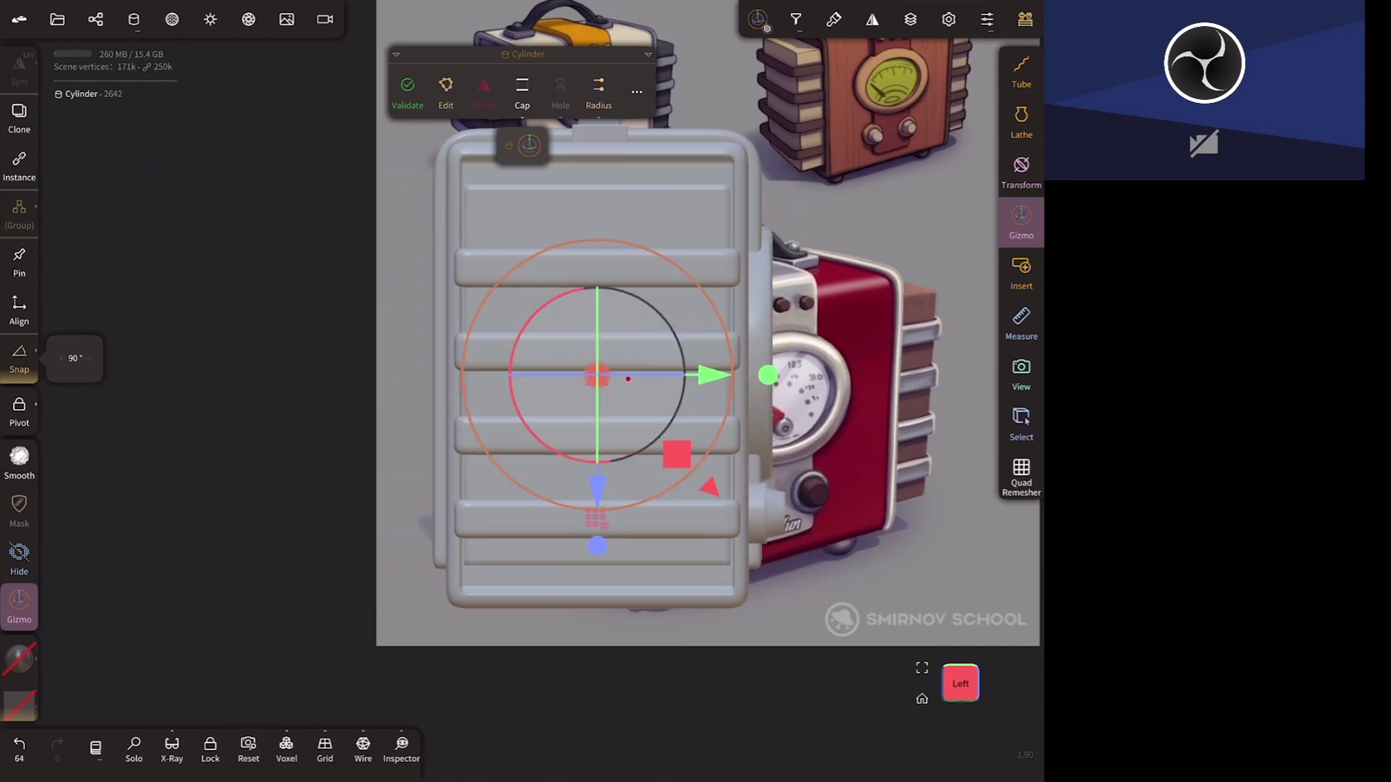
{"action": "left_click_drag", "start_coordinate": [598, 492], "coordinate": [607, 283]}
{"action": "left_click_drag", "start_coordinate": [713, 167], "coordinate": [872, 166]}
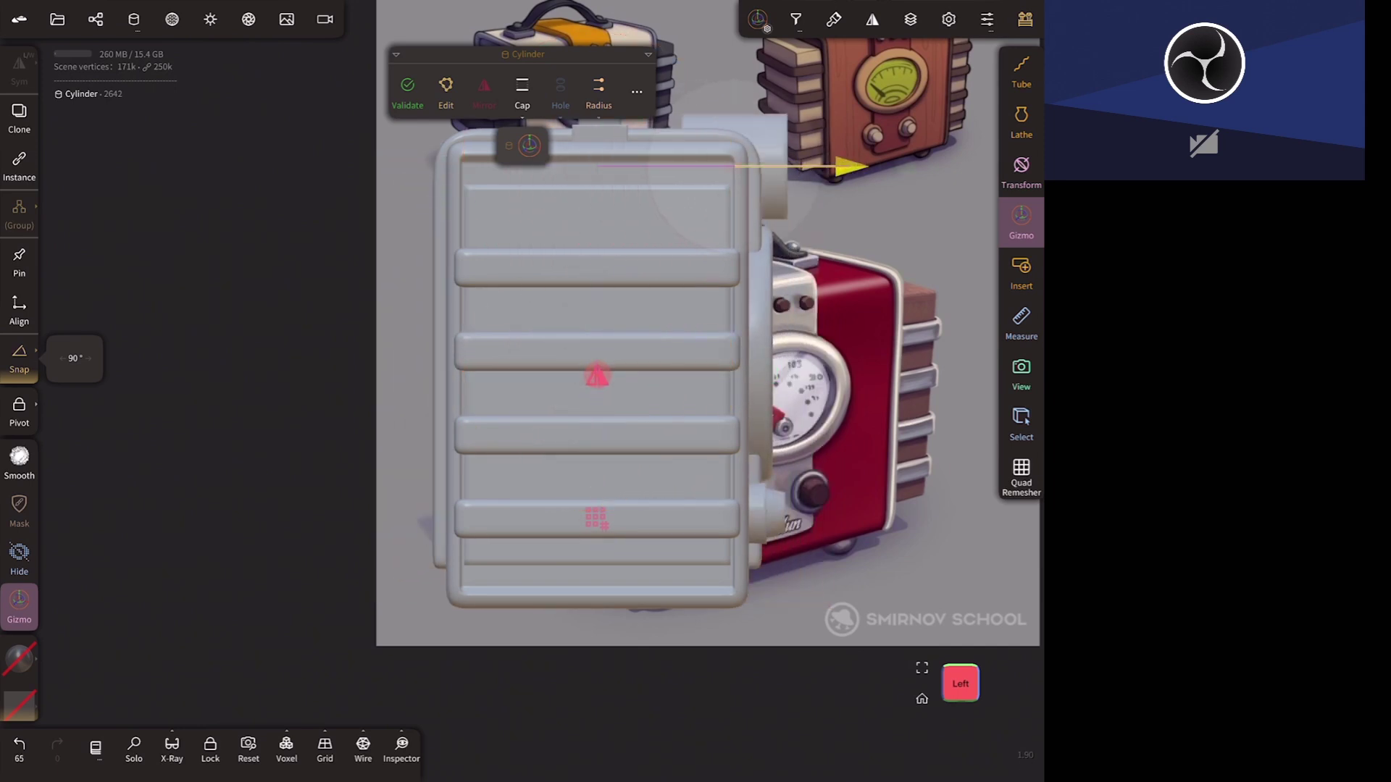
- From the front view, lower, rotate and shift the cylinder left above the speaker ring
{"action": "left_click_drag", "start_coordinate": [724, 435], "coordinate": [434, 405]}
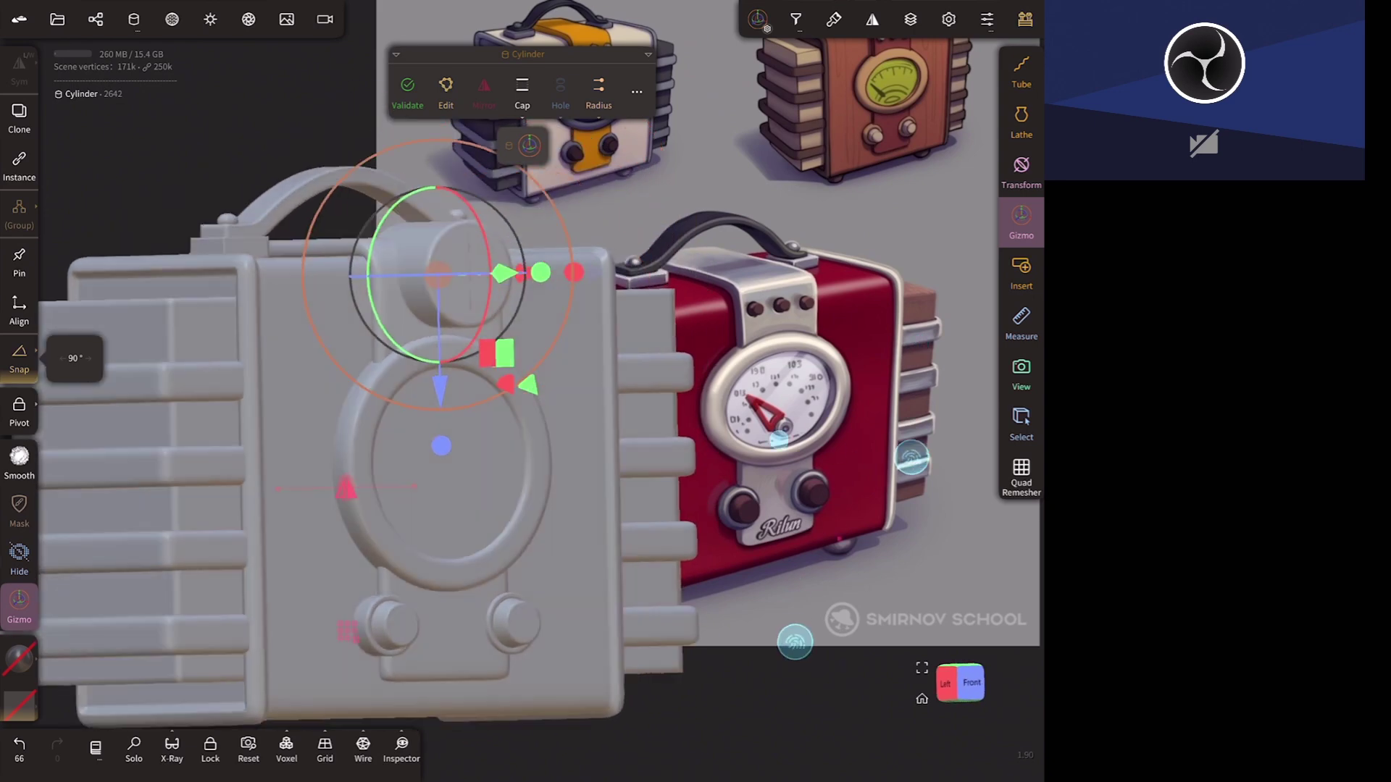
{"action": "left_click_drag", "start_coordinate": [909, 346], "coordinate": [824, 394]}
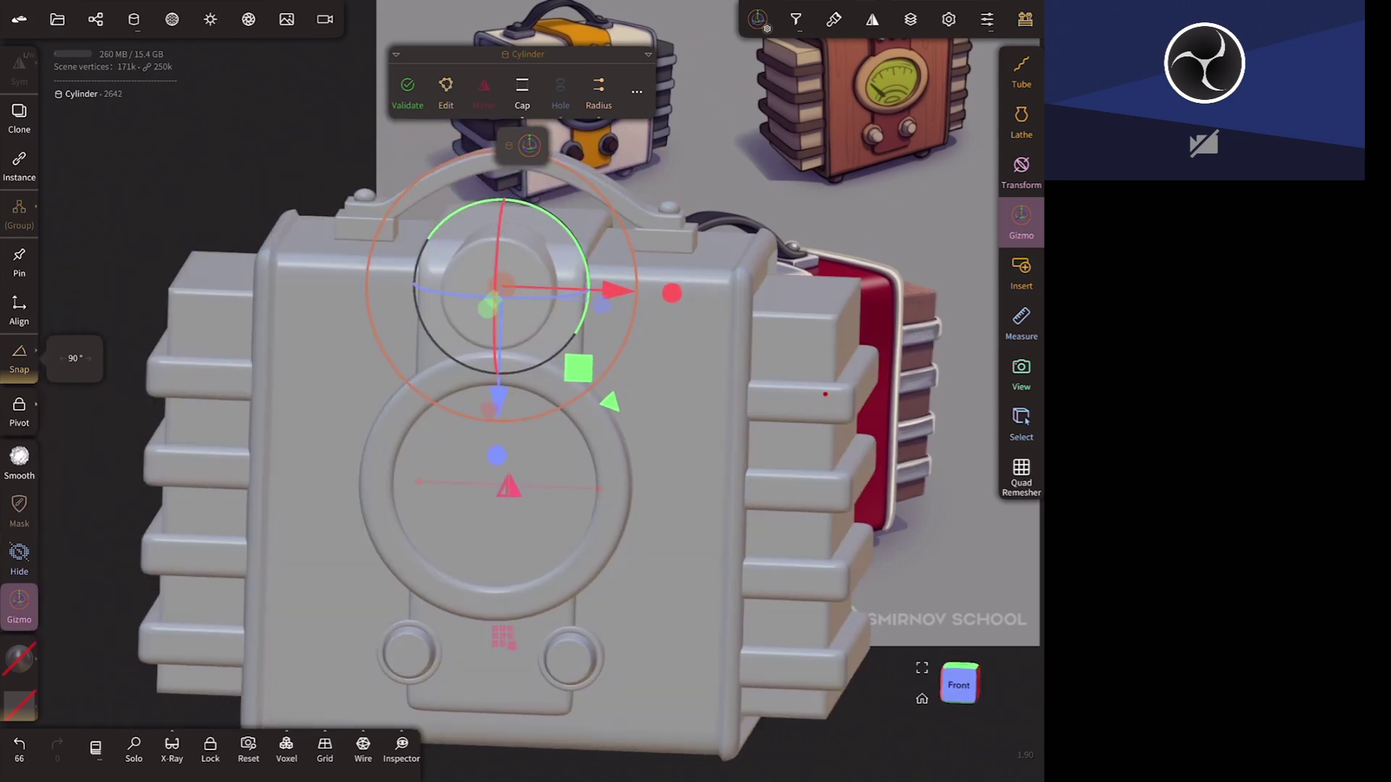
{"action": "left_click", "coordinate": [960, 683]}
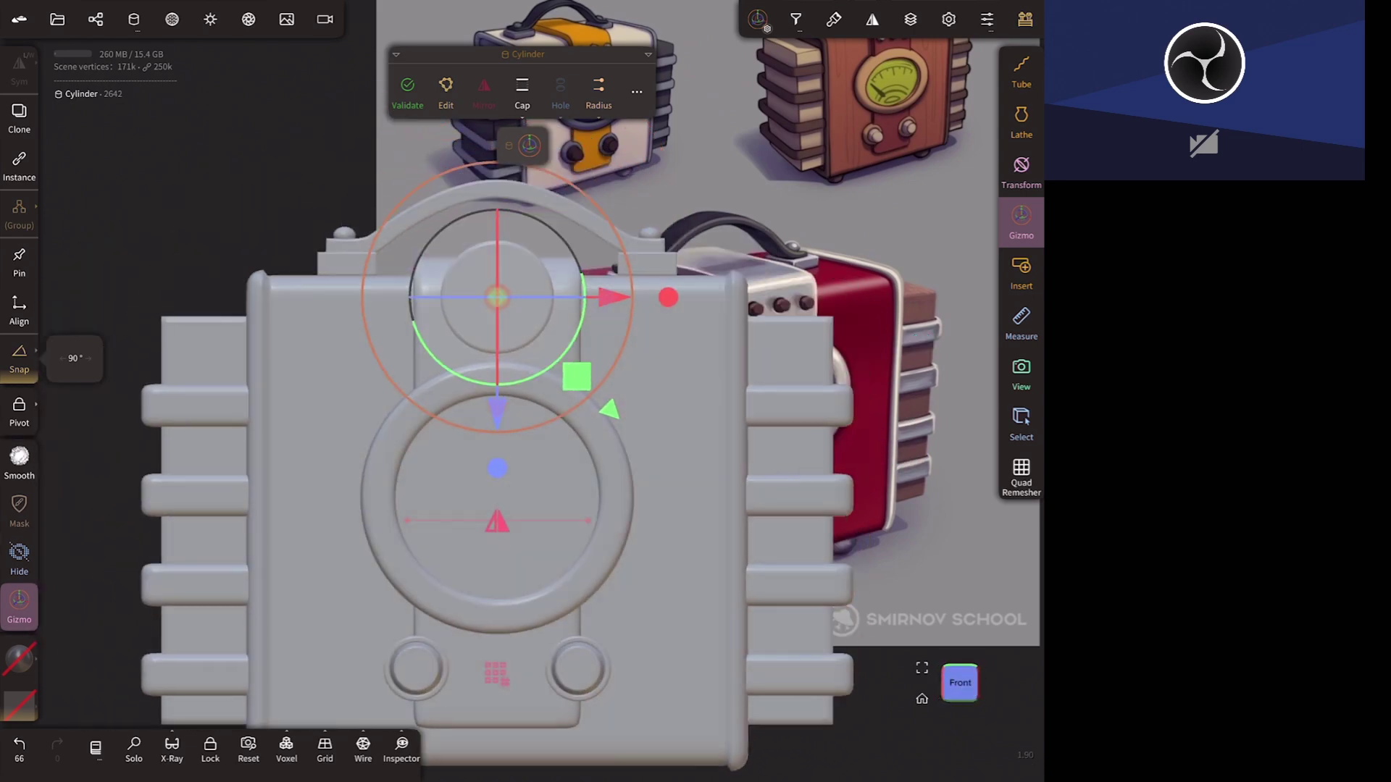
{"action": "left_click_drag", "start_coordinate": [497, 413], "coordinate": [498, 444]}
{"action": "left_click_drag", "start_coordinate": [620, 268], "coordinate": [616, 262]}
{"action": "left_click_drag", "start_coordinate": [833, 470], "coordinate": [724, 478]}
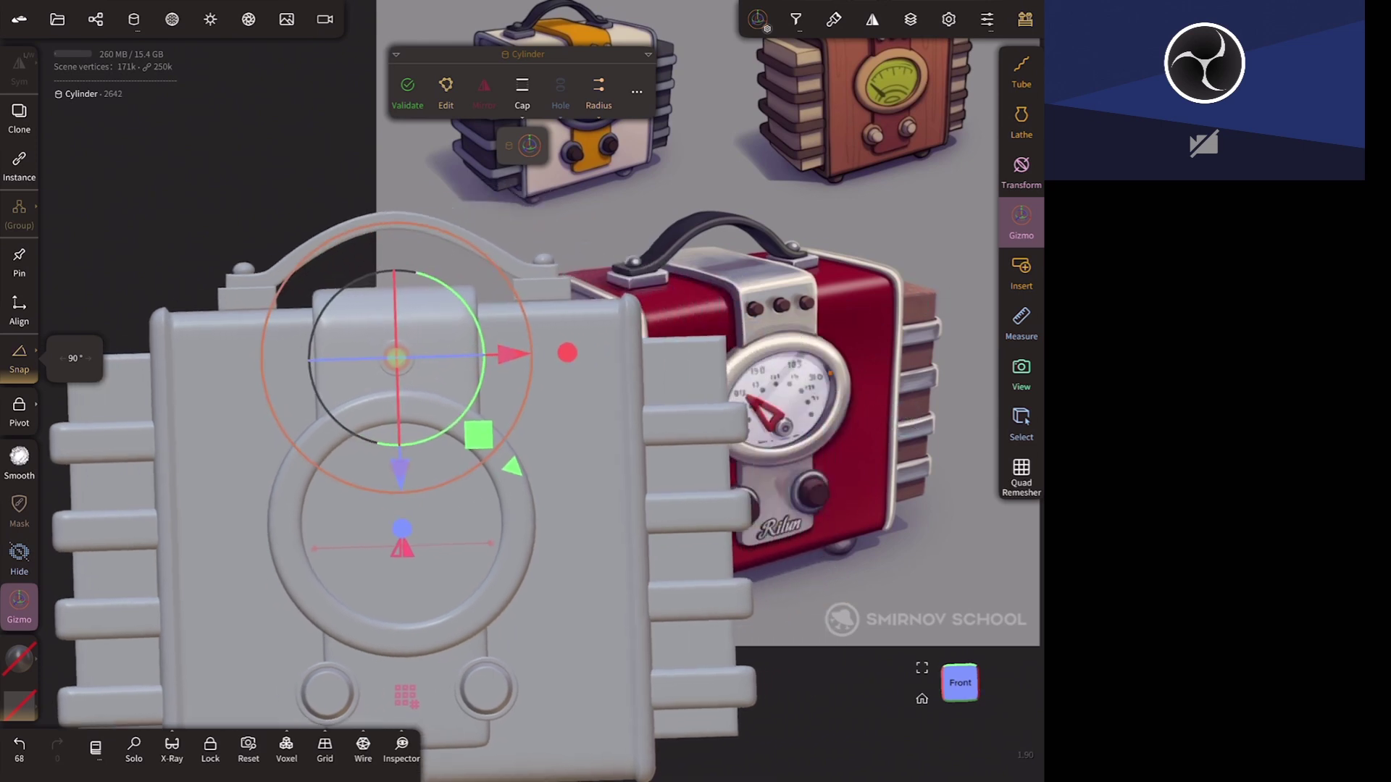
{"action": "left_click_drag", "start_coordinate": [520, 290], "coordinate": [520, 305]}
{"action": "left_click_drag", "start_coordinate": [511, 354], "coordinate": [475, 355]}
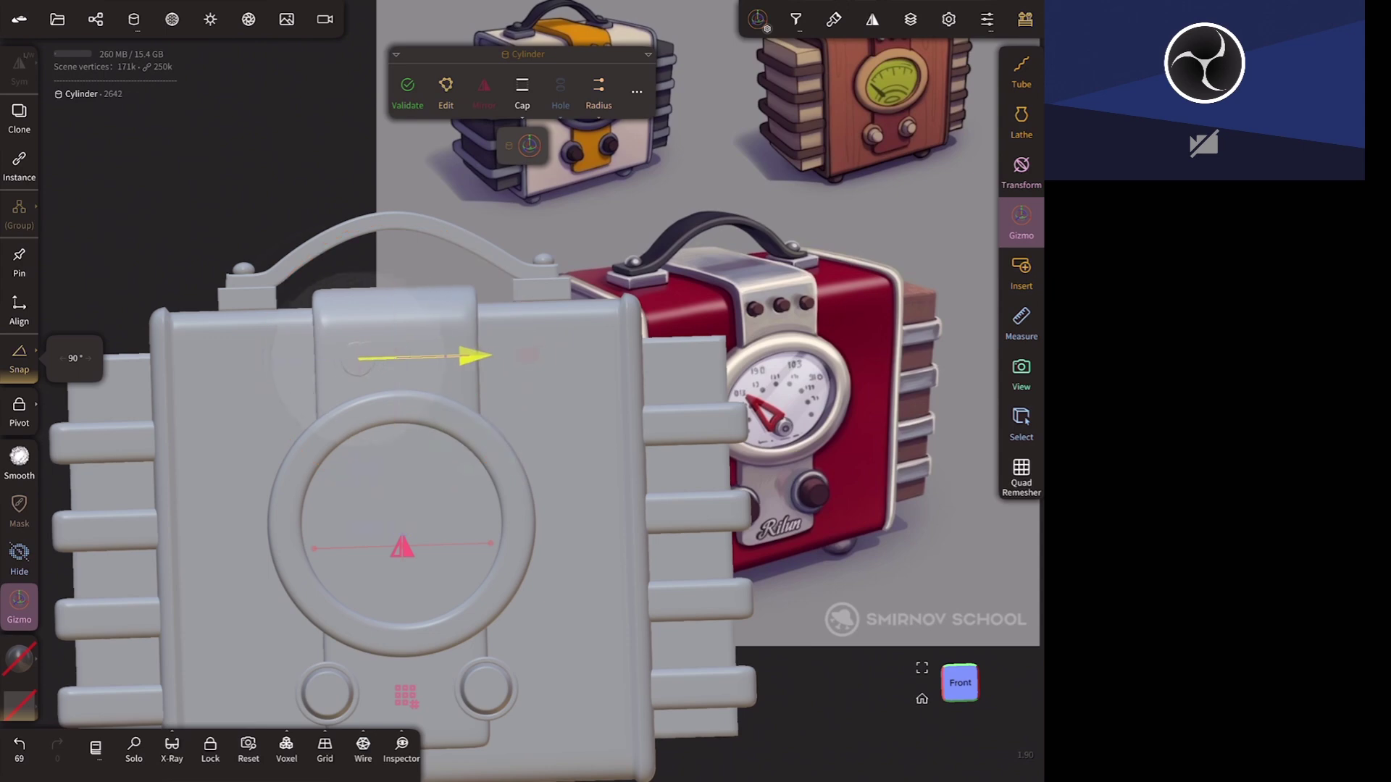
- Shorten the cylinder into a small knob and validate the shape
{"action": "mouse_move", "coordinate": [830, 478]}
{"action": "left_mouse_down"}
{"action": "mouse_move", "coordinate": [942, 268]}
{"action": "mouse_move", "coordinate": [855, 301]}
{"action": "left_mouse_up"}
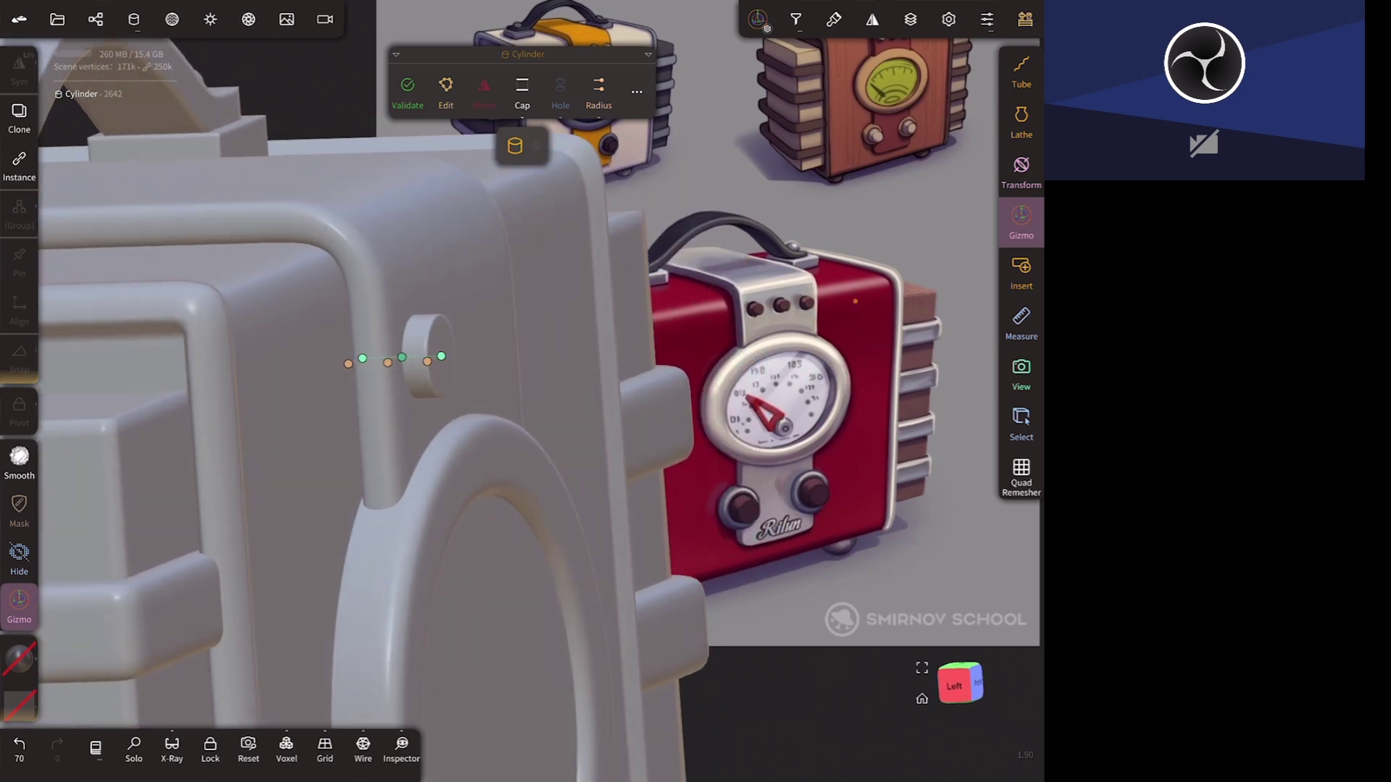
{"action": "left_click_drag", "start_coordinate": [855, 301], "coordinate": [757, 356]}
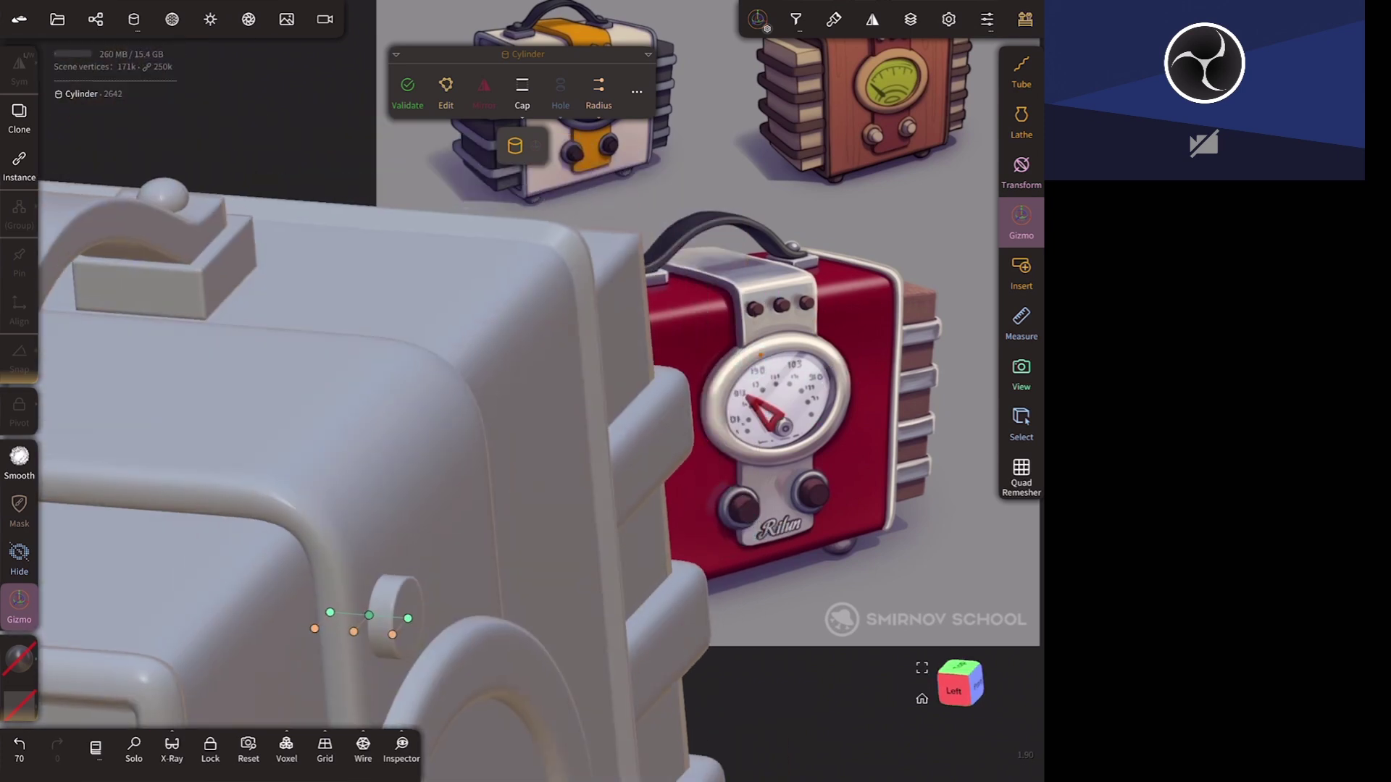
{"action": "left_click_drag", "start_coordinate": [330, 613], "coordinate": [395, 631]}
{"action": "left_click_drag", "start_coordinate": [906, 377], "coordinate": [855, 426]}
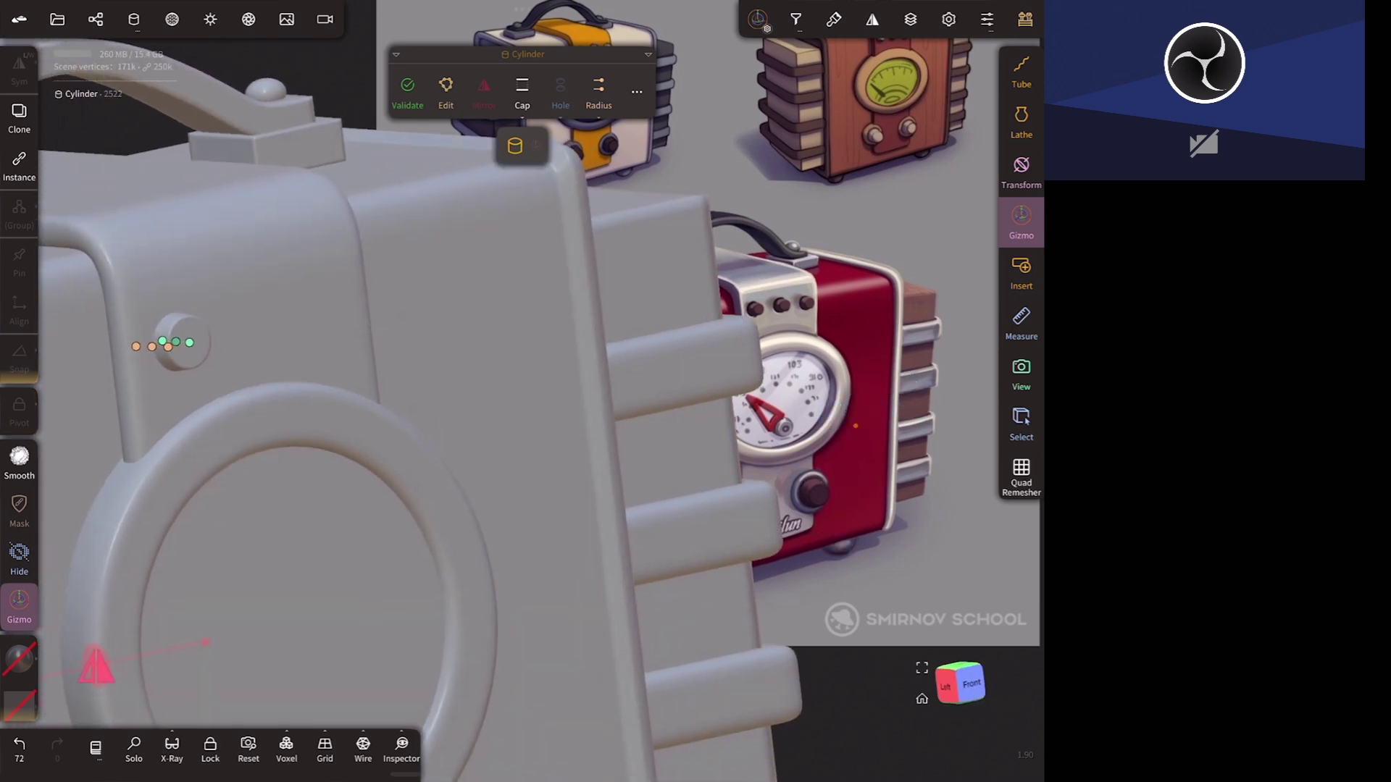
{"action": "left_click", "coordinate": [407, 87]}
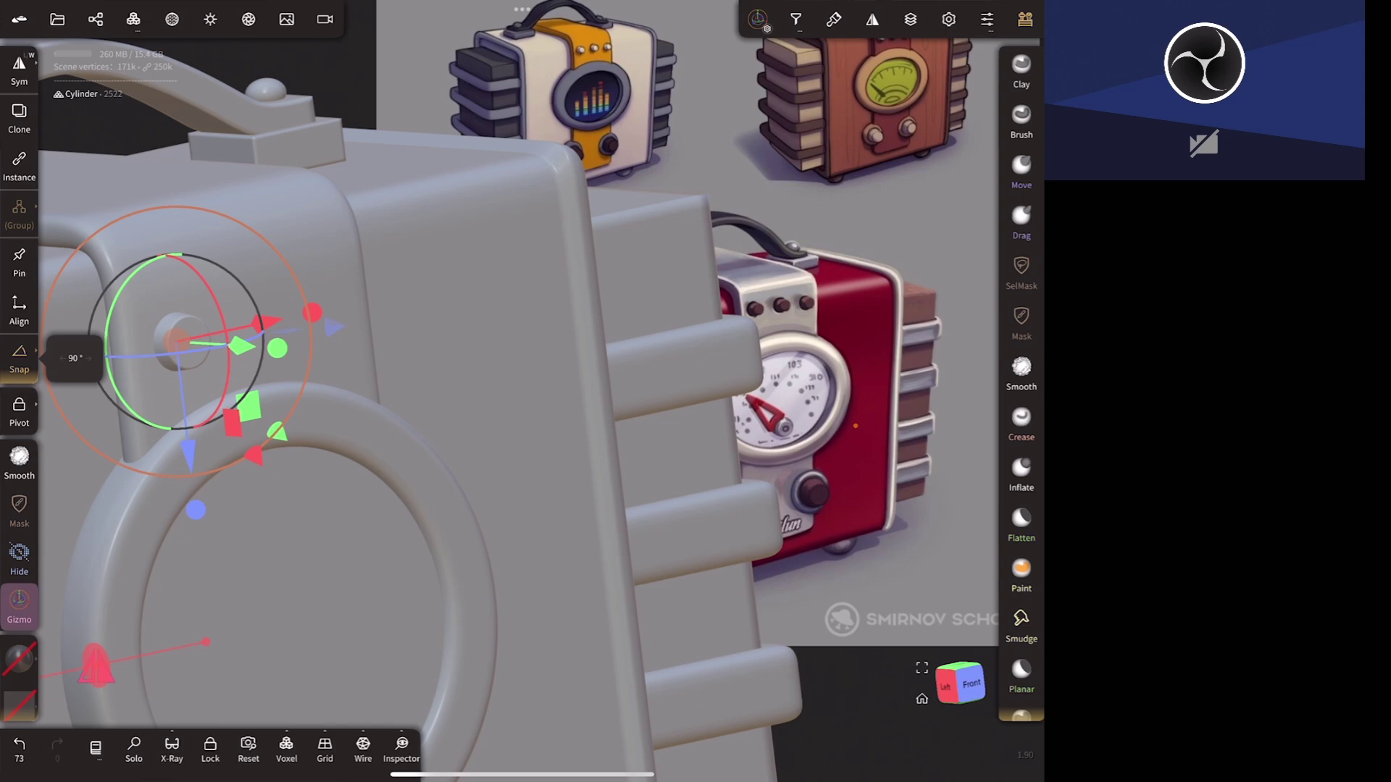
- Save the project from the Project menu
{"action": "left_click", "coordinate": [58, 21]}
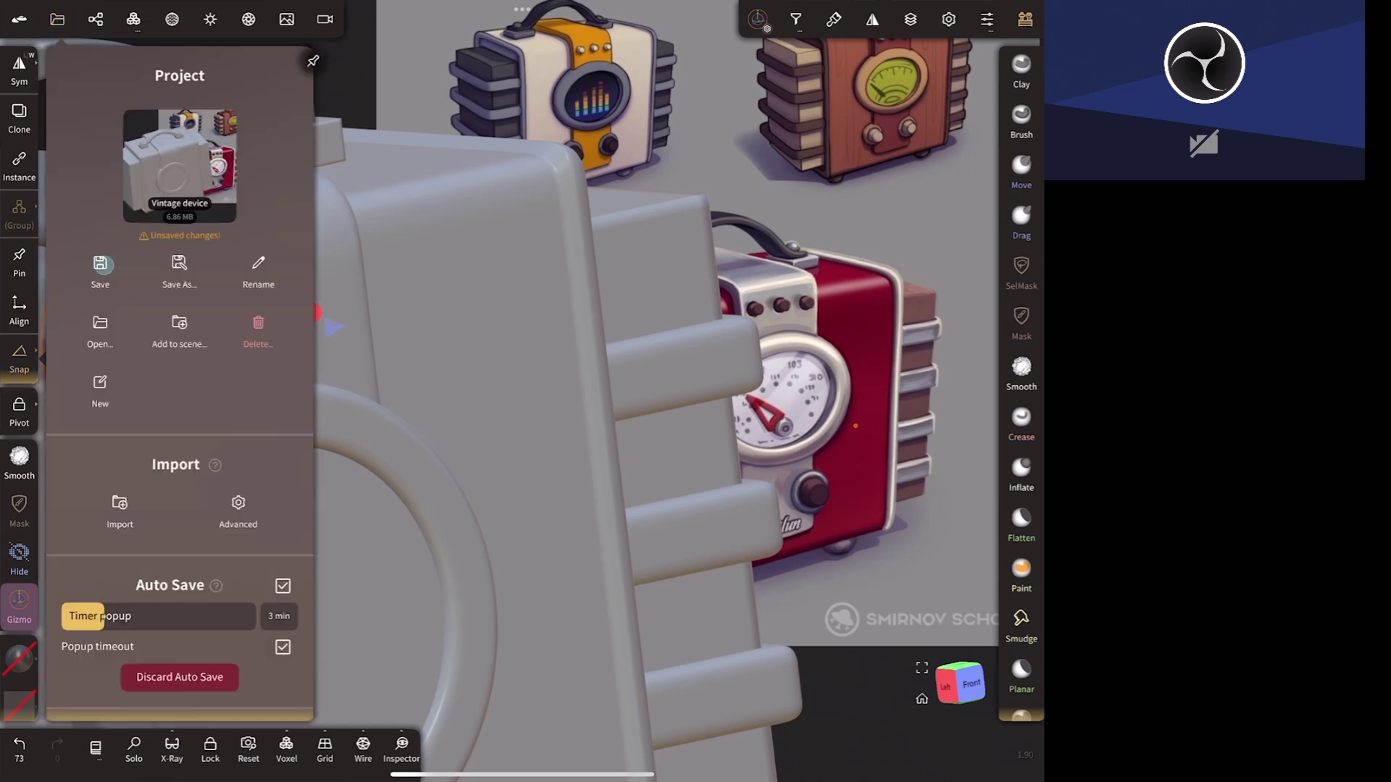
{"action": "left_click", "coordinate": [102, 265]}
{"action": "left_click", "coordinate": [193, 339]}
- Add a Repeater Array to the knob with Count X 3 and Size X 0.2054
{"action": "left_click", "coordinate": [95, 20]}
{"action": "left_click", "coordinate": [80, 61]}
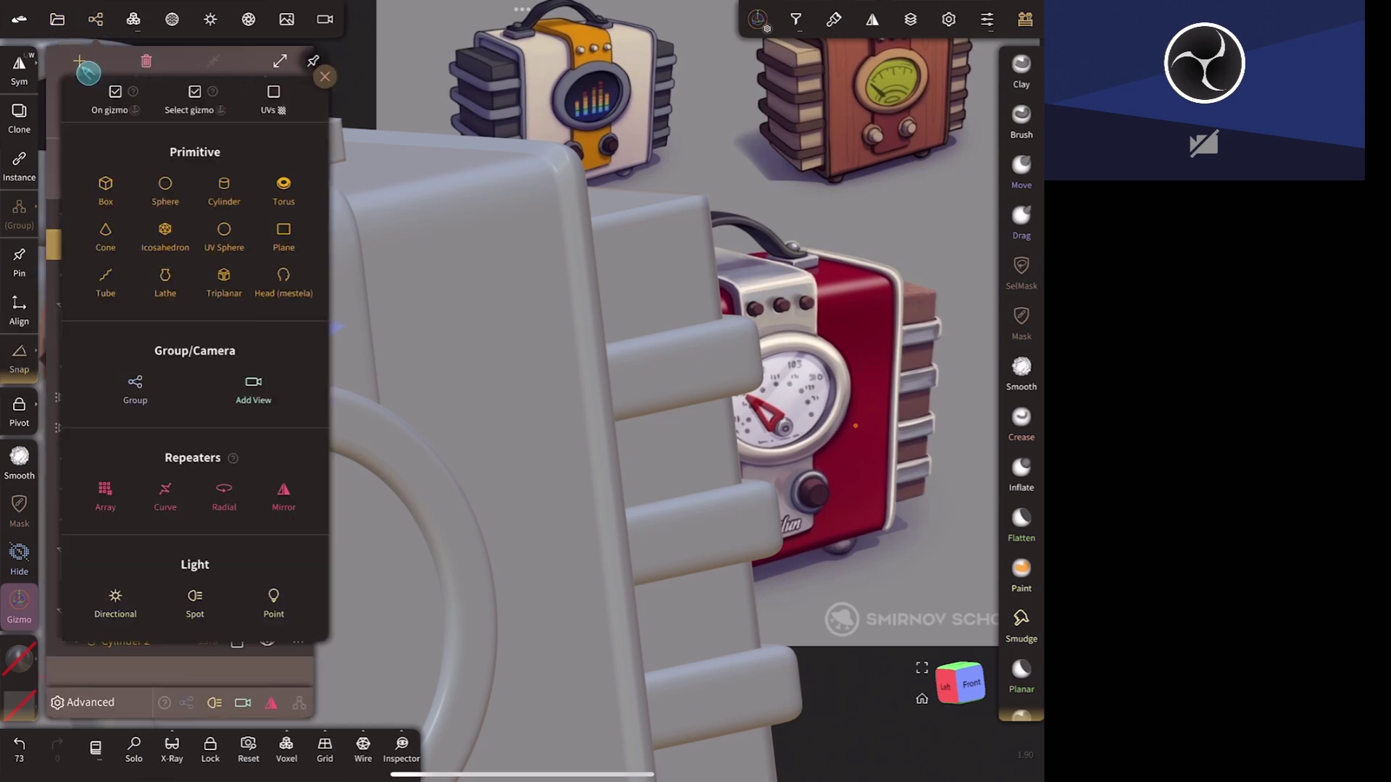
{"action": "left_click", "coordinate": [105, 497]}
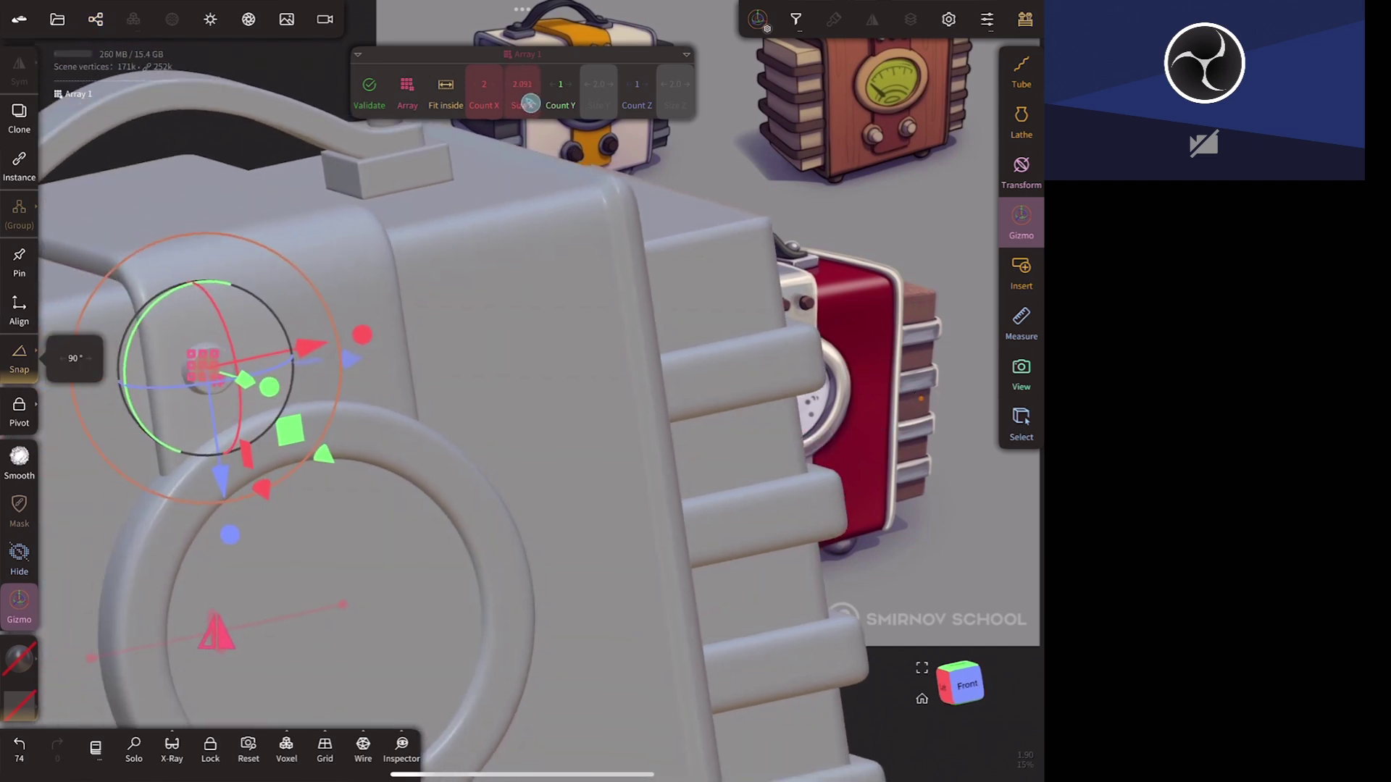
{"action": "mouse_move", "coordinate": [530, 103]}
{"action": "left_mouse_down"}
{"action": "mouse_move", "coordinate": [551, 87]}
{"action": "mouse_move", "coordinate": [421, 114]}
{"action": "left_mouse_up"}
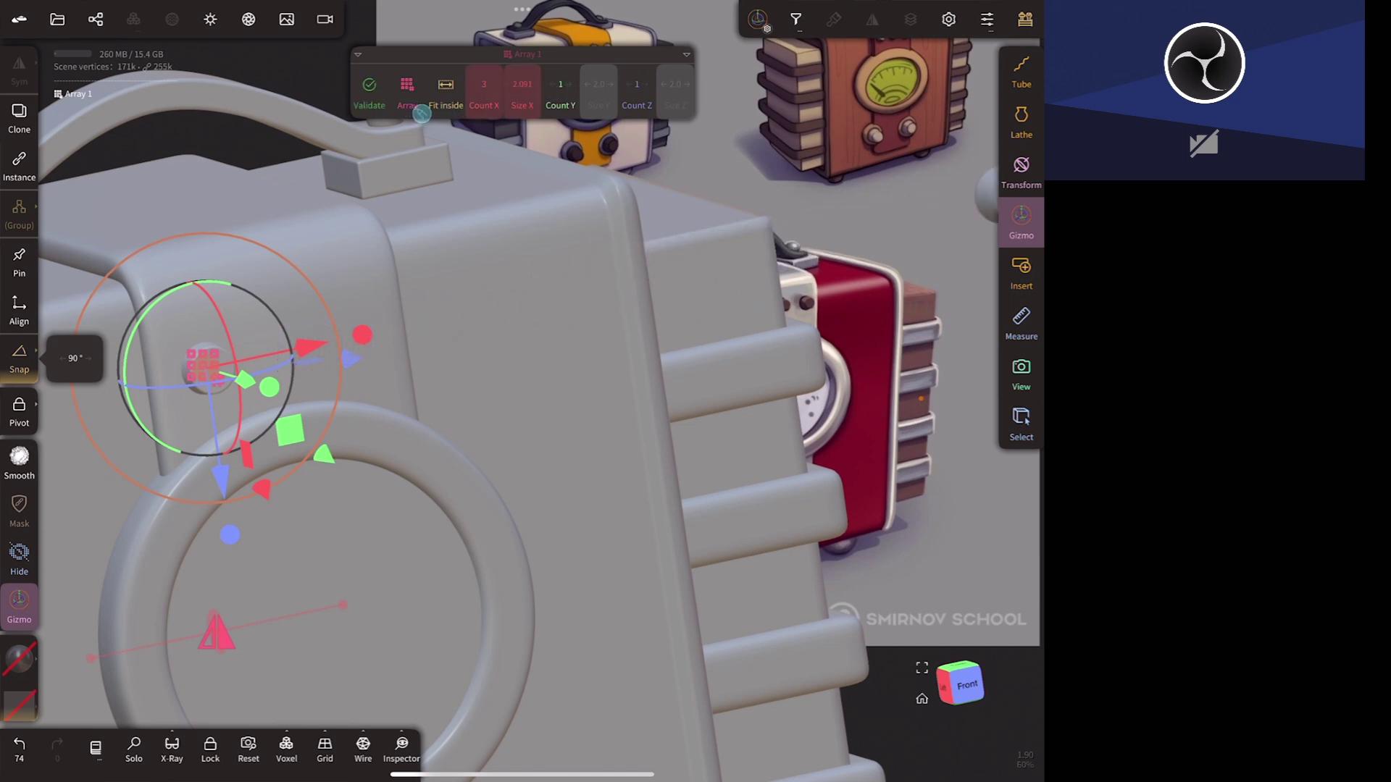
{"action": "left_click_drag", "start_coordinate": [531, 103], "coordinate": [315, 197]}
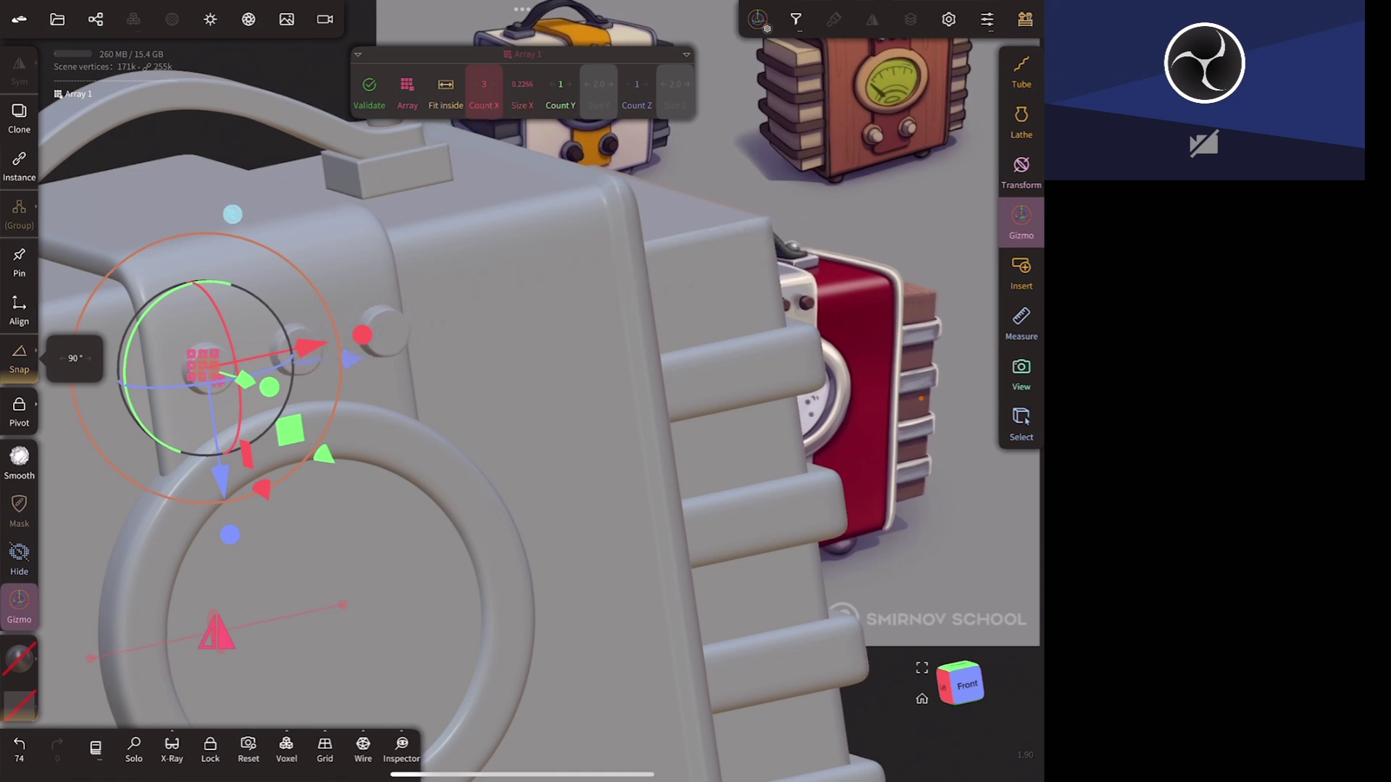
{"action": "left_click_drag", "start_coordinate": [314, 197], "coordinate": [174, 224]}
{"action": "mouse_move", "coordinate": [877, 463]}
{"action": "left_mouse_down"}
{"action": "mouse_move", "coordinate": [792, 460]}
{"action": "mouse_move", "coordinate": [814, 434]}
{"action": "mouse_move", "coordinate": [662, 558]}
{"action": "mouse_move", "coordinate": [676, 543]}
{"action": "left_mouse_up"}
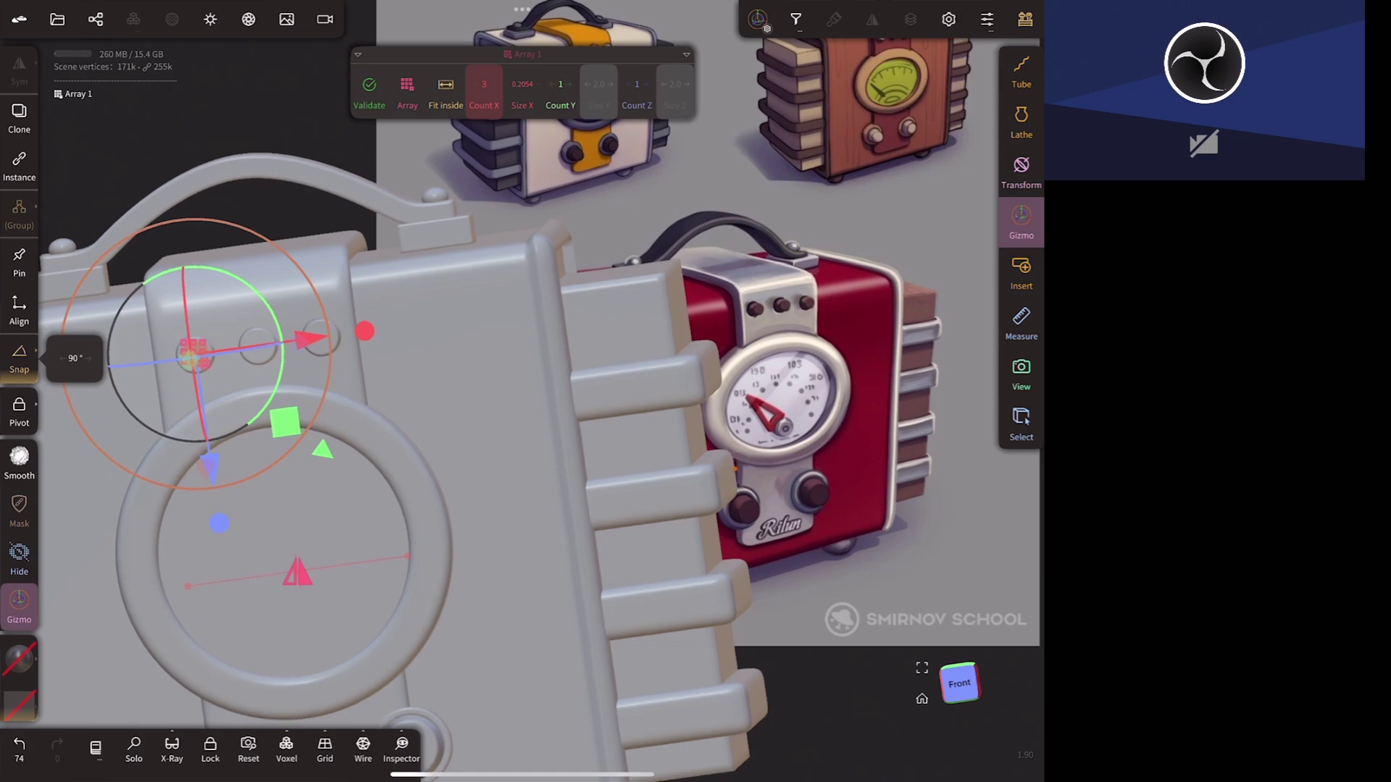
- Nudge the three-knob row's horizontal position in front view and orbit to check it
{"action": "left_click_drag", "start_coordinate": [308, 337], "coordinate": [304, 337]}
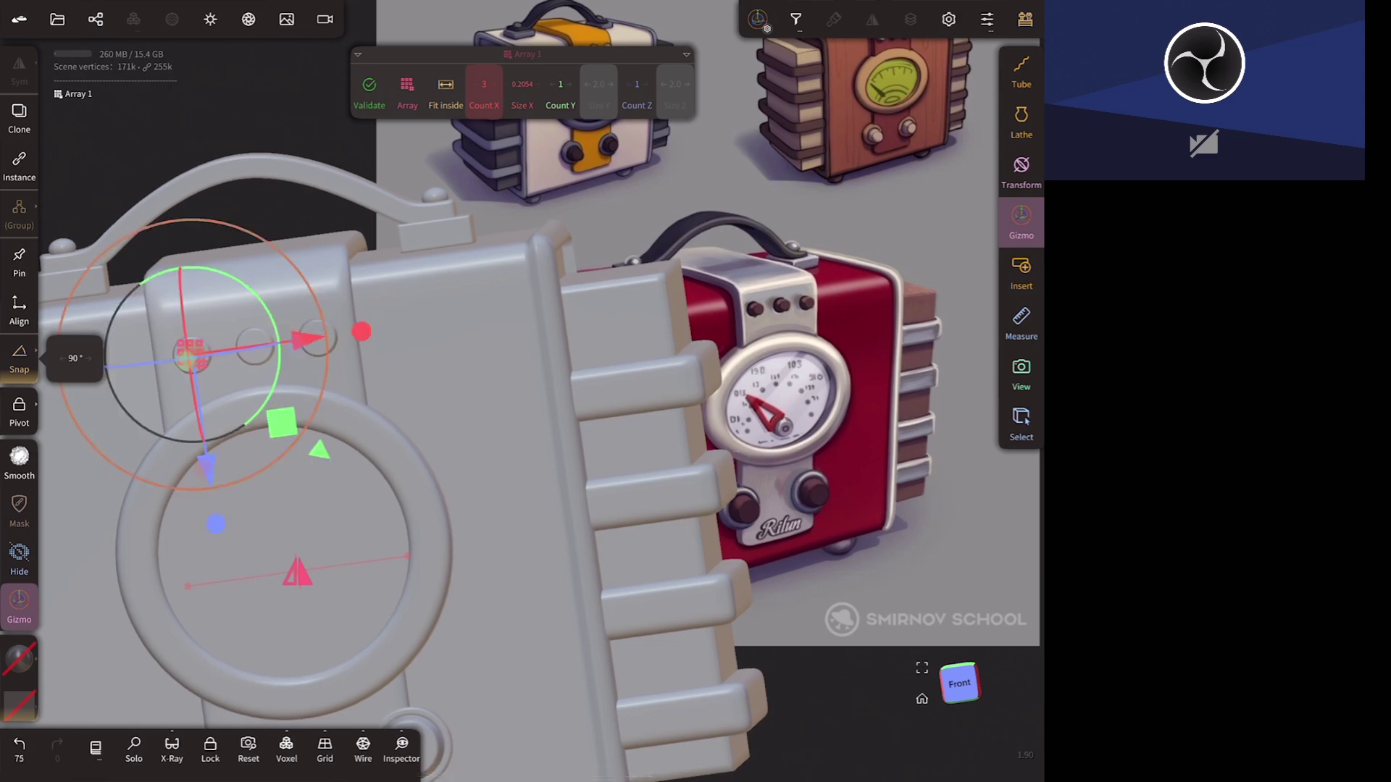
{"action": "left_click", "coordinate": [959, 683]}
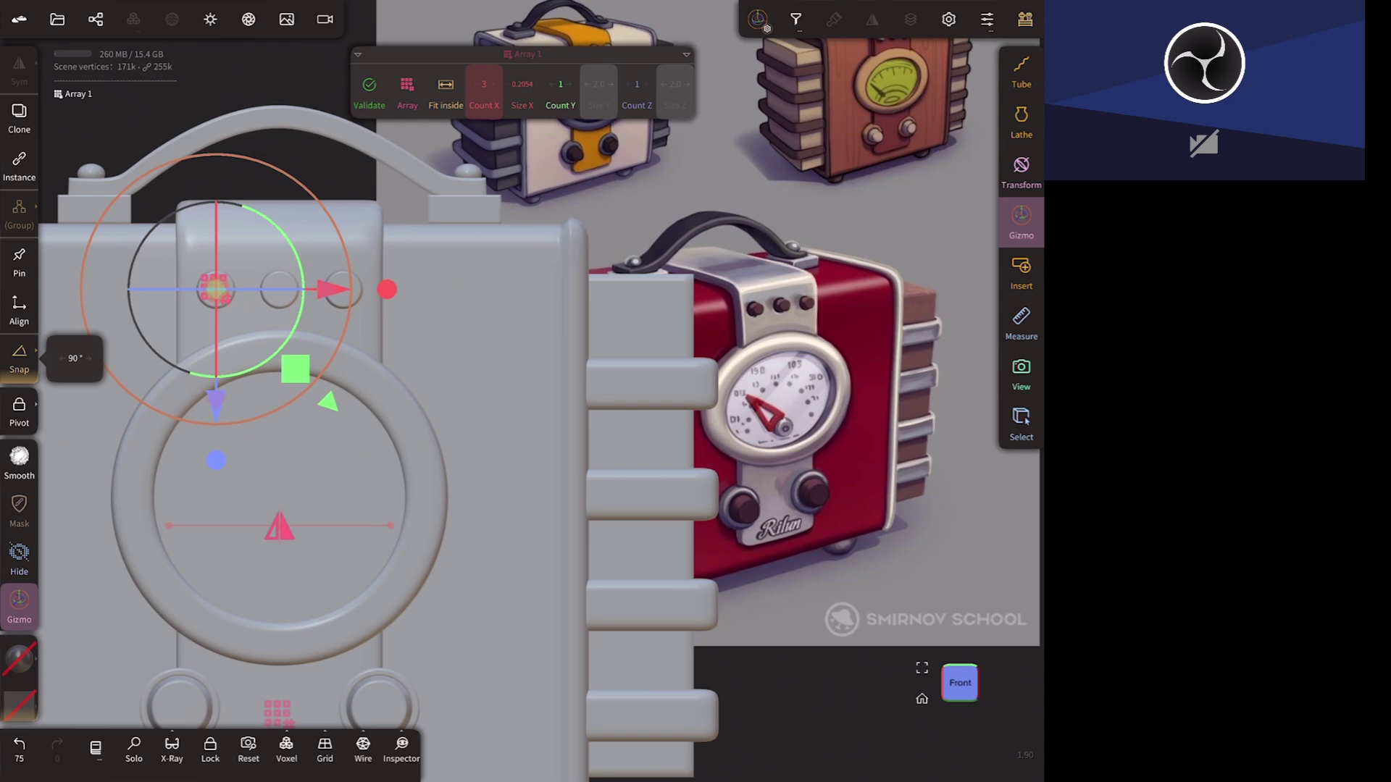
{"action": "left_click_drag", "start_coordinate": [333, 290], "coordinate": [335, 290]}
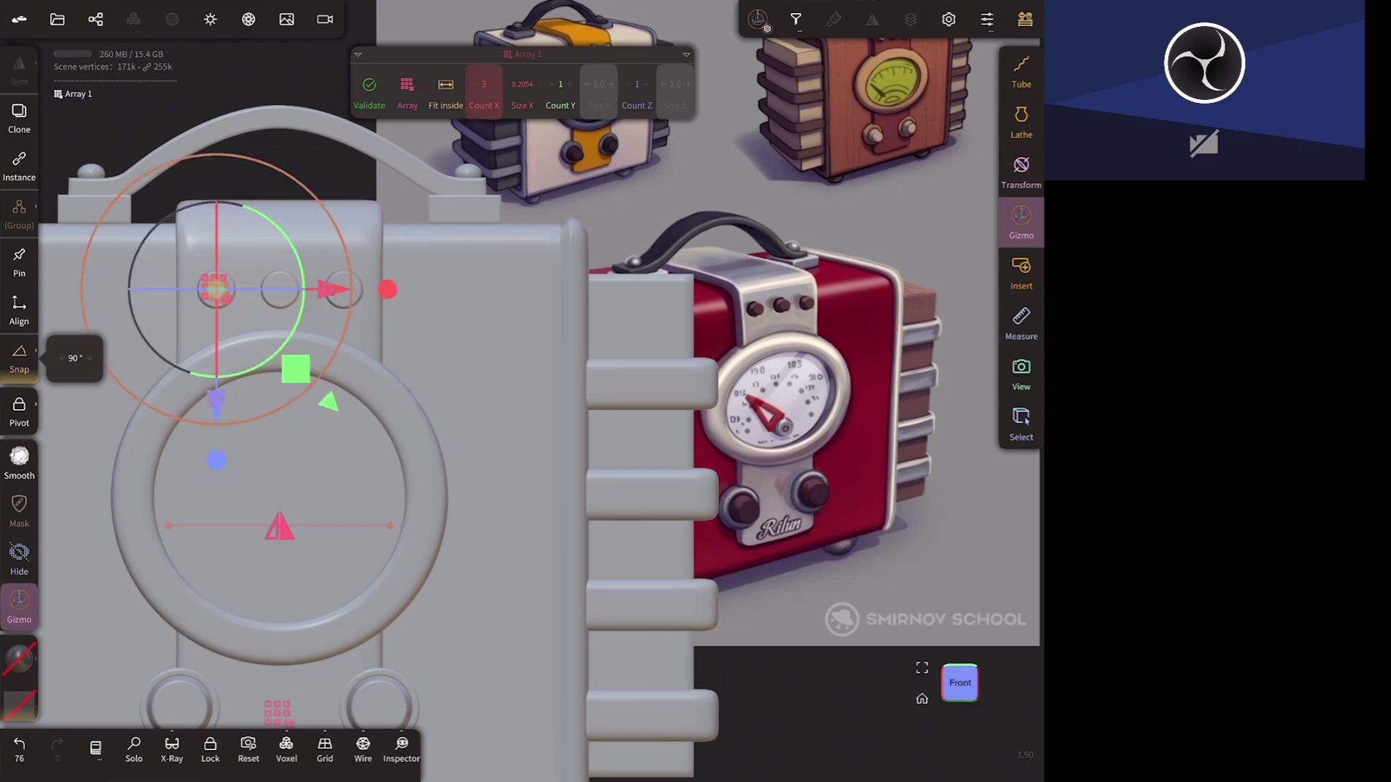
{"action": "left_click_drag", "start_coordinate": [940, 512], "coordinate": [846, 452]}
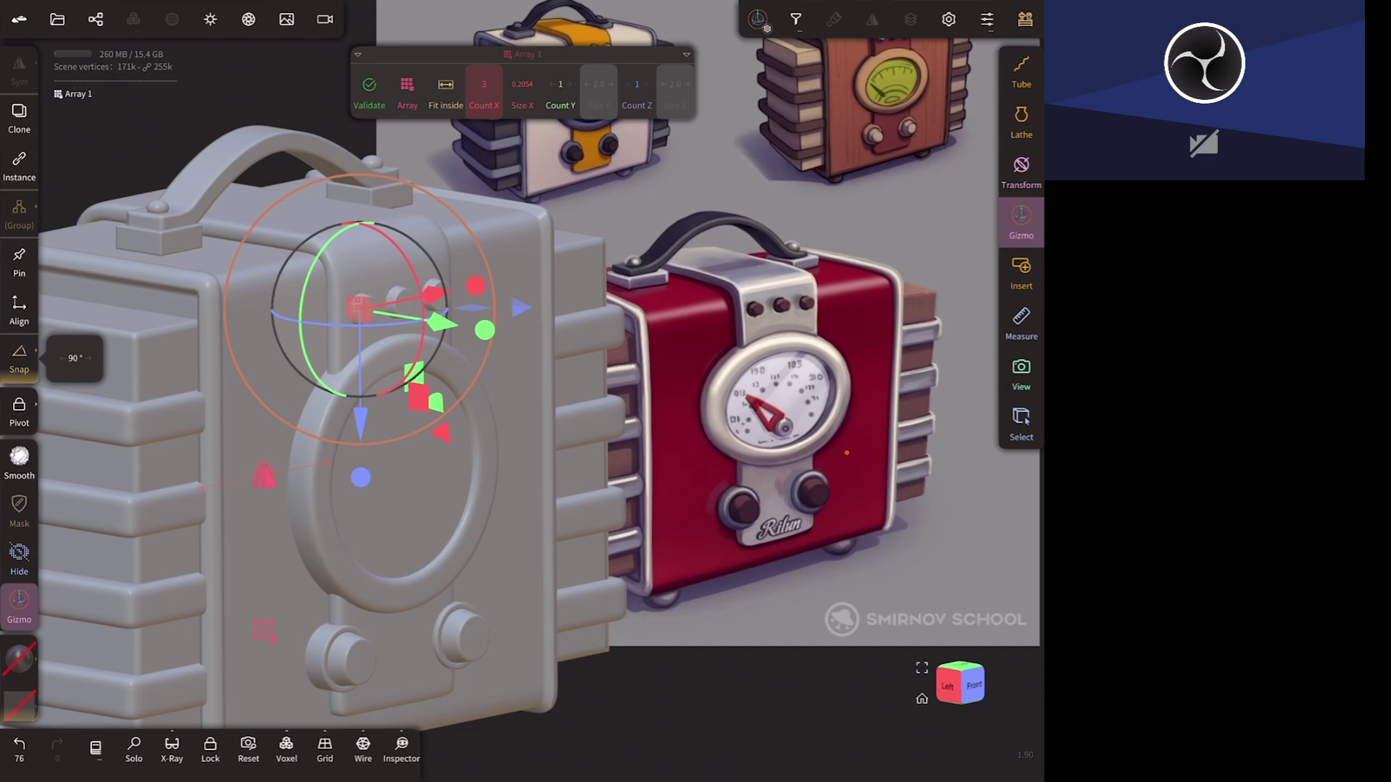
{"action": "mouse_move", "coordinate": [796, 551]}
{"action": "left_mouse_down"}
{"action": "mouse_move", "coordinate": [823, 565]}
{"action": "mouse_move", "coordinate": [845, 556]}
{"action": "mouse_move", "coordinate": [910, 447]}
{"action": "mouse_move", "coordinate": [793, 494]}
{"action": "mouse_move", "coordinate": [937, 395]}
{"action": "left_mouse_up"}
{"action": "left_click_drag", "start_coordinate": [827, 600], "coordinate": [754, 580]}
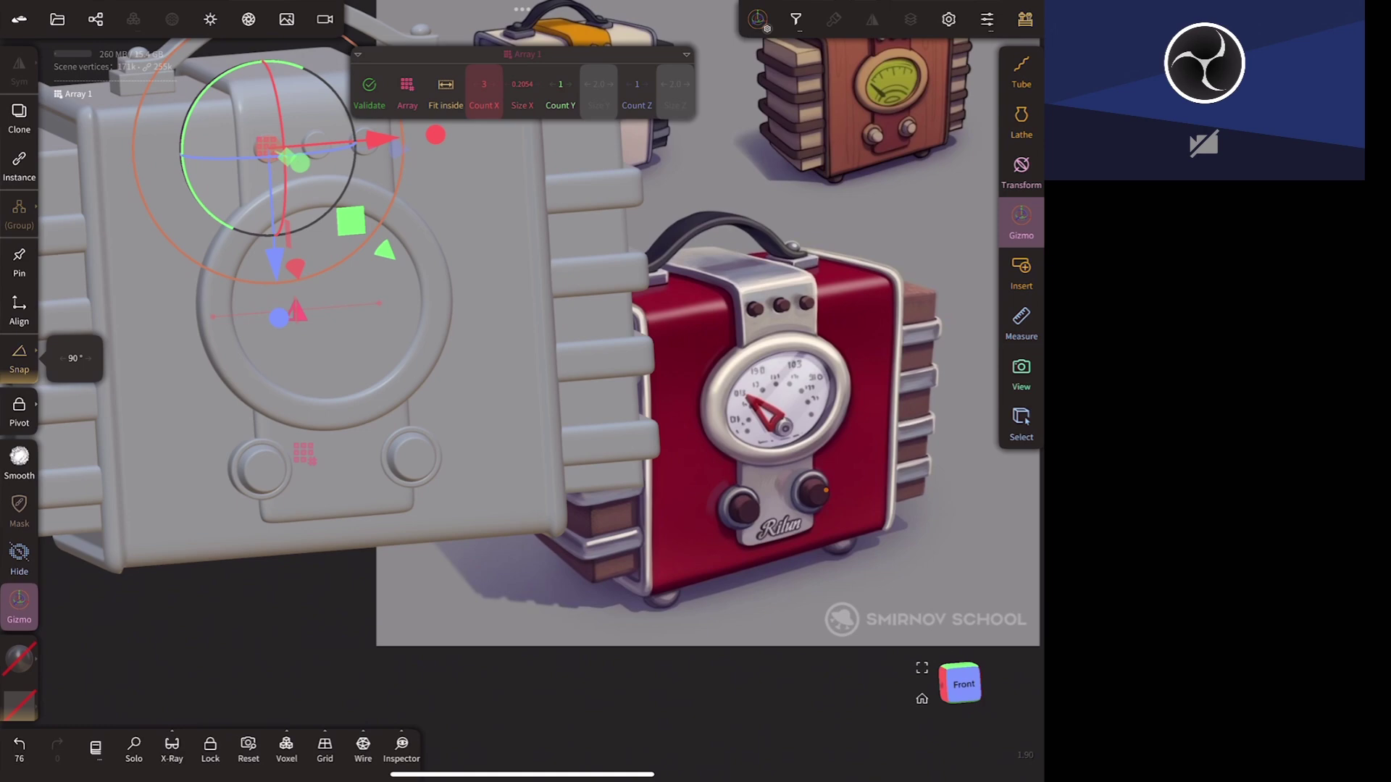
{"action": "left_click_drag", "start_coordinate": [805, 575], "coordinate": [785, 581]}
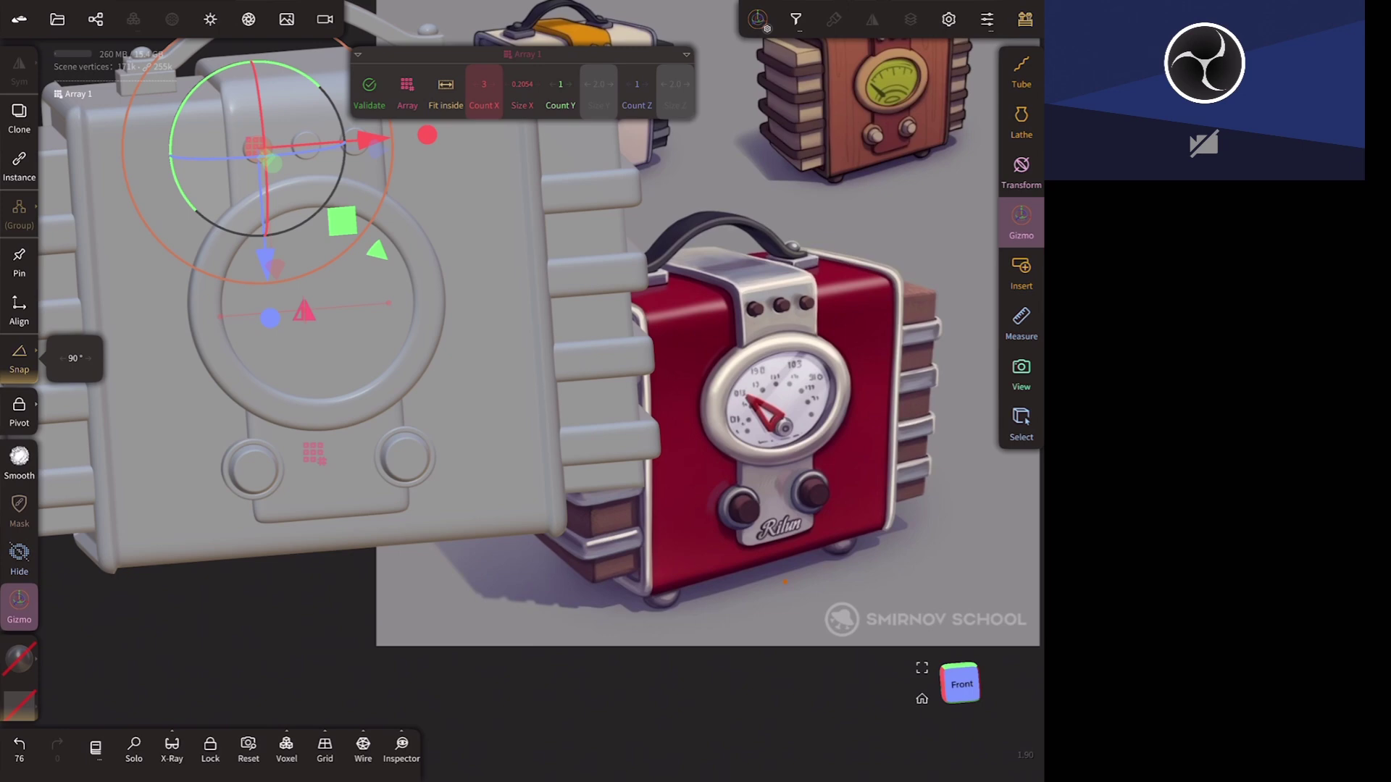
- Select the middle body part, Multires-subdivide it twice to 491k vertices, and delete lower levels
{"action": "left_click", "coordinate": [369, 90]}
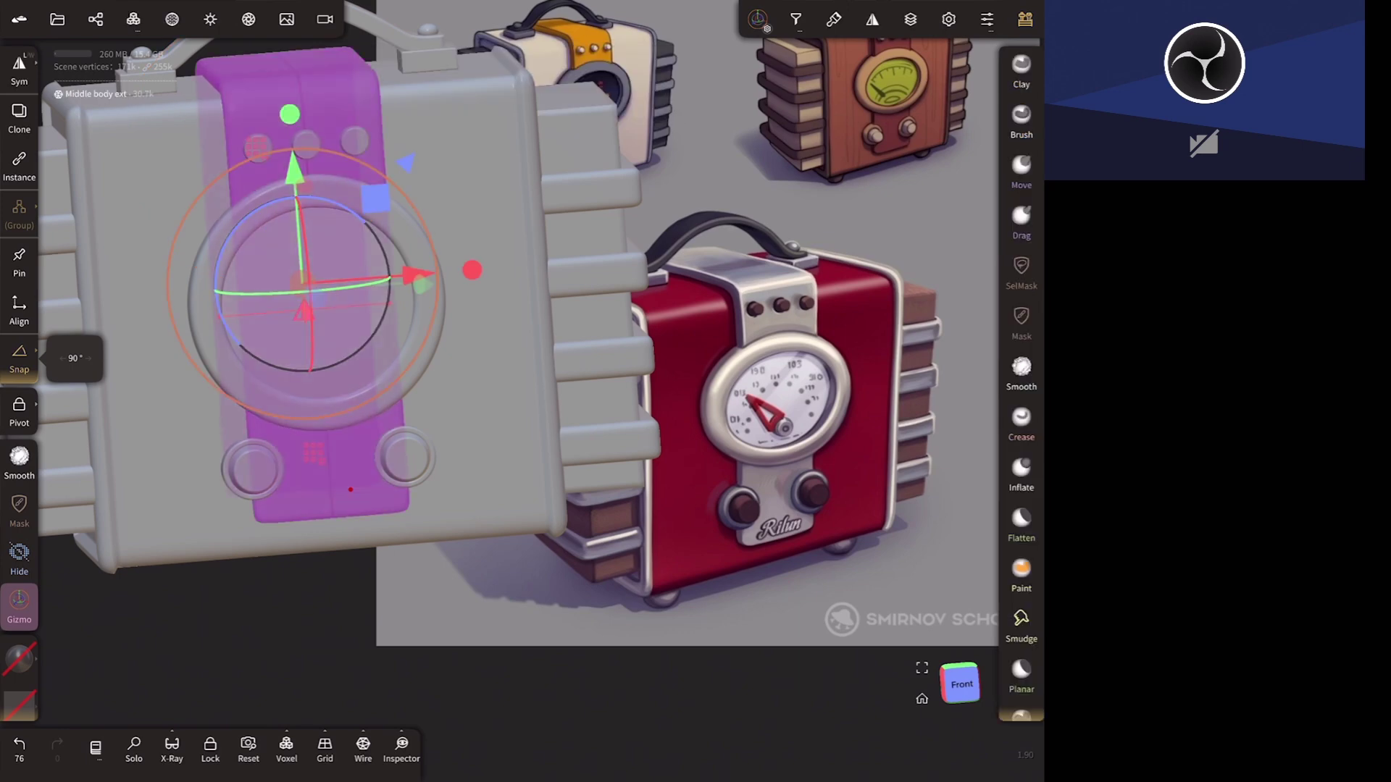
{"action": "left_click", "coordinate": [363, 746]}
{"action": "left_click", "coordinate": [350, 490]}
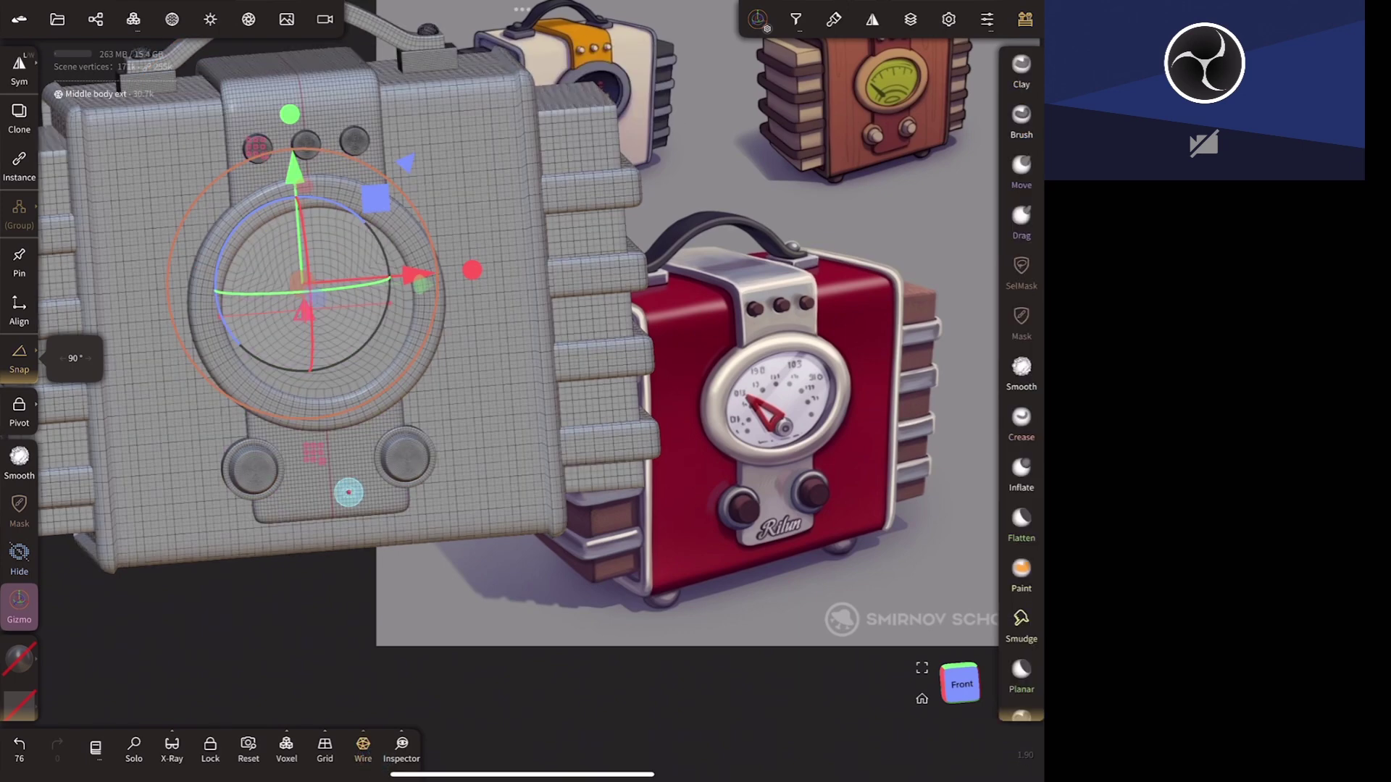
{"action": "left_click", "coordinate": [134, 19]}
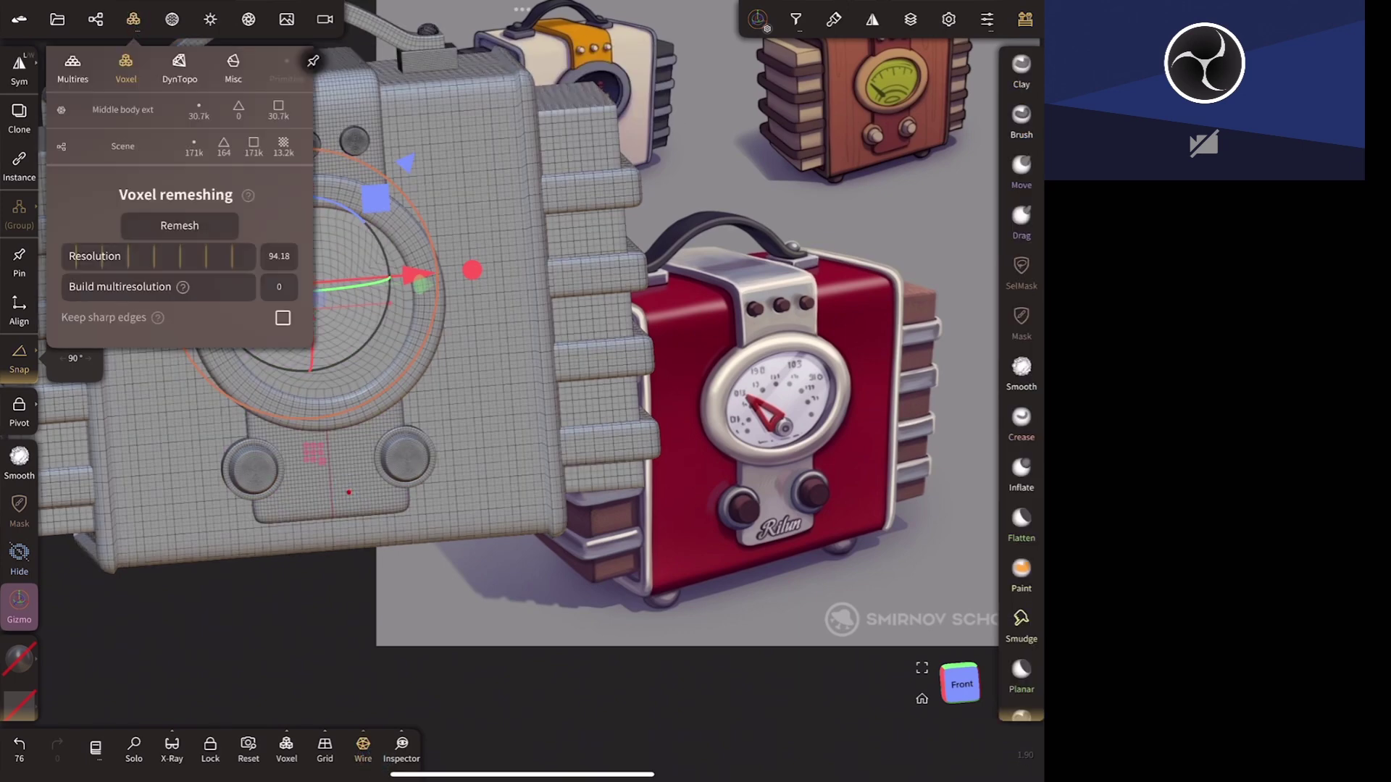
{"action": "left_click", "coordinate": [72, 69]}
{"action": "left_click", "coordinate": [237, 256]}
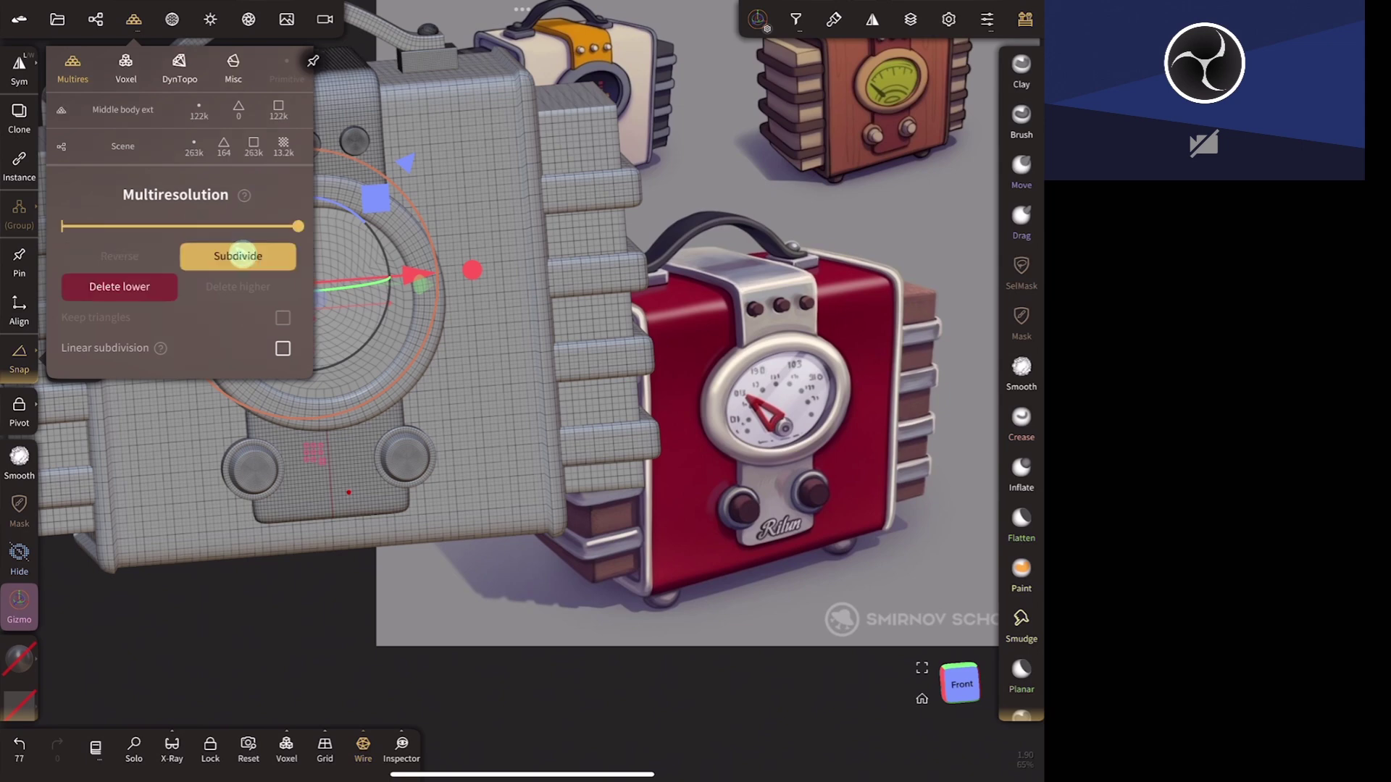
{"action": "left_click", "coordinate": [238, 256]}
{"action": "left_click", "coordinate": [119, 286]}
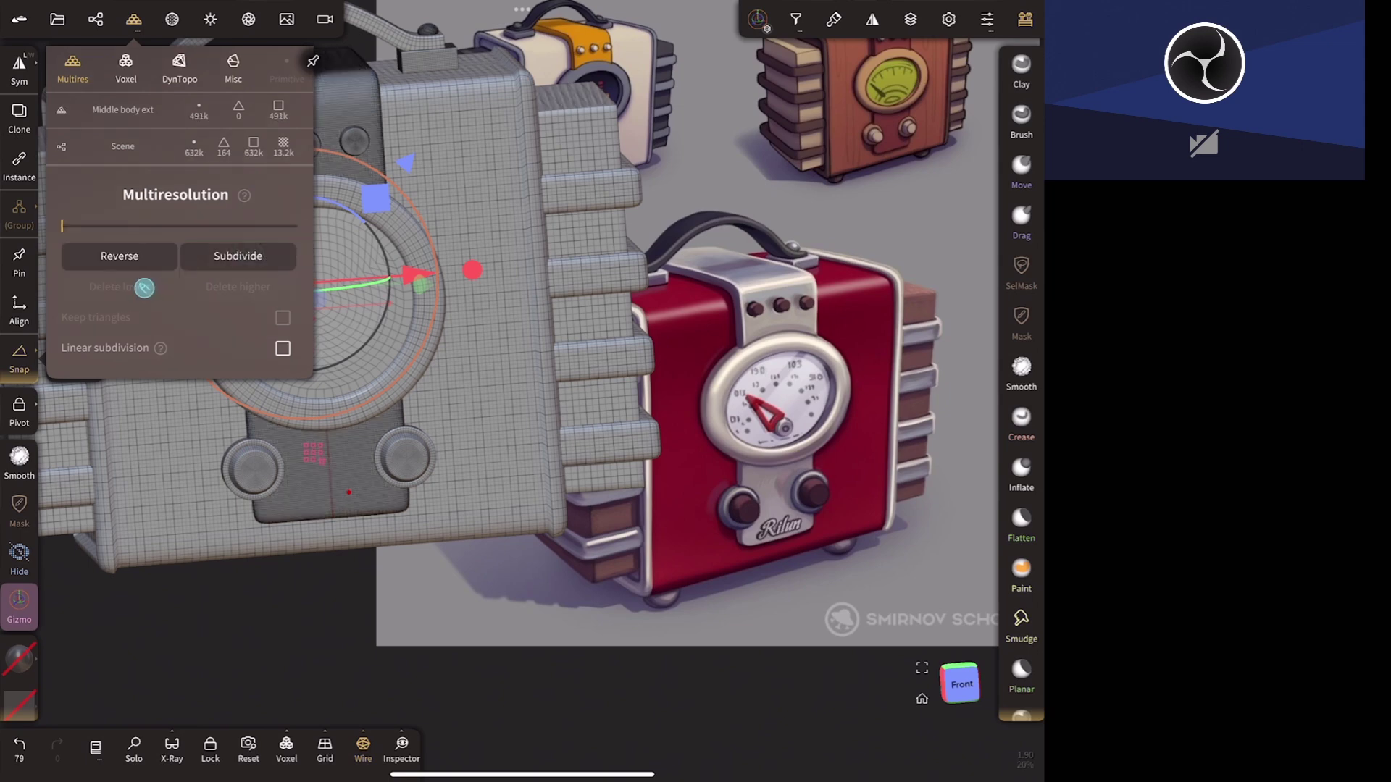
- Settle the view squarely on the subdivided radio's front
{"action": "left_click_drag", "start_coordinate": [580, 362], "coordinate": [725, 362]}
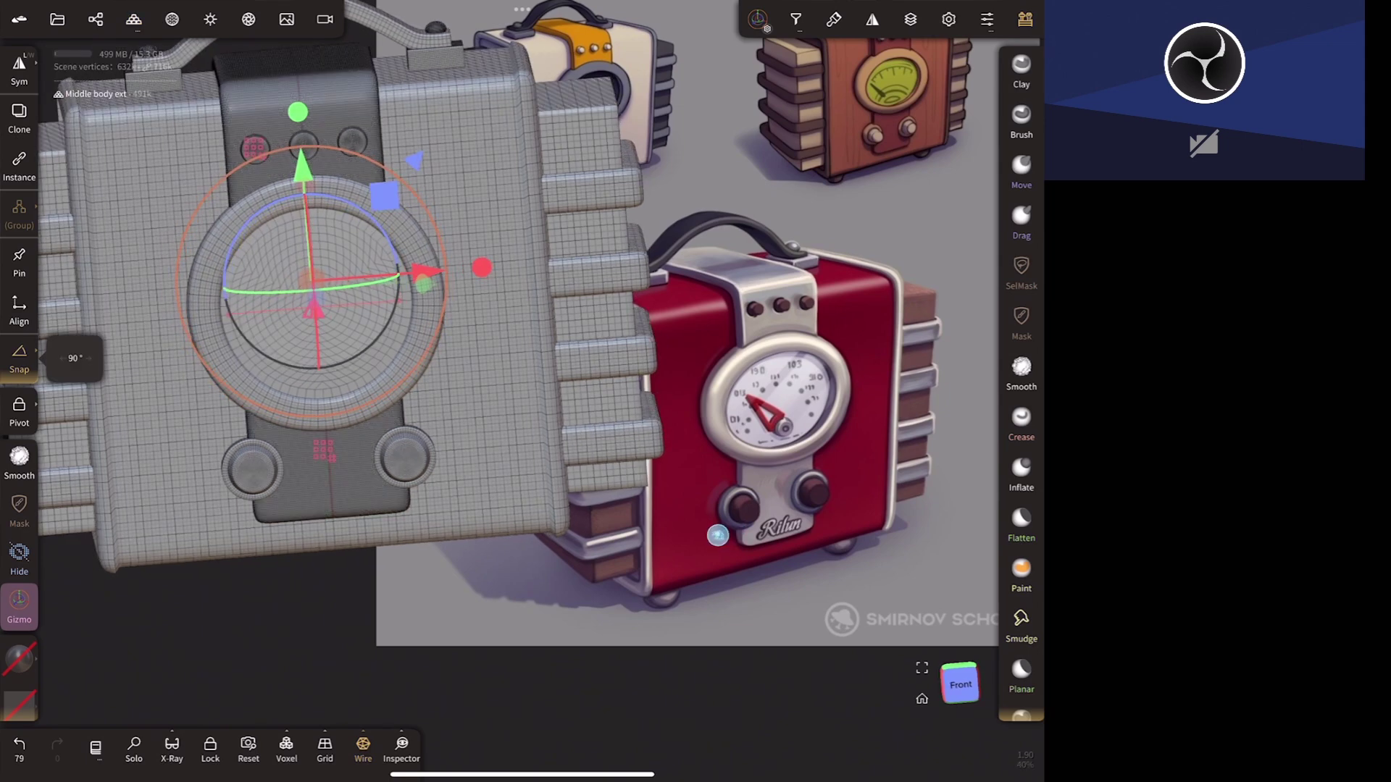
{"action": "scroll", "coordinate": [449, 326], "scroll_direction": "up", "scroll_amount": 3}
{"action": "scroll", "coordinate": [449, 326], "scroll_direction": "up", "scroll_amount": 2}
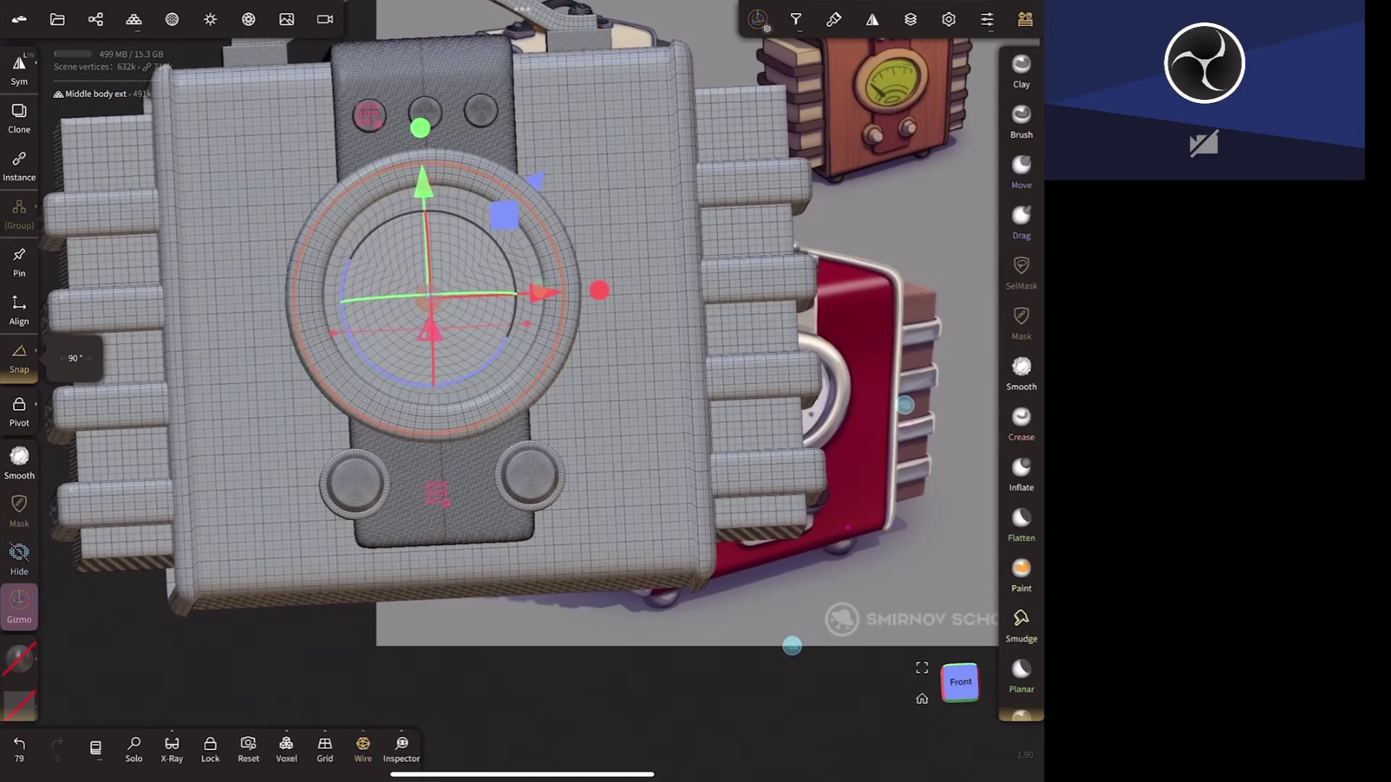
{"action": "scroll", "coordinate": [449, 326], "scroll_direction": "up", "scroll_amount": 2}
{"action": "left_click_drag", "start_coordinate": [507, 326], "coordinate": [522, 326]}
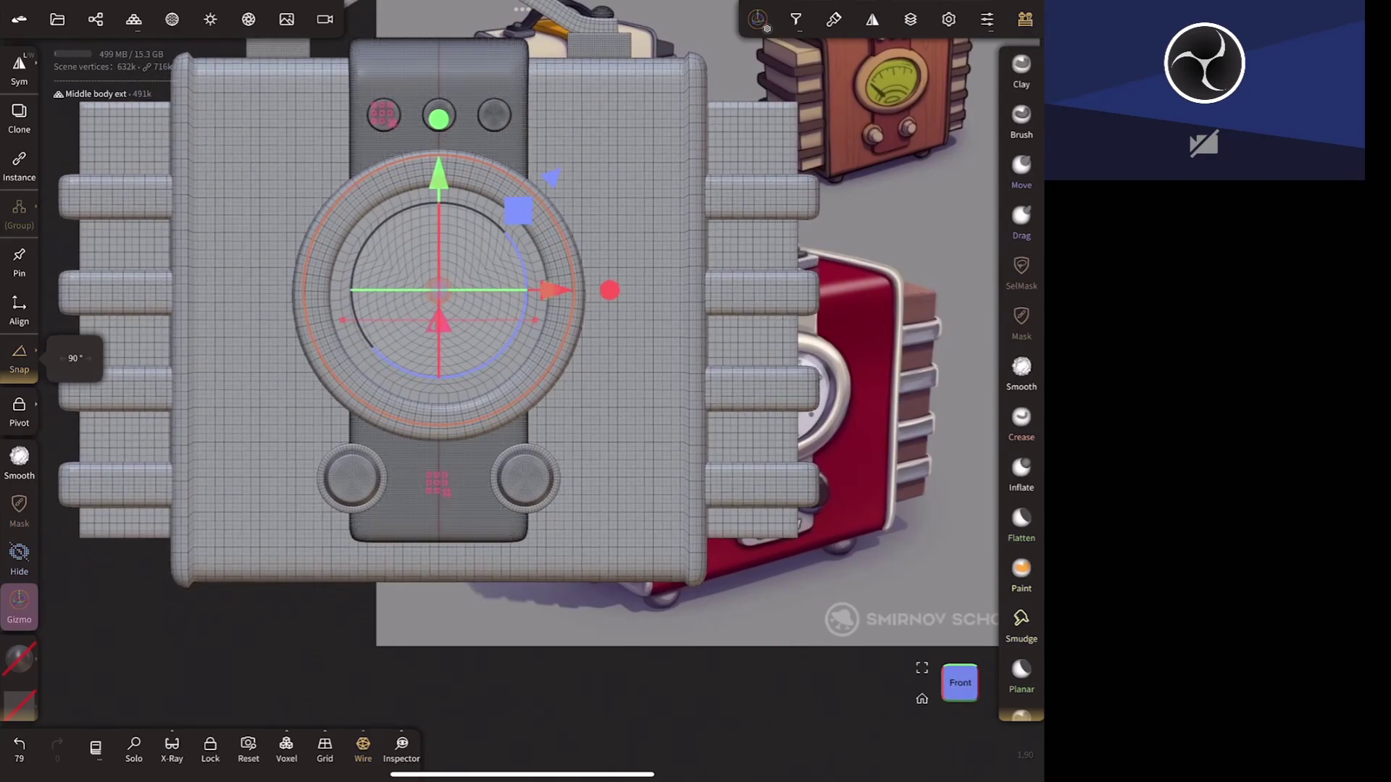
{"action": "left_click_drag", "start_coordinate": [521, 773], "coordinate": [522, 717]}
- Switch to Procreate and create a new Square canvas from the Gallery
{"action": "left_click", "coordinate": [347, 726]}
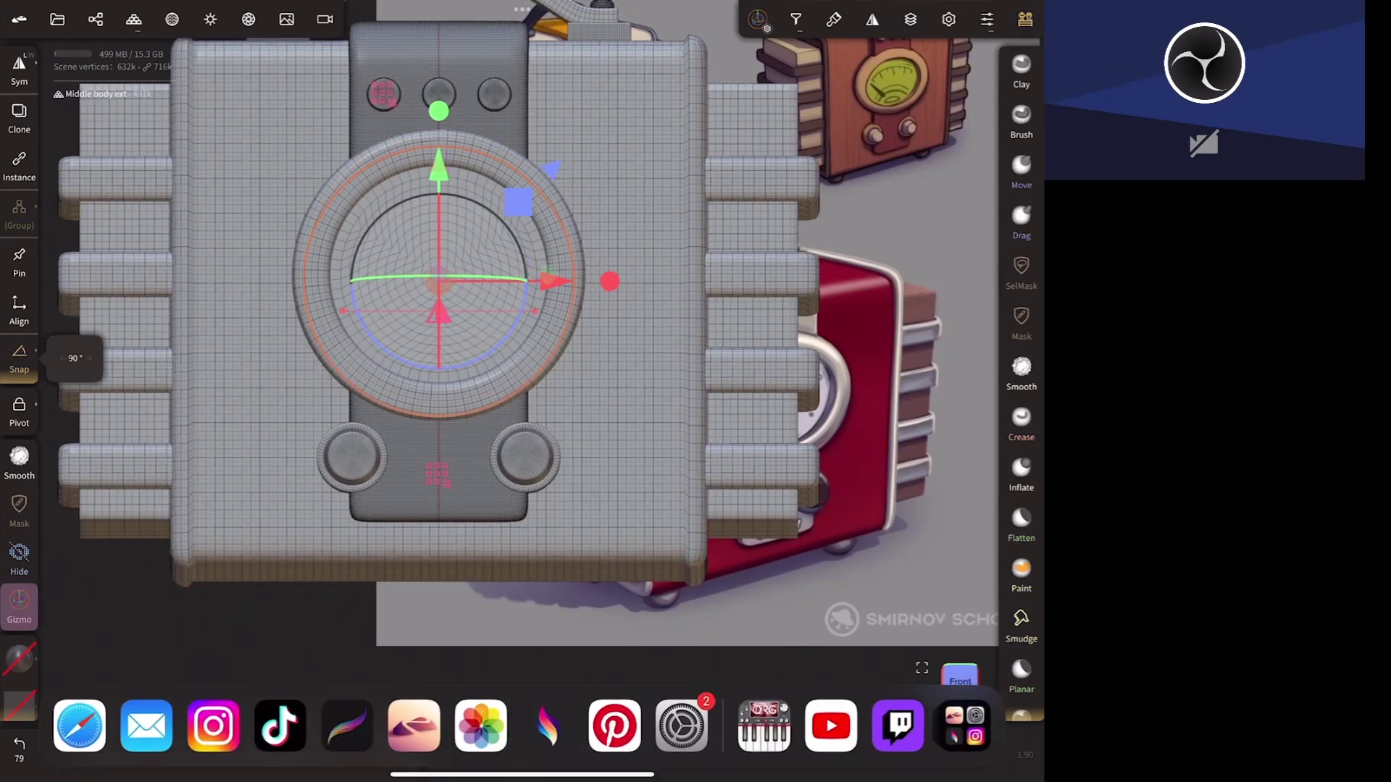
{"action": "left_click", "coordinate": [36, 16]}
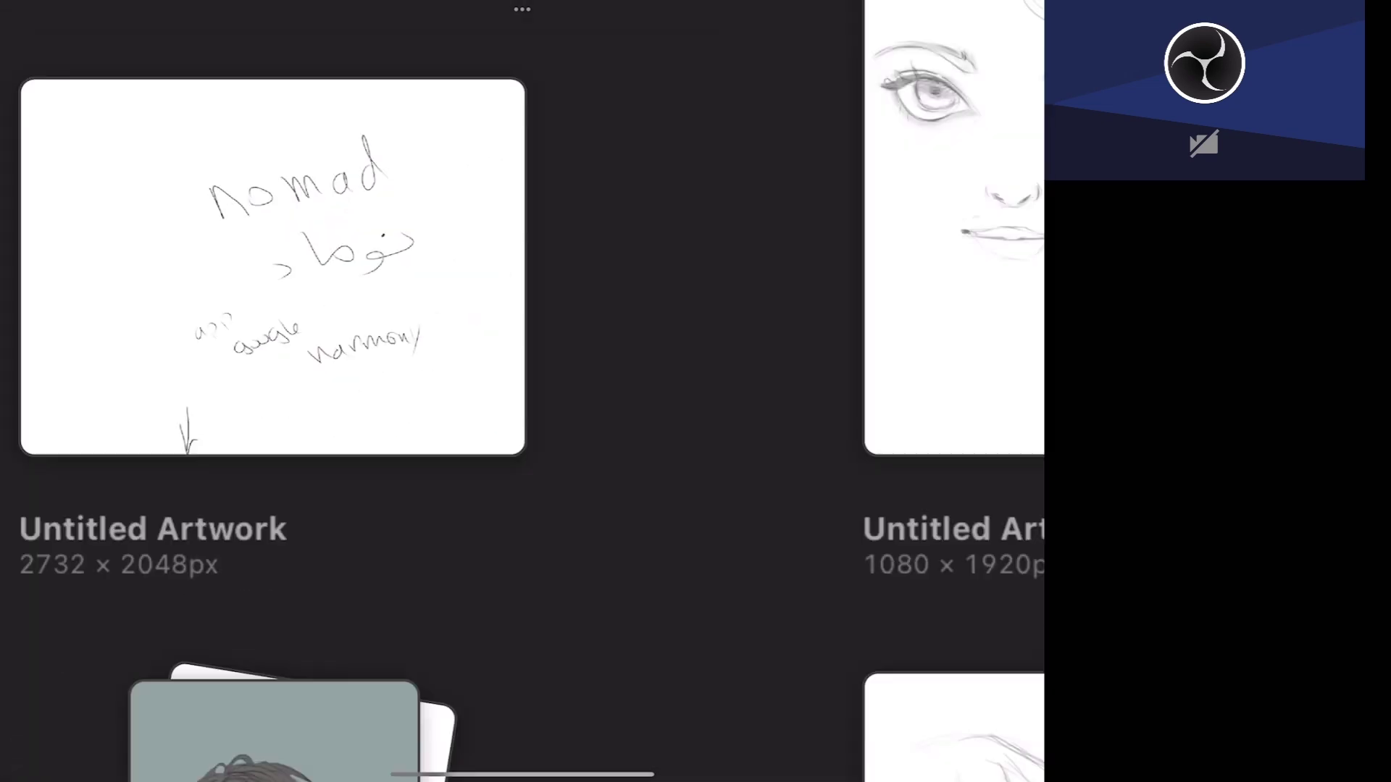
{"action": "left_click", "coordinate": [1020, 48]}
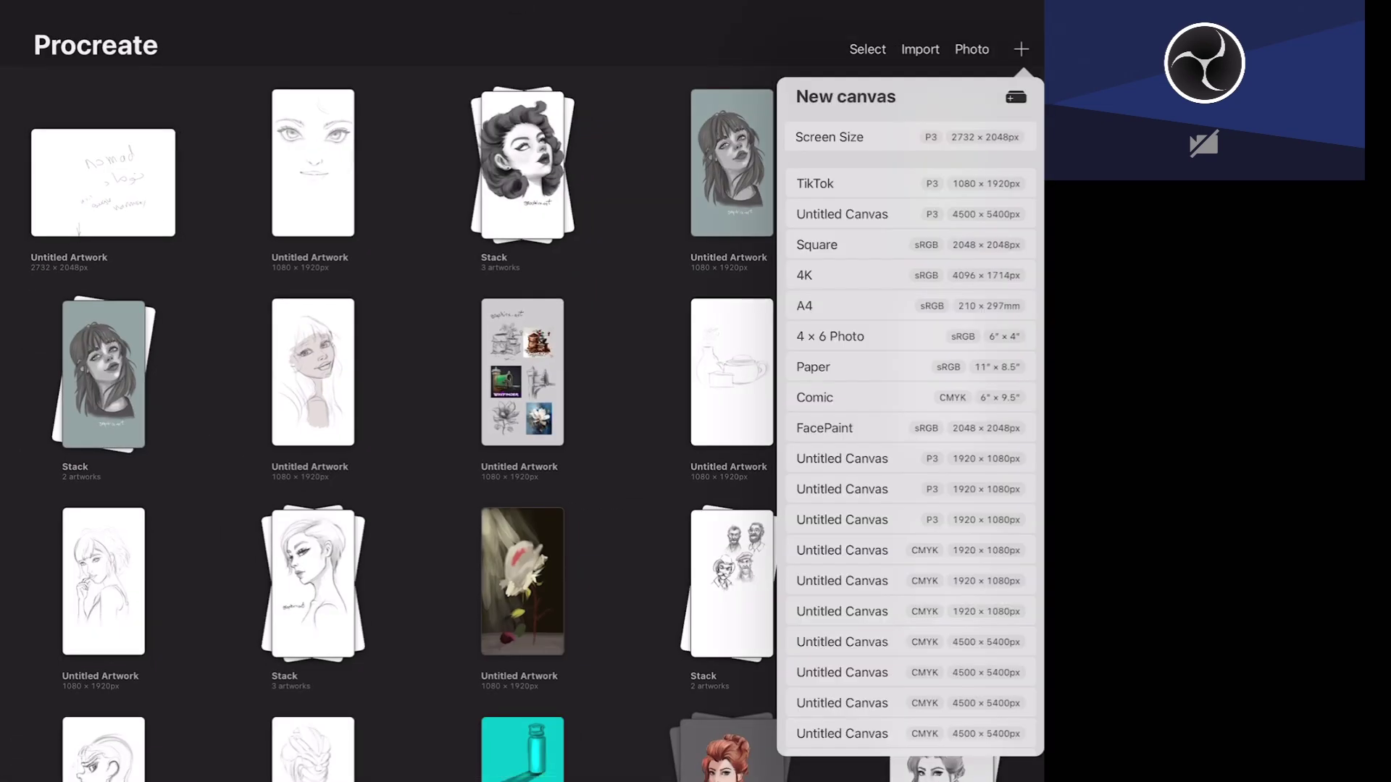
{"action": "left_click", "coordinate": [817, 244]}
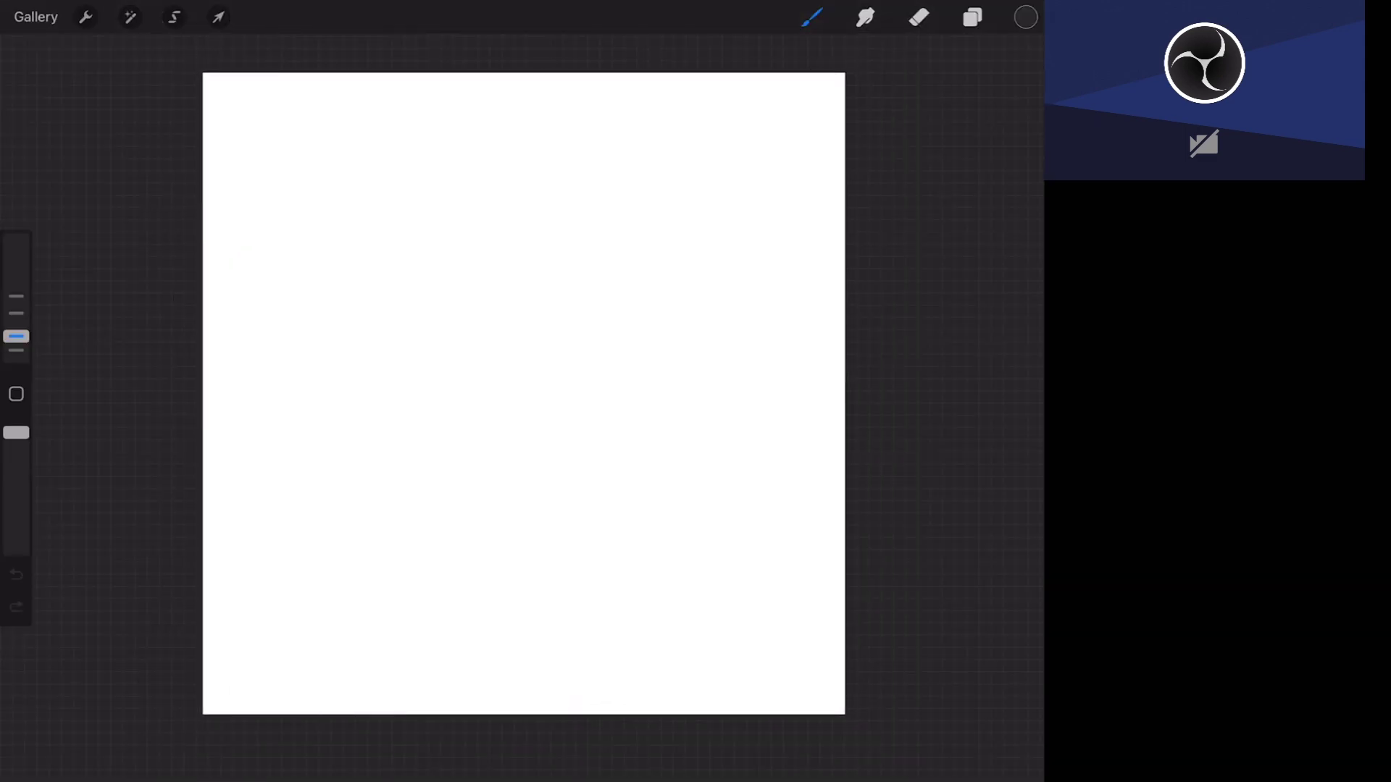
- Turn on the Reference window showing the radio concept picture from the photo library
{"action": "left_click", "coordinate": [85, 17]}
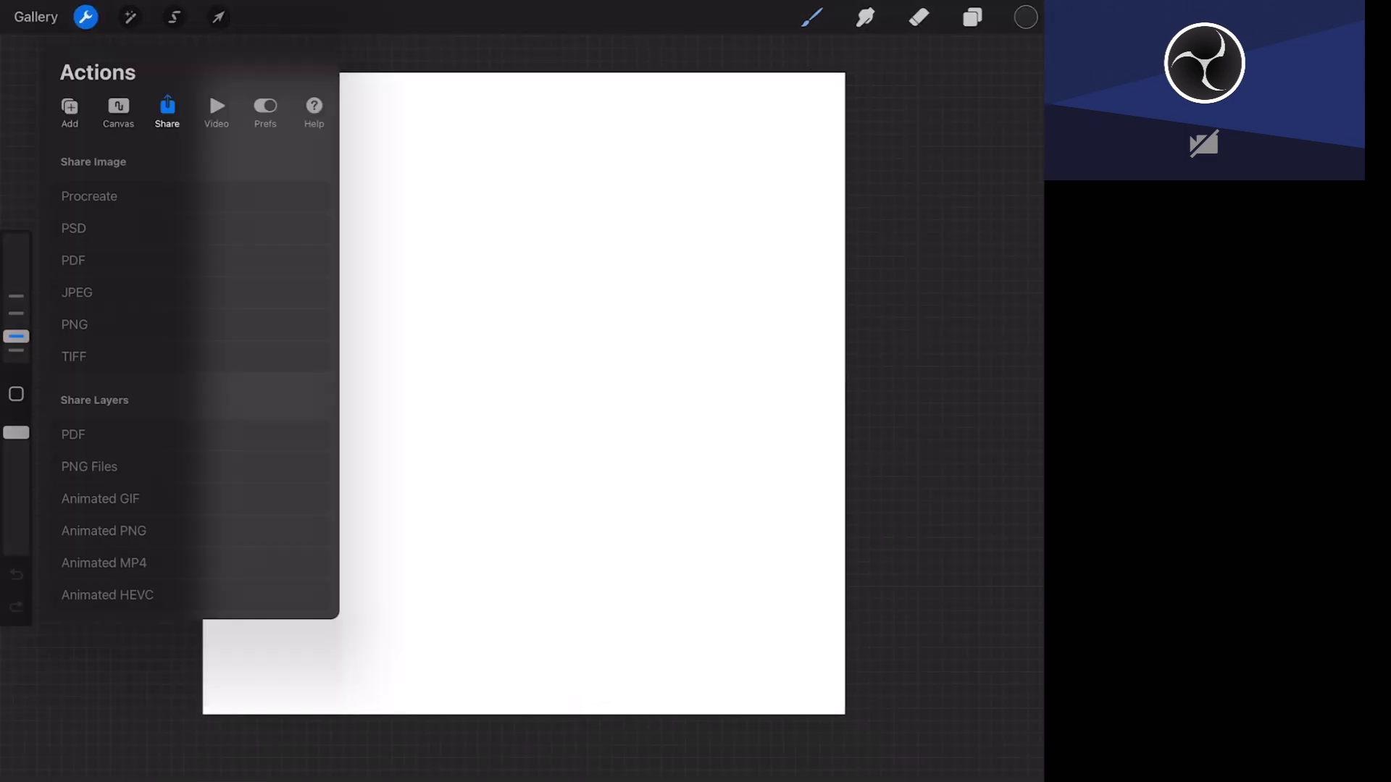
{"action": "left_click", "coordinate": [69, 108]}
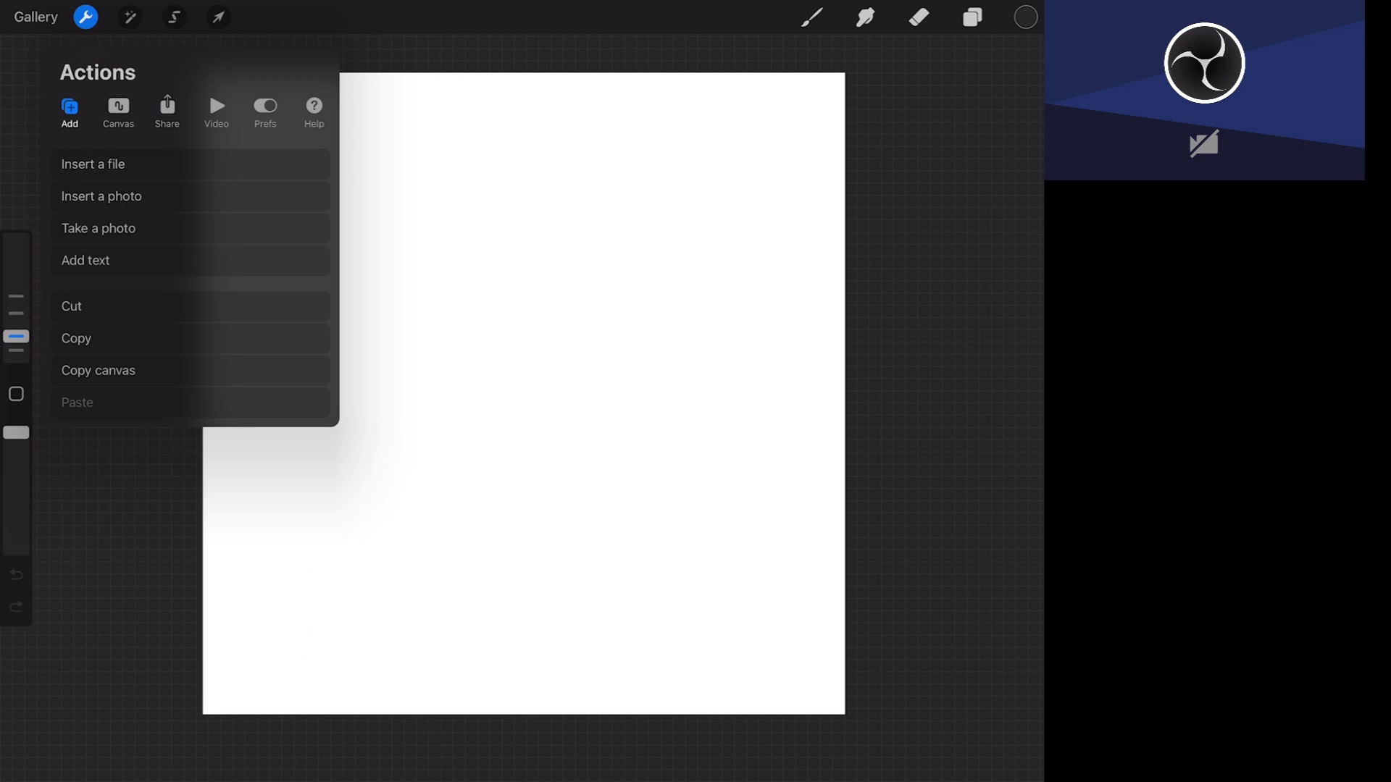
{"action": "left_click", "coordinate": [118, 109]}
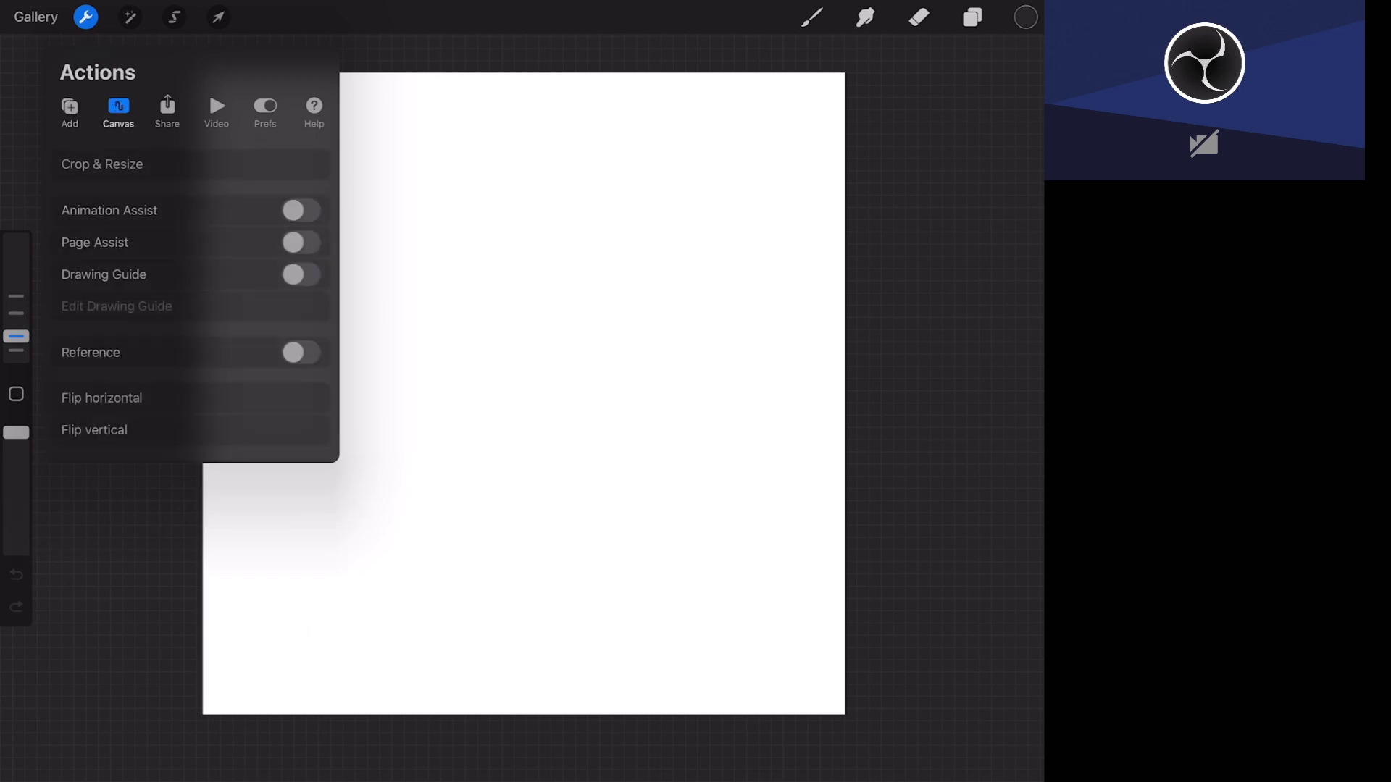
{"action": "left_click", "coordinate": [297, 350]}
{"action": "left_click", "coordinate": [522, 630]}
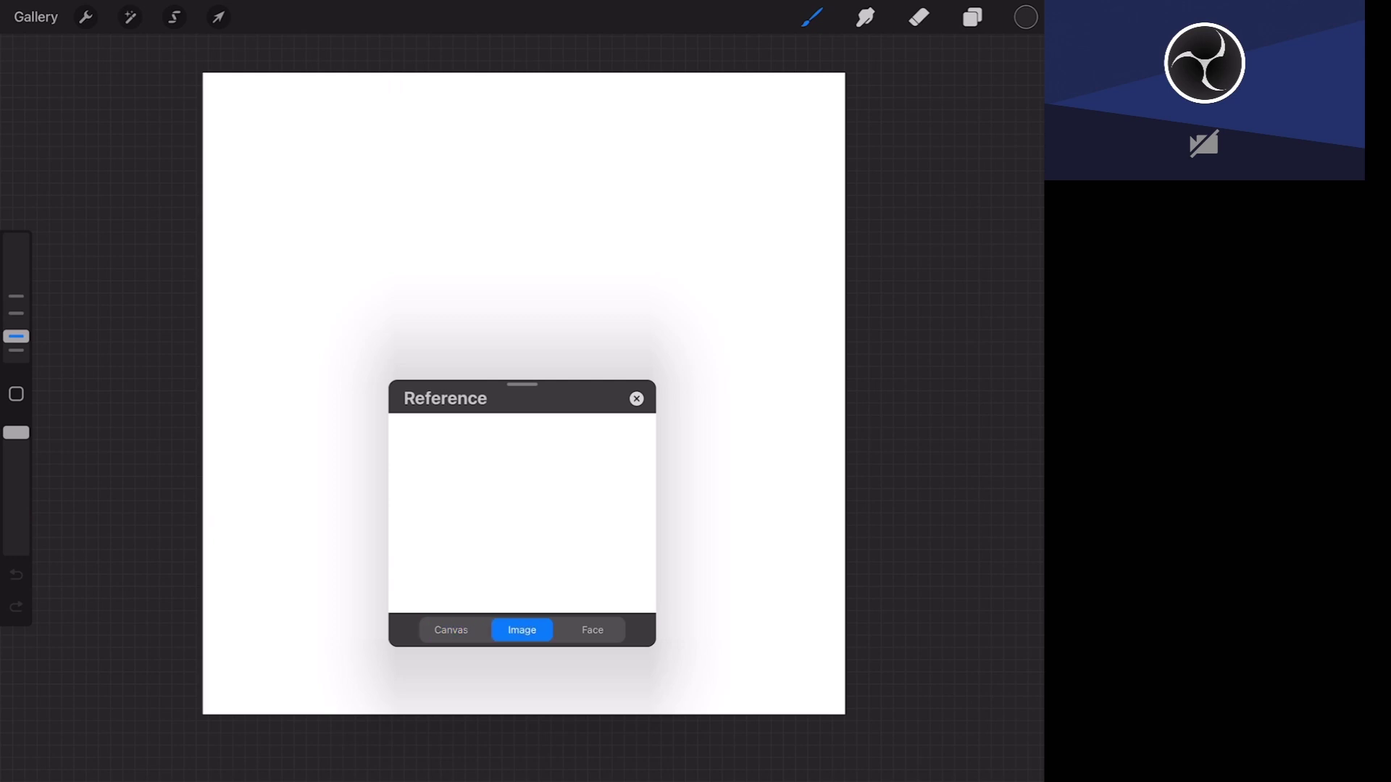
{"action": "left_click", "coordinate": [536, 512]}
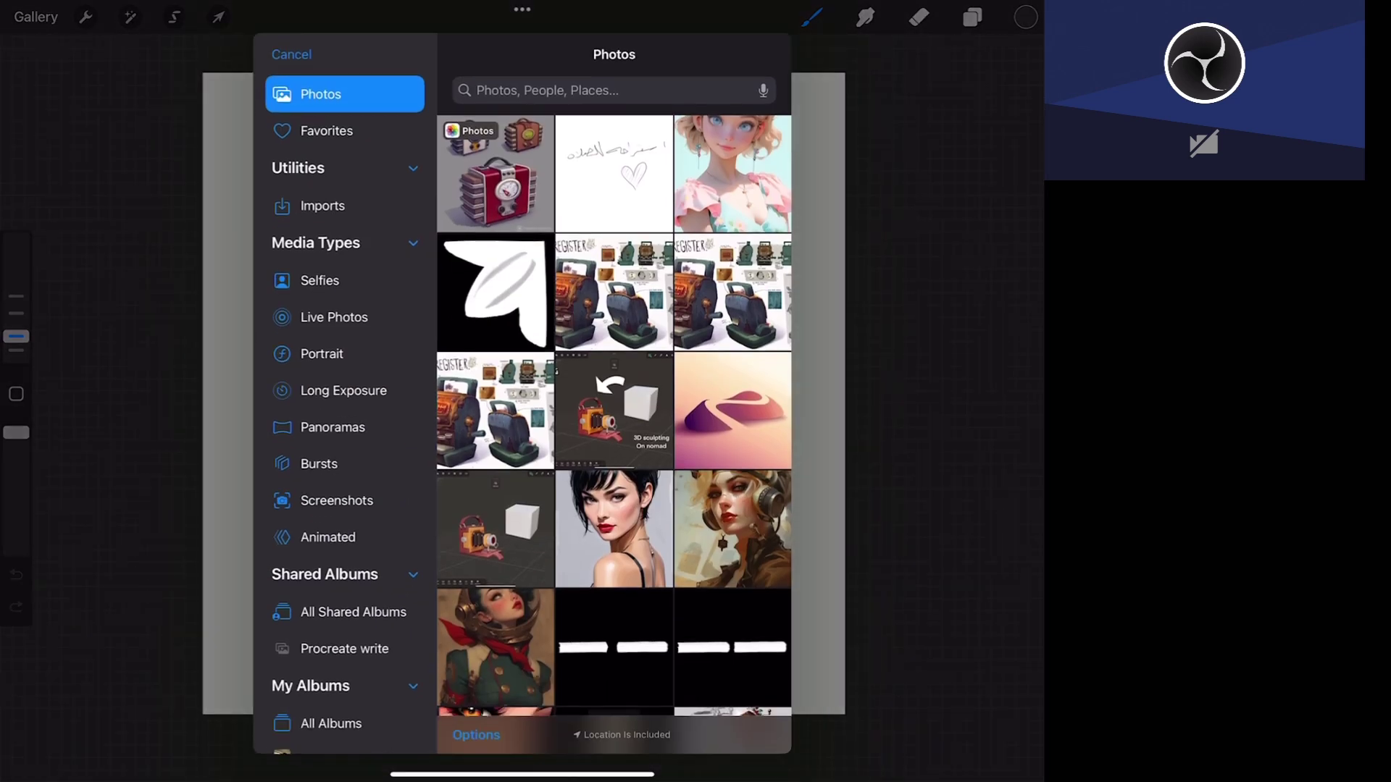
{"action": "left_click", "coordinate": [613, 294]}
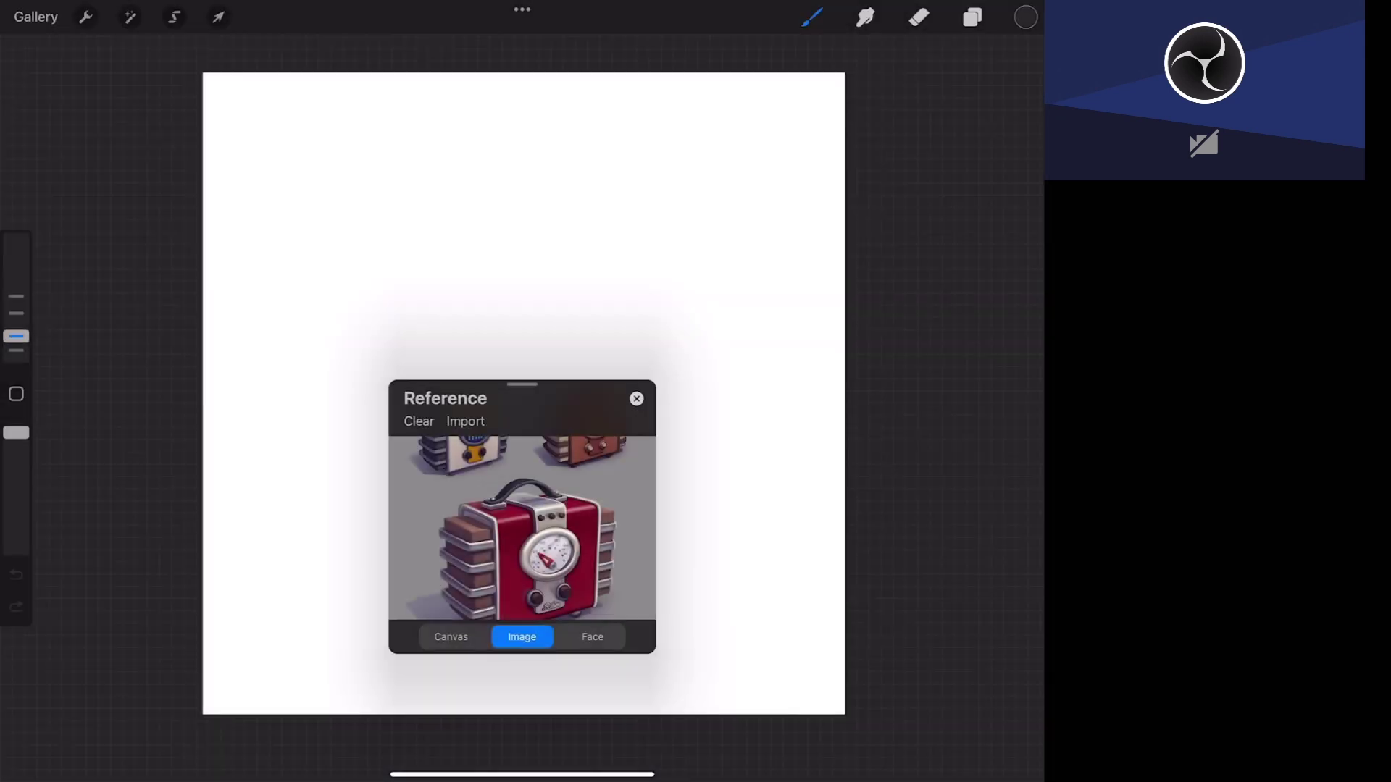
- Place the reference window upper left, tall and narrow, zoomed onto the gauge, with canvas shifted right
{"action": "left_click_drag", "start_coordinate": [522, 384], "coordinate": [250, 126]}
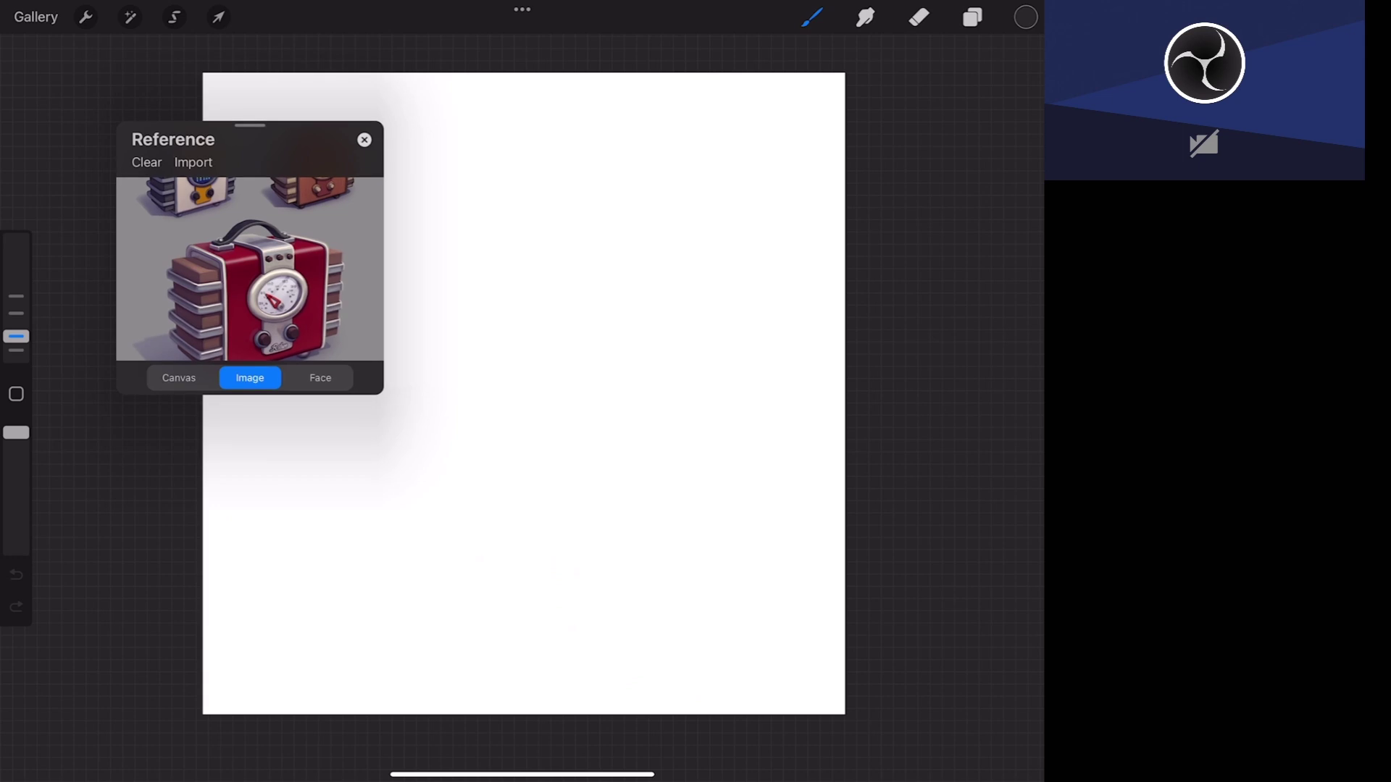
{"action": "left_click_drag", "start_coordinate": [381, 392], "coordinate": [365, 543]}
{"action": "scroll", "coordinate": [239, 326], "scroll_direction": "up", "scroll_amount": 5}
{"action": "left_click_drag", "start_coordinate": [290, 326], "coordinate": [246, 330]}
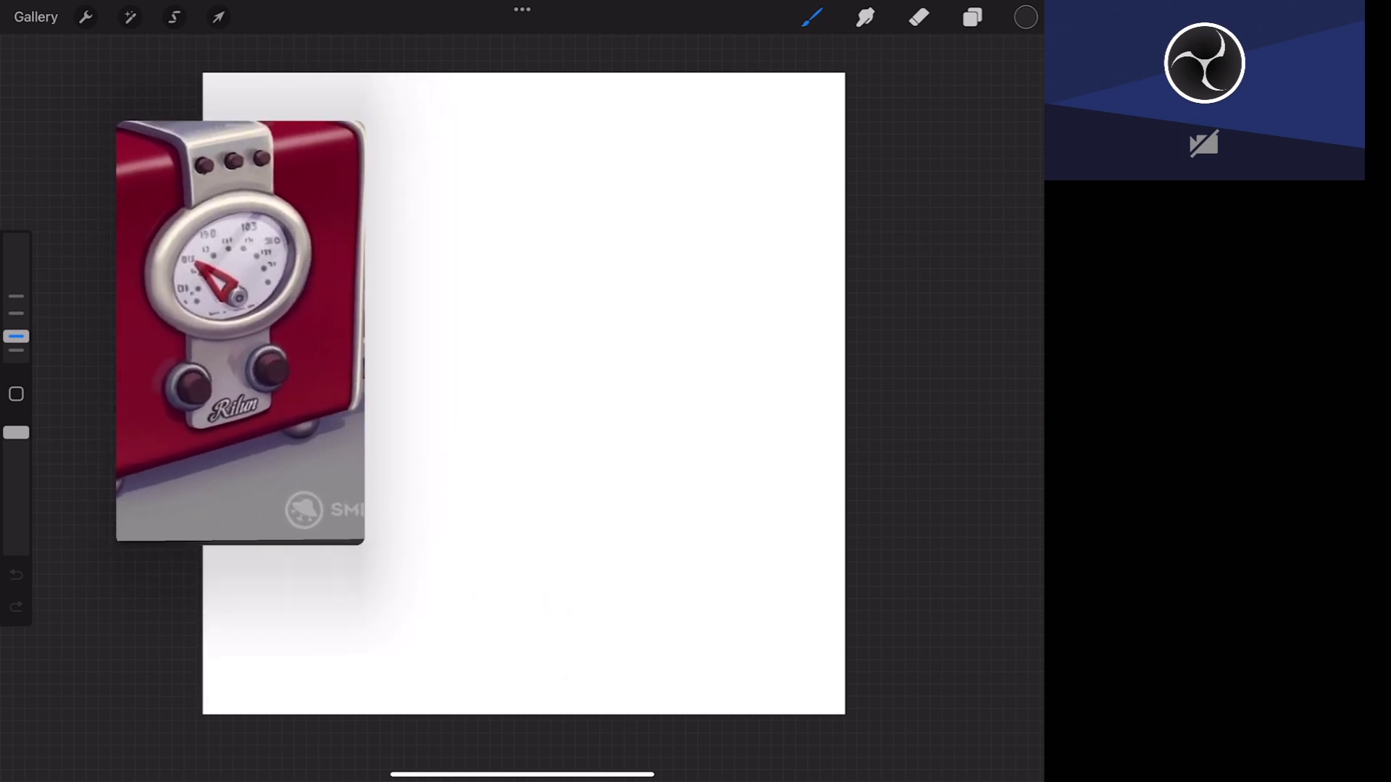
{"action": "scroll", "coordinate": [521, 391], "scroll_direction": "down", "scroll_amount": 3}
{"action": "left_click_drag", "start_coordinate": [580, 391], "coordinate": [724, 395]}
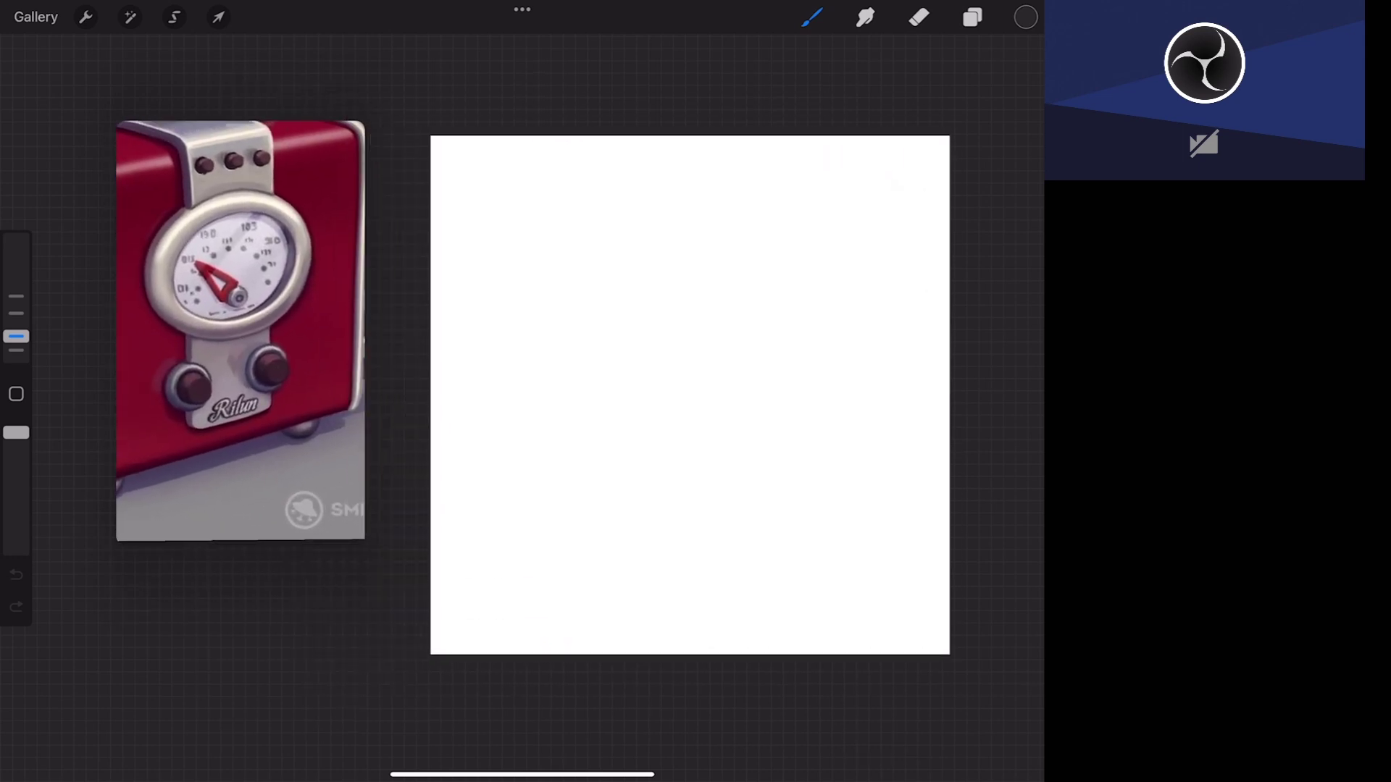
- Fill the canvas with pure black on Layer 1
{"action": "left_click", "coordinate": [1025, 17]}
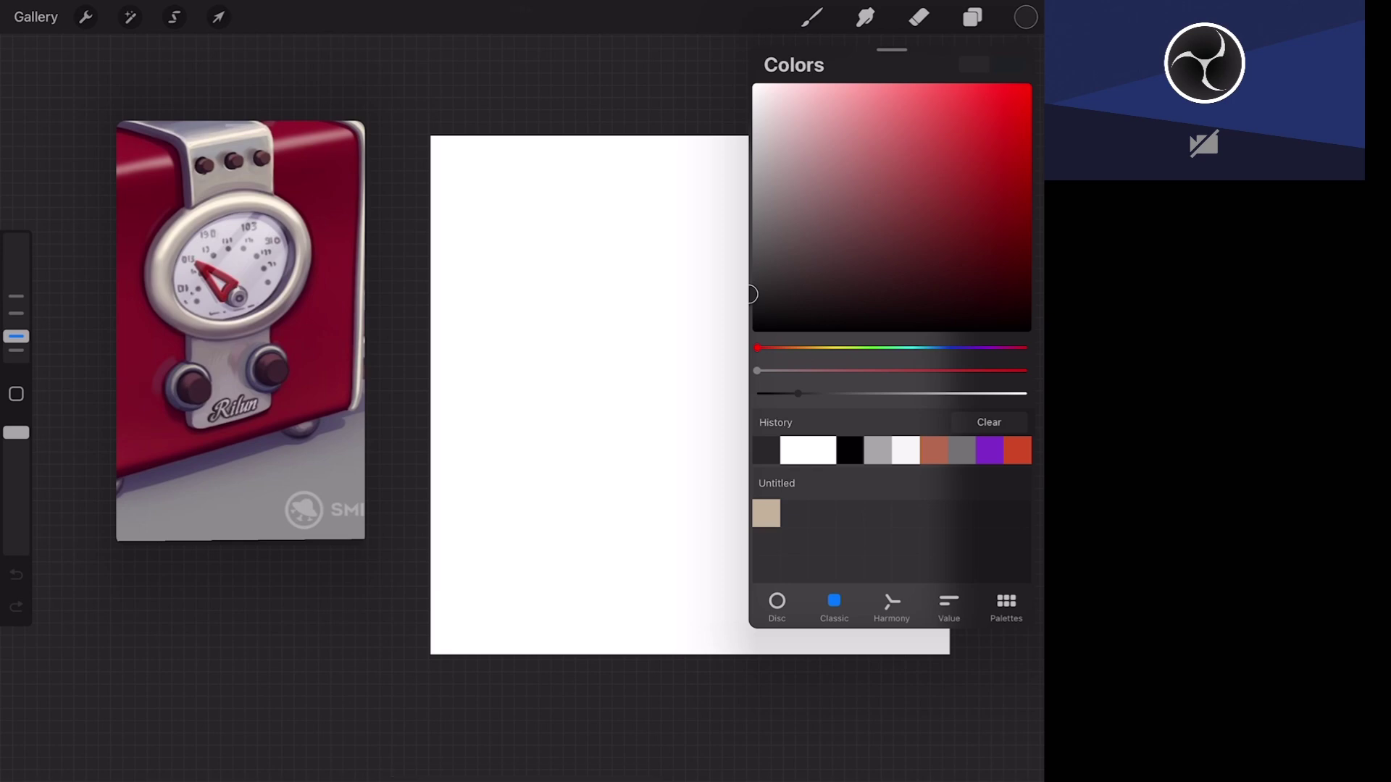
{"action": "left_click", "coordinate": [1024, 17]}
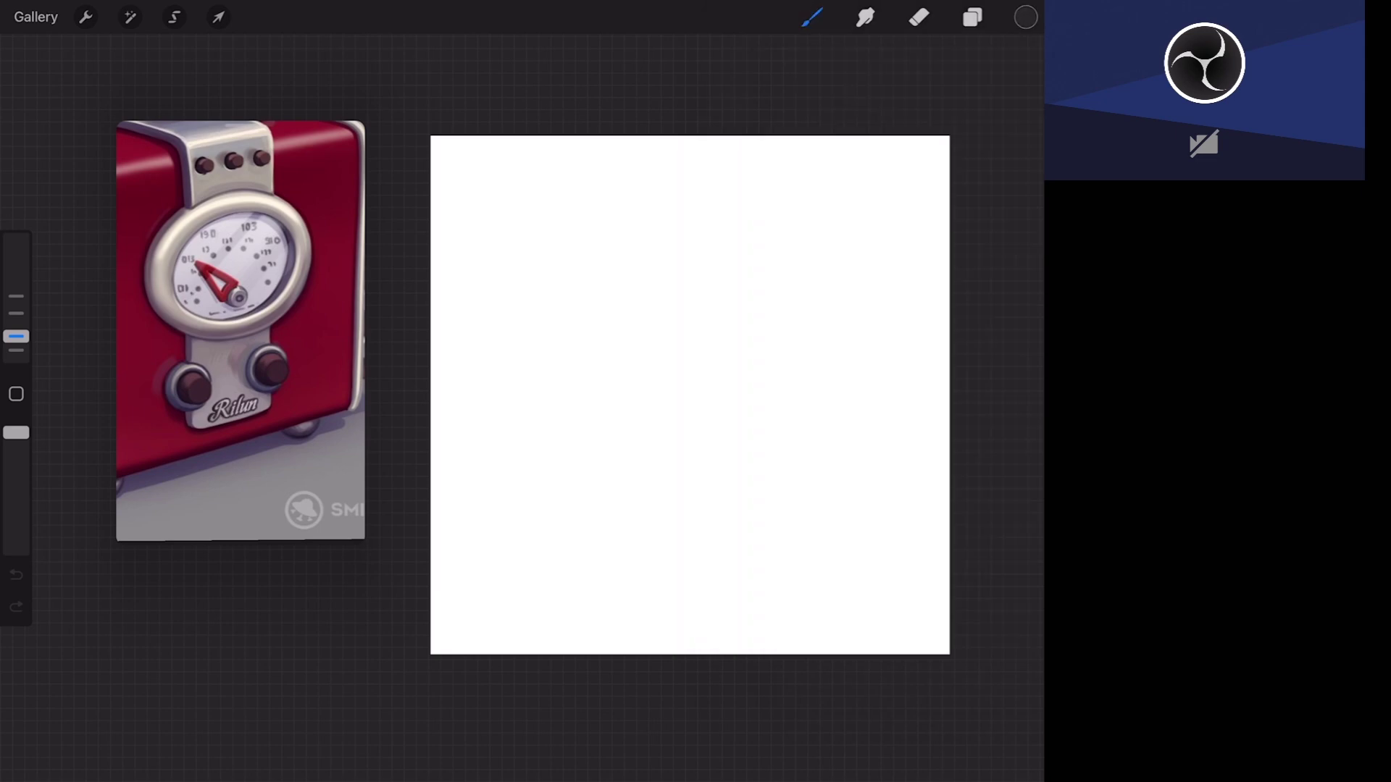
{"action": "left_click", "coordinate": [752, 330]}
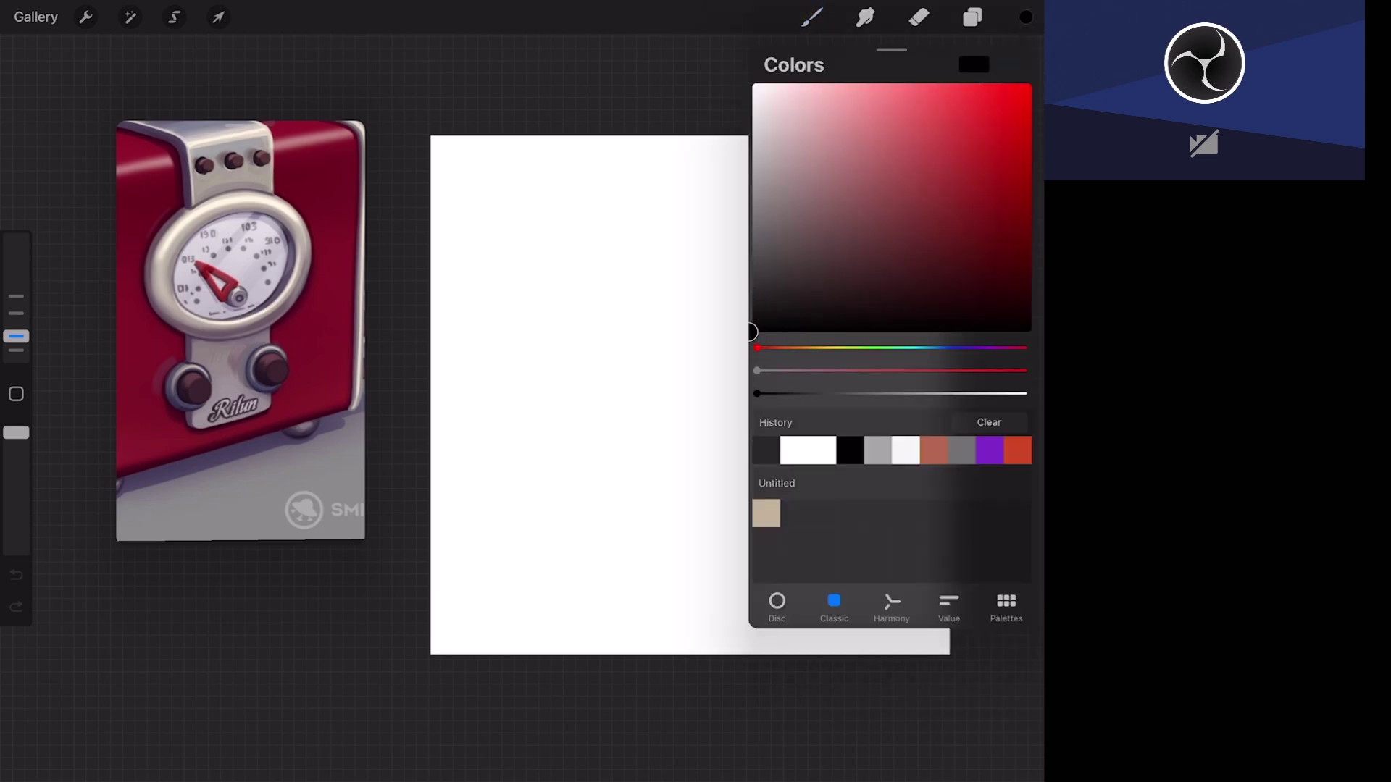
{"action": "left_click", "coordinate": [1025, 17]}
{"action": "left_click_drag", "start_coordinate": [1025, 16], "coordinate": [688, 391]}
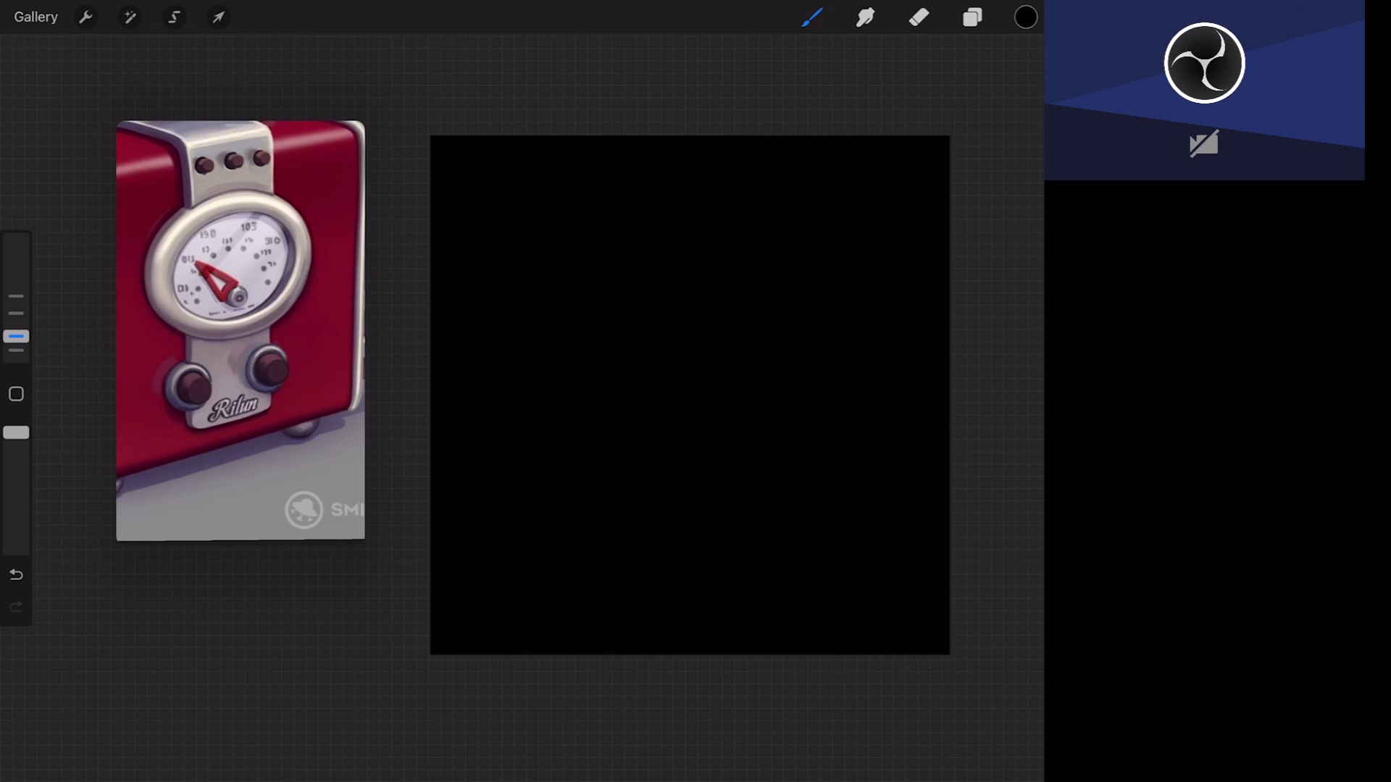
- Add an empty Layer 2 above and make white the painting colour
{"action": "left_click", "coordinate": [1025, 17]}
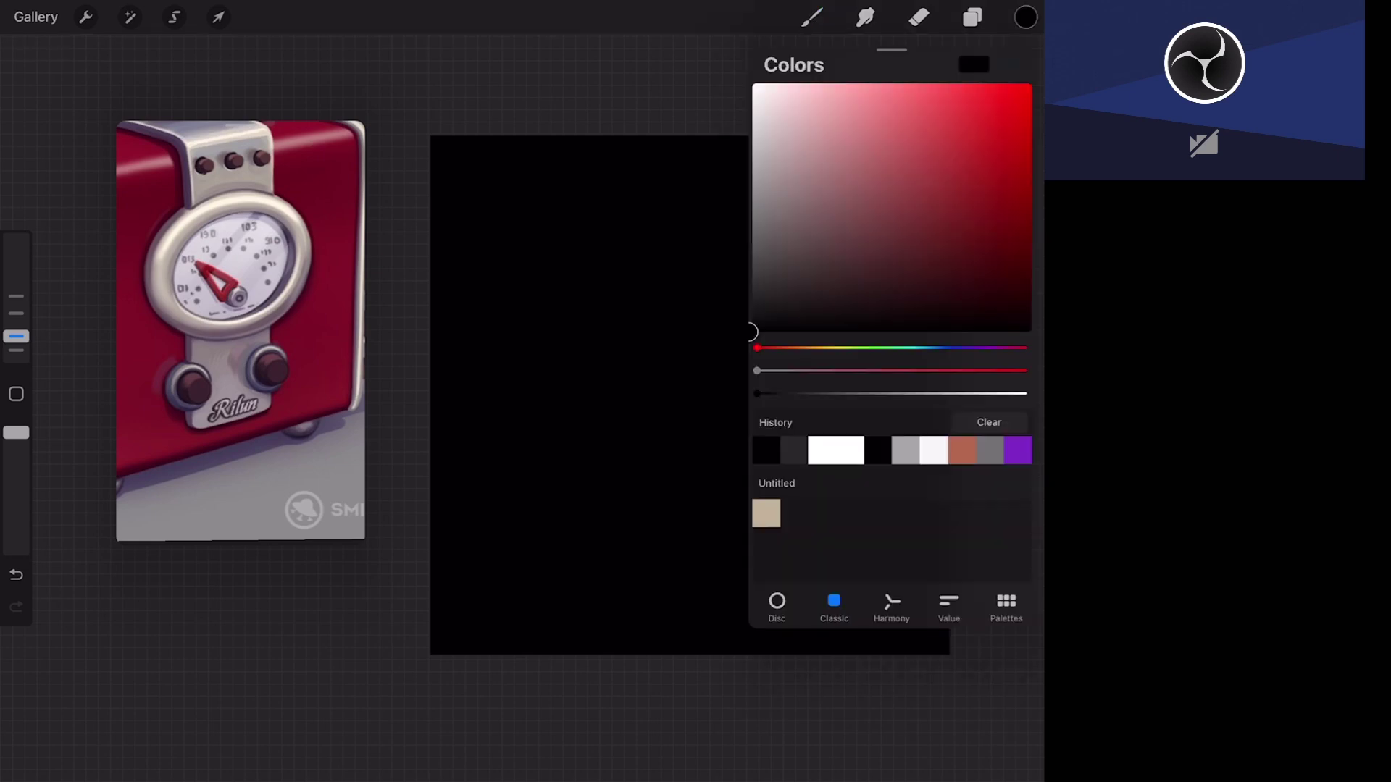
{"action": "left_click", "coordinate": [972, 17]}
{"action": "left_click", "coordinate": [1003, 68]}
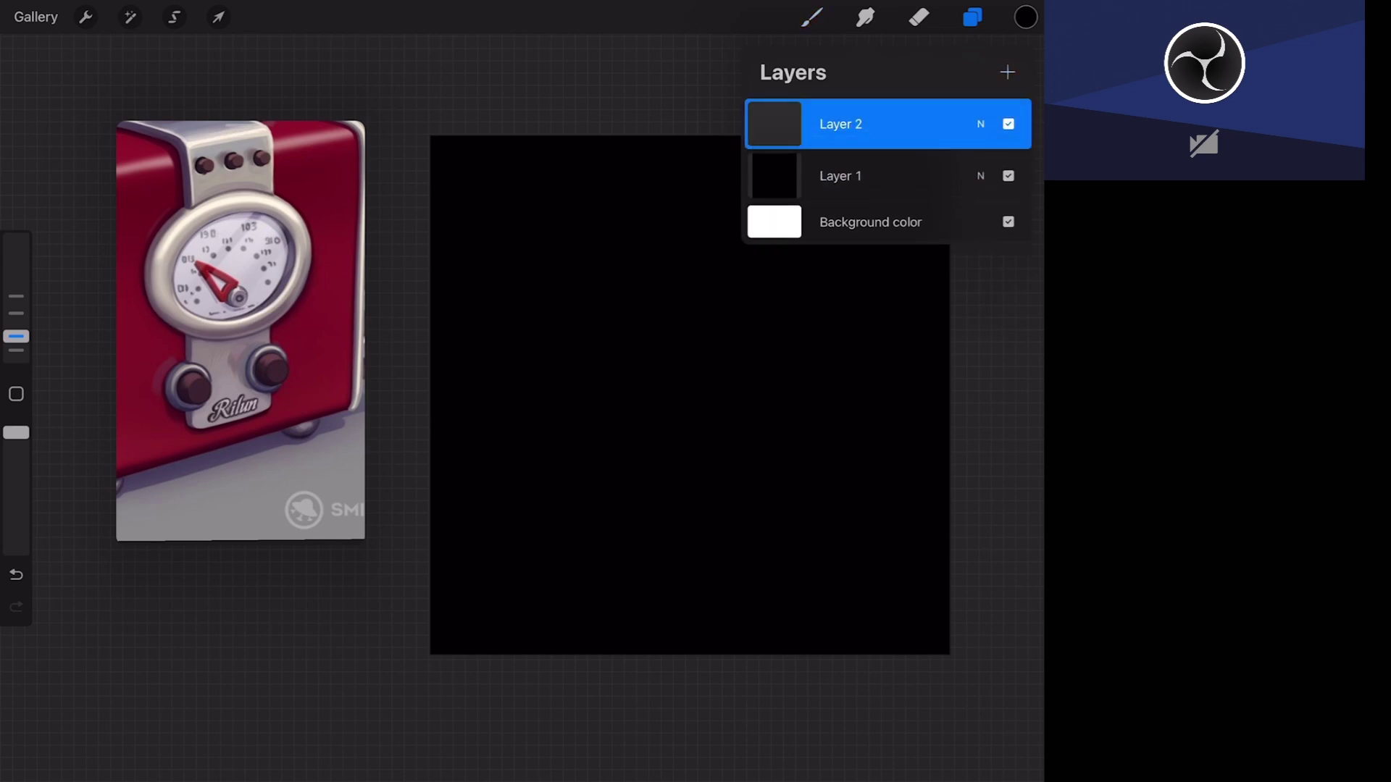
{"action": "left_click", "coordinate": [1025, 16]}
{"action": "left_click", "coordinate": [753, 84]}
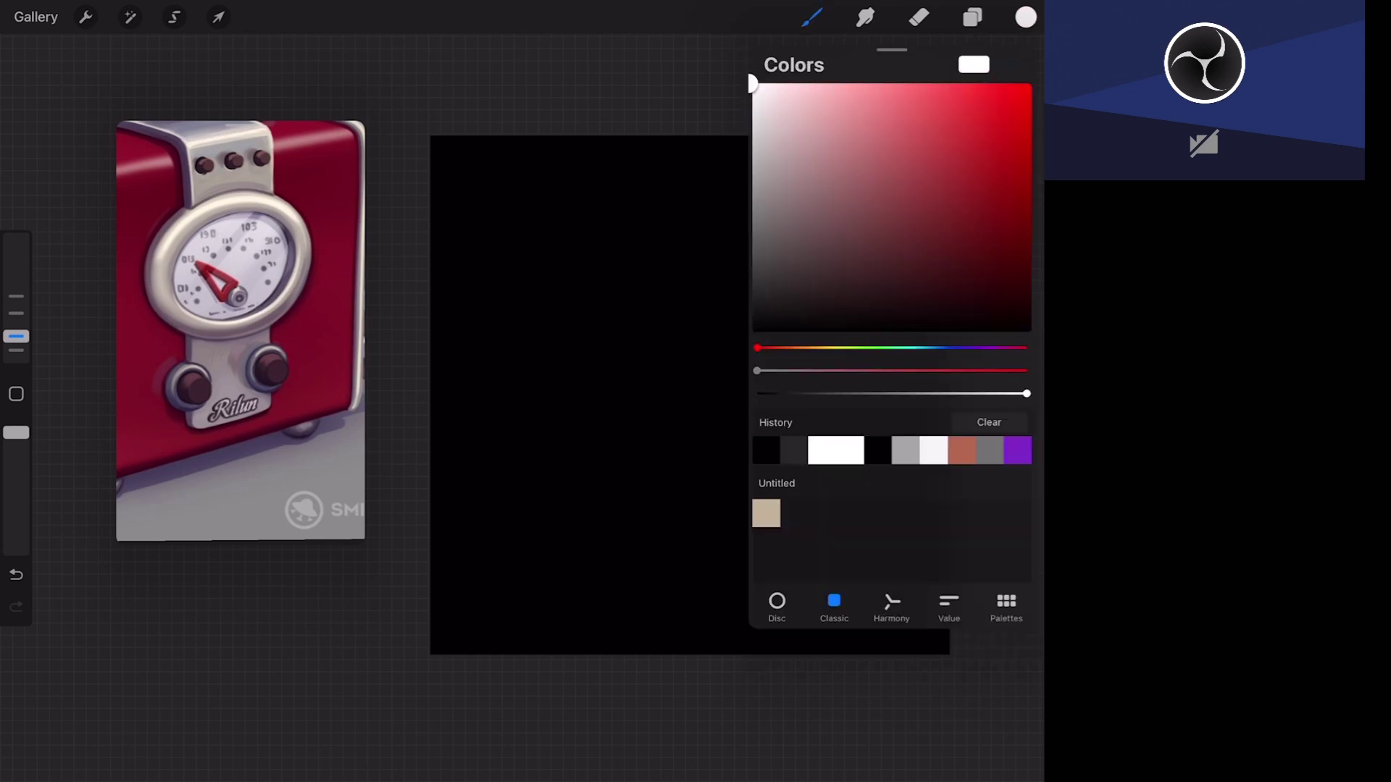
{"action": "left_click", "coordinate": [1025, 16]}
{"action": "left_click", "coordinate": [85, 17]}
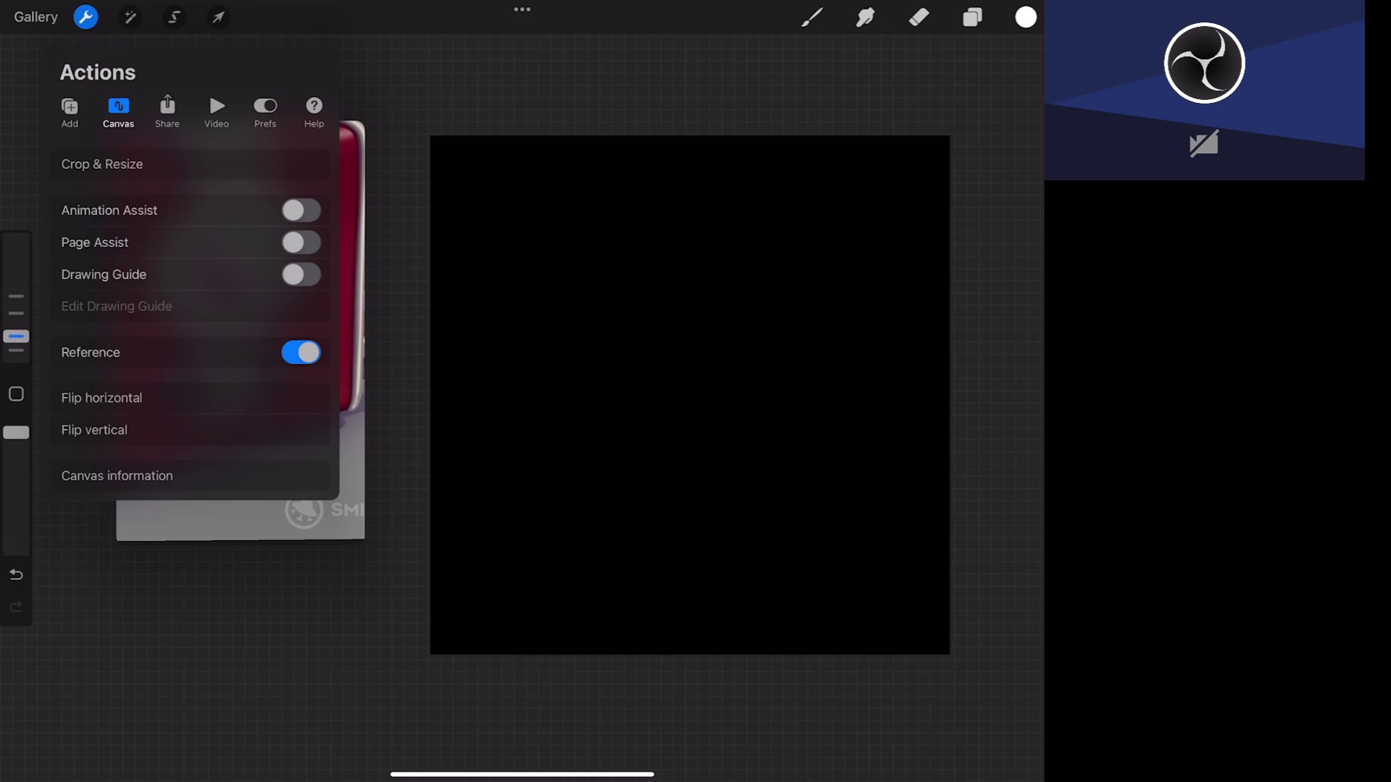
- Add a text box at the canvas top and type 'Rilun', which autocorrects to 'Riling'
{"action": "left_click", "coordinate": [69, 109]}
{"action": "left_click", "coordinate": [81, 258]}
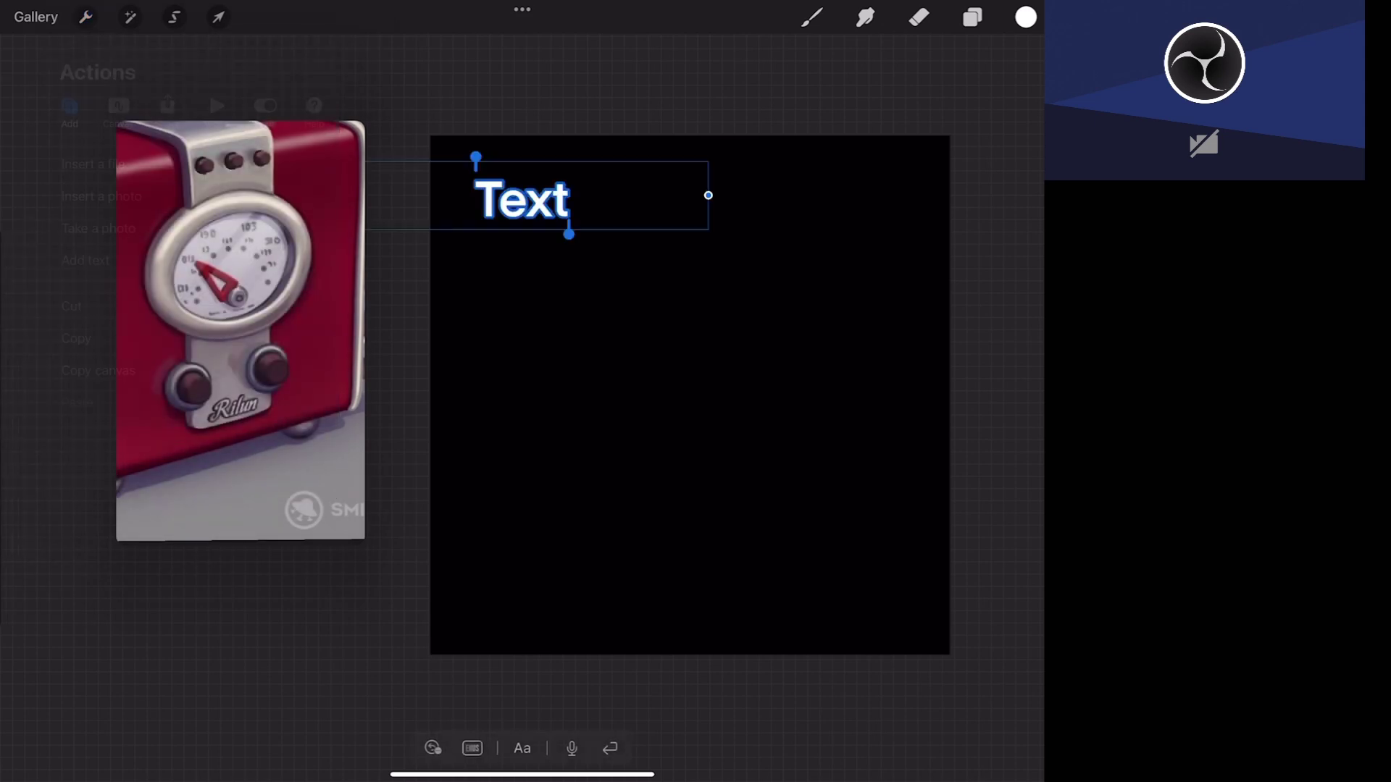
{"action": "left_click_drag", "start_coordinate": [522, 199], "coordinate": [596, 199]}
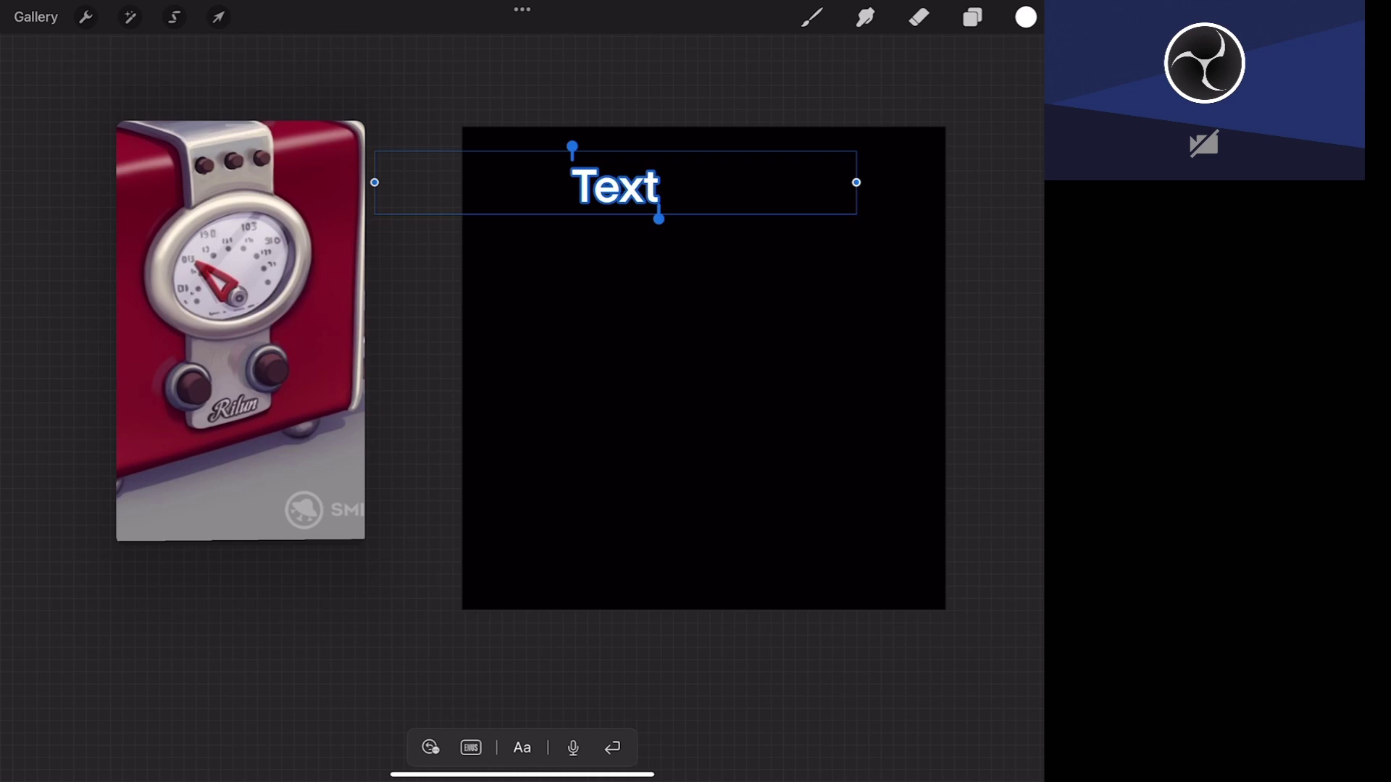
{"action": "left_click", "coordinate": [616, 187]}
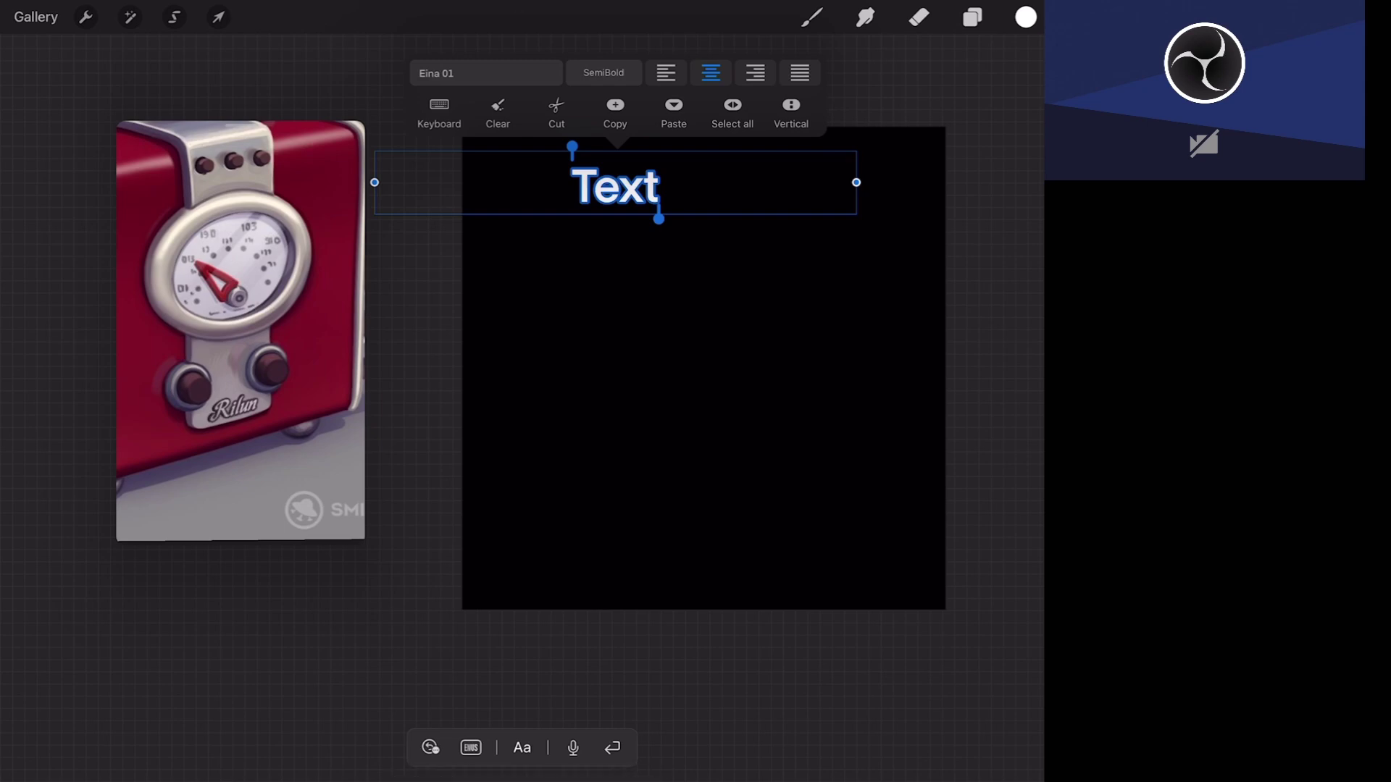
{"action": "left_click", "coordinate": [521, 747]}
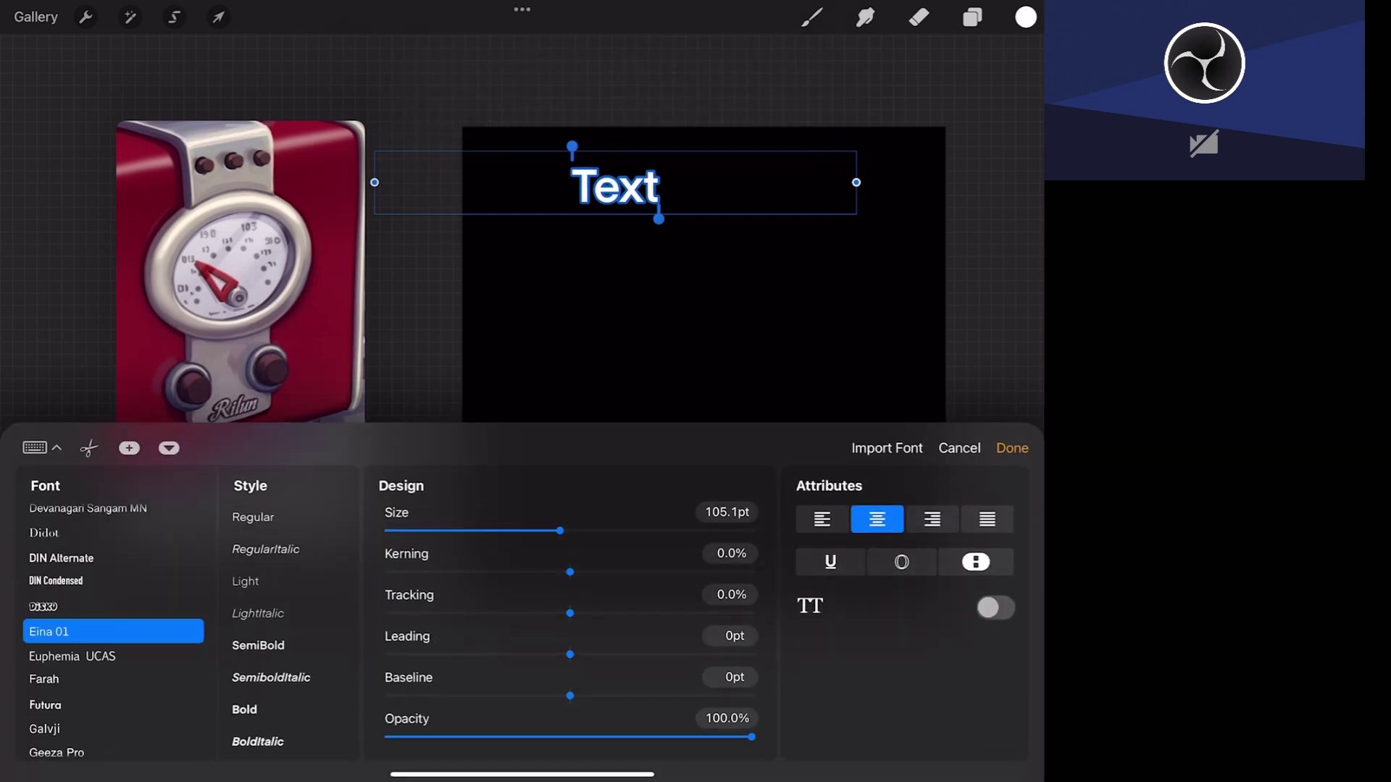
{"action": "left_click", "coordinate": [35, 448]}
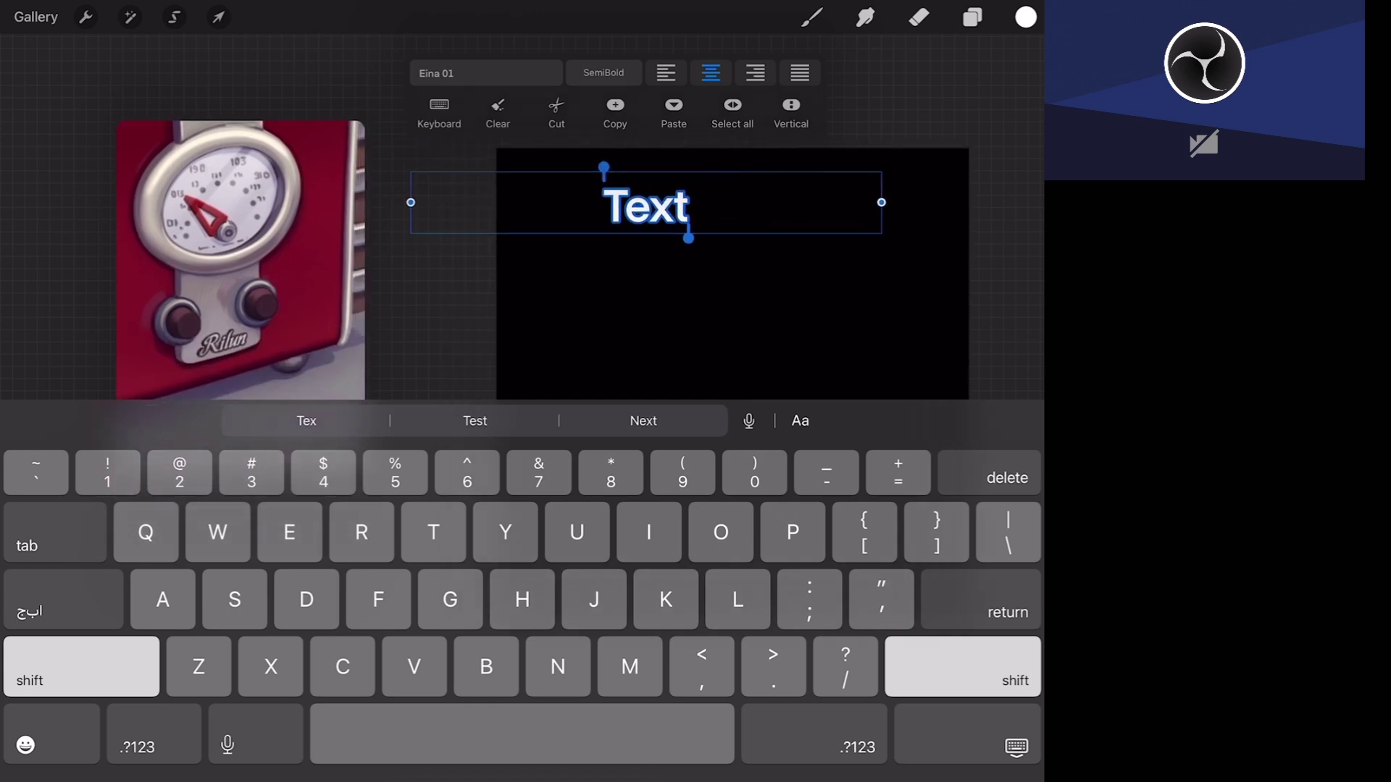
{"action": "type", "text": "R"}
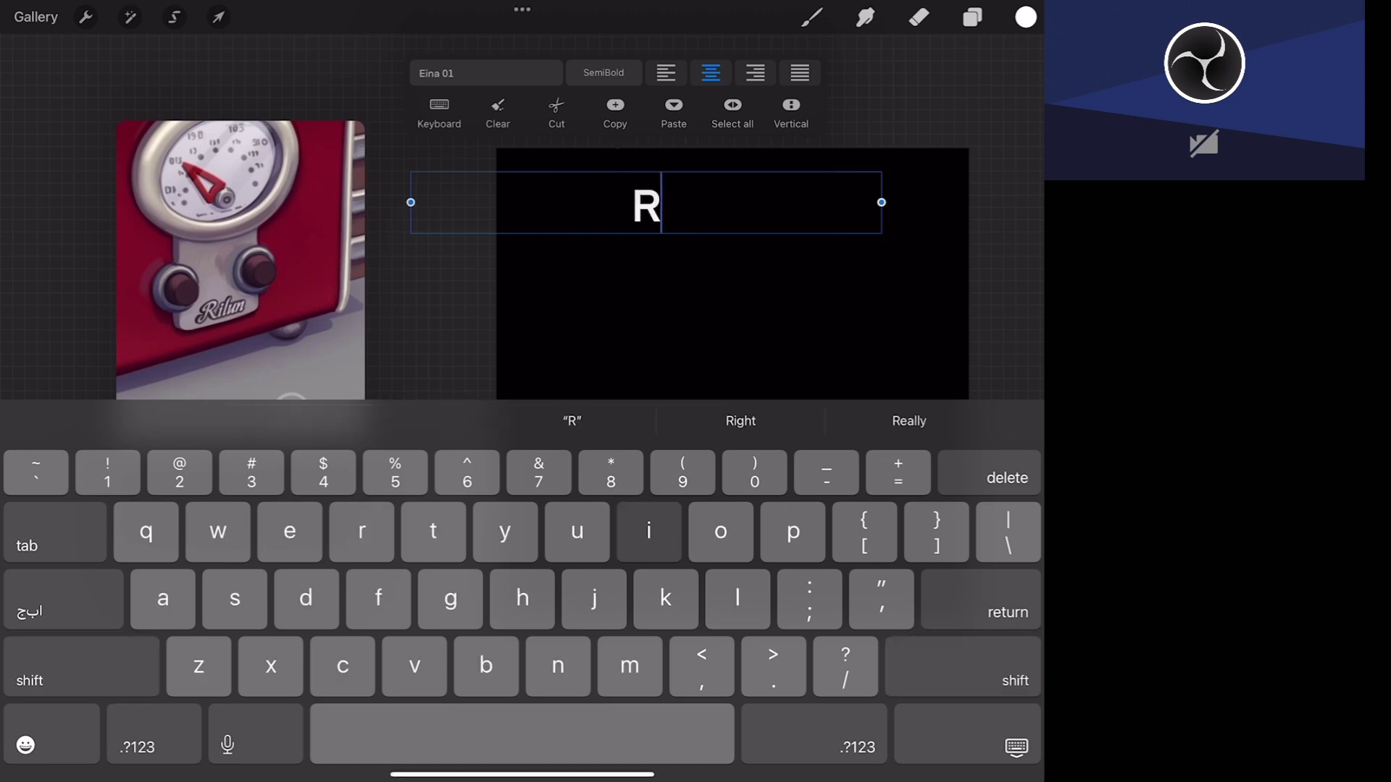
{"action": "type", "text": "i"}
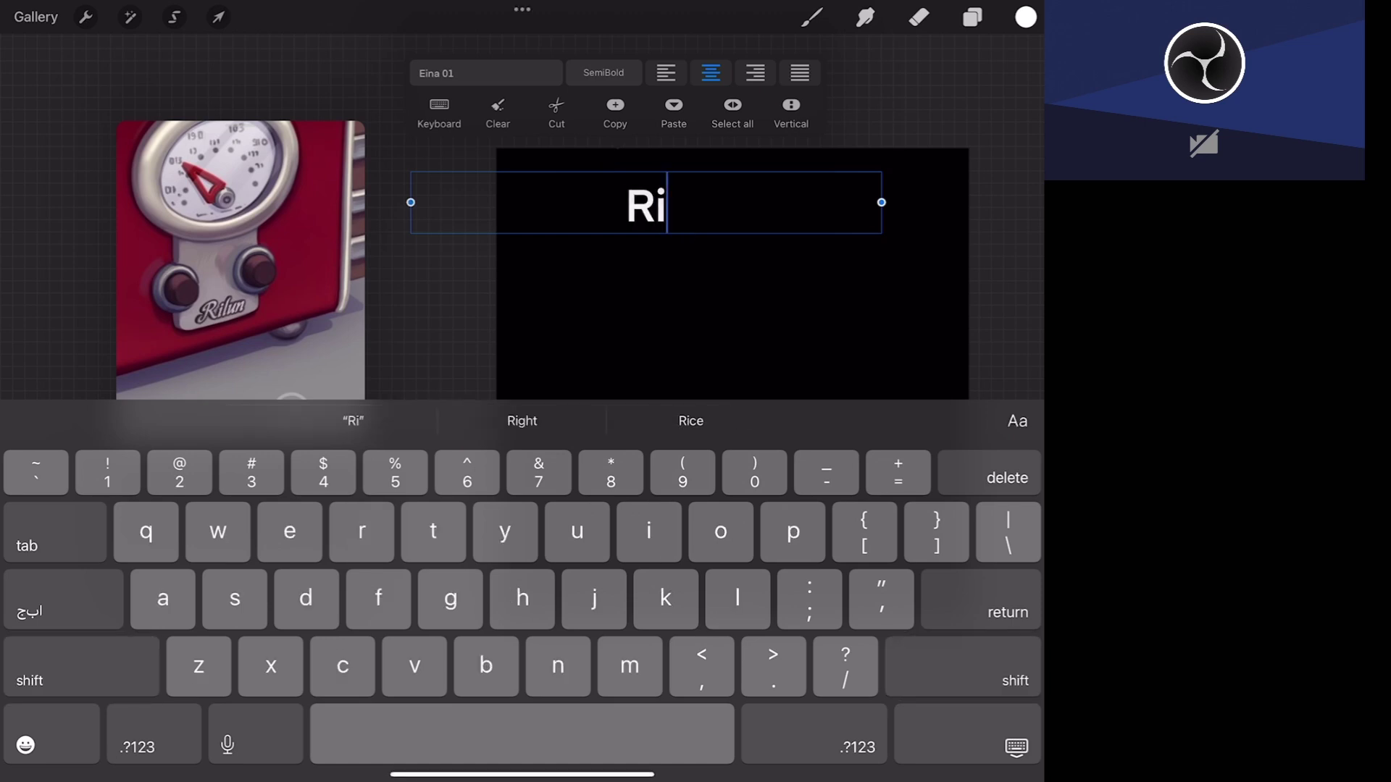
{"action": "type", "text": "l"}
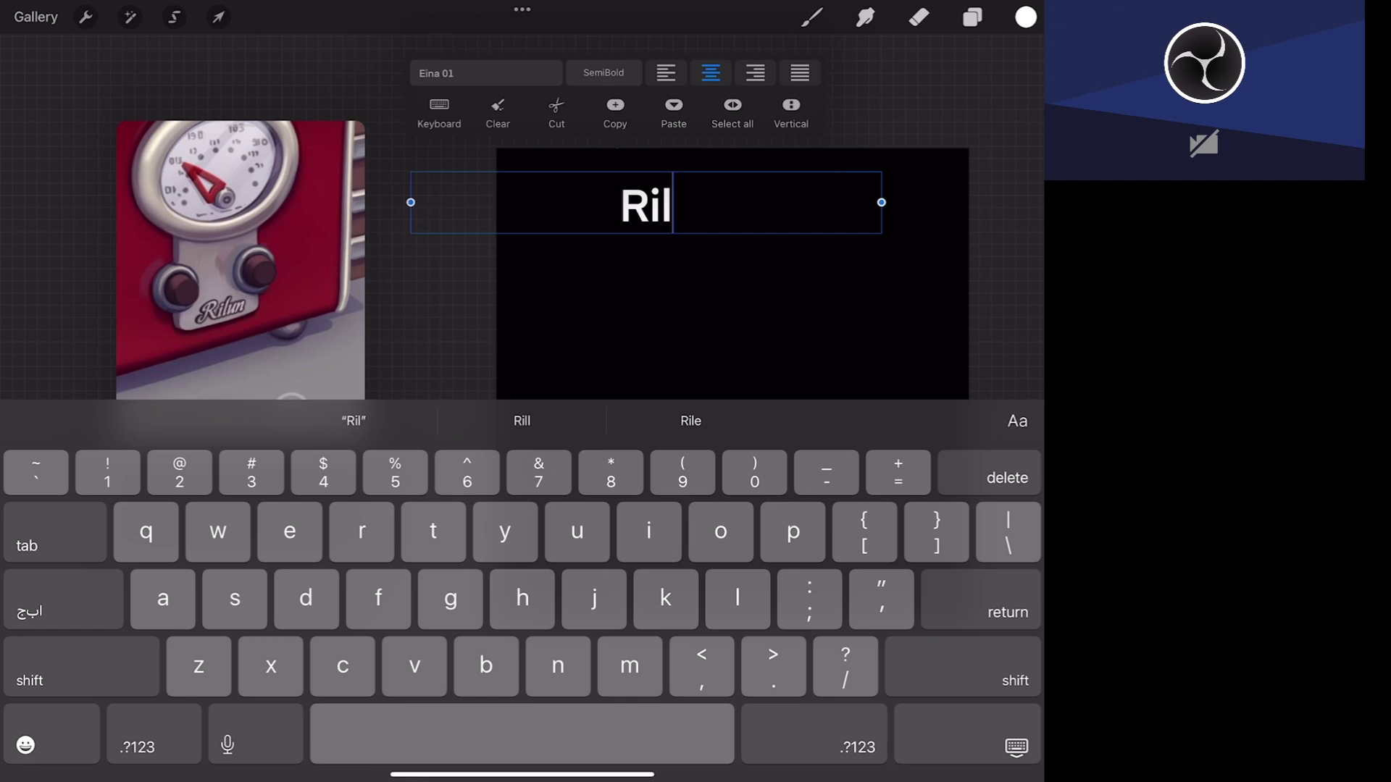
{"action": "type", "text": "un"}
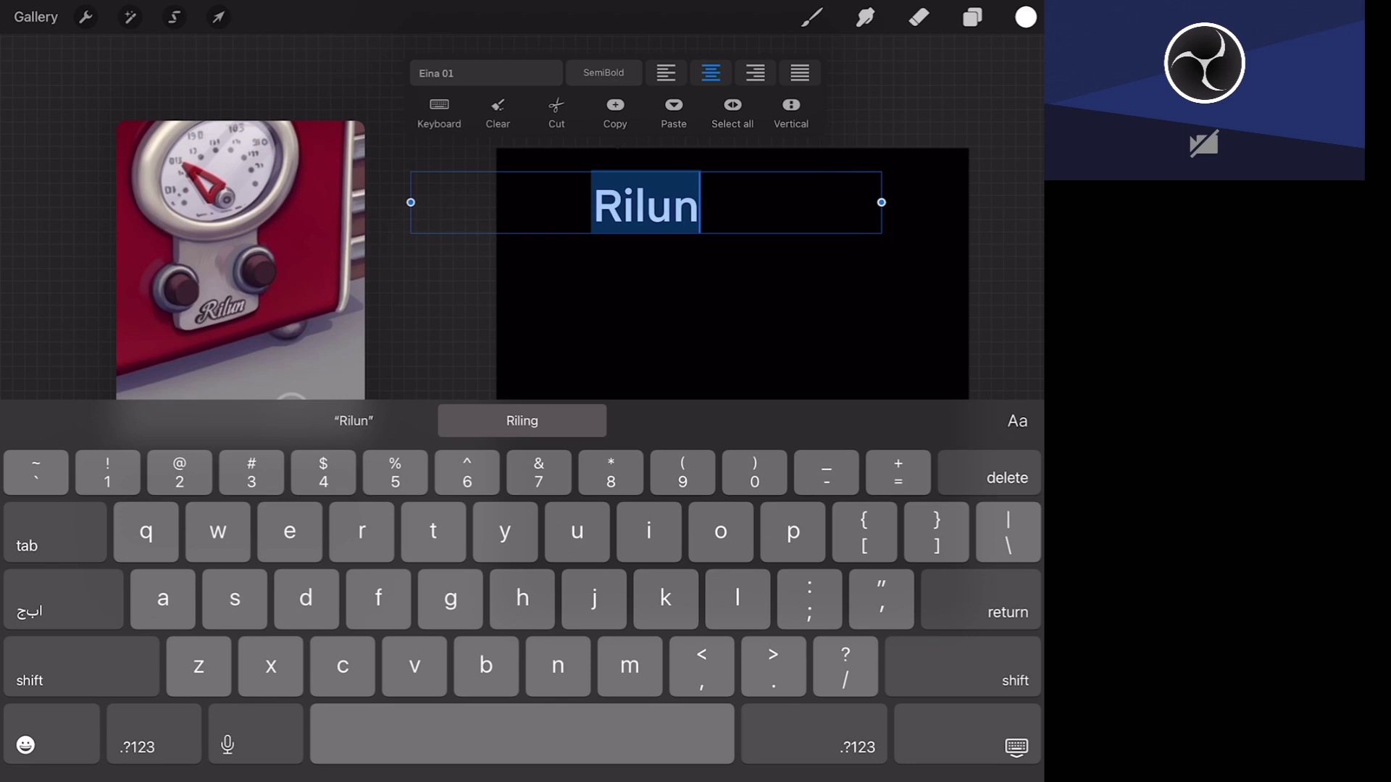
{"action": "left_click", "coordinate": [1017, 746]}
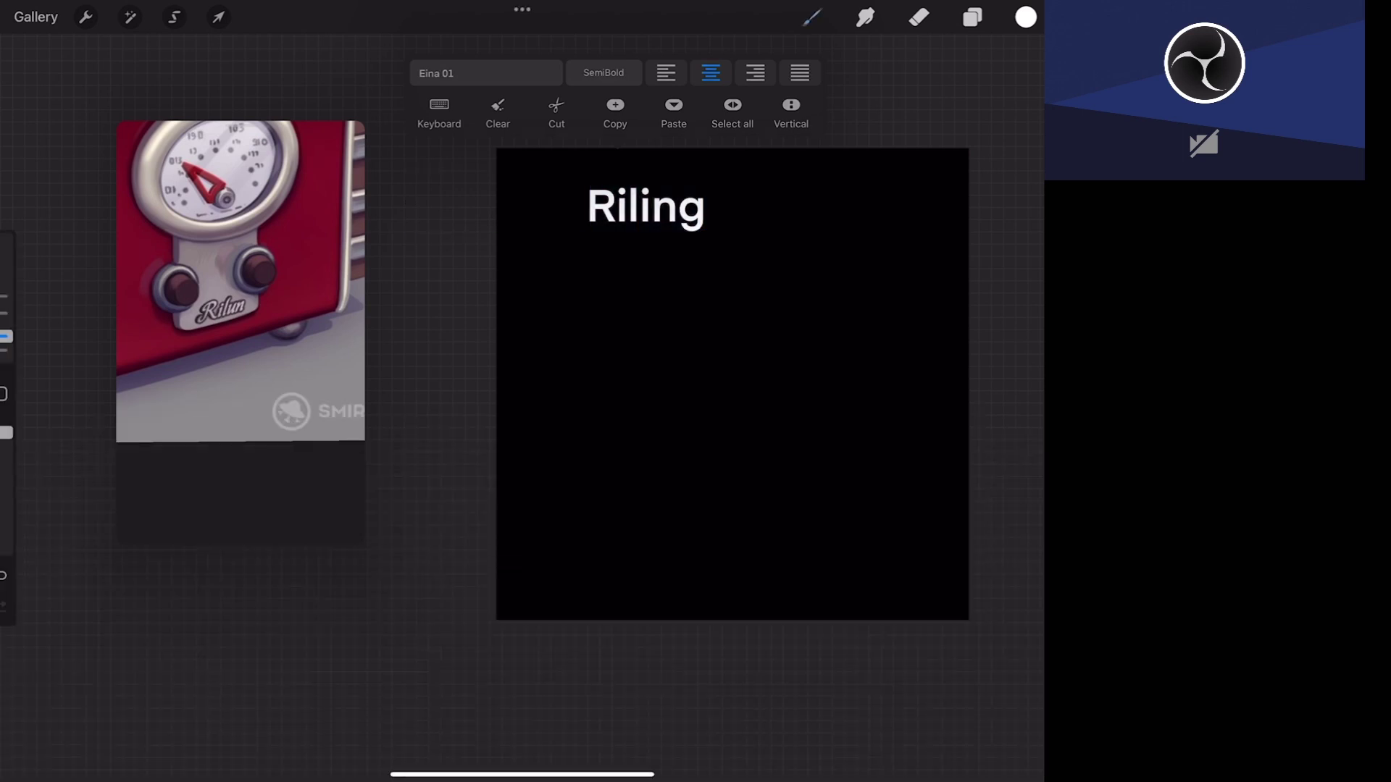
{"action": "left_click", "coordinate": [645, 207]}
- Set the label font to JACK ARMSTRONG BB and correct the text to 'Rilun'
{"action": "double_click", "coordinate": [644, 207]}
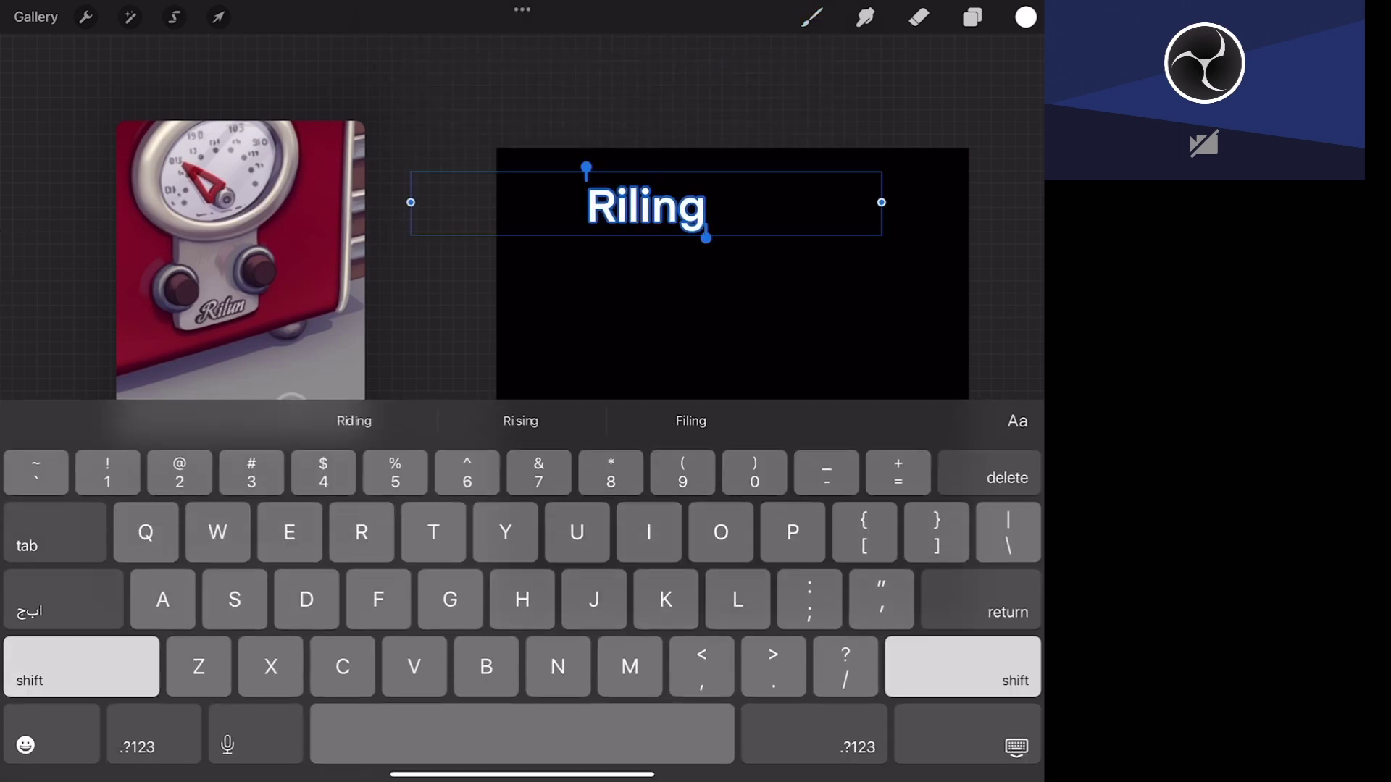
{"action": "left_click", "coordinate": [515, 94]}
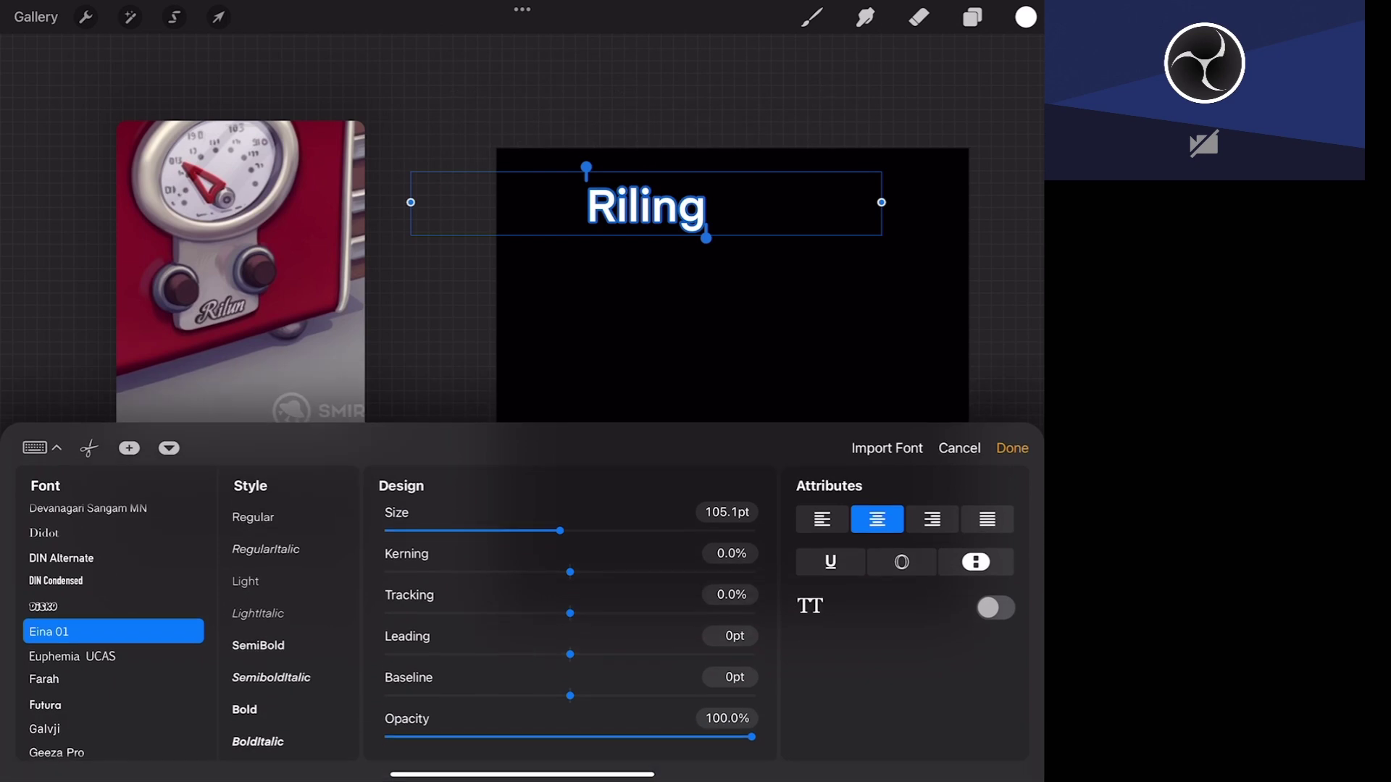
{"action": "scroll", "coordinate": [112, 630], "scroll_direction": "down", "scroll_amount": 5}
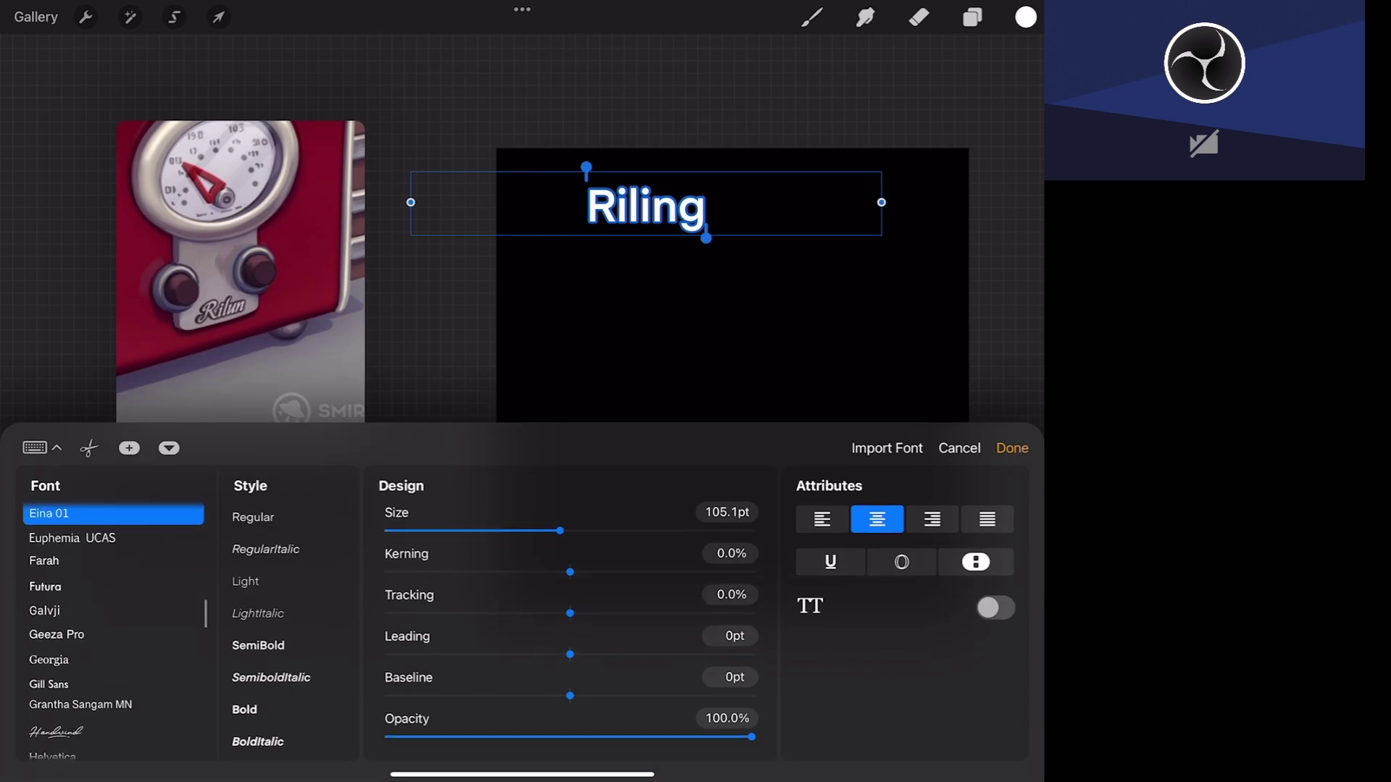
{"action": "left_click", "coordinate": [56, 657]}
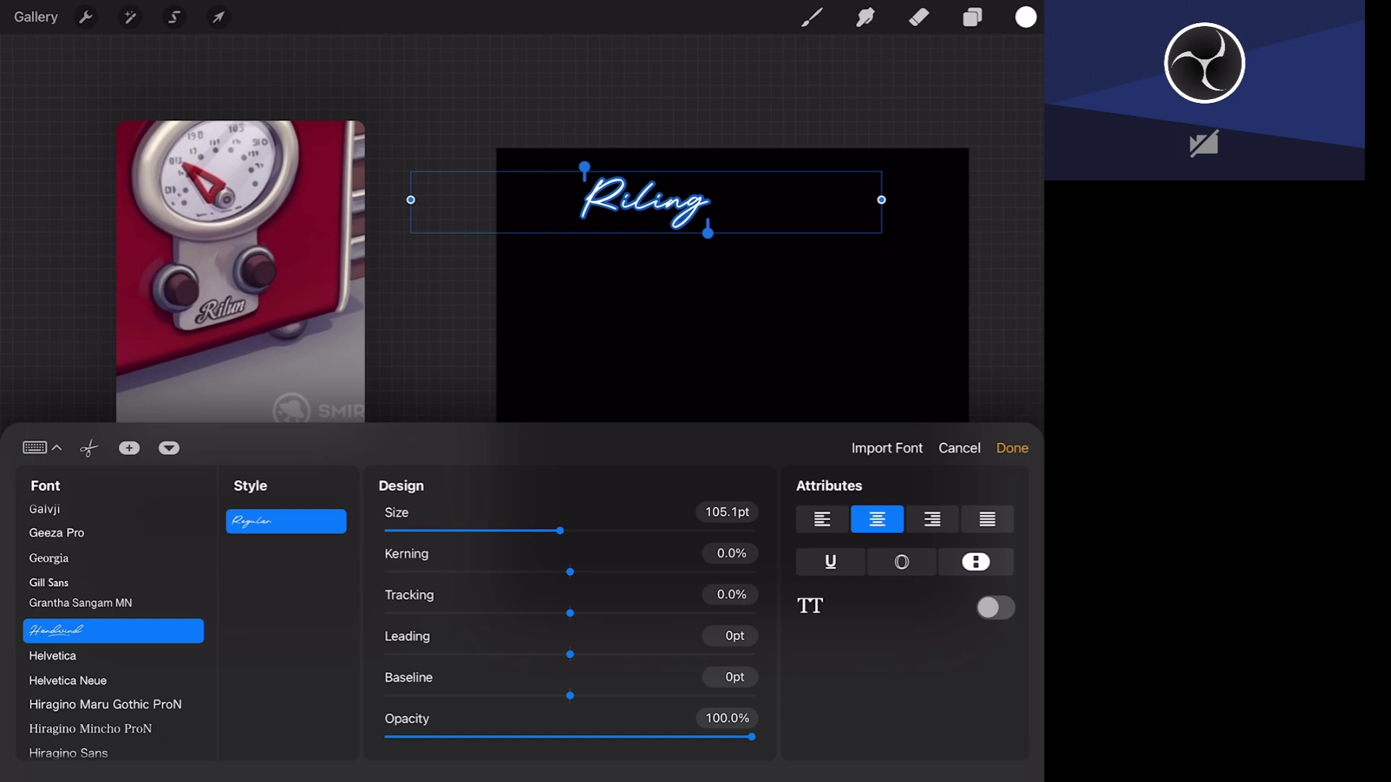
{"action": "scroll", "coordinate": [112, 631], "scroll_direction": "down", "scroll_amount": 3}
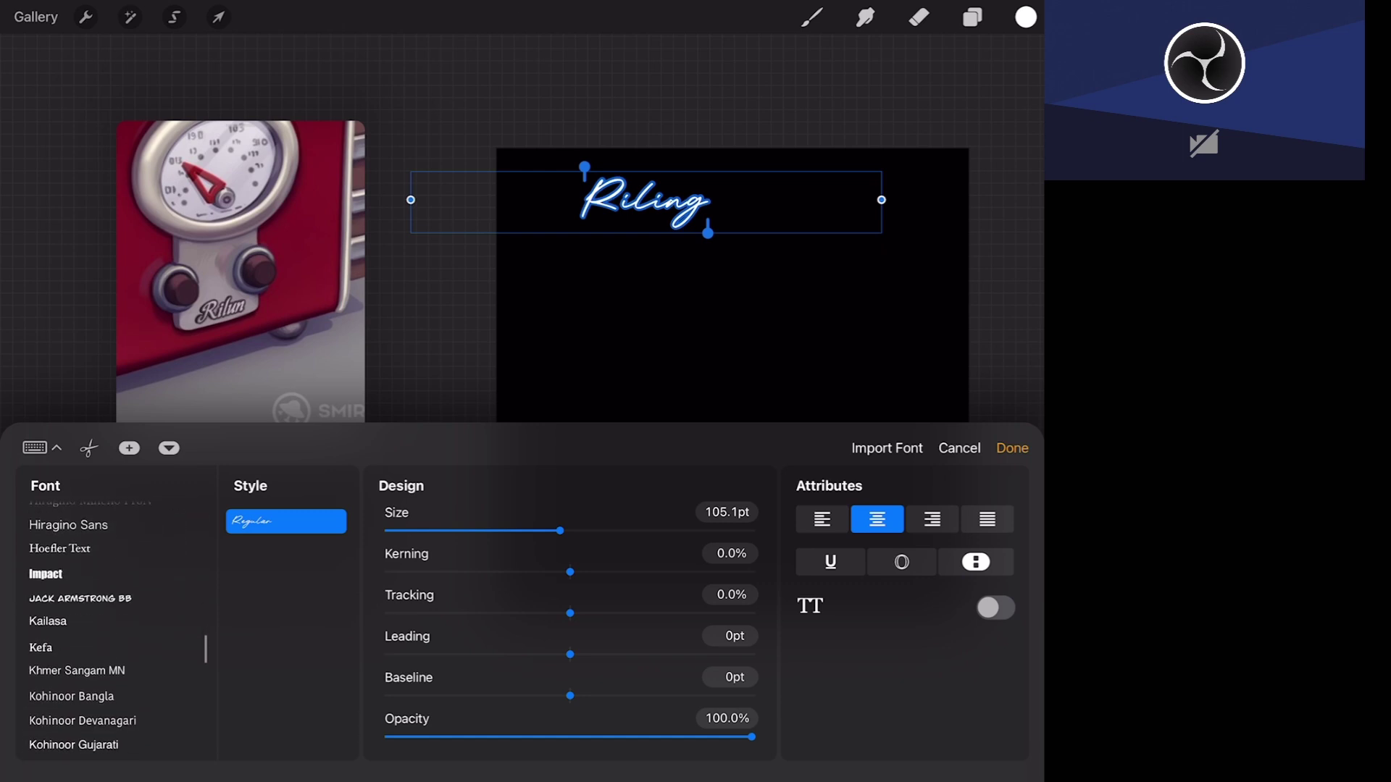
{"action": "left_click", "coordinate": [80, 598]}
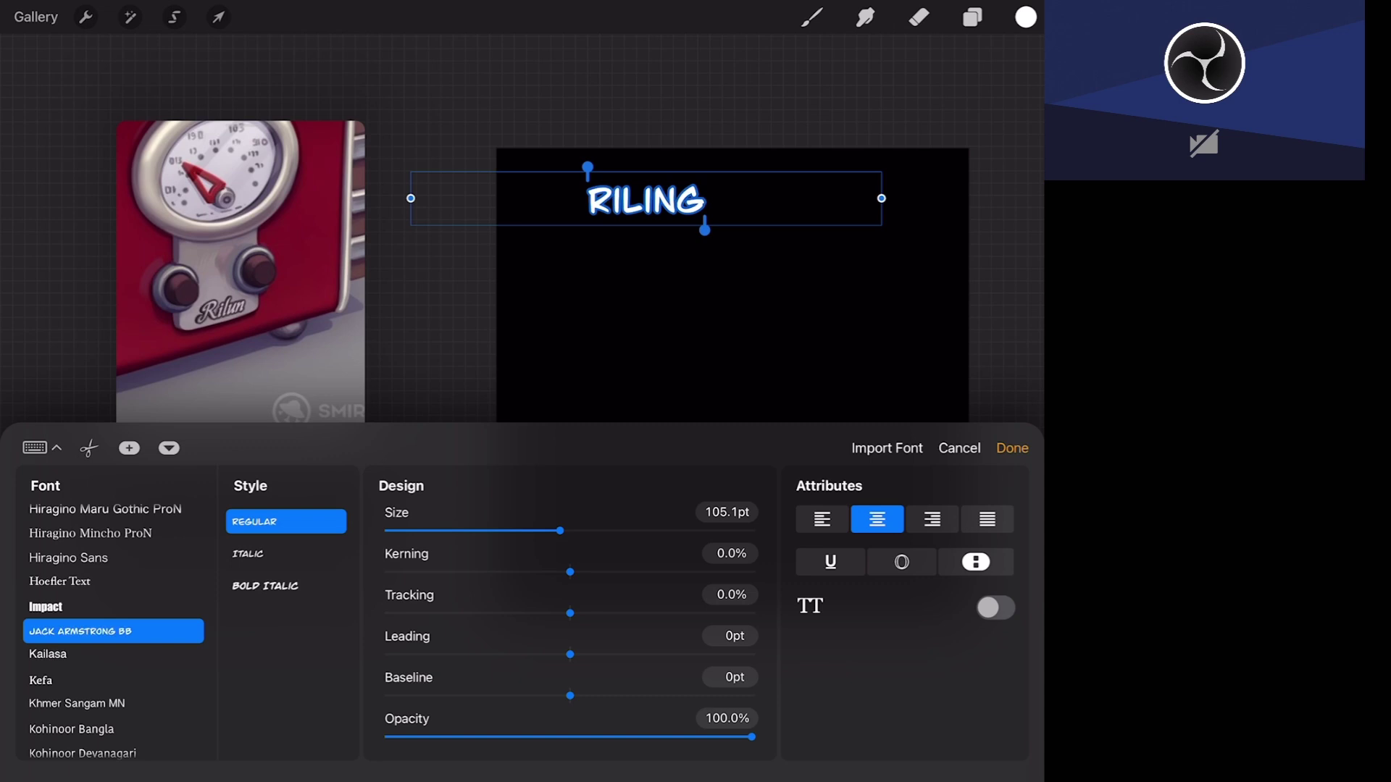
{"action": "left_click", "coordinate": [35, 448]}
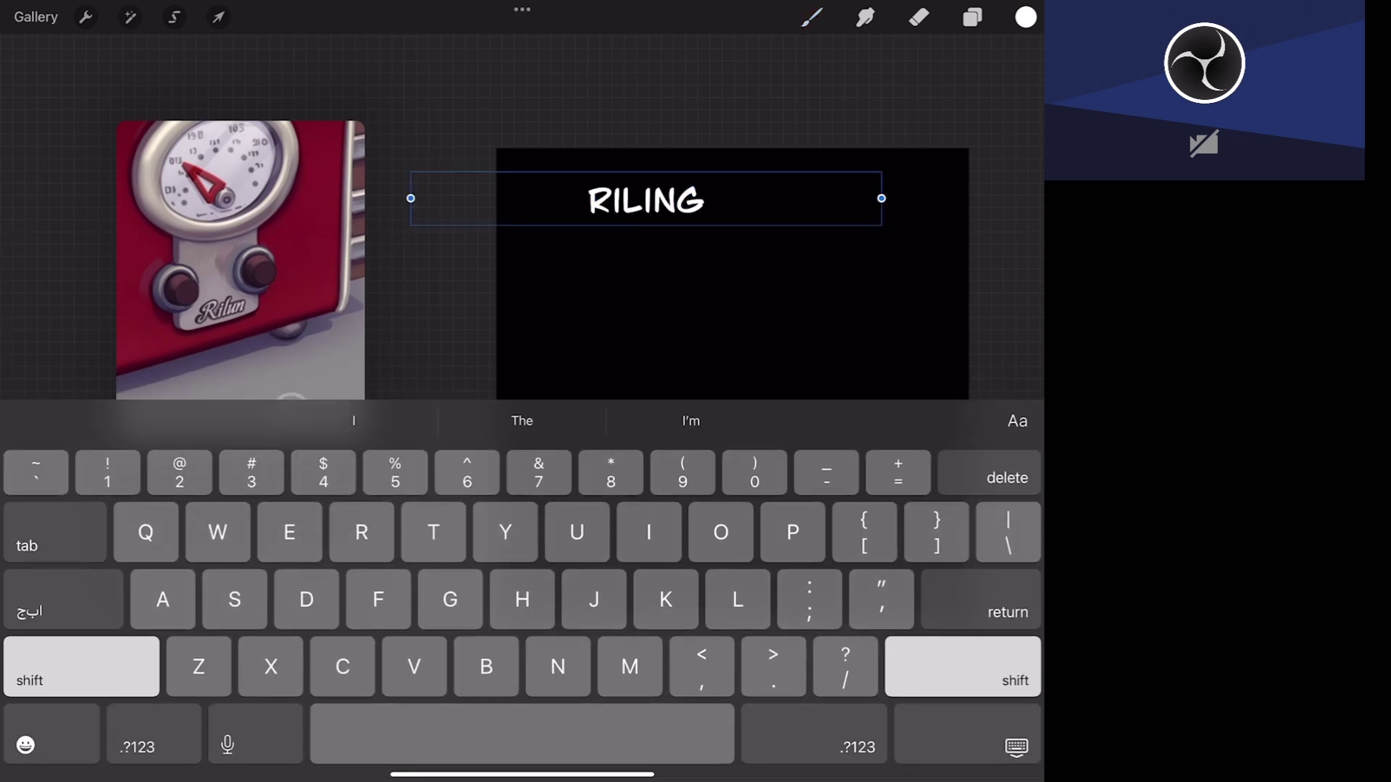
{"action": "key", "text": "BackSpace"}
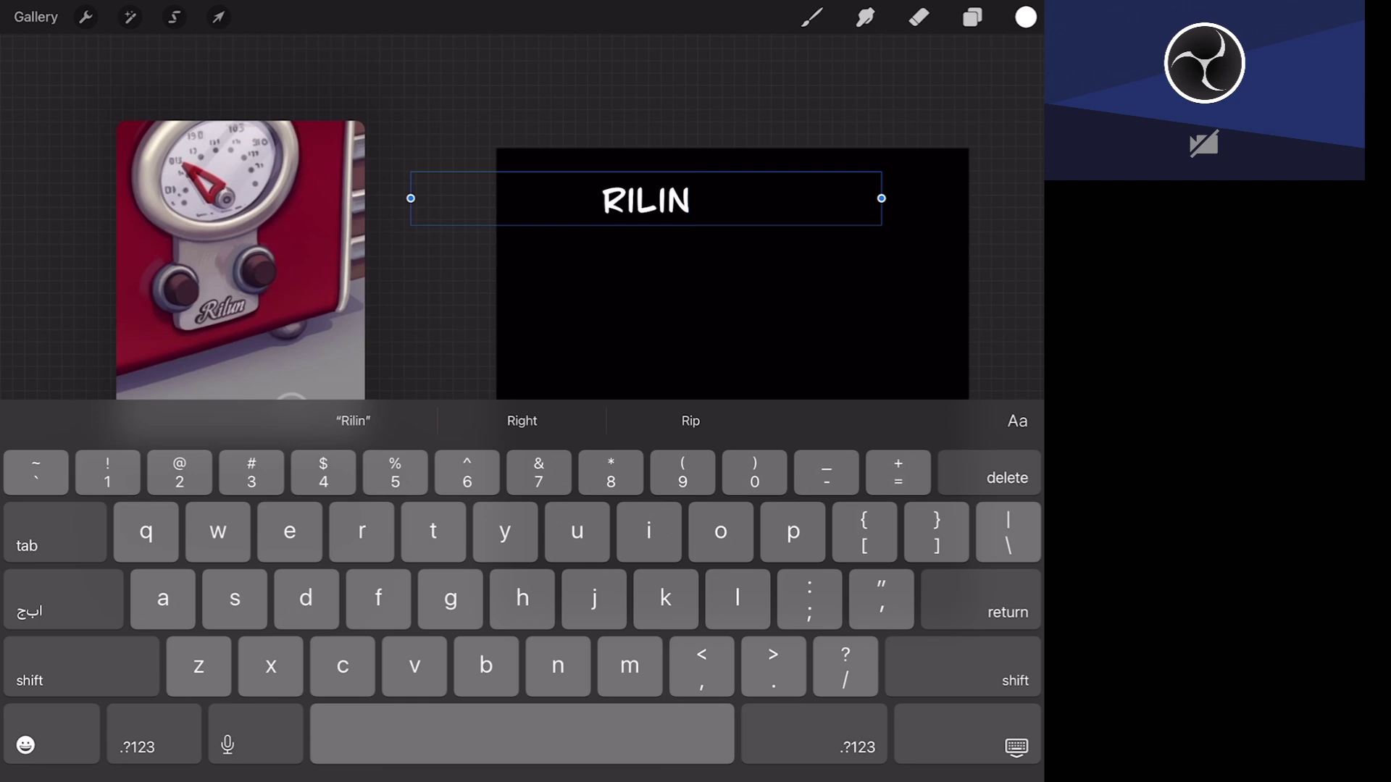
{"action": "key", "text": "BackSpace"}
{"action": "key", "text": "BackSpace"}
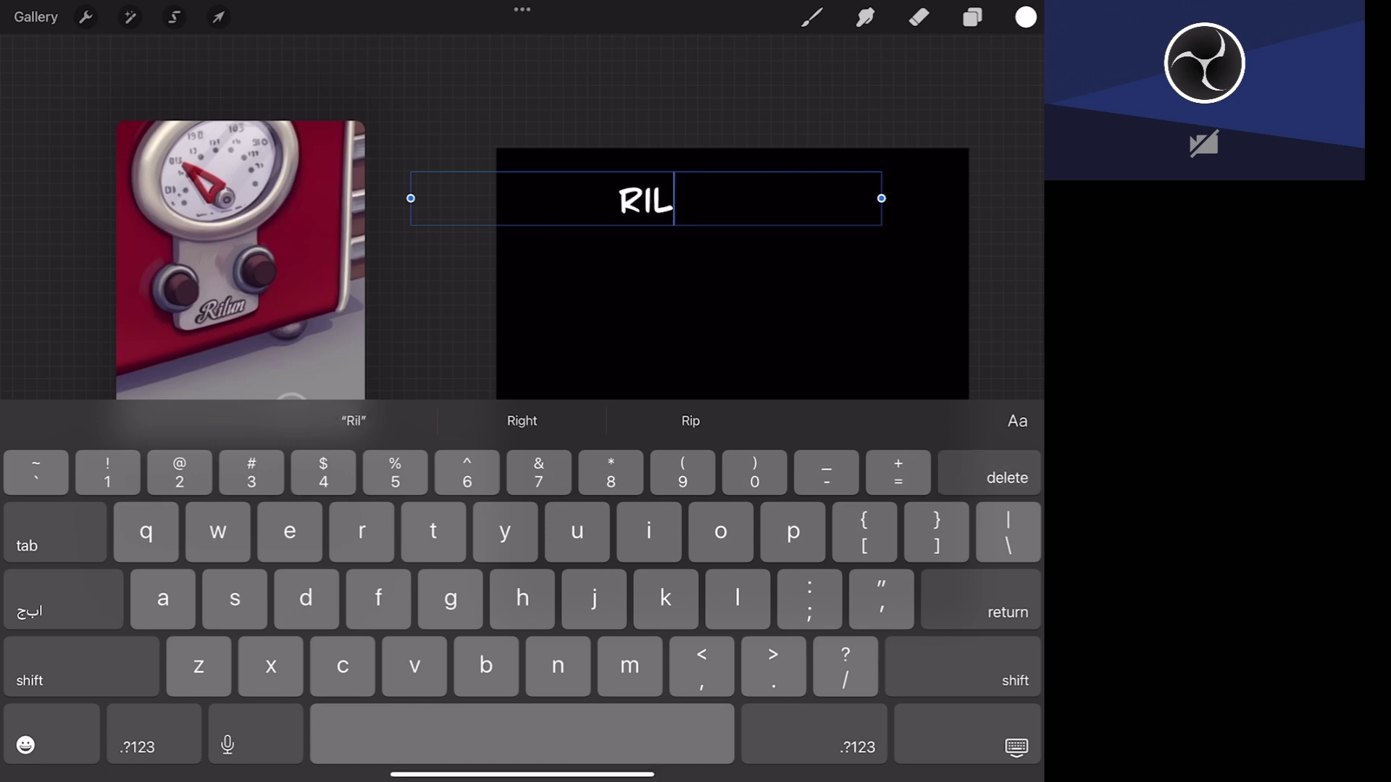
{"action": "type", "text": "un"}
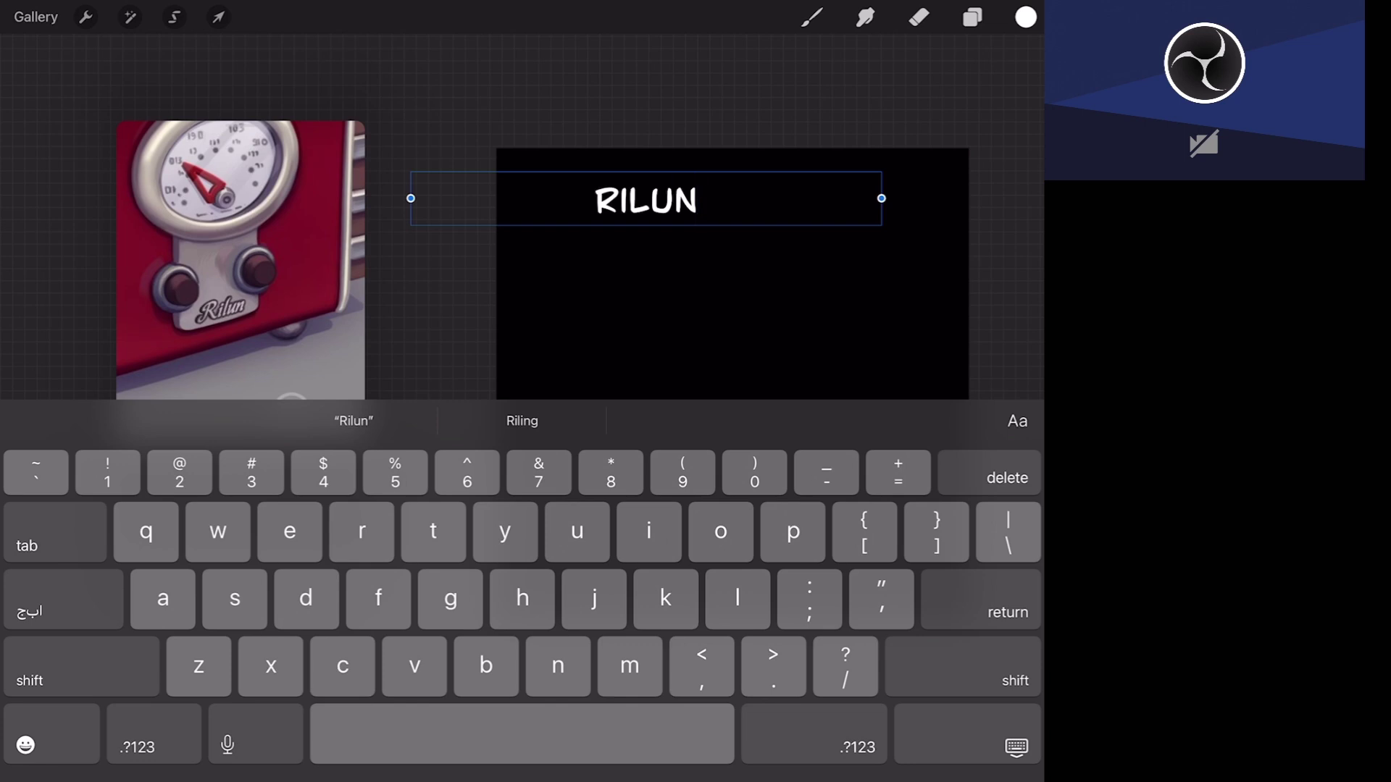
- Try Kefa, Merrycle, Noteworthy, Papyrus and Party LET fonts on 'Rilun'
{"action": "double_click", "coordinate": [645, 199]}
{"action": "left_click", "coordinate": [467, 134]}
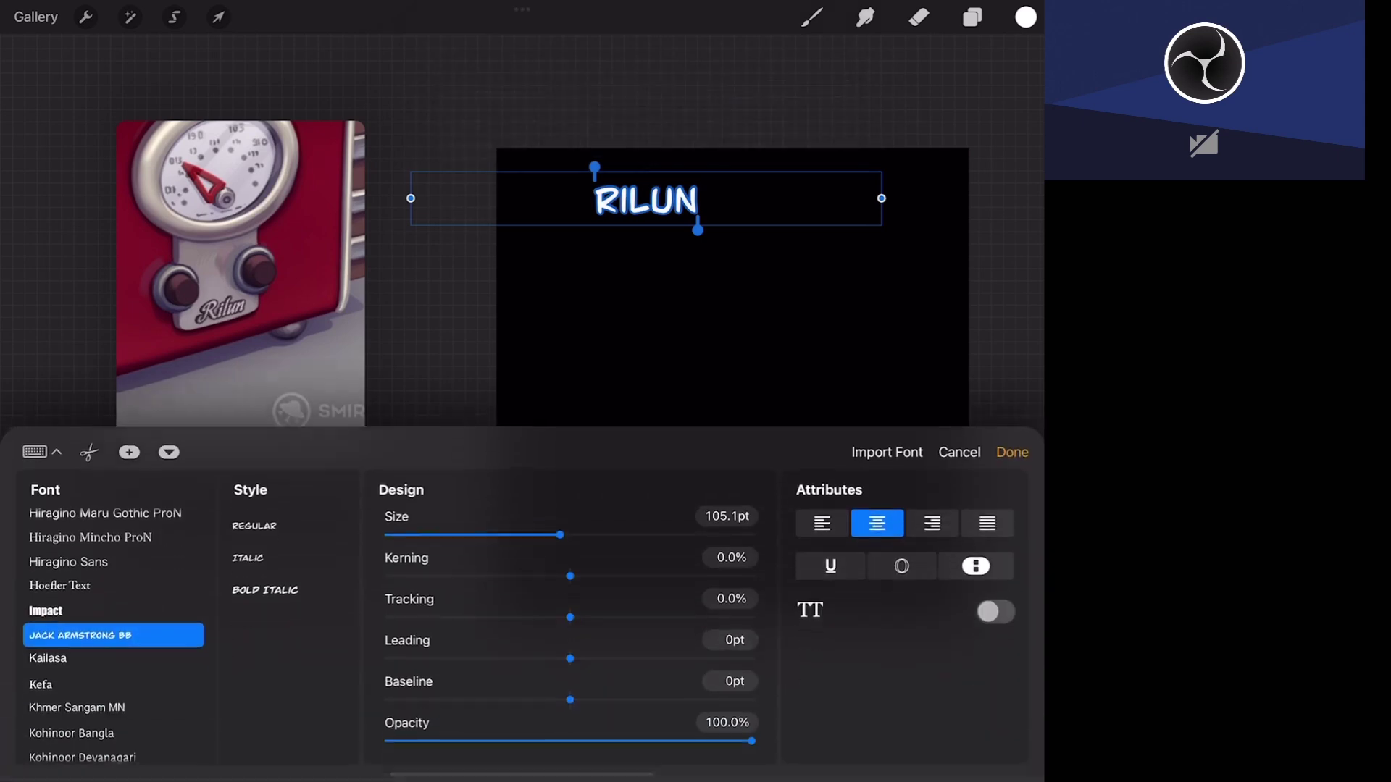
{"action": "left_click", "coordinate": [41, 679]}
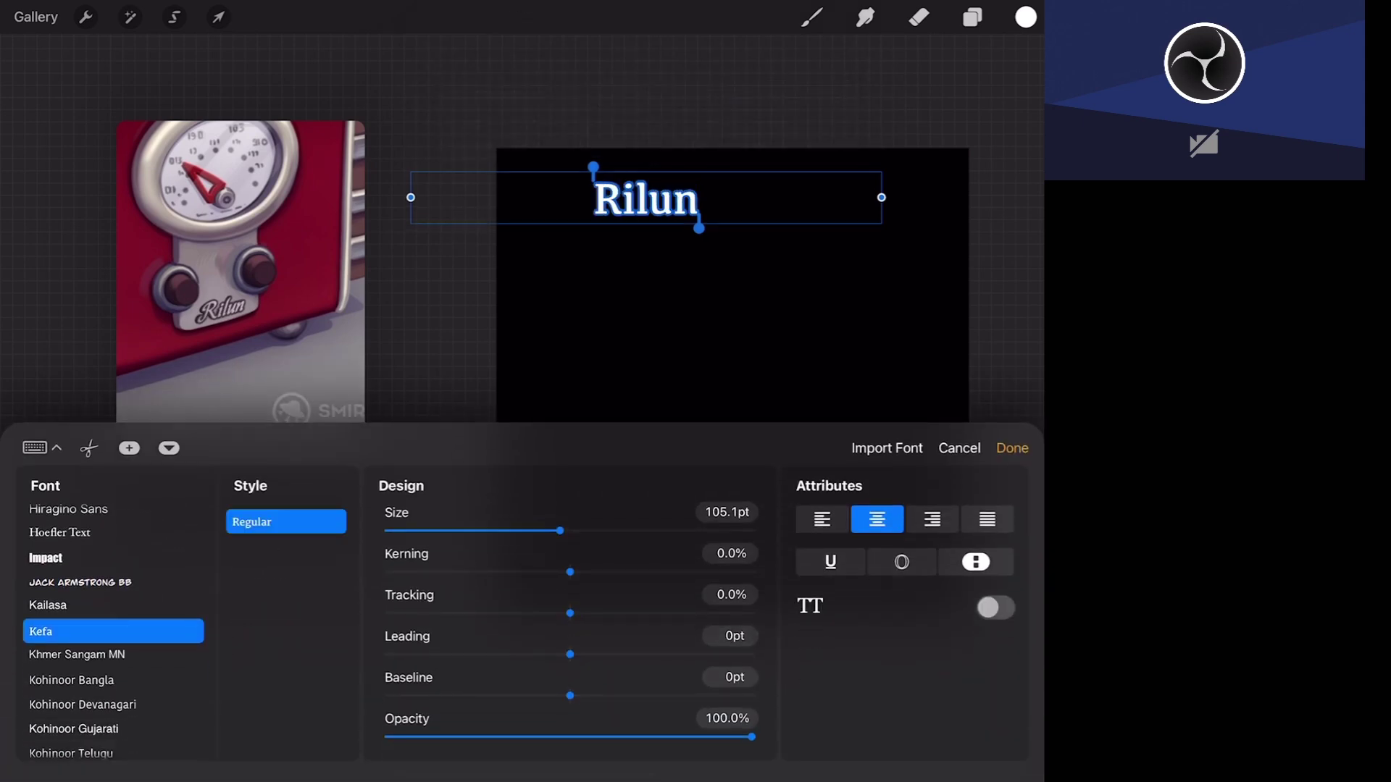
{"action": "scroll", "coordinate": [115, 632], "scroll_direction": "down", "scroll_amount": 3}
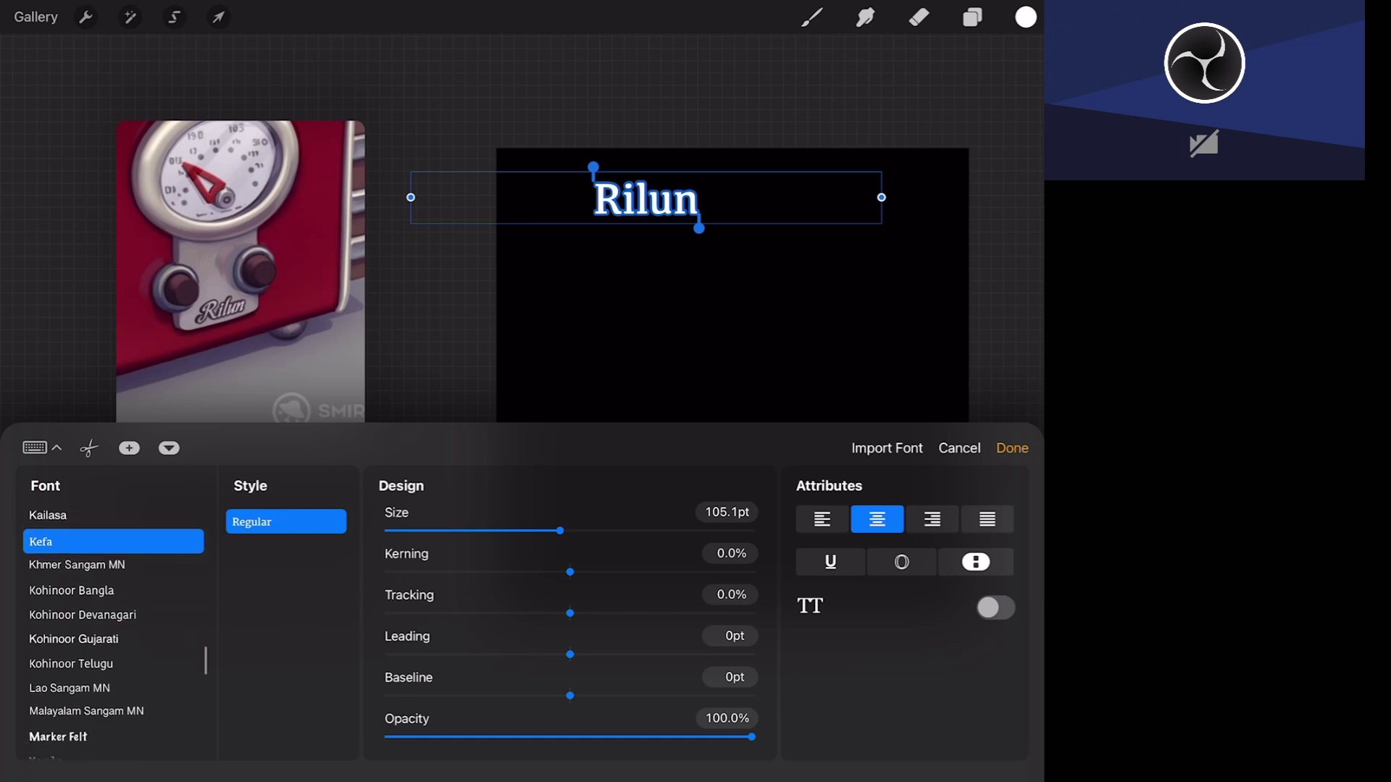
{"action": "scroll", "coordinate": [115, 632], "scroll_direction": "down", "scroll_amount": 1}
{"action": "scroll", "coordinate": [116, 632], "scroll_direction": "down", "scroll_amount": 1}
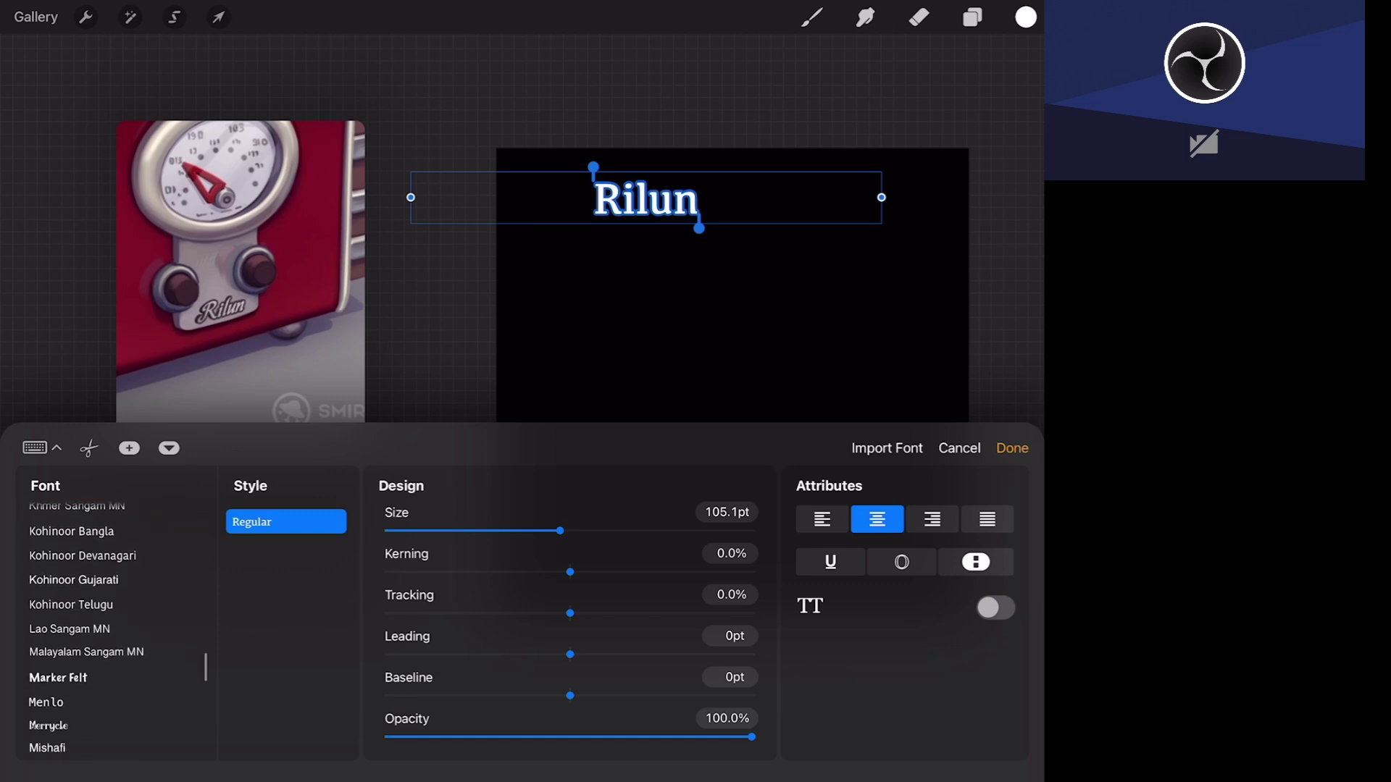
{"action": "left_click", "coordinate": [48, 686]}
{"action": "scroll", "coordinate": [113, 630], "scroll_direction": "down", "scroll_amount": 2}
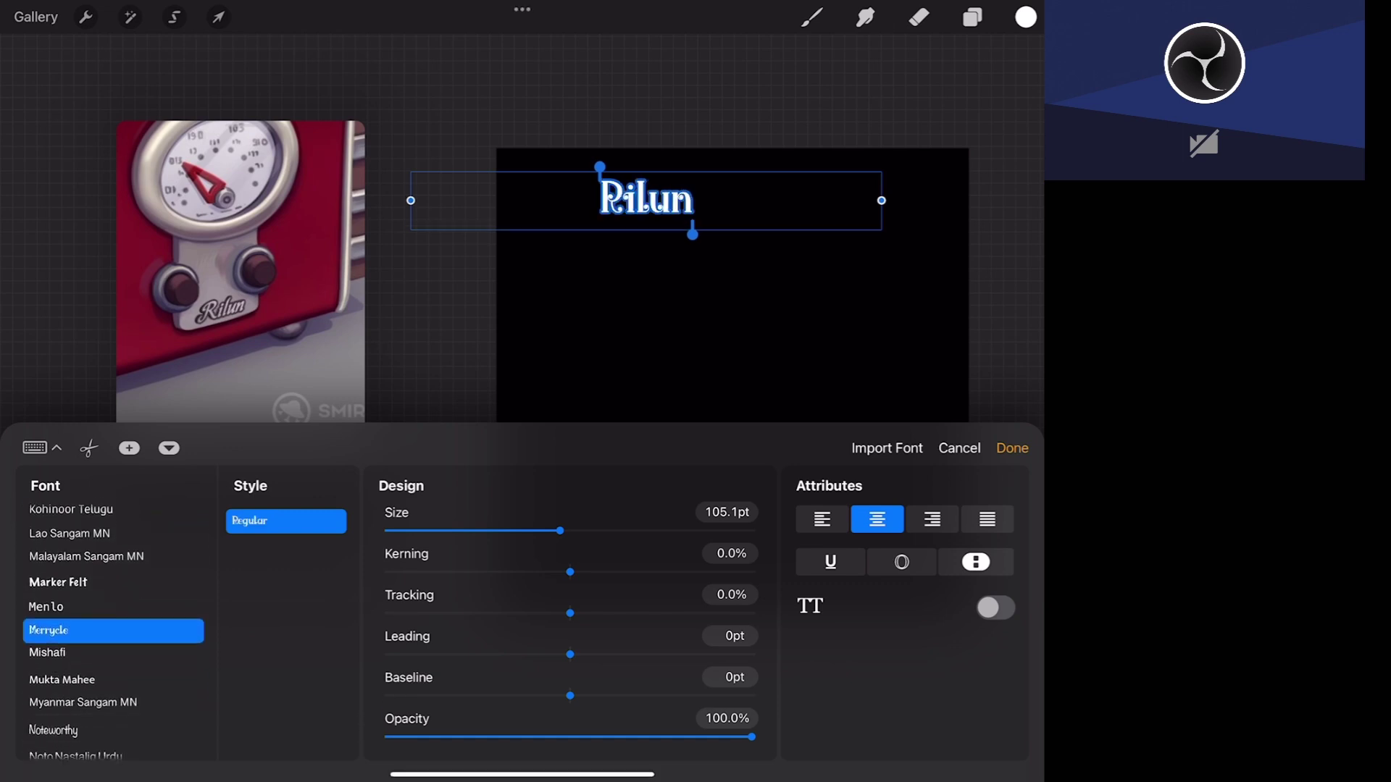
{"action": "left_click", "coordinate": [53, 730]}
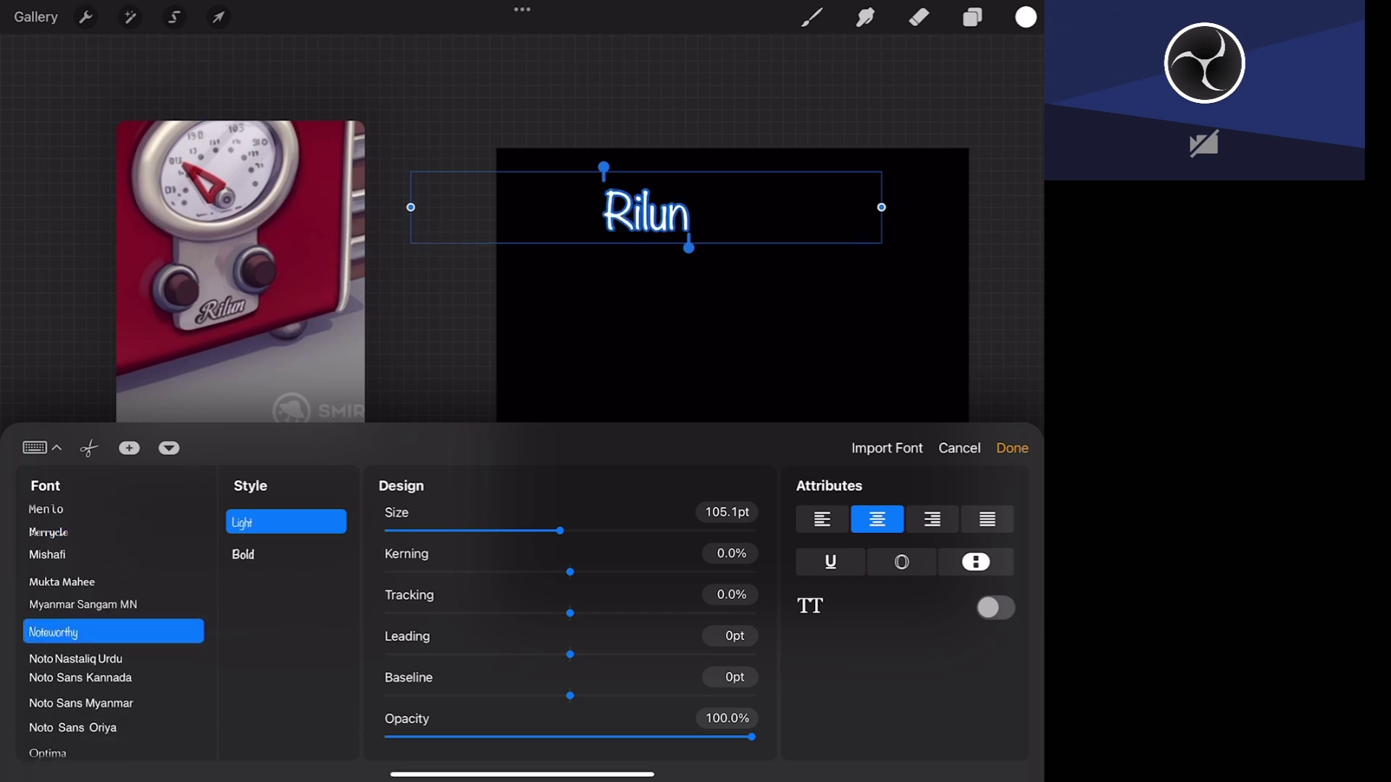
{"action": "scroll", "coordinate": [113, 631], "scroll_direction": "down", "scroll_amount": 2}
{"action": "left_click", "coordinate": [50, 709]}
{"action": "scroll", "coordinate": [113, 630], "scroll_direction": "down", "scroll_amount": 1}
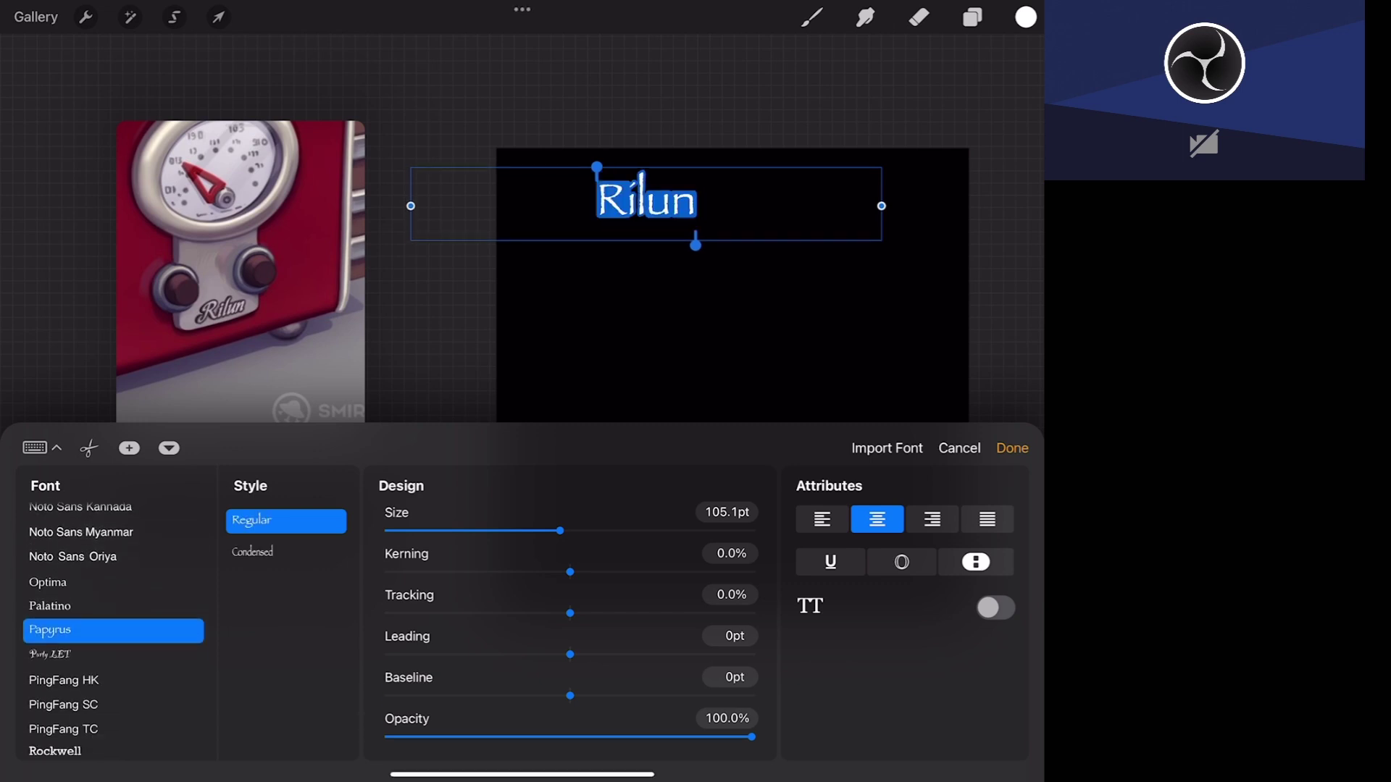
{"action": "left_click", "coordinate": [50, 654]}
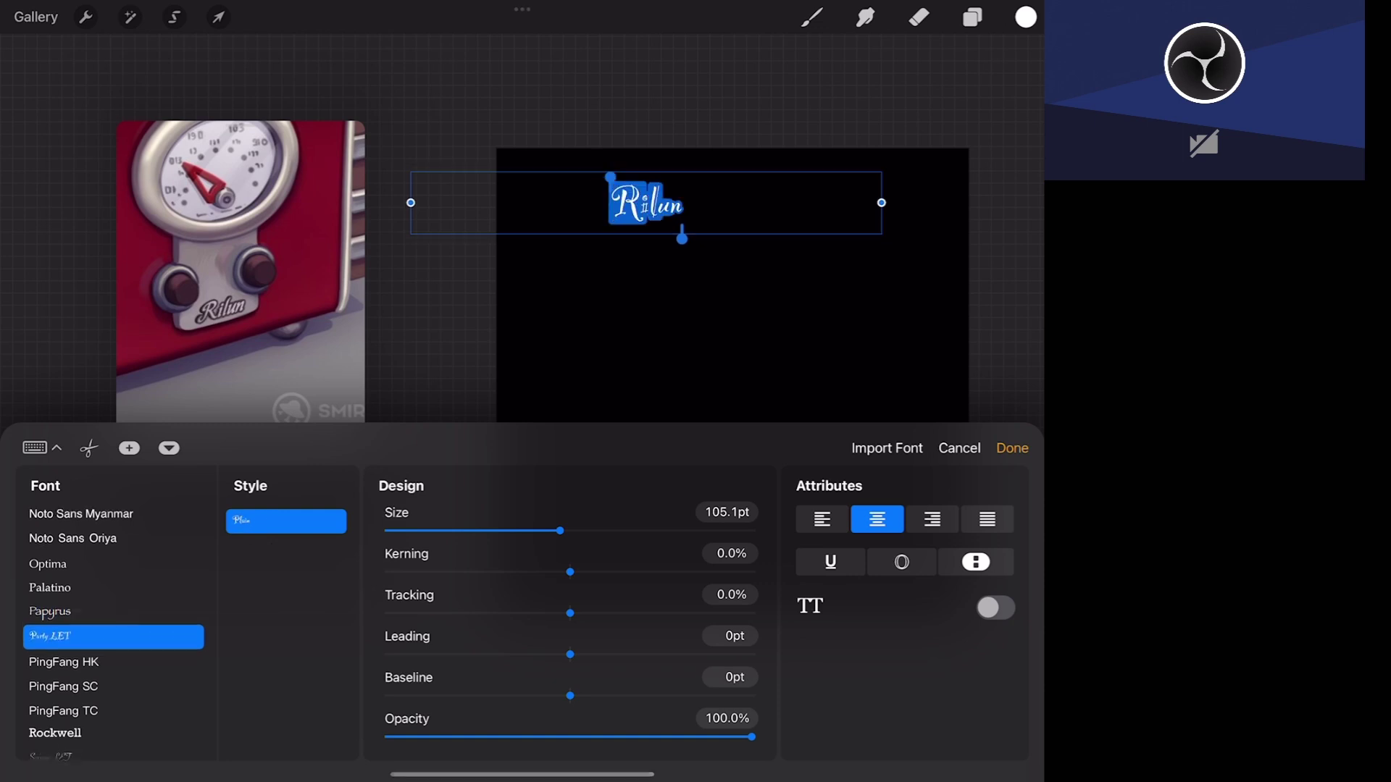
{"action": "scroll", "coordinate": [113, 630], "scroll_direction": "down", "scroll_amount": 1}
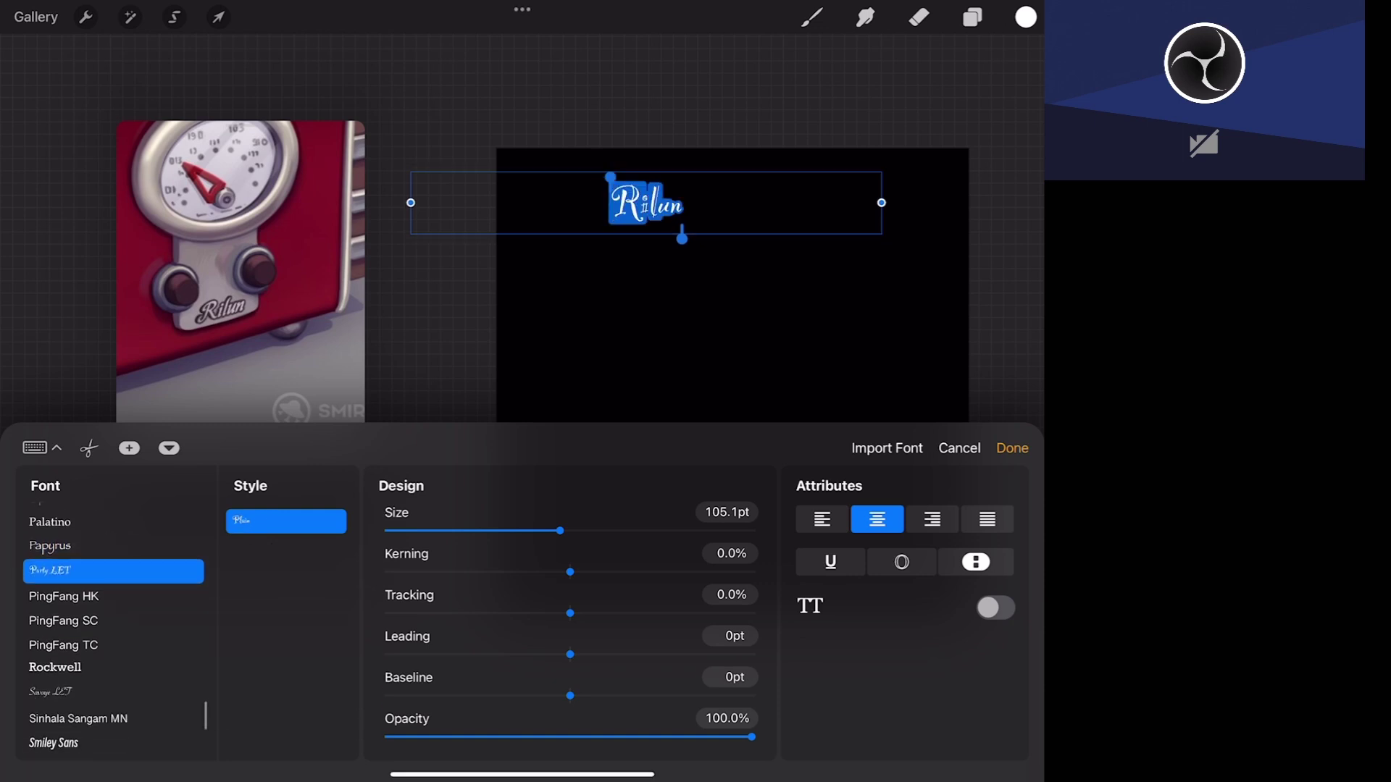
- Set 'Rilun' to Snell Roundhand at about 363pt and move it right and down
{"action": "left_click", "coordinate": [50, 692]}
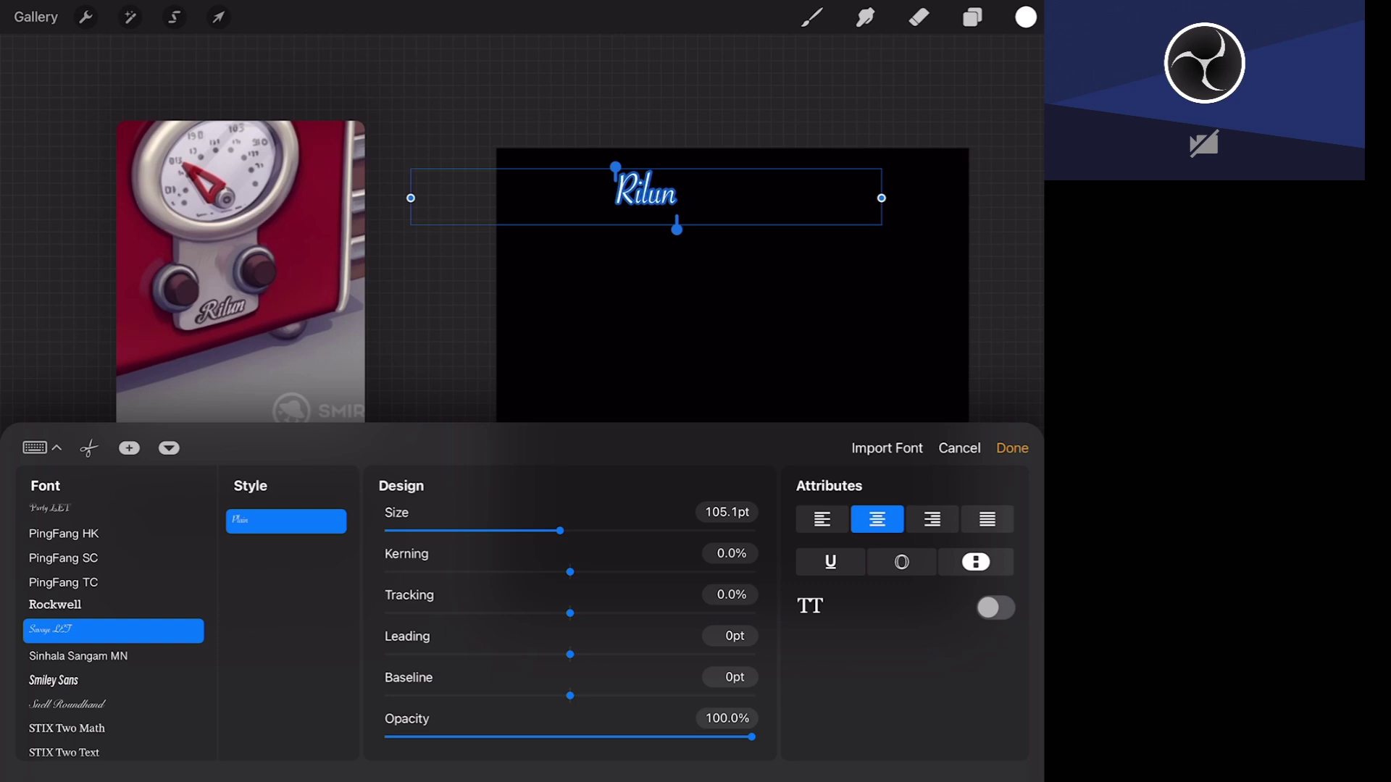
{"action": "left_click_drag", "start_coordinate": [559, 531], "coordinate": [690, 531]}
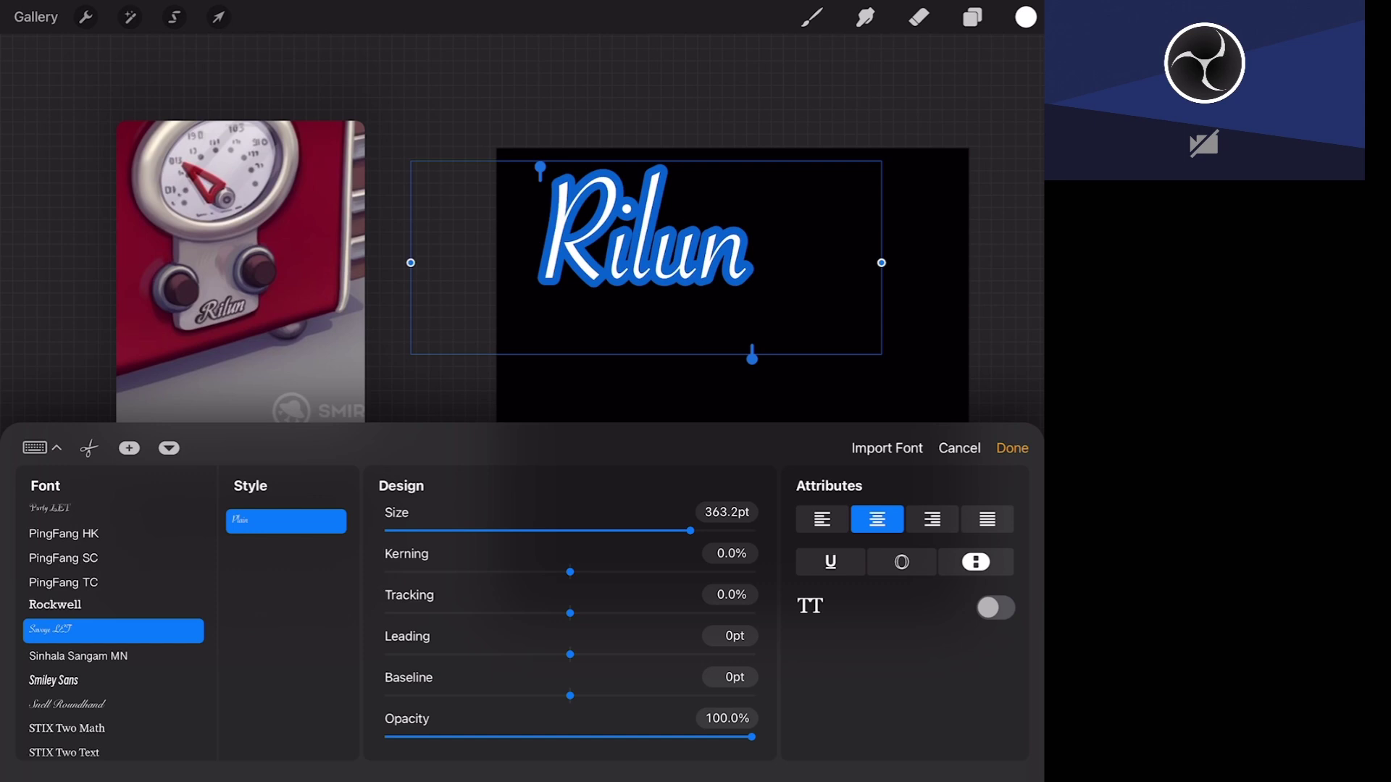
{"action": "left_click", "coordinate": [67, 704]}
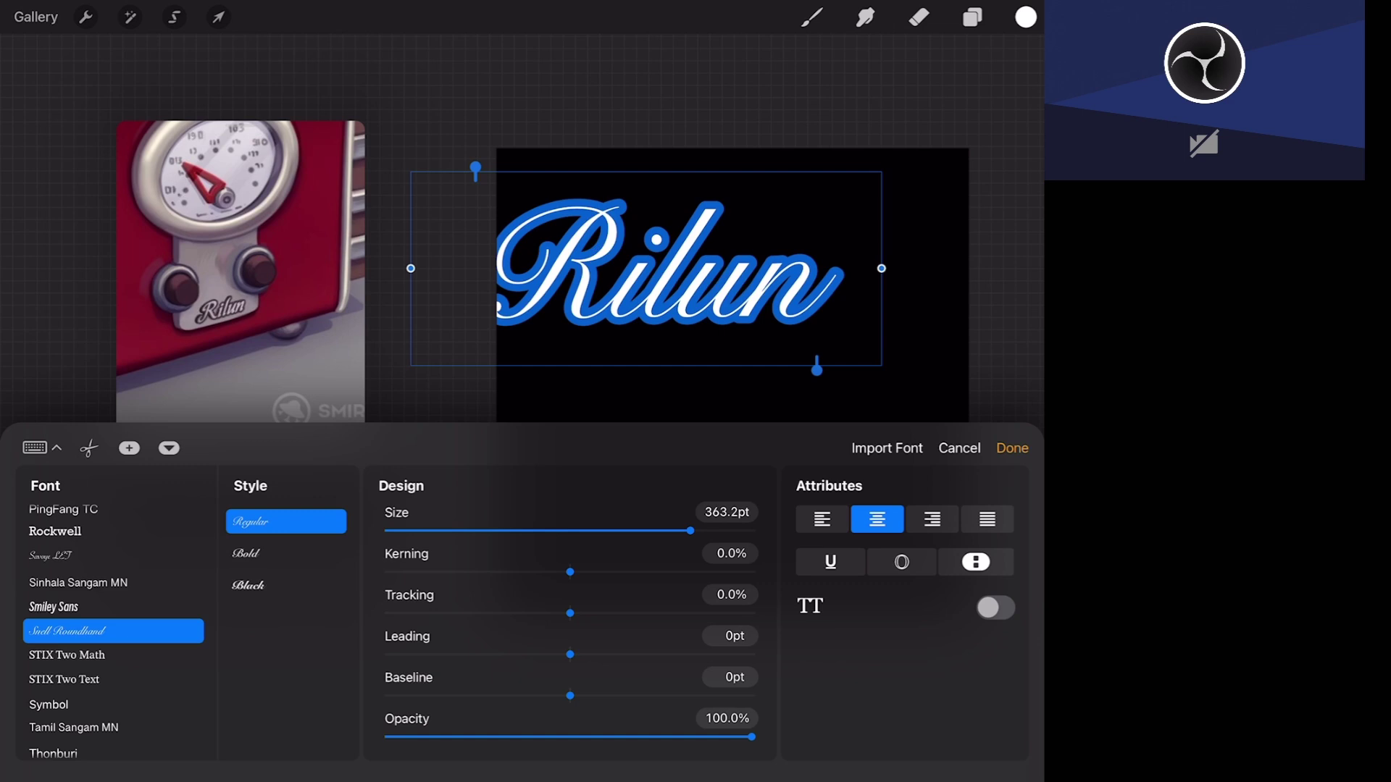
{"action": "mouse_move", "coordinate": [646, 268]}
{"action": "left_mouse_down"}
{"action": "mouse_move", "coordinate": [745, 280]}
{"action": "mouse_move", "coordinate": [720, 320]}
{"action": "left_mouse_up"}
- Change the Rilun lettering to the heavier Black style
{"action": "left_click", "coordinate": [1012, 448]}
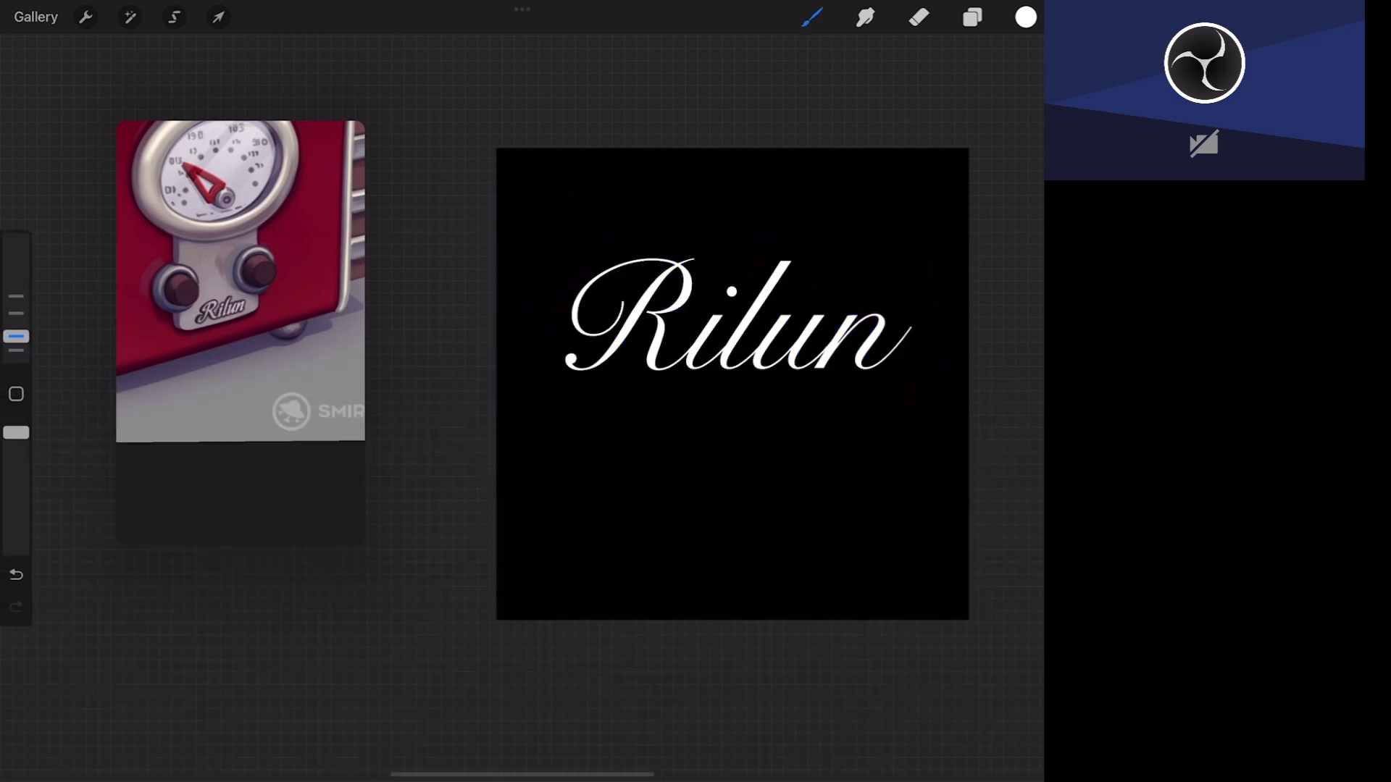
{"action": "double_click", "coordinate": [731, 319]}
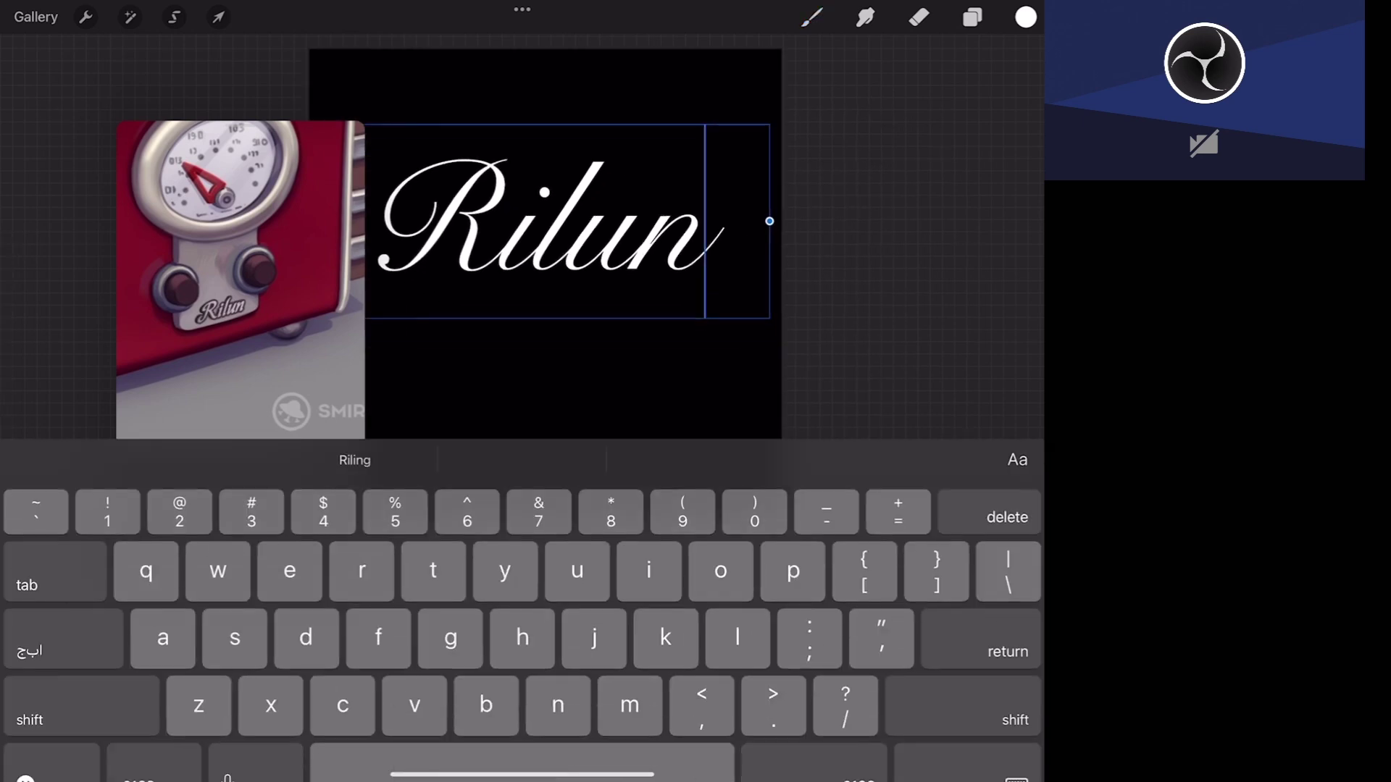
{"action": "double_click", "coordinate": [543, 210]}
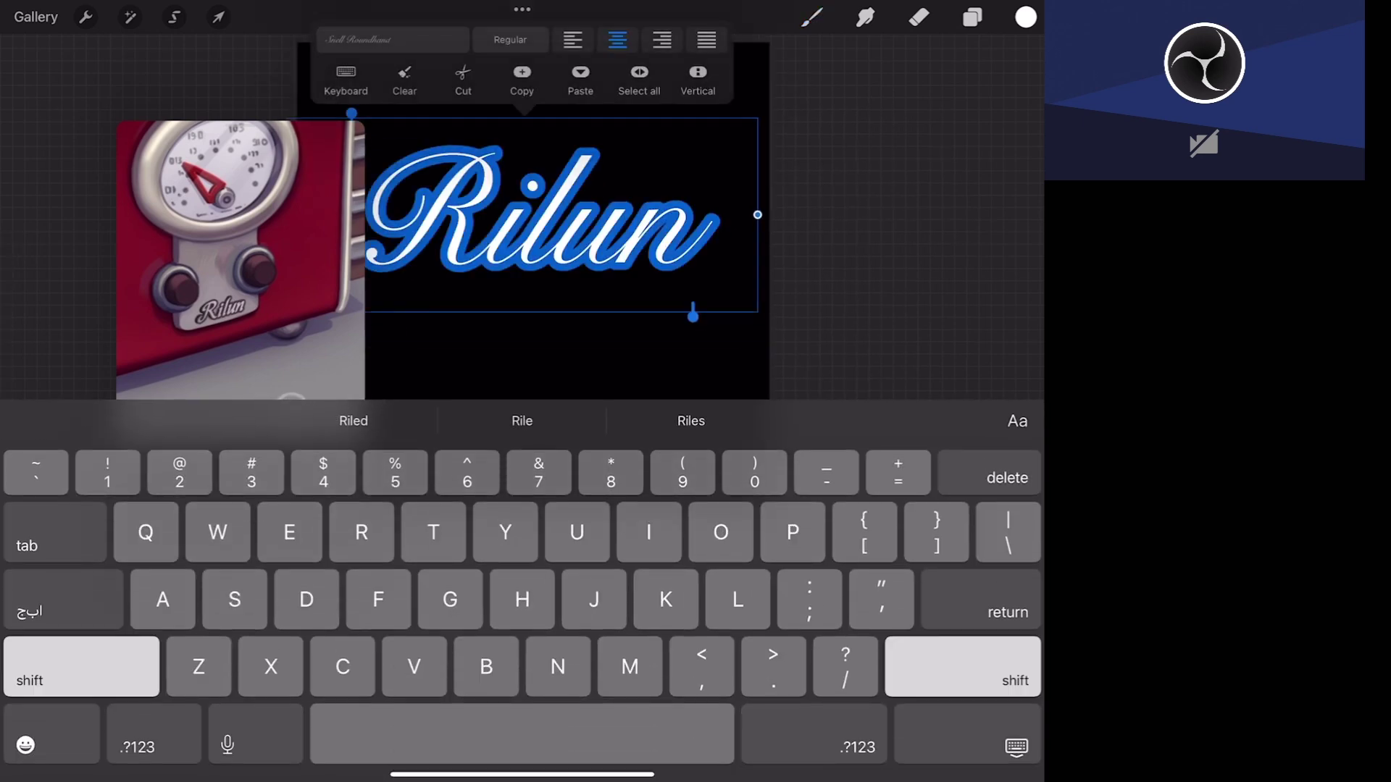
{"action": "left_click", "coordinate": [392, 39]}
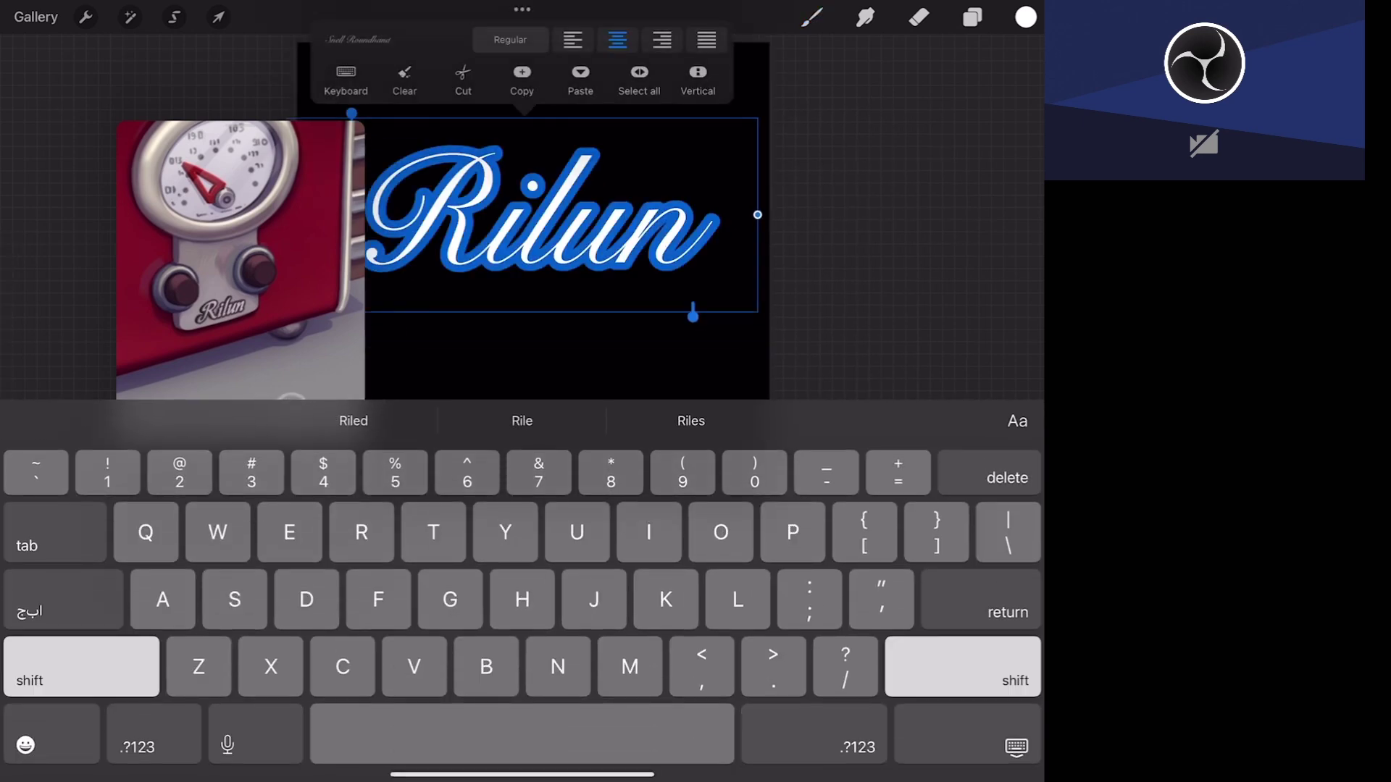
{"action": "left_click", "coordinate": [248, 585]}
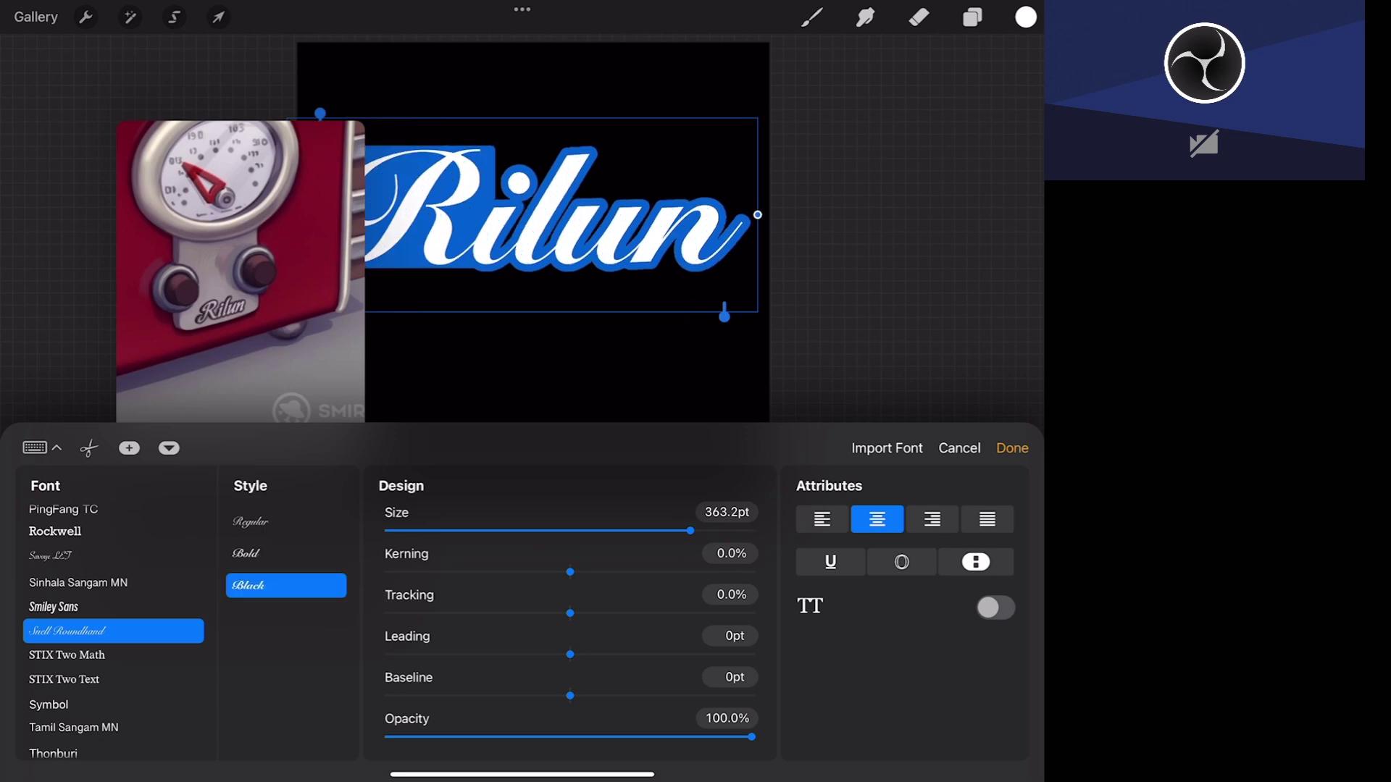
{"action": "left_click", "coordinate": [959, 447]}
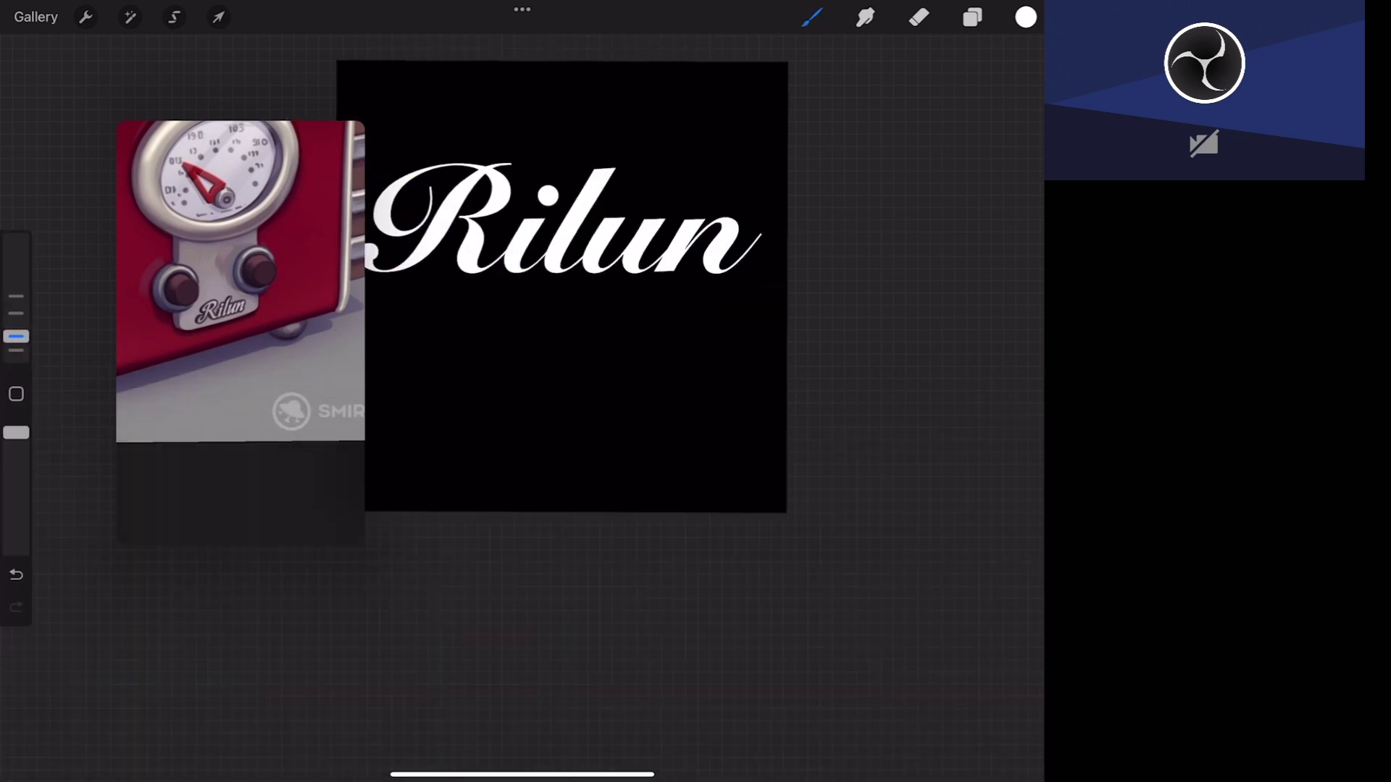
- Move the Rilun lettering down to the canvas centre with Transform
{"action": "double_click", "coordinate": [623, 283]}
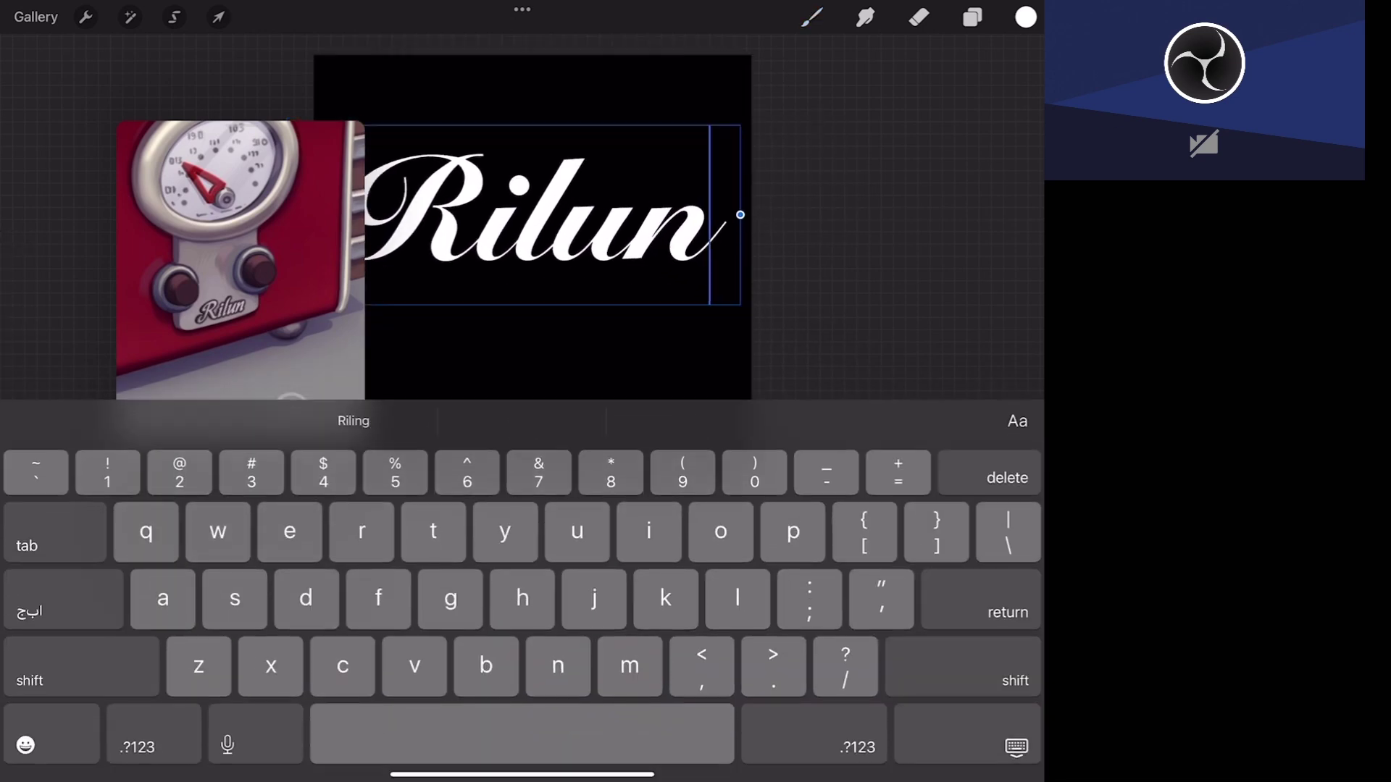
{"action": "left_click", "coordinate": [942, 579]}
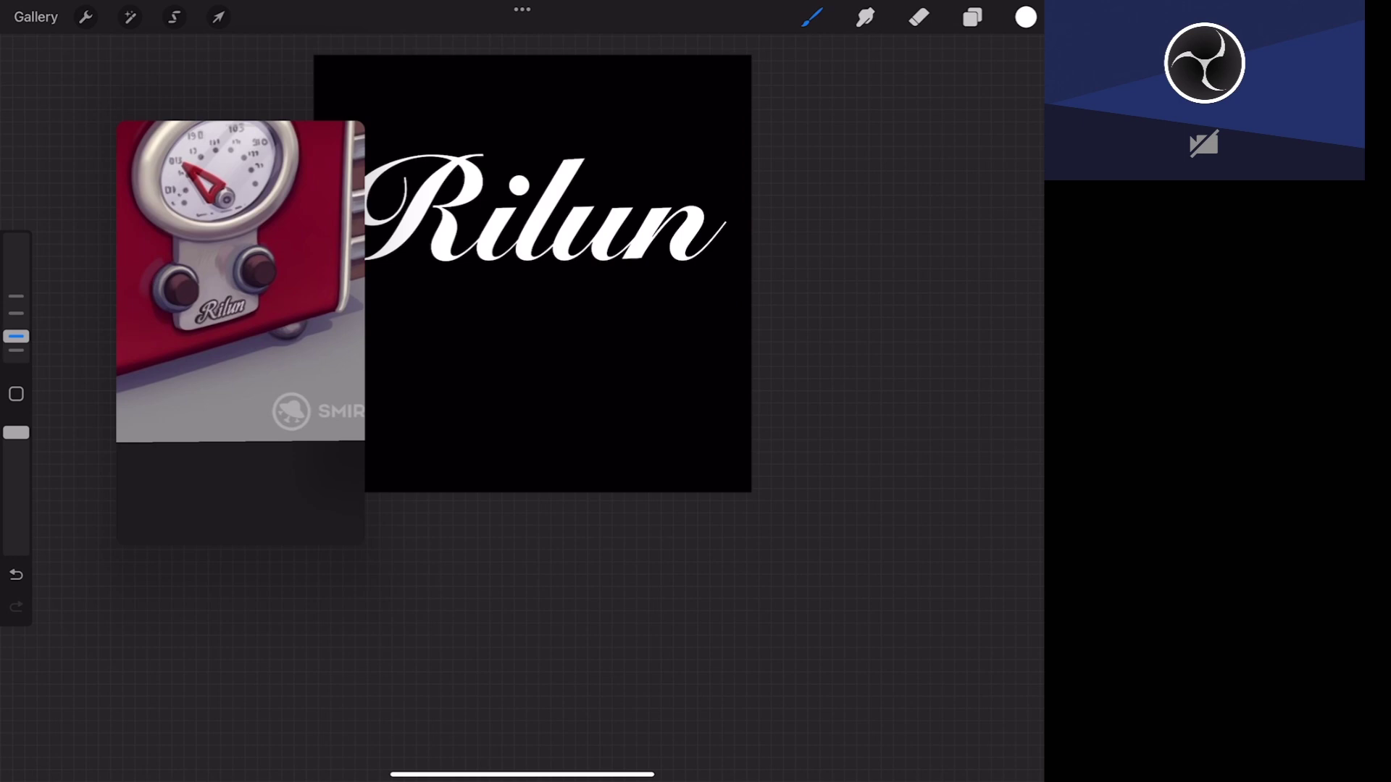
{"action": "left_click", "coordinate": [218, 17]}
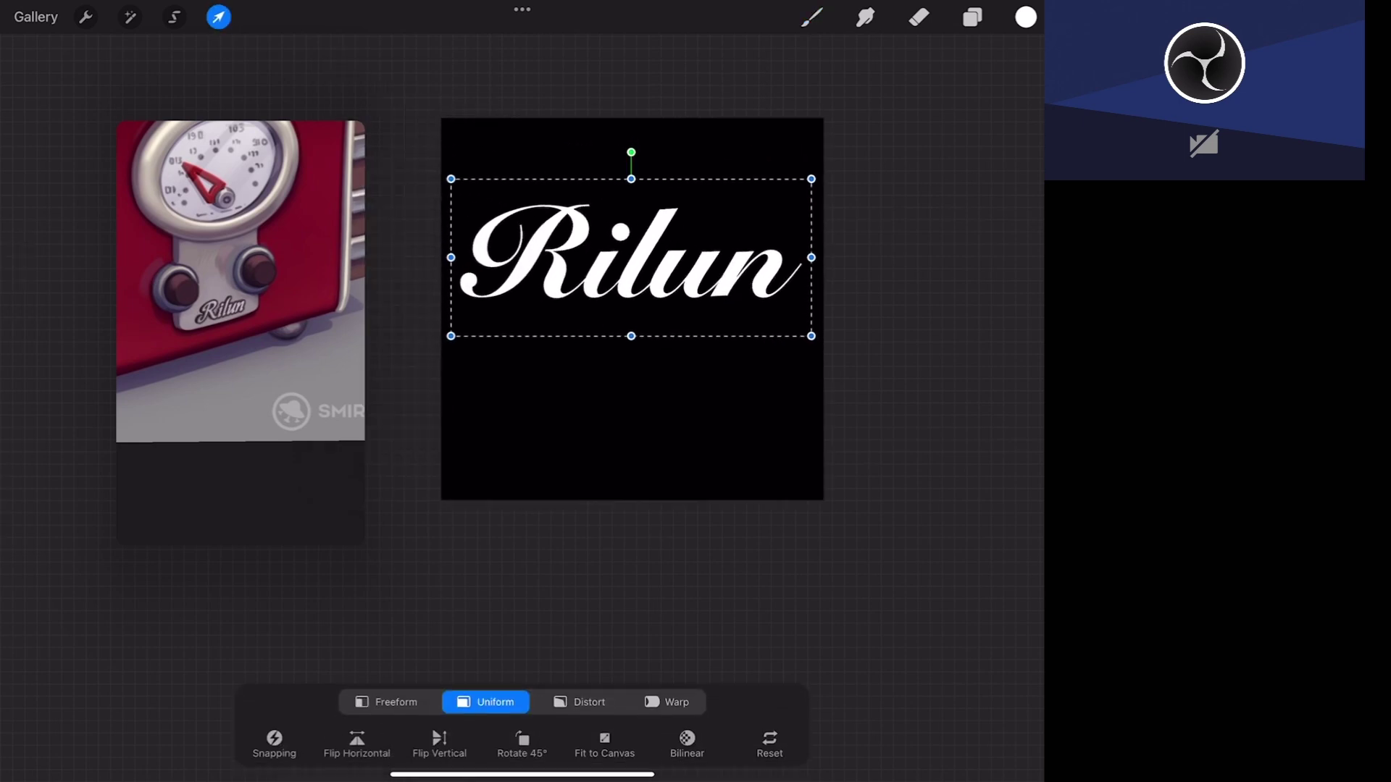
{"action": "left_click_drag", "start_coordinate": [636, 304], "coordinate": [633, 314]}
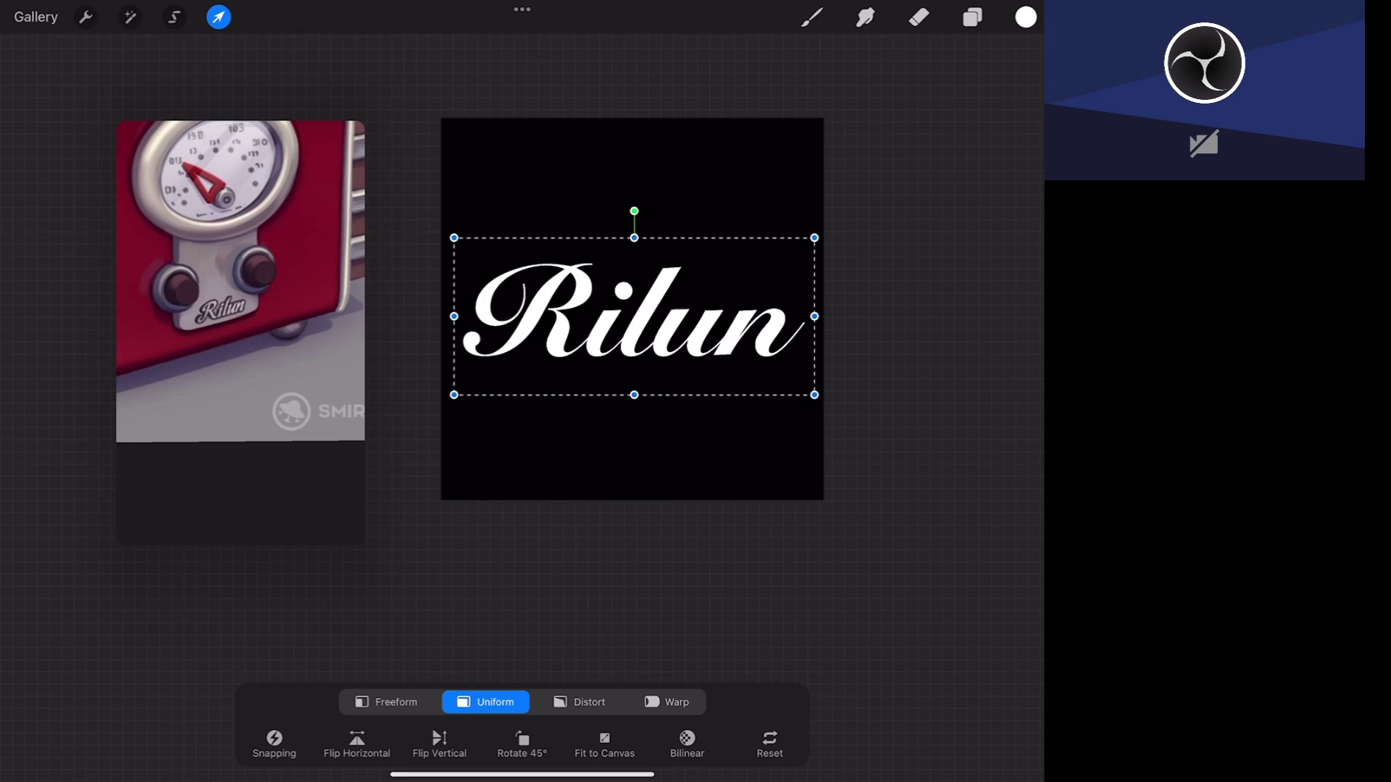
{"action": "left_click", "coordinate": [811, 16]}
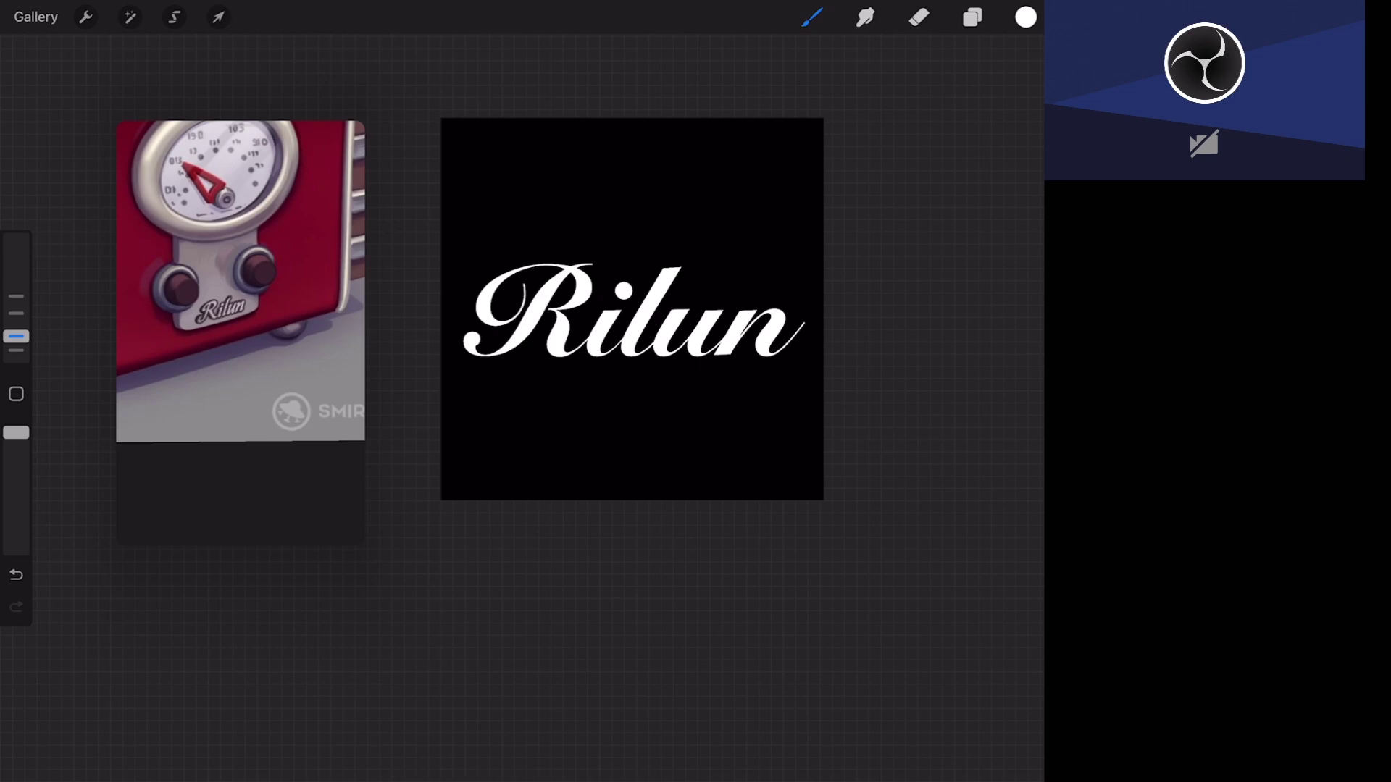
- Export the lettering as a PNG image via Share
{"action": "left_click", "coordinate": [85, 17]}
{"action": "left_click", "coordinate": [166, 109]}
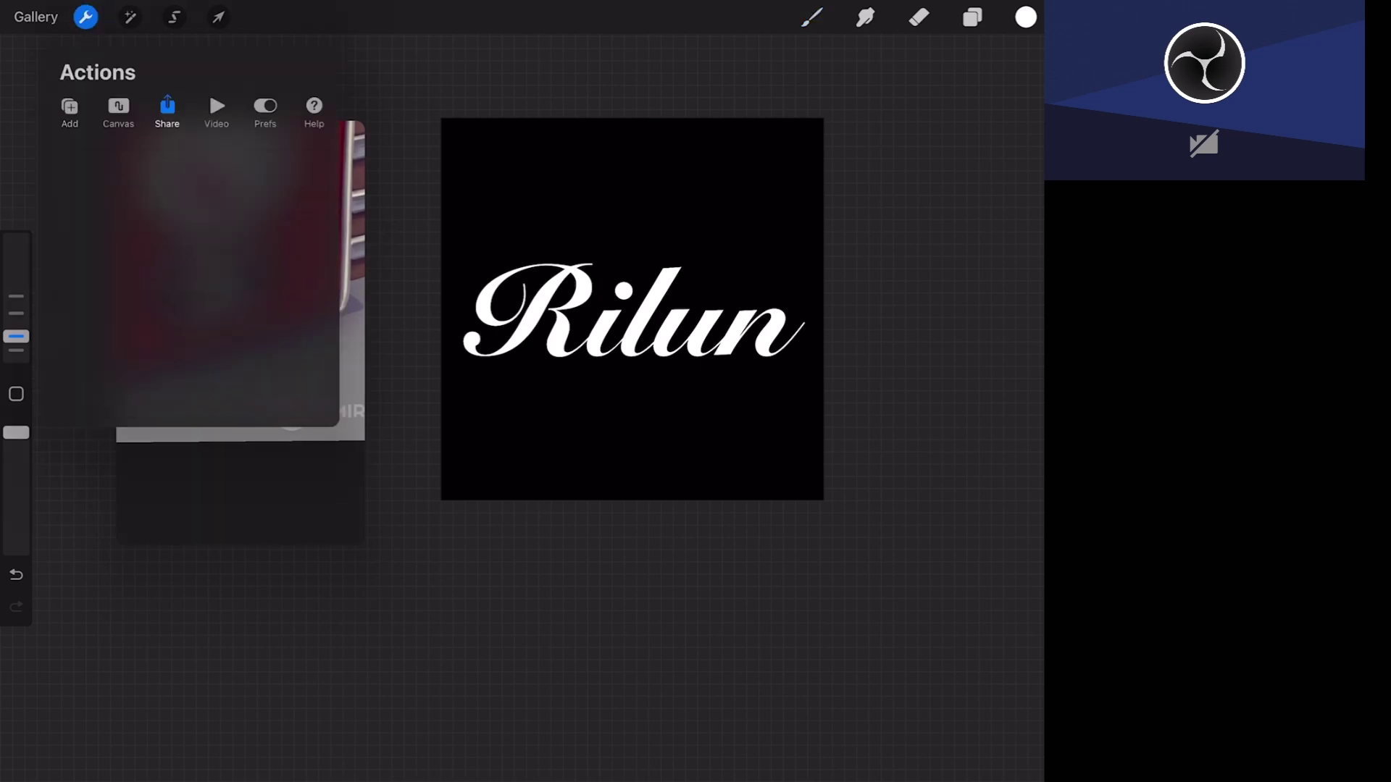
{"action": "left_click", "coordinate": [190, 325]}
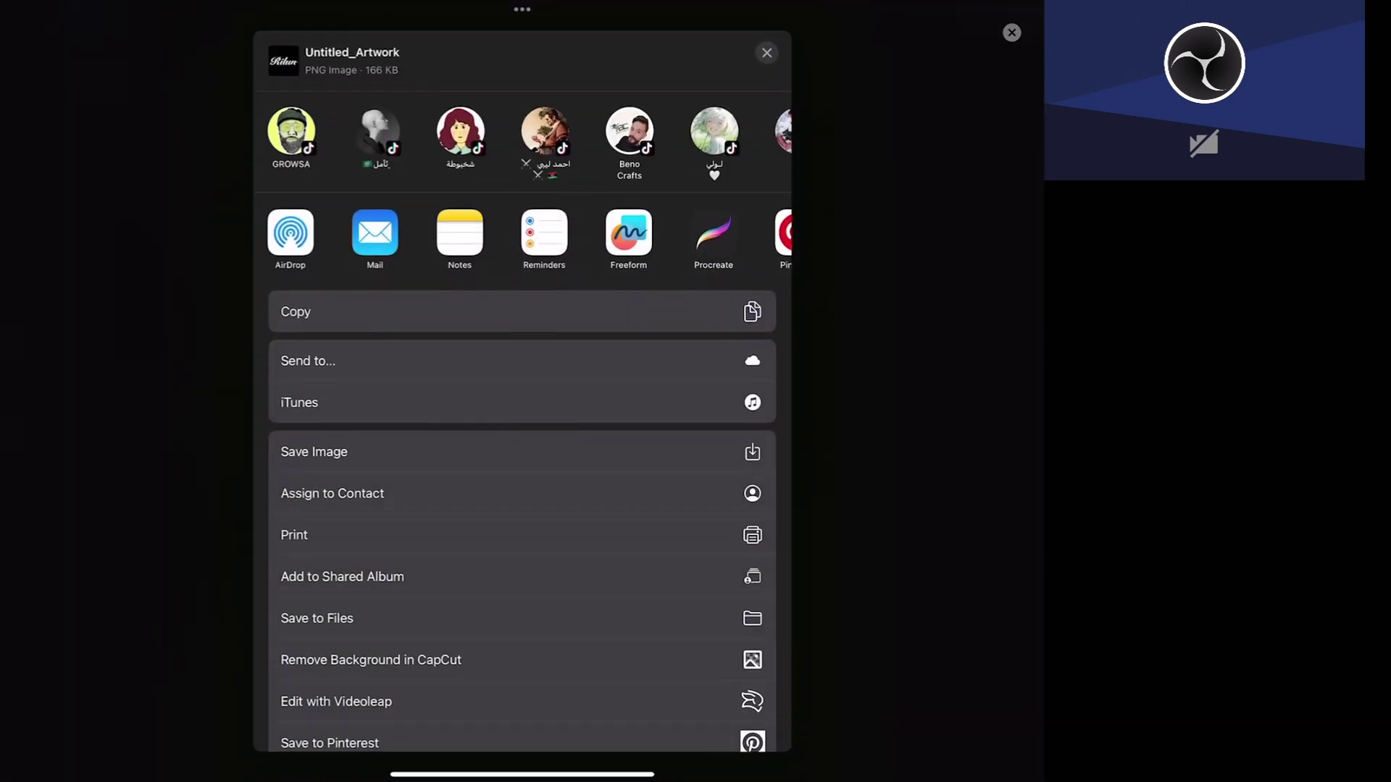
{"action": "left_click", "coordinate": [318, 453]}
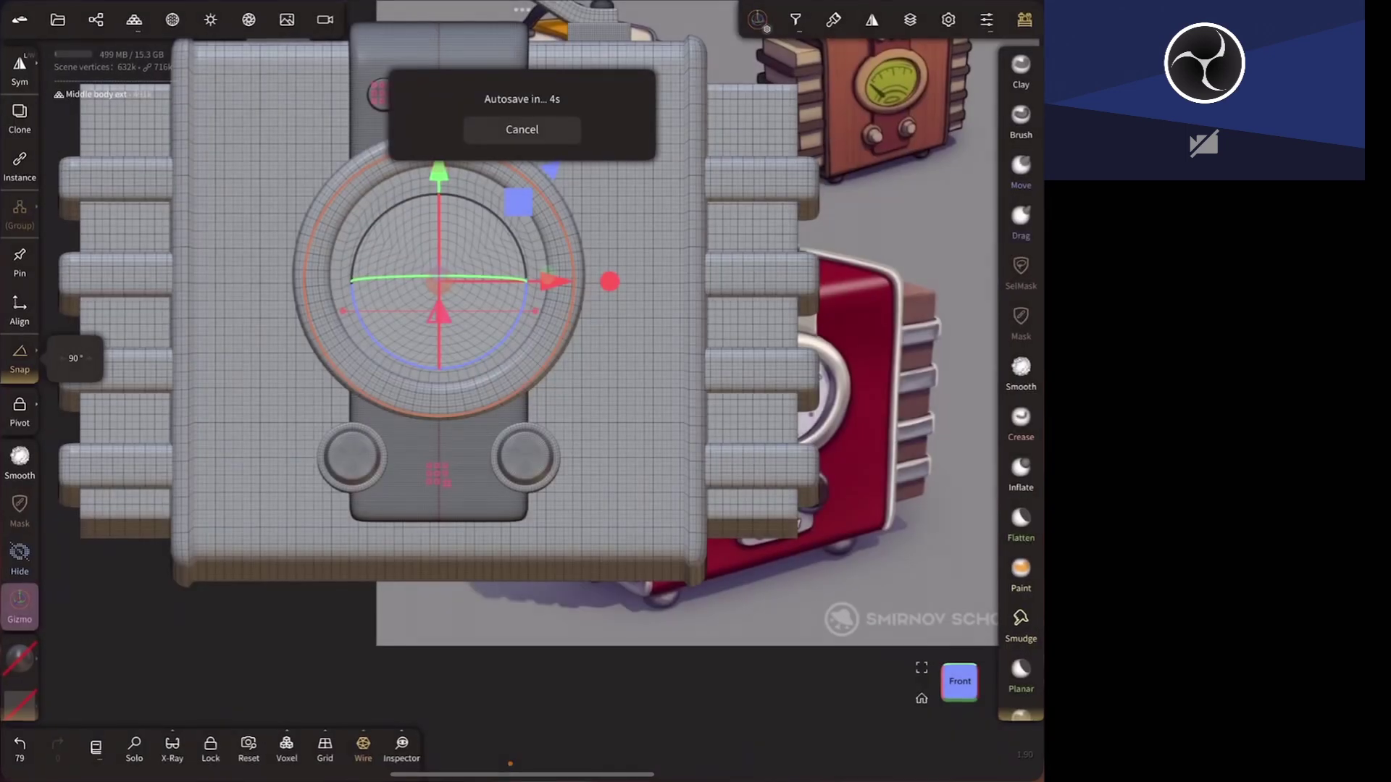
- Switch to the Stamp tool from the full sculpting tool list
{"action": "left_click", "coordinate": [1024, 20]}
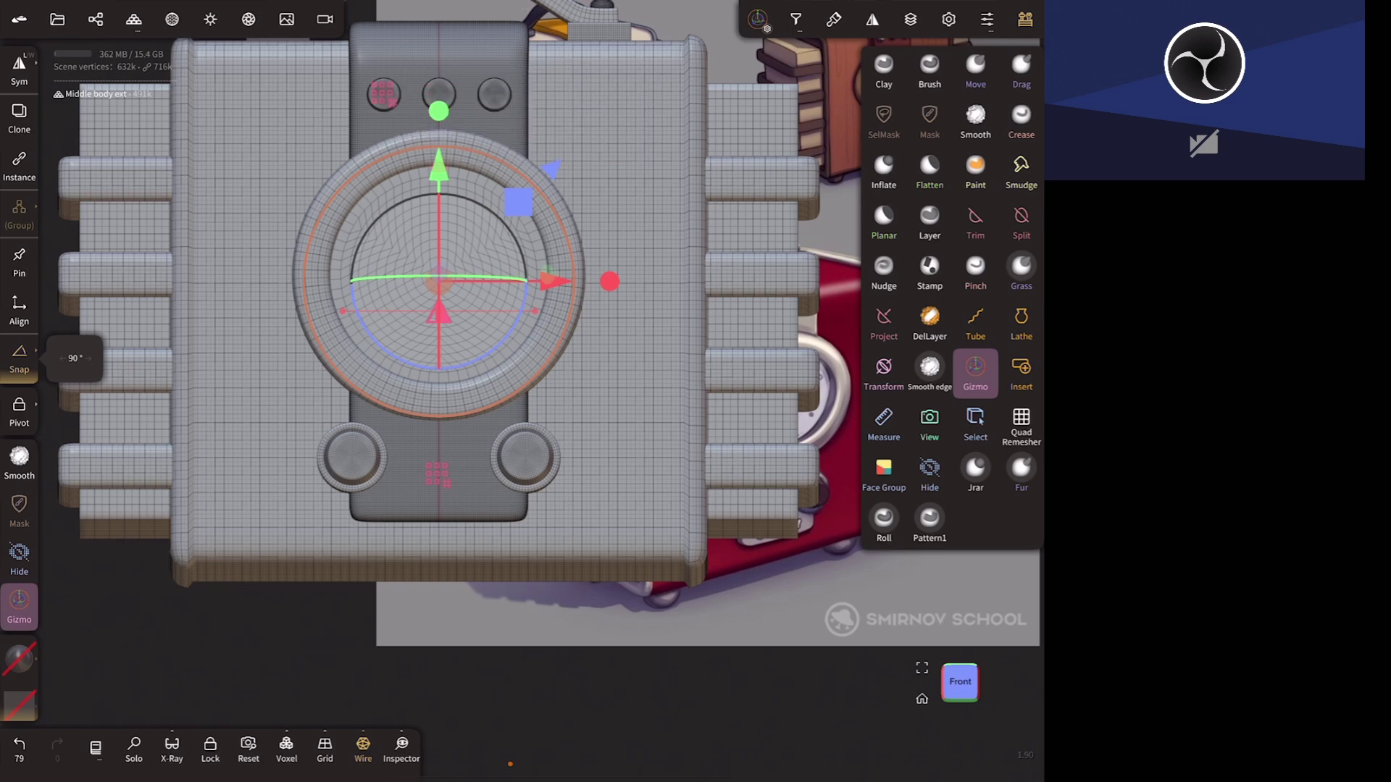
{"action": "left_click", "coordinate": [935, 525]}
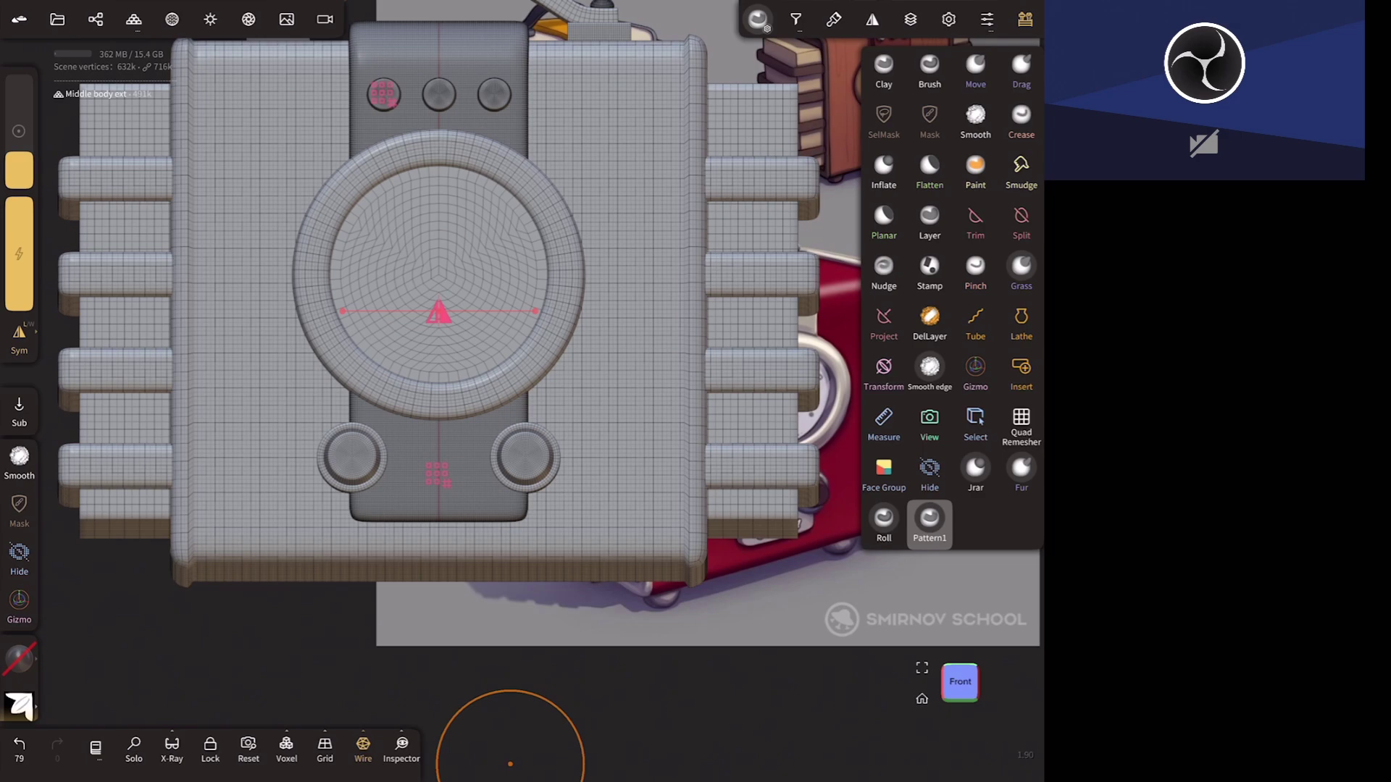
{"action": "left_click", "coordinate": [929, 271]}
- Import the Rilun logo photo from the photo library as the stamp alpha
{"action": "left_click", "coordinate": [19, 706]}
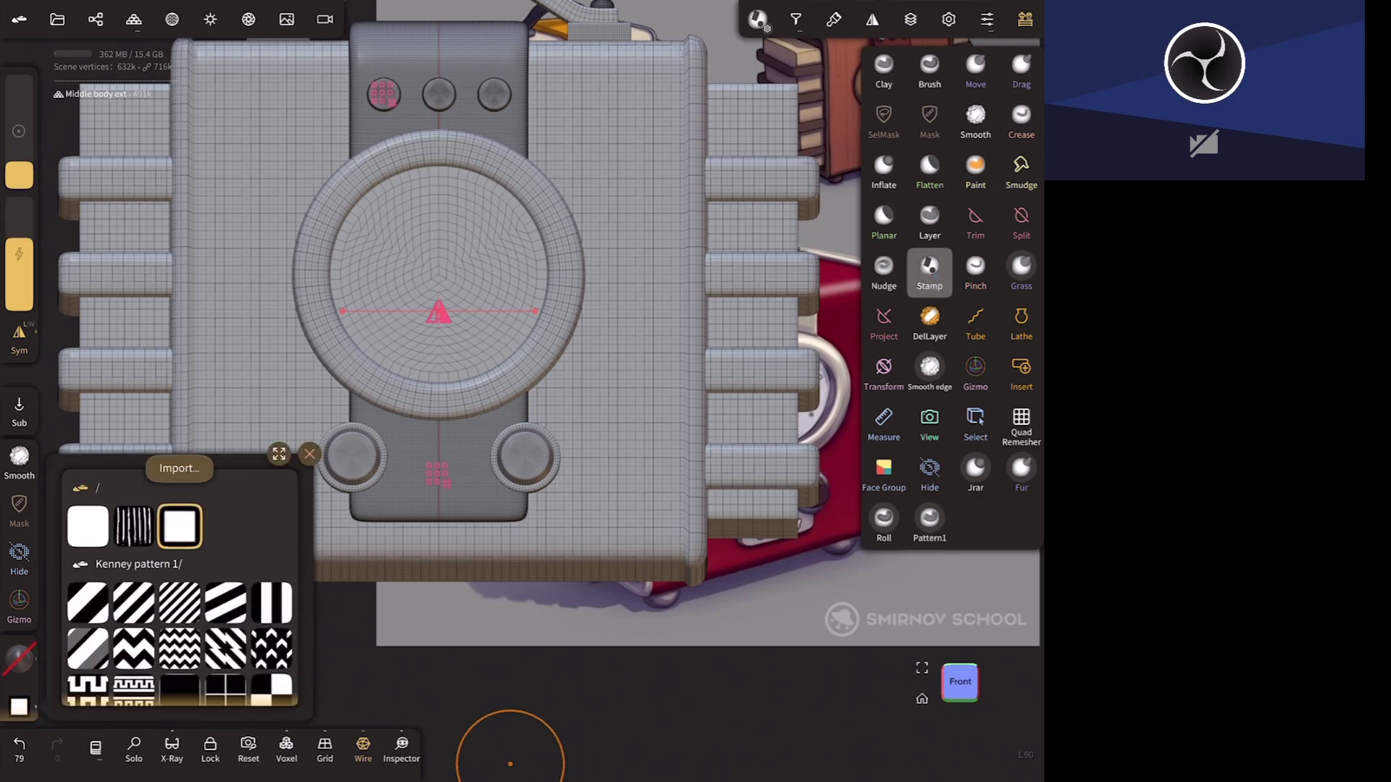
{"action": "left_click", "coordinate": [179, 468]}
{"action": "left_click", "coordinate": [521, 441]}
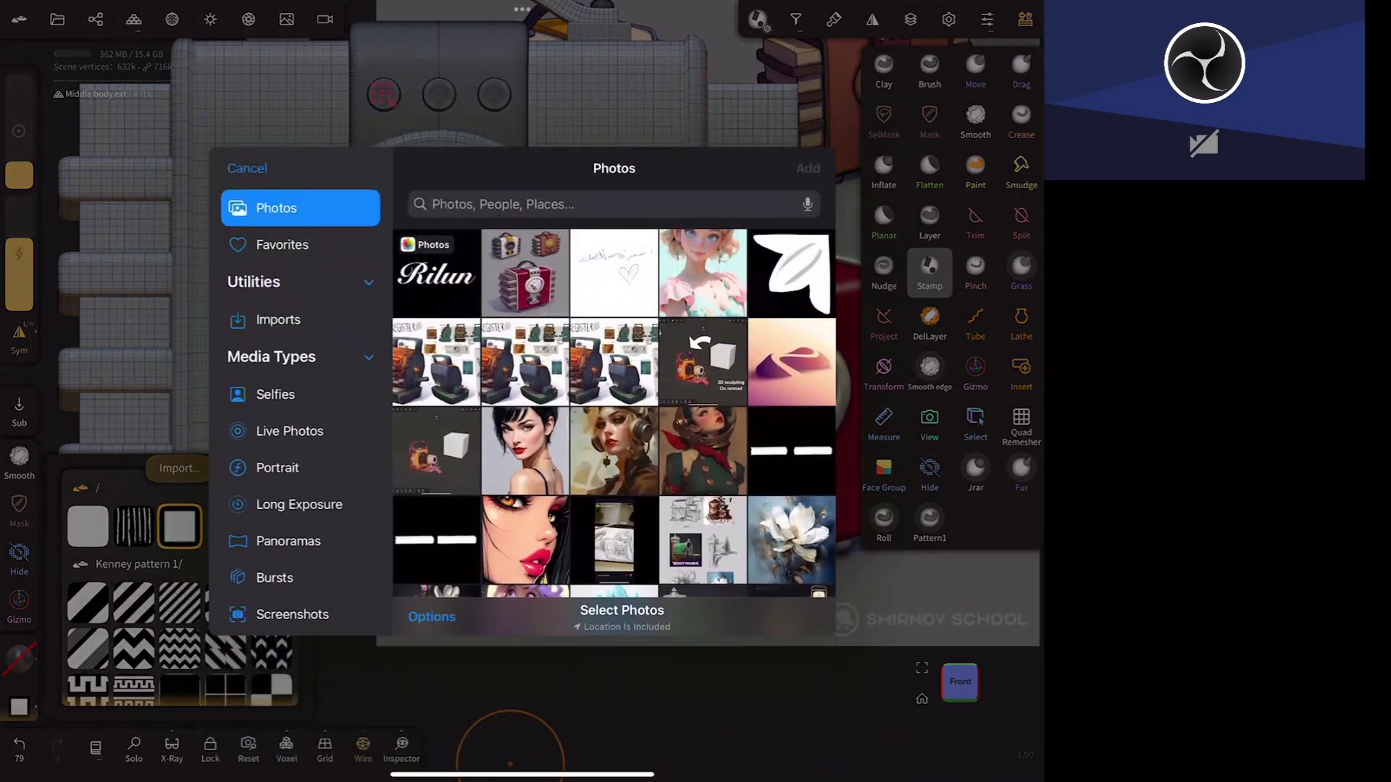
{"action": "left_click", "coordinate": [436, 273]}
{"action": "left_click", "coordinate": [808, 168]}
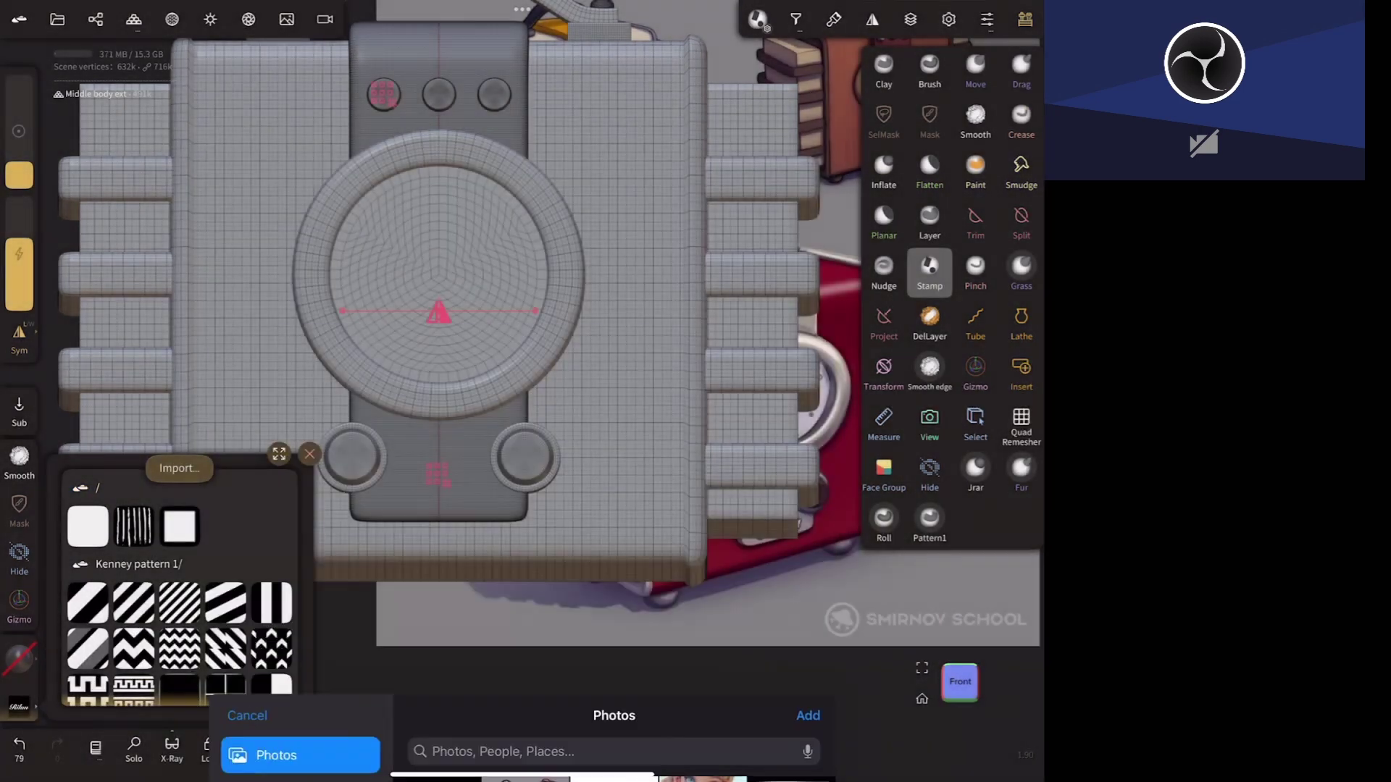
{"action": "left_click", "coordinate": [510, 763]}
{"action": "scroll", "coordinate": [679, 460], "scroll_direction": "up", "scroll_amount": 5}
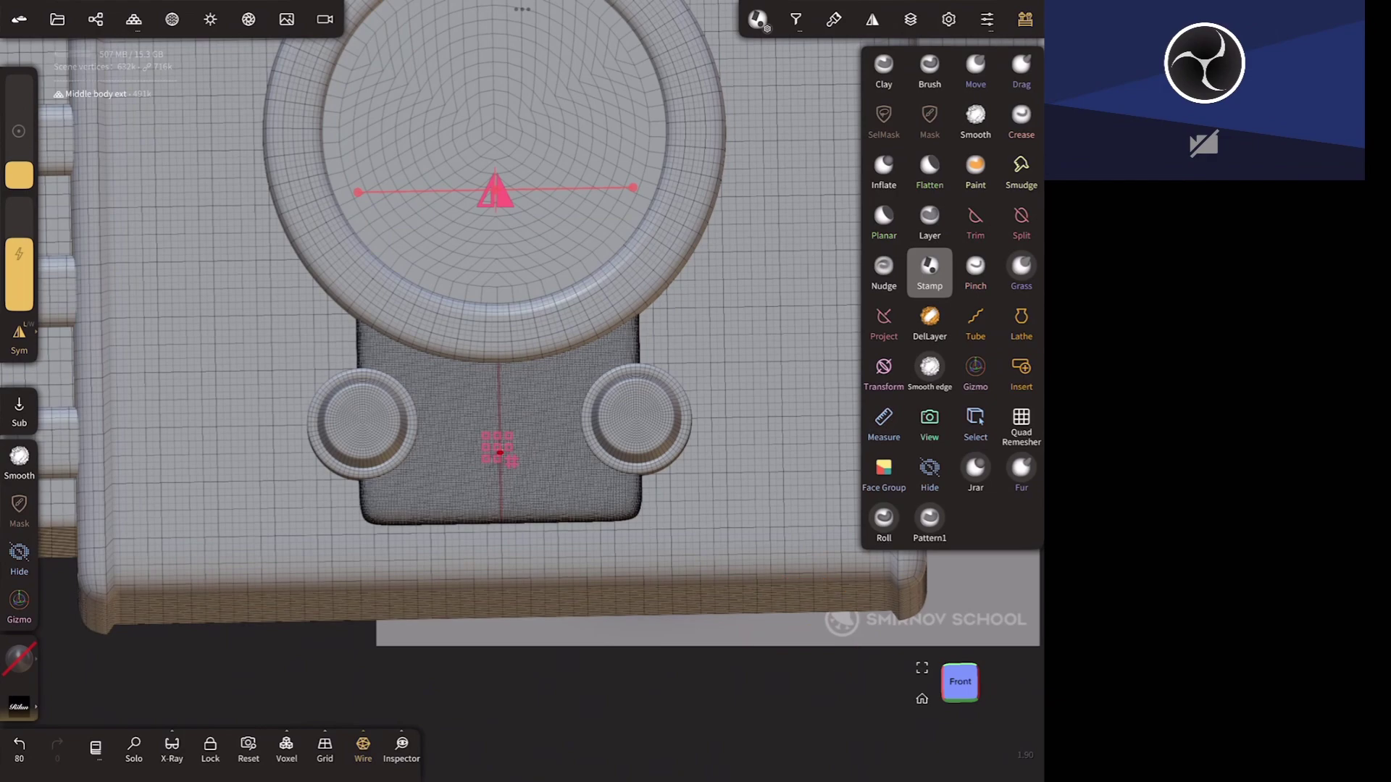
- Test-stamp the Rilun logo on the lower front panel, undo it, and restamp at the centre
{"action": "left_click_drag", "start_coordinate": [497, 455], "coordinate": [546, 382]}
{"action": "key", "text": "ctrl+z"}
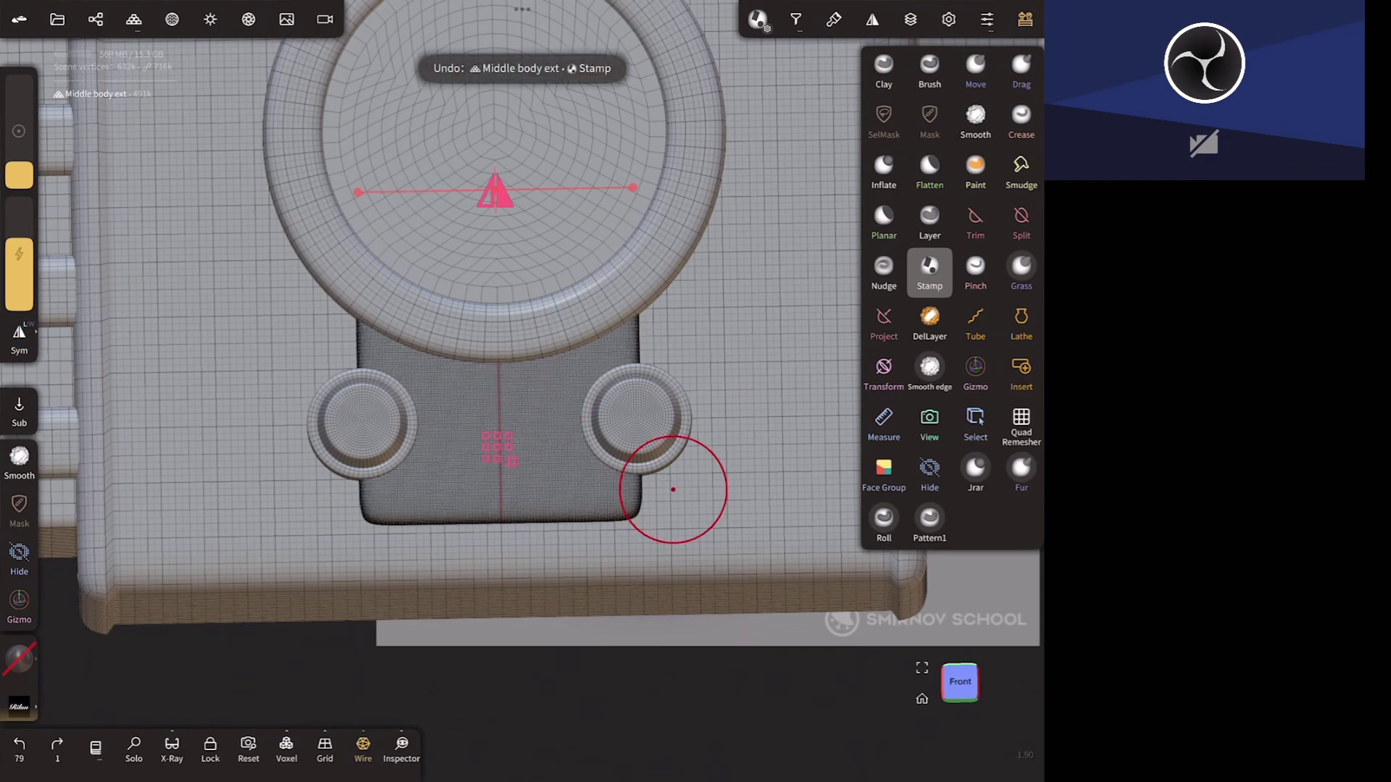
{"action": "middle_click_drag", "start_coordinate": [673, 489], "coordinate": [793, 493]}
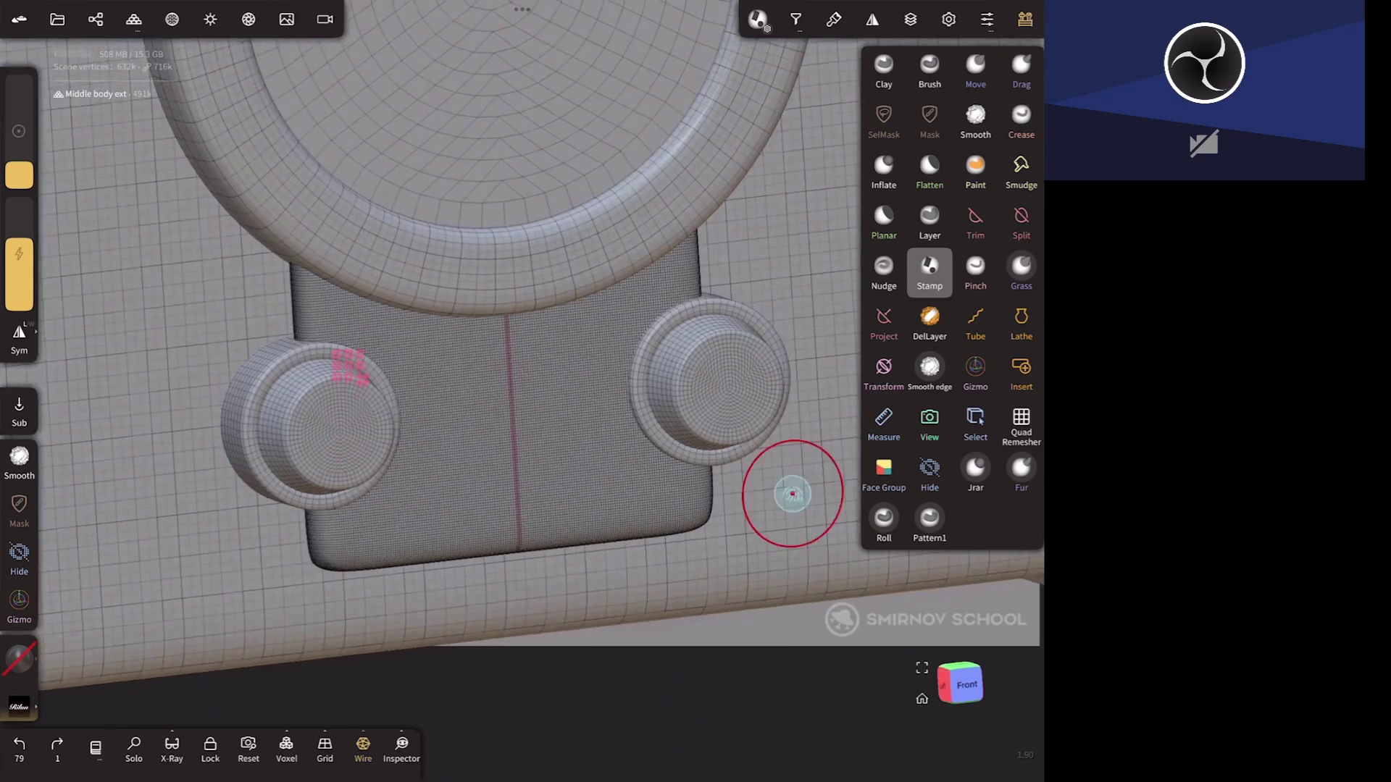
{"action": "left_click_drag", "start_coordinate": [516, 461], "coordinate": [644, 453]}
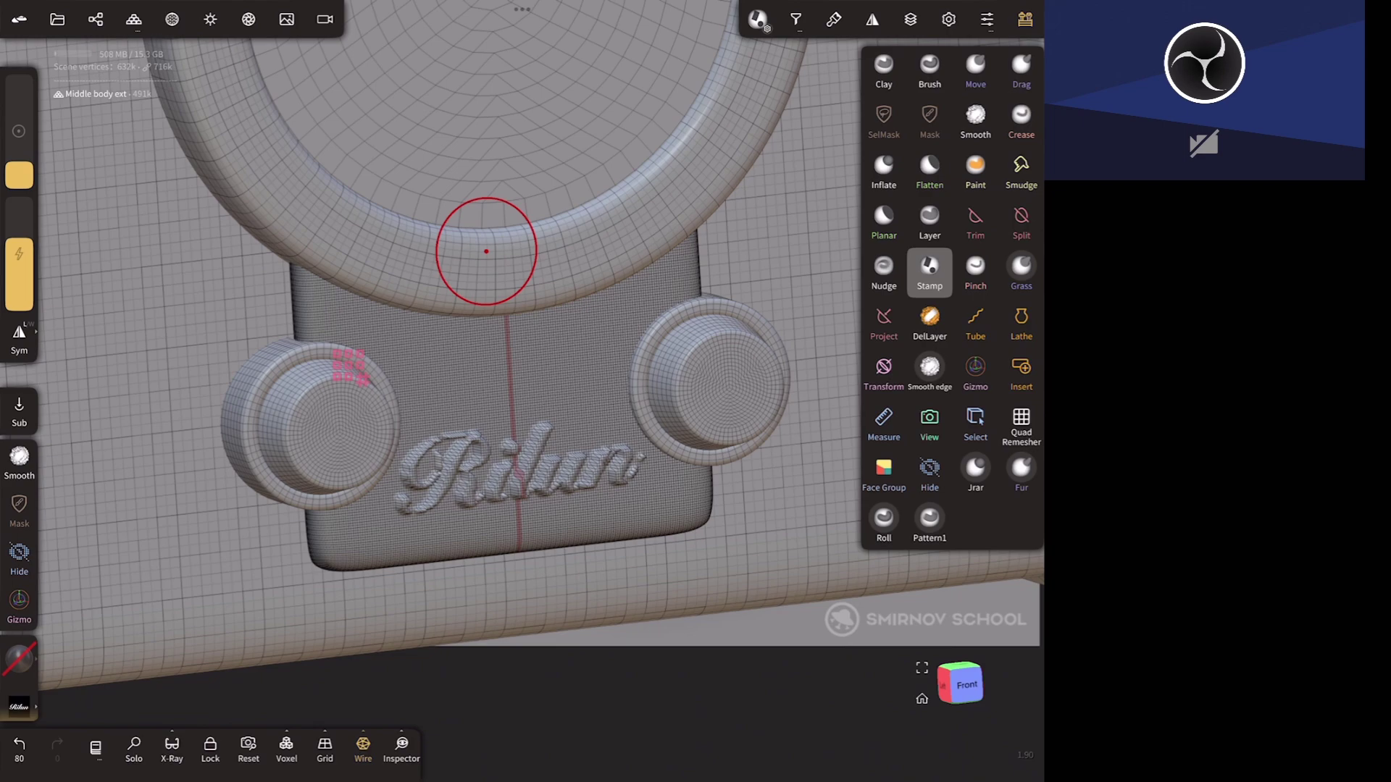
- Turn off the wireframe overlay, inspect the shaded panel, and undo the stamp
{"action": "mouse_move", "coordinate": [486, 252]}
{"action": "middle_mouse_down"}
{"action": "mouse_move", "coordinate": [730, 542]}
{"action": "mouse_move", "coordinate": [739, 480]}
{"action": "middle_mouse_up"}
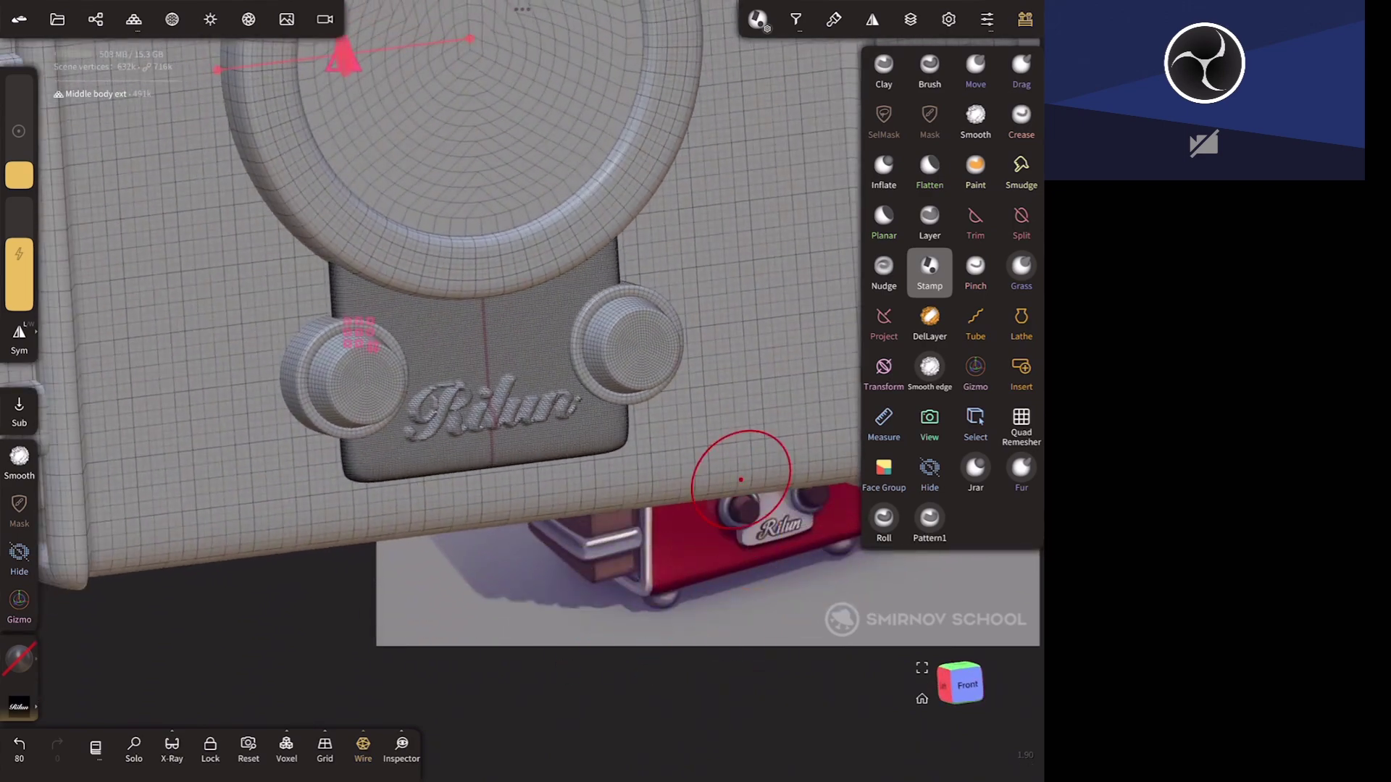
{"action": "left_click", "coordinate": [362, 749]}
{"action": "middle_click_drag", "start_coordinate": [796, 507], "coordinate": [759, 536]}
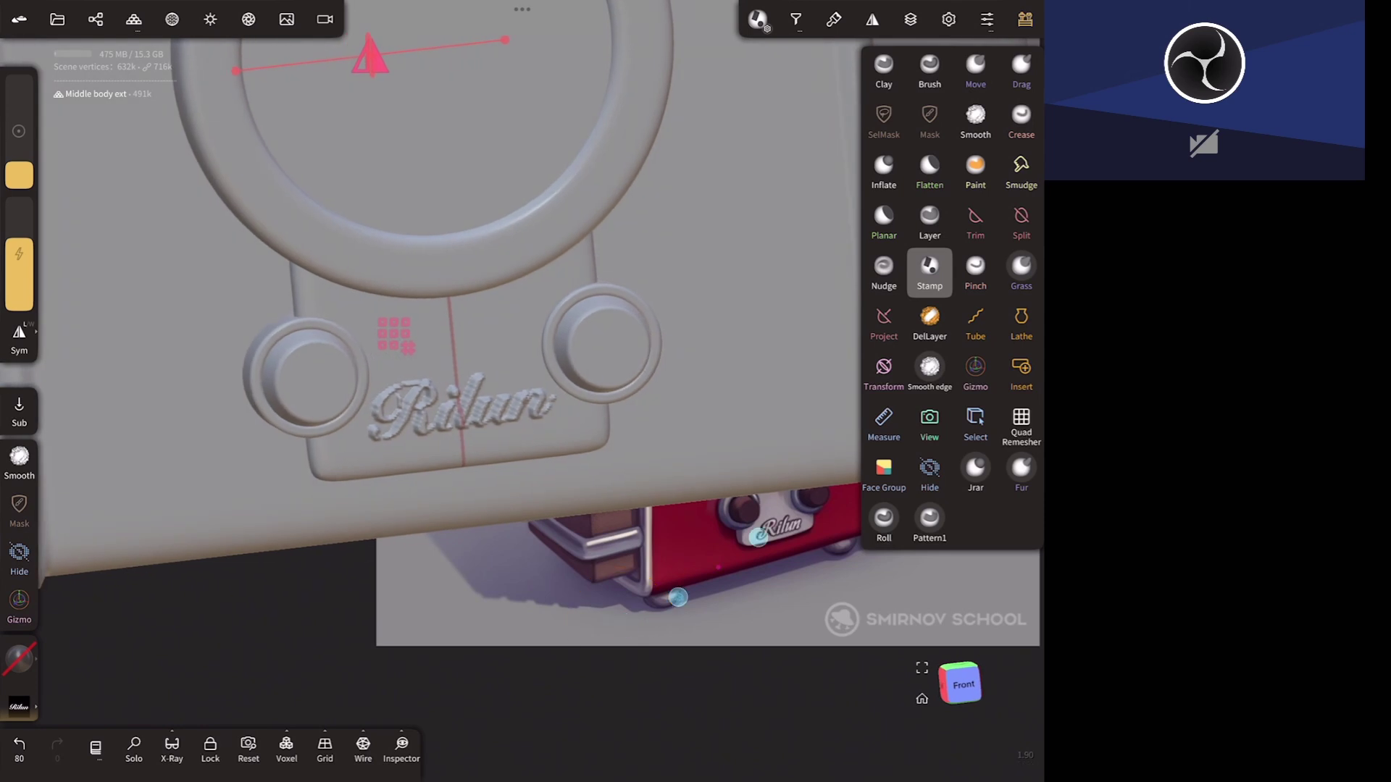
{"action": "key", "text": "ctrl+z"}
- Voxel-remesh the middle body part at a resolution of about 416
{"action": "left_click", "coordinate": [95, 19]}
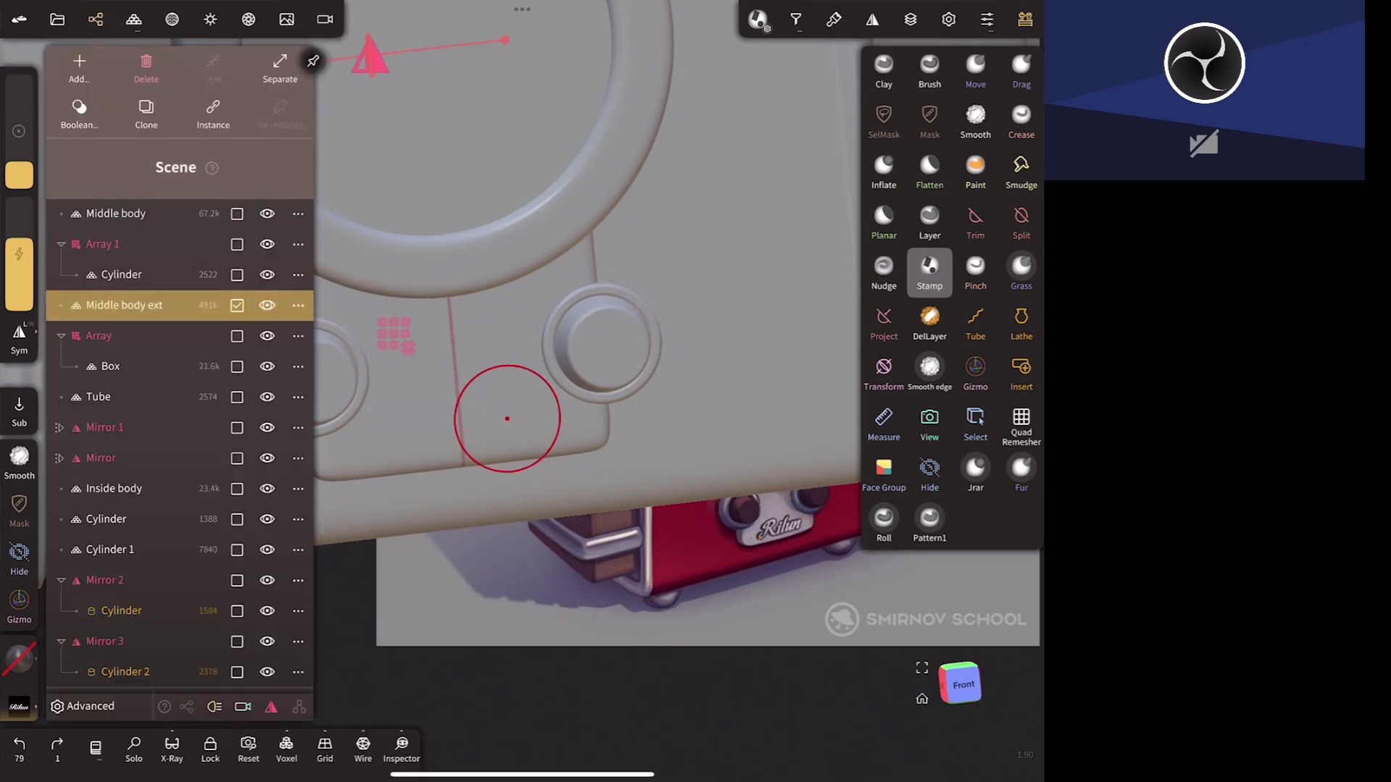
{"action": "left_click", "coordinate": [134, 18]}
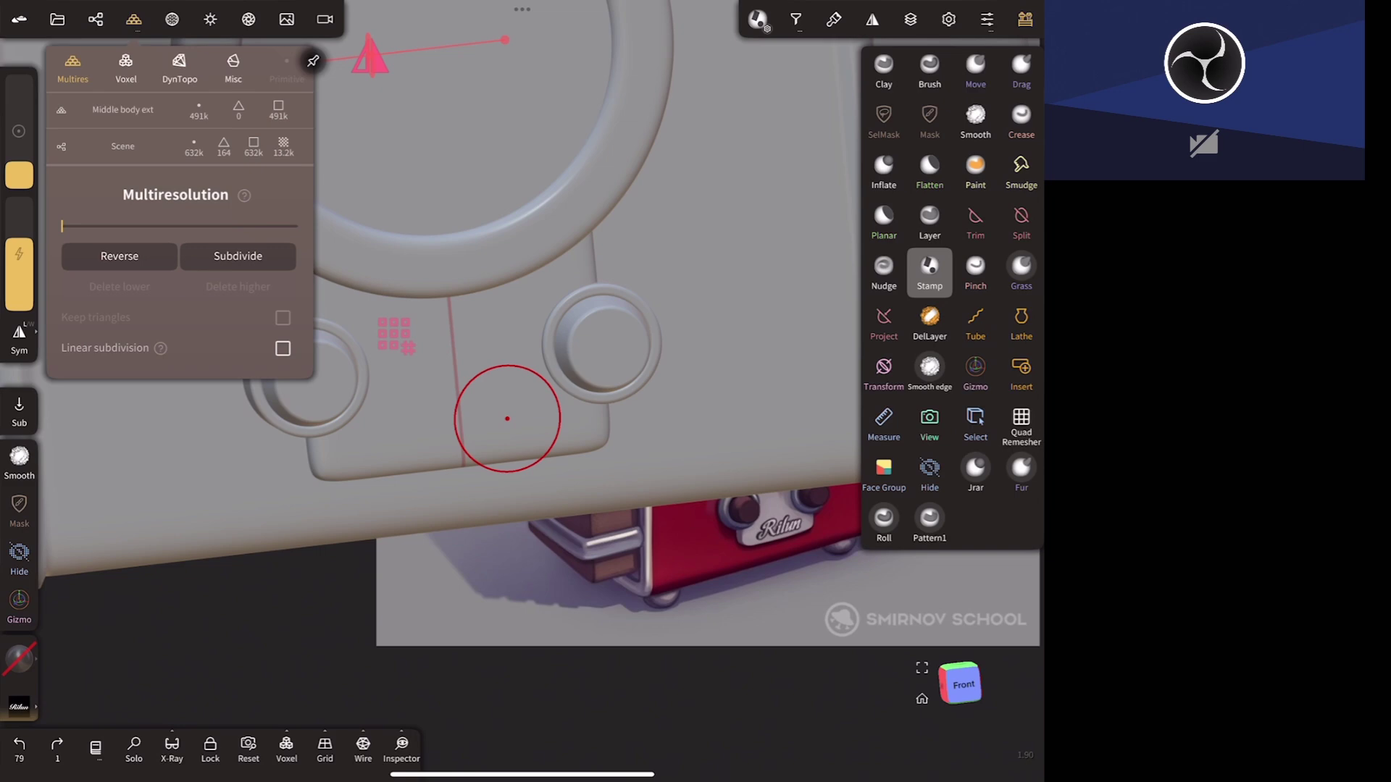
{"action": "left_click", "coordinate": [126, 69]}
{"action": "left_click_drag", "start_coordinate": [138, 257], "coordinate": [403, 217]}
{"action": "left_click", "coordinate": [179, 226]}
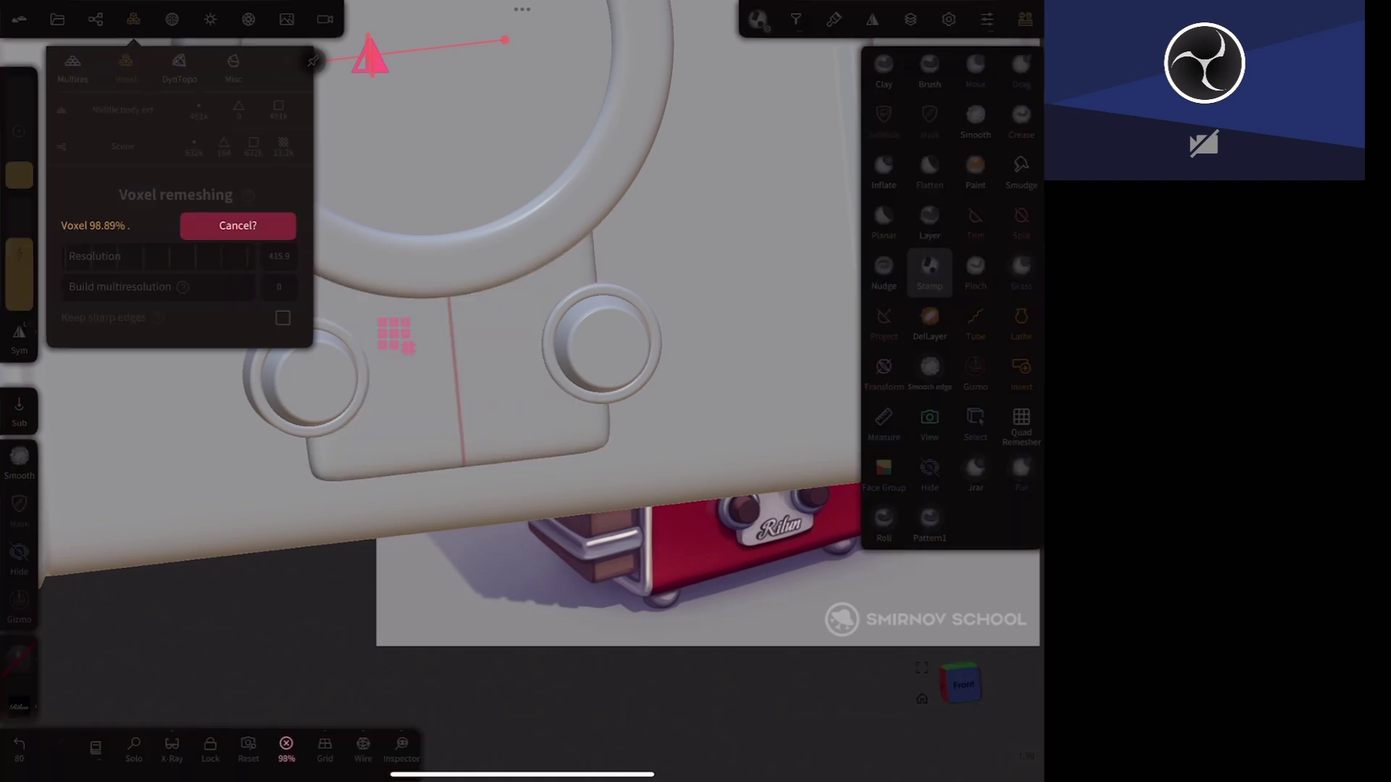
- Check mesh density with the wireframe, test-stamp the Rilun logo, and undo it
{"action": "left_click_drag", "start_coordinate": [507, 419], "coordinate": [735, 542]}
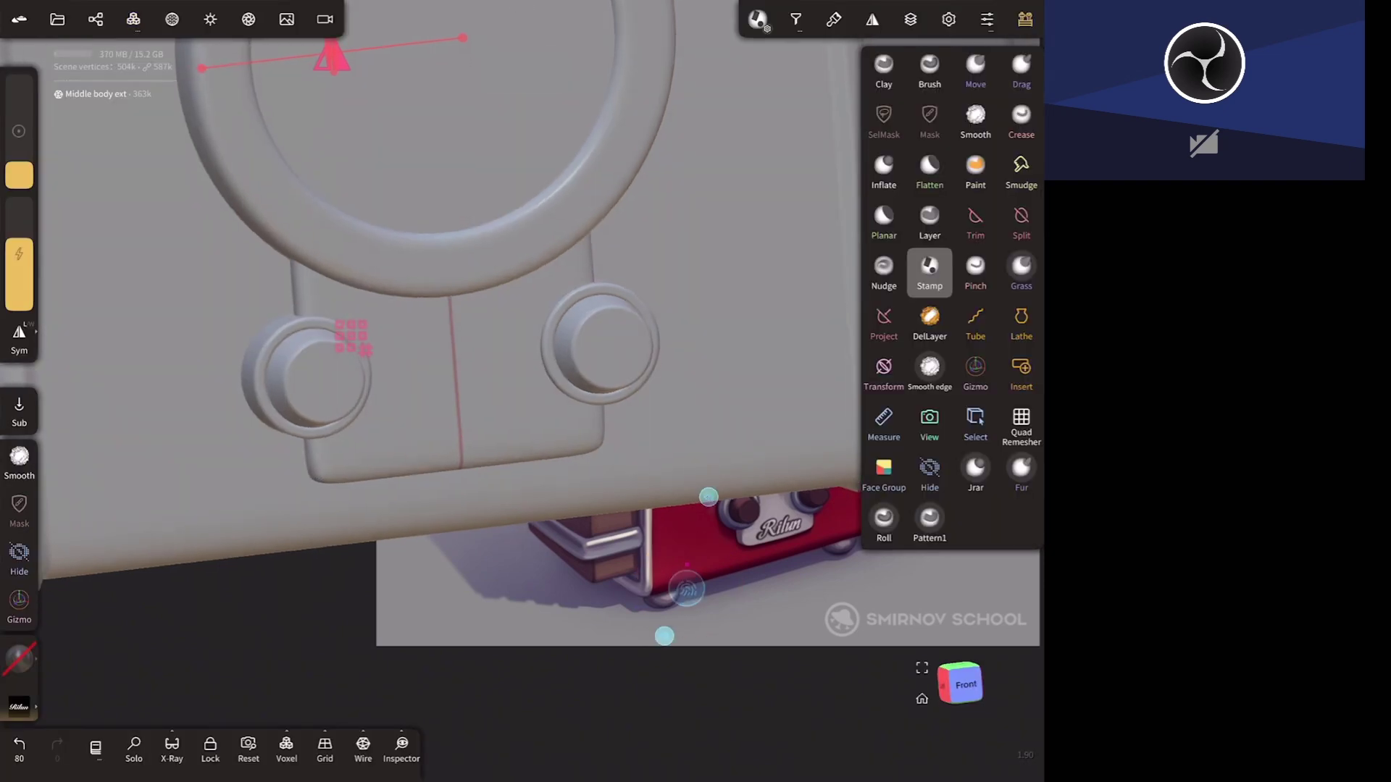
{"action": "left_click", "coordinate": [362, 746]}
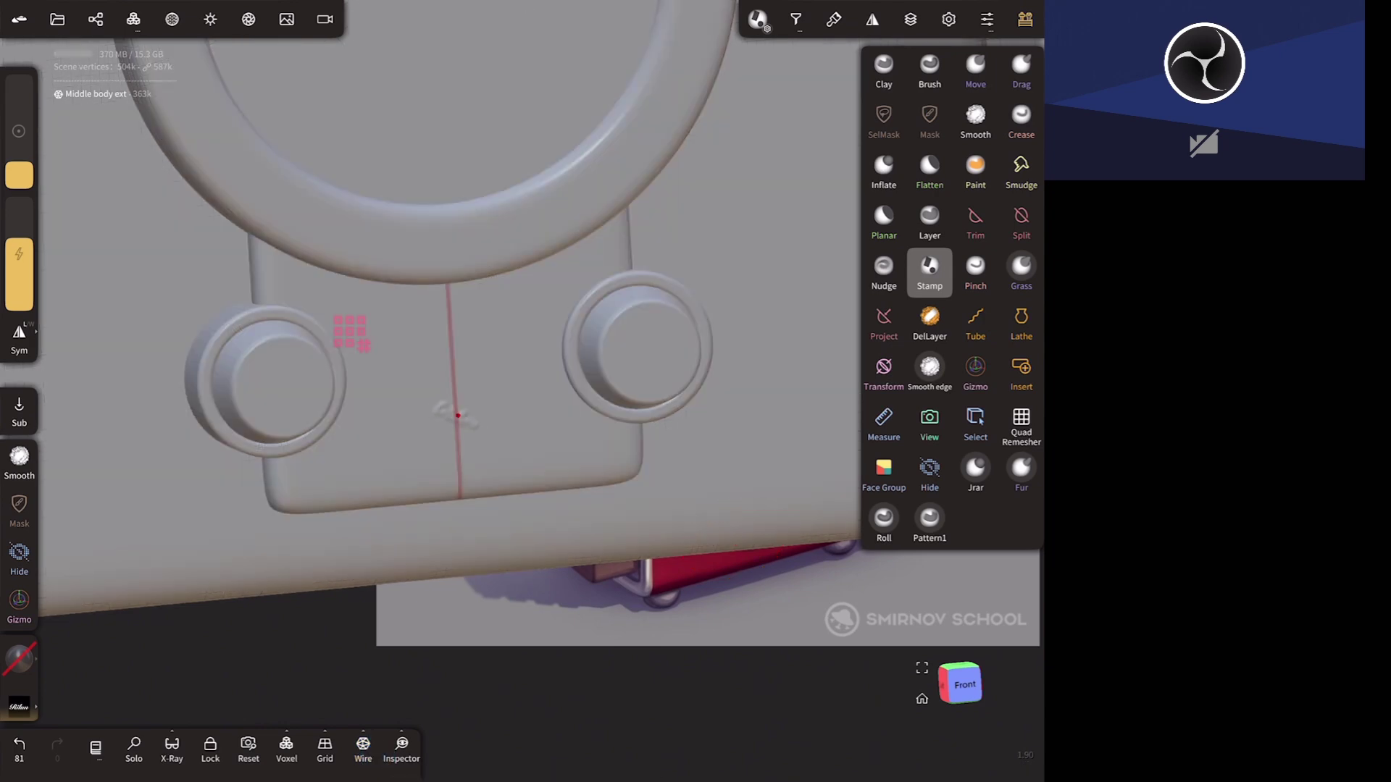
{"action": "left_click_drag", "start_coordinate": [458, 415], "coordinate": [457, 415]}
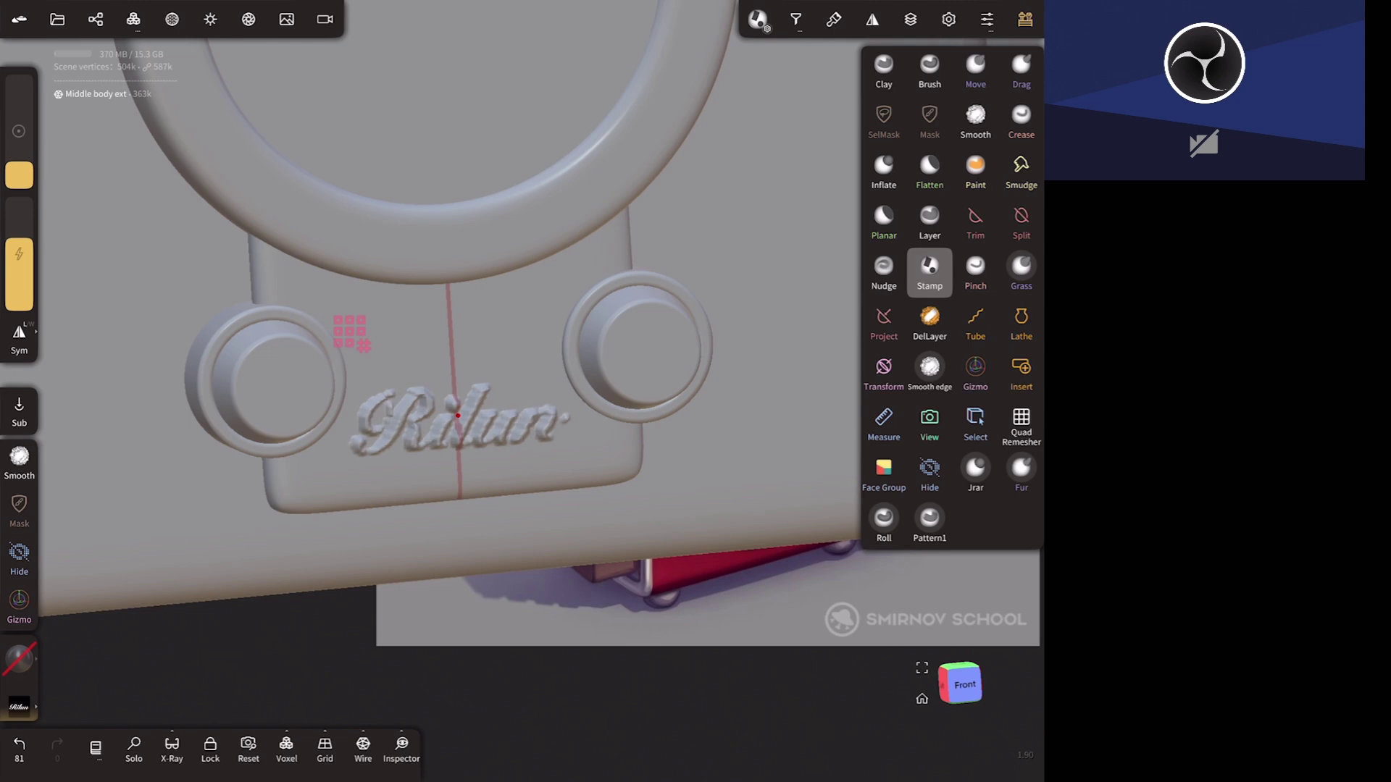
{"action": "middle_click_drag", "start_coordinate": [733, 633], "coordinate": [672, 613]}
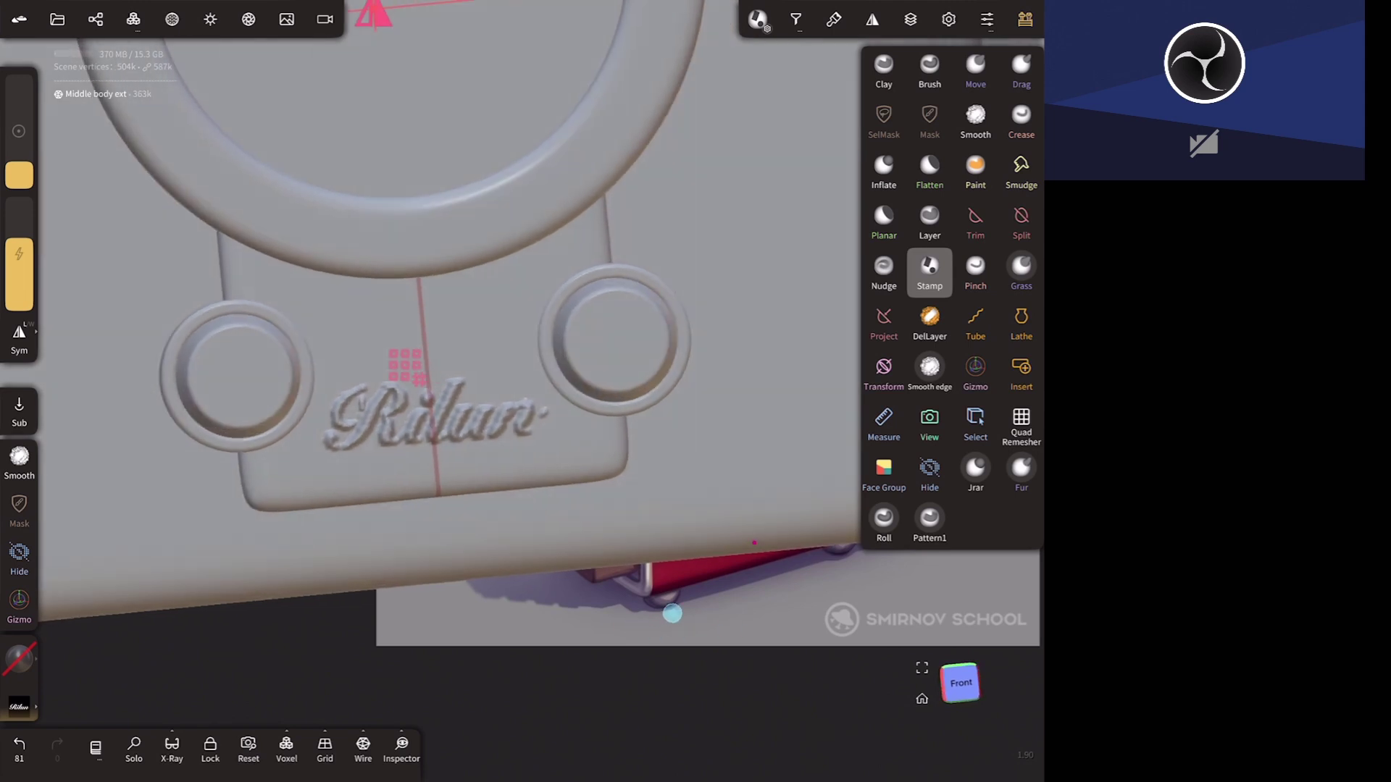
{"action": "key", "text": "ctrl+z"}
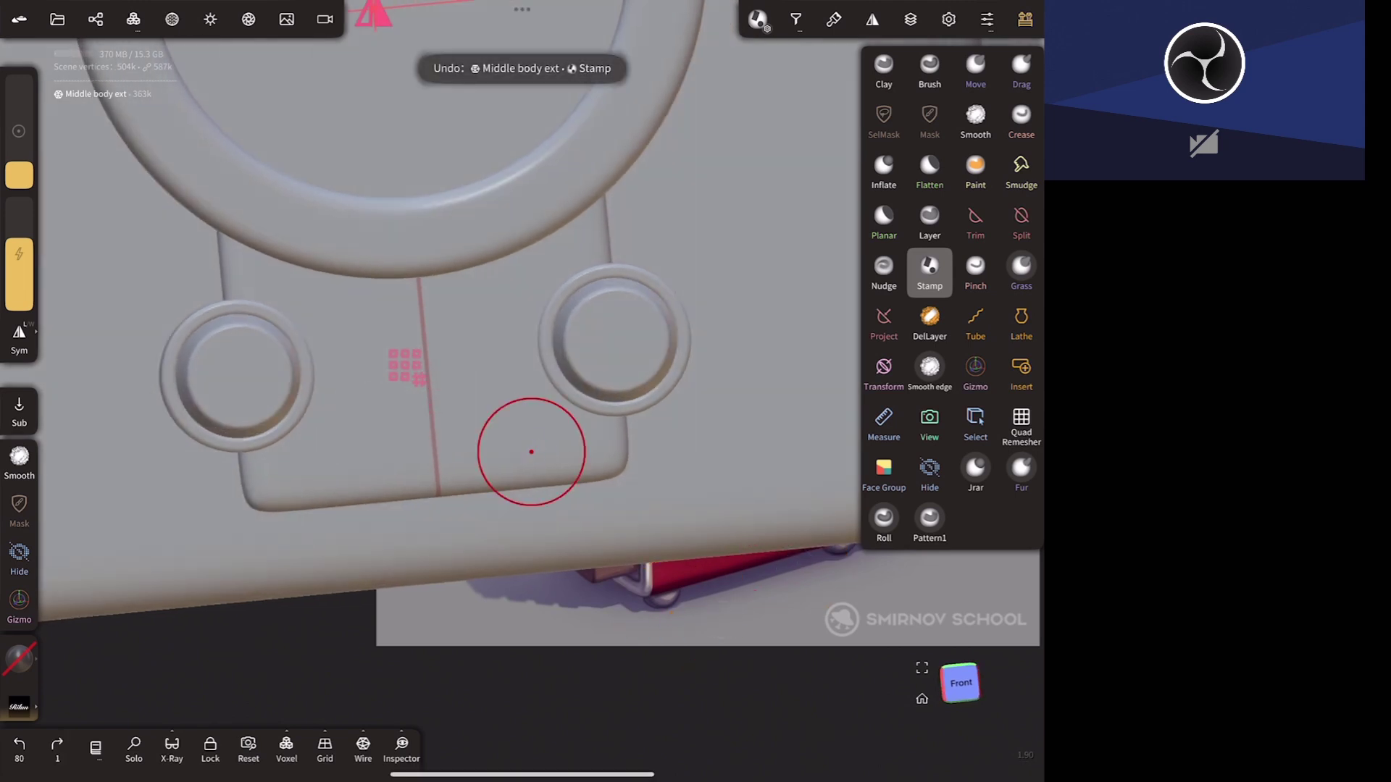
- Remesh again at voxel resolution 561, then smooth a small panel area with the Smooth brush
{"action": "left_click", "coordinate": [133, 19]}
{"action": "left_click", "coordinate": [72, 69]}
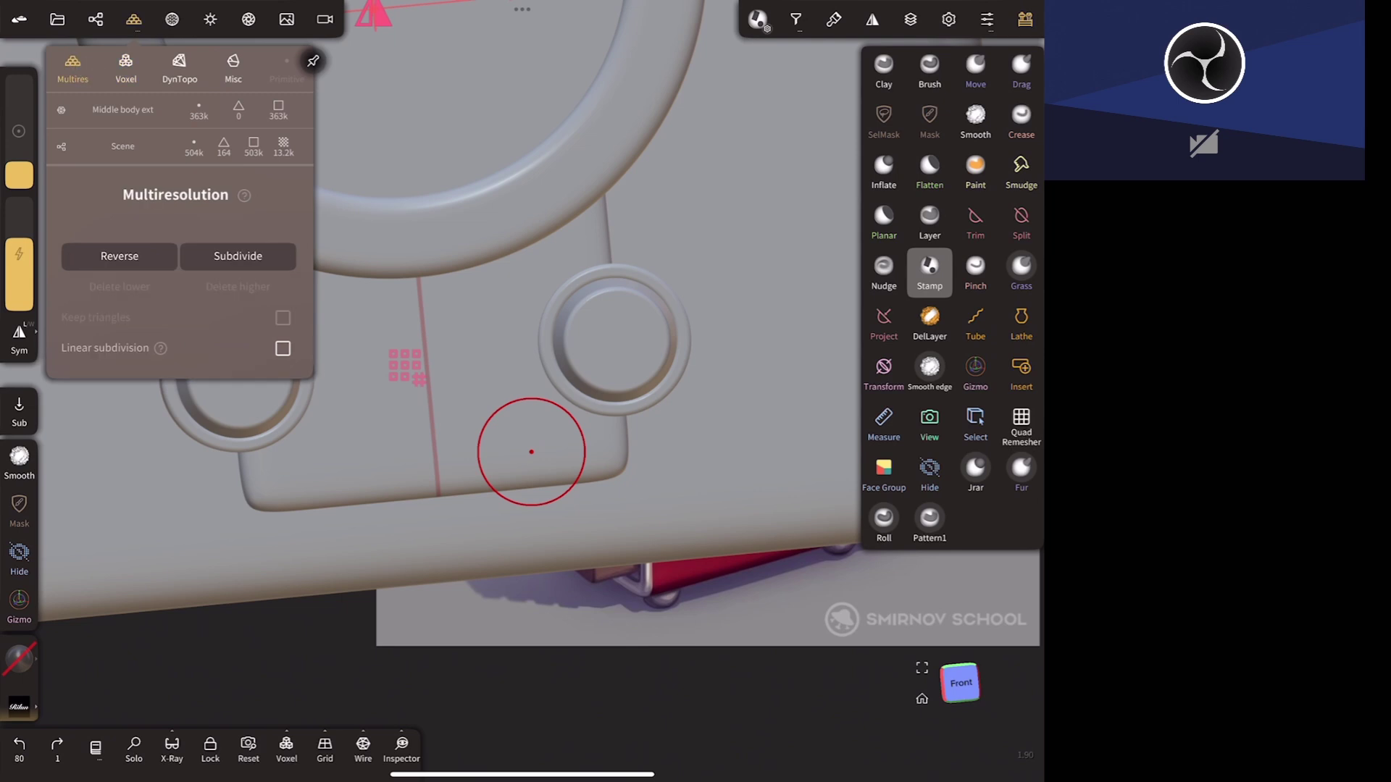
{"action": "left_click", "coordinate": [126, 69]}
{"action": "left_click", "coordinate": [432, 404]}
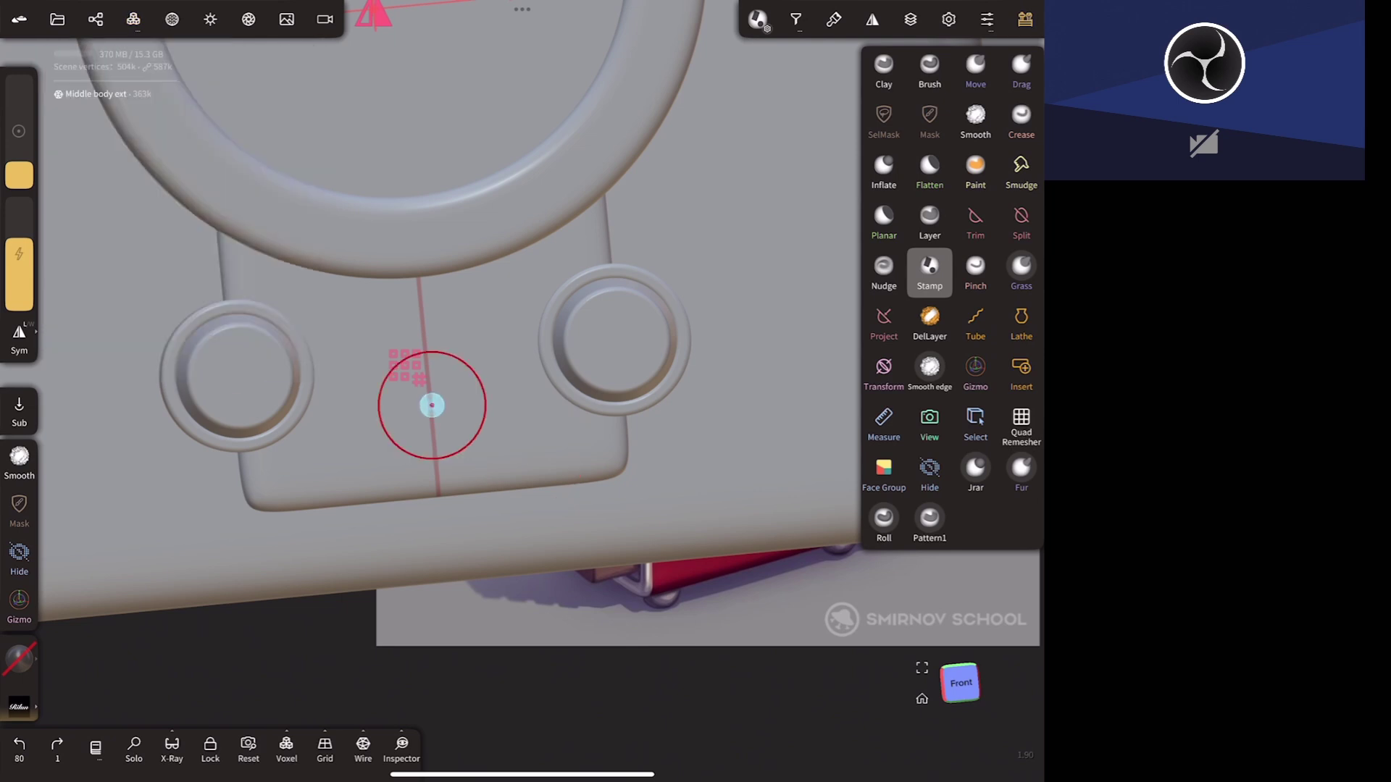
{"action": "left_click", "coordinate": [133, 19]}
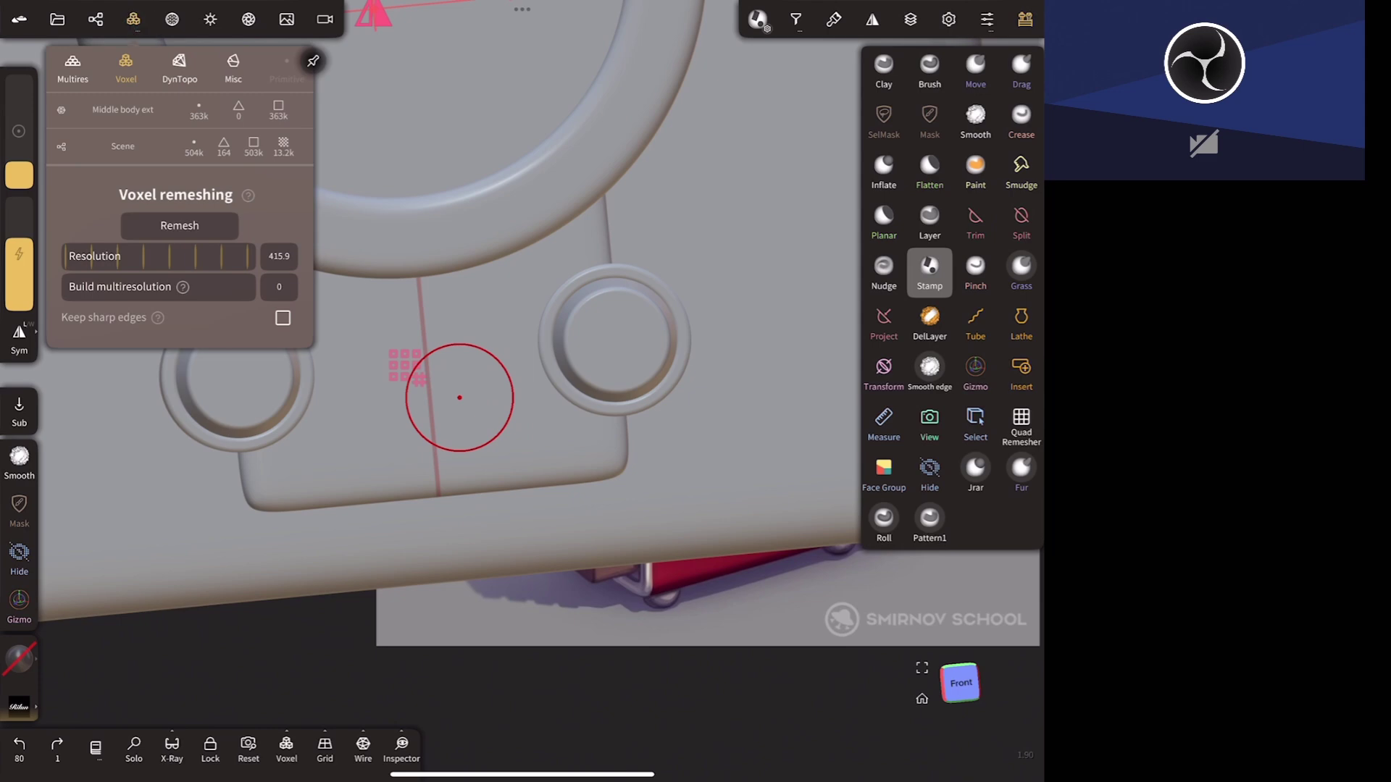
{"action": "left_click_drag", "start_coordinate": [184, 251], "coordinate": [244, 248]}
{"action": "left_click", "coordinate": [207, 226]}
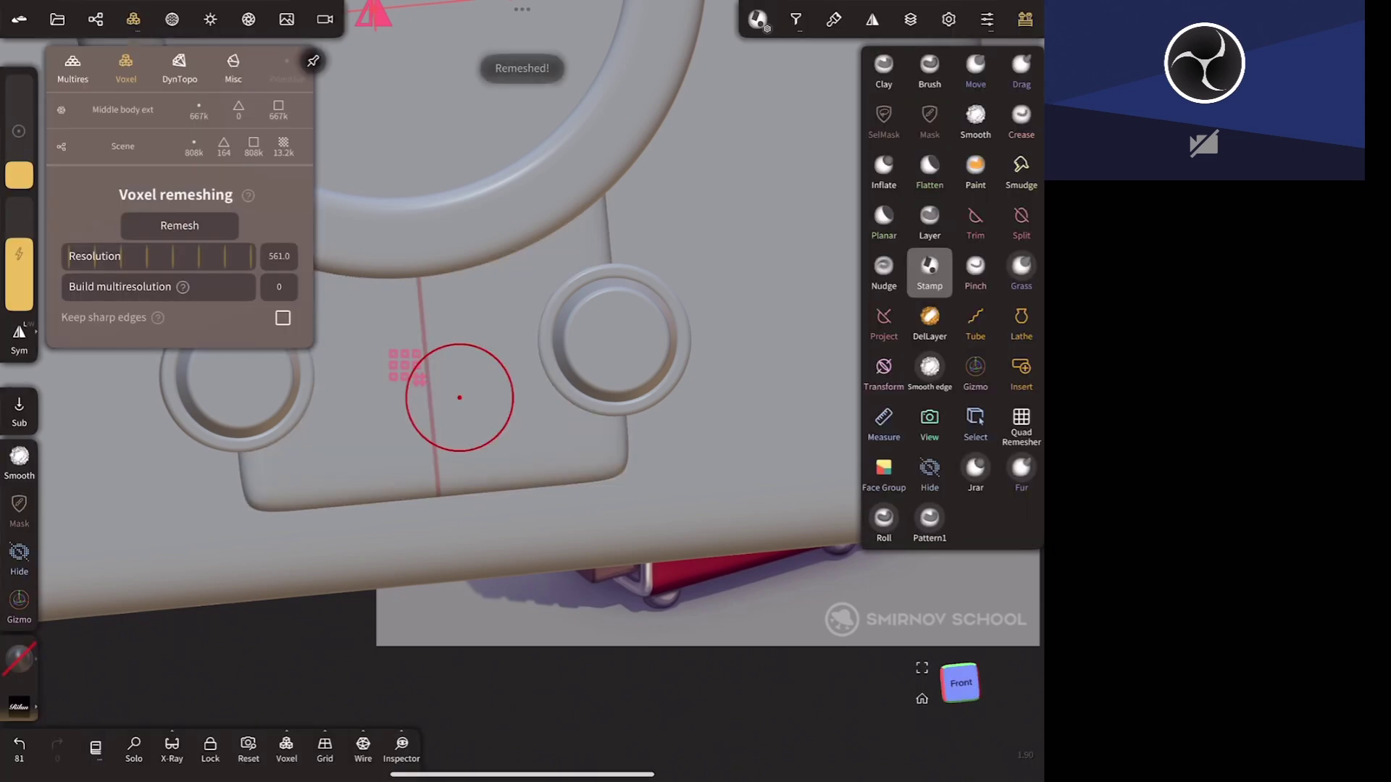
{"action": "left_click", "coordinate": [978, 117]}
{"action": "mouse_move", "coordinate": [443, 402]}
{"action": "left_mouse_down"}
{"action": "mouse_move", "coordinate": [439, 414]}
{"action": "mouse_move", "coordinate": [528, 437]}
{"action": "left_mouse_up"}
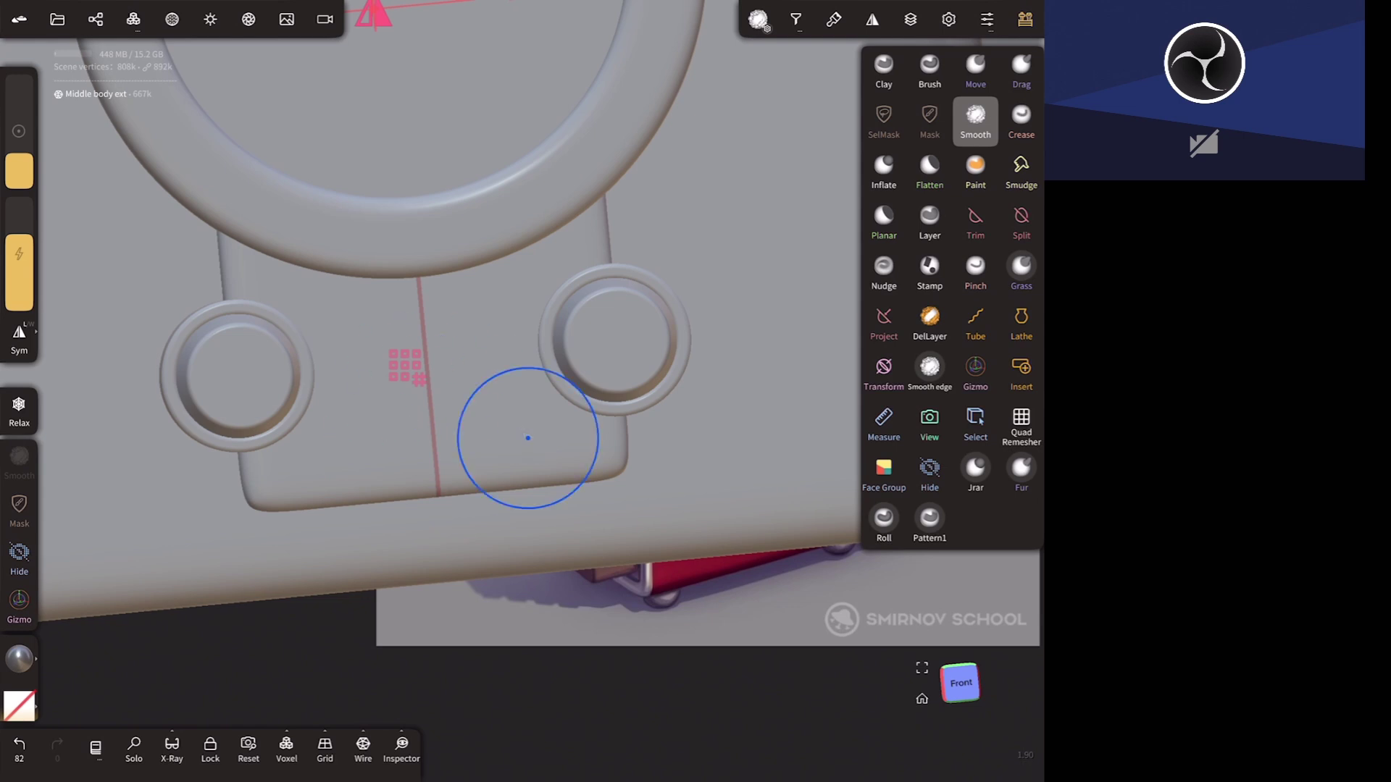
- Test-stamp the Rilun logo on the lower panel with the Stamp tool, then undo it
{"action": "left_click", "coordinate": [929, 270]}
{"action": "left_click_drag", "start_coordinate": [431, 410], "coordinate": [558, 420]}
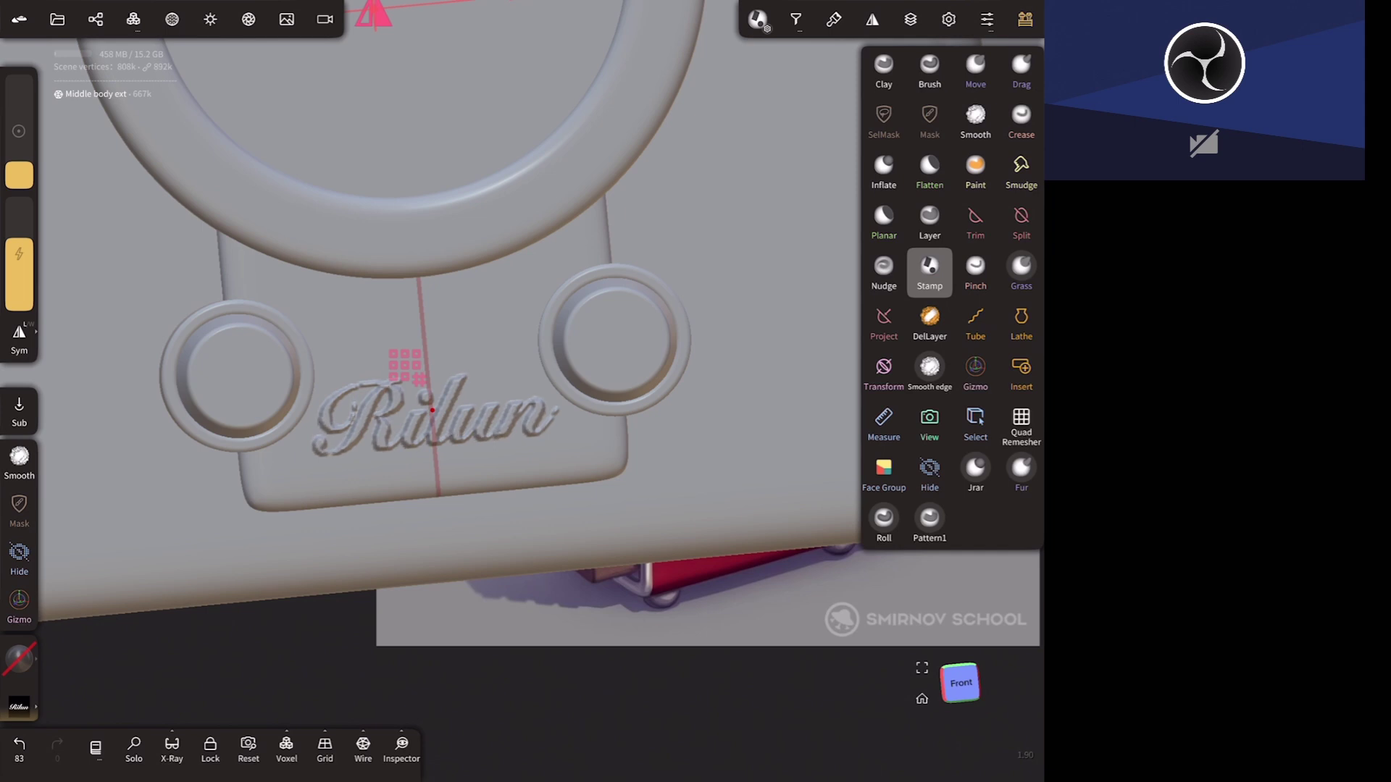
{"action": "mouse_move", "coordinate": [819, 634]}
{"action": "middle_mouse_down"}
{"action": "mouse_move", "coordinate": [769, 594]}
{"action": "mouse_move", "coordinate": [758, 549]}
{"action": "mouse_move", "coordinate": [791, 559]}
{"action": "middle_mouse_up"}
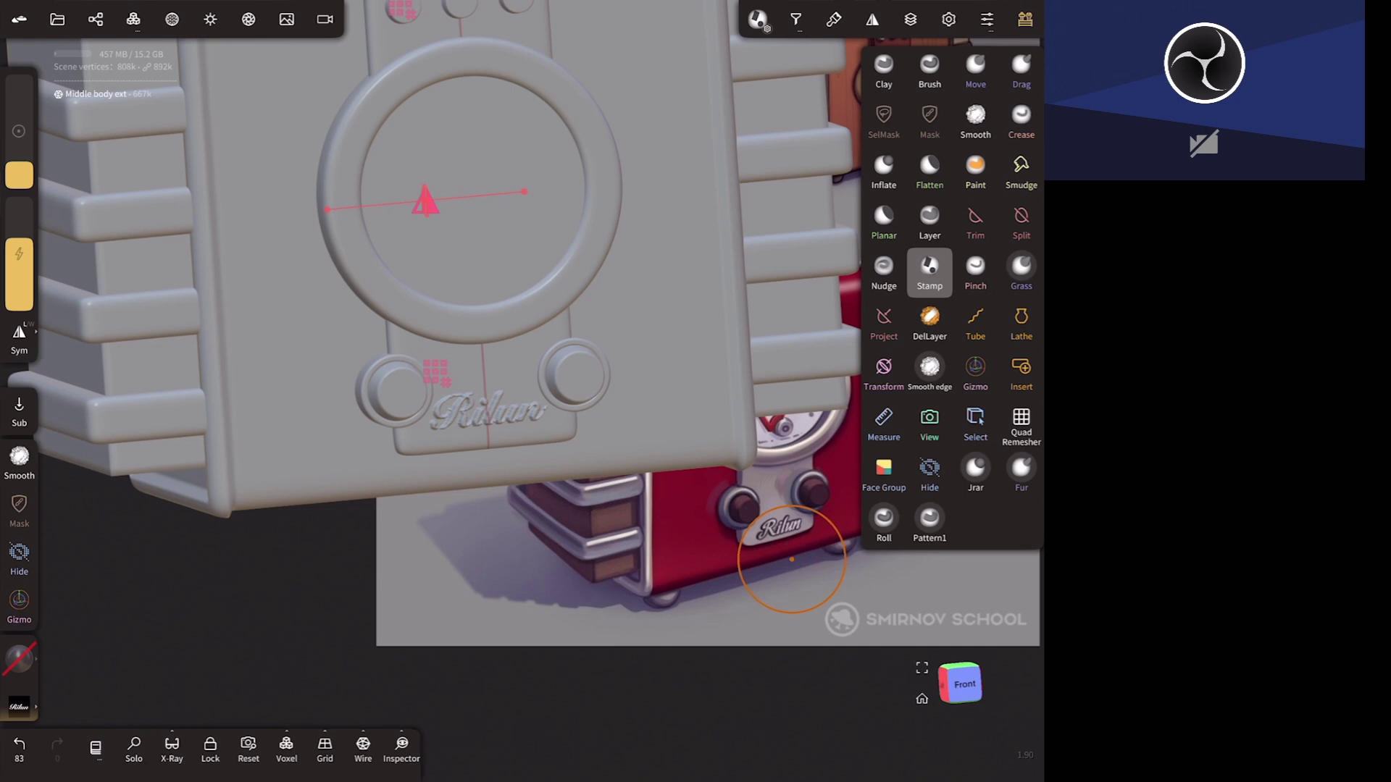
{"action": "key", "text": "ctrl+z"}
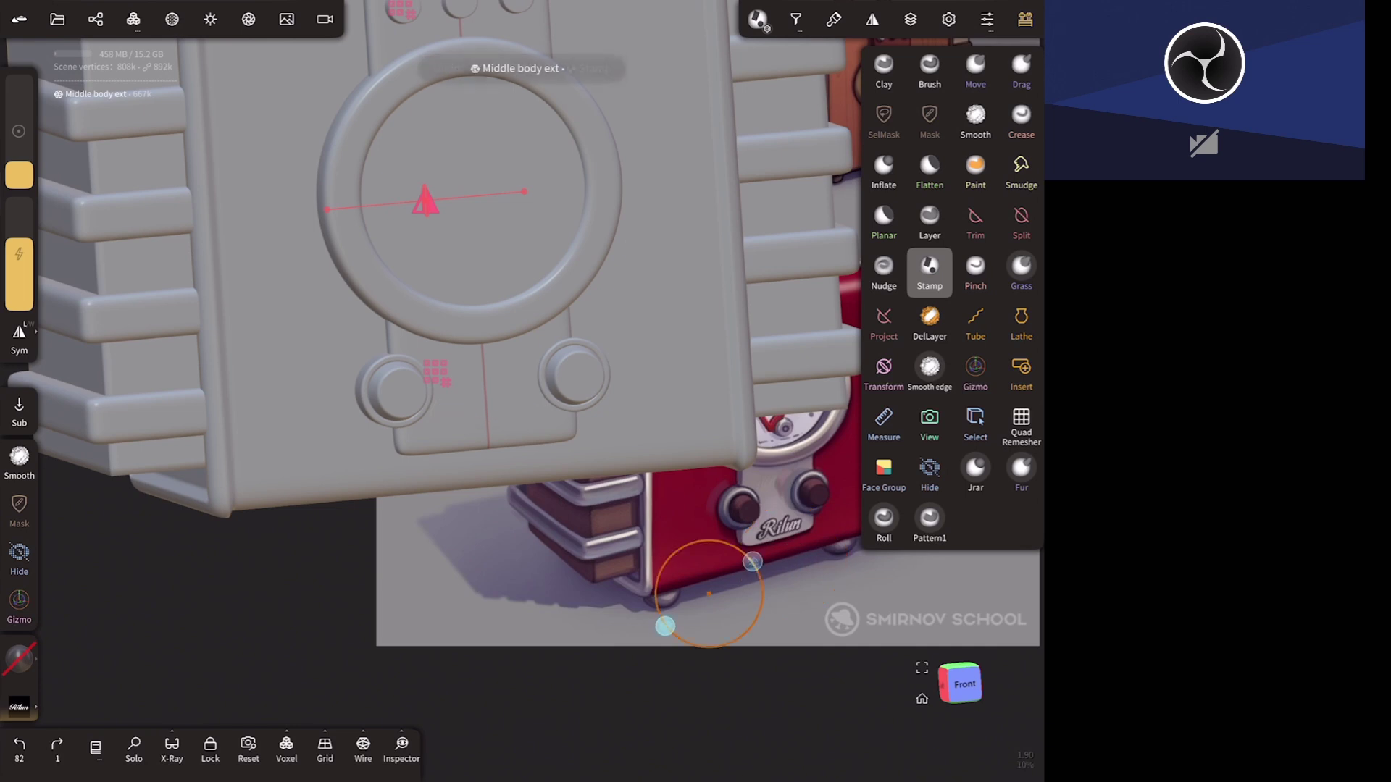
- In Front view, set stamp intensity to 40% and enlarge the radius, then test-stamp and undo
{"action": "left_click", "coordinate": [960, 683]}
{"action": "scroll", "coordinate": [708, 736], "scroll_direction": "up", "scroll_amount": 5}
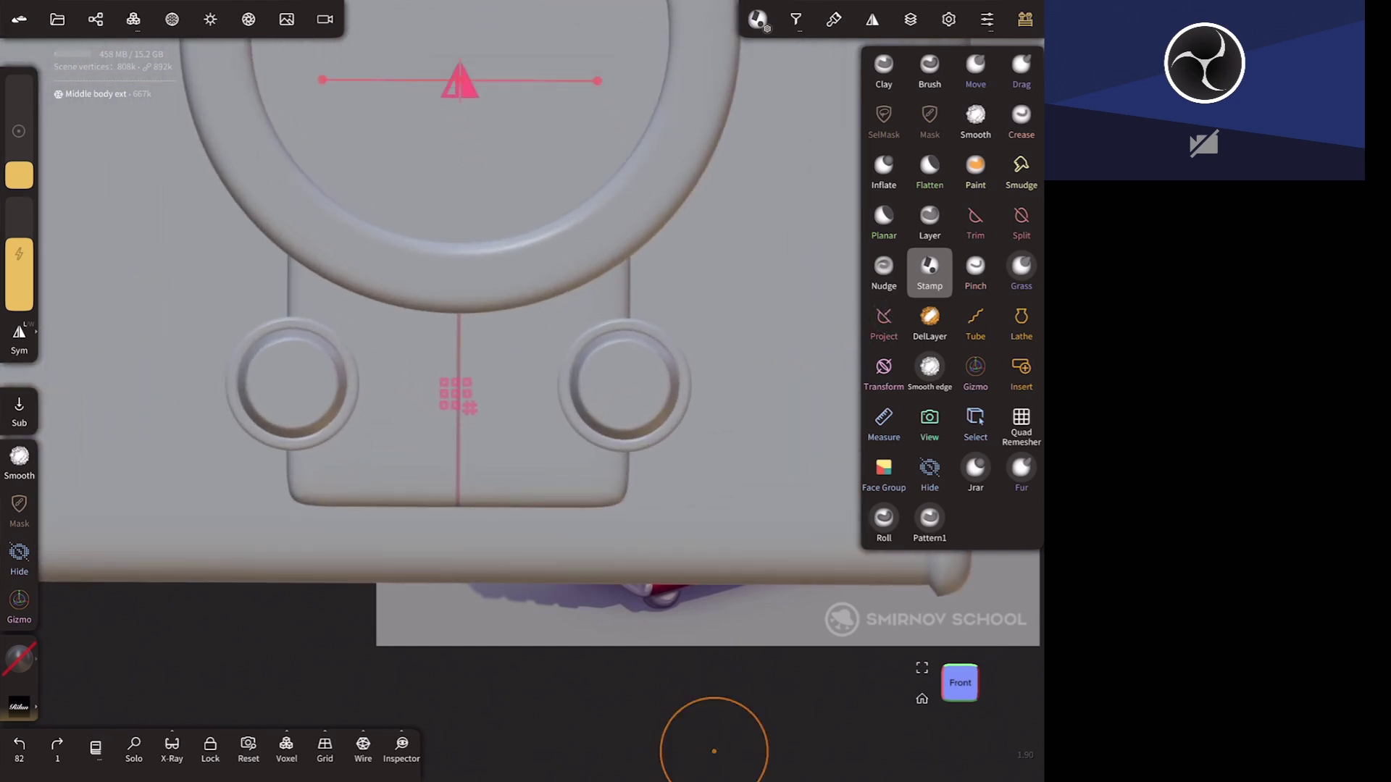
{"action": "left_click_drag", "start_coordinate": [18, 275], "coordinate": [19, 291]}
{"action": "left_click_drag", "start_coordinate": [19, 174], "coordinate": [19, 171]}
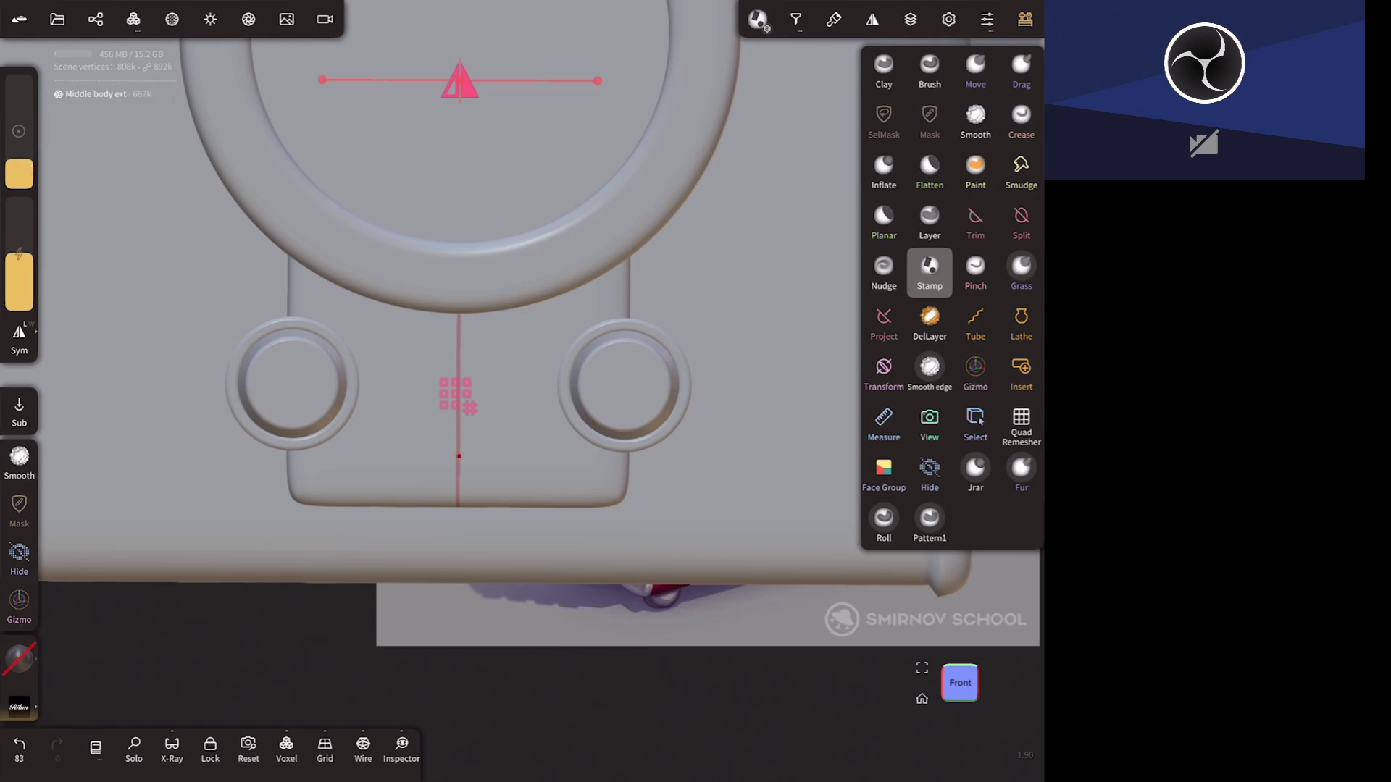
{"action": "left_click_drag", "start_coordinate": [458, 456], "coordinate": [566, 480]}
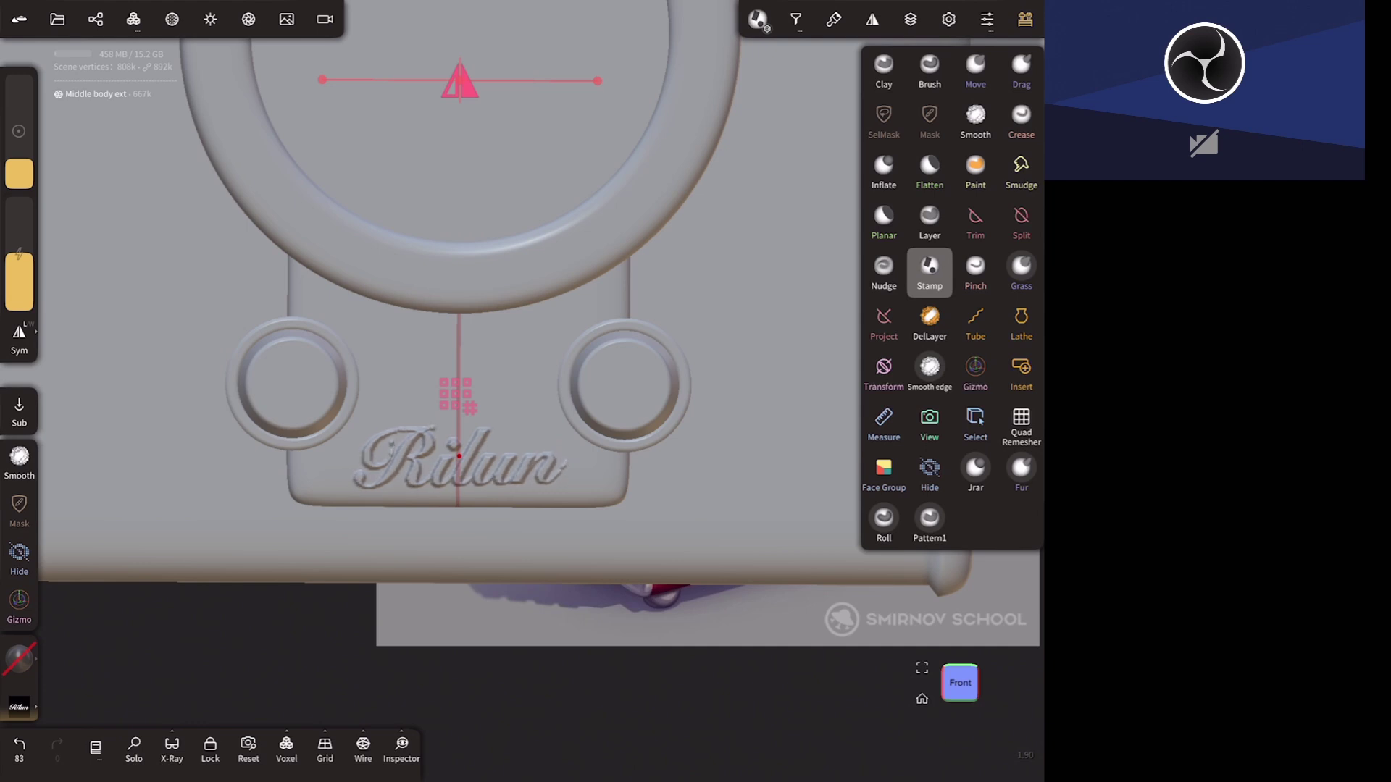
{"action": "mouse_move", "coordinate": [684, 661]}
{"action": "left_mouse_down"}
{"action": "mouse_move", "coordinate": [774, 604]}
{"action": "mouse_move", "coordinate": [813, 608]}
{"action": "mouse_move", "coordinate": [732, 604]}
{"action": "mouse_move", "coordinate": [759, 573]}
{"action": "left_mouse_up"}
{"action": "key", "text": "ctrl+z"}
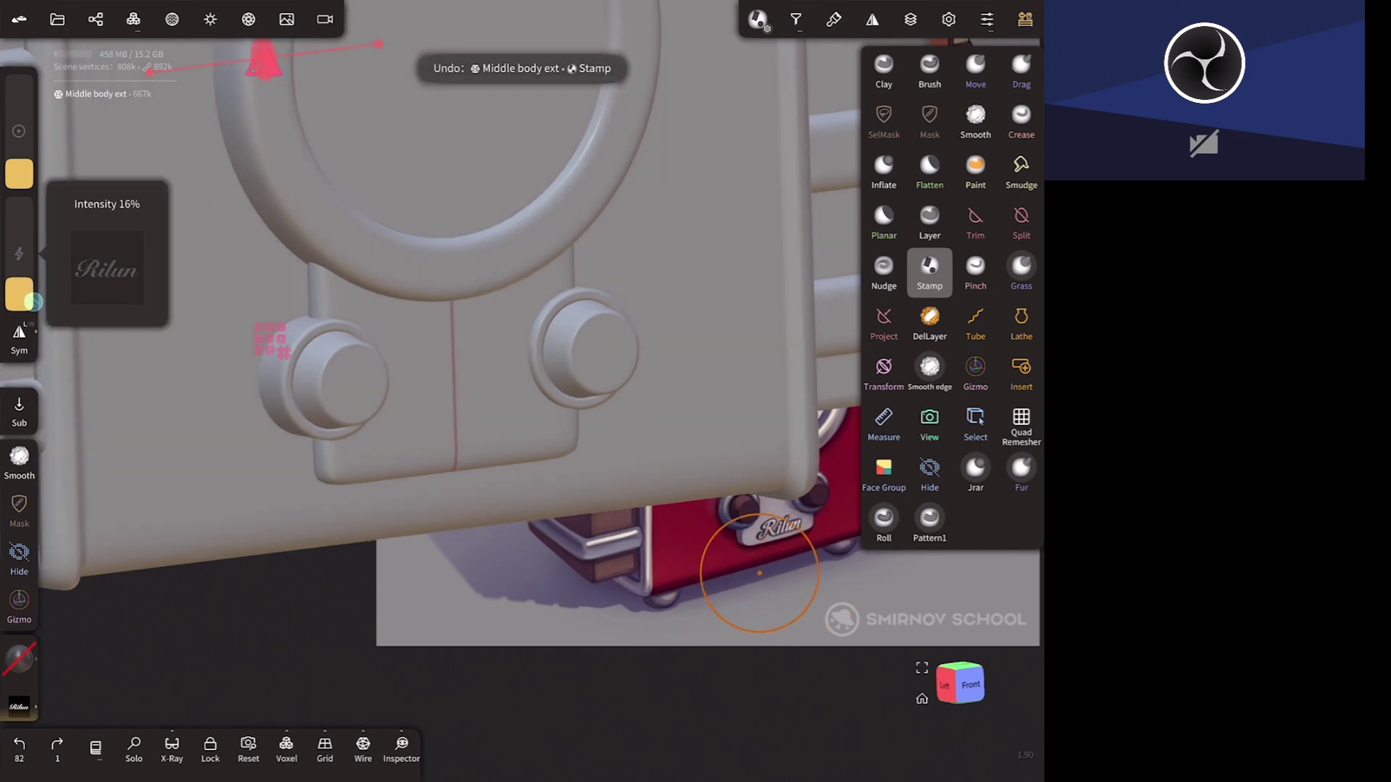
- Zoom in, stamp and size the Rilun logo on the front panel, inspect, then undo
{"action": "scroll", "coordinate": [734, 558], "scroll_direction": "up", "scroll_amount": 2}
{"action": "scroll", "coordinate": [733, 558], "scroll_direction": "up", "scroll_amount": 2}
{"action": "scroll", "coordinate": [734, 559], "scroll_direction": "up", "scroll_amount": 2}
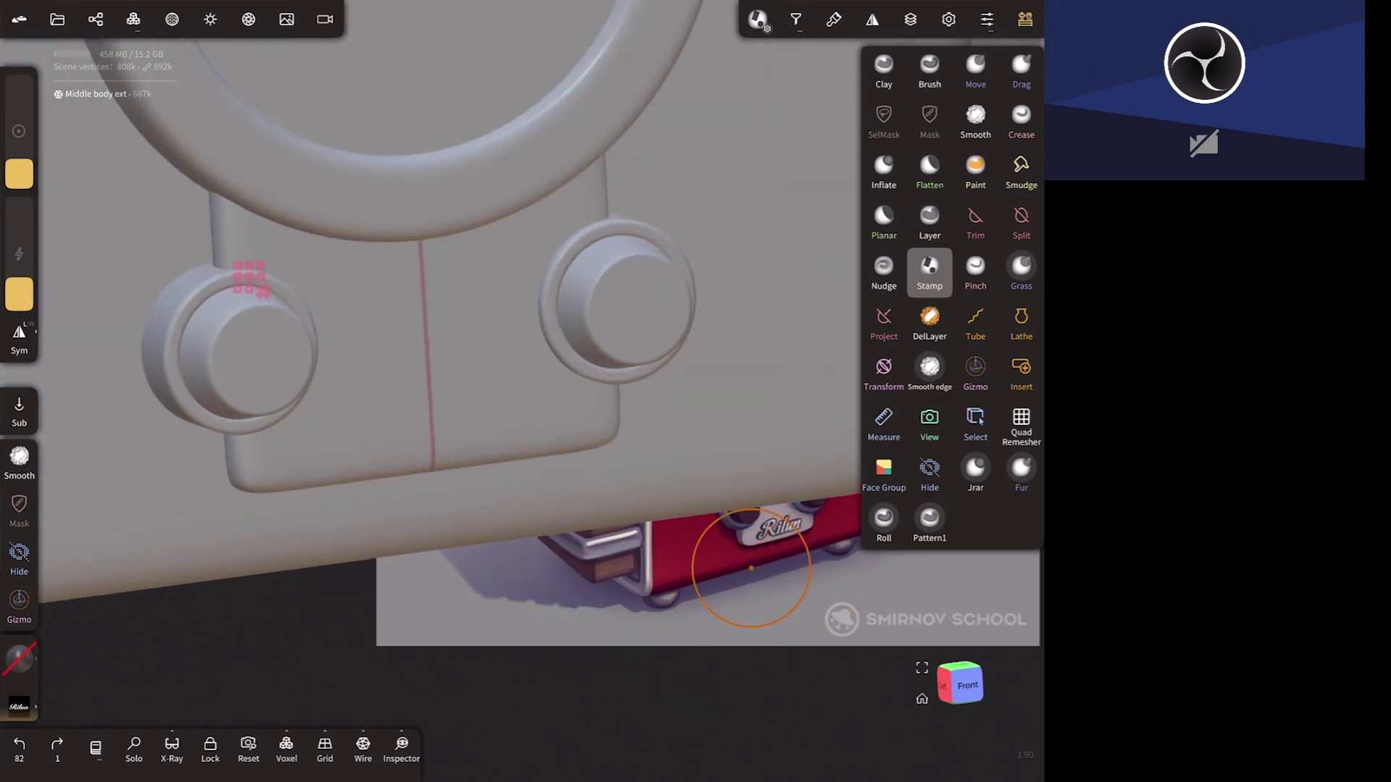
{"action": "left_click_drag", "start_coordinate": [433, 418], "coordinate": [536, 424]}
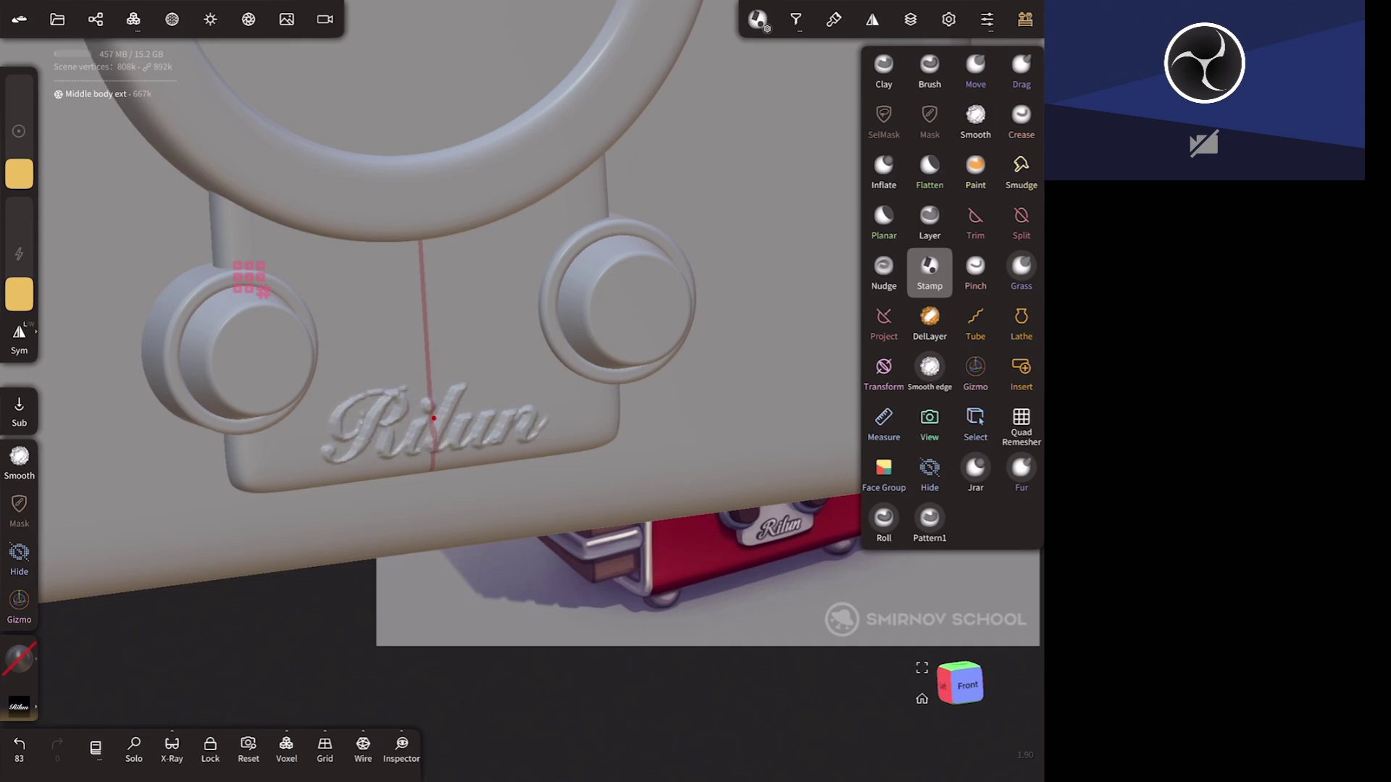
{"action": "left_click_drag", "start_coordinate": [536, 424], "coordinate": [549, 426]}
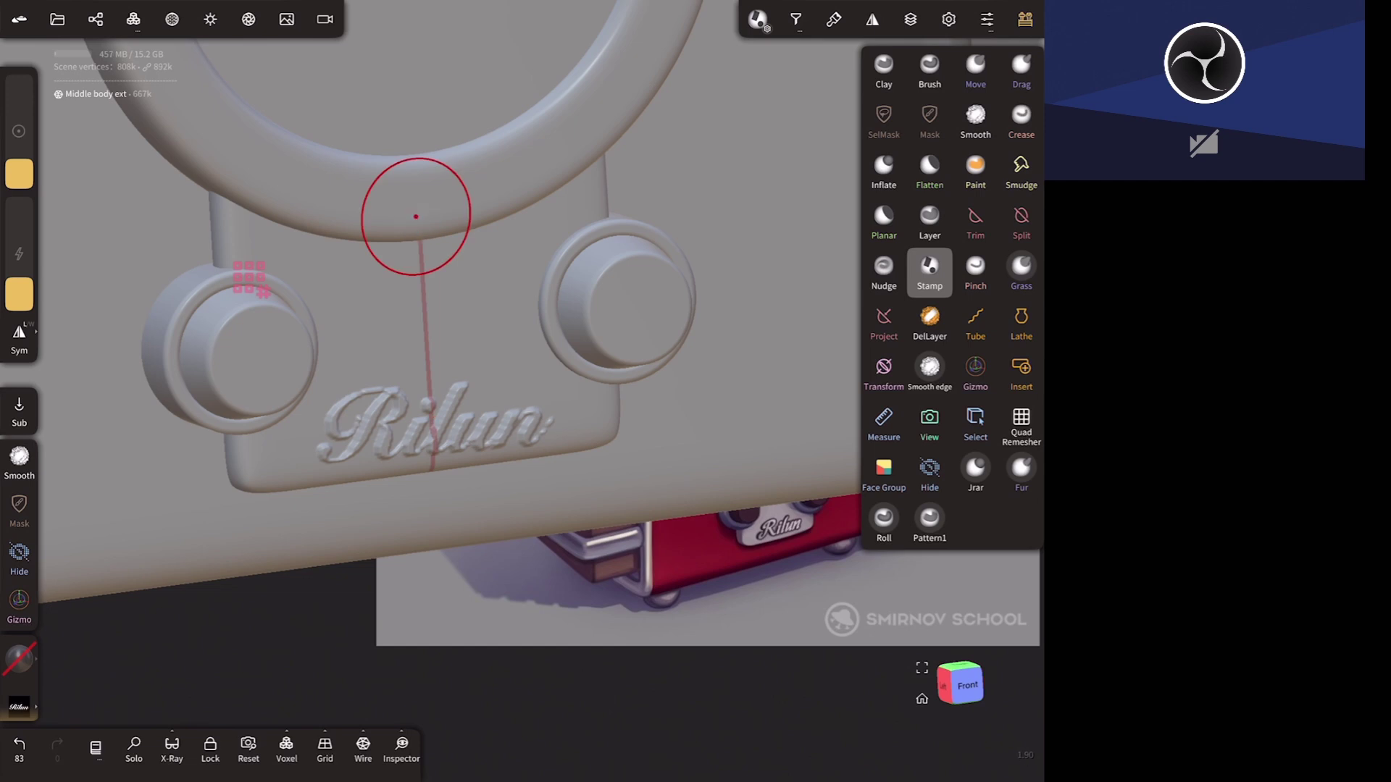
{"action": "right_click_drag", "start_coordinate": [416, 211], "coordinate": [745, 516]}
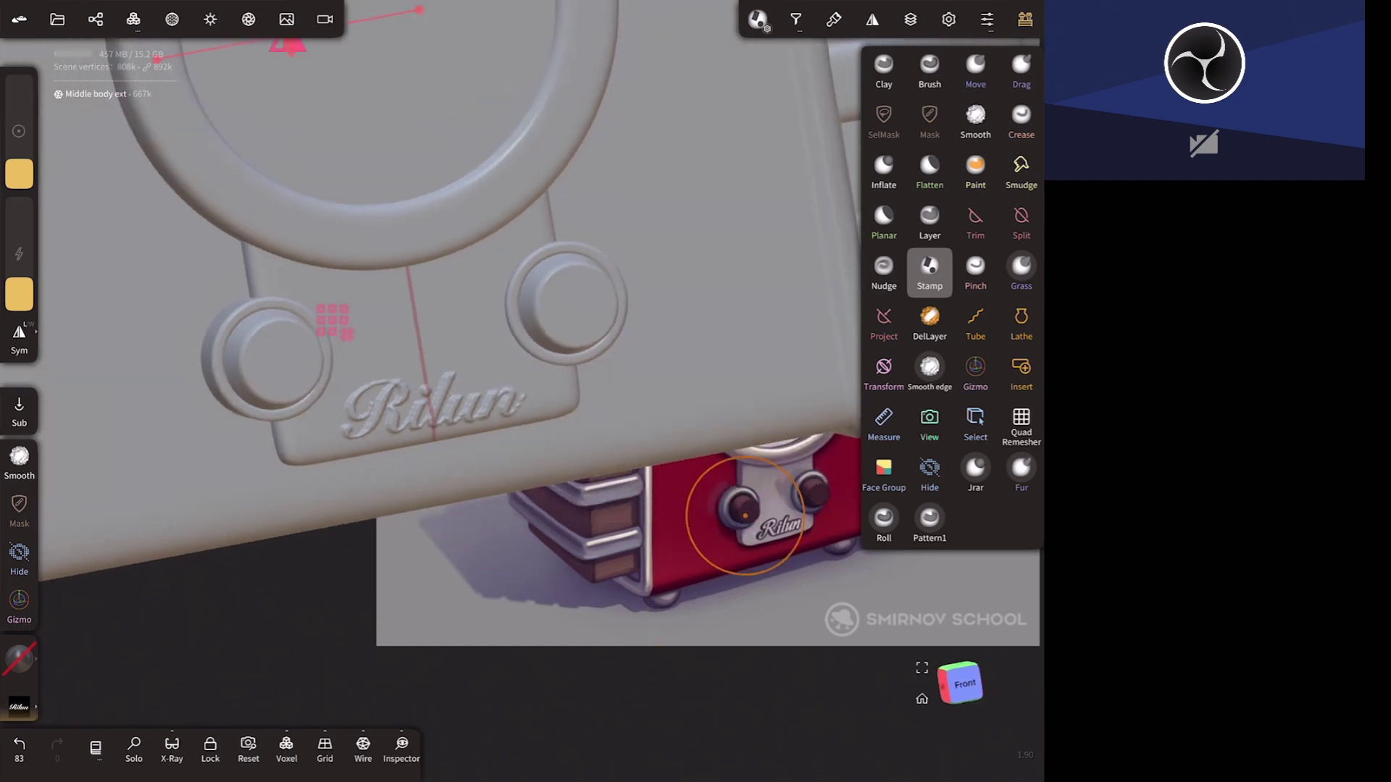
{"action": "middle_click_drag", "start_coordinate": [744, 516], "coordinate": [737, 631]}
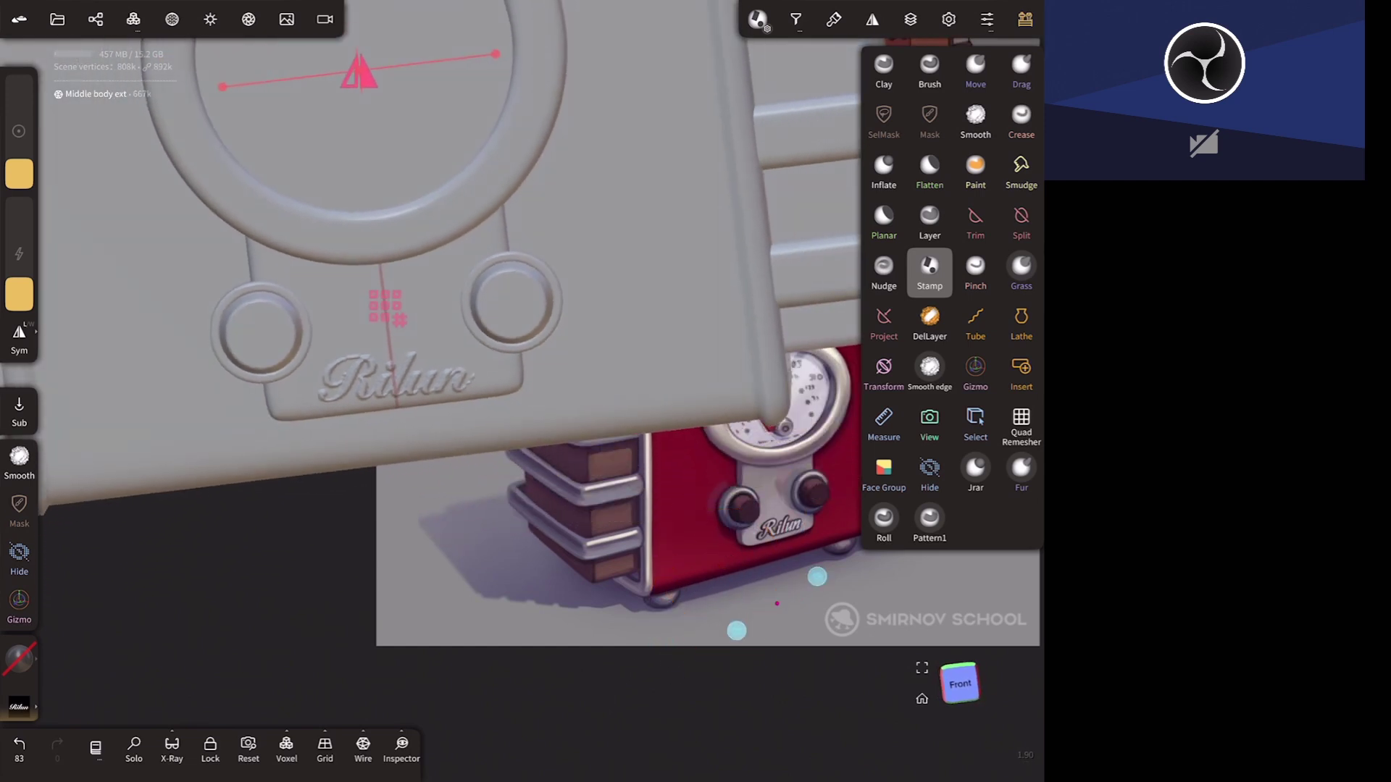
{"action": "key", "text": "ctrl+z"}
- Restamp the Rilun logo between the two knobs from the Front view
{"action": "left_click", "coordinate": [960, 683]}
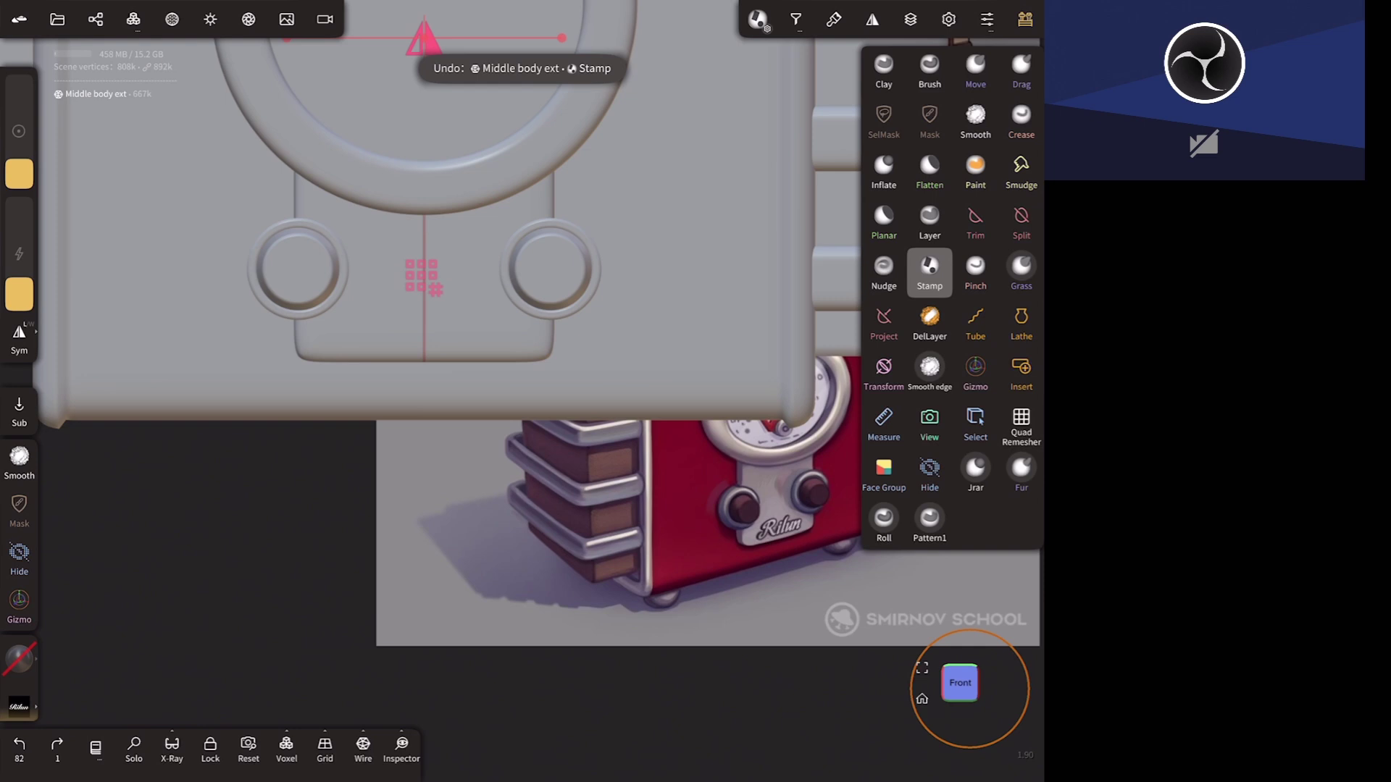
{"action": "left_click_drag", "start_coordinate": [427, 332], "coordinate": [509, 322]}
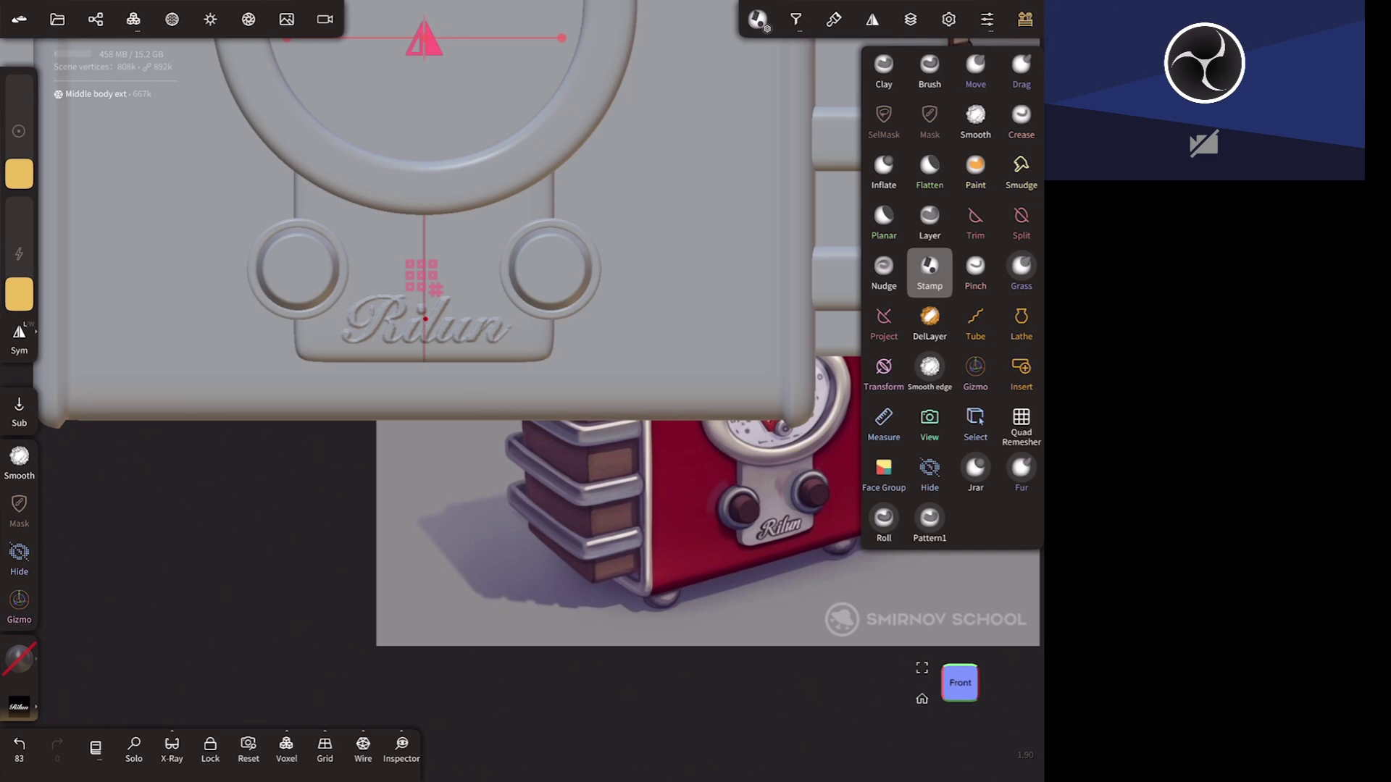
{"action": "mouse_move", "coordinate": [797, 594]}
{"action": "left_mouse_down"}
{"action": "mouse_move", "coordinate": [736, 655]}
{"action": "mouse_move", "coordinate": [756, 502]}
{"action": "left_mouse_up"}
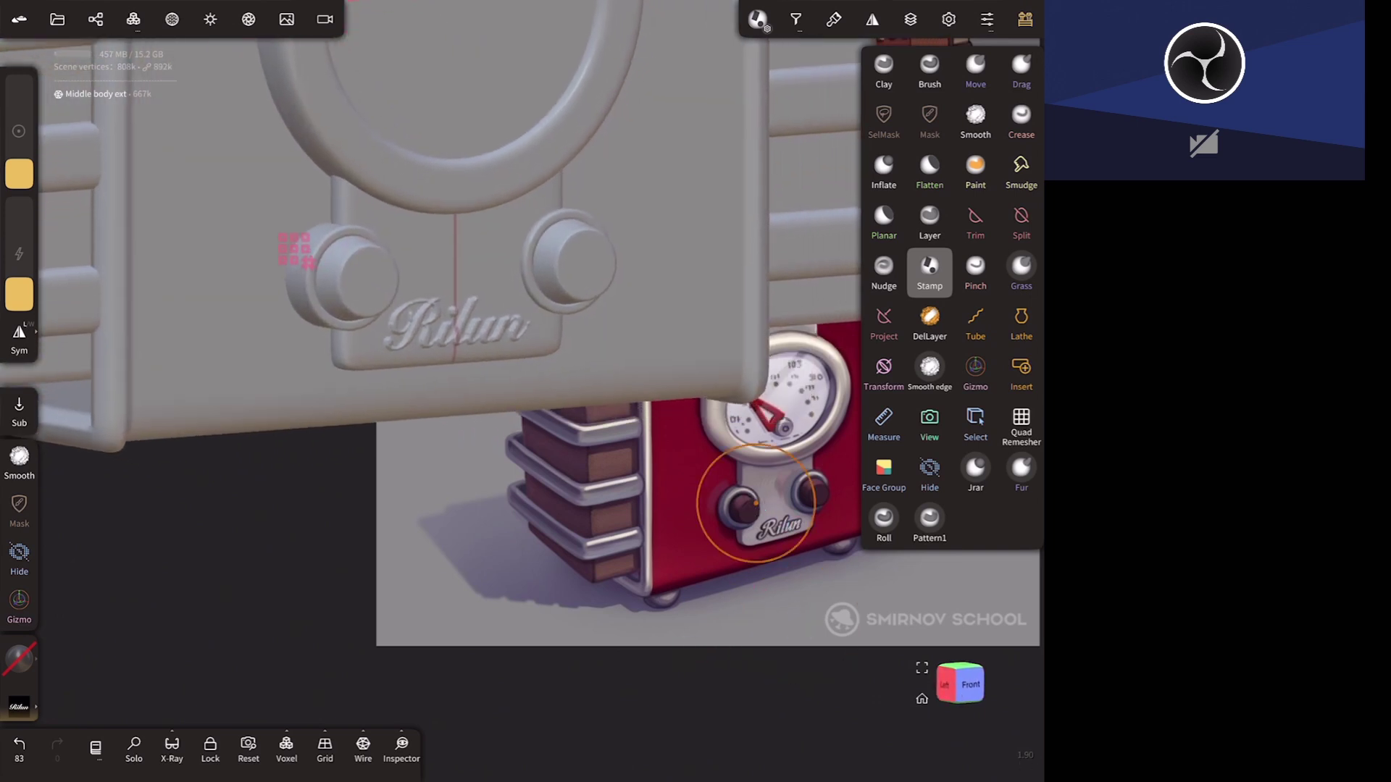
- Save the Vintage device project, confirming the overwrite
{"action": "left_click", "coordinate": [57, 19]}
{"action": "left_click", "coordinate": [174, 326]}
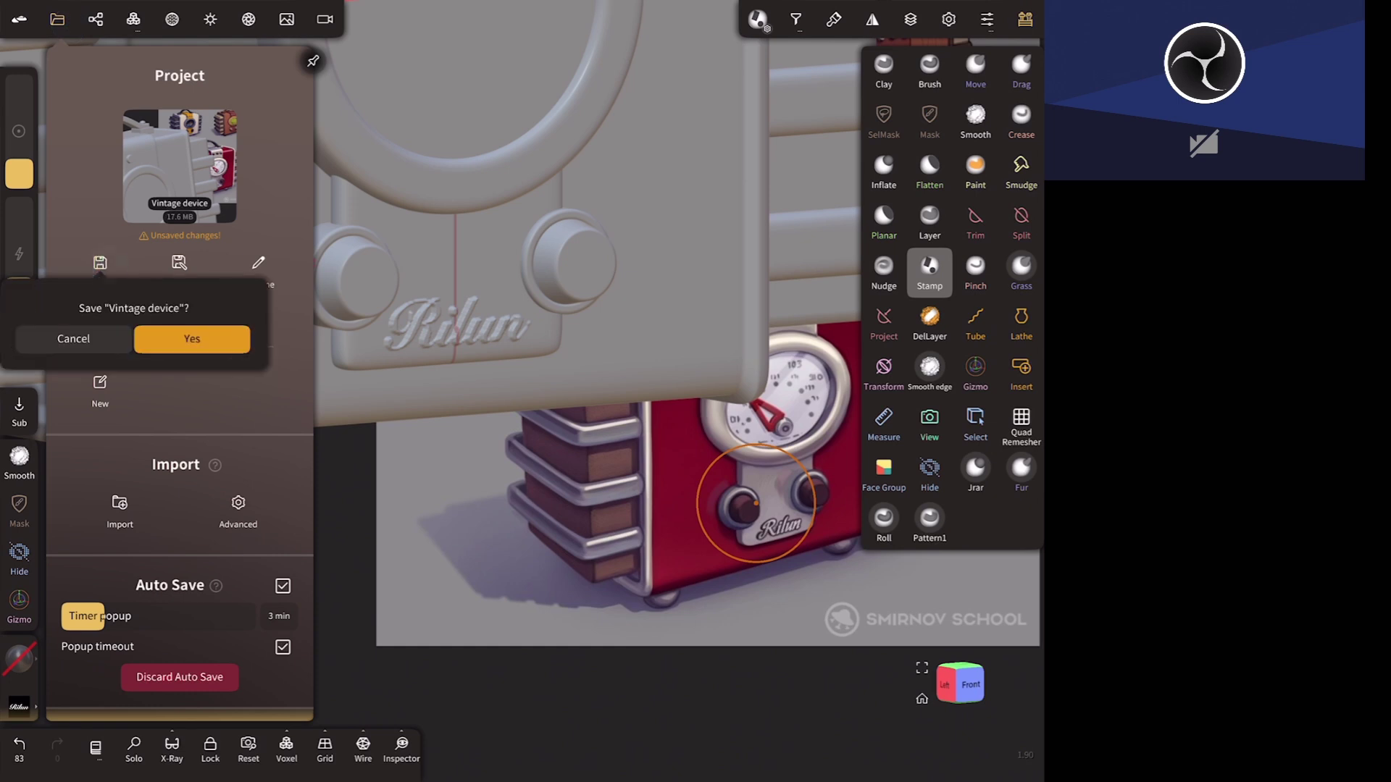
{"action": "left_click", "coordinate": [224, 337]}
- Review the radio from several angles, compacting the tools column and ending in Front view
{"action": "mouse_move", "coordinate": [696, 511]}
{"action": "left_mouse_down"}
{"action": "mouse_move", "coordinate": [726, 523]}
{"action": "mouse_move", "coordinate": [676, 531]}
{"action": "mouse_move", "coordinate": [643, 590]}
{"action": "mouse_move", "coordinate": [655, 642]}
{"action": "left_mouse_up"}
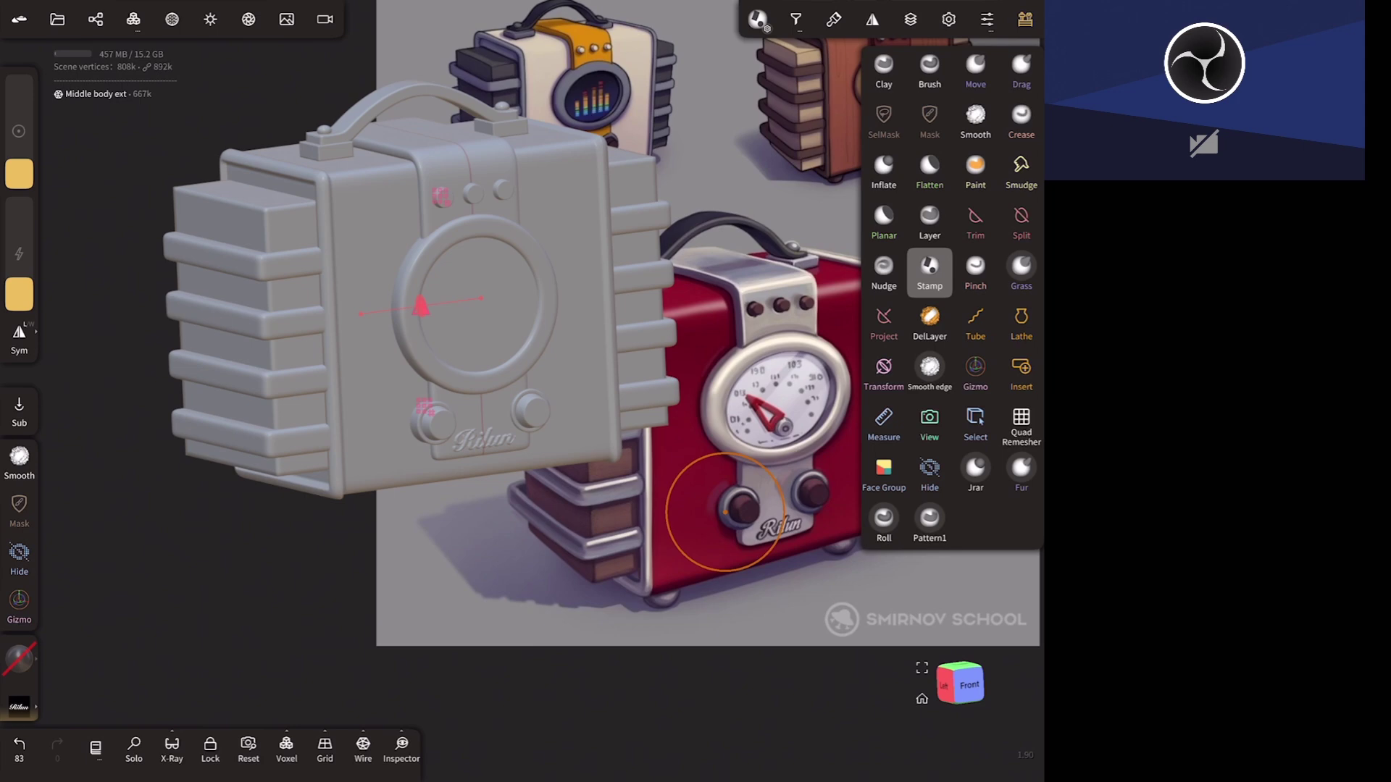
{"action": "mouse_move", "coordinate": [725, 512]}
{"action": "left_mouse_down"}
{"action": "mouse_move", "coordinate": [694, 601]}
{"action": "mouse_move", "coordinate": [676, 596]}
{"action": "left_mouse_up"}
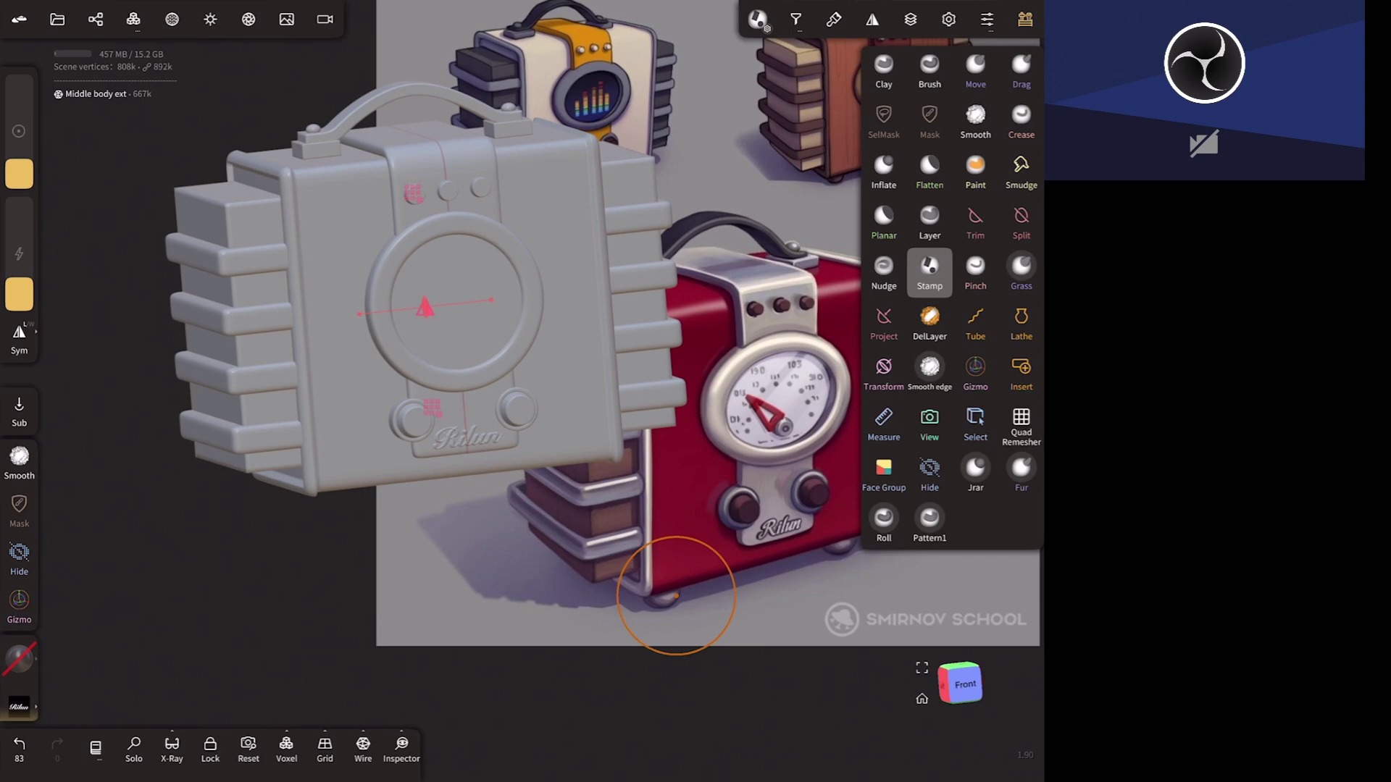
{"action": "left_click", "coordinate": [961, 683]}
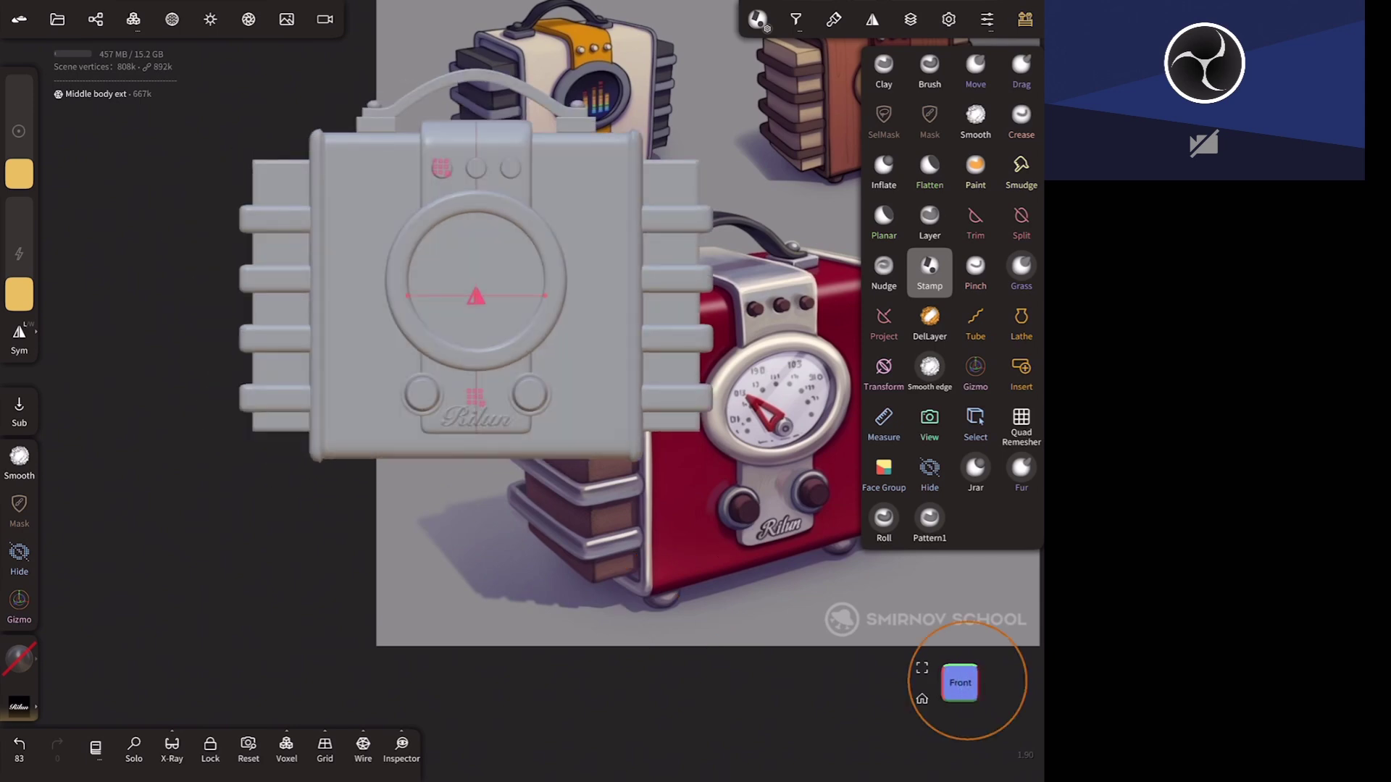
{"action": "middle_click_drag", "start_coordinate": [840, 478], "coordinate": [749, 504]}
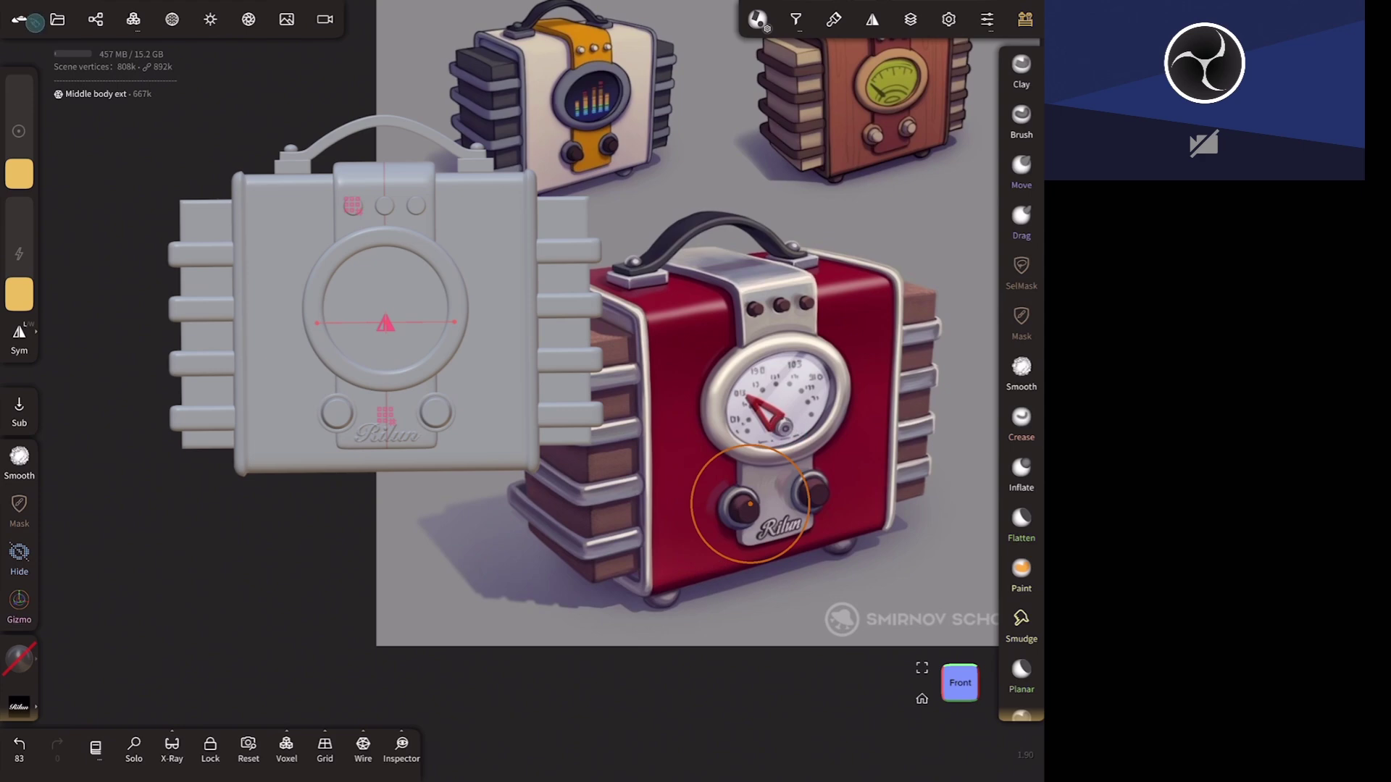
{"action": "left_click", "coordinate": [35, 22]}
{"action": "left_click", "coordinate": [623, 384]}
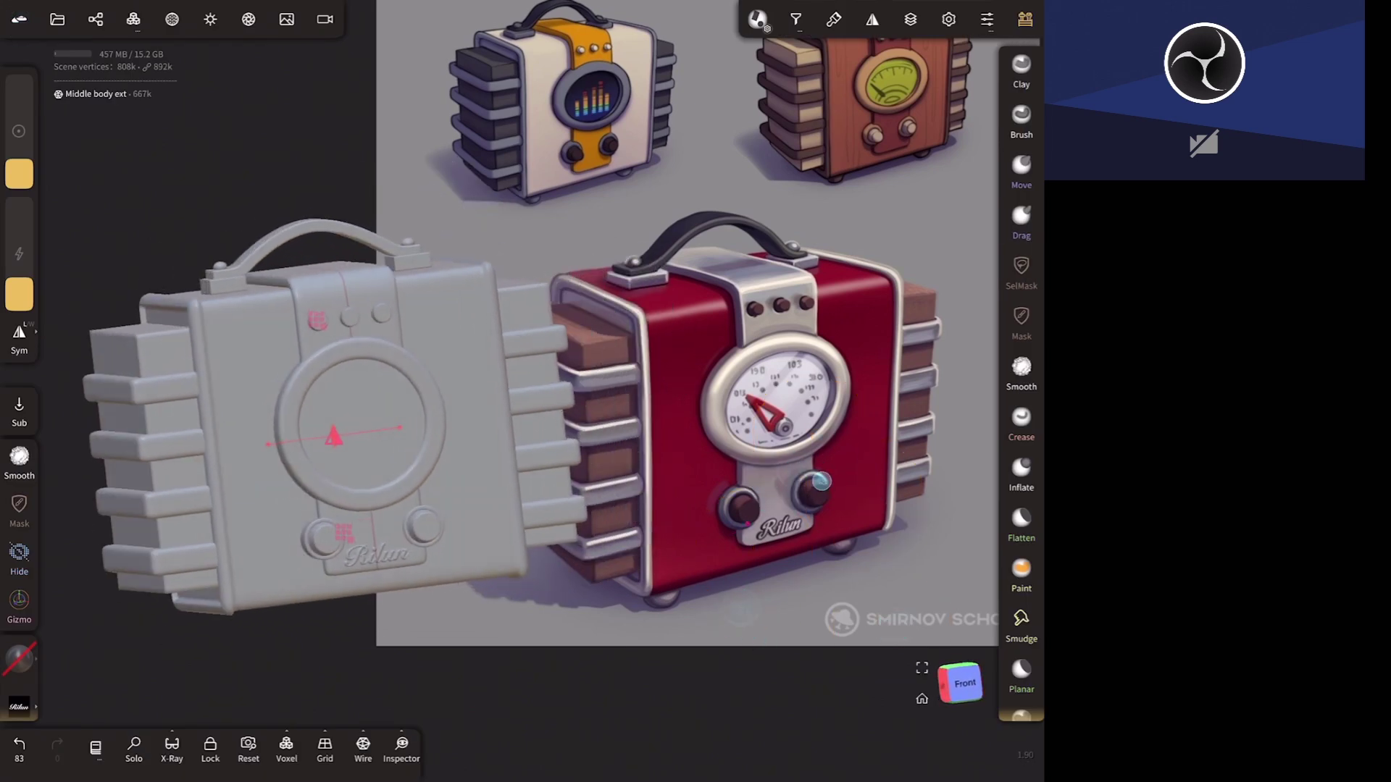
{"action": "left_click_drag", "start_coordinate": [821, 481], "coordinate": [845, 505]}
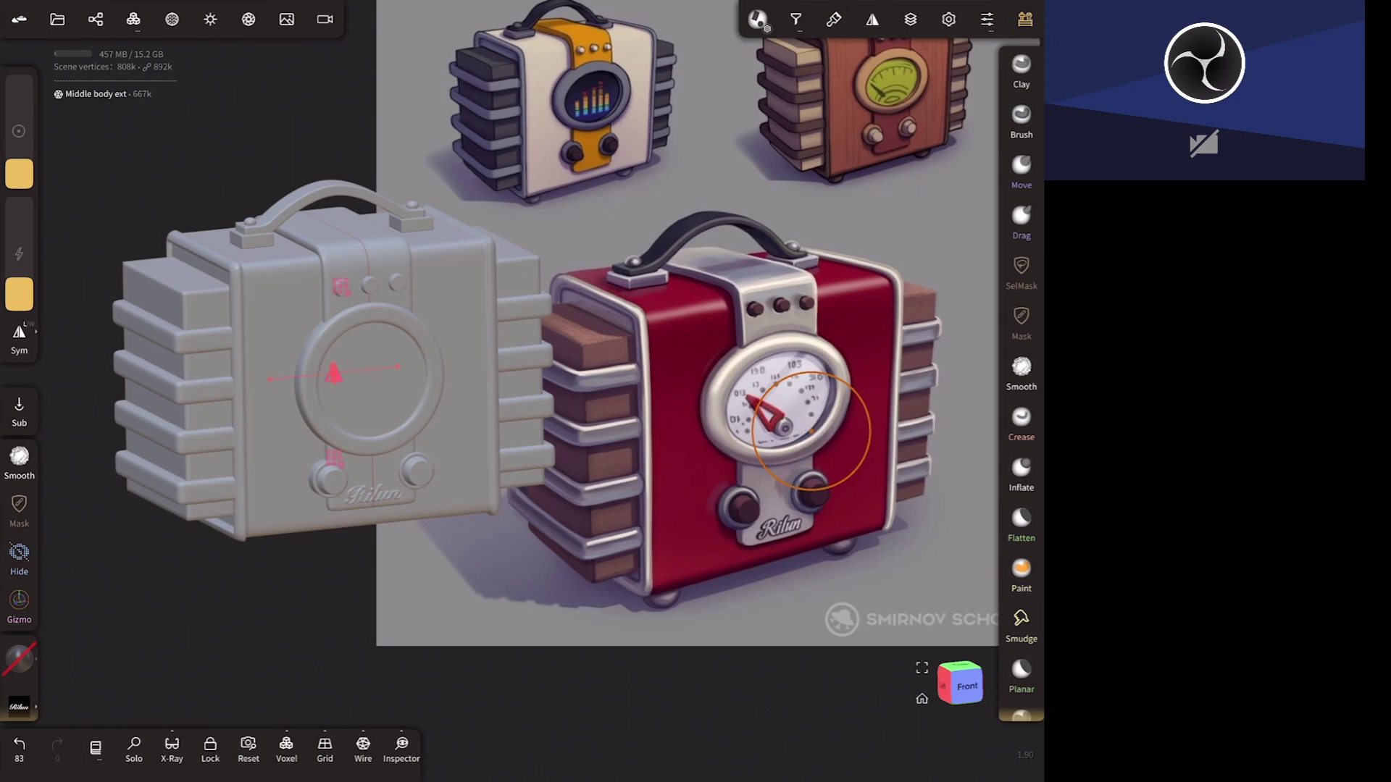
{"action": "left_click", "coordinate": [960, 684]}
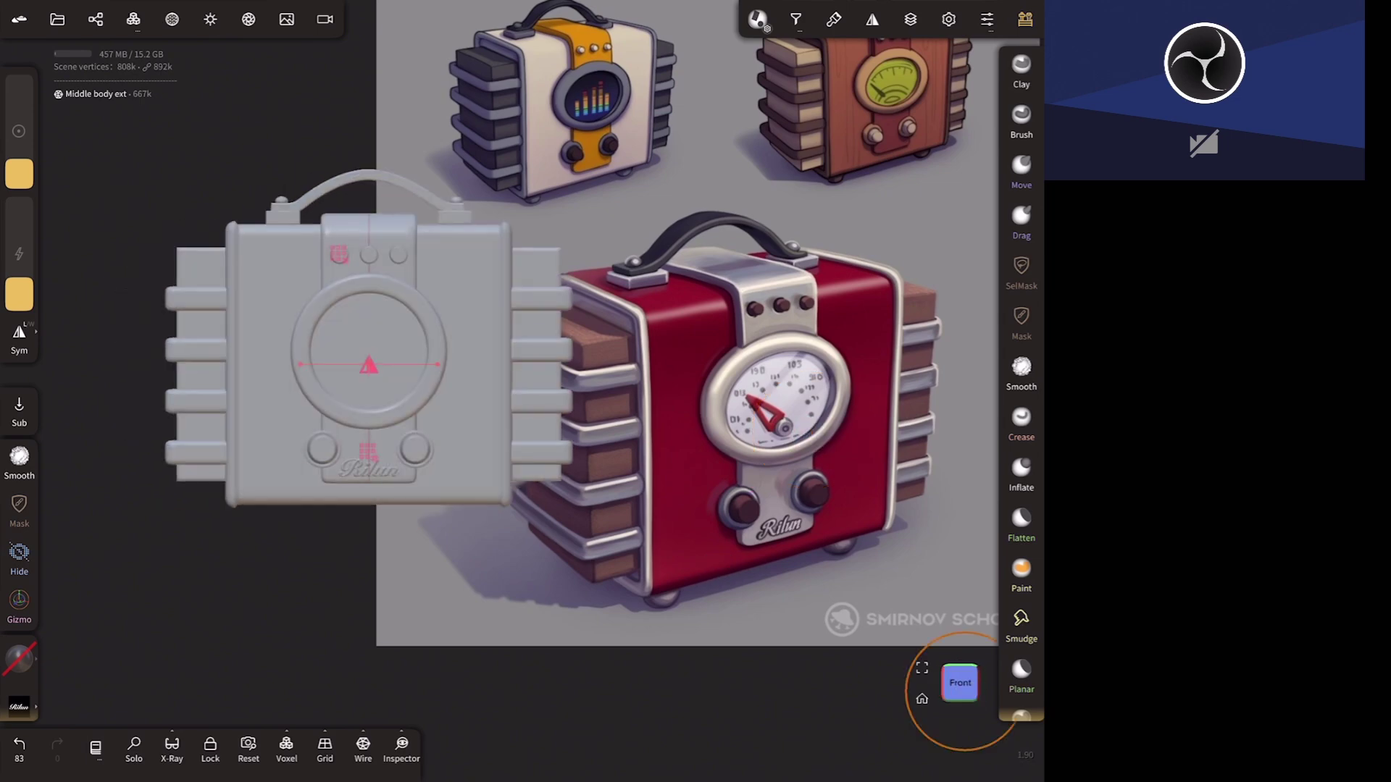
- Add a sphere primitive to the scene and face the Front view
{"action": "left_click", "coordinate": [94, 18]}
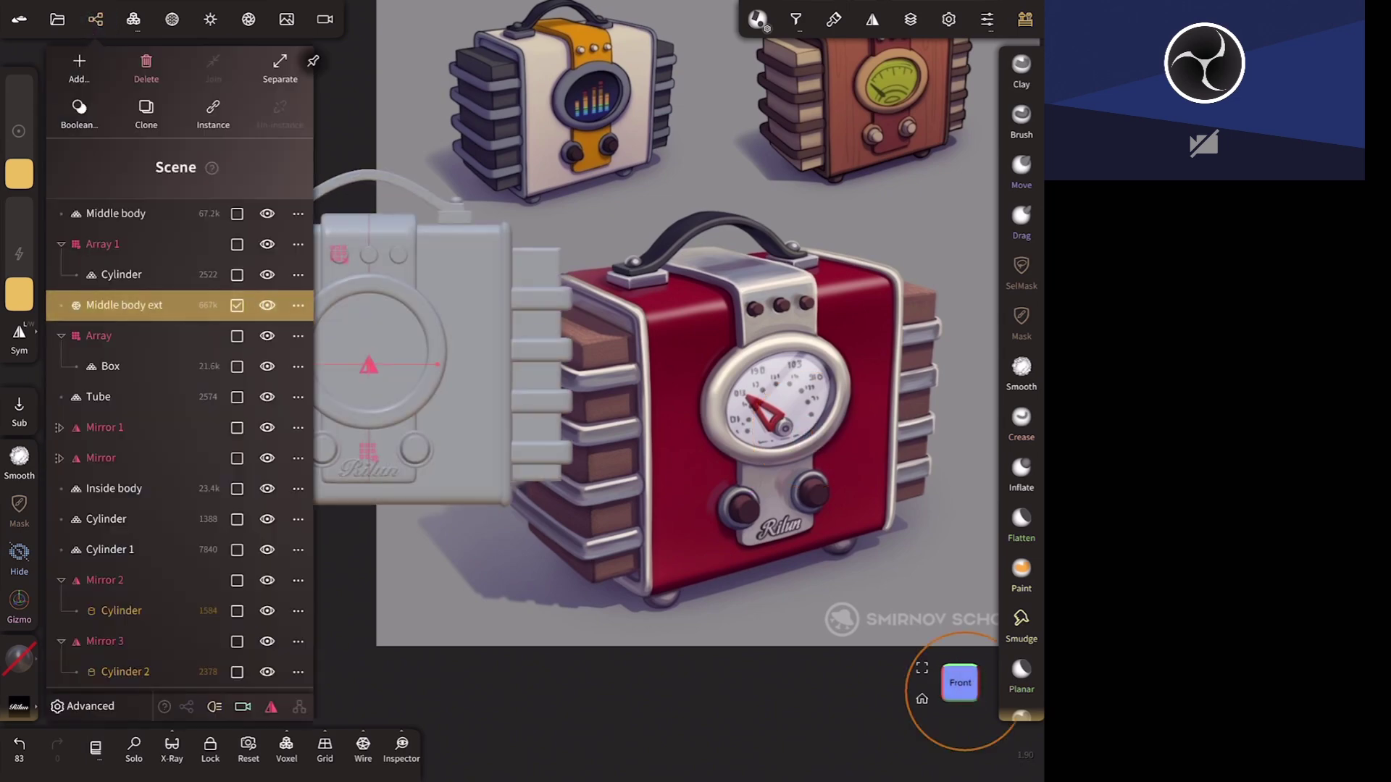
{"action": "left_click", "coordinate": [116, 213]}
{"action": "left_click", "coordinate": [79, 64]}
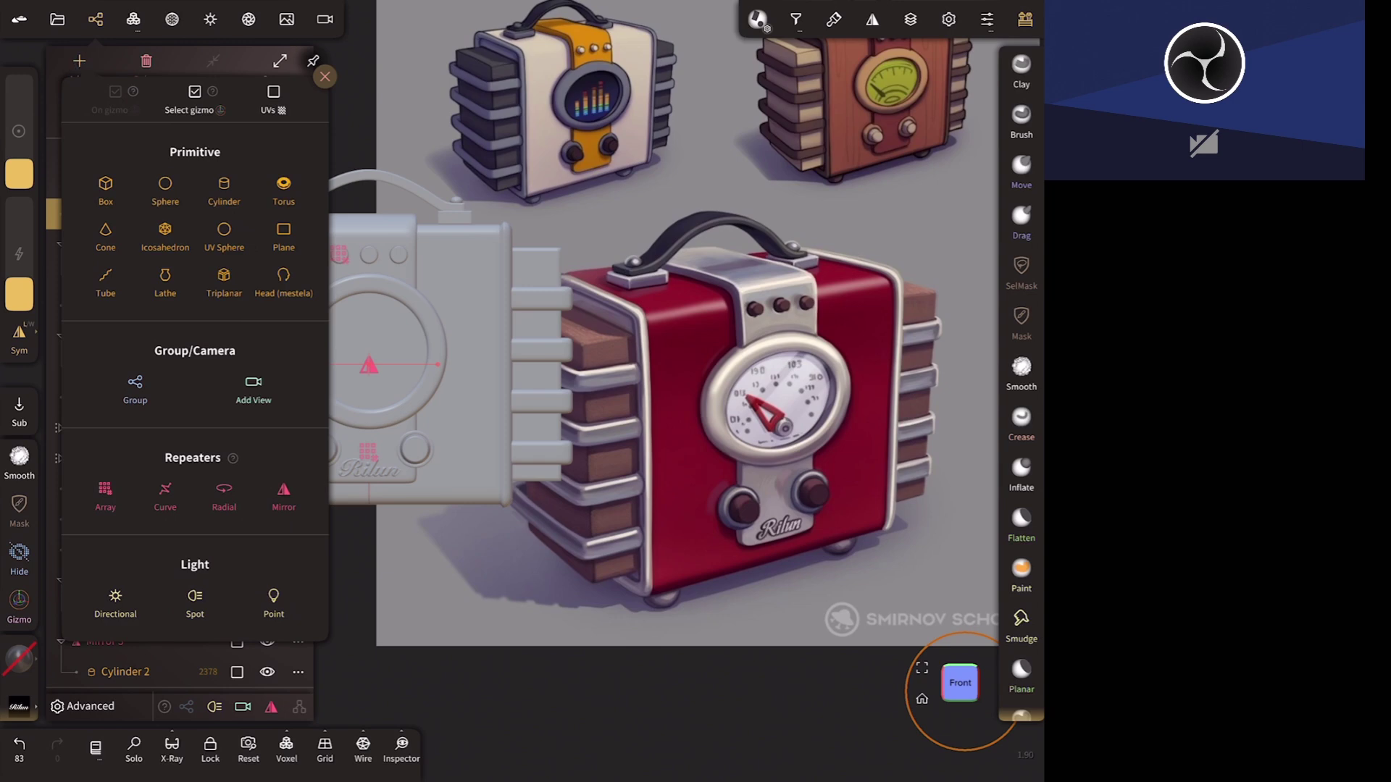
{"action": "left_click", "coordinate": [166, 189]}
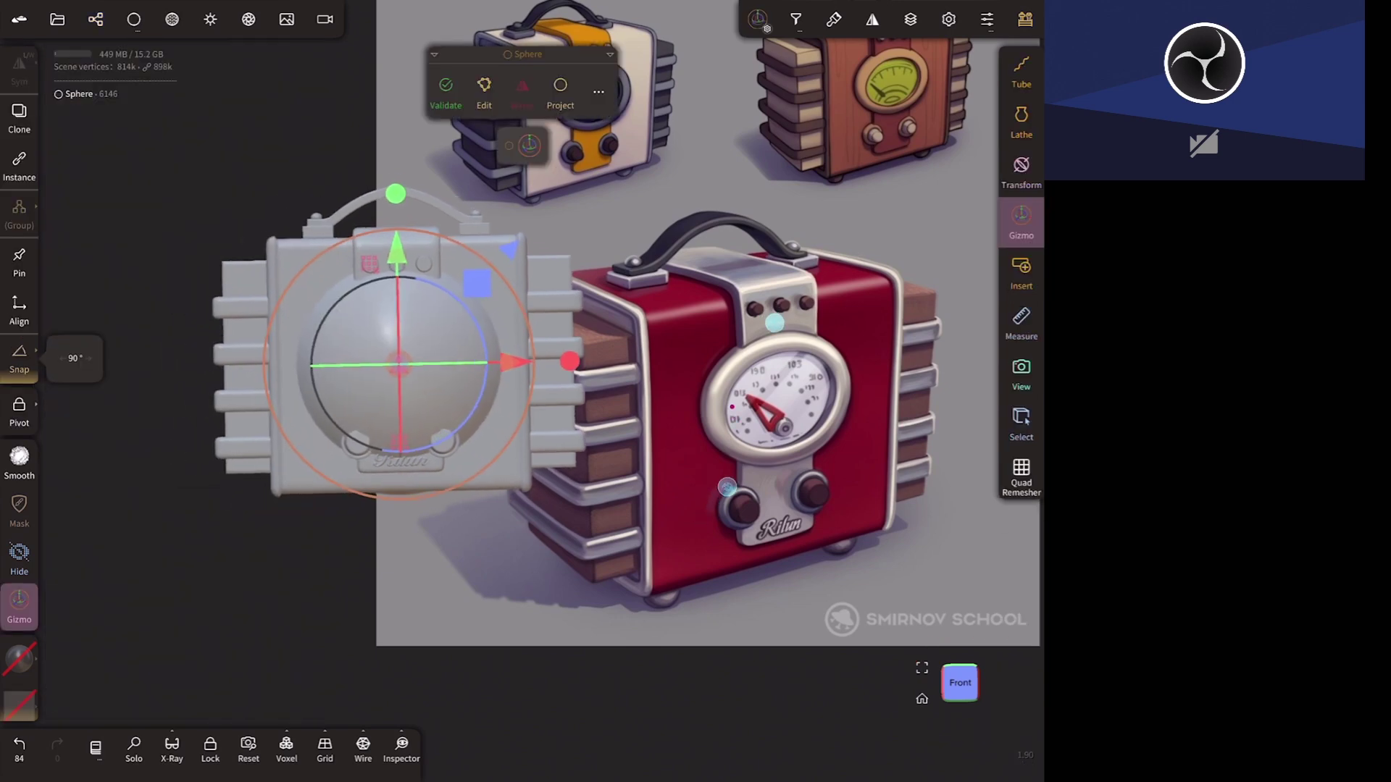
{"action": "left_click", "coordinate": [964, 685]}
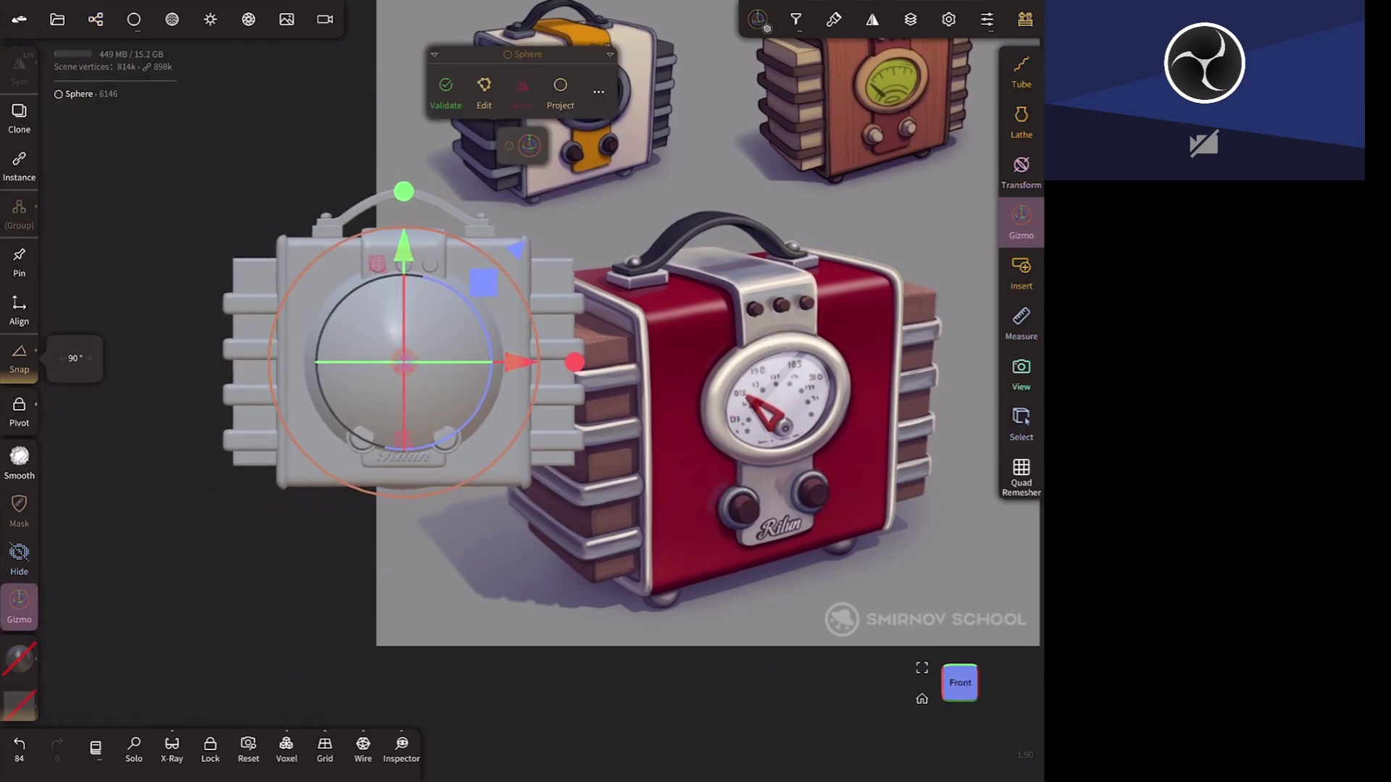
- Shrink the sphere and move it down and left toward the radio's base
{"action": "mouse_move", "coordinate": [403, 250]}
{"action": "left_mouse_down"}
{"action": "mouse_move", "coordinate": [403, 355]}
{"action": "mouse_move", "coordinate": [435, 388]}
{"action": "left_mouse_up"}
{"action": "left_click_drag", "start_coordinate": [404, 337], "coordinate": [404, 359]}
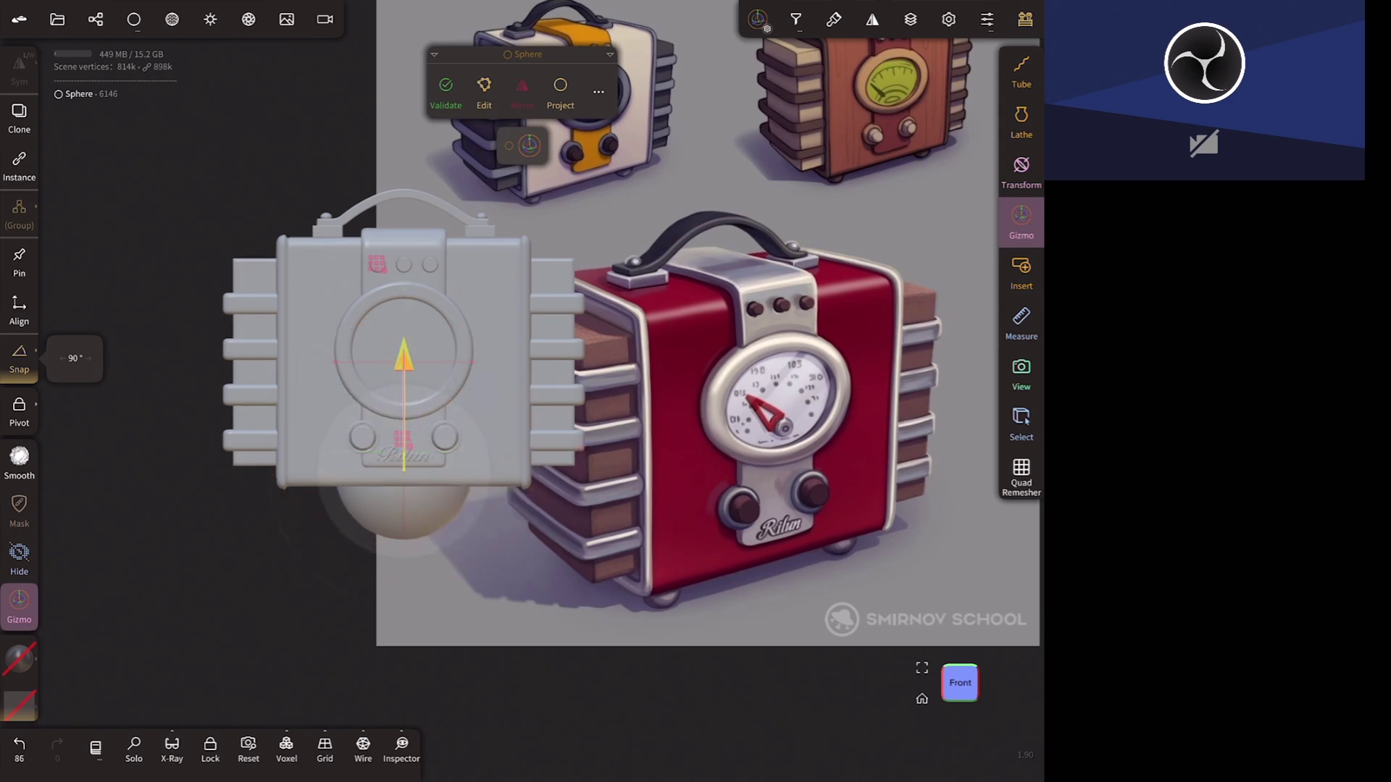
{"action": "left_click_drag", "start_coordinate": [520, 474], "coordinate": [465, 477]}
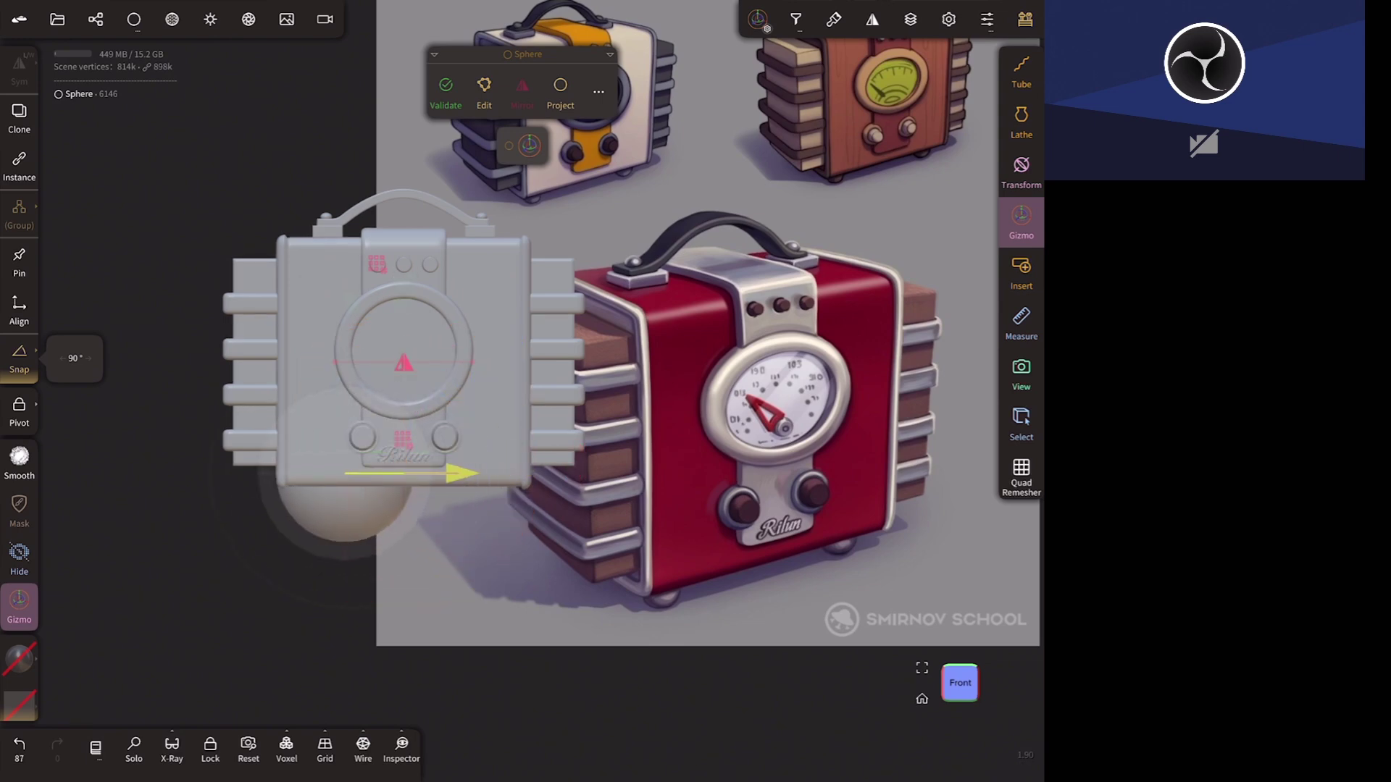
{"action": "left_click_drag", "start_coordinate": [443, 378], "coordinate": [428, 395]}
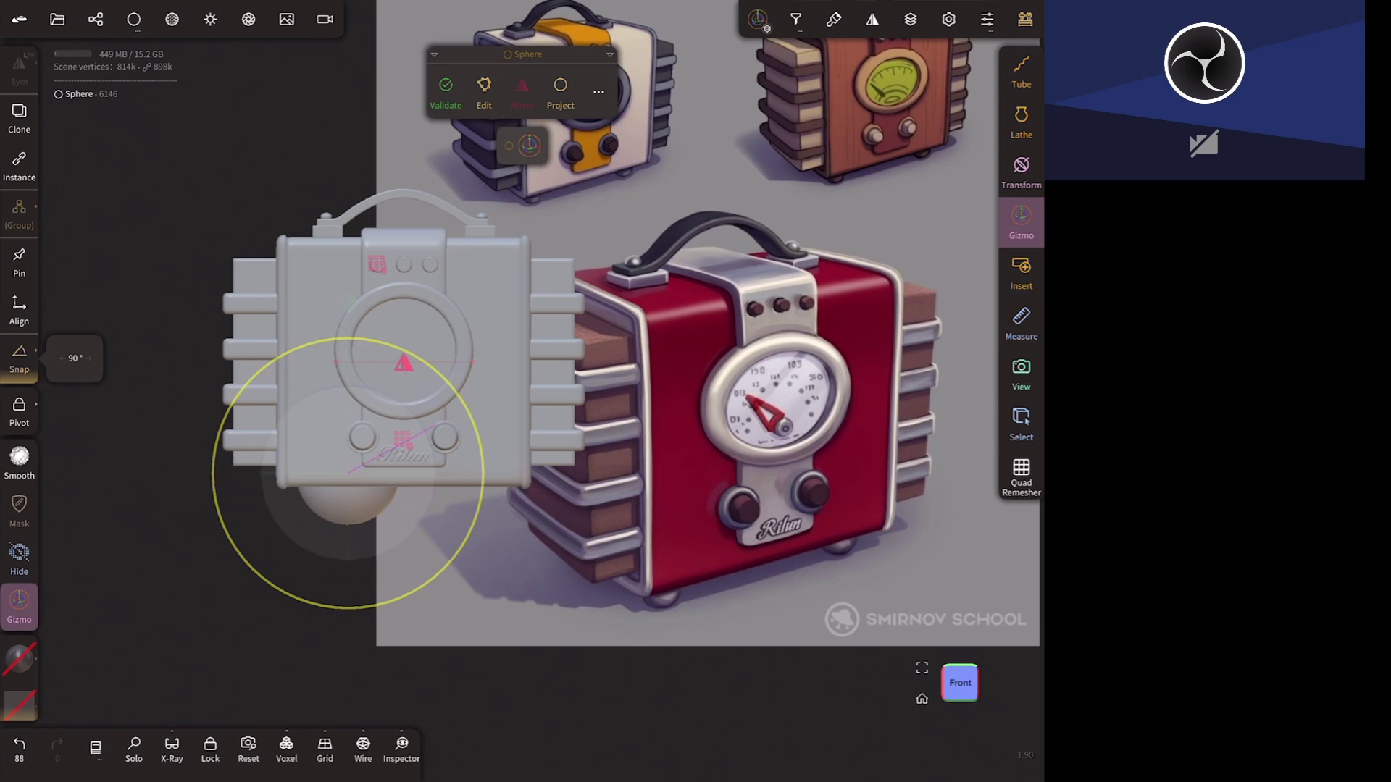
{"action": "mouse_move", "coordinate": [695, 589]}
{"action": "left_mouse_down"}
{"action": "mouse_move", "coordinate": [828, 589]}
{"action": "mouse_move", "coordinate": [698, 608]}
{"action": "left_mouse_up"}
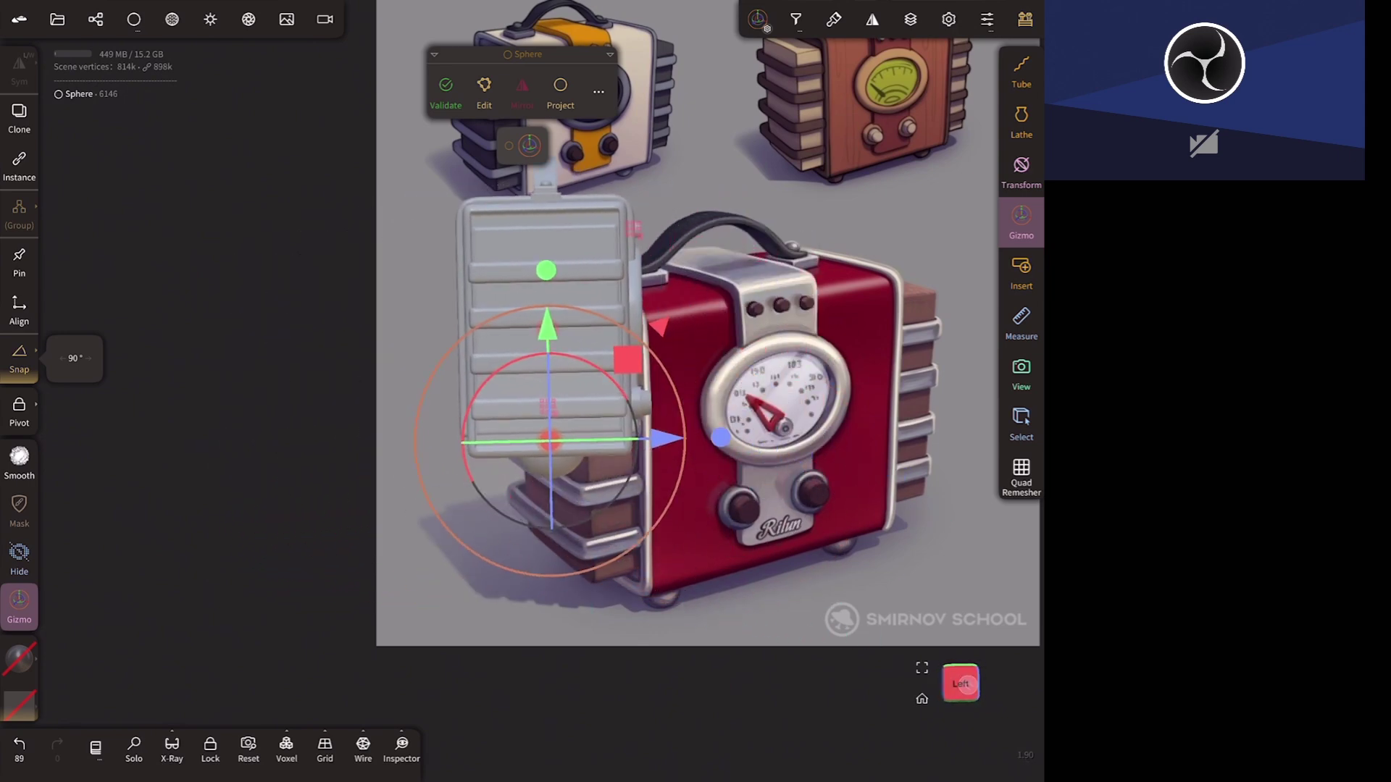
- Position the sphere beneath the radio's lower front corner as a foot
{"action": "mouse_move", "coordinate": [663, 437]}
{"action": "left_mouse_down"}
{"action": "mouse_move", "coordinate": [710, 434]}
{"action": "mouse_move", "coordinate": [706, 370]}
{"action": "mouse_move", "coordinate": [672, 394]}
{"action": "left_mouse_up"}
{"action": "left_click_drag", "start_coordinate": [591, 322], "coordinate": [593, 340]}
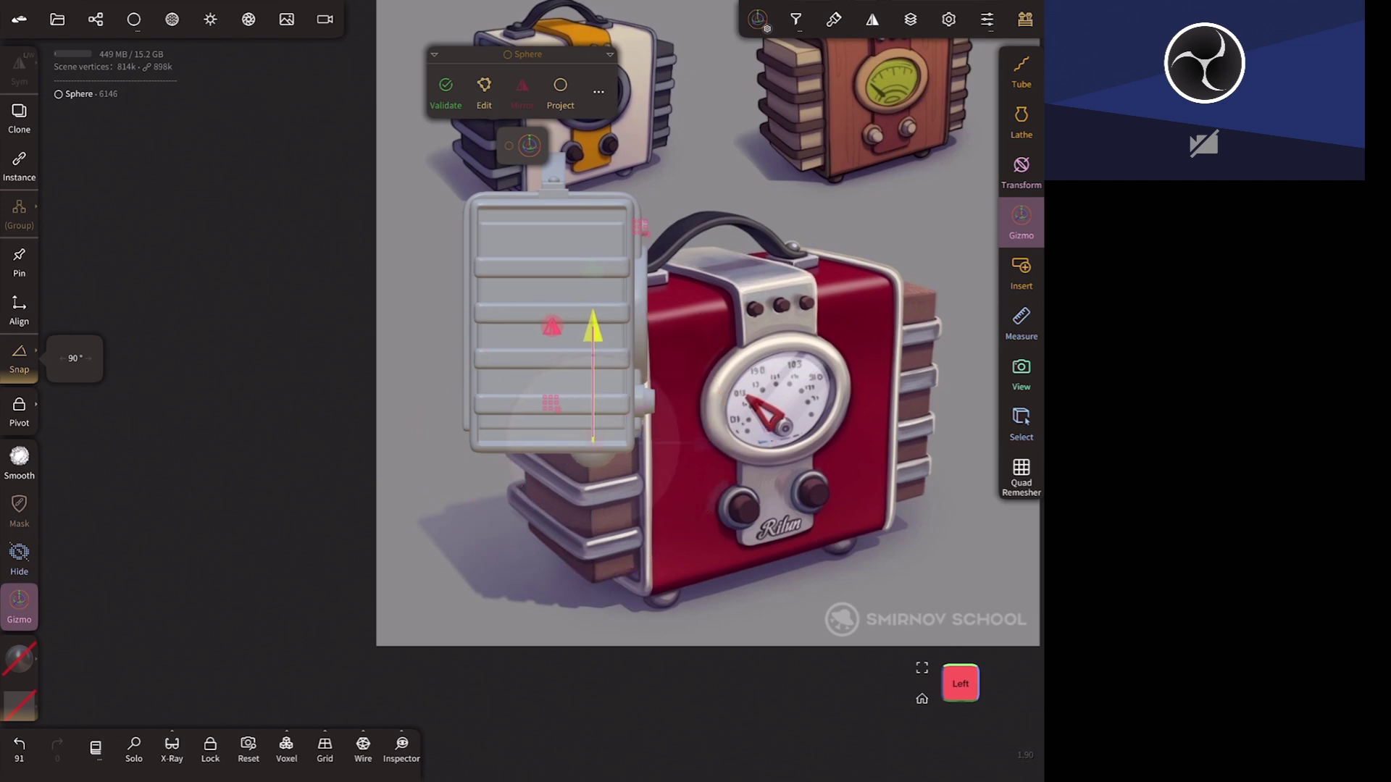
{"action": "left_click_drag", "start_coordinate": [710, 454], "coordinate": [726, 453]}
{"action": "left_click_drag", "start_coordinate": [688, 605], "coordinate": [528, 603]}
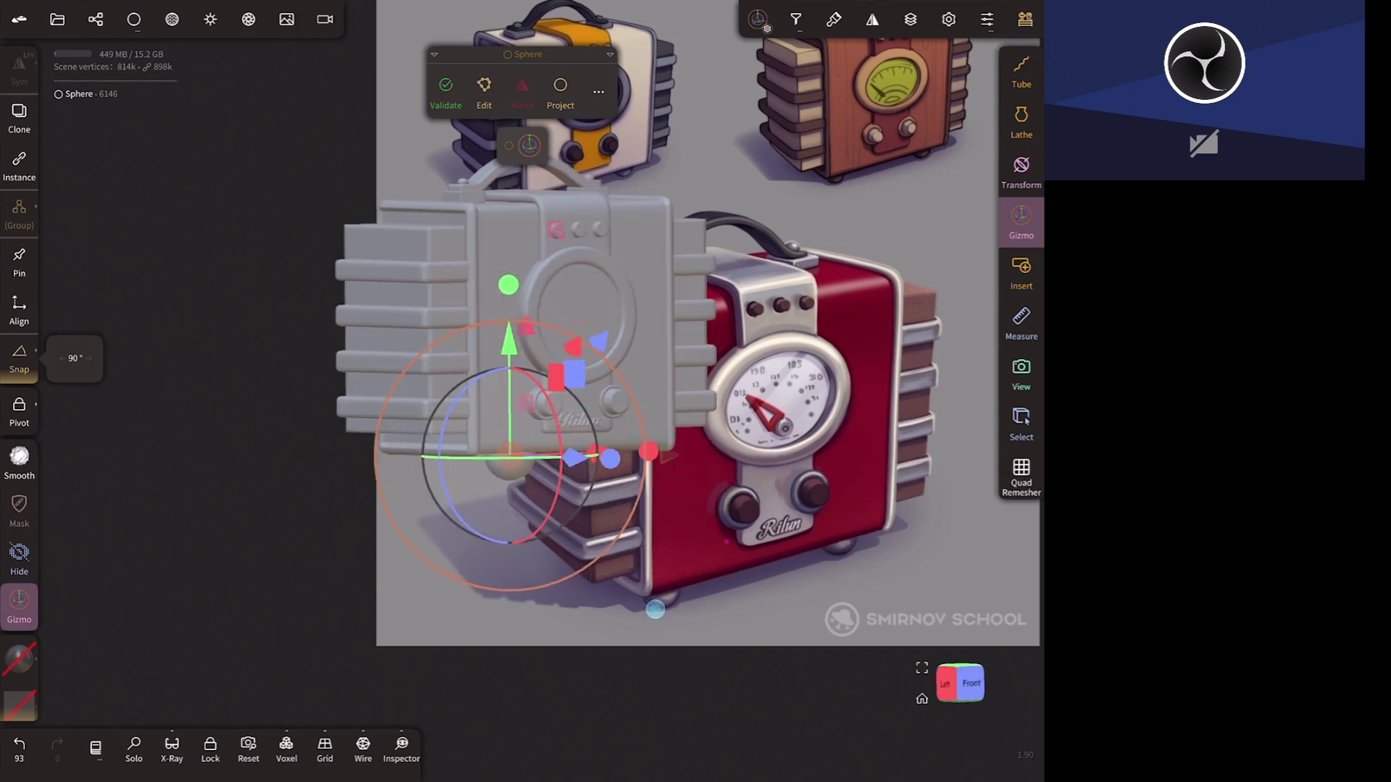
{"action": "left_click", "coordinate": [967, 683]}
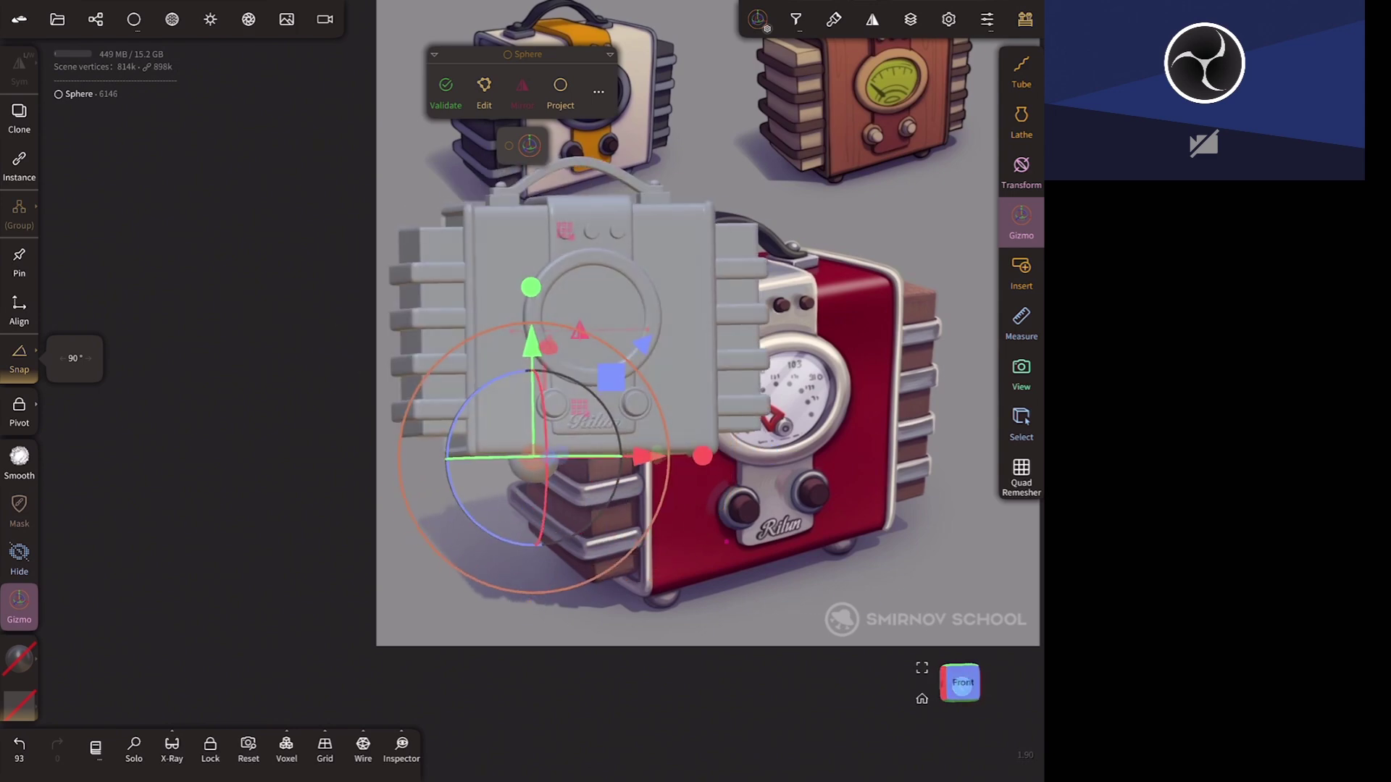
{"action": "left_click_drag", "start_coordinate": [637, 455], "coordinate": [656, 456]}
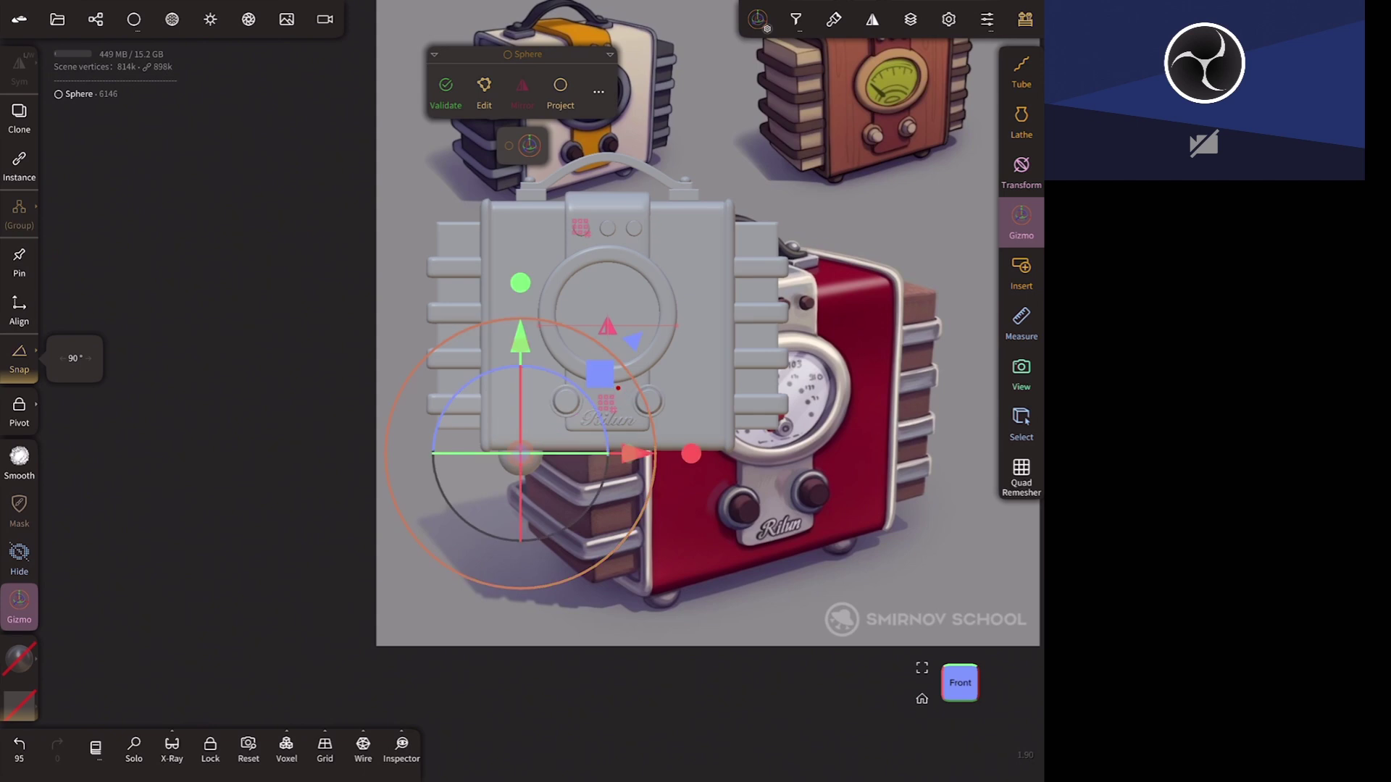
{"action": "left_click_drag", "start_coordinate": [520, 337], "coordinate": [521, 334]}
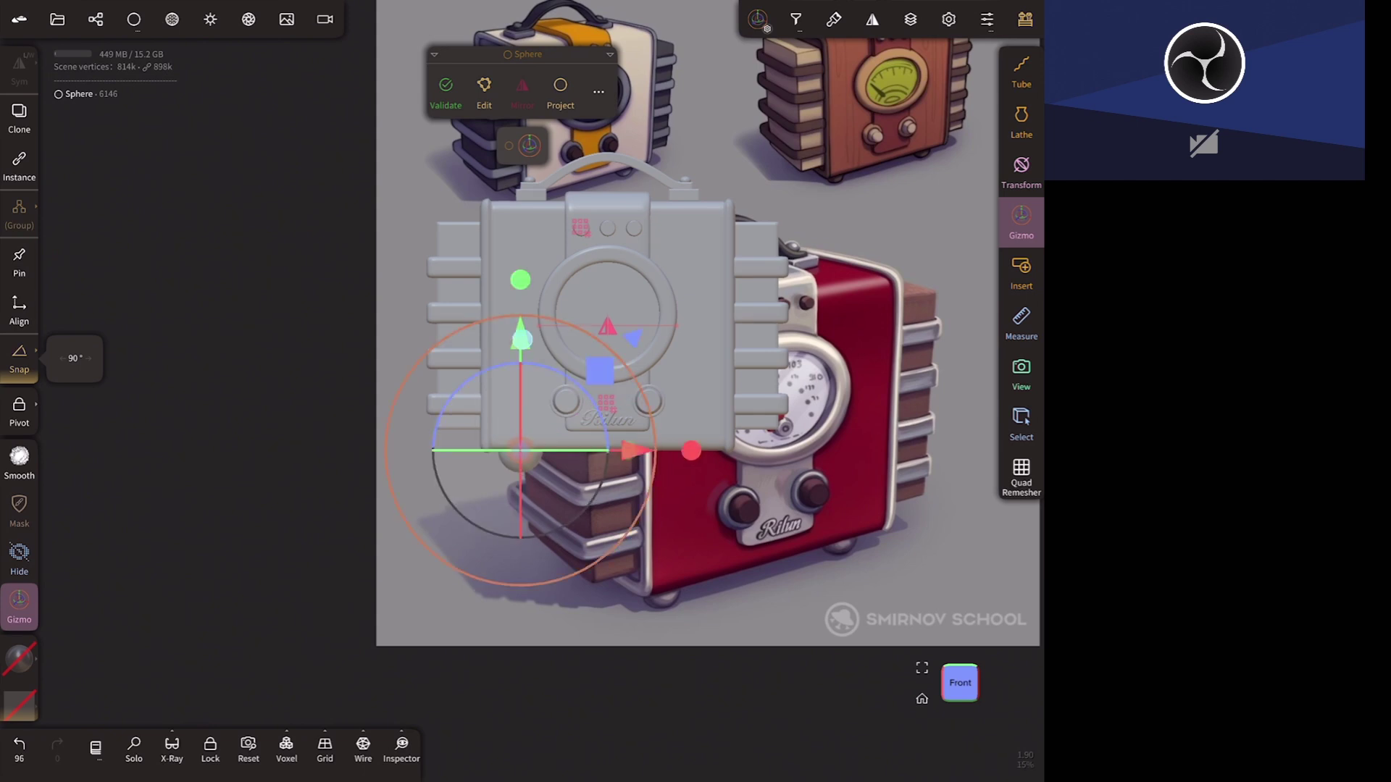
{"action": "left_click_drag", "start_coordinate": [634, 451], "coordinate": [626, 460]}
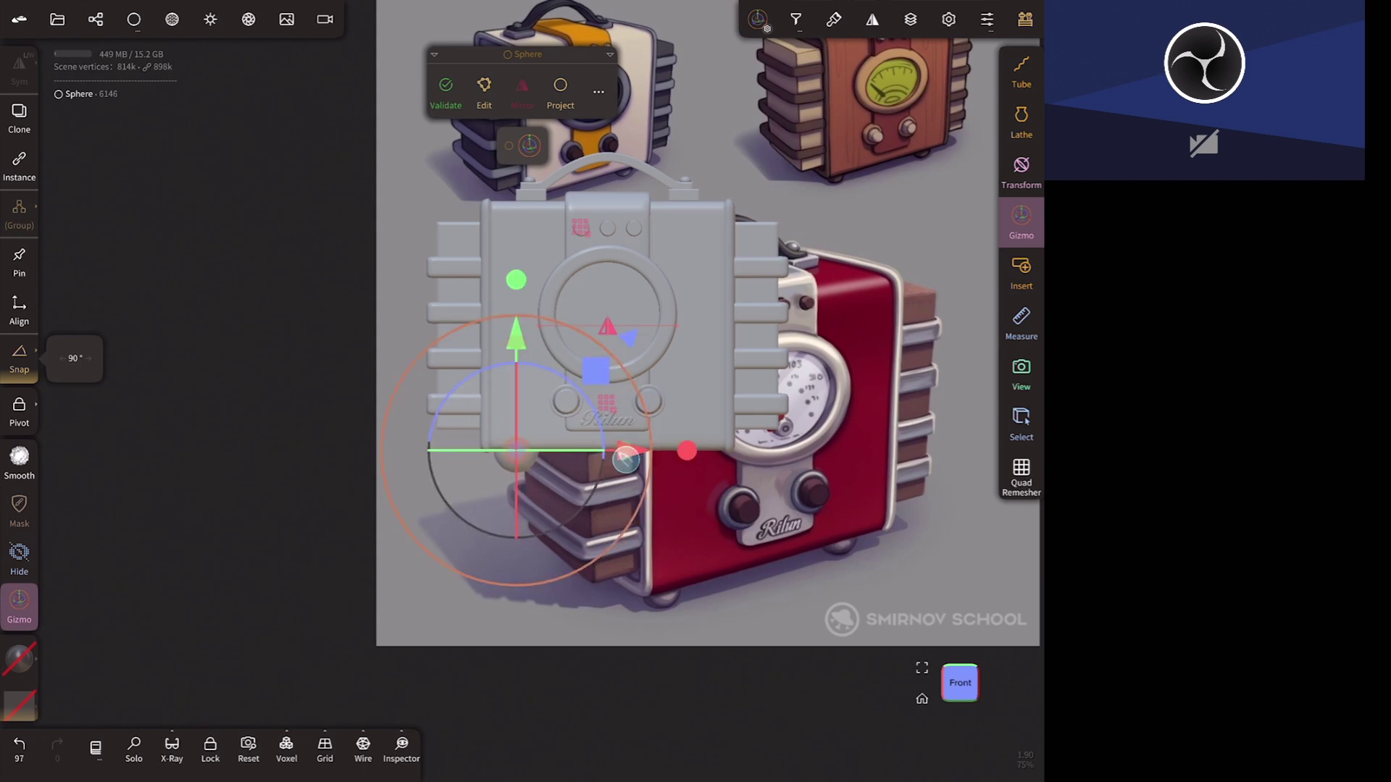
- Mirror the sphere to the opposite side, validate it, and orbit to the Left view
{"action": "left_click", "coordinate": [524, 98]}
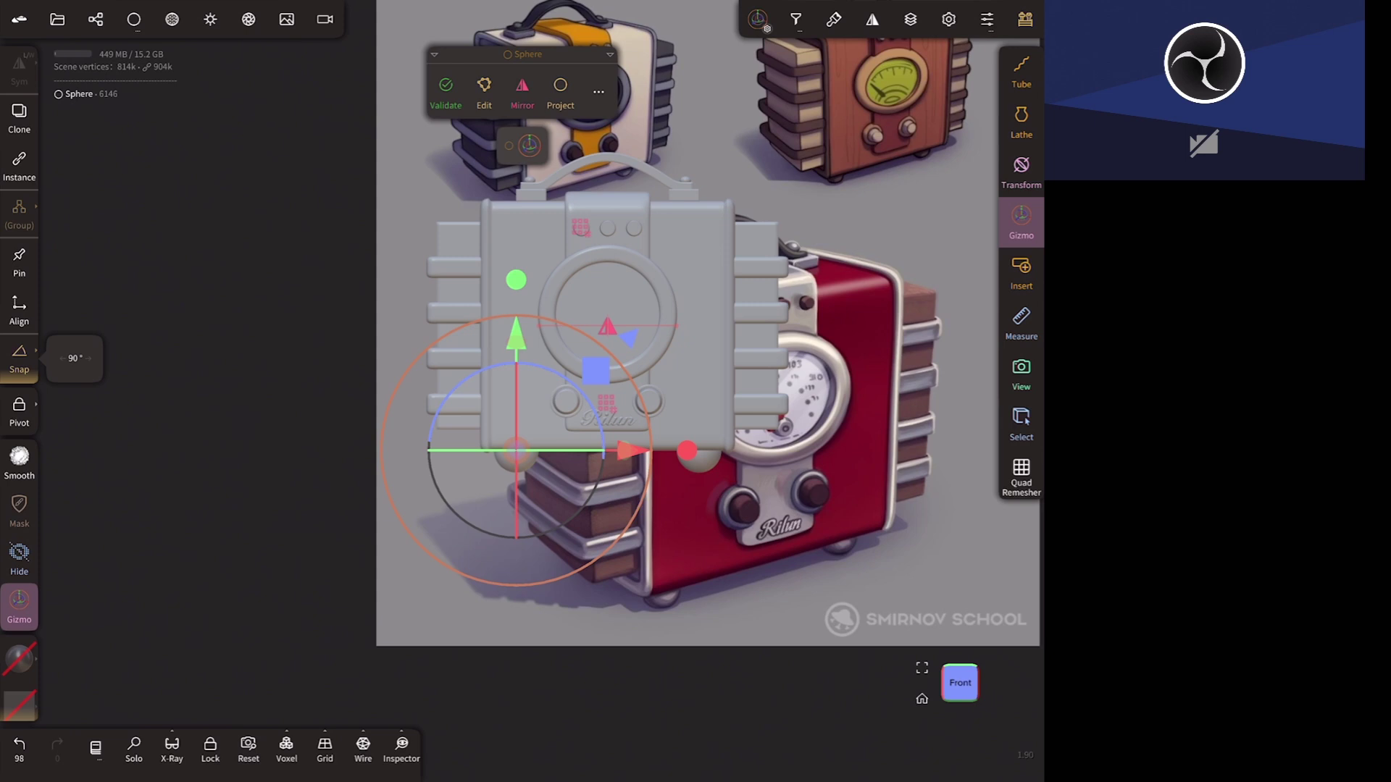
{"action": "left_click_drag", "start_coordinate": [637, 642], "coordinate": [771, 643]}
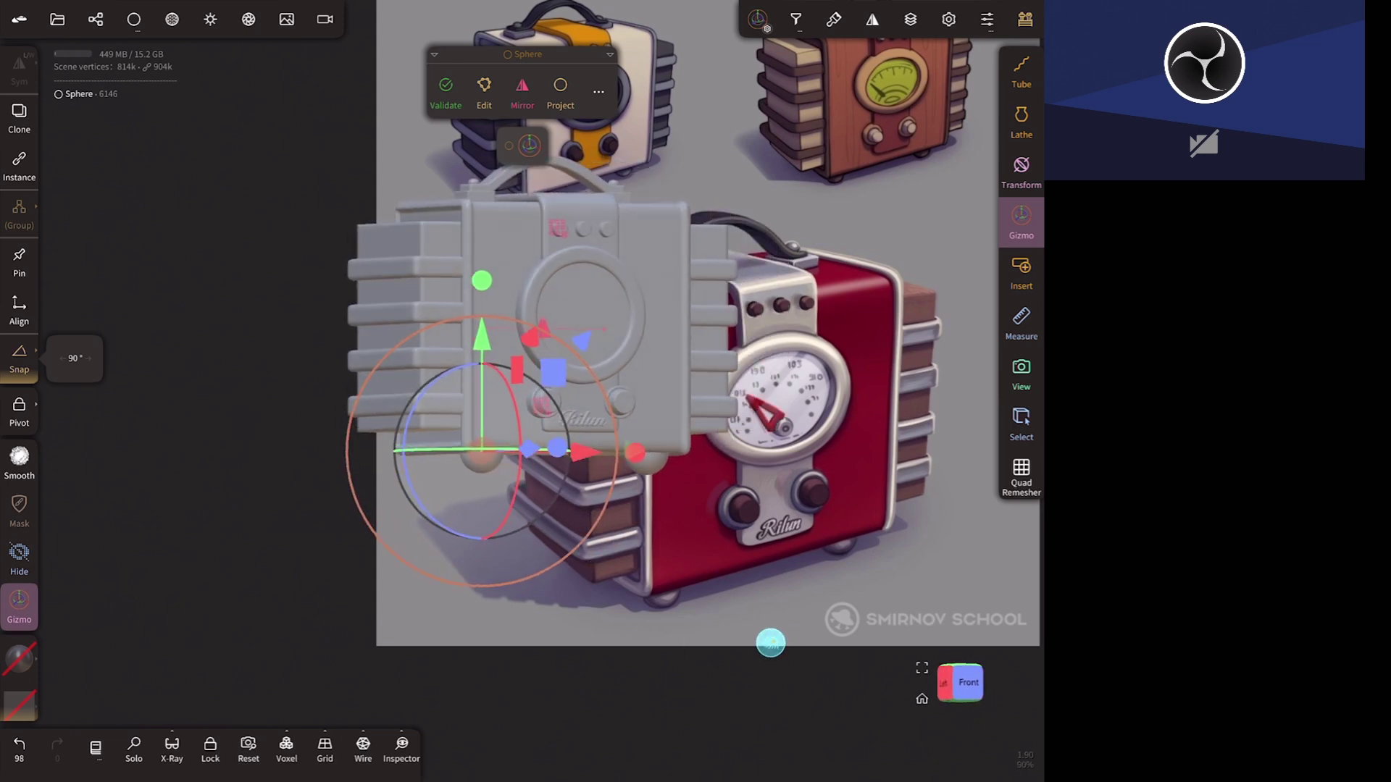
{"action": "left_click", "coordinate": [450, 100]}
{"action": "left_click_drag", "start_coordinate": [967, 683], "coordinate": [956, 678]}
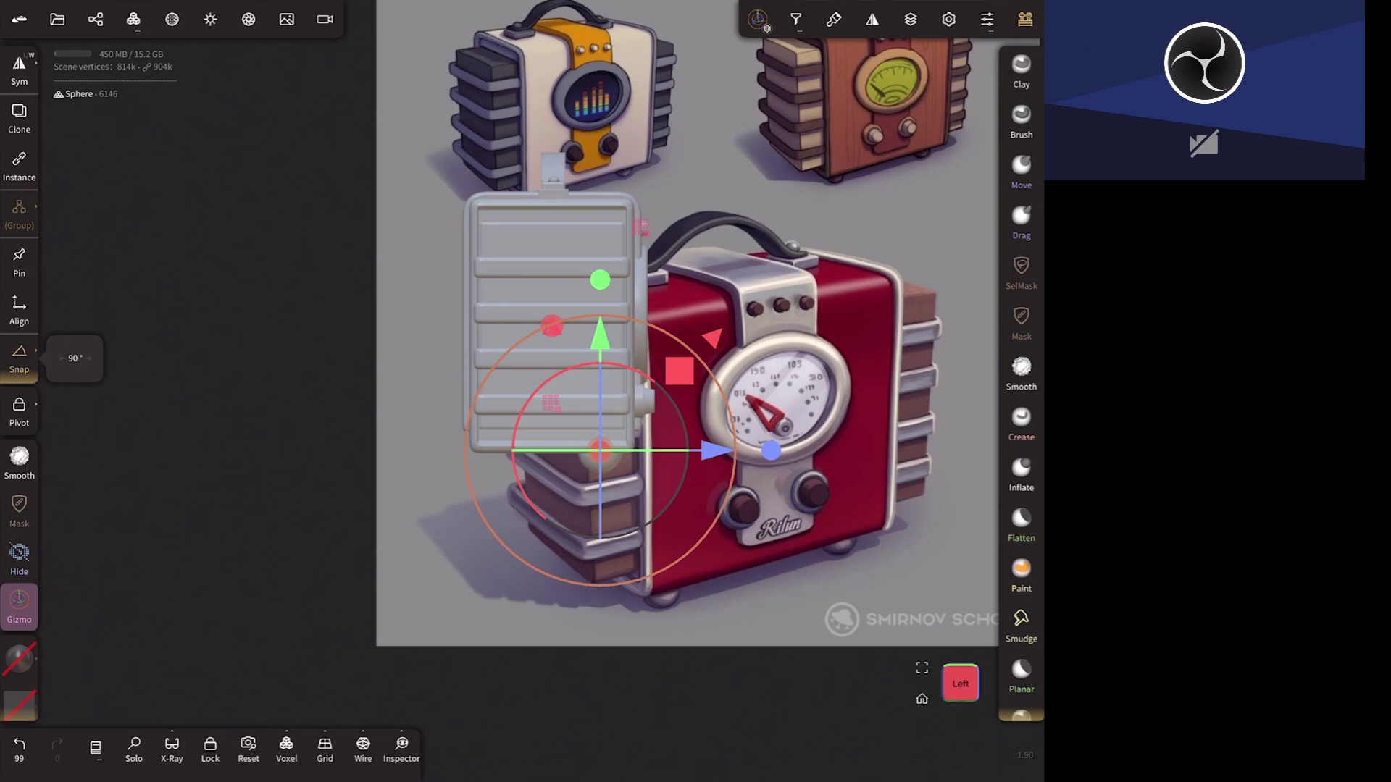
- Clone the sphere foot and slide Sphere 1 along the X axis toward the back
{"action": "left_click", "coordinate": [134, 19]}
{"action": "left_click", "coordinate": [145, 112]}
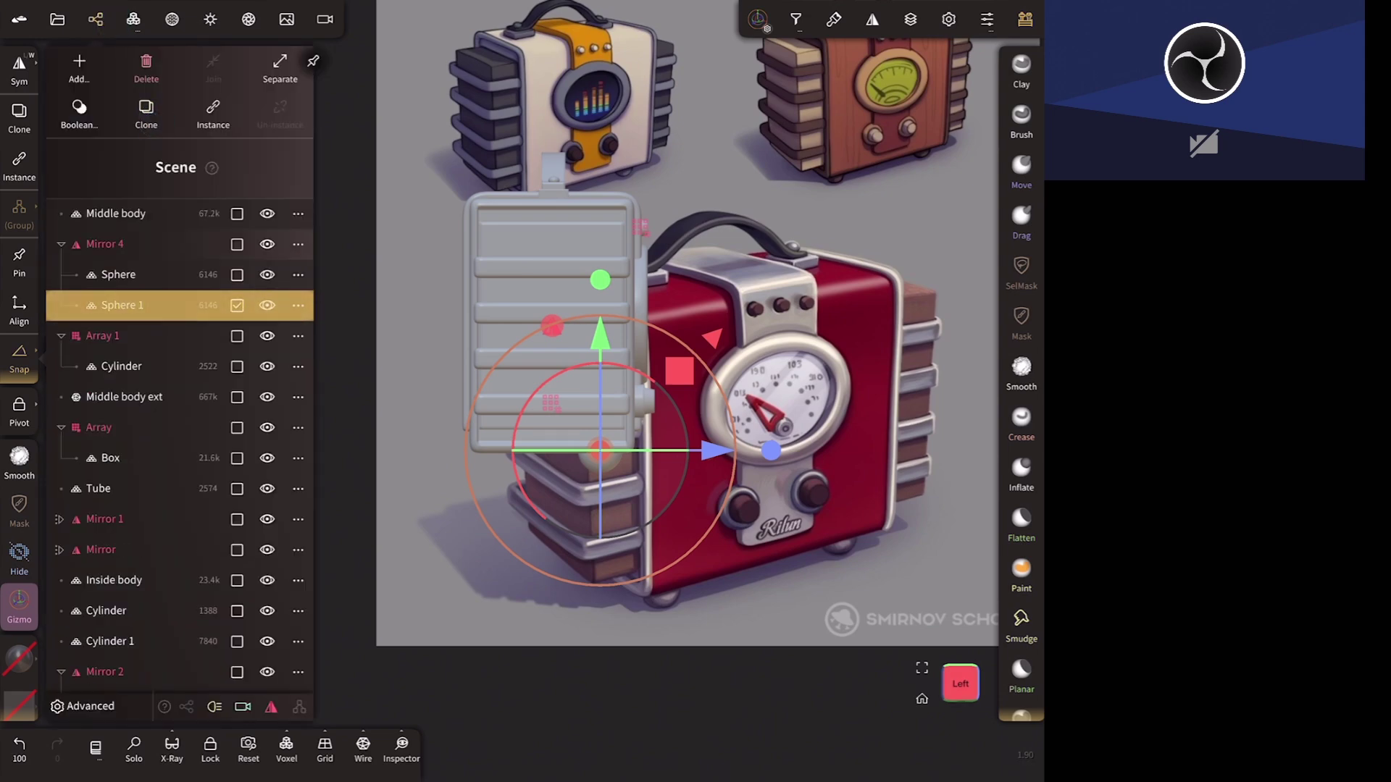
{"action": "left_click_drag", "start_coordinate": [717, 450], "coordinate": [628, 450]}
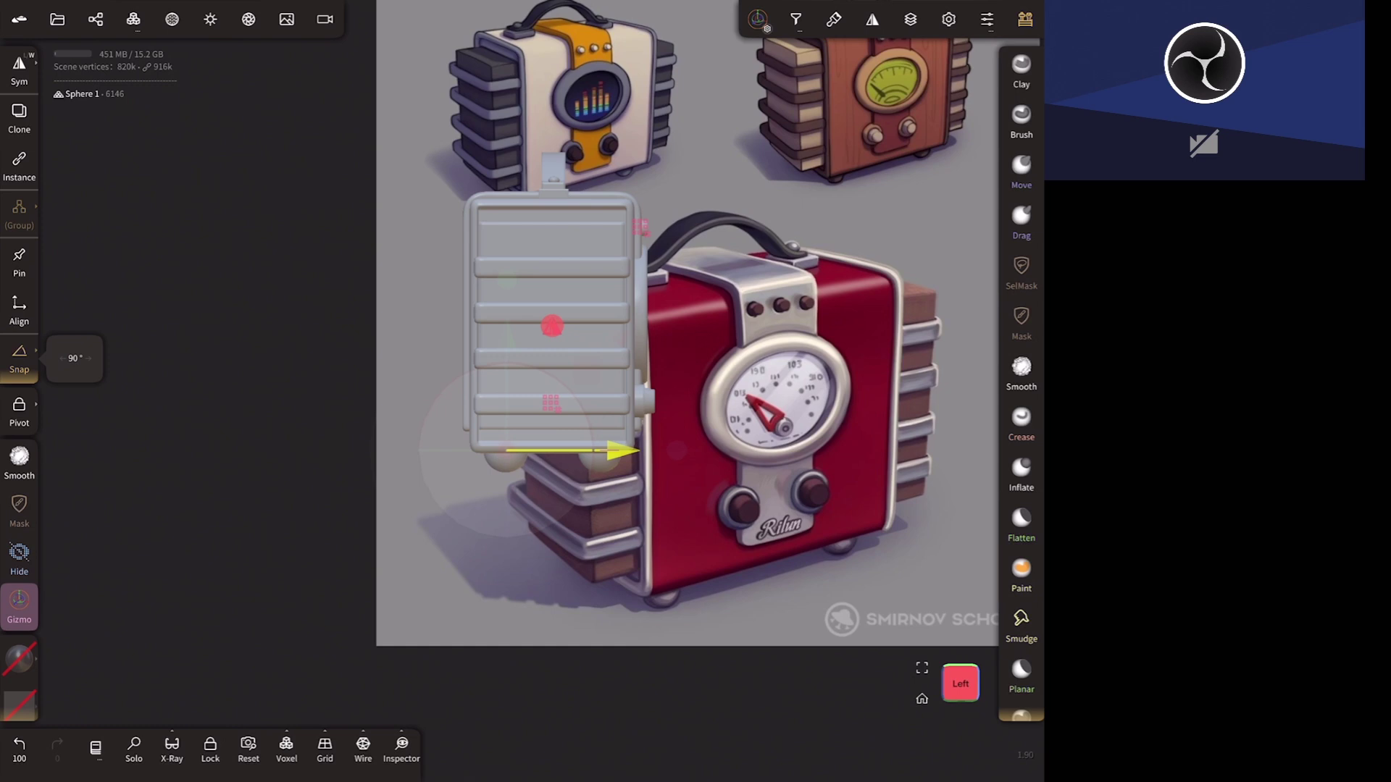
{"action": "left_click_drag", "start_coordinate": [629, 450], "coordinate": [621, 455]}
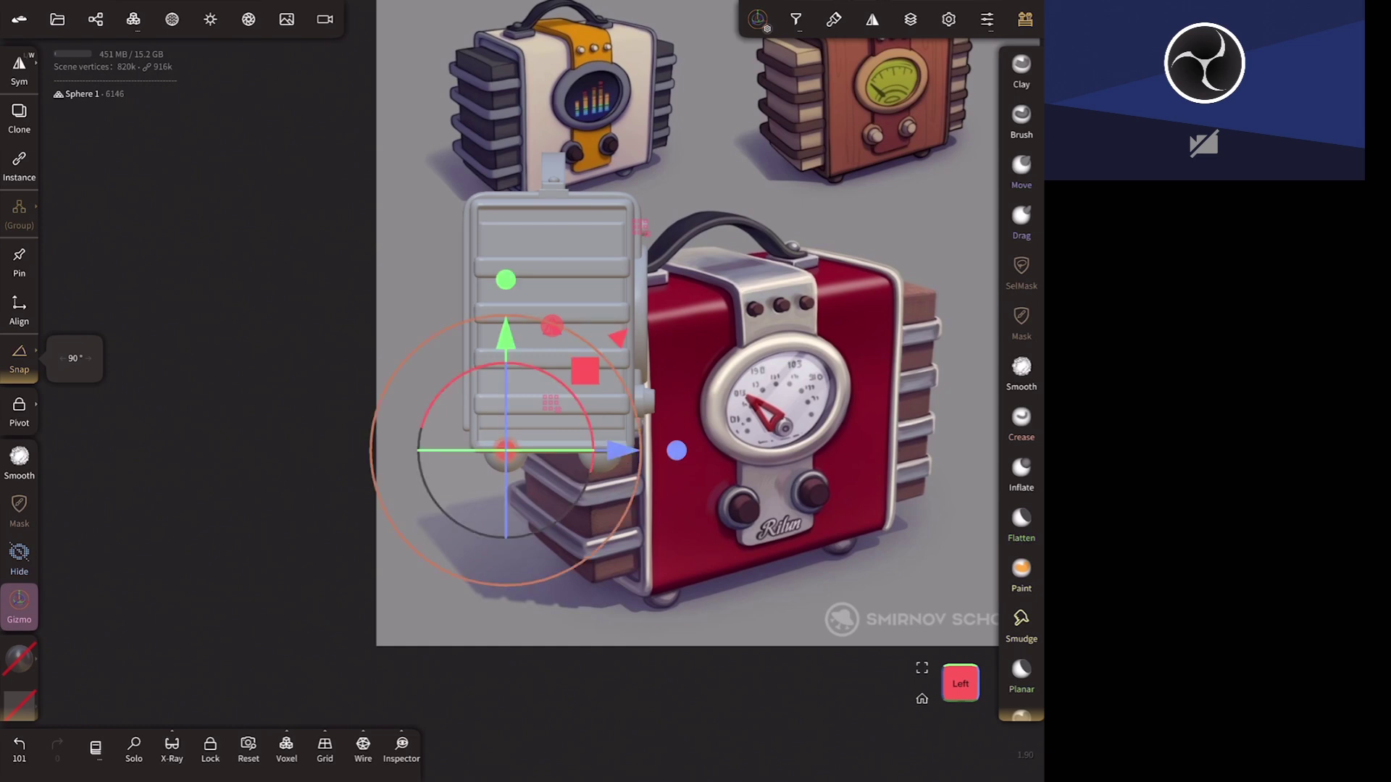
{"action": "left_click_drag", "start_coordinate": [305, 620], "coordinate": [674, 638]}
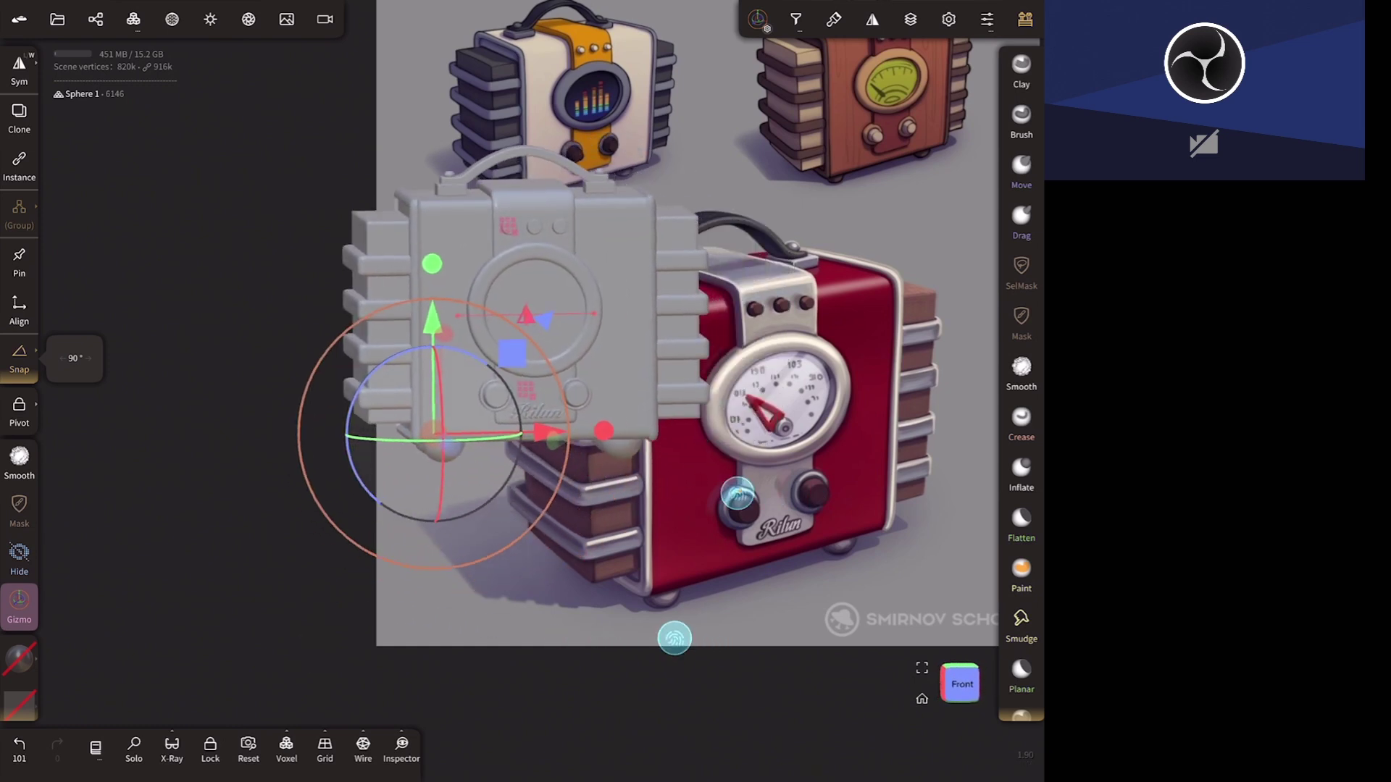
{"action": "middle_click_drag", "start_coordinate": [674, 638], "coordinate": [657, 609]}
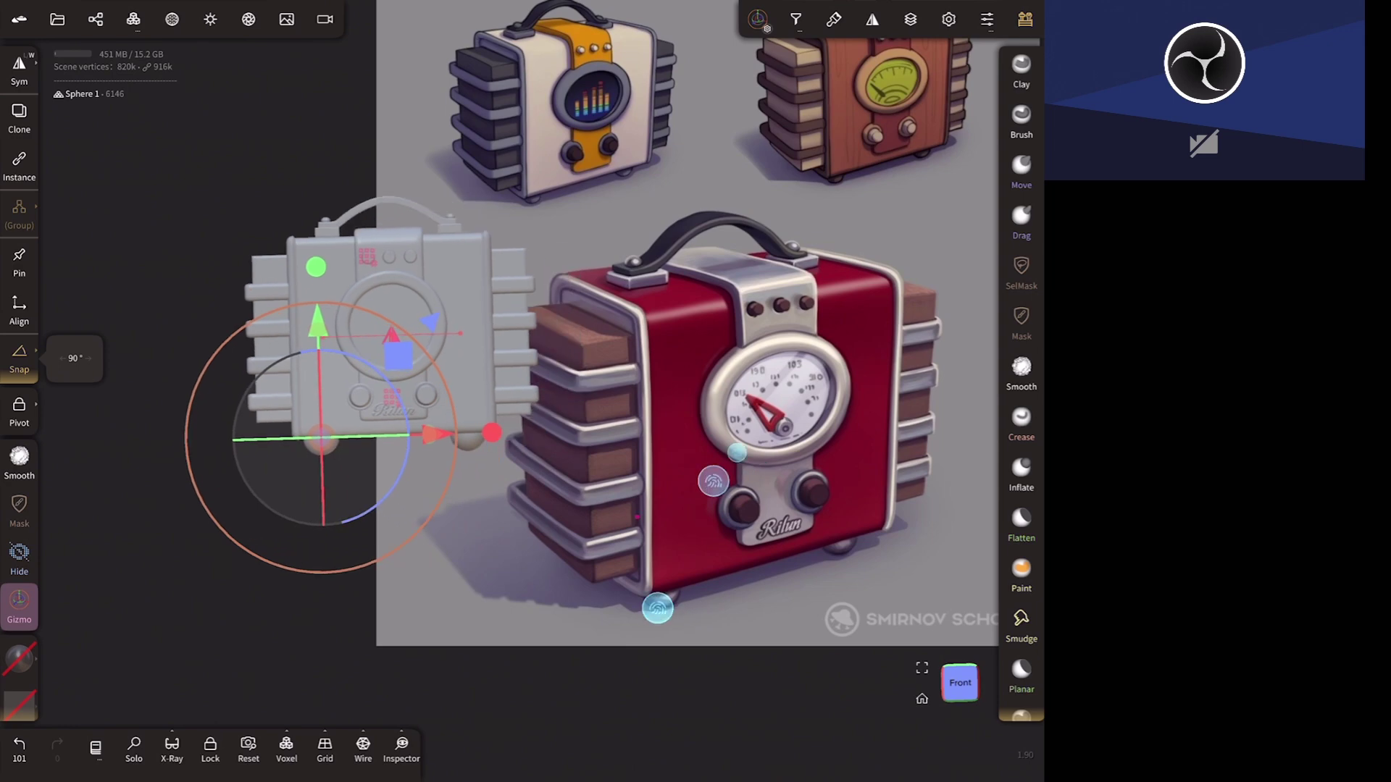
{"action": "left_click", "coordinate": [102, 26]}
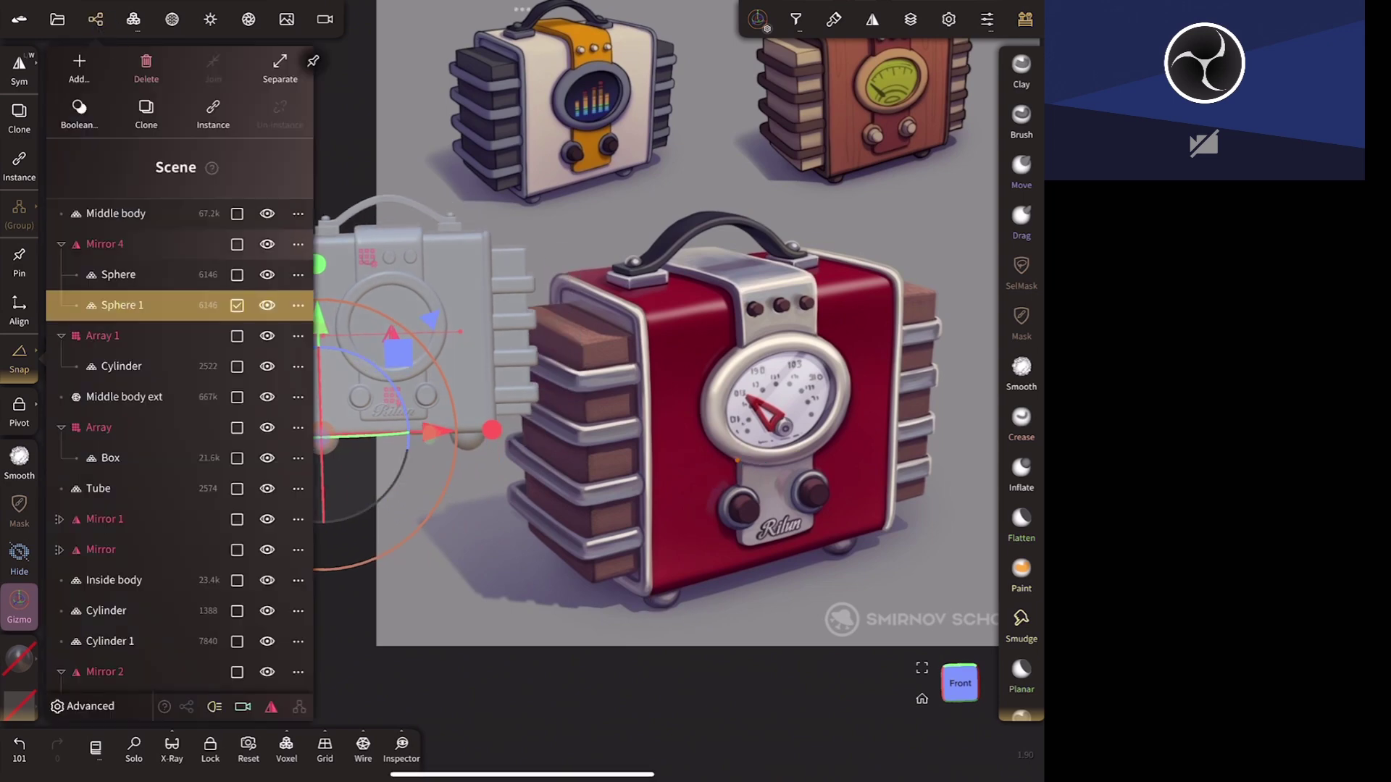
- Add a cylinder of radius 1.0763 and size it as a low base under the radio
{"action": "left_click", "coordinate": [116, 213]}
{"action": "left_click", "coordinate": [80, 66]}
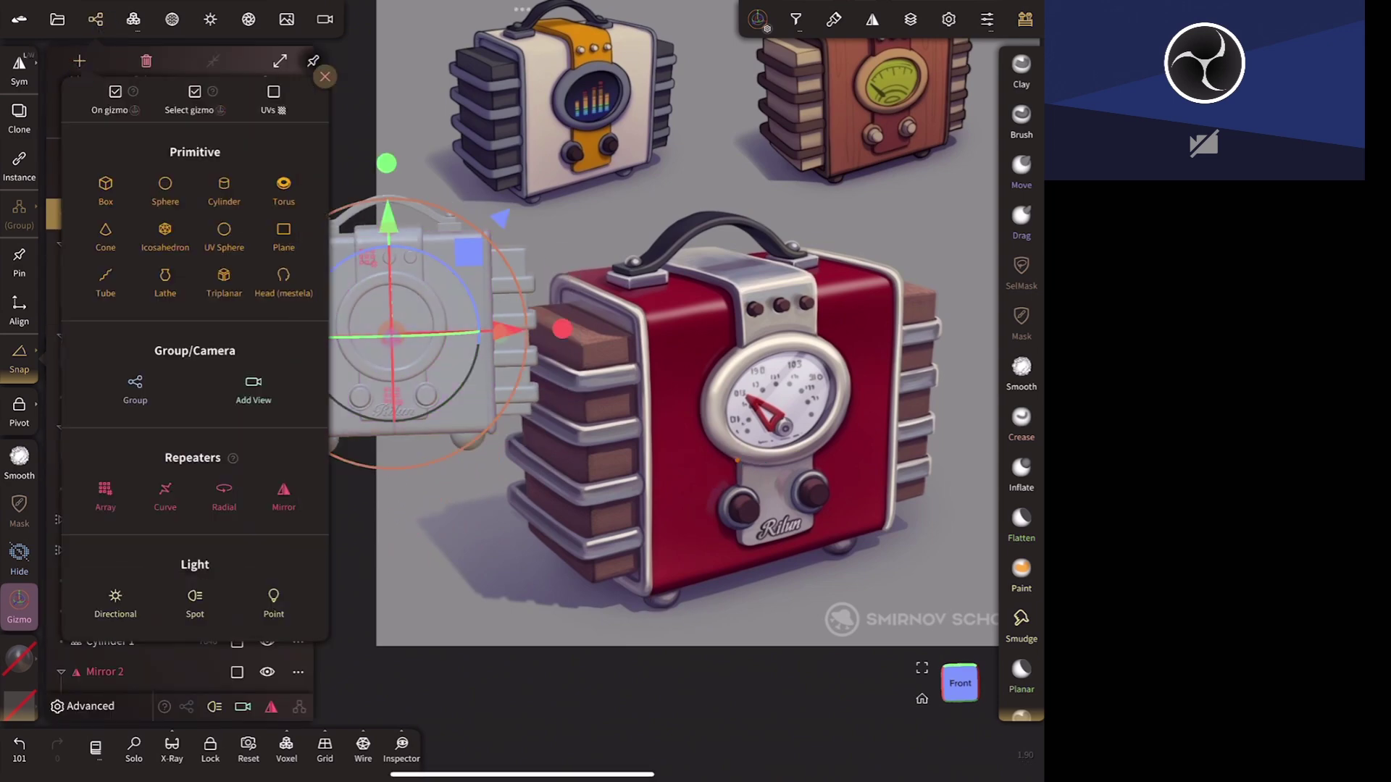
{"action": "left_click", "coordinate": [224, 188]}
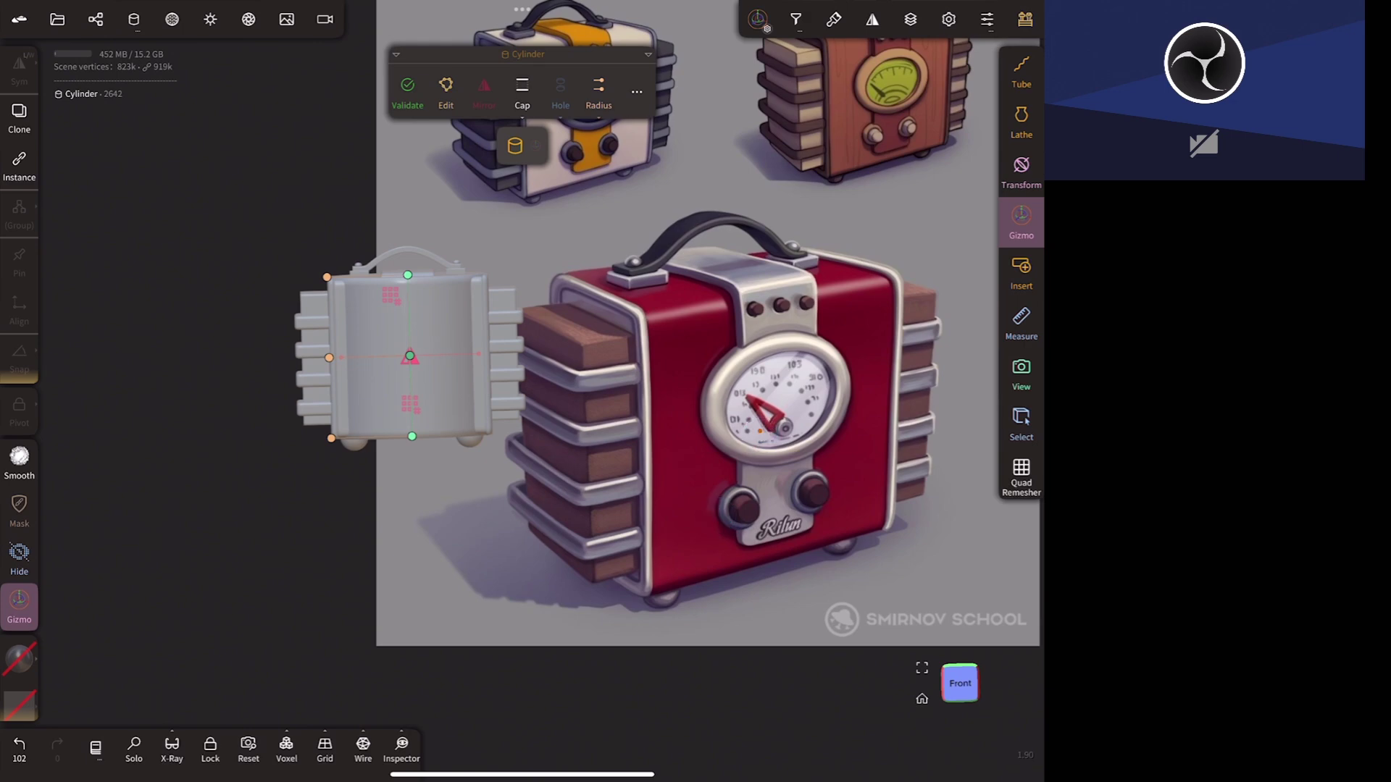
{"action": "left_click_drag", "start_coordinate": [328, 358], "coordinate": [239, 366]}
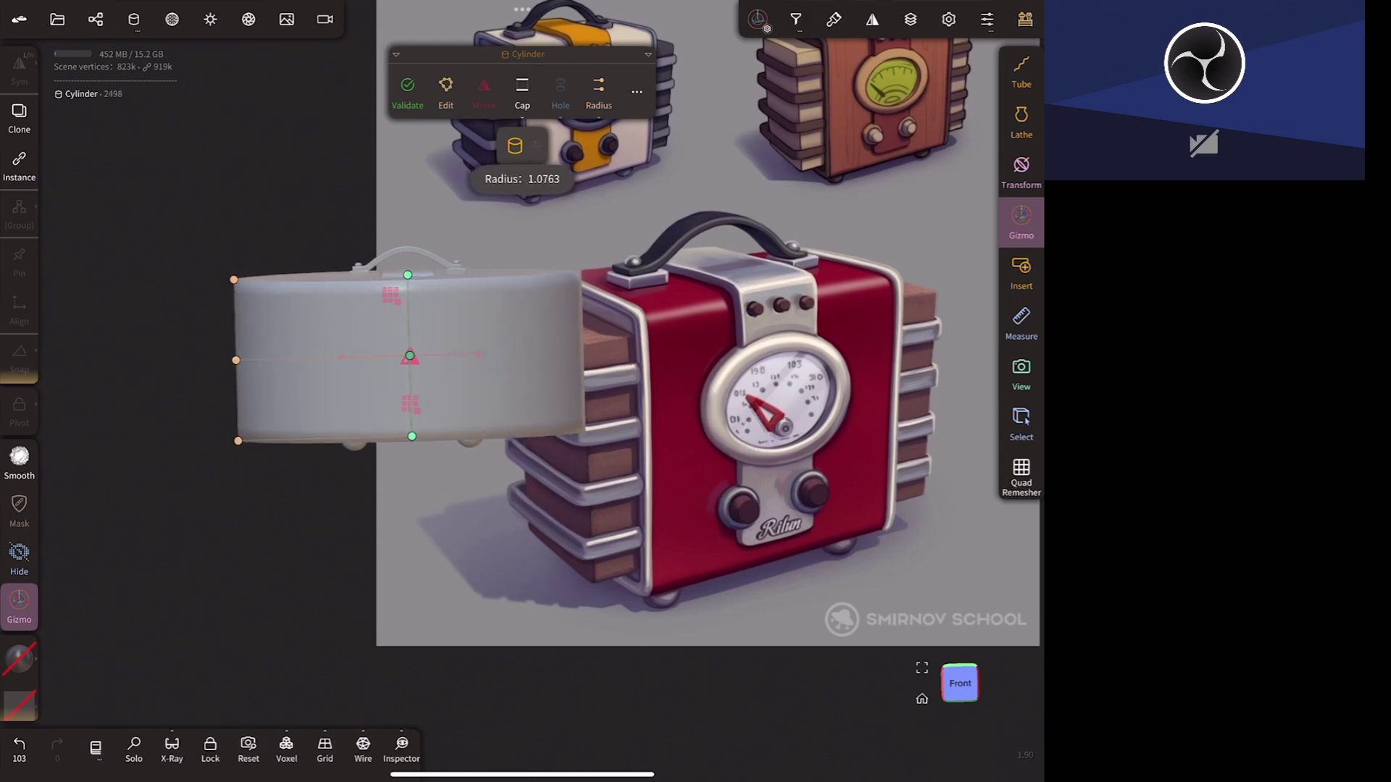
{"action": "left_click_drag", "start_coordinate": [412, 436], "coordinate": [415, 543]}
{"action": "mouse_move", "coordinate": [408, 275]}
{"action": "left_mouse_down"}
{"action": "mouse_move", "coordinate": [420, 460]}
{"action": "mouse_move", "coordinate": [413, 444]}
{"action": "left_mouse_up"}
{"action": "mouse_move", "coordinate": [768, 666]}
{"action": "left_mouse_down"}
{"action": "mouse_move", "coordinate": [798, 712]}
{"action": "mouse_move", "coordinate": [772, 617]}
{"action": "left_mouse_up"}
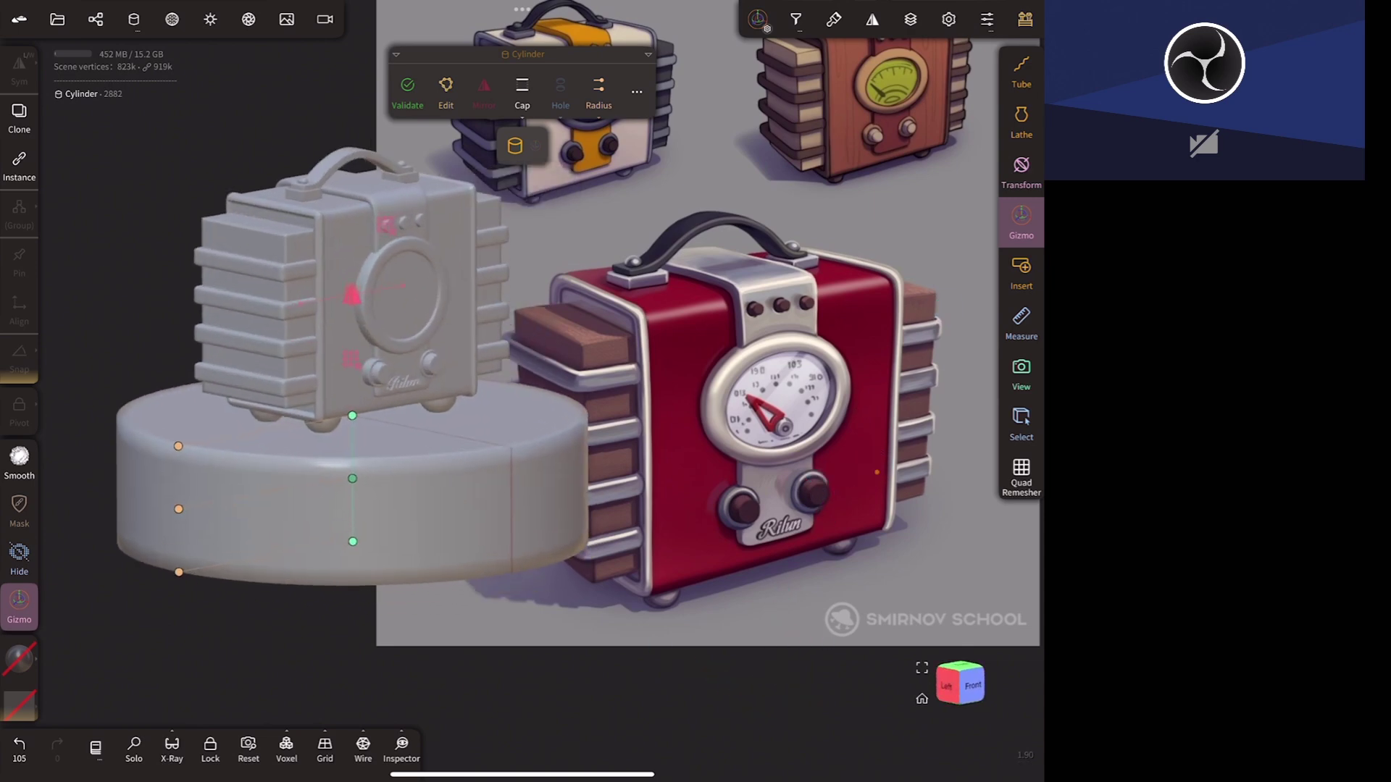
- Adjust the cylinder's post subdivision, validate it, and bring up the shading settings
{"action": "left_click", "coordinate": [637, 92]}
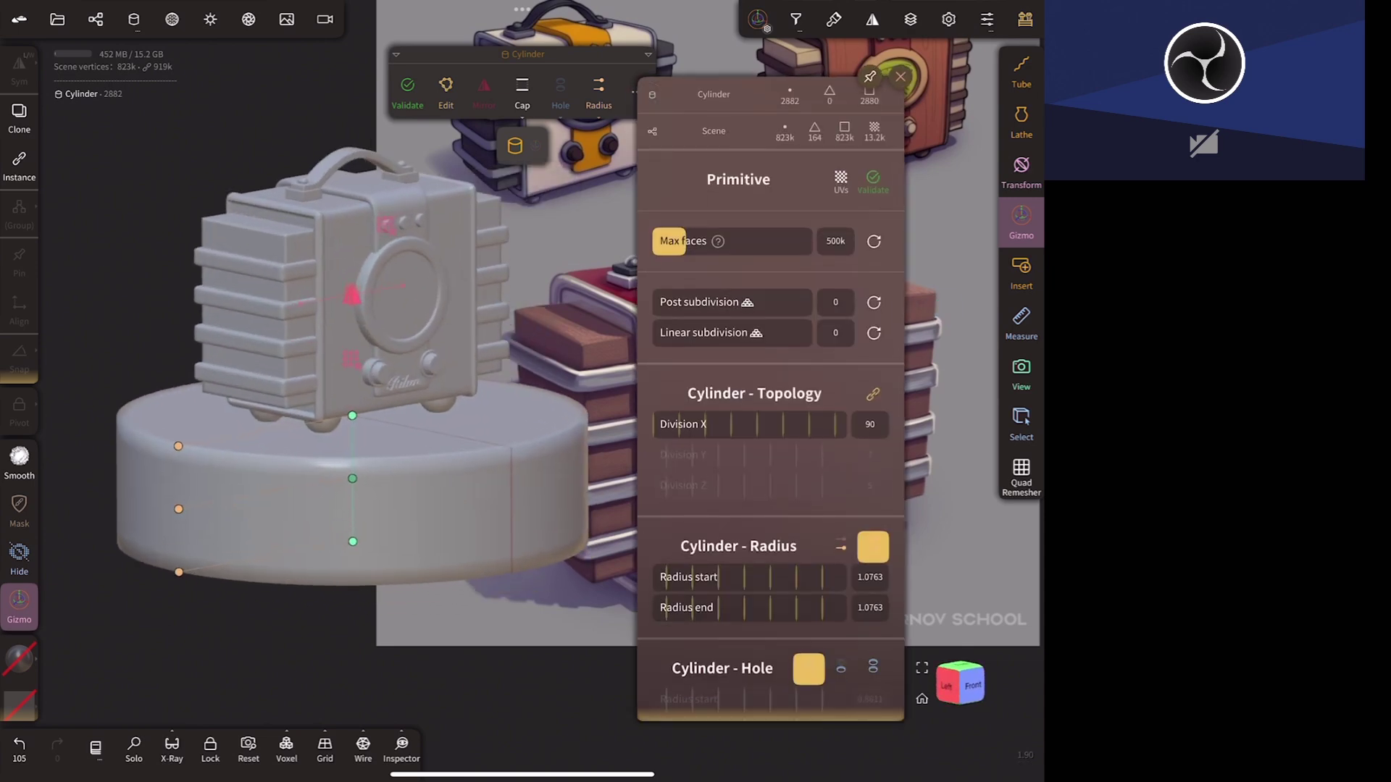
{"action": "left_click_drag", "start_coordinate": [707, 301], "coordinate": [742, 302]}
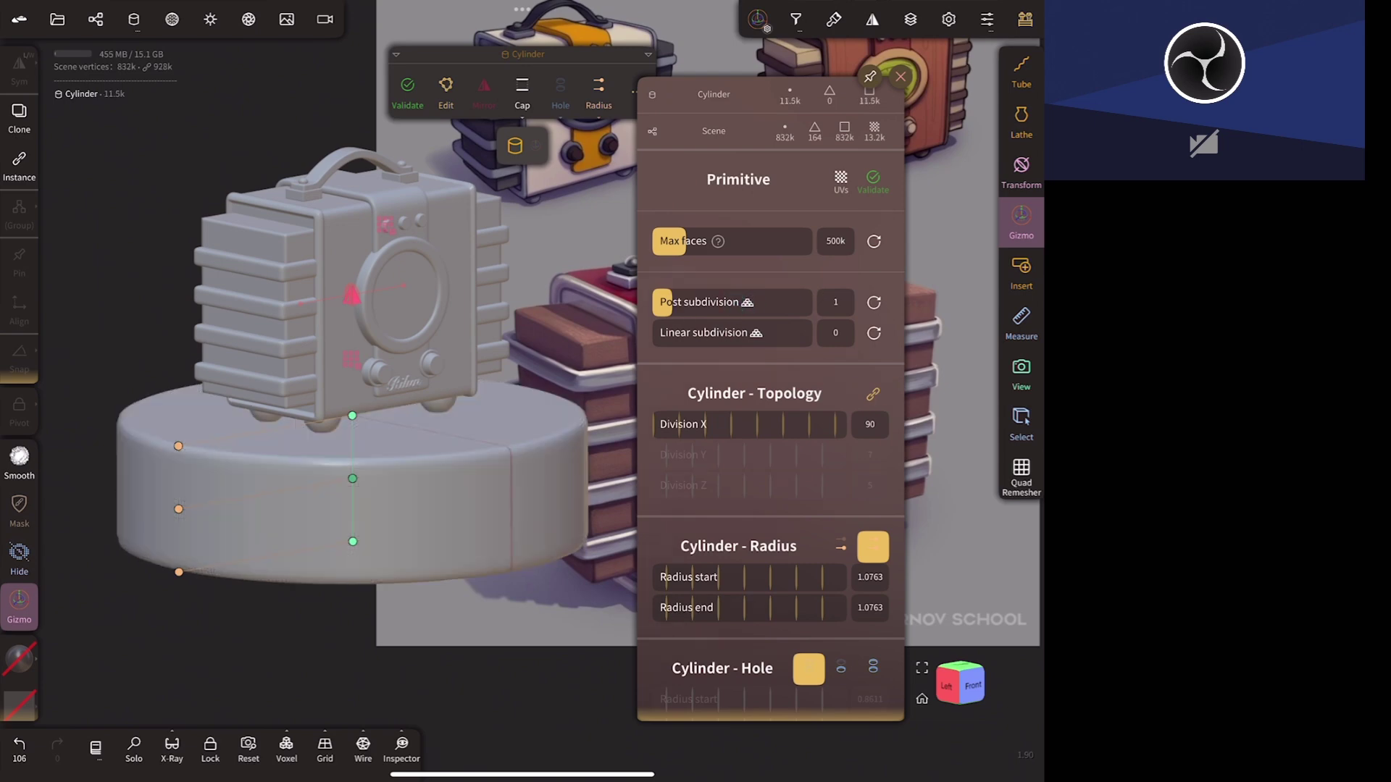
{"action": "left_click", "coordinate": [873, 181]}
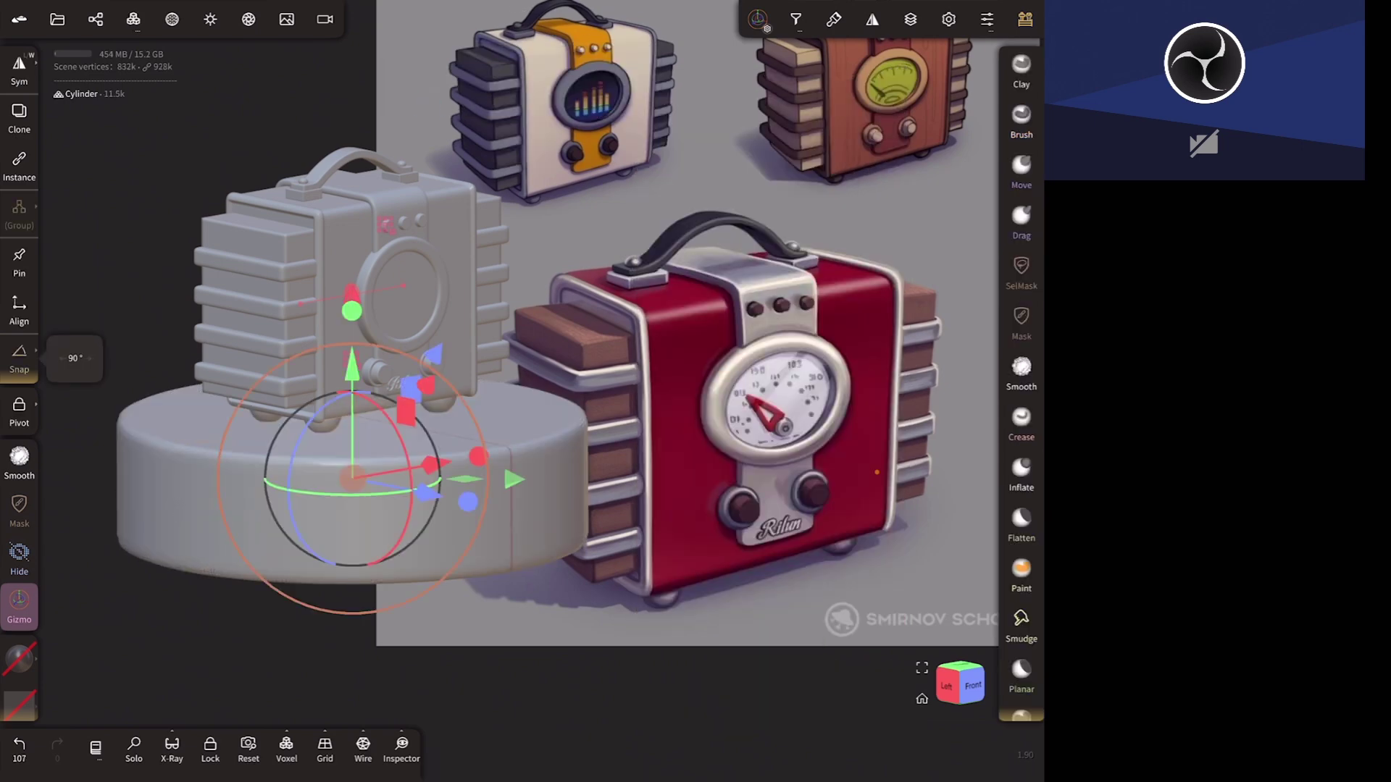
{"action": "mouse_move", "coordinate": [613, 575]}
{"action": "left_mouse_down"}
{"action": "mouse_move", "coordinate": [642, 661]}
{"action": "mouse_move", "coordinate": [711, 612]}
{"action": "mouse_move", "coordinate": [754, 464]}
{"action": "mouse_move", "coordinate": [649, 655]}
{"action": "mouse_move", "coordinate": [776, 428]}
{"action": "mouse_move", "coordinate": [801, 452]}
{"action": "left_mouse_up"}
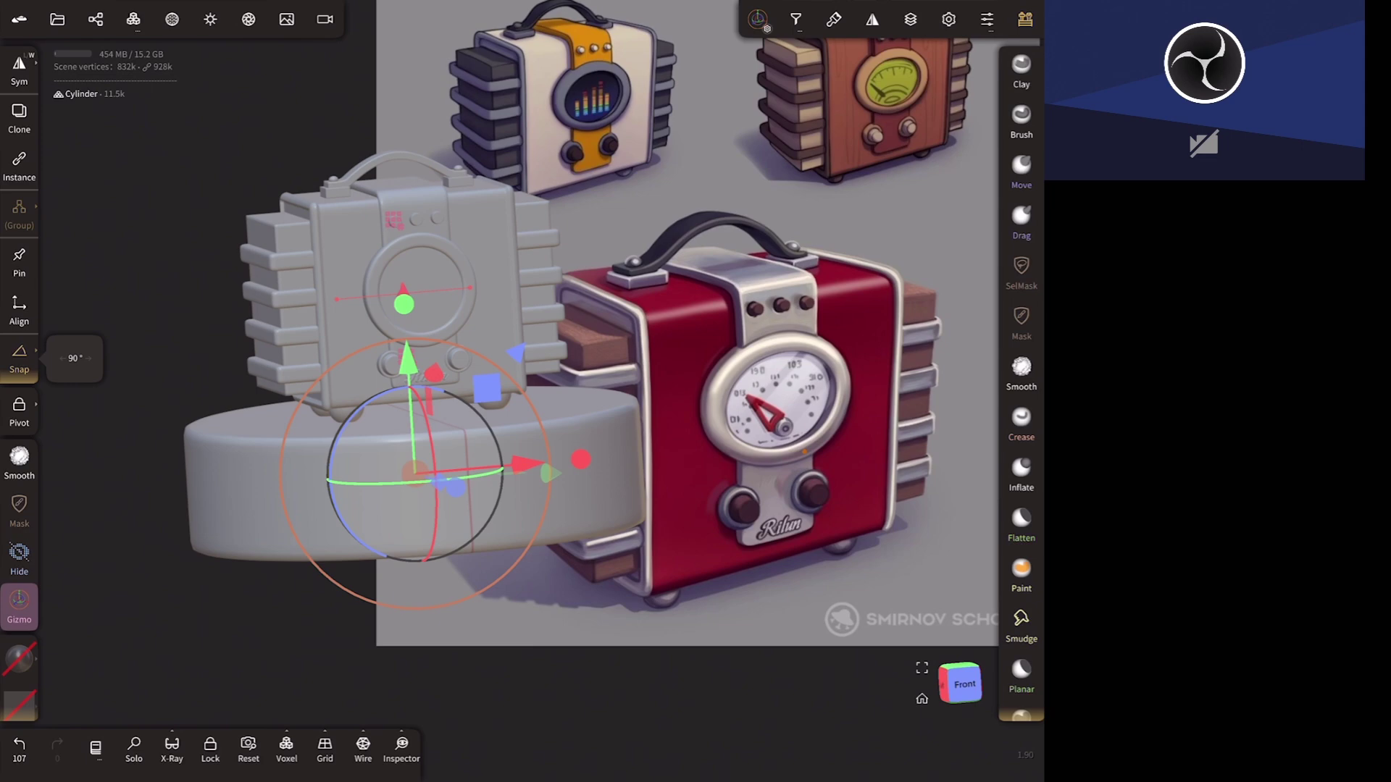
{"action": "left_click", "coordinate": [210, 18]}
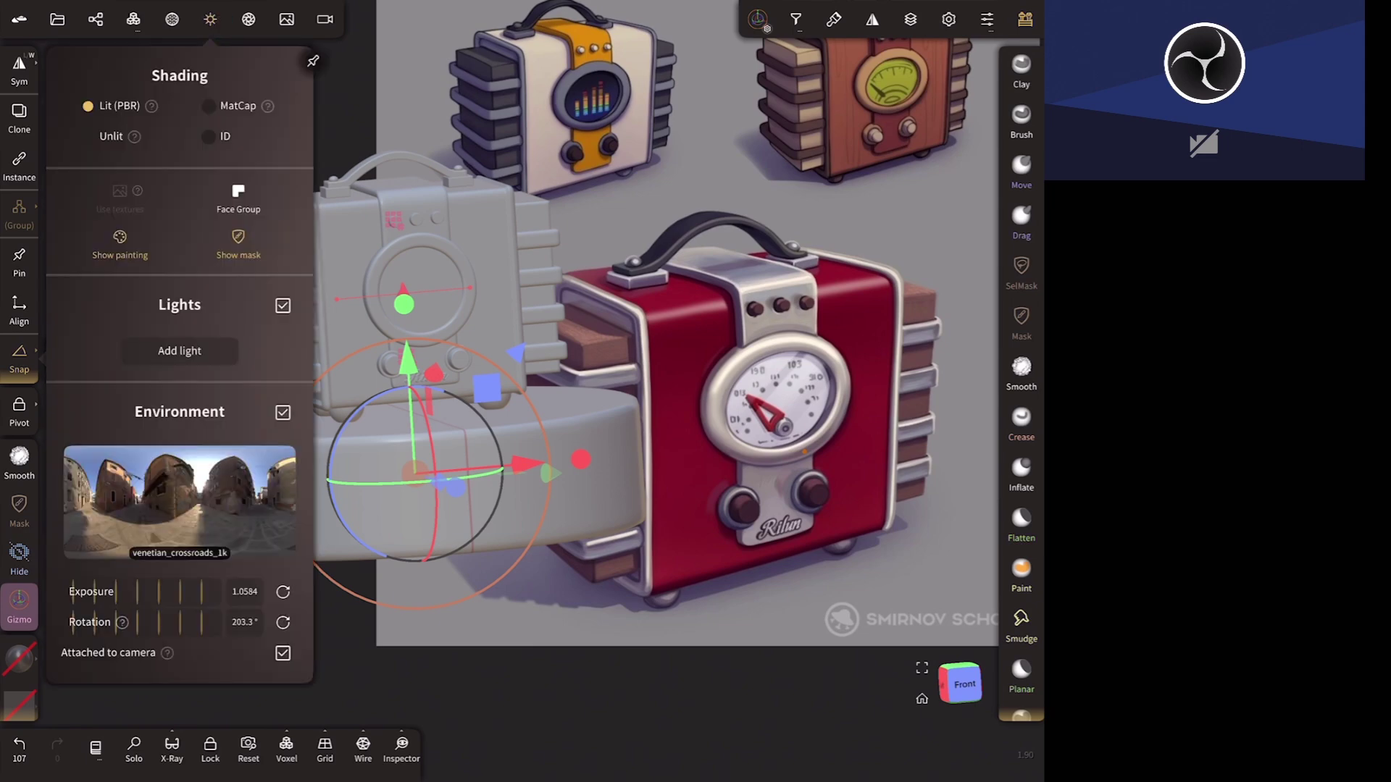
- Turn off the environment lighting and add a sun light to the scene
{"action": "left_click", "coordinate": [282, 412]}
{"action": "left_click_drag", "start_coordinate": [799, 548], "coordinate": [594, 644]}
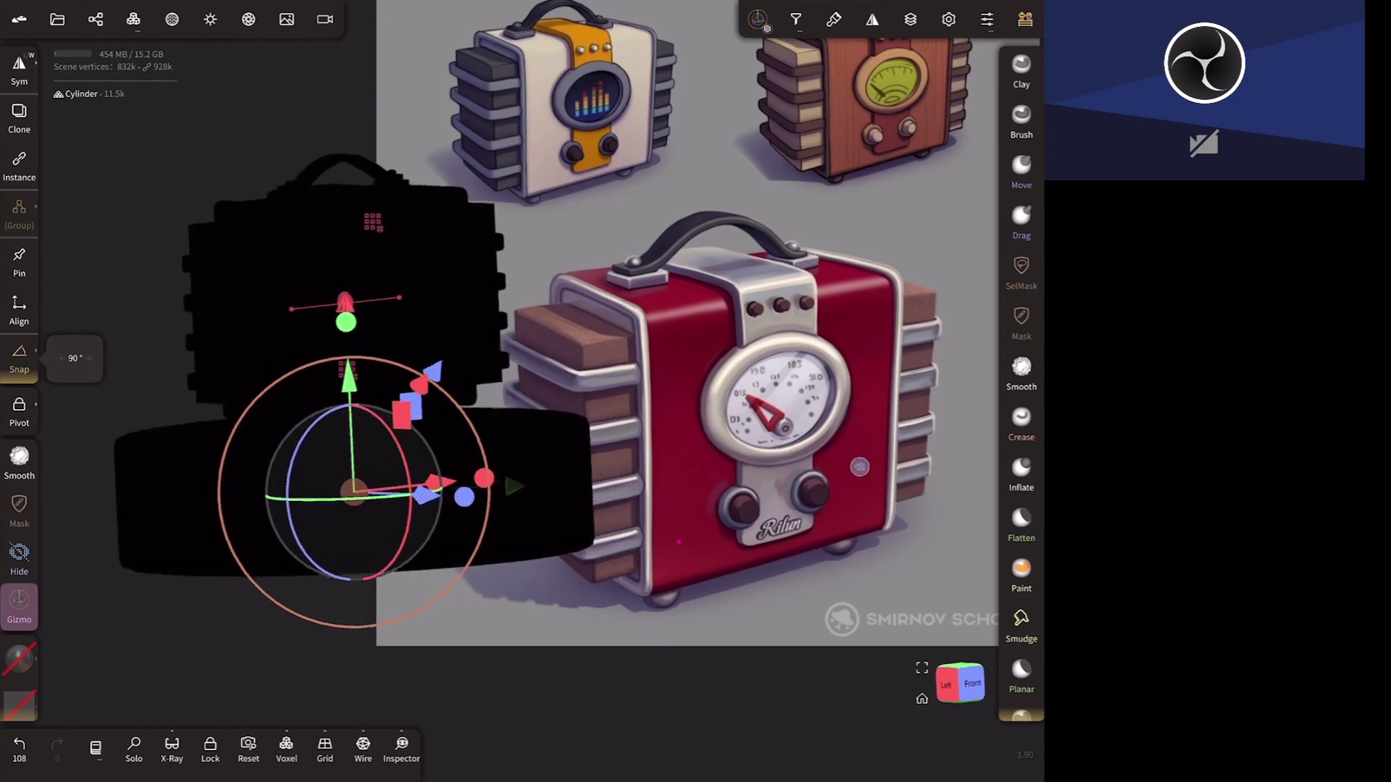
{"action": "left_click", "coordinate": [209, 22]}
{"action": "left_click", "coordinate": [180, 351]}
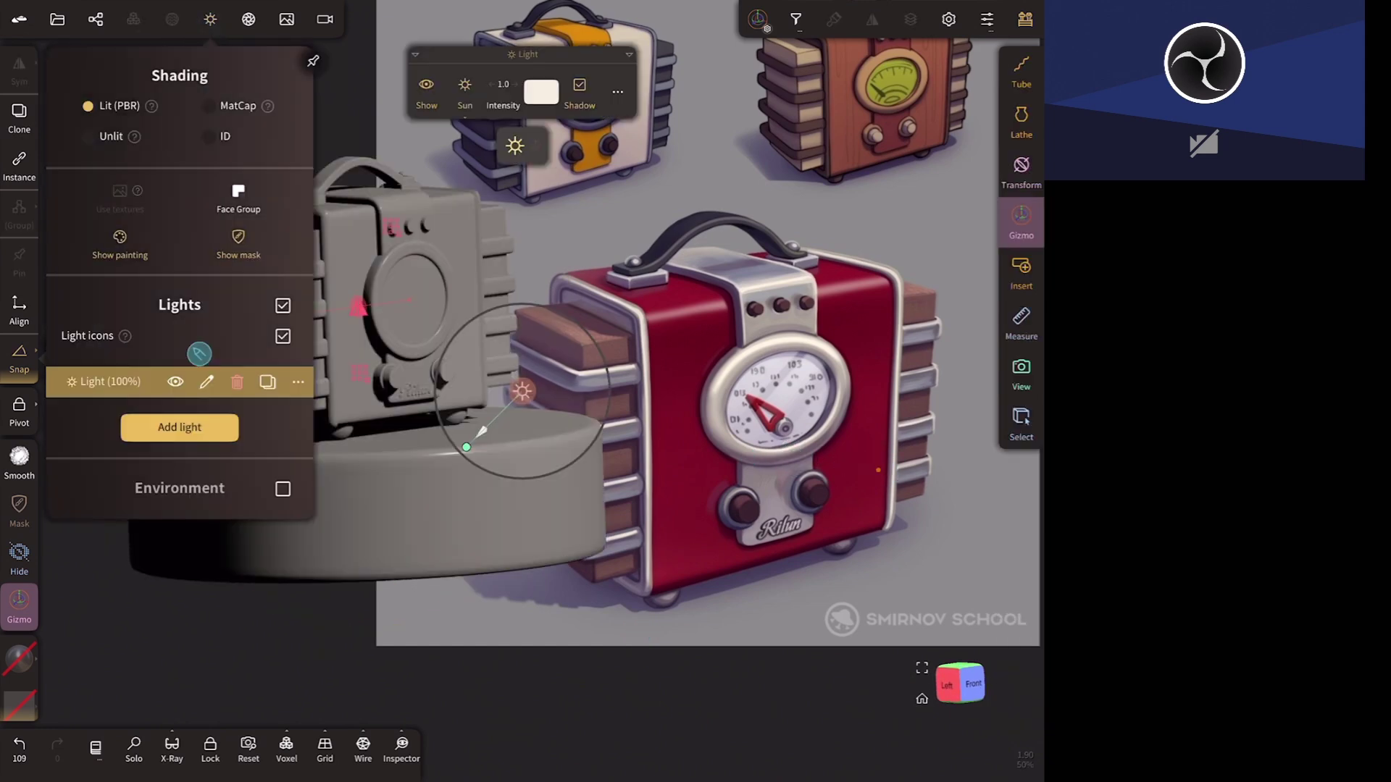
{"action": "left_click_drag", "start_coordinate": [738, 618], "coordinate": [728, 606]}
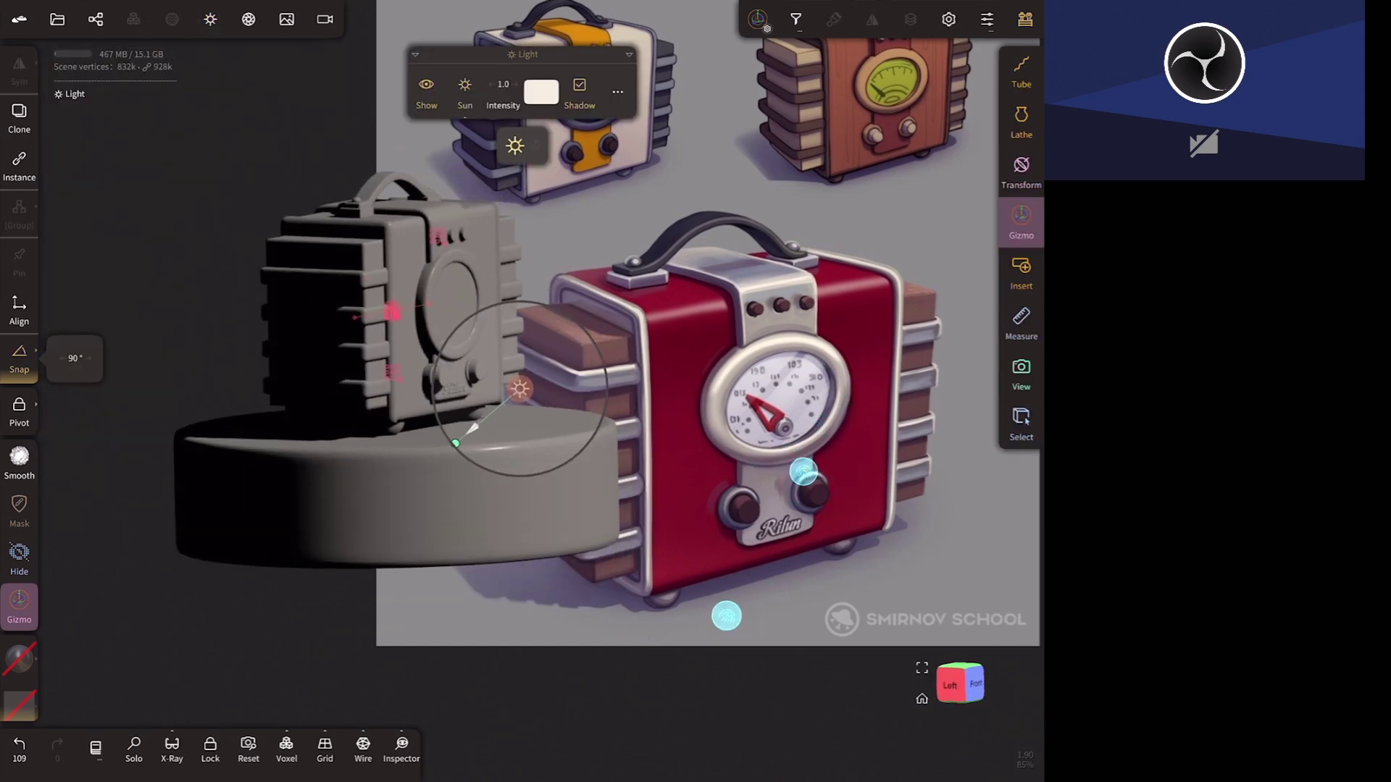
{"action": "left_click", "coordinate": [951, 688]}
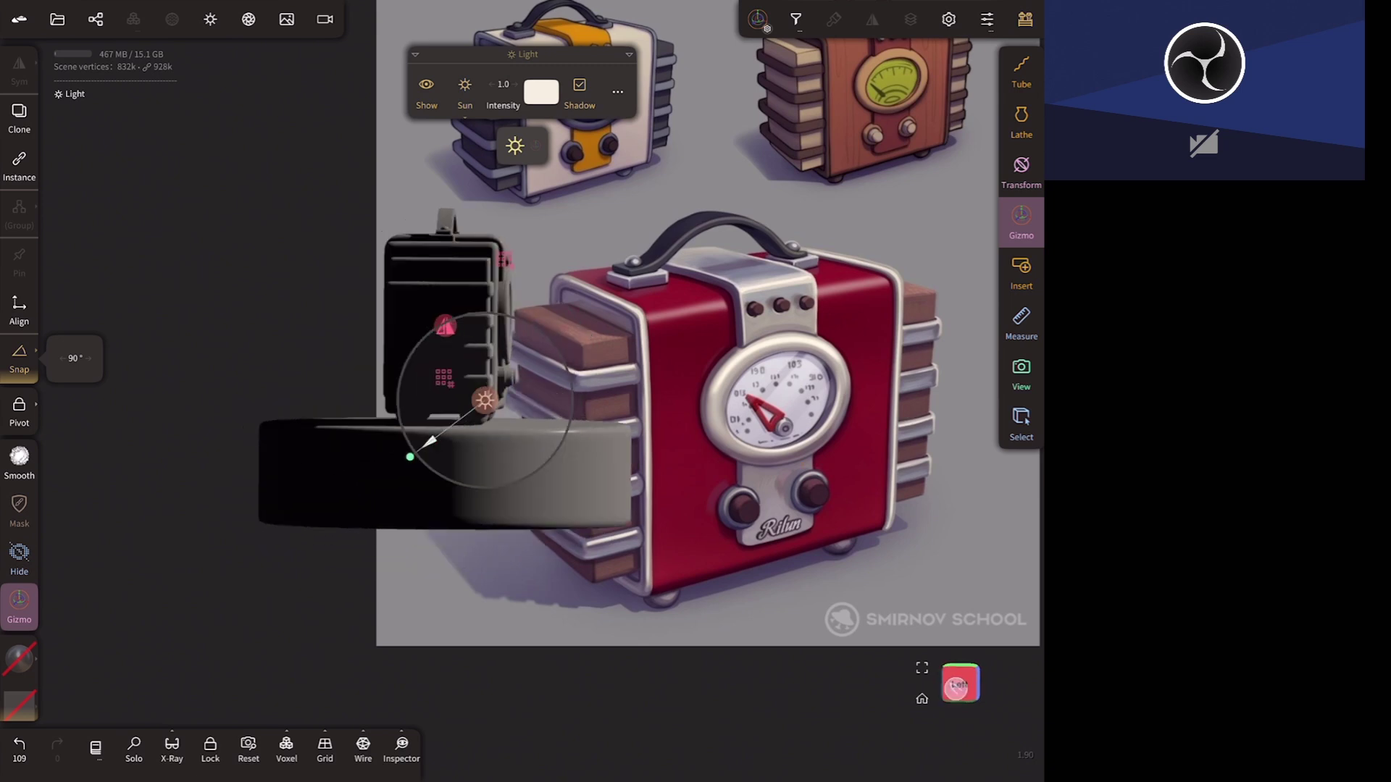
- Position the sun light and aim its direction at the grey radio
{"action": "left_click_drag", "start_coordinate": [484, 402], "coordinate": [844, 244]}
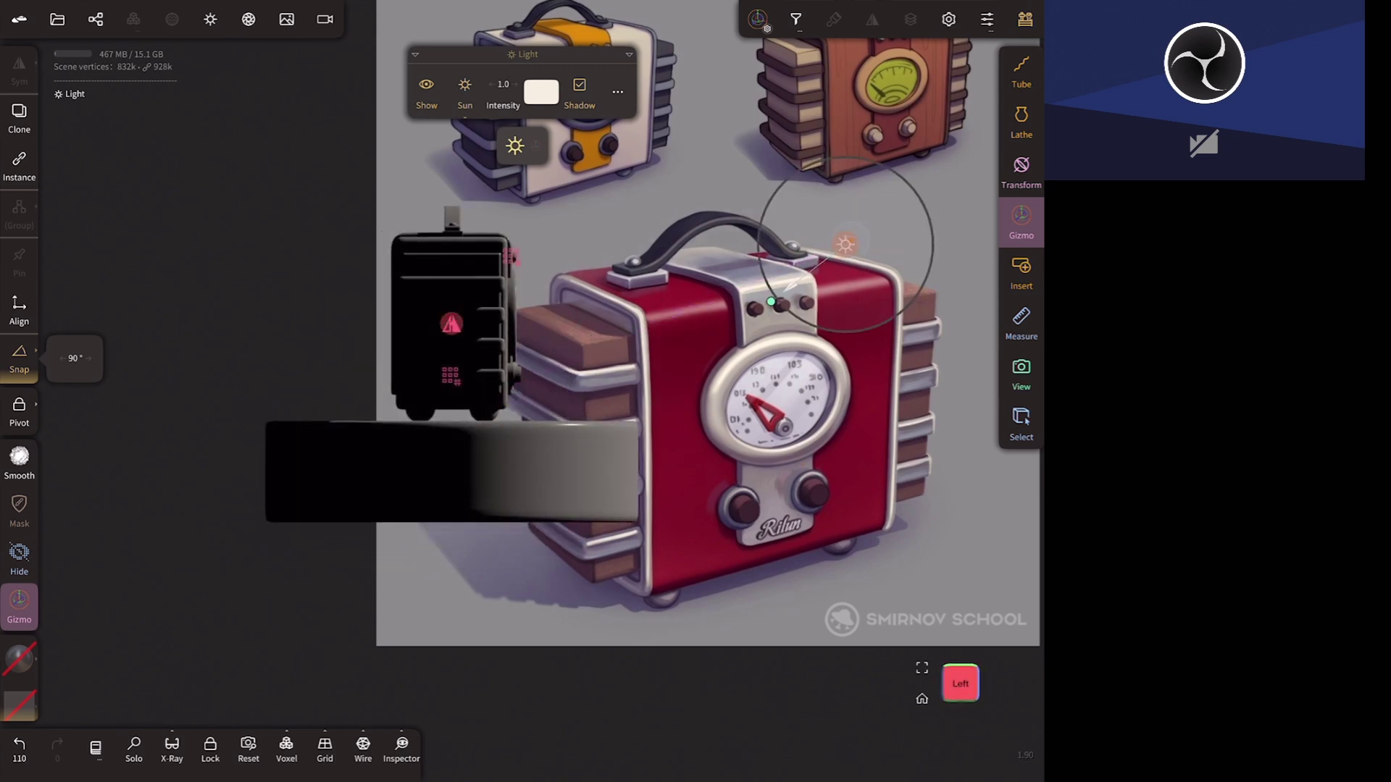
{"action": "left_click_drag", "start_coordinate": [767, 515], "coordinate": [684, 601]}
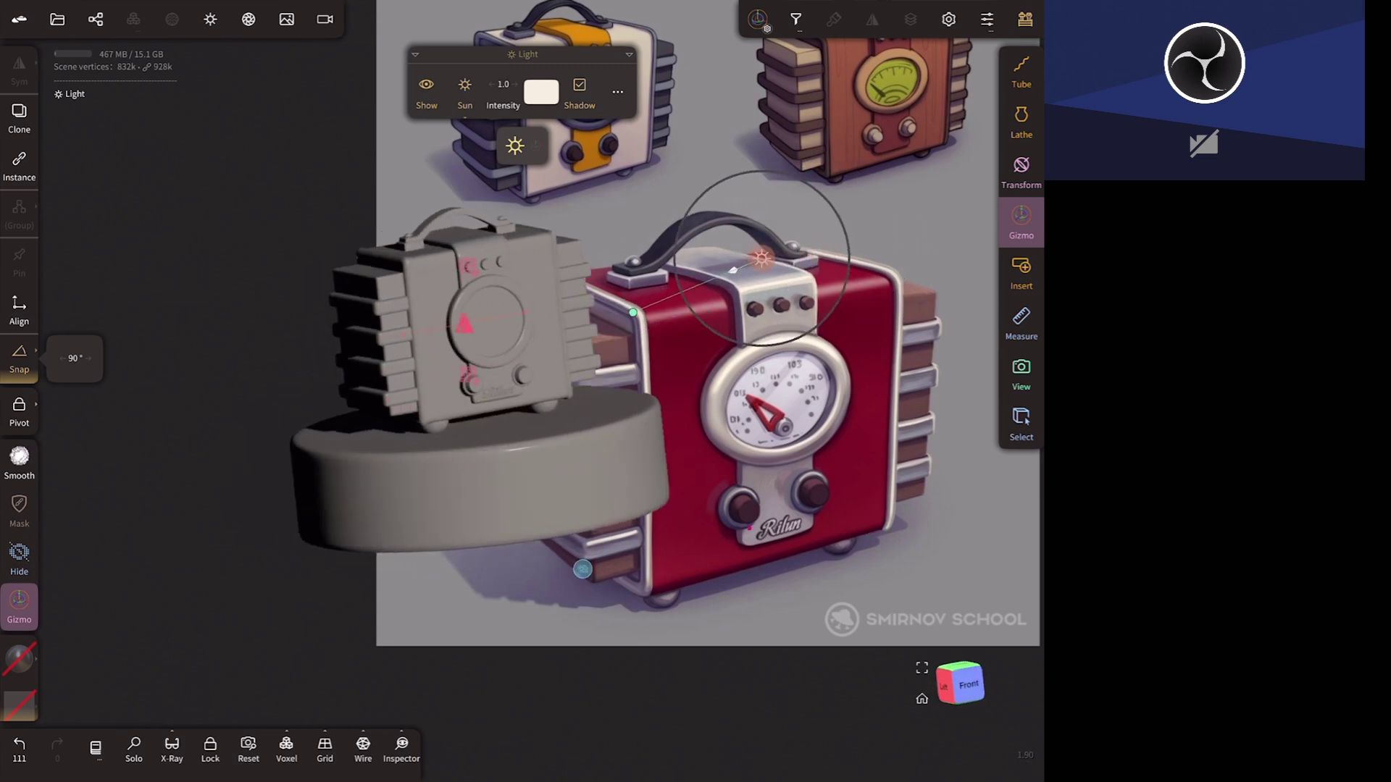
{"action": "left_click_drag", "start_coordinate": [766, 516], "coordinate": [640, 655]}
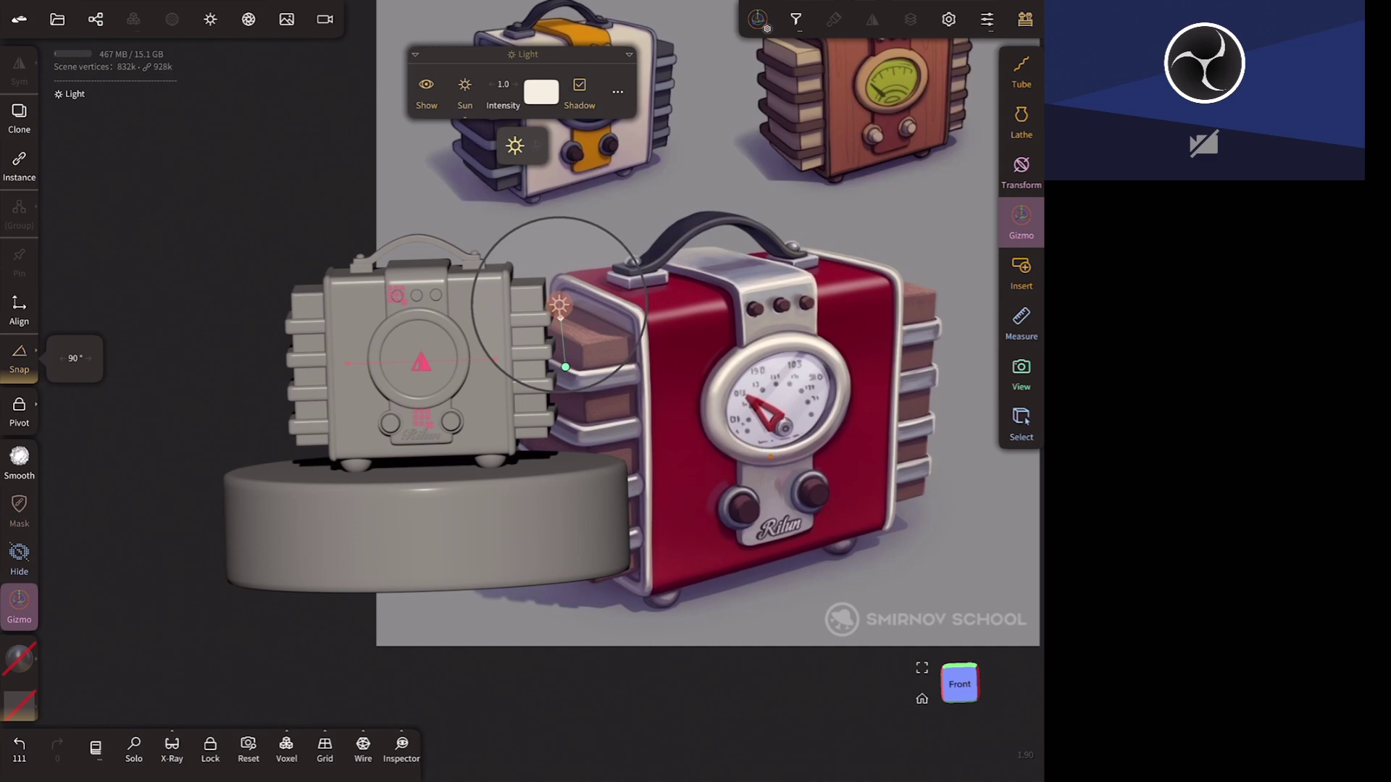
{"action": "left_click_drag", "start_coordinate": [565, 365], "coordinate": [491, 427]}
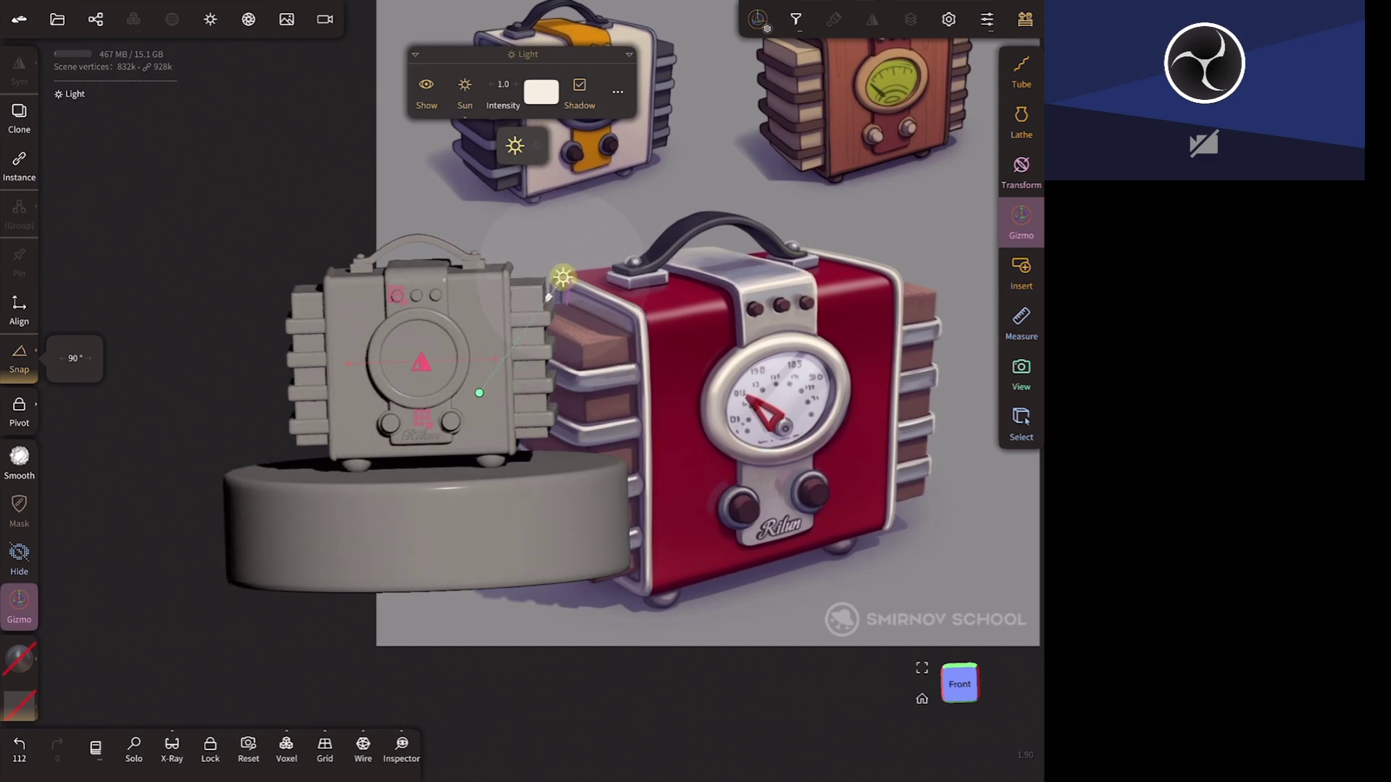
{"action": "left_click_drag", "start_coordinate": [696, 664], "coordinate": [692, 543]}
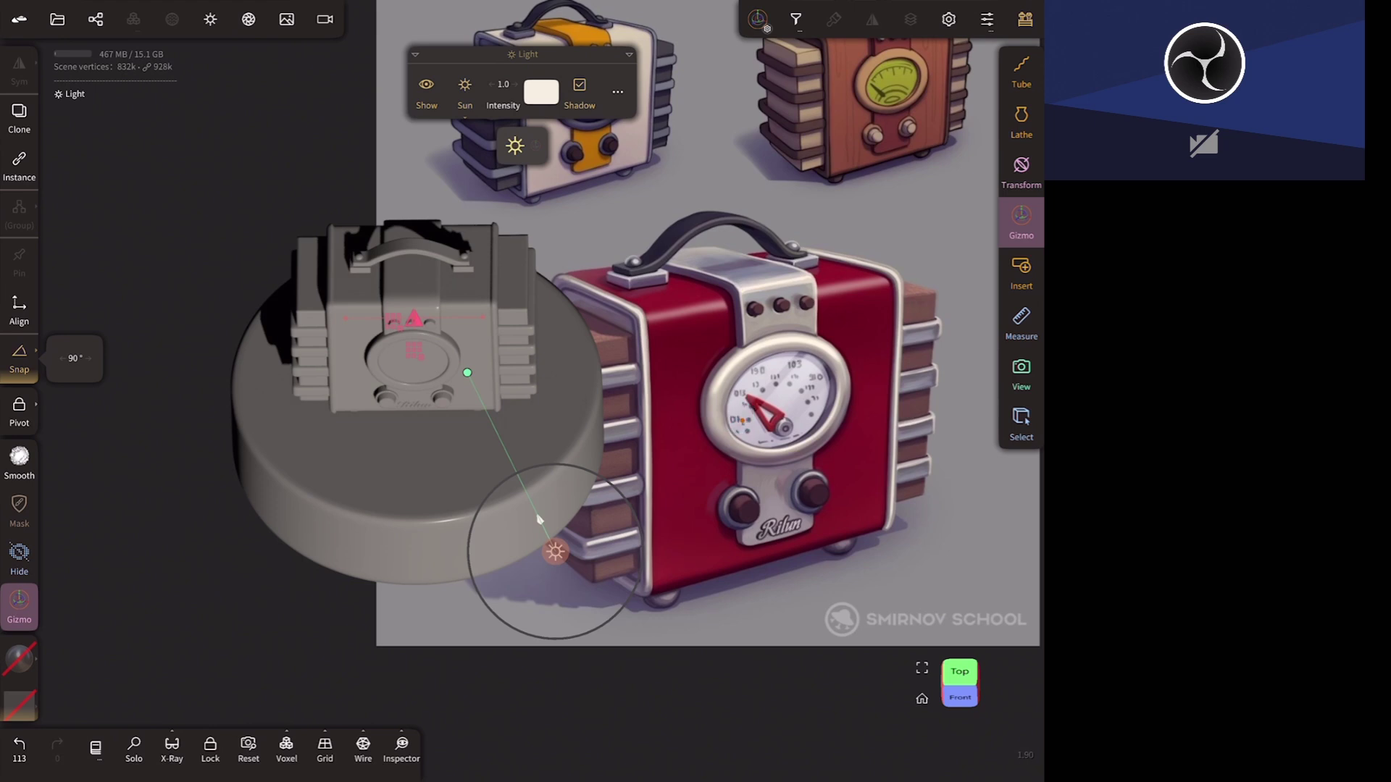
{"action": "left_click_drag", "start_coordinate": [556, 552], "coordinate": [554, 617]}
{"action": "mouse_move", "coordinate": [467, 372]}
{"action": "left_mouse_down"}
{"action": "mouse_move", "coordinate": [462, 431]}
{"action": "mouse_move", "coordinate": [445, 428]}
{"action": "left_mouse_up"}
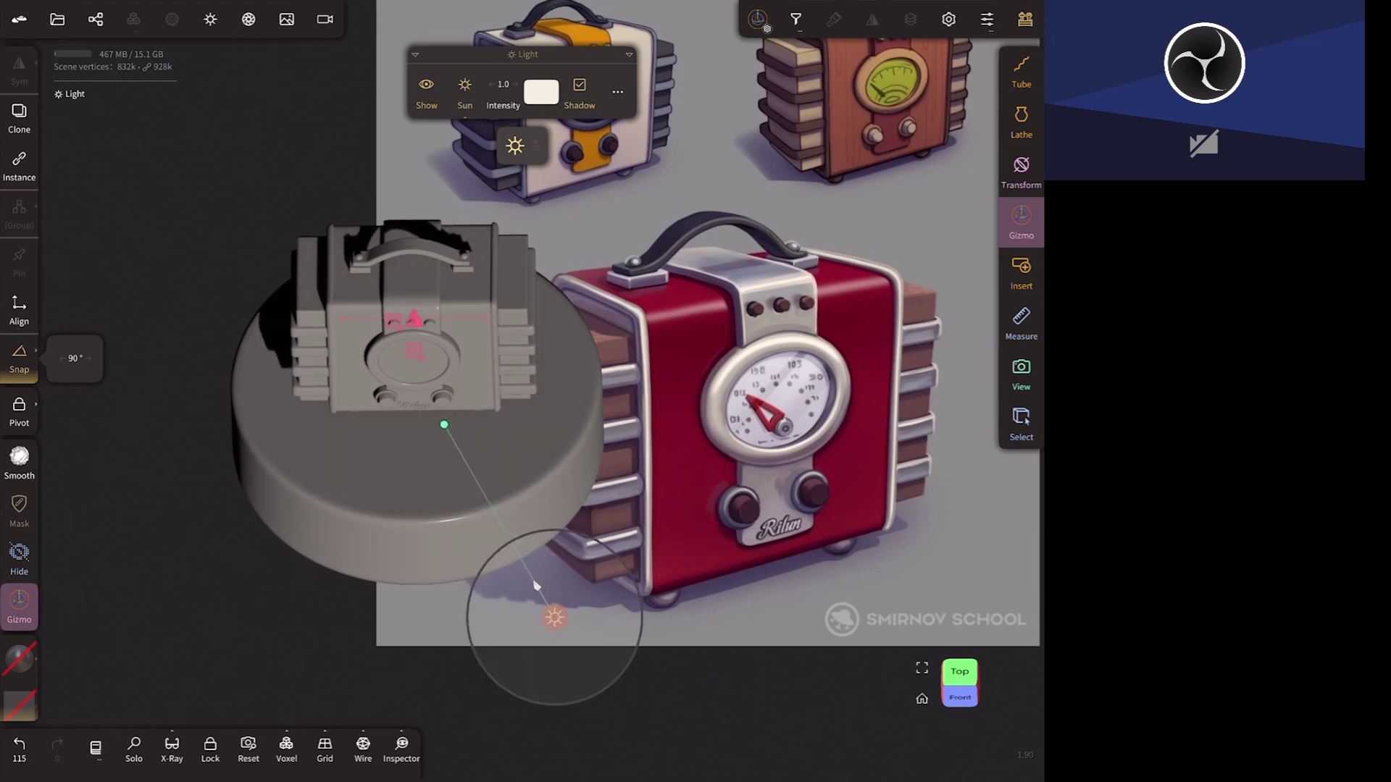
{"action": "left_click_drag", "start_coordinate": [696, 688], "coordinate": [695, 652]}
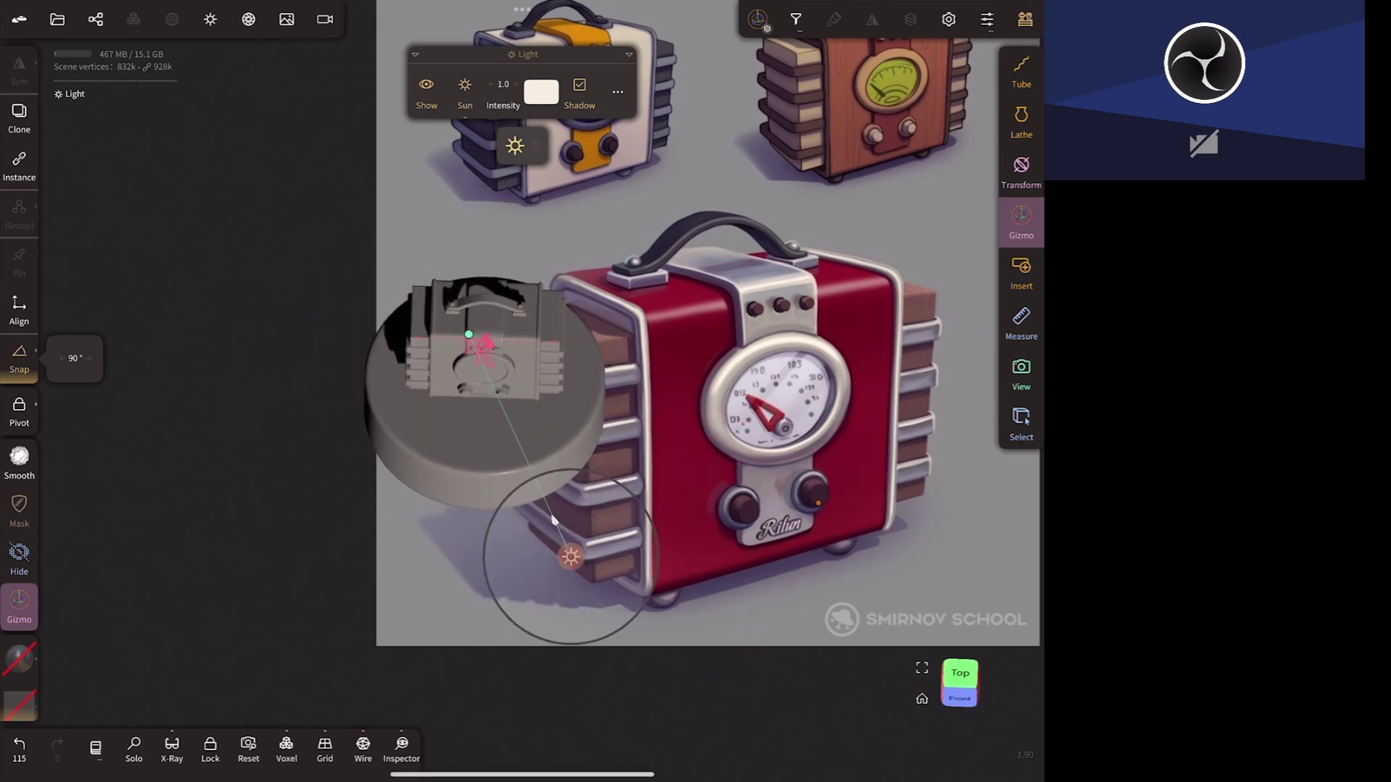
{"action": "left_click_drag", "start_coordinate": [755, 563], "coordinate": [803, 447]}
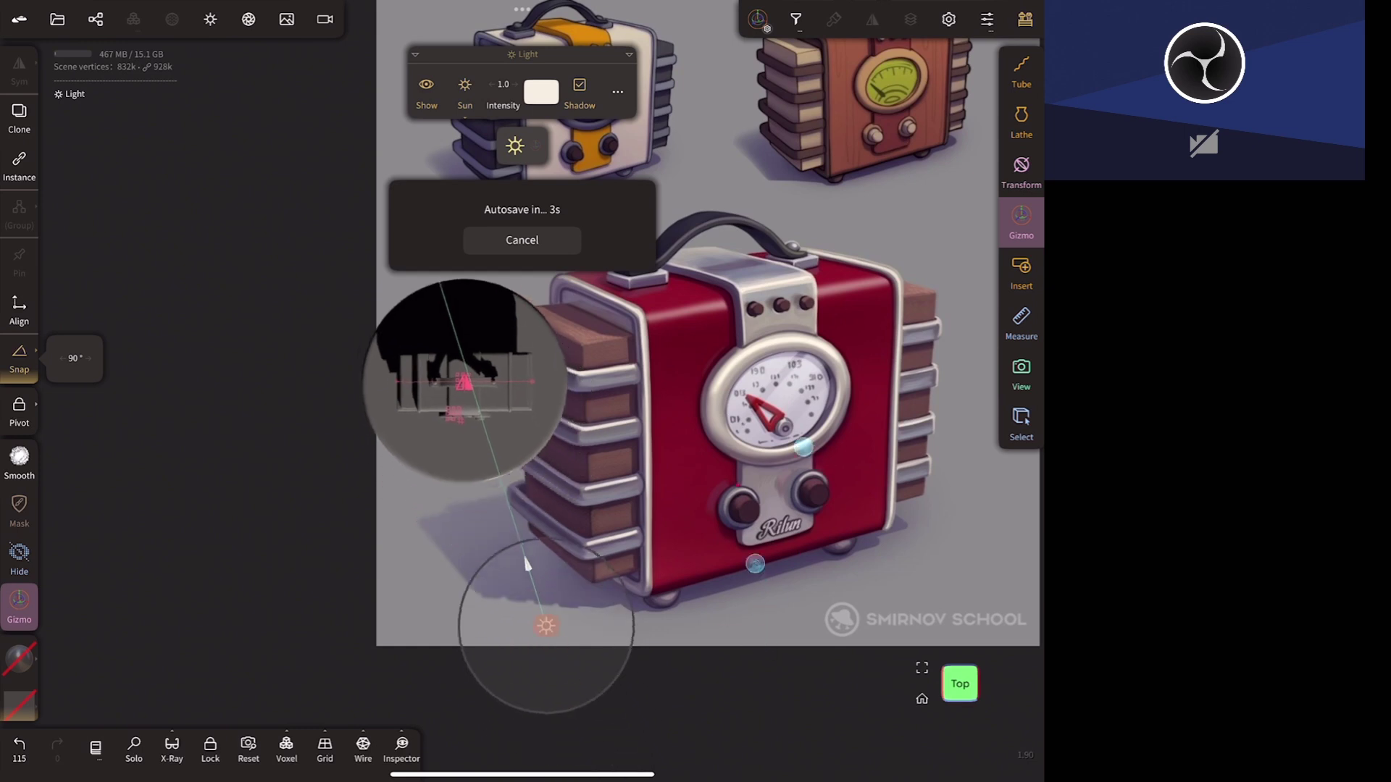
{"action": "left_click_drag", "start_coordinate": [546, 625], "coordinate": [531, 647]}
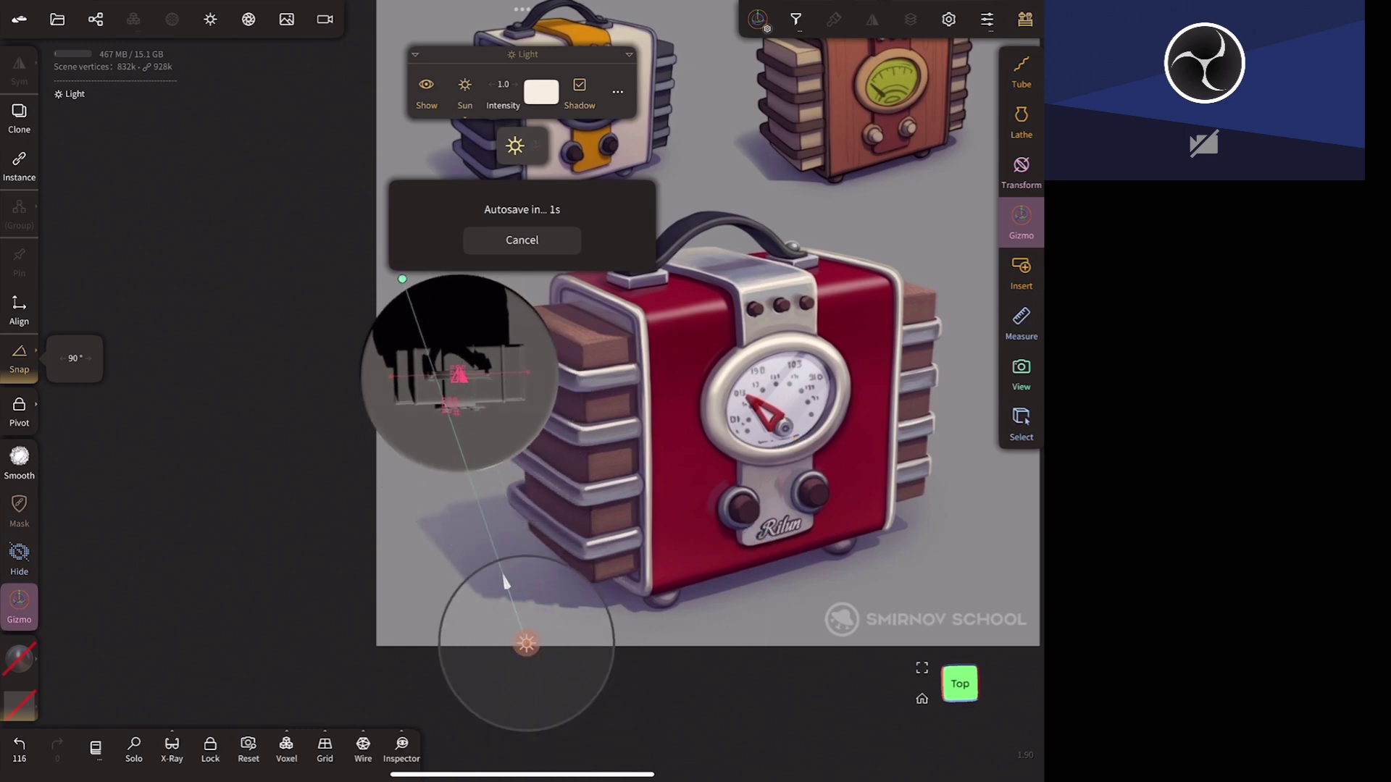
- Add another light and move it around the radio, aiming its target at the body
{"action": "left_click", "coordinate": [210, 19]}
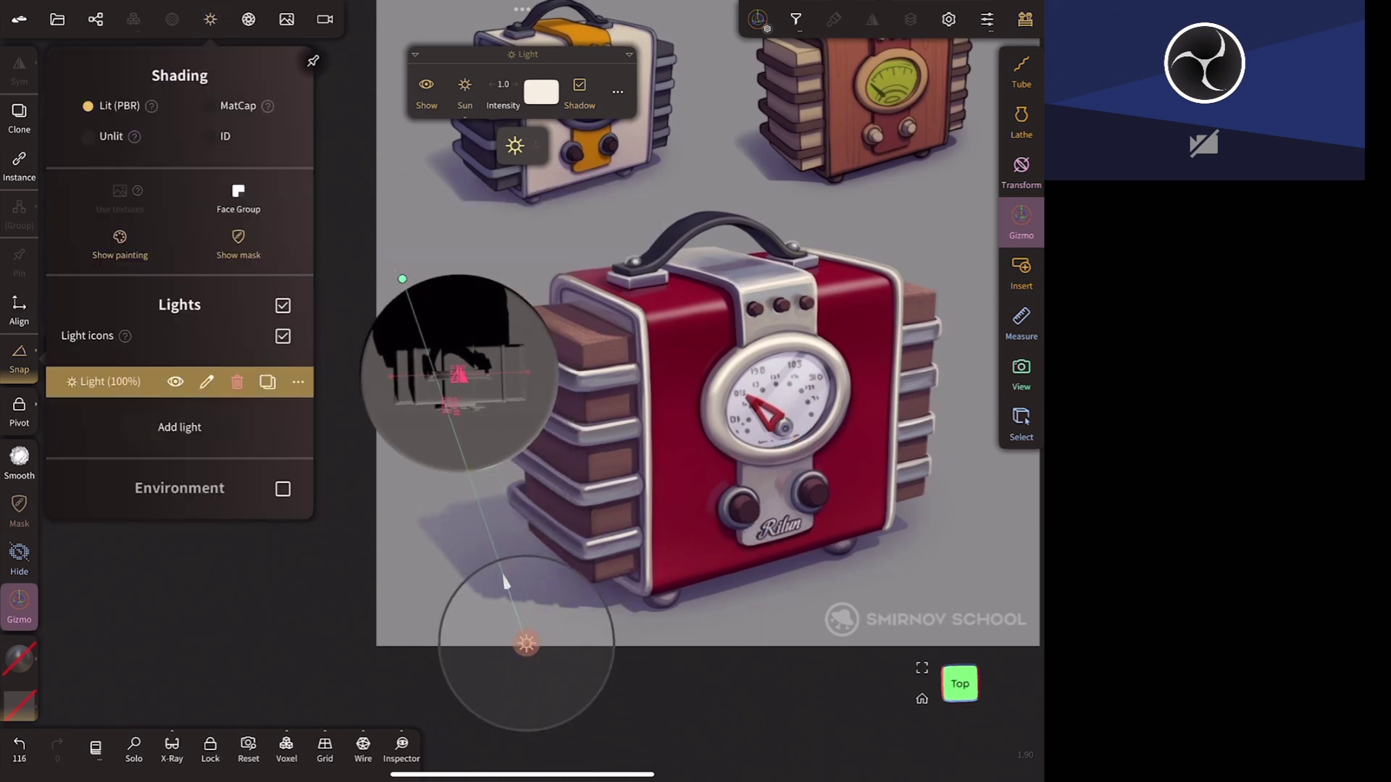
{"action": "left_click", "coordinate": [180, 458]}
{"action": "mouse_move", "coordinate": [283, 630]}
{"action": "left_mouse_down"}
{"action": "mouse_move", "coordinate": [326, 659]}
{"action": "mouse_move", "coordinate": [96, 496]}
{"action": "mouse_move", "coordinate": [455, 405]}
{"action": "left_mouse_up"}
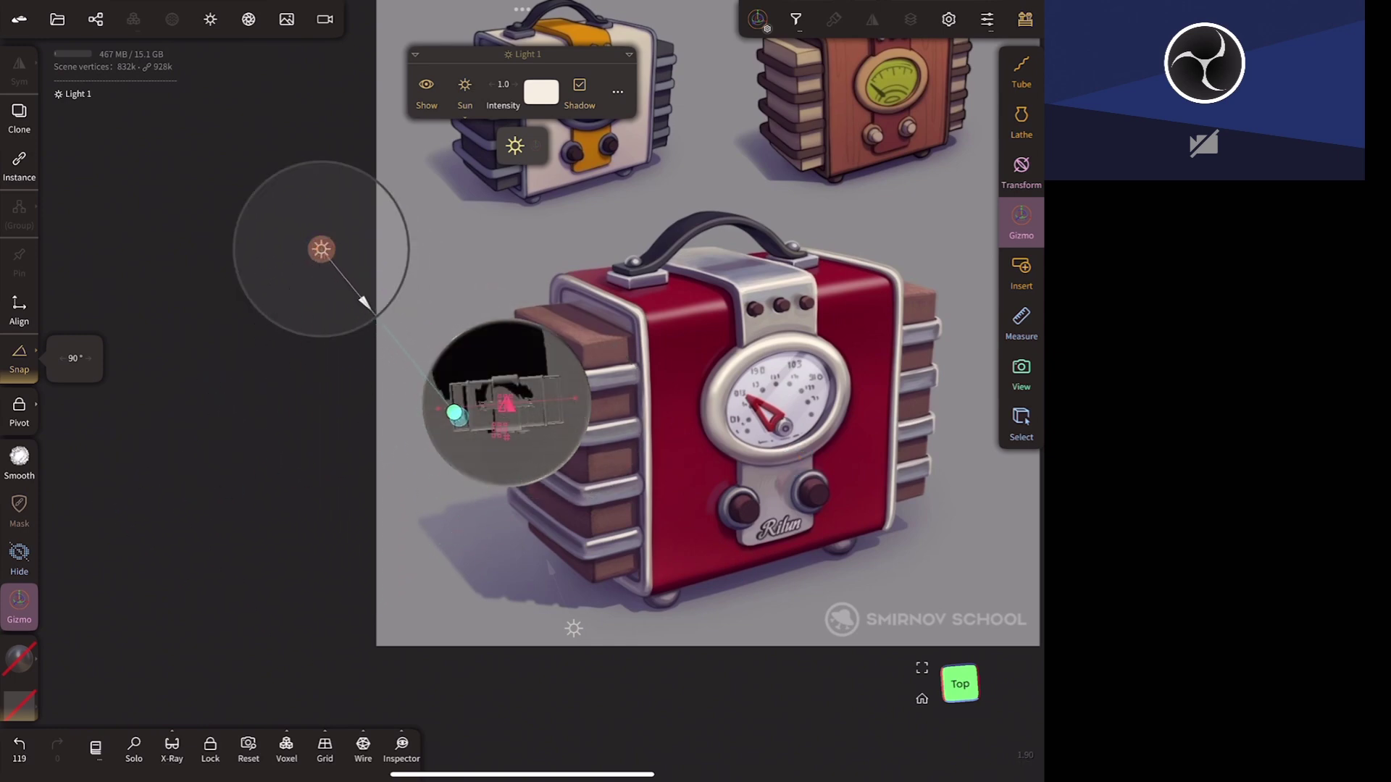
{"action": "left_click_drag", "start_coordinate": [321, 249], "coordinate": [223, 304]}
{"action": "left_click_drag", "start_coordinate": [356, 467], "coordinate": [417, 393]}
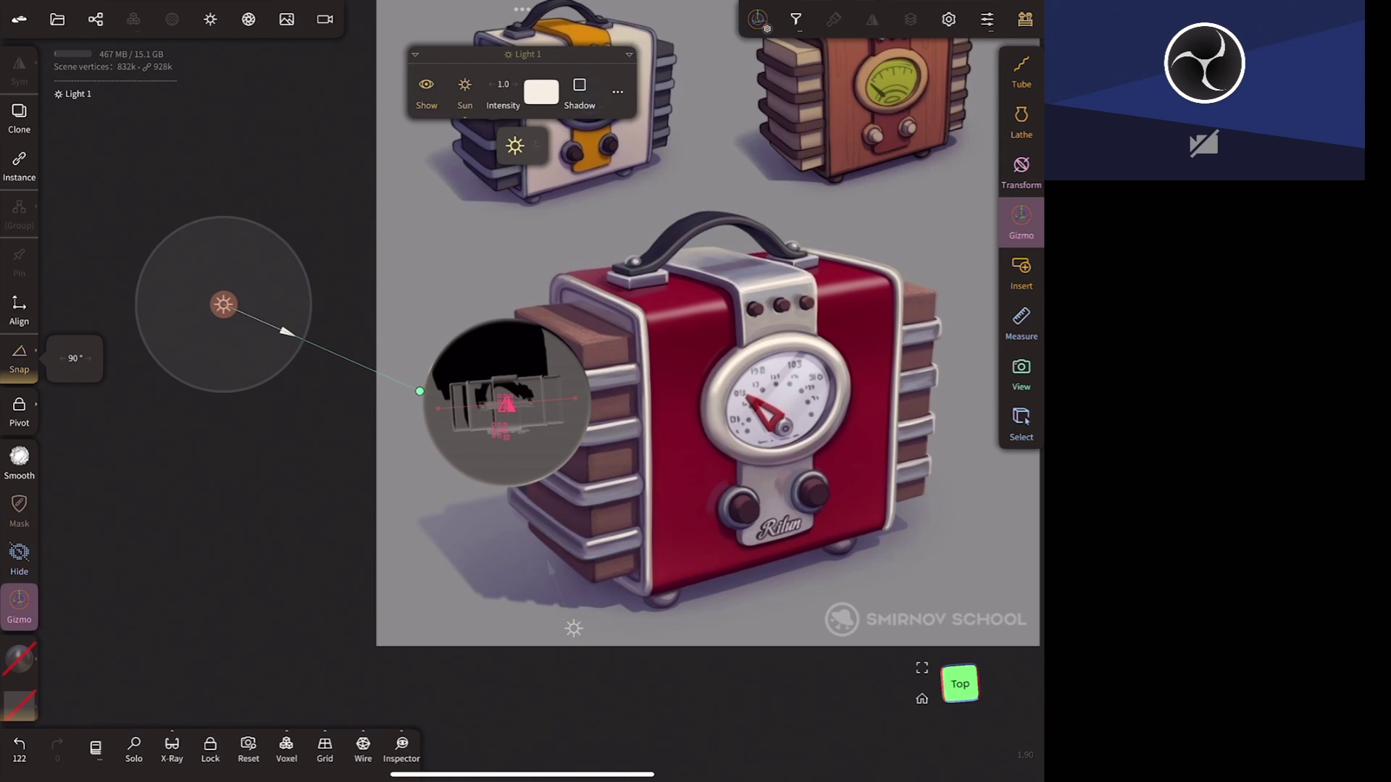
{"action": "mouse_move", "coordinate": [223, 304]}
{"action": "left_mouse_down"}
{"action": "mouse_move", "coordinate": [297, 205]}
{"action": "mouse_move", "coordinate": [270, 329]}
{"action": "left_mouse_up"}
{"action": "left_click", "coordinate": [945, 681]}
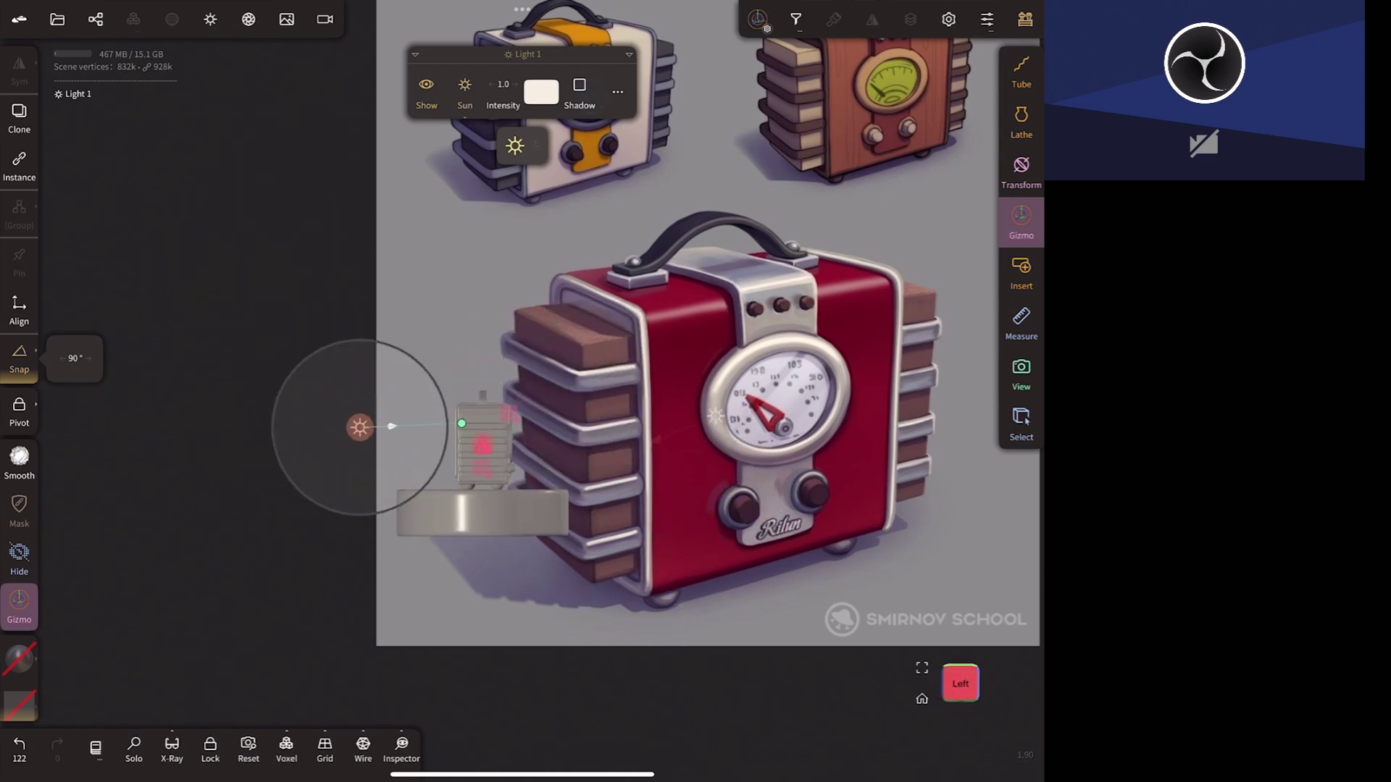
{"action": "left_click_drag", "start_coordinate": [461, 423], "coordinate": [464, 481]}
{"action": "left_click_drag", "start_coordinate": [360, 428], "coordinate": [333, 352]}
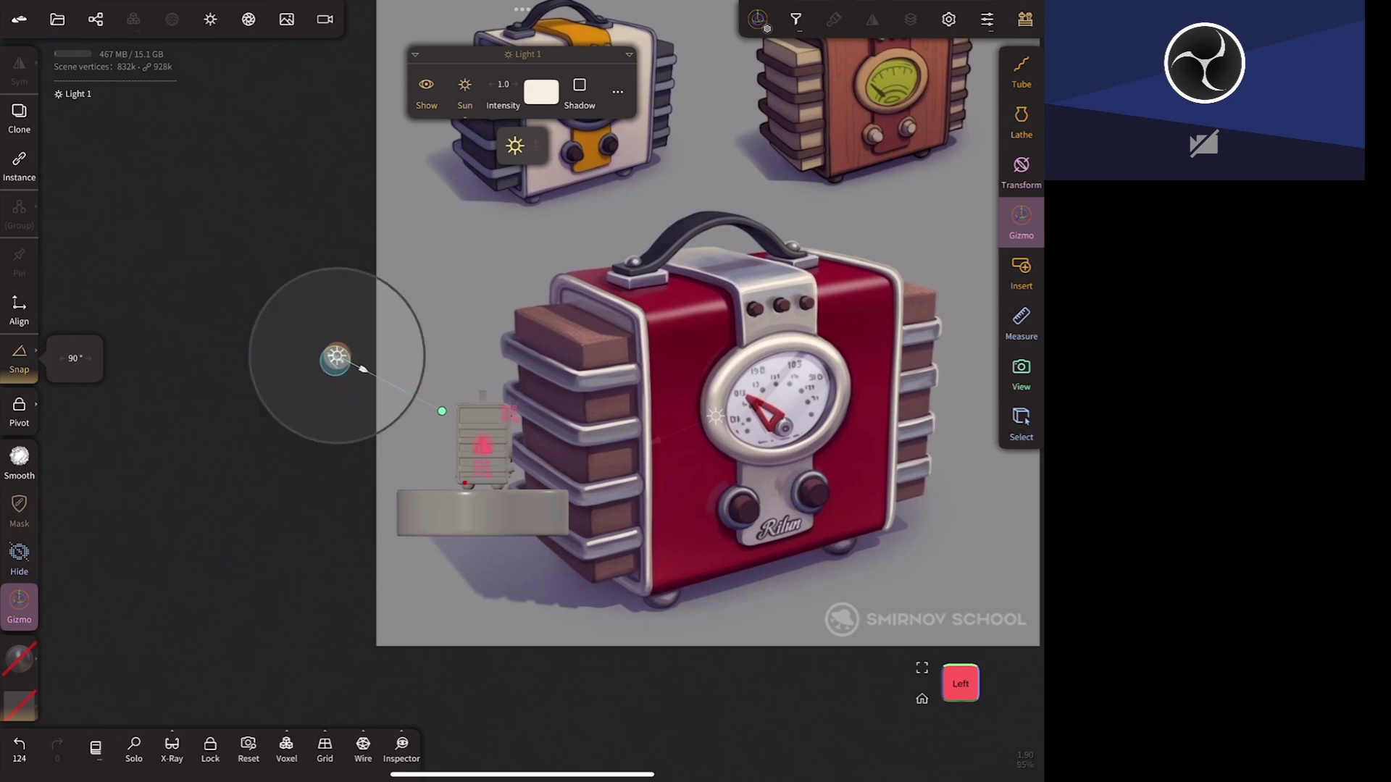
{"action": "left_click_drag", "start_coordinate": [605, 672], "coordinate": [704, 629]}
{"action": "mouse_move", "coordinate": [603, 598]}
{"action": "left_mouse_down"}
{"action": "mouse_move", "coordinate": [677, 605]}
{"action": "mouse_move", "coordinate": [681, 553]}
{"action": "mouse_move", "coordinate": [568, 681]}
{"action": "left_mouse_up"}
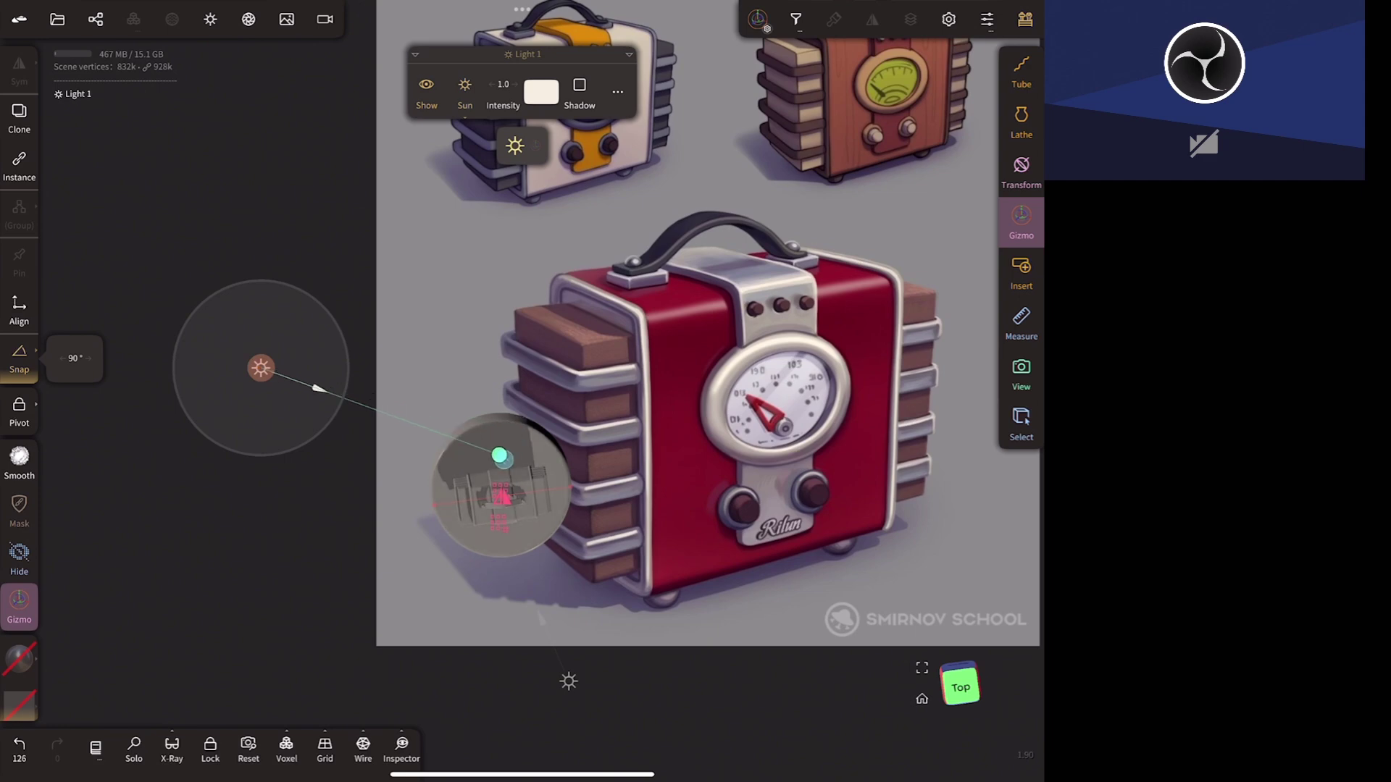
{"action": "left_click_drag", "start_coordinate": [516, 452], "coordinate": [480, 489]}
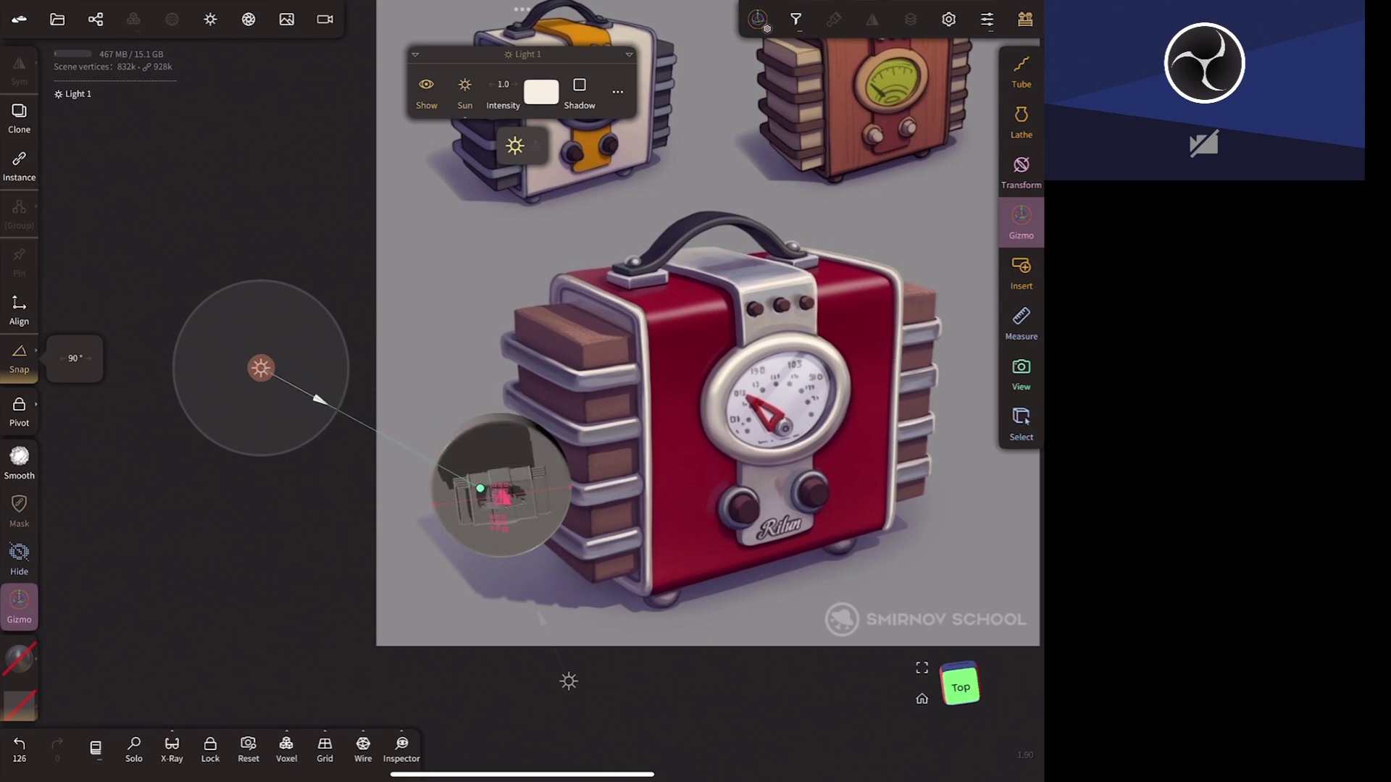
- Aim Light 2 at the radio from the front, disable its shadow, and show the main menu
{"action": "left_click", "coordinate": [210, 19]}
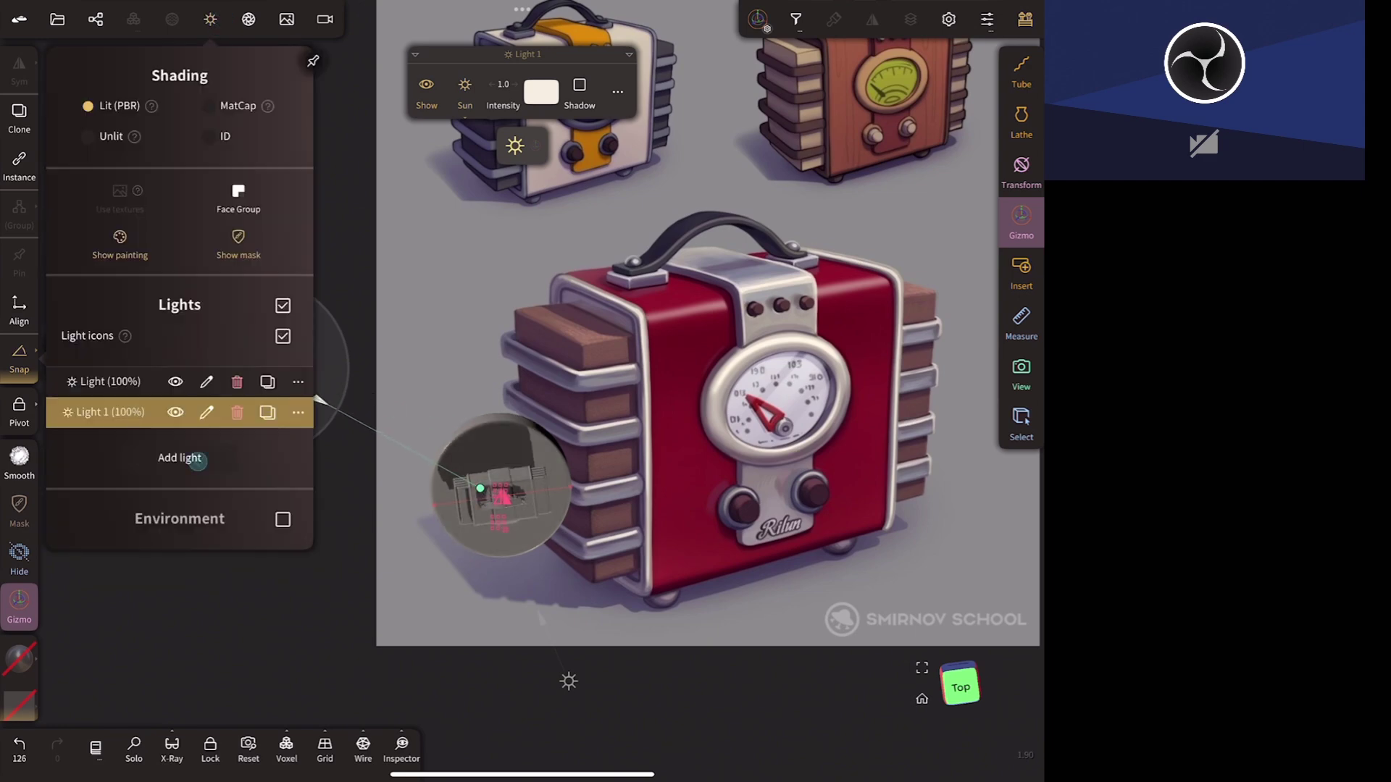
{"action": "left_click", "coordinate": [197, 460]}
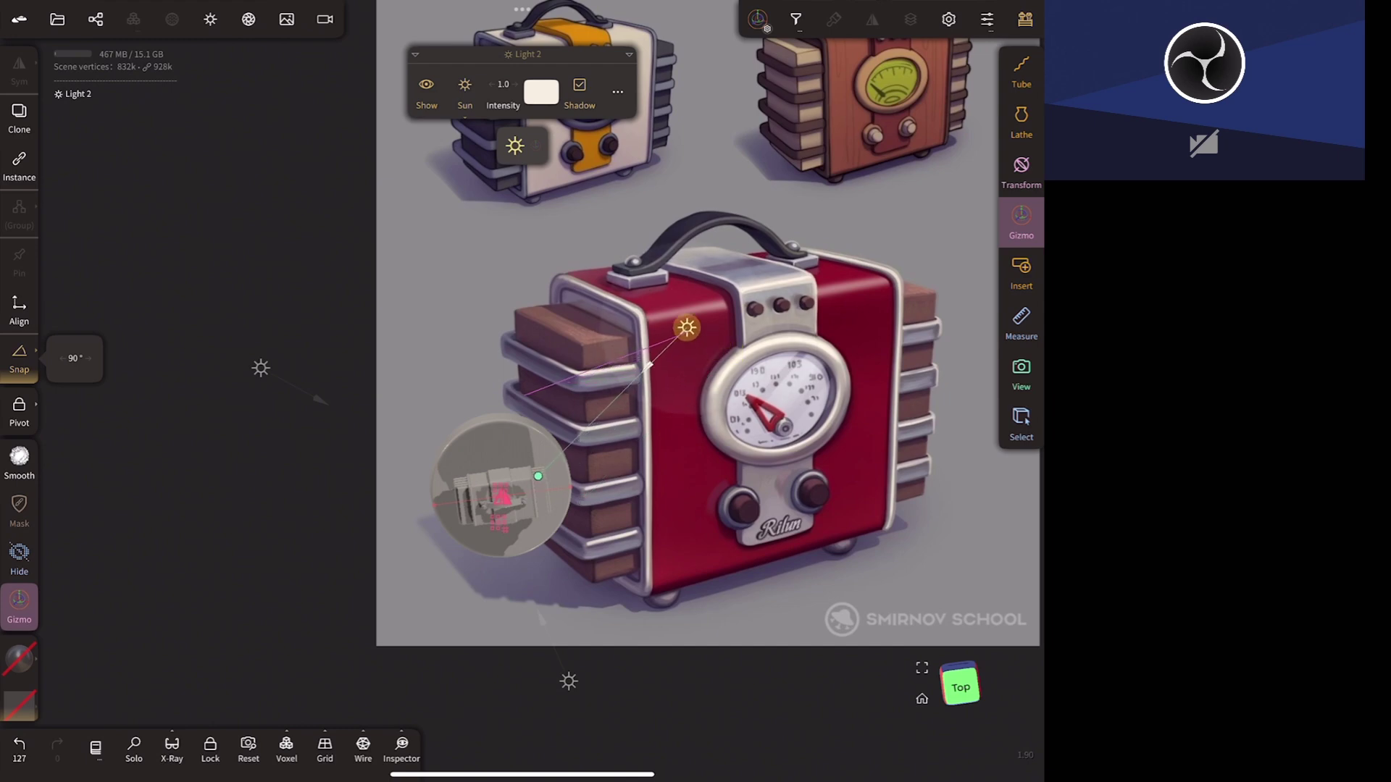
{"action": "left_click_drag", "start_coordinate": [539, 476], "coordinate": [541, 549]}
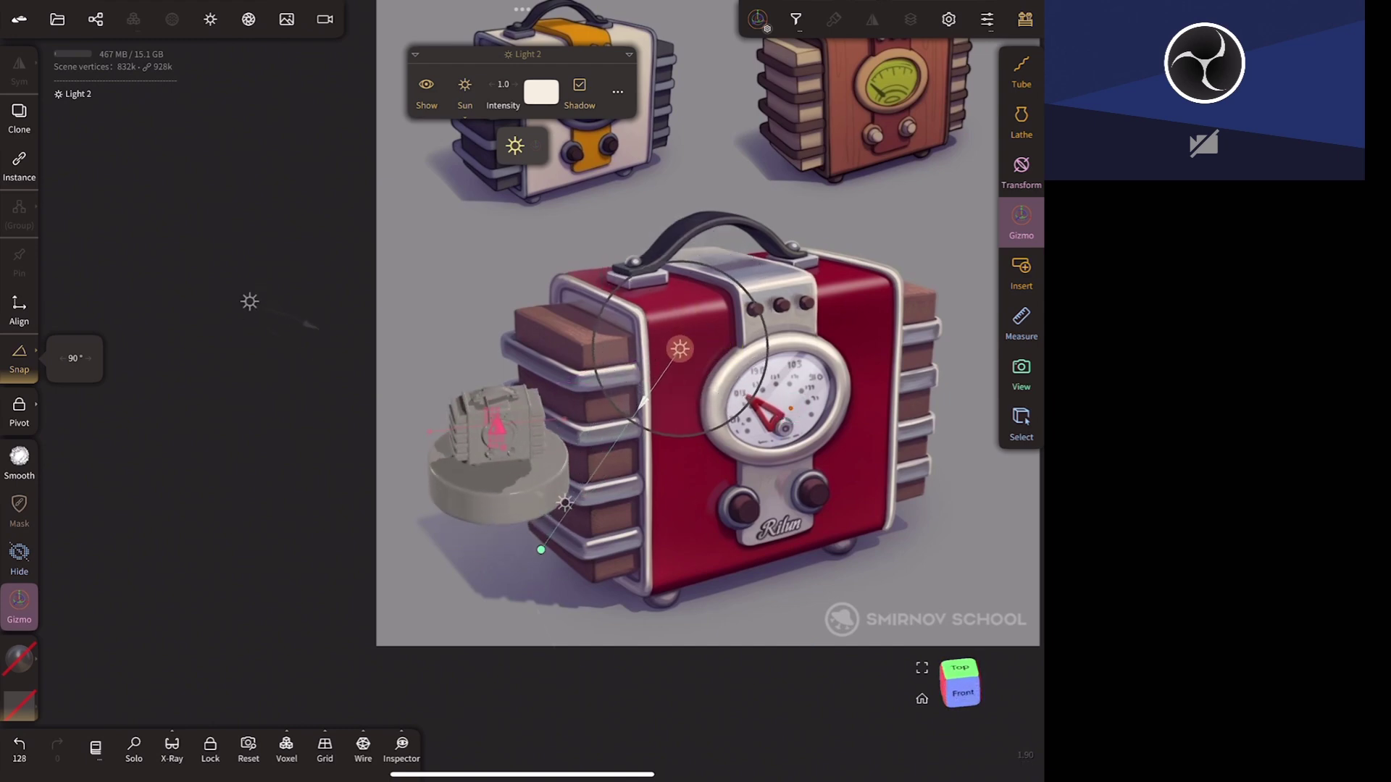
{"action": "left_click", "coordinate": [959, 688]}
{"action": "left_click_drag", "start_coordinate": [661, 484], "coordinate": [719, 294]}
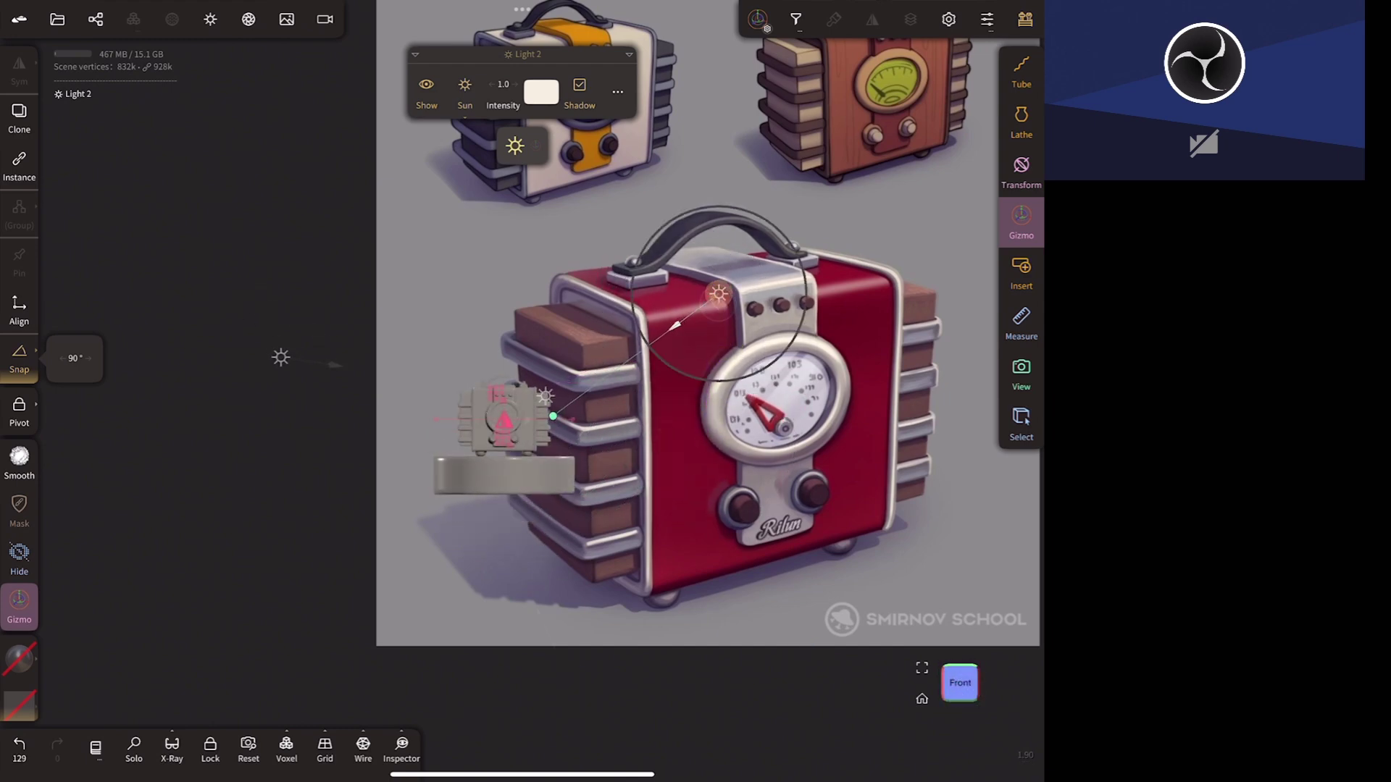
{"action": "left_click_drag", "start_coordinate": [553, 416], "coordinate": [519, 435]}
{"action": "mouse_move", "coordinate": [830, 568]}
{"action": "left_mouse_down"}
{"action": "mouse_move", "coordinate": [378, 637]}
{"action": "mouse_move", "coordinate": [612, 633]}
{"action": "mouse_move", "coordinate": [533, 578]}
{"action": "mouse_move", "coordinate": [835, 584]}
{"action": "mouse_move", "coordinate": [745, 621]}
{"action": "mouse_move", "coordinate": [726, 572]}
{"action": "mouse_move", "coordinate": [698, 620]}
{"action": "mouse_move", "coordinate": [783, 642]}
{"action": "mouse_move", "coordinate": [925, 497]}
{"action": "mouse_move", "coordinate": [879, 578]}
{"action": "left_mouse_up"}
{"action": "left_click", "coordinate": [579, 84]}
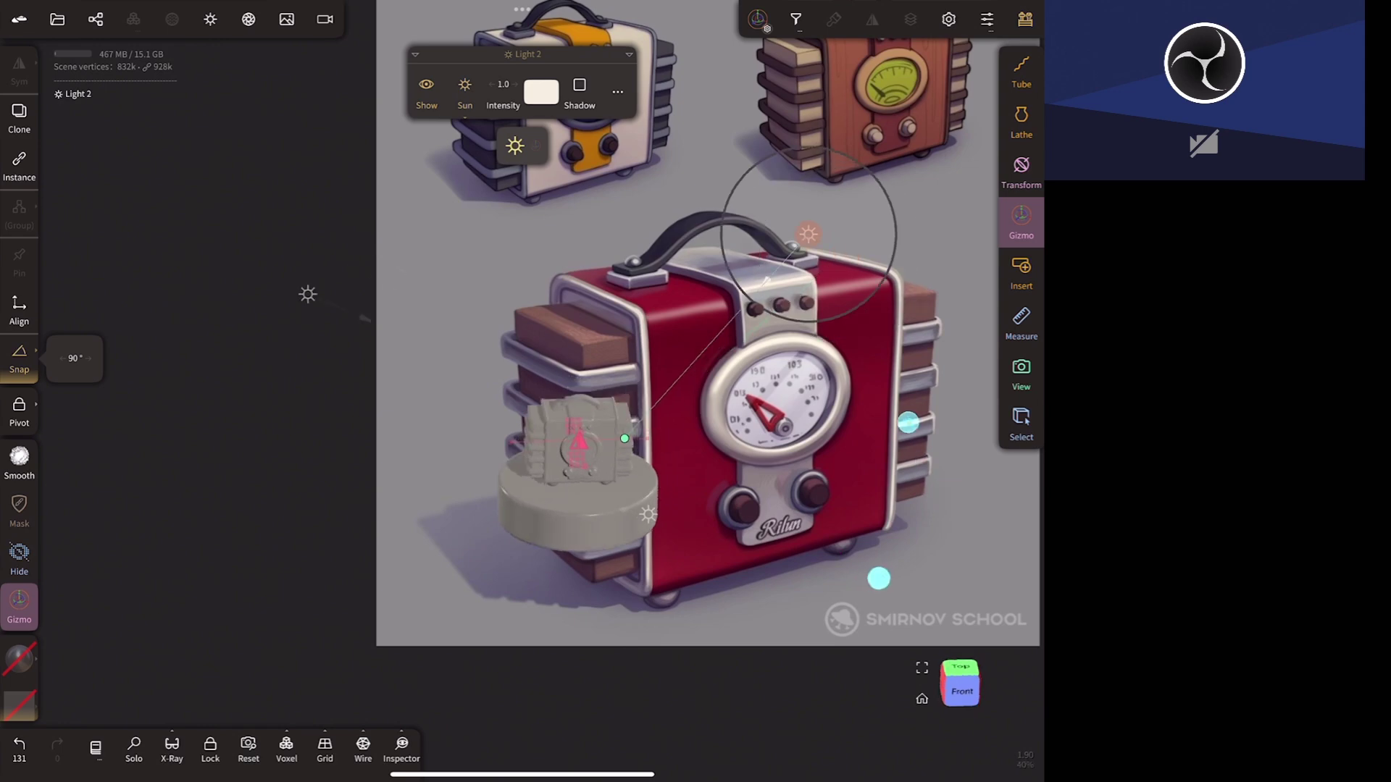
{"action": "left_click", "coordinate": [19, 19]}
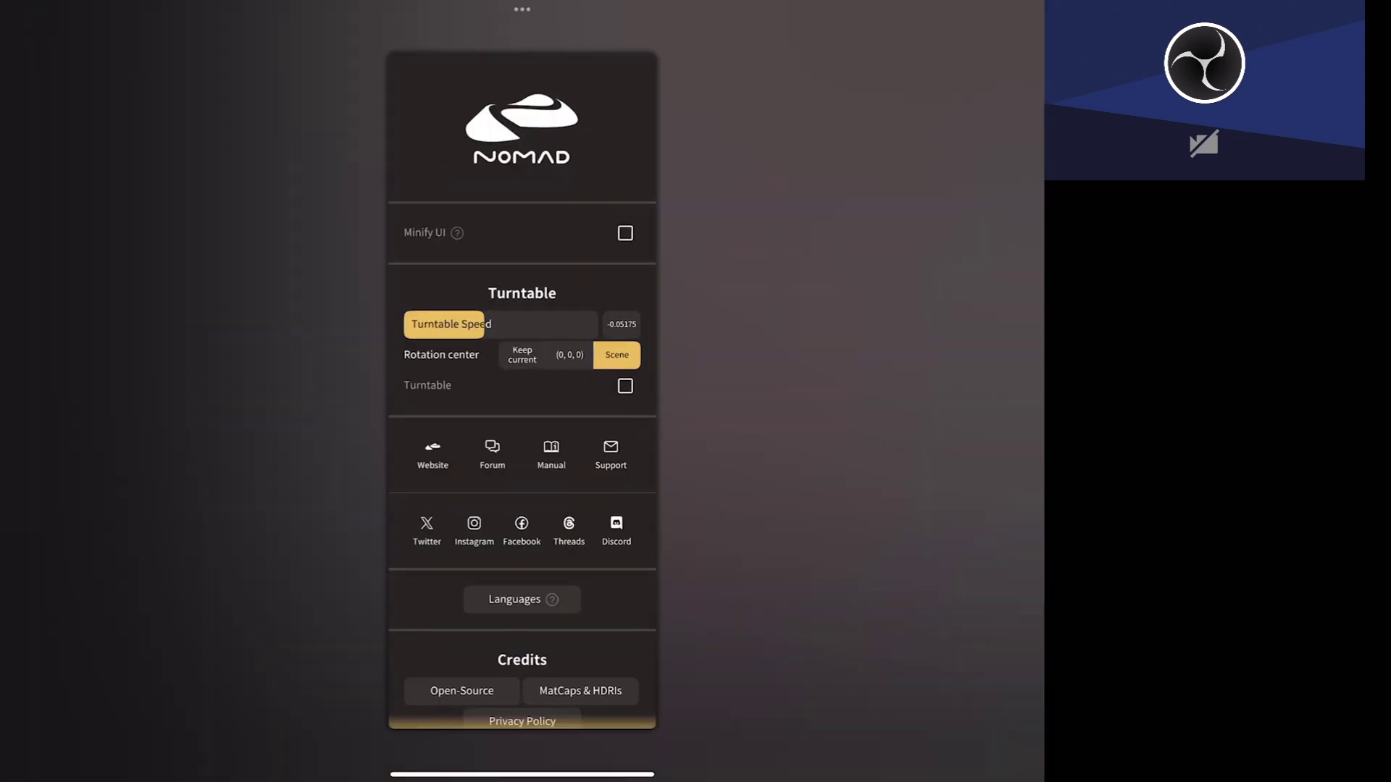
- Close the main menu and orbit and zoom back onto the grey radio and pedestal
{"action": "left_click", "coordinate": [624, 385]}
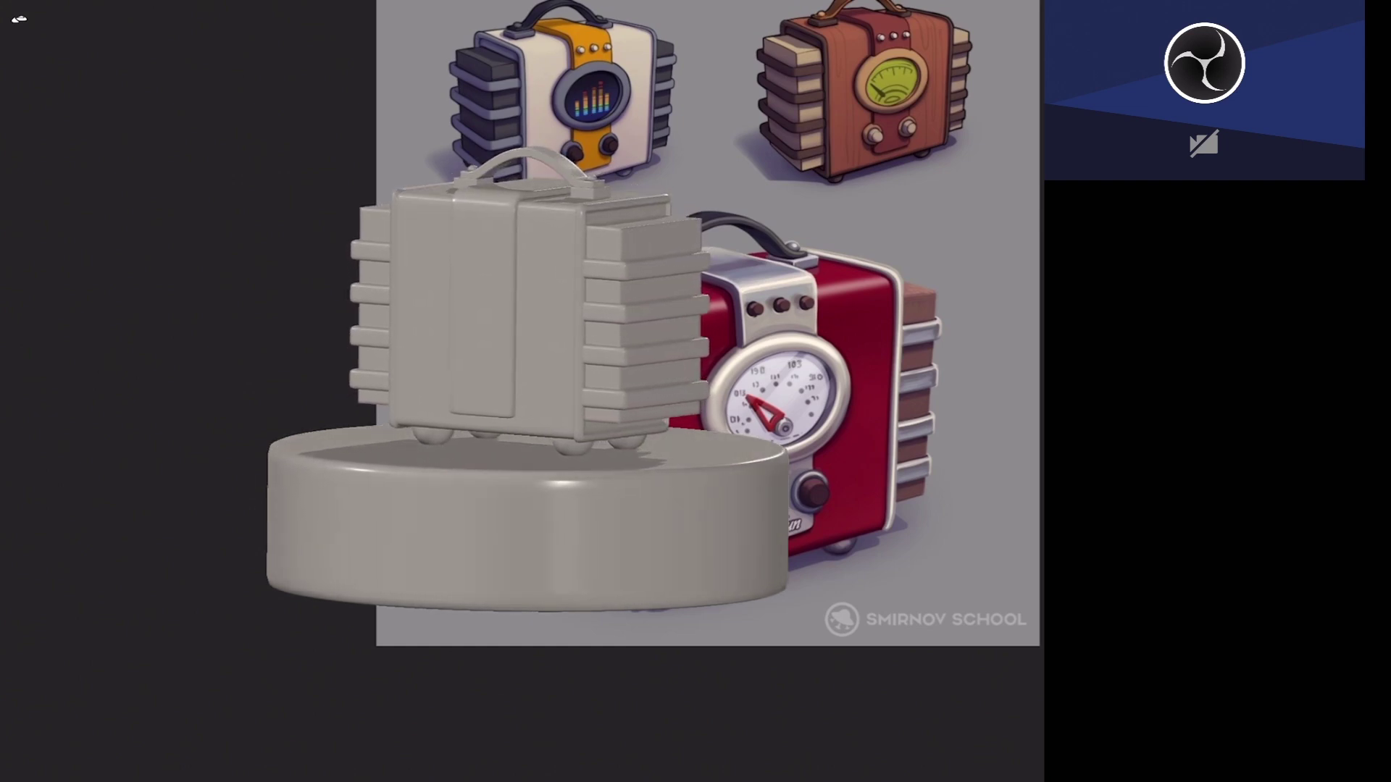
{"action": "mouse_move", "coordinate": [702, 547]}
{"action": "left_mouse_down"}
{"action": "mouse_move", "coordinate": [794, 597]}
{"action": "mouse_move", "coordinate": [813, 434]}
{"action": "left_mouse_up"}
{"action": "left_click_drag", "start_coordinate": [701, 649], "coordinate": [754, 618]}
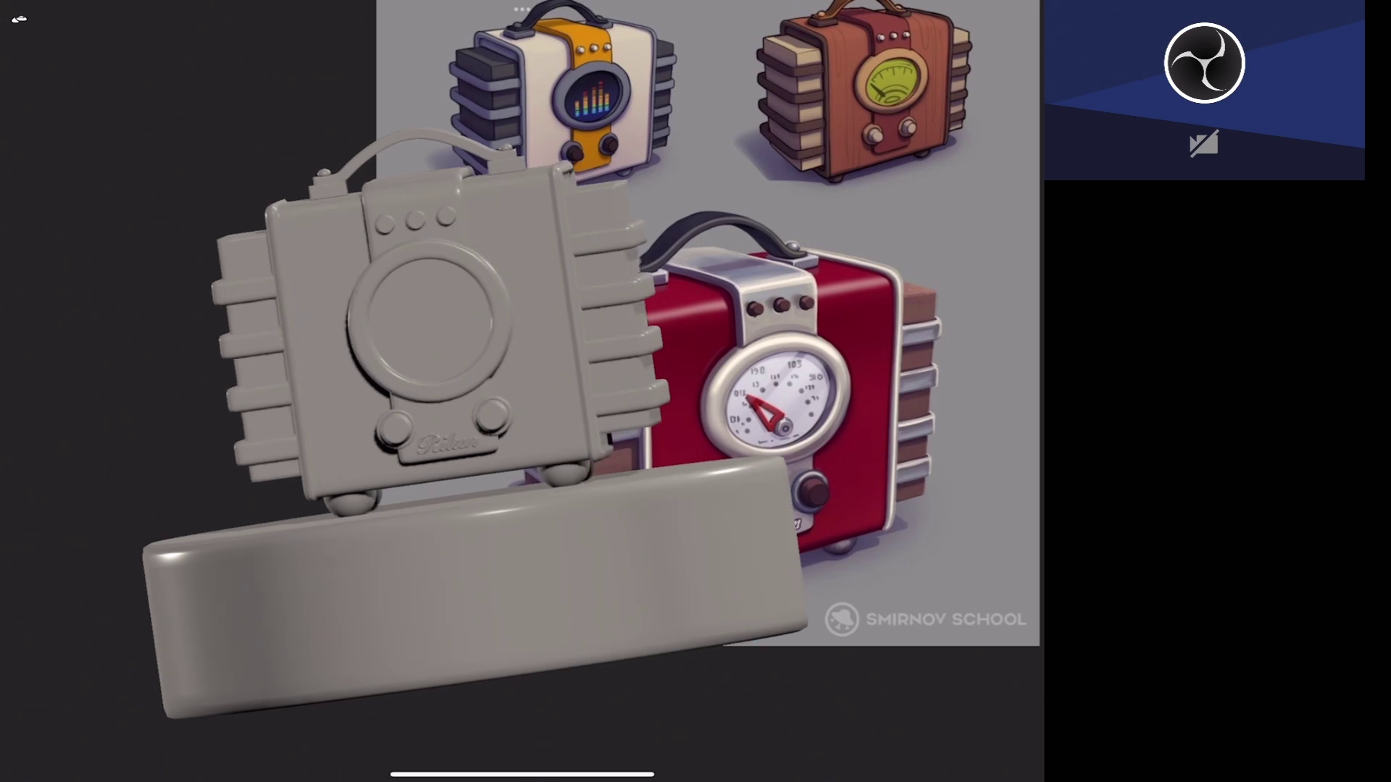
{"action": "mouse_move", "coordinate": [797, 507]}
{"action": "left_mouse_down"}
{"action": "mouse_move", "coordinate": [776, 577]}
{"action": "mouse_move", "coordinate": [841, 475]}
{"action": "mouse_move", "coordinate": [849, 489]}
{"action": "mouse_move", "coordinate": [735, 593]}
{"action": "mouse_move", "coordinate": [753, 572]}
{"action": "left_mouse_up"}
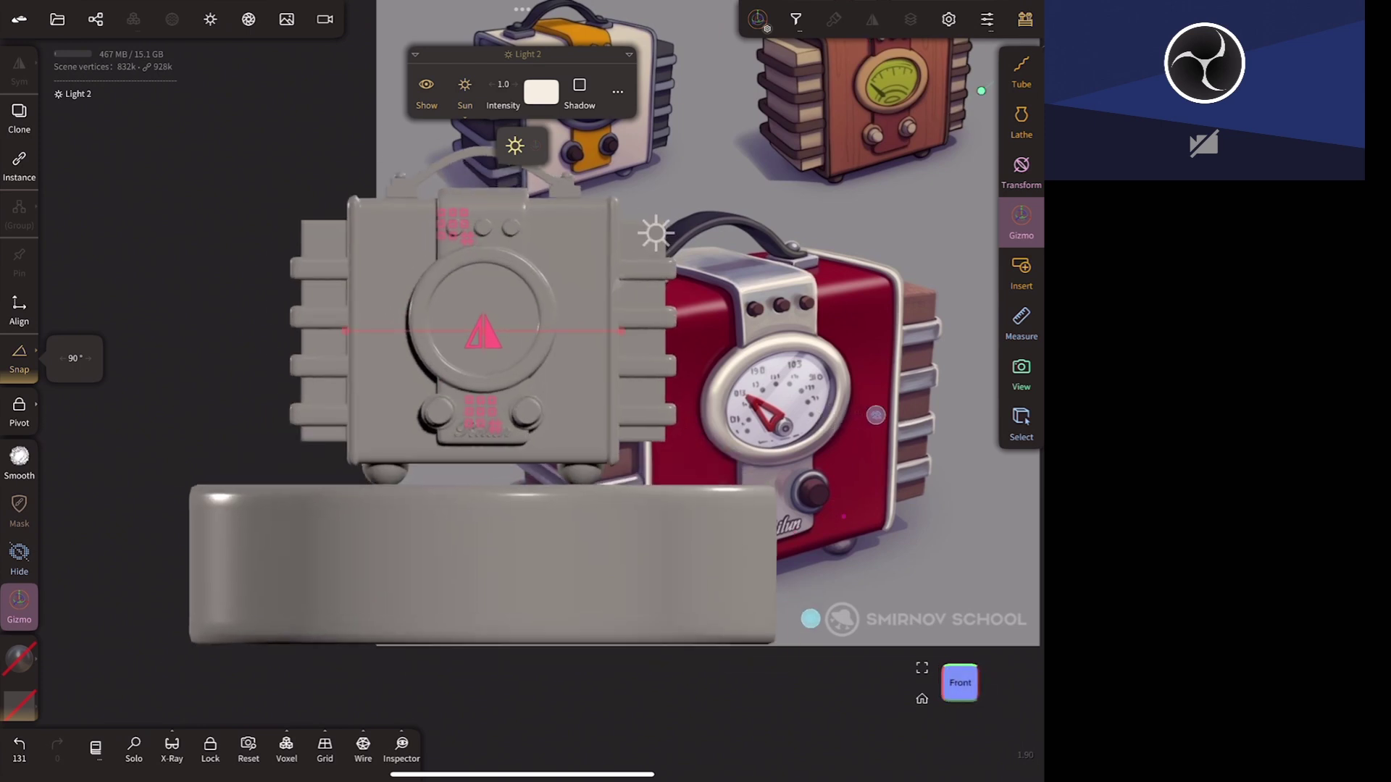
- Paint the whole middle body with the red plastic material
{"action": "mouse_move", "coordinate": [863, 418]}
{"action": "left_mouse_down"}
{"action": "mouse_move", "coordinate": [947, 428]}
{"action": "mouse_move", "coordinate": [866, 609]}
{"action": "mouse_move", "coordinate": [915, 375]}
{"action": "left_mouse_up"}
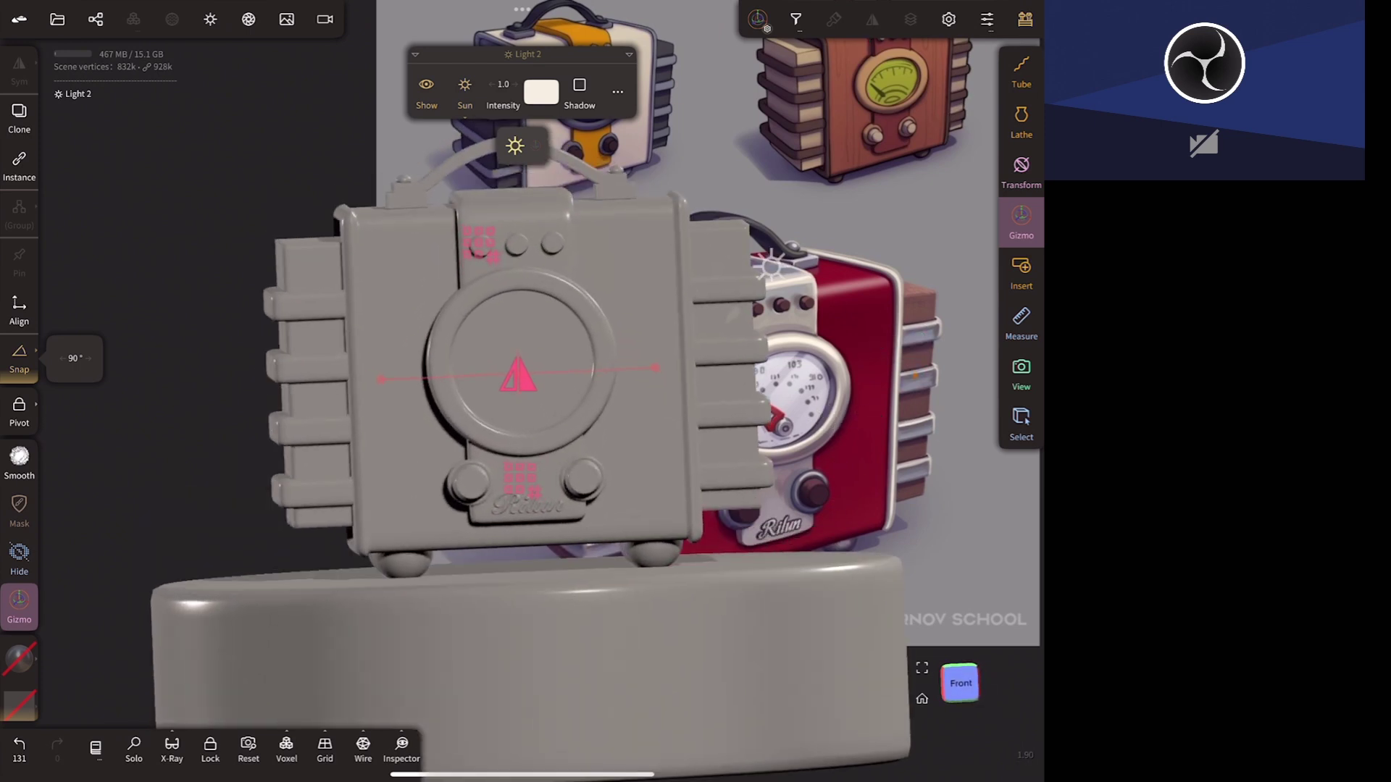
{"action": "left_click", "coordinate": [405, 435]}
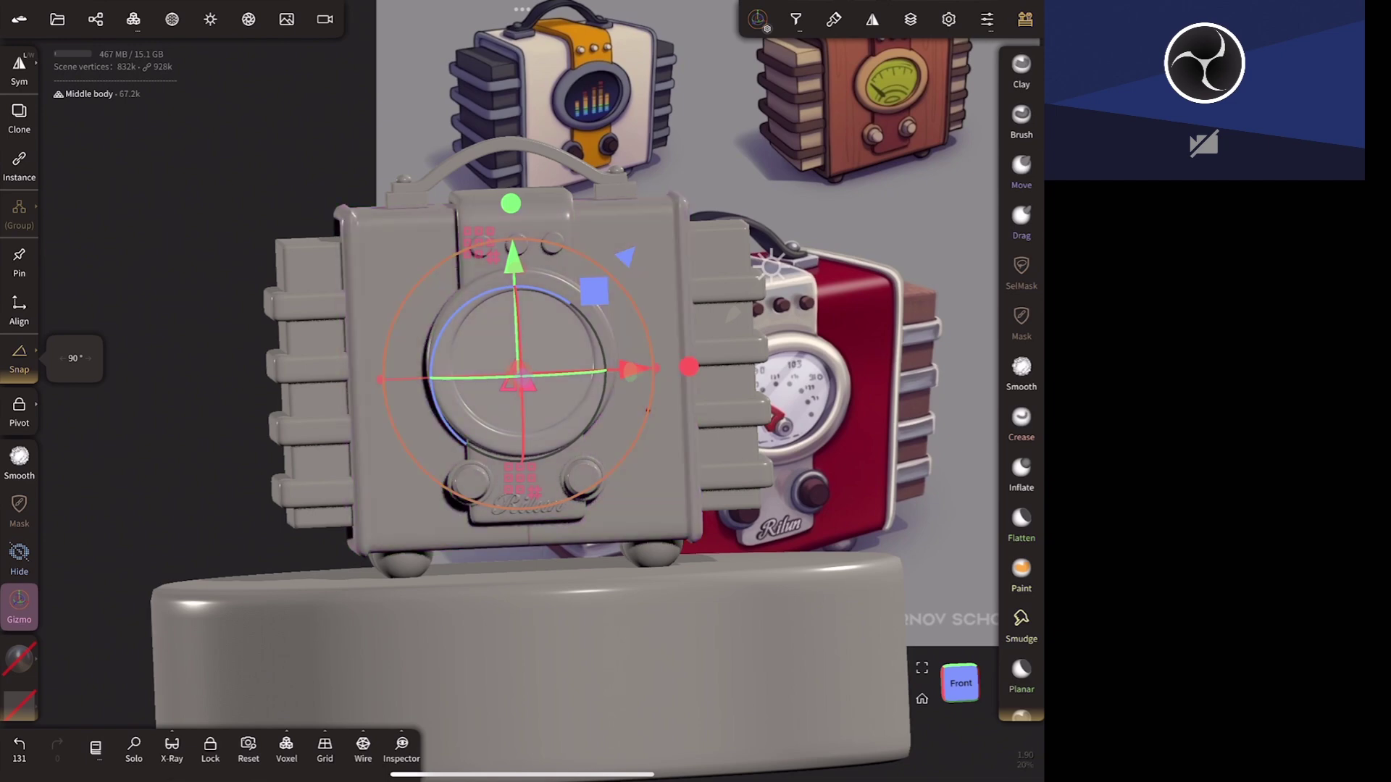
{"action": "left_click_drag", "start_coordinate": [876, 579], "coordinate": [804, 582]}
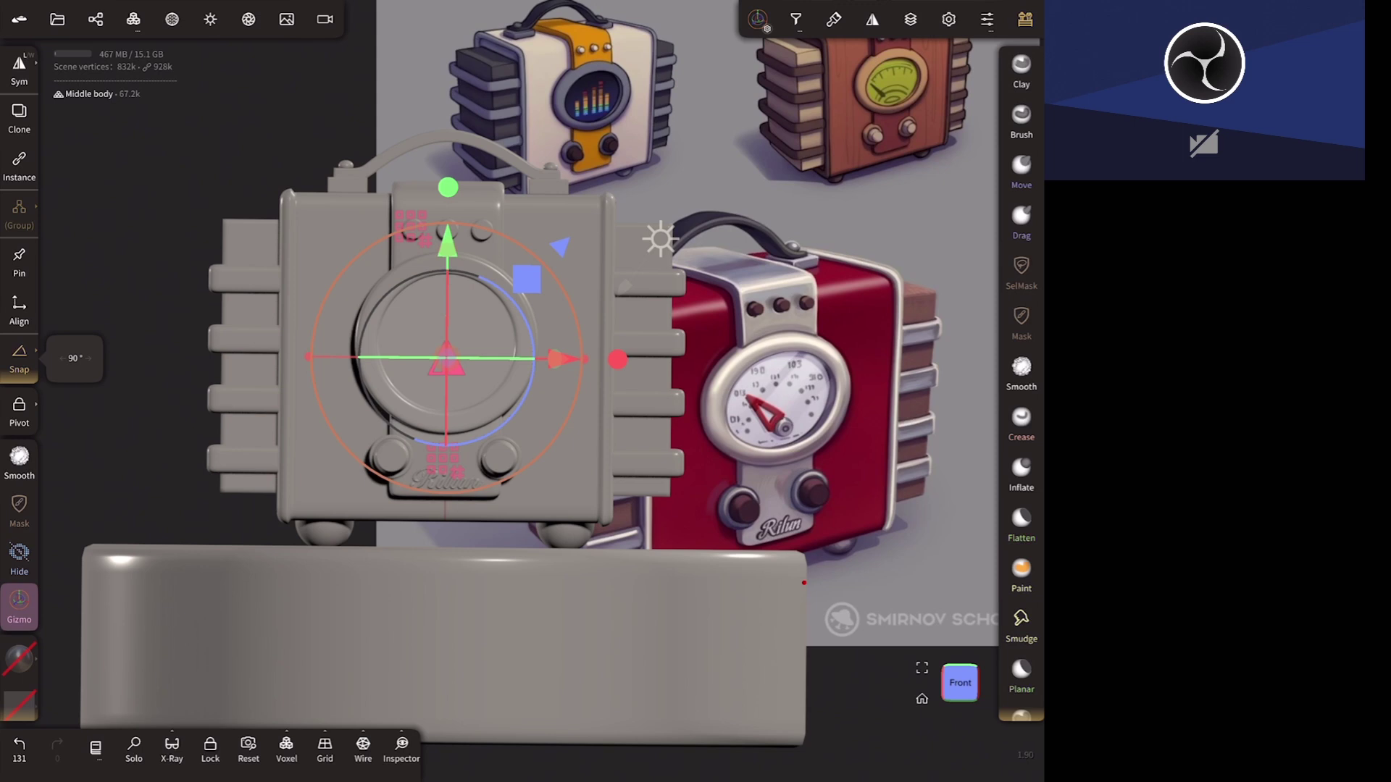
{"action": "left_click", "coordinate": [22, 659]}
{"action": "left_click", "coordinate": [184, 305]}
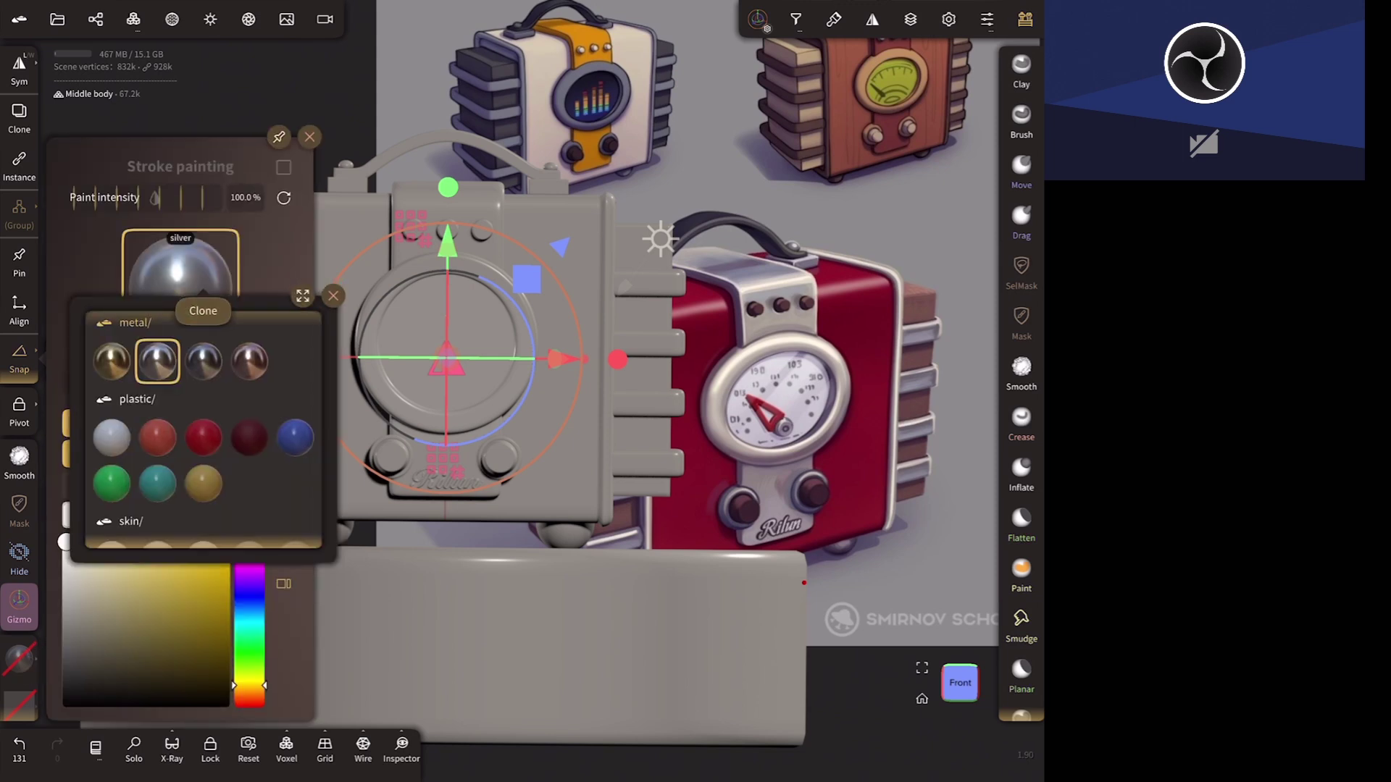
{"action": "left_click", "coordinate": [203, 437]}
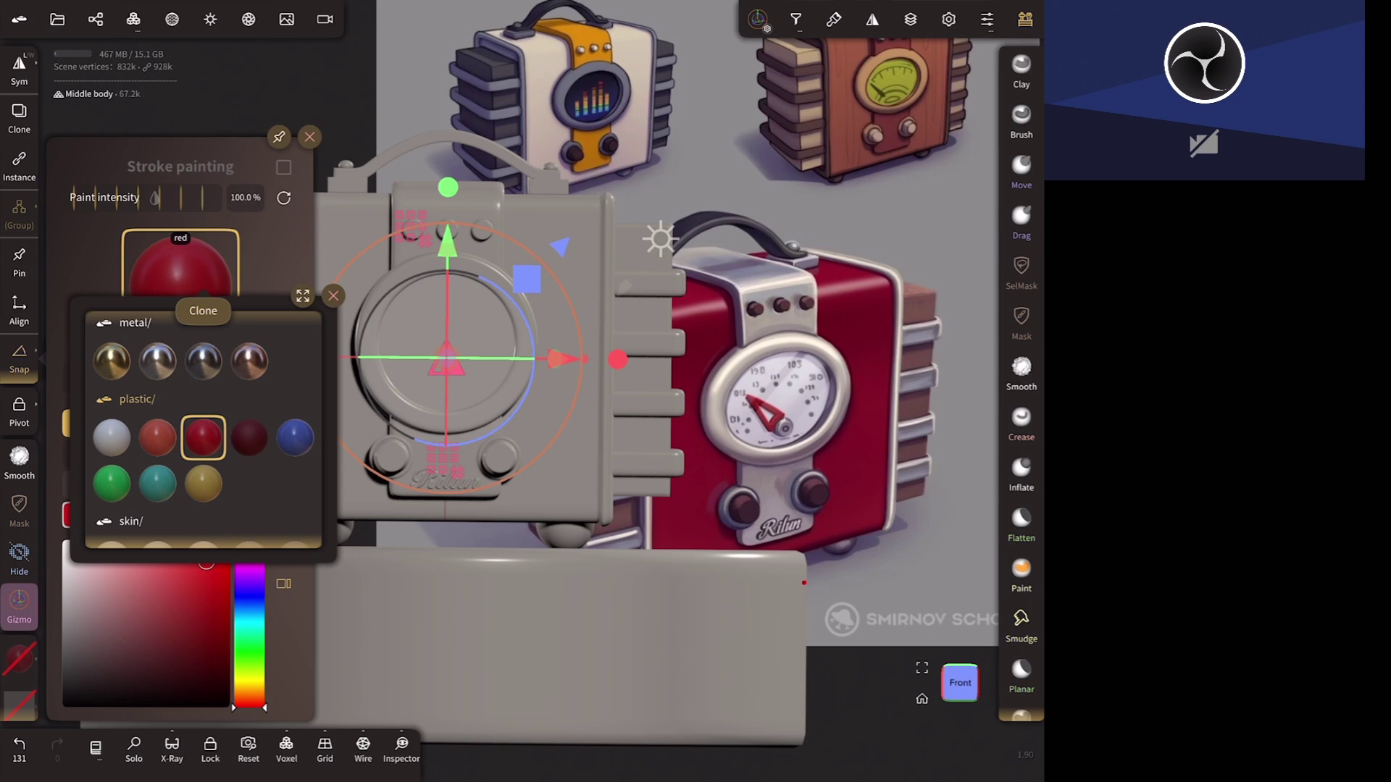
{"action": "left_click", "coordinate": [336, 300]}
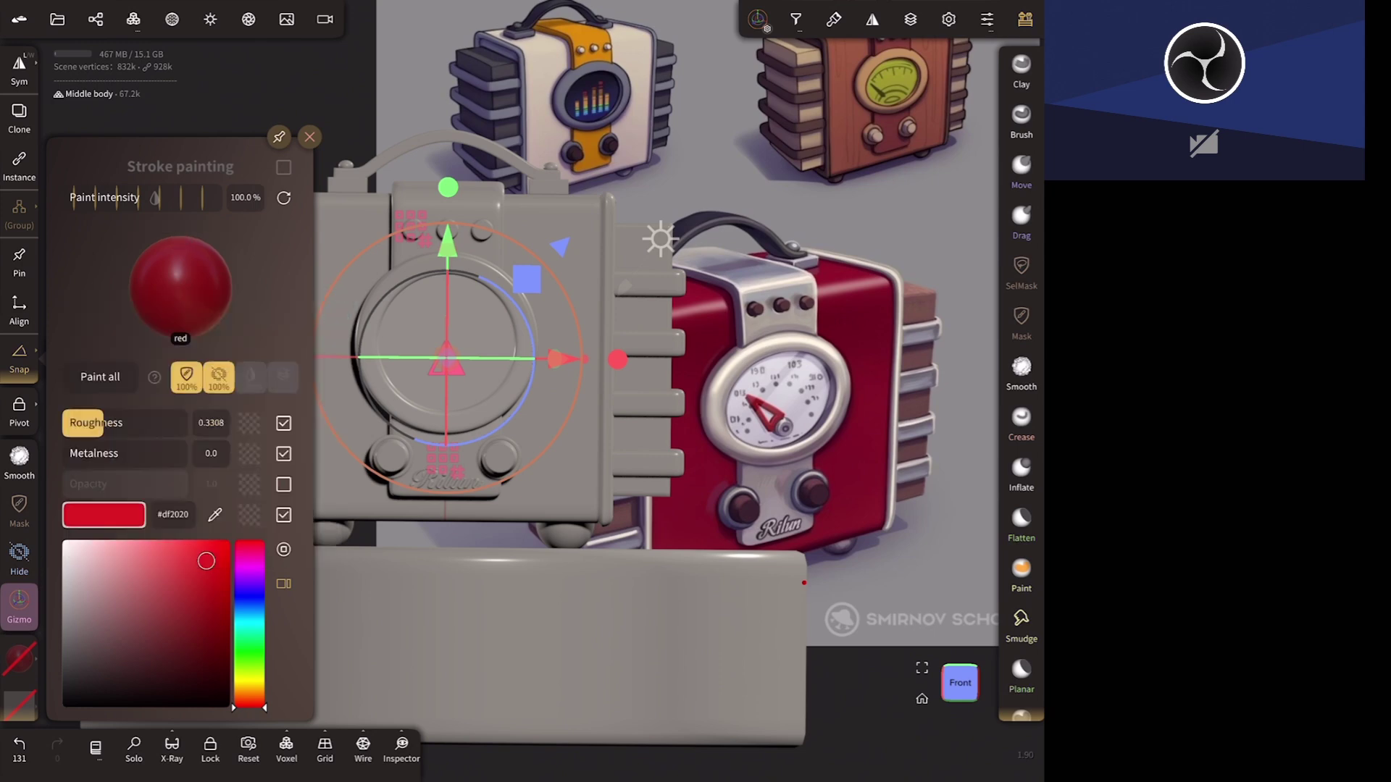
{"action": "left_click", "coordinate": [100, 376]}
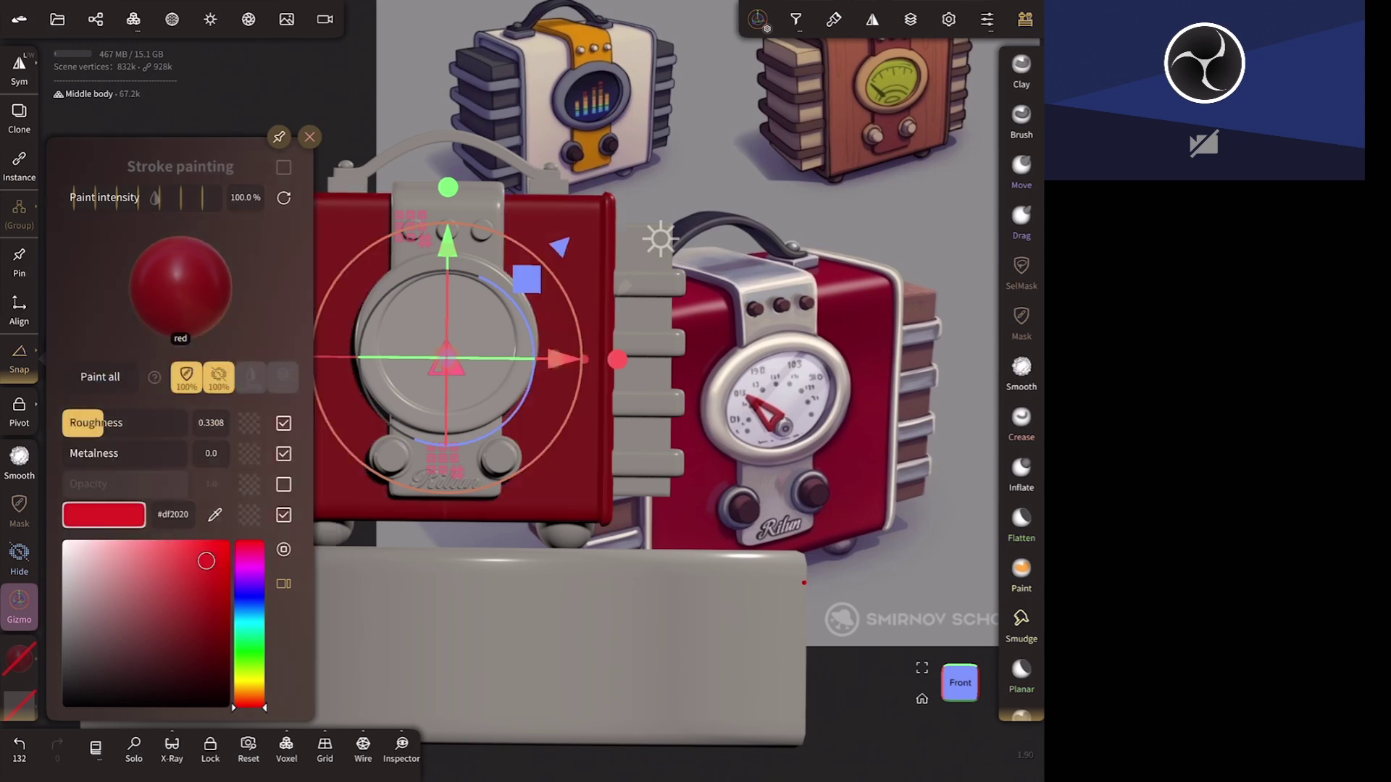
- Snap to the front view and add a new layer above Base on the middle body
{"action": "left_click_drag", "start_coordinate": [804, 583], "coordinate": [936, 481]}
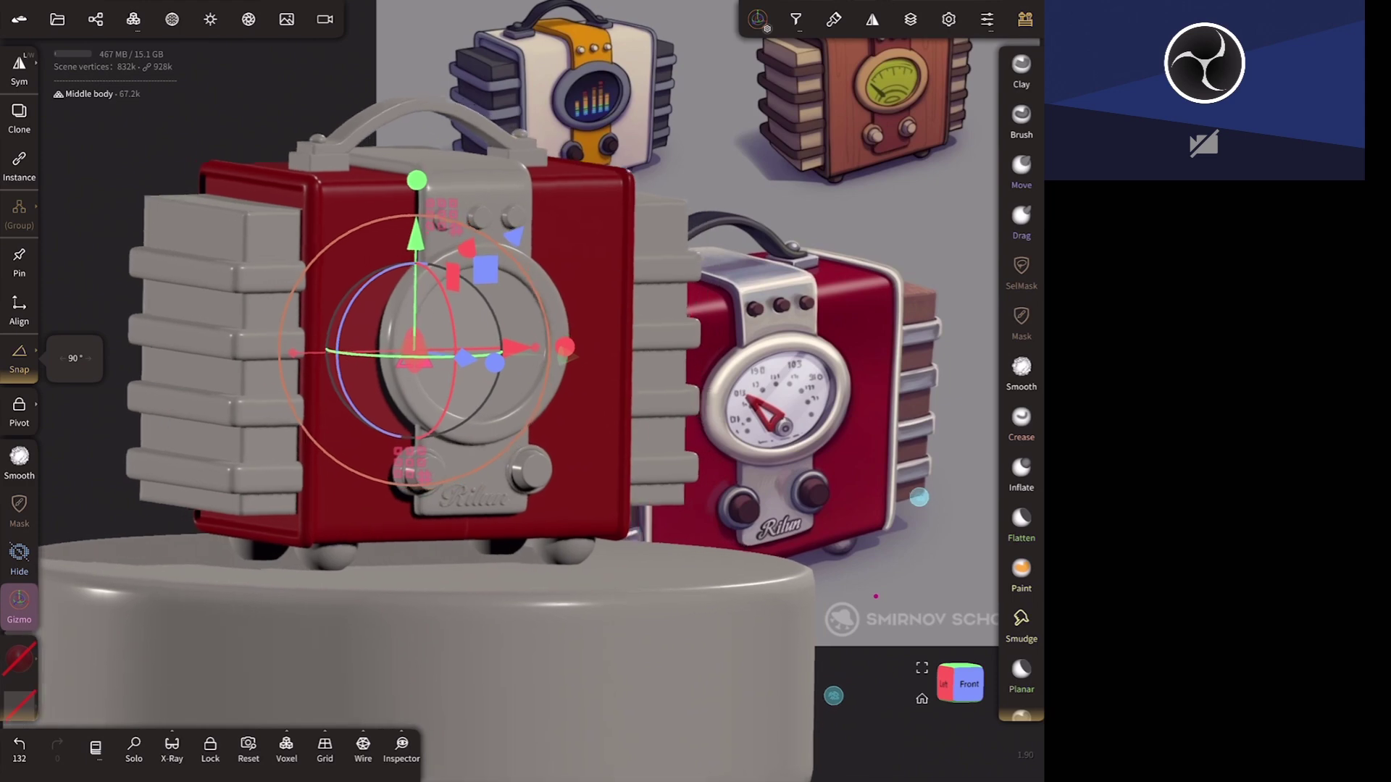
{"action": "left_click_drag", "start_coordinate": [948, 232], "coordinate": [900, 214]}
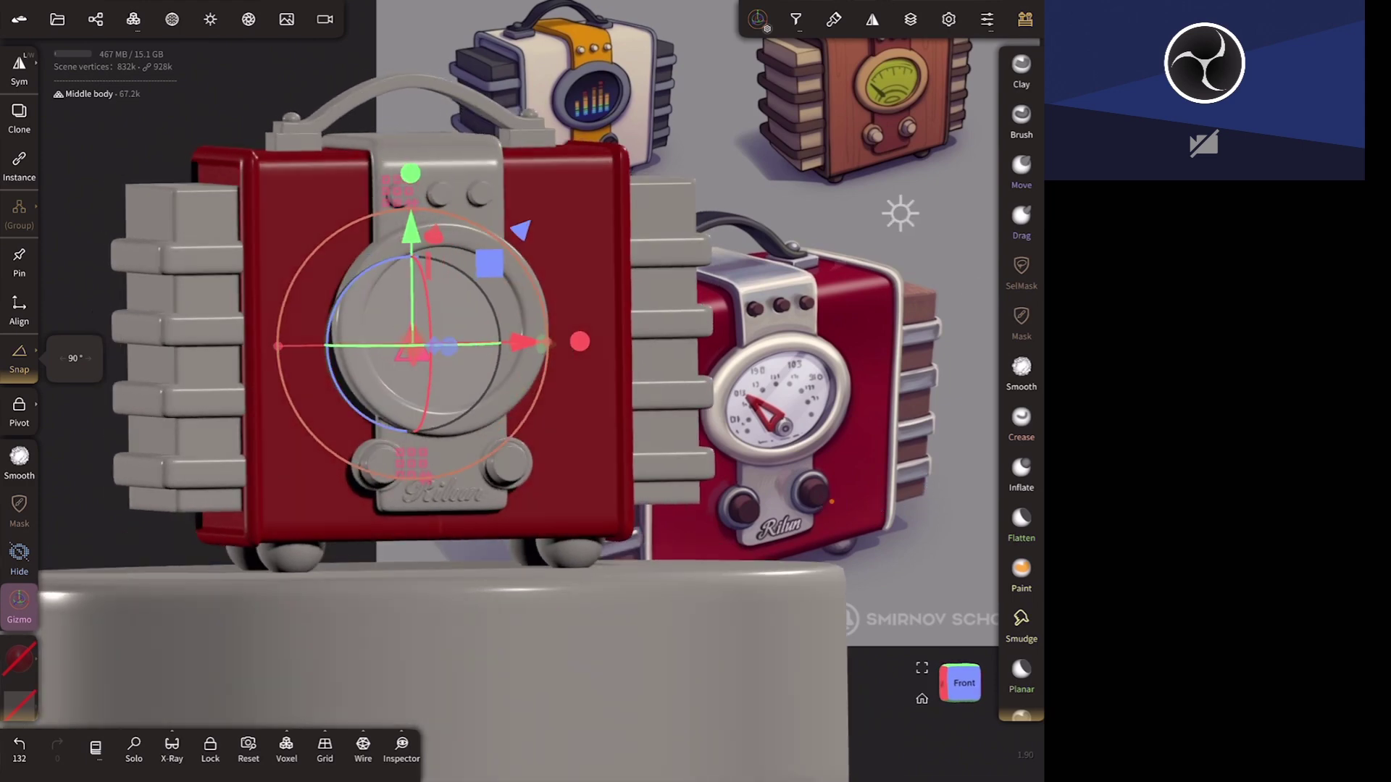
{"action": "left_click", "coordinate": [964, 688]}
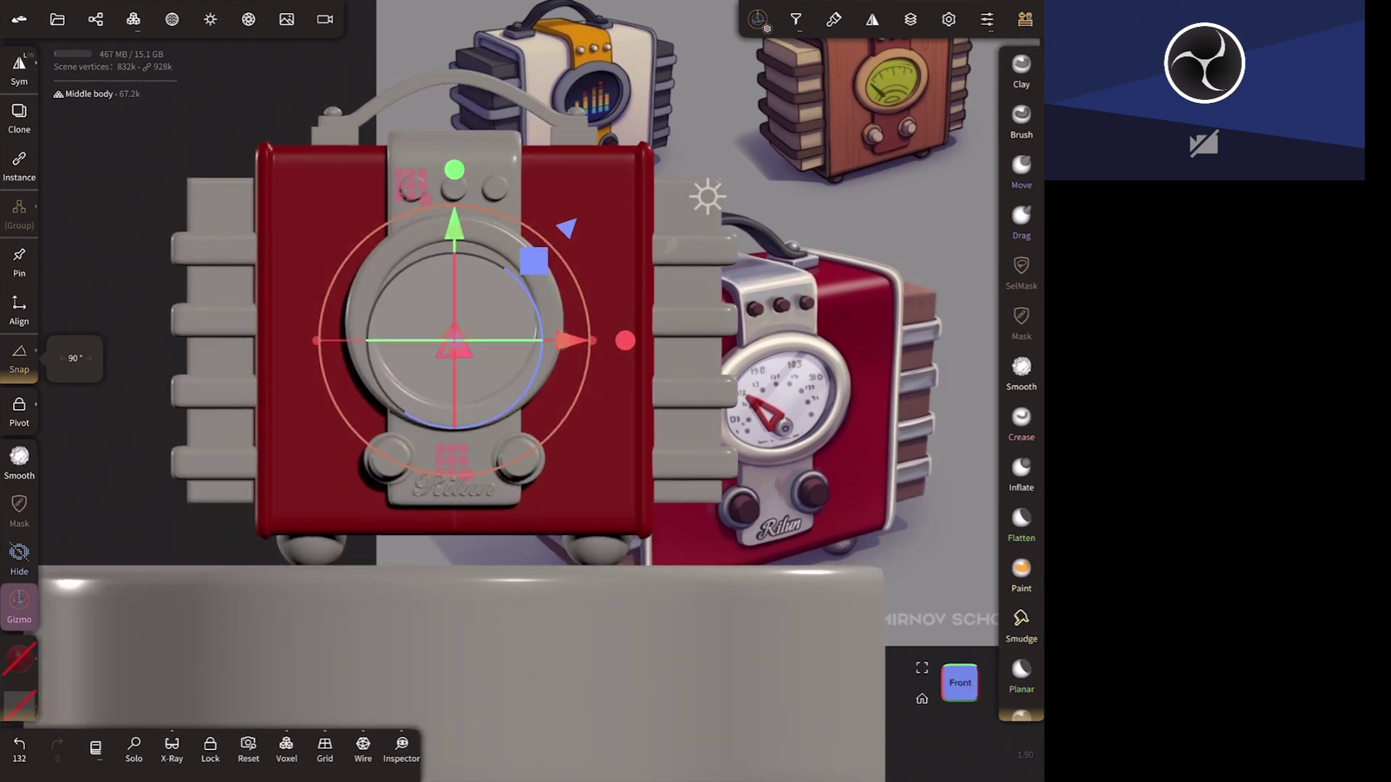
{"action": "left_click", "coordinate": [911, 20]}
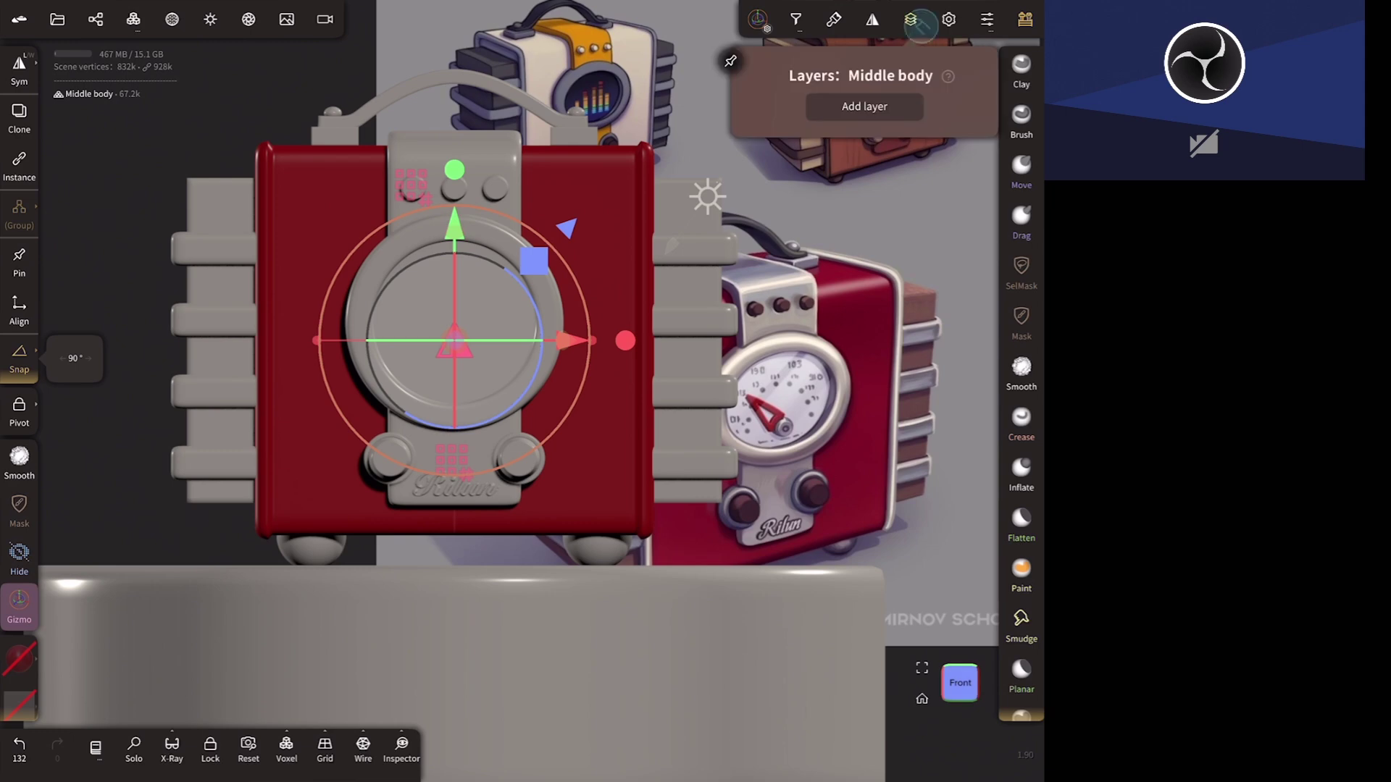
{"action": "left_click", "coordinate": [864, 107]}
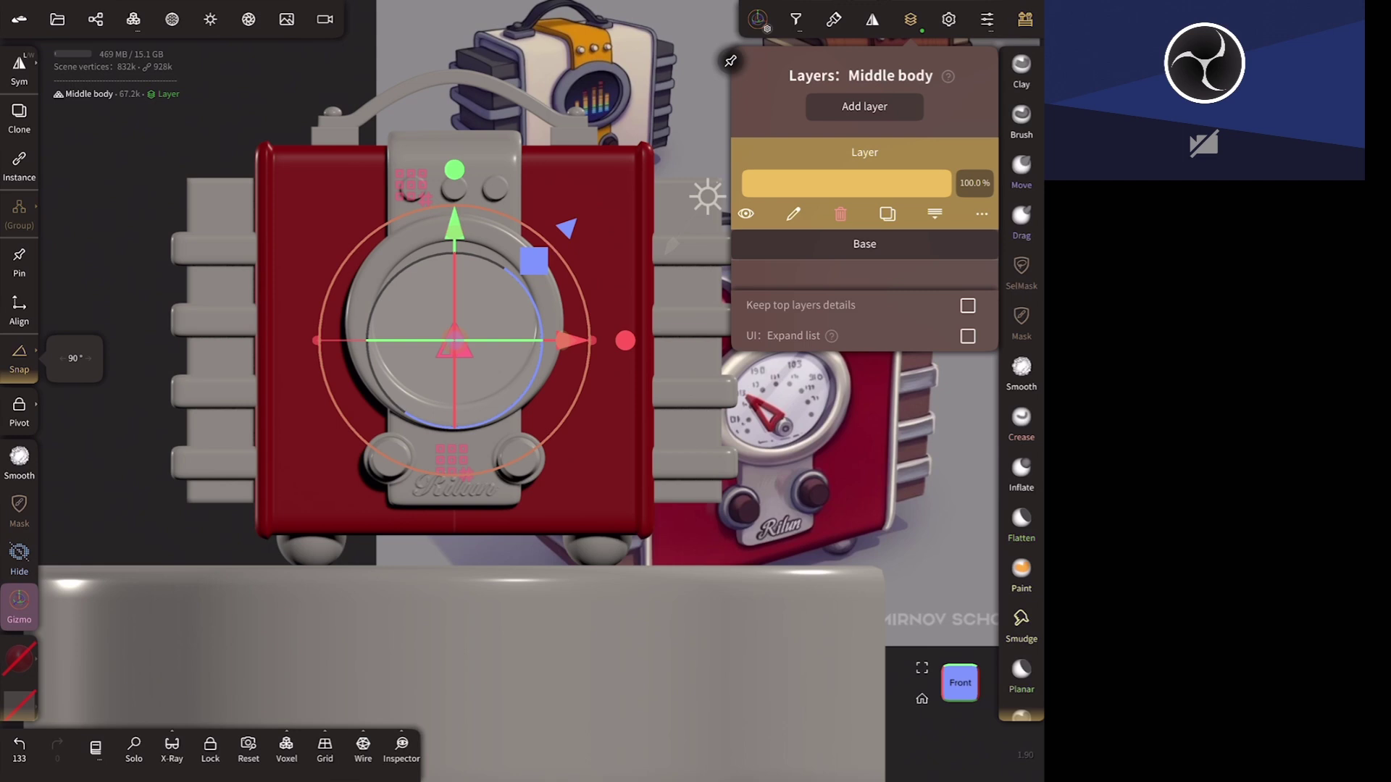
- Rectangle-mask the centre of the middle body's front, sharpen the edges twice, and invert the mask
{"action": "left_click", "coordinate": [1022, 272]}
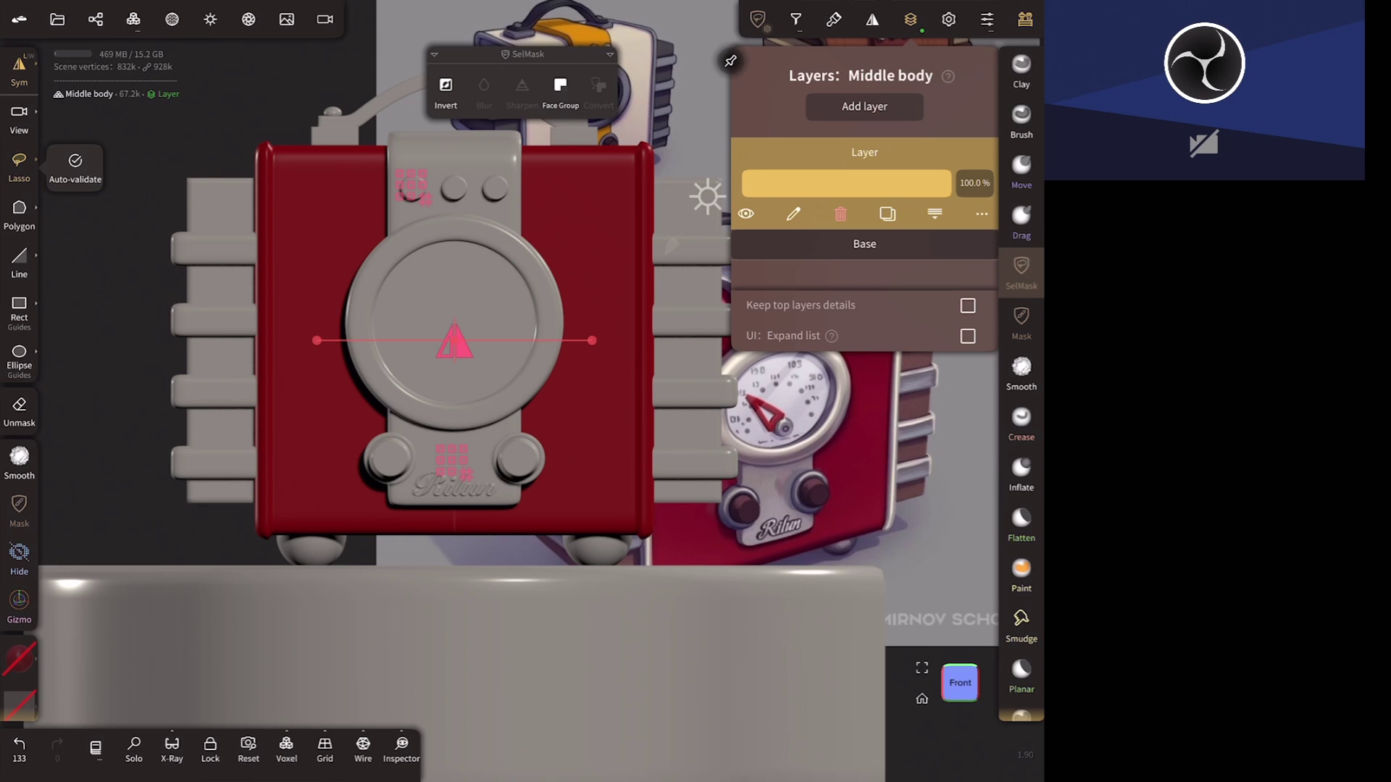
{"action": "left_click", "coordinate": [18, 308]}
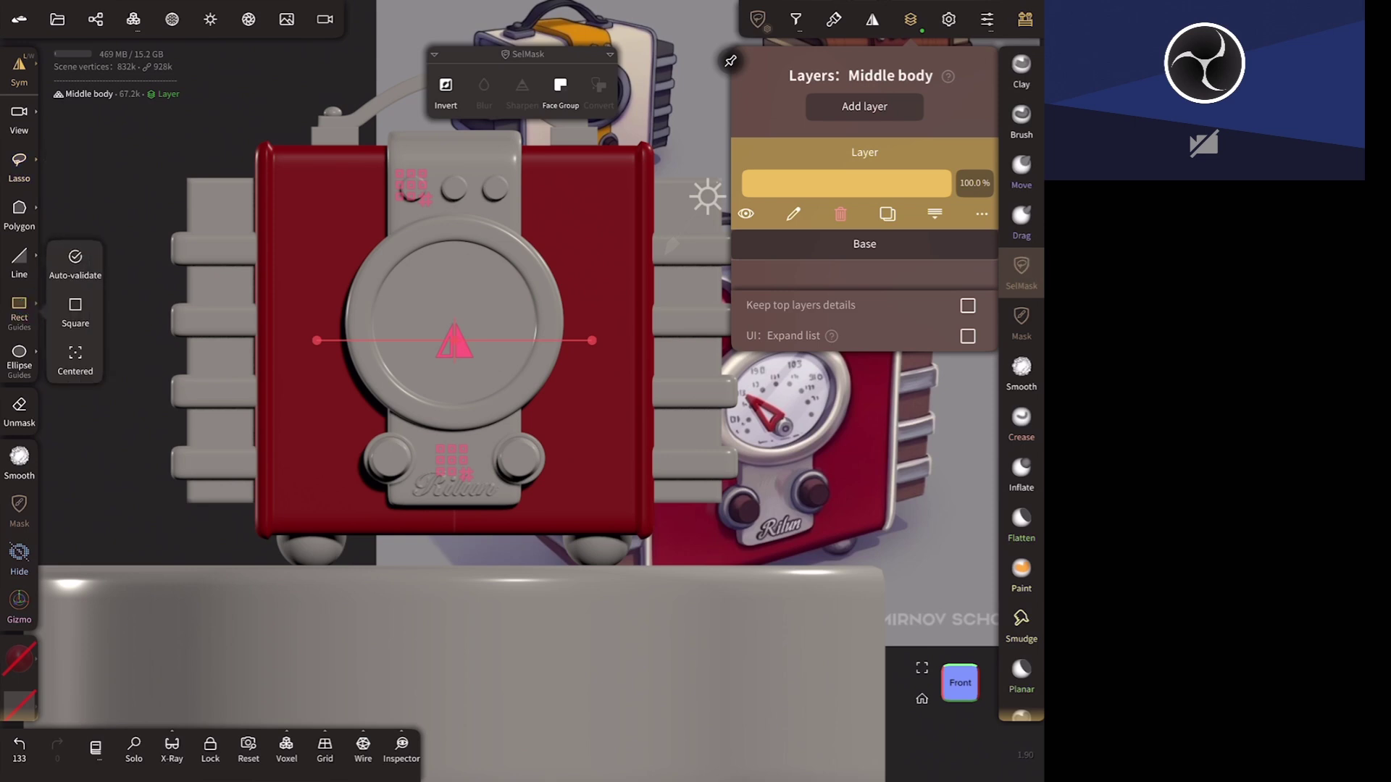
{"action": "left_click_drag", "start_coordinate": [271, 129], "coordinate": [636, 576]}
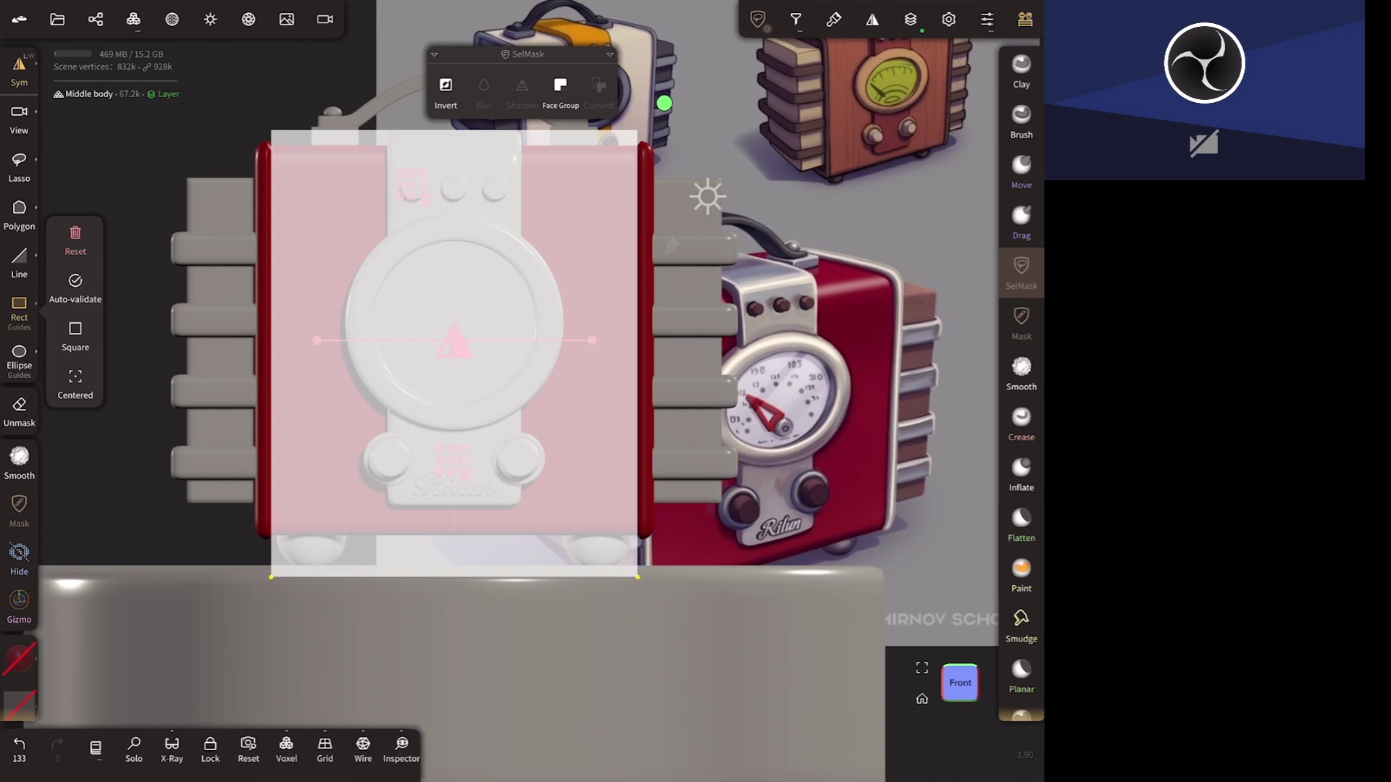
{"action": "left_click", "coordinate": [244, 108]}
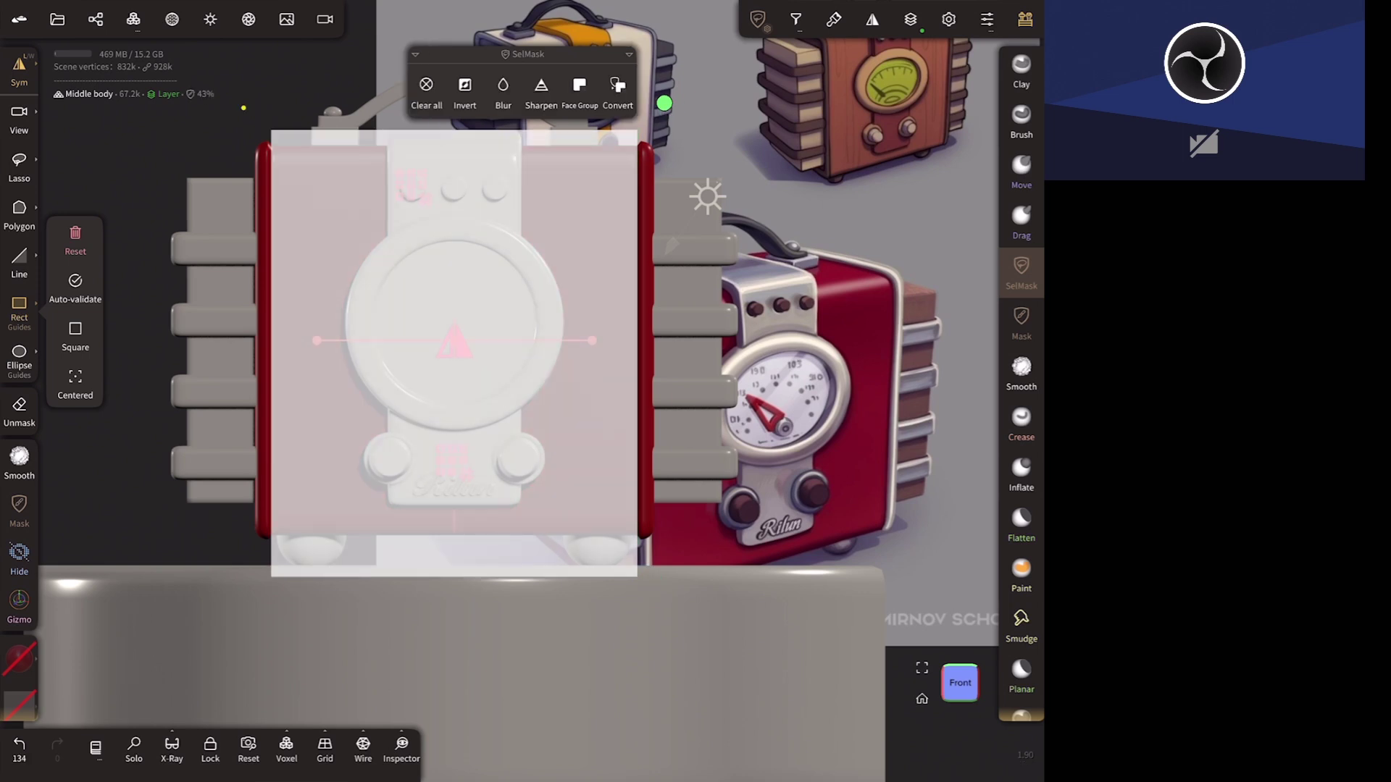
{"action": "left_click", "coordinate": [540, 87]}
{"action": "left_click", "coordinate": [540, 86]}
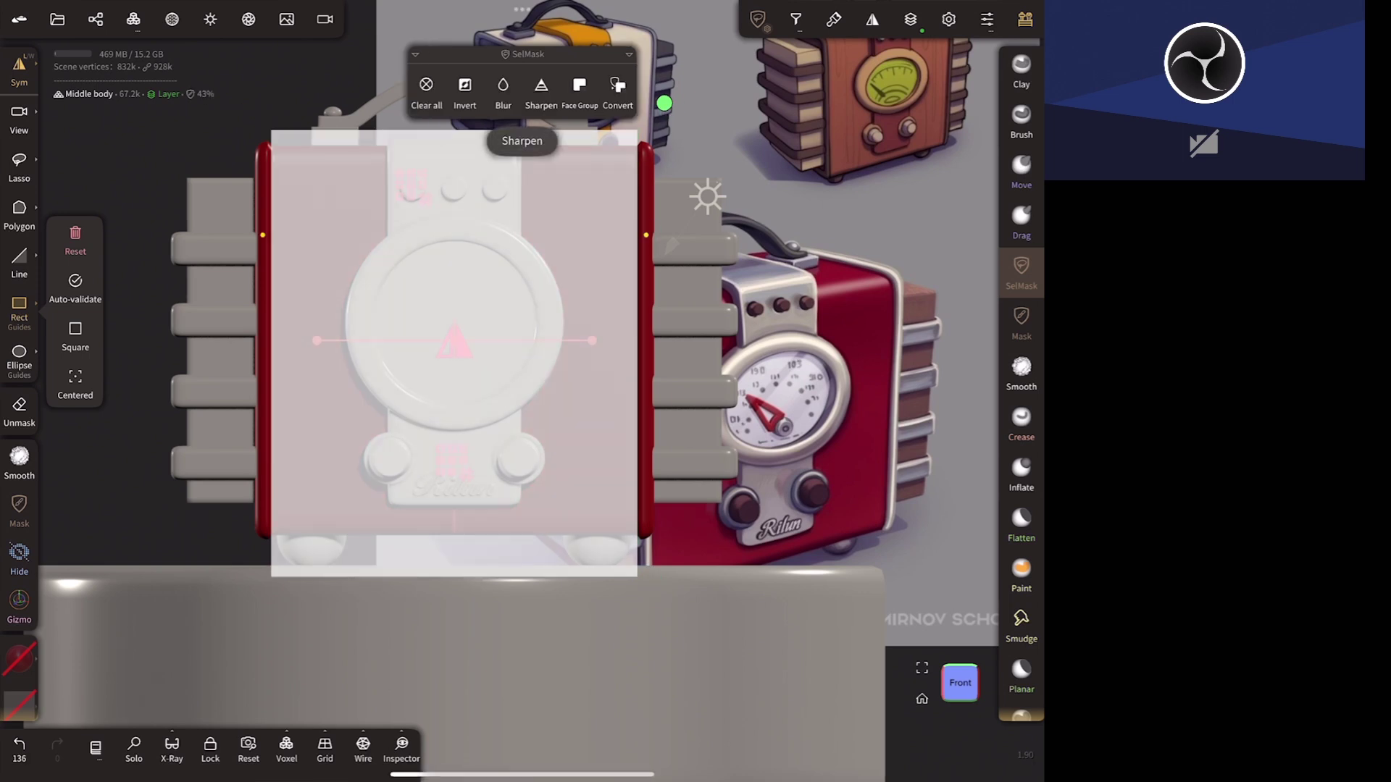
{"action": "left_click", "coordinate": [465, 86]}
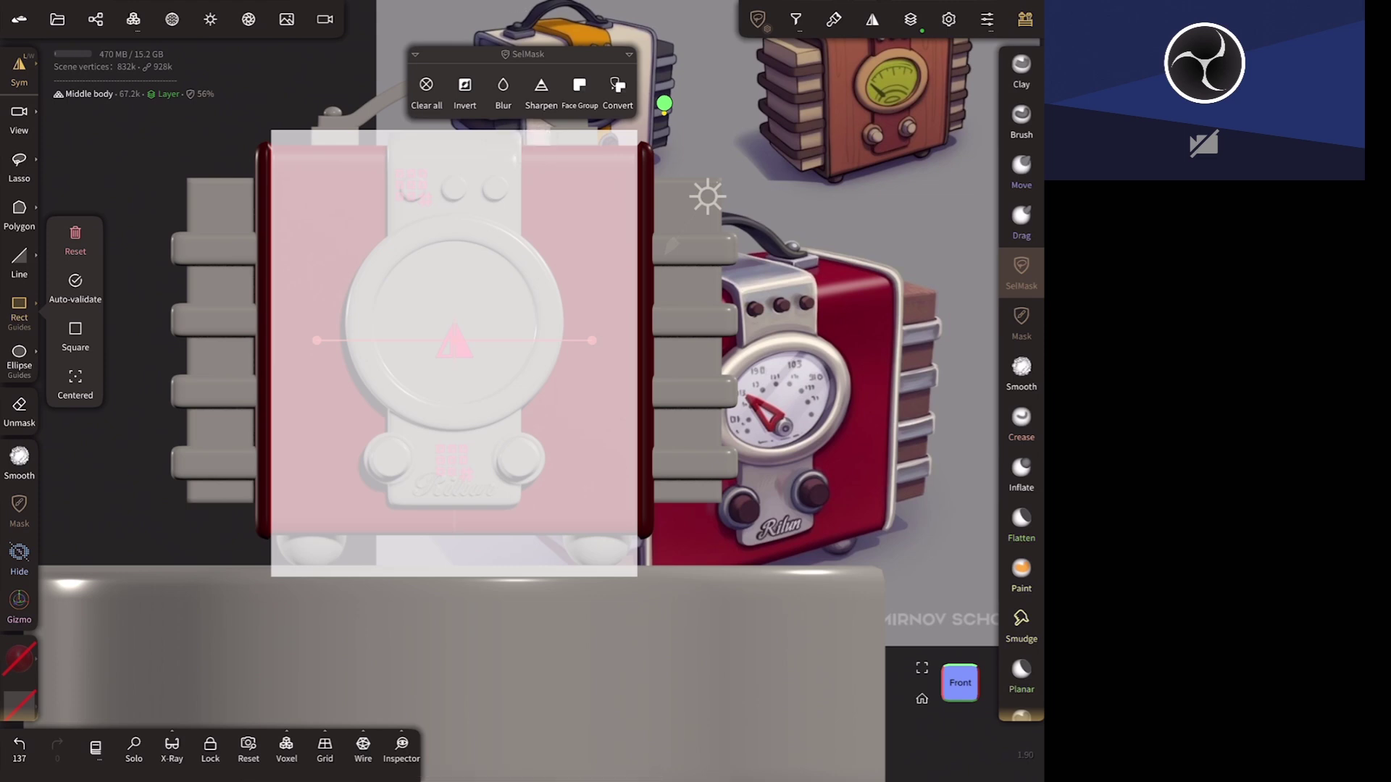
{"action": "left_click", "coordinate": [1021, 319]}
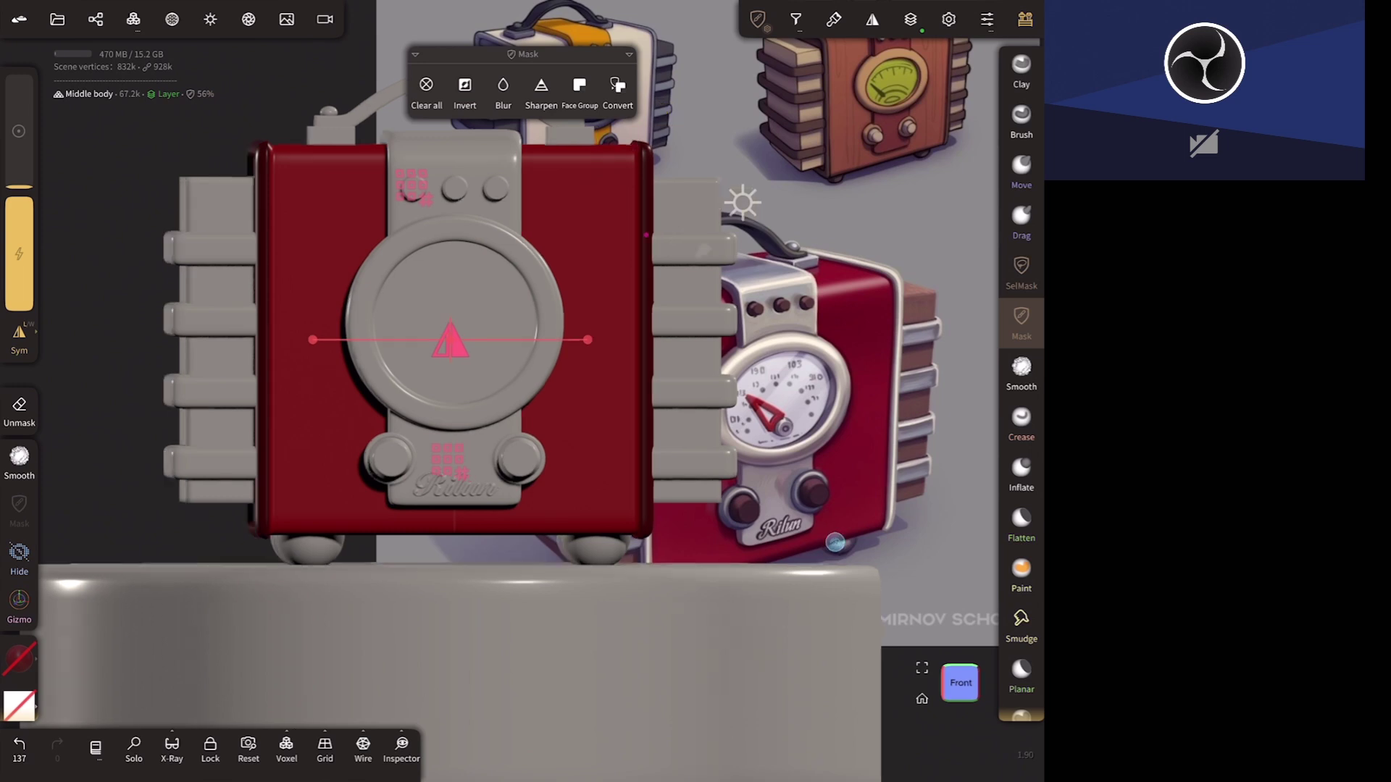
- Invert the mask back and paint the unmasked outer edges with the silver metal preset
{"action": "left_click_drag", "start_coordinate": [688, 637], "coordinate": [819, 660]}
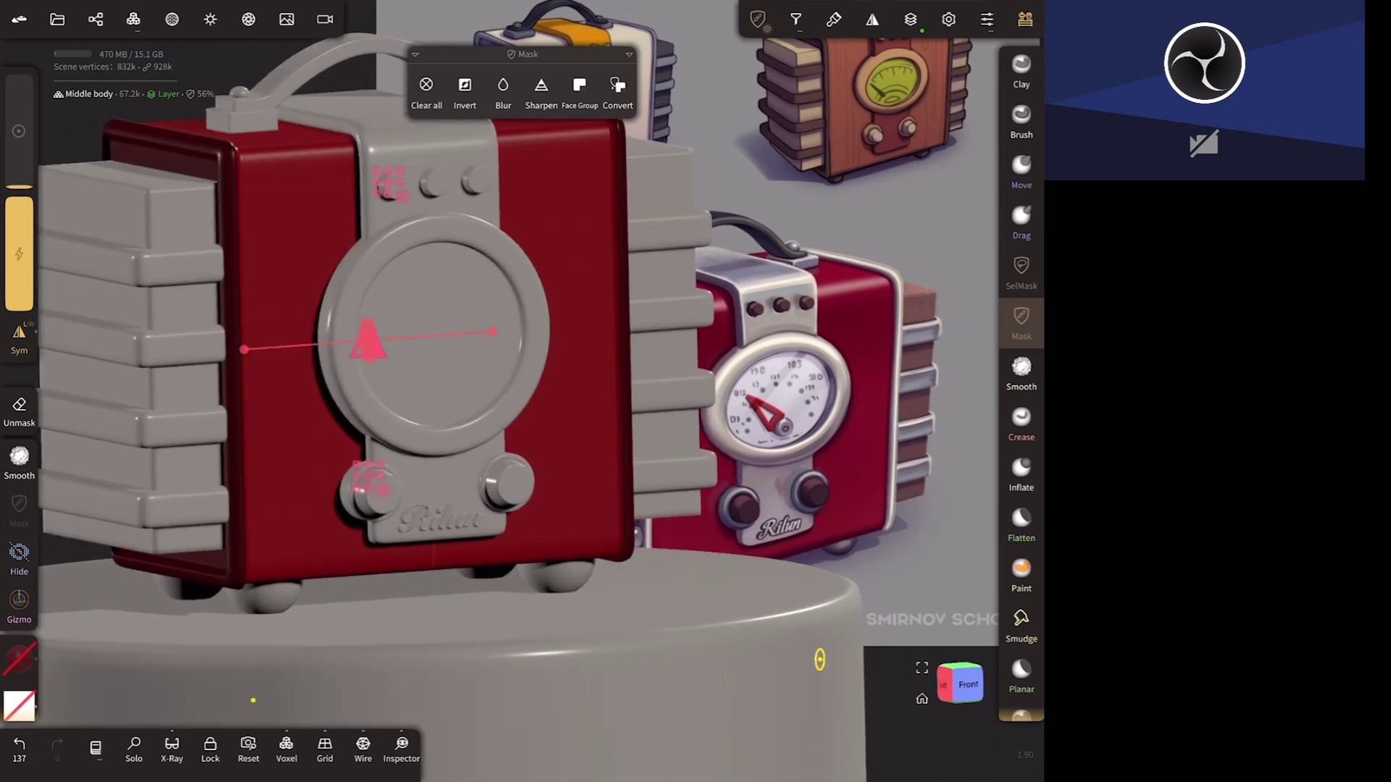
{"action": "left_click", "coordinate": [464, 89]}
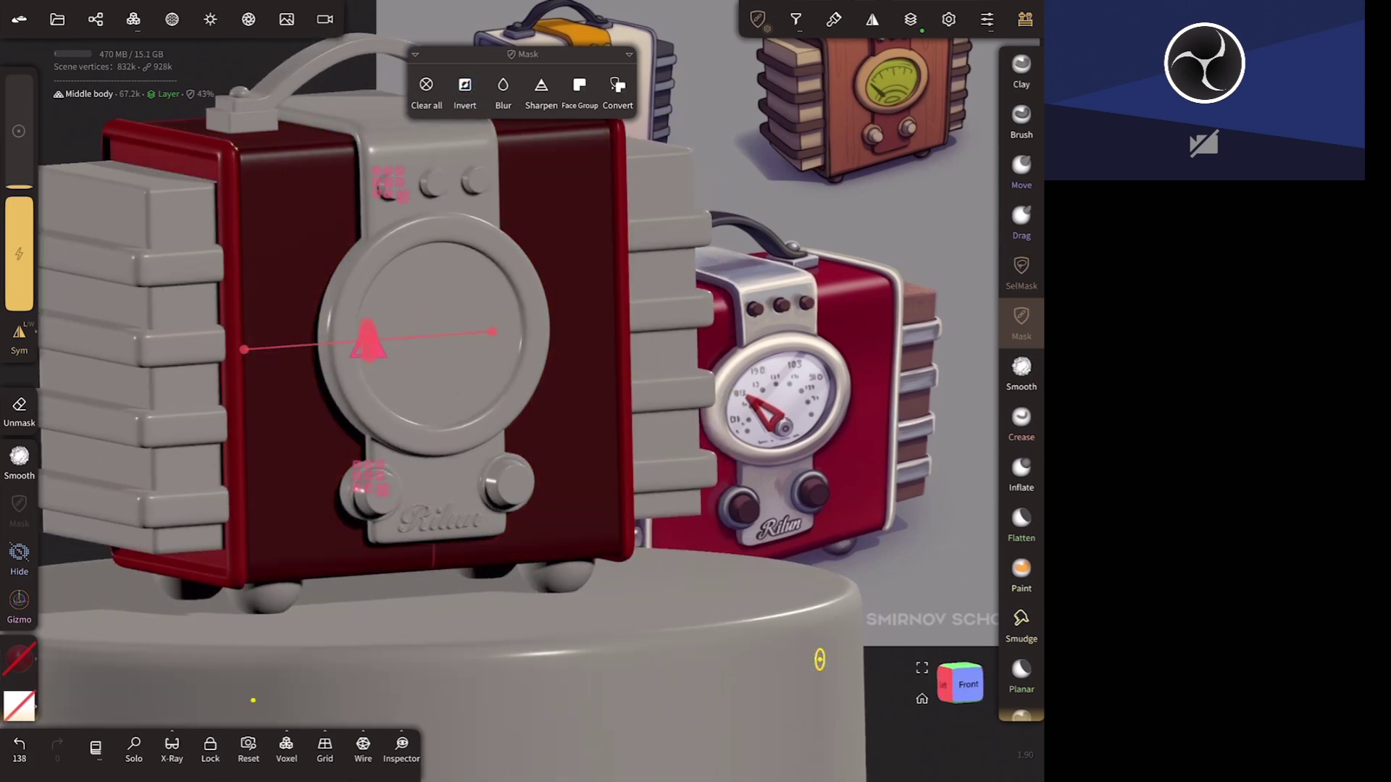
{"action": "left_click_drag", "start_coordinate": [819, 659], "coordinate": [853, 532]}
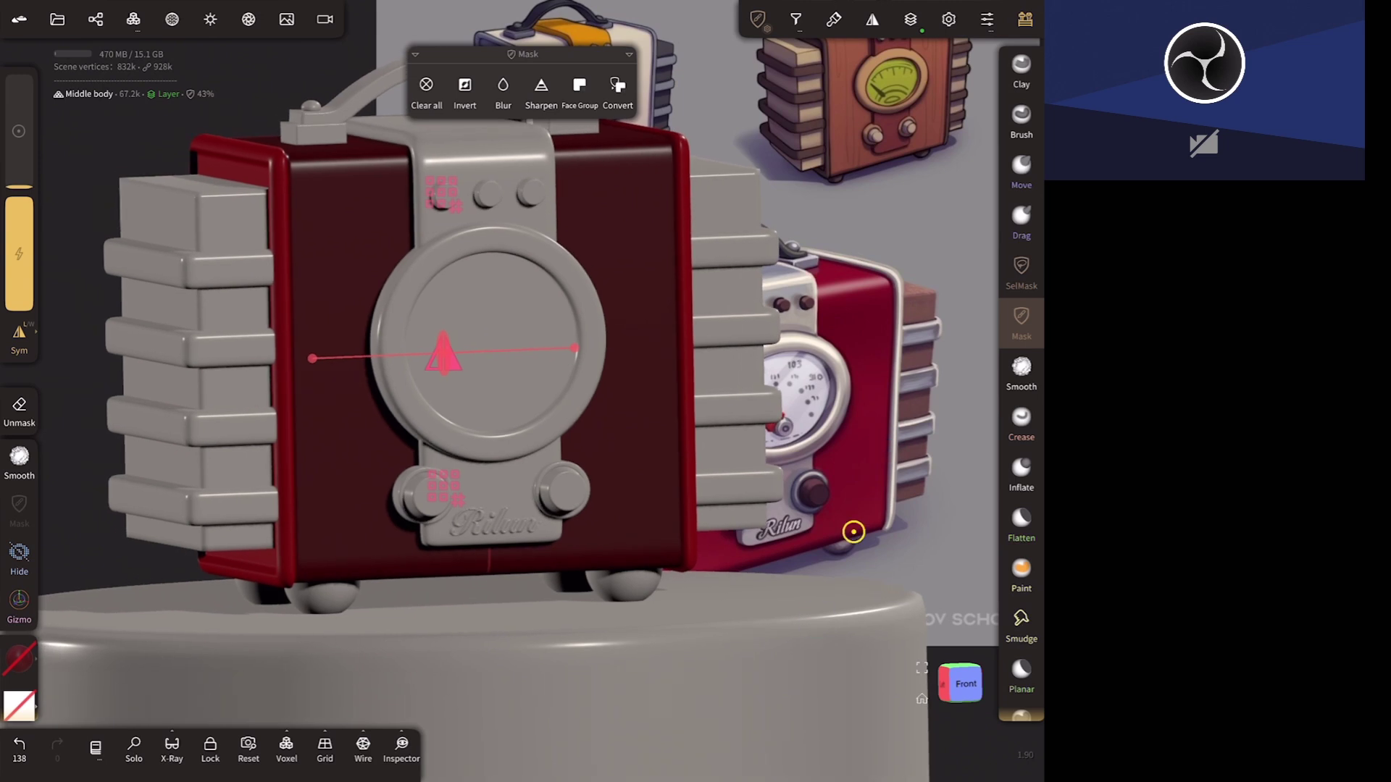
{"action": "left_click", "coordinate": [19, 658]}
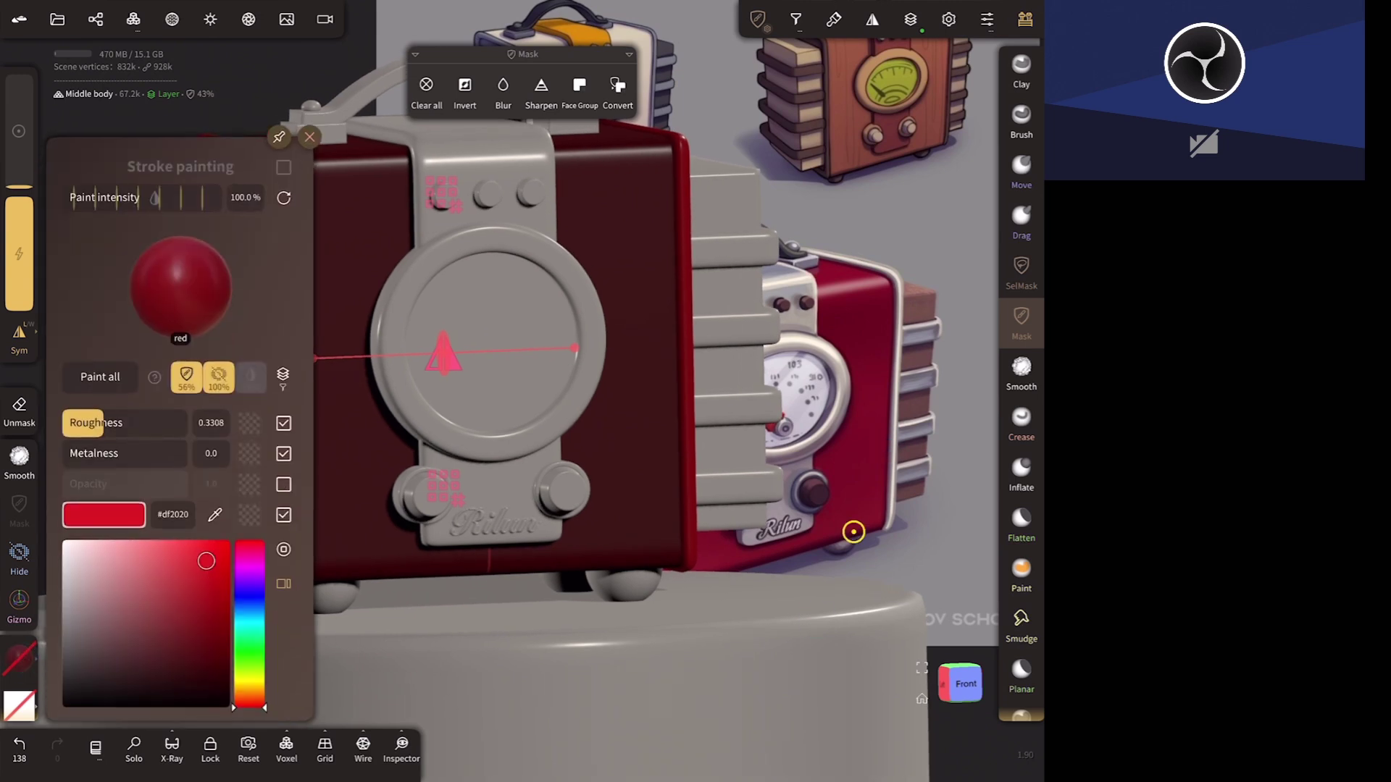
{"action": "left_click", "coordinate": [180, 286]}
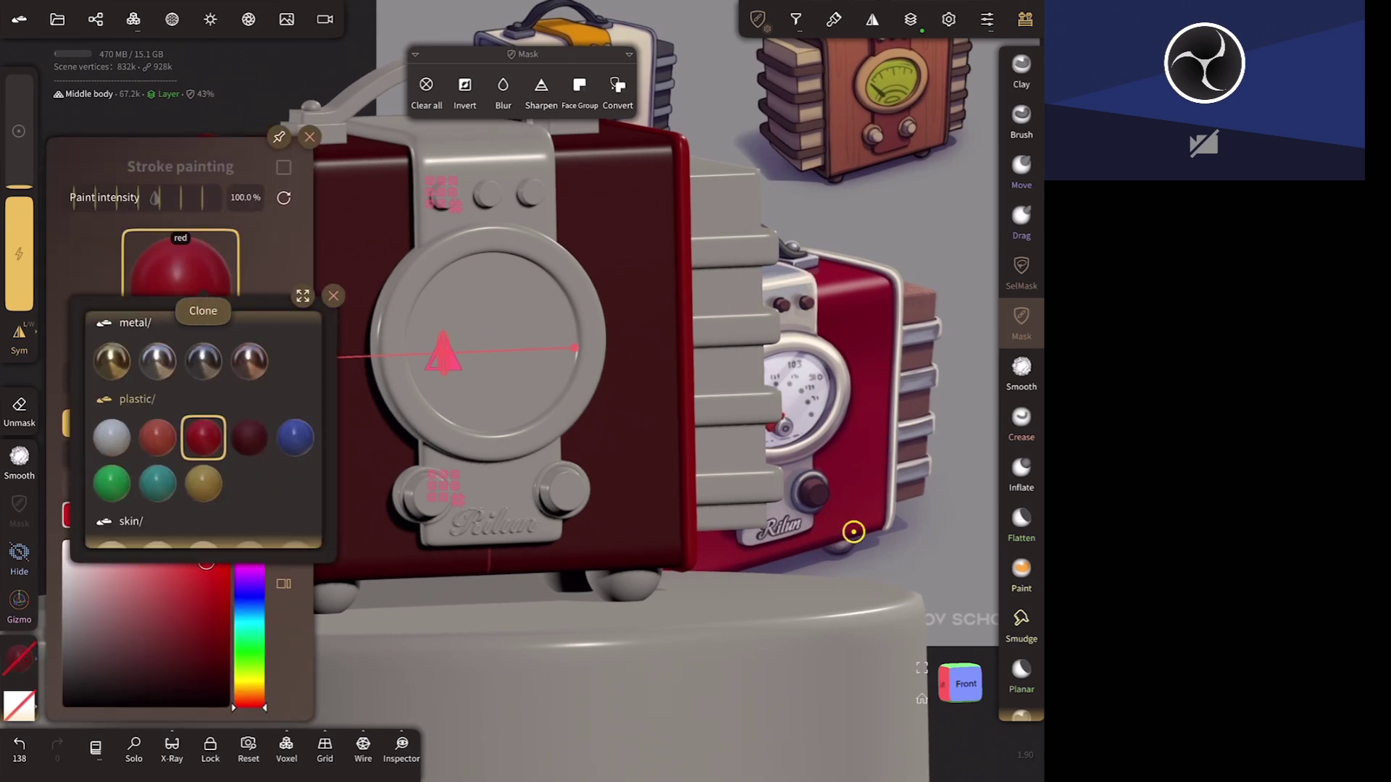
{"action": "left_click", "coordinate": [157, 360]}
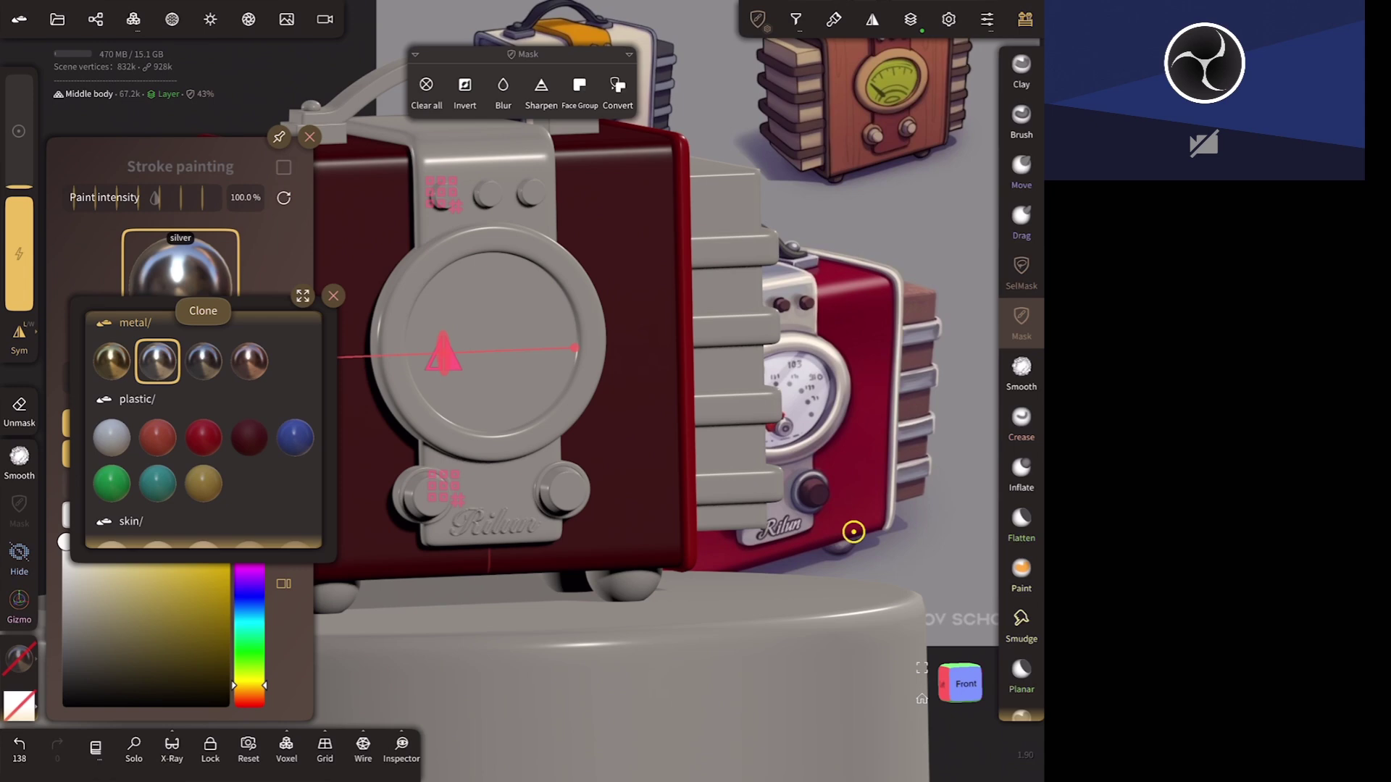
{"action": "left_click", "coordinate": [333, 296]}
{"action": "left_click", "coordinate": [100, 376]}
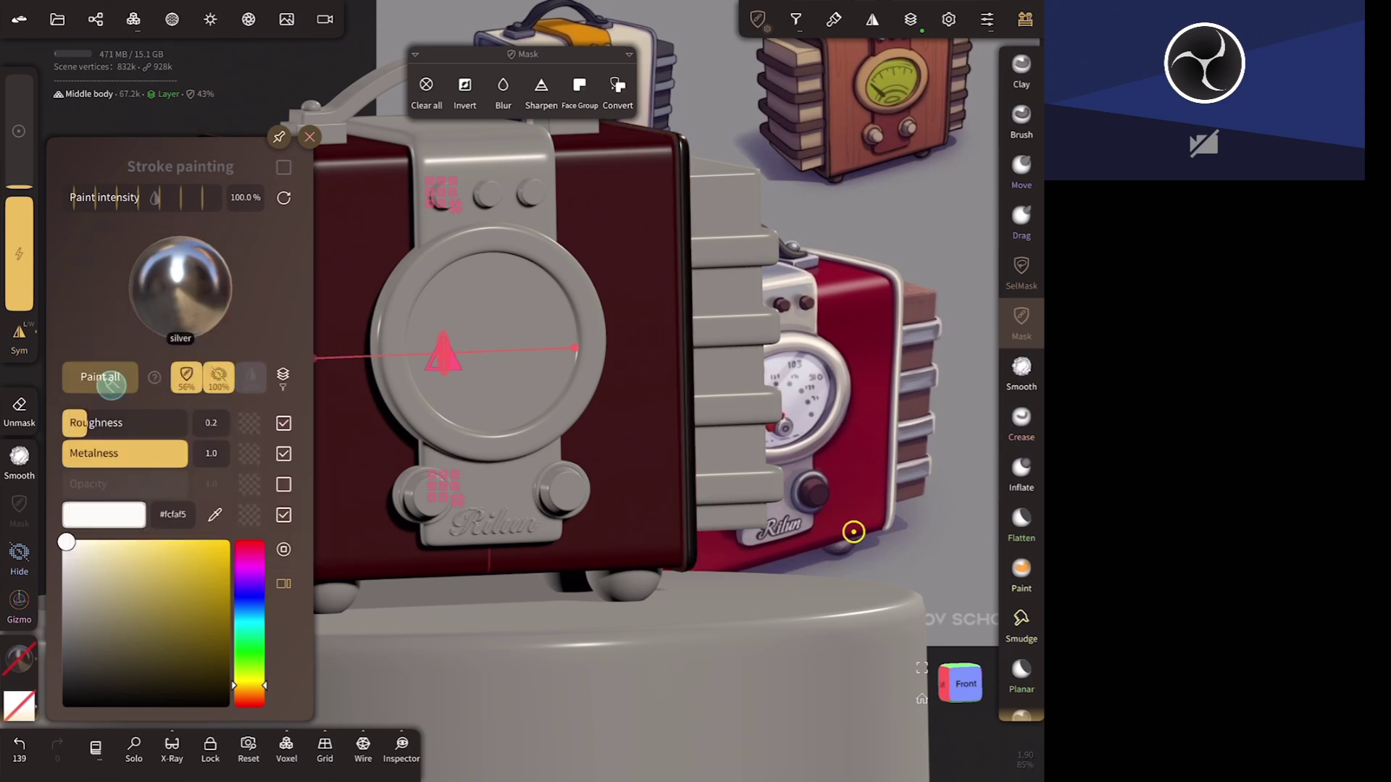
- Lower the silver's metalness to about 0.84 and repaint the unmasked areas
{"action": "mouse_move", "coordinate": [853, 532]}
{"action": "left_mouse_down"}
{"action": "mouse_move", "coordinate": [792, 605]}
{"action": "mouse_move", "coordinate": [568, 605]}
{"action": "mouse_move", "coordinate": [819, 582]}
{"action": "left_mouse_up"}
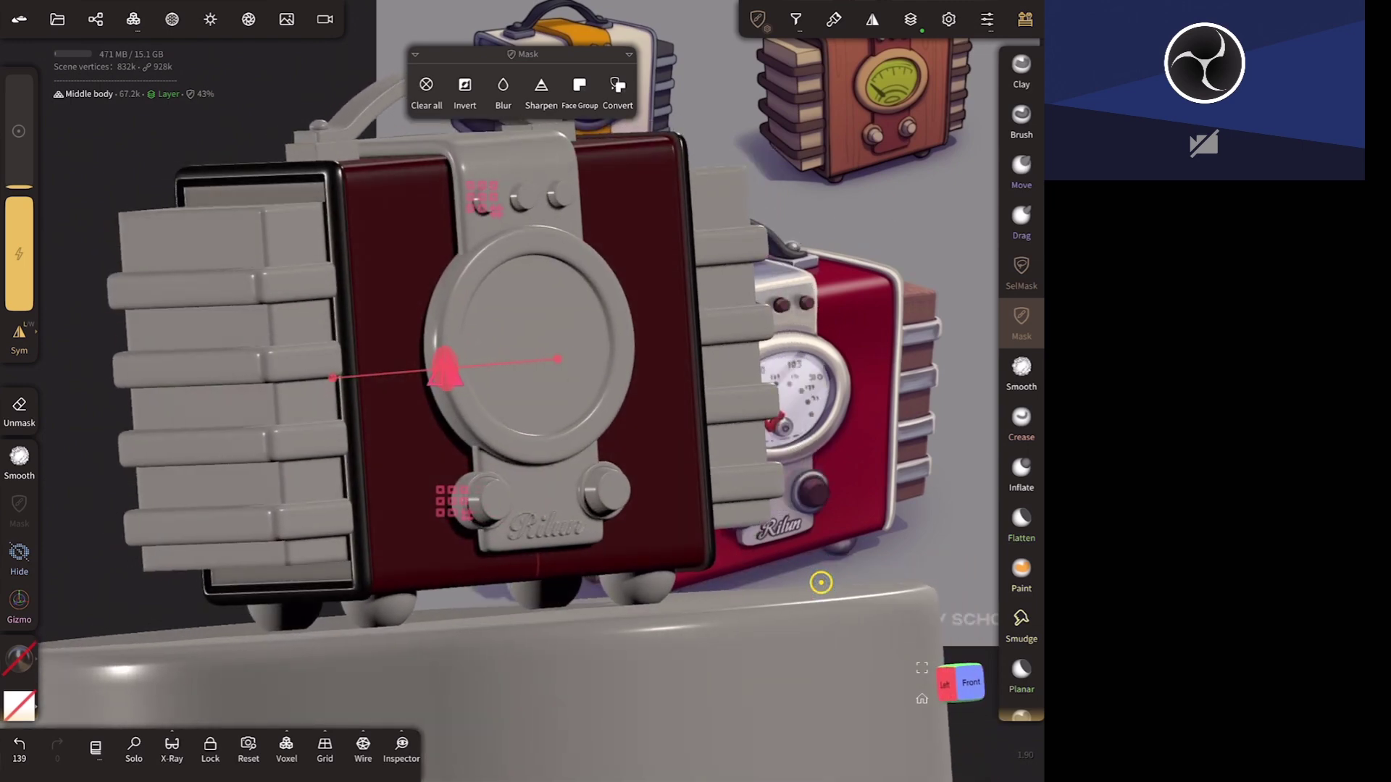
{"action": "left_click_drag", "start_coordinate": [821, 582], "coordinate": [751, 642]}
{"action": "left_click", "coordinate": [19, 659]}
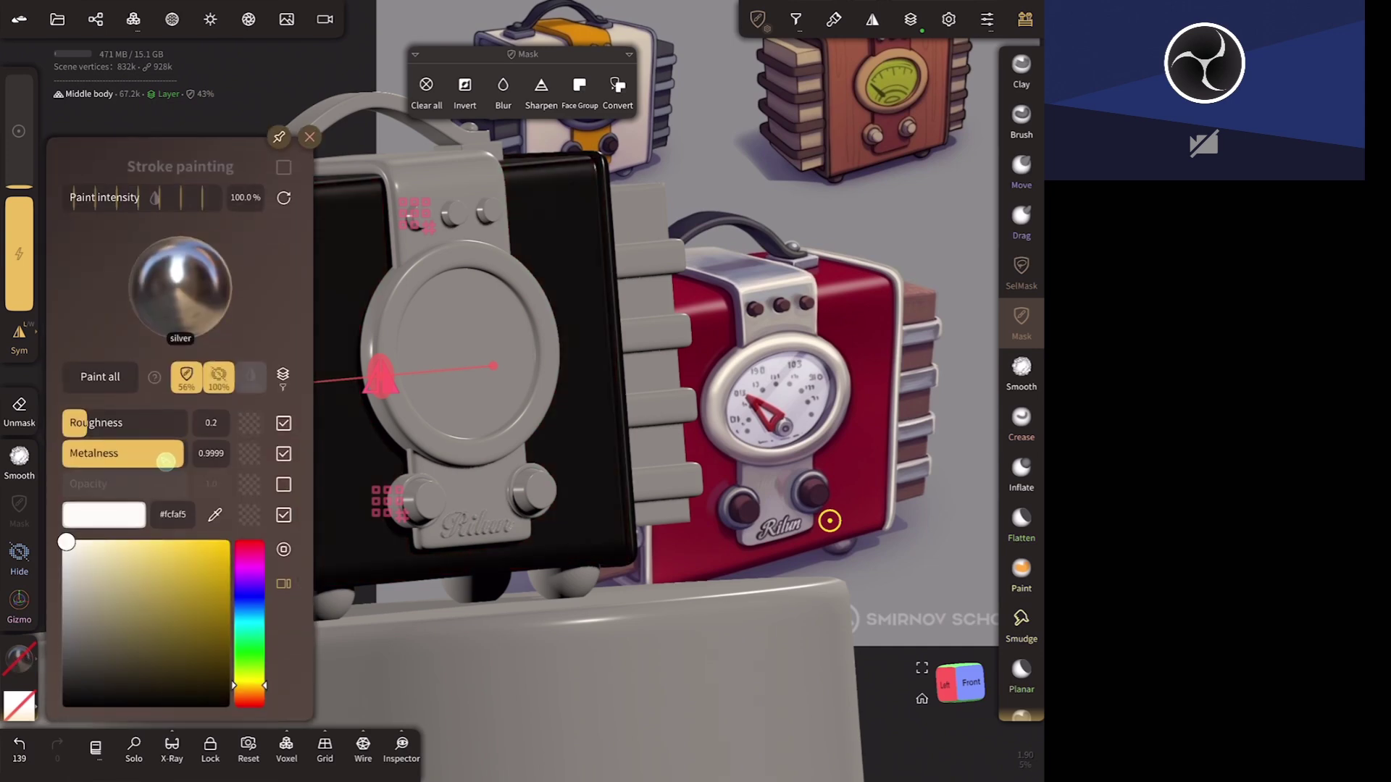
{"action": "mouse_move", "coordinate": [184, 453]}
{"action": "left_mouse_down"}
{"action": "mouse_move", "coordinate": [94, 428]}
{"action": "mouse_move", "coordinate": [135, 464]}
{"action": "left_mouse_up"}
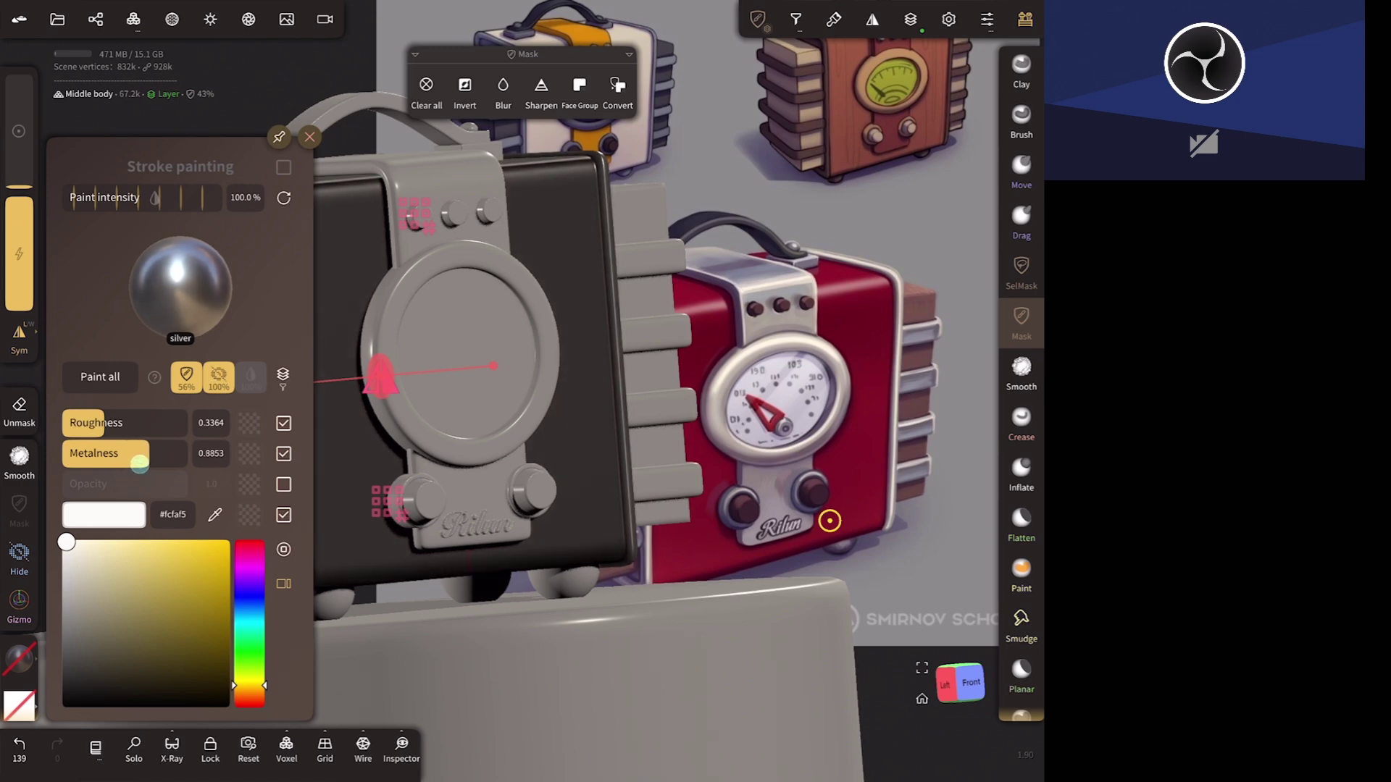
{"action": "left_click", "coordinate": [100, 376]}
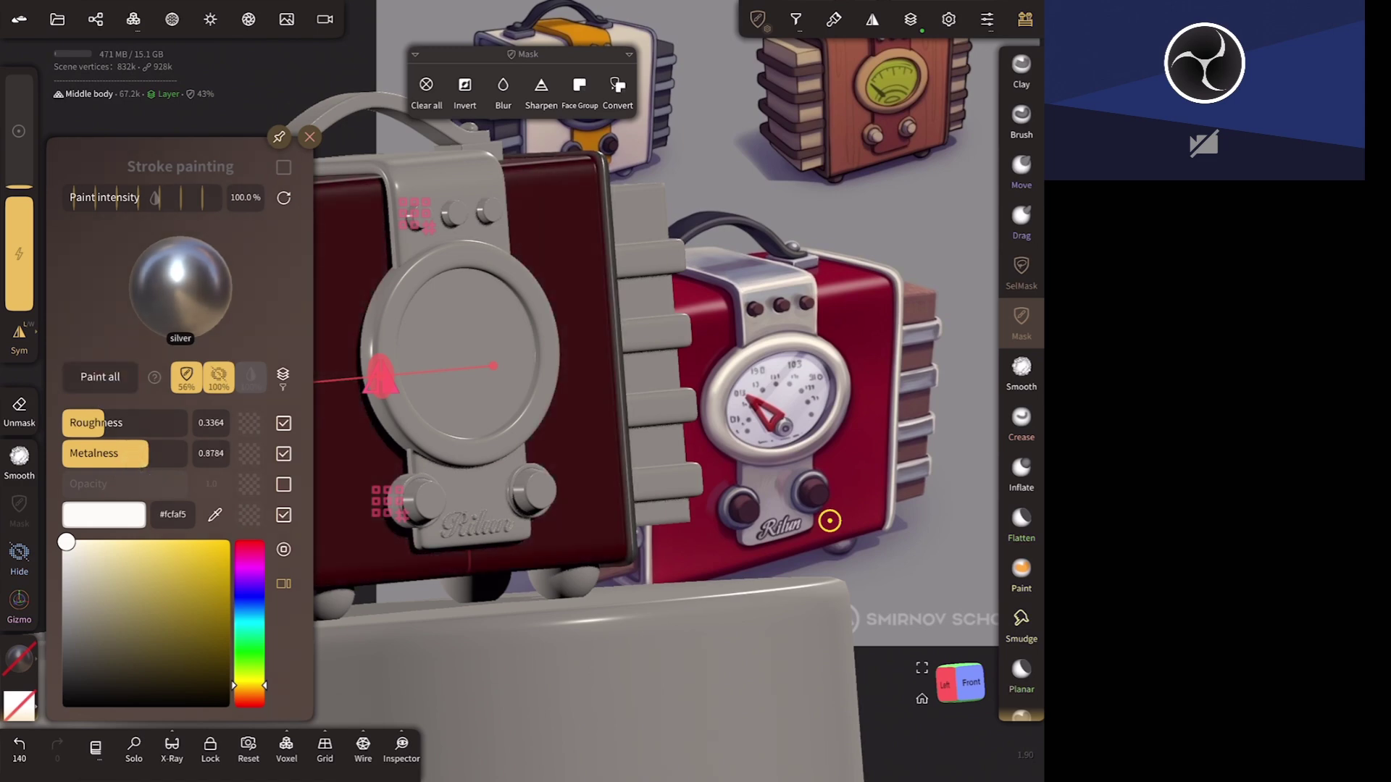
- Fine-tune metalness to about 0.85 and roughness to 0.4, then repaint the trim
{"action": "left_click_drag", "start_coordinate": [830, 520], "coordinate": [808, 585]}
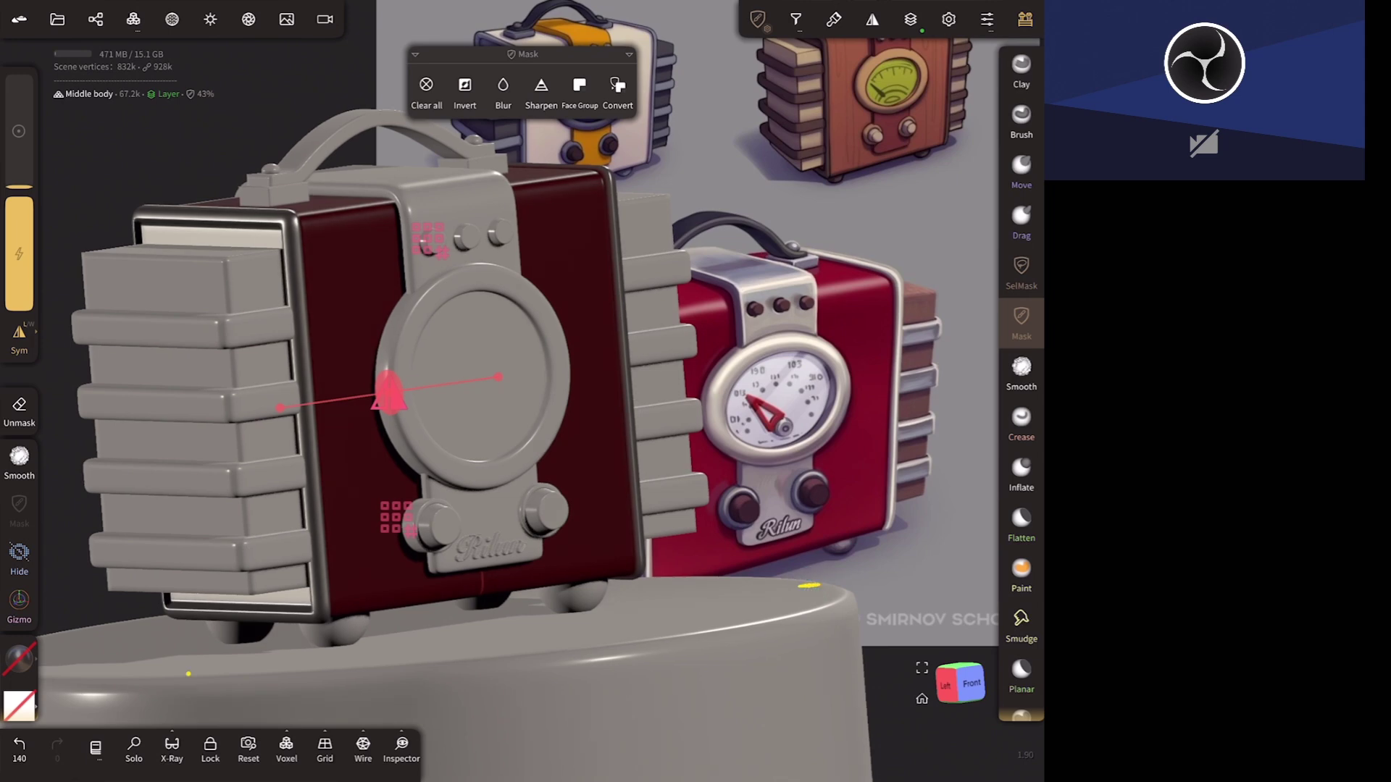
{"action": "left_click", "coordinate": [19, 660]}
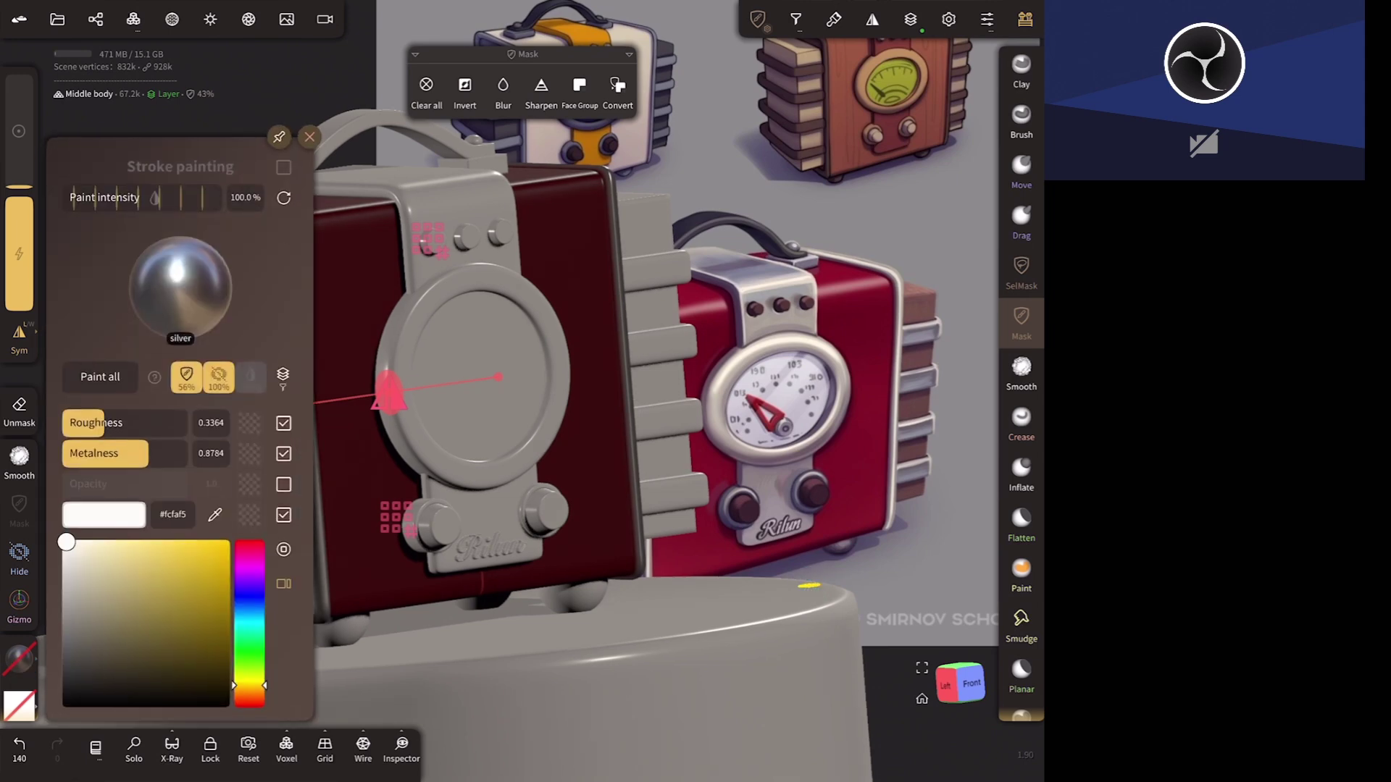
{"action": "mouse_move", "coordinate": [150, 466]}
{"action": "left_mouse_down"}
{"action": "mouse_move", "coordinate": [95, 438]}
{"action": "mouse_move", "coordinate": [126, 432]}
{"action": "mouse_move", "coordinate": [113, 432]}
{"action": "left_mouse_up"}
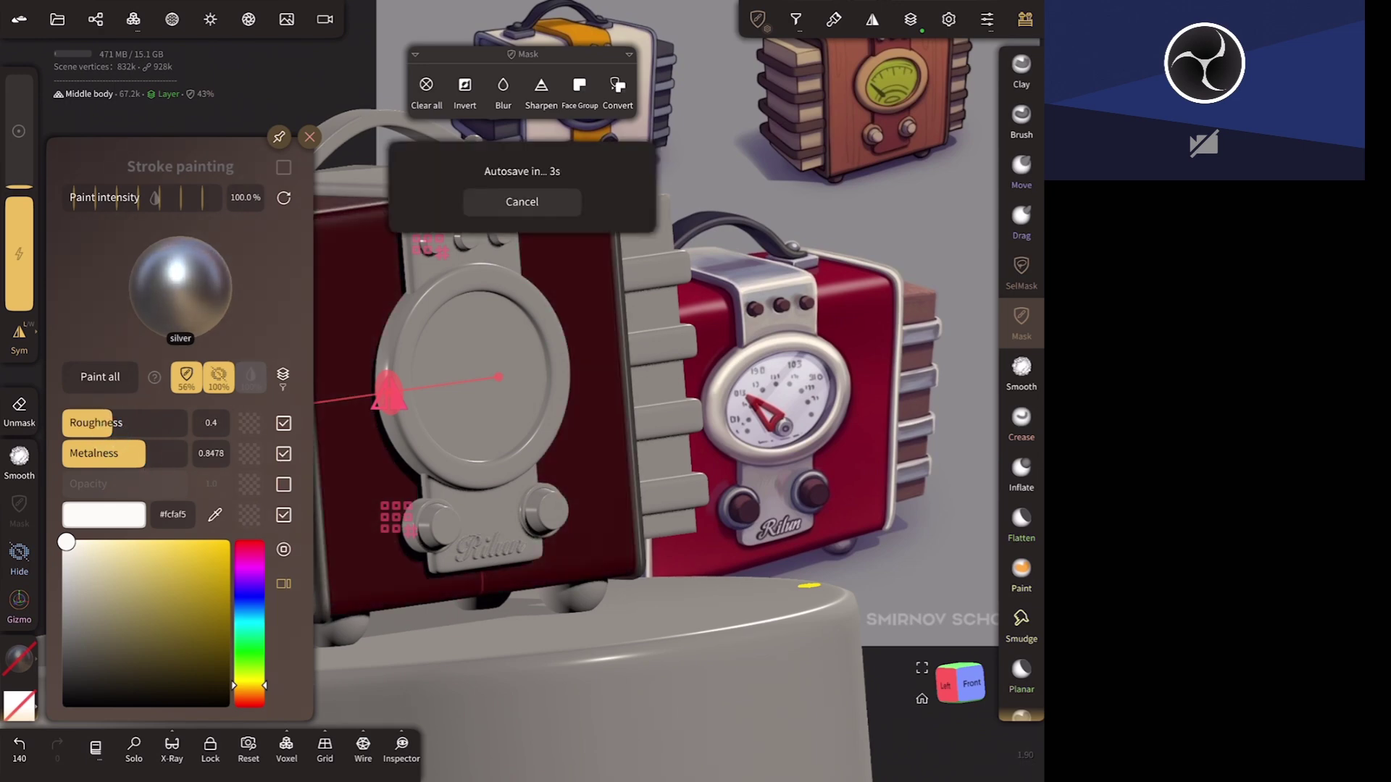
{"action": "left_click", "coordinate": [100, 377]}
{"action": "left_click_drag", "start_coordinate": [724, 609], "coordinate": [816, 556]}
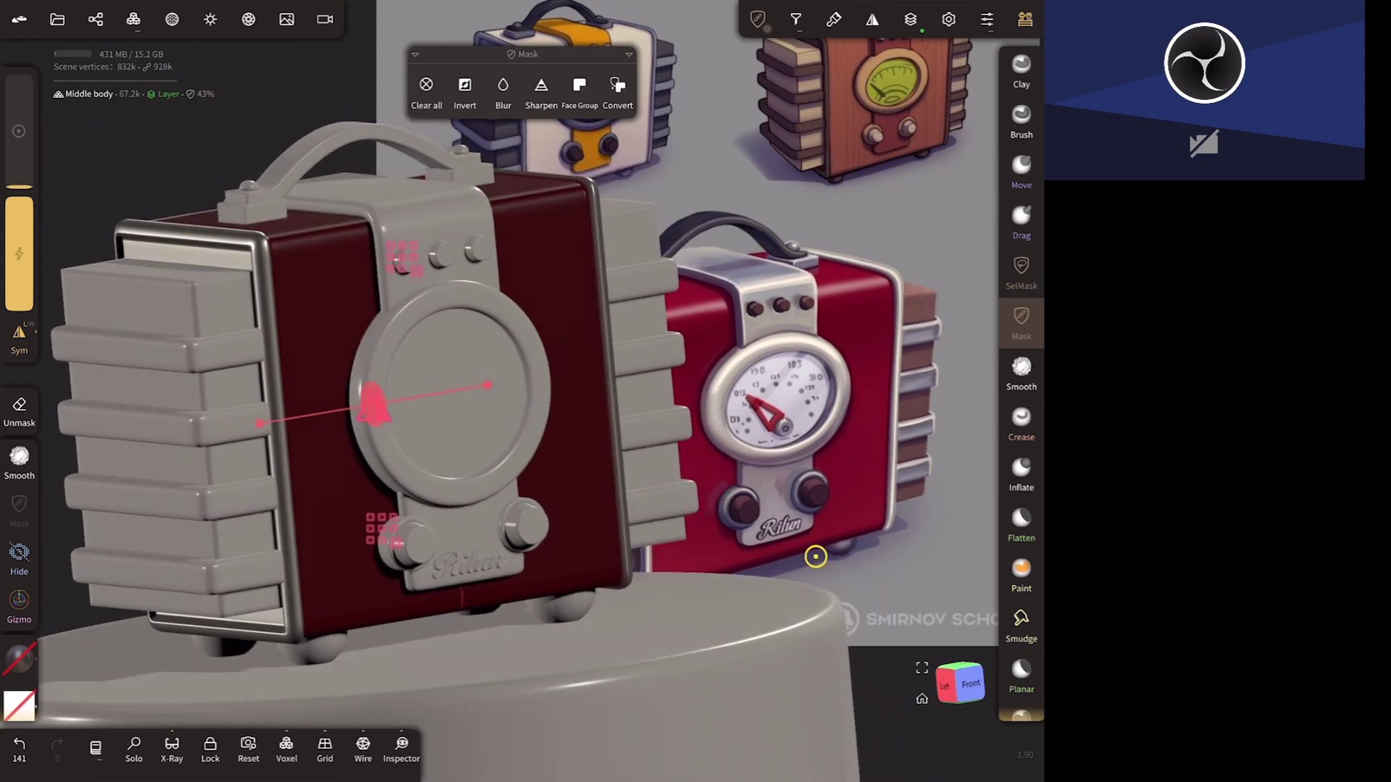
- Clear the mask and paint the radio's front band silver metal with Paint all
{"action": "left_click", "coordinate": [426, 85]}
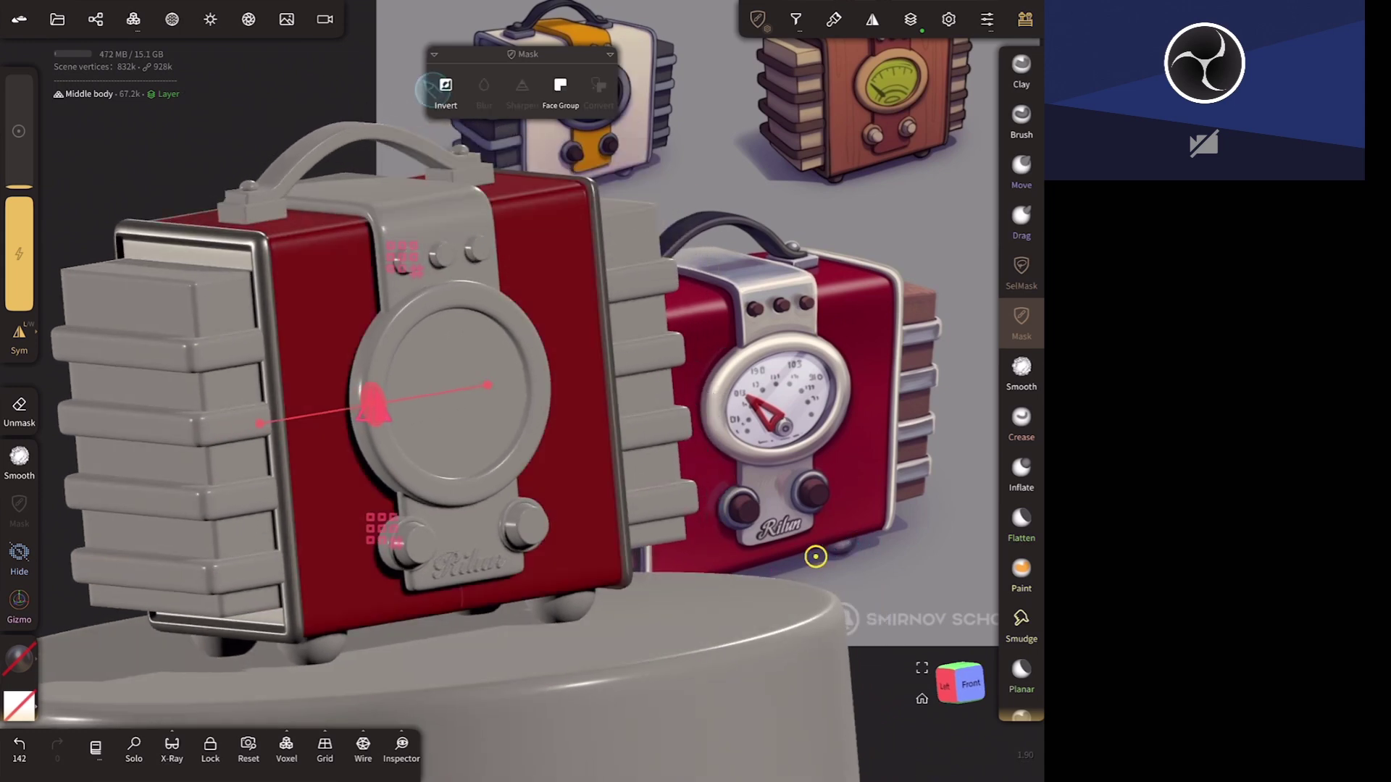
{"action": "mouse_move", "coordinate": [854, 504]}
{"action": "left_mouse_down"}
{"action": "mouse_move", "coordinate": [717, 581]}
{"action": "mouse_move", "coordinate": [769, 627]}
{"action": "left_mouse_up"}
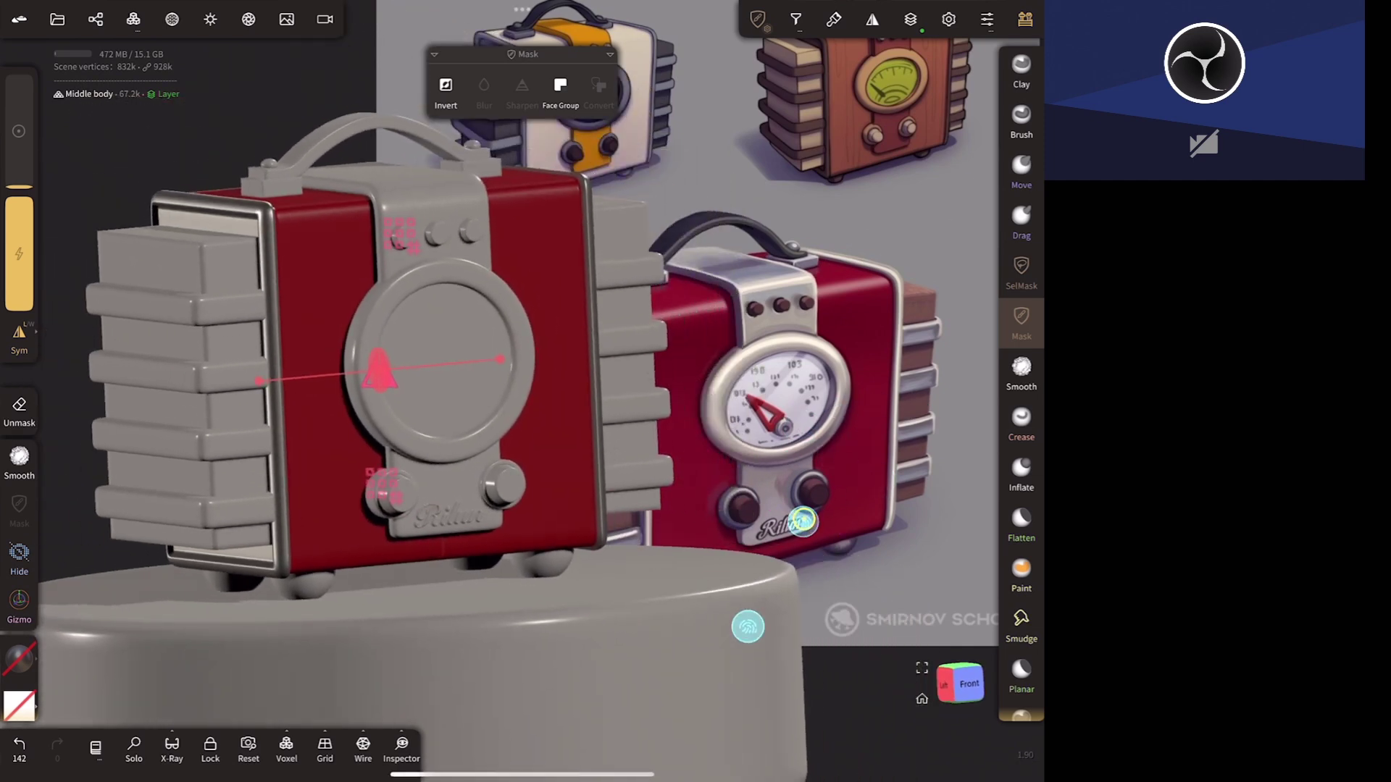
{"action": "mouse_move", "coordinate": [769, 627]}
{"action": "left_mouse_down"}
{"action": "mouse_move", "coordinate": [756, 552]}
{"action": "mouse_move", "coordinate": [761, 623]}
{"action": "left_mouse_up"}
{"action": "left_click", "coordinate": [384, 222]}
{"action": "left_click", "coordinate": [18, 659]}
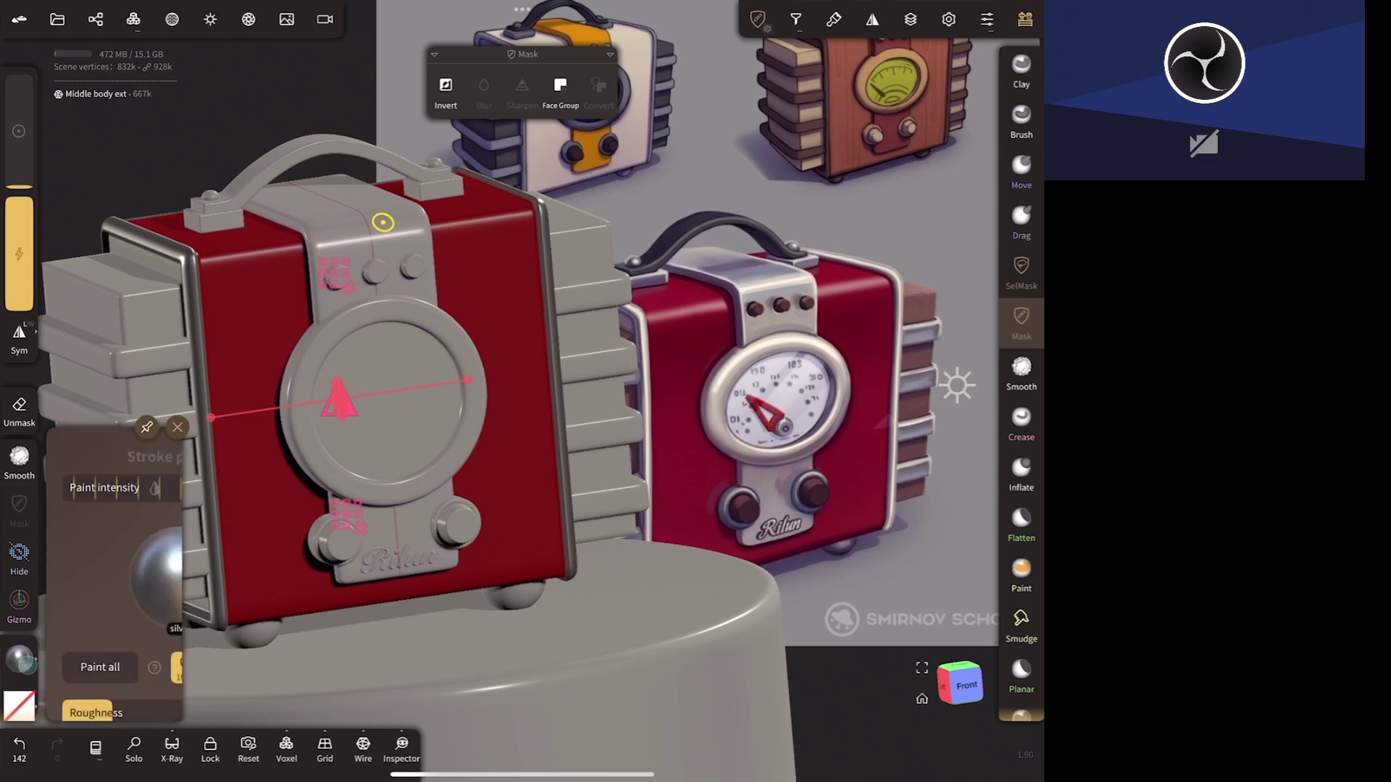
{"action": "left_click", "coordinate": [100, 377]}
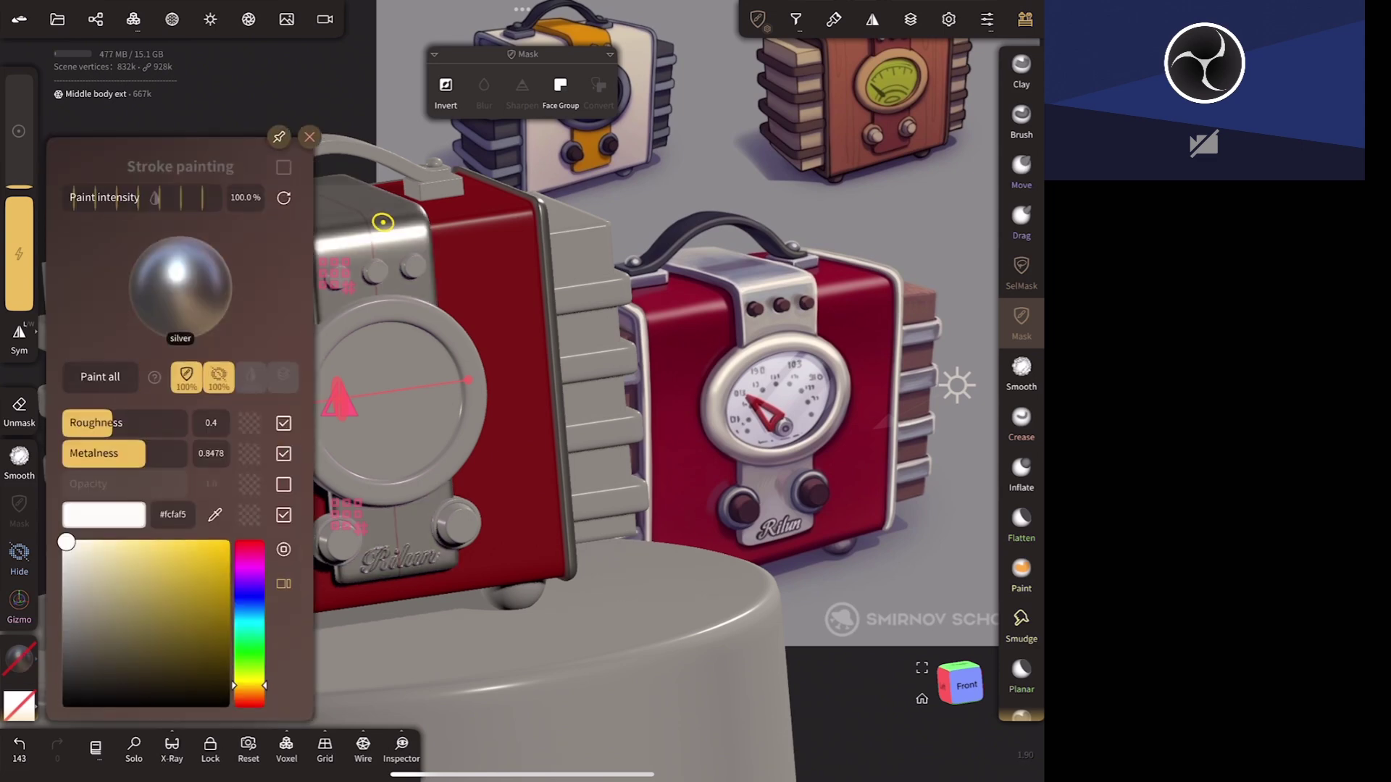
- Paint the dial ring silver metal with Paint all
{"action": "left_click", "coordinate": [476, 438]}
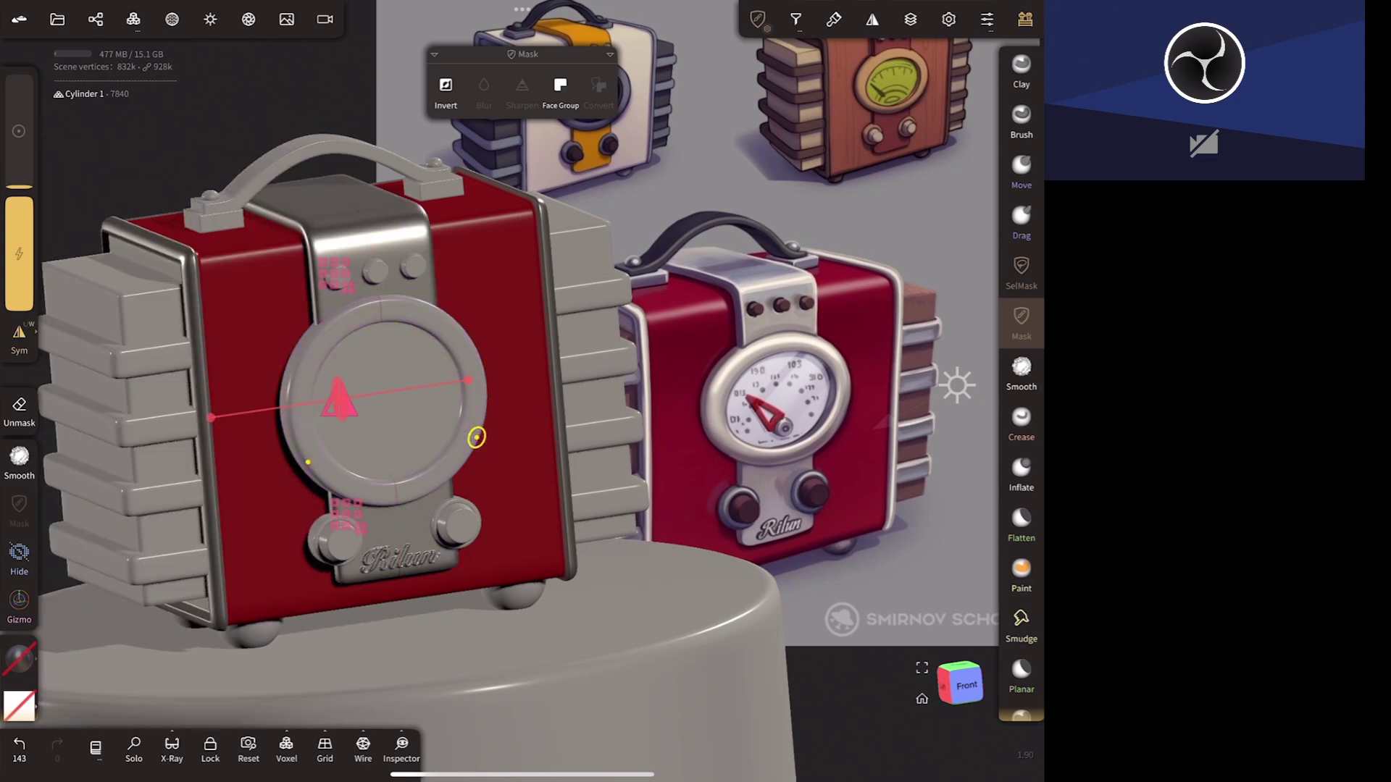
{"action": "left_click", "coordinate": [19, 659]}
{"action": "left_click", "coordinate": [100, 377]}
{"action": "mouse_move", "coordinate": [734, 560]}
{"action": "left_mouse_down"}
{"action": "mouse_move", "coordinate": [792, 537]}
{"action": "mouse_move", "coordinate": [723, 552]}
{"action": "left_mouse_up"}
- Paint the small cylinder beside the lower-left knob silver
{"action": "left_click", "coordinate": [362, 520]}
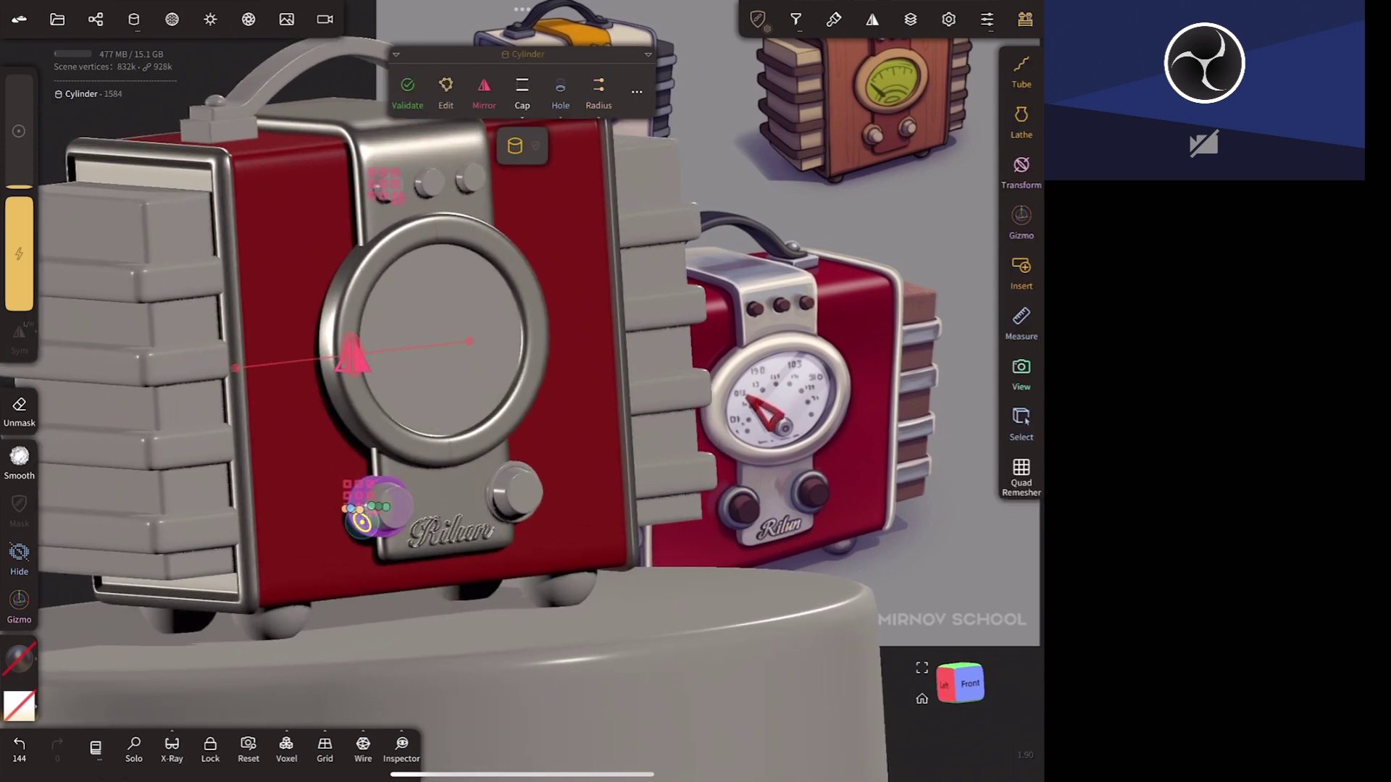
{"action": "left_click", "coordinate": [407, 91]}
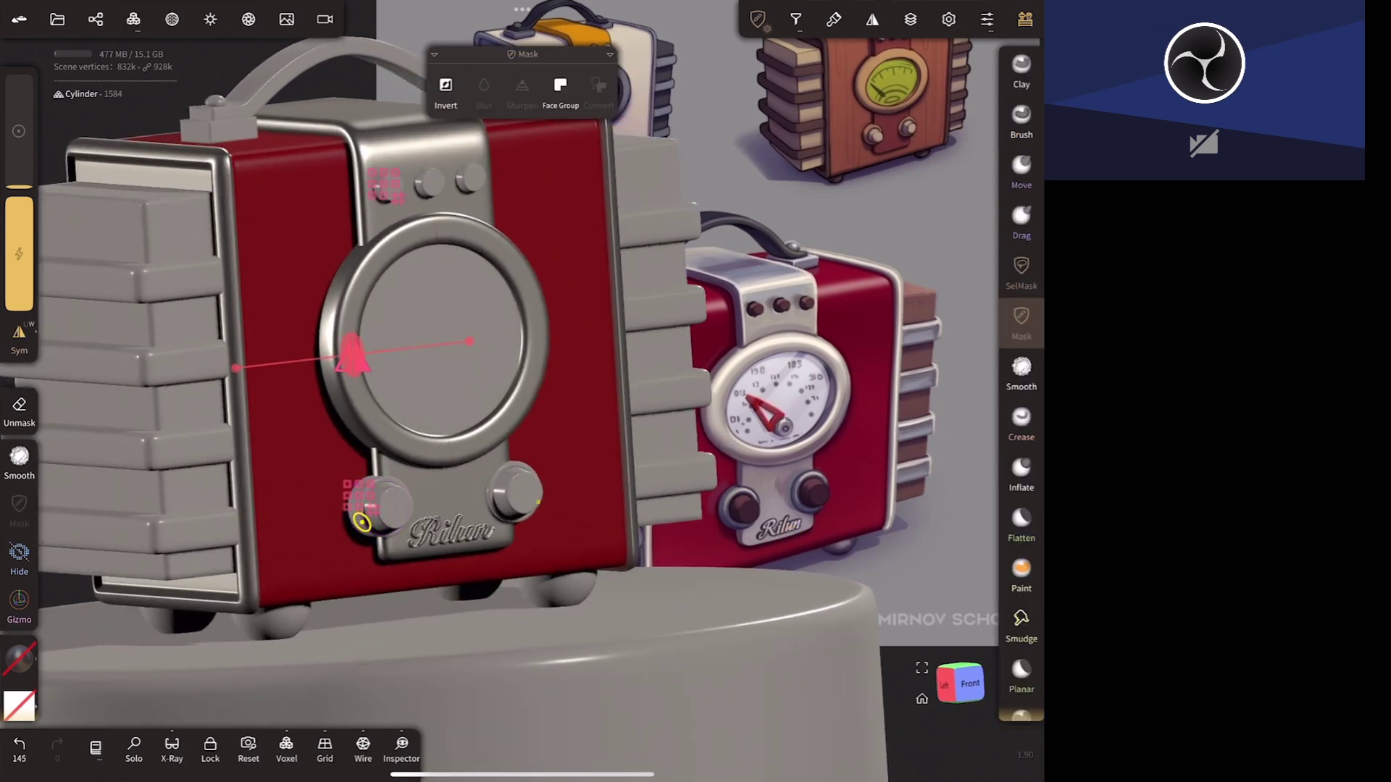
{"action": "left_click", "coordinate": [20, 659]}
{"action": "left_click", "coordinate": [100, 377]}
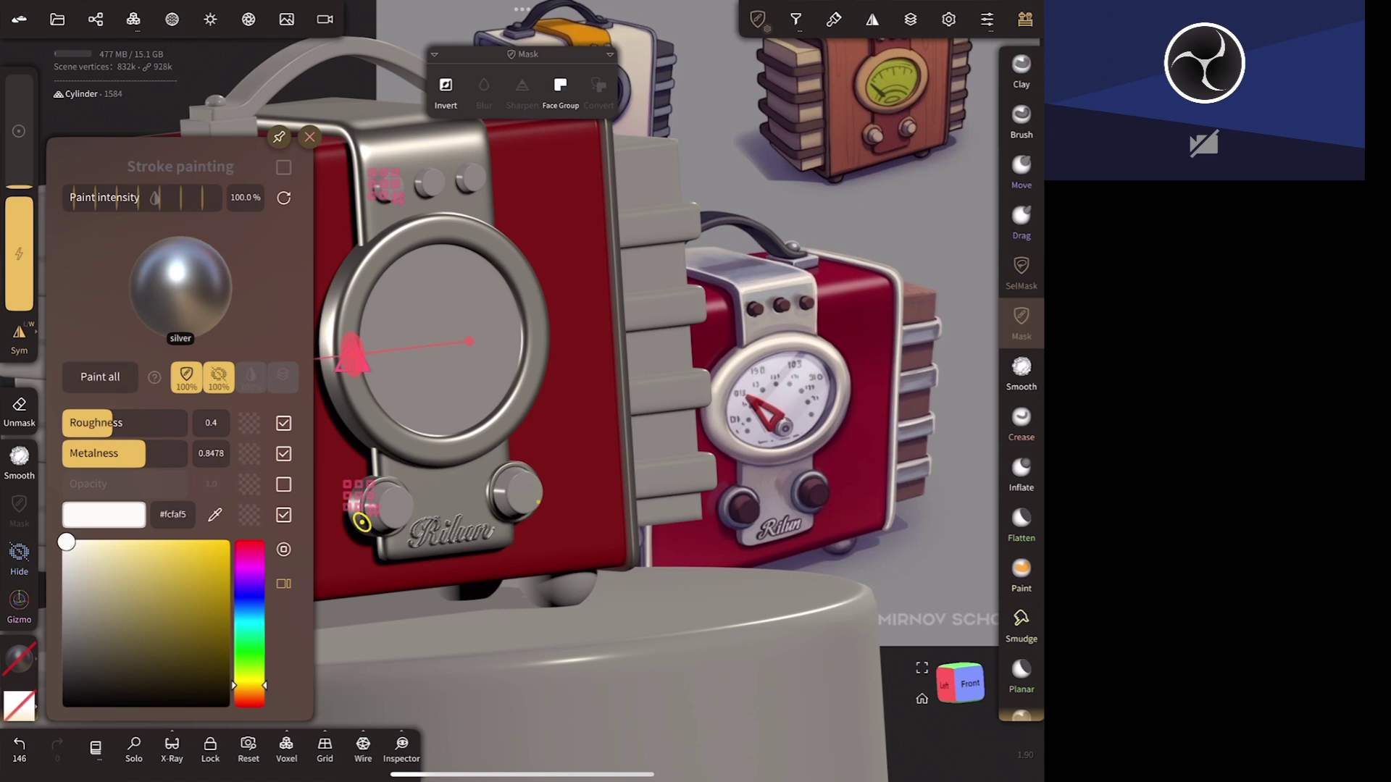
{"action": "left_click", "coordinate": [309, 137]}
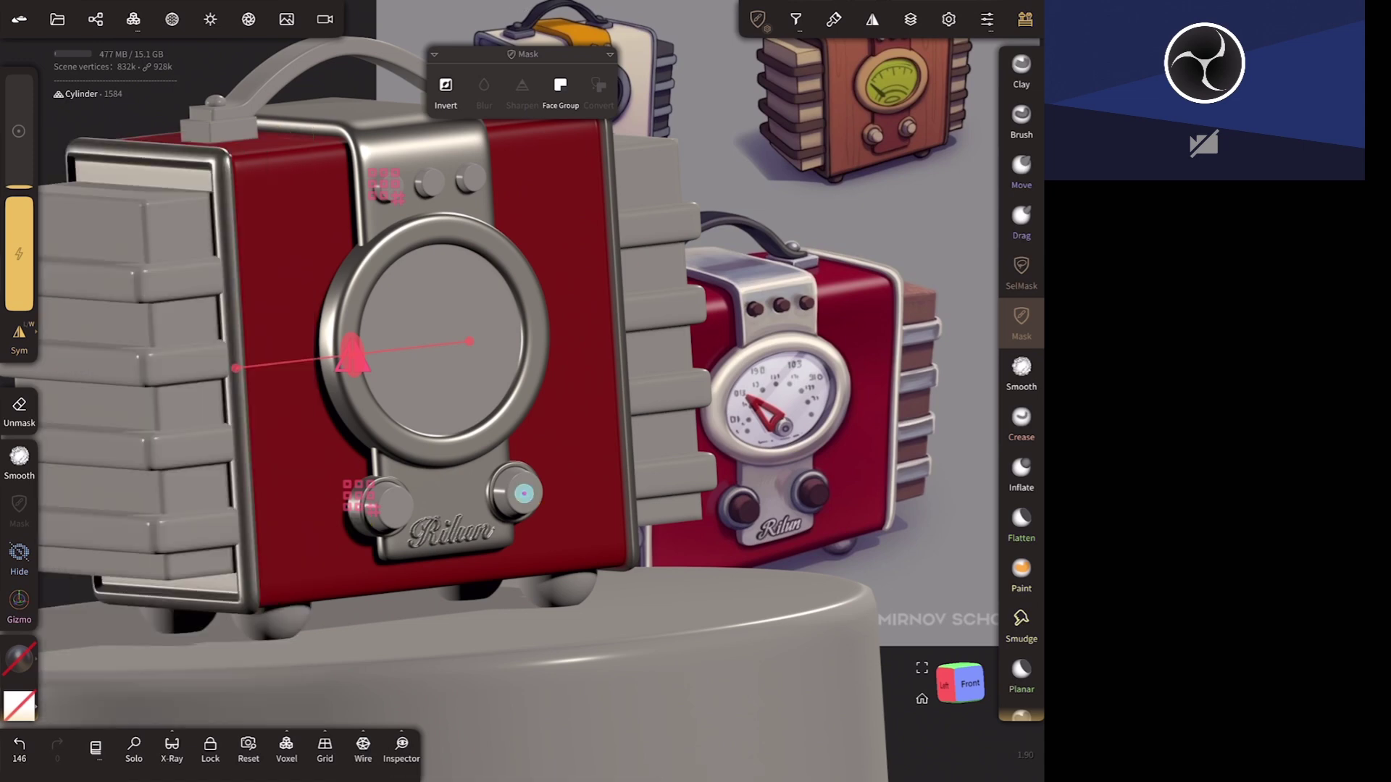
- Paint both front knobs with the dark red plastic material
{"action": "left_click", "coordinate": [521, 493]}
{"action": "left_click", "coordinate": [1025, 20]}
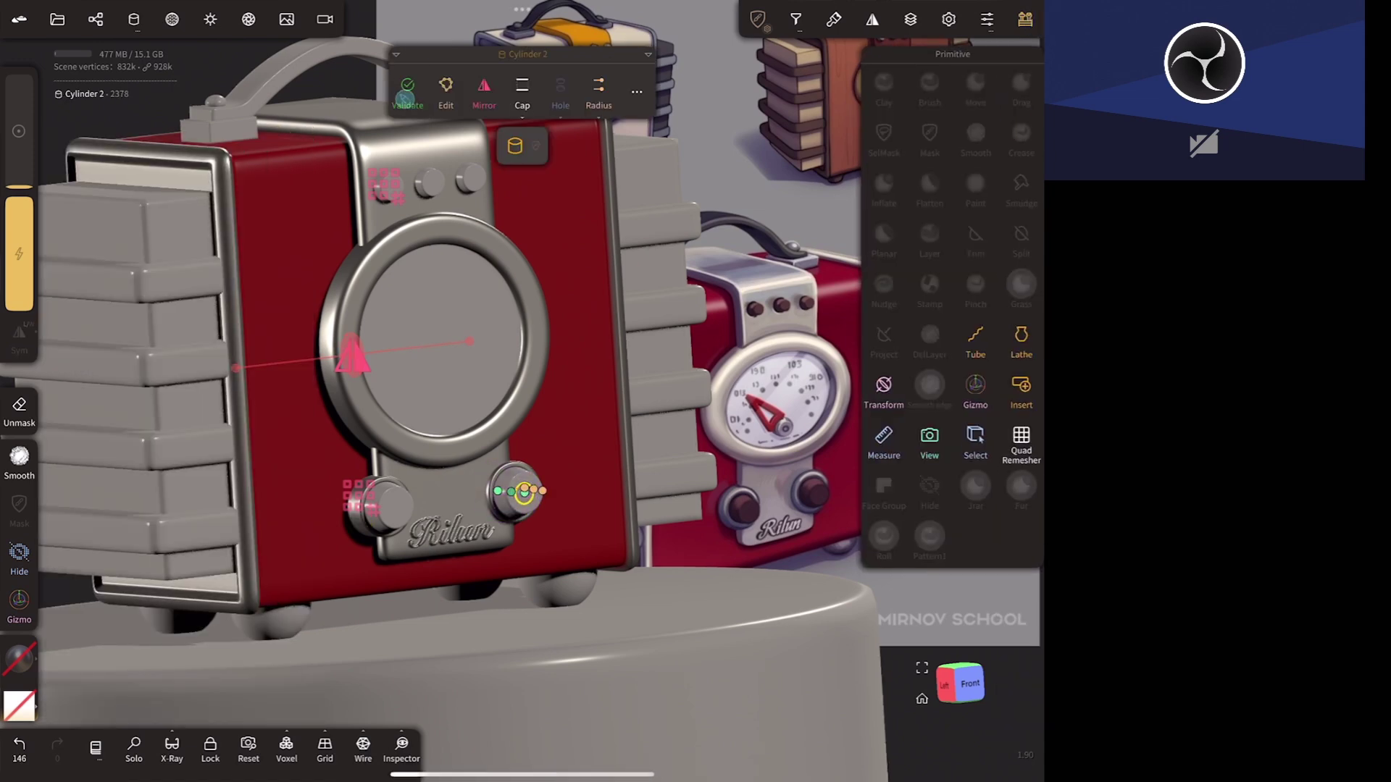
{"action": "left_click", "coordinate": [406, 98]}
{"action": "left_click", "coordinate": [985, 177]}
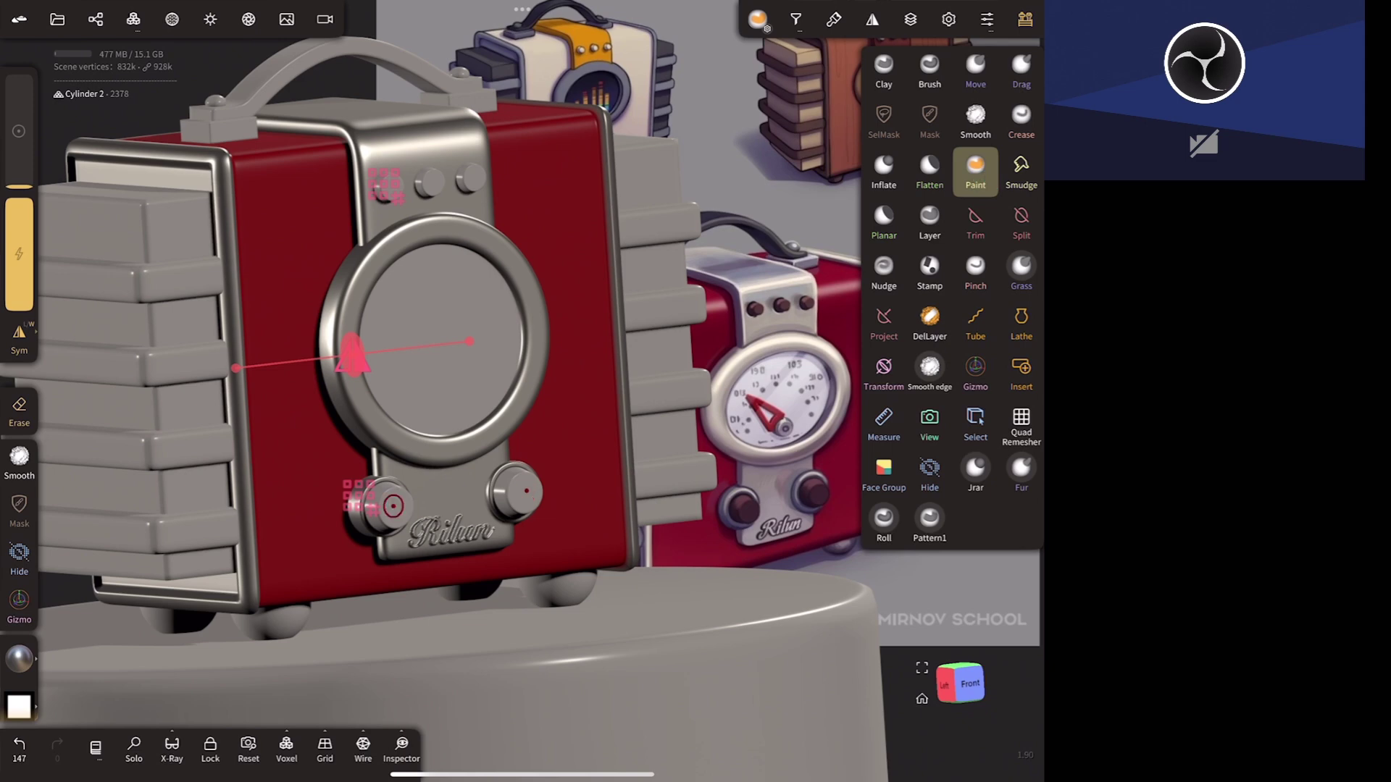
{"action": "left_click_drag", "start_coordinate": [752, 509], "coordinate": [743, 531]}
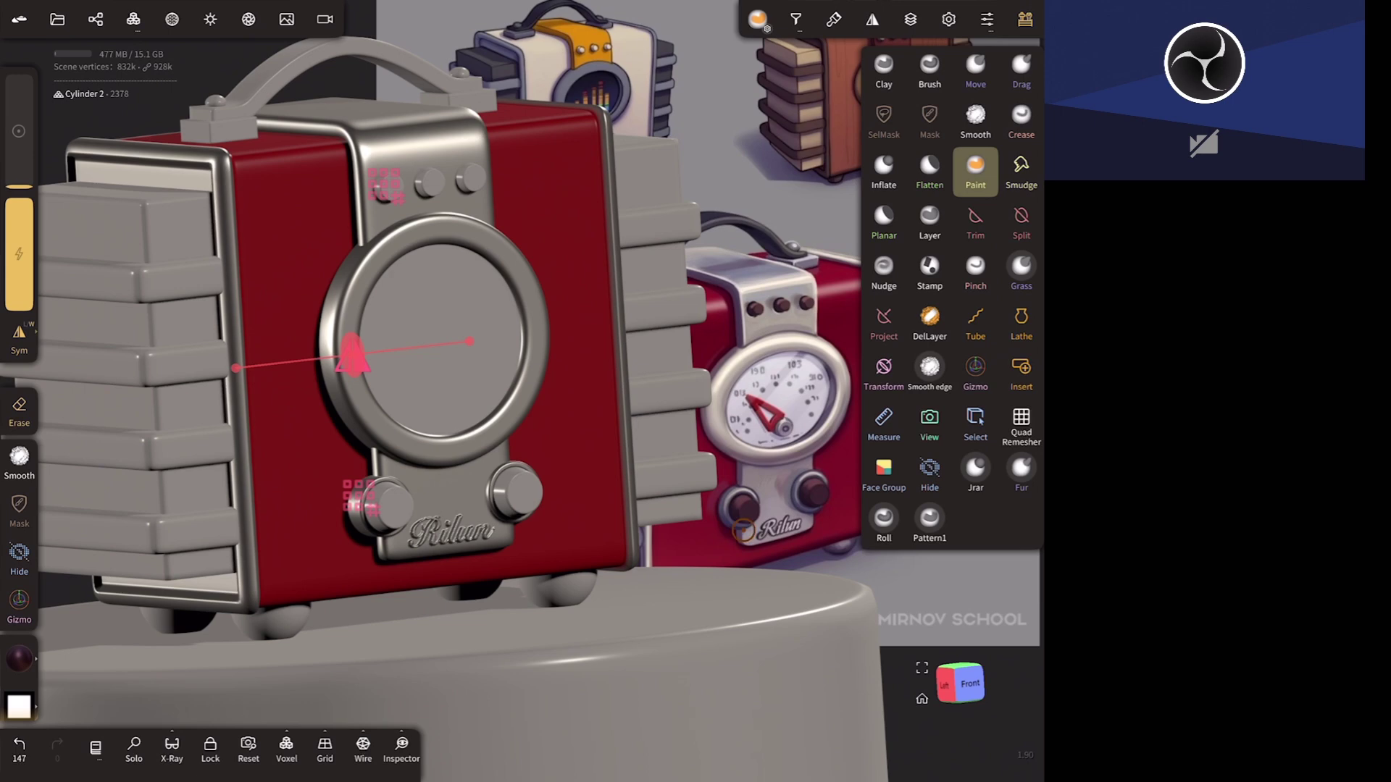
{"action": "left_click", "coordinate": [19, 658]}
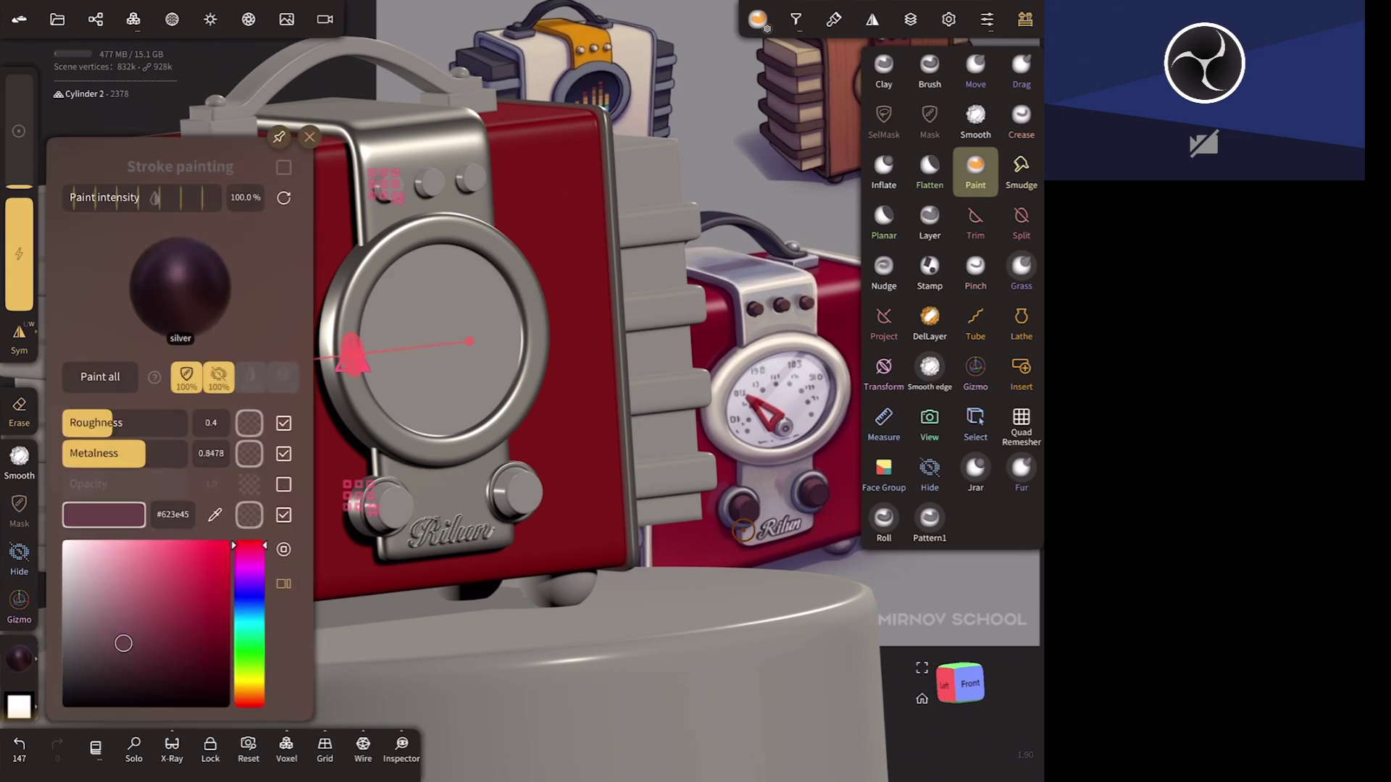
{"action": "left_click", "coordinate": [181, 268]}
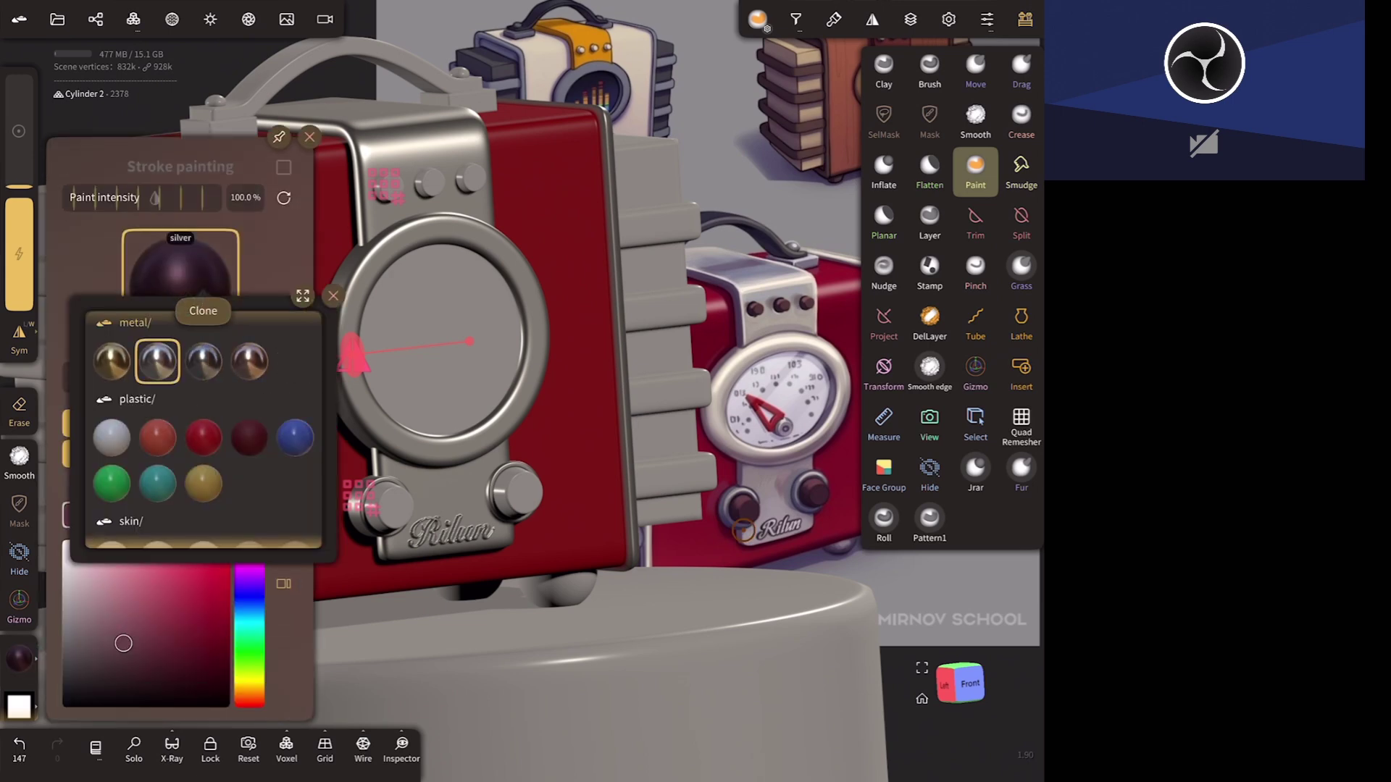
{"action": "left_click", "coordinate": [249, 437]}
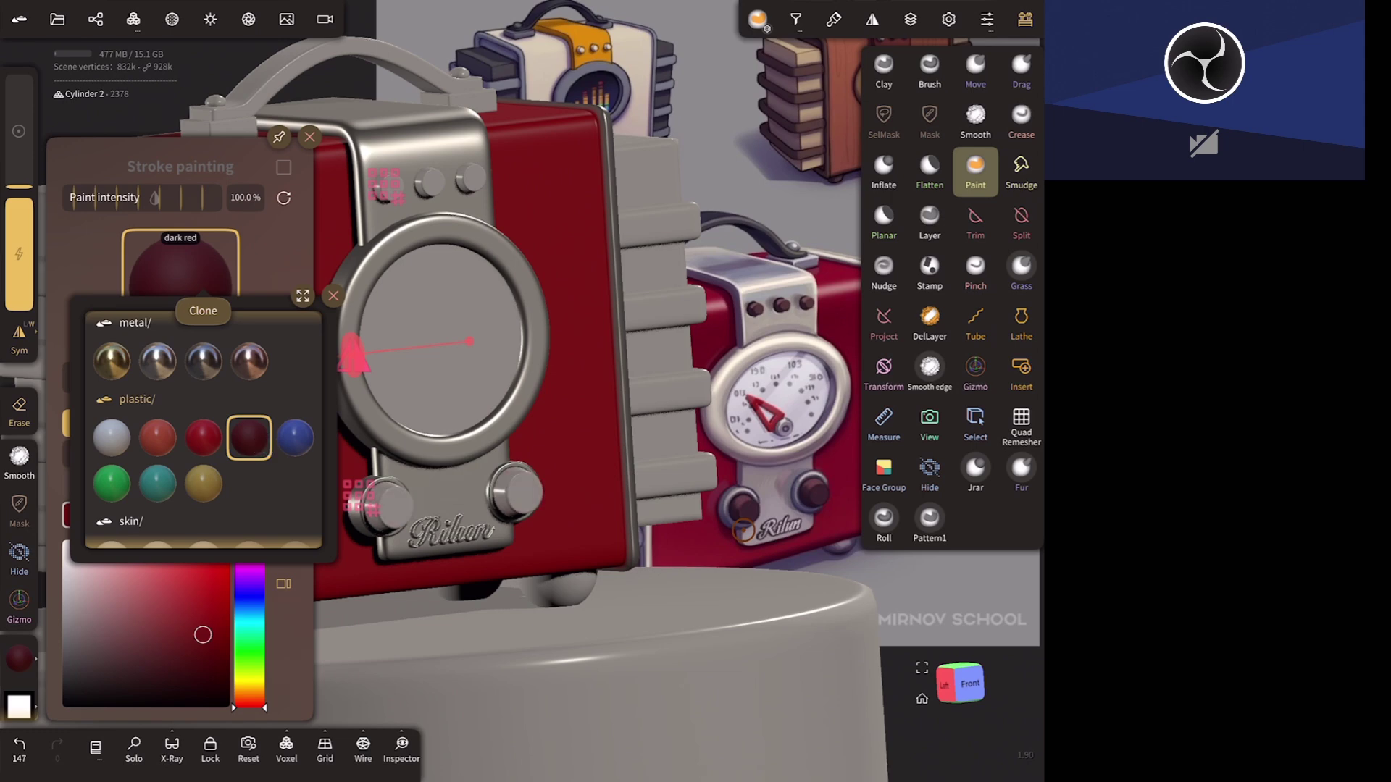
{"action": "left_click", "coordinate": [334, 295]}
{"action": "left_click", "coordinate": [100, 376]}
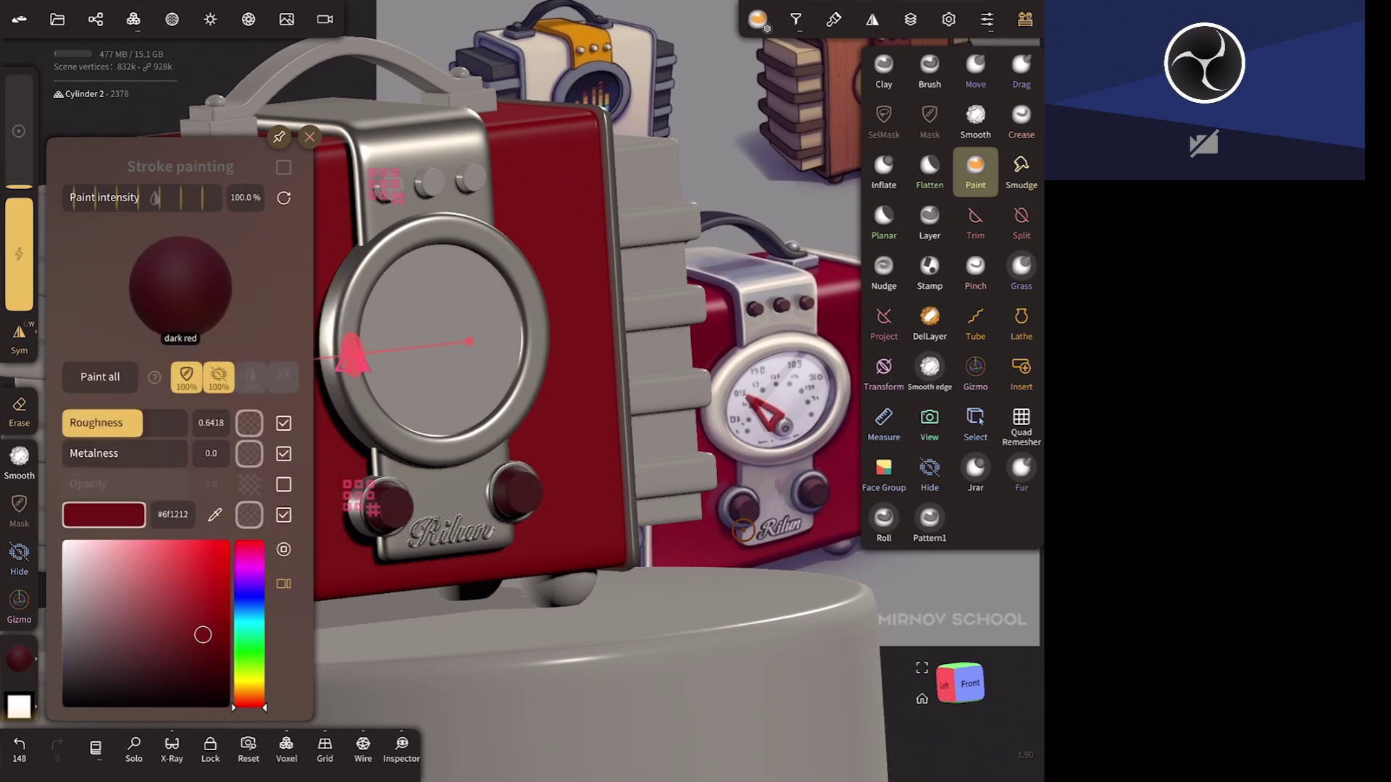
- Apply the button array as real geometry and paint the three top buttons dark red
{"action": "left_click_drag", "start_coordinate": [652, 608], "coordinate": [767, 604]}
{"action": "left_click_drag", "start_coordinate": [674, 612], "coordinate": [664, 583]}
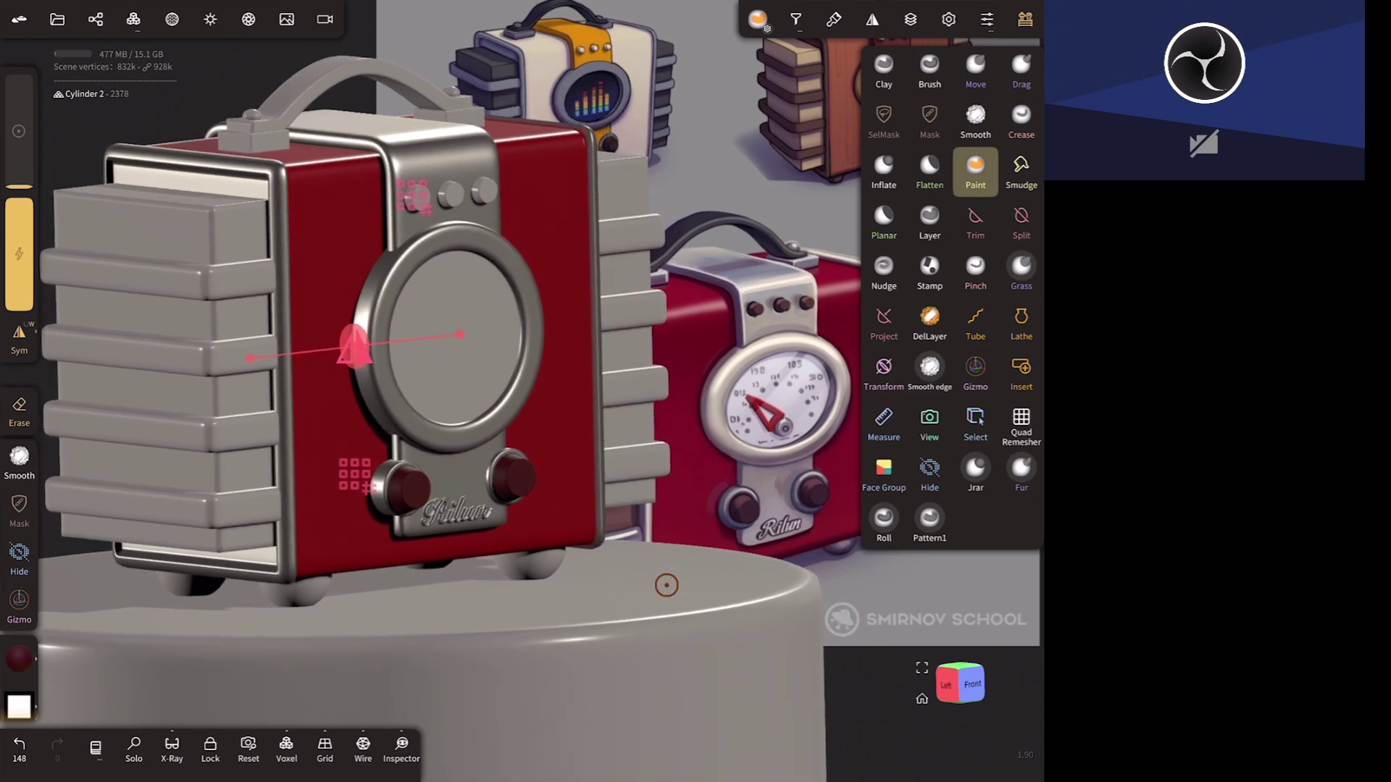
{"action": "left_click", "coordinate": [418, 198]}
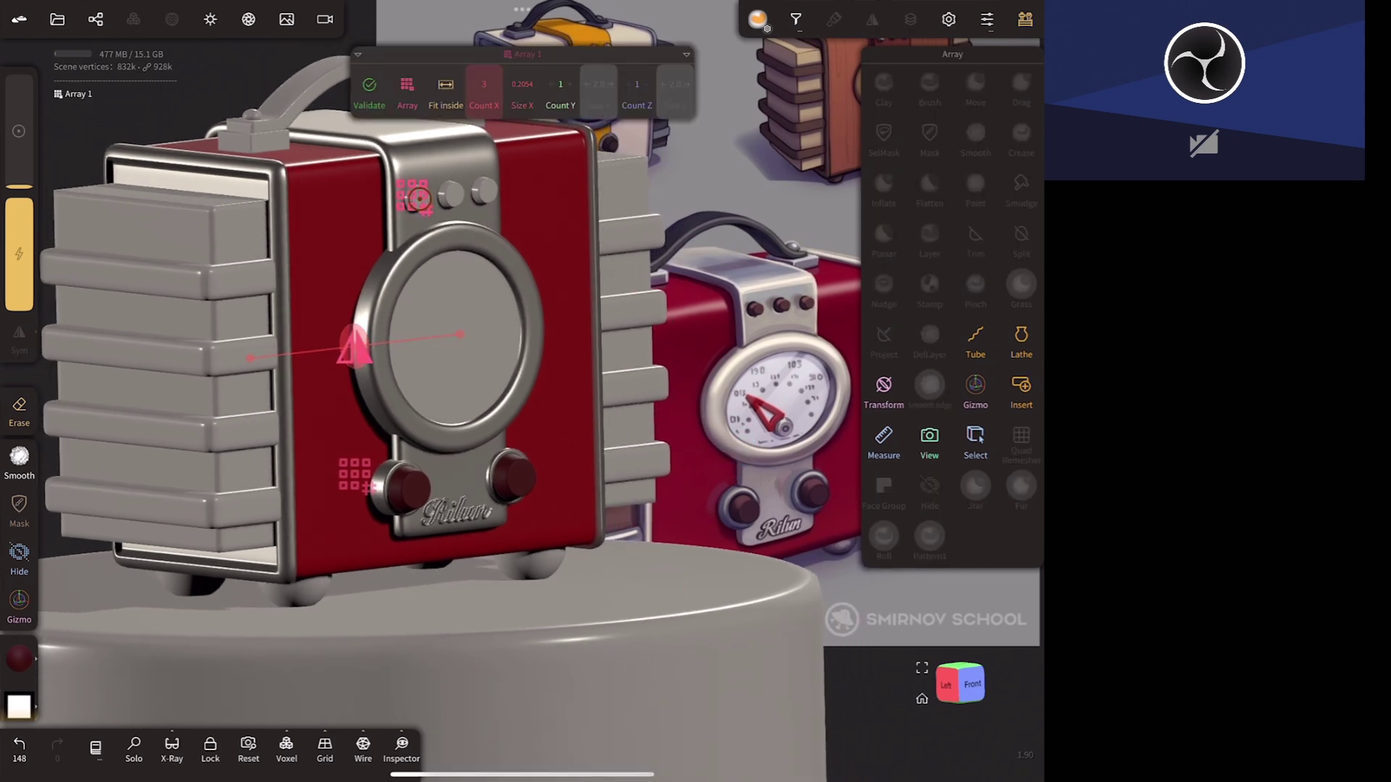
{"action": "left_click", "coordinate": [368, 87]}
{"action": "left_click", "coordinate": [435, 236]}
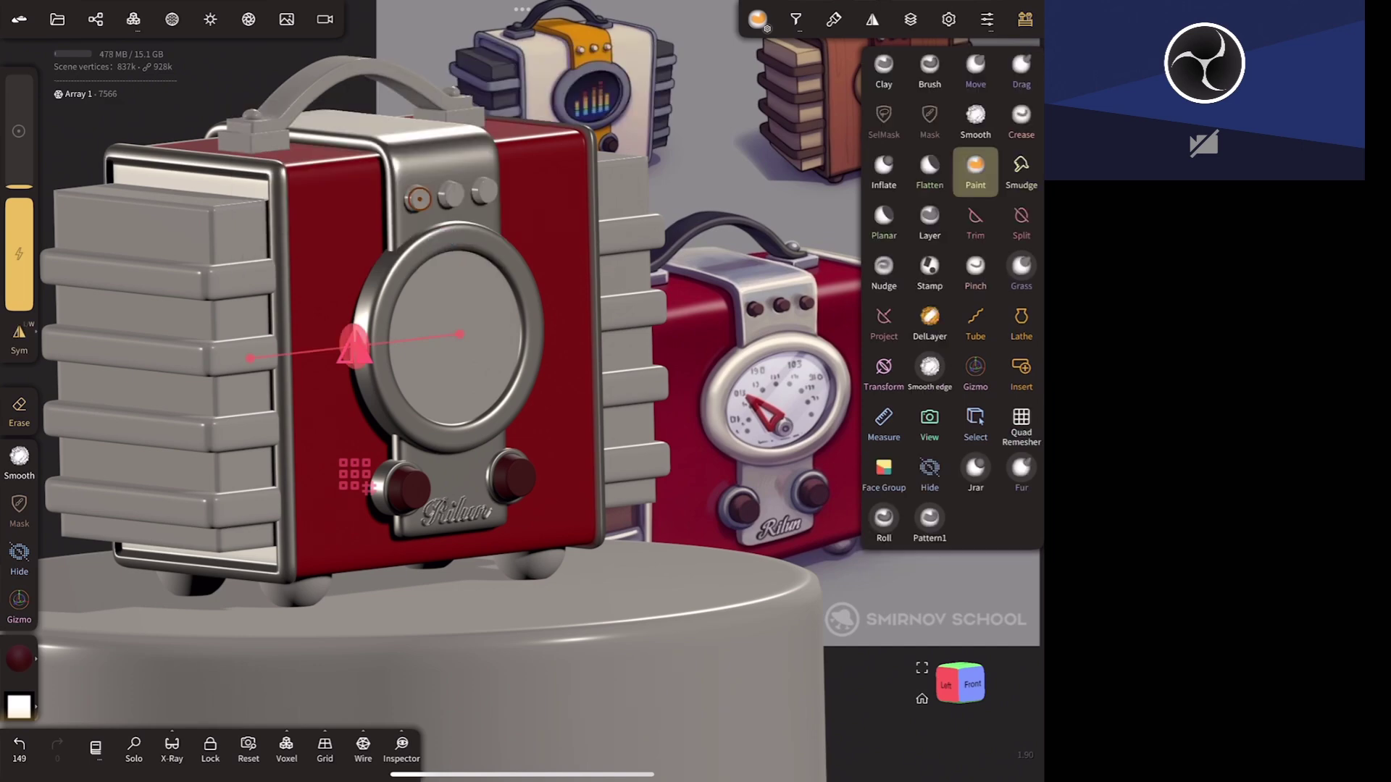
{"action": "left_click", "coordinate": [107, 386]}
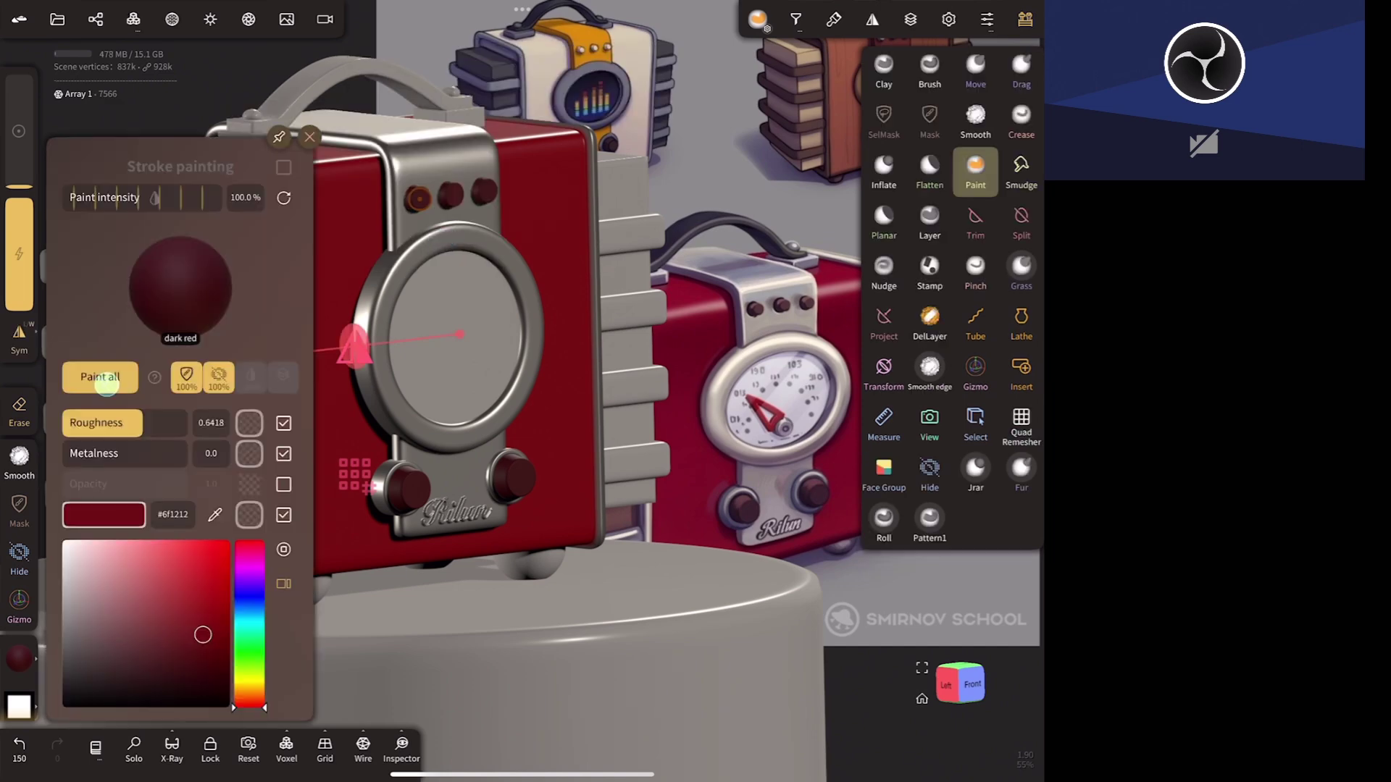
{"action": "left_click_drag", "start_coordinate": [107, 385], "coordinate": [707, 626]}
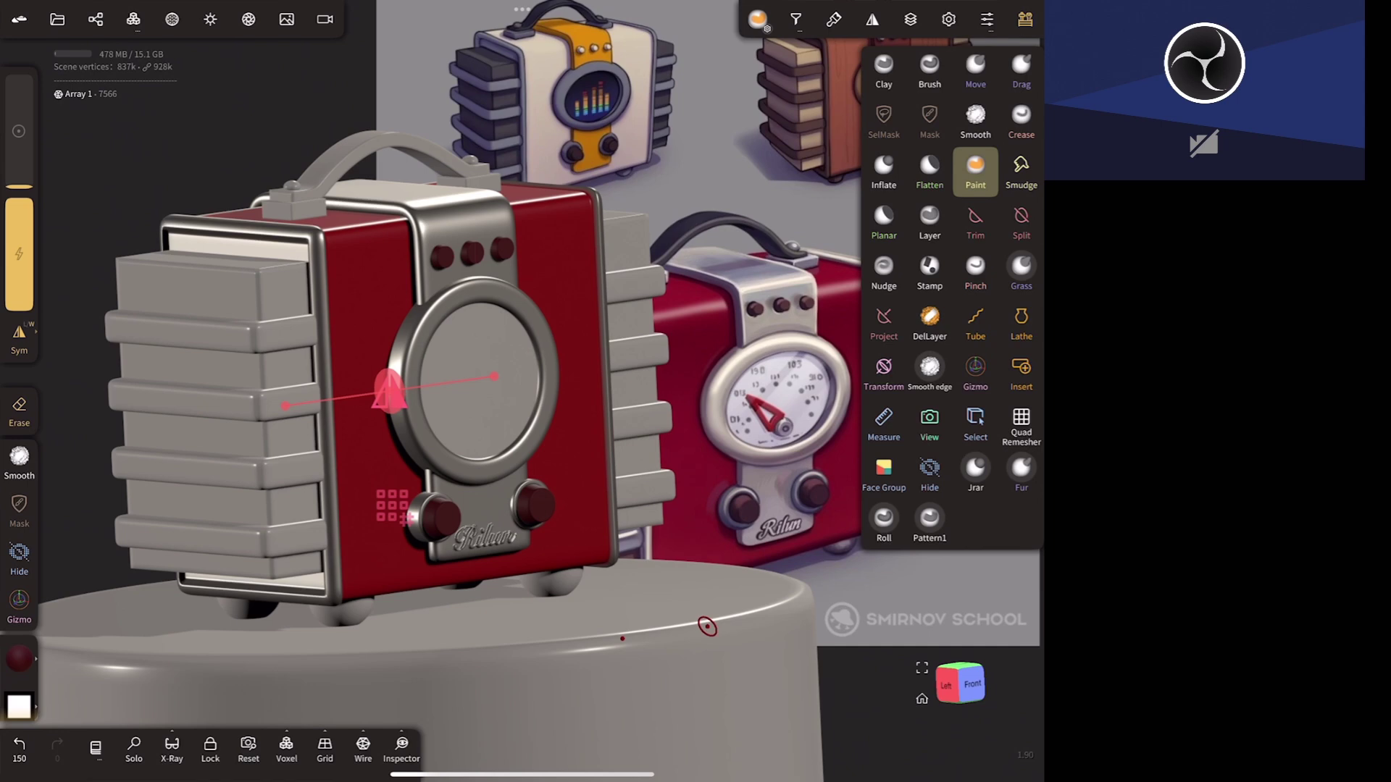
- Paint the small top box and the handle-mount sphere with the silver trim material
{"action": "left_click", "coordinate": [133, 18]}
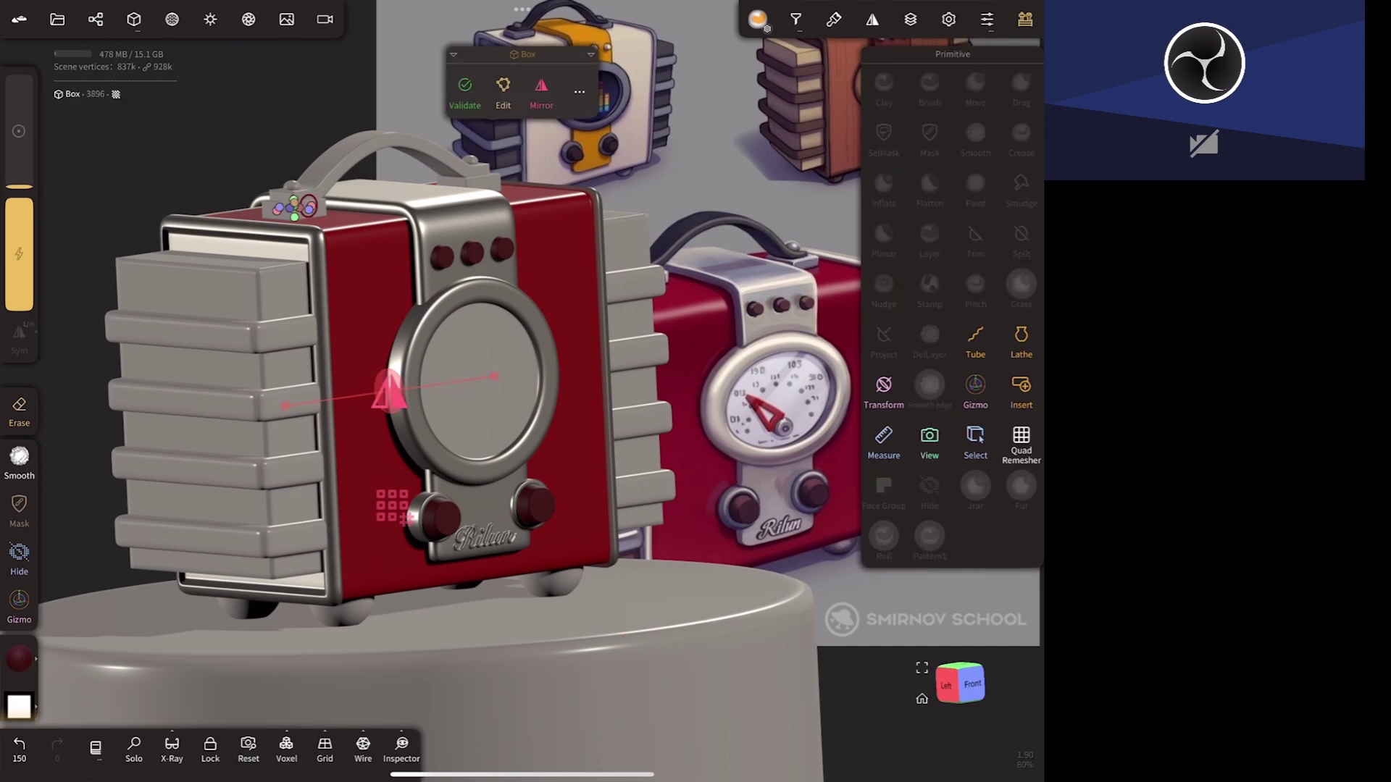
{"action": "left_click", "coordinate": [19, 658]}
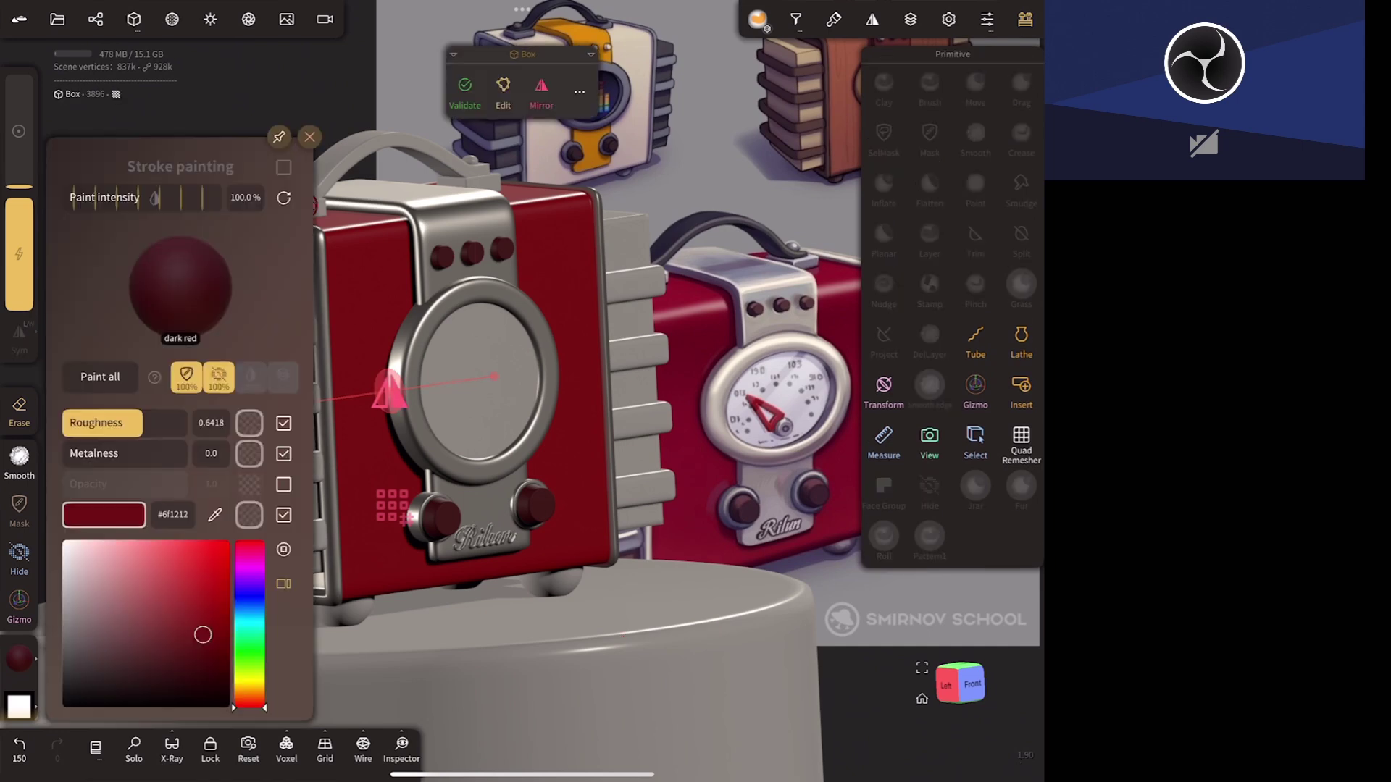
{"action": "left_click", "coordinate": [215, 514]}
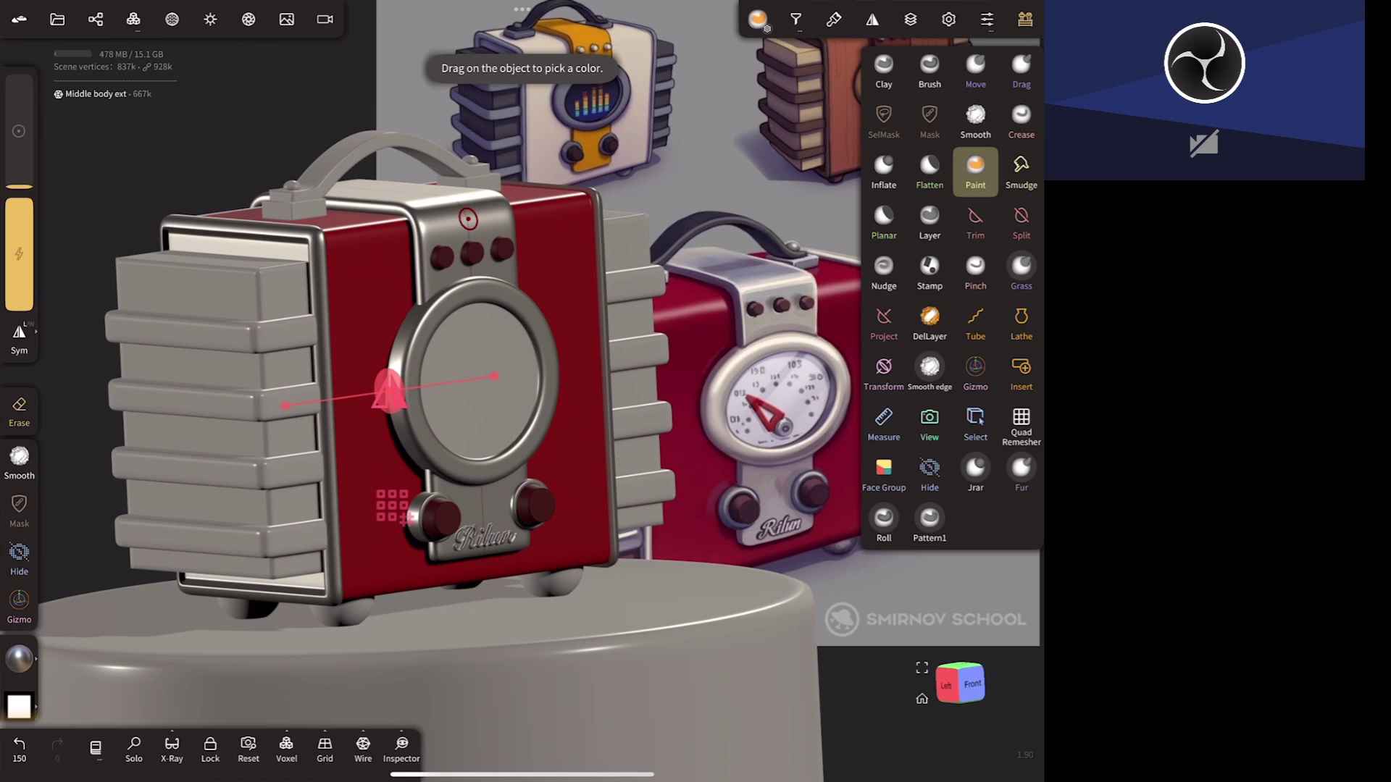
{"action": "left_click", "coordinate": [306, 211]}
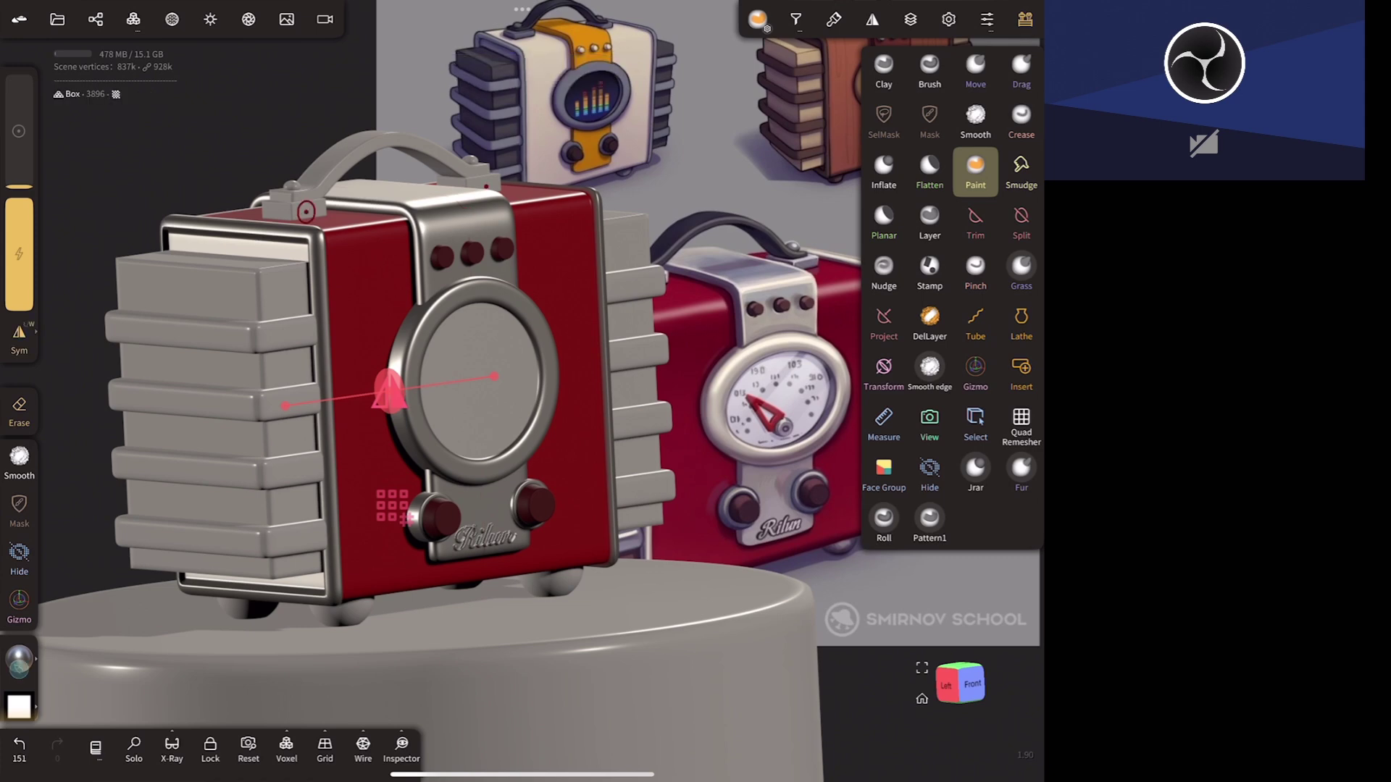
{"action": "left_click_drag", "start_coordinate": [709, 488], "coordinate": [760, 328]}
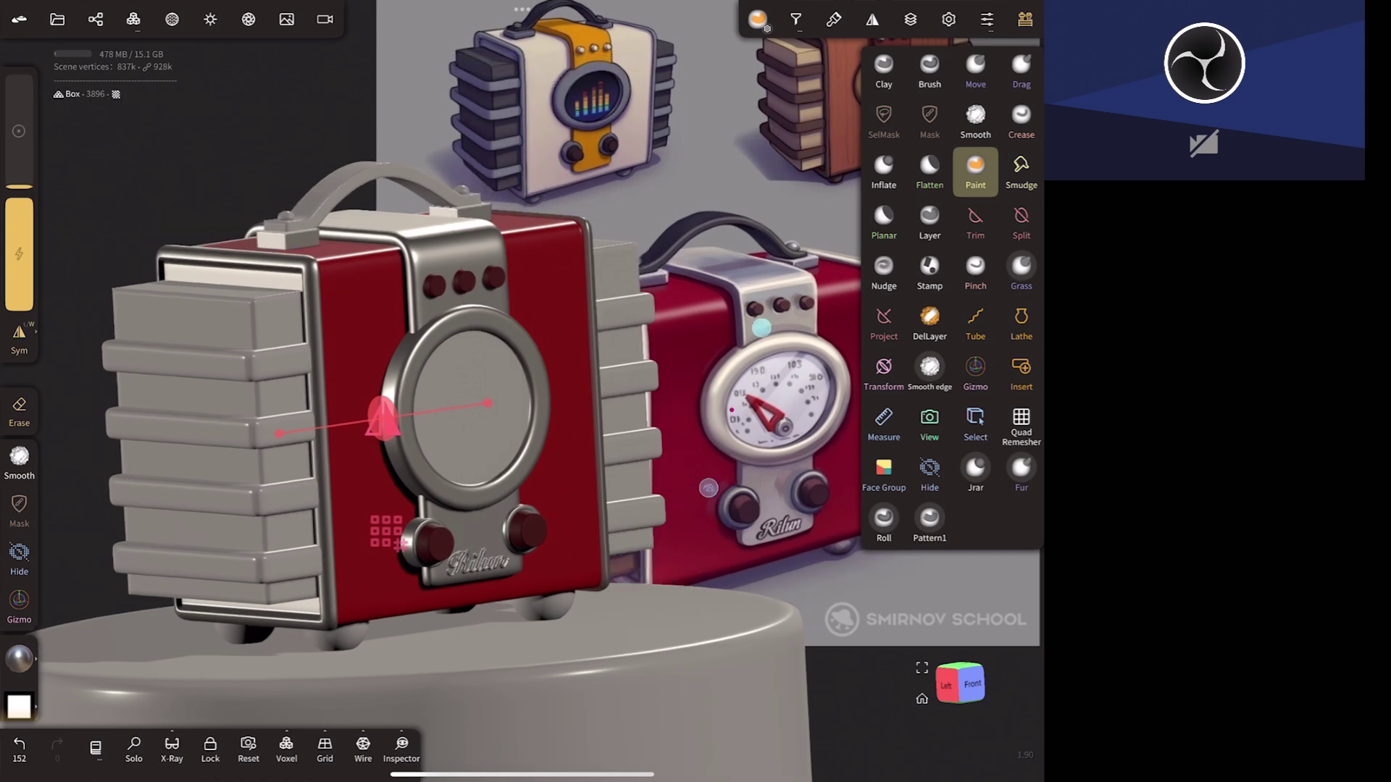
{"action": "mouse_move", "coordinate": [708, 488]}
{"action": "left_mouse_down"}
{"action": "mouse_move", "coordinate": [688, 561]}
{"action": "mouse_move", "coordinate": [263, 341]}
{"action": "left_mouse_up"}
{"action": "left_click", "coordinate": [263, 341]}
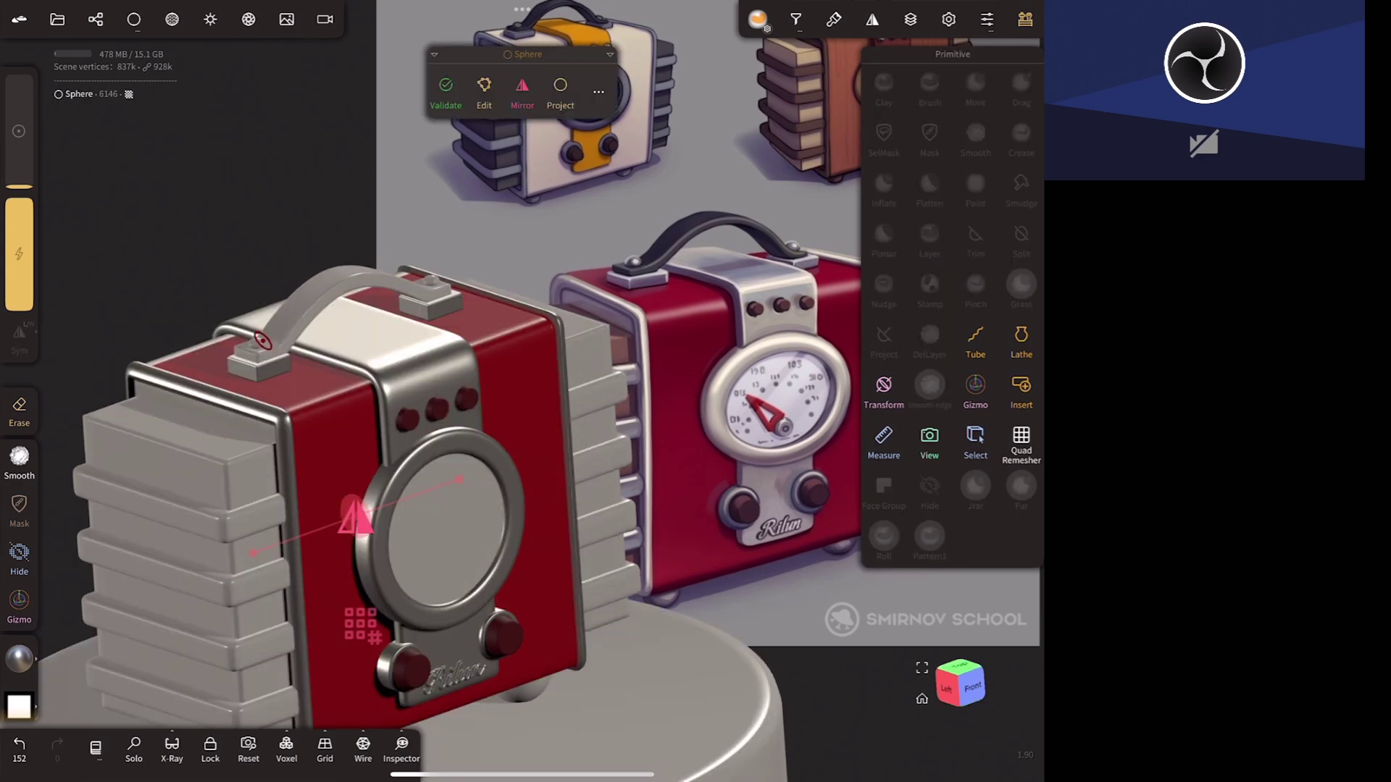
{"action": "left_click", "coordinate": [446, 84]}
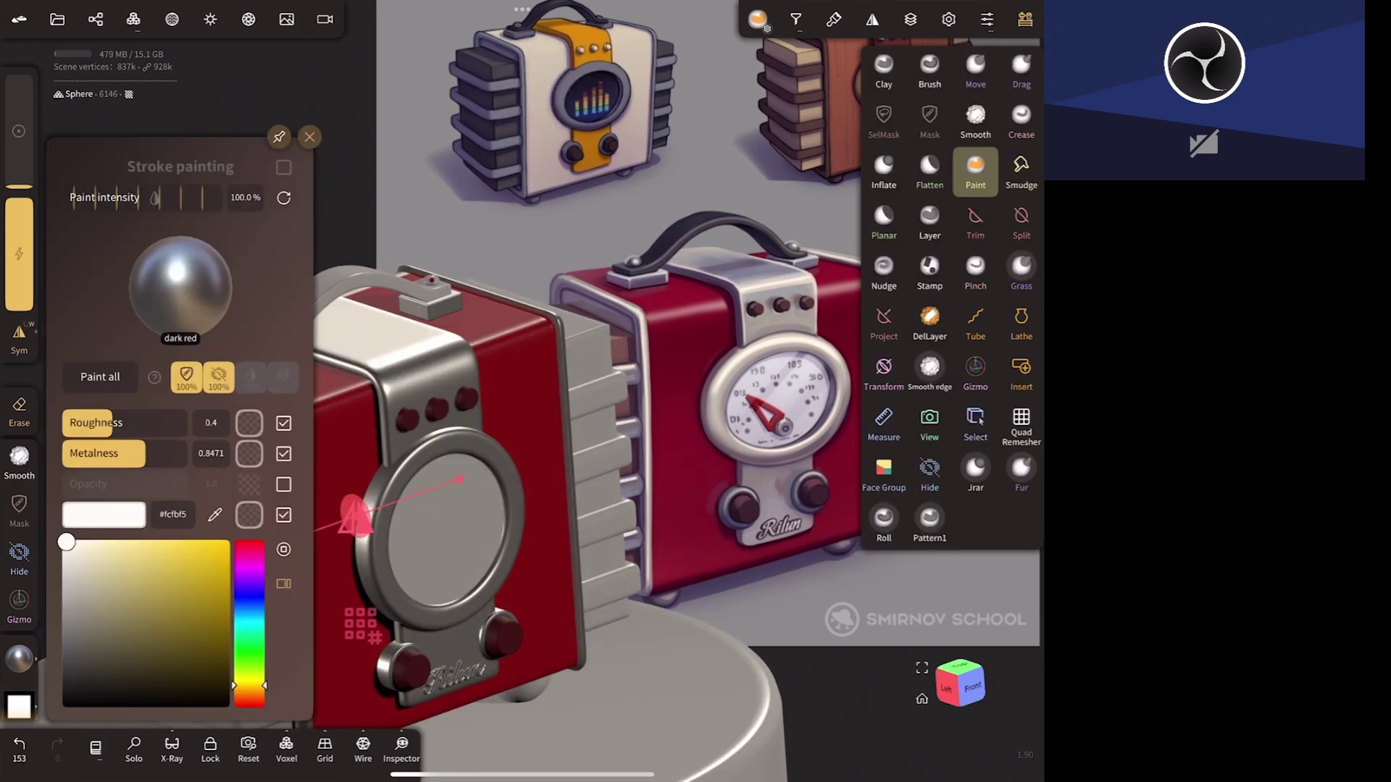
- Paint the box on the radio's left side silver
{"action": "left_click_drag", "start_coordinate": [681, 472], "coordinate": [643, 577]}
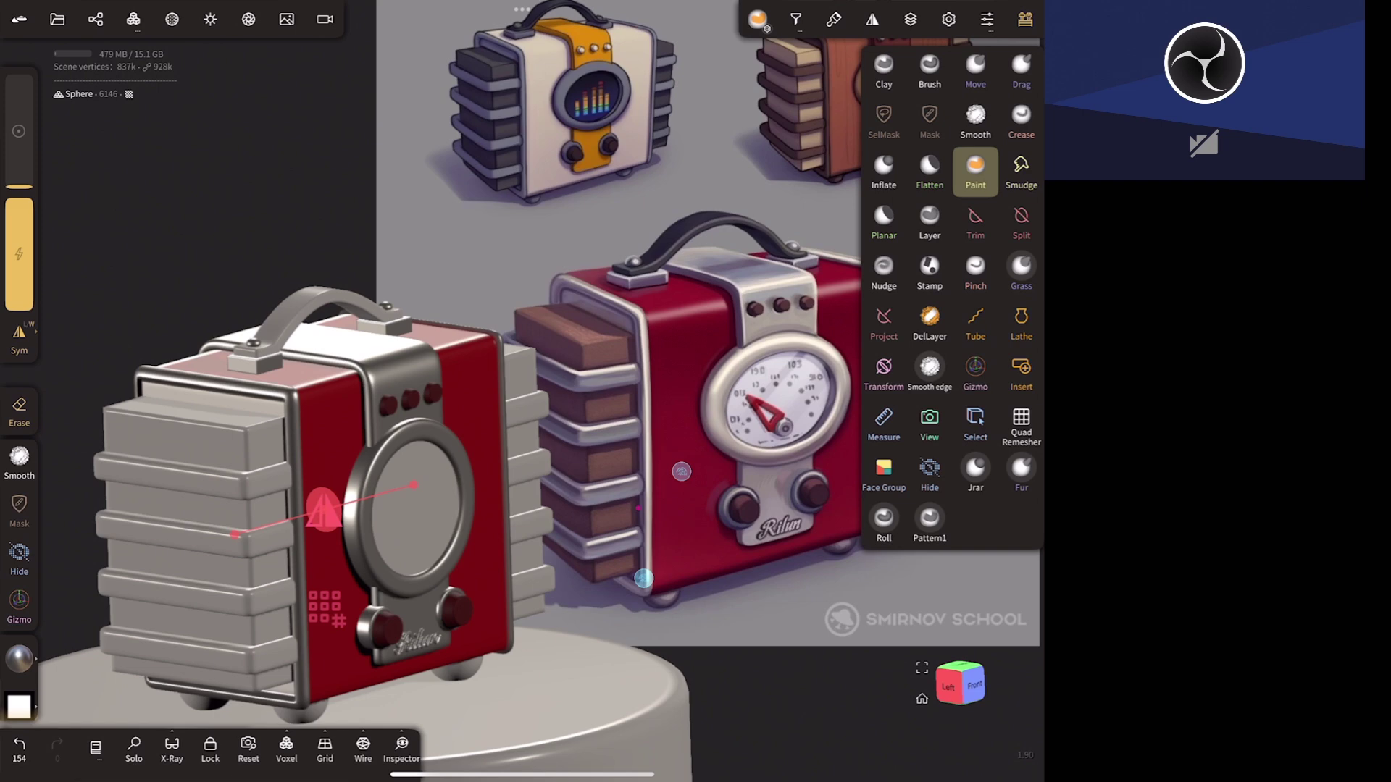
{"action": "left_click", "coordinate": [251, 484]}
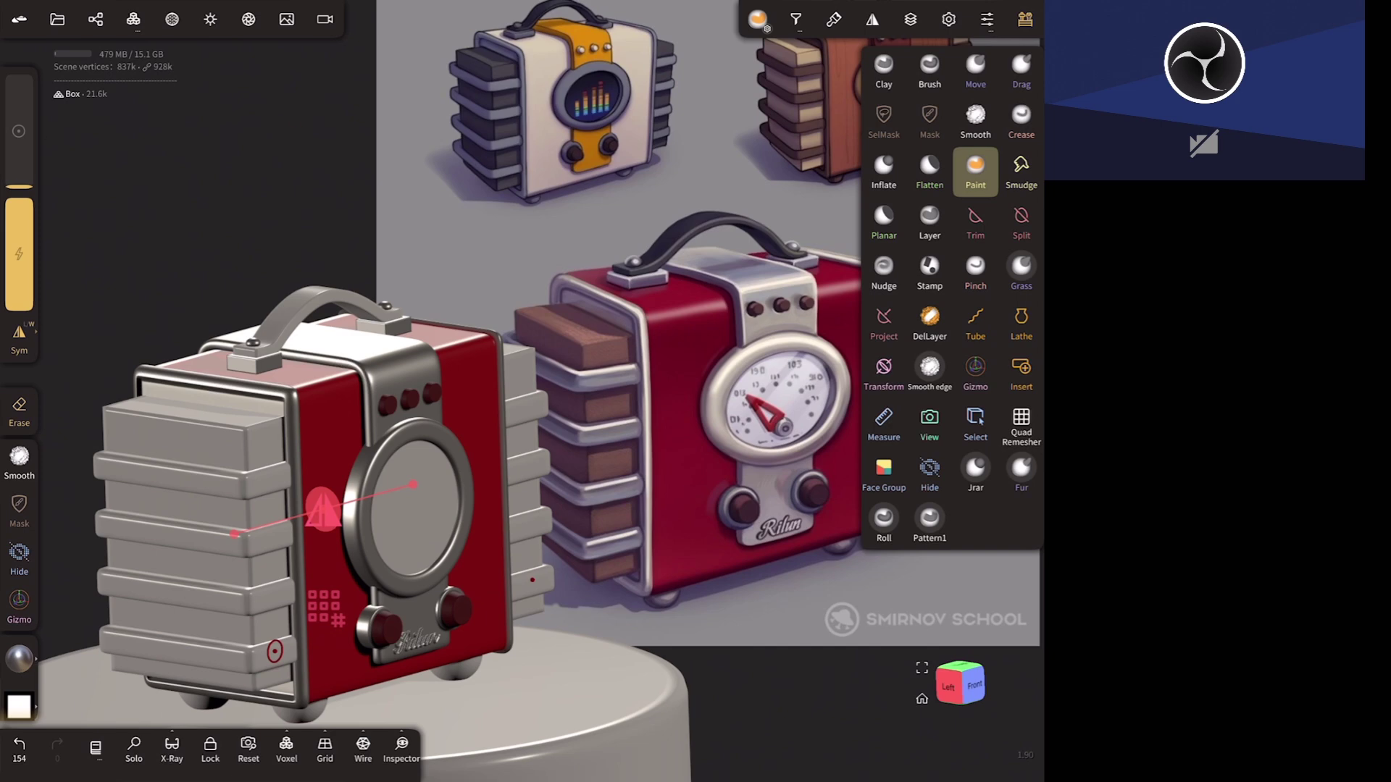
{"action": "left_click", "coordinate": [19, 658]}
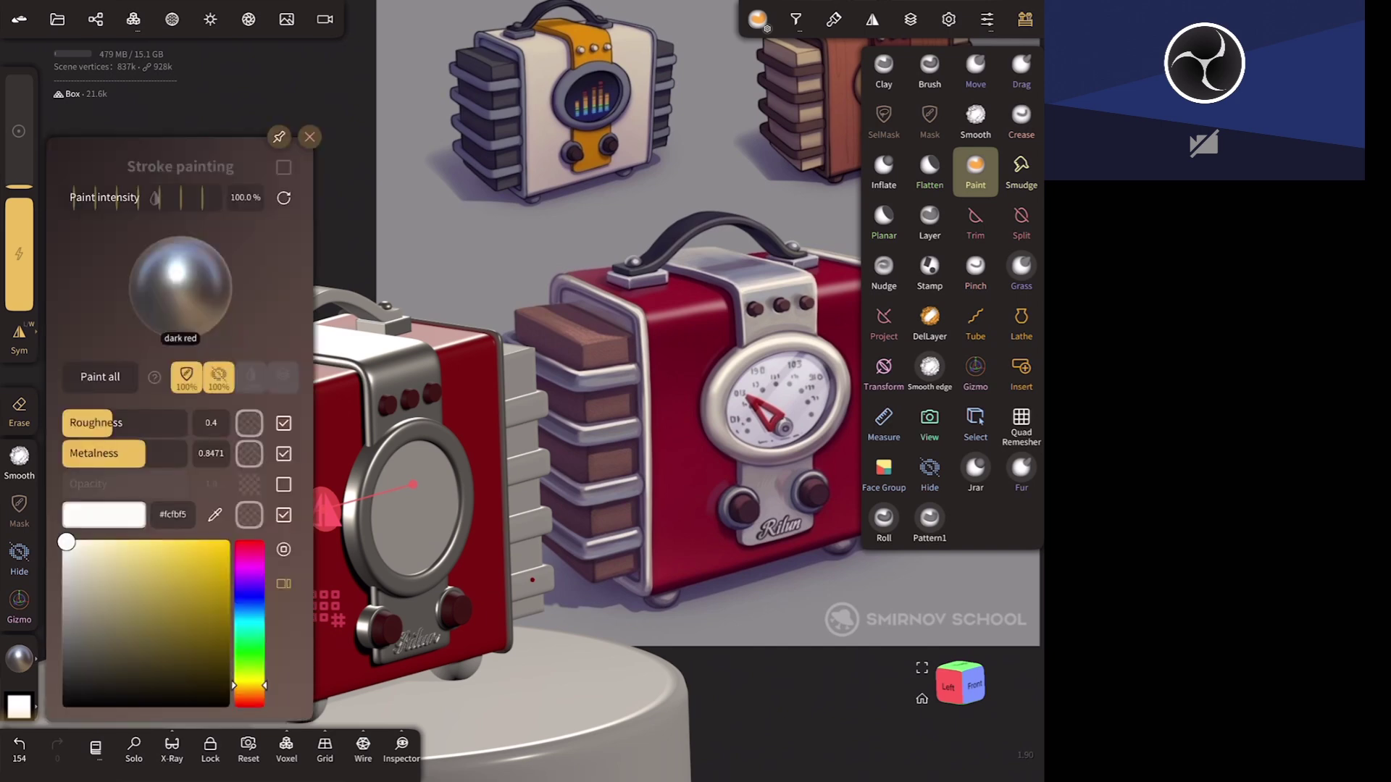
{"action": "left_click", "coordinate": [737, 543]}
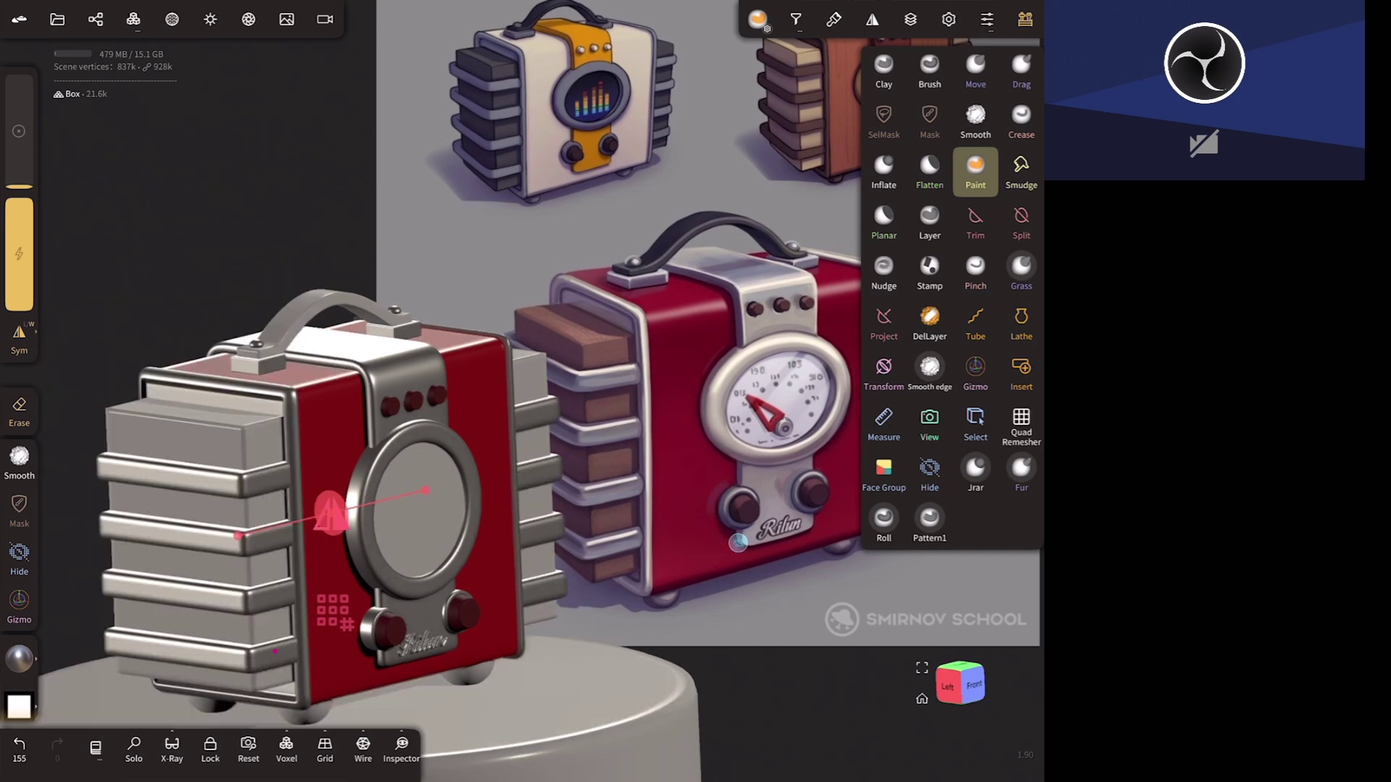
{"action": "left_click", "coordinate": [240, 456]}
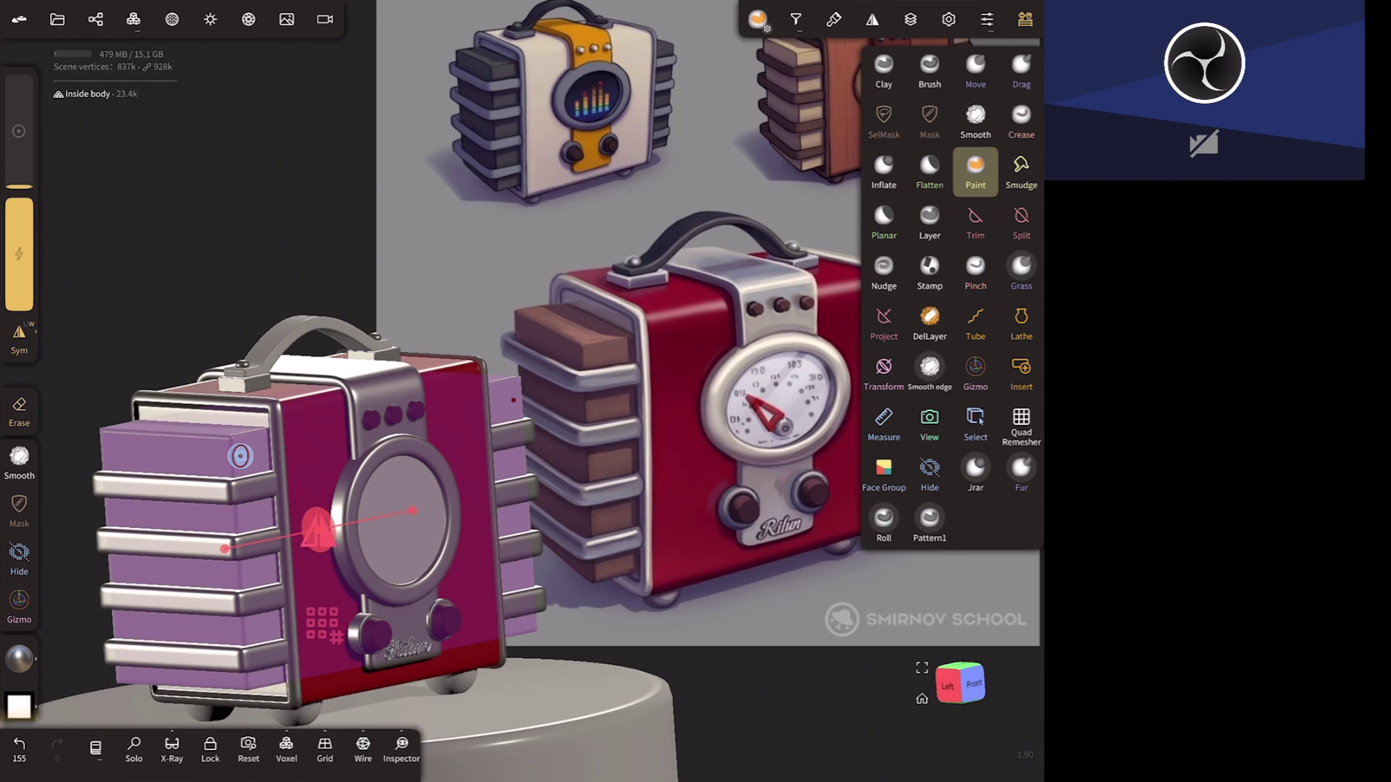
- Sample the dark brown from the reference radio and choose the skin 6 material preset
{"action": "left_click", "coordinate": [596, 383]}
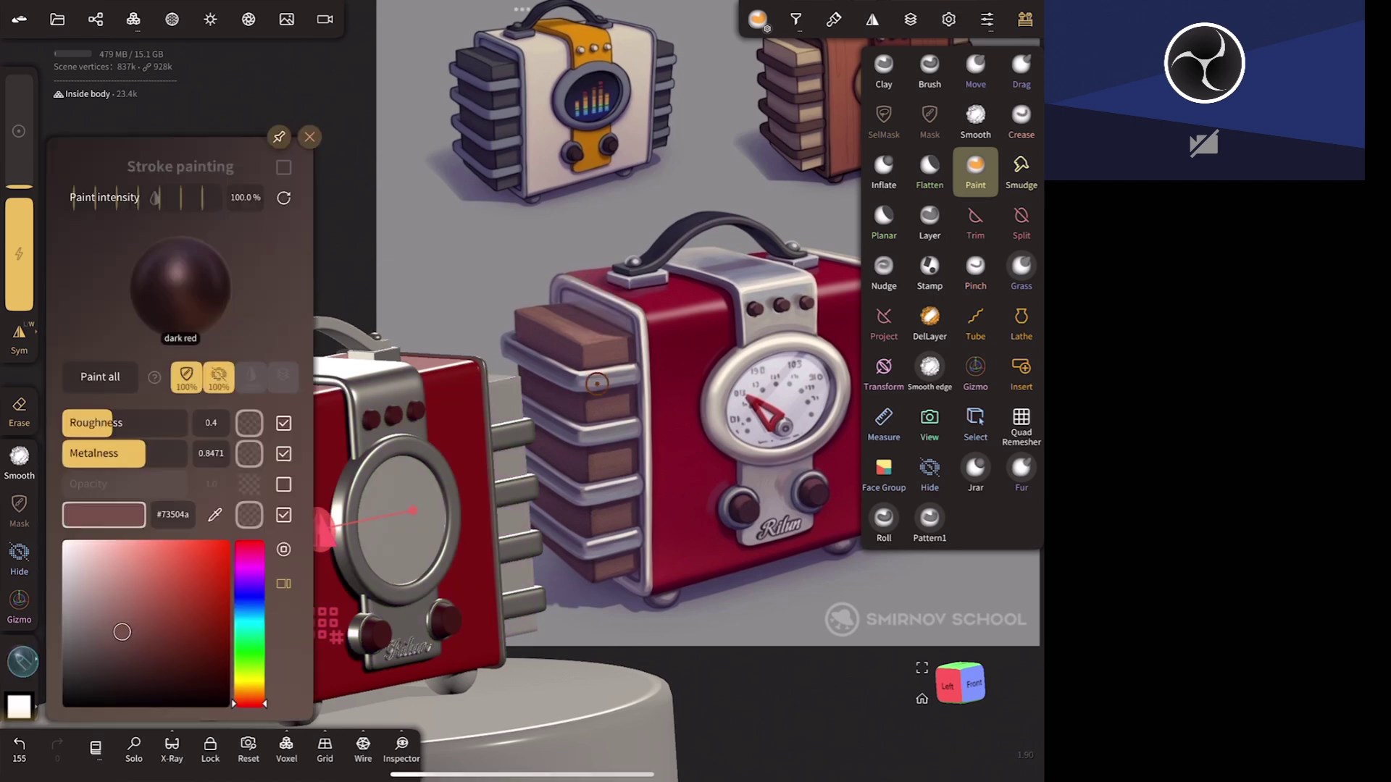
{"action": "left_click", "coordinate": [180, 288]}
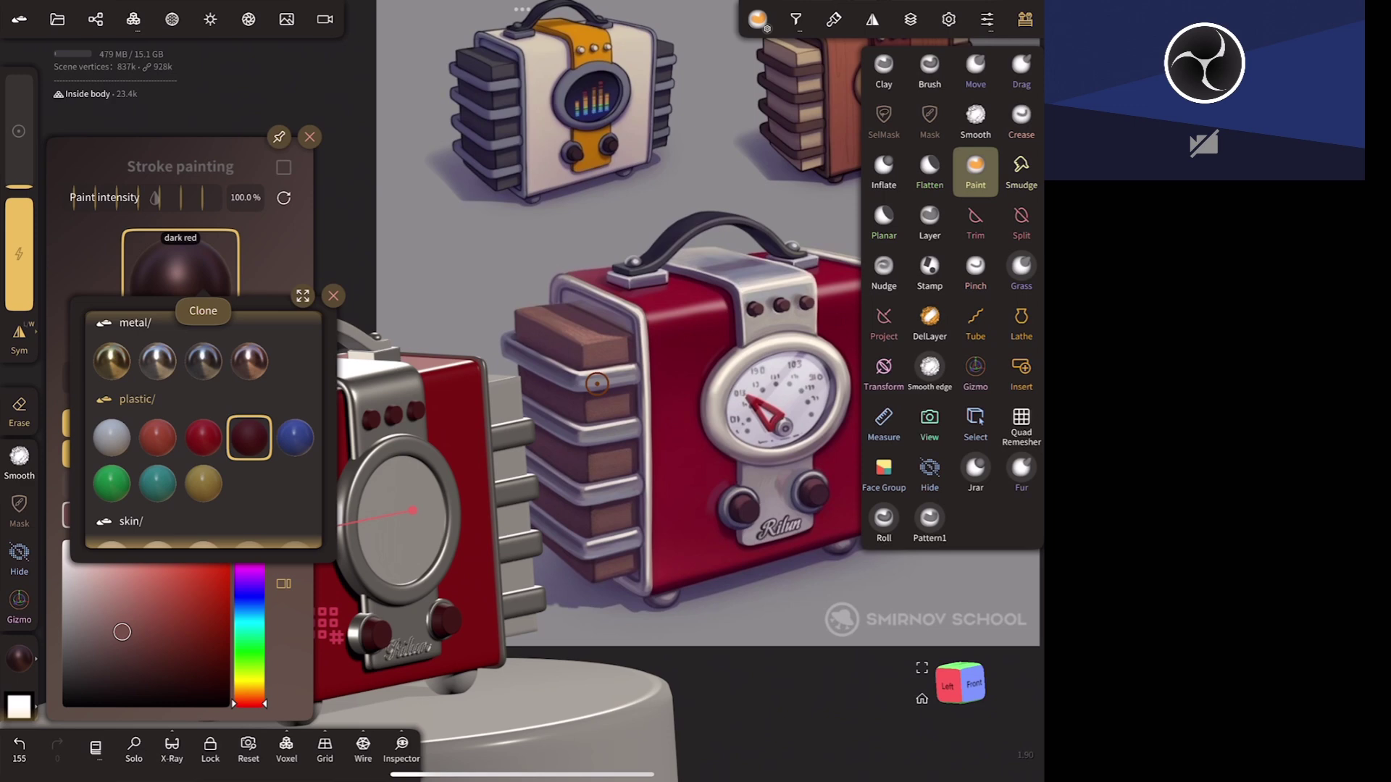
{"action": "scroll", "coordinate": [203, 431], "scroll_direction": "down", "scroll_amount": 3}
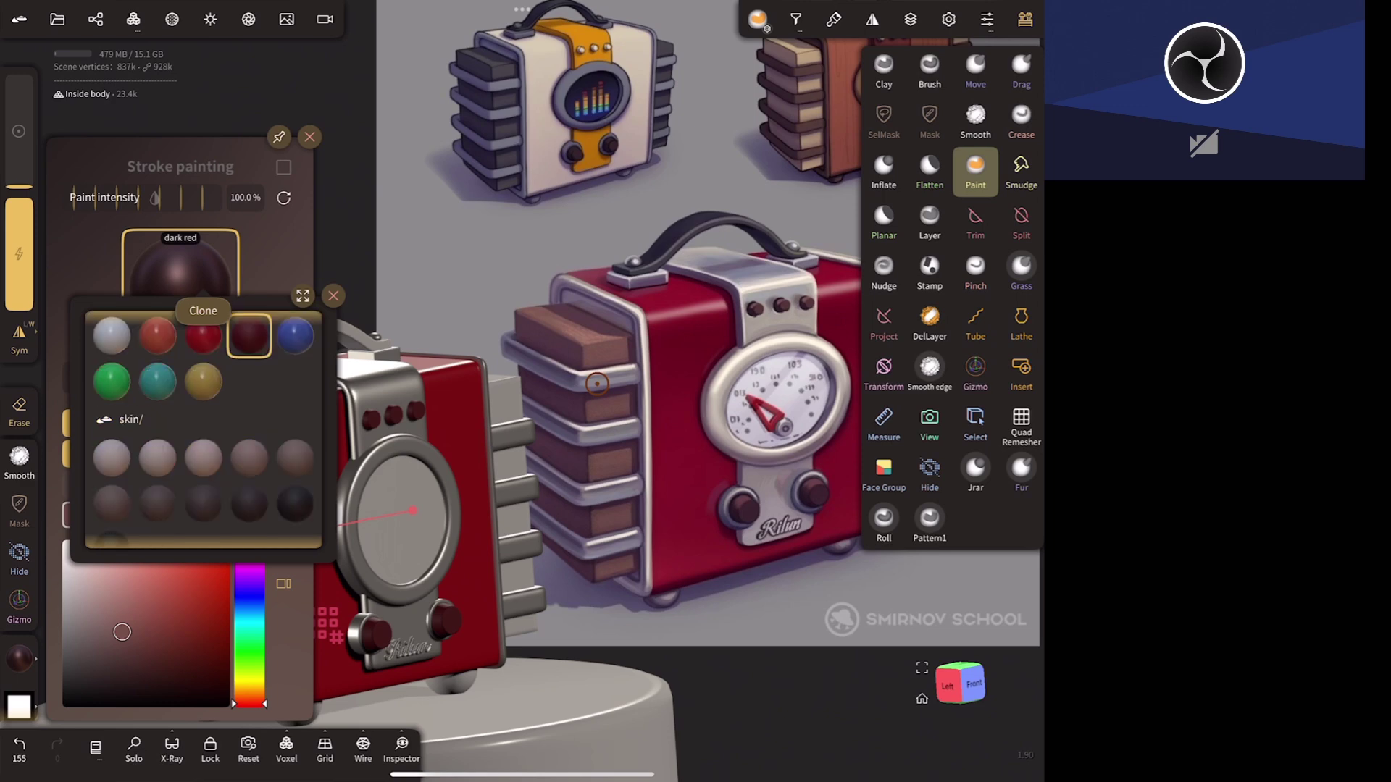
{"action": "left_click", "coordinate": [112, 504]}
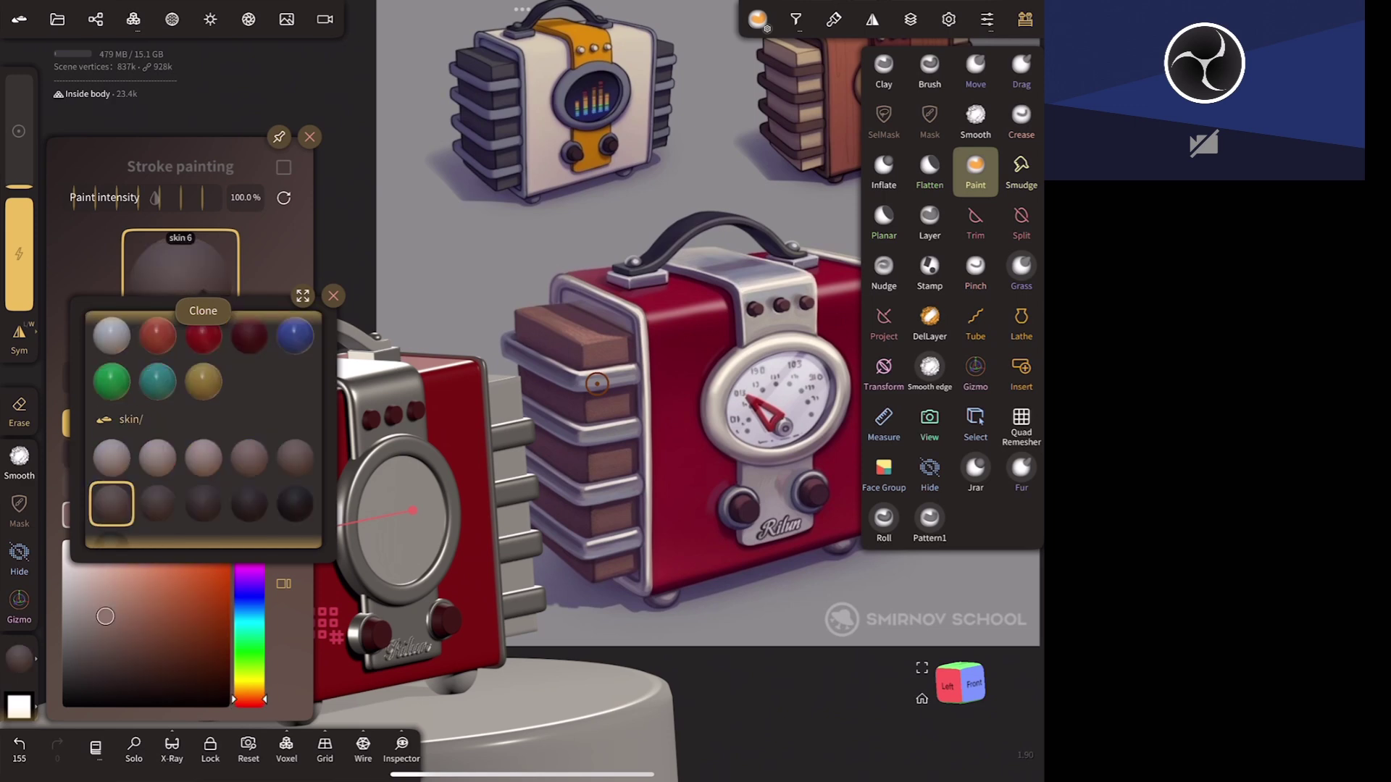
{"action": "left_click", "coordinate": [596, 383]}
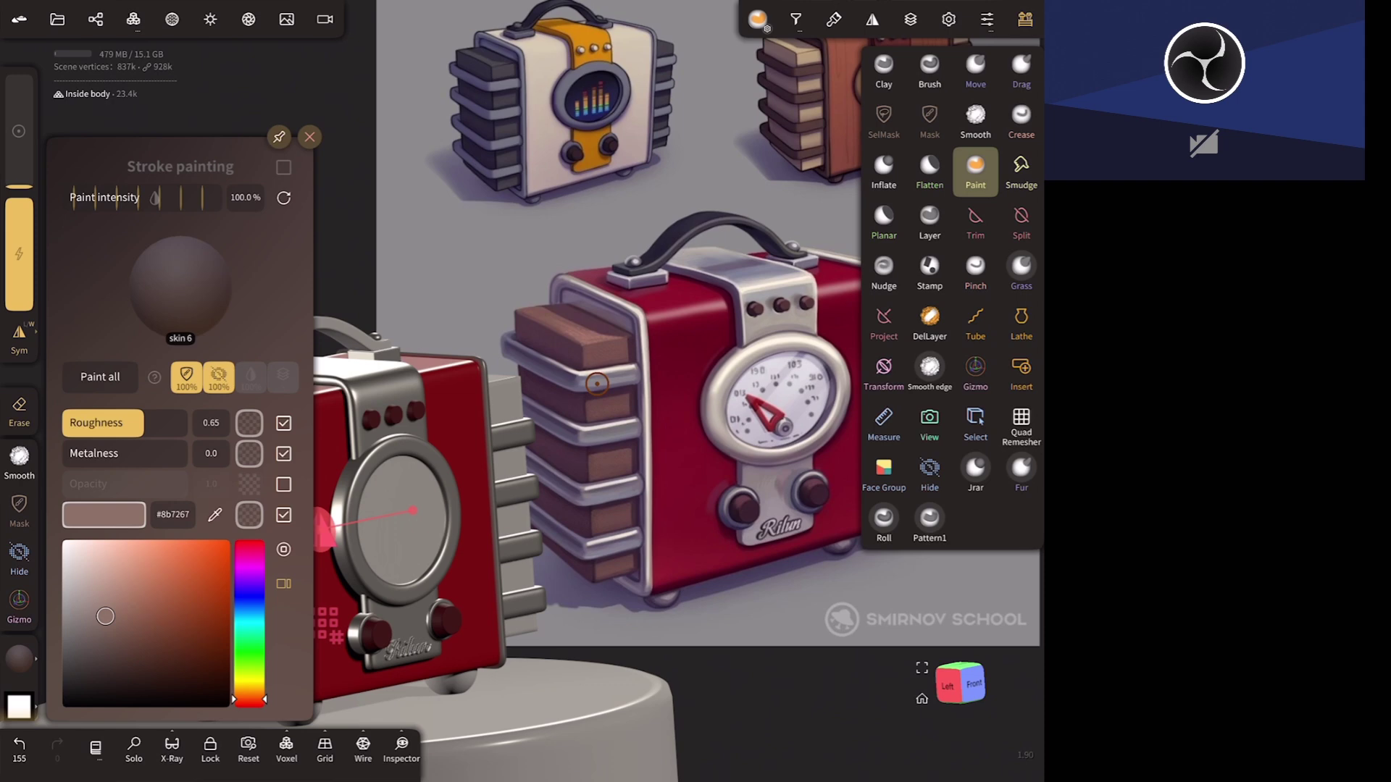
{"action": "left_click", "coordinate": [742, 571]}
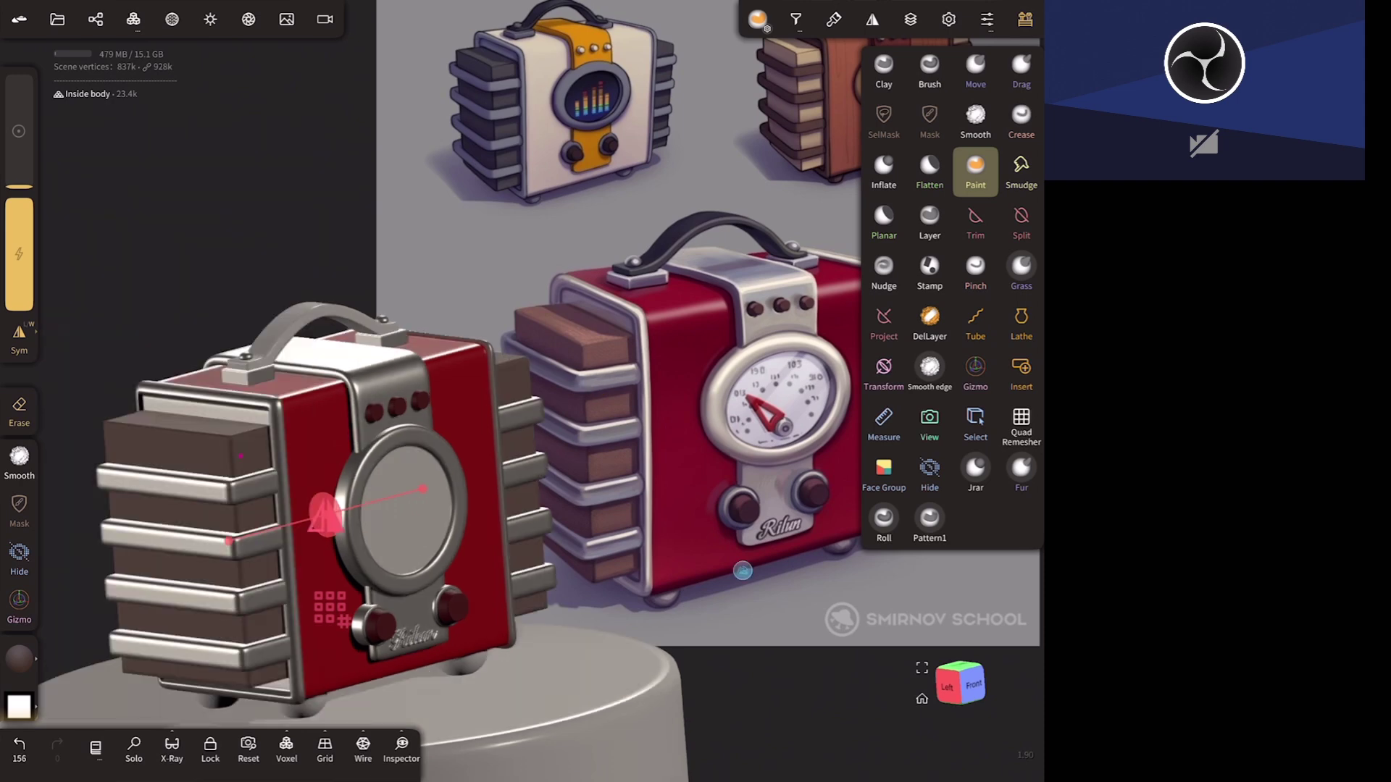
- Shift the paint toward a redder brown (#a4654a) and Paint all the side slabs
{"action": "left_click", "coordinate": [19, 659]}
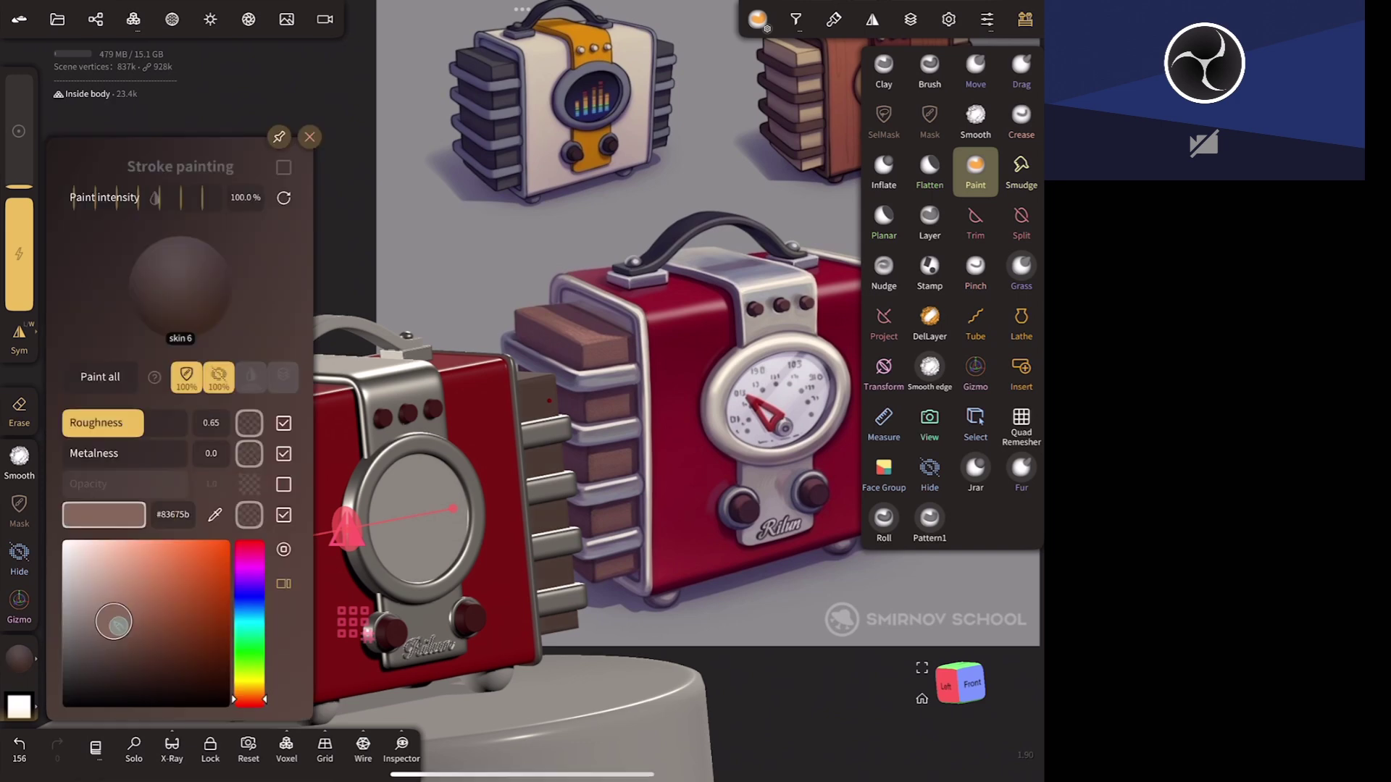
{"action": "mouse_move", "coordinate": [114, 622]}
{"action": "left_mouse_down"}
{"action": "mouse_move", "coordinate": [160, 595]}
{"action": "mouse_move", "coordinate": [116, 615]}
{"action": "mouse_move", "coordinate": [149, 591]}
{"action": "left_mouse_up"}
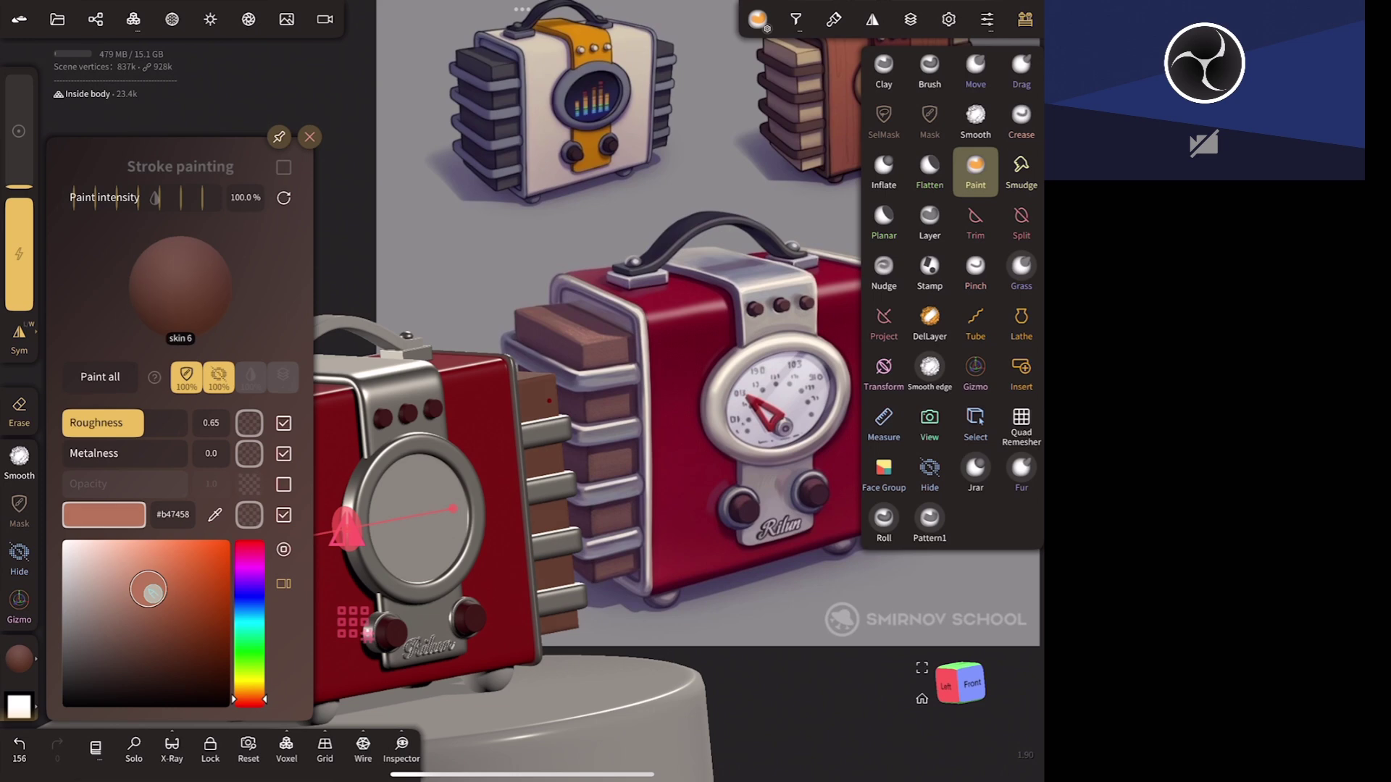
{"action": "left_click", "coordinate": [118, 388]}
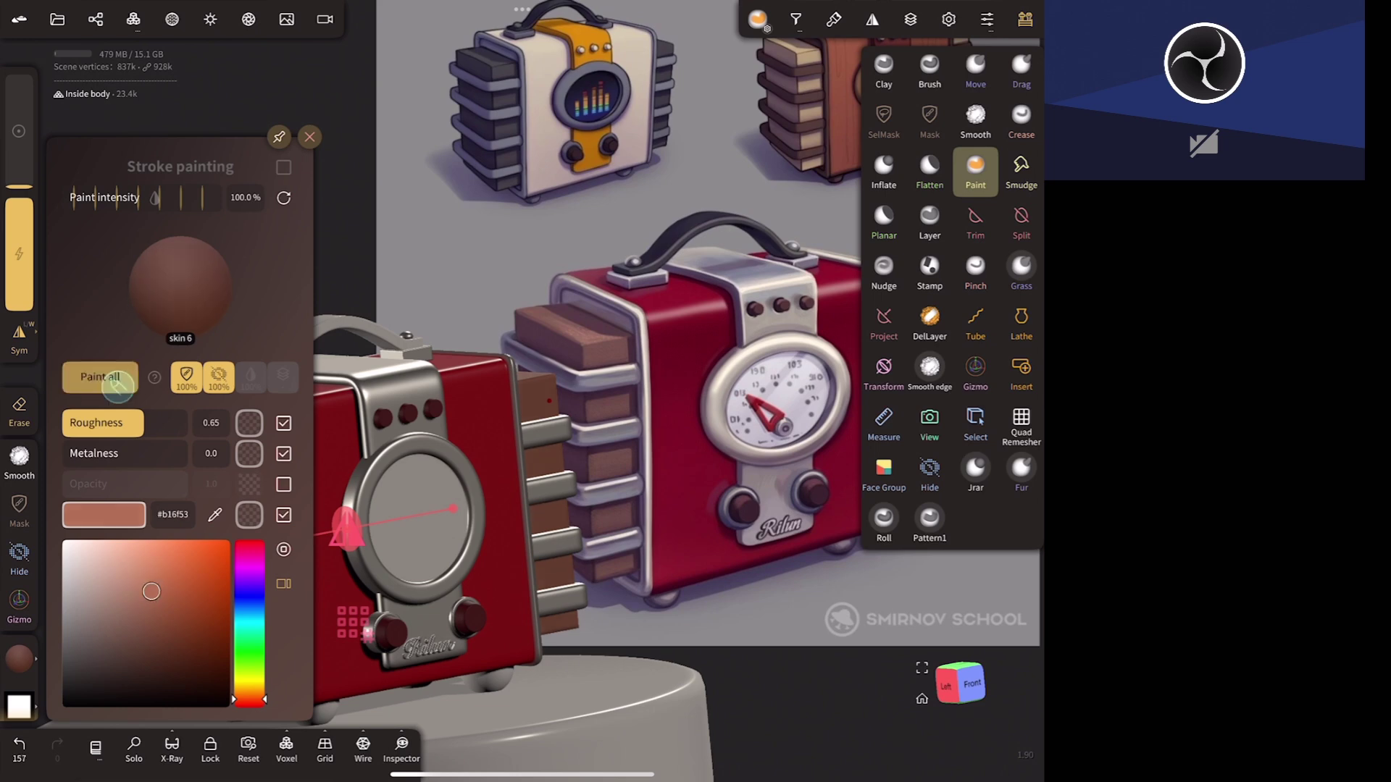
{"action": "scroll", "coordinate": [699, 565], "scroll_direction": "down", "scroll_amount": 3}
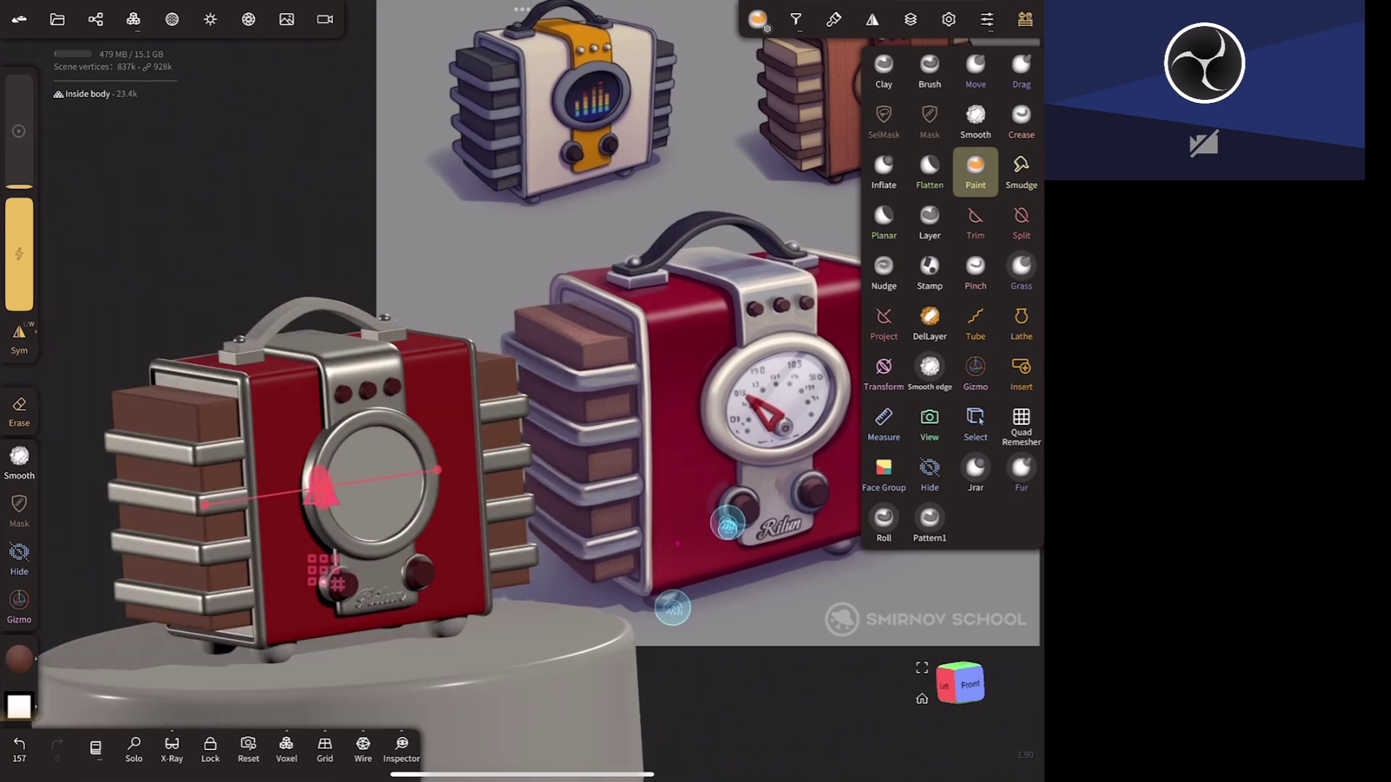
{"action": "left_click_drag", "start_coordinate": [728, 523], "coordinate": [717, 529]}
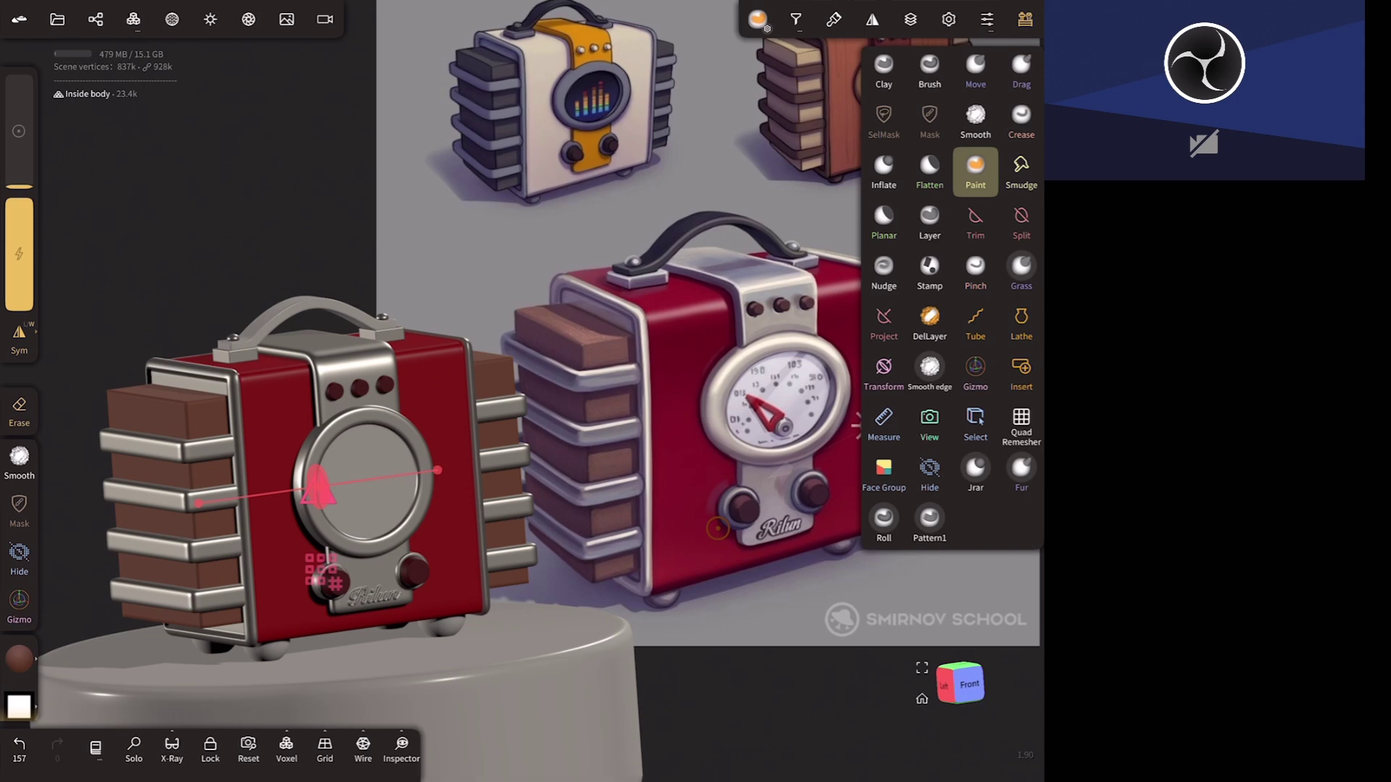
{"action": "left_click", "coordinate": [271, 650]}
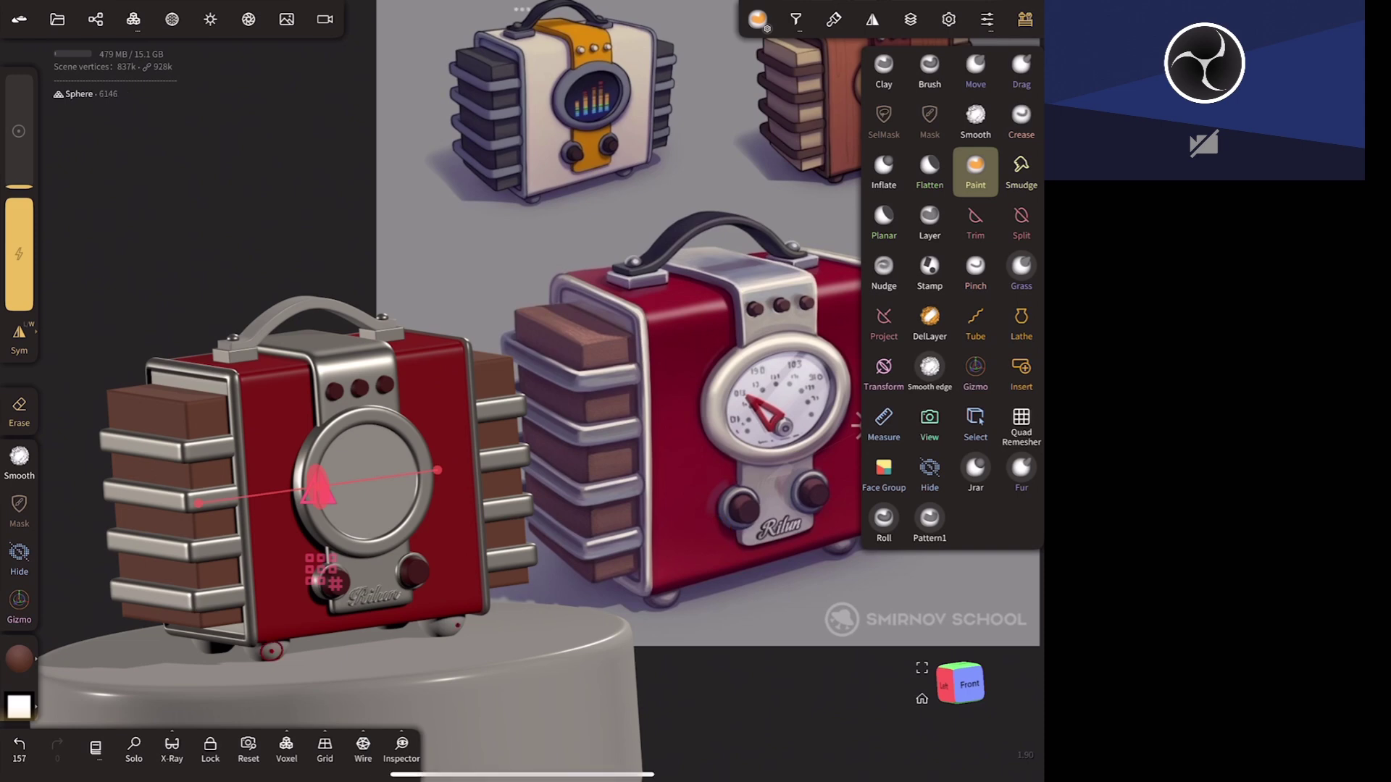
{"action": "left_click", "coordinate": [133, 18]}
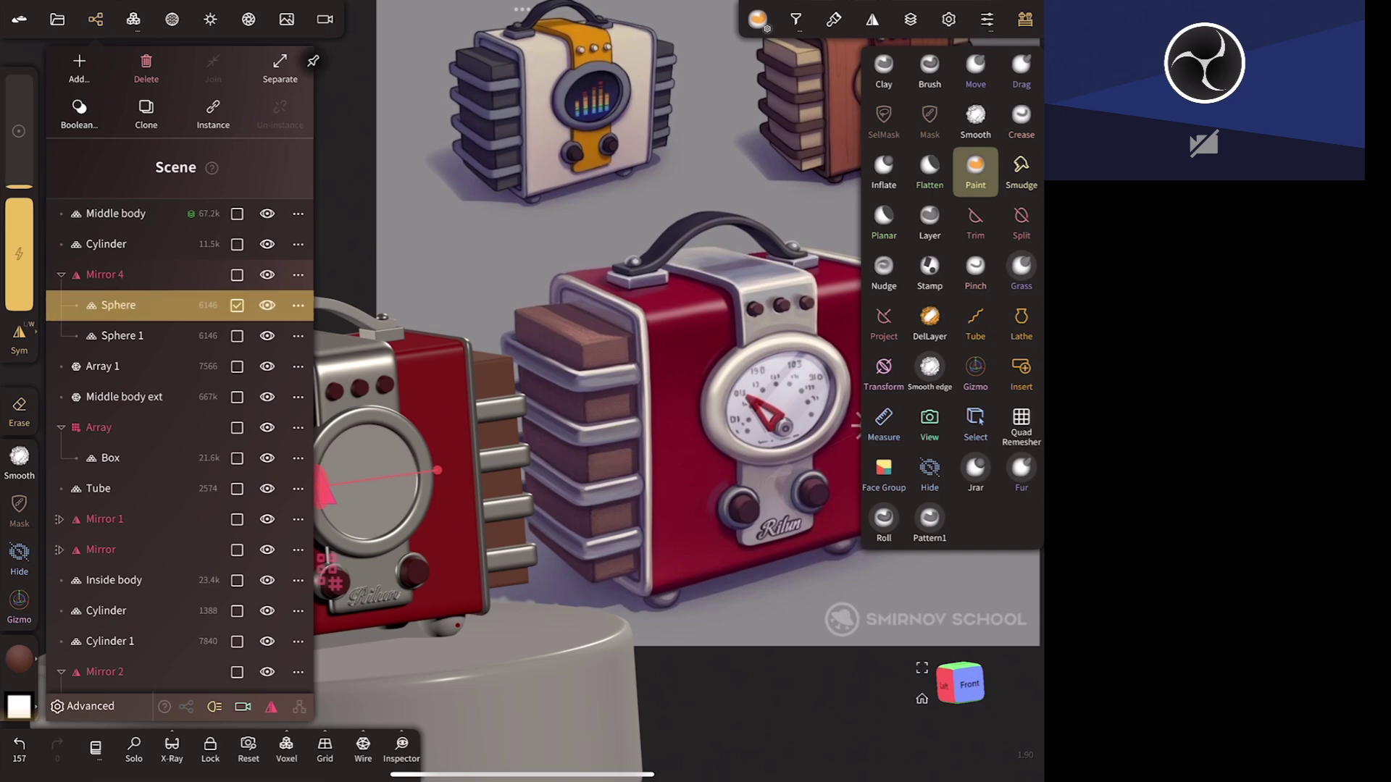
- Join Mirror 4's two child spheres into a single Mirror 4 object
{"action": "left_click", "coordinate": [104, 274]}
{"action": "left_click", "coordinate": [213, 69]}
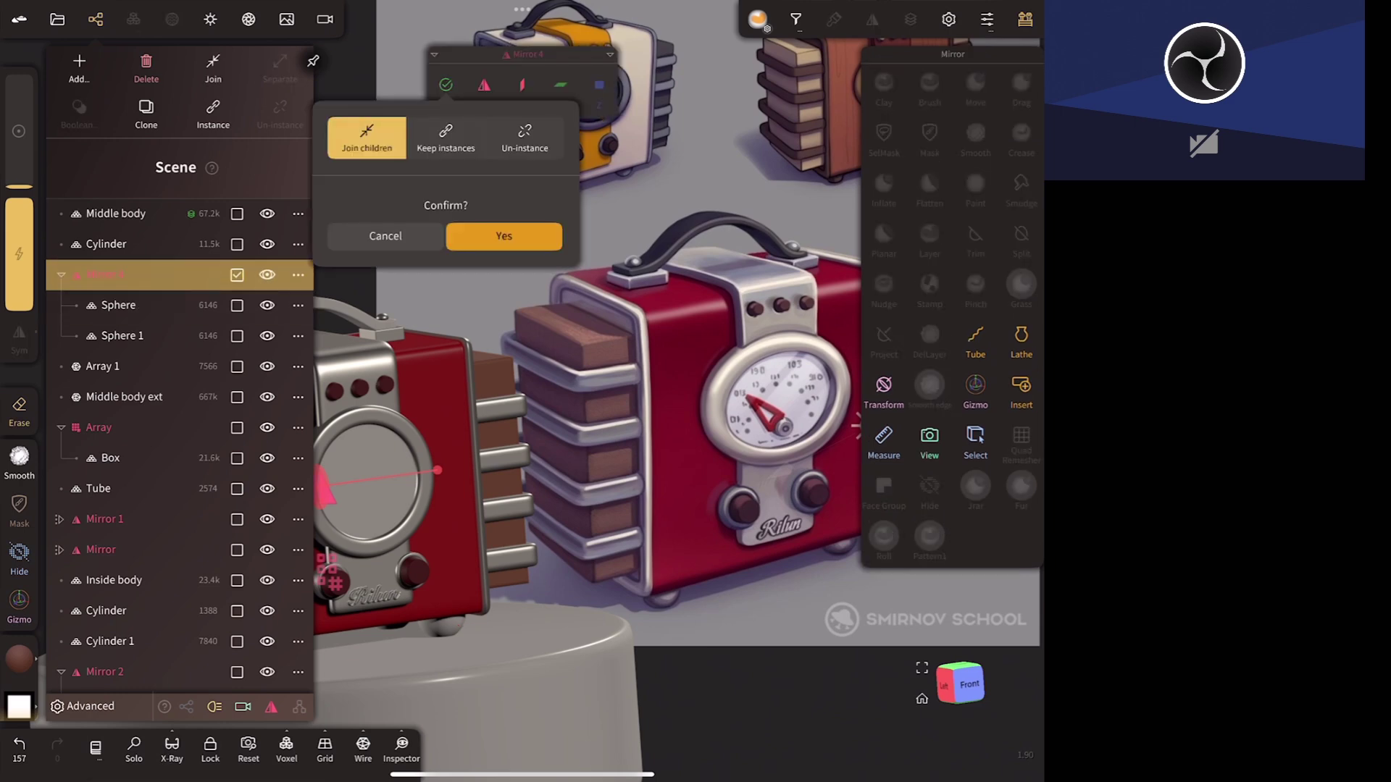
{"action": "left_click", "coordinate": [503, 236]}
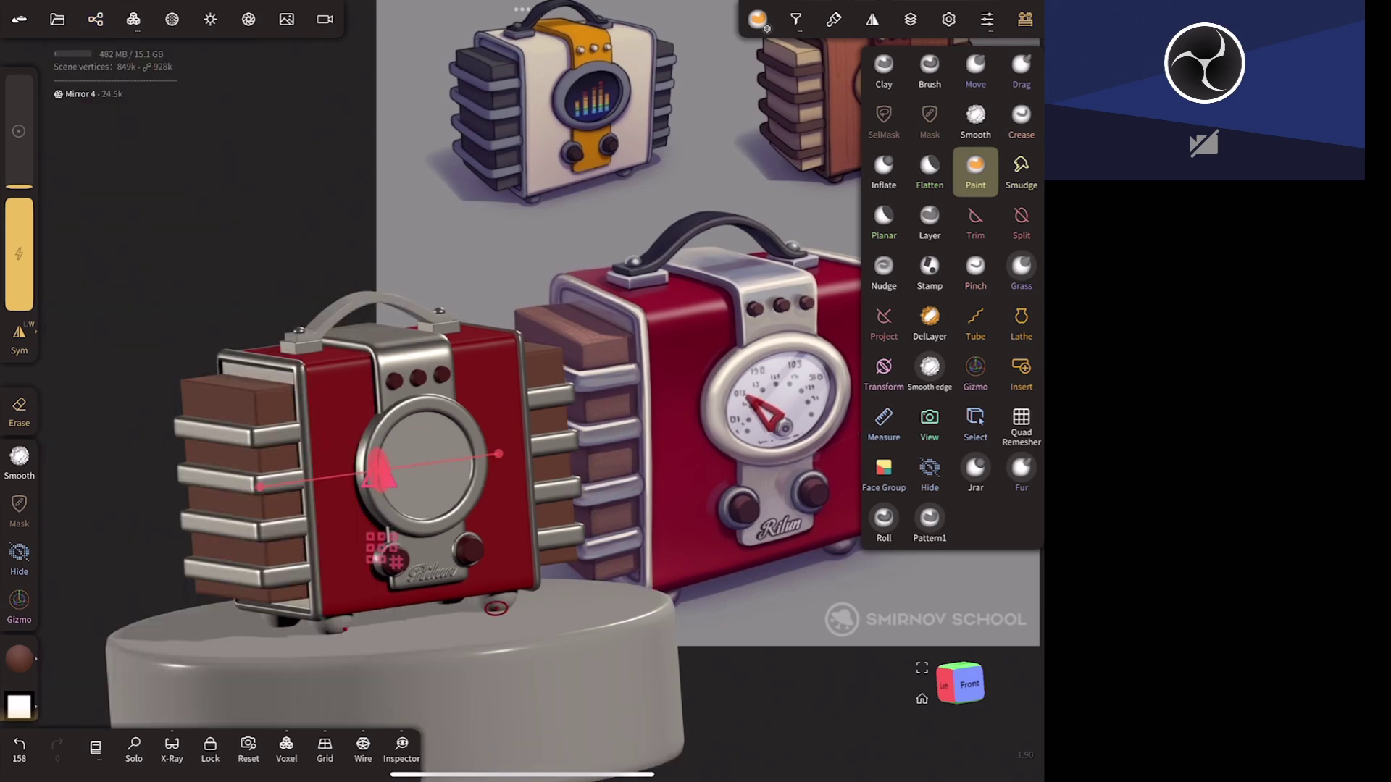
- Undo an accidental gizmo transform and start picking a paint colour from the model
{"action": "left_click", "coordinate": [975, 371]}
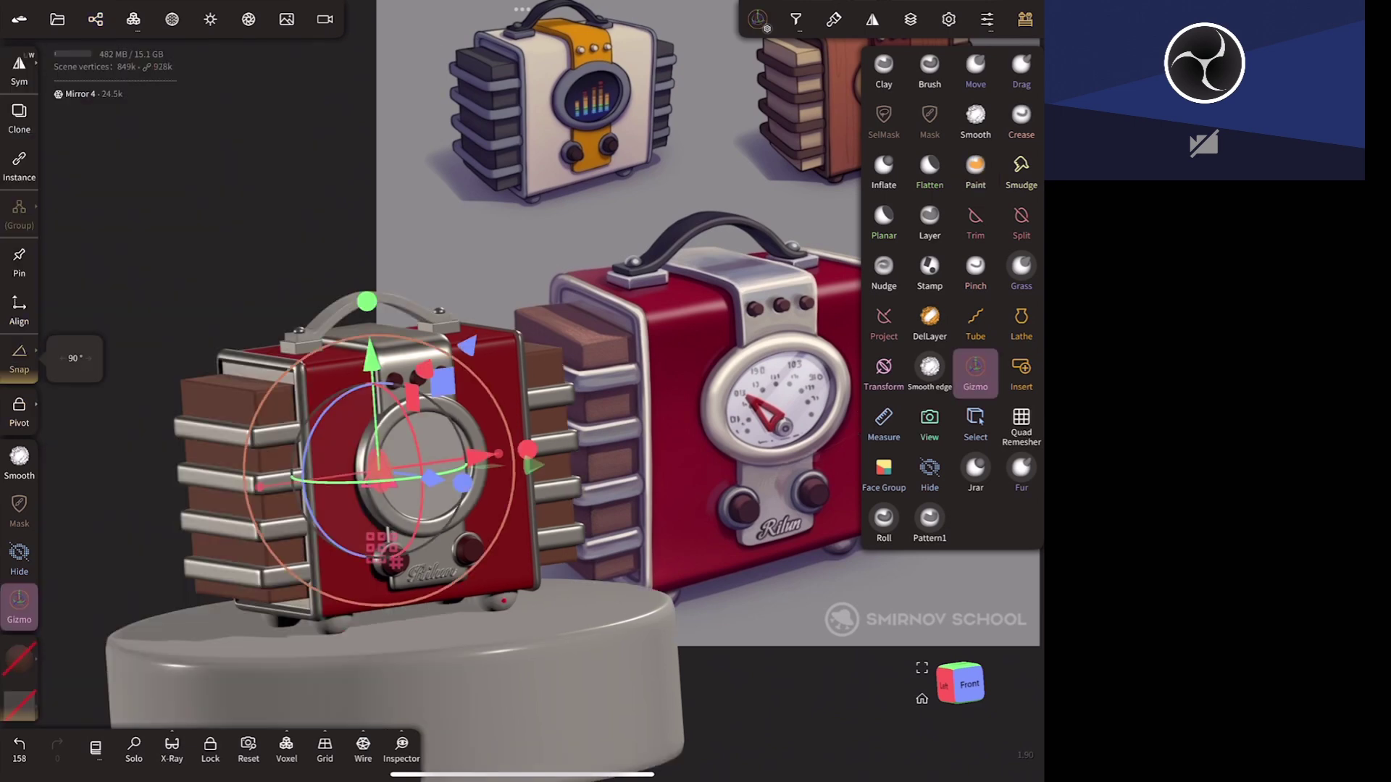
{"action": "key", "text": "ctrl+z"}
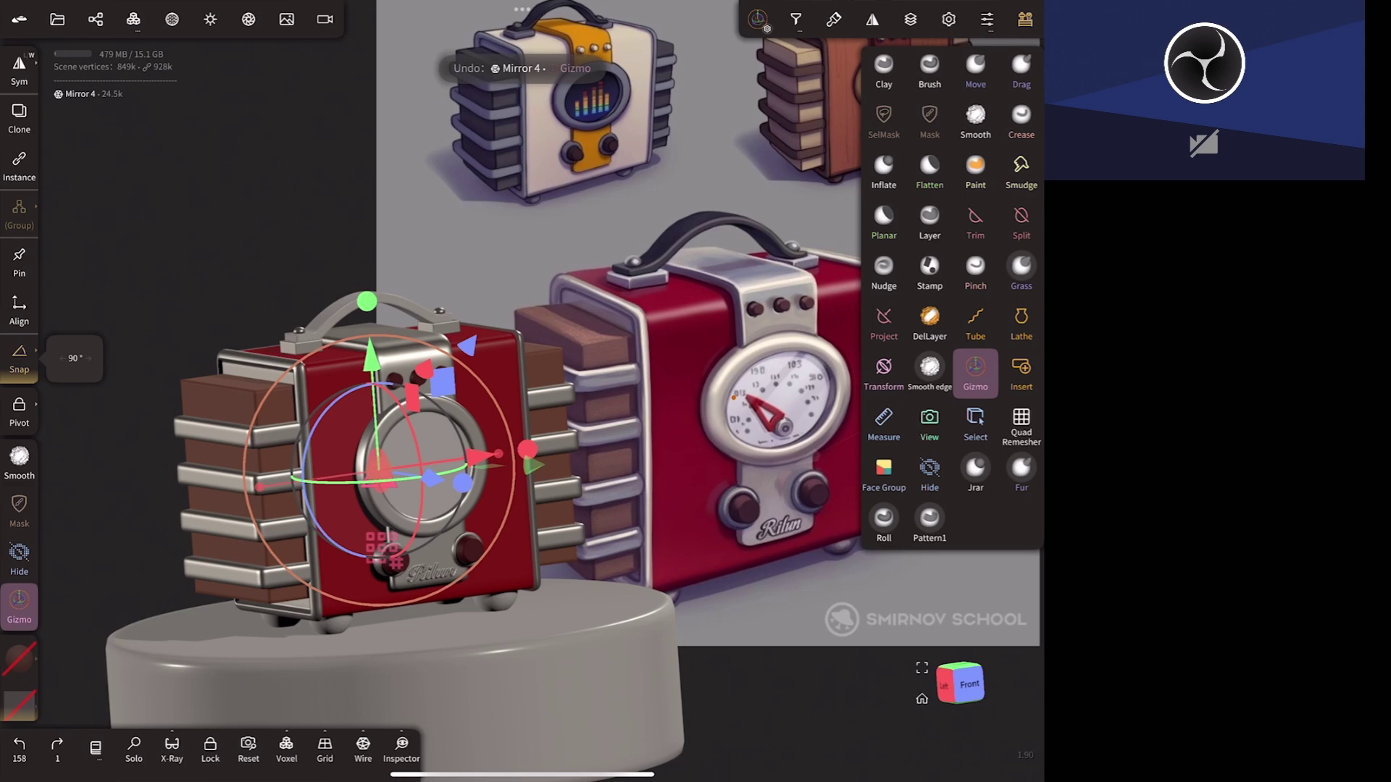
{"action": "left_click", "coordinate": [20, 659]}
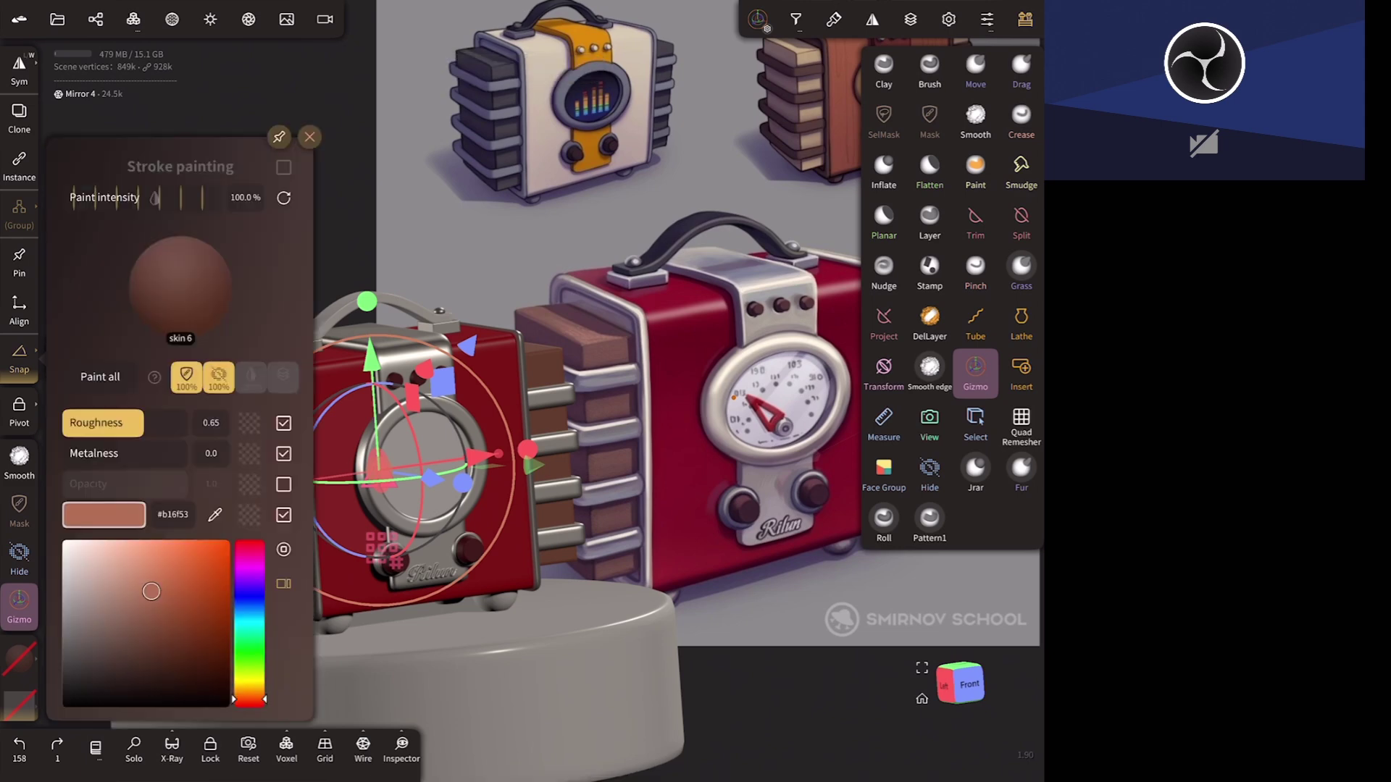
{"action": "left_click", "coordinate": [215, 515]}
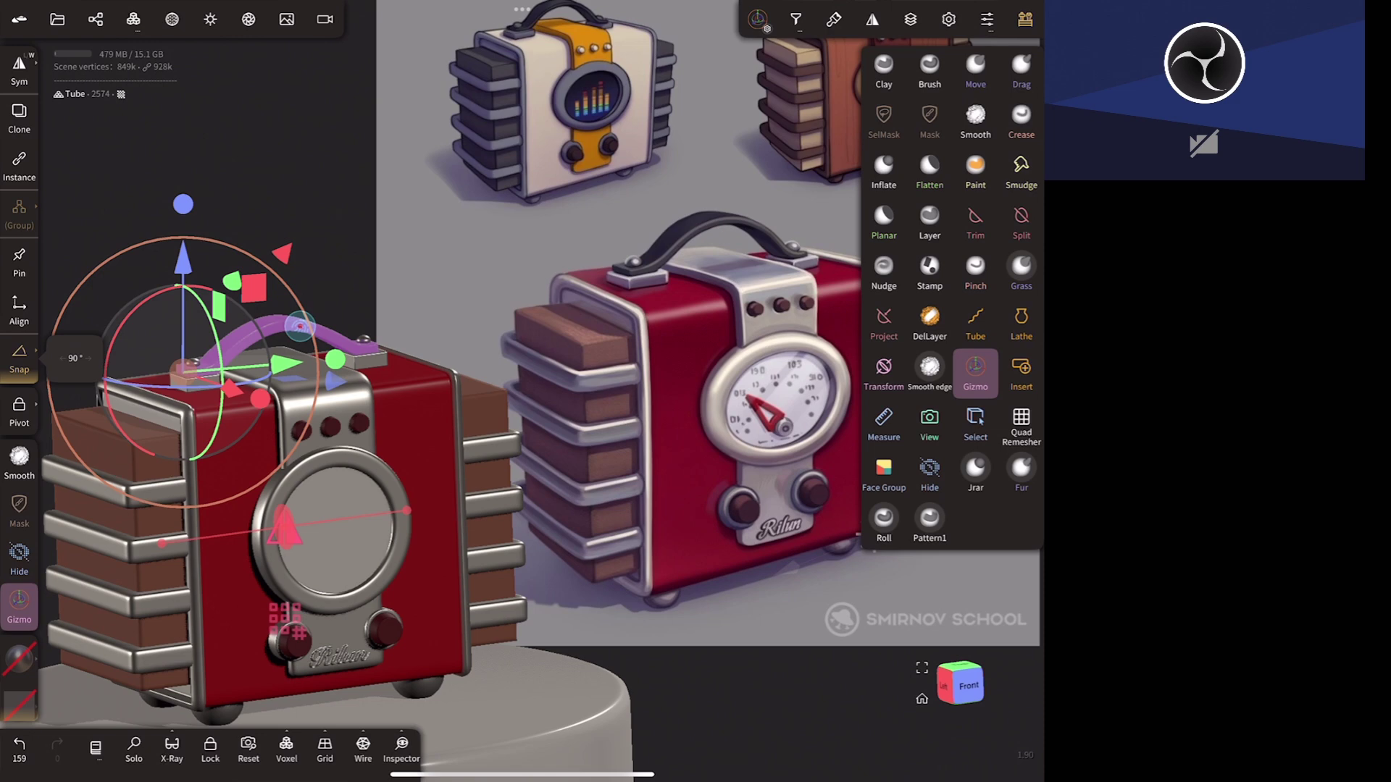
- Darken the paint colour to near-black for the handle and close the settings panel
{"action": "left_click", "coordinate": [975, 171]}
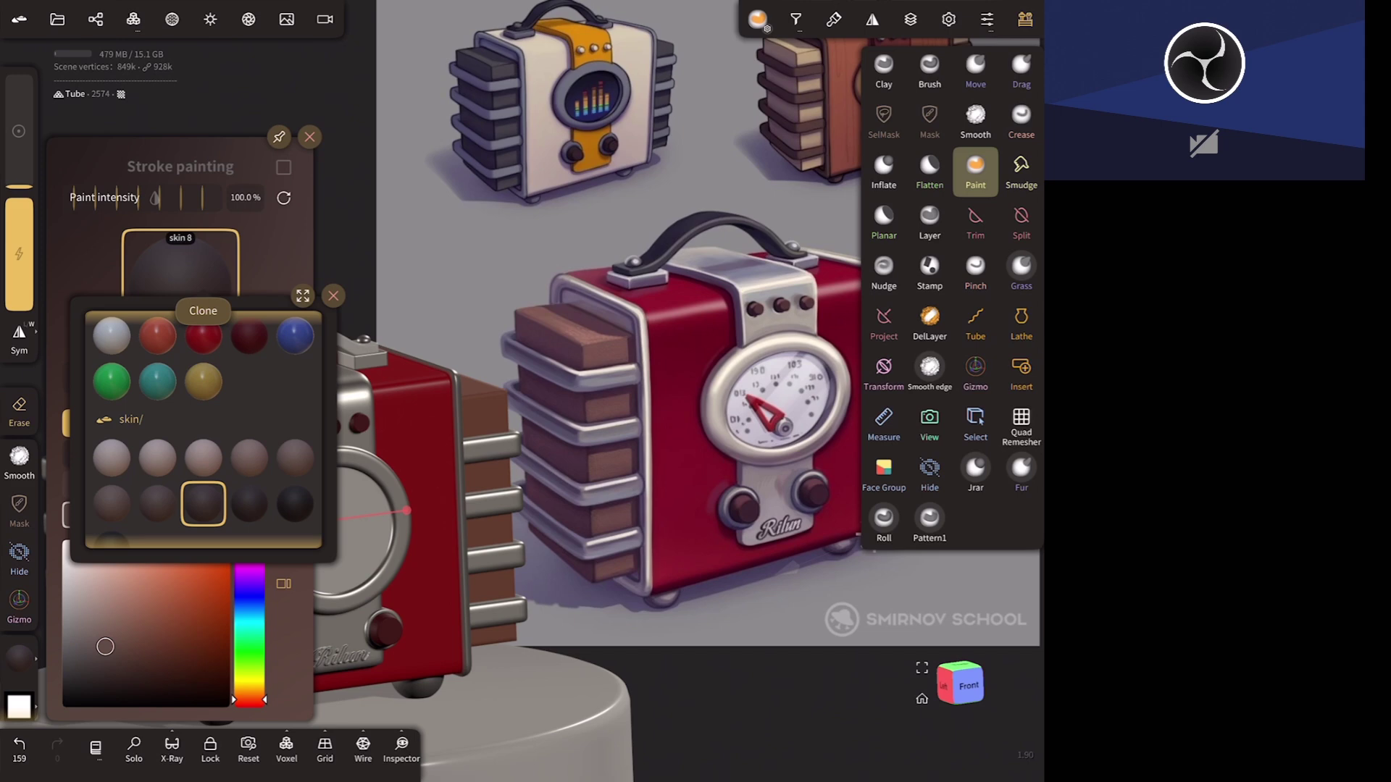
{"action": "left_click_drag", "start_coordinate": [105, 646], "coordinate": [99, 661]}
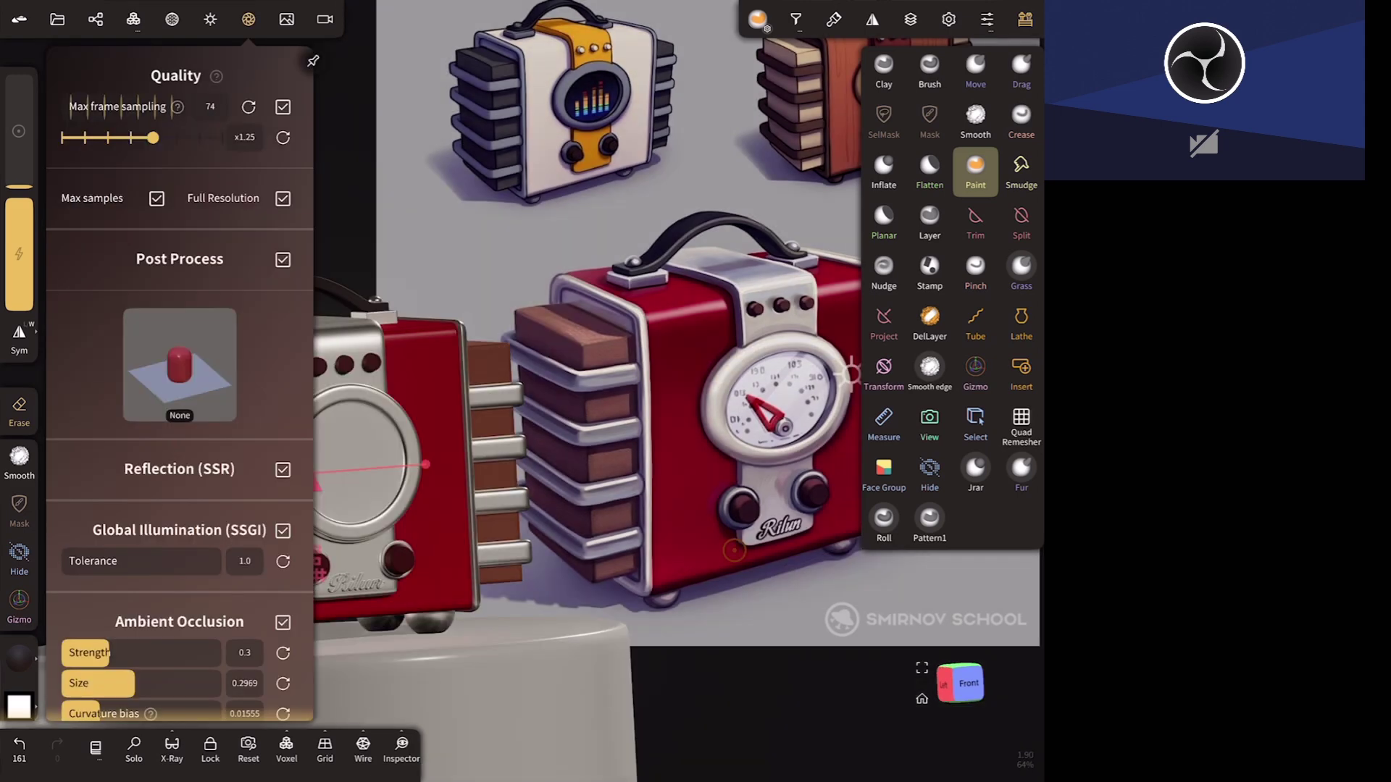
{"action": "left_click", "coordinate": [734, 550]}
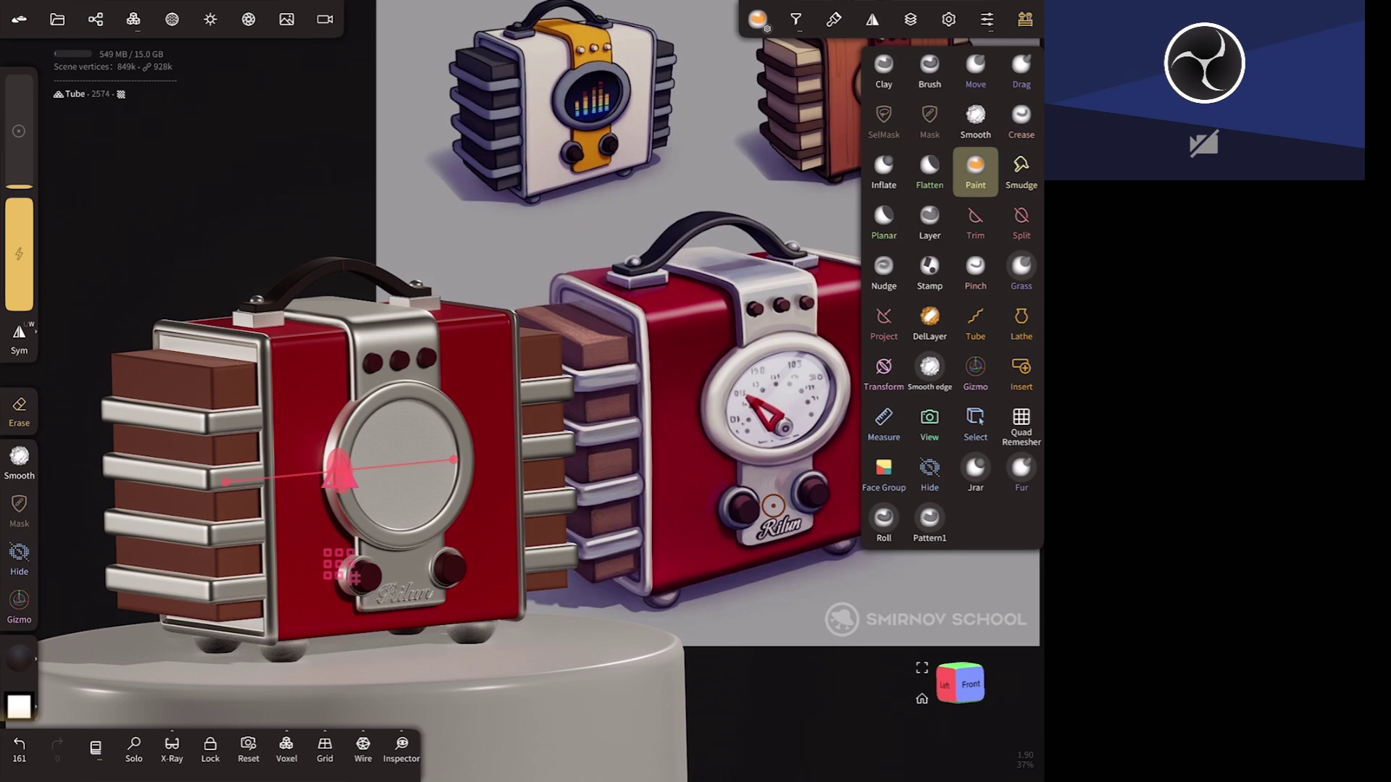
- Hide the interface via the Nomad logo panel and orbit to view the radio's side
{"action": "left_click", "coordinate": [22, 19]}
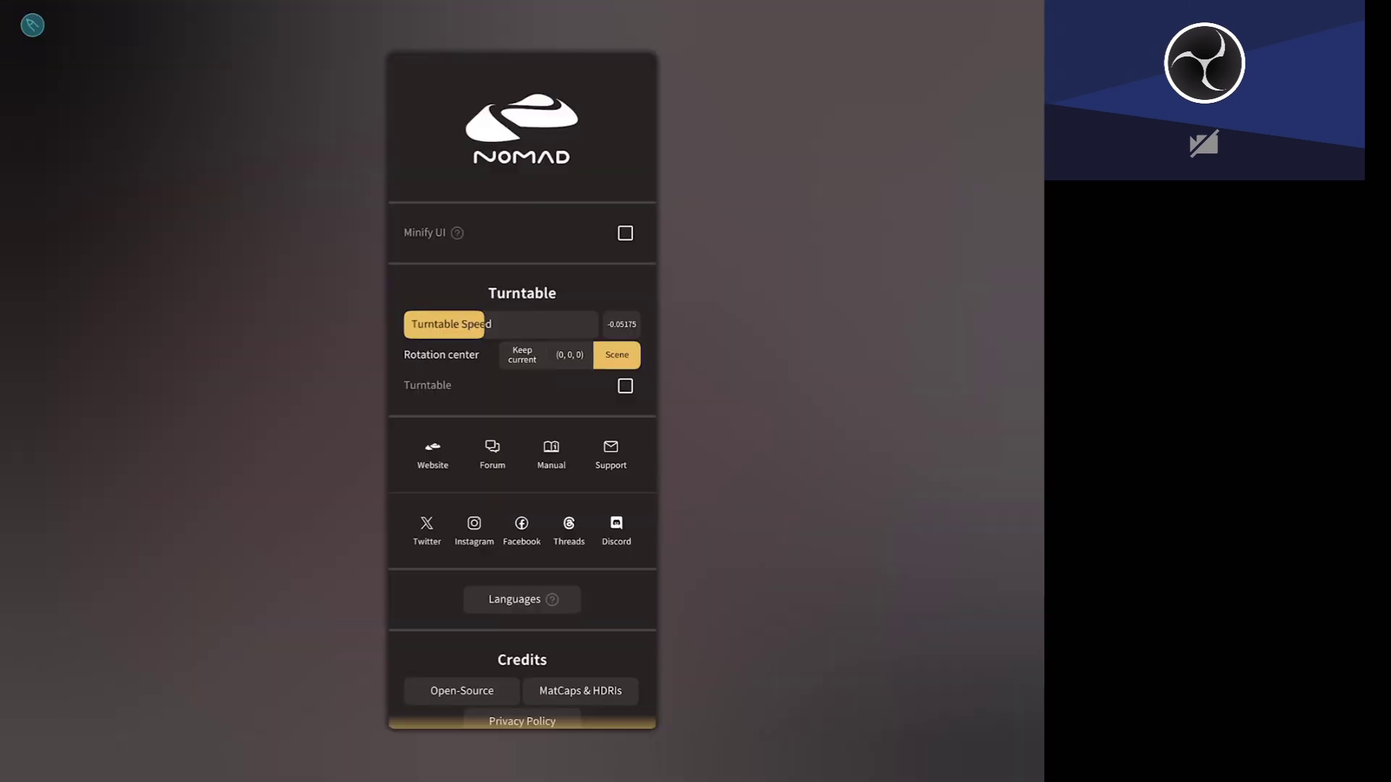
{"action": "left_click", "coordinate": [814, 607]}
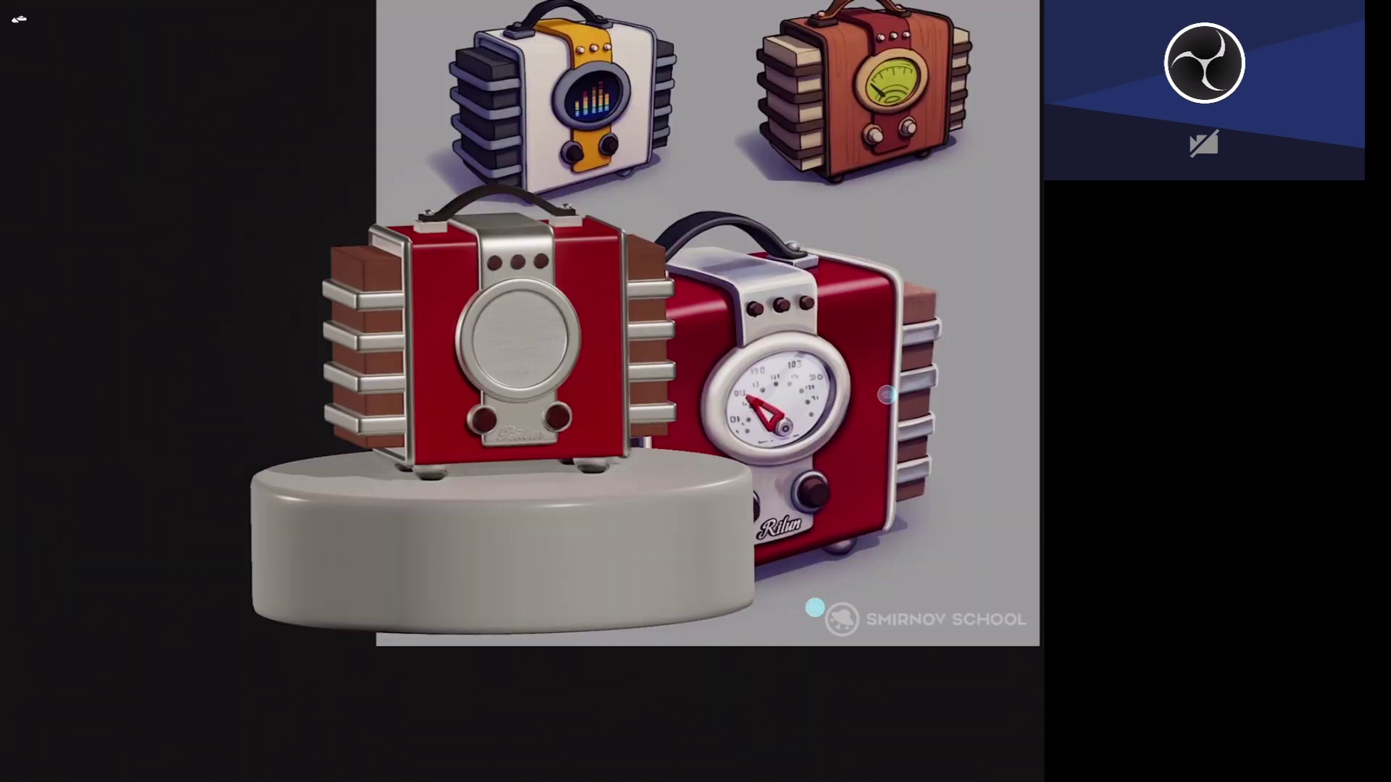
{"action": "left_click_drag", "start_coordinate": [814, 607], "coordinate": [888, 558]}
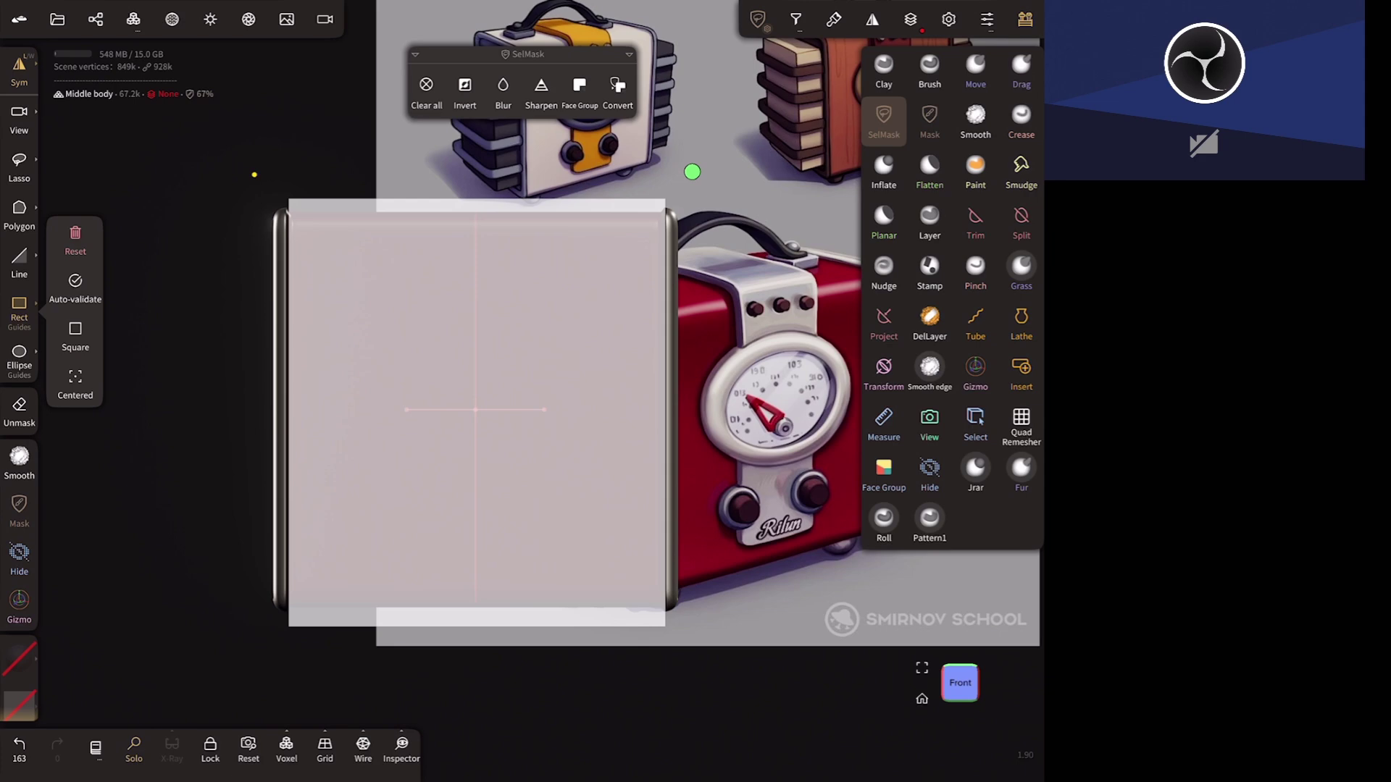
- Adjust the middle body's mask and invert it
{"action": "left_click_drag", "start_coordinate": [590, 630], "coordinate": [449, 625]}
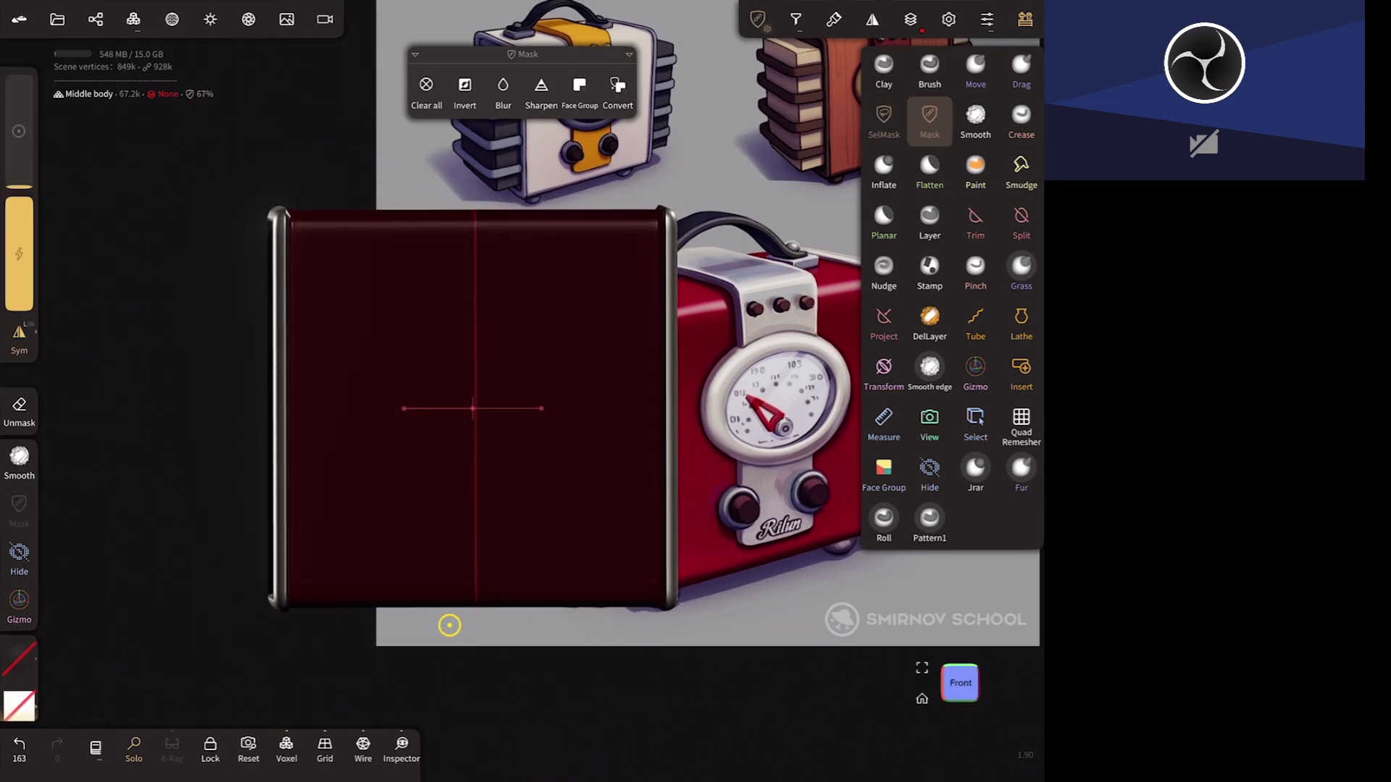
{"action": "left_click", "coordinate": [465, 85]}
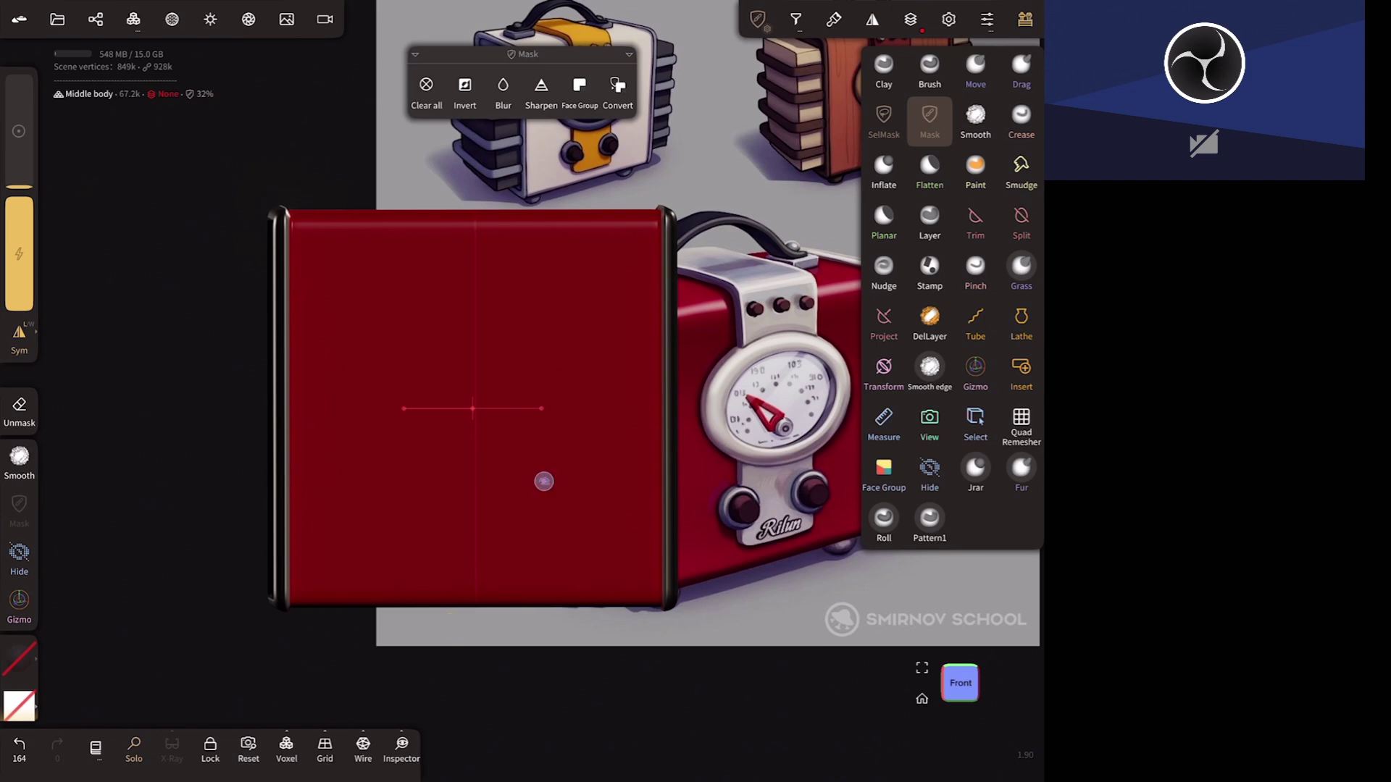
{"action": "left_click", "coordinate": [544, 482]}
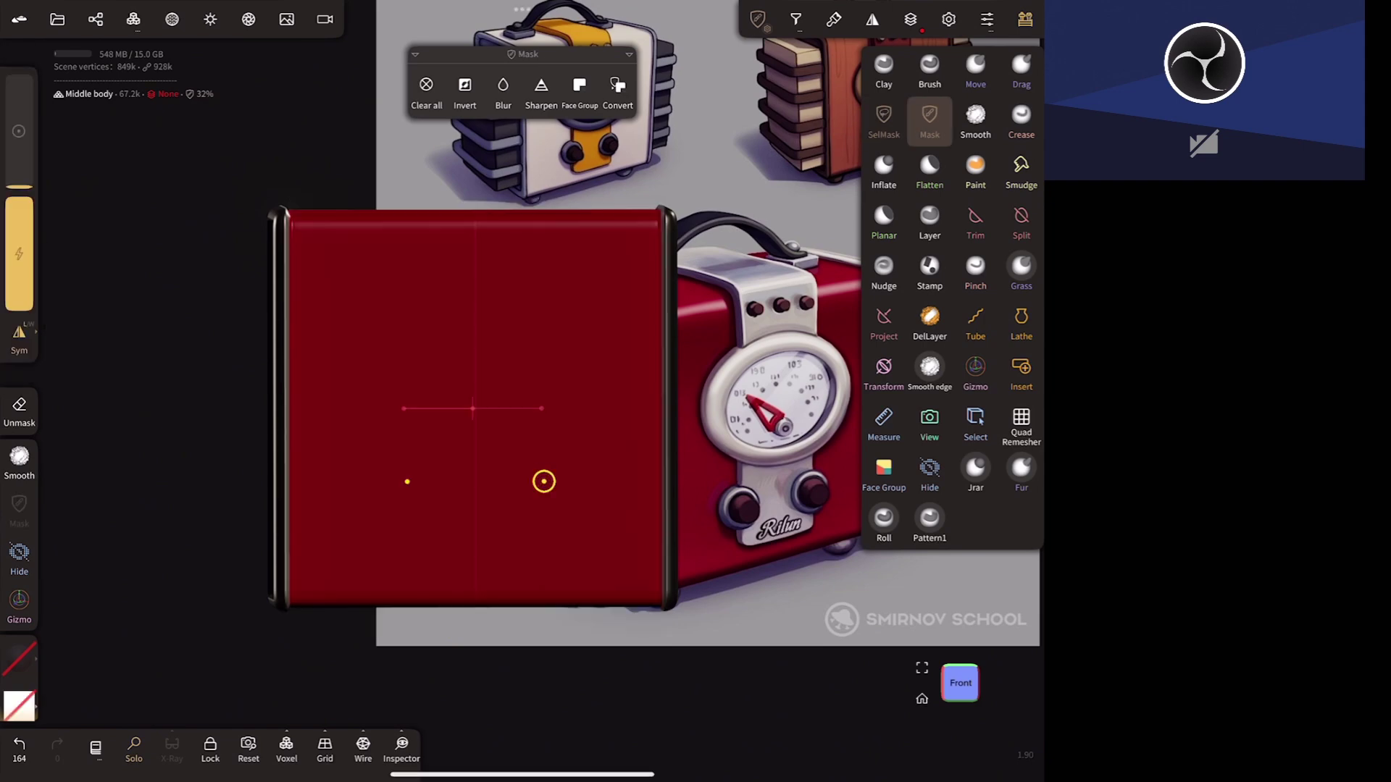
- Paint the unmasked part of the middle body bright red (#df2020) with Paint all
{"action": "left_click", "coordinate": [975, 170]}
{"action": "left_click", "coordinate": [616, 477]}
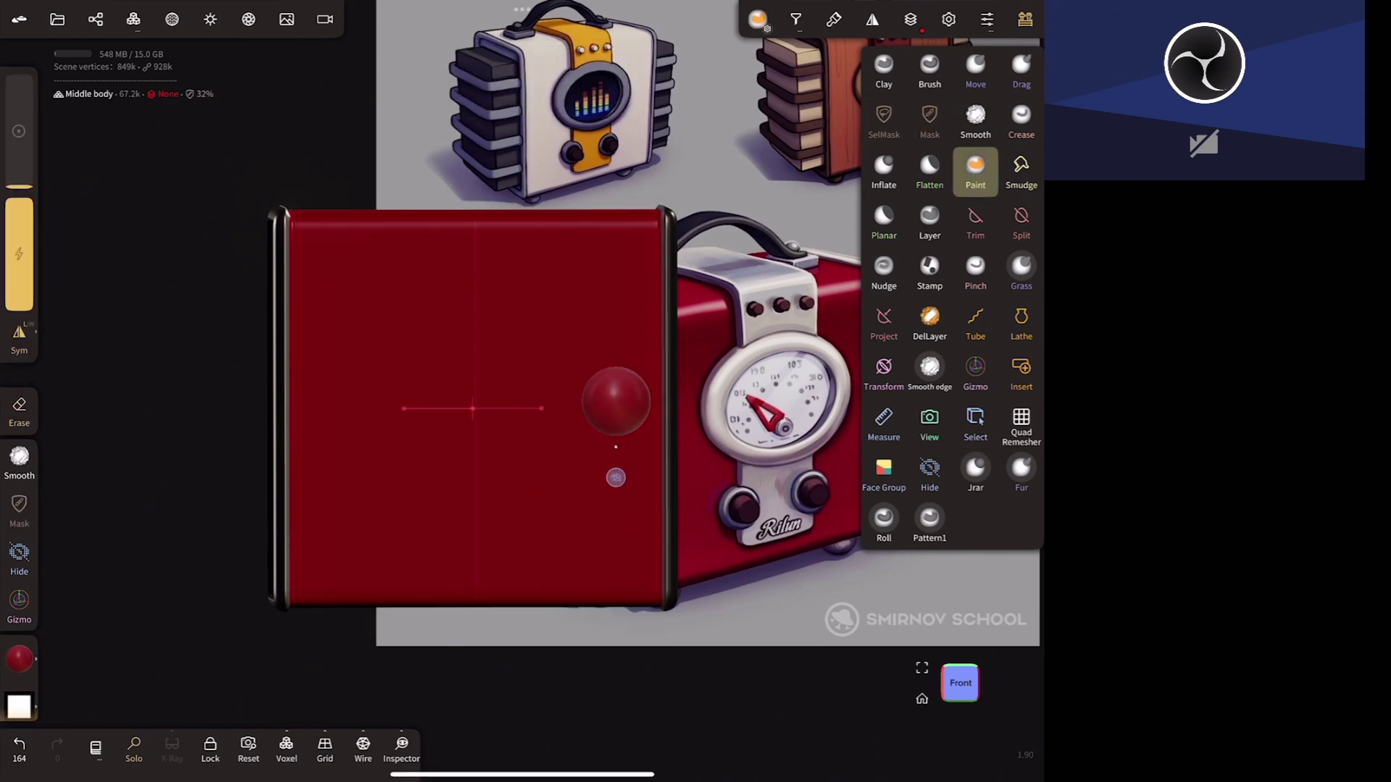
{"action": "left_click", "coordinate": [19, 659]}
{"action": "left_click", "coordinate": [100, 376]}
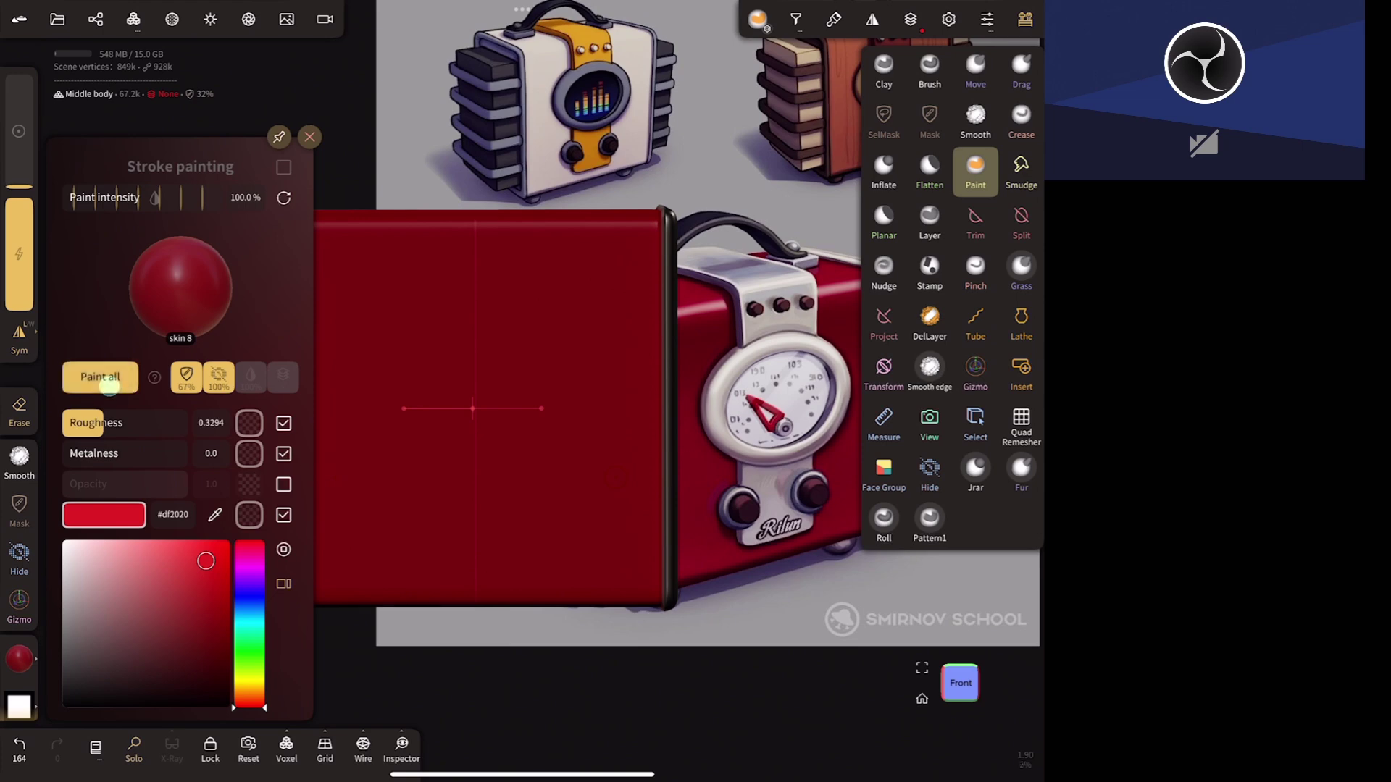
{"action": "mouse_move", "coordinate": [550, 669]}
{"action": "left_mouse_down"}
{"action": "mouse_move", "coordinate": [879, 686]}
{"action": "mouse_move", "coordinate": [870, 708]}
{"action": "mouse_move", "coordinate": [919, 717]}
{"action": "mouse_move", "coordinate": [874, 771]}
{"action": "mouse_move", "coordinate": [840, 754]}
{"action": "left_mouse_up"}
{"action": "mouse_move", "coordinate": [846, 701]}
{"action": "left_mouse_down"}
{"action": "mouse_move", "coordinate": [814, 627]}
{"action": "mouse_move", "coordinate": [788, 674]}
{"action": "left_mouse_up"}
{"action": "left_click", "coordinate": [911, 18]}
{"action": "mouse_move", "coordinate": [906, 196]}
{"action": "left_mouse_down"}
{"action": "mouse_move", "coordinate": [914, 168]}
{"action": "mouse_move", "coordinate": [901, 178]}
{"action": "left_mouse_up"}
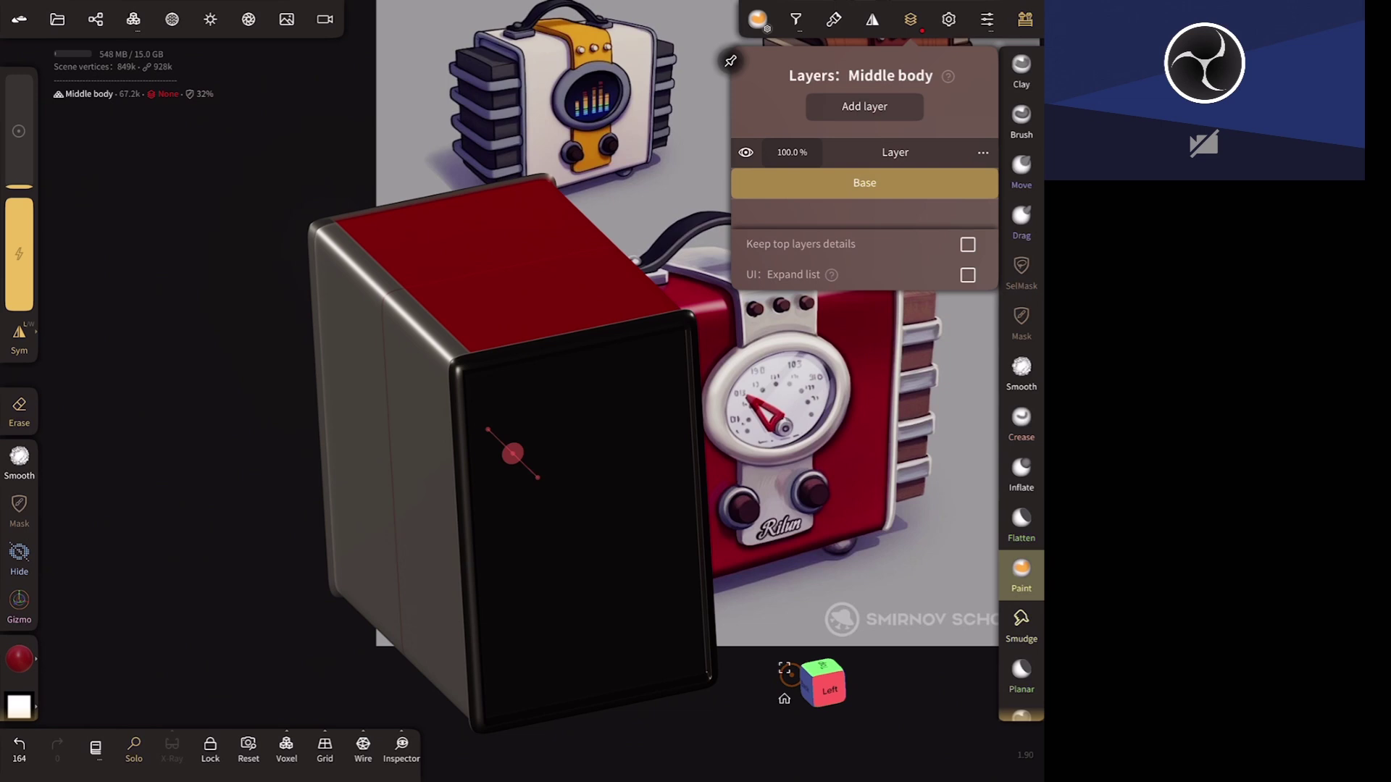
- Hide the middle body's extra paint layer to compare colours from several angles
{"action": "left_click", "coordinate": [757, 18]}
{"action": "mouse_move", "coordinate": [822, 584]}
{"action": "left_mouse_down"}
{"action": "mouse_move", "coordinate": [543, 612]}
{"action": "mouse_move", "coordinate": [658, 649]}
{"action": "mouse_move", "coordinate": [779, 622]}
{"action": "left_mouse_up"}
{"action": "mouse_move", "coordinate": [755, 620]}
{"action": "left_mouse_down"}
{"action": "mouse_move", "coordinate": [807, 658]}
{"action": "mouse_move", "coordinate": [761, 567]}
{"action": "left_mouse_up"}
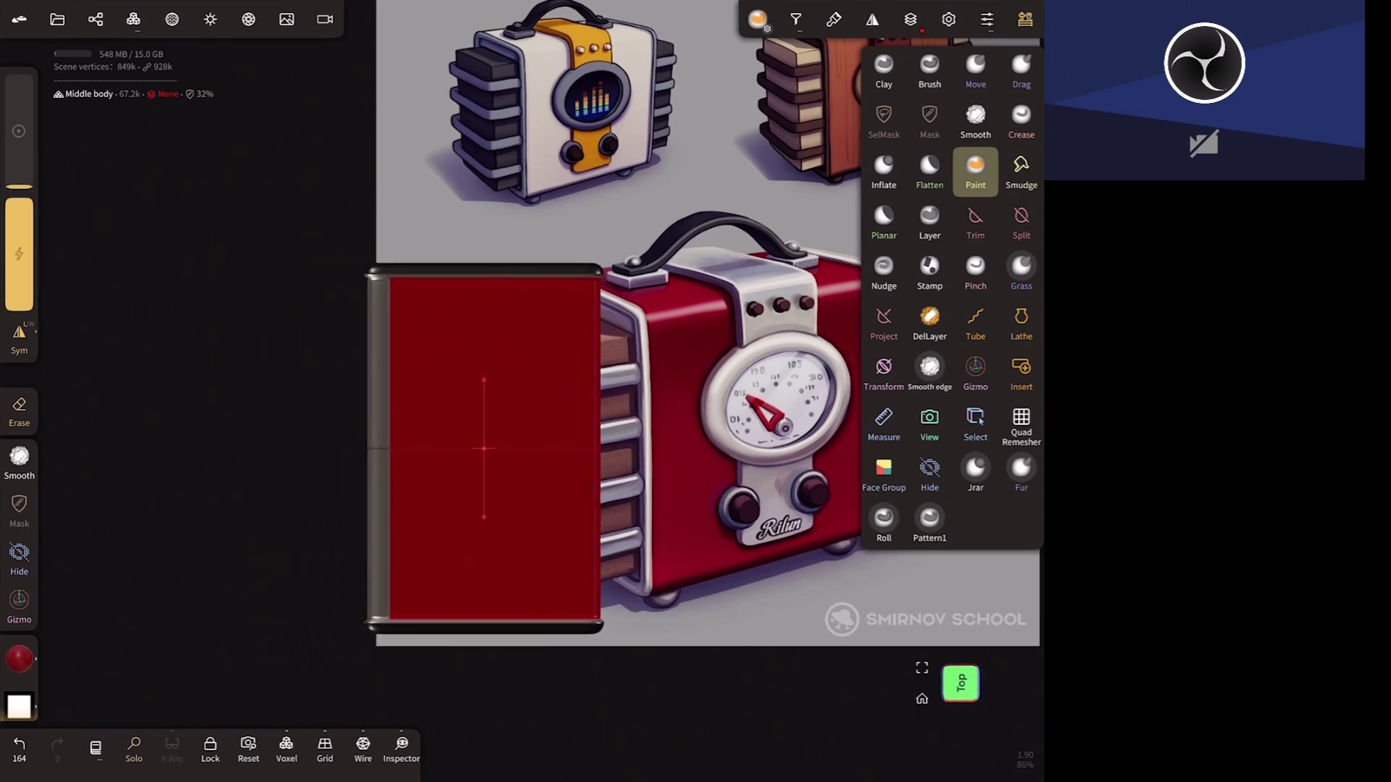
{"action": "left_click", "coordinate": [910, 19]}
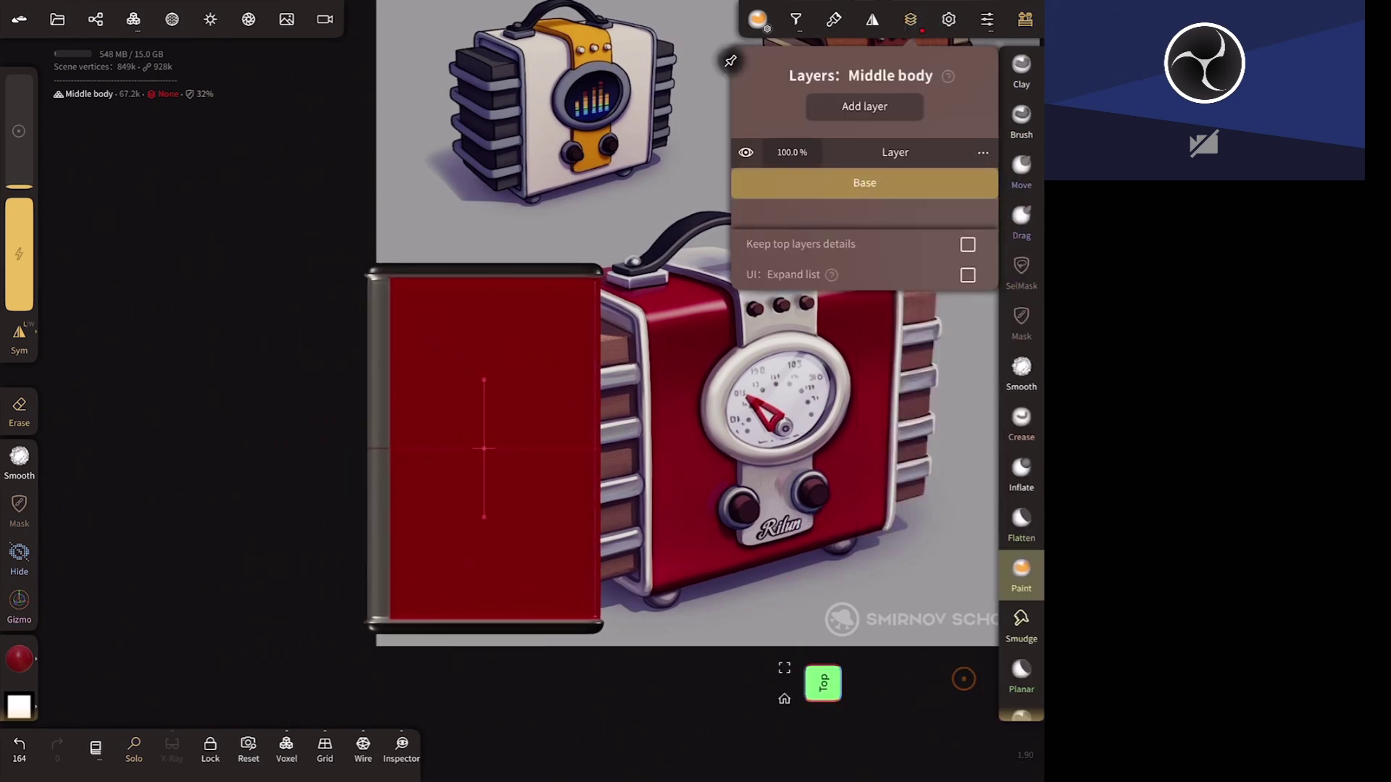
{"action": "left_click", "coordinate": [748, 153]}
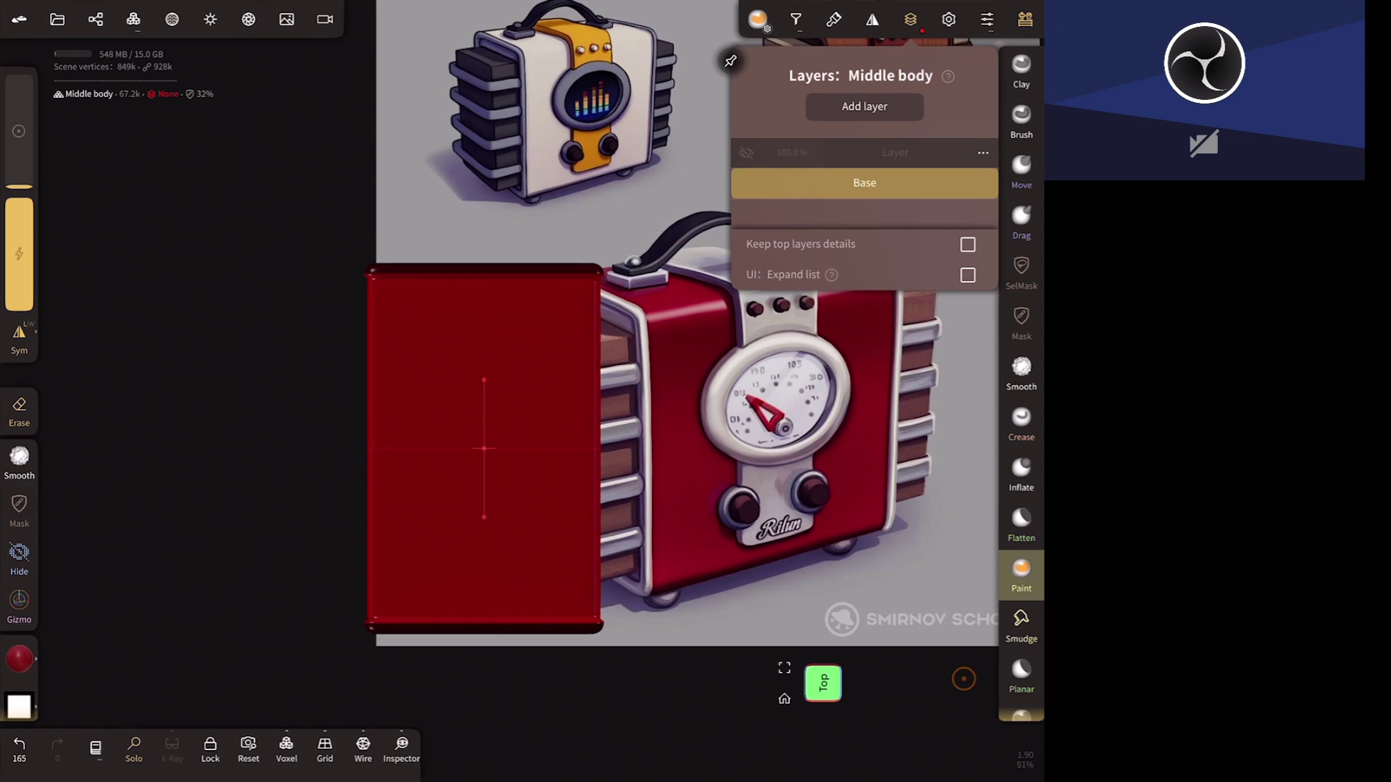
{"action": "mouse_move", "coordinate": [753, 601]}
{"action": "left_mouse_down"}
{"action": "mouse_move", "coordinate": [689, 611]}
{"action": "mouse_move", "coordinate": [801, 575]}
{"action": "mouse_move", "coordinate": [733, 447]}
{"action": "left_mouse_up"}
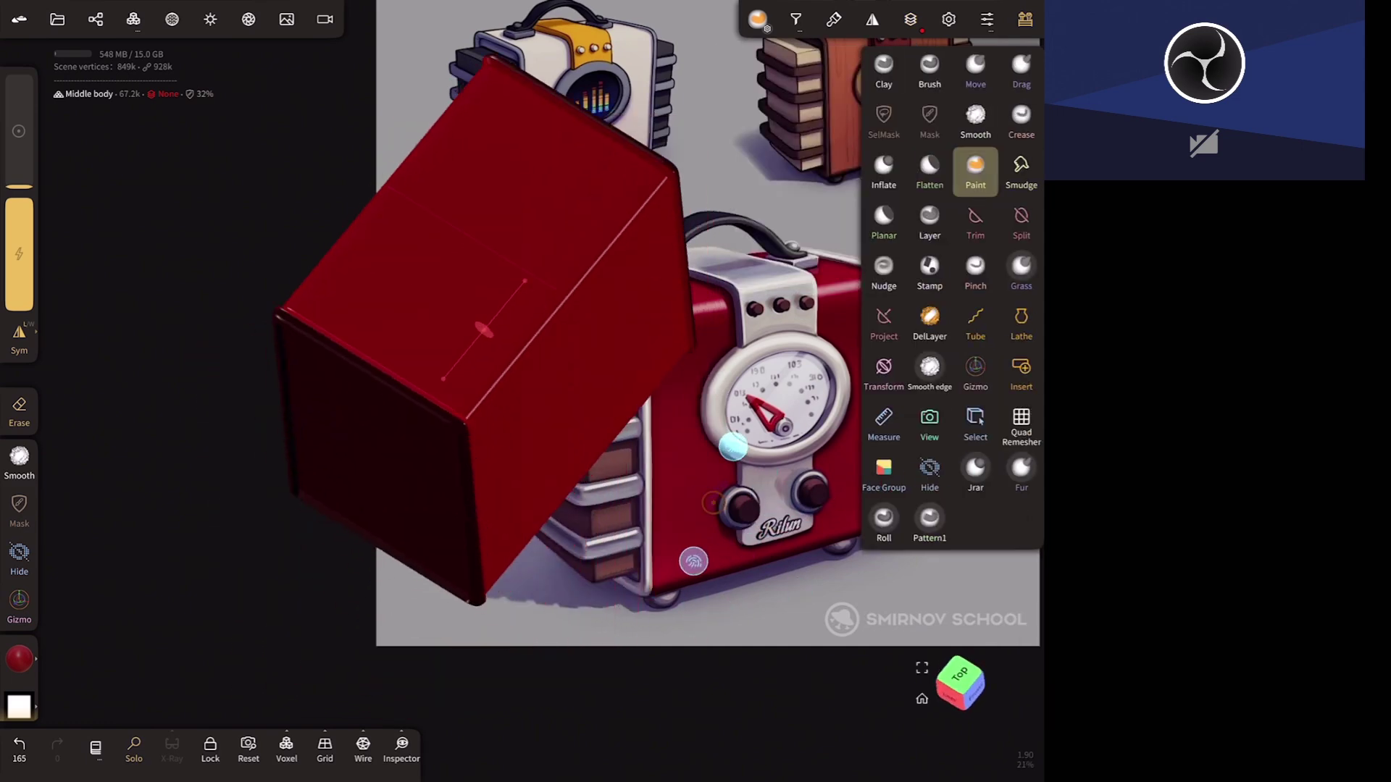
- Show the extra layer again, then delete it so only Base remains
{"action": "left_click", "coordinate": [910, 19]}
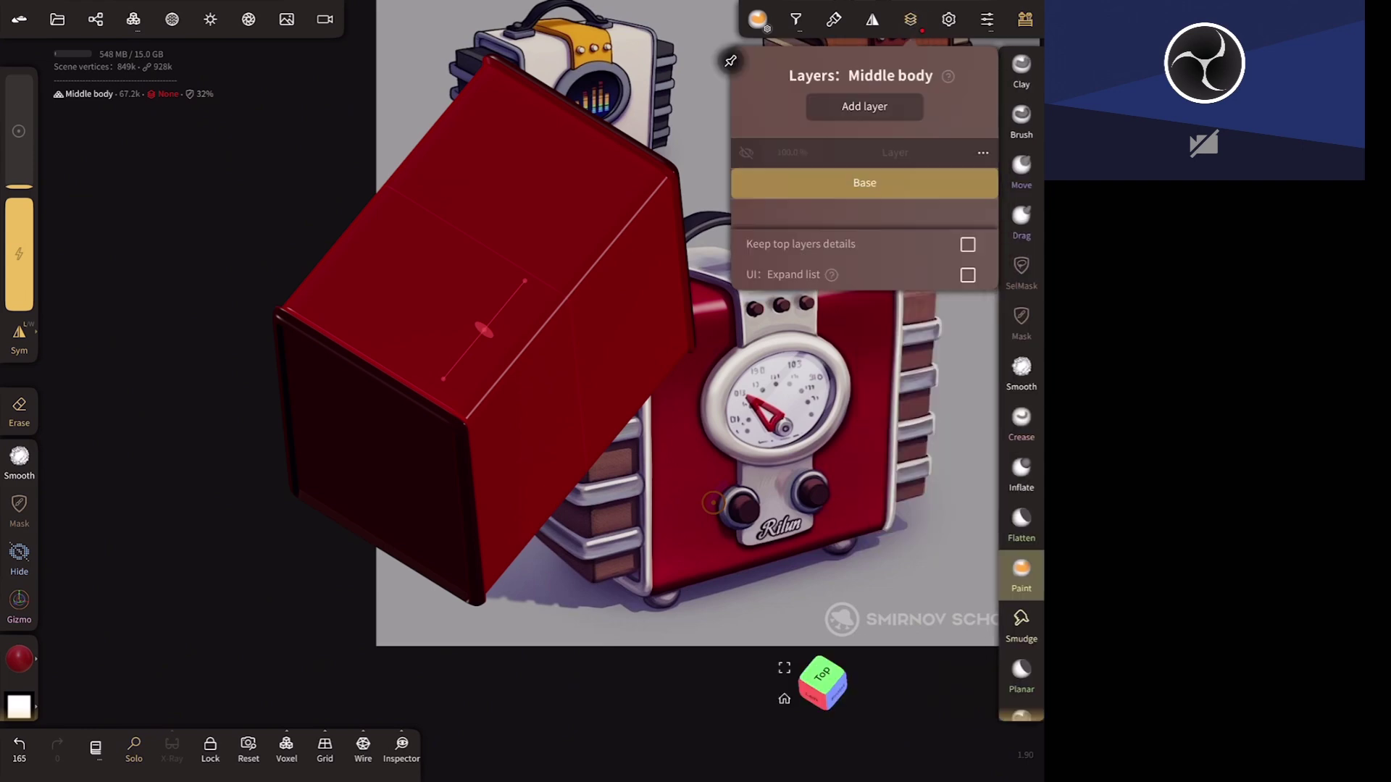
{"action": "left_click", "coordinate": [748, 154]}
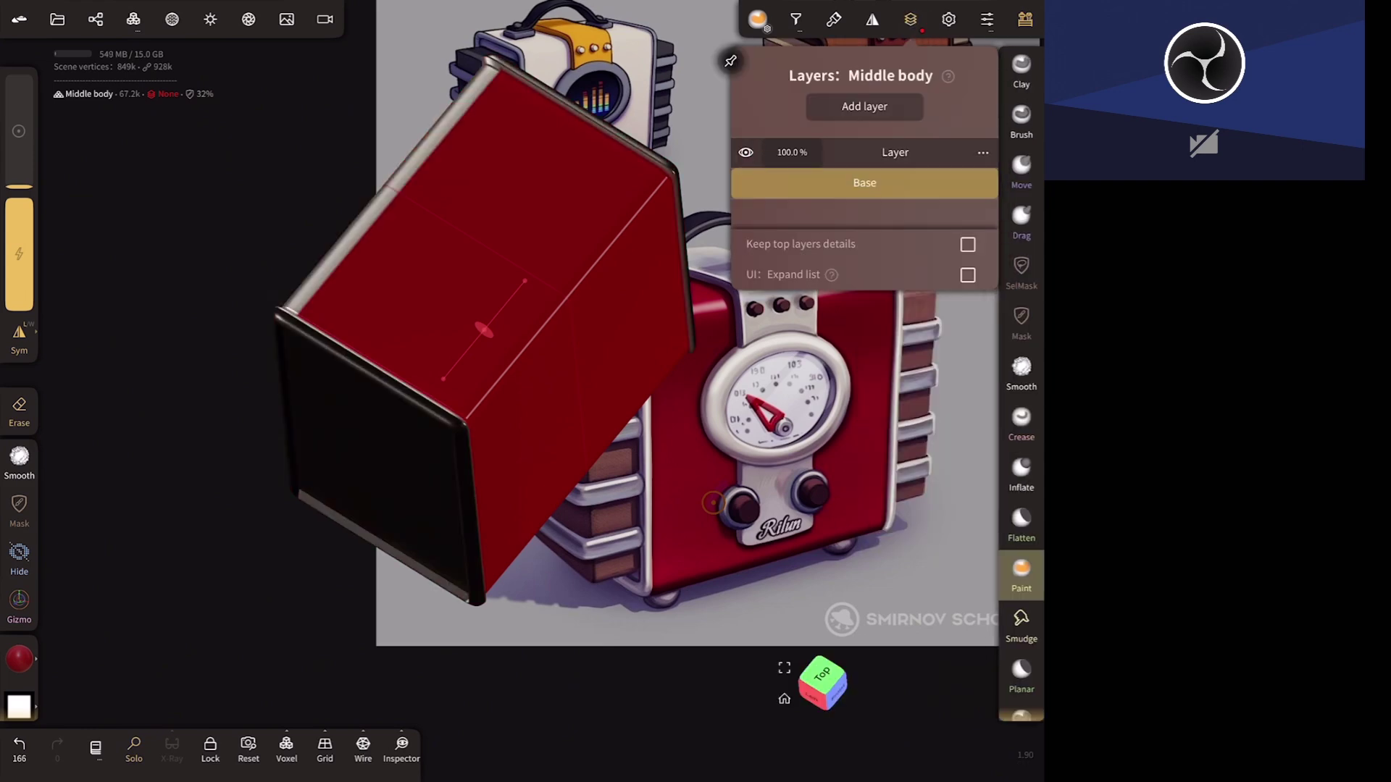
{"action": "left_click", "coordinate": [982, 152]}
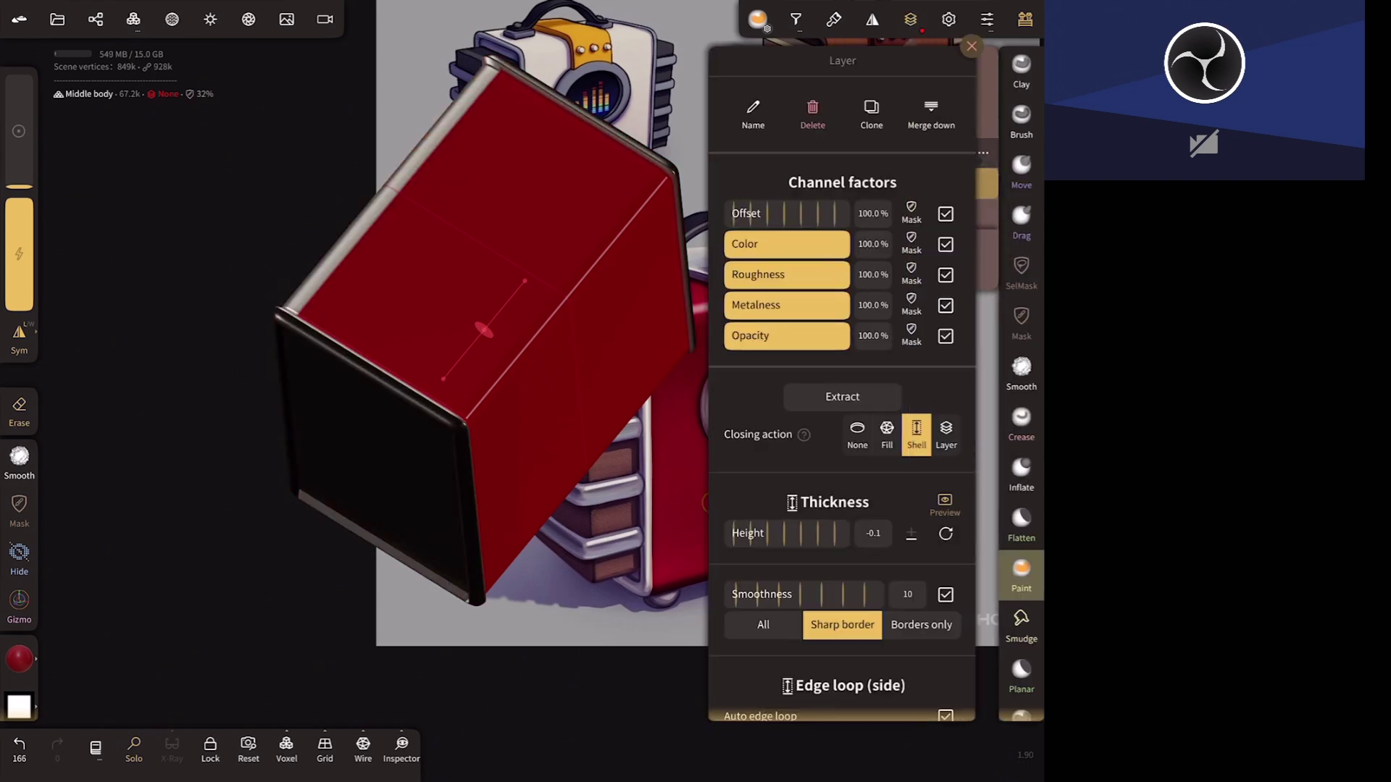
{"action": "left_click", "coordinate": [971, 46]}
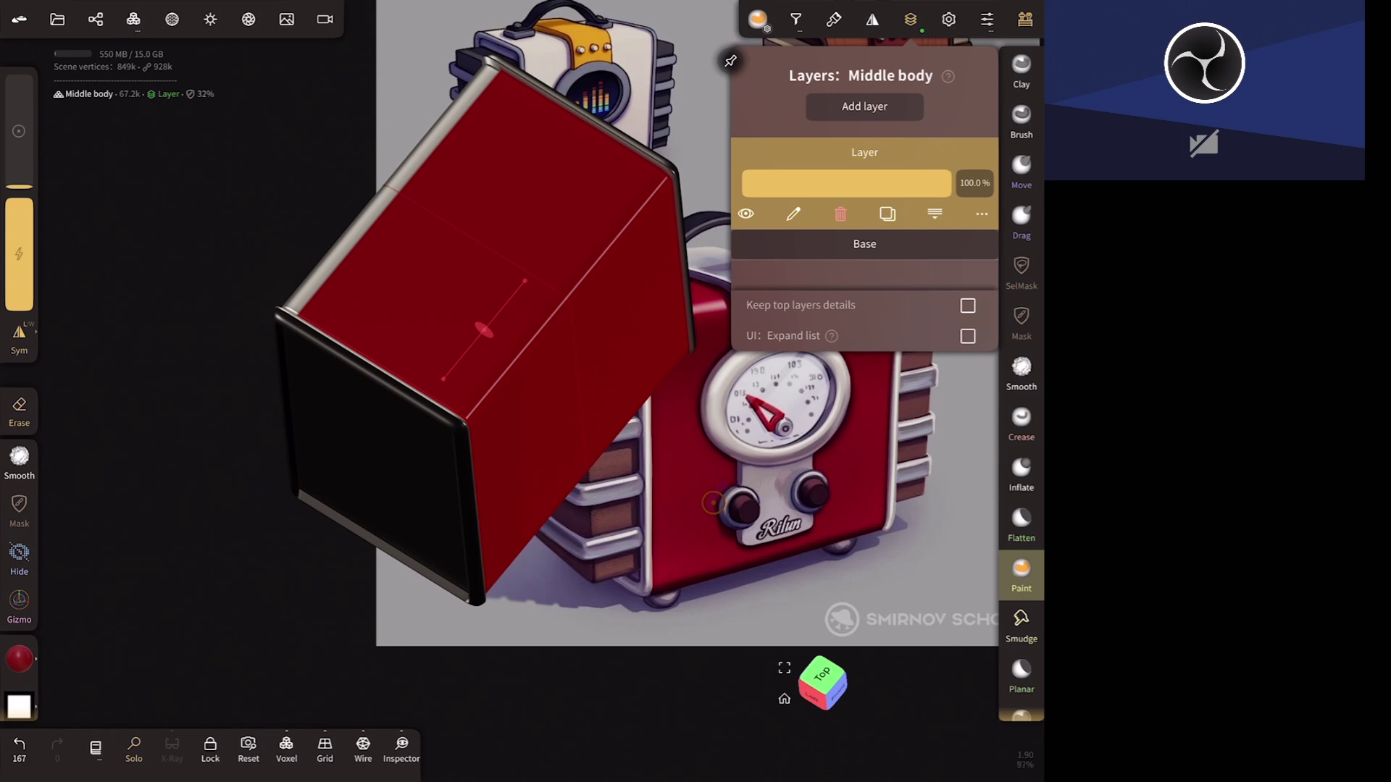
{"action": "left_click", "coordinate": [852, 239]}
{"action": "left_click", "coordinate": [757, 19]}
{"action": "mouse_move", "coordinate": [761, 434]}
{"action": "left_mouse_down"}
{"action": "mouse_move", "coordinate": [667, 530]}
{"action": "mouse_move", "coordinate": [725, 464]}
{"action": "left_mouse_up"}
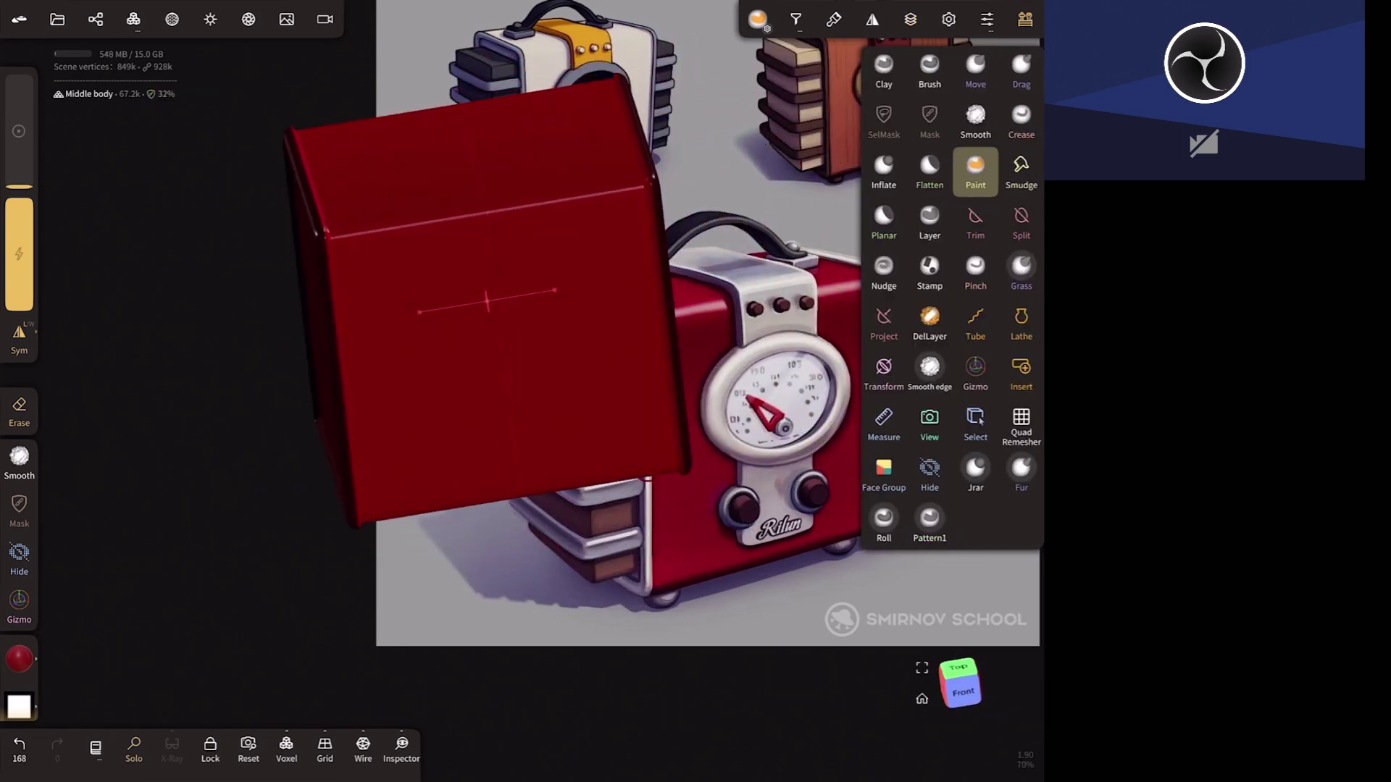
- Mask the radio body's front face with a rectangle mask in Front view
{"action": "left_click", "coordinate": [884, 116]}
{"action": "left_click_drag", "start_coordinate": [288, 199], "coordinate": [664, 626]}
{"action": "left_click", "coordinate": [959, 685]}
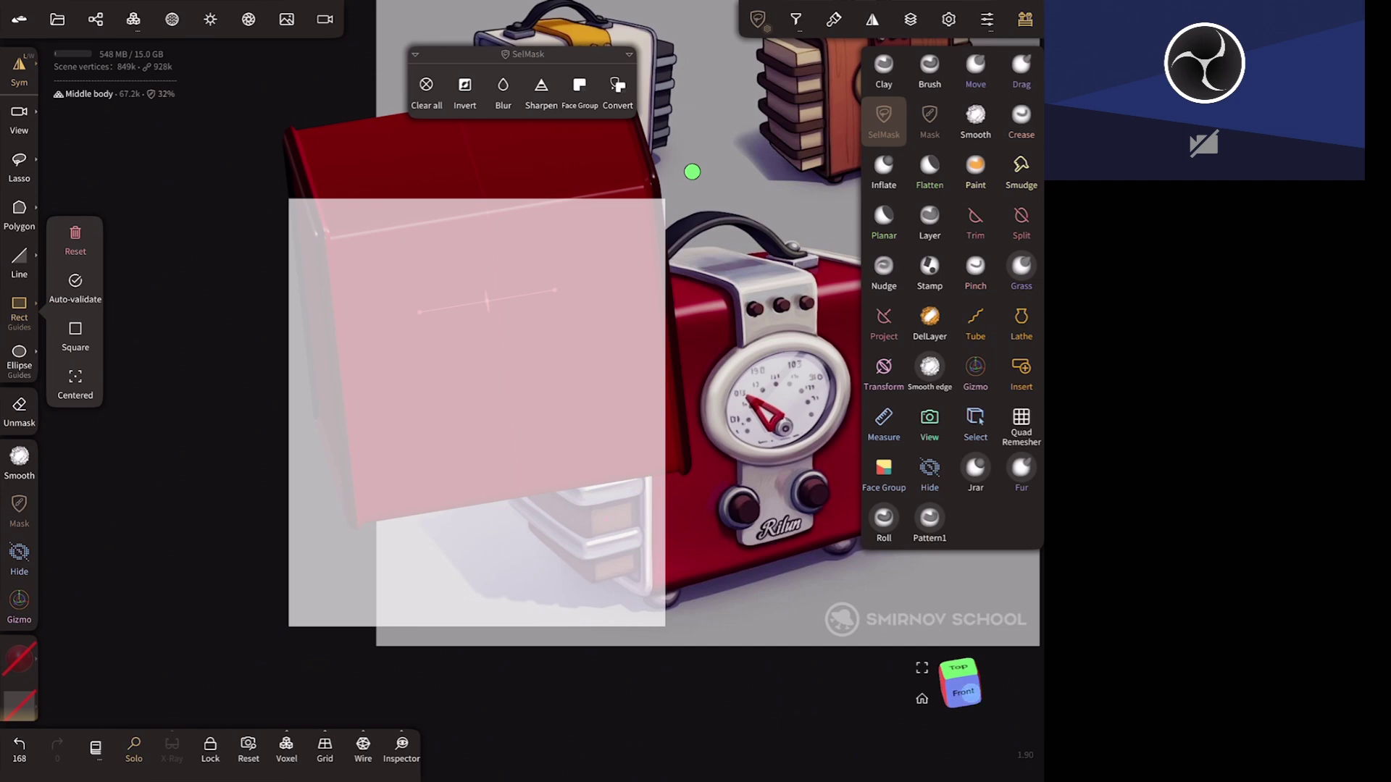
{"action": "left_click", "coordinate": [523, 318]}
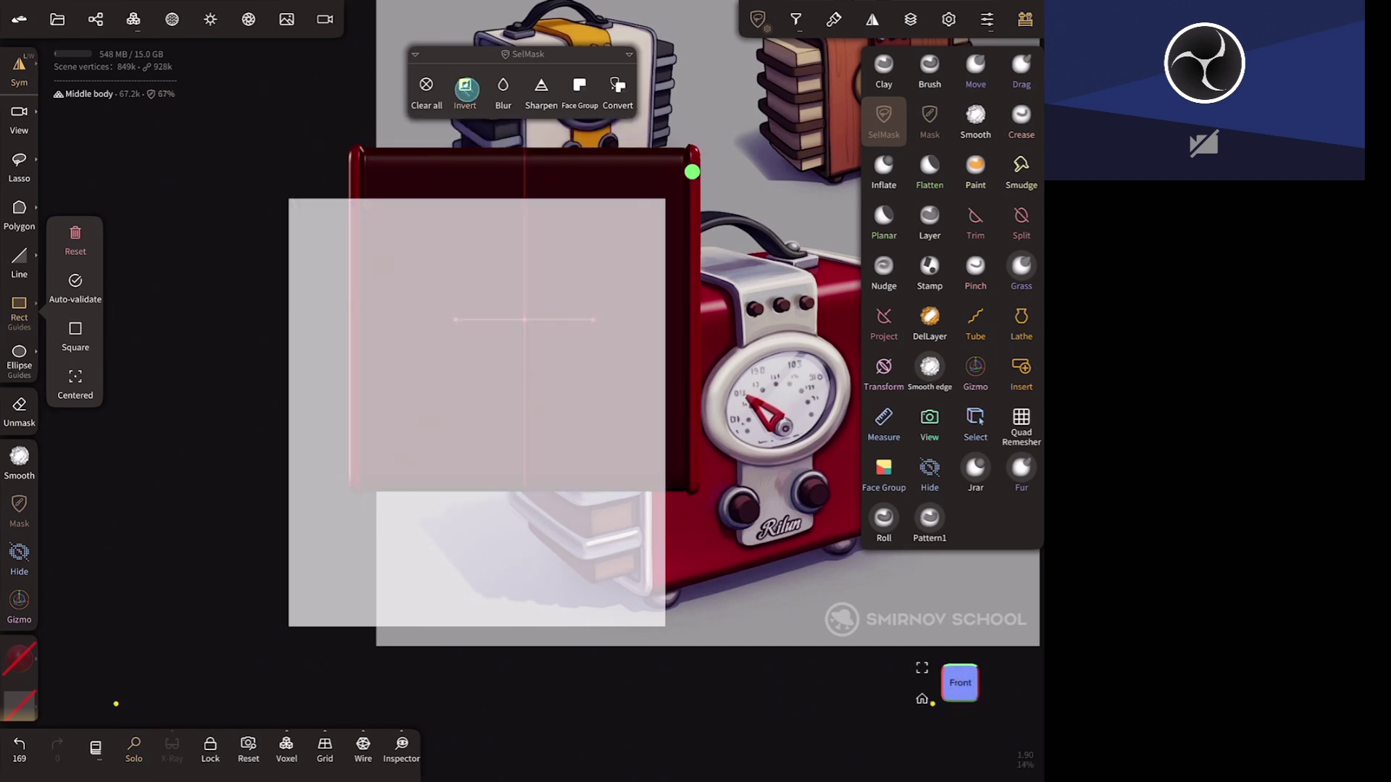
- Sample the silver trim material as the paint colour
{"action": "left_click", "coordinate": [19, 659]}
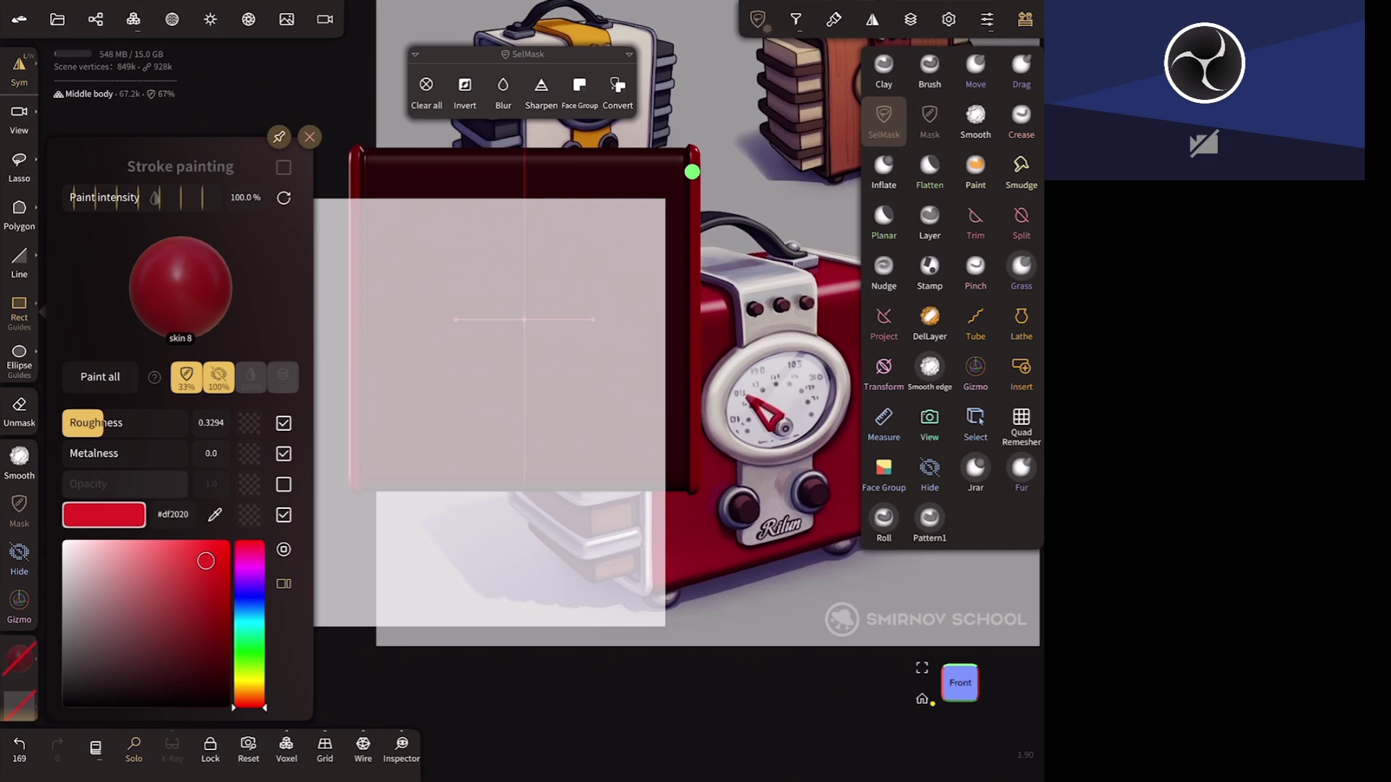
{"action": "left_click", "coordinate": [134, 750]}
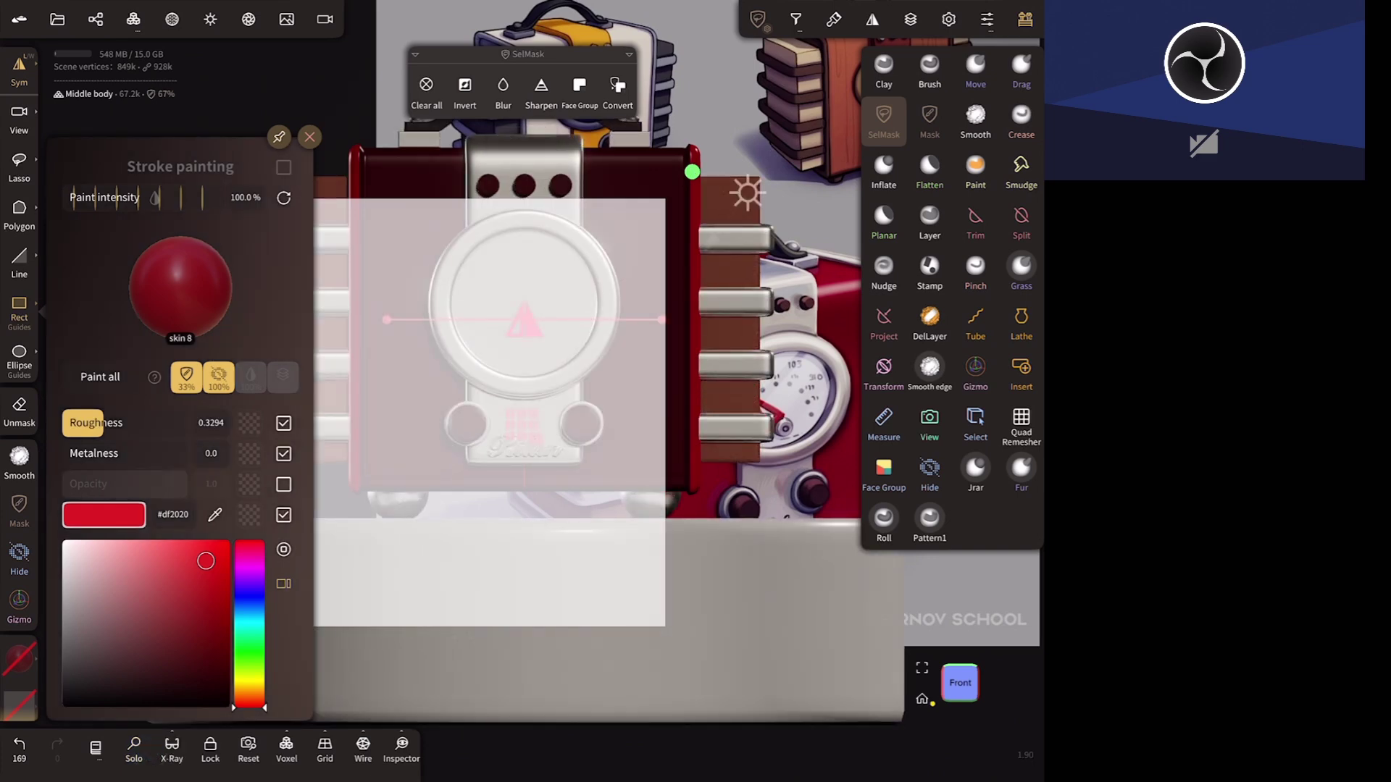
{"action": "left_click", "coordinate": [19, 659]}
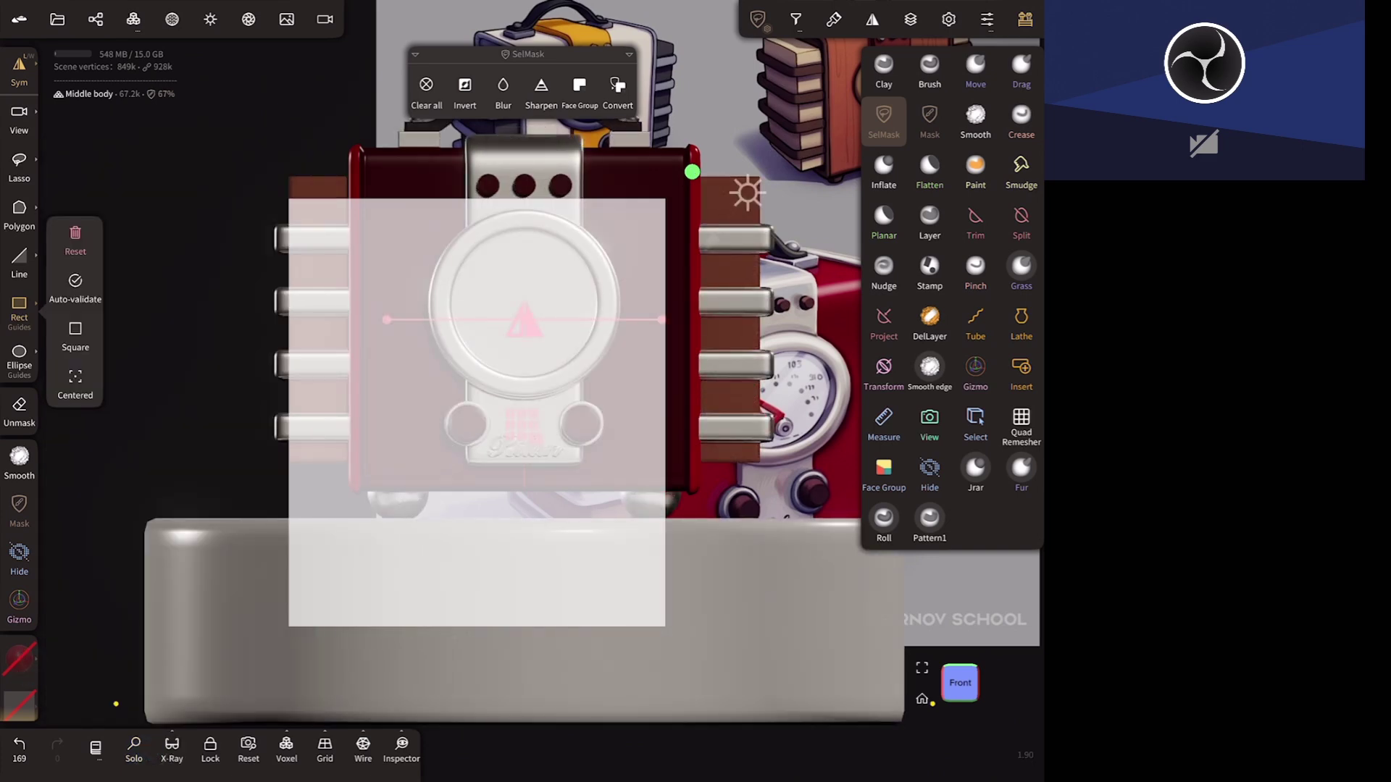
{"action": "left_click", "coordinate": [19, 659]}
{"action": "left_click", "coordinate": [214, 514]}
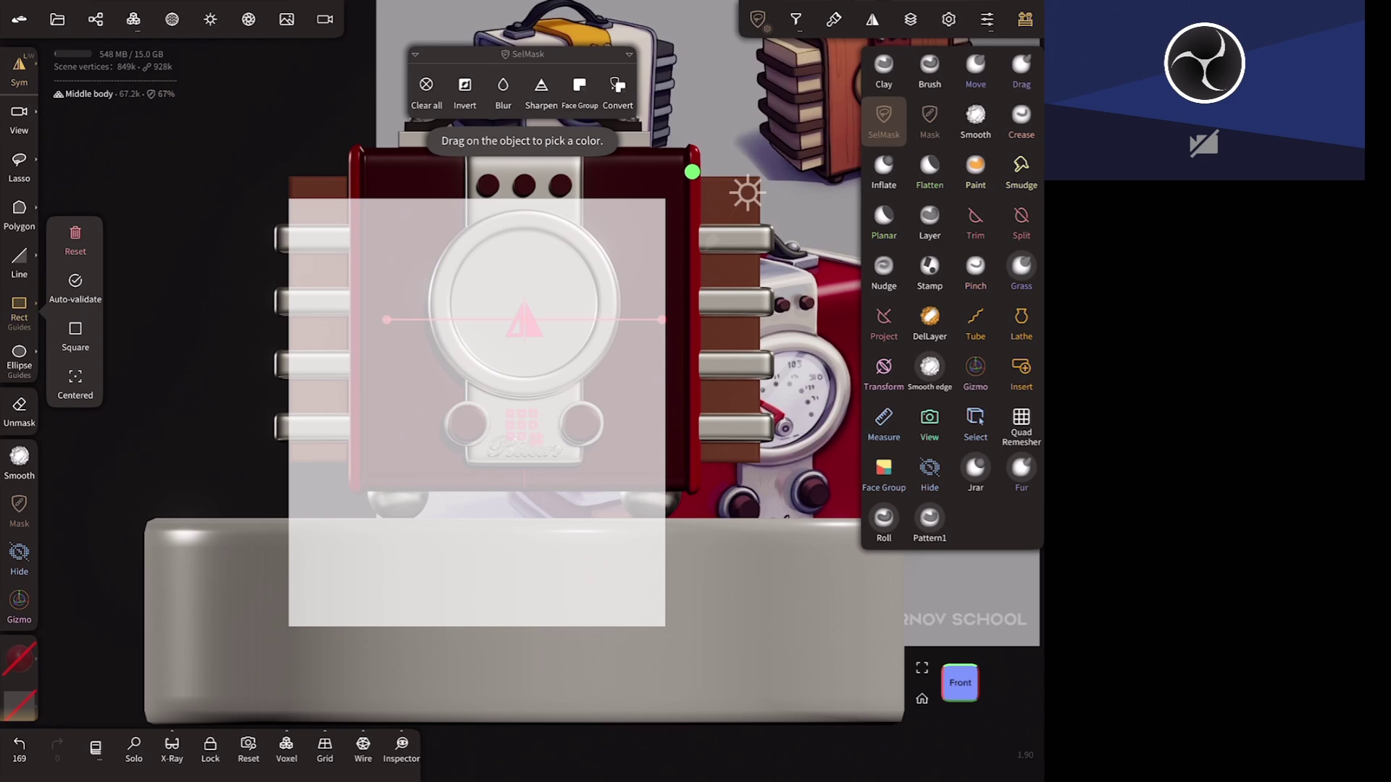
{"action": "left_click", "coordinate": [757, 243]}
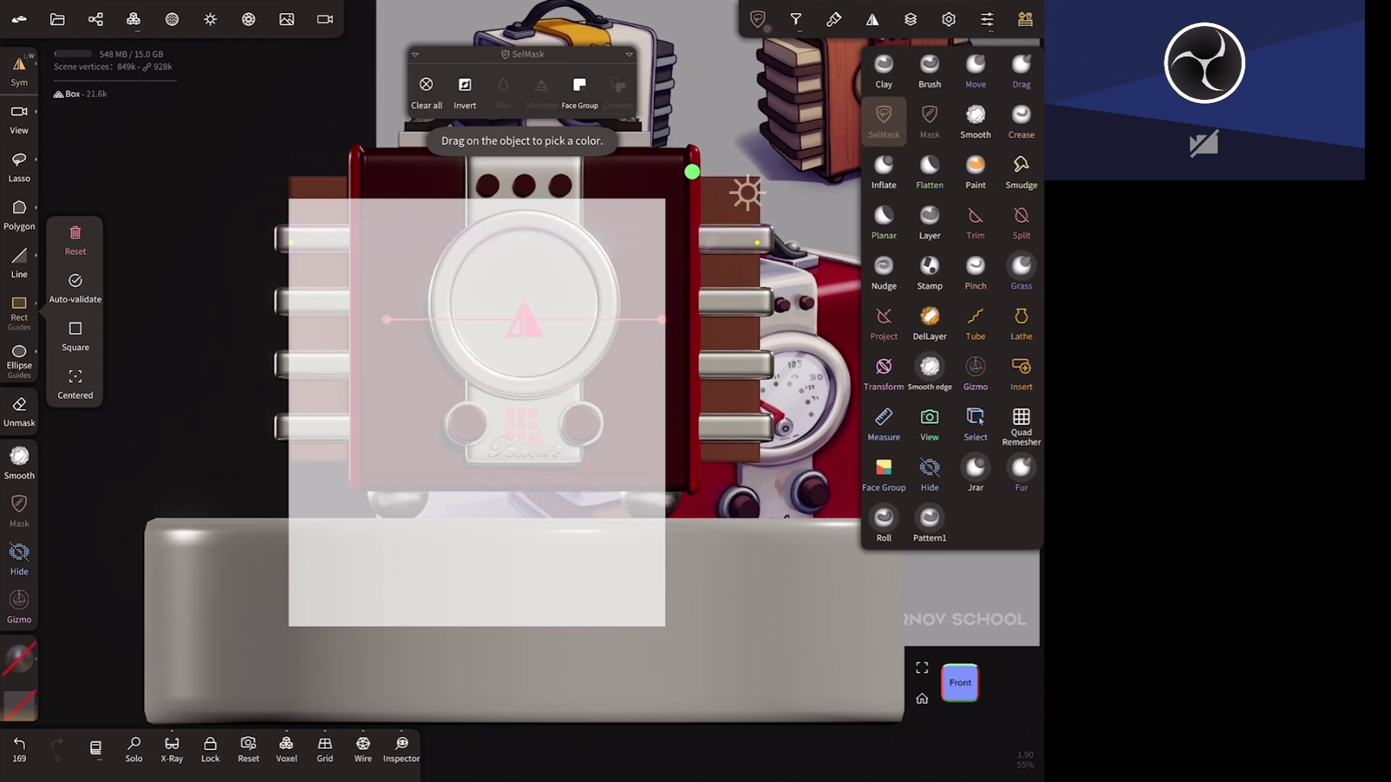
{"action": "left_click", "coordinate": [693, 300]}
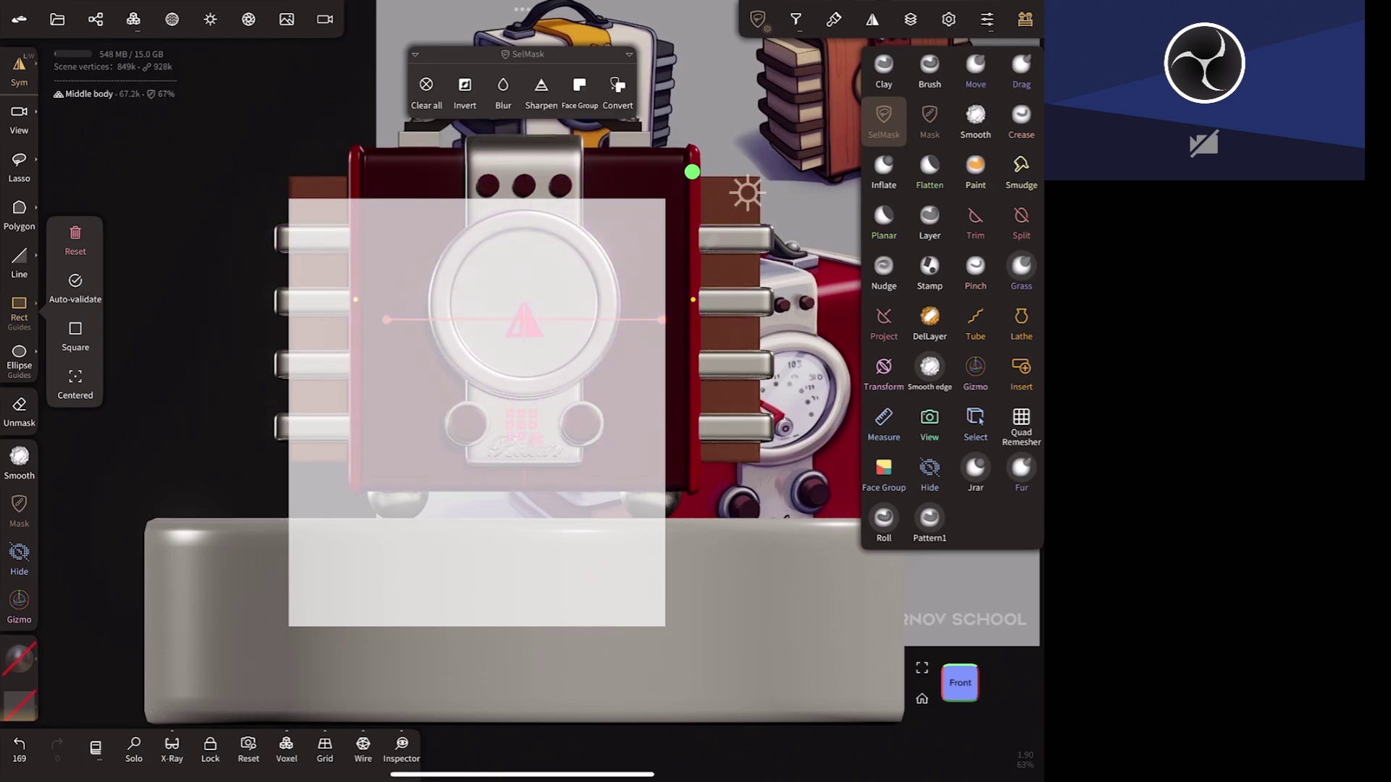
{"action": "left_click", "coordinate": [21, 667]}
- Paint the unmasked edge frame silver with Paint all, then clear the mask
{"action": "left_click", "coordinate": [99, 377]}
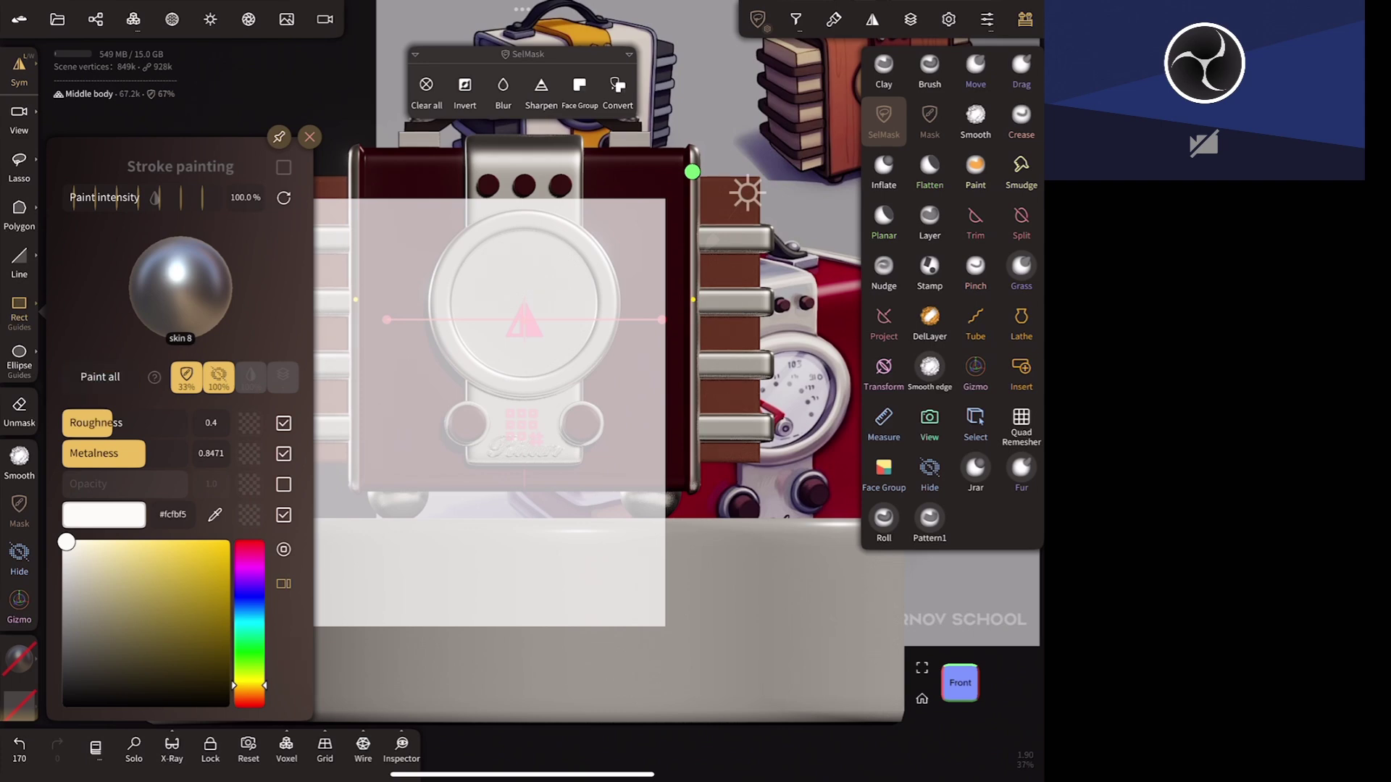
{"action": "left_click", "coordinate": [19, 308]}
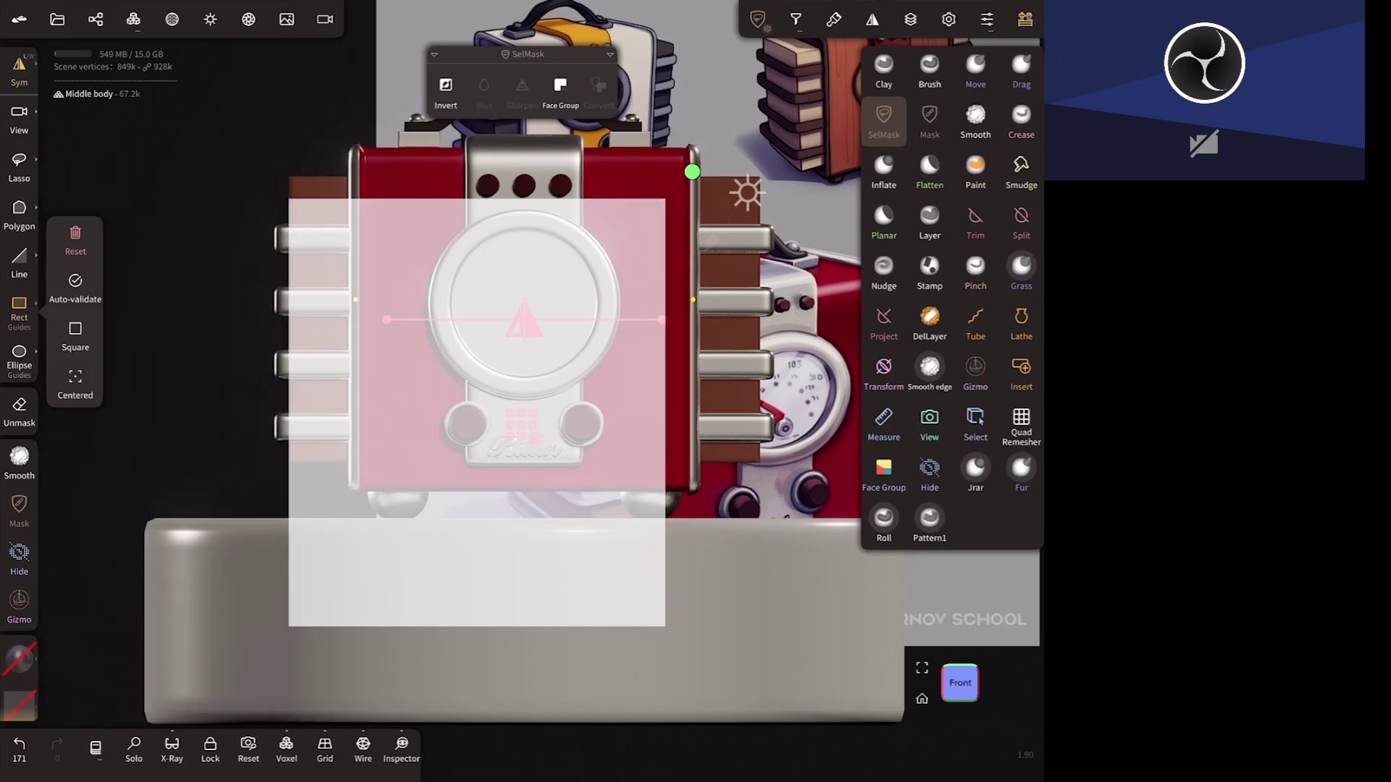
{"action": "left_click", "coordinate": [75, 239]}
{"action": "left_click", "coordinate": [975, 73]}
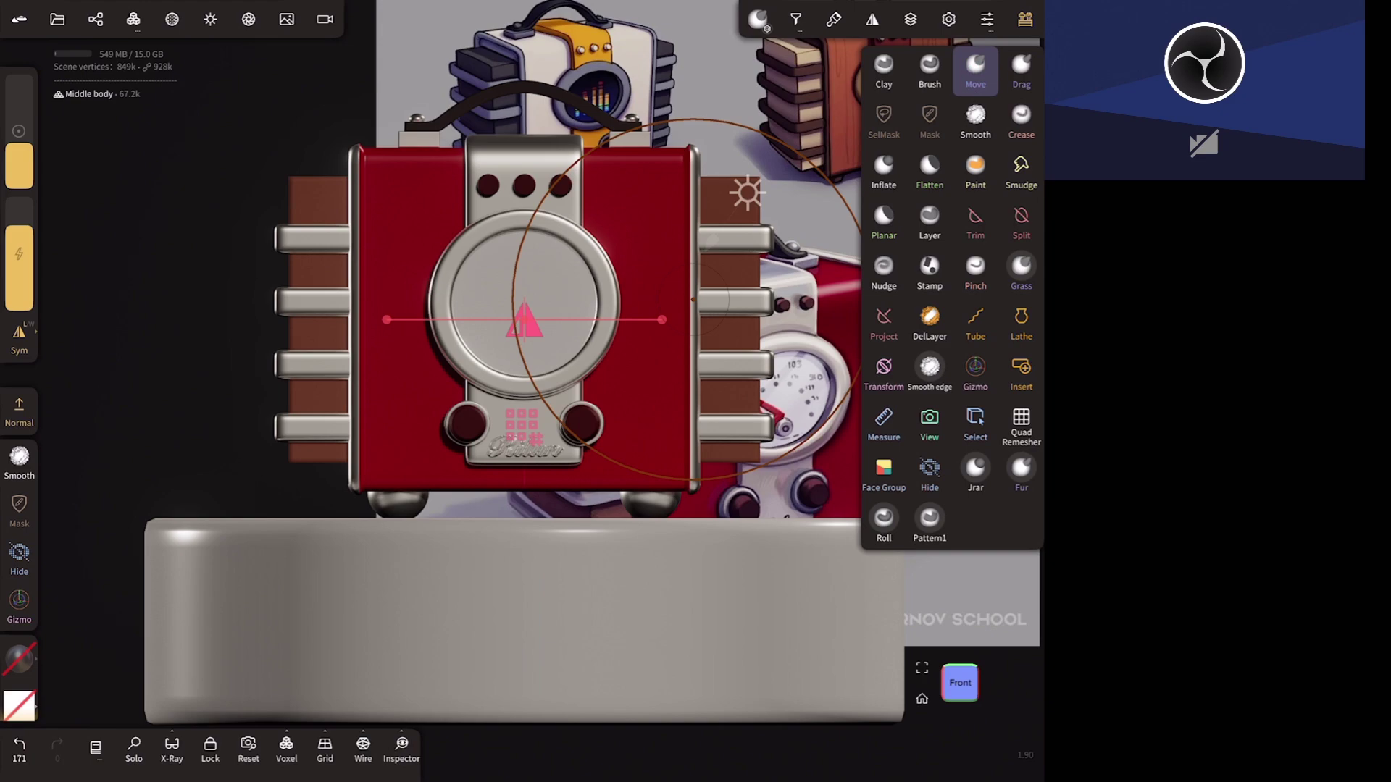
- Reframe the radio and save the 'Vintage device' project from the Project menu
{"action": "mouse_move", "coordinate": [218, 454]}
{"action": "left_mouse_down"}
{"action": "mouse_move", "coordinate": [723, 522]}
{"action": "mouse_move", "coordinate": [205, 507]}
{"action": "mouse_move", "coordinate": [614, 490]}
{"action": "mouse_move", "coordinate": [743, 559]}
{"action": "left_mouse_up"}
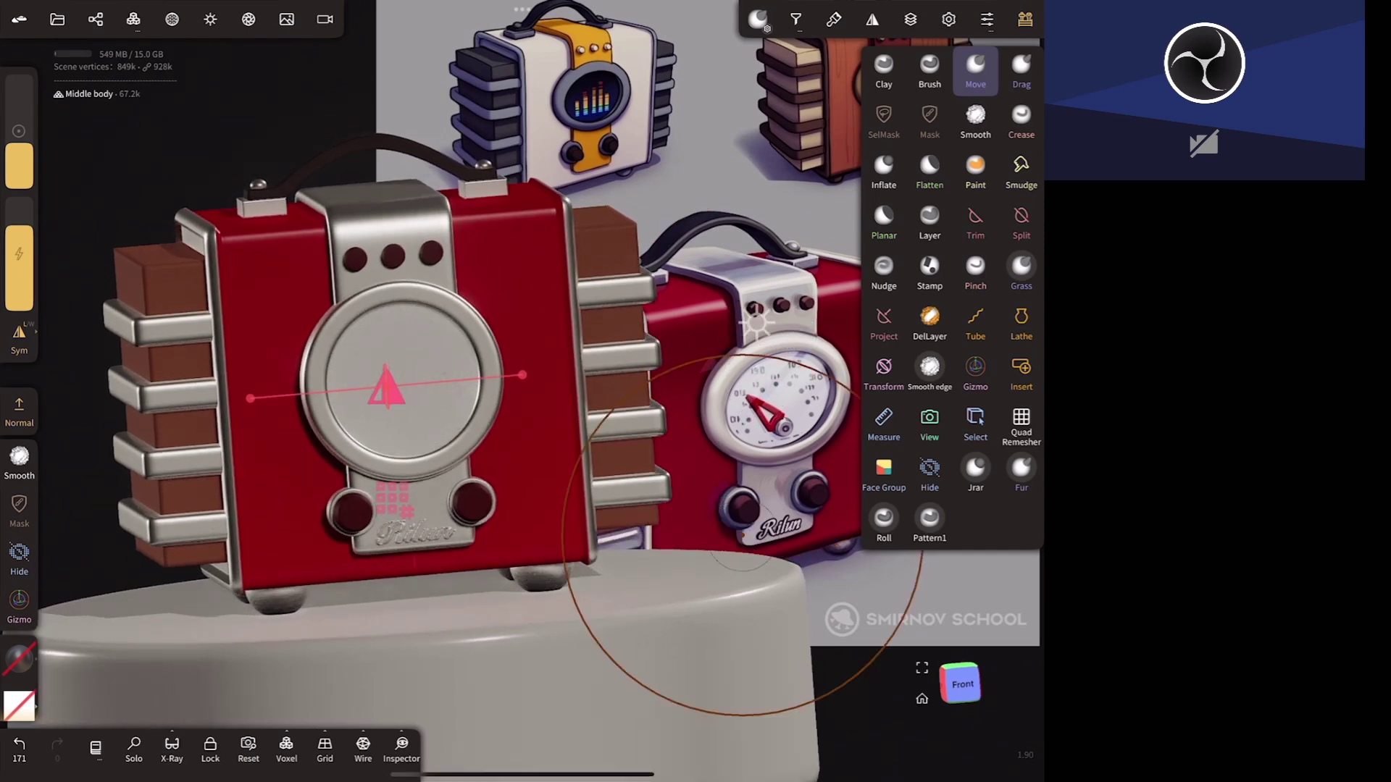
{"action": "mouse_move", "coordinate": [742, 536]}
{"action": "left_mouse_down"}
{"action": "mouse_move", "coordinate": [578, 578]}
{"action": "mouse_move", "coordinate": [788, 509]}
{"action": "left_mouse_up"}
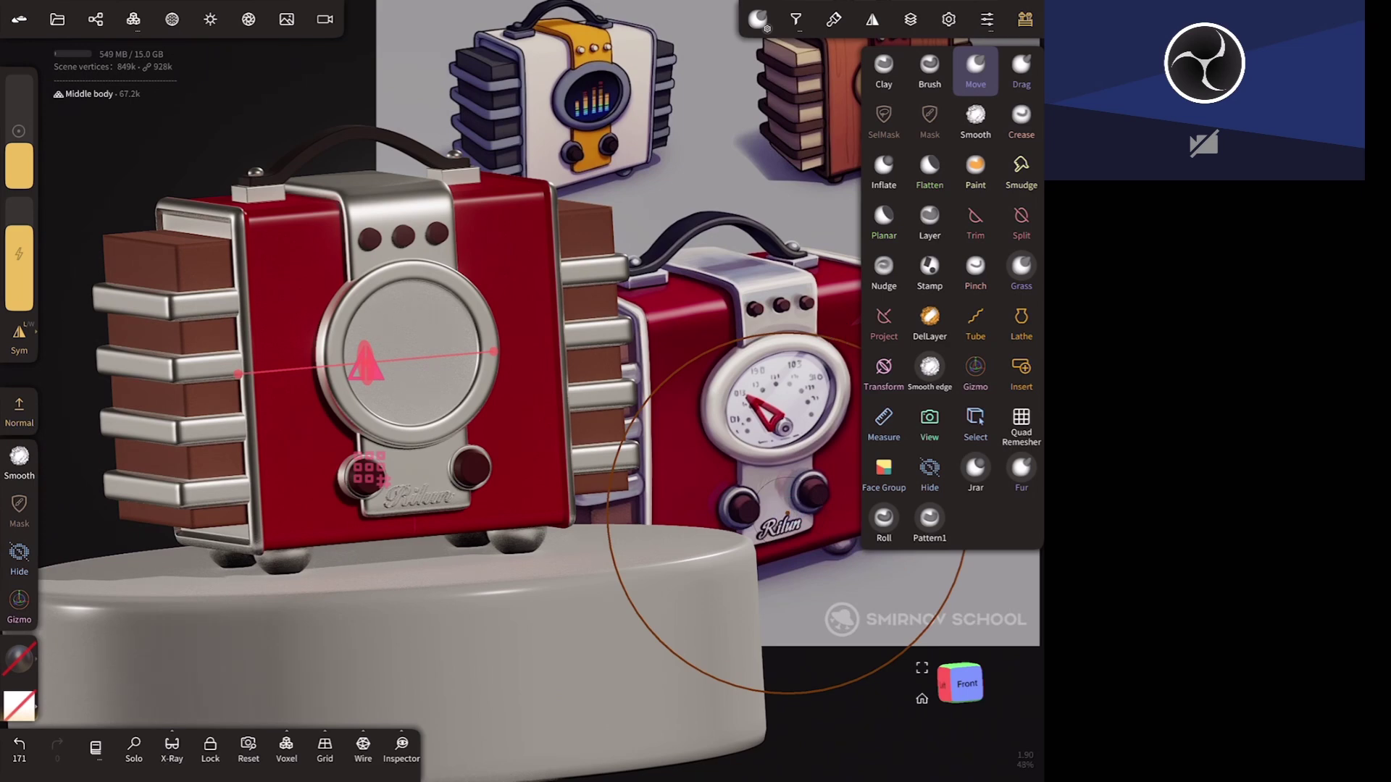
{"action": "left_click", "coordinate": [57, 18]}
{"action": "left_click", "coordinate": [99, 262]}
- Confirm the save and run a turntable preview of the radio on its pedestal
{"action": "left_click", "coordinate": [192, 338]}
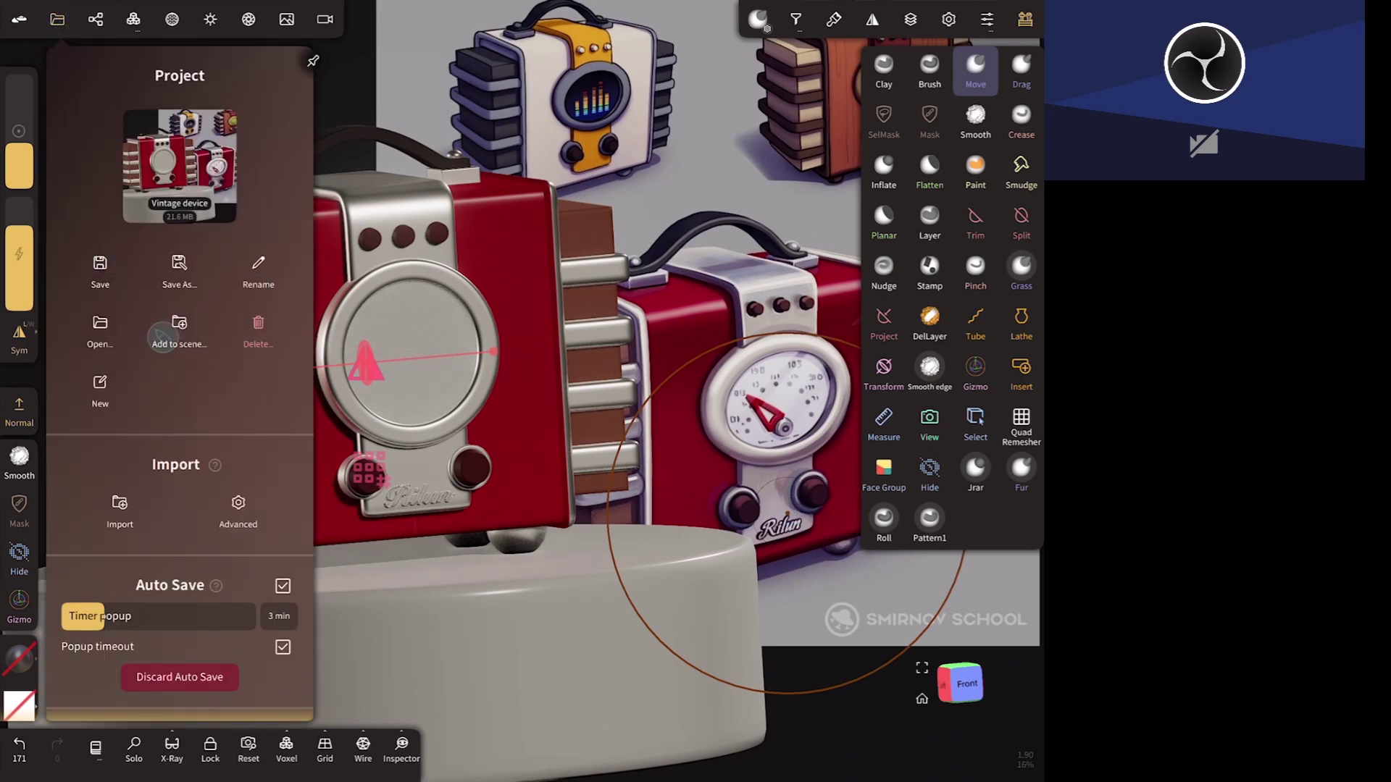
{"action": "left_click", "coordinate": [19, 19]}
{"action": "left_click", "coordinate": [758, 643]}
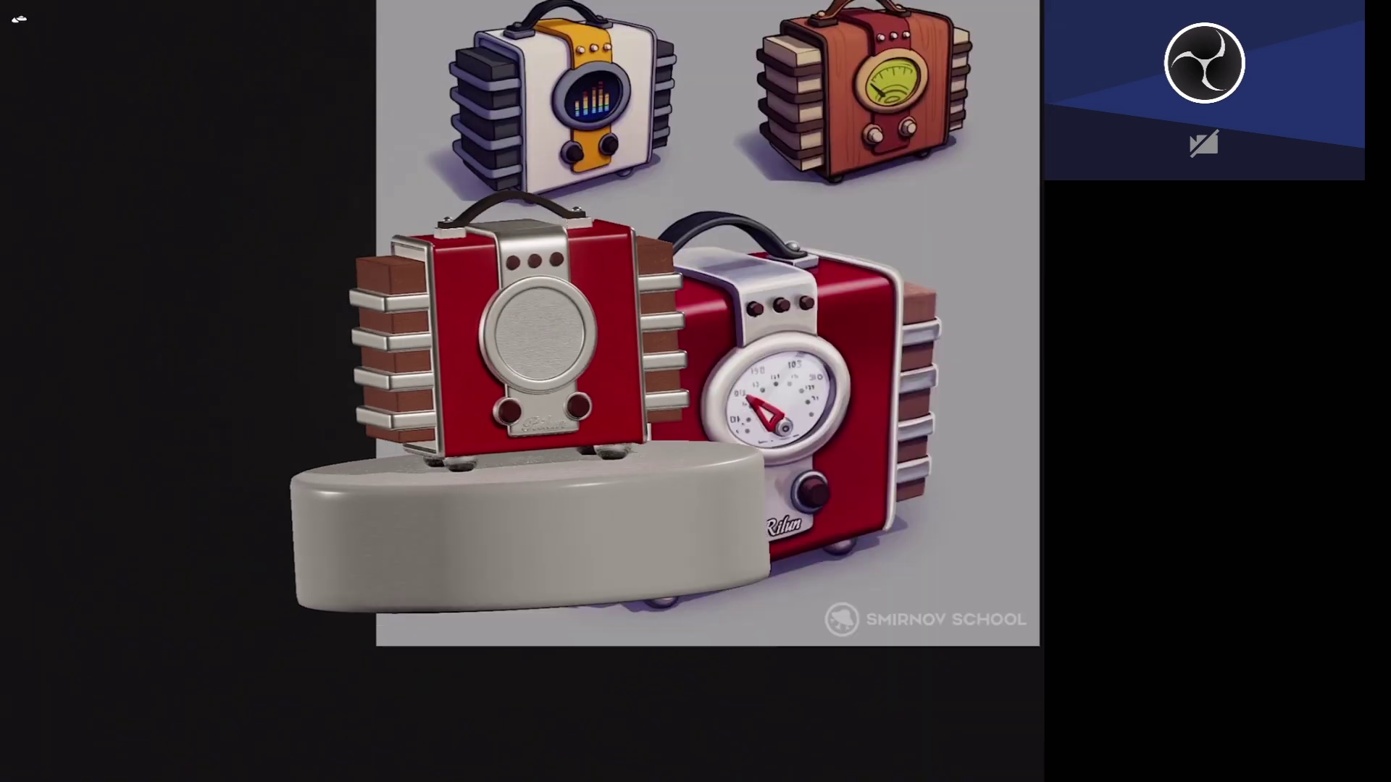
{"action": "mouse_move", "coordinate": [758, 642]}
{"action": "left_mouse_down"}
{"action": "mouse_move", "coordinate": [932, 443]}
{"action": "mouse_move", "coordinate": [791, 611]}
{"action": "mouse_move", "coordinate": [813, 590]}
{"action": "left_mouse_up"}
{"action": "left_click_drag", "start_coordinate": [746, 550], "coordinate": [717, 536]}
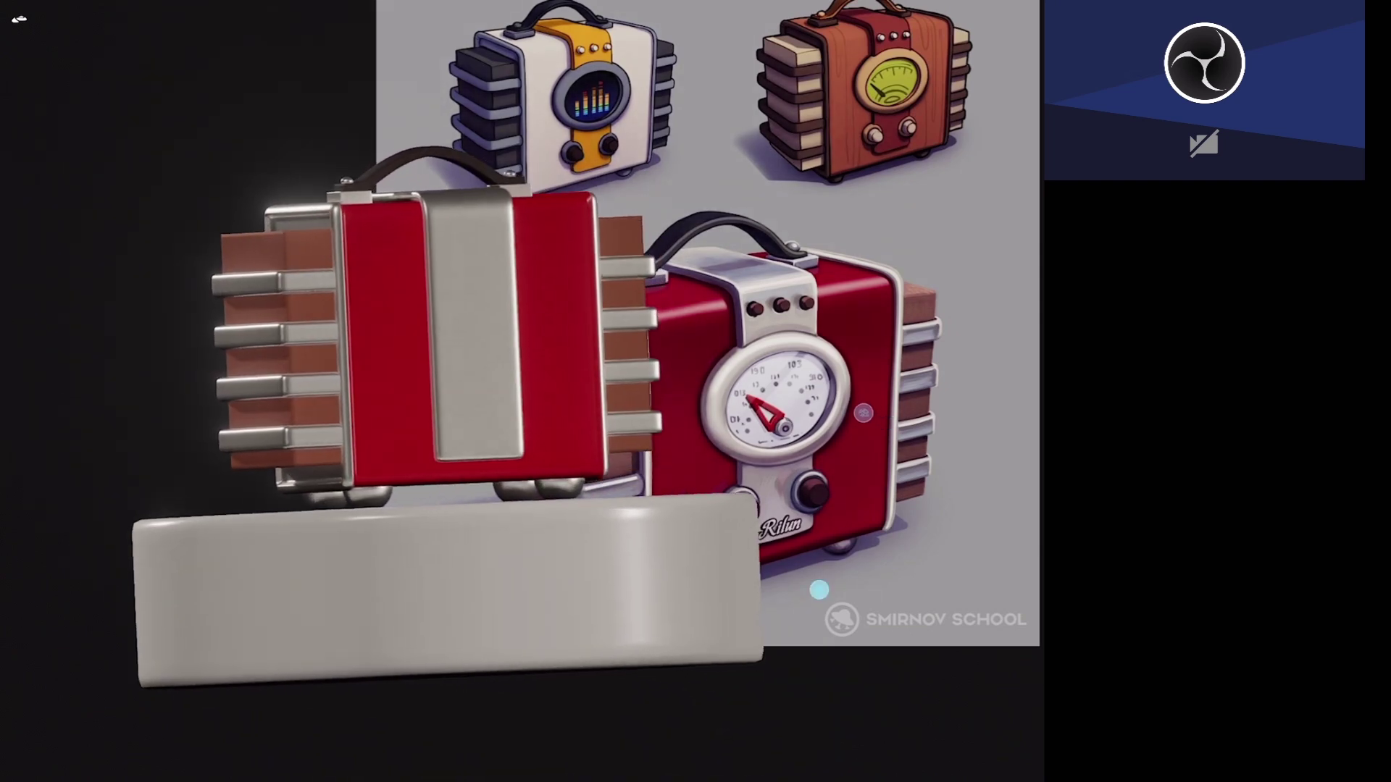
{"action": "left_click_drag", "start_coordinate": [813, 590], "coordinate": [812, 595]}
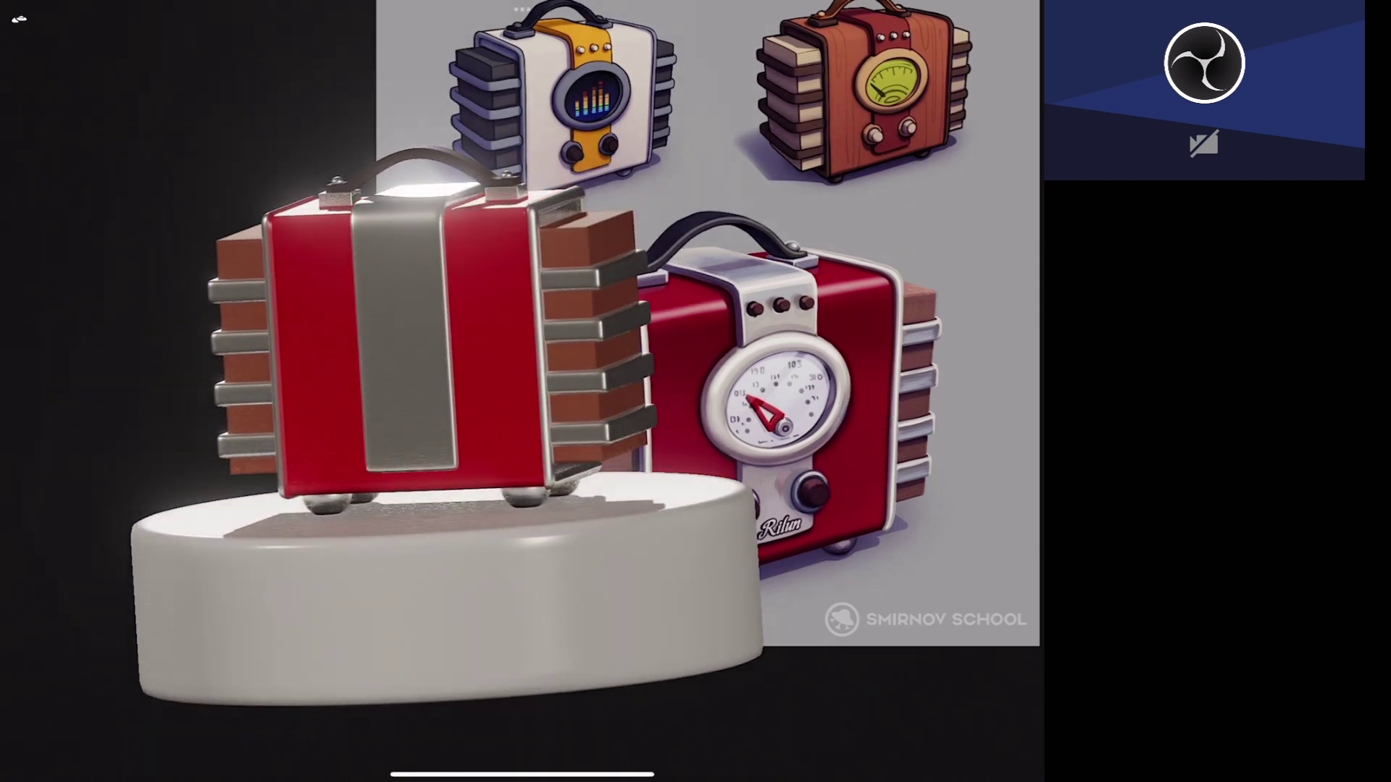
{"action": "left_click_drag", "start_coordinate": [816, 590], "coordinate": [805, 582]}
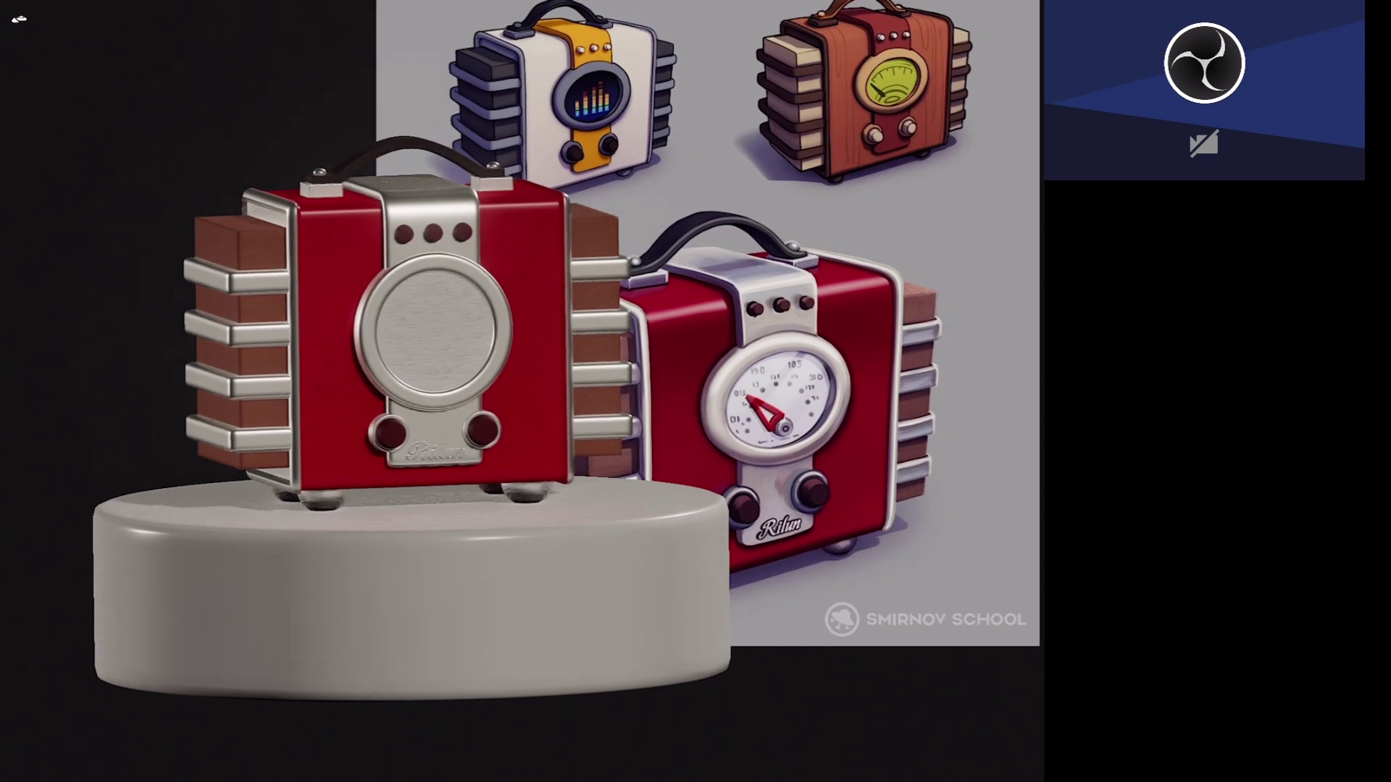
{"action": "left_click", "coordinate": [805, 581]}
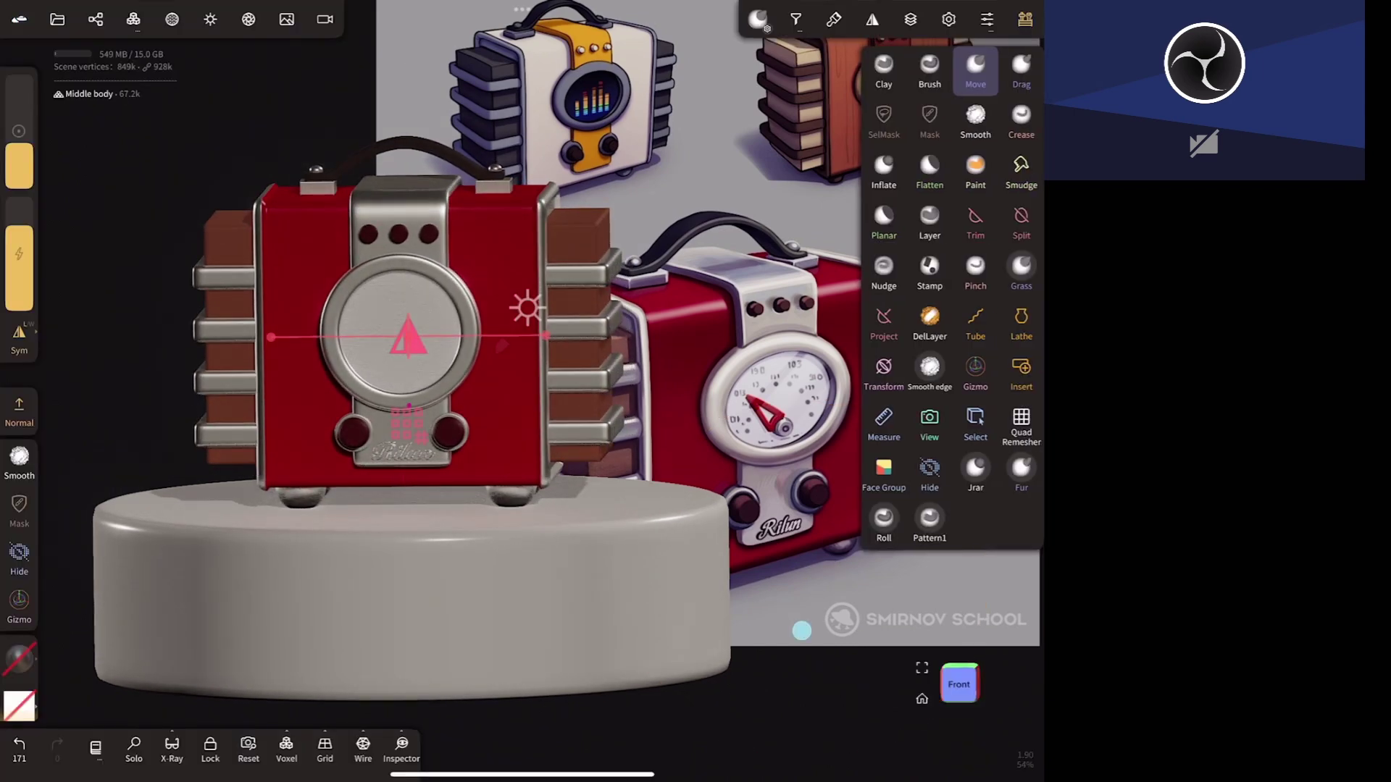
- Select the round speaker cylinder and isolate it with Solo
{"action": "left_click_drag", "start_coordinate": [805, 580], "coordinate": [856, 643]}
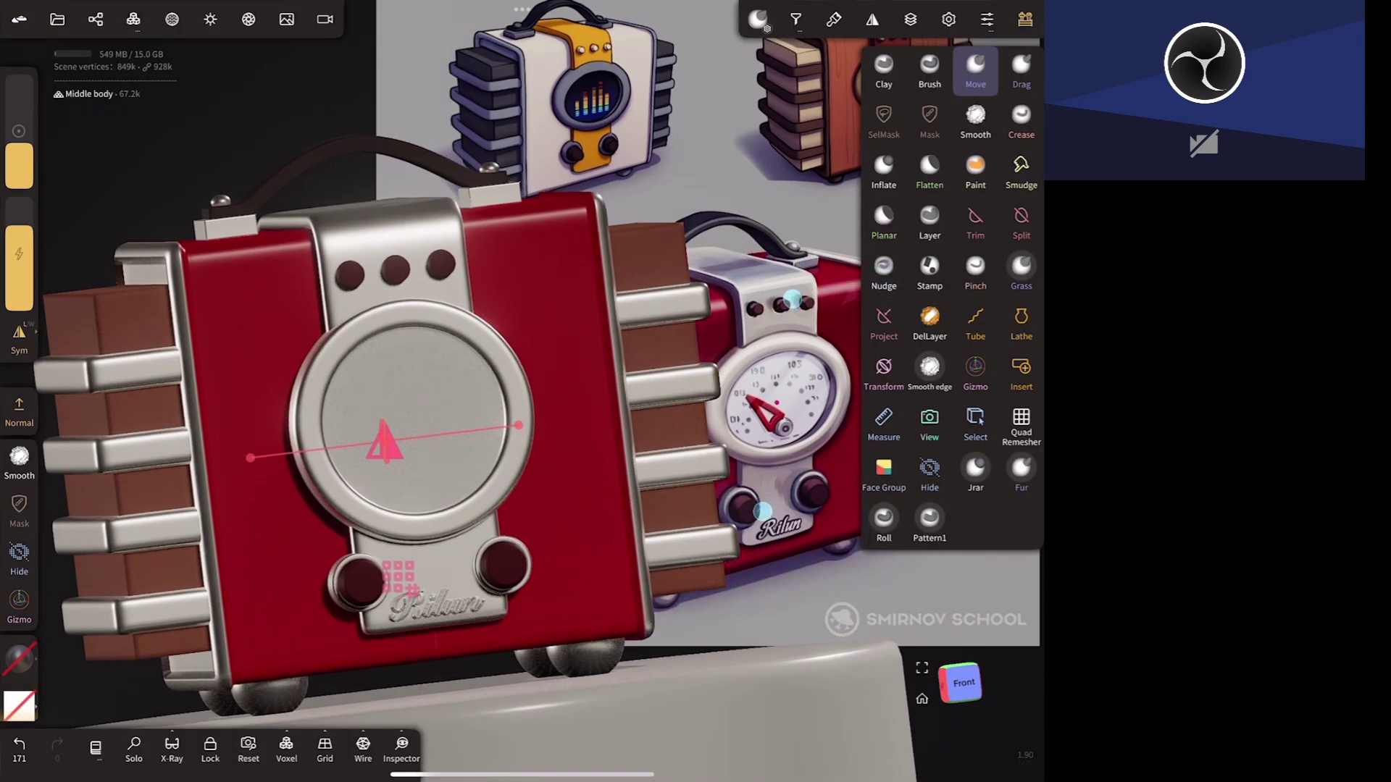
{"action": "left_click", "coordinate": [420, 482]}
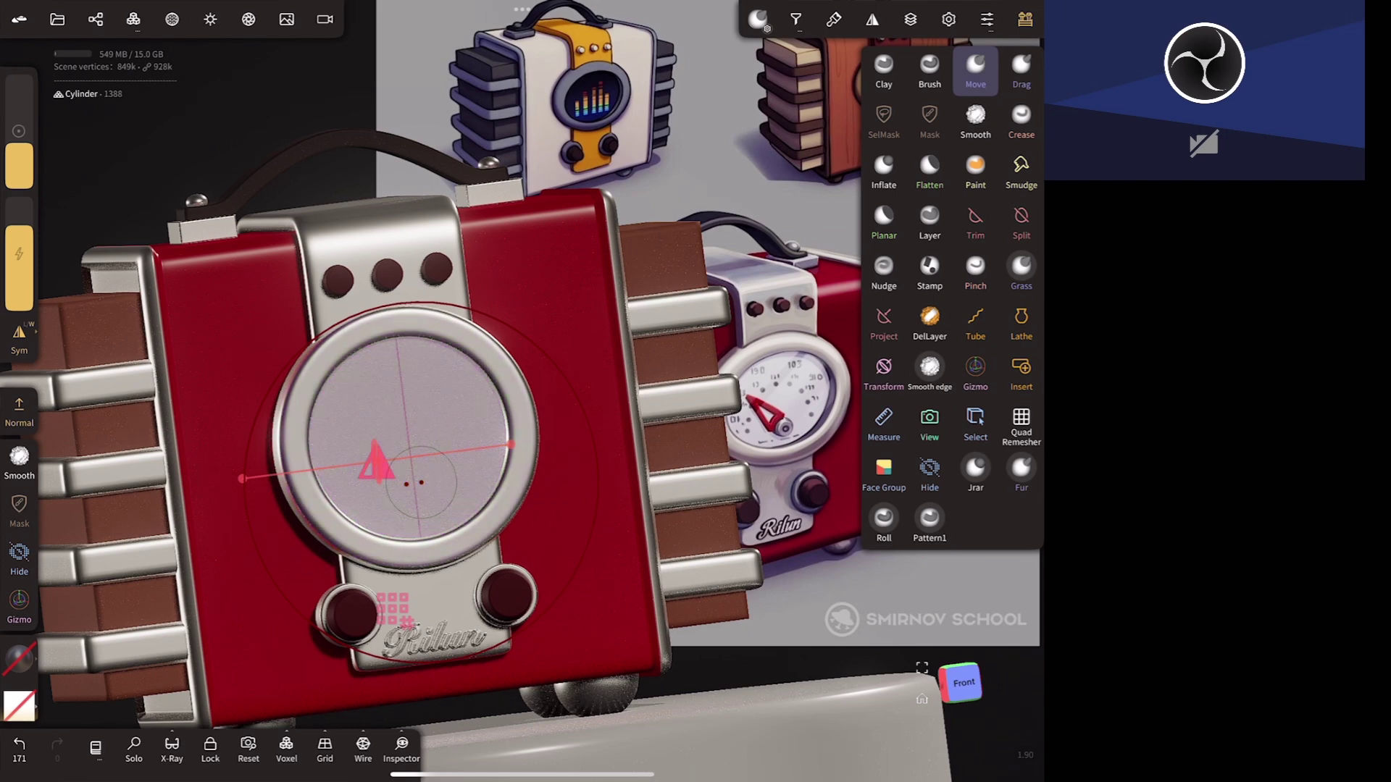
{"action": "left_click", "coordinate": [134, 751]}
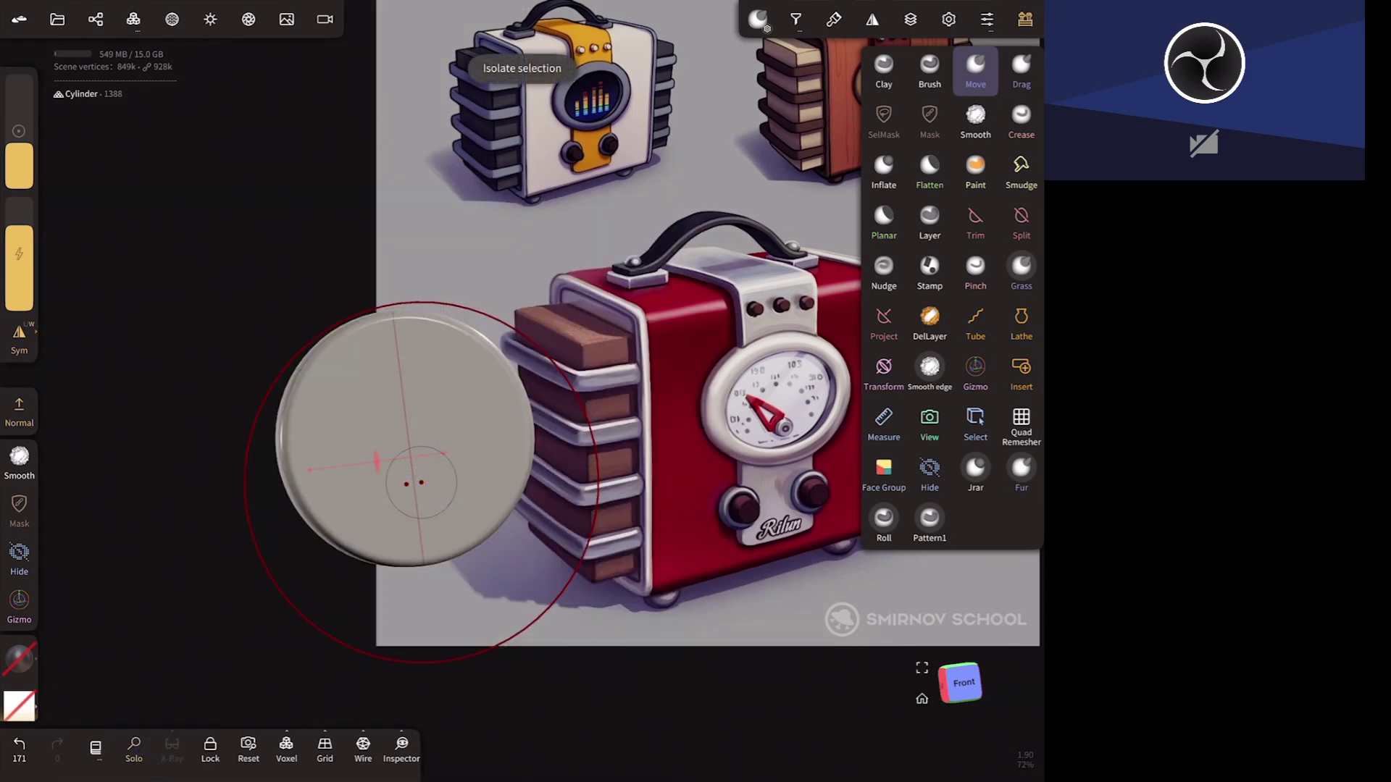
- Paint the whole cylinder with the skin 1 material in pure white #ffffff
{"action": "left_click", "coordinate": [962, 683]}
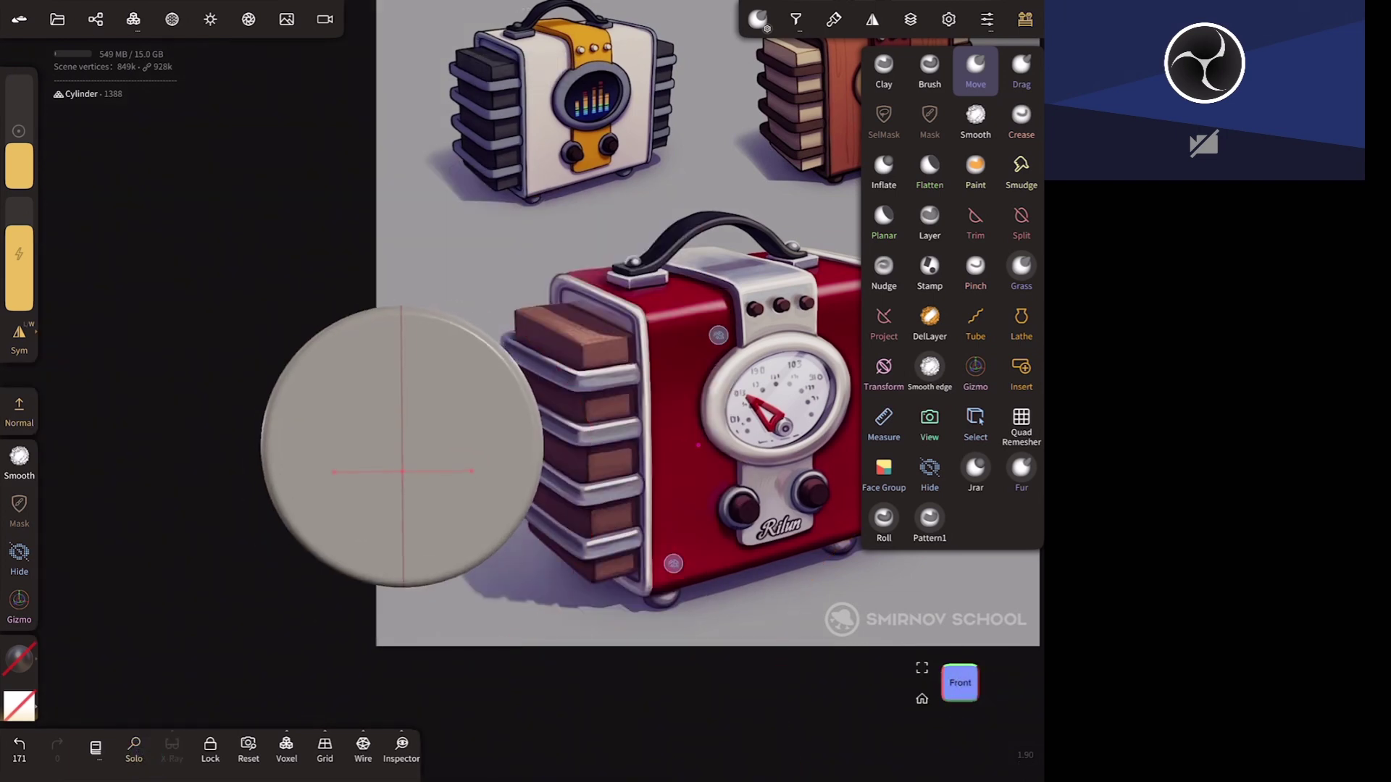
{"action": "left_click", "coordinate": [19, 659]}
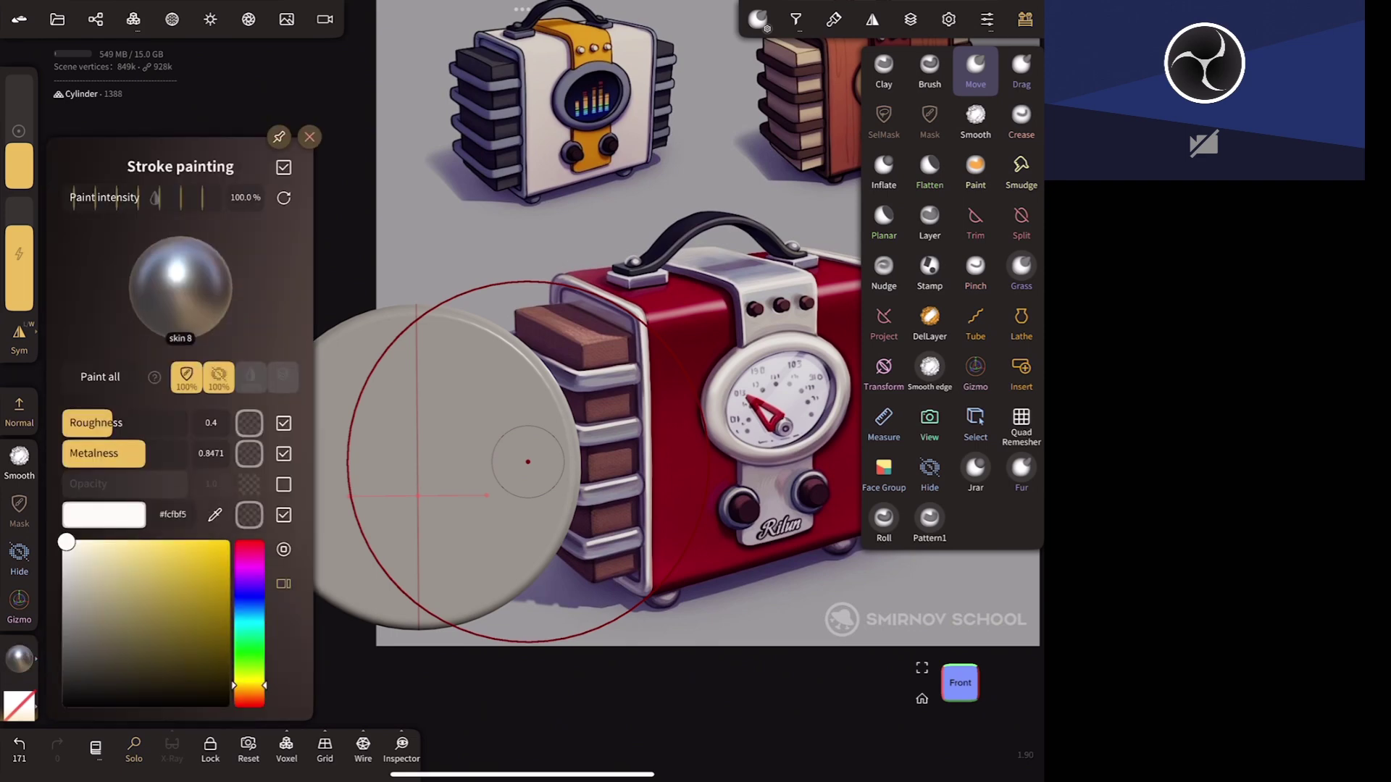
{"action": "left_click", "coordinate": [179, 289]}
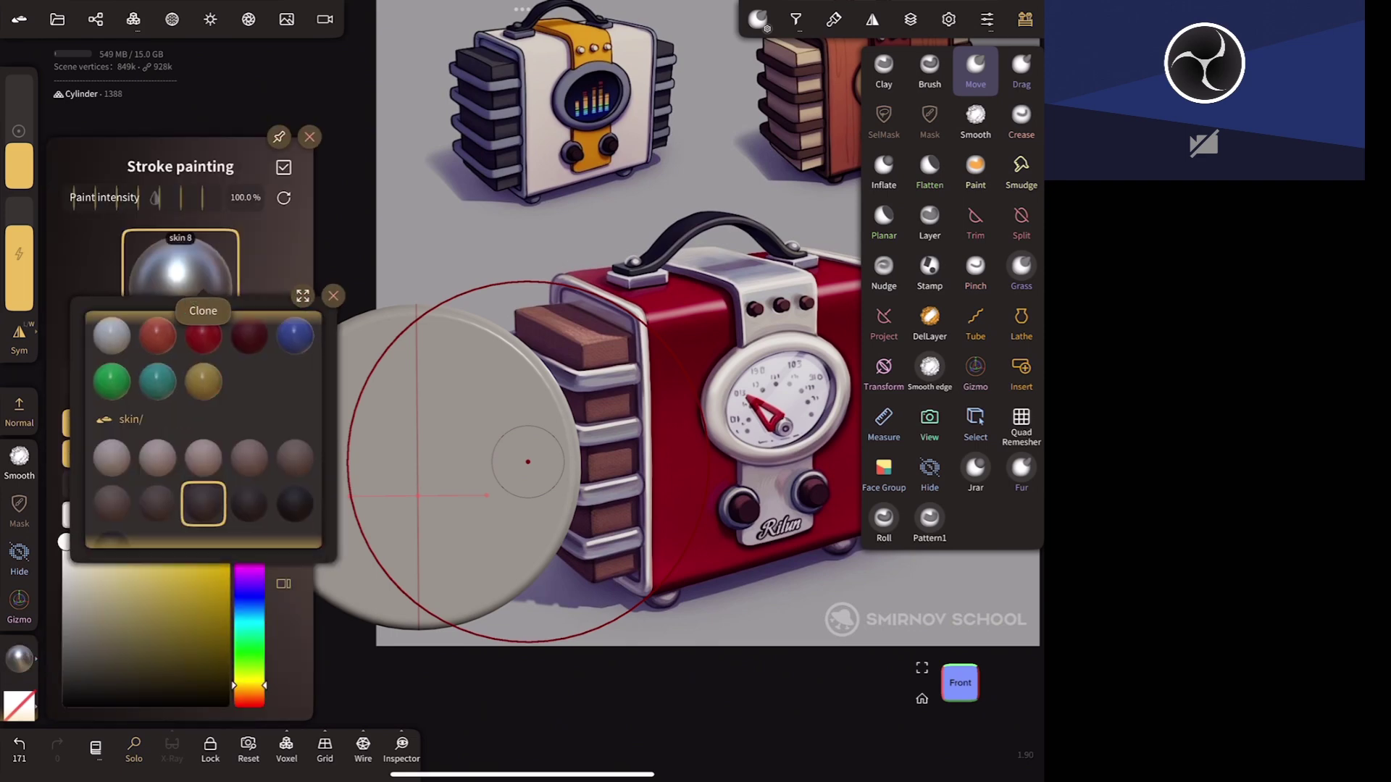
{"action": "left_click", "coordinate": [112, 458]}
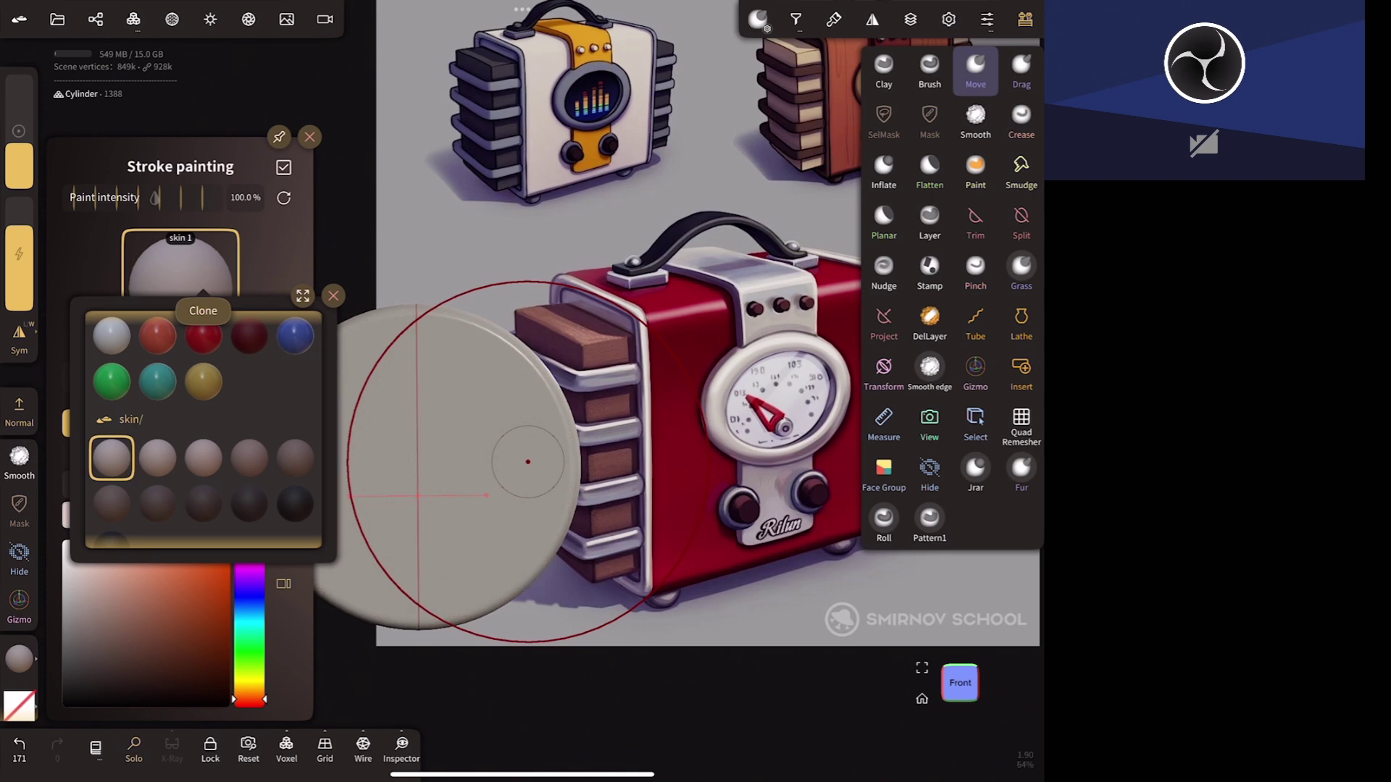
{"action": "left_click", "coordinate": [78, 564]}
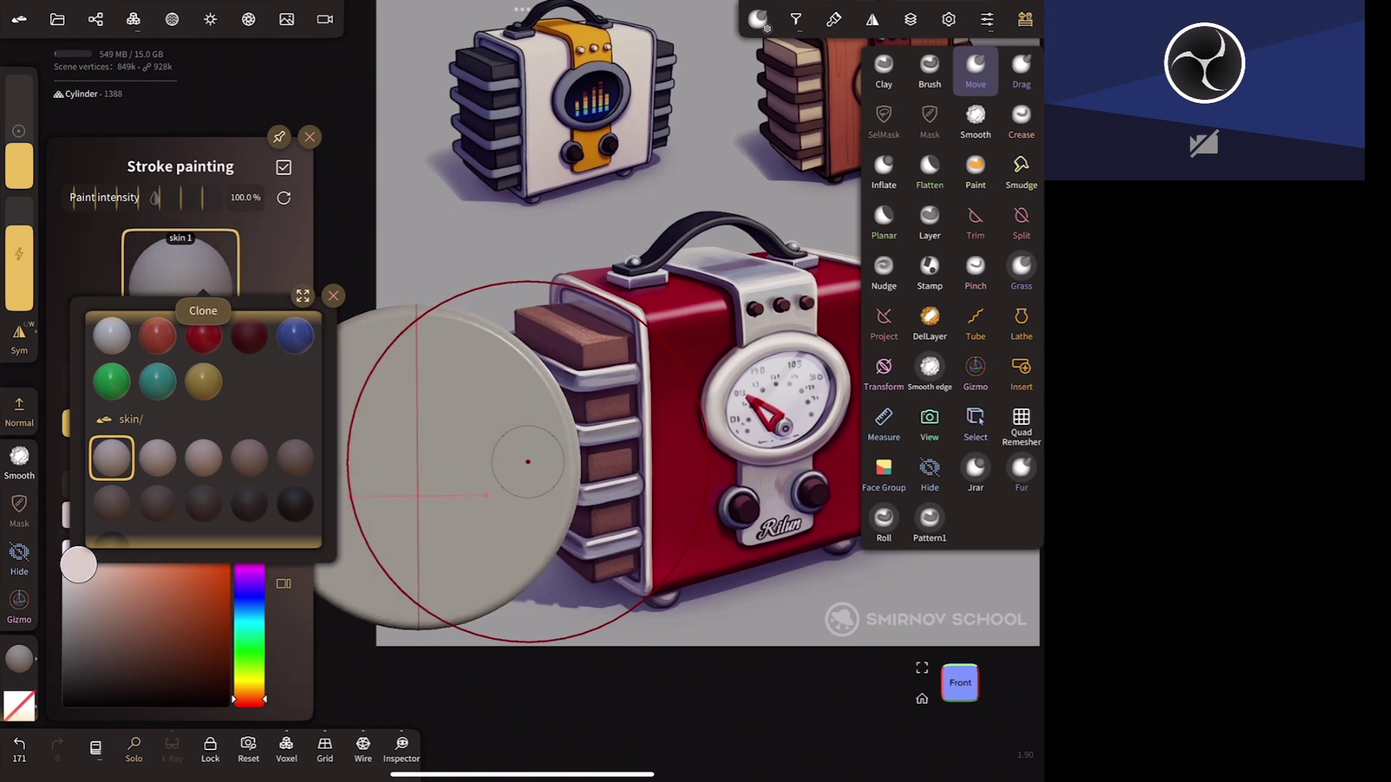
{"action": "left_click", "coordinate": [99, 376]}
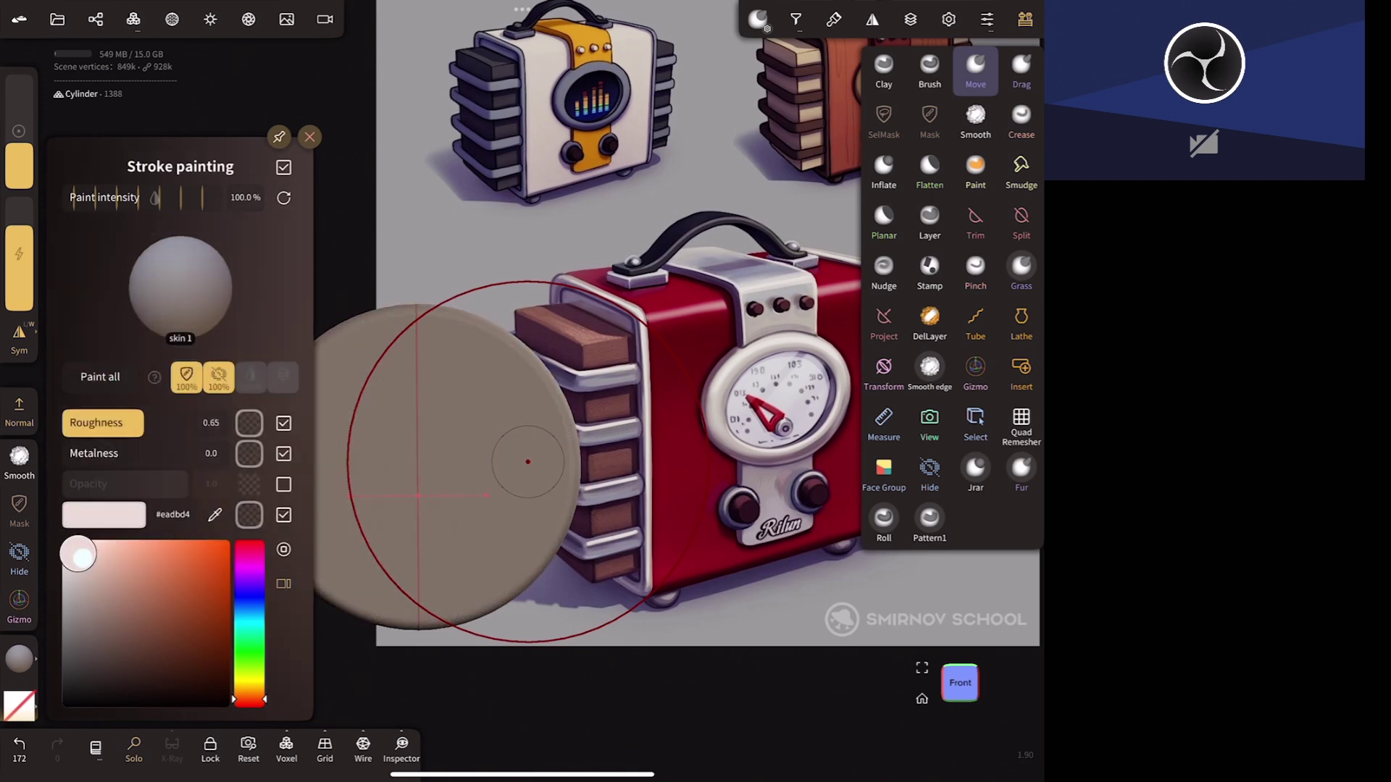
{"action": "left_click", "coordinate": [62, 539]}
{"action": "left_click", "coordinate": [99, 377]}
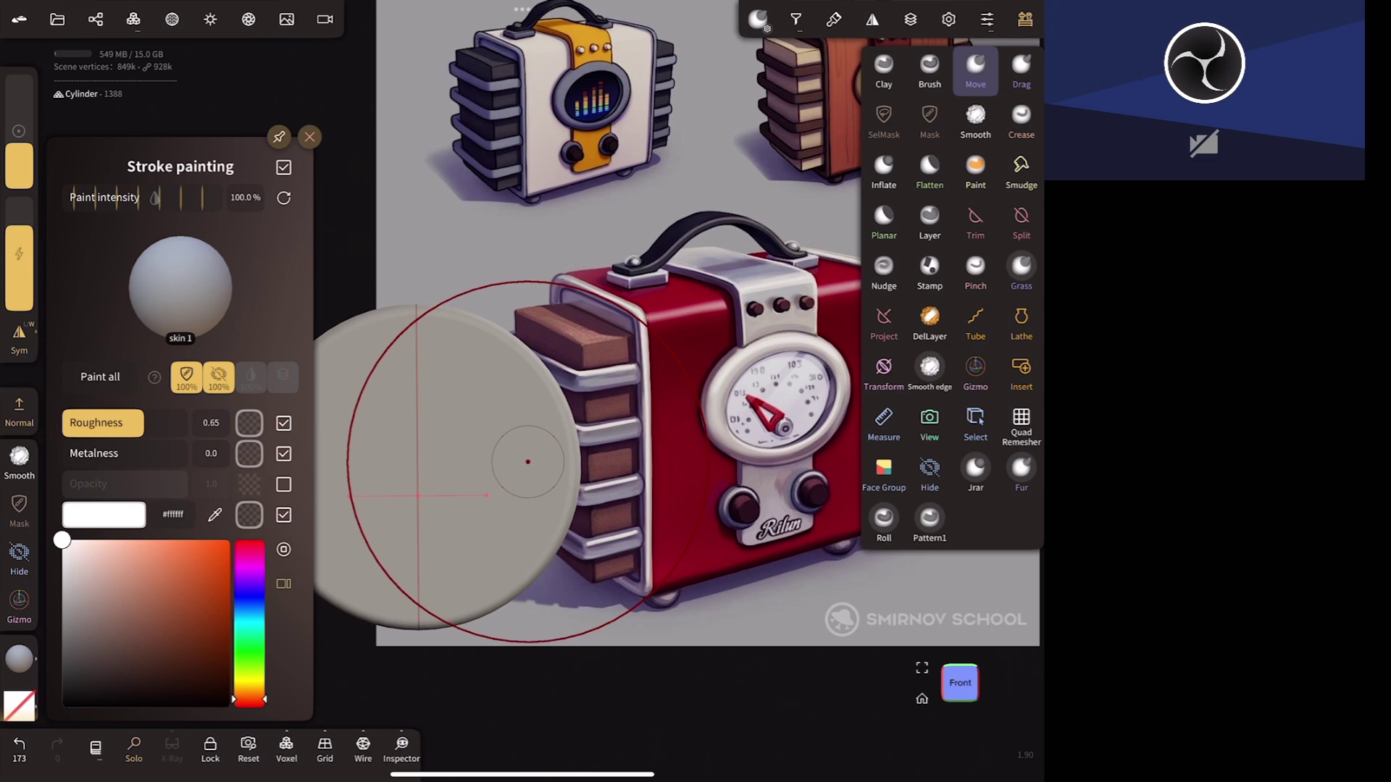
- Add a new paint layer to the cylinder
{"action": "scroll", "coordinate": [528, 462], "scroll_direction": "up", "scroll_amount": 2}
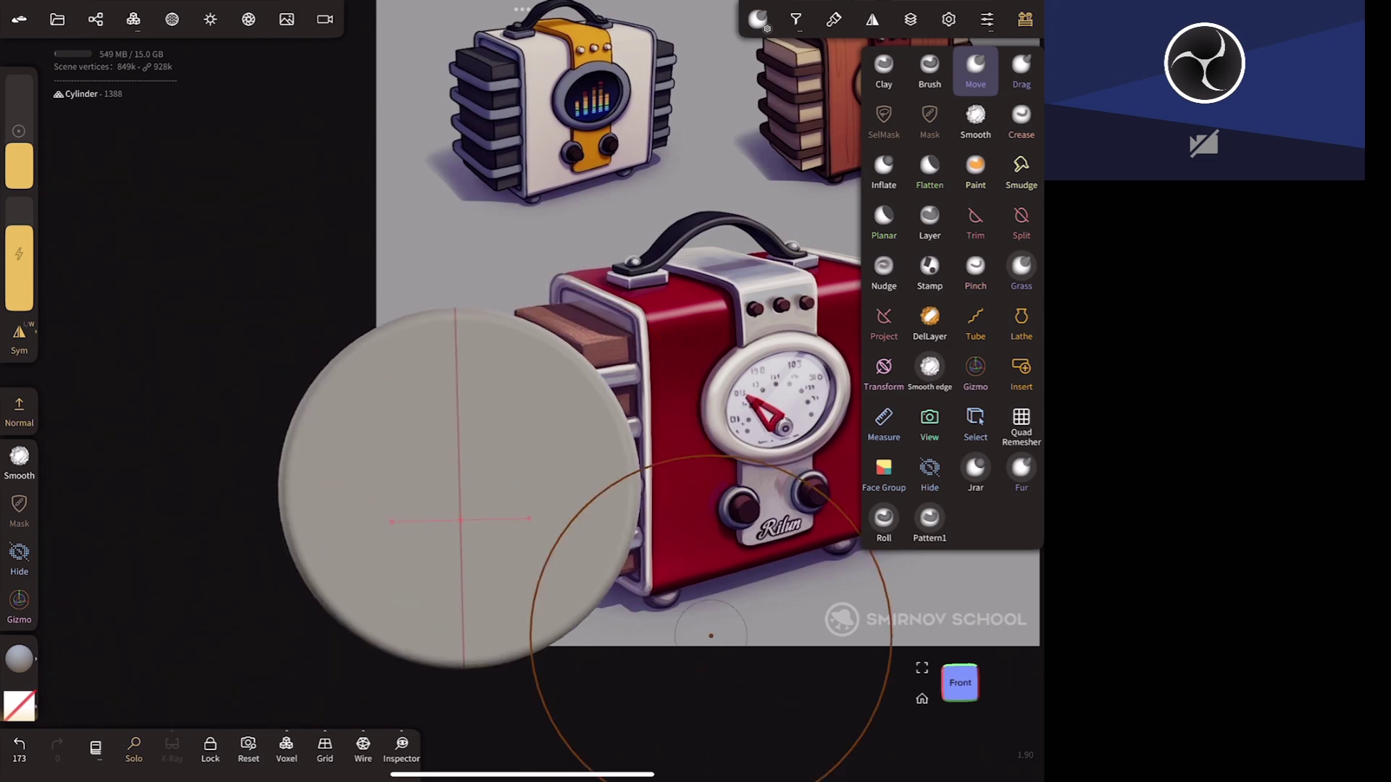
{"action": "left_click", "coordinate": [910, 19]}
{"action": "left_click", "coordinate": [869, 106]}
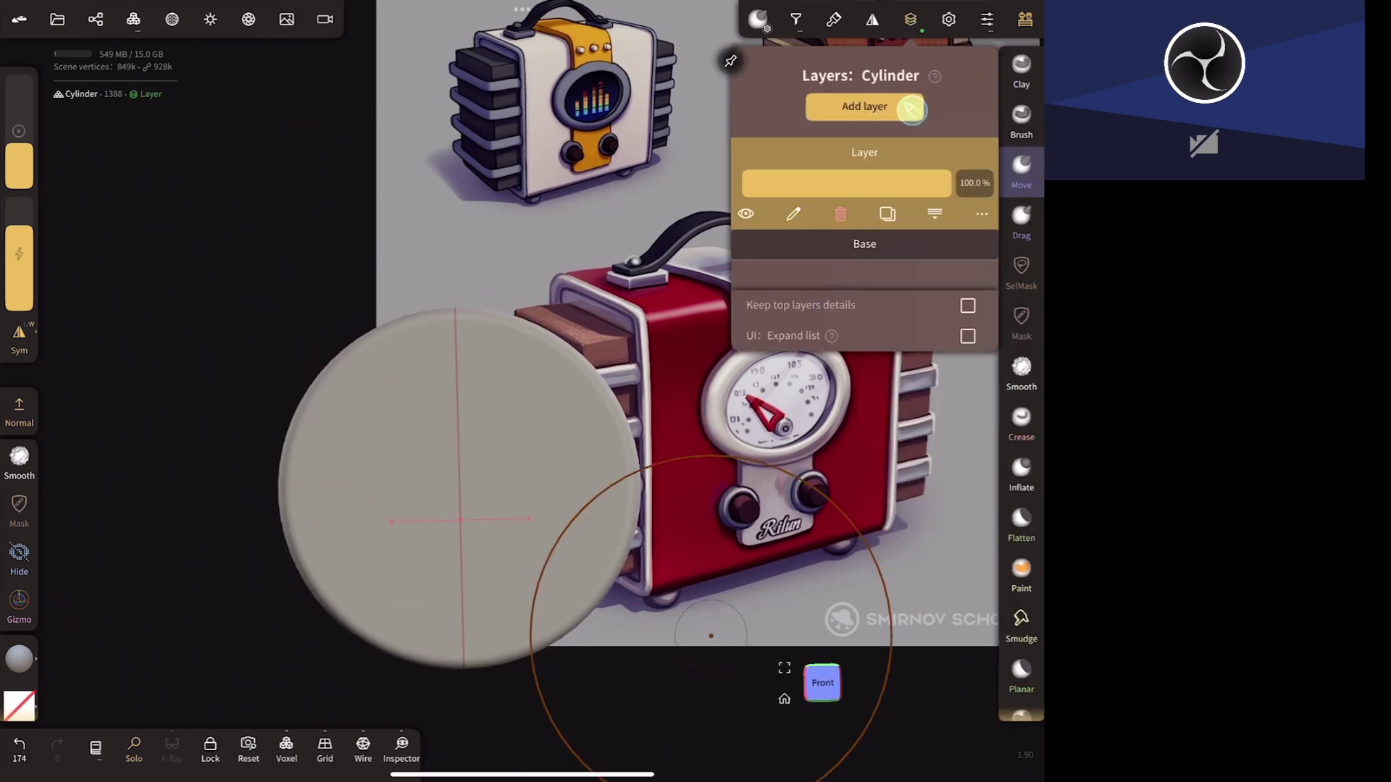
{"action": "left_click", "coordinate": [910, 20]}
- With the Paint tool, toggle mirror symmetry and try a trial paint dab, then undo it
{"action": "left_click", "coordinate": [757, 20]}
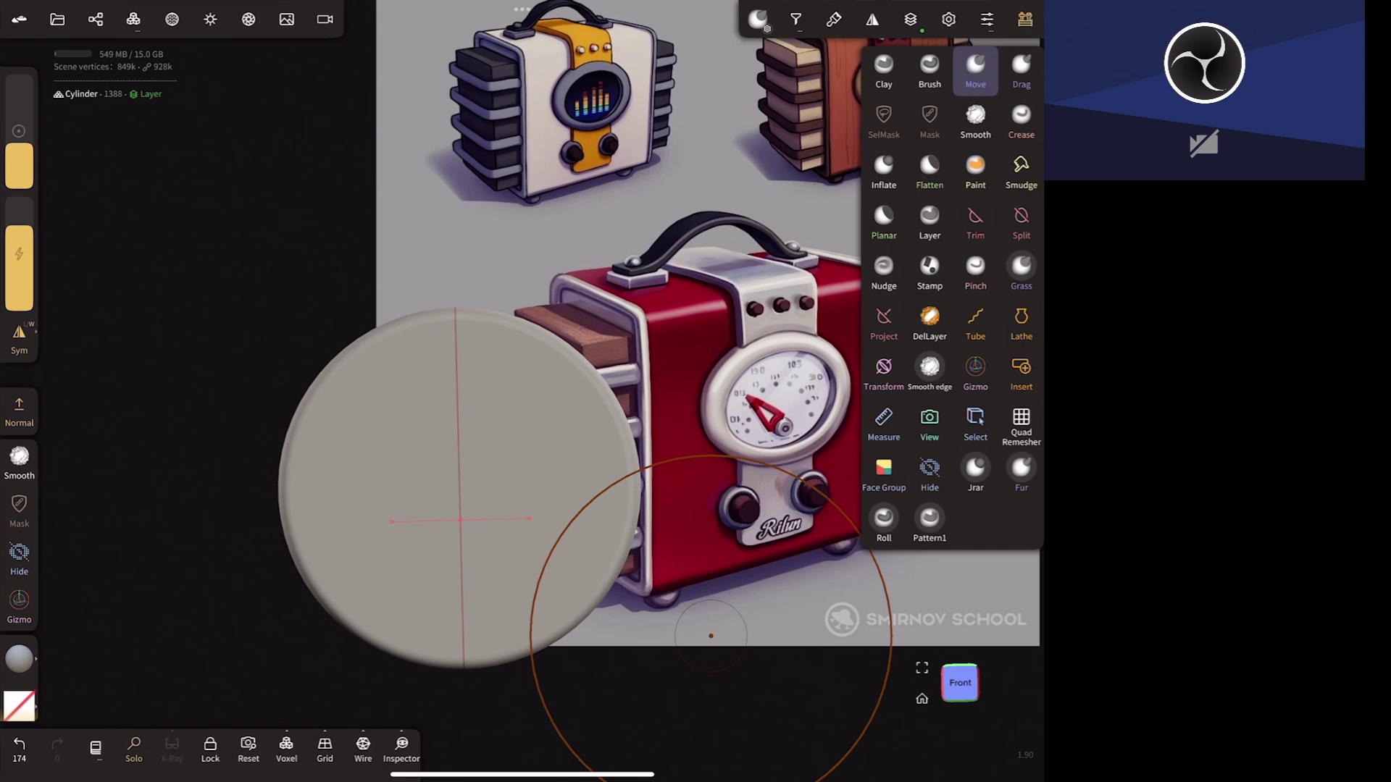
{"action": "left_click", "coordinate": [975, 170]}
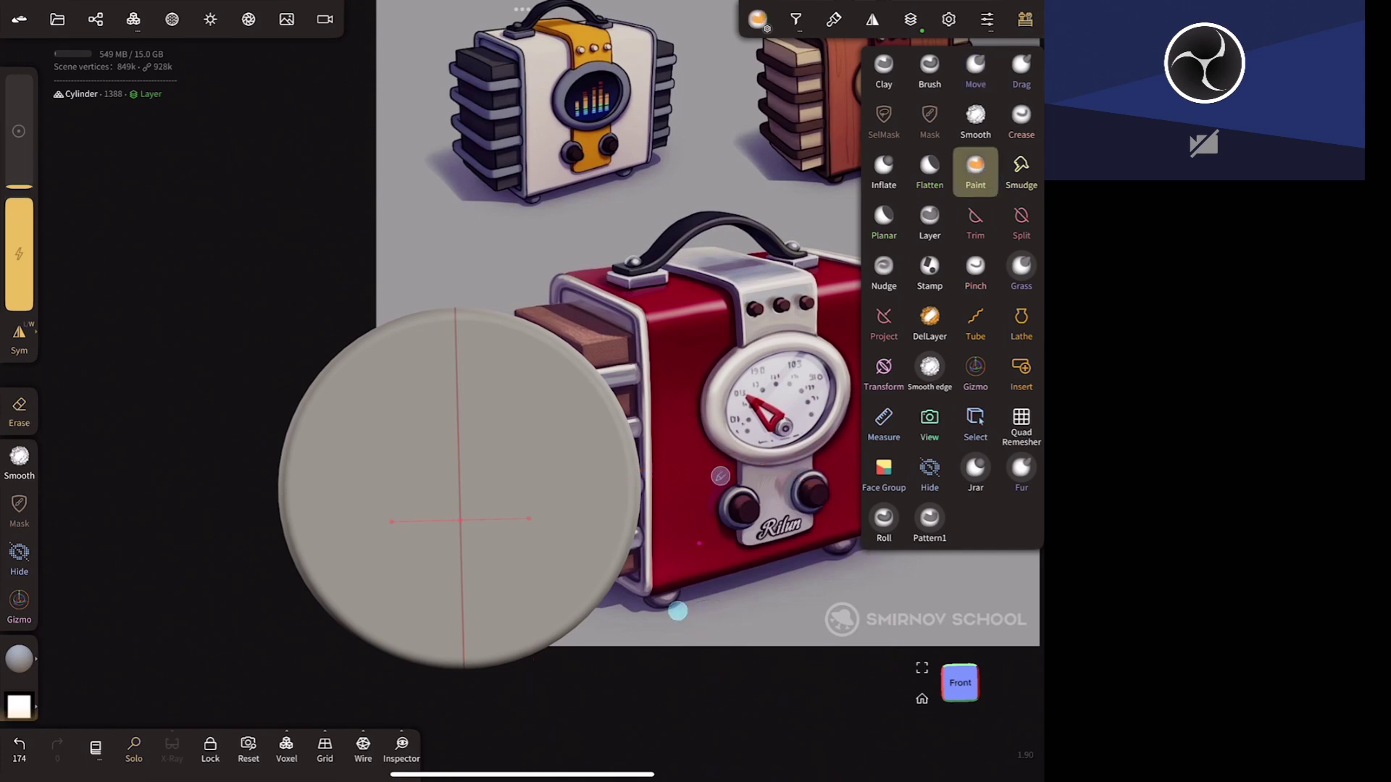
{"action": "scroll", "coordinate": [693, 579], "scroll_direction": "up", "scroll_amount": 3}
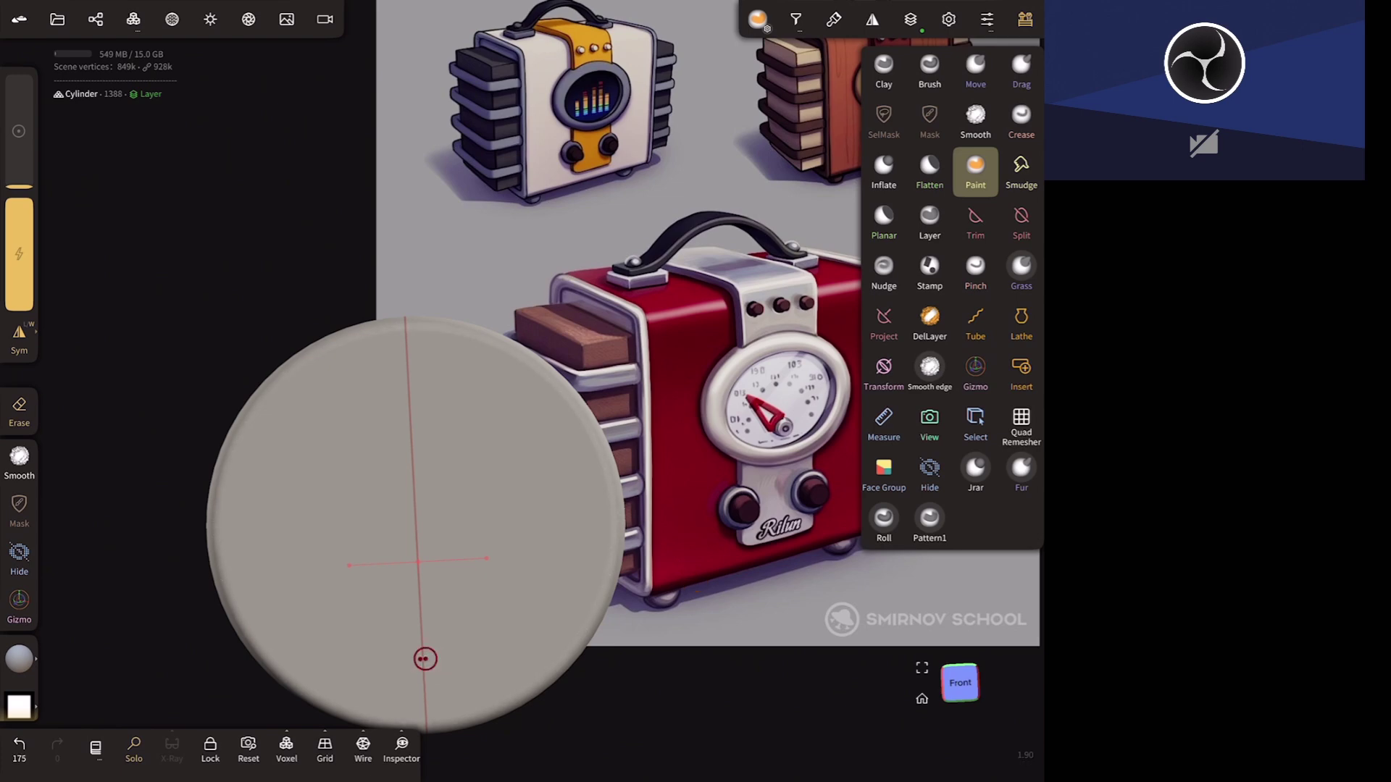
{"action": "left_click", "coordinate": [32, 415]}
{"action": "left_click", "coordinate": [19, 337]}
{"action": "left_click", "coordinate": [419, 654]}
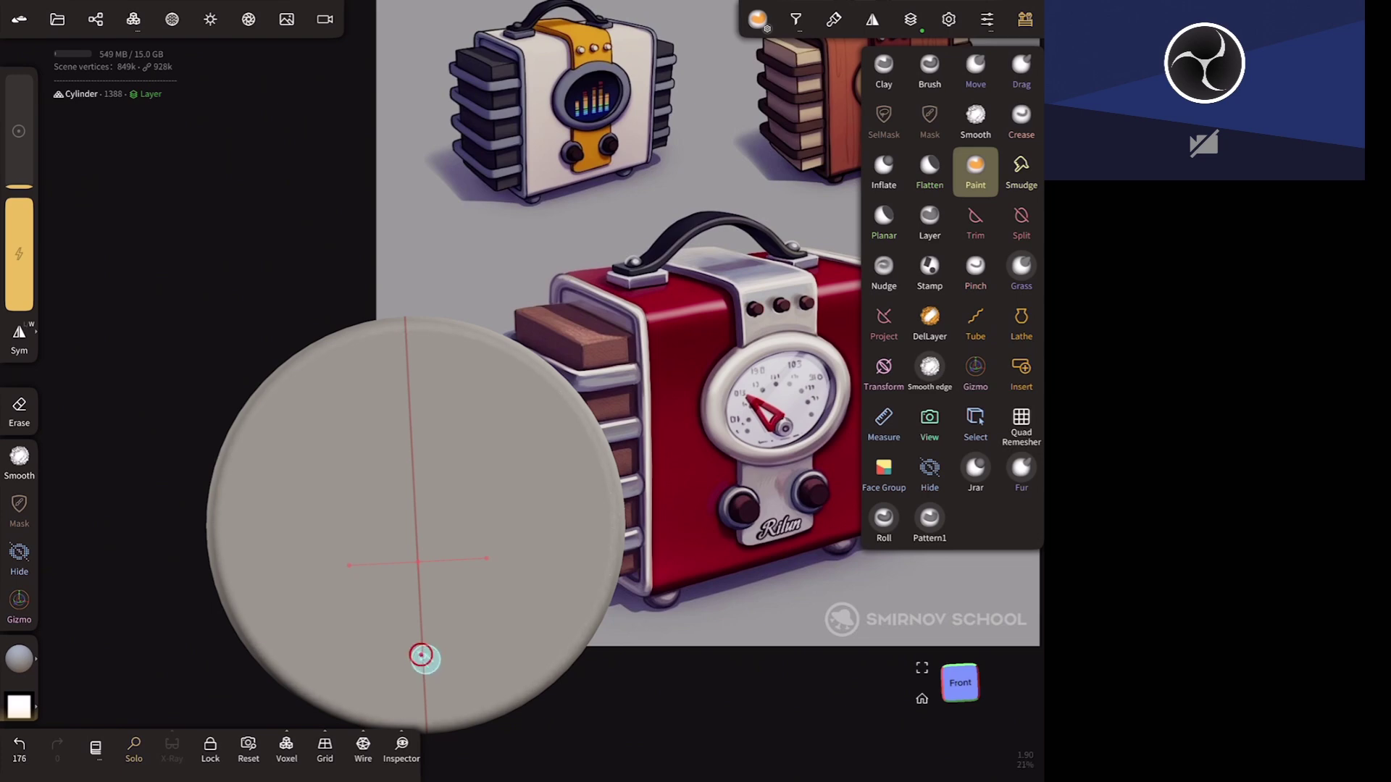
{"action": "left_click", "coordinate": [20, 657]}
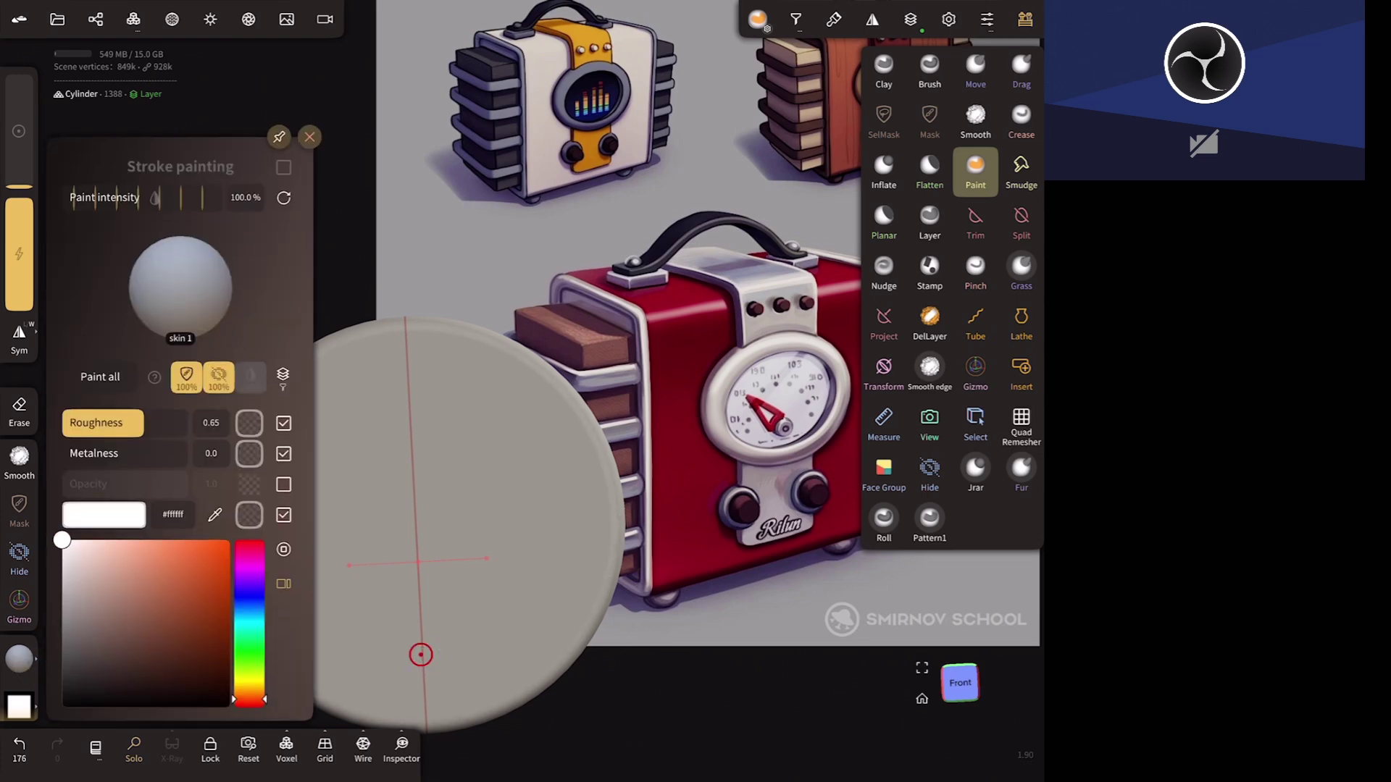
{"action": "left_click", "coordinate": [62, 602]}
{"action": "left_click", "coordinate": [422, 675]}
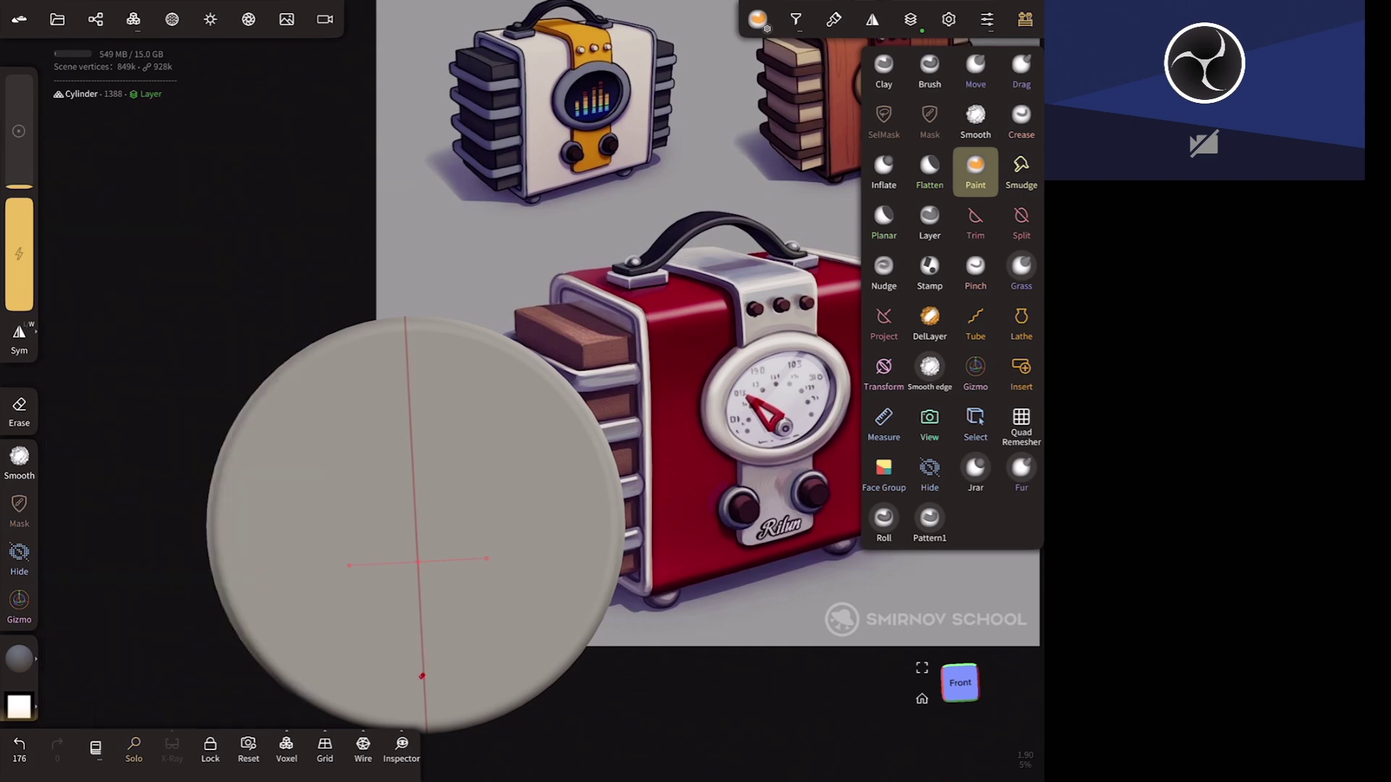
{"action": "left_click", "coordinate": [425, 670]}
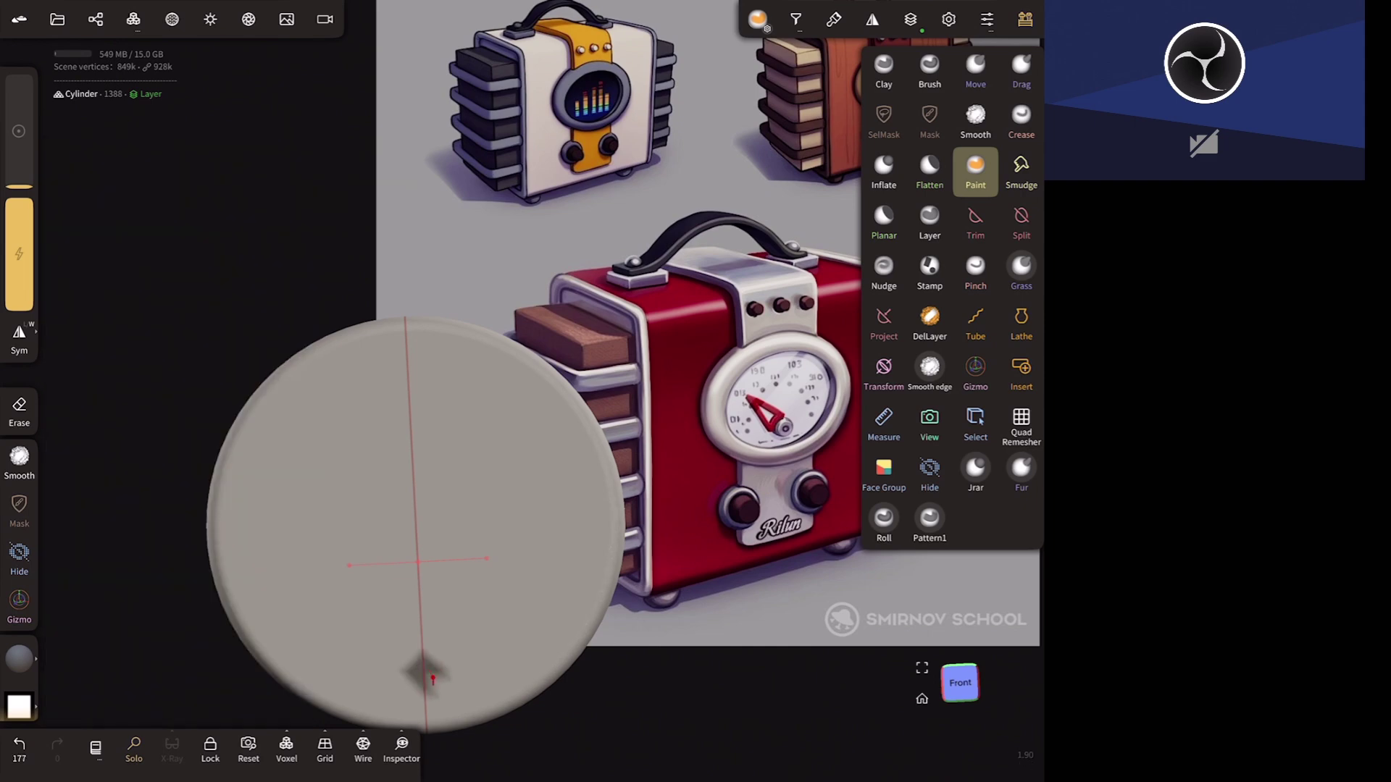
{"action": "key", "text": "ctrl+z"}
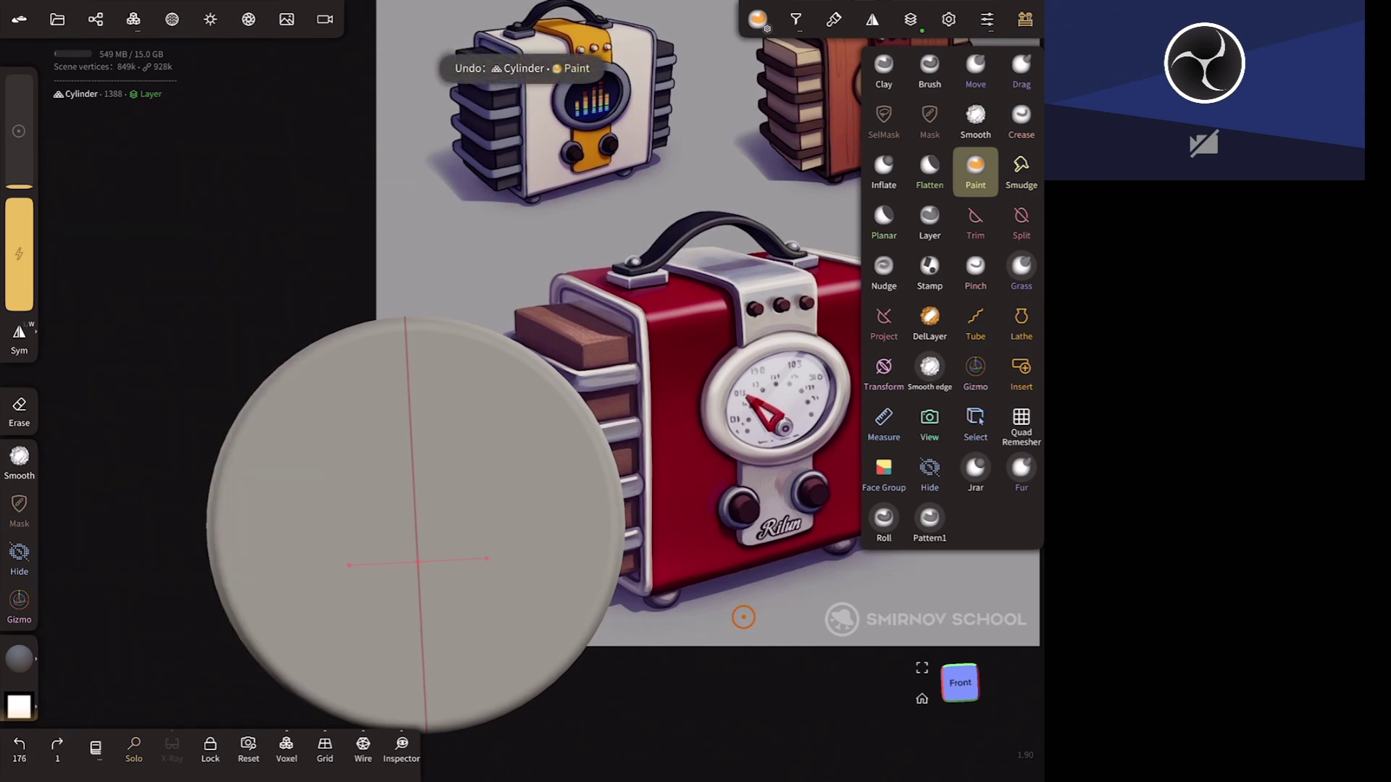
- Voxel-remesh the cylinder at resolution 242.6, about 121k vertices
{"action": "left_click", "coordinate": [95, 19]}
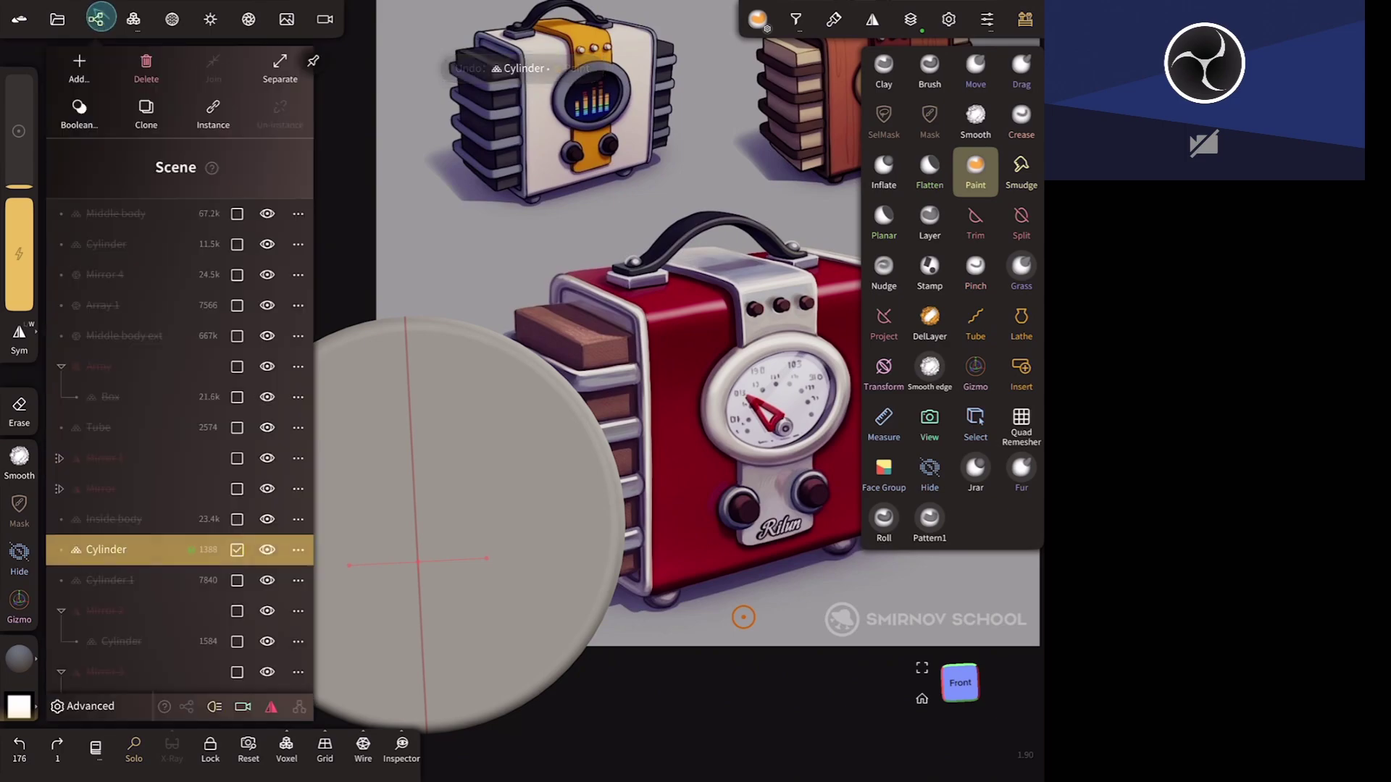
{"action": "left_click", "coordinate": [133, 19]}
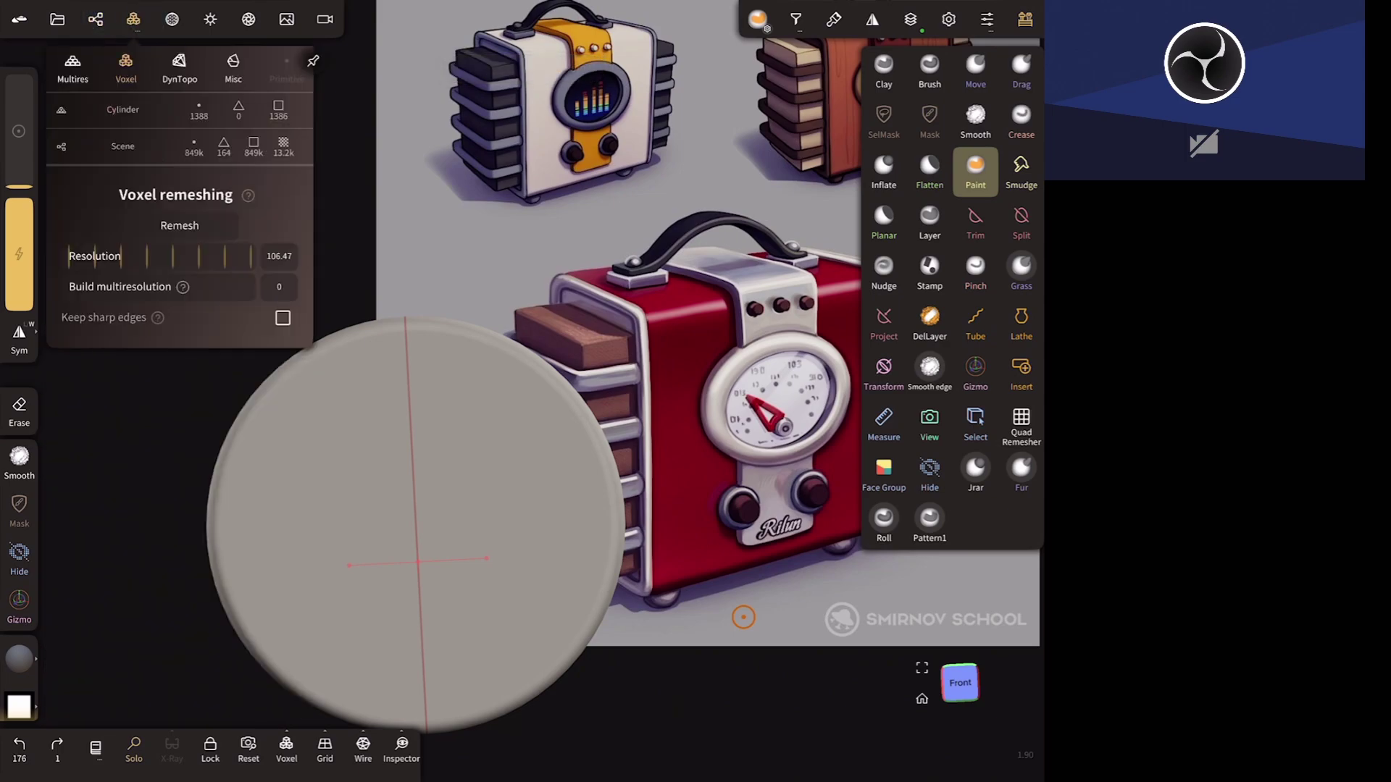
{"action": "left_click_drag", "start_coordinate": [141, 255], "coordinate": [286, 241]}
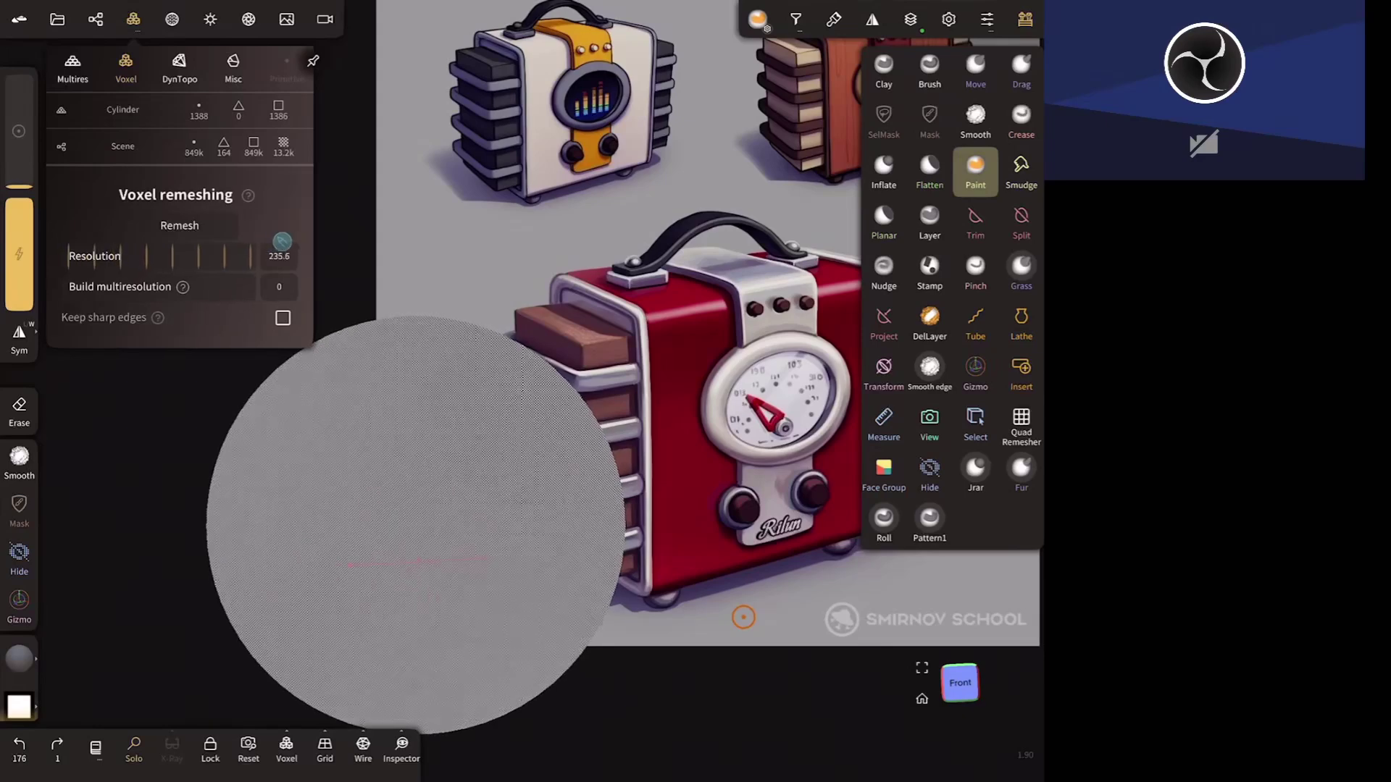
{"action": "left_click", "coordinate": [179, 225]}
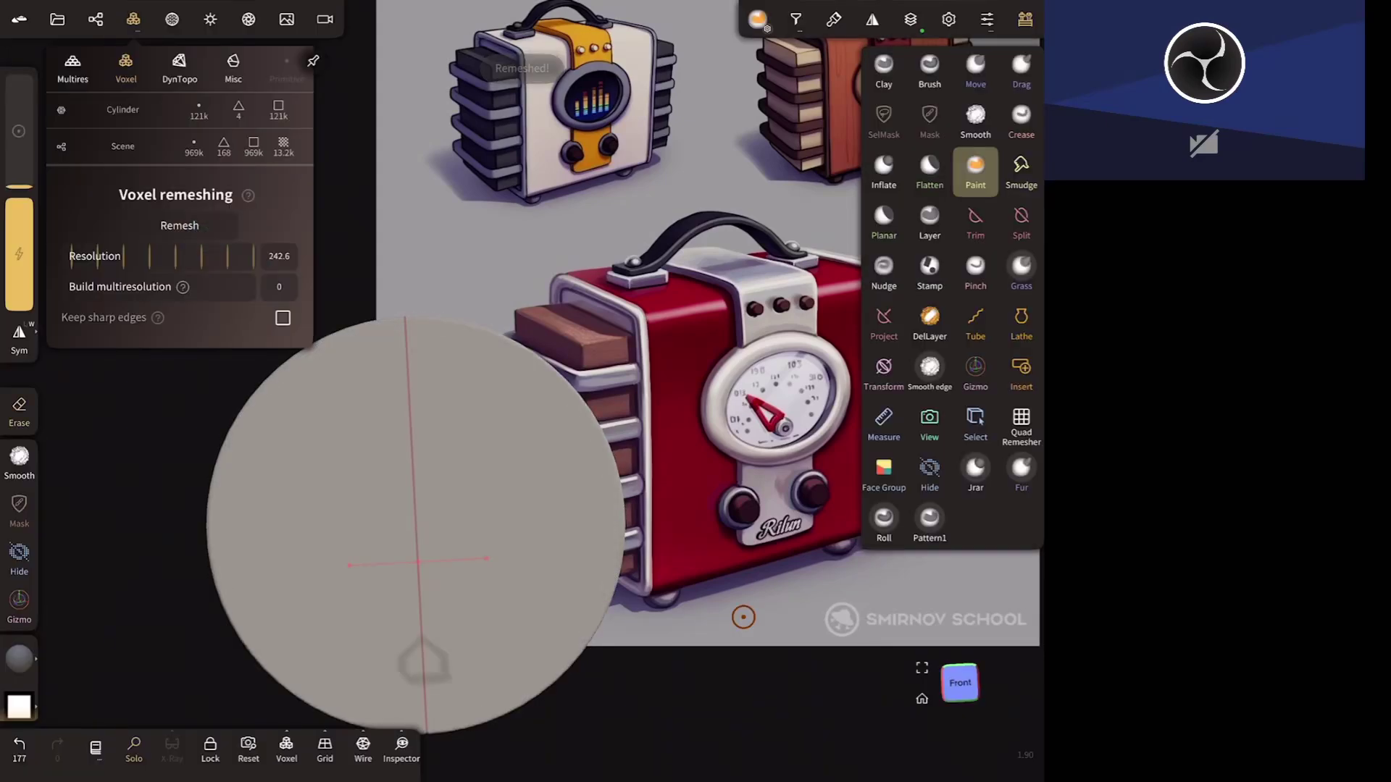
- Paint a dark test stroke on the lower disc, undo it, and repaint it
{"action": "left_click_drag", "start_coordinate": [427, 636], "coordinate": [410, 653]}
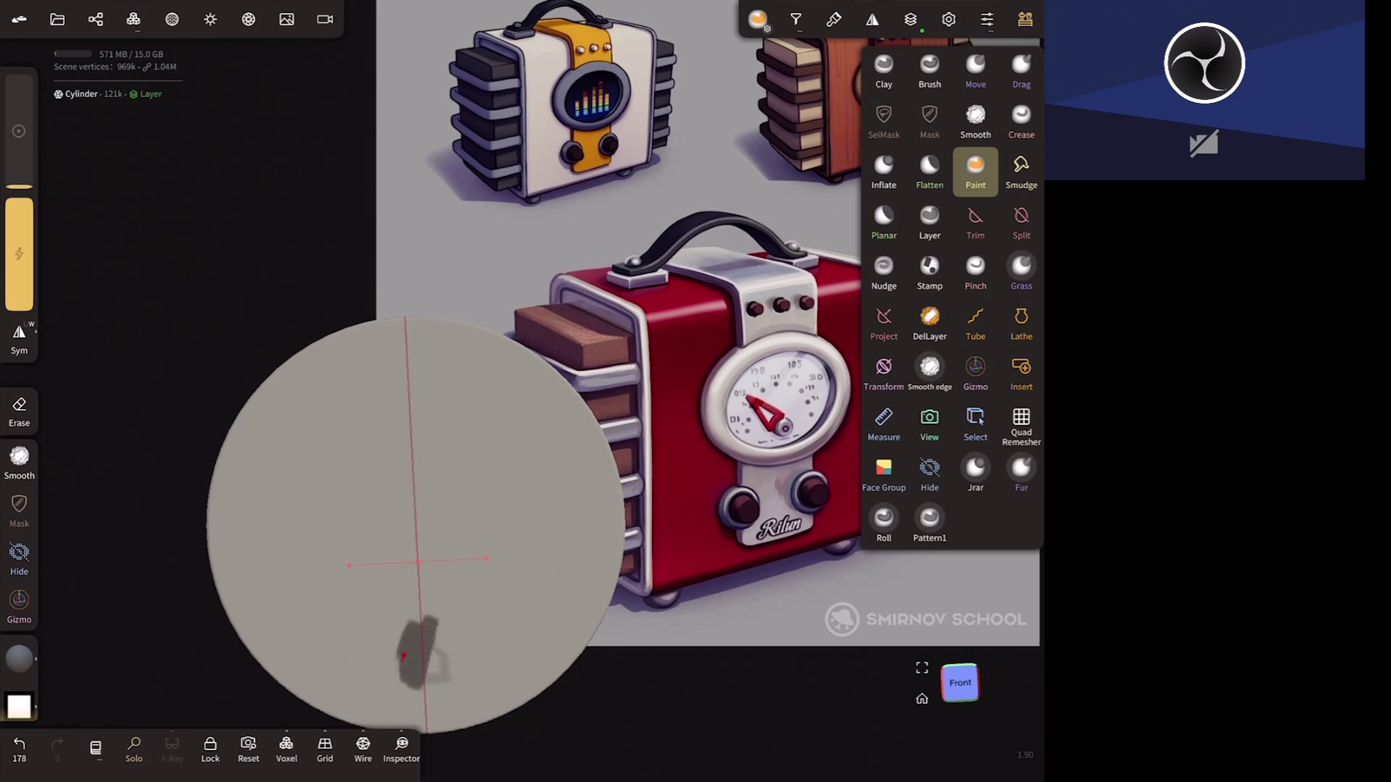
{"action": "key", "text": "ctrl+z"}
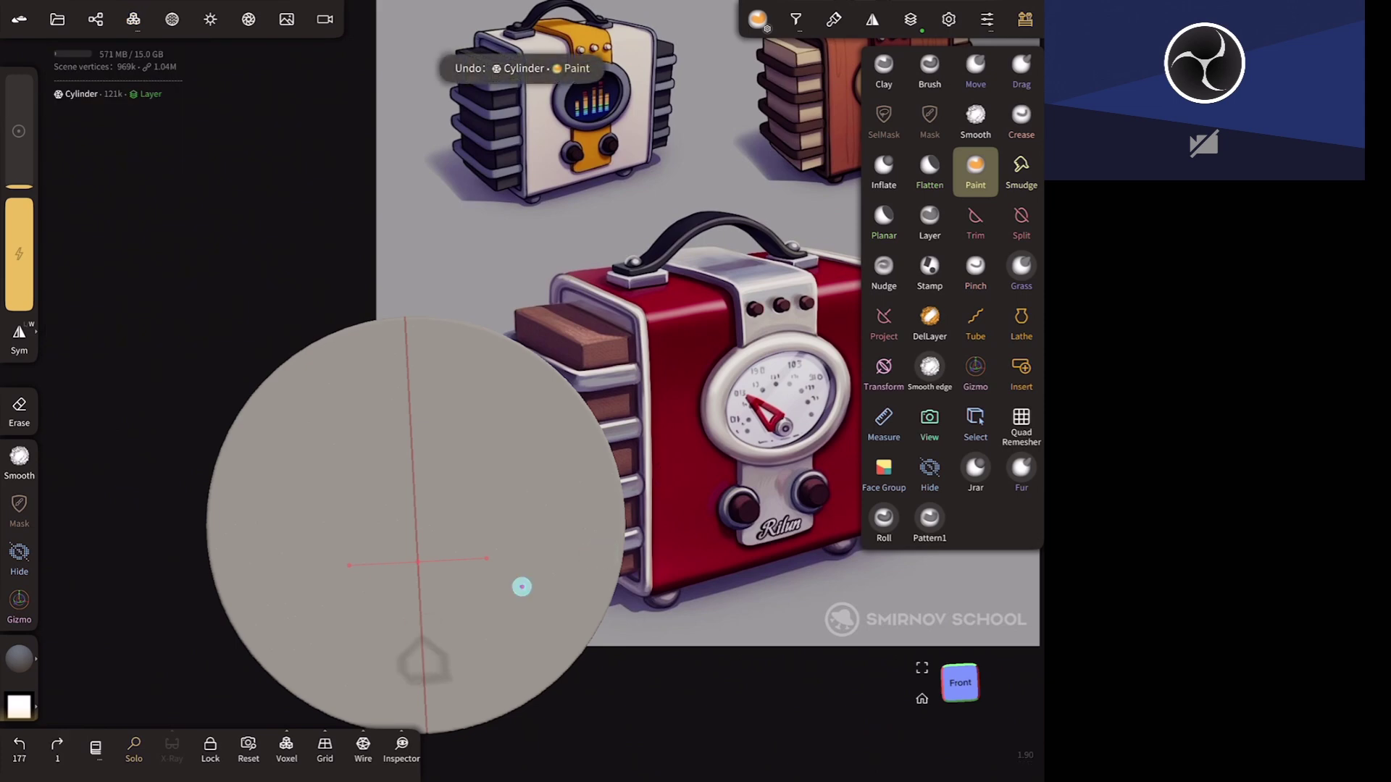
{"action": "left_click_drag", "start_coordinate": [435, 688], "coordinate": [440, 632]}
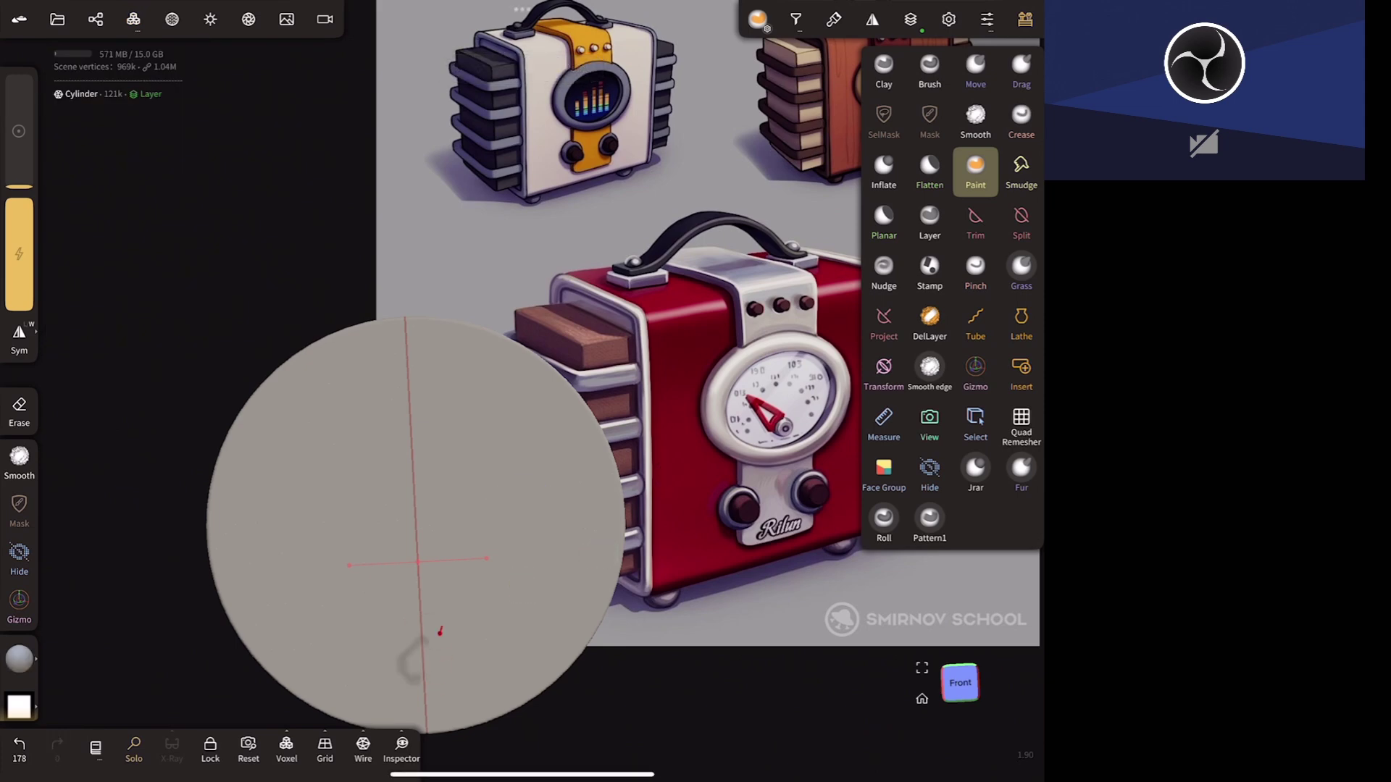
- Merge the paint layer into the base and add a fresh layer
{"action": "key", "text": "l"}
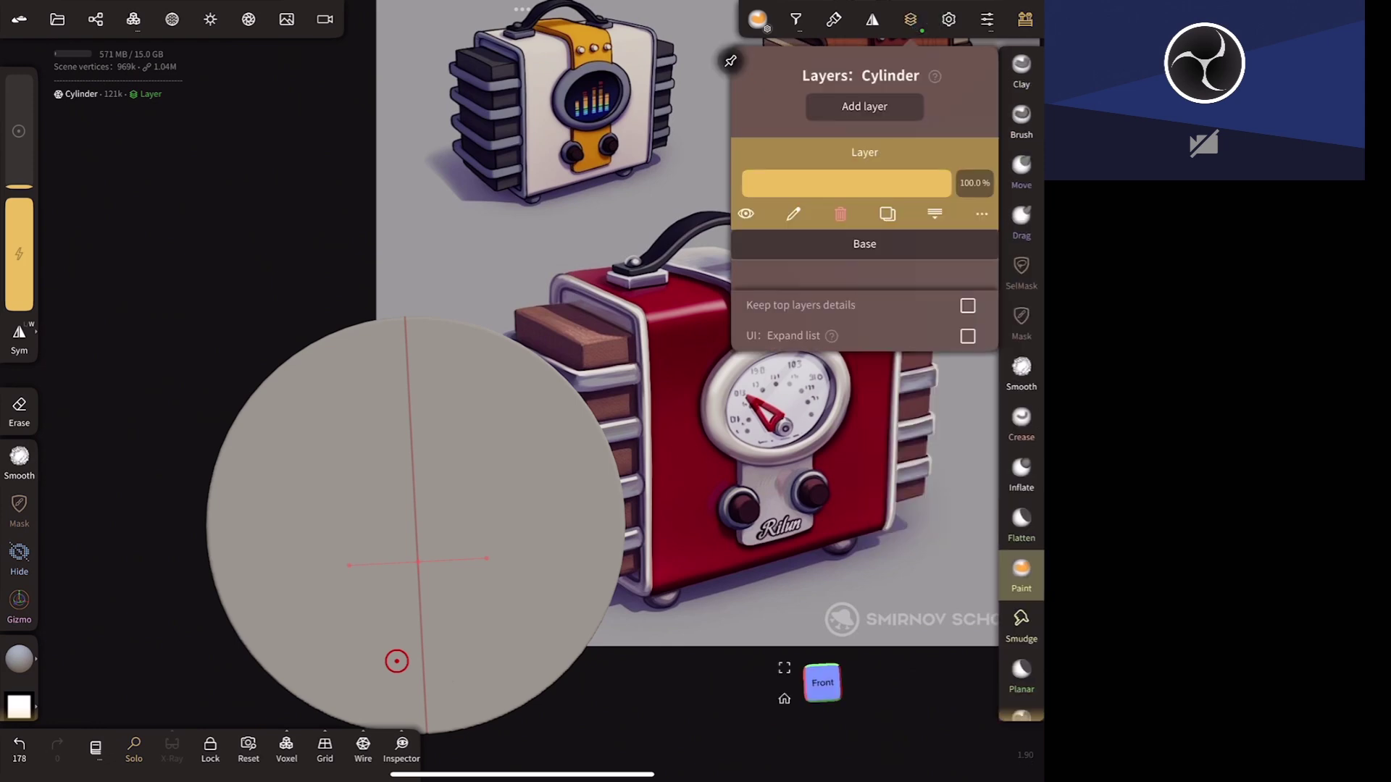
{"action": "left_click", "coordinate": [942, 217]}
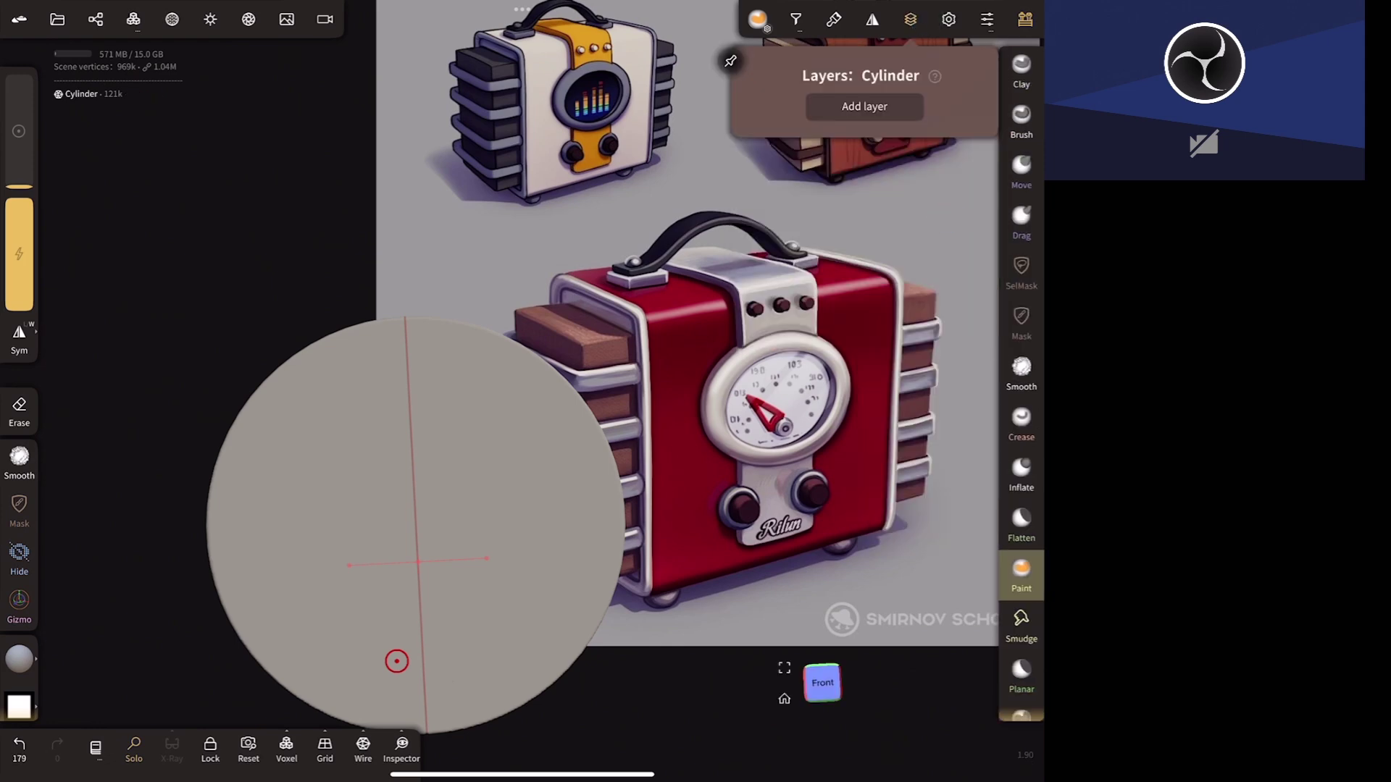
{"action": "left_click", "coordinate": [865, 107]}
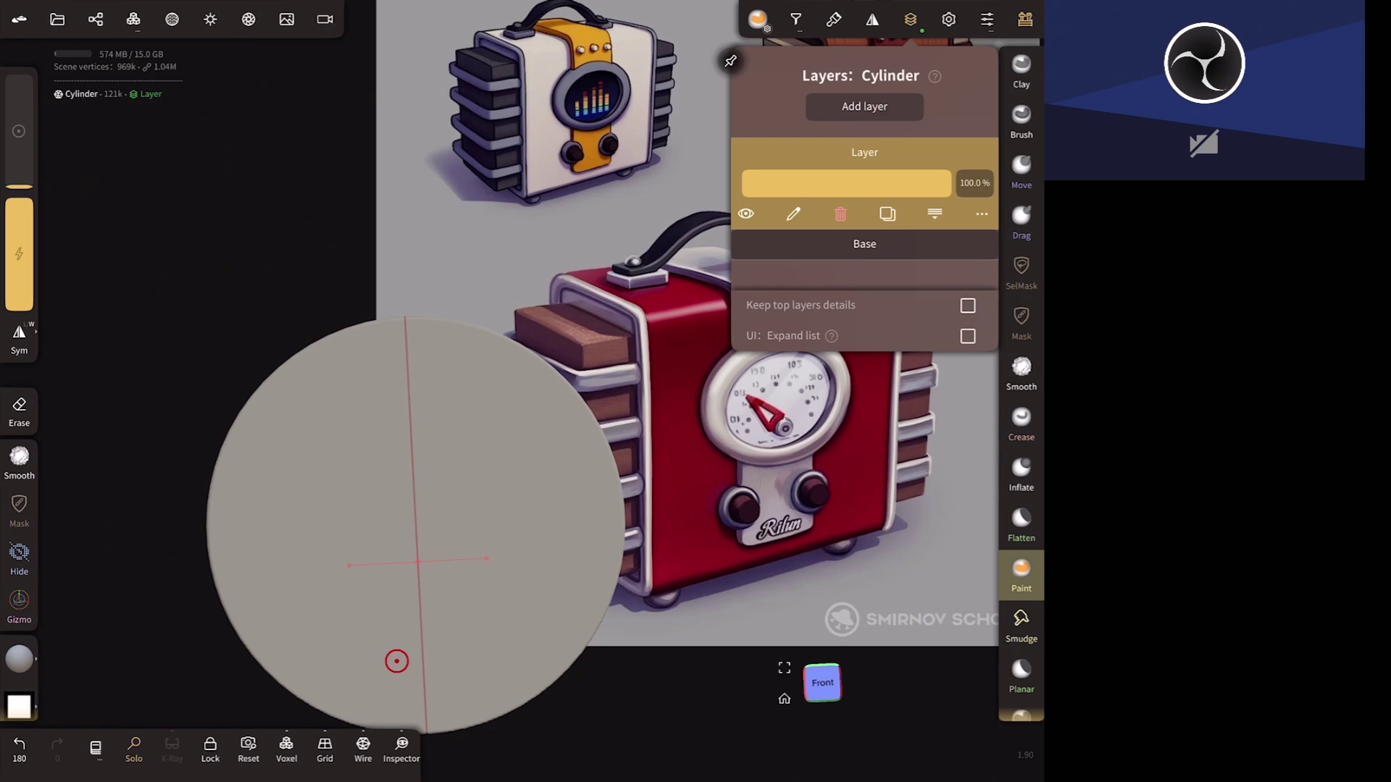
{"action": "left_click", "coordinate": [910, 20]}
- Set the Paint tool's falloff curve to in-pow3
{"action": "left_click", "coordinate": [1021, 576]}
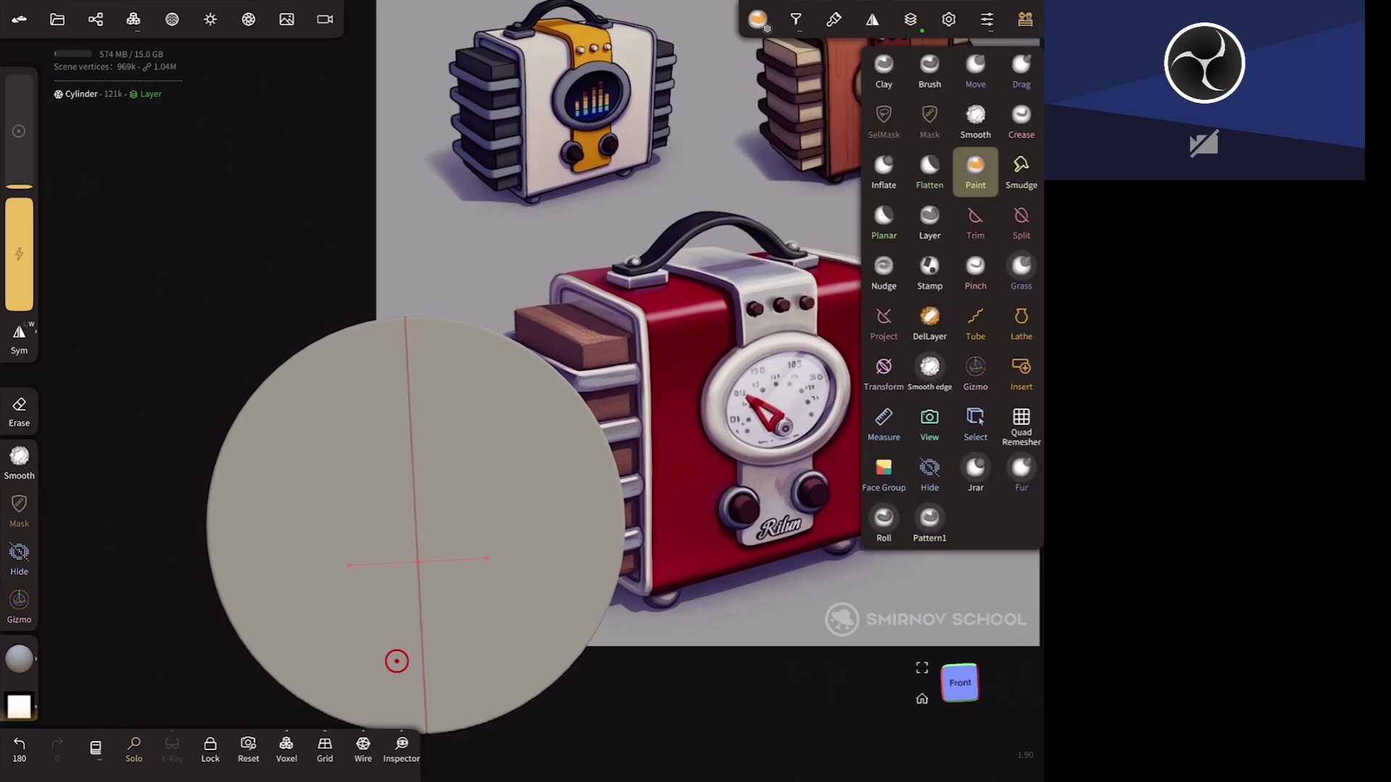
{"action": "left_click", "coordinate": [796, 19]}
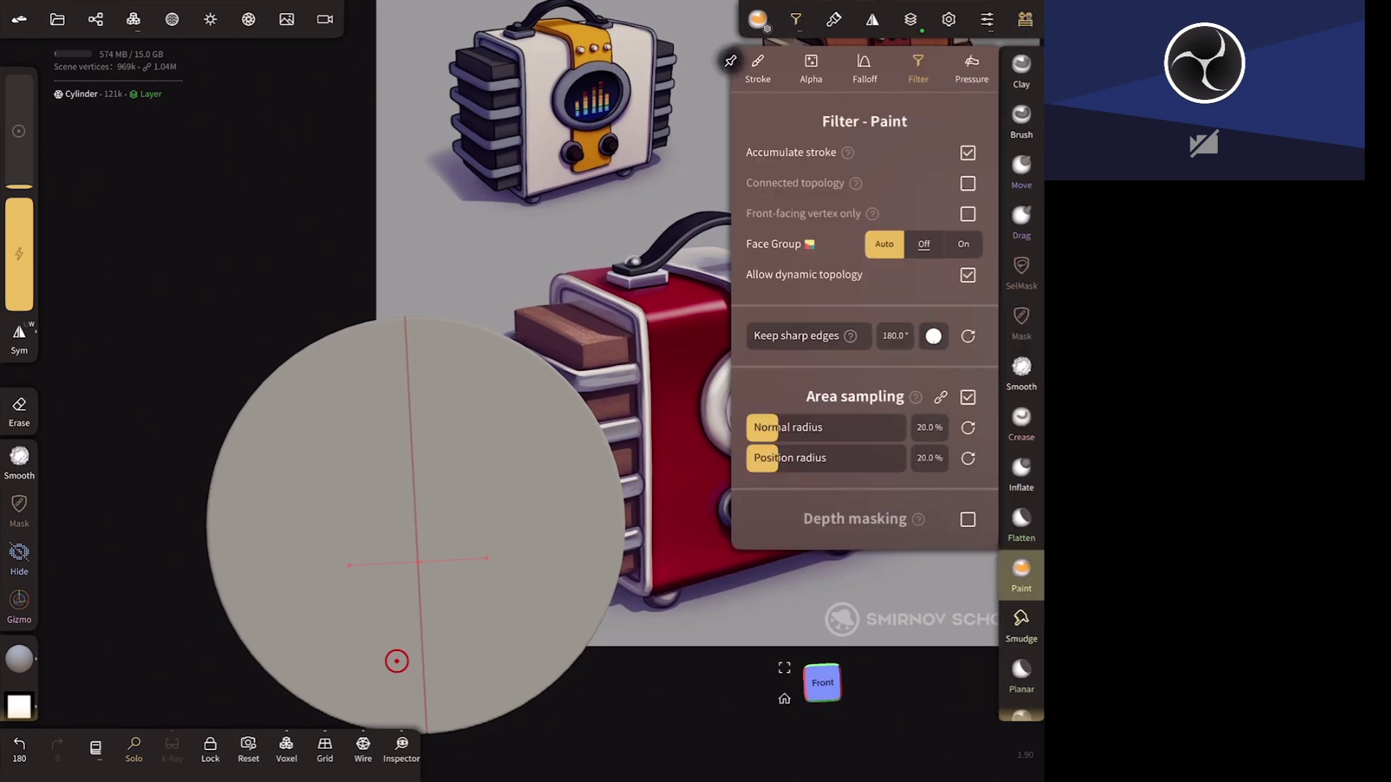
{"action": "left_click", "coordinate": [865, 66]}
{"action": "left_click", "coordinate": [847, 217]}
{"action": "left_click", "coordinate": [841, 310]}
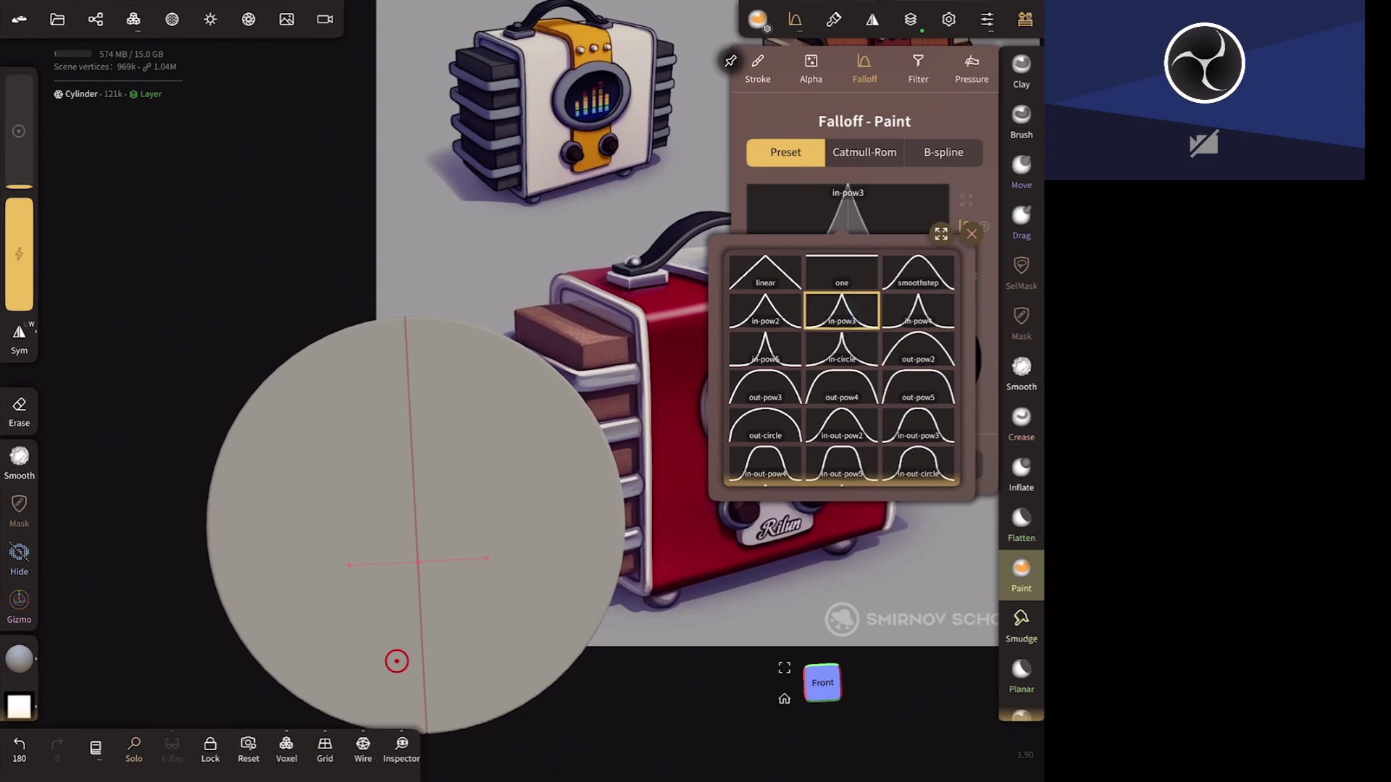
{"action": "left_click", "coordinate": [757, 69]}
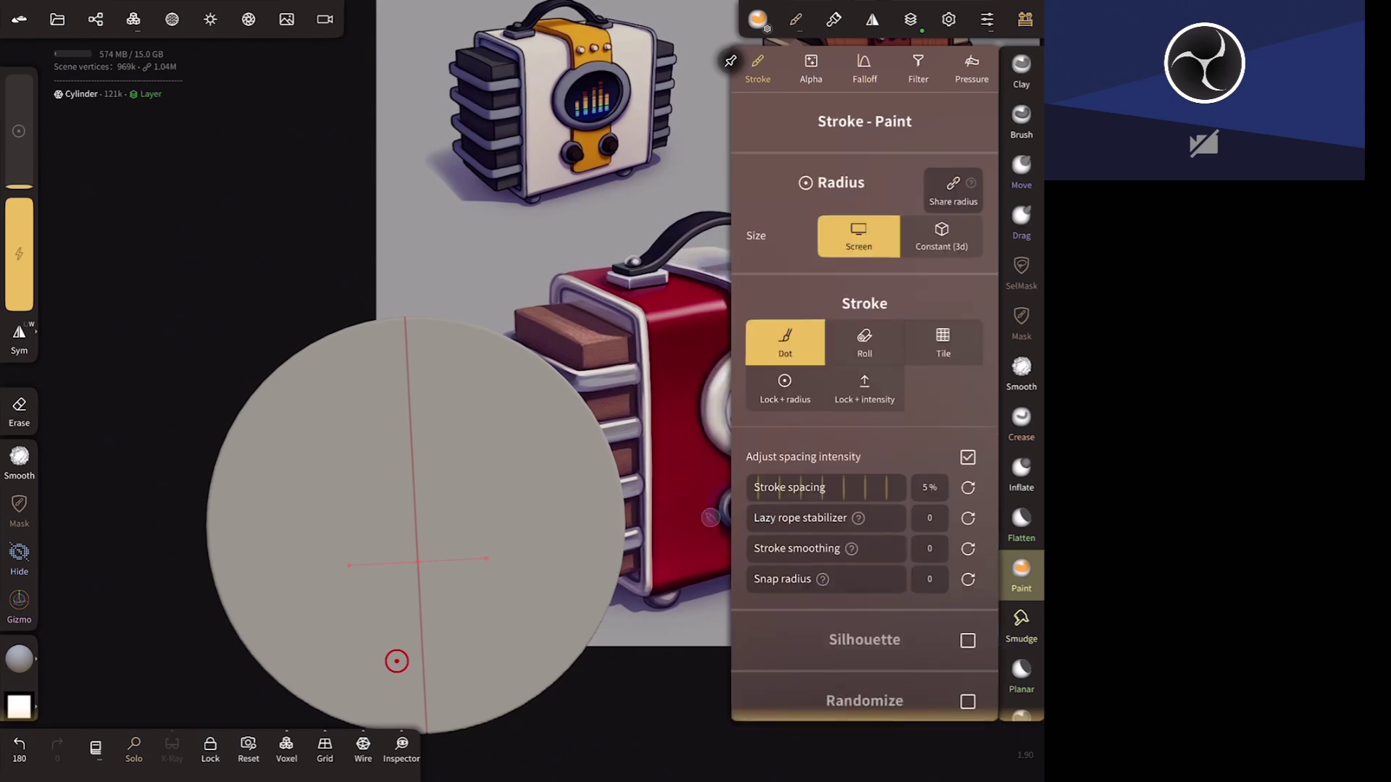
{"action": "left_click", "coordinate": [1034, 29]}
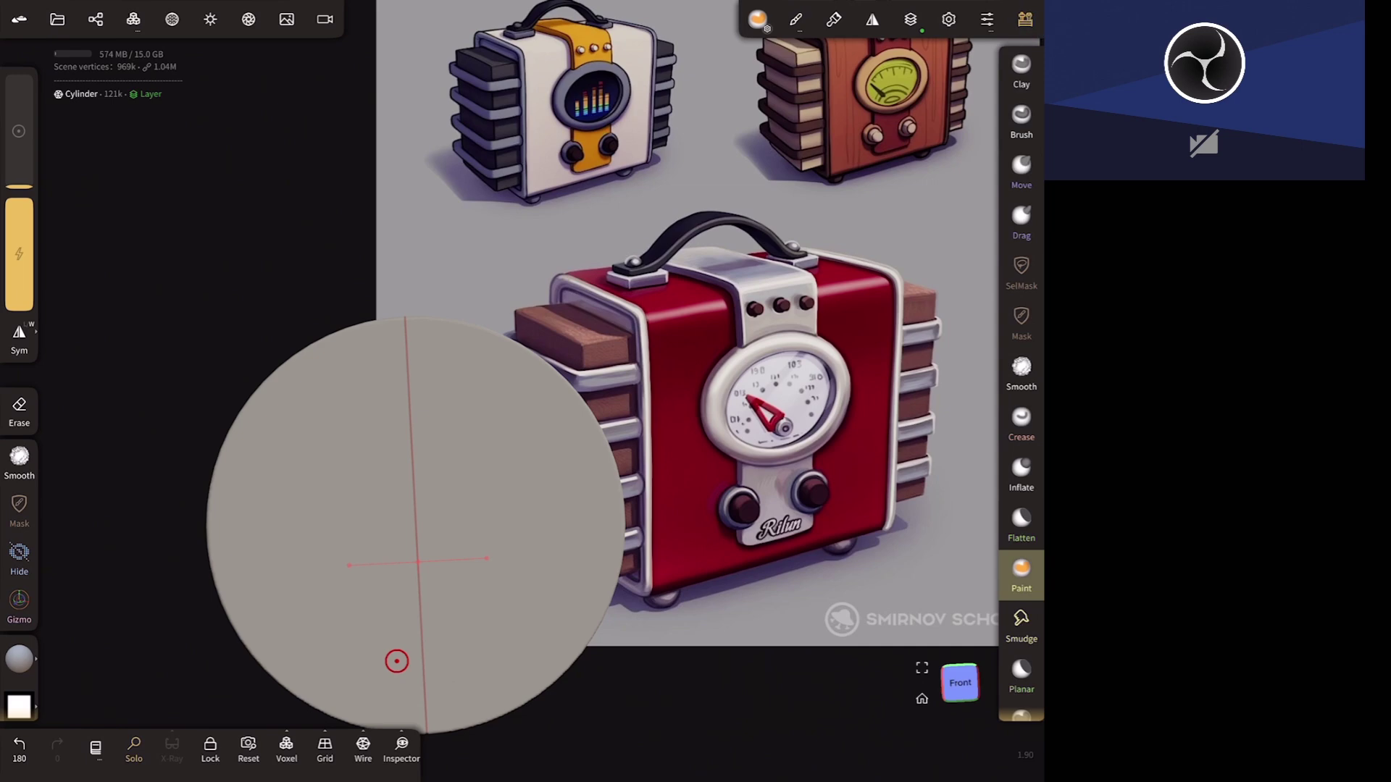
- Paint a small dark pivot mark near the disc's bottom edge in grey #929292
{"action": "left_click", "coordinate": [415, 683]}
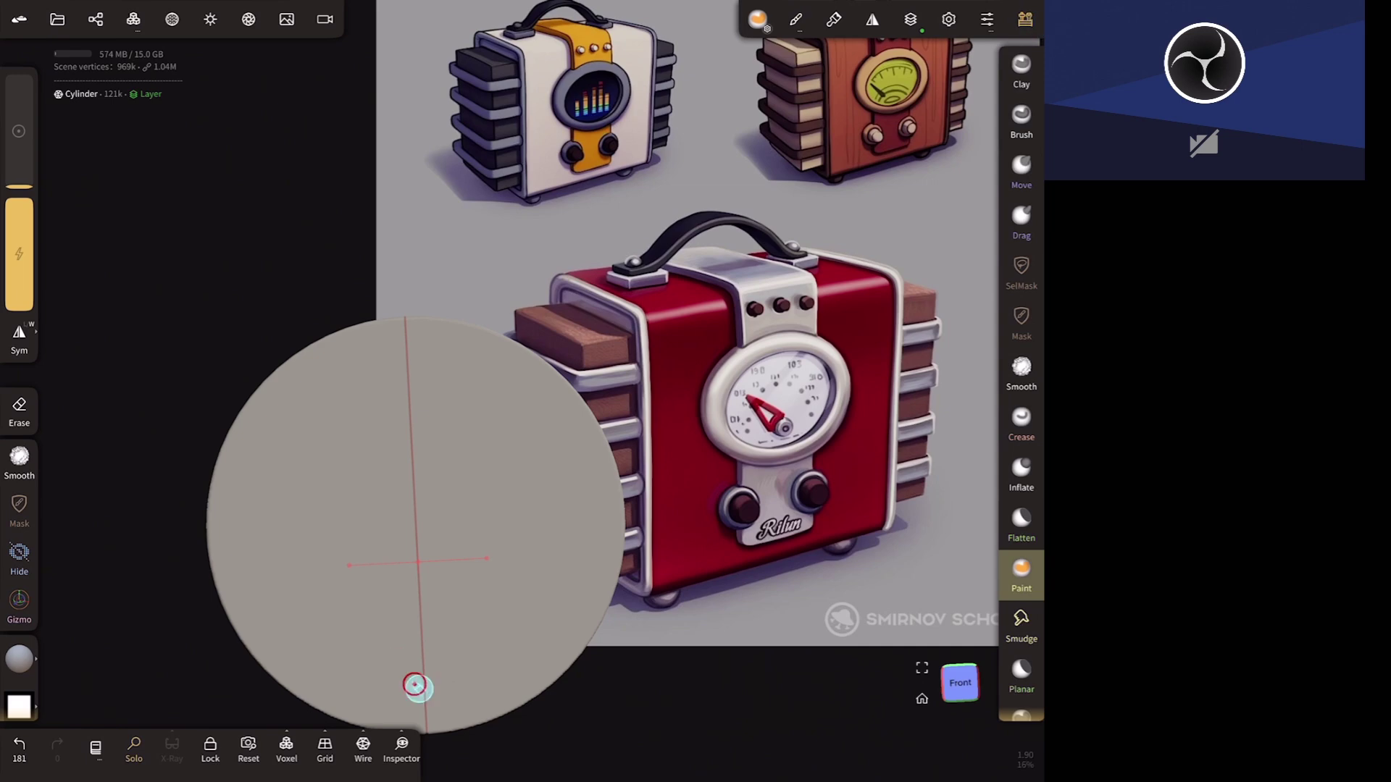
{"action": "left_click", "coordinate": [435, 678]}
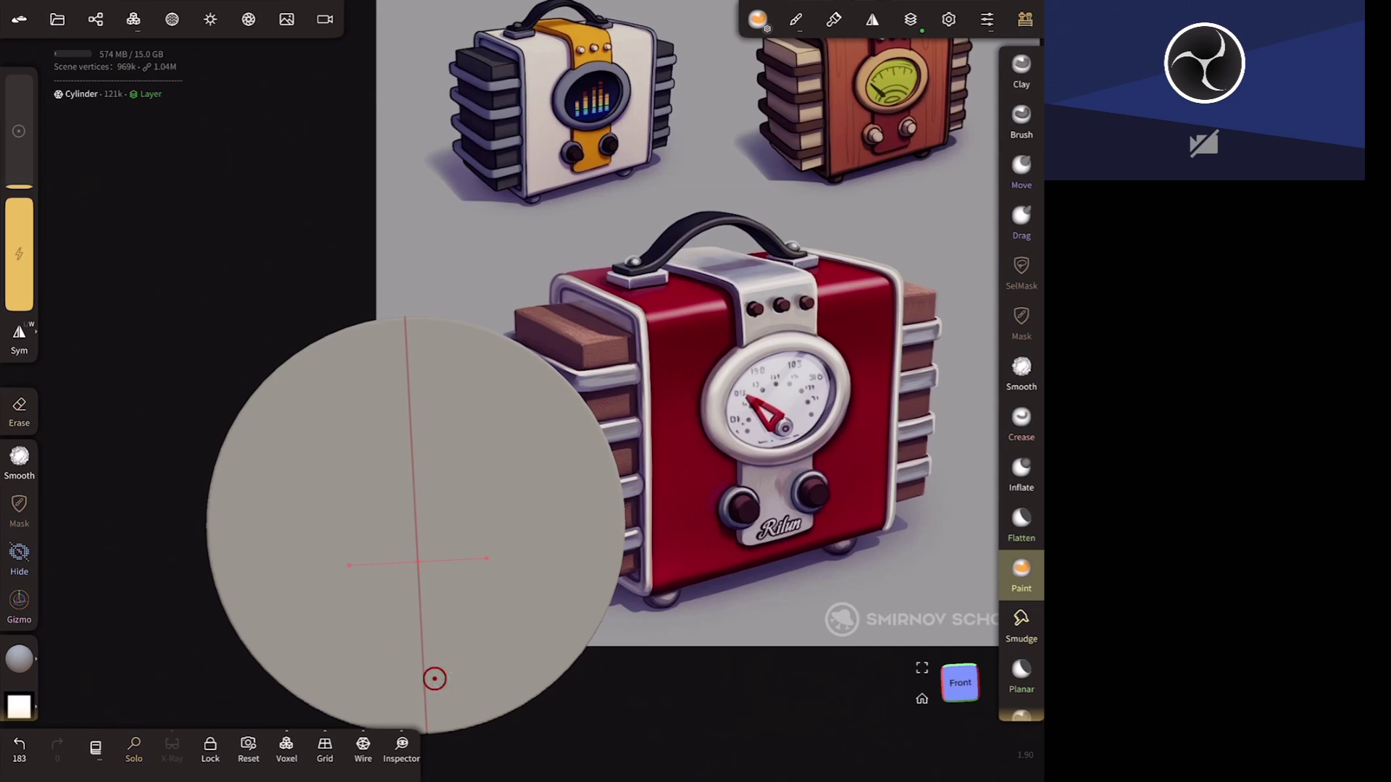
{"action": "left_click", "coordinate": [19, 658]}
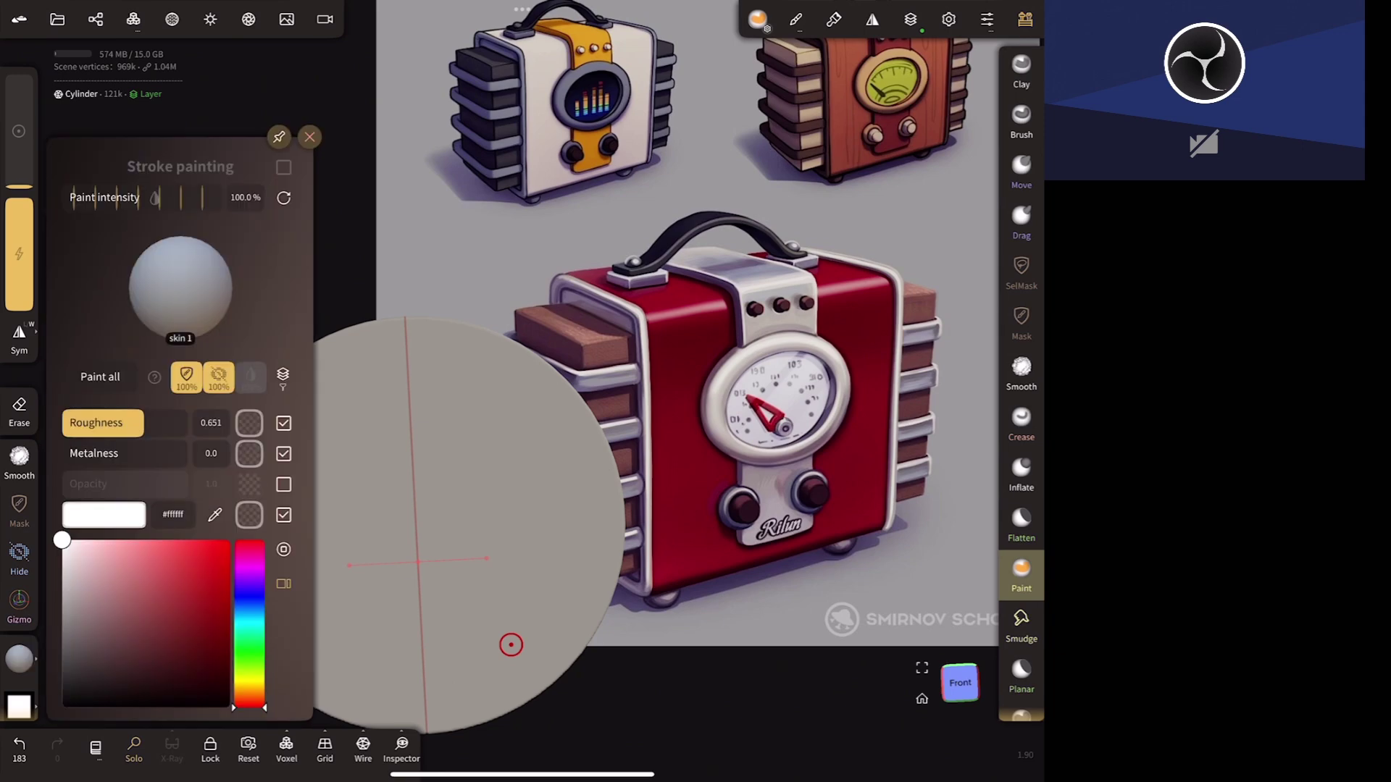
{"action": "left_click_drag", "start_coordinate": [66, 612], "coordinate": [62, 612]}
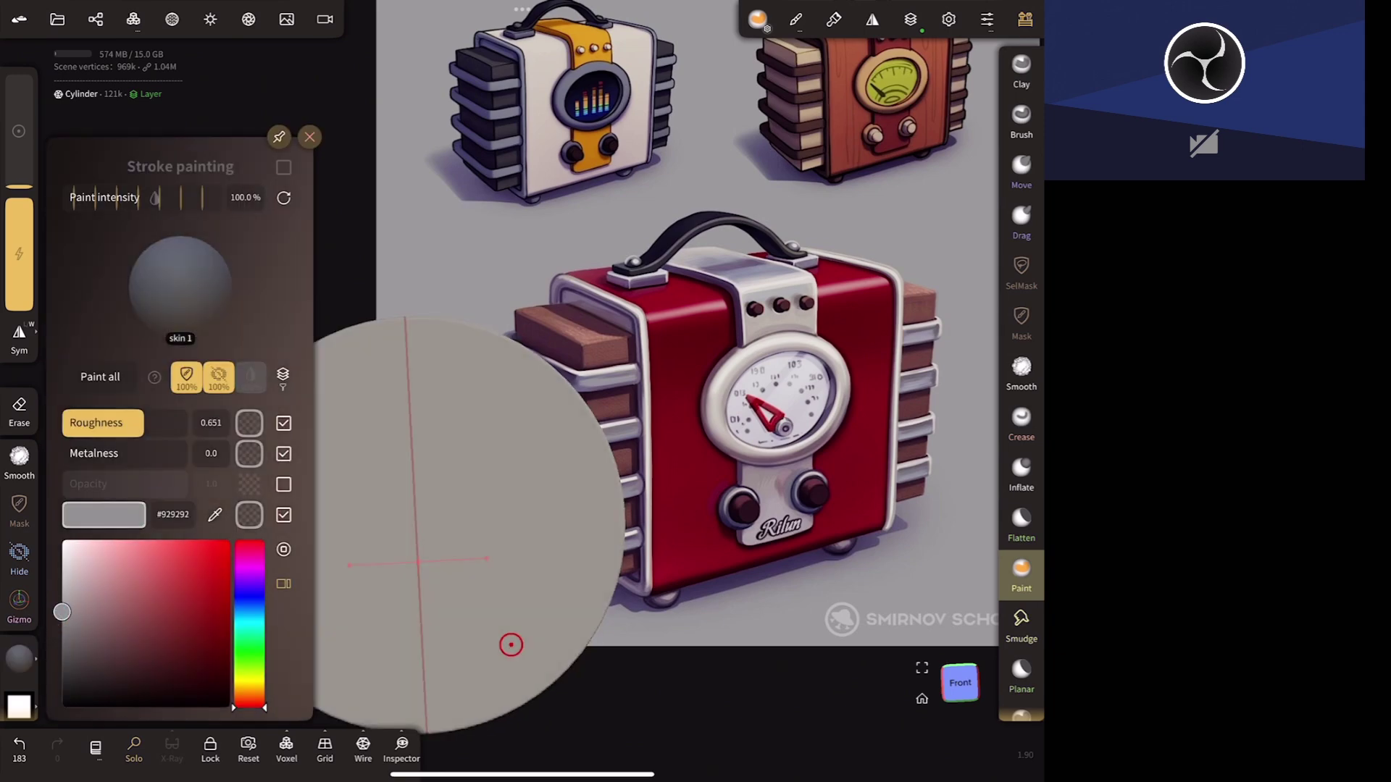
{"action": "left_click_drag", "start_coordinate": [19, 187], "coordinate": [35, 202]}
{"action": "left_click", "coordinate": [407, 691]}
{"action": "left_click_drag", "start_coordinate": [408, 693], "coordinate": [426, 706]}
{"action": "left_click", "coordinate": [406, 696]}
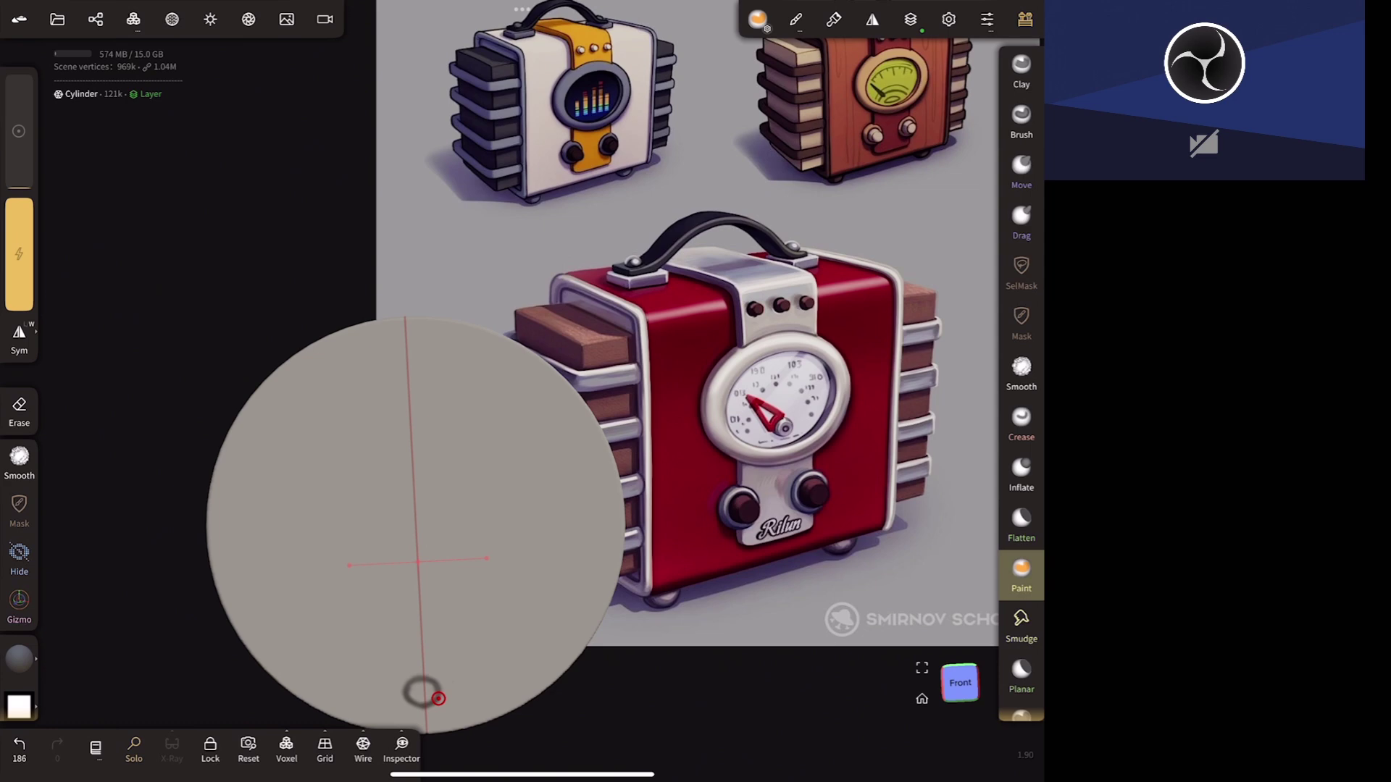
{"action": "left_click", "coordinate": [419, 696]}
- Sample the reference needle's dark red and paint a filled wedge needle toward the upper left
{"action": "left_click_drag", "start_coordinate": [781, 406], "coordinate": [765, 436]}
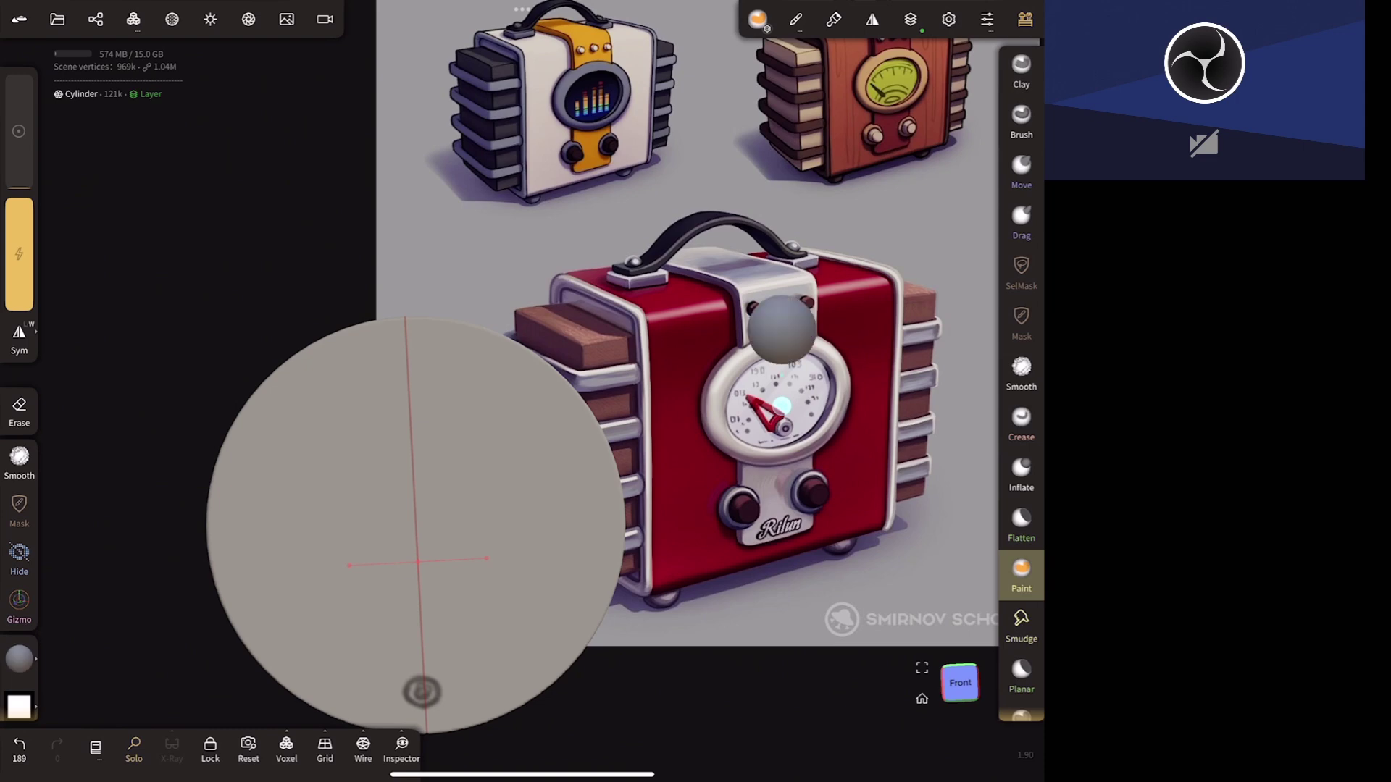
{"action": "left_click_drag", "start_coordinate": [767, 434], "coordinate": [767, 435]}
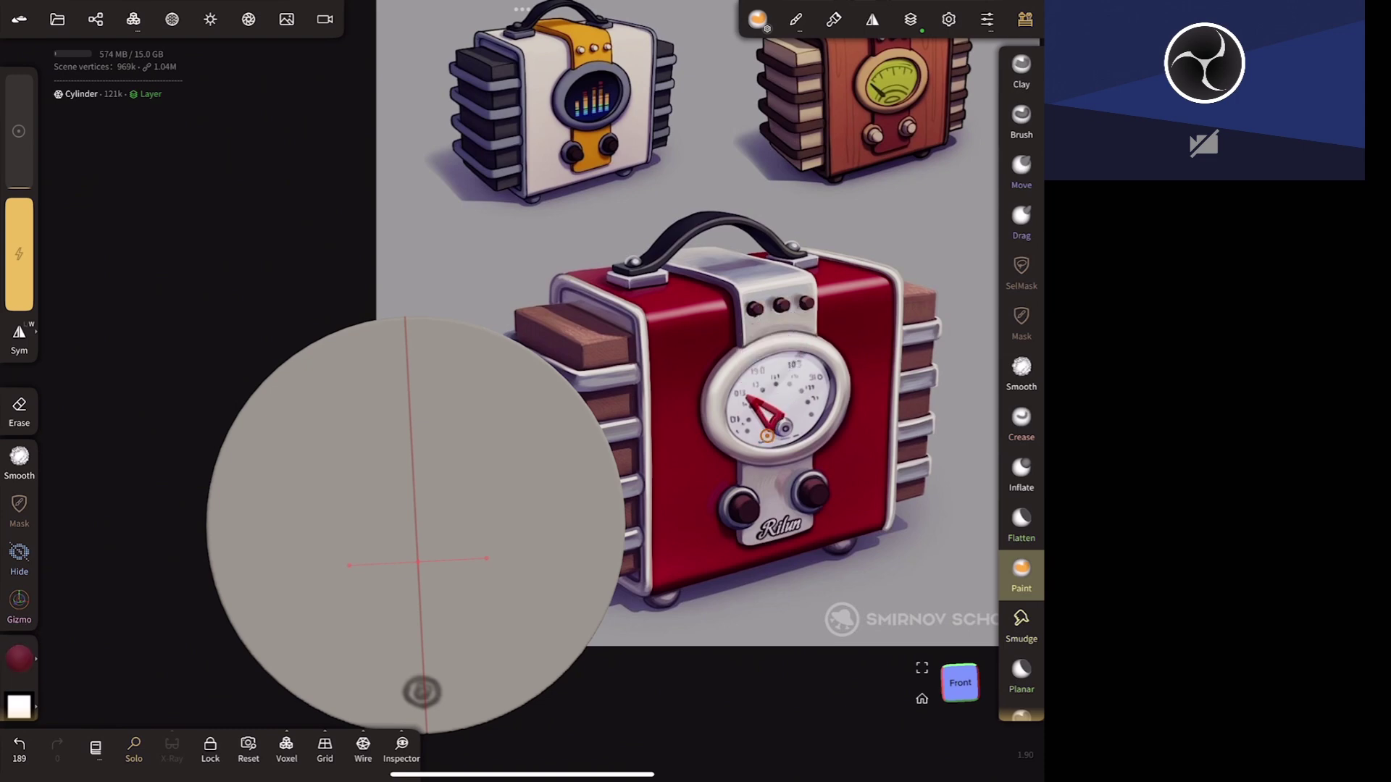
{"action": "mouse_move", "coordinate": [397, 692]}
{"action": "left_mouse_down"}
{"action": "mouse_move", "coordinate": [419, 670]}
{"action": "mouse_move", "coordinate": [399, 690]}
{"action": "mouse_move", "coordinate": [308, 576]}
{"action": "mouse_move", "coordinate": [392, 684]}
{"action": "left_mouse_up"}
{"action": "left_click", "coordinate": [423, 670]}
{"action": "left_click_drag", "start_coordinate": [308, 575], "coordinate": [411, 658]}
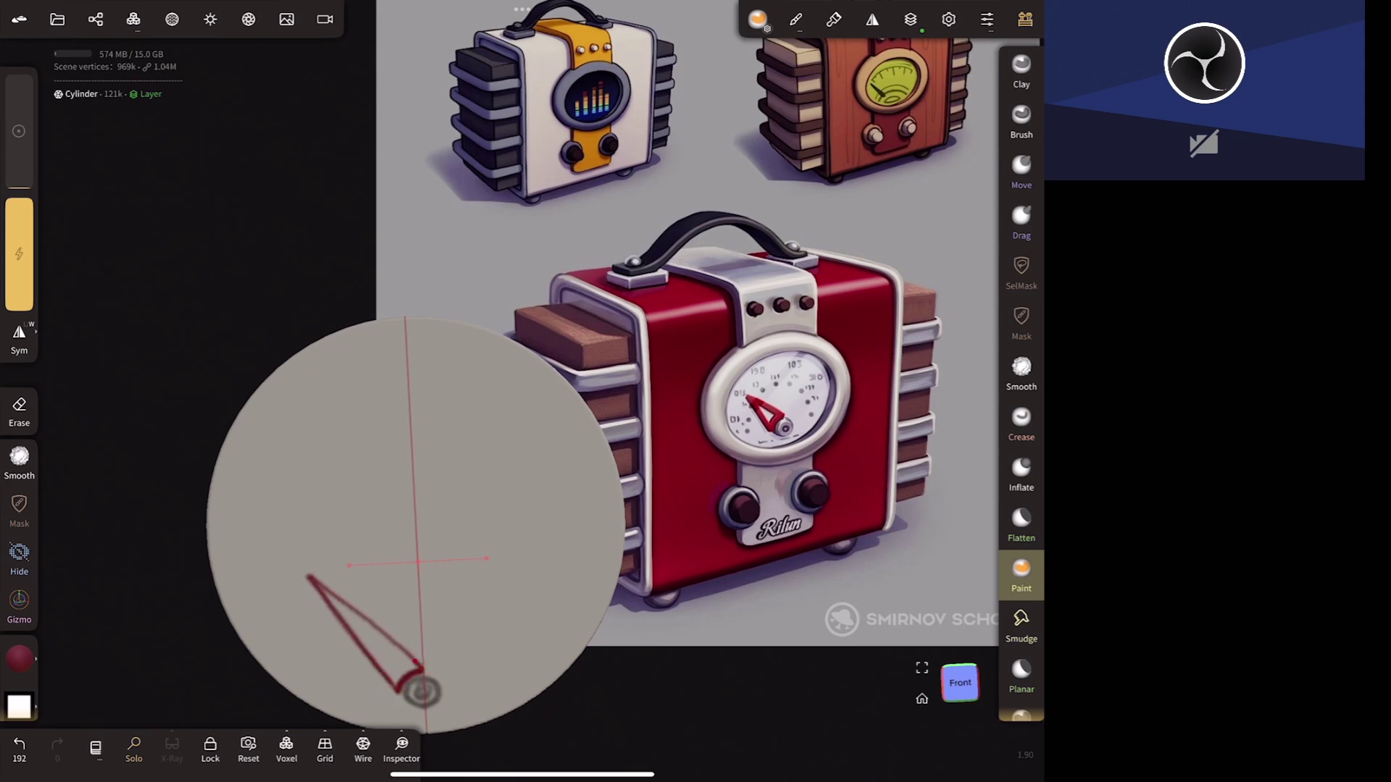
{"action": "left_click", "coordinate": [316, 576]}
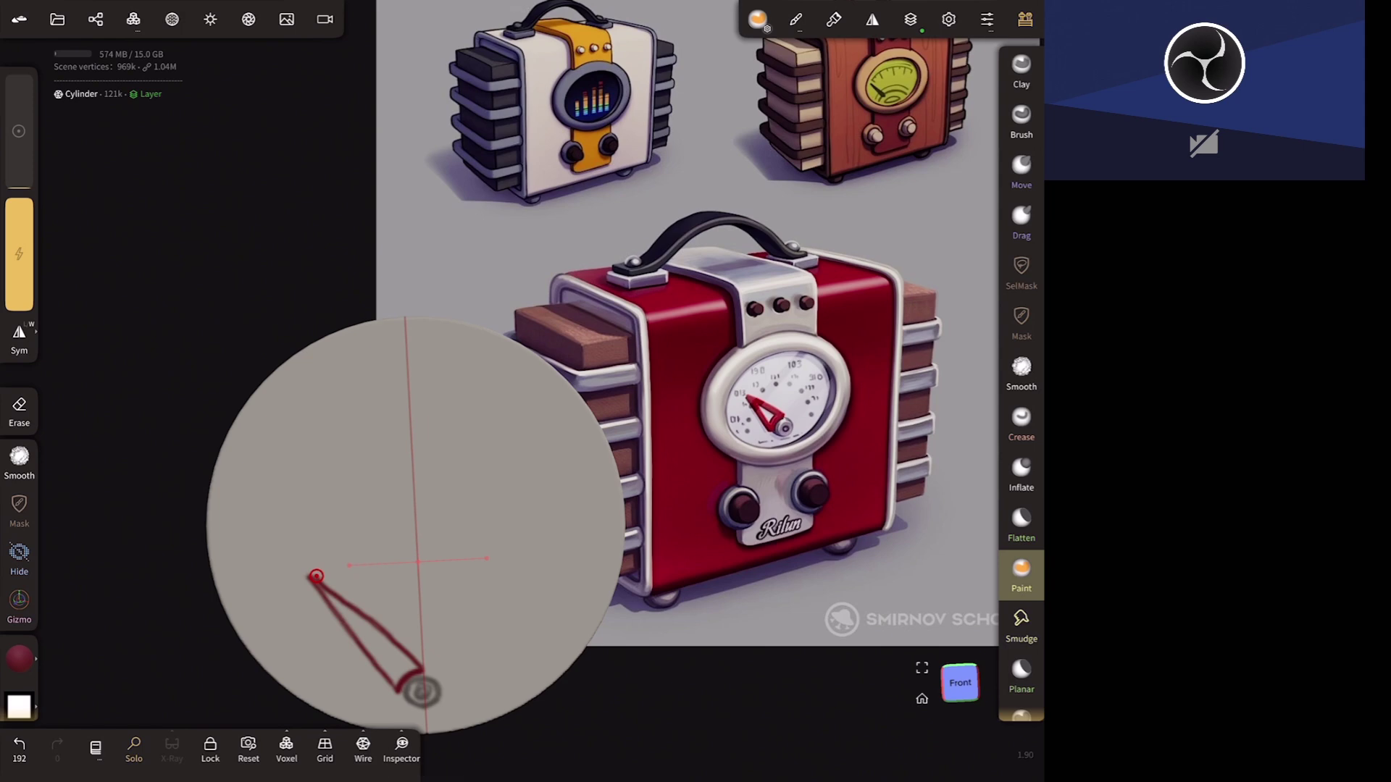
{"action": "mouse_move", "coordinate": [316, 576]}
{"action": "left_mouse_down"}
{"action": "mouse_move", "coordinate": [391, 644]}
{"action": "mouse_move", "coordinate": [405, 662]}
{"action": "mouse_move", "coordinate": [343, 612]}
{"action": "mouse_move", "coordinate": [400, 674]}
{"action": "mouse_move", "coordinate": [394, 651]}
{"action": "left_mouse_up"}
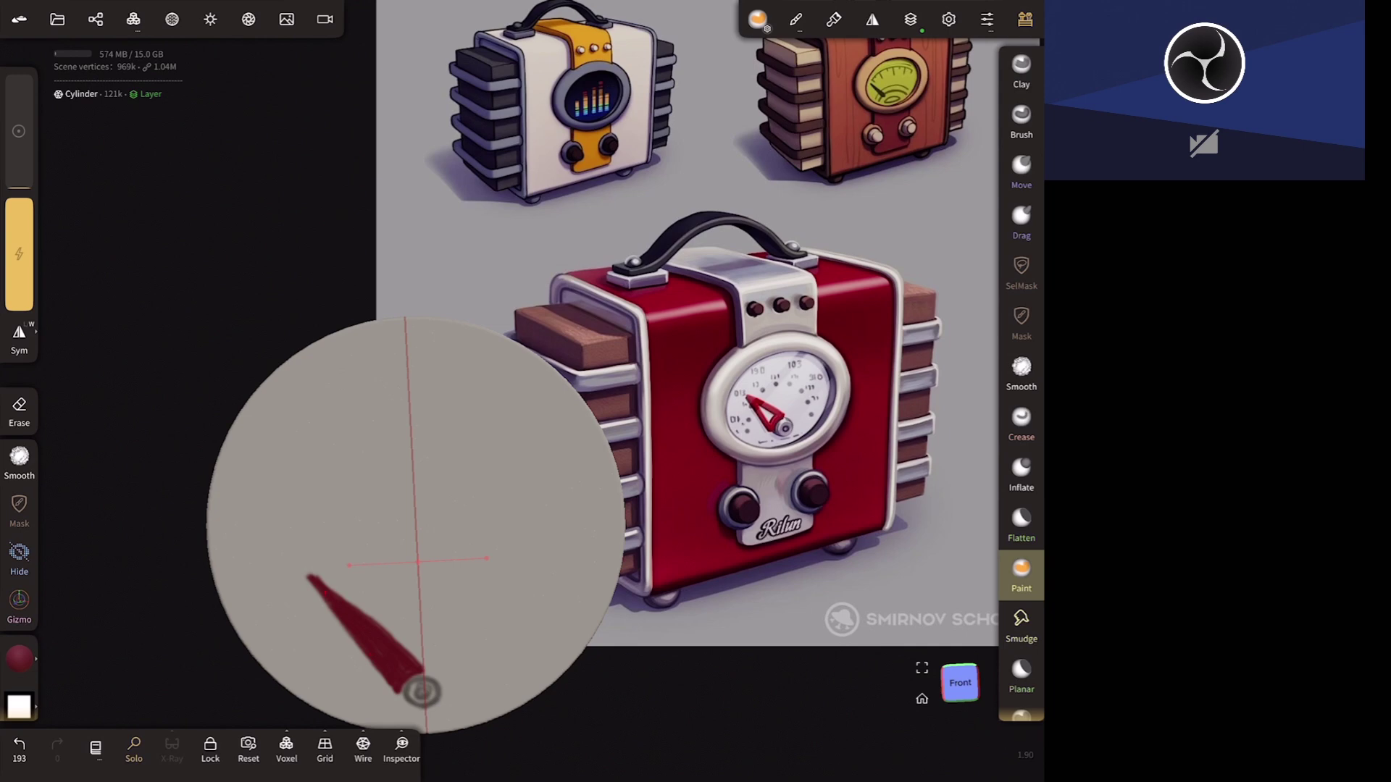
{"action": "left_click_drag", "start_coordinate": [315, 578], "coordinate": [322, 579]}
{"action": "left_click_drag", "start_coordinate": [397, 644], "coordinate": [322, 579]}
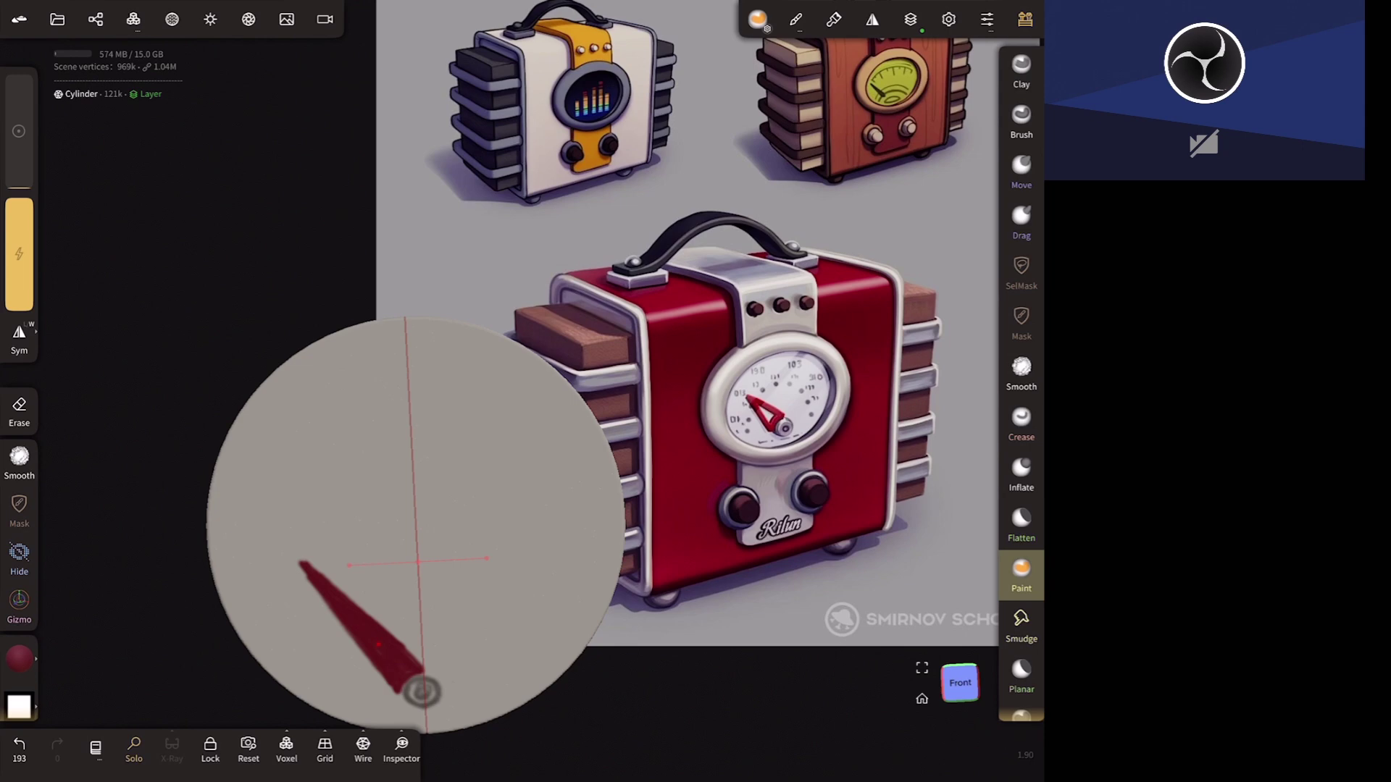
{"action": "left_click_drag", "start_coordinate": [379, 645], "coordinate": [344, 615]}
- Re-sample a colour from the grey disc, undoing a stray stroke, and view the disc at an angle
{"action": "left_click", "coordinate": [496, 573]}
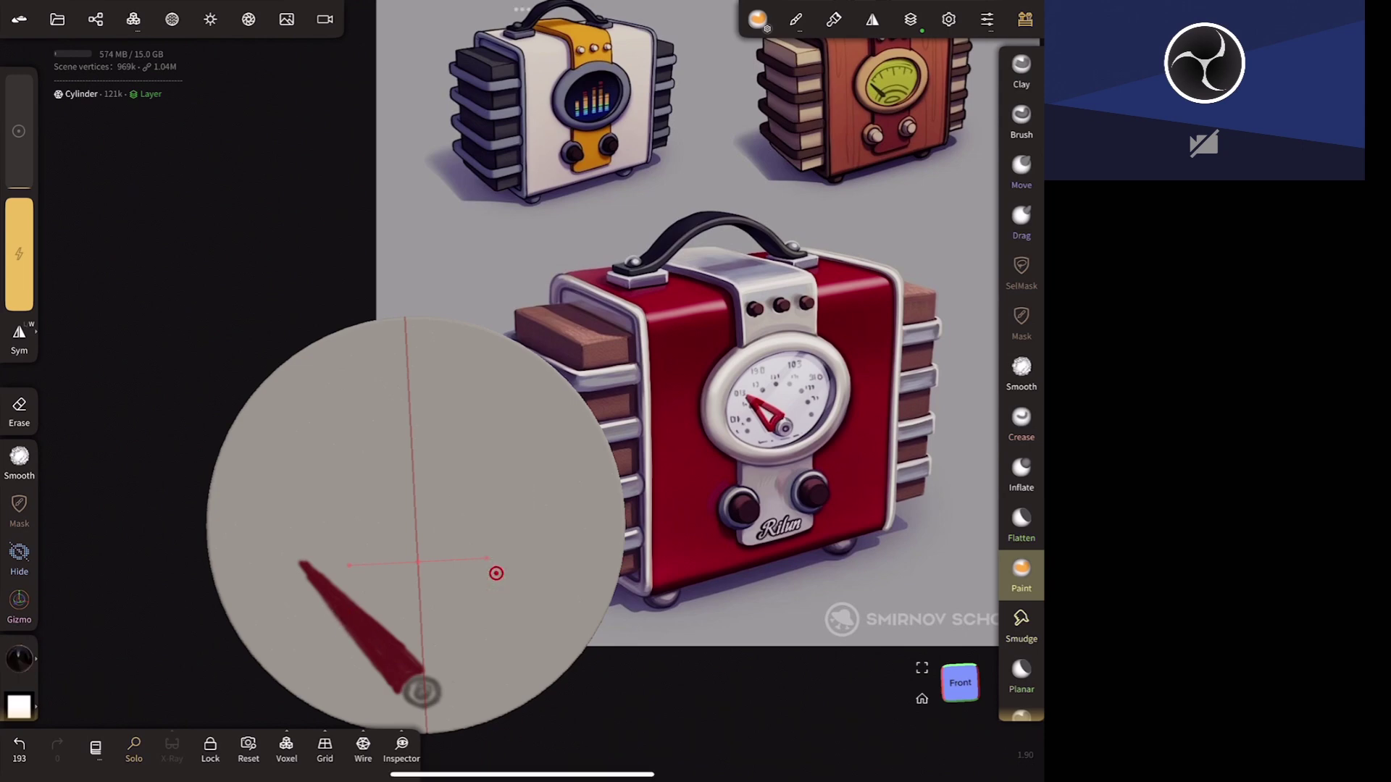
{"action": "left_click", "coordinate": [497, 524]}
{"action": "key", "text": "ctrl+z"}
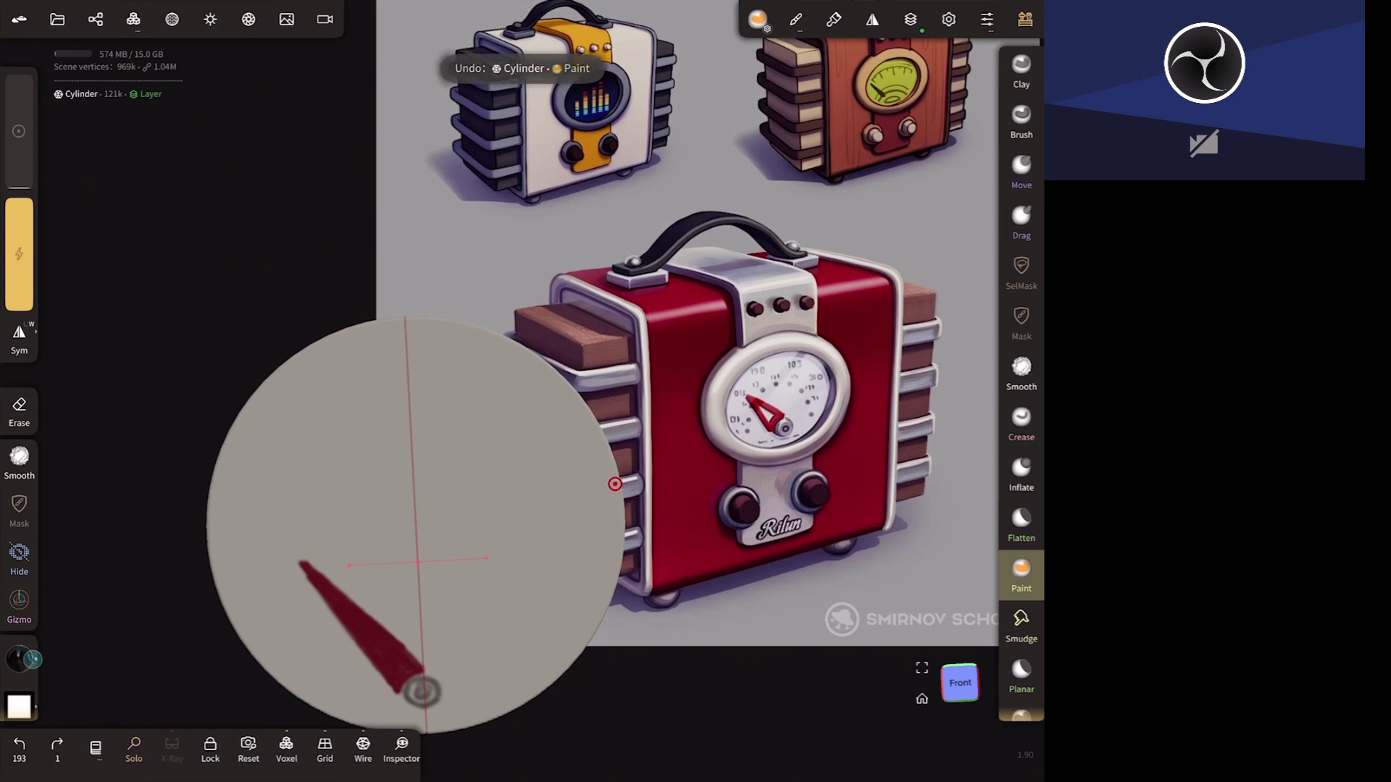
{"action": "left_click", "coordinate": [19, 658]}
{"action": "left_click", "coordinate": [221, 525]}
{"action": "left_click", "coordinate": [449, 487]}
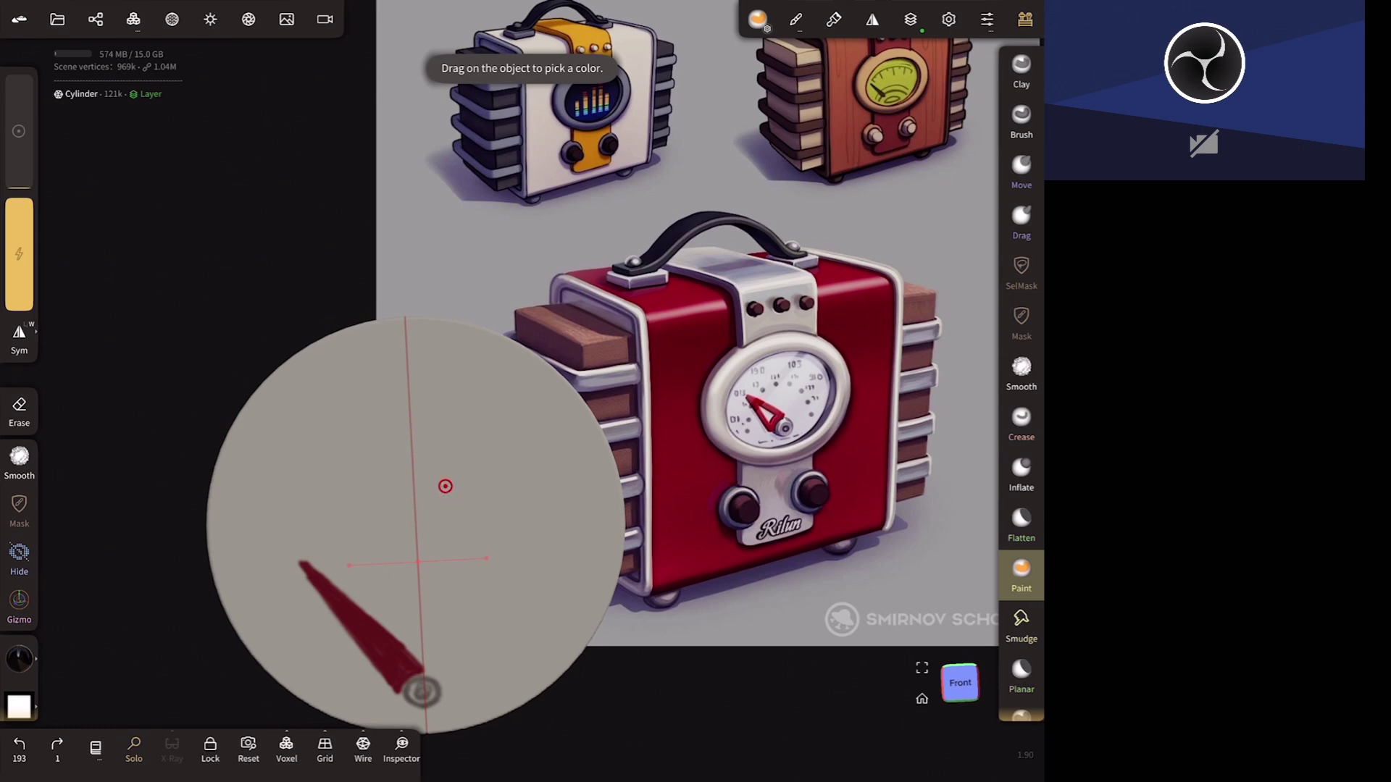
{"action": "left_click", "coordinate": [910, 19]}
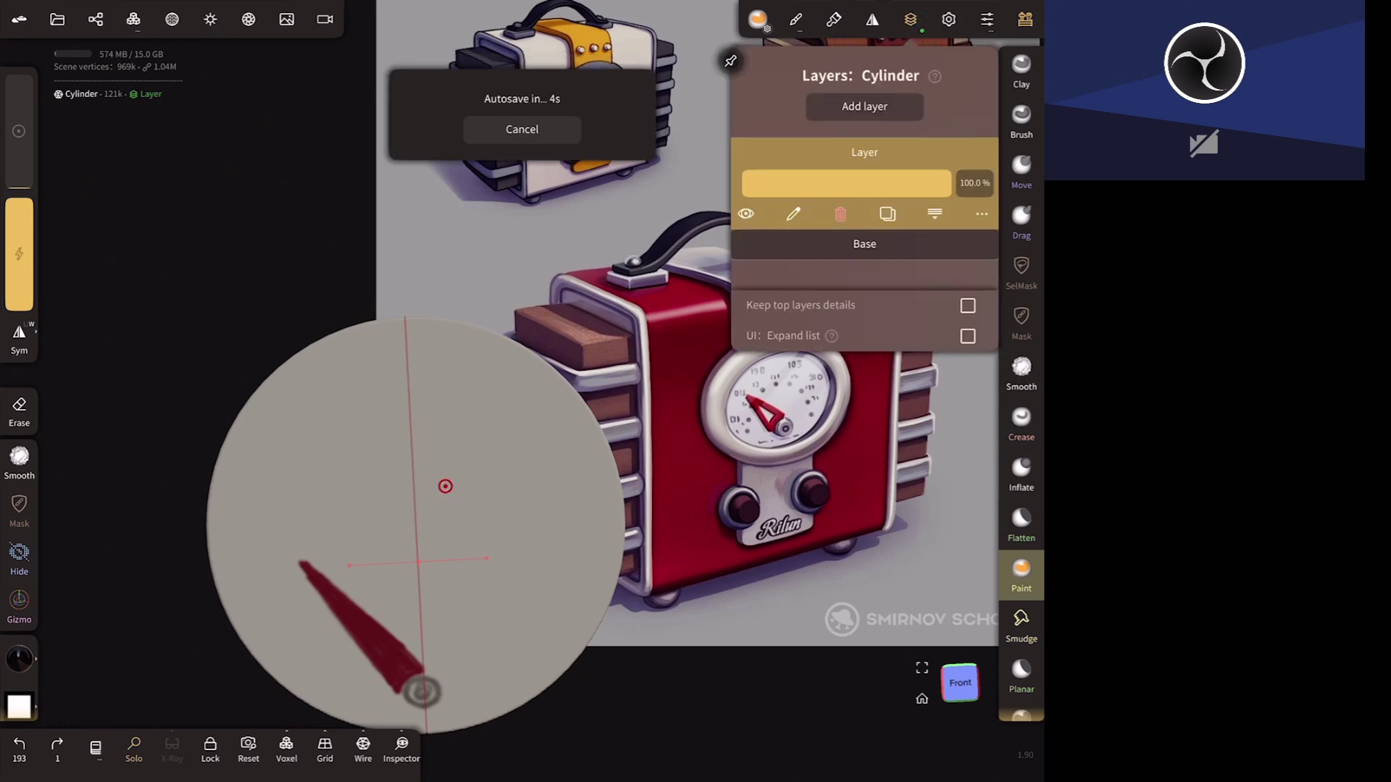
{"action": "left_click_drag", "start_coordinate": [691, 683], "coordinate": [753, 628]}
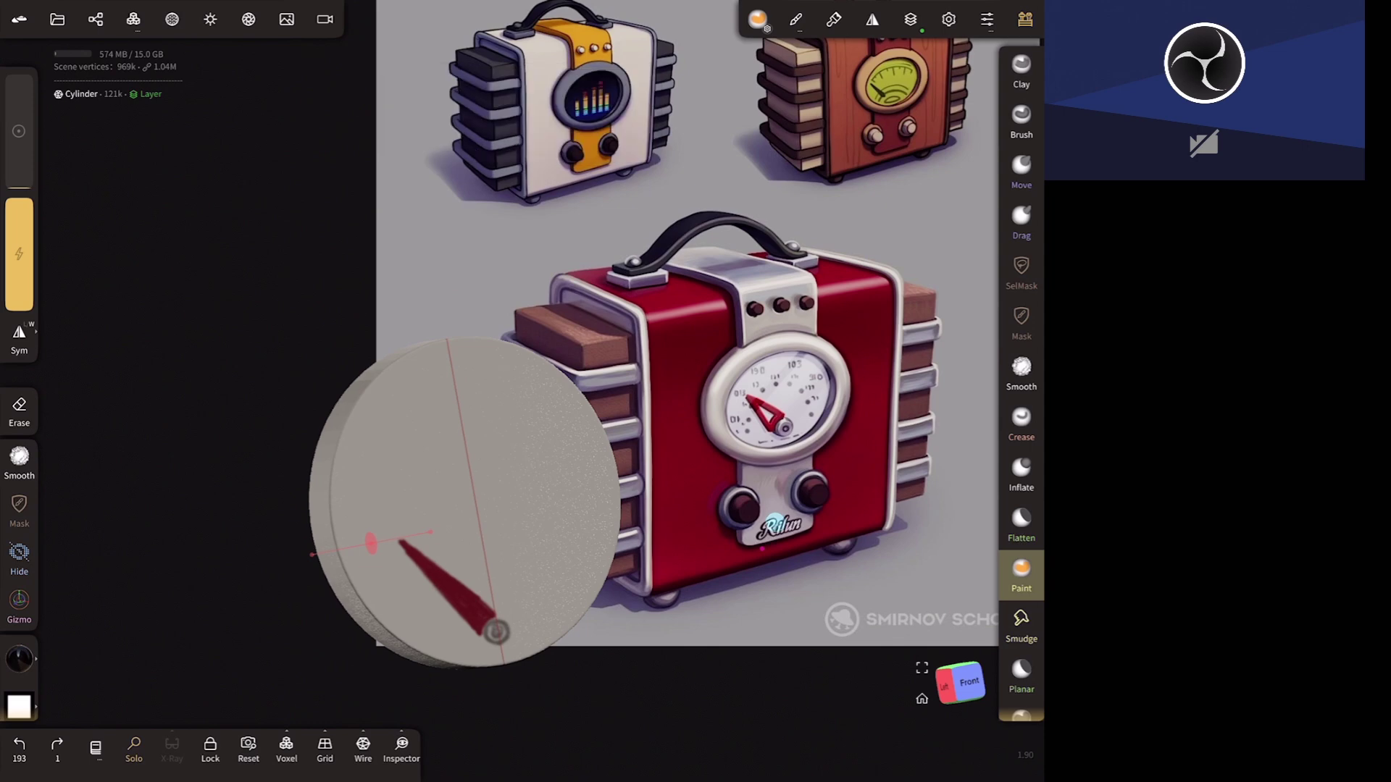
- Sample the needle's red and paint over it to thicken the needle
{"action": "left_click", "coordinate": [775, 522]}
{"action": "left_click_drag", "start_coordinate": [458, 597], "coordinate": [452, 619]}
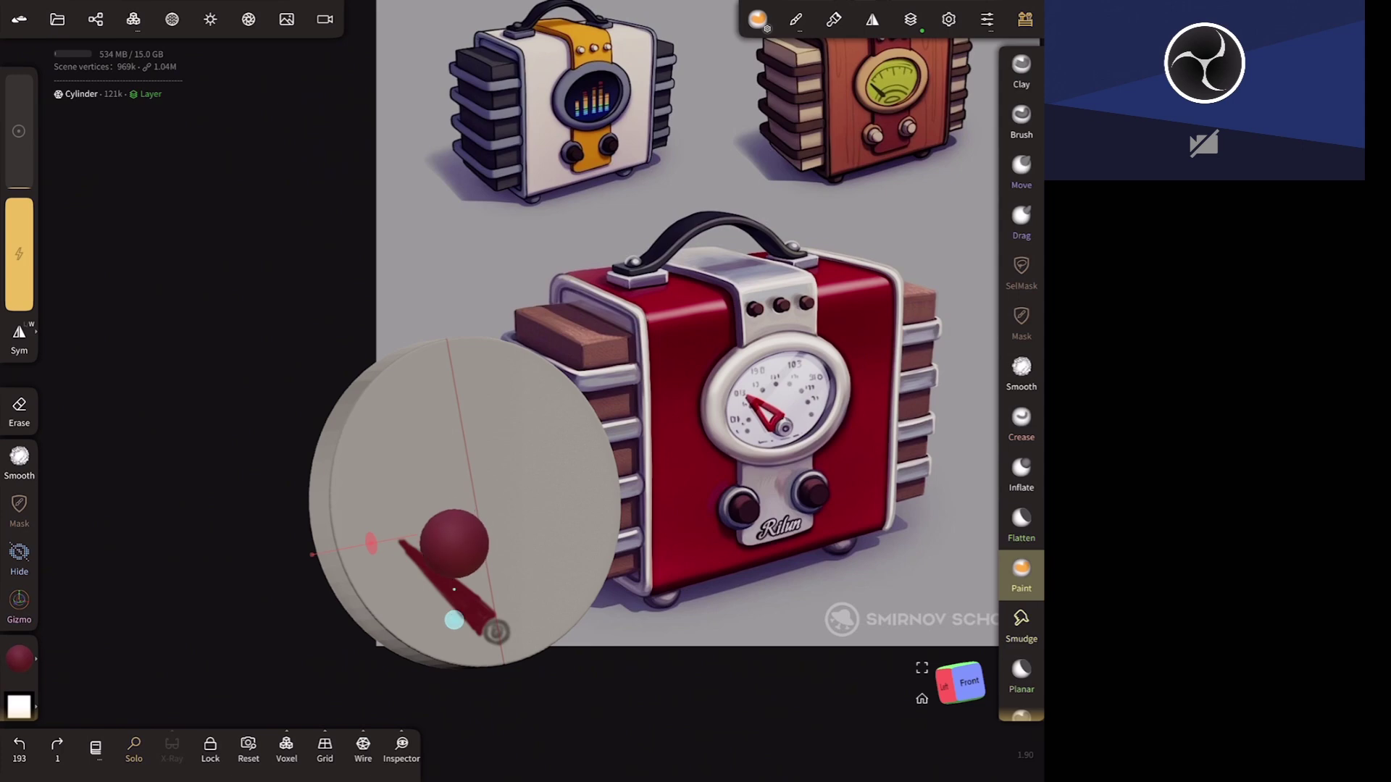
{"action": "mouse_move", "coordinate": [407, 557]}
{"action": "left_mouse_down"}
{"action": "mouse_move", "coordinate": [475, 634]}
{"action": "mouse_move", "coordinate": [444, 573]}
{"action": "left_mouse_up"}
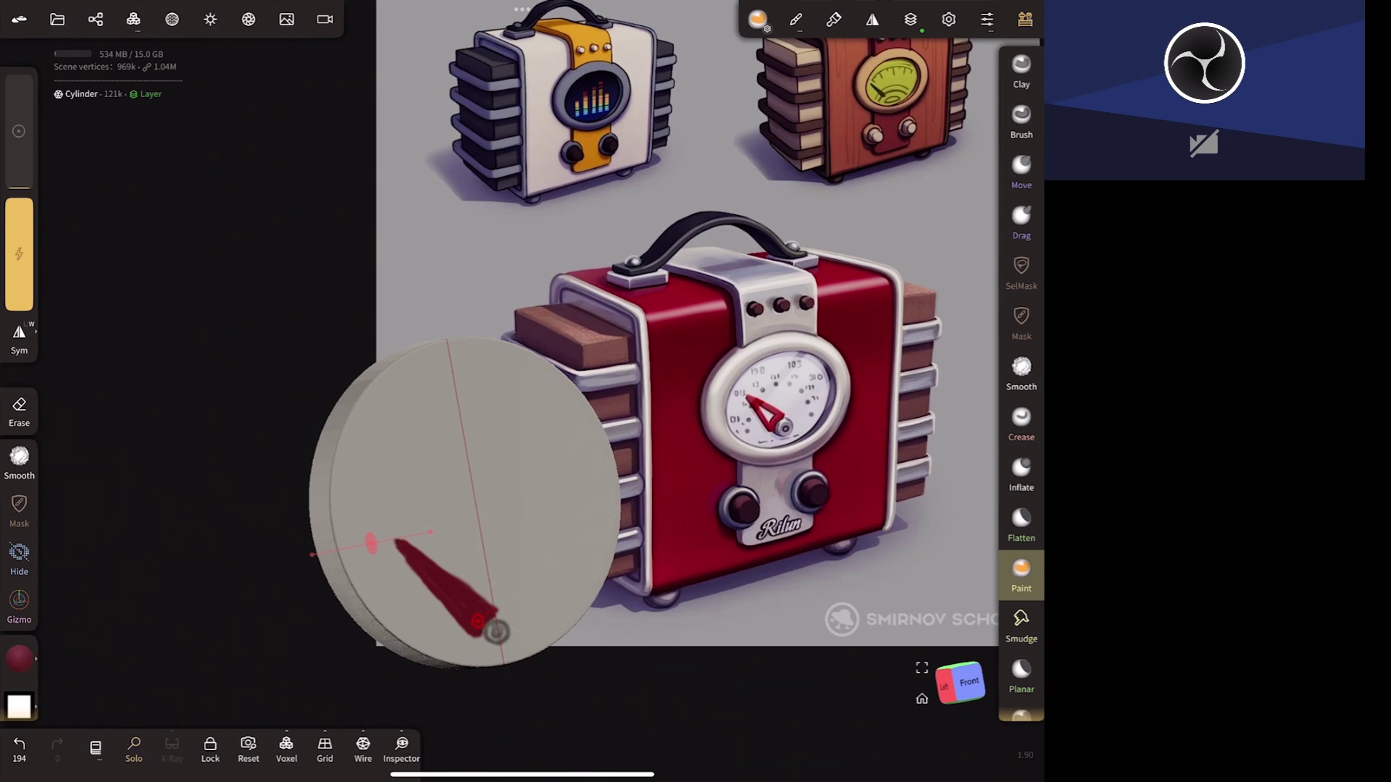
- Fill the needle's middle with light #eeeeee paint, then set the colour to #555555
{"action": "left_click", "coordinate": [20, 659]}
{"action": "left_click_drag", "start_coordinate": [61, 616], "coordinate": [62, 550]}
{"action": "left_click_drag", "start_coordinate": [397, 542], "coordinate": [496, 630]}
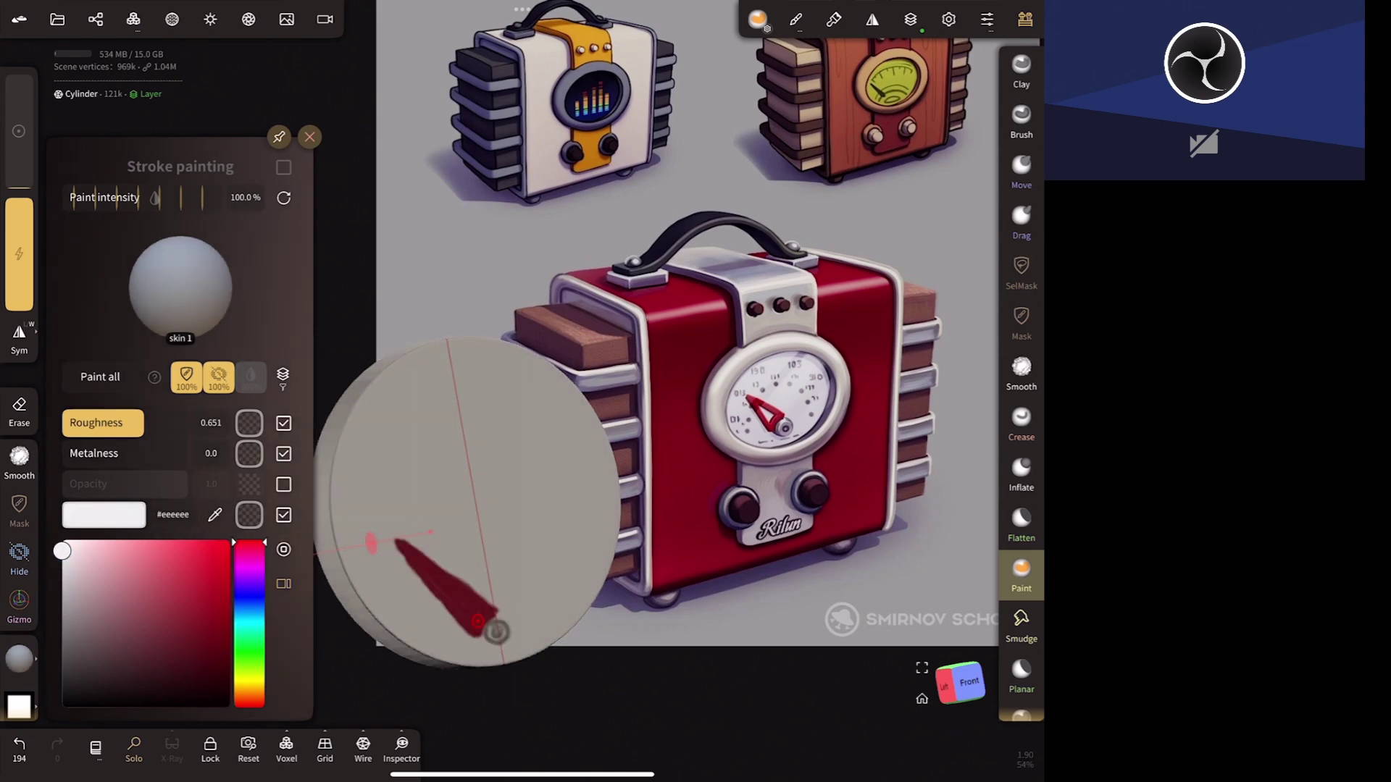
{"action": "mouse_move", "coordinate": [402, 546]}
{"action": "left_mouse_down"}
{"action": "mouse_move", "coordinate": [470, 620]}
{"action": "mouse_move", "coordinate": [417, 559]}
{"action": "mouse_move", "coordinate": [455, 596]}
{"action": "left_mouse_up"}
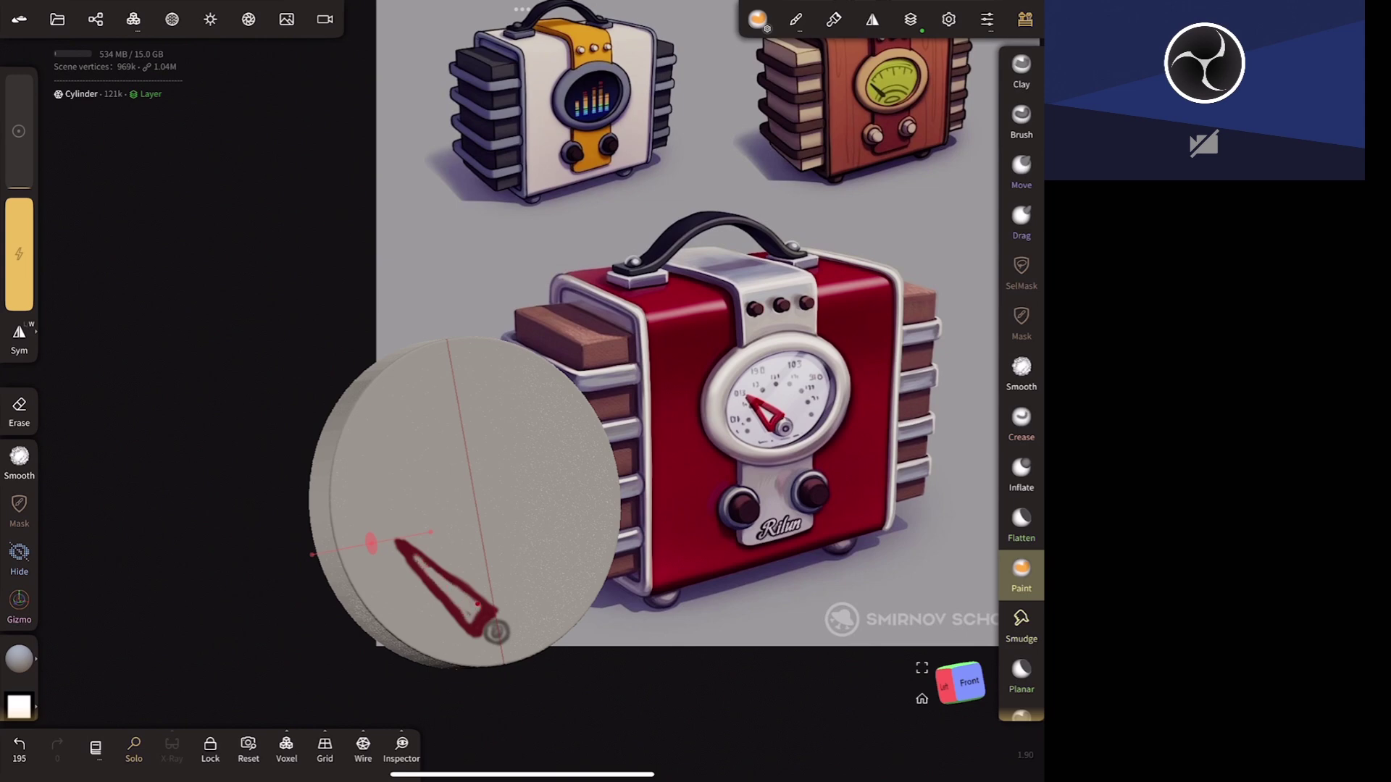
{"action": "scroll", "coordinate": [826, 521], "scroll_direction": "down", "scroll_amount": 3}
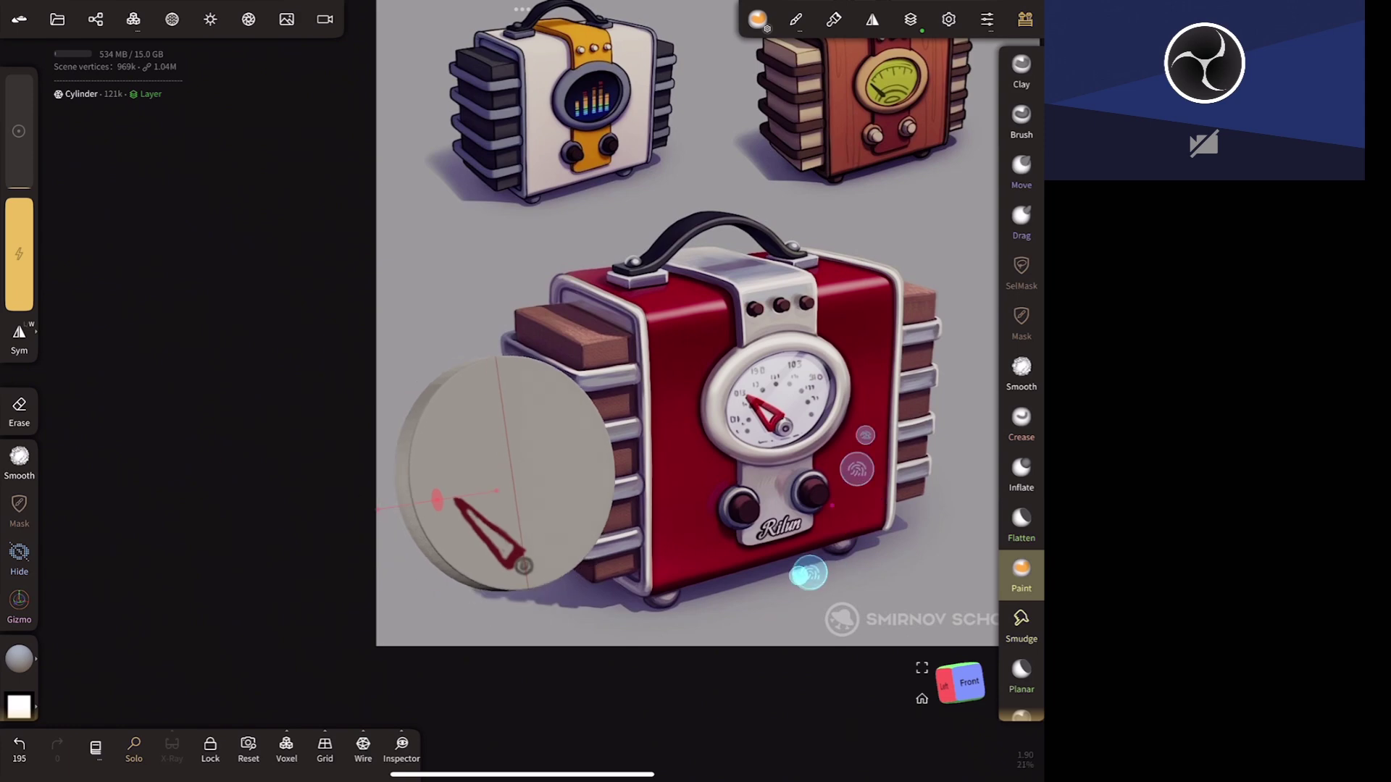
{"action": "scroll", "coordinate": [807, 574], "scroll_direction": "up", "scroll_amount": 2}
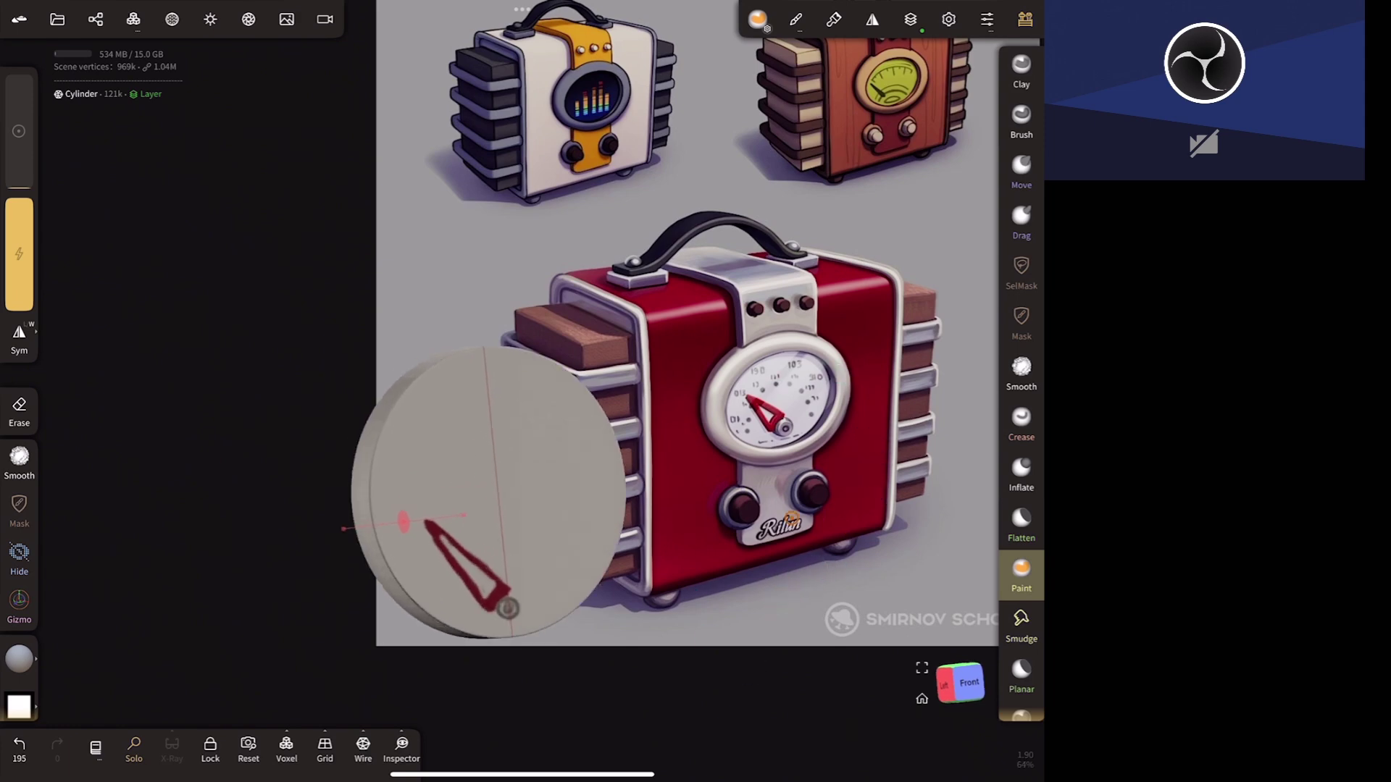
{"action": "left_click", "coordinate": [20, 658]}
{"action": "left_click_drag", "start_coordinate": [56, 652], "coordinate": [61, 652]}
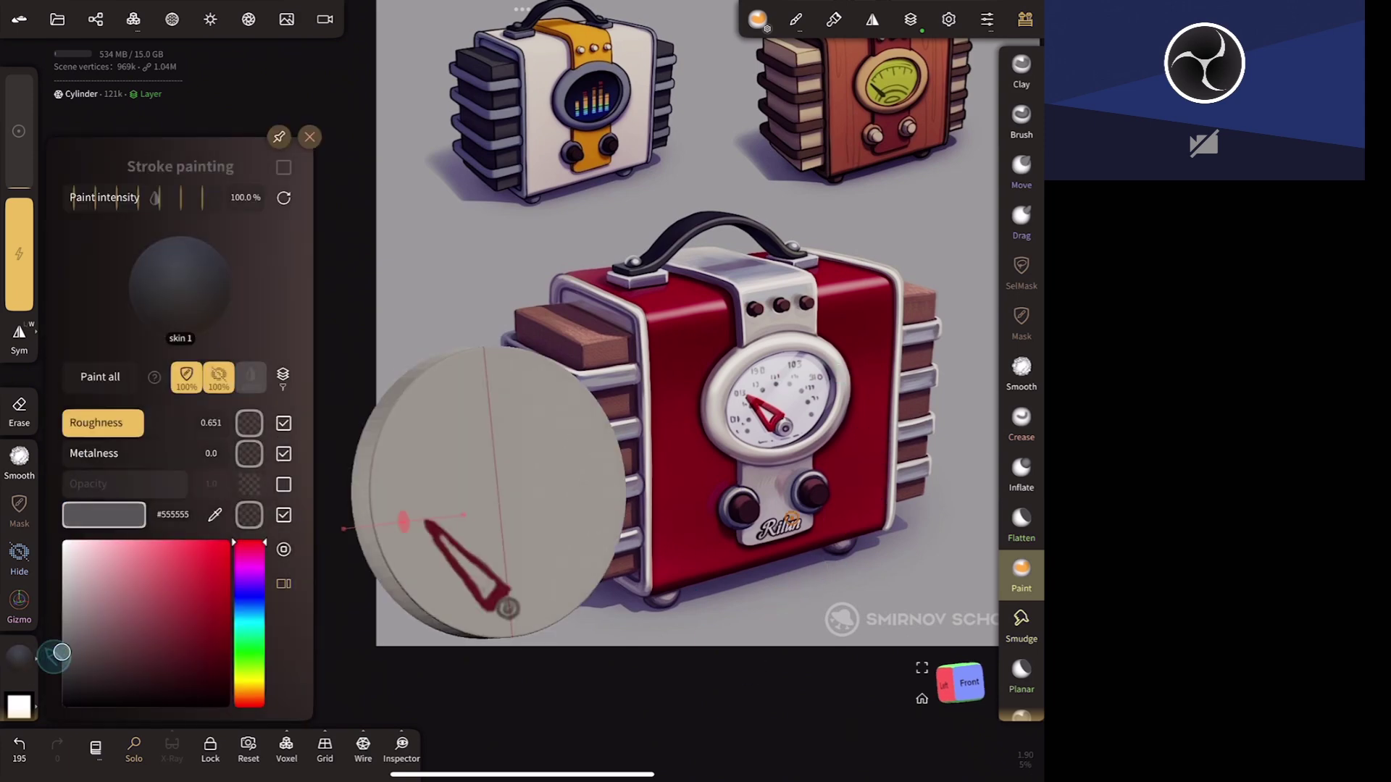
- Paint numbers 101 and 102 with tick dots on the dial's left side in dark grey
{"action": "left_click", "coordinate": [442, 588]}
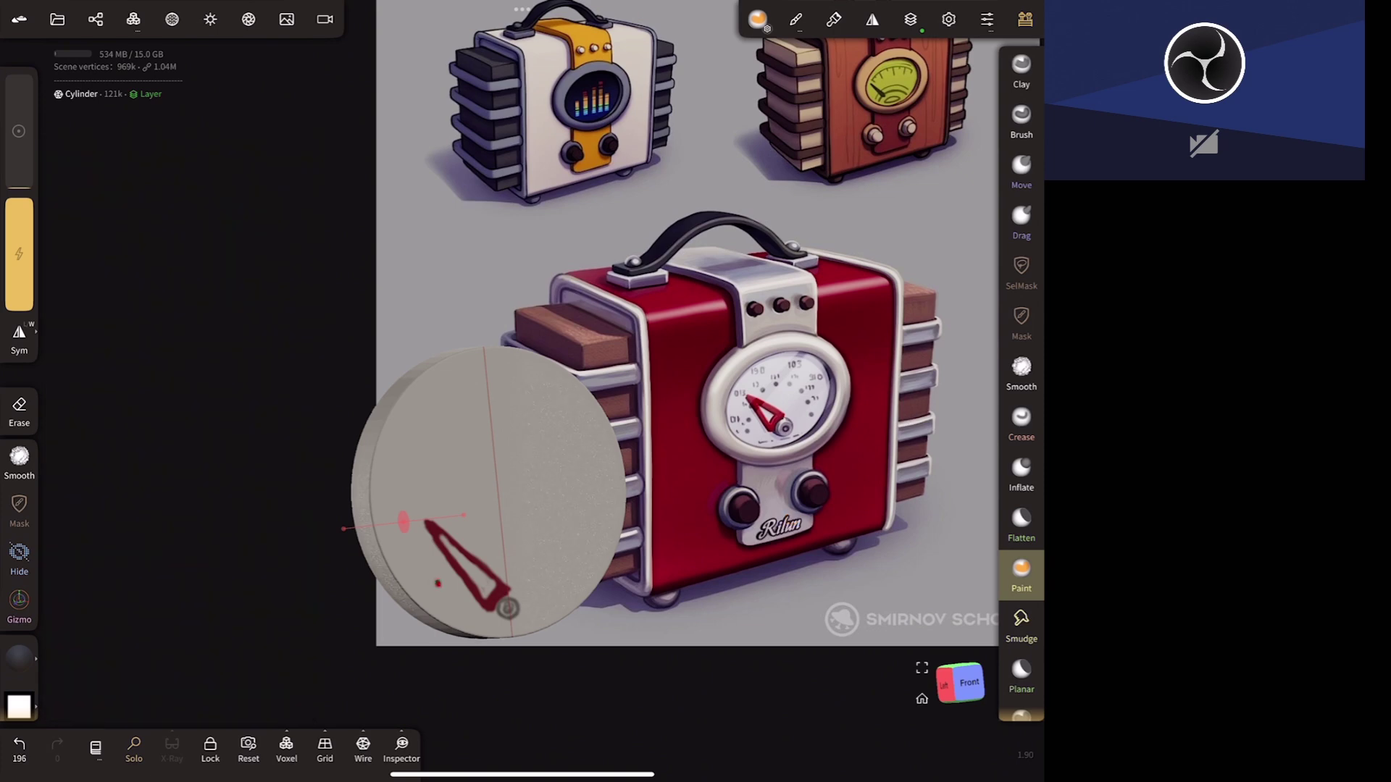
{"action": "left_click", "coordinate": [442, 587]}
{"action": "left_click_drag", "start_coordinate": [402, 547], "coordinate": [408, 560]}
{"action": "left_click_drag", "start_coordinate": [391, 462], "coordinate": [400, 483]}
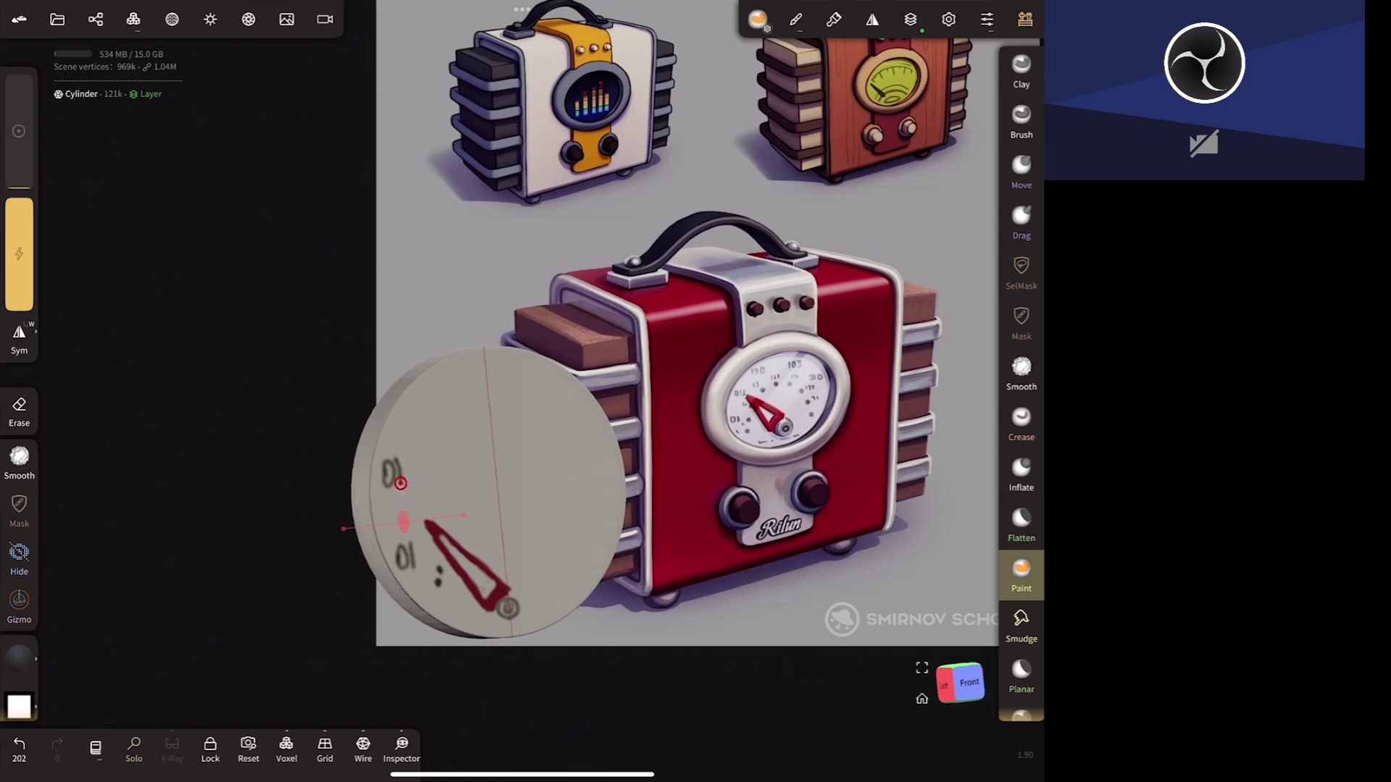
{"action": "left_click", "coordinate": [438, 461]}
{"action": "left_click", "coordinate": [415, 514]}
{"action": "left_click", "coordinate": [449, 403]}
{"action": "left_click_drag", "start_coordinate": [432, 381], "coordinate": [426, 395]}
{"action": "left_click_drag", "start_coordinate": [438, 379], "coordinate": [446, 395]}
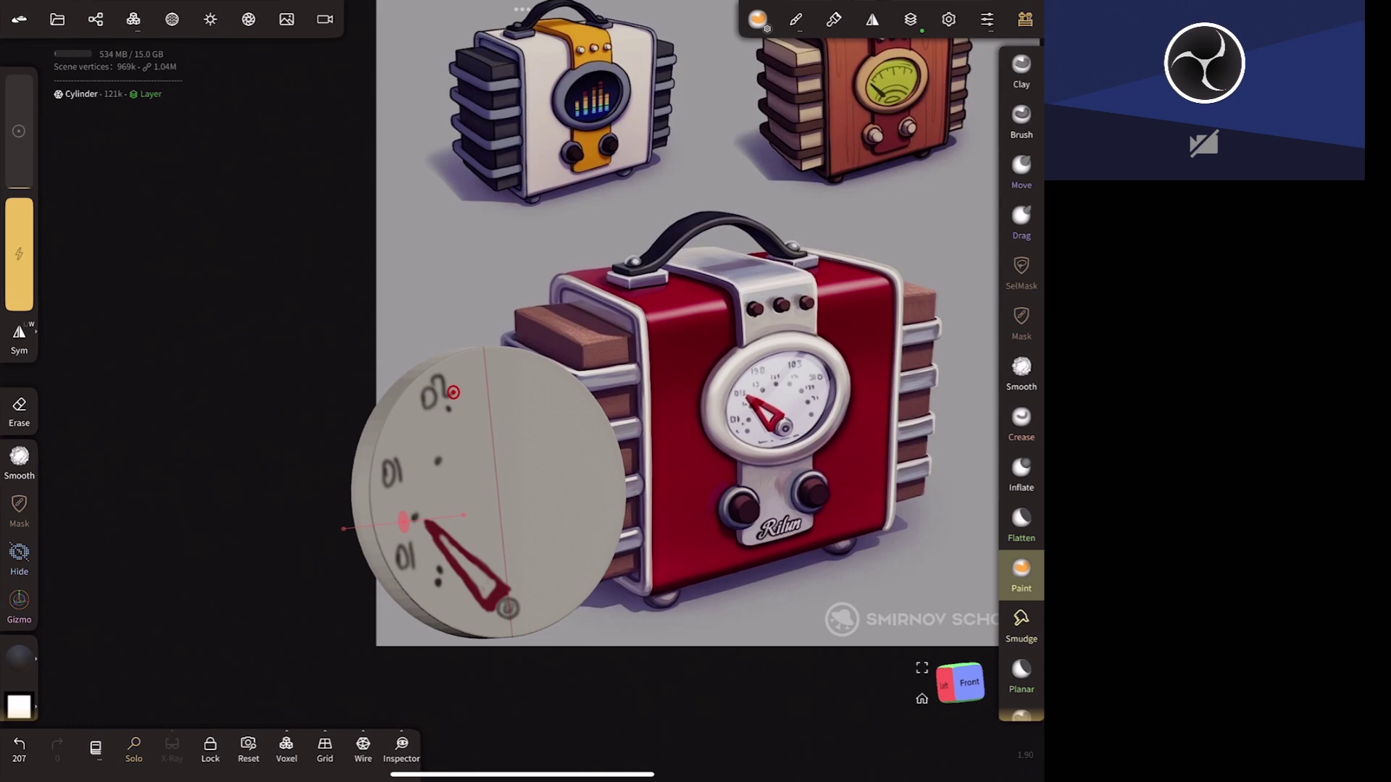
{"action": "left_click_drag", "start_coordinate": [425, 395], "coordinate": [378, 493]}
{"action": "left_click_drag", "start_coordinate": [398, 549], "coordinate": [394, 569]}
- Paint 103 and 104 with tick dots, plus tick marks along the dial's bottom edge
{"action": "left_click", "coordinate": [503, 402]}
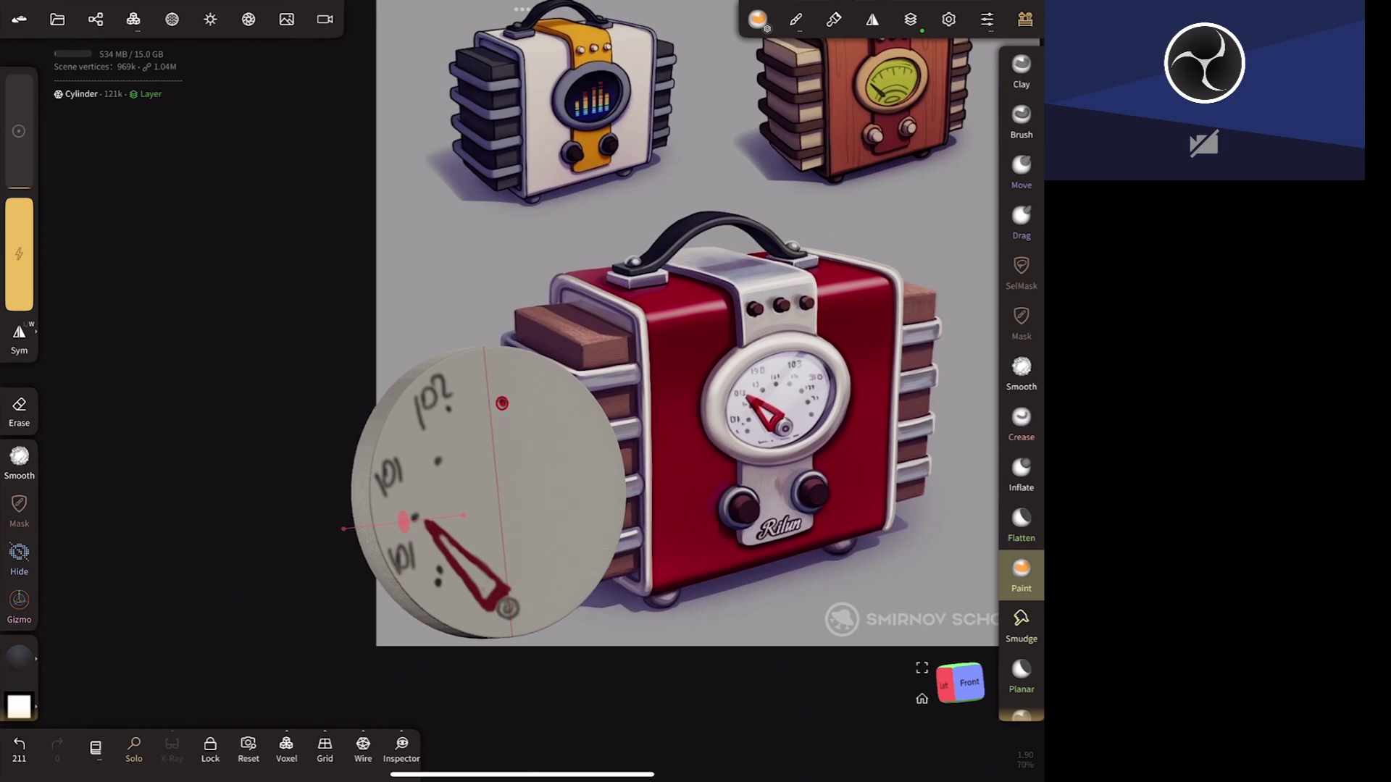
{"action": "left_click", "coordinate": [968, 683]}
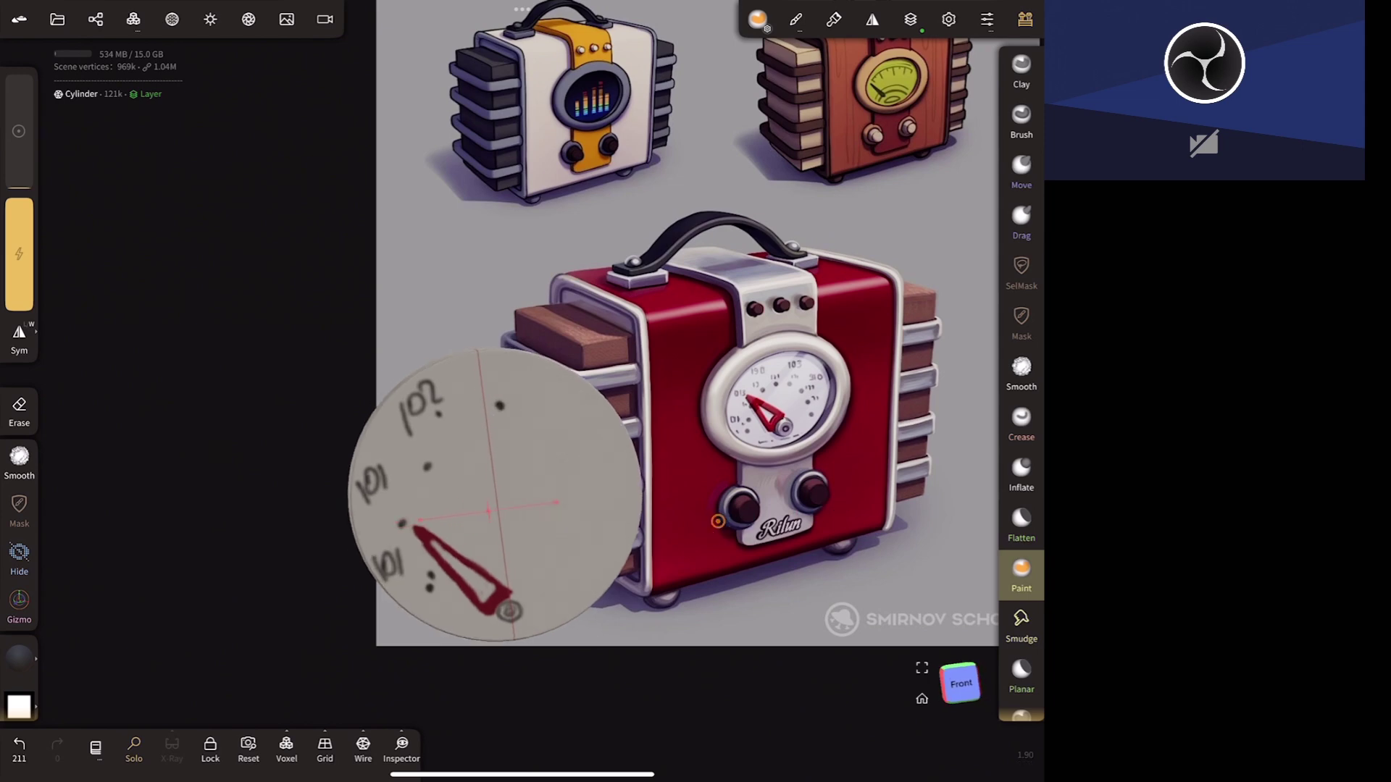
{"action": "mouse_move", "coordinate": [495, 362]}
{"action": "left_mouse_down"}
{"action": "mouse_move", "coordinate": [492, 382]}
{"action": "mouse_move", "coordinate": [511, 367]}
{"action": "mouse_move", "coordinate": [531, 383]}
{"action": "left_mouse_up"}
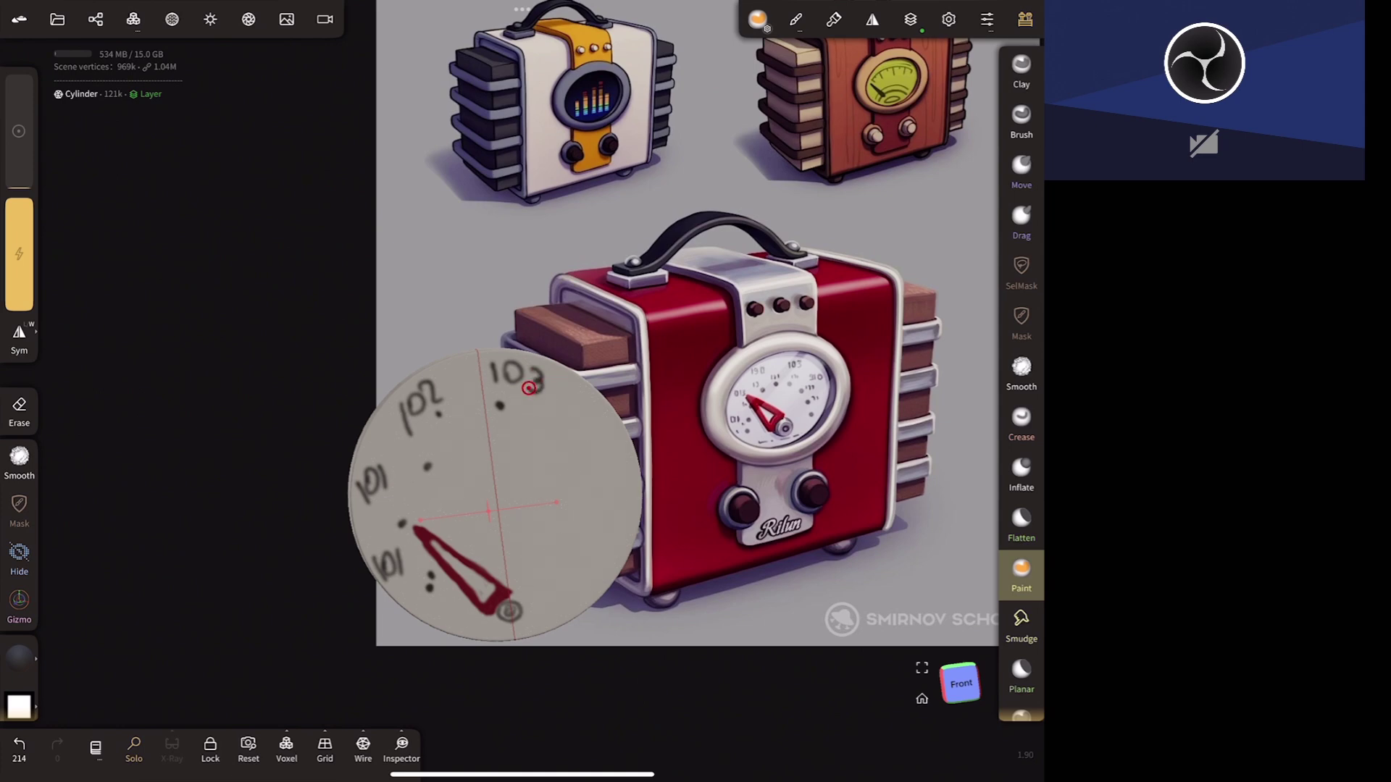
{"action": "left_click", "coordinate": [577, 437]}
{"action": "mouse_move", "coordinate": [587, 403]}
{"action": "left_mouse_down"}
{"action": "mouse_move", "coordinate": [584, 424]}
{"action": "mouse_move", "coordinate": [594, 412]}
{"action": "mouse_move", "coordinate": [616, 436]}
{"action": "left_mouse_up"}
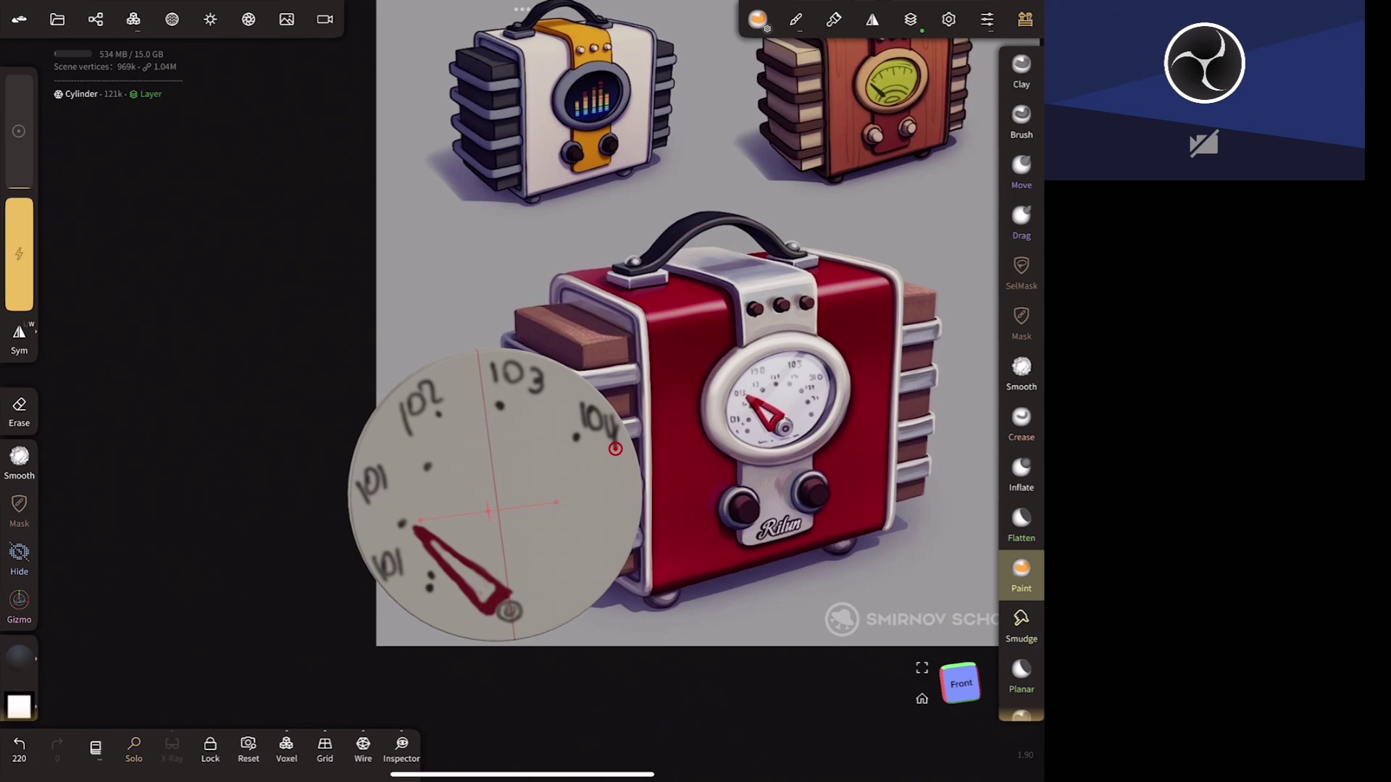
{"action": "left_click", "coordinate": [601, 515]}
{"action": "left_click_drag", "start_coordinate": [481, 631], "coordinate": [557, 619]}
- Exit Solo, then rotate and nudge the dial face with the Gizmo so 101–104 show
{"action": "left_click", "coordinate": [134, 750]}
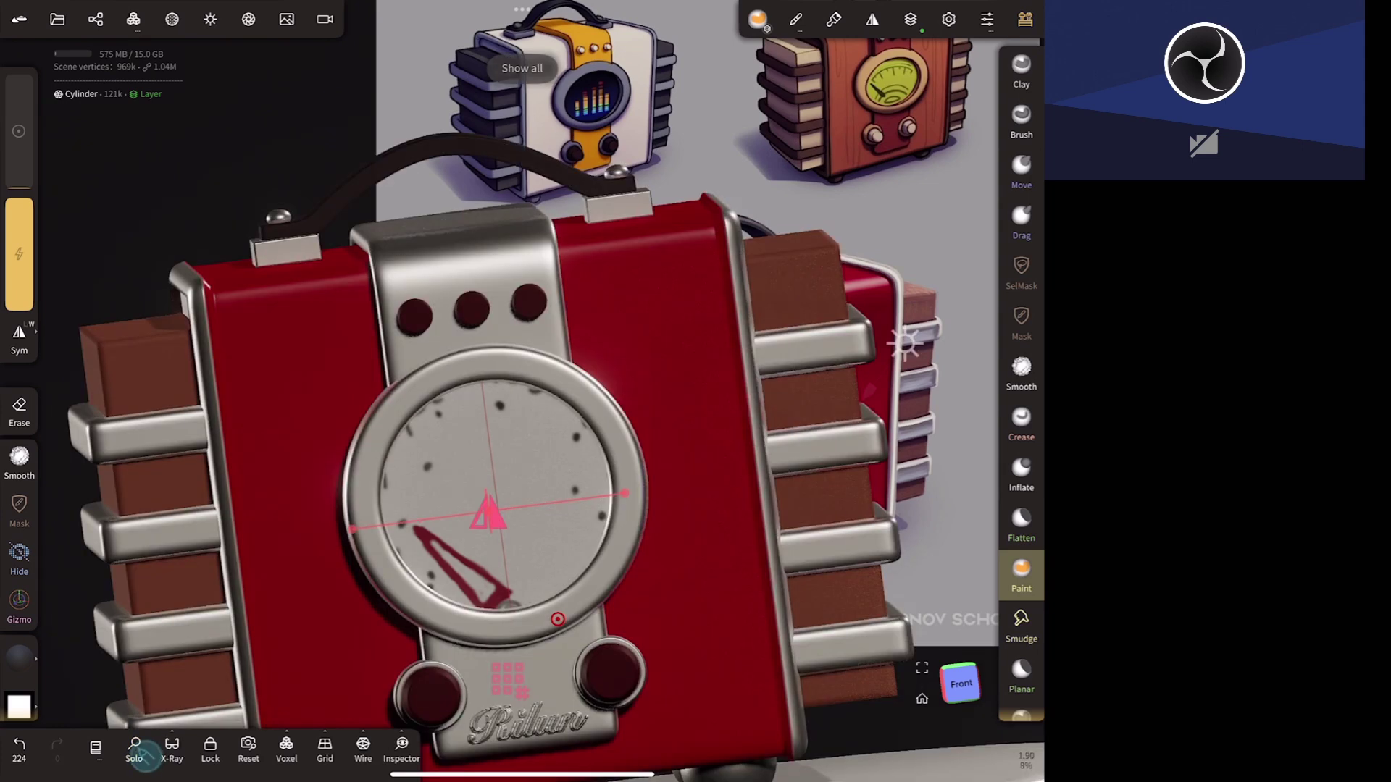
{"action": "mouse_move", "coordinate": [713, 575]}
{"action": "middle_mouse_down"}
{"action": "mouse_move", "coordinate": [835, 511]}
{"action": "mouse_move", "coordinate": [818, 515]}
{"action": "middle_mouse_up"}
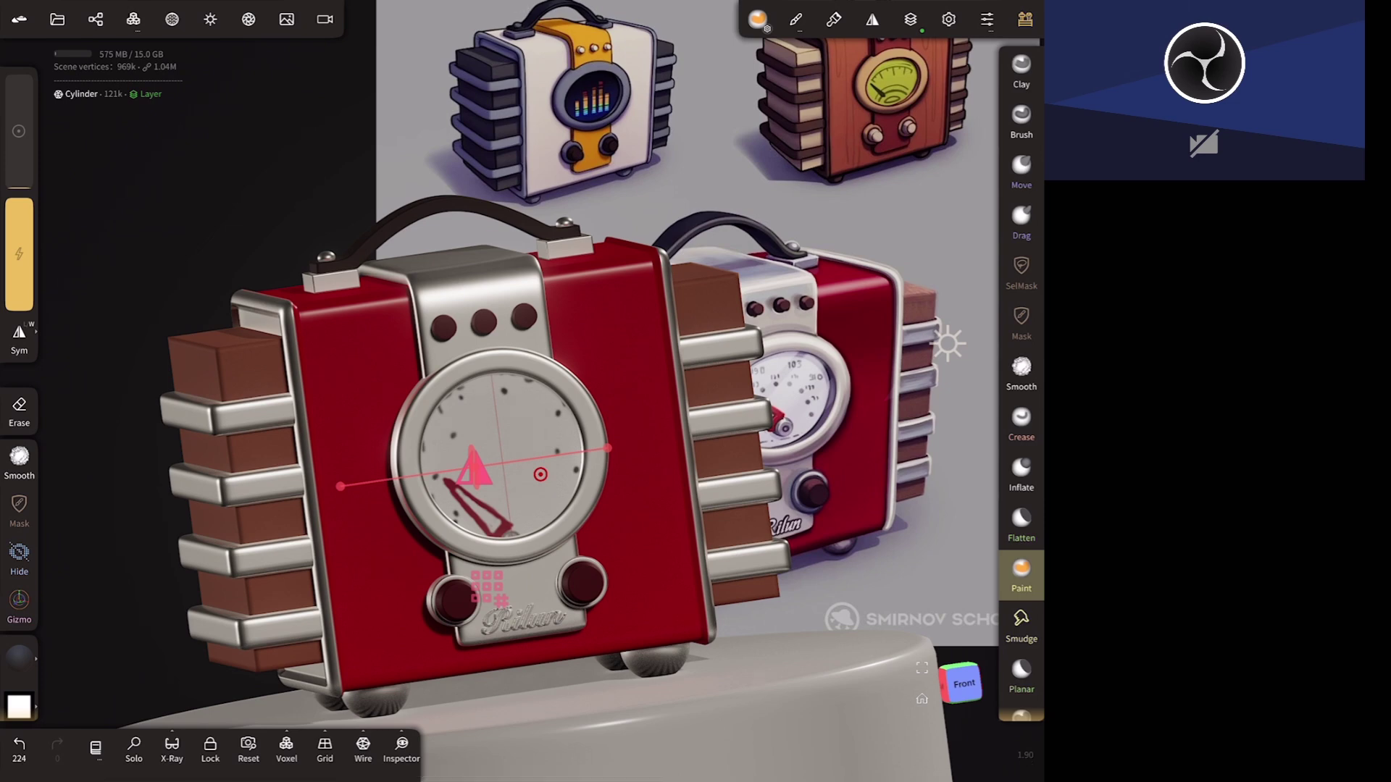
{"action": "left_click", "coordinate": [19, 601]}
{"action": "middle_click_drag", "start_coordinate": [710, 637], "coordinate": [797, 635]}
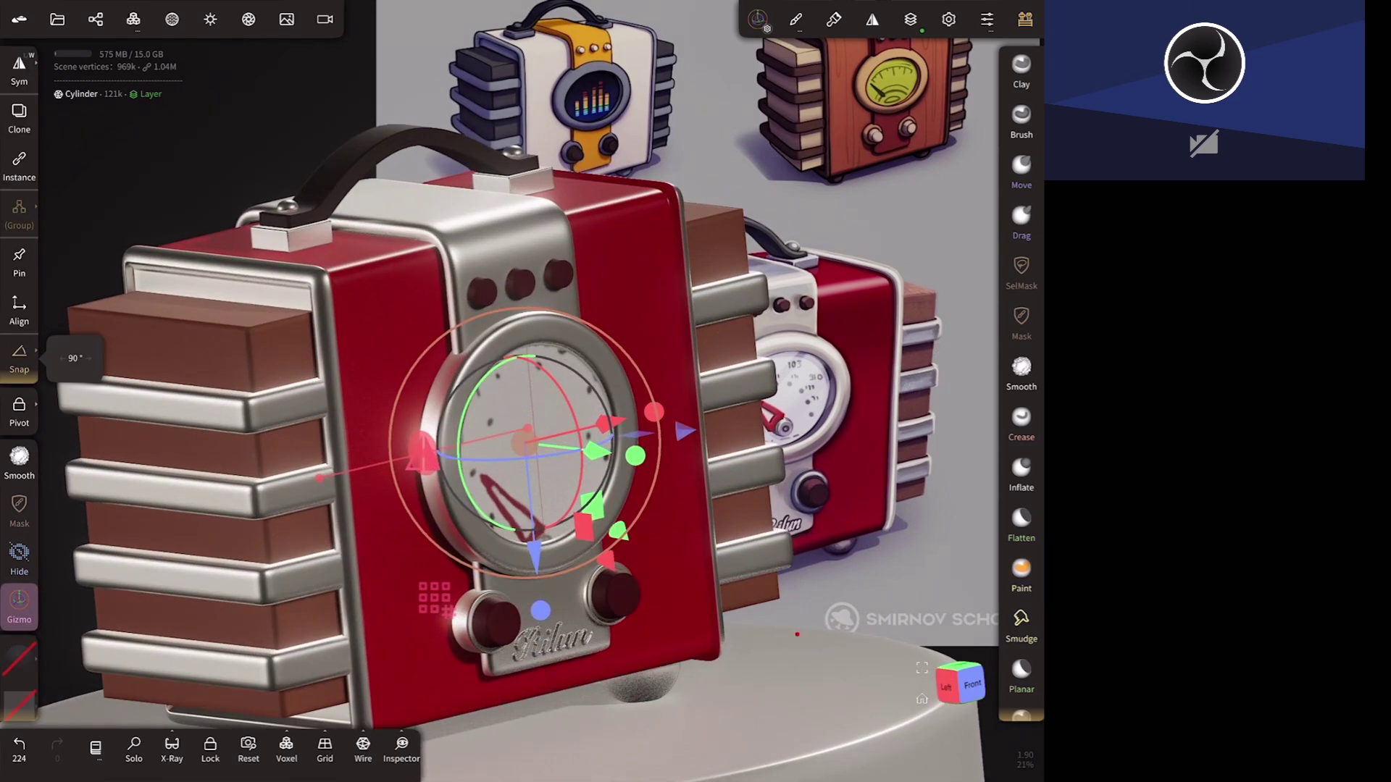
{"action": "left_click_drag", "start_coordinate": [635, 455], "coordinate": [648, 500]}
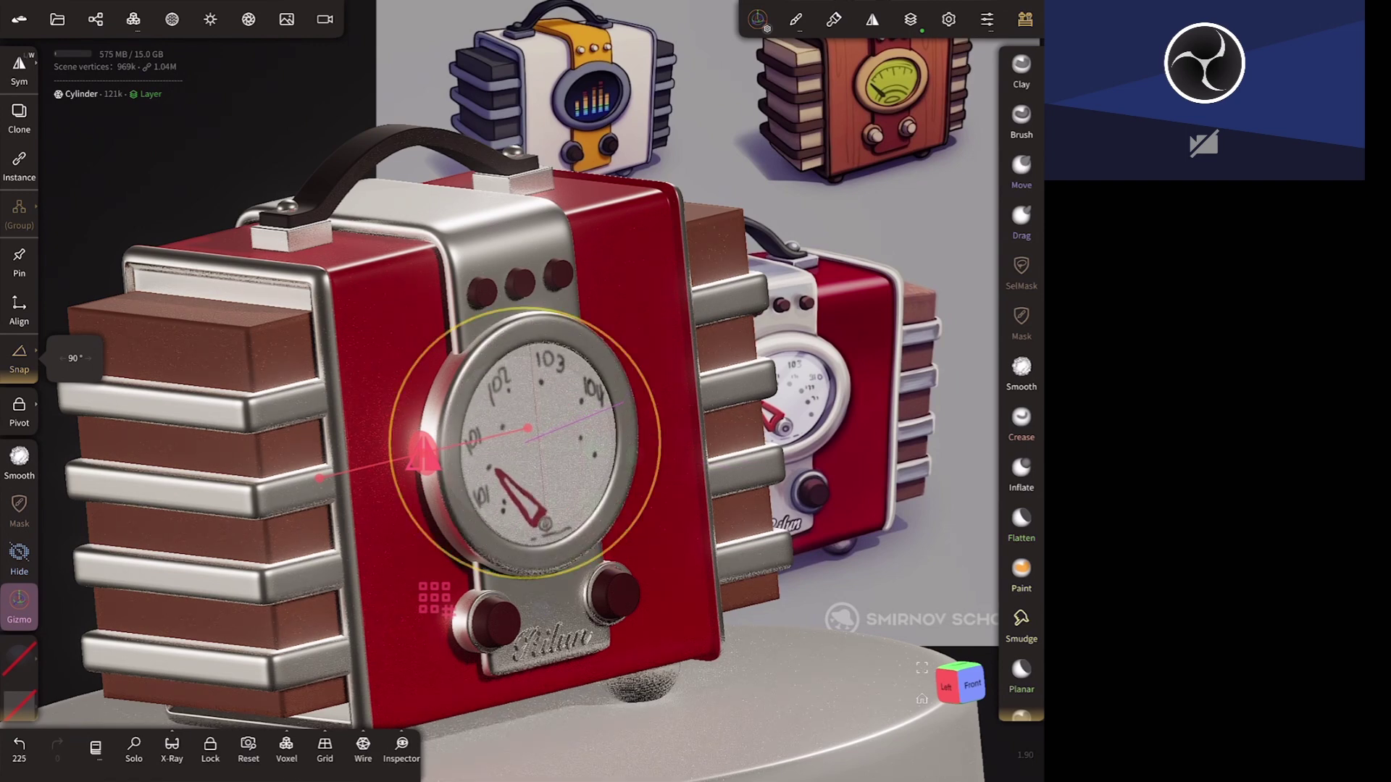
{"action": "left_click_drag", "start_coordinate": [649, 500], "coordinate": [647, 504]}
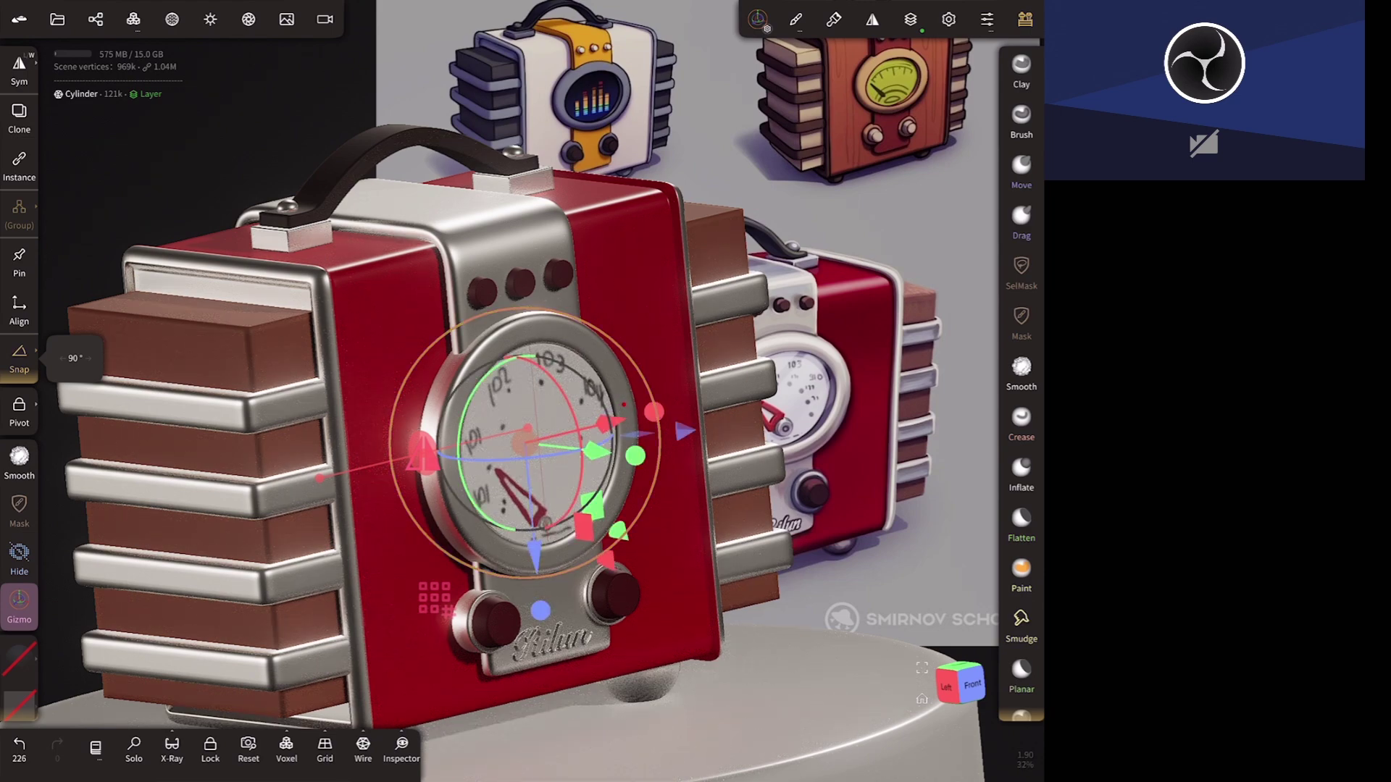
{"action": "left_click_drag", "start_coordinate": [596, 451], "coordinate": [590, 451]}
{"action": "left_click_drag", "start_coordinate": [870, 615], "coordinate": [724, 605]}
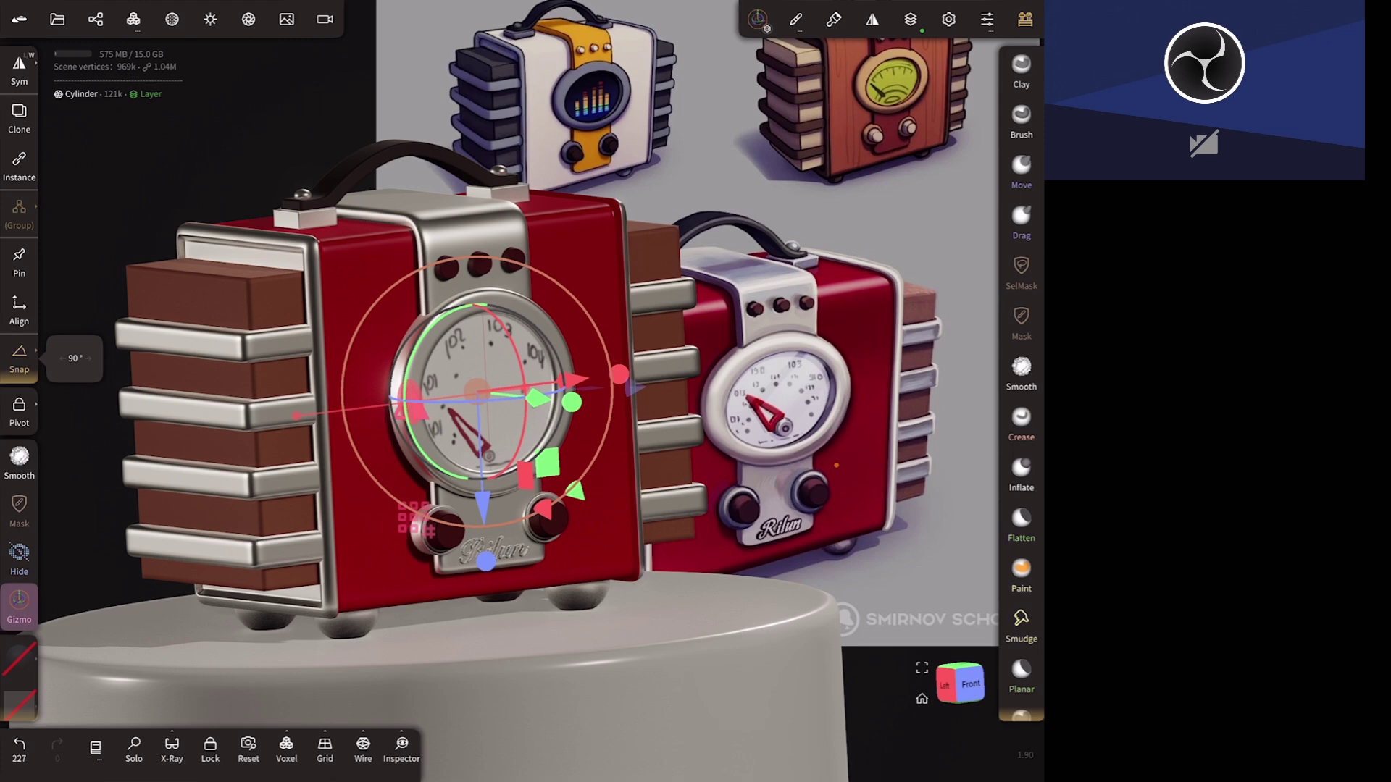
{"action": "scroll", "coordinate": [507, 435], "scroll_direction": "up", "scroll_amount": 3}
- Select the Middle body ext and add a new paint layer to it
{"action": "scroll", "coordinate": [507, 434], "scroll_direction": "up", "scroll_amount": 3}
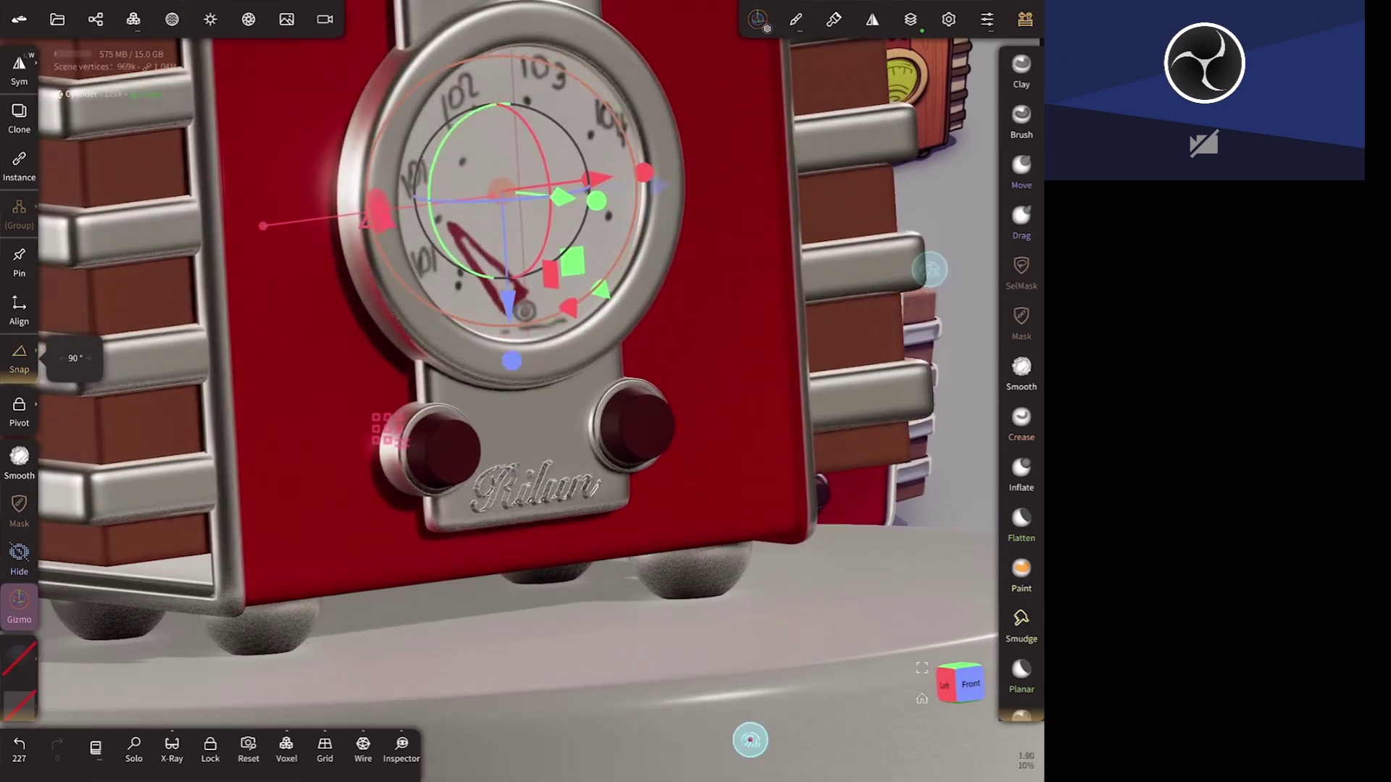
{"action": "scroll", "coordinate": [507, 434], "scroll_direction": "up", "scroll_amount": 3}
{"action": "left_click", "coordinate": [560, 410]}
{"action": "left_click", "coordinate": [911, 19]}
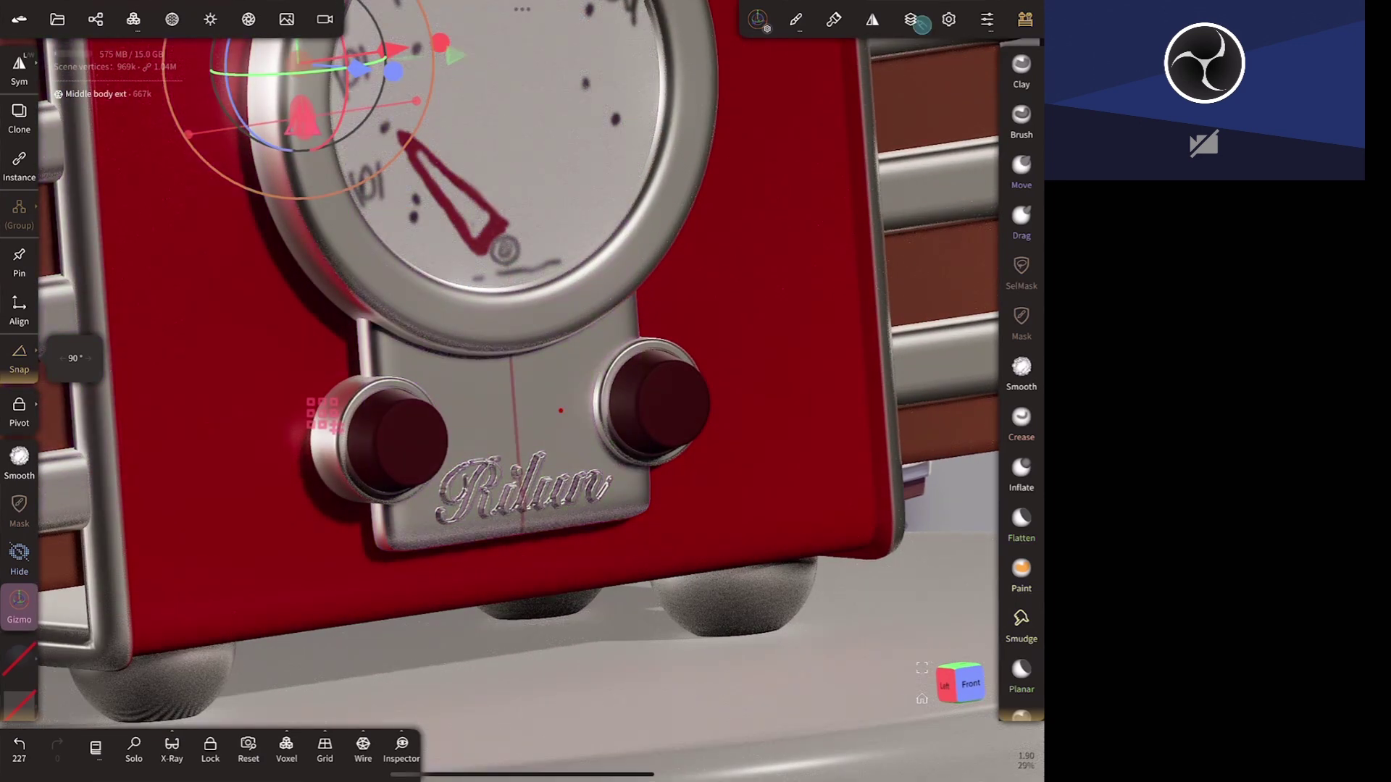
{"action": "left_click", "coordinate": [891, 109]}
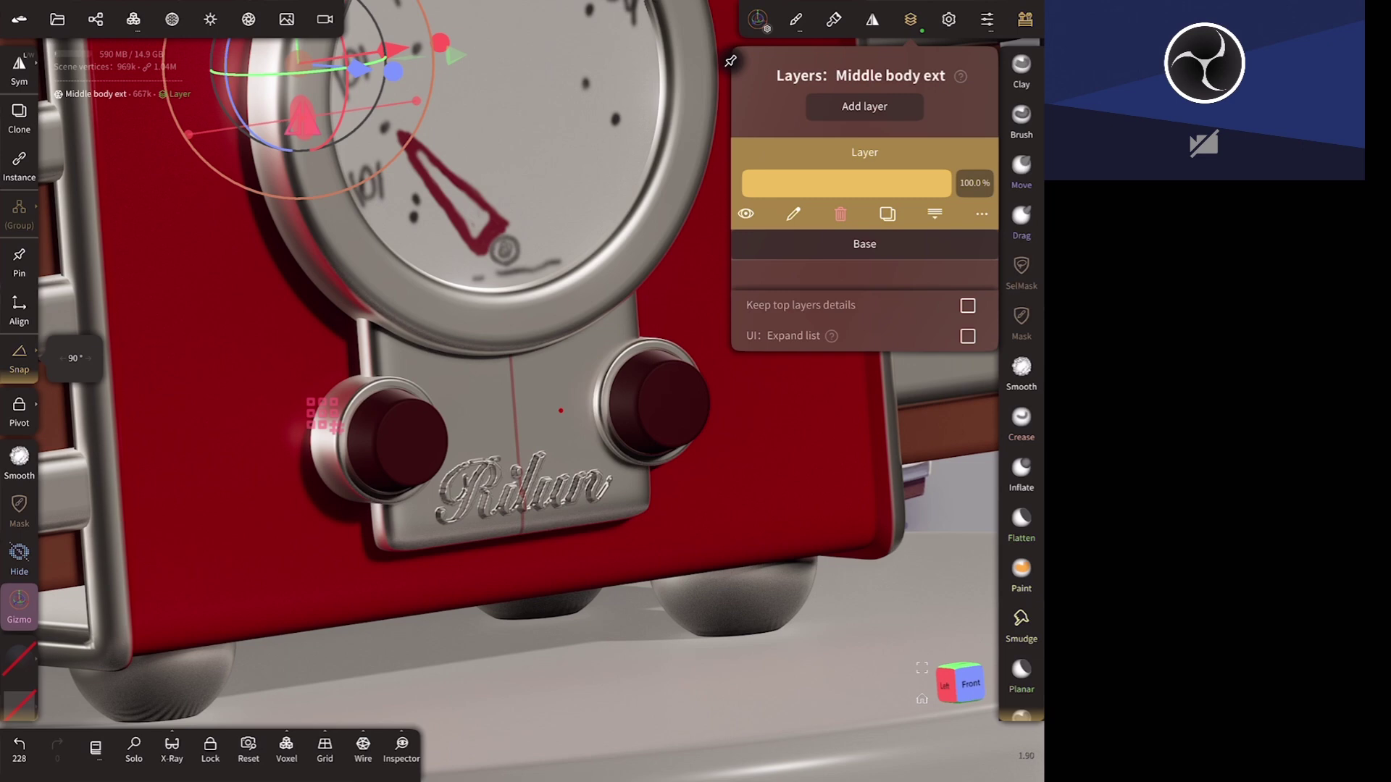
- Pick the dark grey paint colour #454545 and switch to the Paint tool
{"action": "left_click", "coordinate": [19, 660]}
{"action": "left_click_drag", "start_coordinate": [61, 685], "coordinate": [62, 663]}
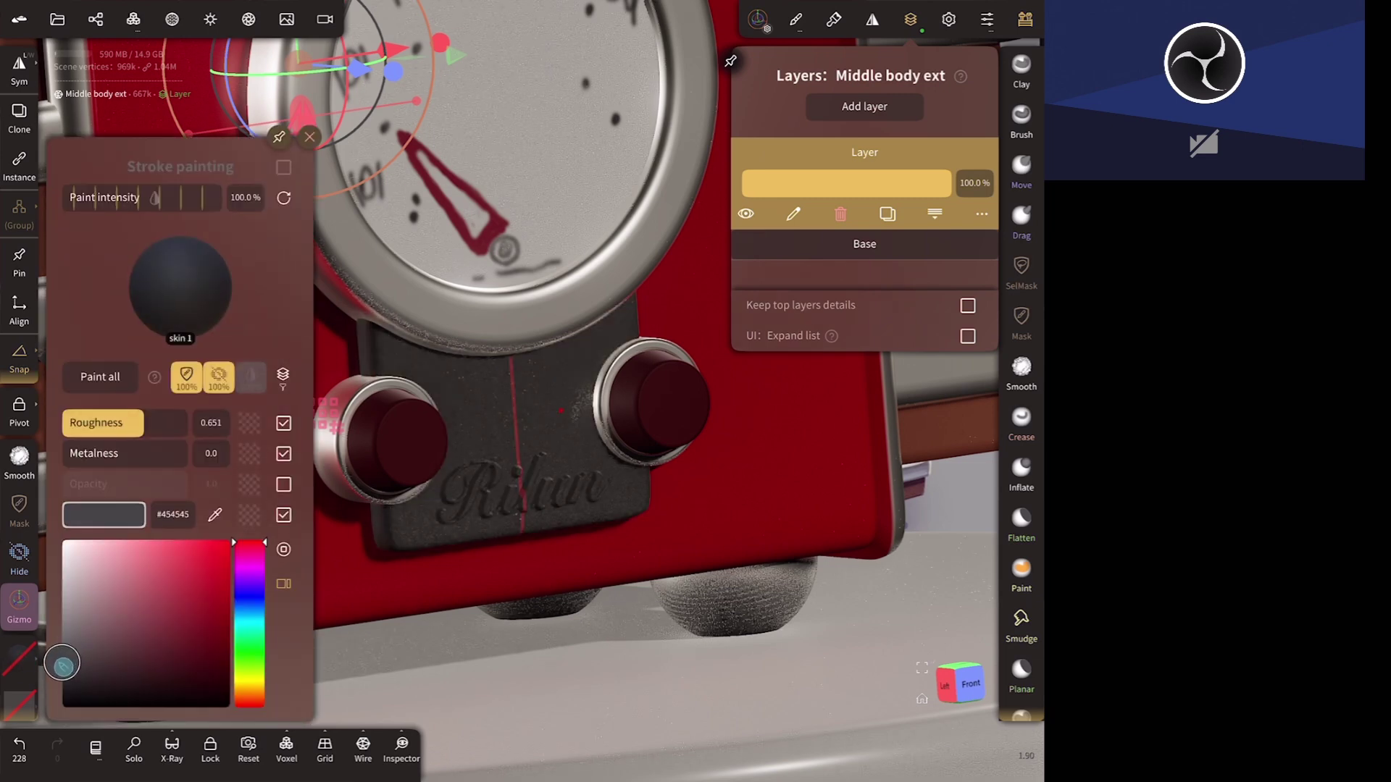
{"action": "mouse_move", "coordinate": [560, 410]}
{"action": "left_mouse_down"}
{"action": "mouse_move", "coordinate": [699, 404]}
{"action": "mouse_move", "coordinate": [758, 364]}
{"action": "mouse_move", "coordinate": [414, 413]}
{"action": "mouse_move", "coordinate": [362, 404]}
{"action": "mouse_move", "coordinate": [381, 505]}
{"action": "left_mouse_up"}
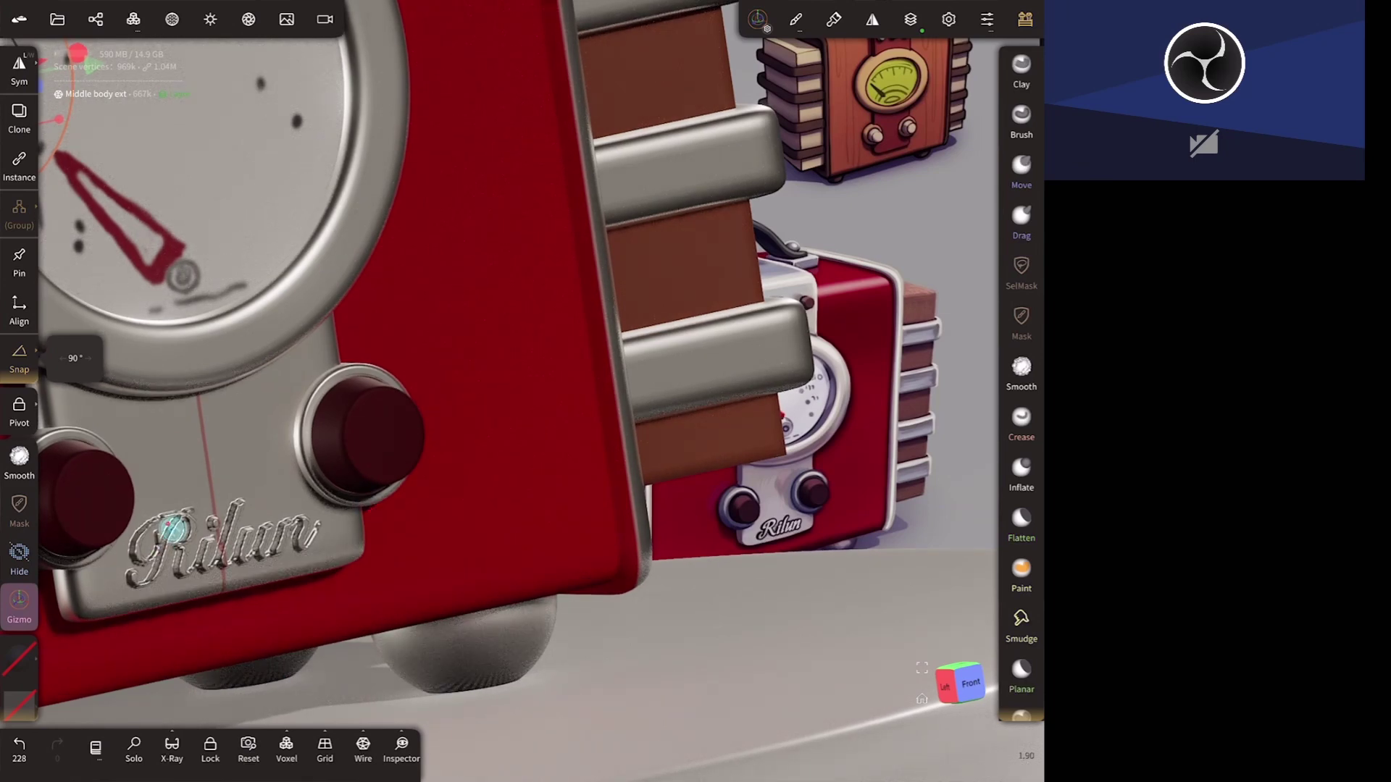
{"action": "left_click", "coordinate": [19, 411]}
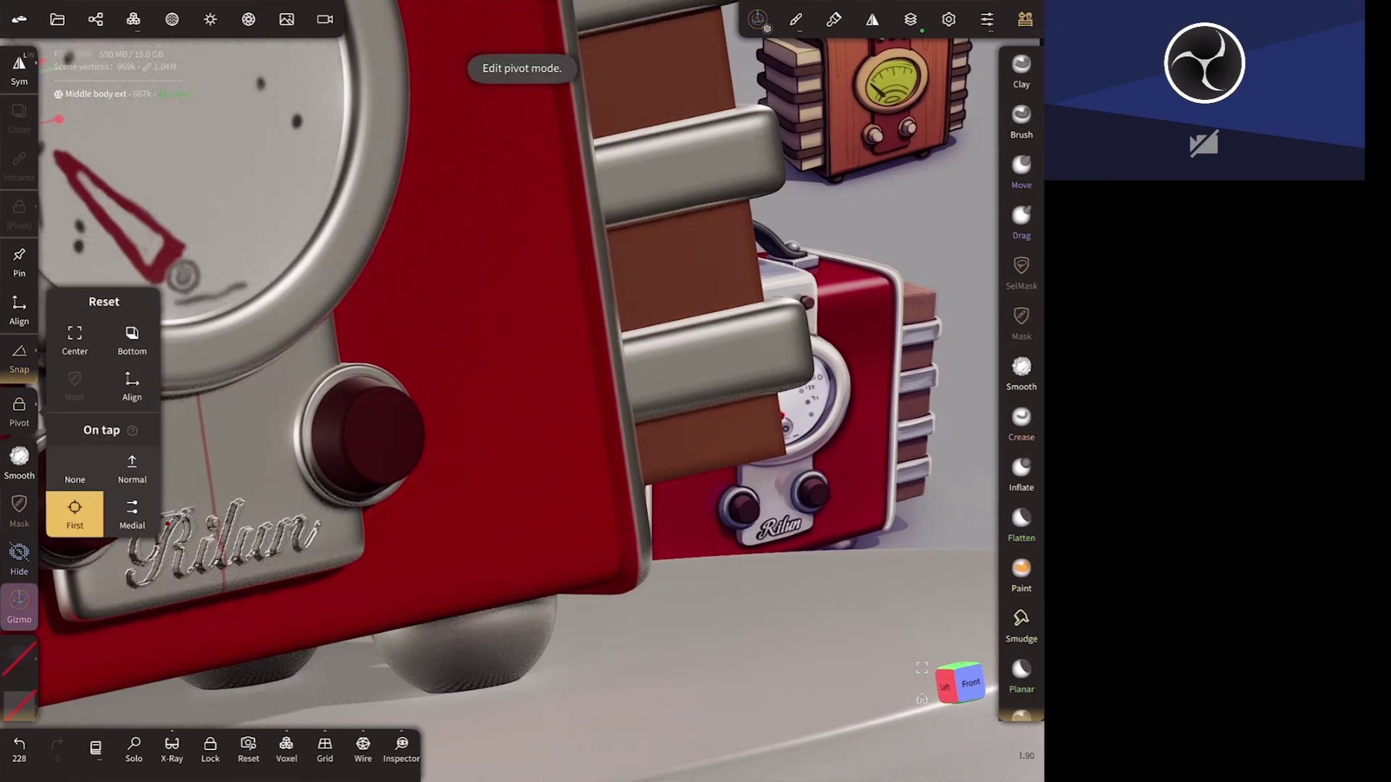
{"action": "left_click", "coordinate": [758, 18]}
{"action": "left_click", "coordinate": [974, 171]}
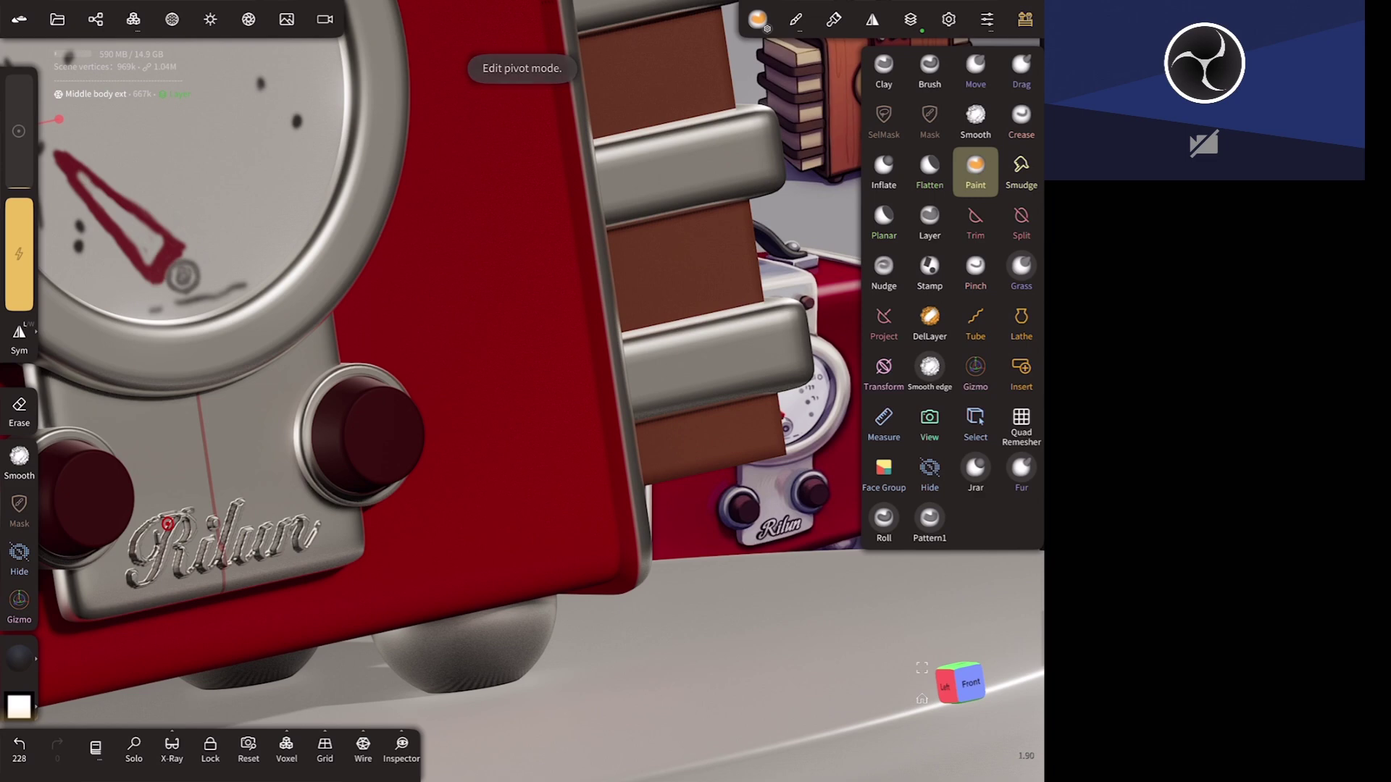
- Paint dark grey shading near the nameplate lettering and around the right knob's rim
{"action": "left_click", "coordinate": [163, 536]}
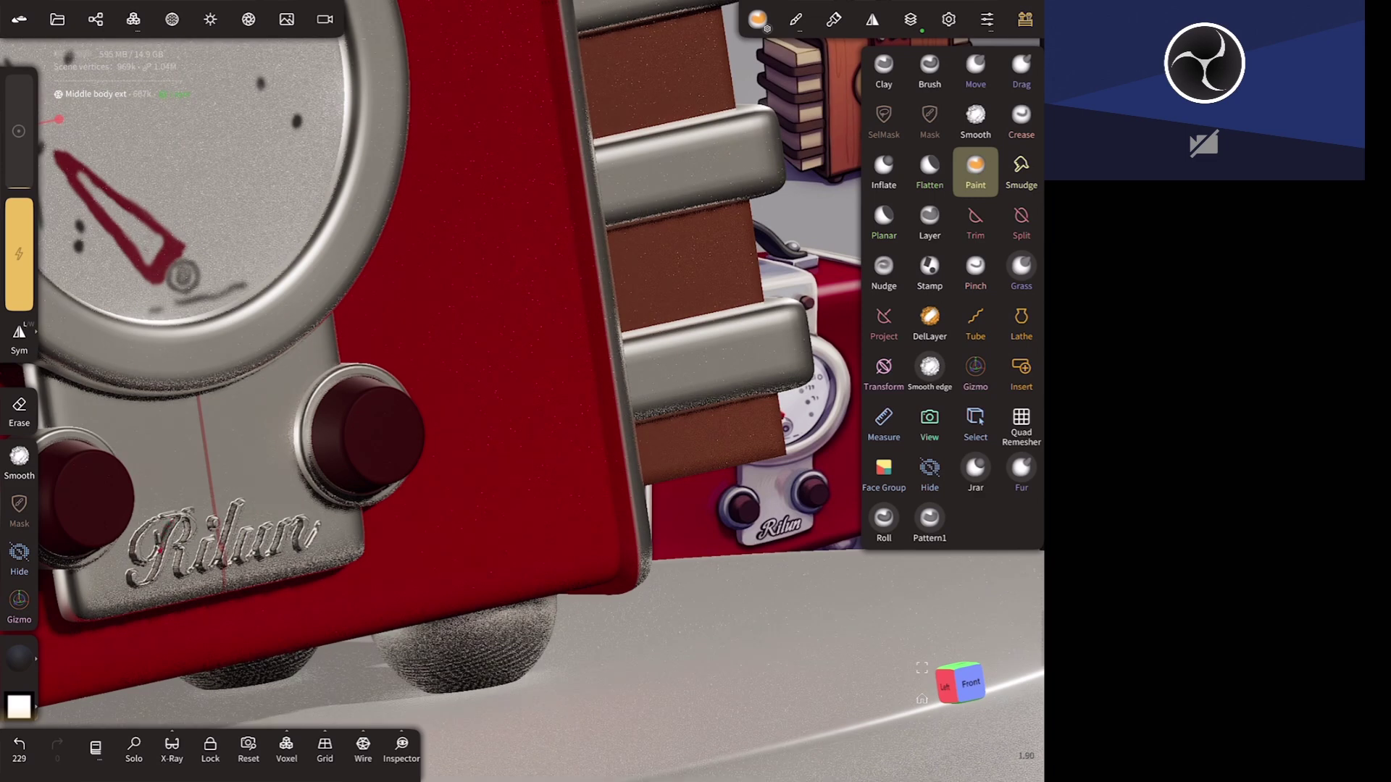
{"action": "mouse_move", "coordinate": [138, 579]}
{"action": "left_mouse_down"}
{"action": "mouse_move", "coordinate": [181, 536]}
{"action": "mouse_move", "coordinate": [178, 576]}
{"action": "mouse_move", "coordinate": [227, 560]}
{"action": "mouse_move", "coordinate": [174, 565]}
{"action": "left_mouse_up"}
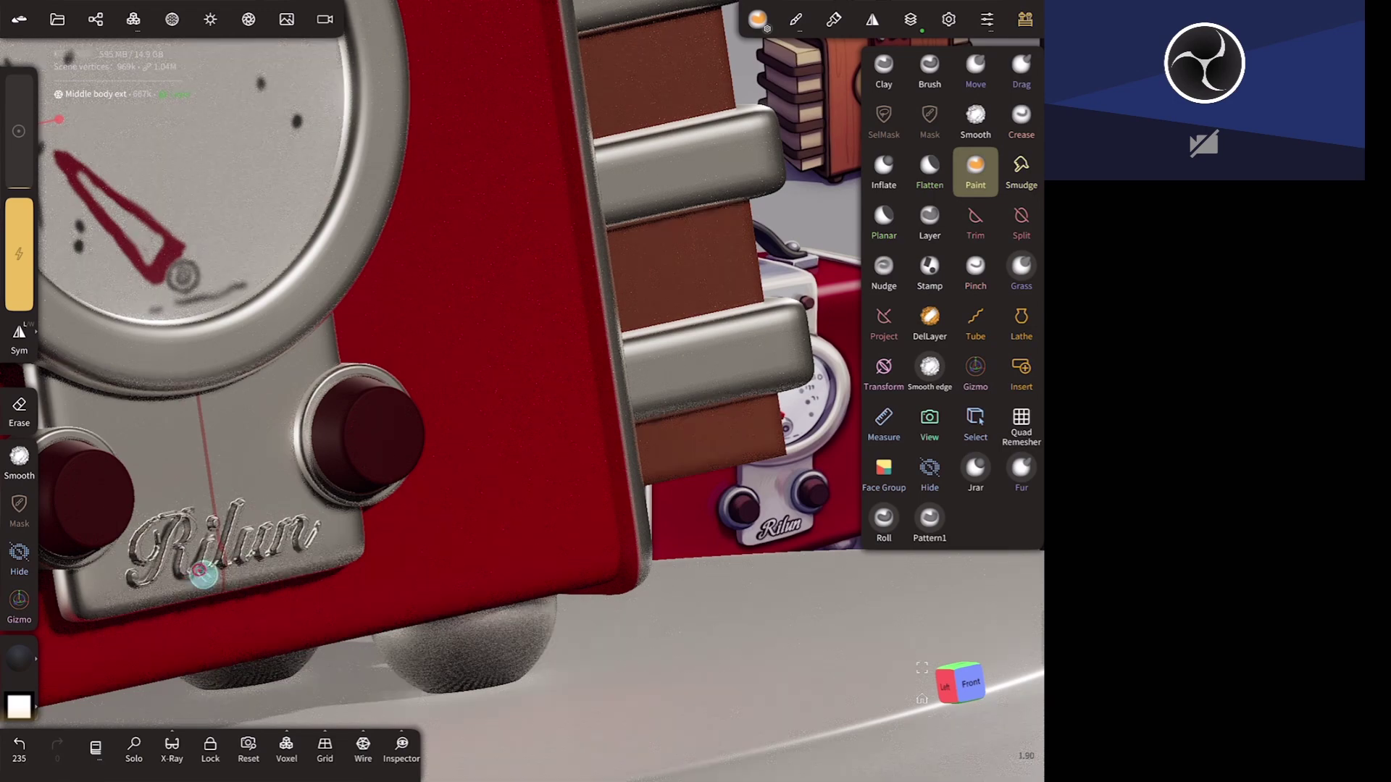
{"action": "scroll", "coordinate": [572, 504], "scroll_direction": "up", "scroll_amount": 5}
{"action": "scroll", "coordinate": [572, 504], "scroll_direction": "up", "scroll_amount": 3}
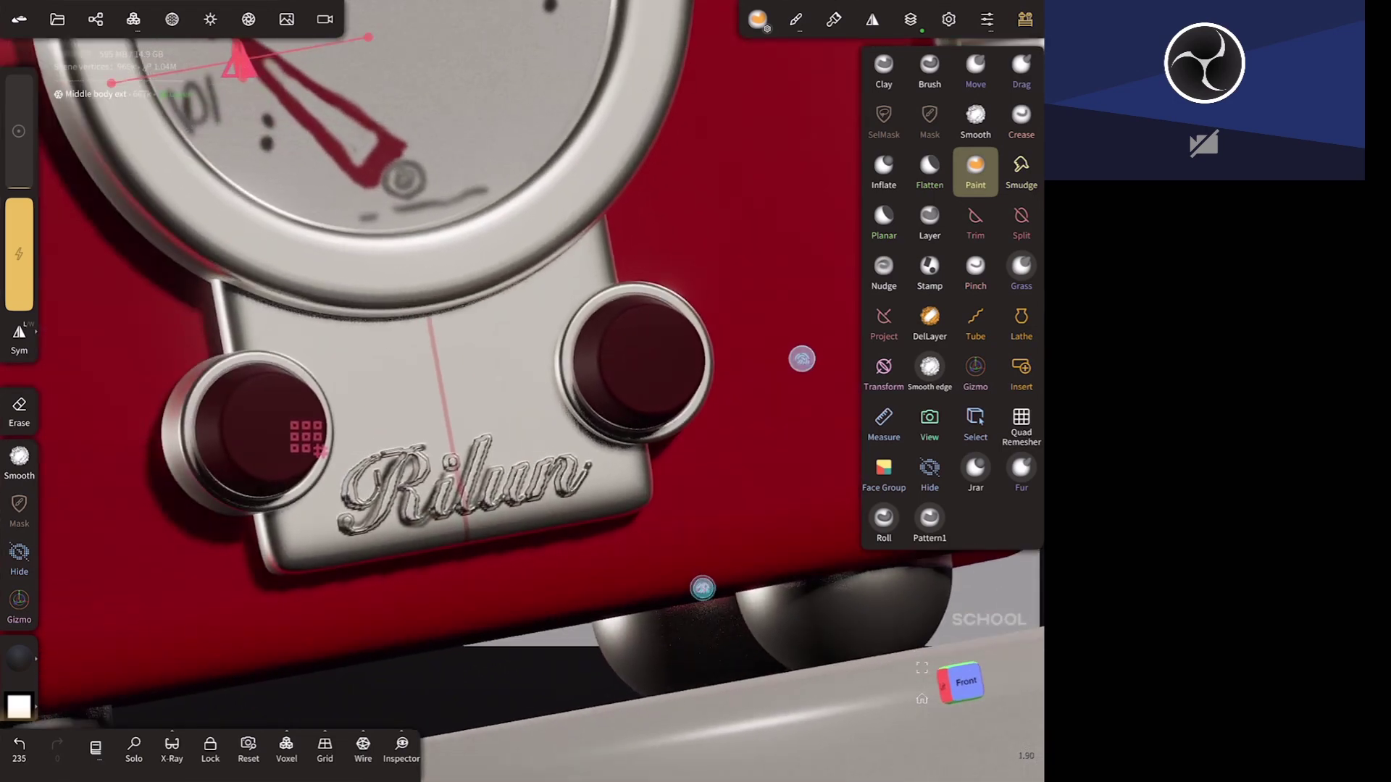
{"action": "mouse_move", "coordinate": [445, 521]}
{"action": "left_mouse_down"}
{"action": "mouse_move", "coordinate": [465, 513]}
{"action": "mouse_move", "coordinate": [446, 522]}
{"action": "mouse_move", "coordinate": [344, 479]}
{"action": "mouse_move", "coordinate": [353, 520]}
{"action": "left_mouse_up"}
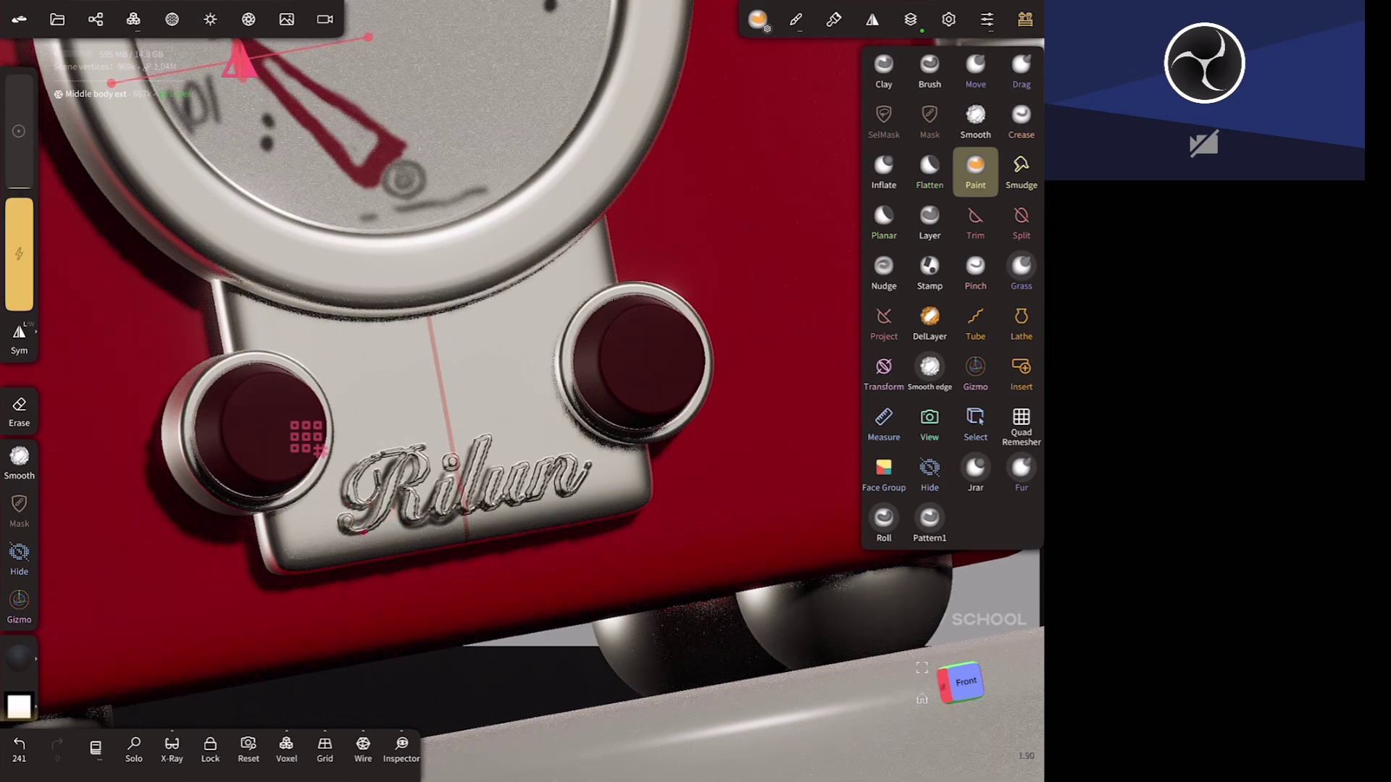
{"action": "left_click_drag", "start_coordinate": [563, 366], "coordinate": [612, 446]}
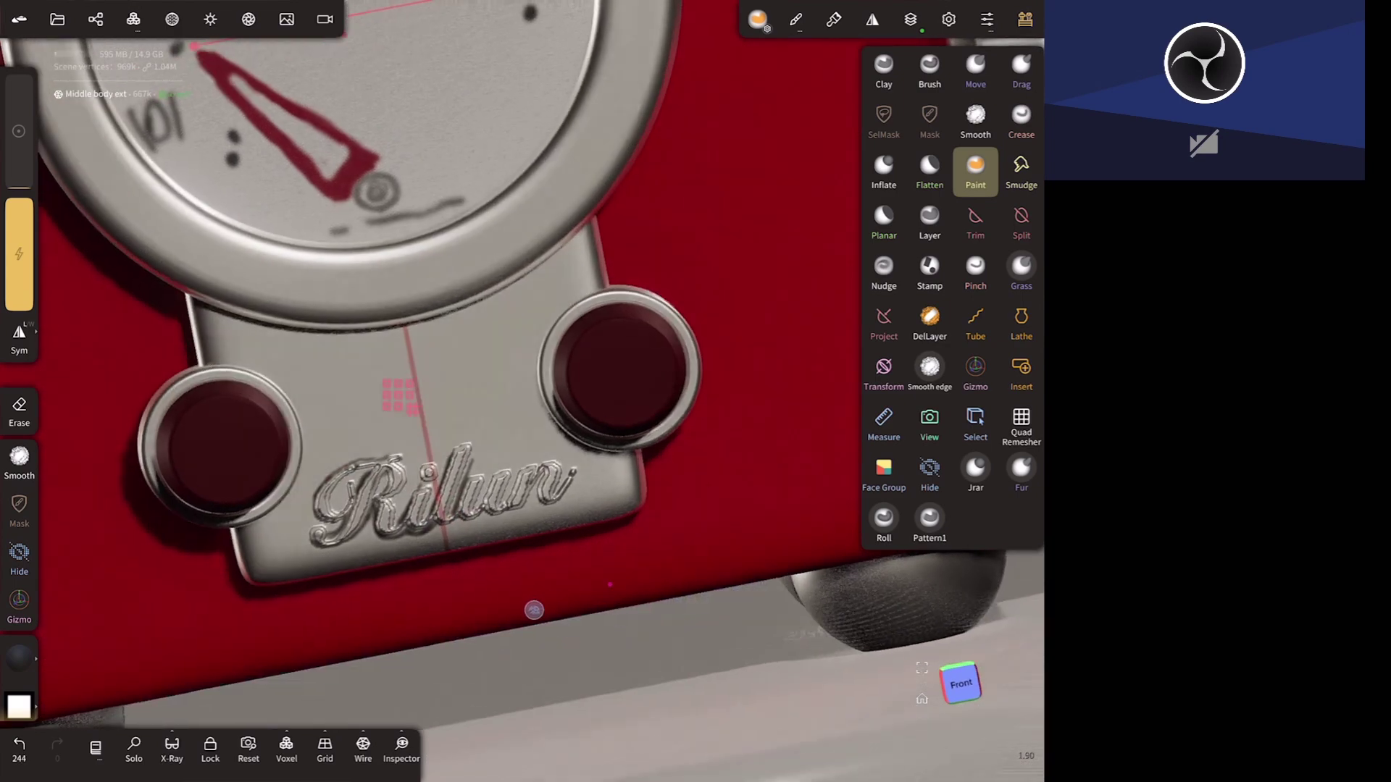
{"action": "left_click_drag", "start_coordinate": [476, 505], "coordinate": [497, 618]}
- Undo stray strokes and repaint dark shading along the nameplate's lower edge
{"action": "key", "text": "ctrl+z"}
{"action": "key", "text": "ctrl+z"}
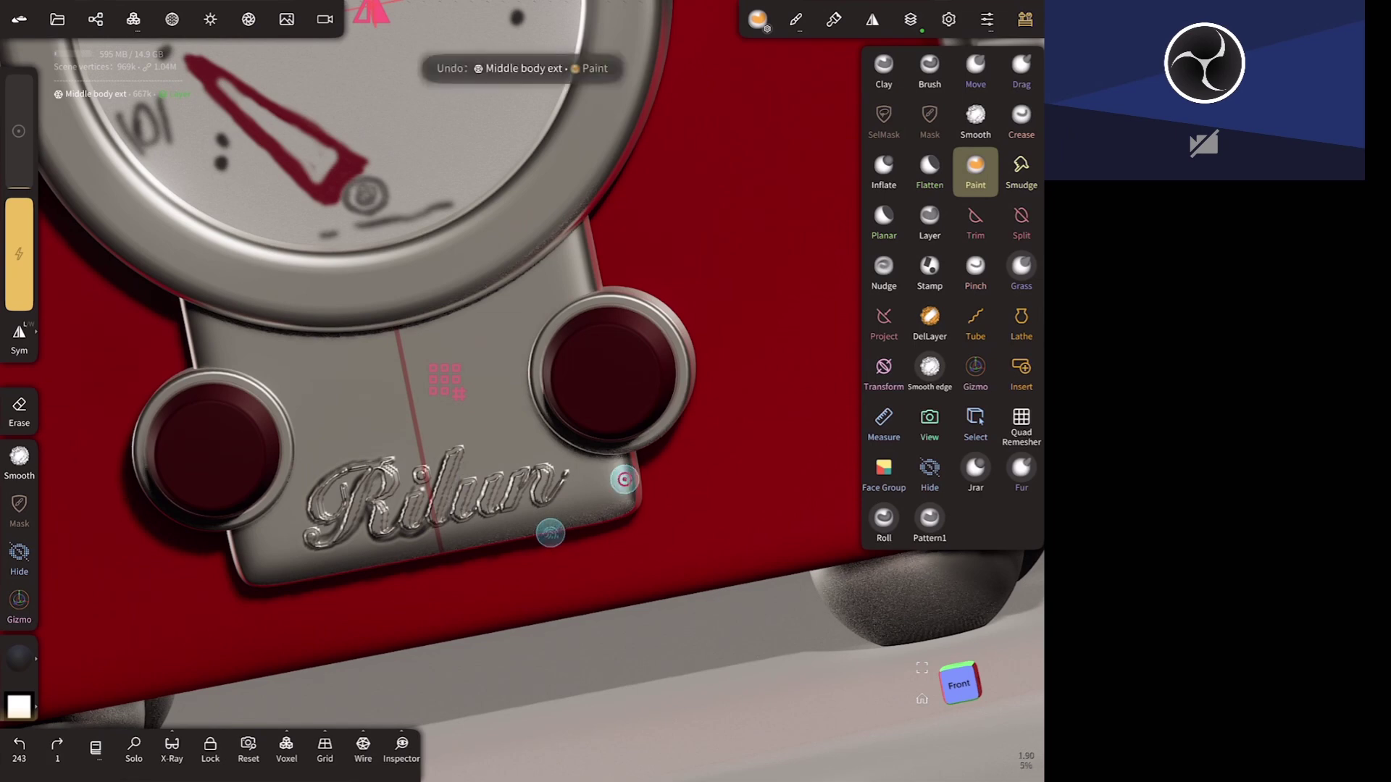
{"action": "left_click", "coordinate": [454, 478]}
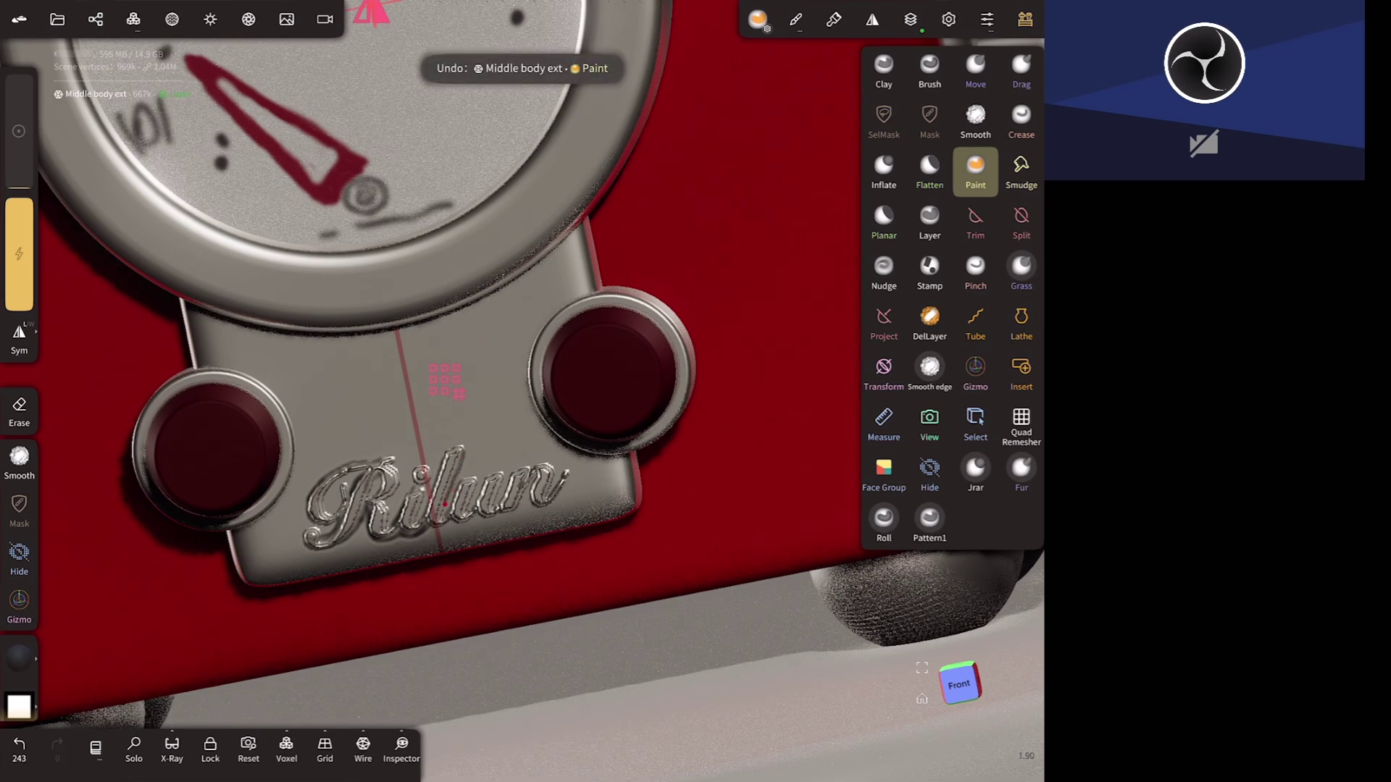
{"action": "left_click_drag", "start_coordinate": [445, 505], "coordinate": [455, 519]}
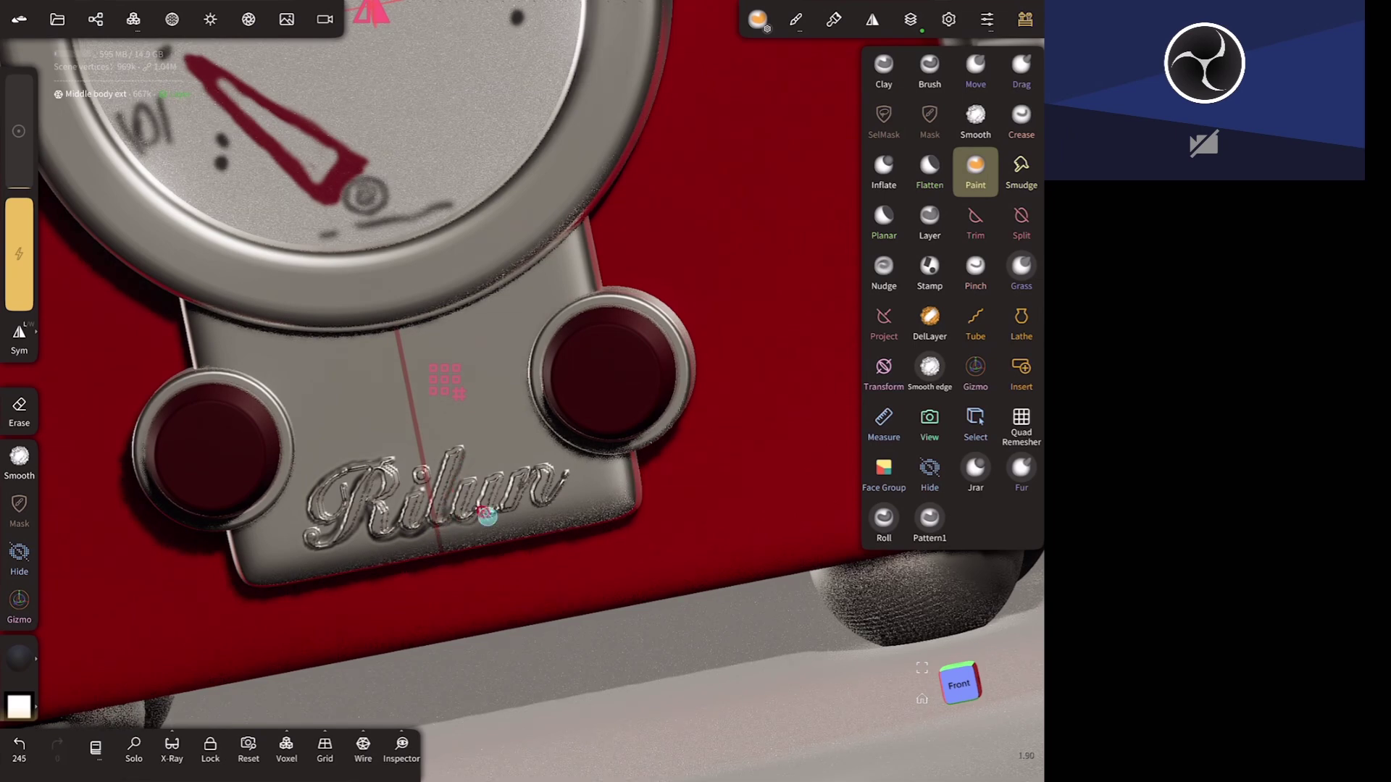
{"action": "key", "text": "ctrl+z"}
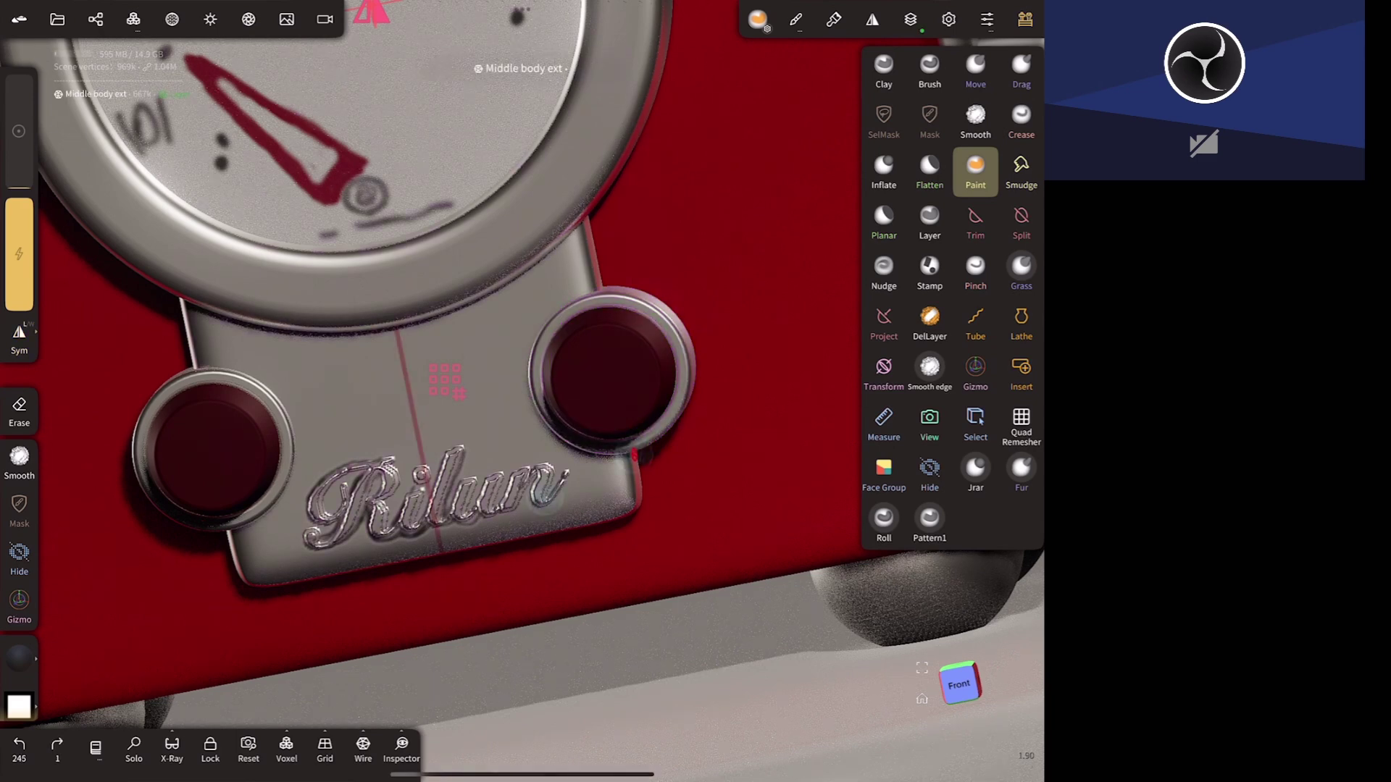
{"action": "scroll", "coordinate": [583, 514], "scroll_direction": "up", "scroll_amount": 2}
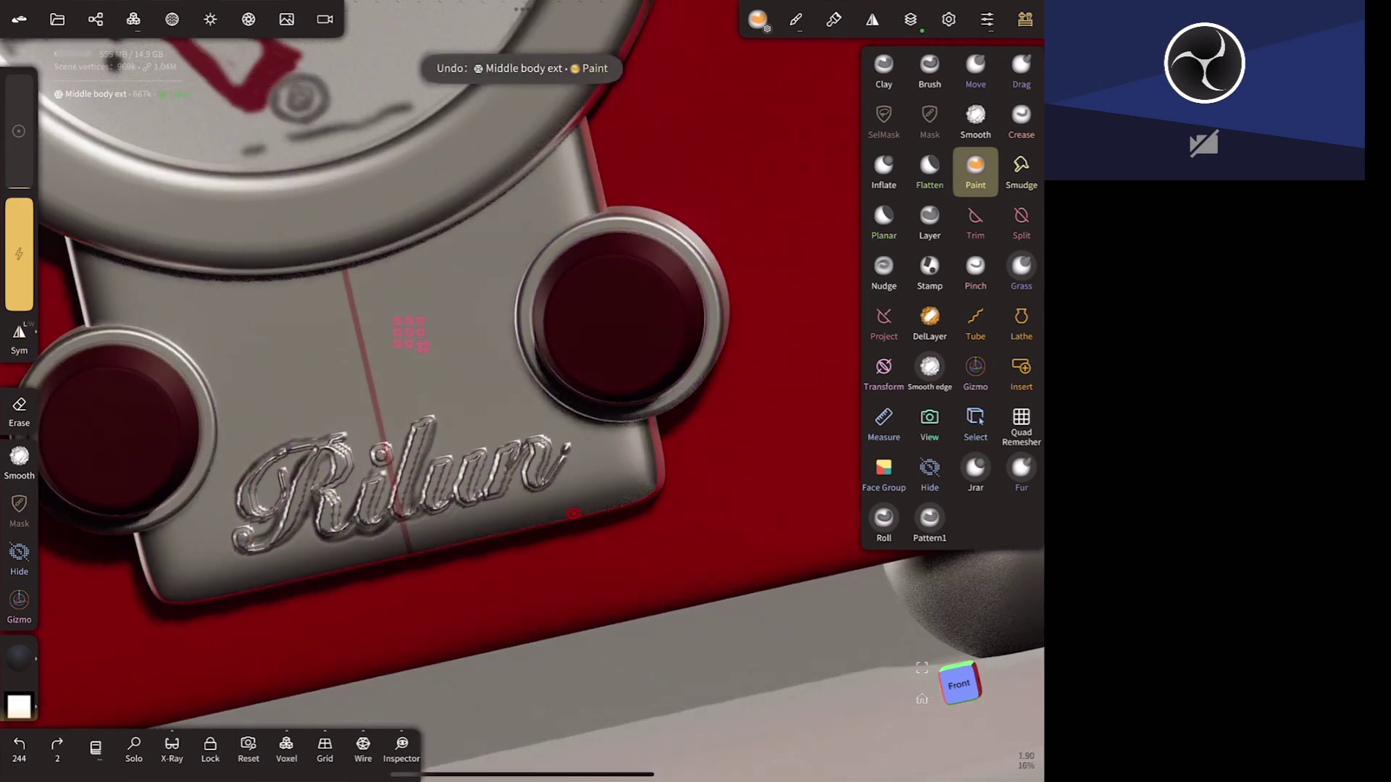
{"action": "left_click_drag", "start_coordinate": [573, 514], "coordinate": [447, 511]}
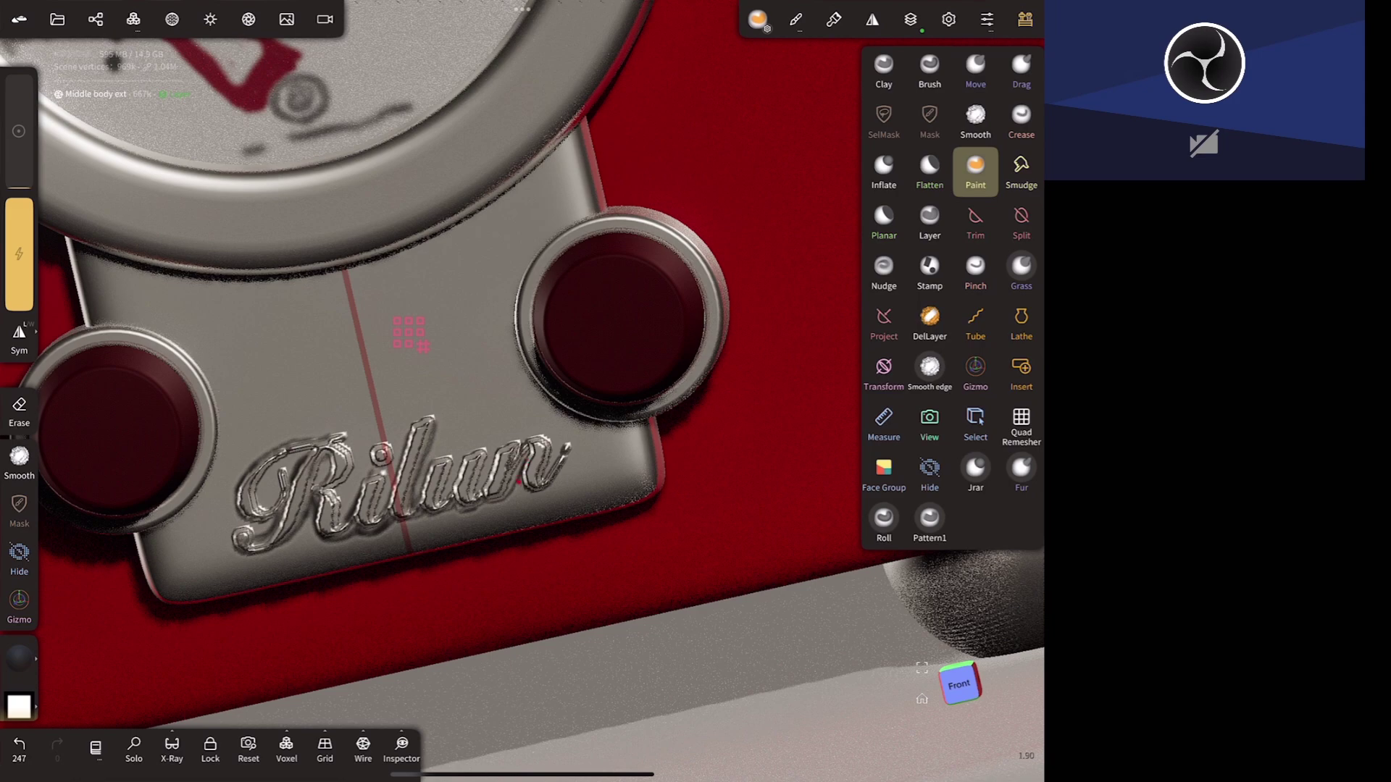
{"action": "scroll", "coordinate": [664, 478], "scroll_direction": "down", "scroll_amount": 3}
{"action": "scroll", "coordinate": [664, 478], "scroll_direction": "down", "scroll_amount": 2}
{"action": "scroll", "coordinate": [664, 478], "scroll_direction": "down", "scroll_amount": 1}
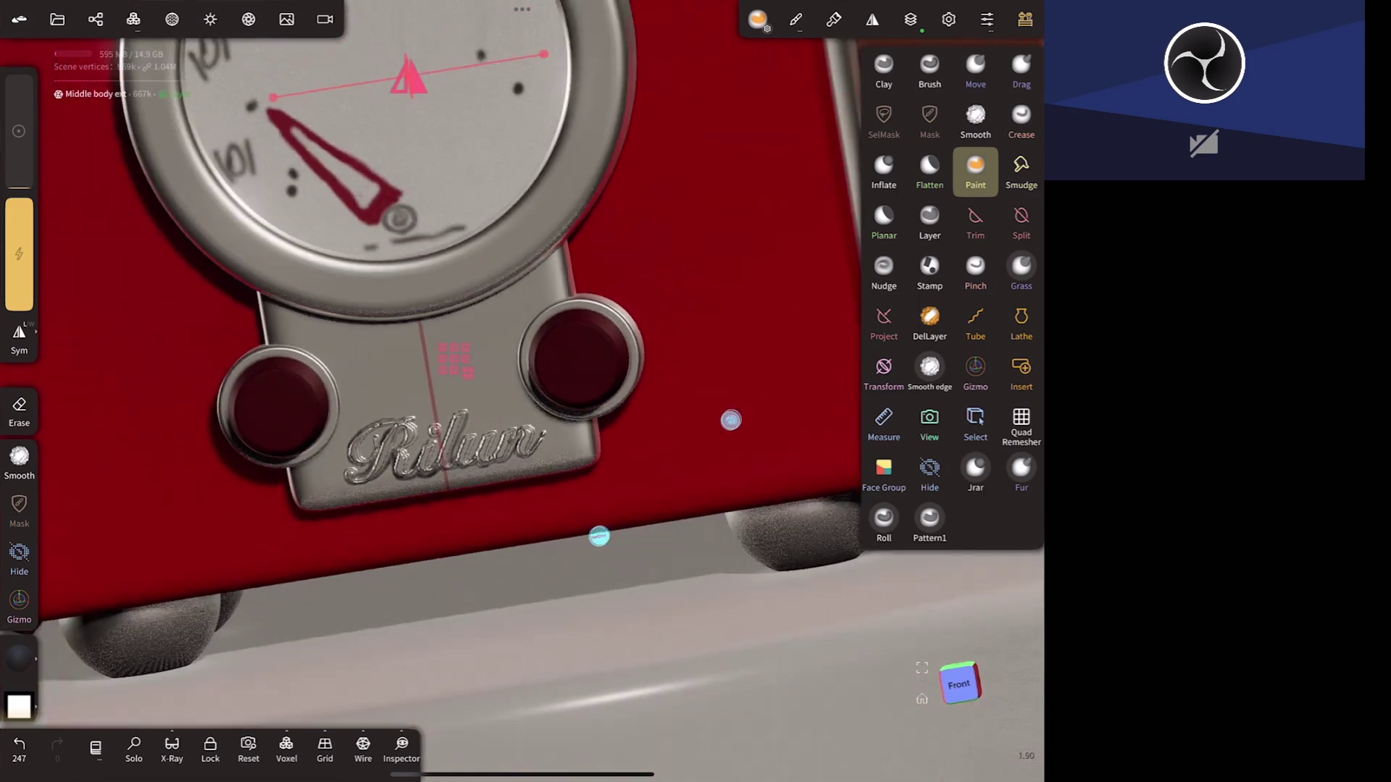
{"action": "scroll", "coordinate": [664, 478], "scroll_direction": "down", "scroll_amount": 2}
{"action": "scroll", "coordinate": [664, 478], "scroll_direction": "down", "scroll_amount": 2}
{"action": "scroll", "coordinate": [665, 478], "scroll_direction": "down", "scroll_amount": 1}
- Turn the radio to a three-quarter view on its pedestal with the interface hidden
{"action": "scroll", "coordinate": [664, 478], "scroll_direction": "down", "scroll_amount": 1}
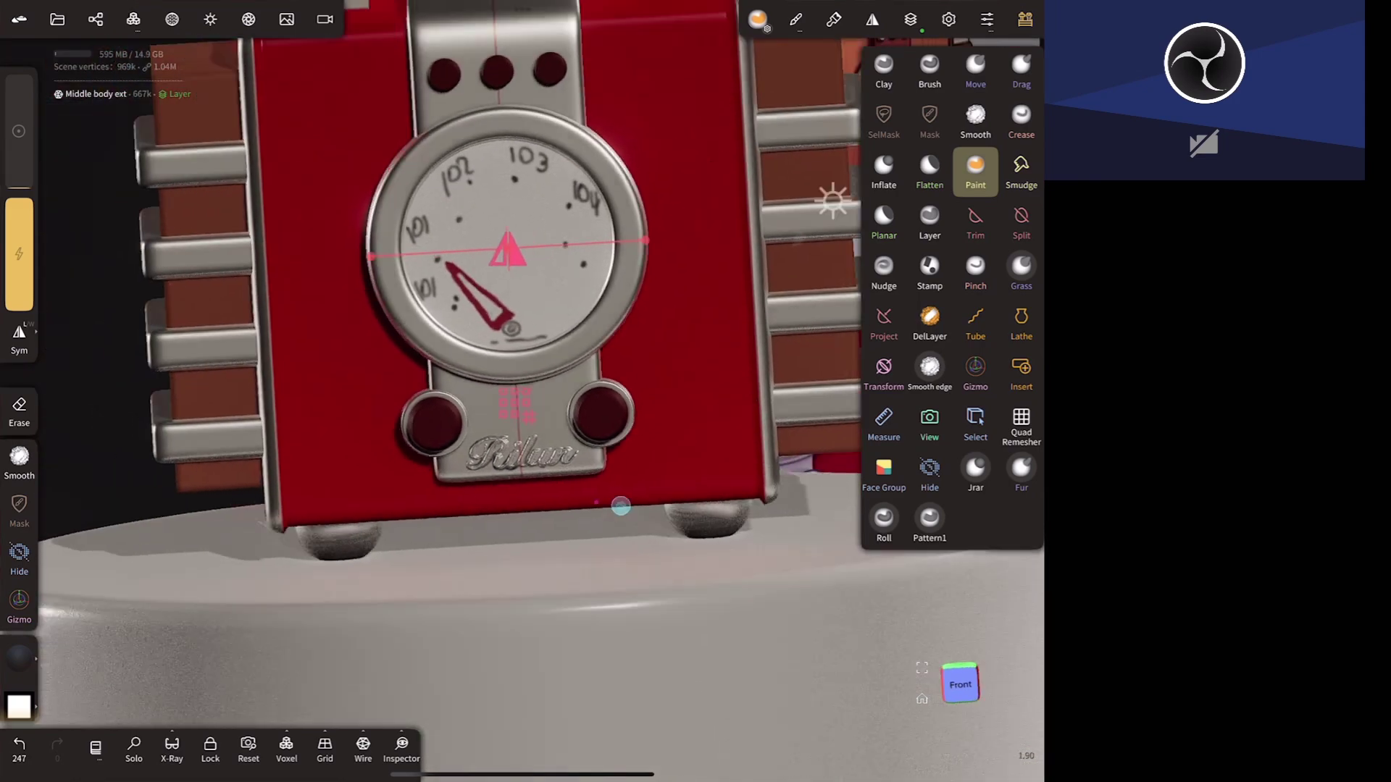
{"action": "scroll", "coordinate": [621, 505], "scroll_direction": "down", "scroll_amount": 2}
{"action": "left_click_drag", "start_coordinate": [553, 584], "coordinate": [512, 551]}
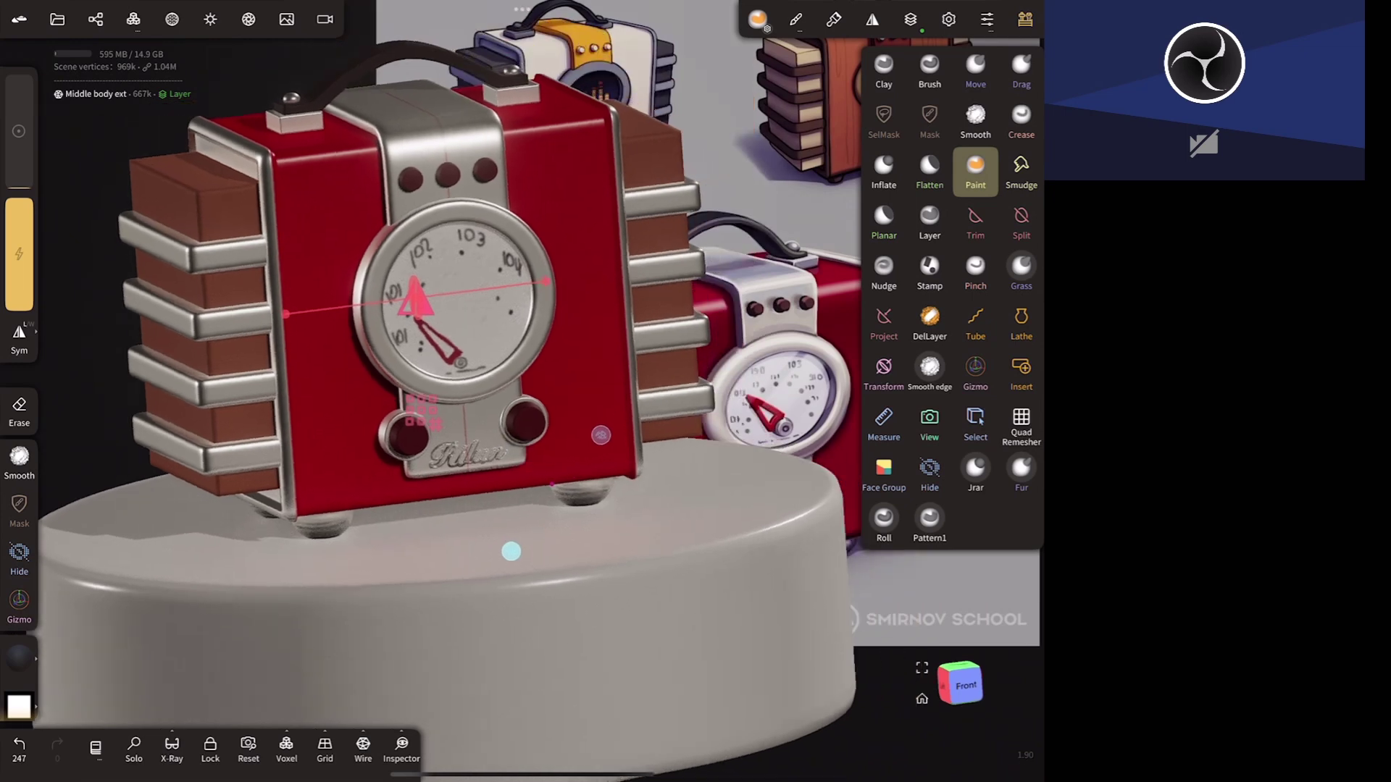
{"action": "left_click", "coordinate": [19, 19]}
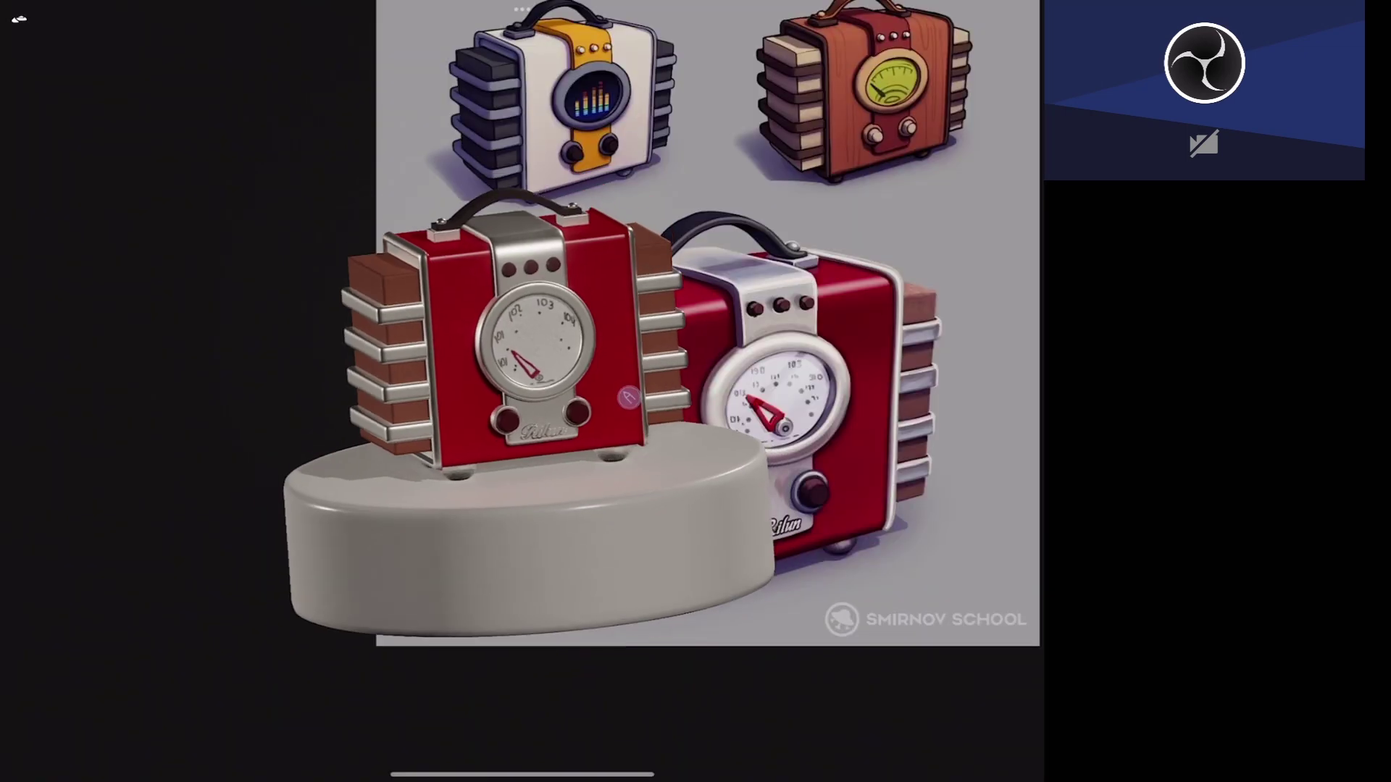
{"action": "left_click_drag", "start_coordinate": [629, 398], "coordinate": [720, 594]}
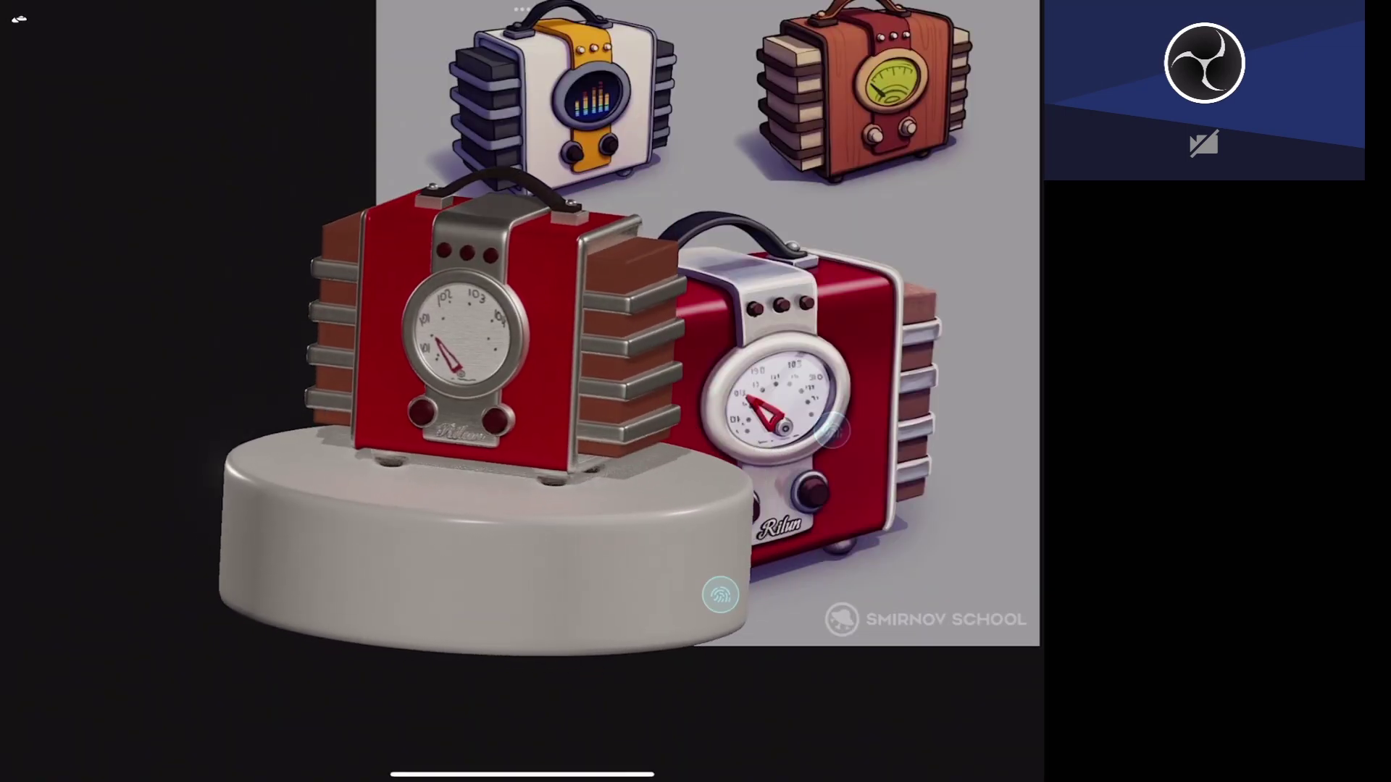